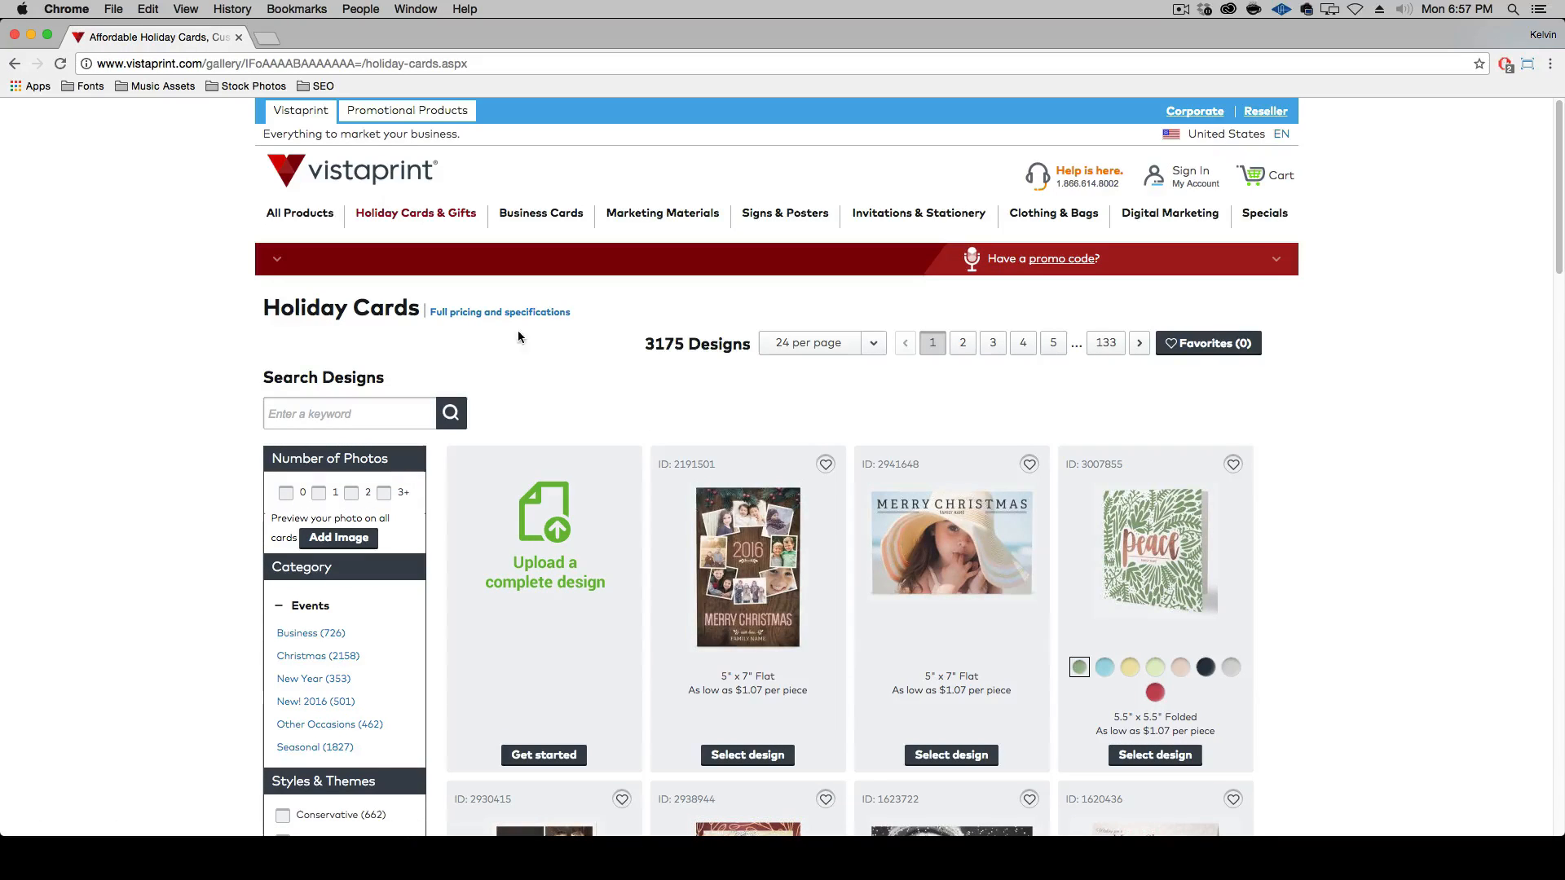
# Open the template download resources for the 5" x 7" Folded holiday card through the full pricing and specifications
pyautogui.scroll(-1, 544, 380)
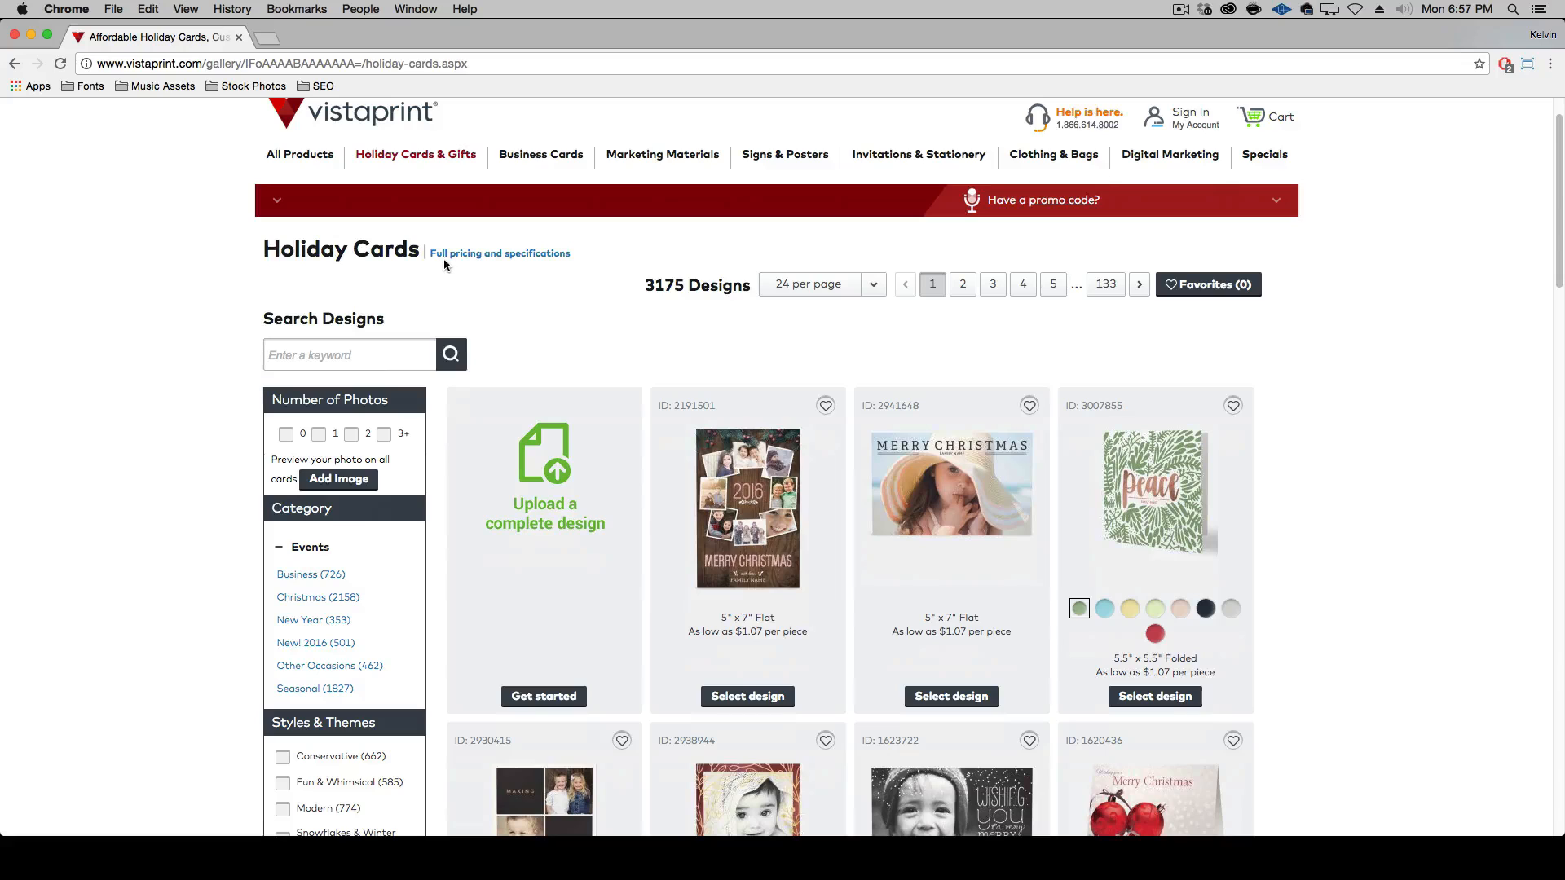
pyautogui.click(525, 259)
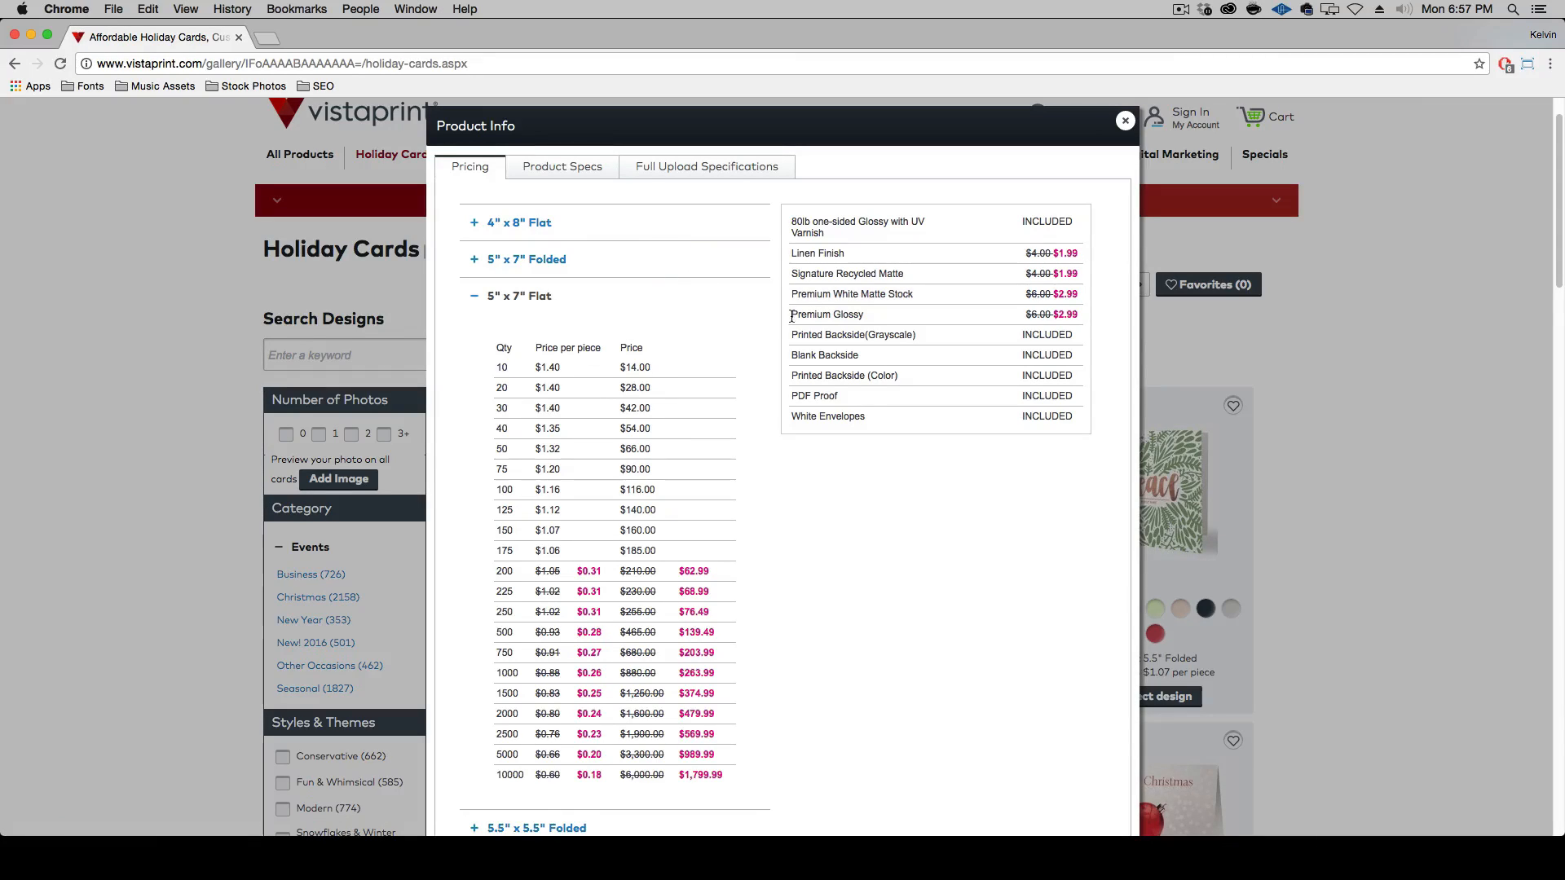
pyautogui.click(552, 176)
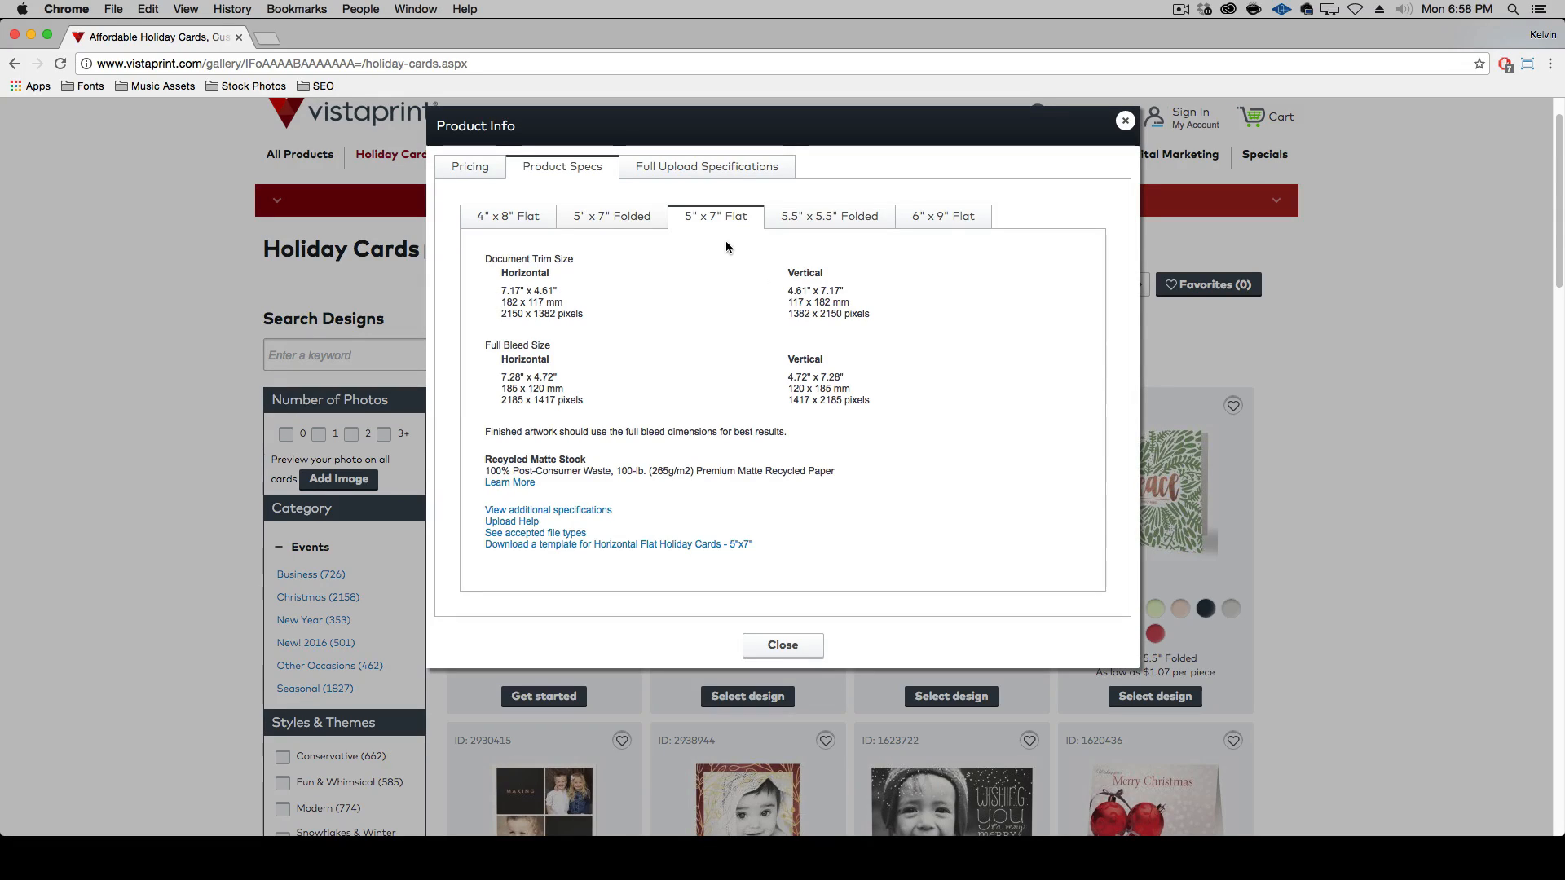
pyautogui.click(623, 223)
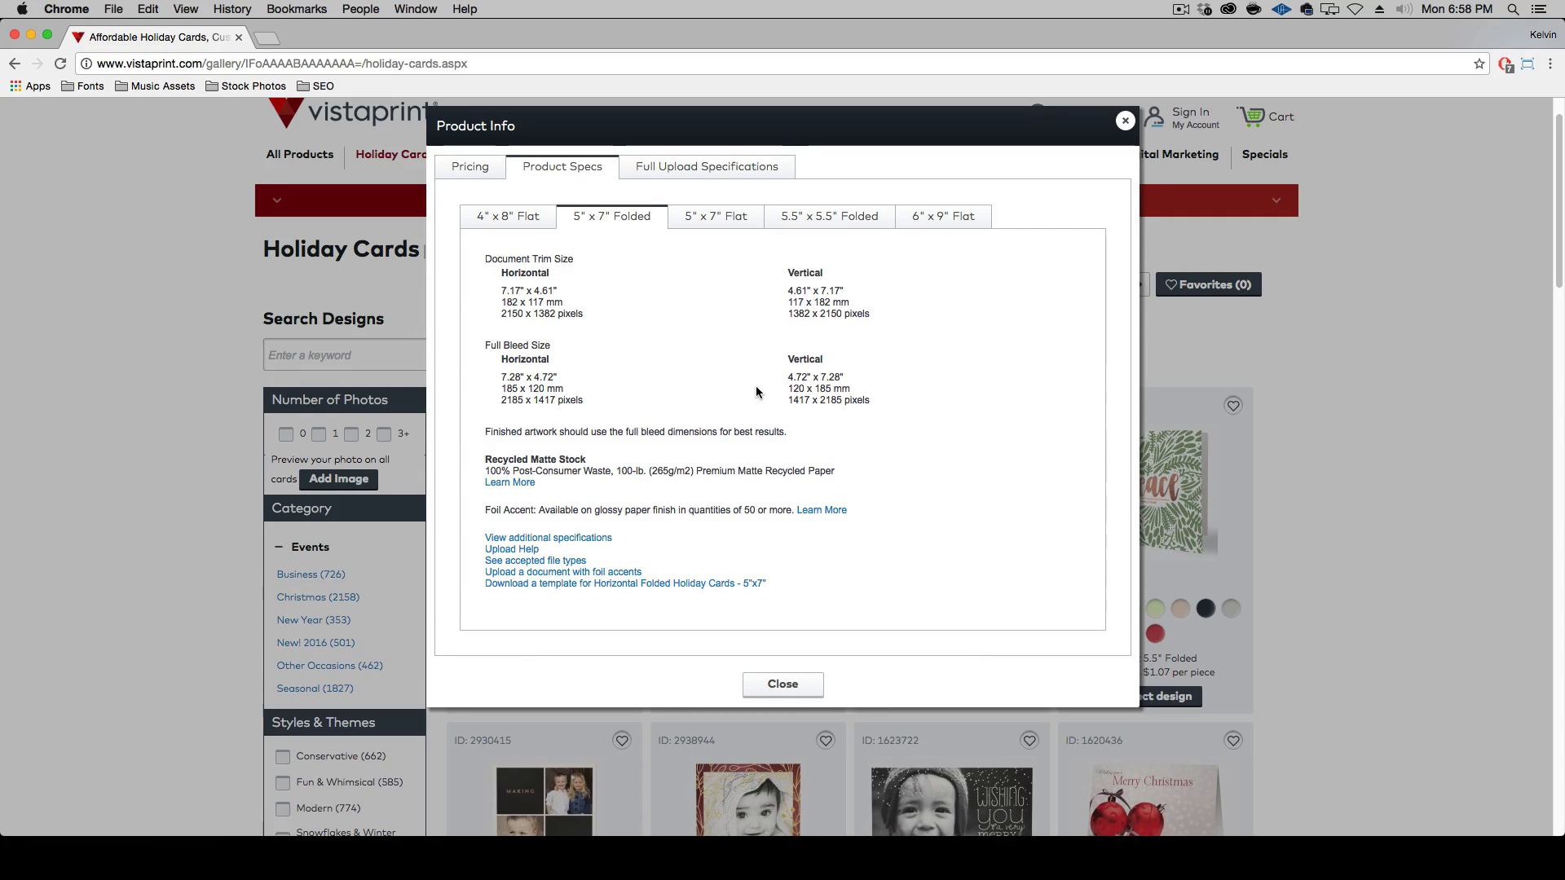
pyautogui.click(649, 584)
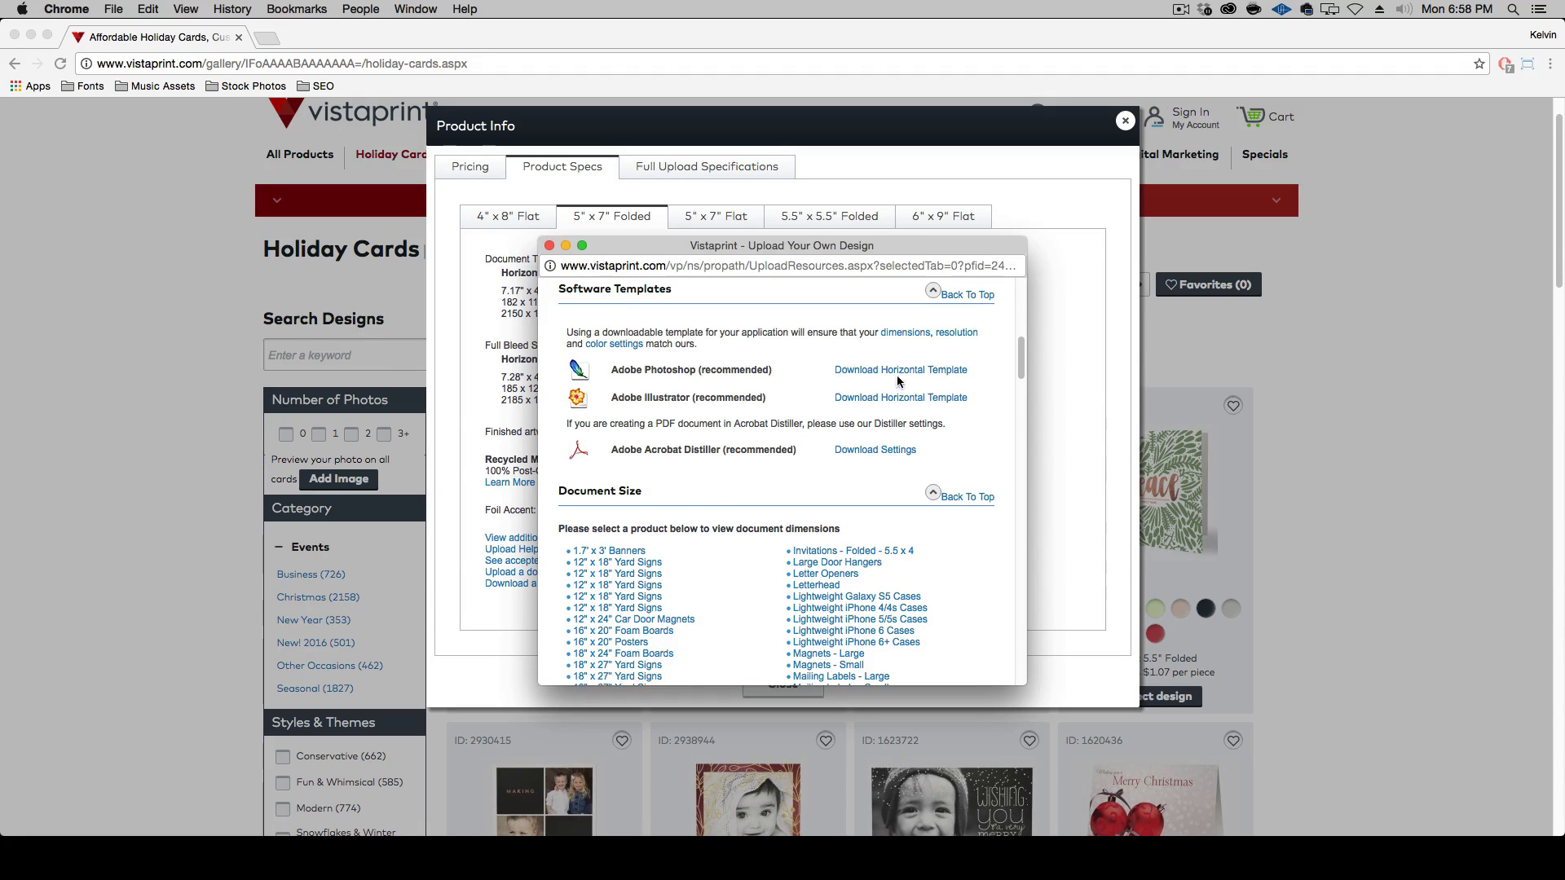
# Download the horizontal Adobe Photoshop template zip to the Desktop
pyautogui.click(903, 370)
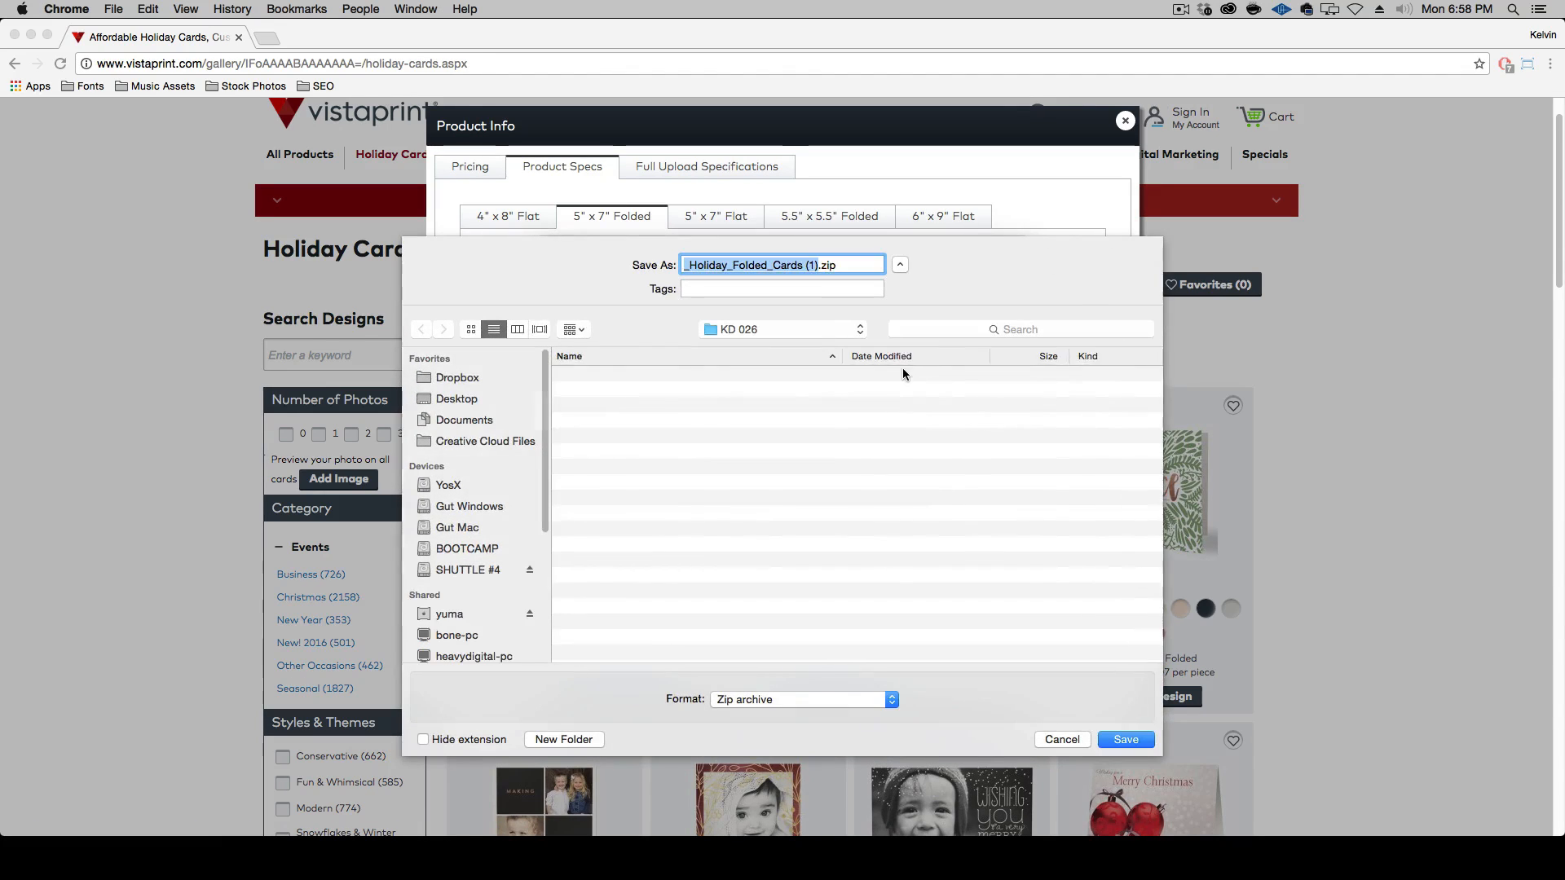
pyautogui.press('super+d')
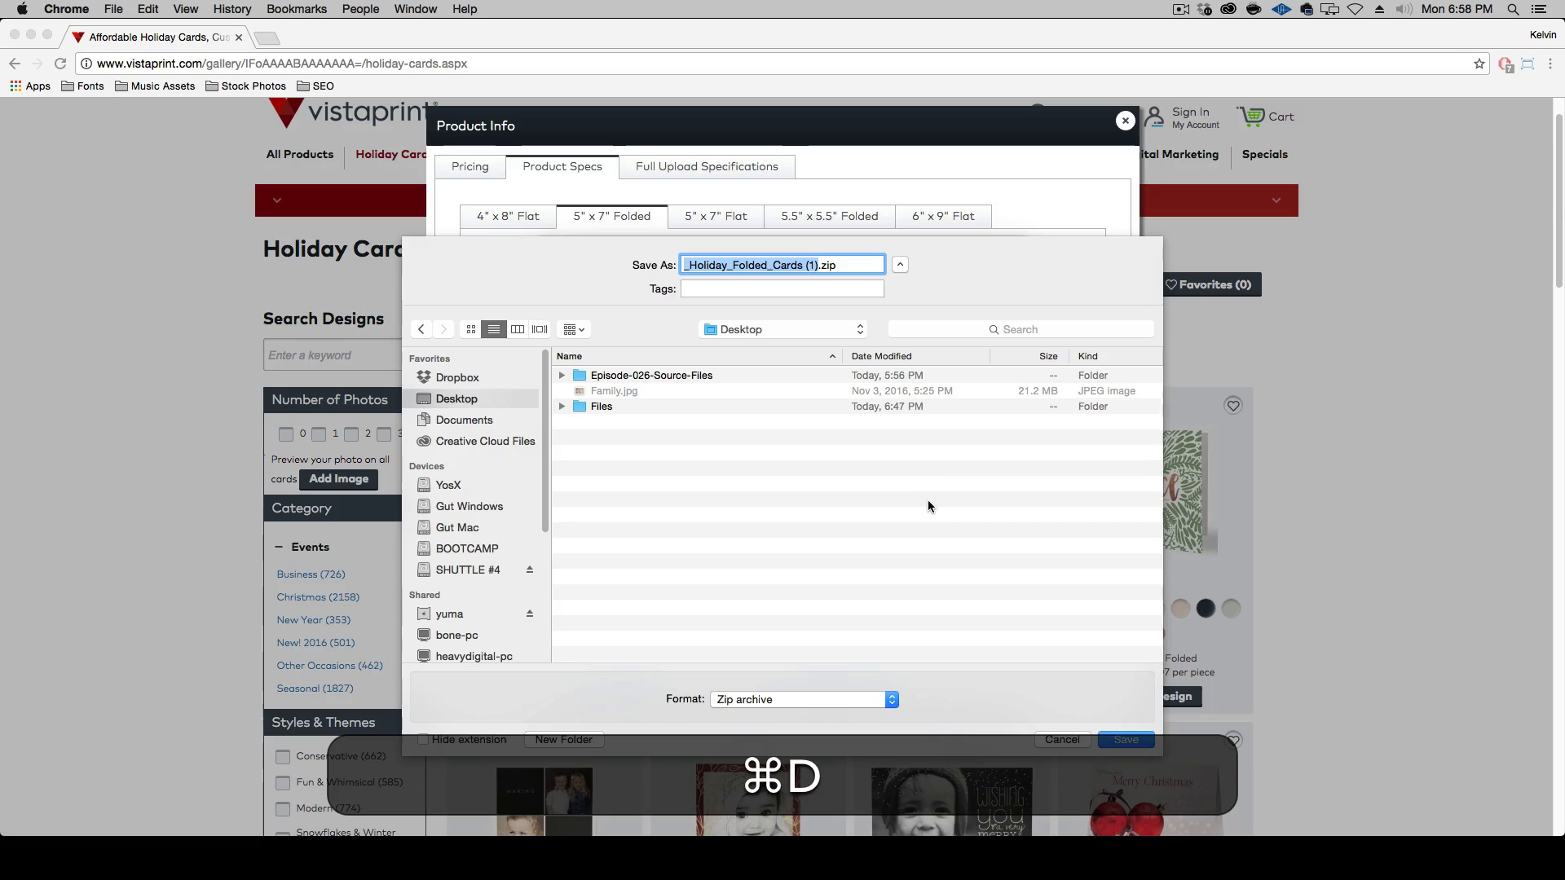
pyautogui.press('Return')
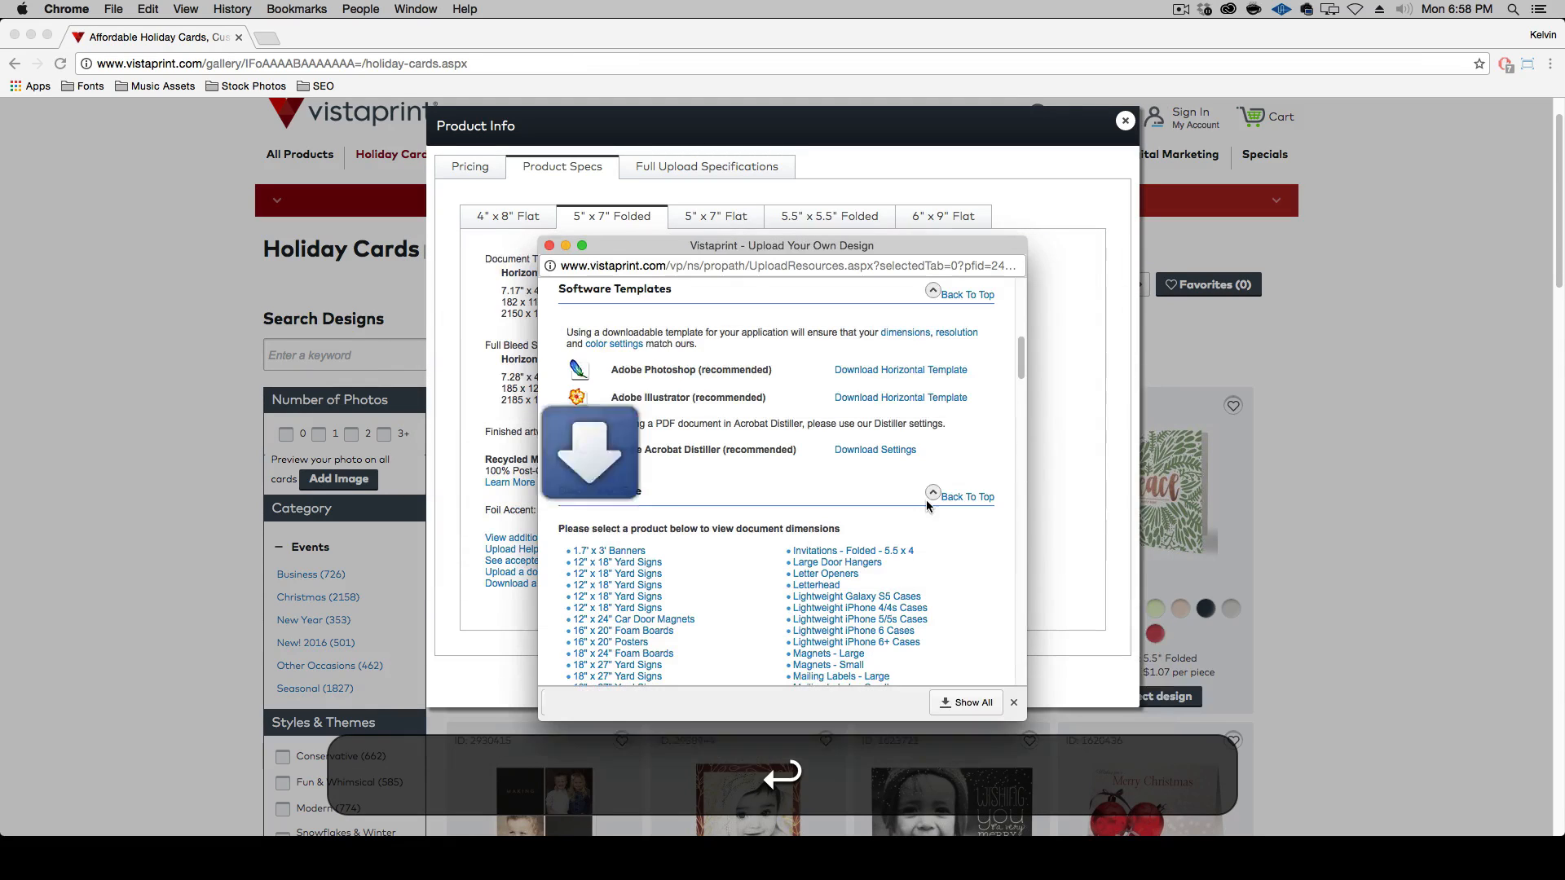
# Download the horizontal Adobe Illustrator template zip to the Desktop, then close the Vistaprint pop-ups and minimize the browser
pyautogui.click(903, 398)
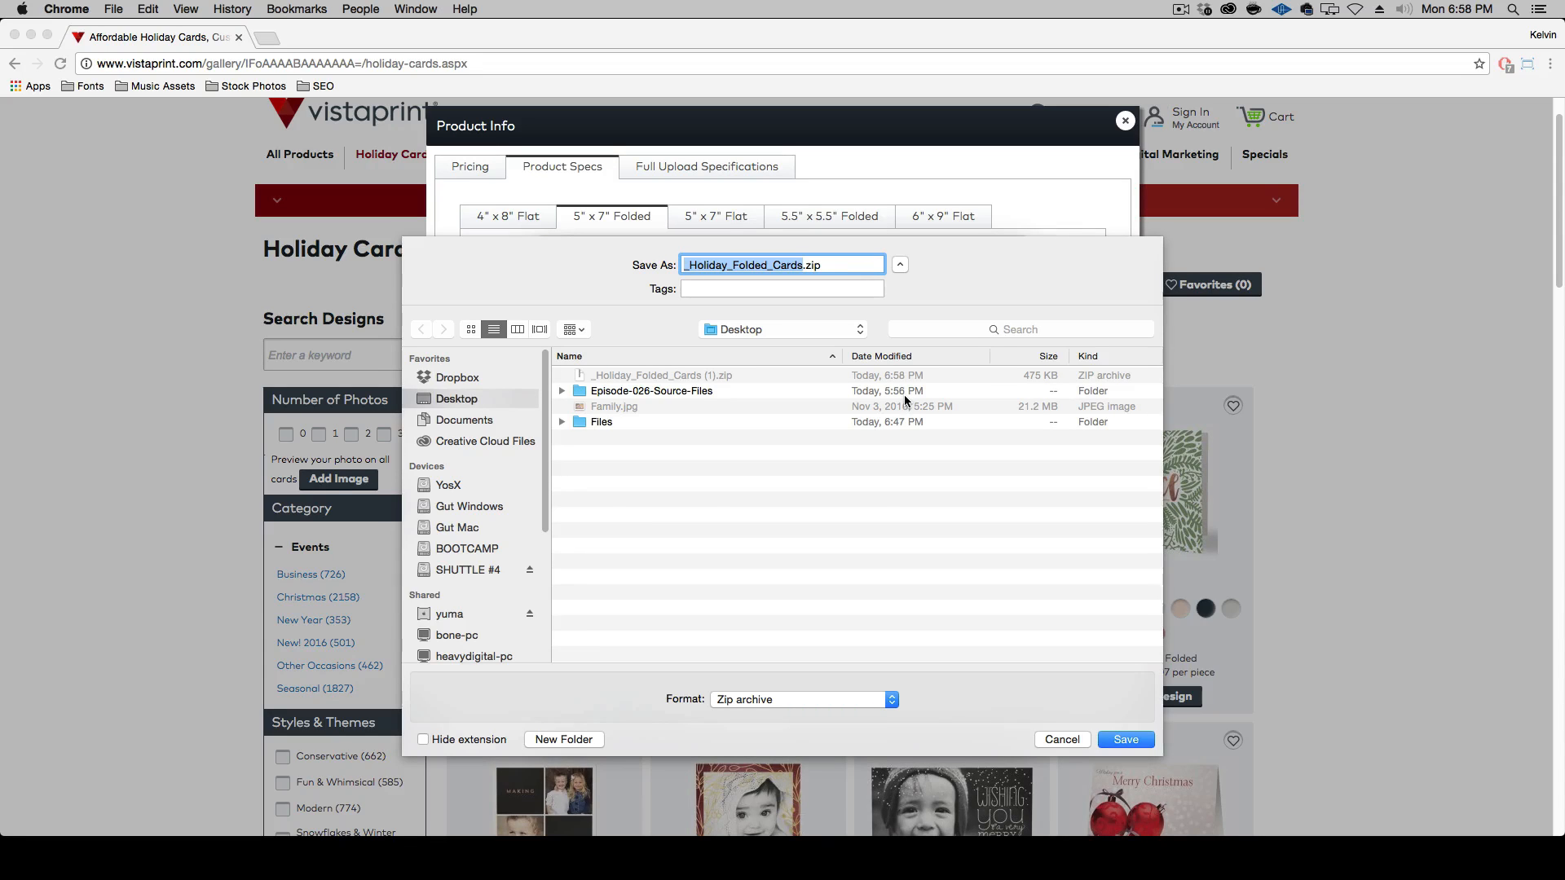
pyautogui.press('Return')
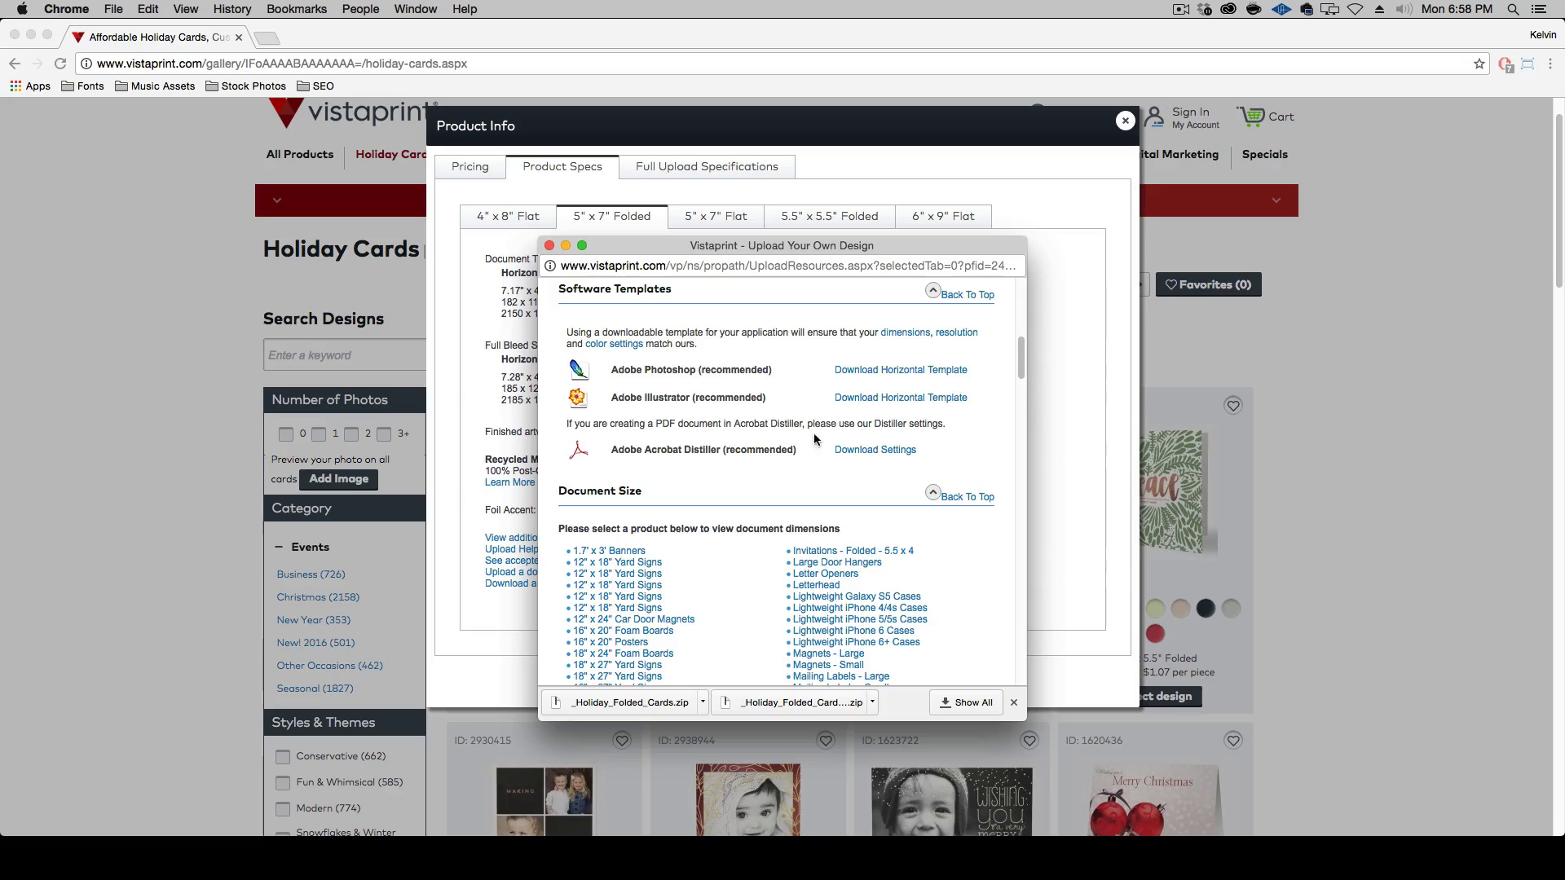
pyautogui.click(548, 245)
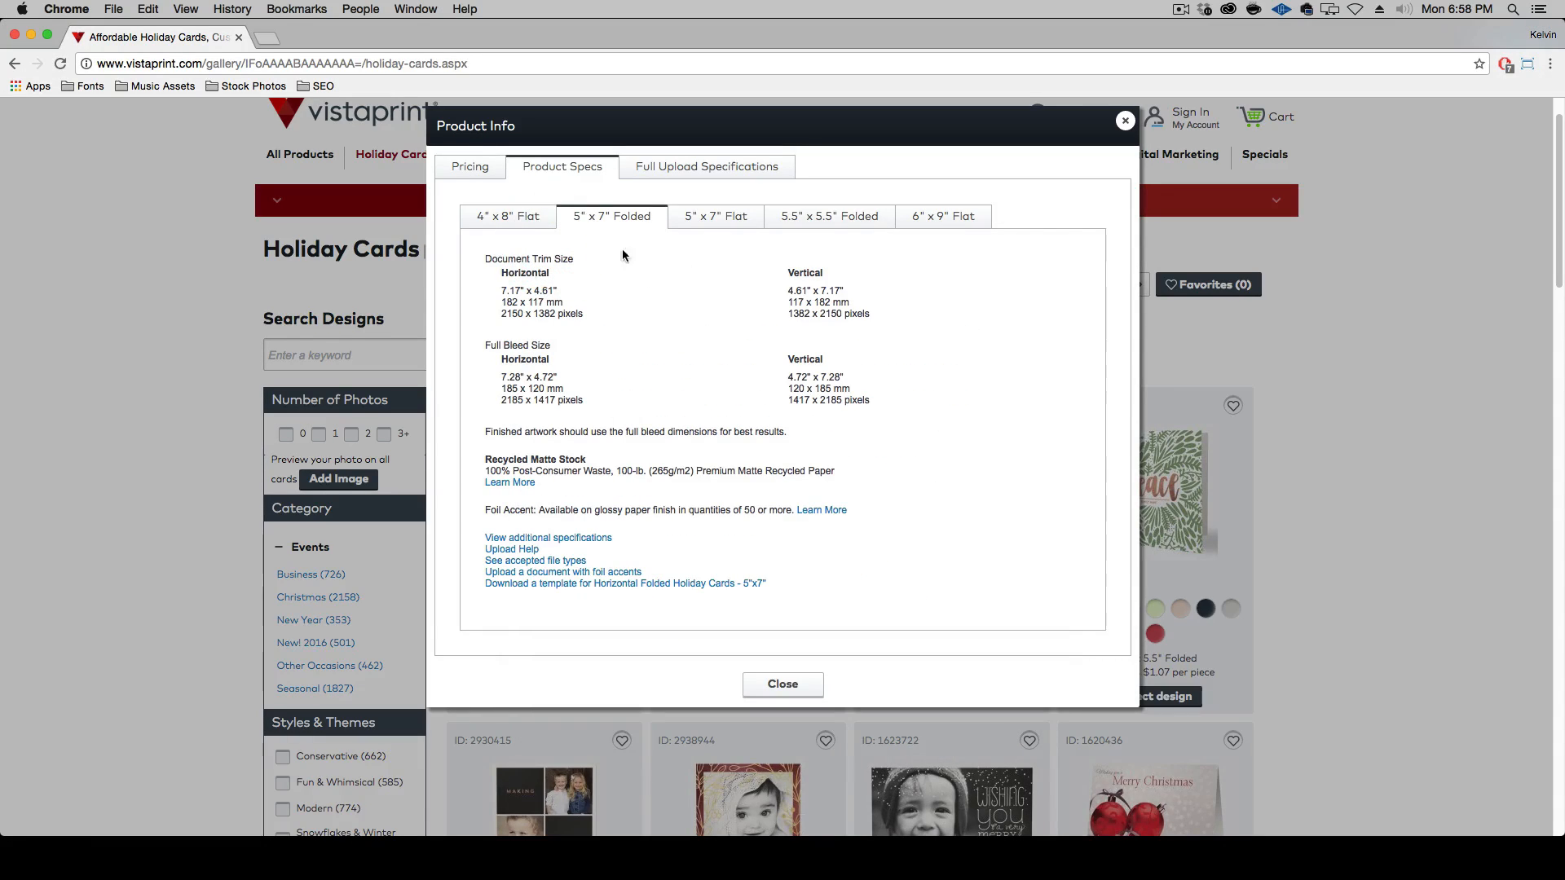
pyautogui.click(797, 685)
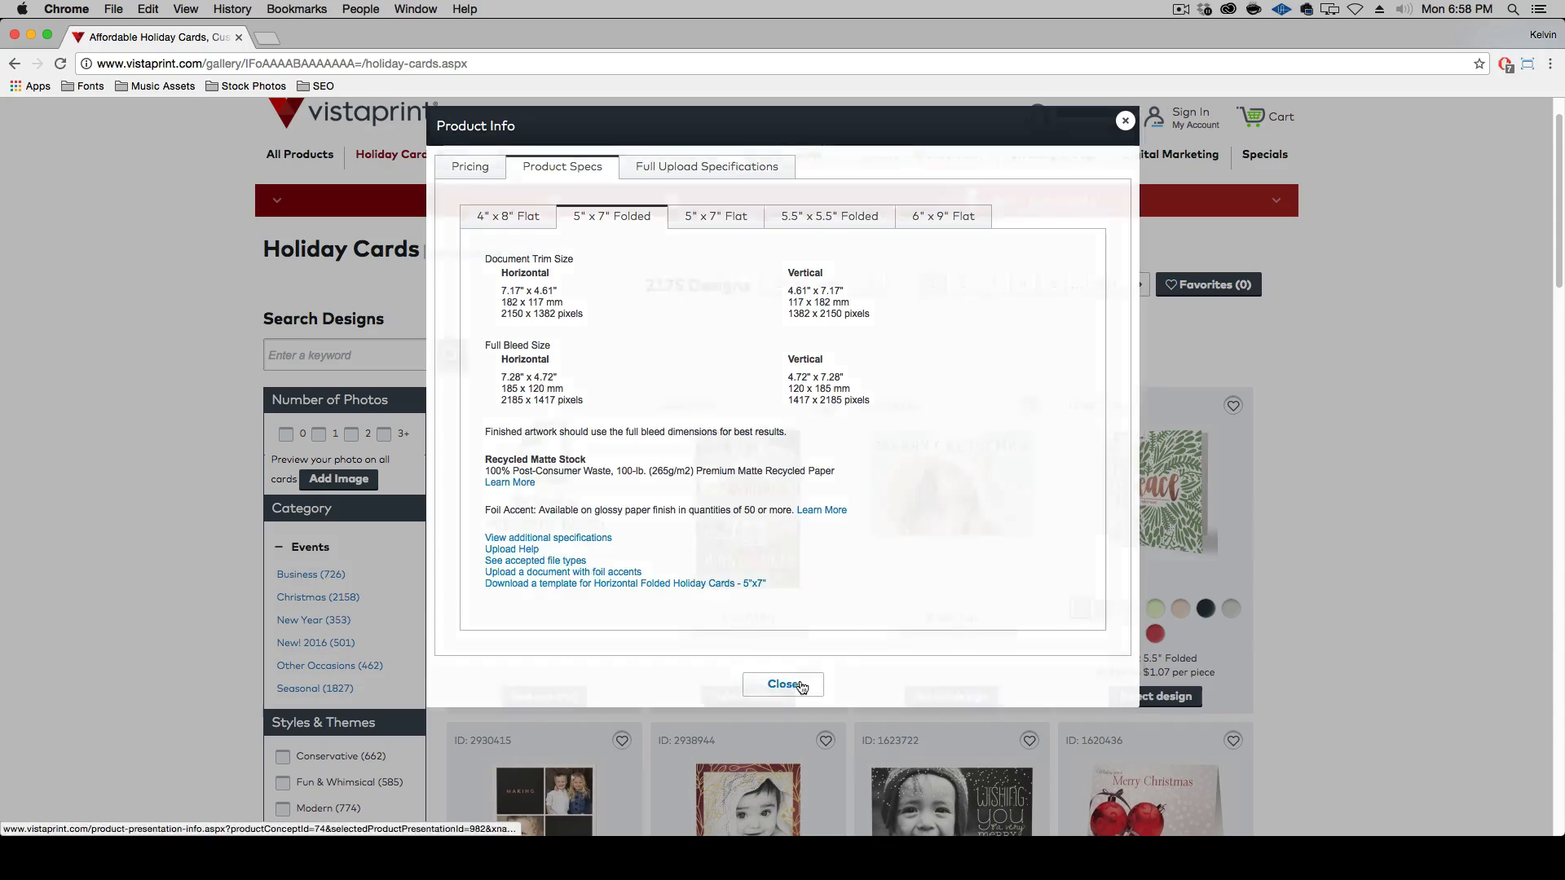
pyautogui.click(28, 36)
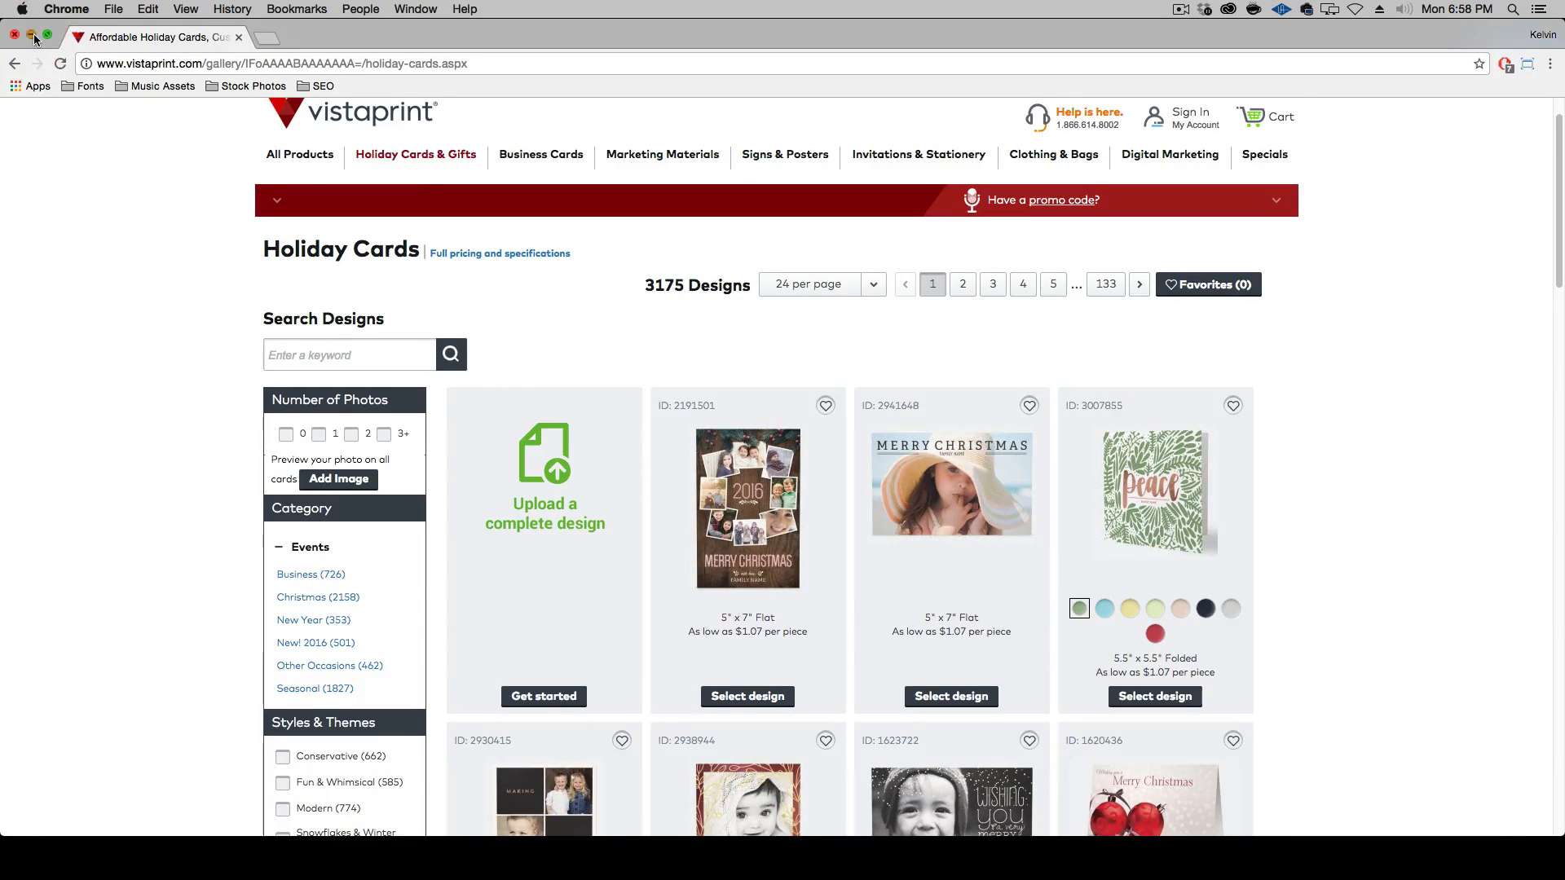
# Extract both _Holiday_Folded_Cards zip archives on the desktop
pyautogui.click(935, 319)
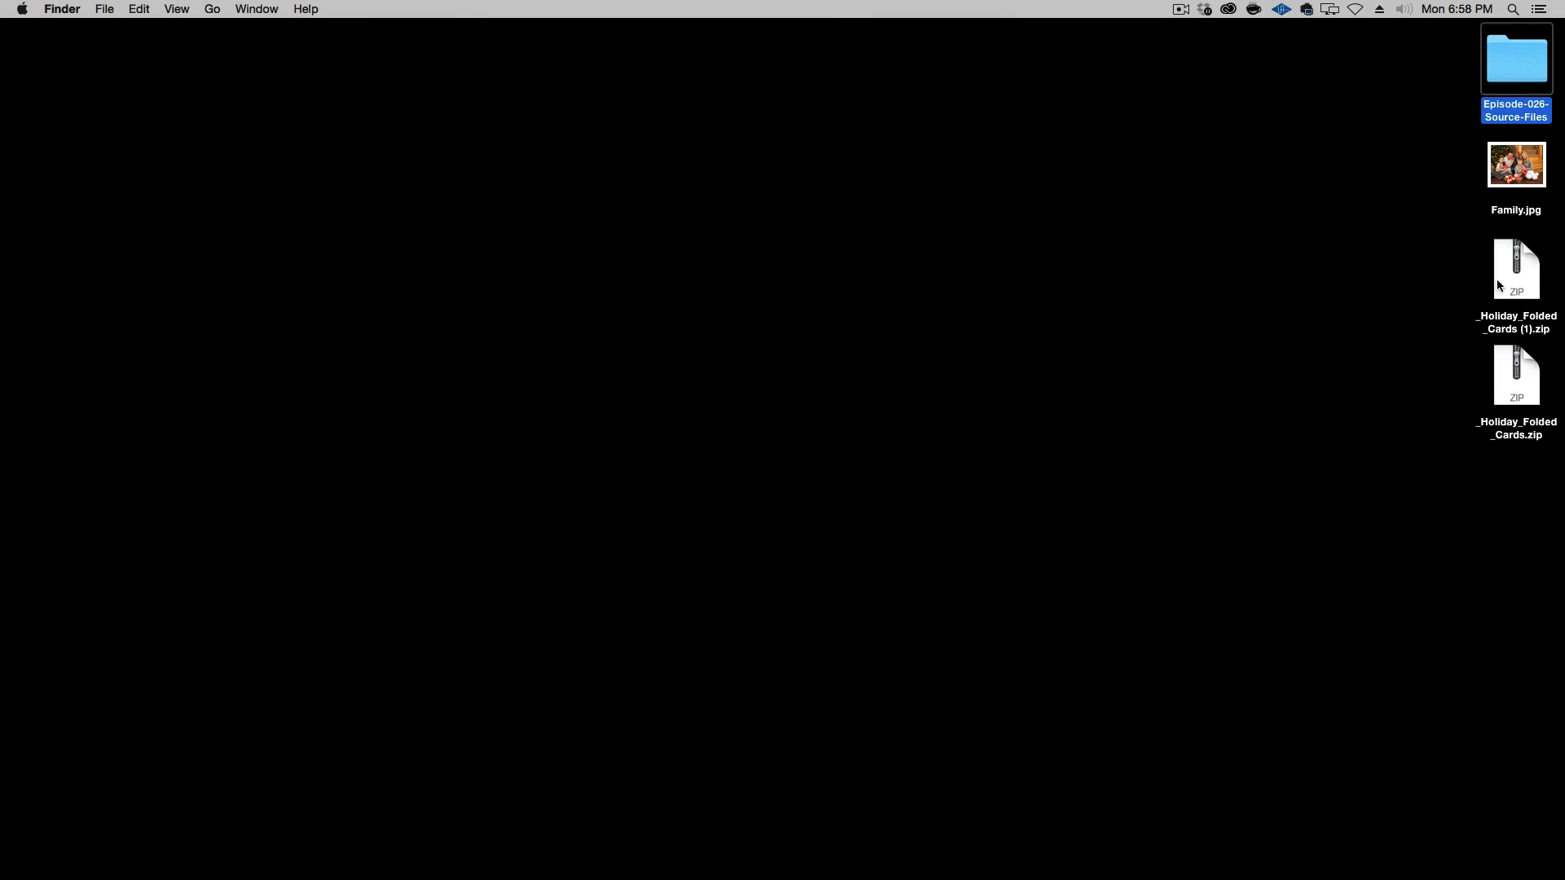
pyautogui.click(1510, 304)
pyautogui.doubleClick(1511, 304)
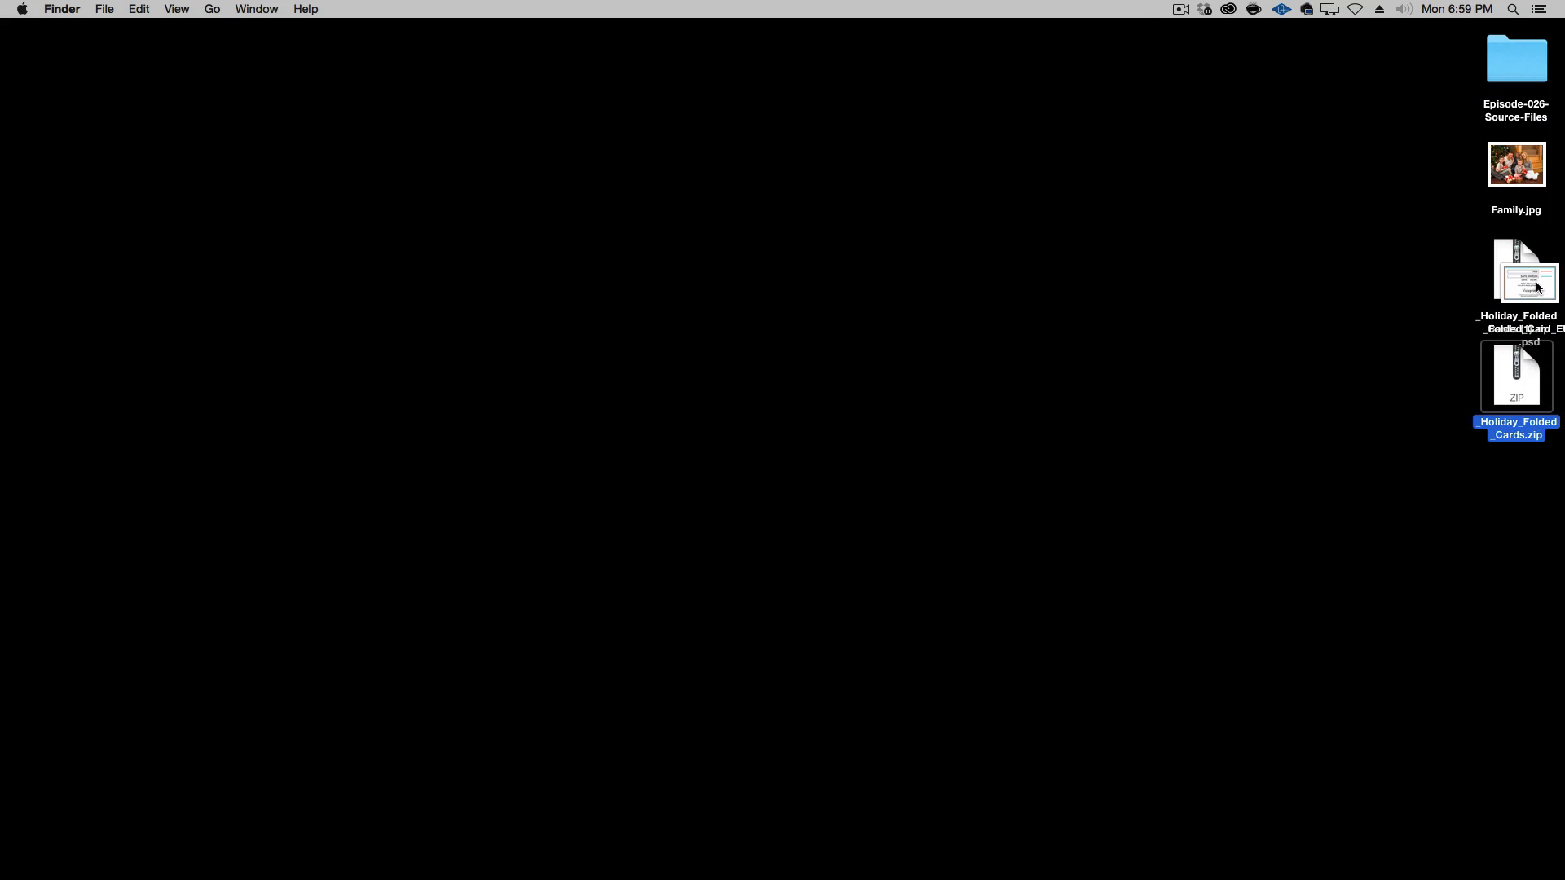
# Move Folded_Card_EU.psd and Folded_Card_EU.ai to an empty area of the desktop and delete the two downloaded zip archives
pyautogui.moveTo(1537, 287); pyautogui.dragTo(1191, 221)
pyautogui.click(1299, 388)
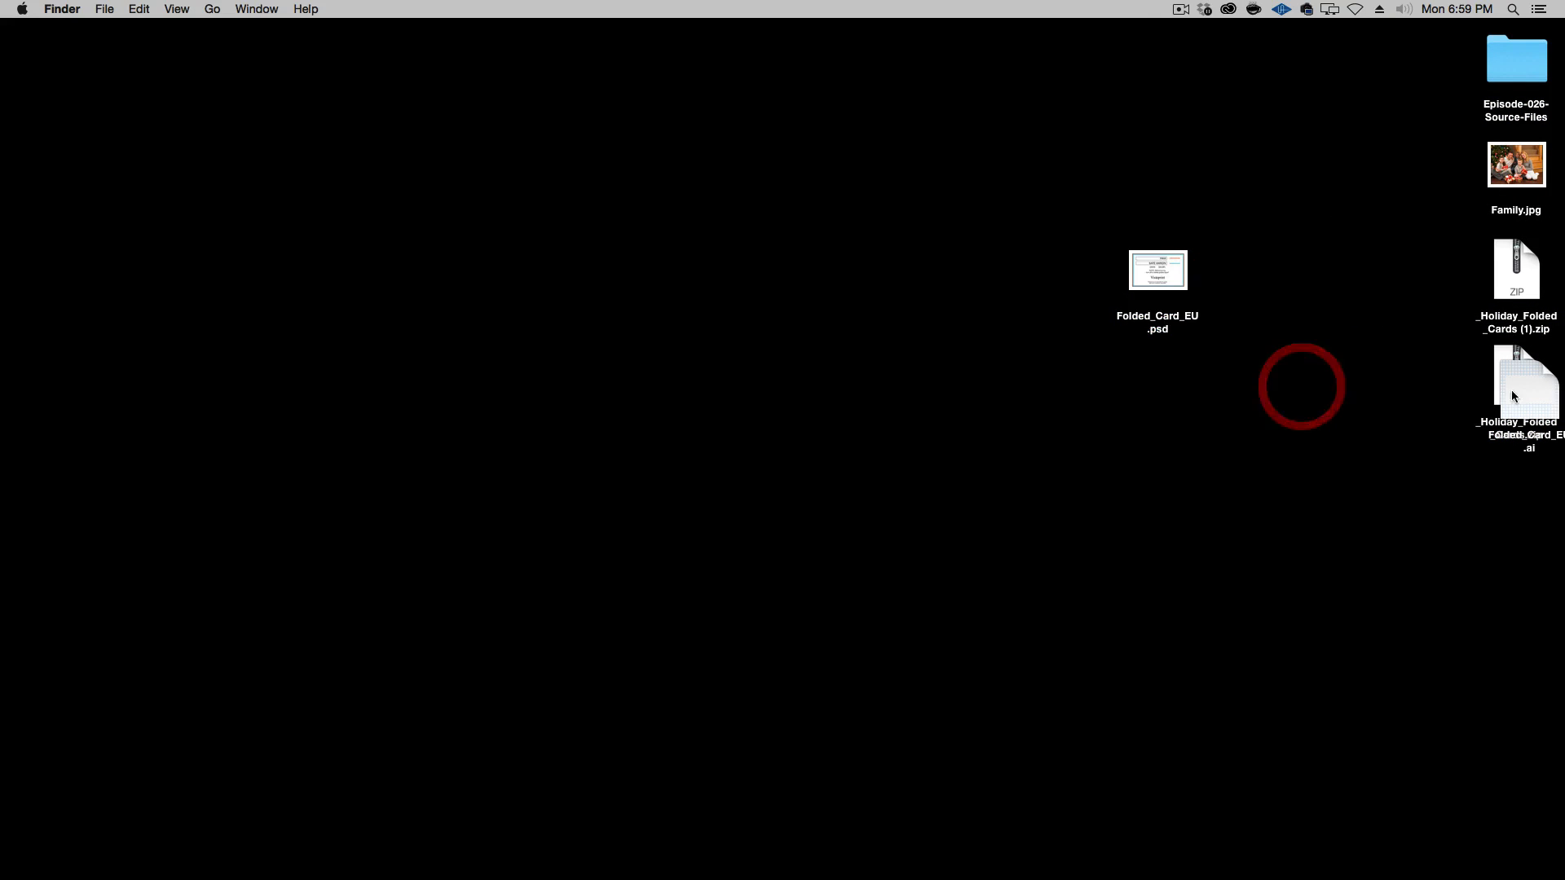
pyautogui.moveTo(1513, 397); pyautogui.dragTo(1140, 388)
pyautogui.click(1305, 323)
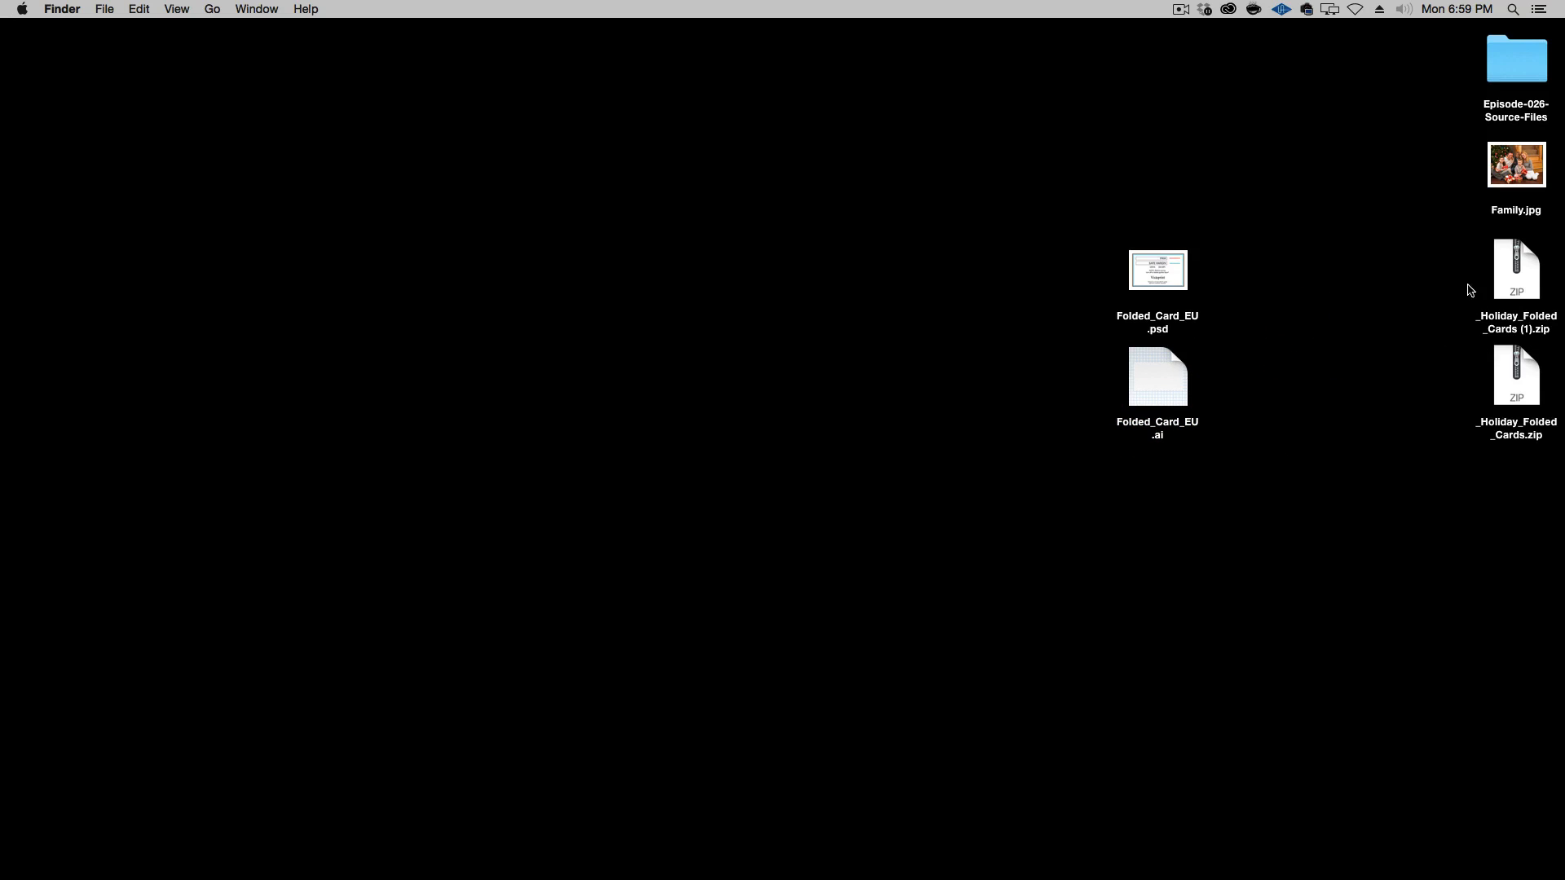
pyautogui.moveTo(1471, 290); pyautogui.dragTo(1510, 460)
pyautogui.press('super+BackSpace')
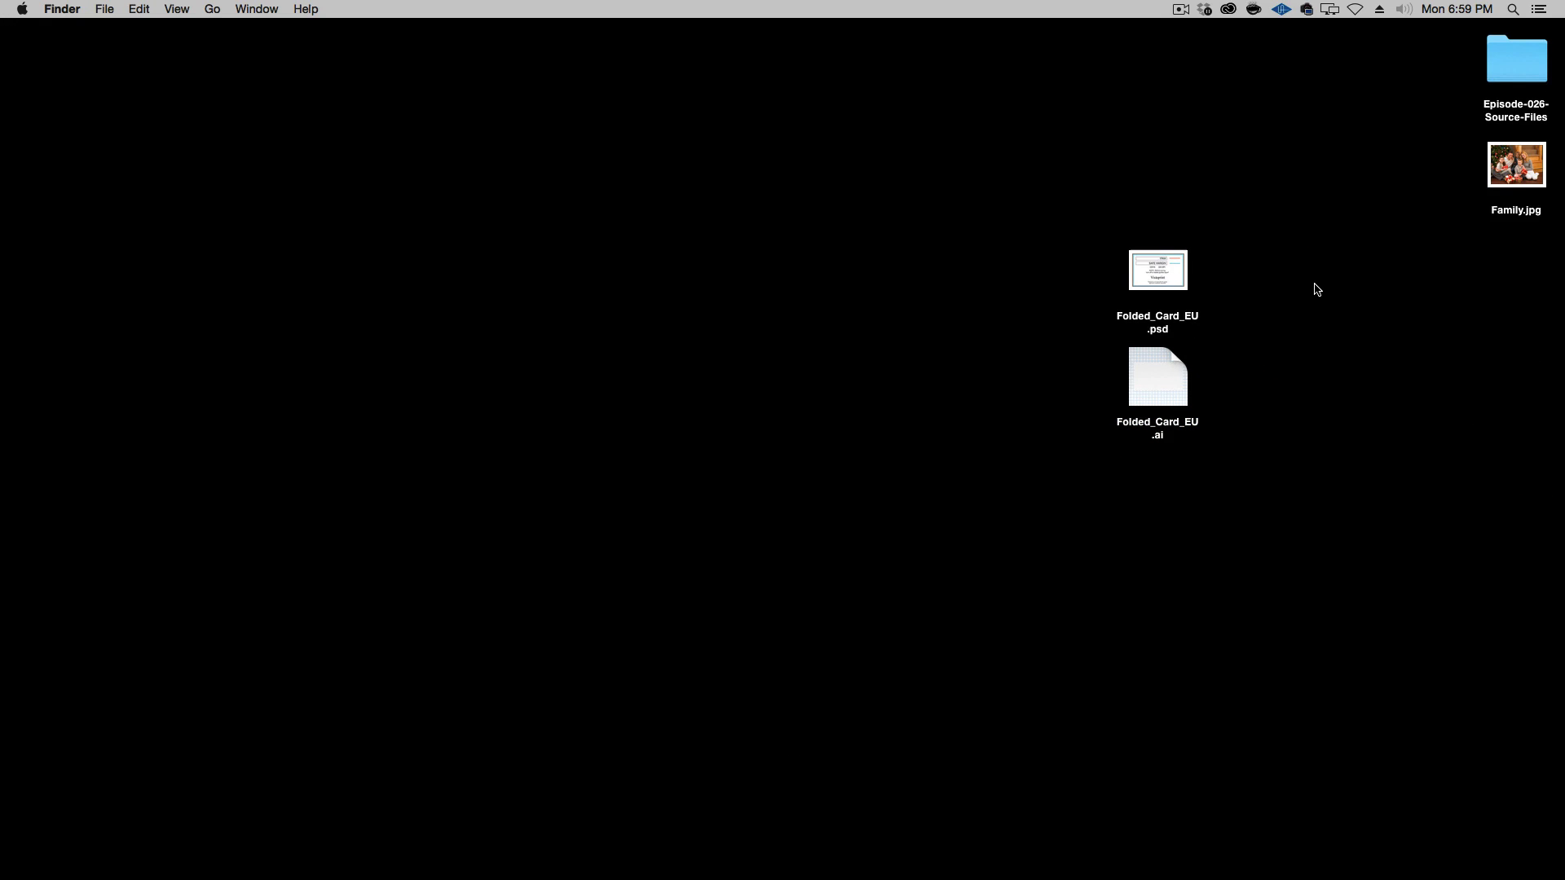
# Open Folded_Card_EU.psd in Photoshop and enlarge its document window around the canvas
pyautogui.doubleClick(1166, 273)
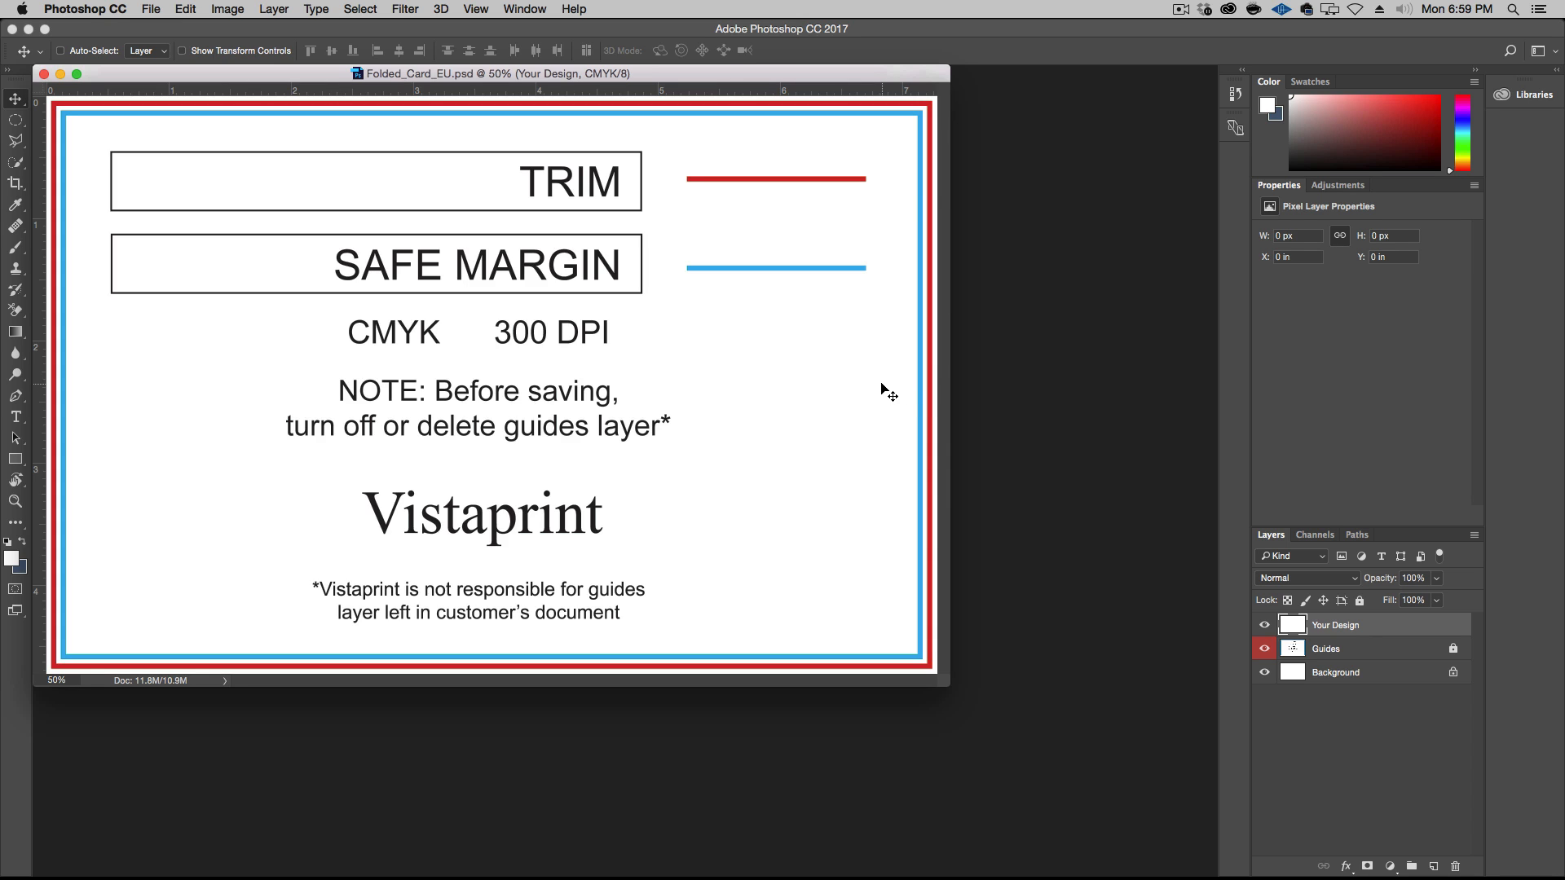
pyautogui.press('alt+super+plus')
pyautogui.press('alt+super+minus')
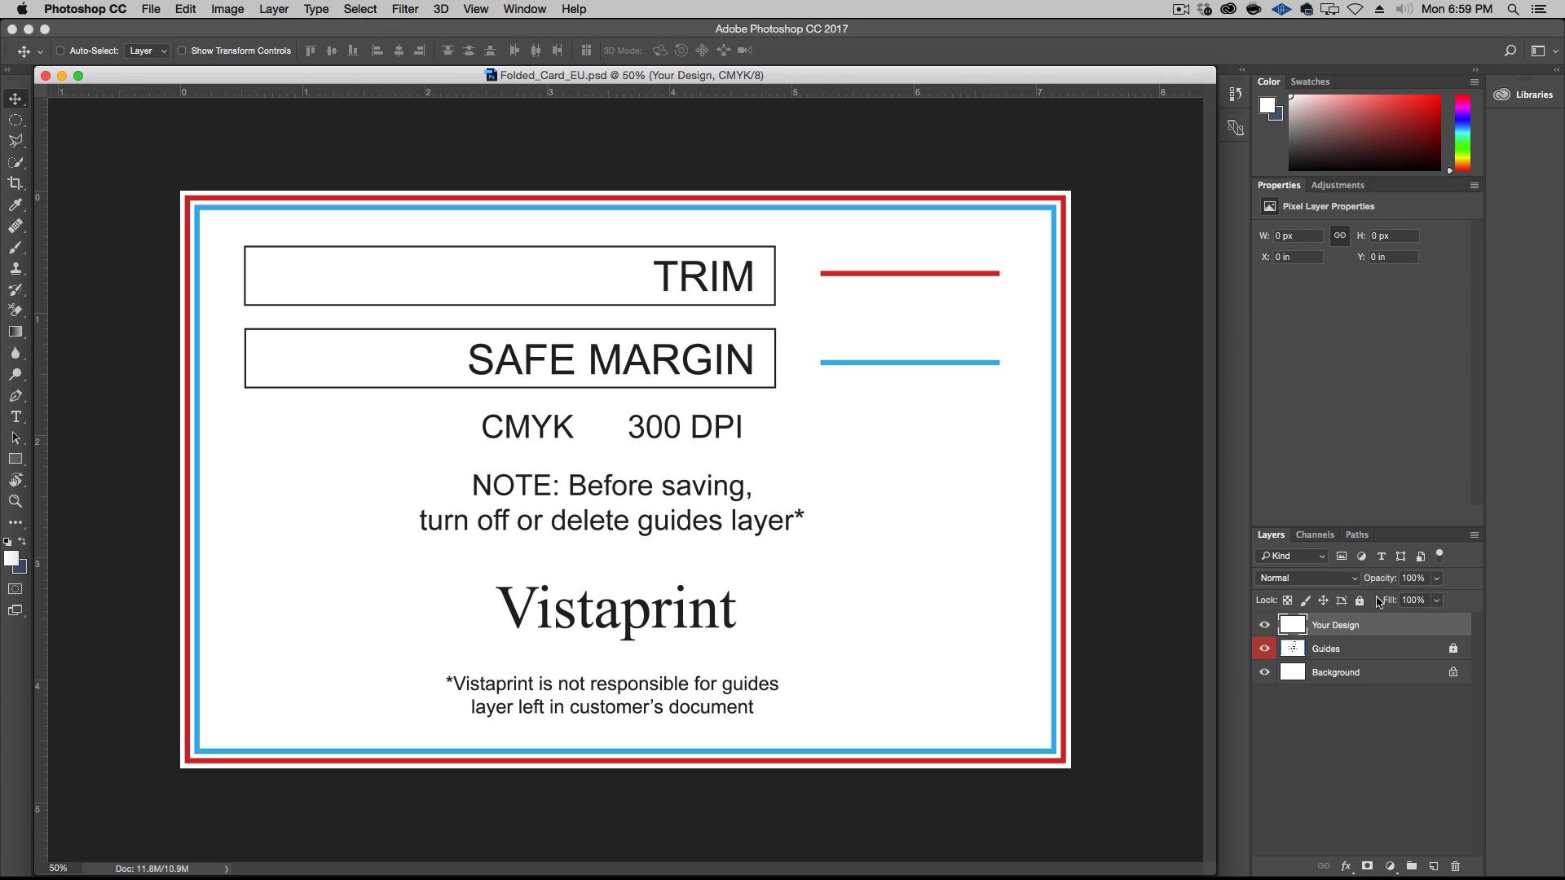
# Toggle the visibility of the Guides layer to compare the template, leaving the layer hidden
pyautogui.click(1265, 649)
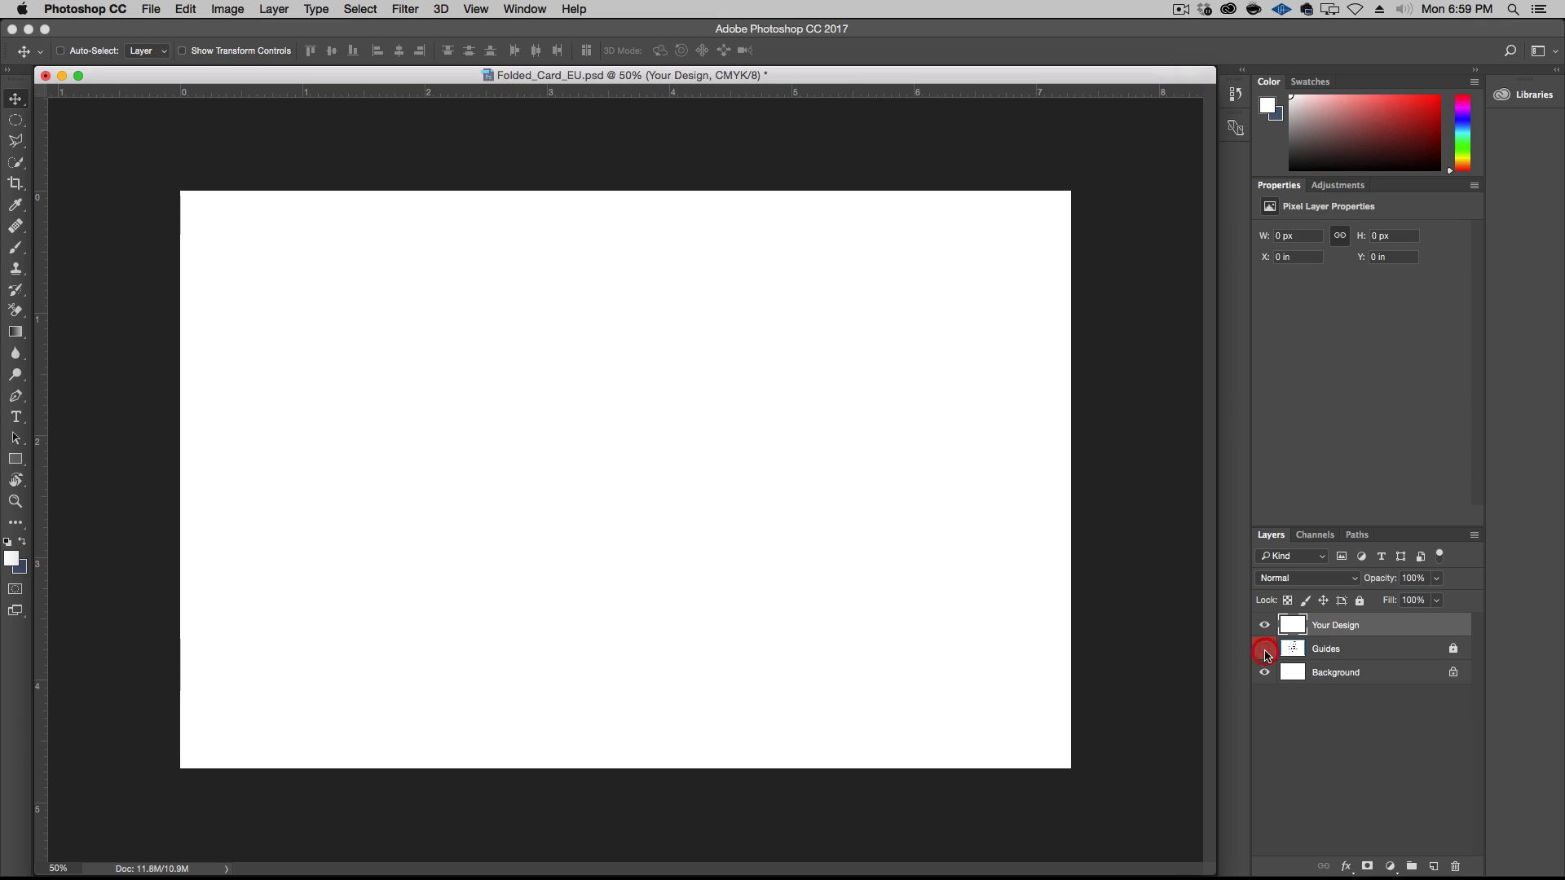
pyautogui.click(1265, 649)
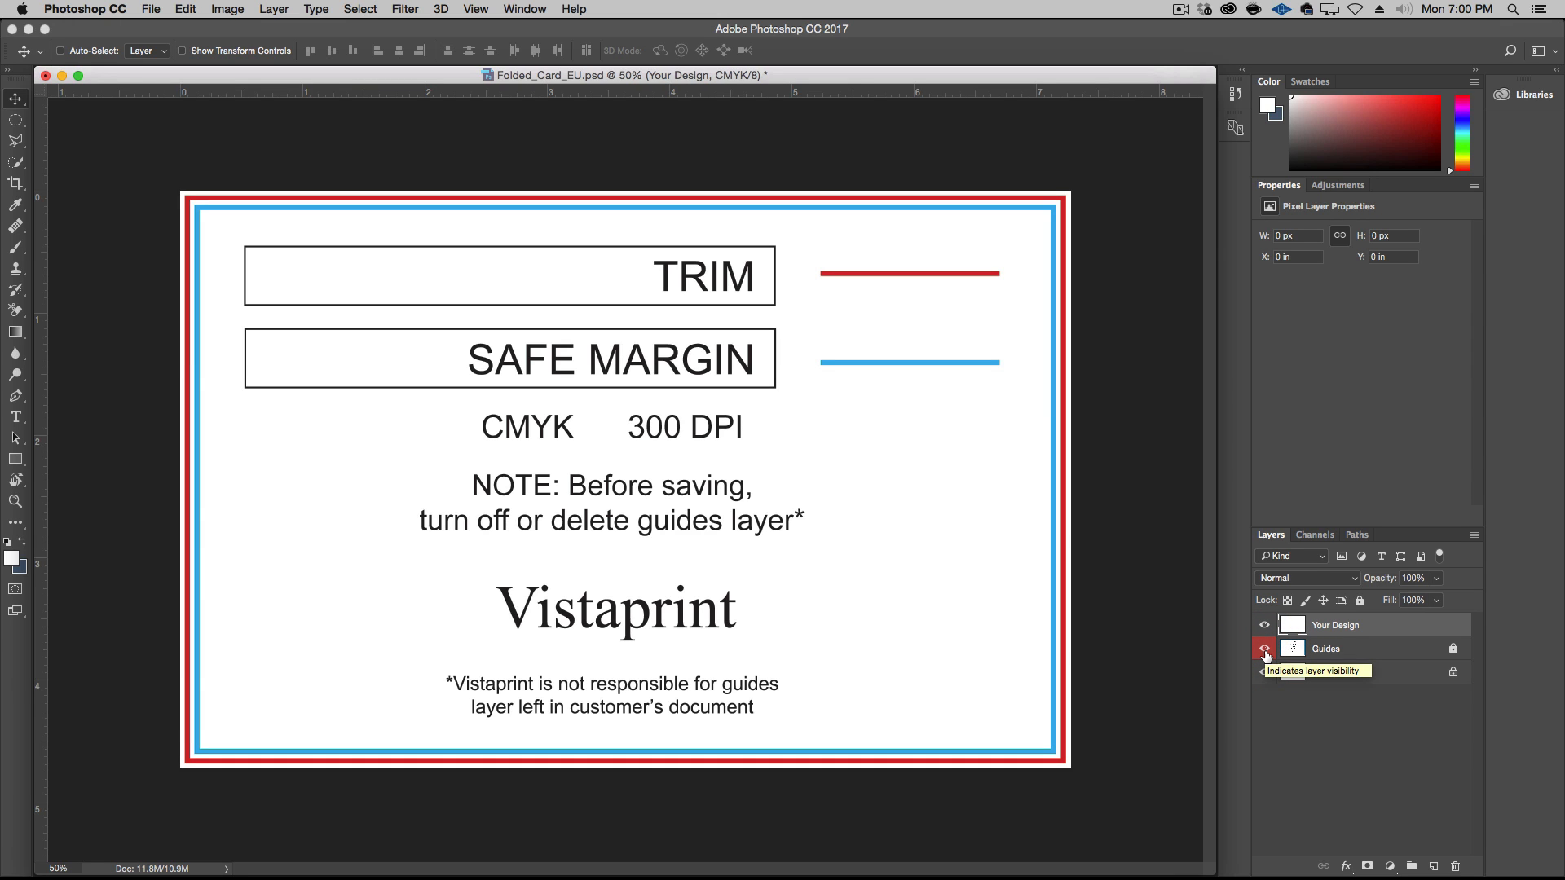
pyautogui.click(1265, 650)
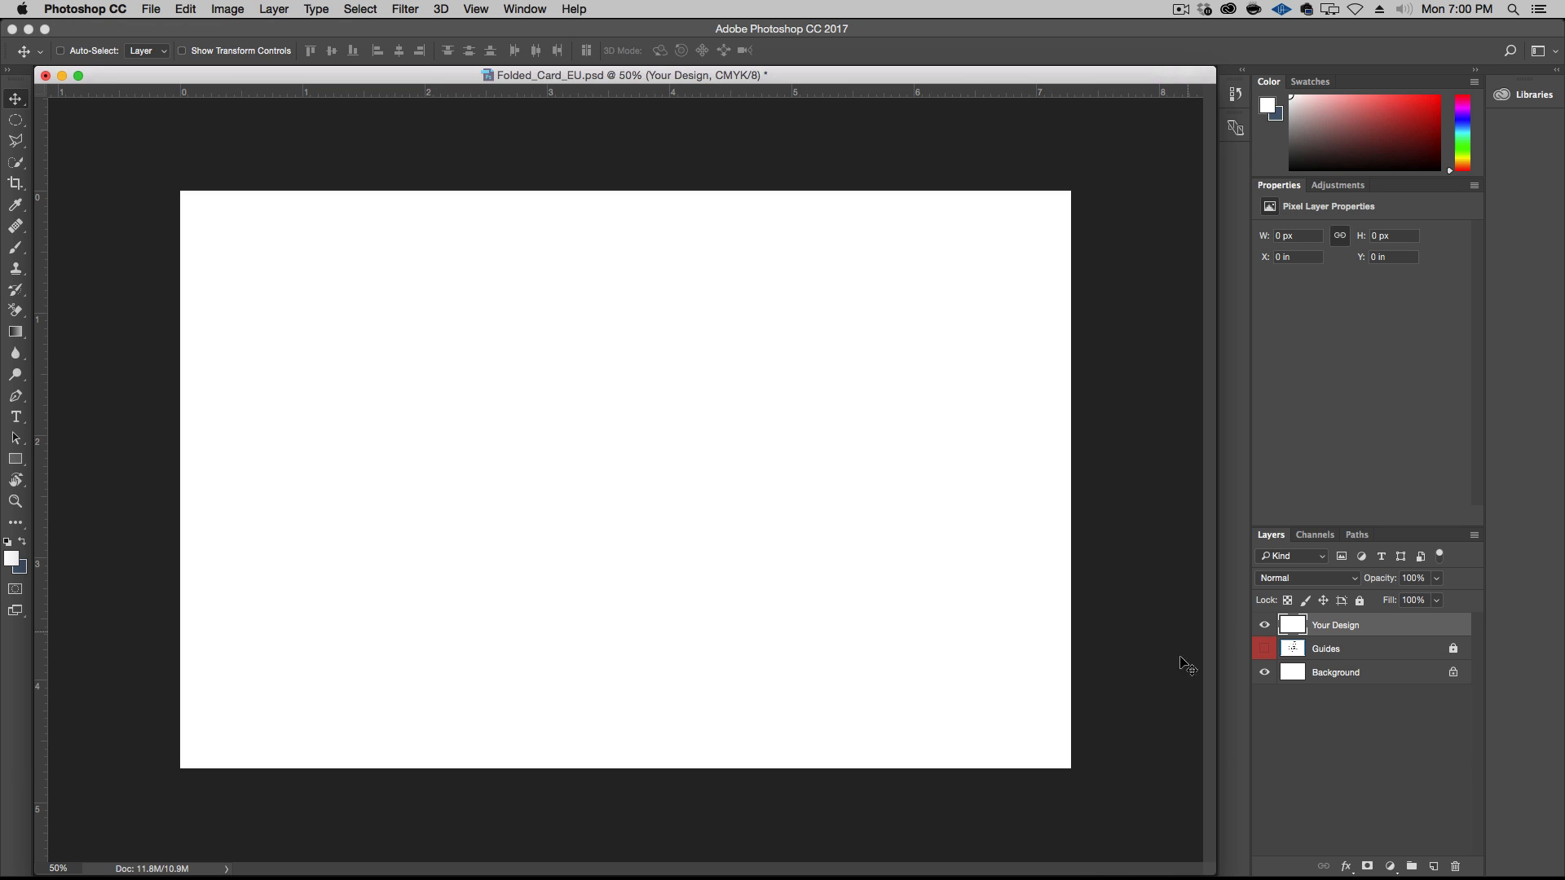
# Switch to the Google Fonts window in Chrome and search the font directory for "amatic"
pyautogui.moveTo(1047, 872)
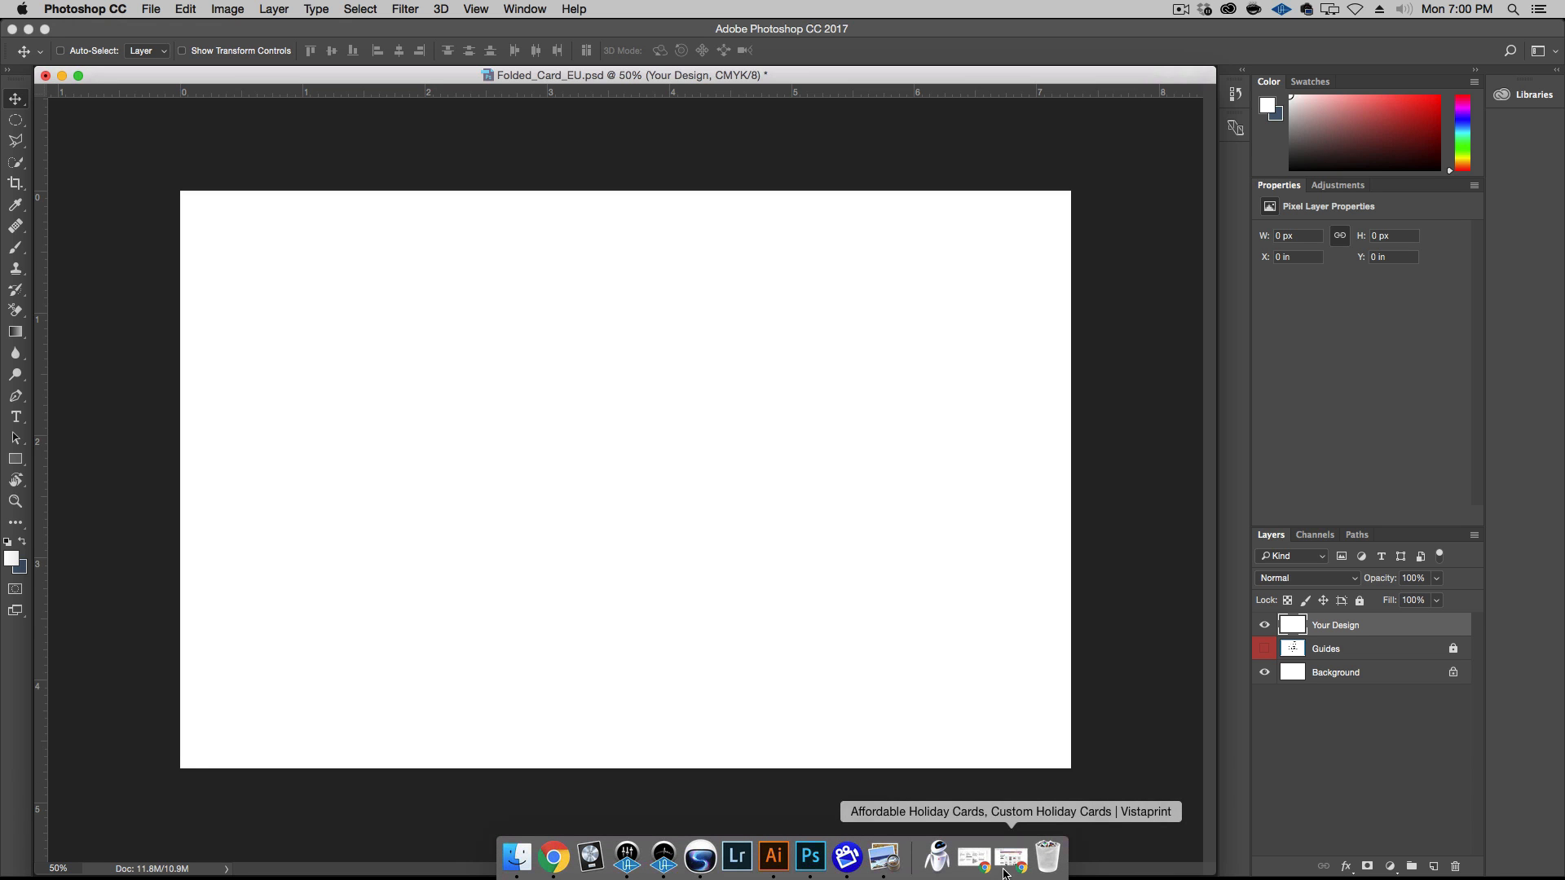
pyautogui.click(973, 862)
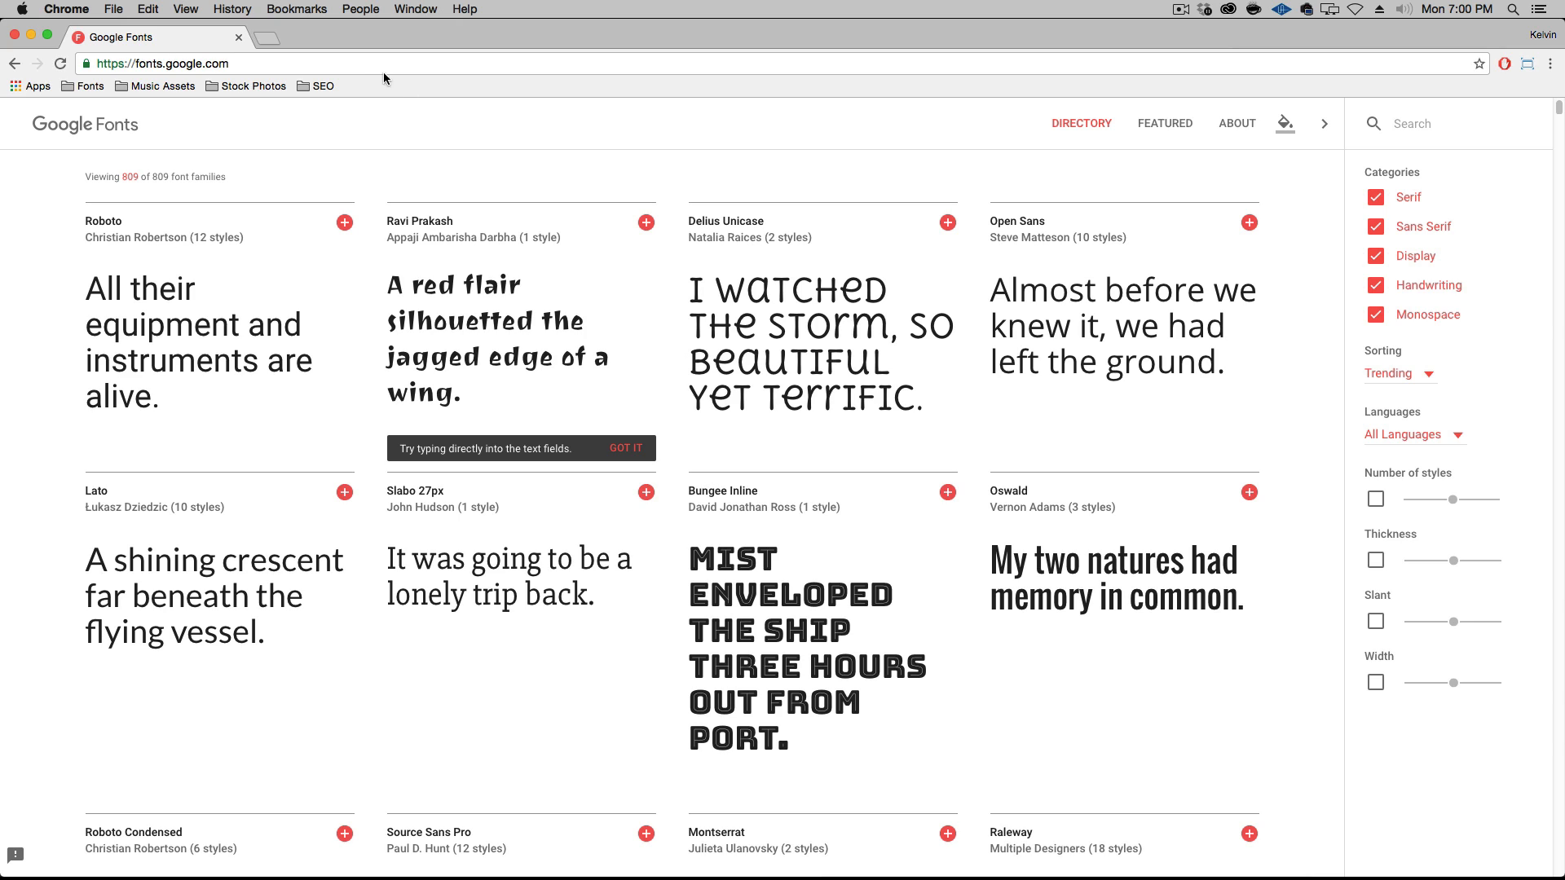
pyautogui.moveTo(416, 212)
pyautogui.scroll(-12, 423, 172)
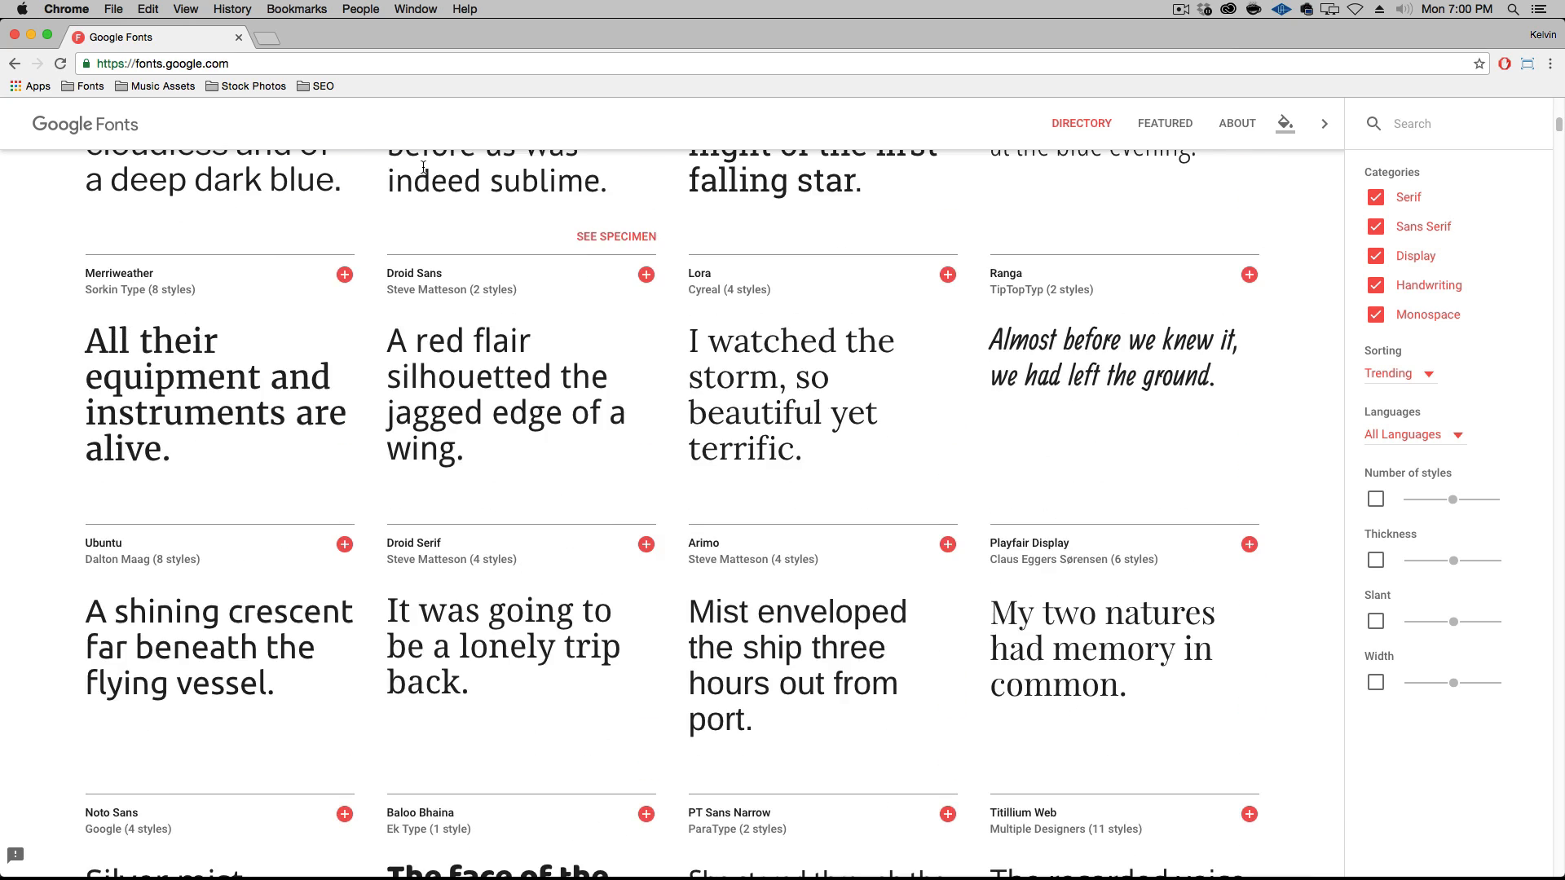
pyautogui.scroll(-5, 422, 166)
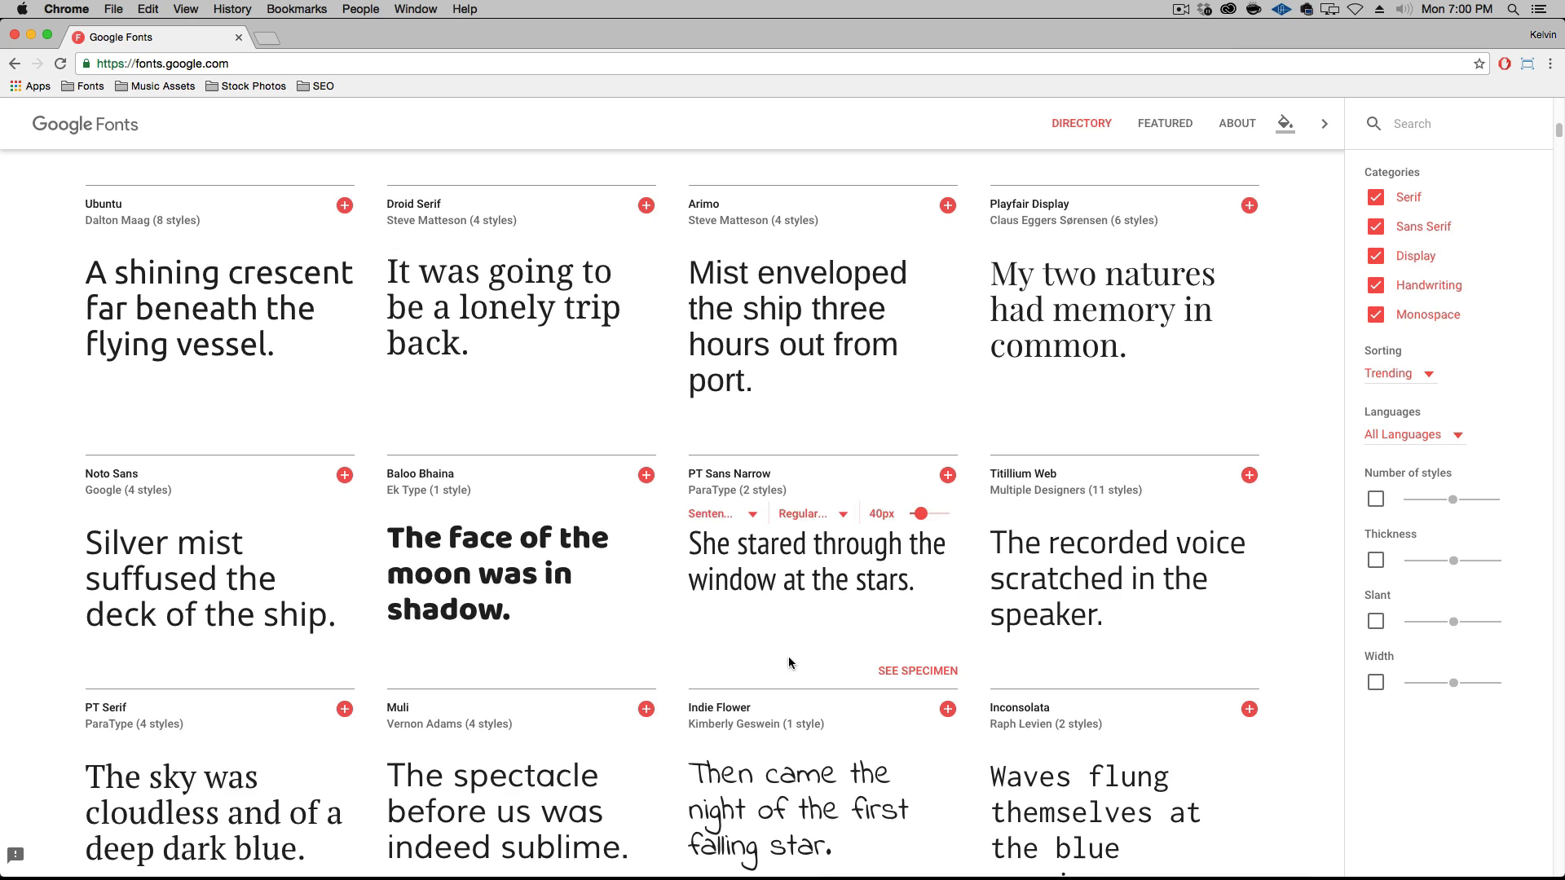
pyautogui.scroll(-8, 789, 662)
pyautogui.scroll(20, 785, 621)
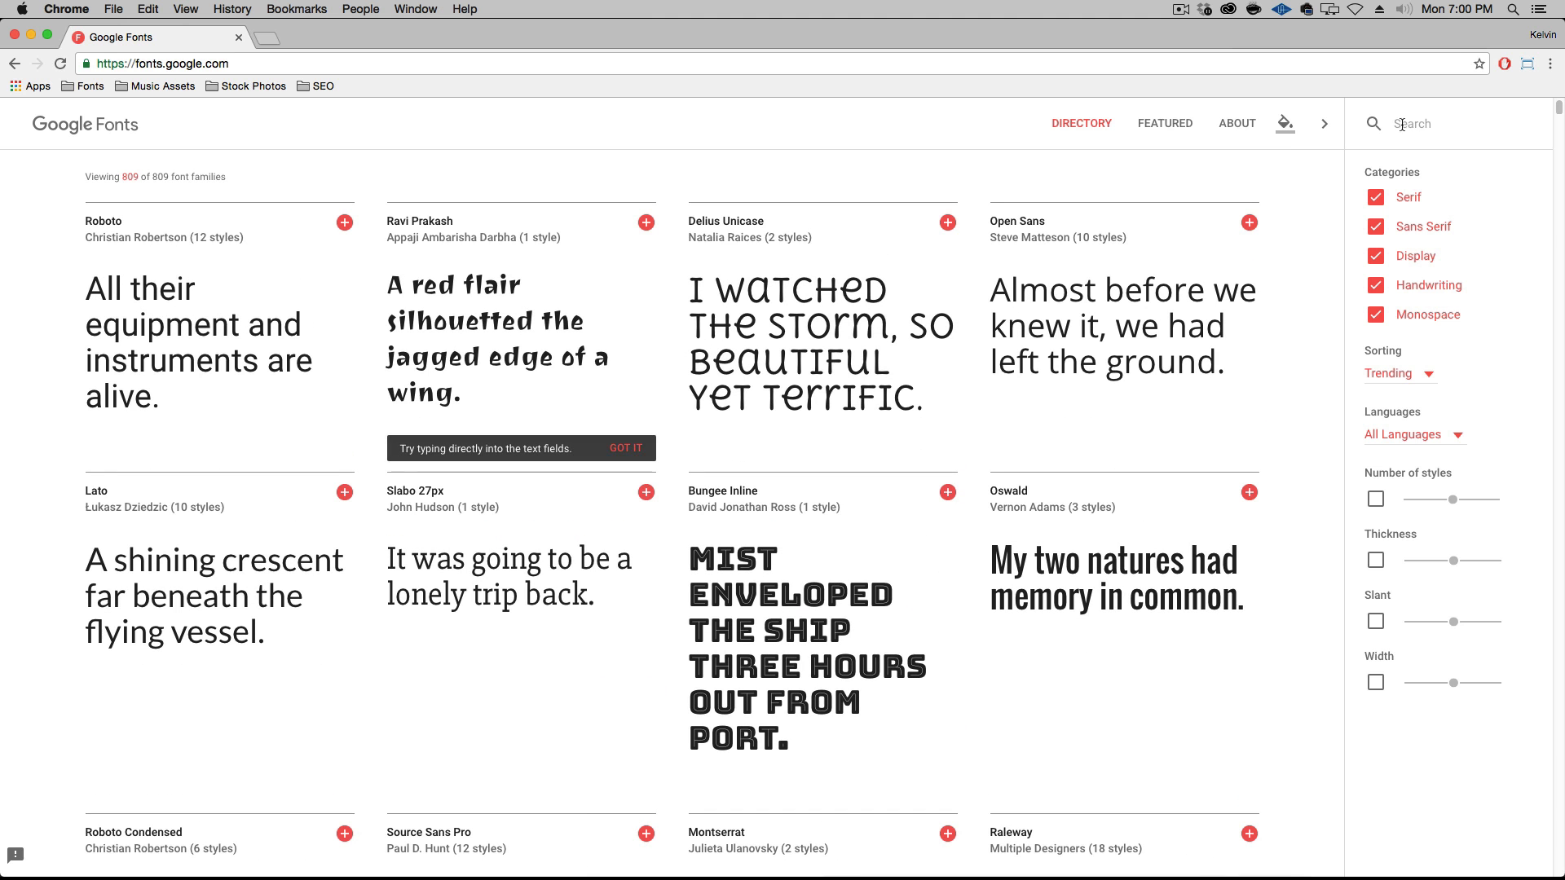
pyautogui.write('amatic')
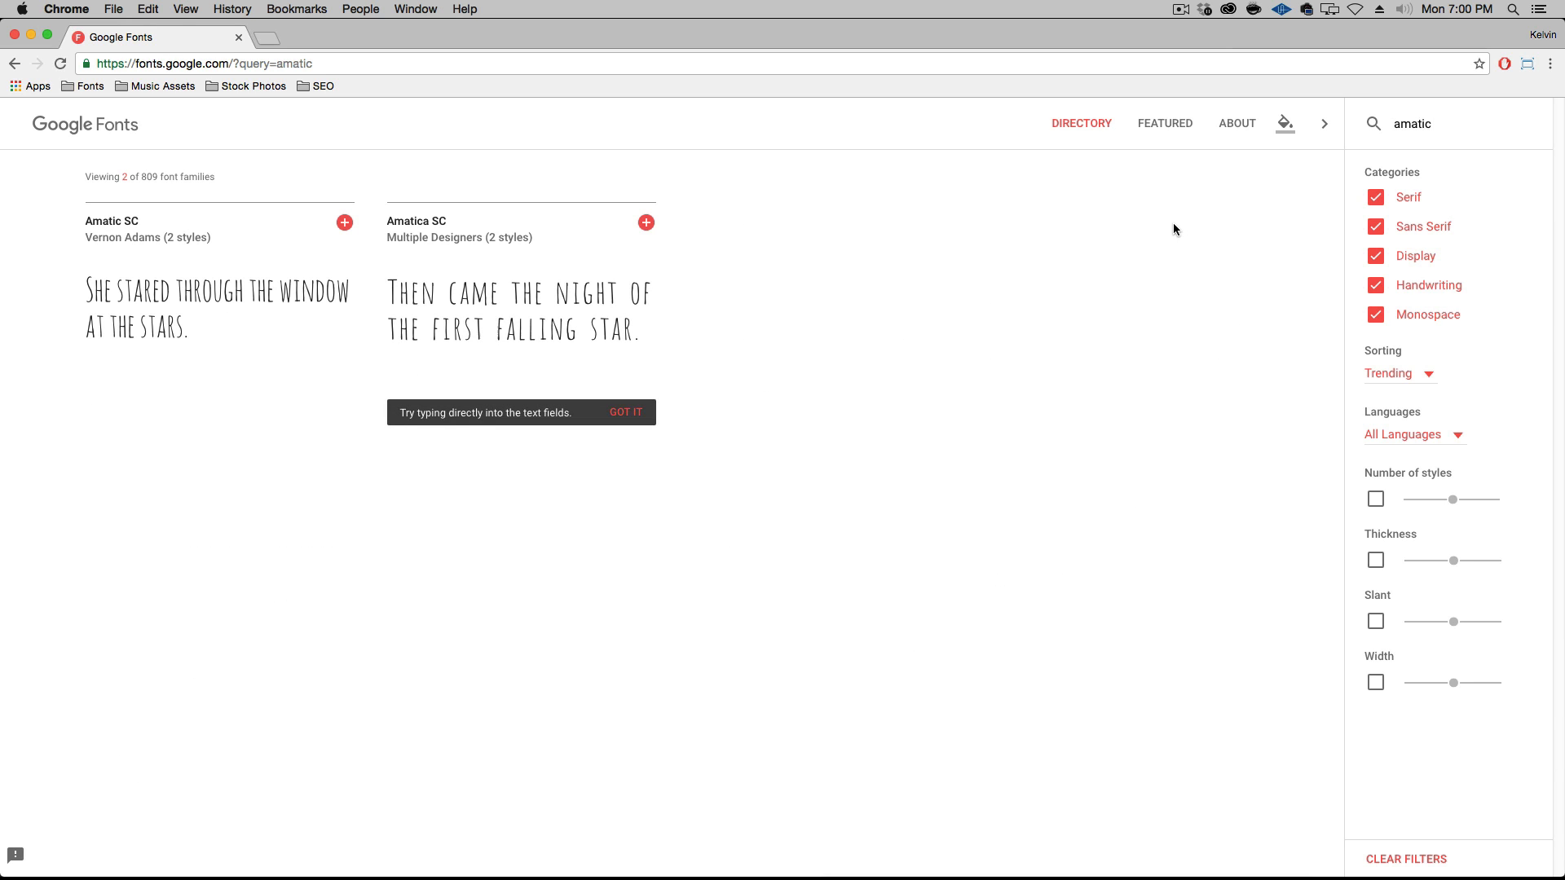
# Add the Amatic SC family to the selection and download it to the Desktop as Amatic_SC.zip
pyautogui.moveTo(622, 412)
pyautogui.moveTo(343, 310)
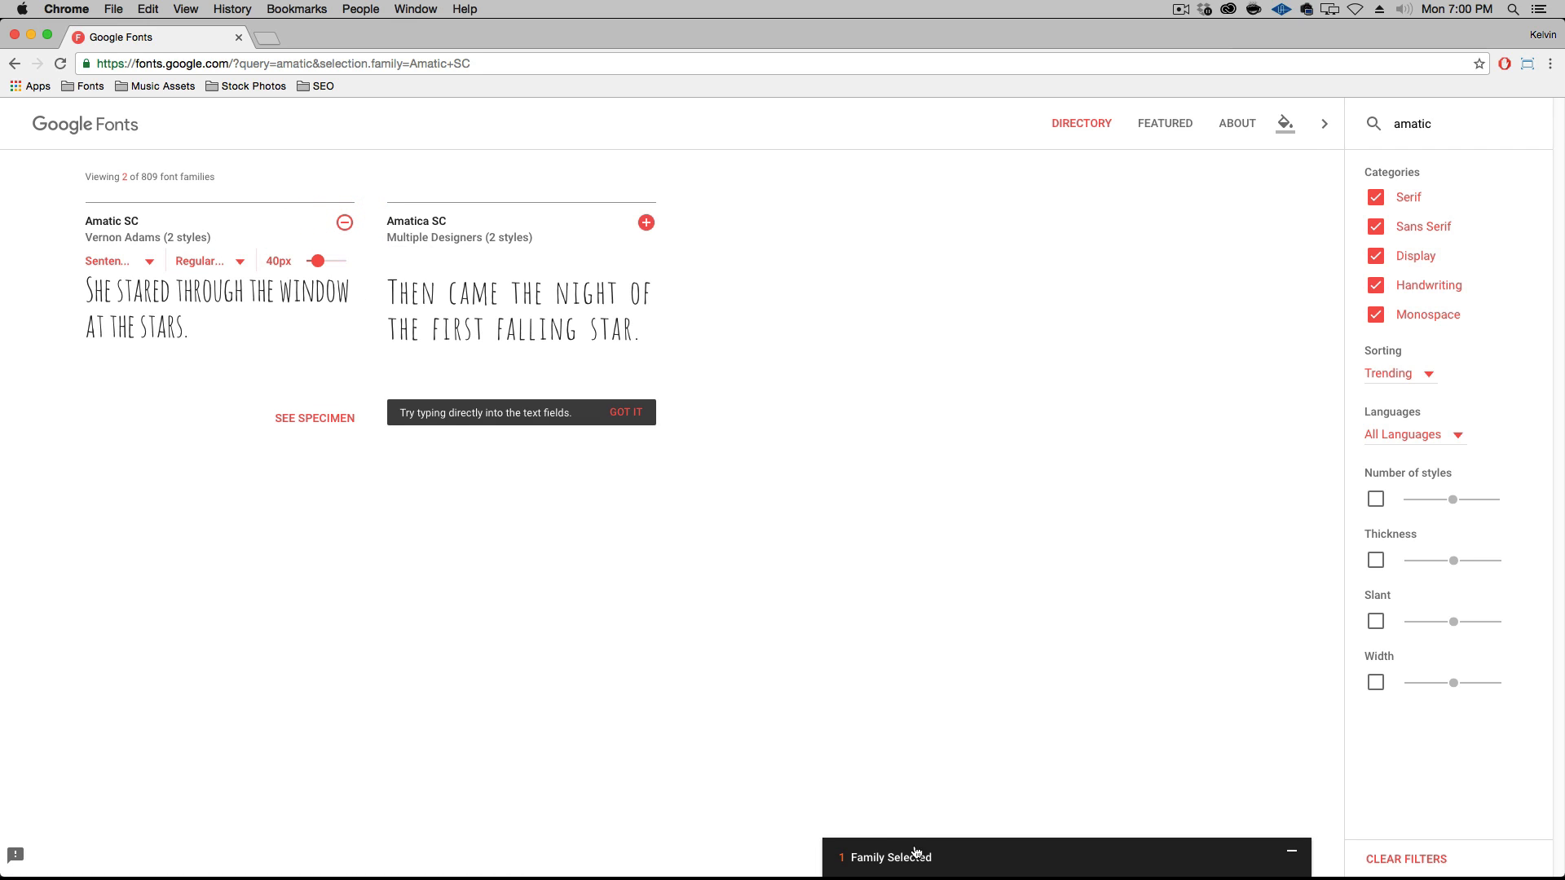
pyautogui.click(945, 855)
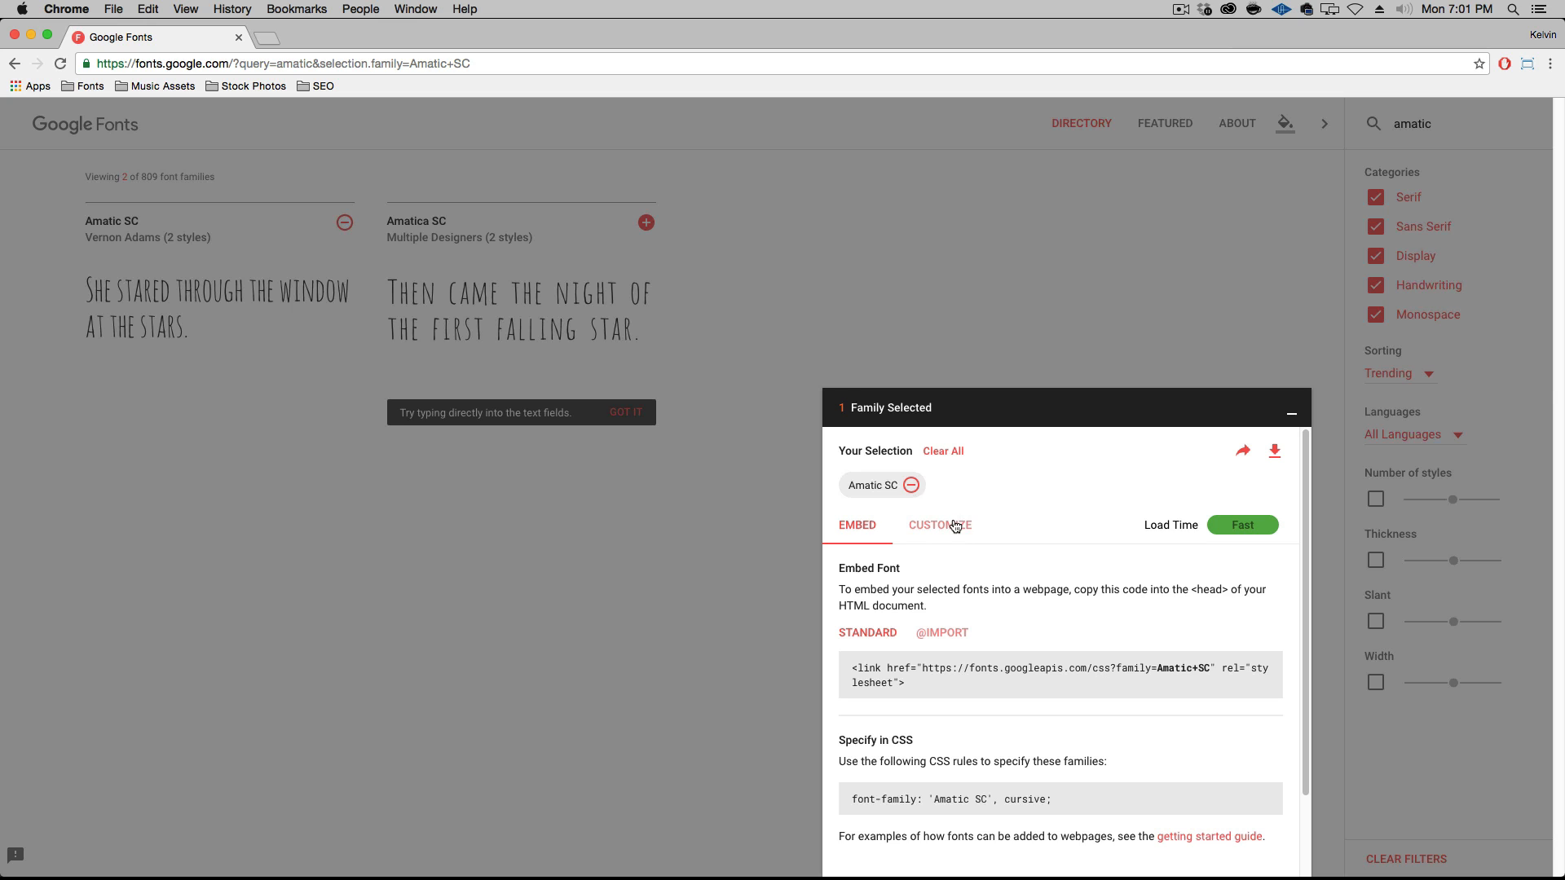
pyautogui.click(1275, 454)
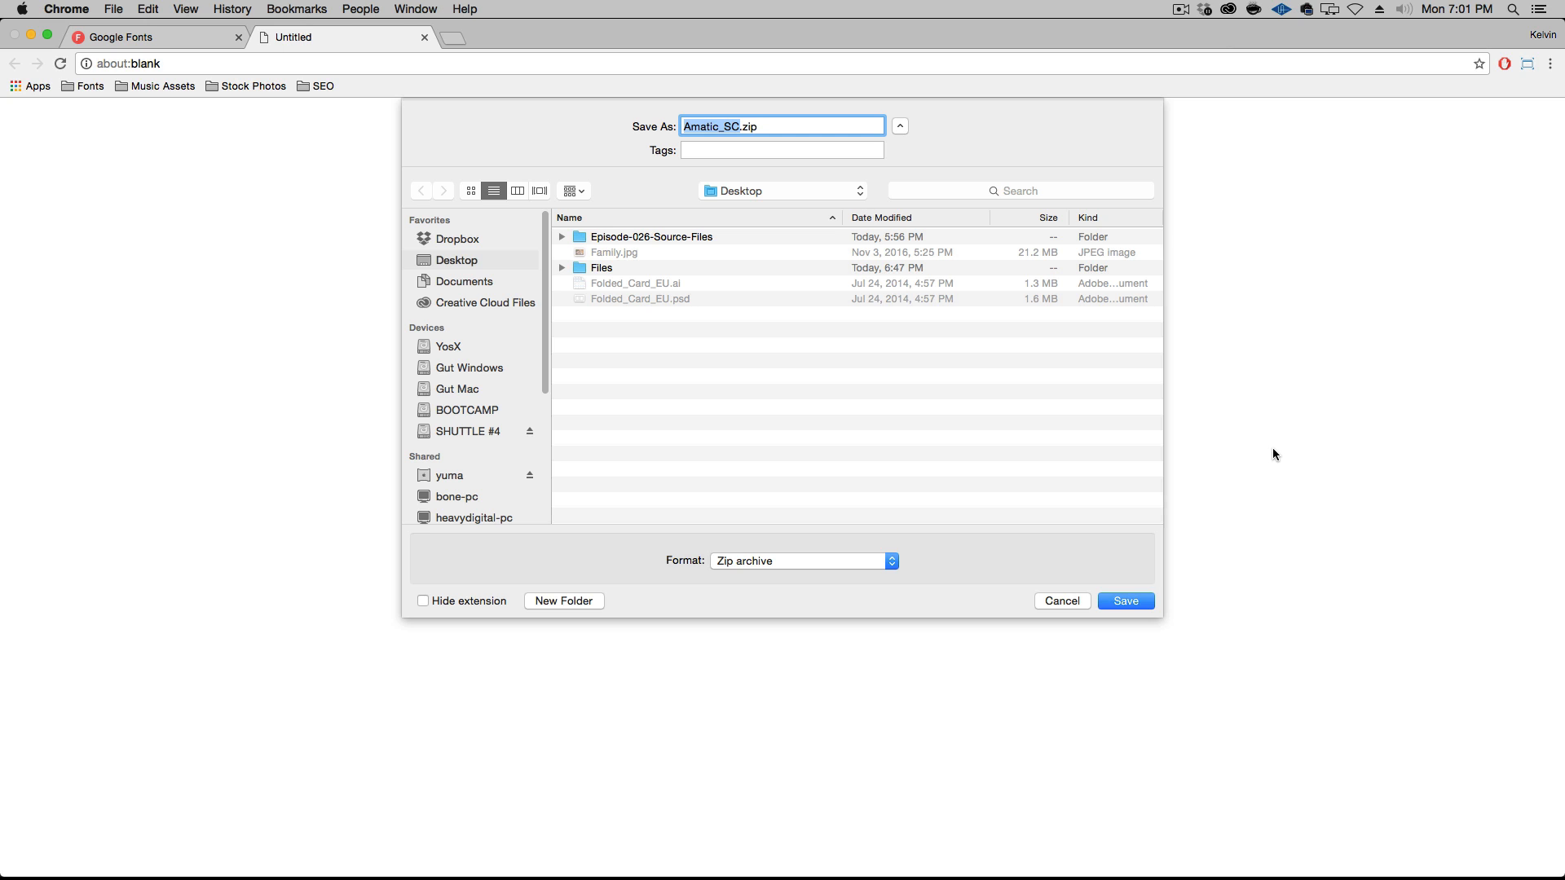
pyautogui.click(1137, 602)
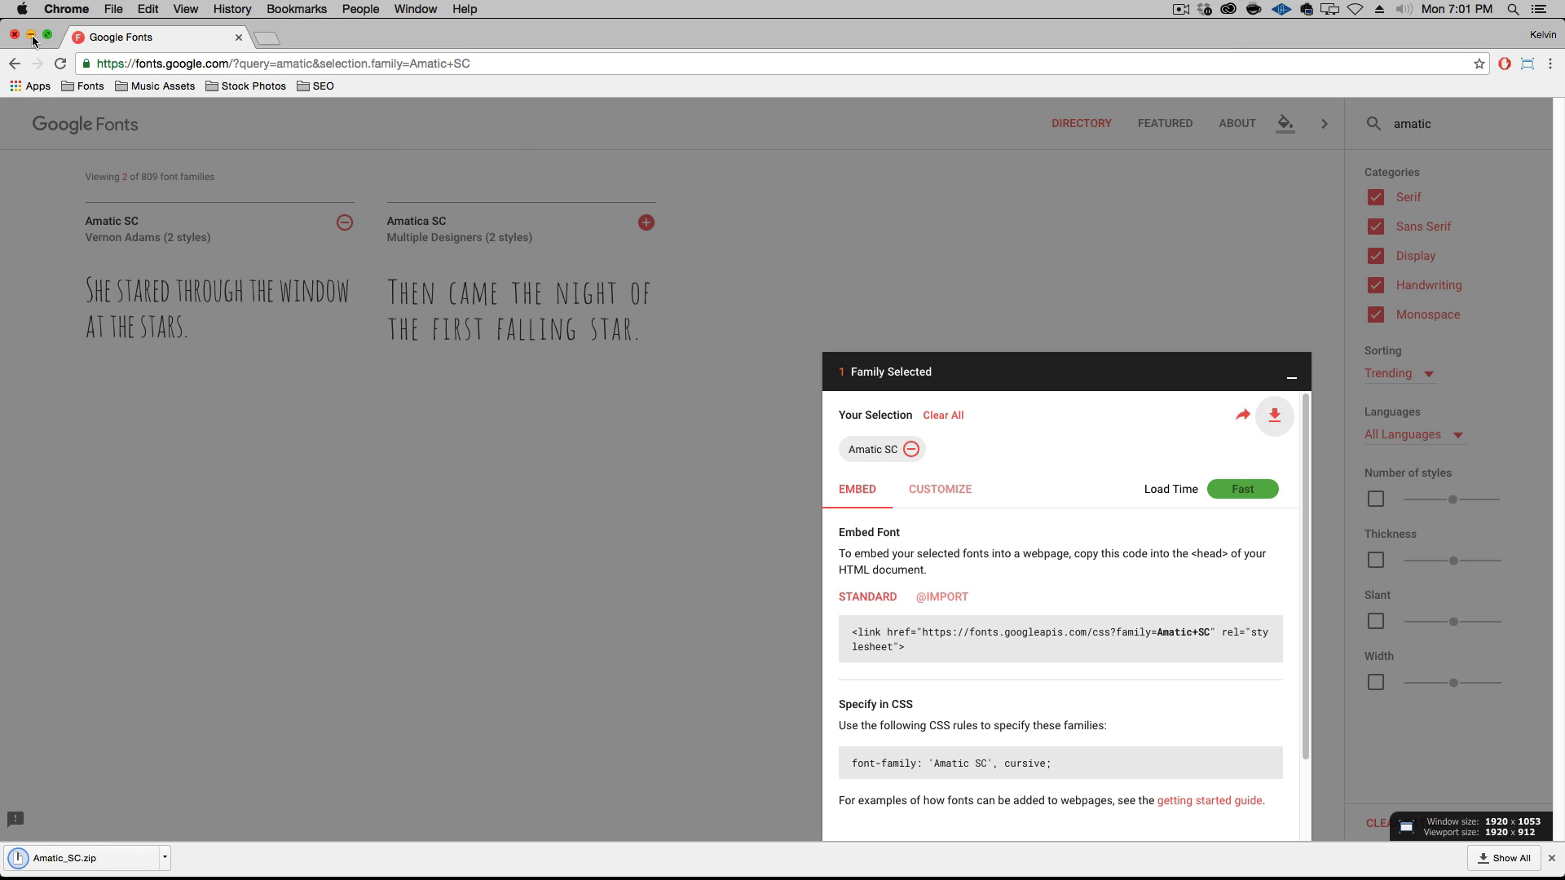
# Clear the Chrome and Photoshop windows from the desktop, extract Amatic_SC.zip there, and open the extracted Amatic_SC folder
pyautogui.keyDown('alt'); pyautogui.click(49, 879); pyautogui.keyUp('alt')
pyautogui.click(87, 147)
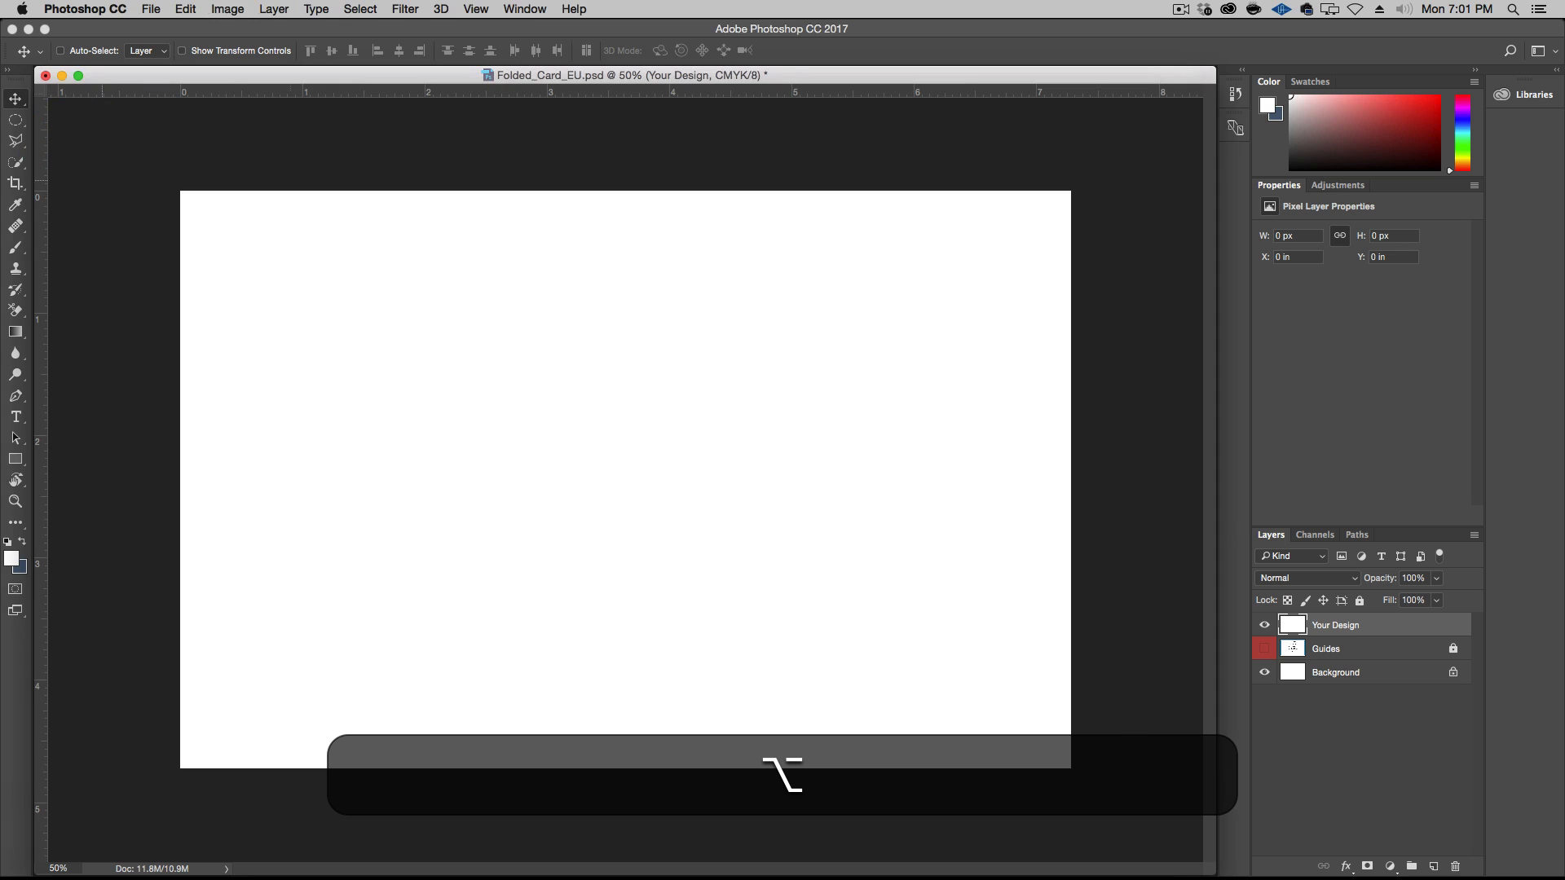
pyautogui.keyDown('alt'); pyautogui.click(326, 172); pyautogui.keyUp('alt')
pyautogui.click(1514, 272)
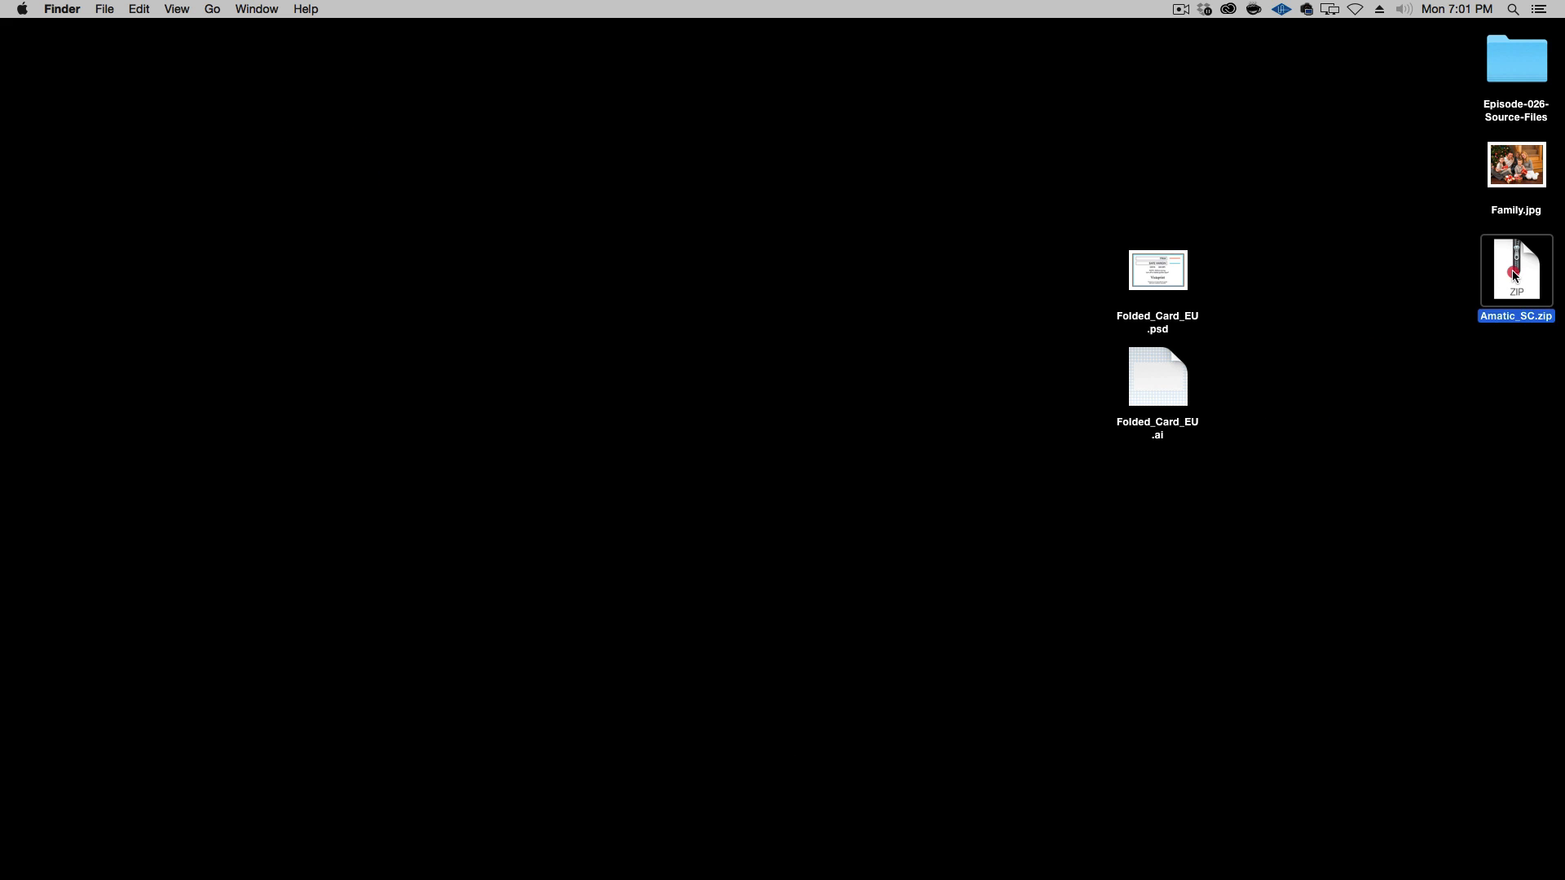
pyautogui.doubleClick(1514, 273)
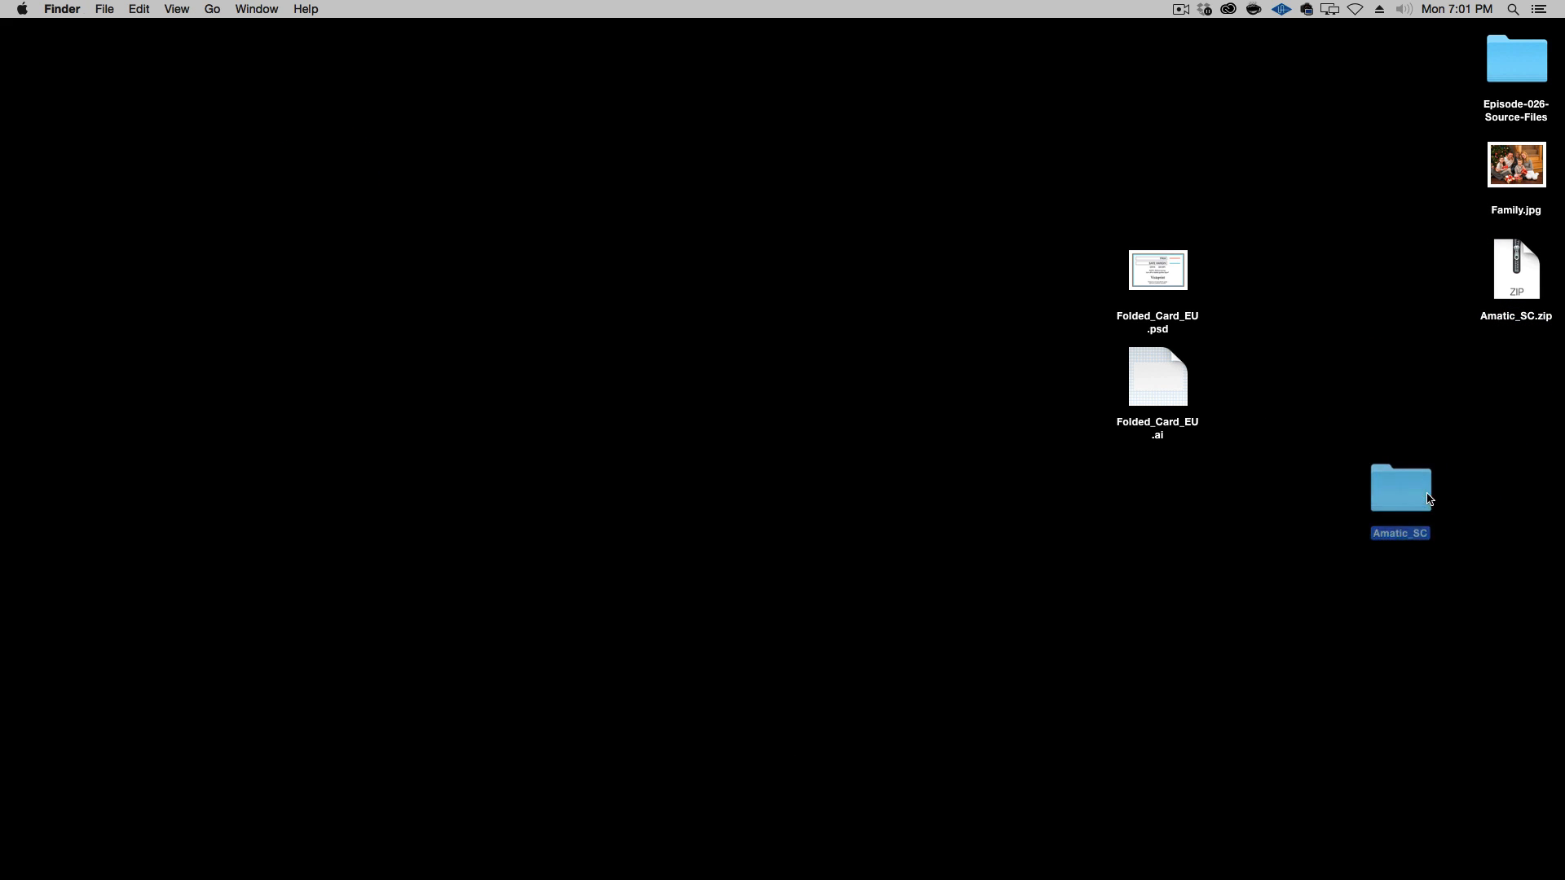
pyautogui.doubleClick(1418, 489)
pyautogui.click(808, 330)
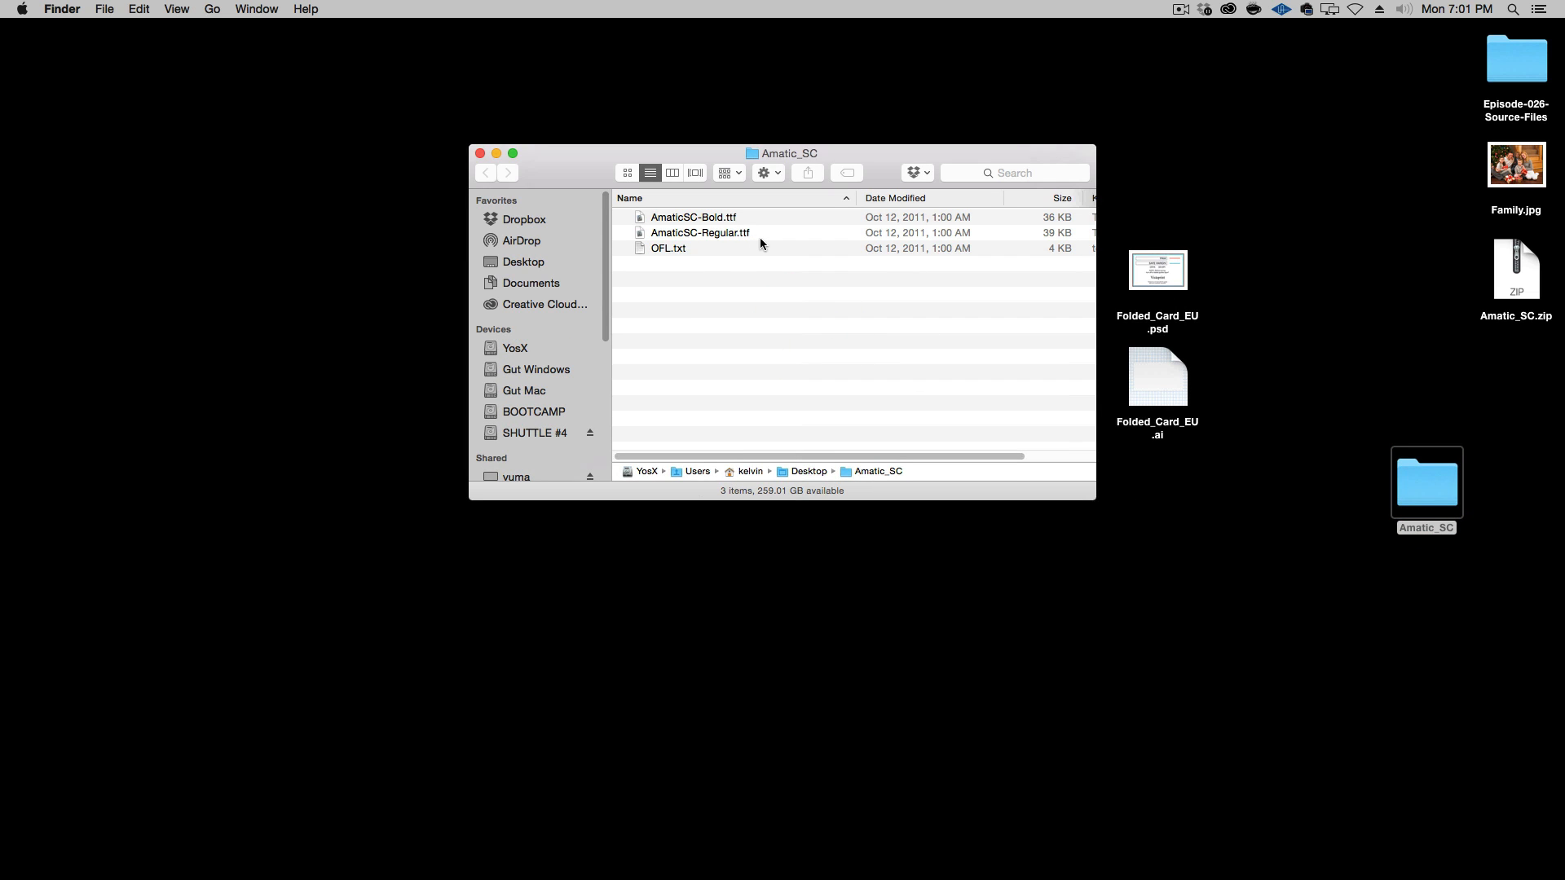
# Preview AmaticSC-Bold.ttf and AmaticSC-Regular.ttf in Font Book without installing them, and close the previews and the font folder
pyautogui.click(763, 217)
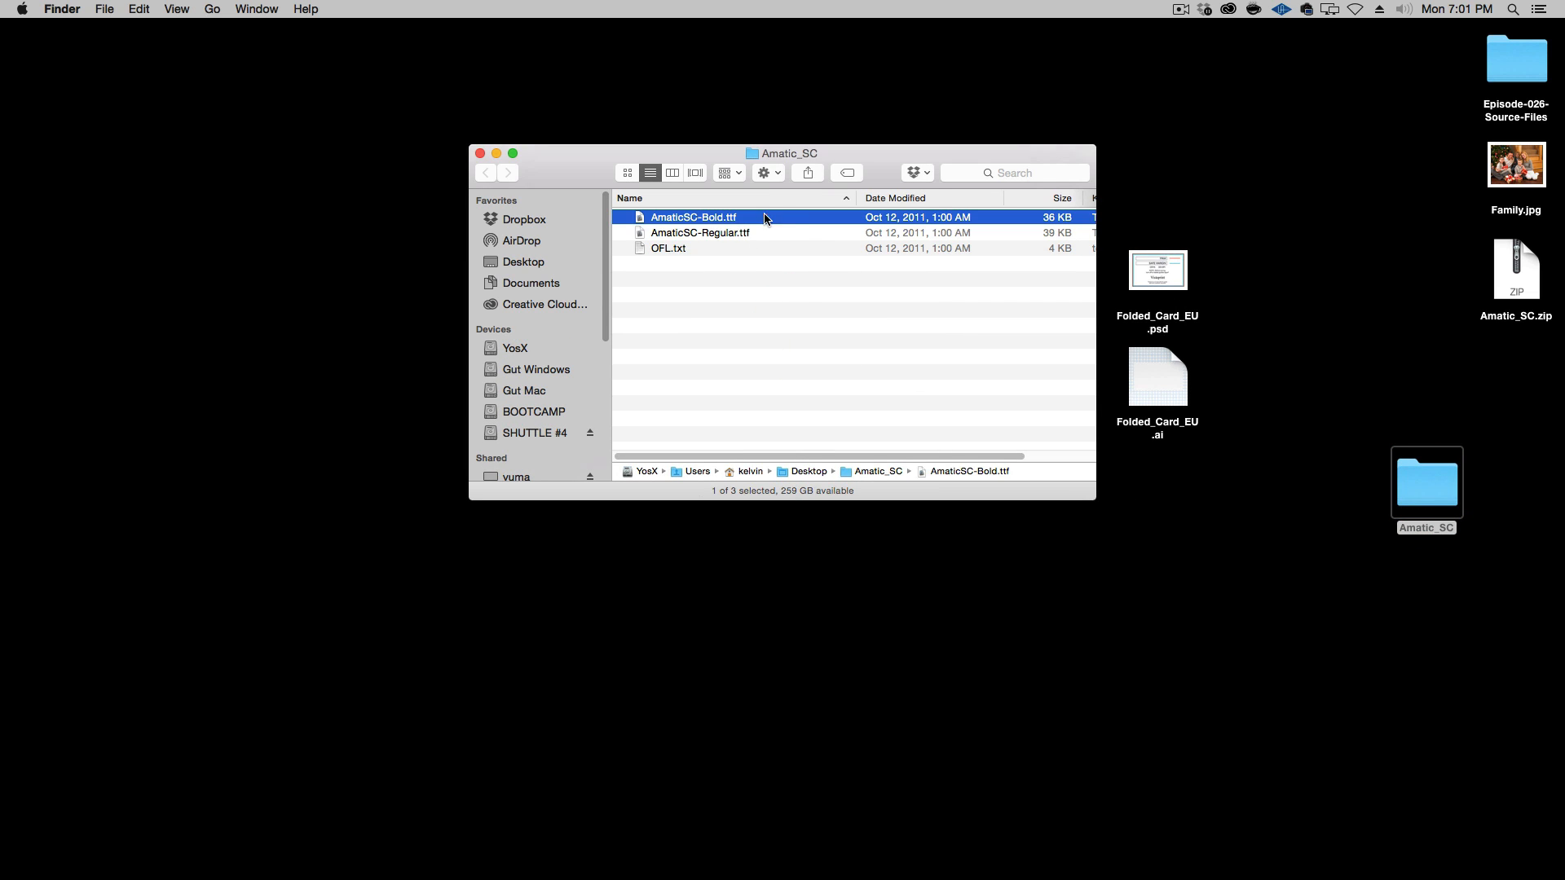
pyautogui.doubleClick(709, 218)
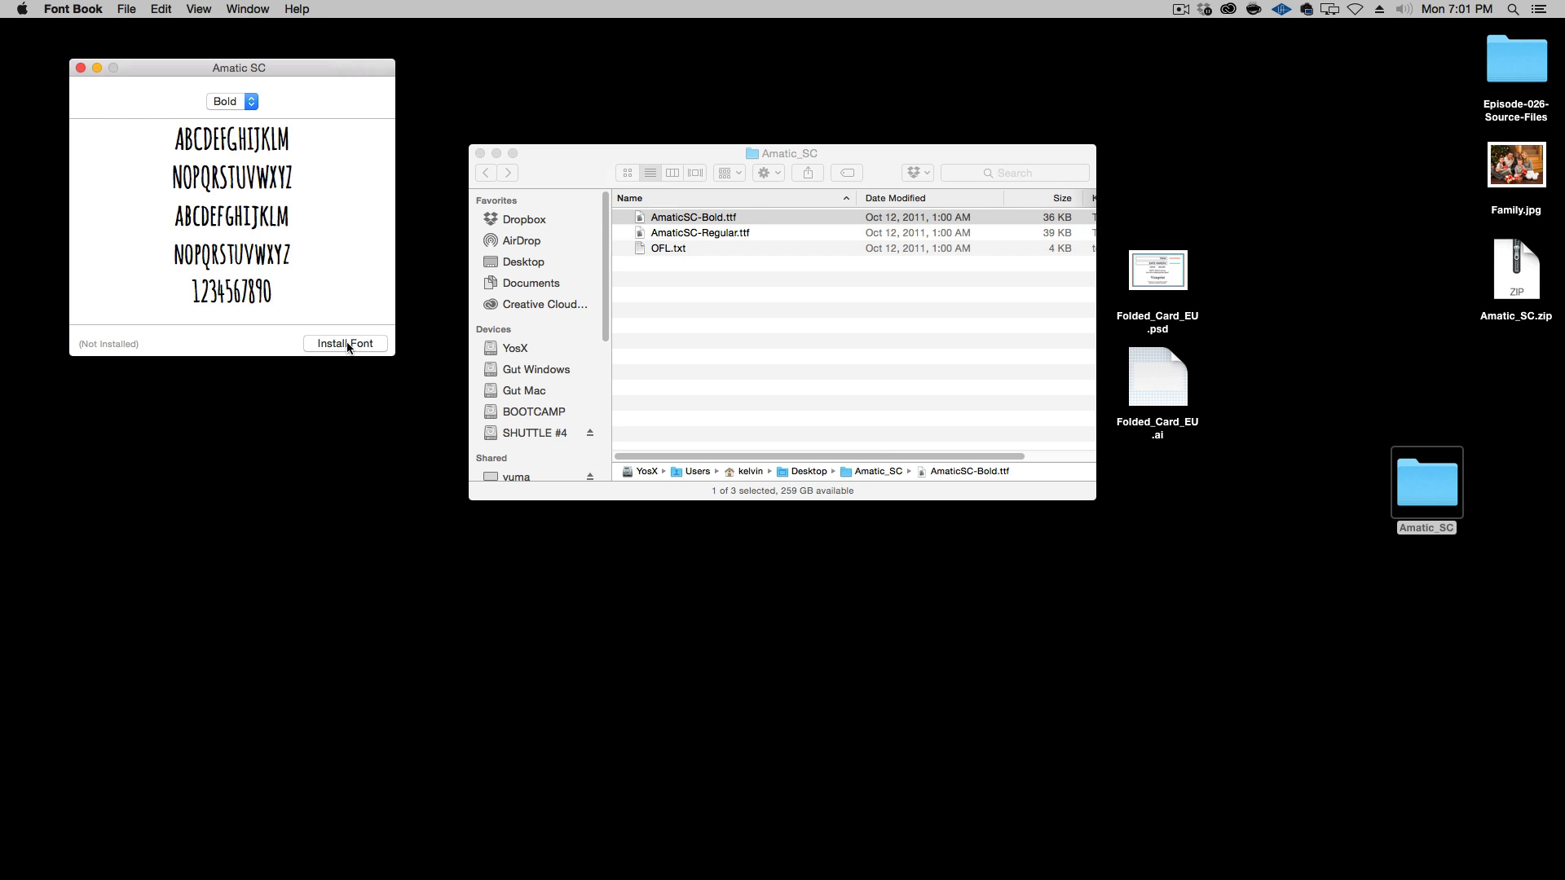
pyautogui.click(741, 277)
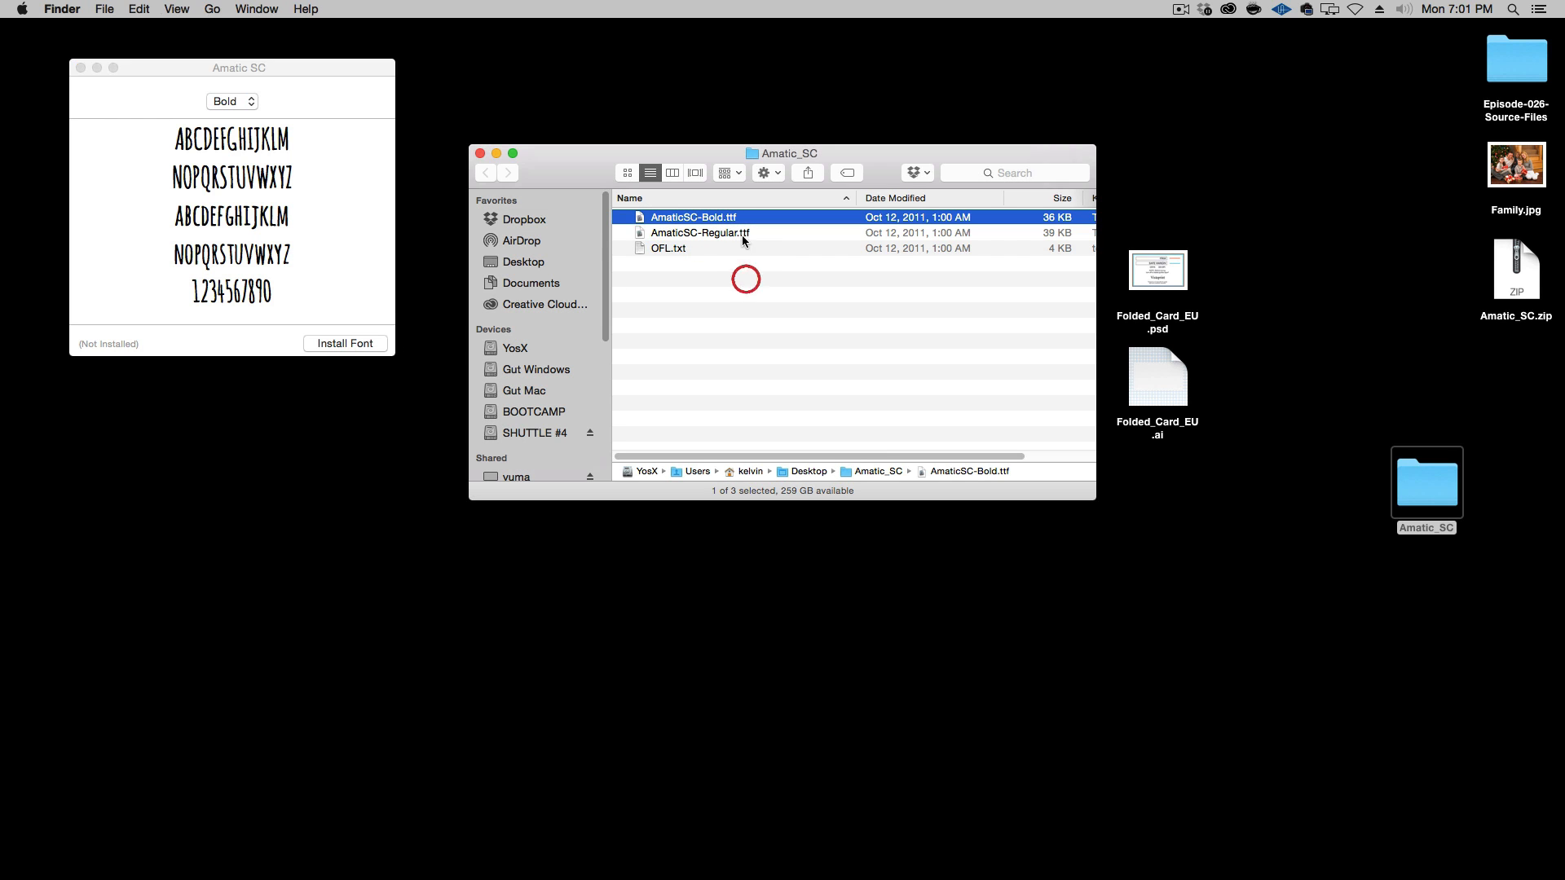
pyautogui.doubleClick(742, 233)
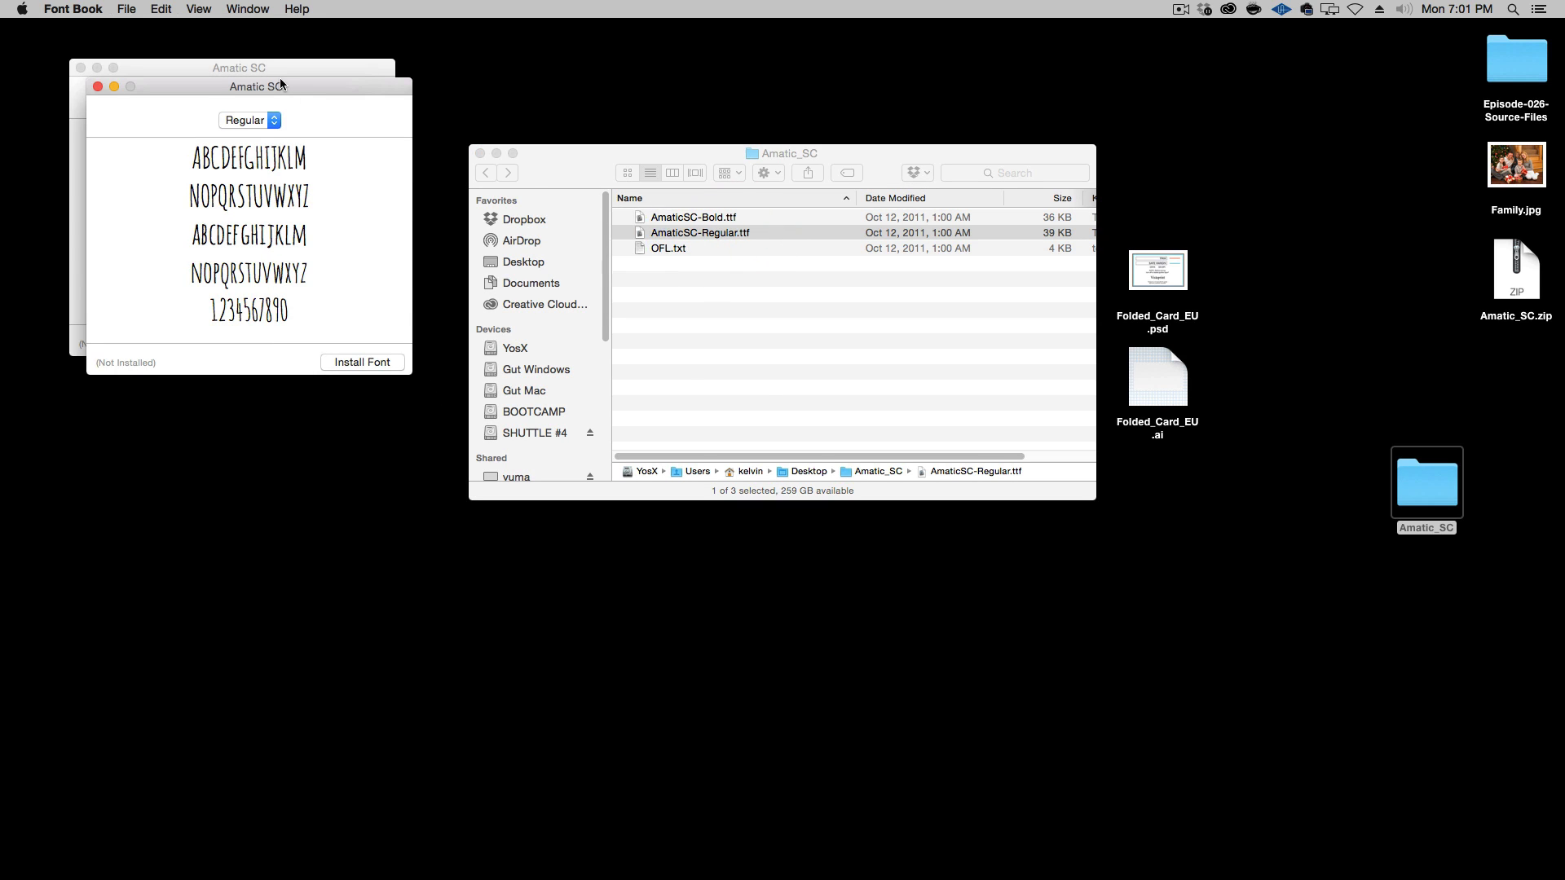
pyautogui.moveTo(165, 90); pyautogui.dragTo(210, 163)
pyautogui.click(142, 159)
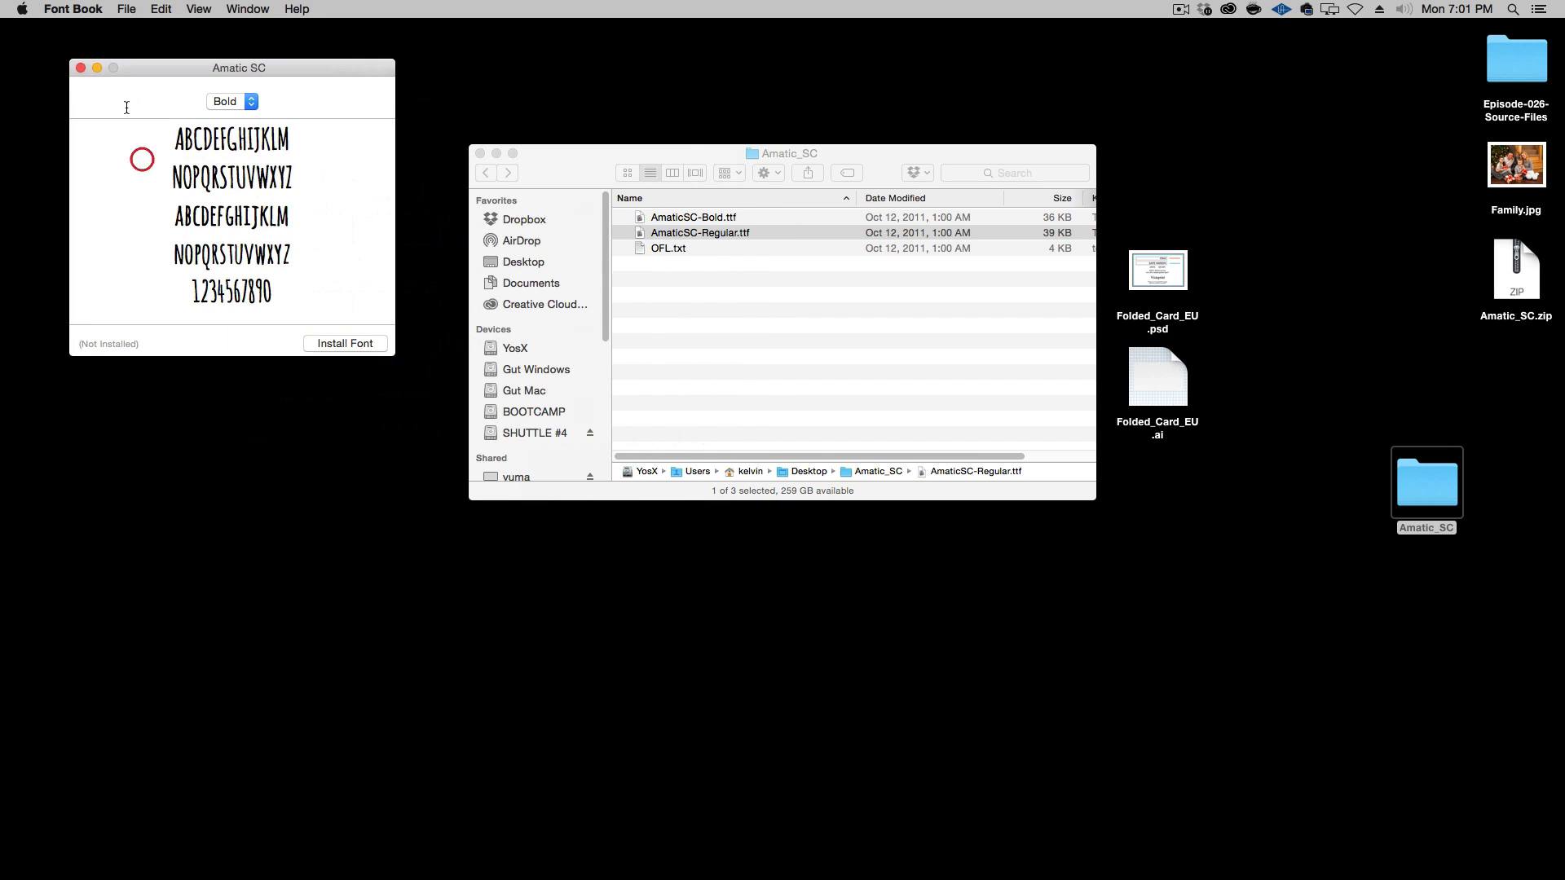
pyautogui.click(80, 67)
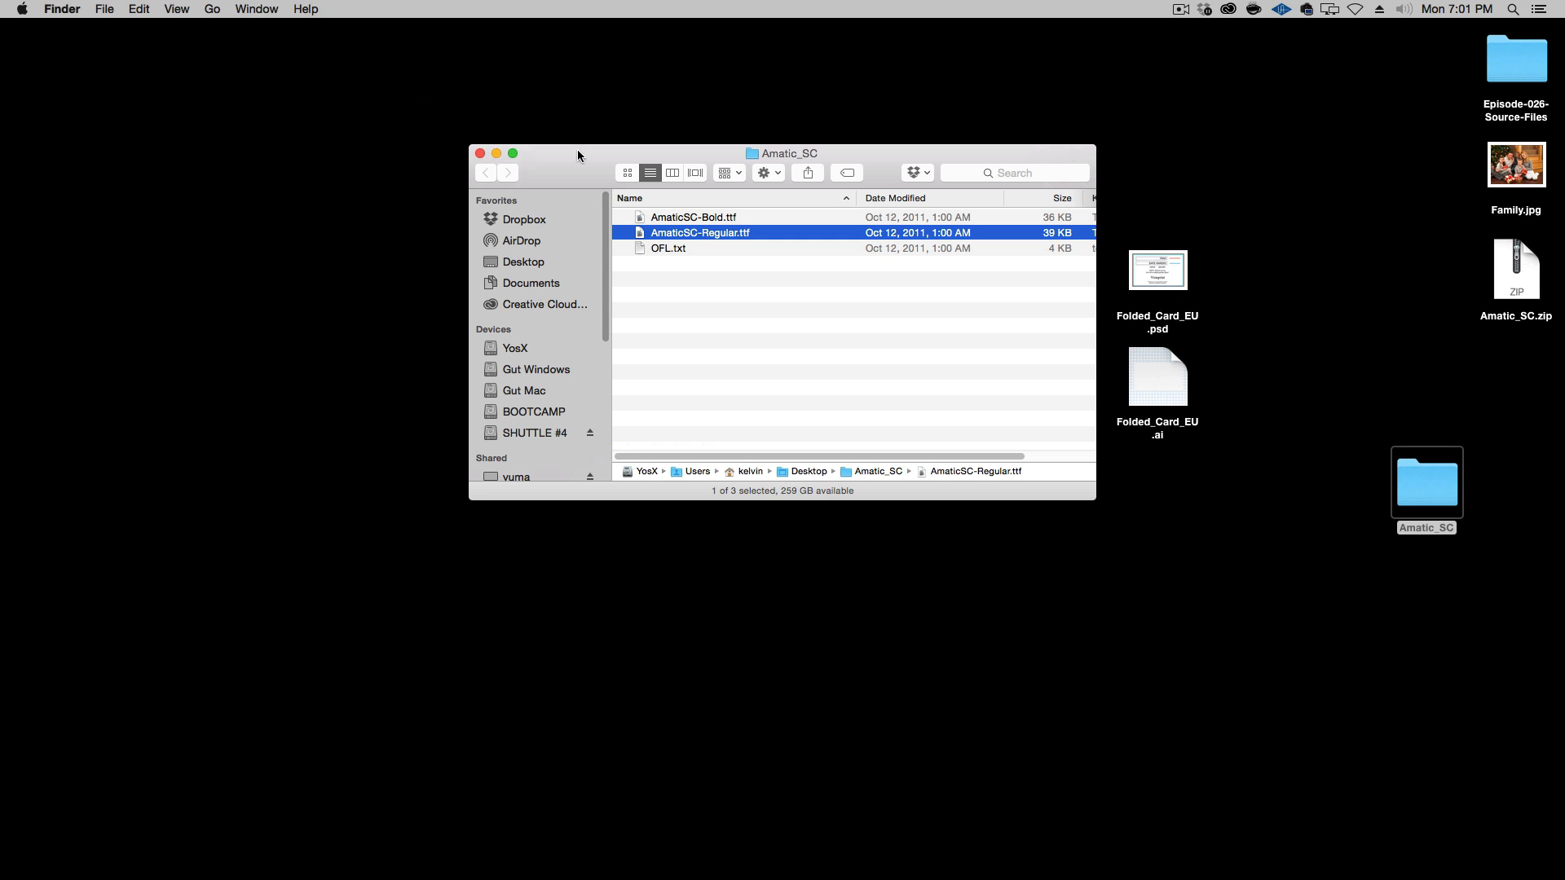
pyautogui.click(480, 153)
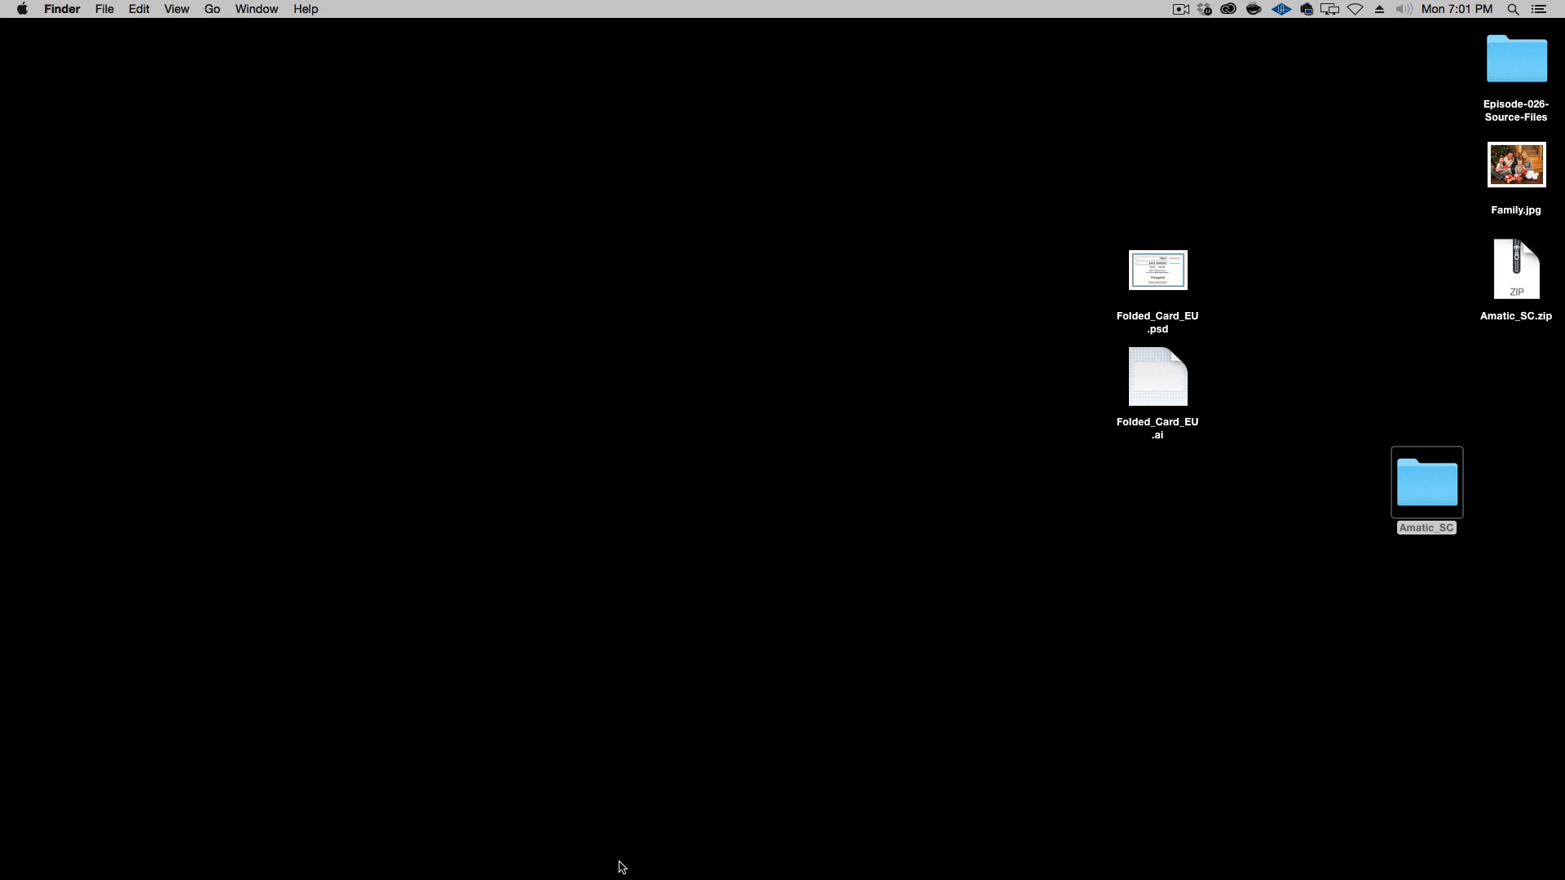
# Switch to Suitcase Fusion 6, browse the previews of the Google Fonts favorites, and return to the desktop
pyautogui.moveTo(607, 876)
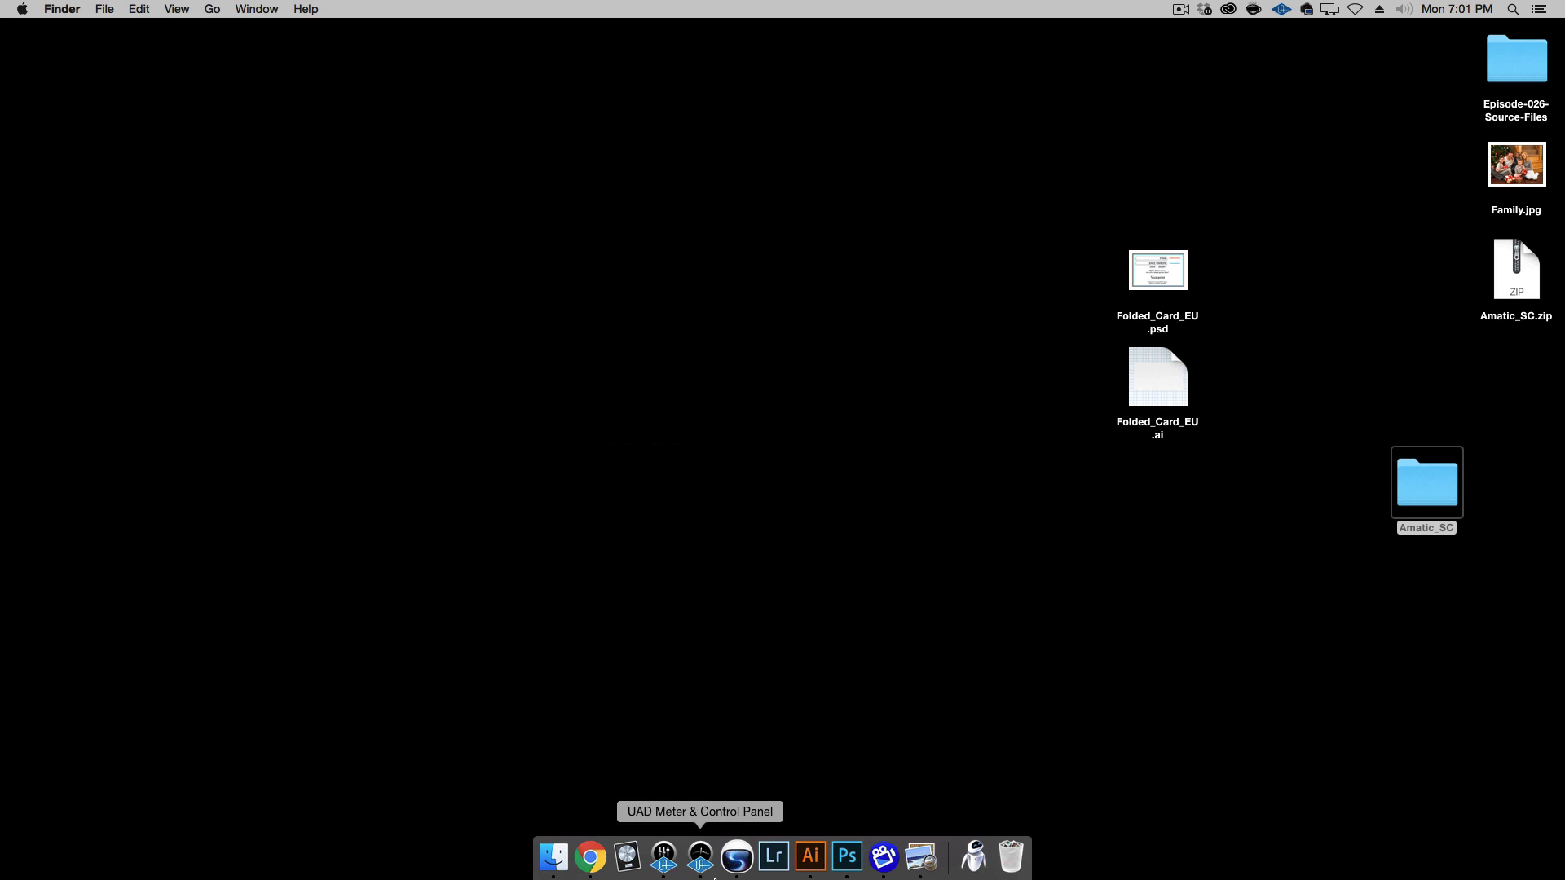
pyautogui.click(735, 864)
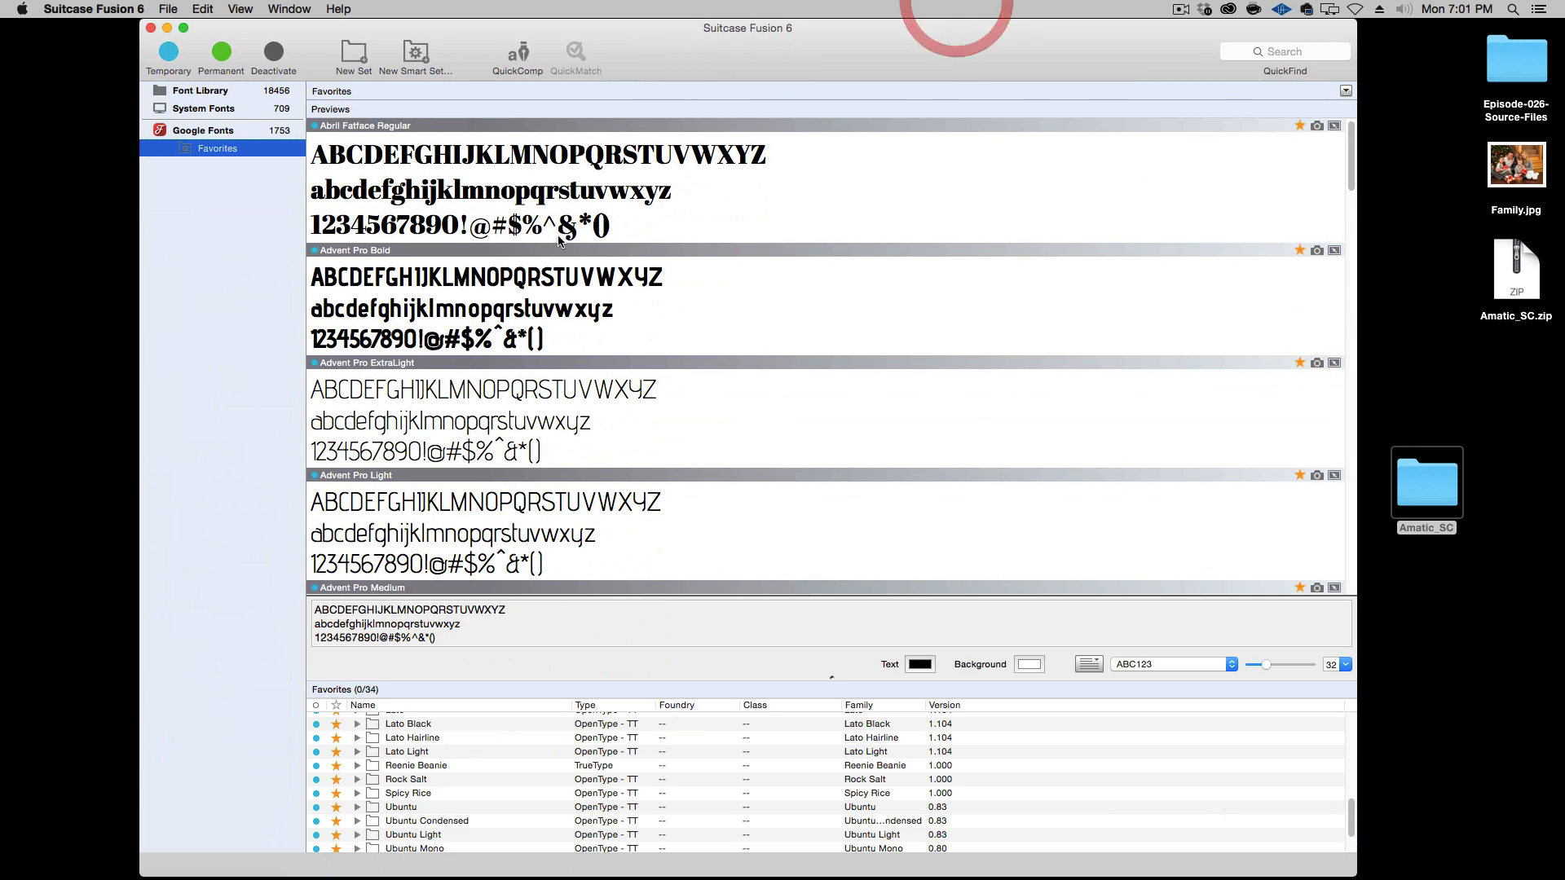
pyautogui.scroll(-3, 502, 365)
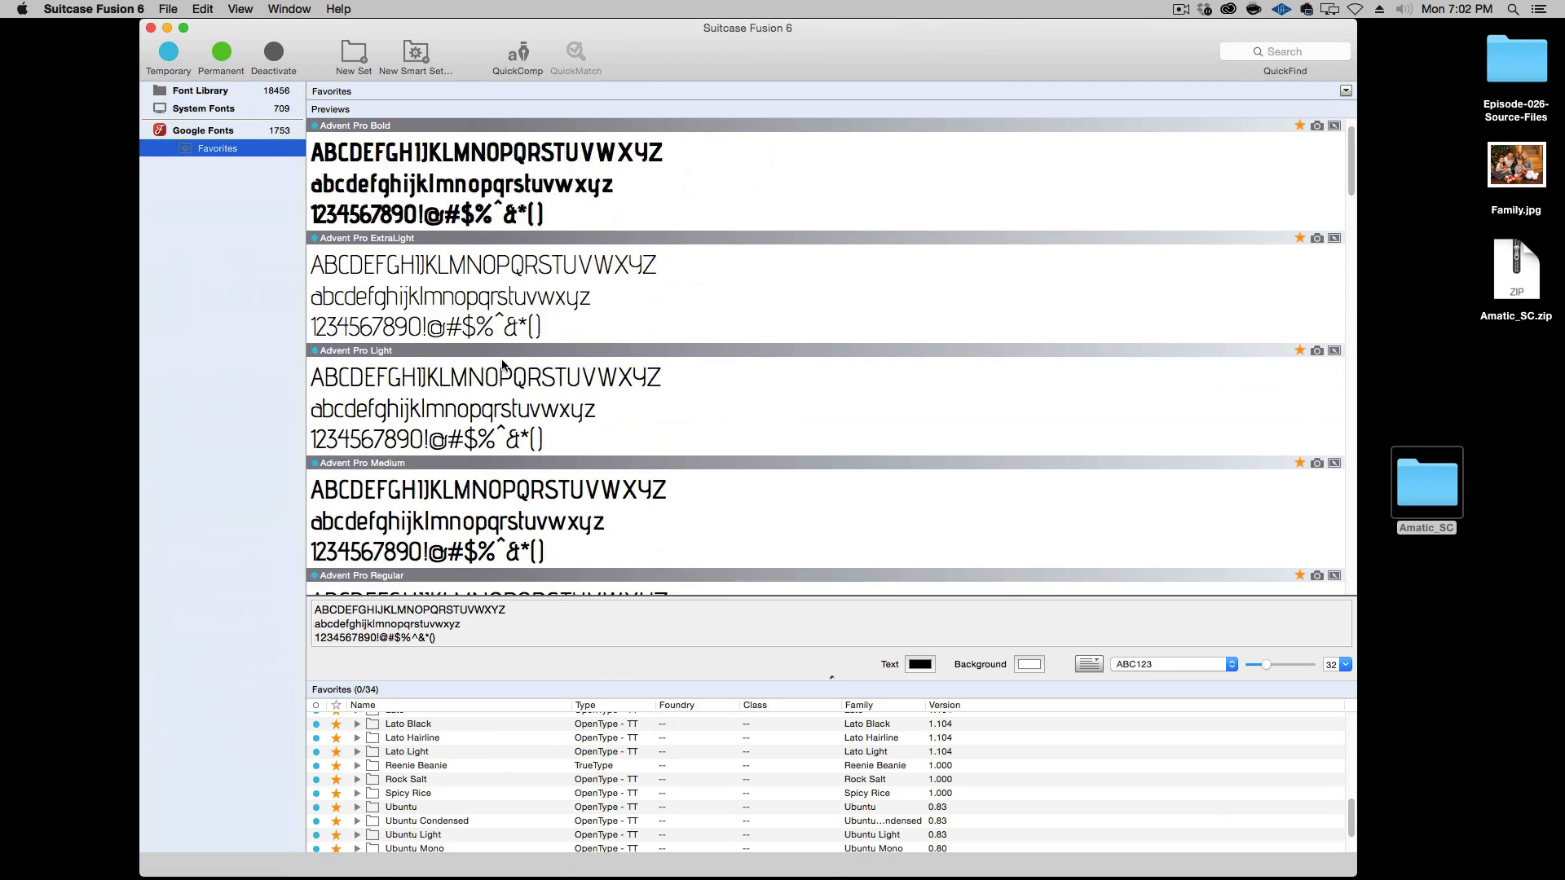
pyautogui.scroll(-10, 503, 365)
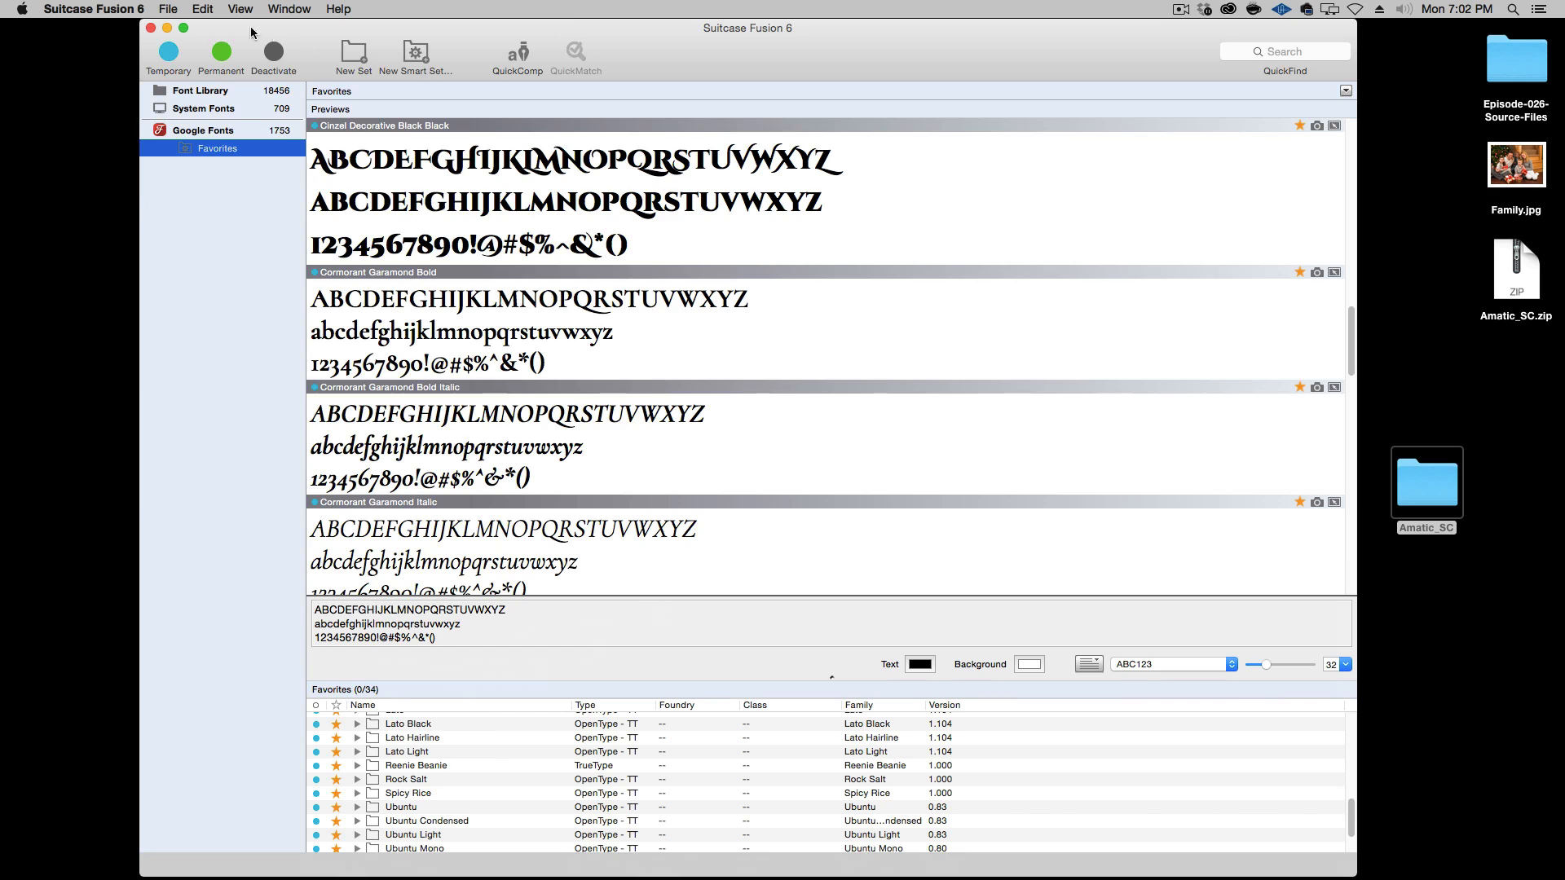
pyautogui.keyDown('alt'); pyautogui.click(116, 73); pyautogui.keyUp('alt')
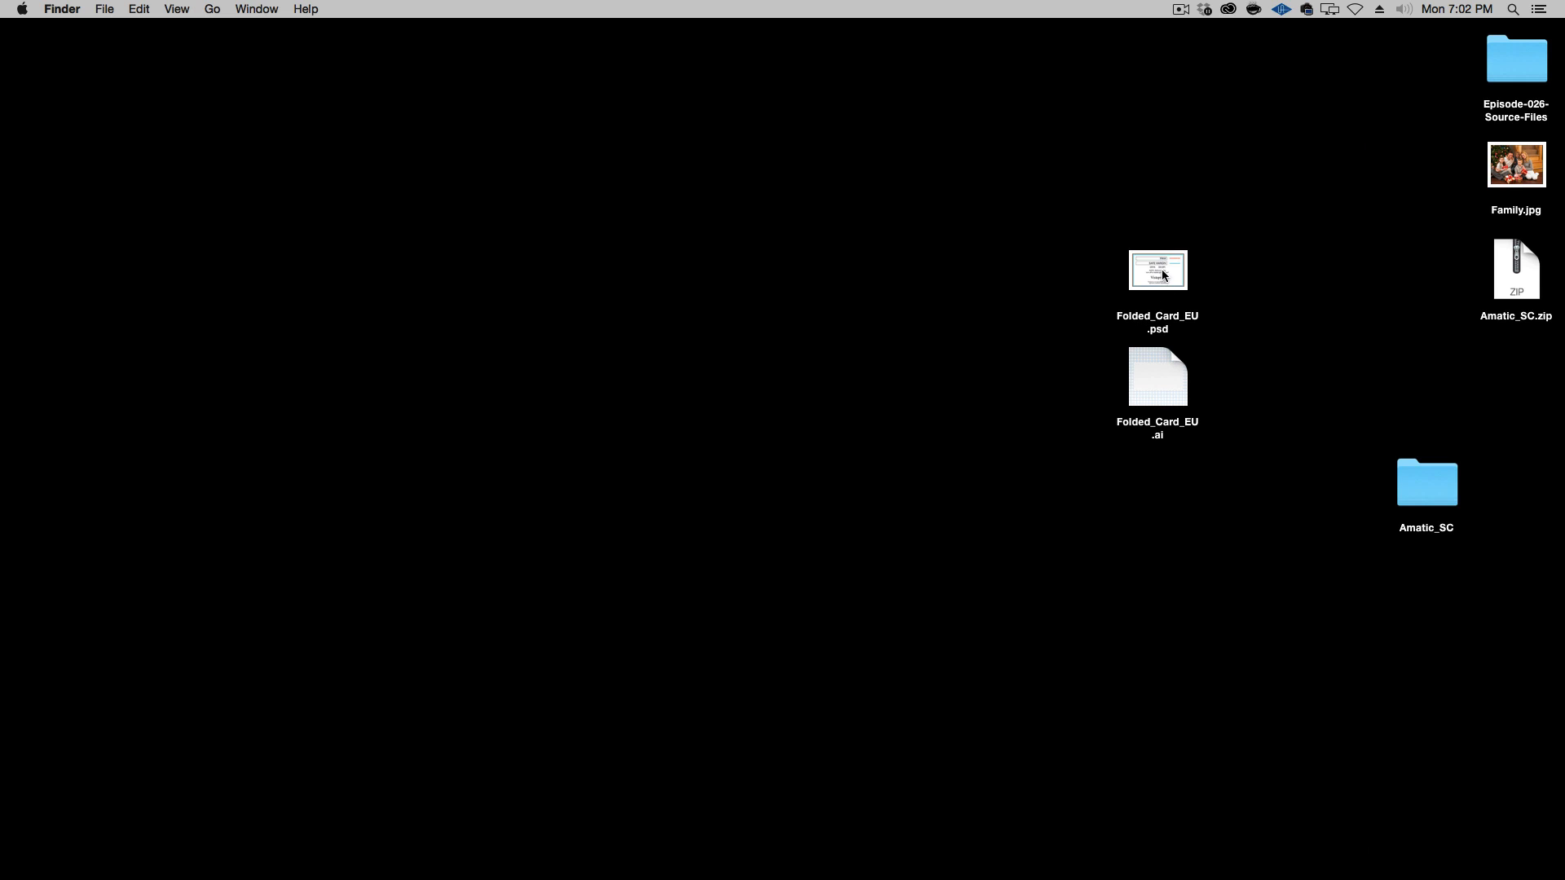
# Switch to Photoshop and open Pont-Alex-III-closeup.jpg from the Episode-026-Source-Files folder on the Desktop
pyautogui.moveTo(905, 868)
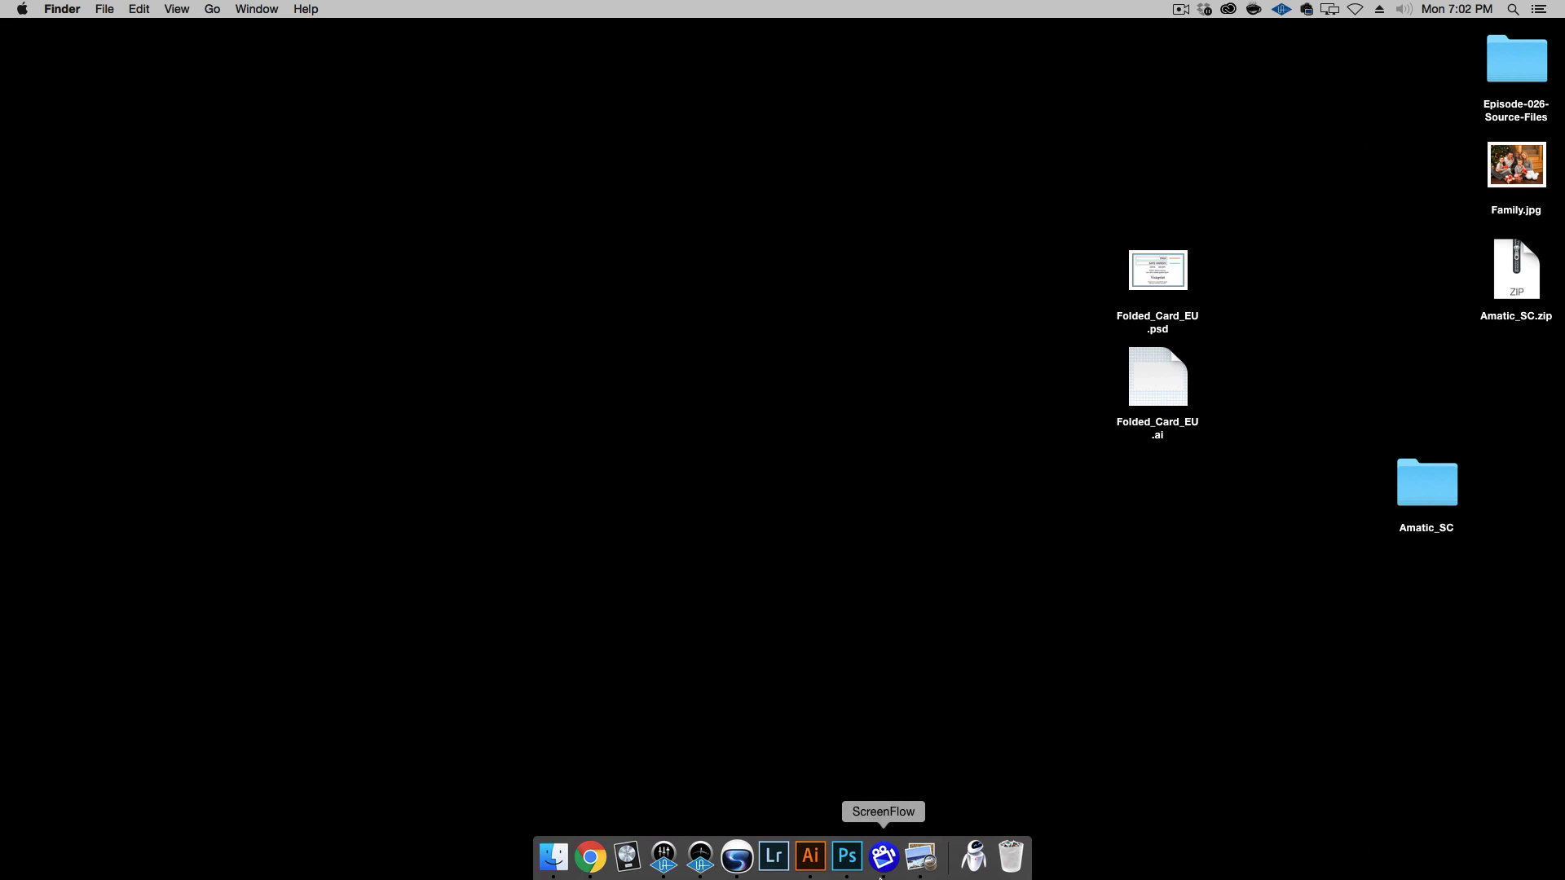
pyautogui.click(847, 858)
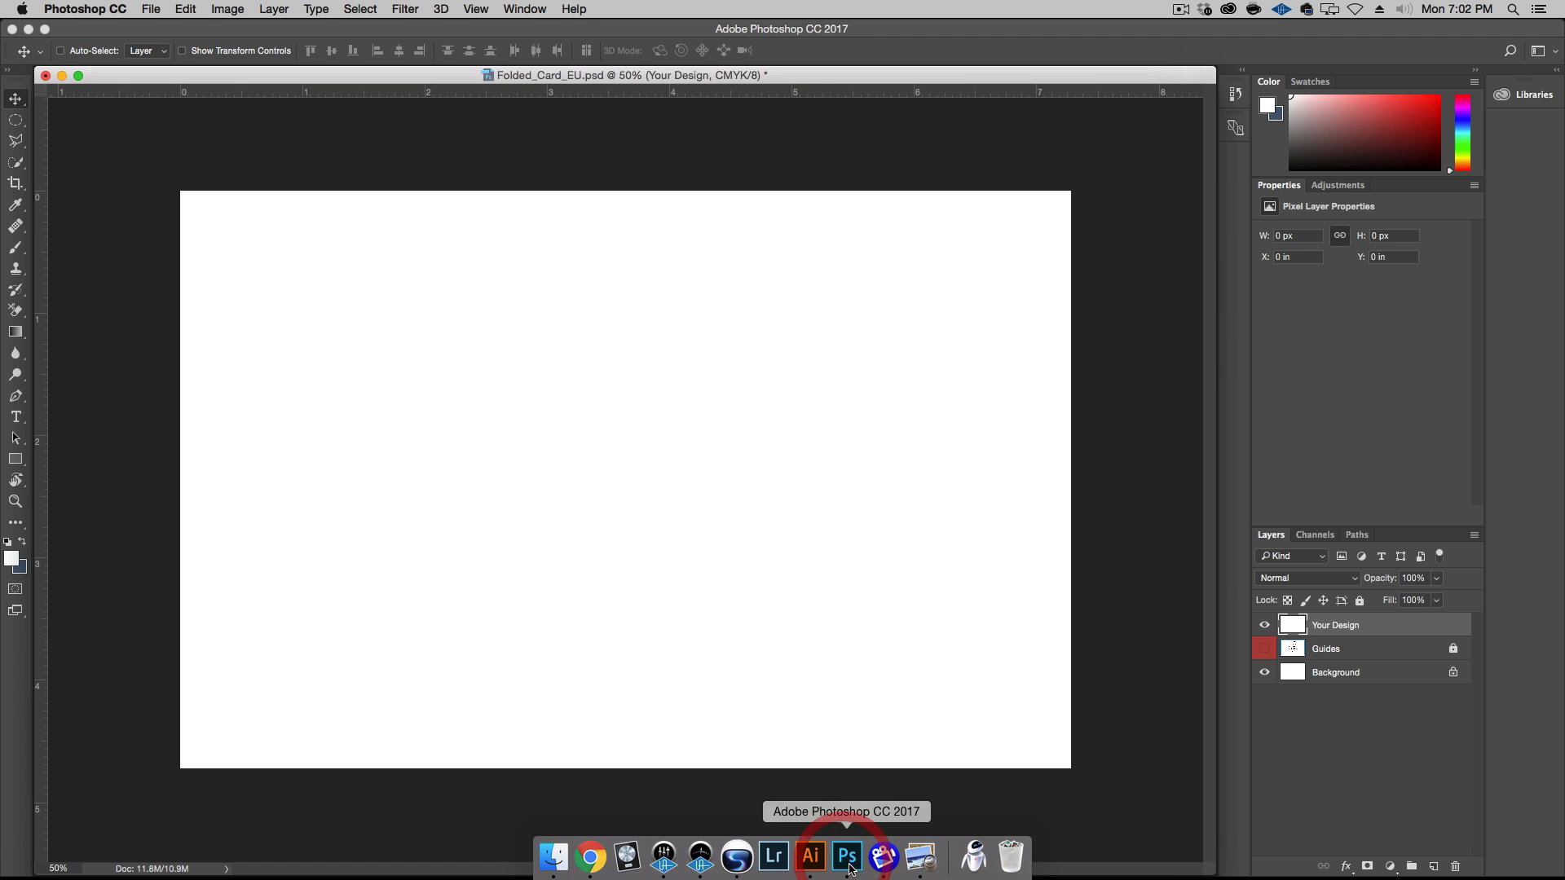
pyautogui.click(150, 9)
pyautogui.moveTo(166, 93)
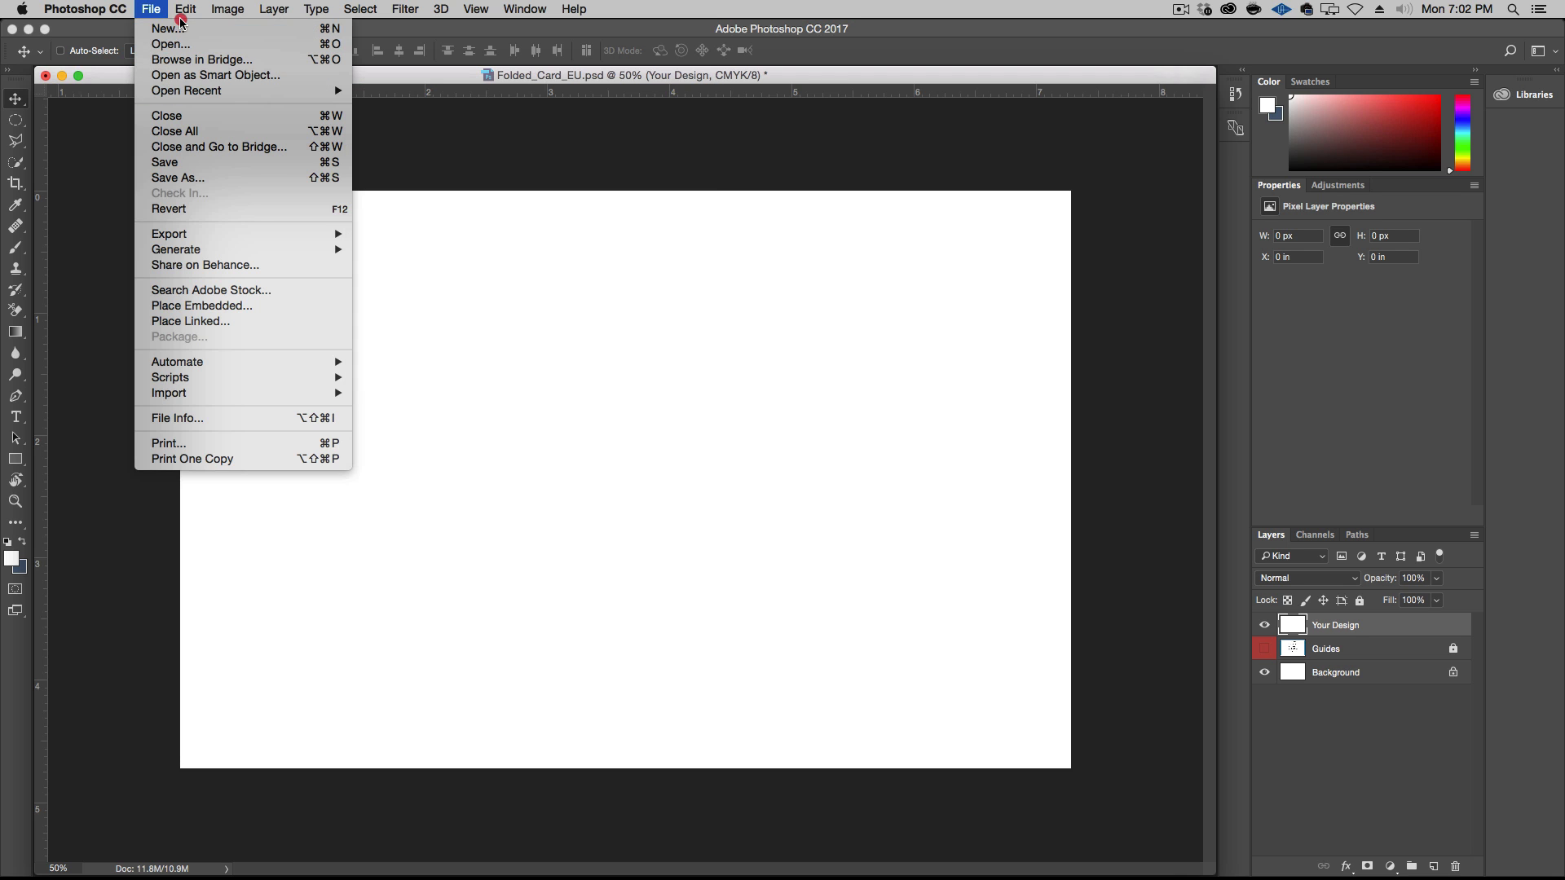
pyautogui.click(173, 44)
pyautogui.press('super+d')
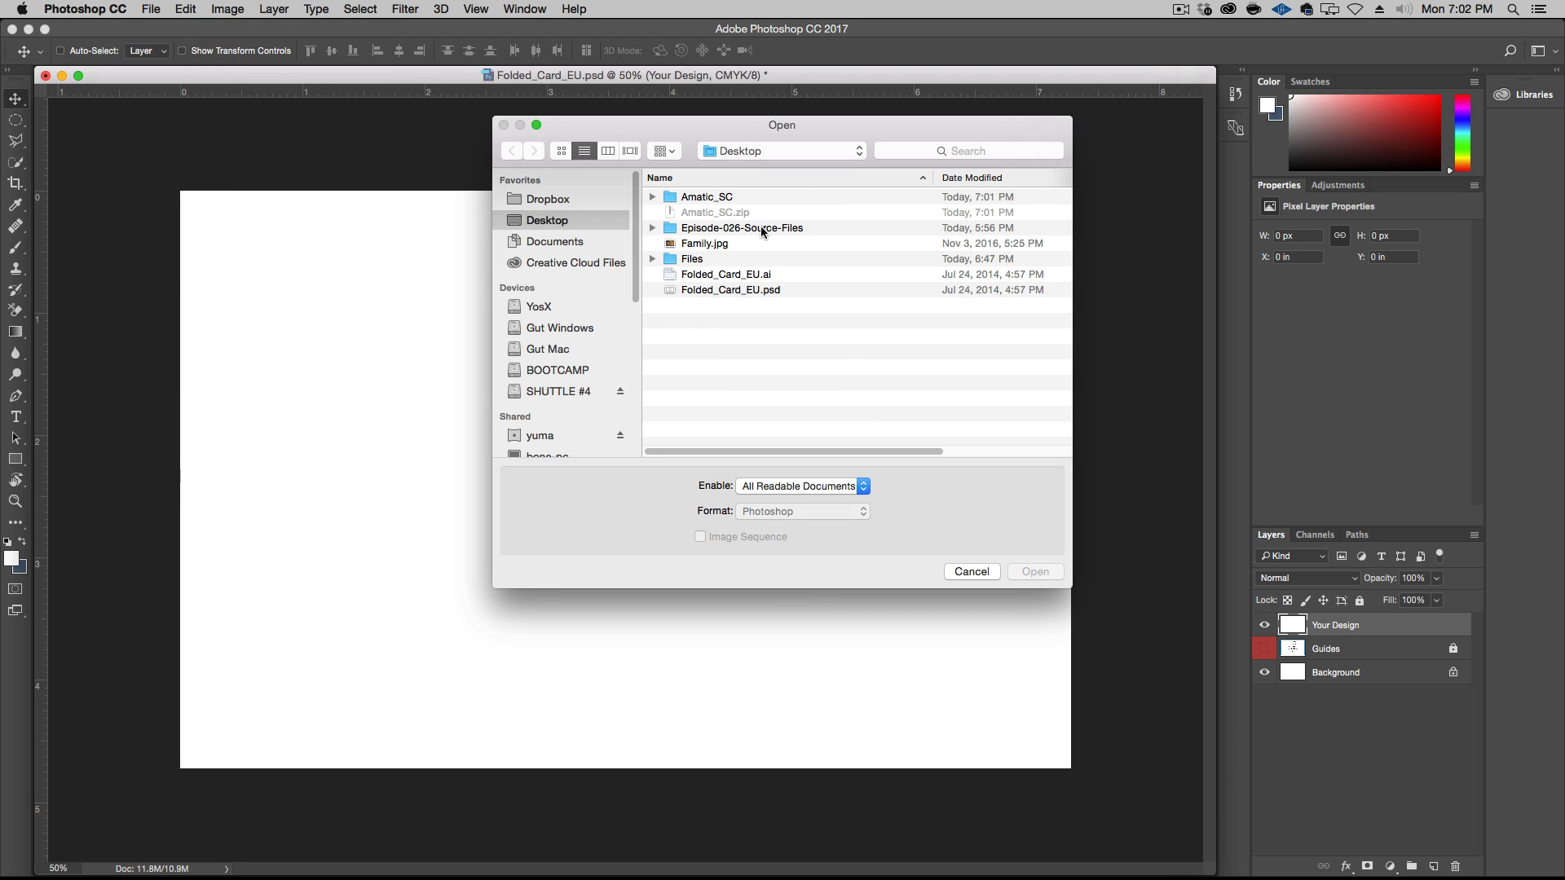
pyautogui.click(762, 231)
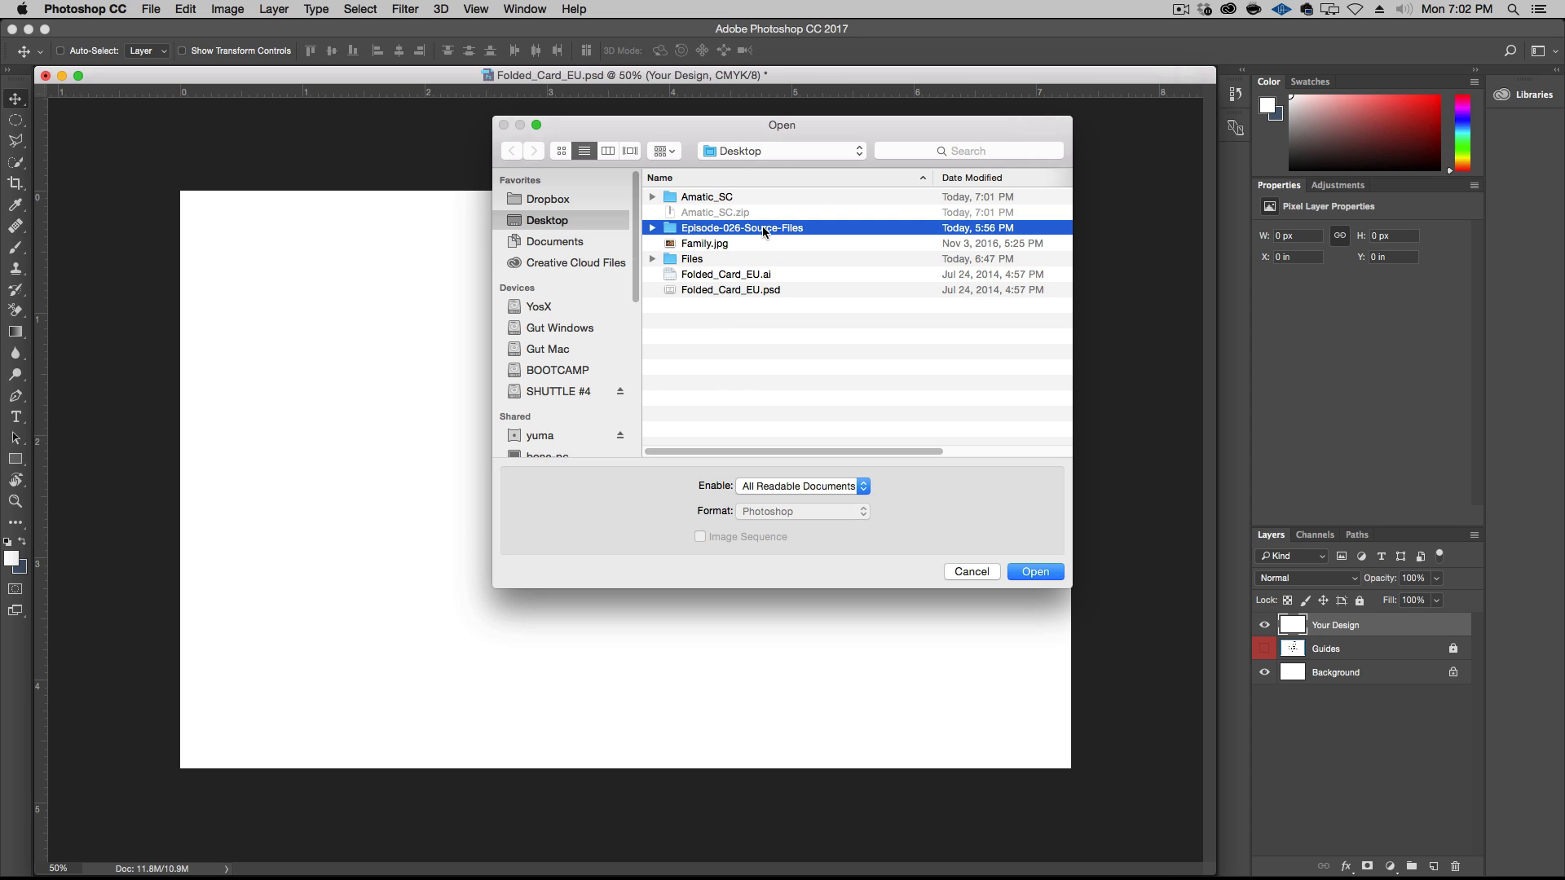
pyautogui.doubleClick(763, 231)
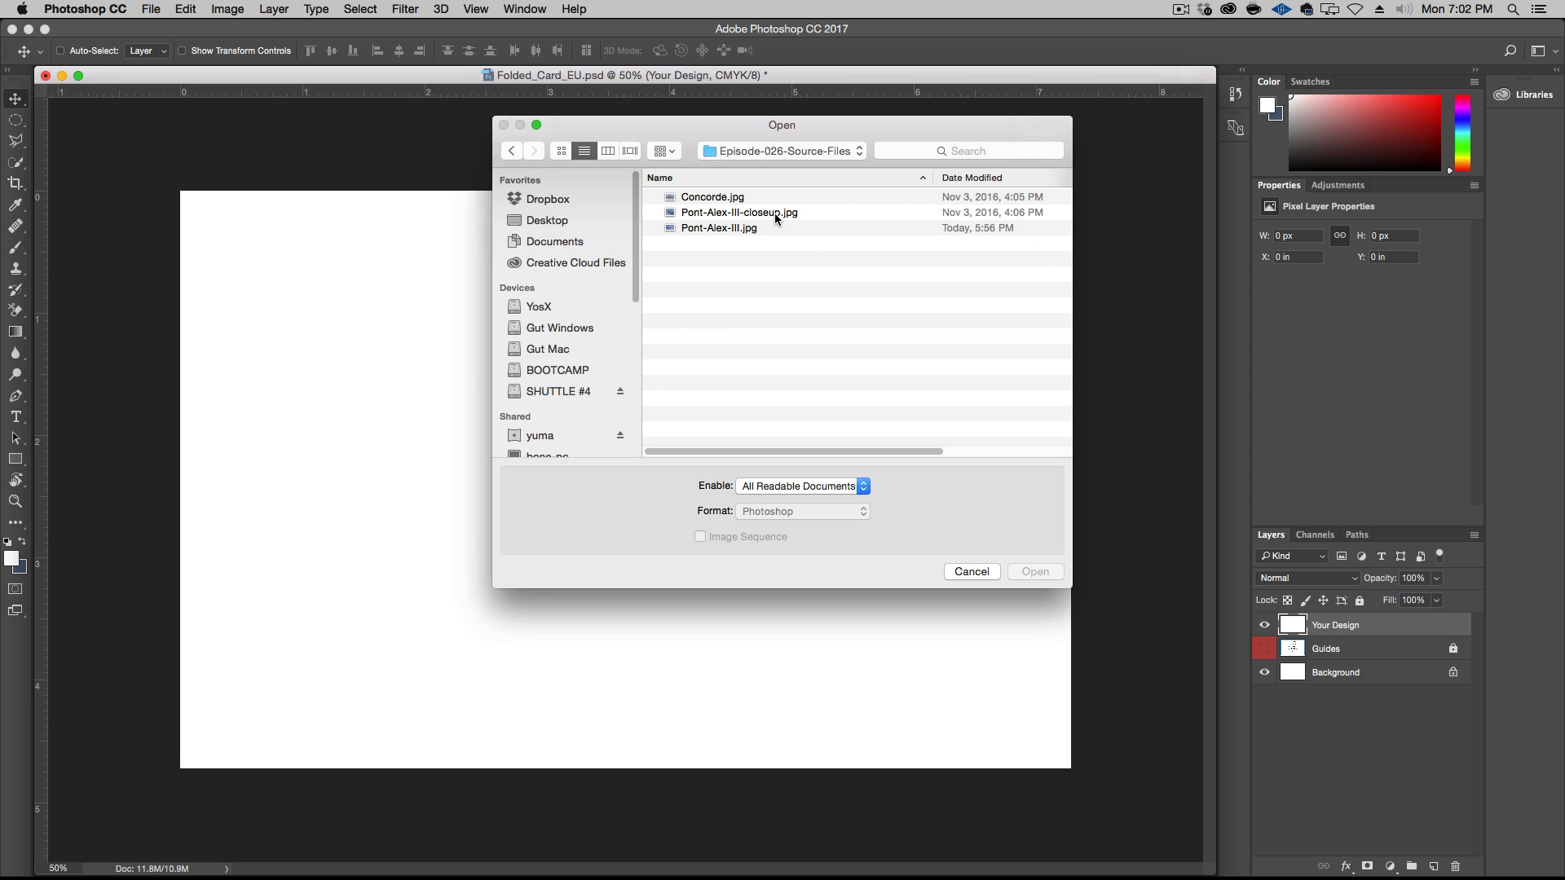
pyautogui.click(776, 214)
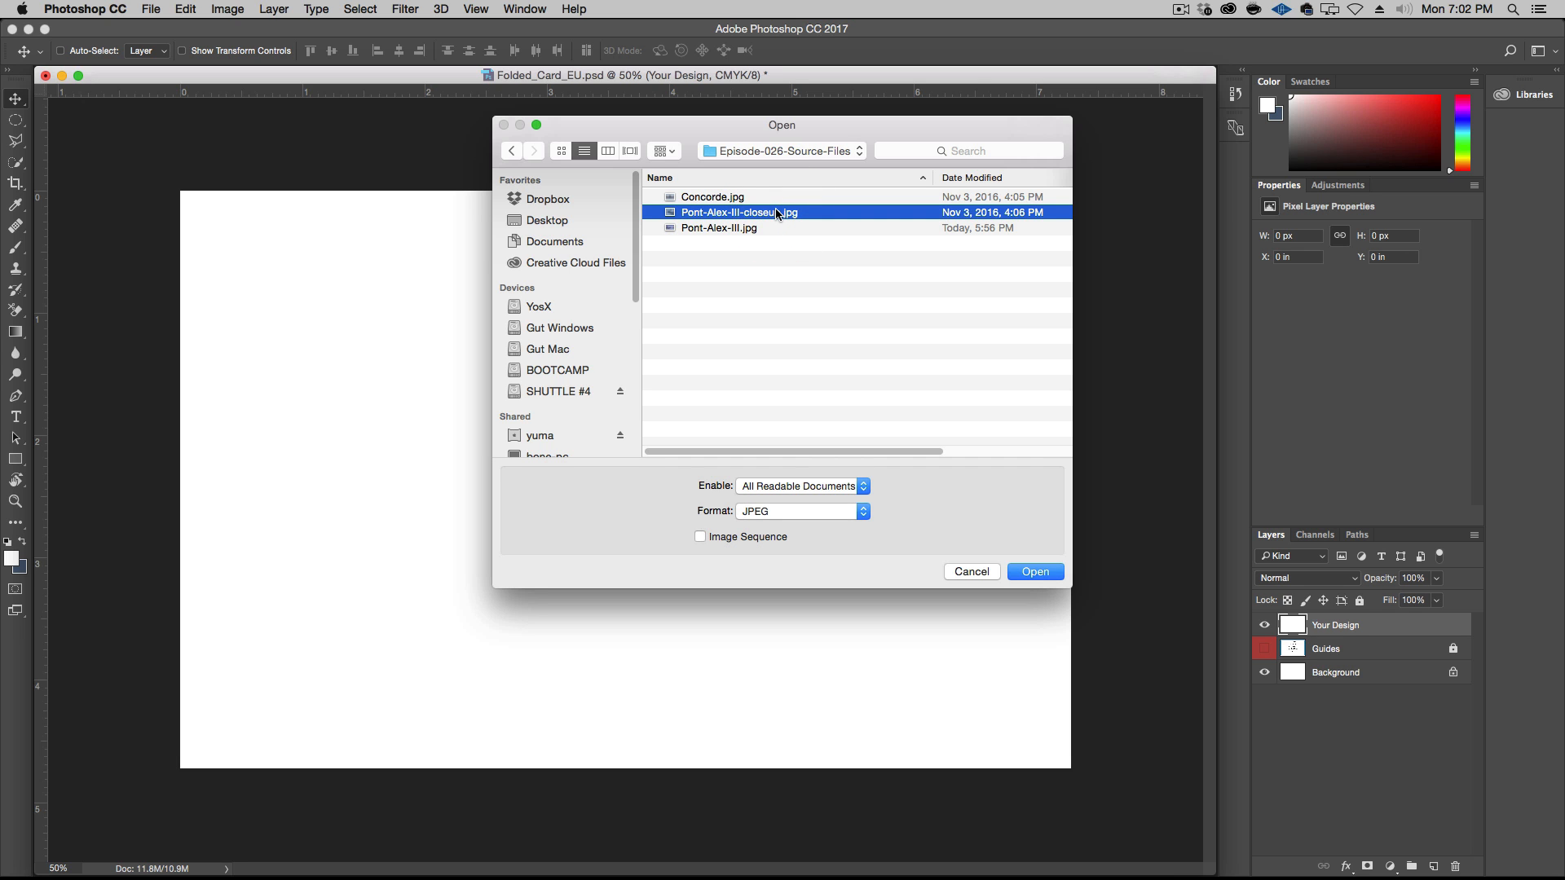
pyautogui.doubleClick(780, 212)
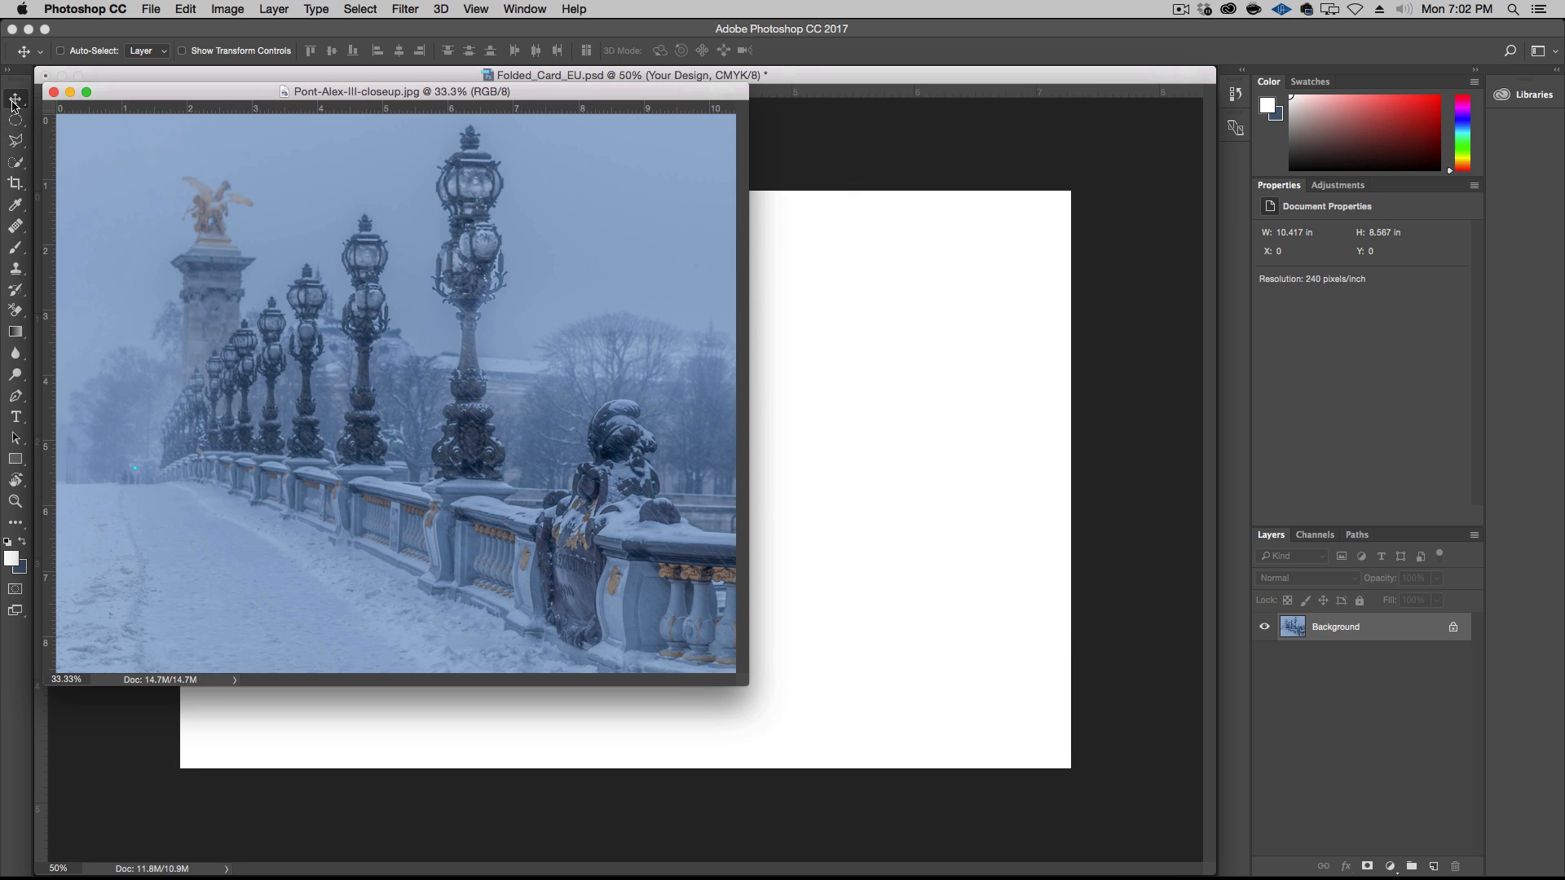
# Copy the bridge photo into Folded_Card_EU.psd and scale it proportionally to about 7.31 x 6.01 in, aligned with the canvas's upper edge
pyautogui.moveTo(589, 356); pyautogui.dragTo(858, 394)
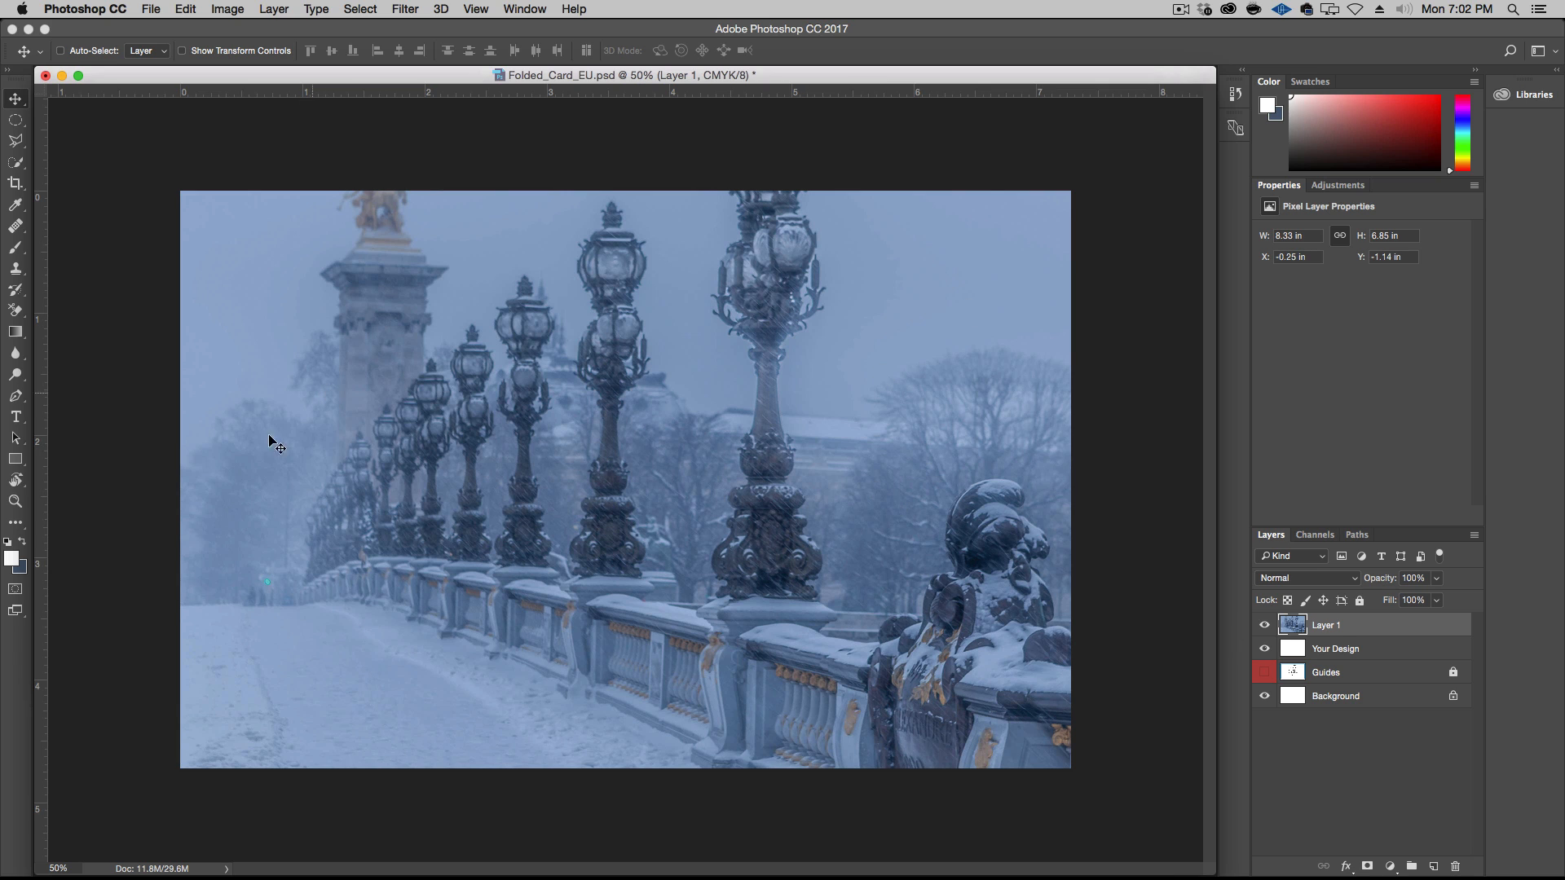
pyautogui.click(57, 868)
pyautogui.write('25')
pyautogui.press('Return')
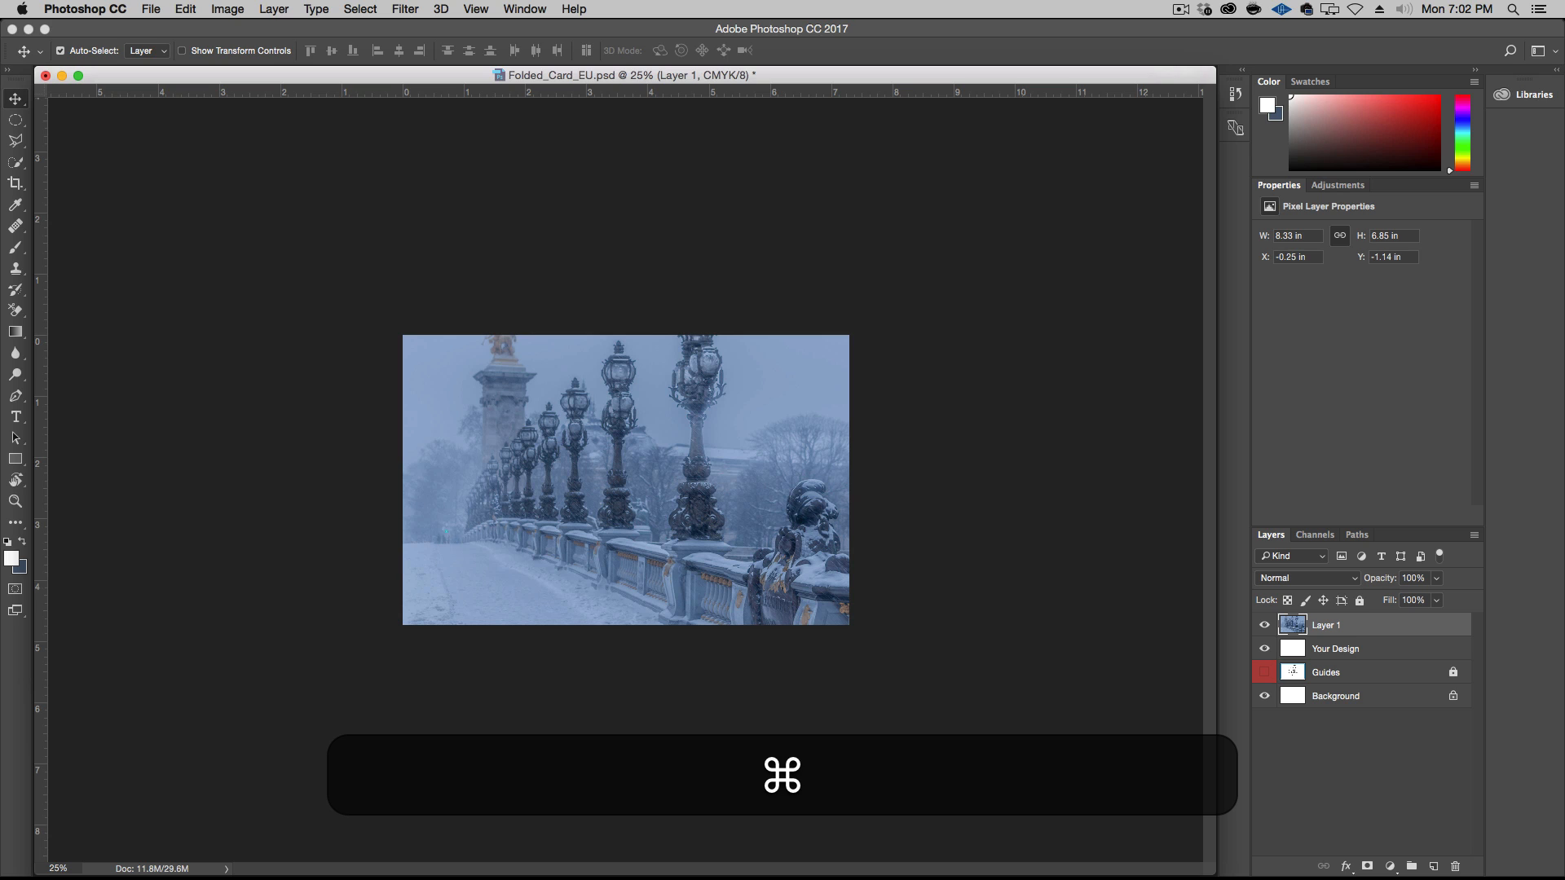
pyautogui.press('super+t')
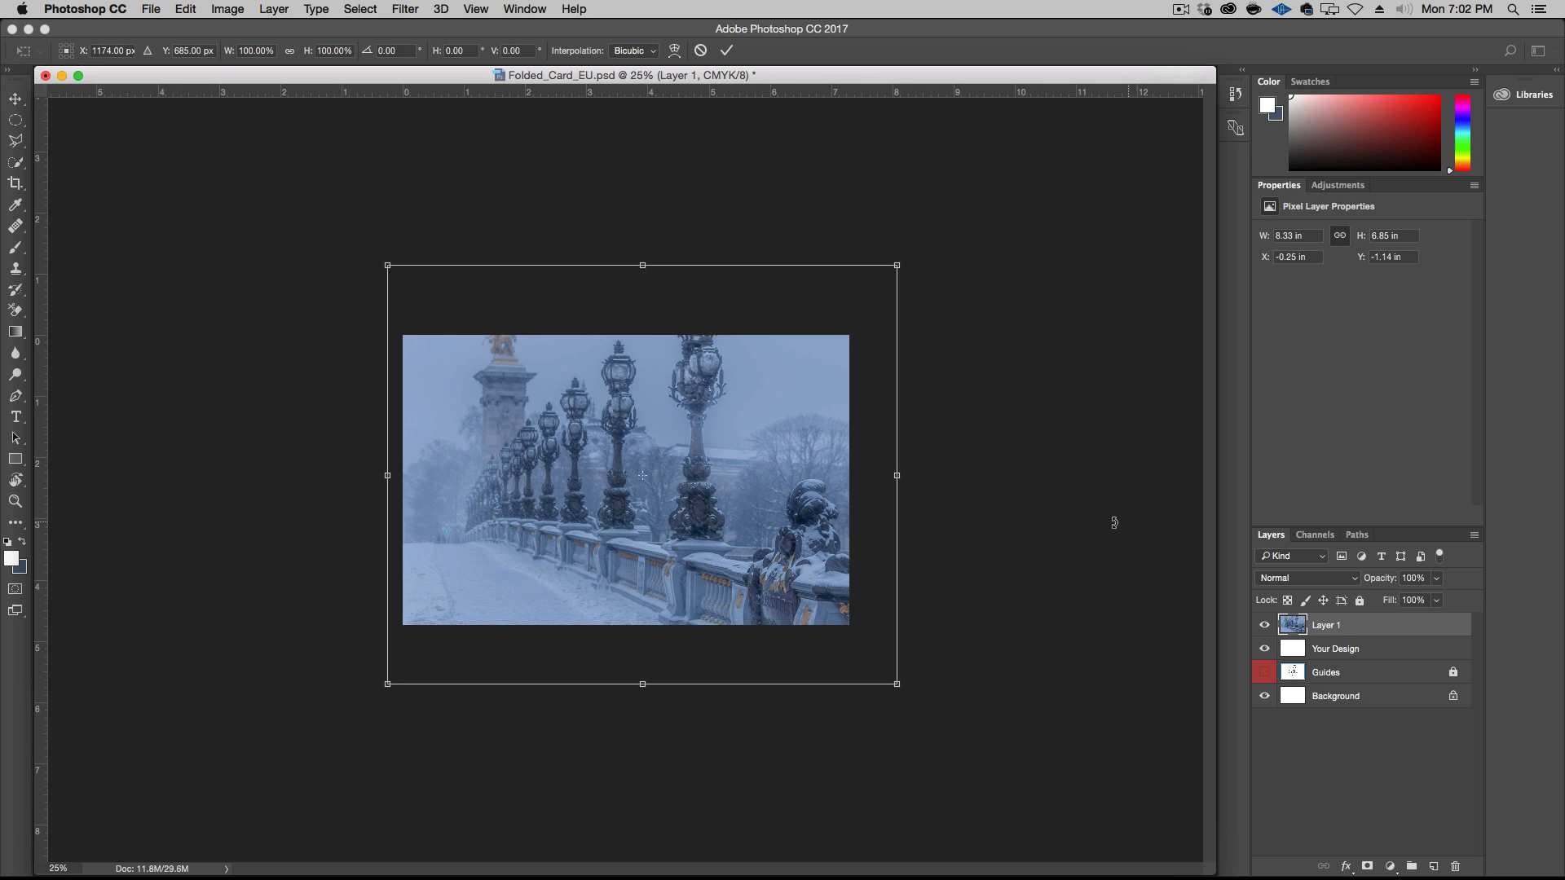
pyautogui.moveTo(719, 405); pyautogui.dragTo(735, 447)
pyautogui.moveTo(912, 735); pyautogui.dragTo(853, 687)
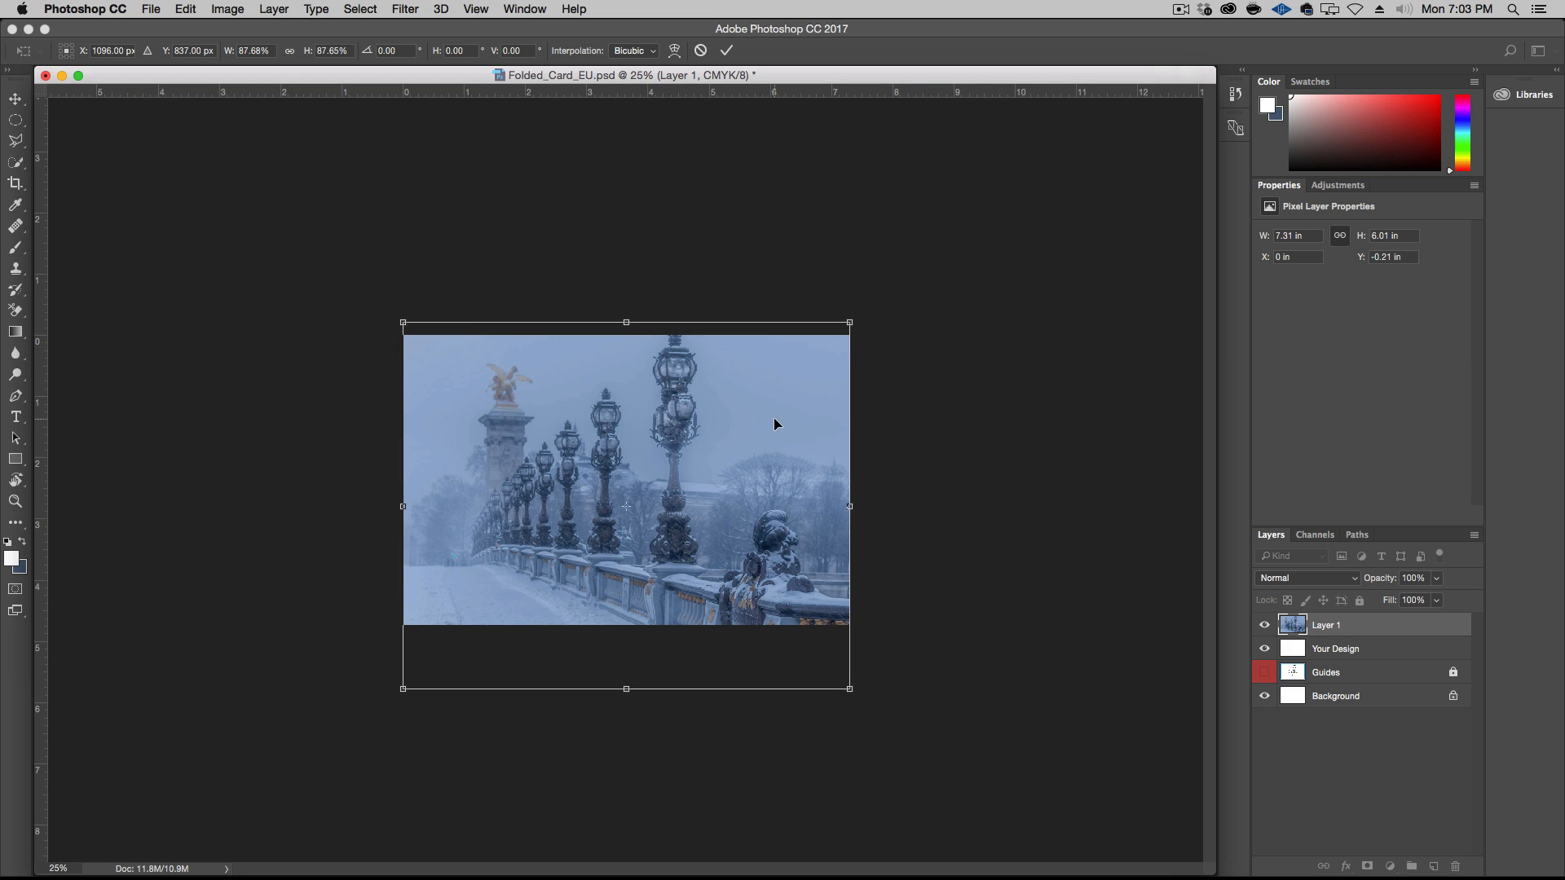
pyautogui.moveTo(692, 432); pyautogui.dragTo(694, 441)
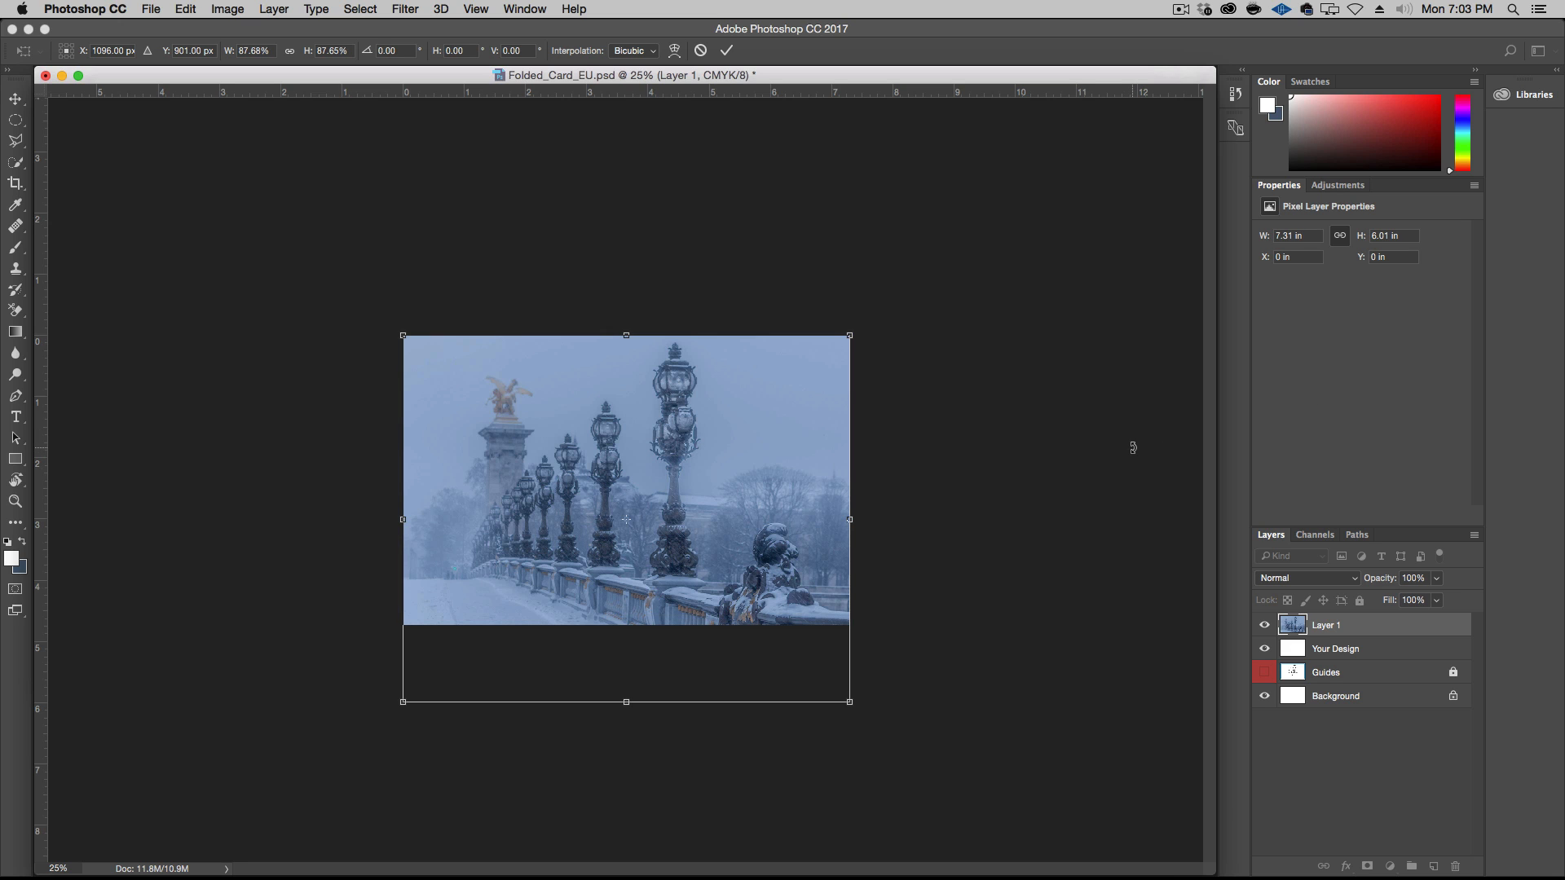
pyautogui.press('Return')
# Show the Guides layer, move the photo layer beneath it to compare the trim and safe margins, and hide the guides again
pyautogui.click(1264, 672)
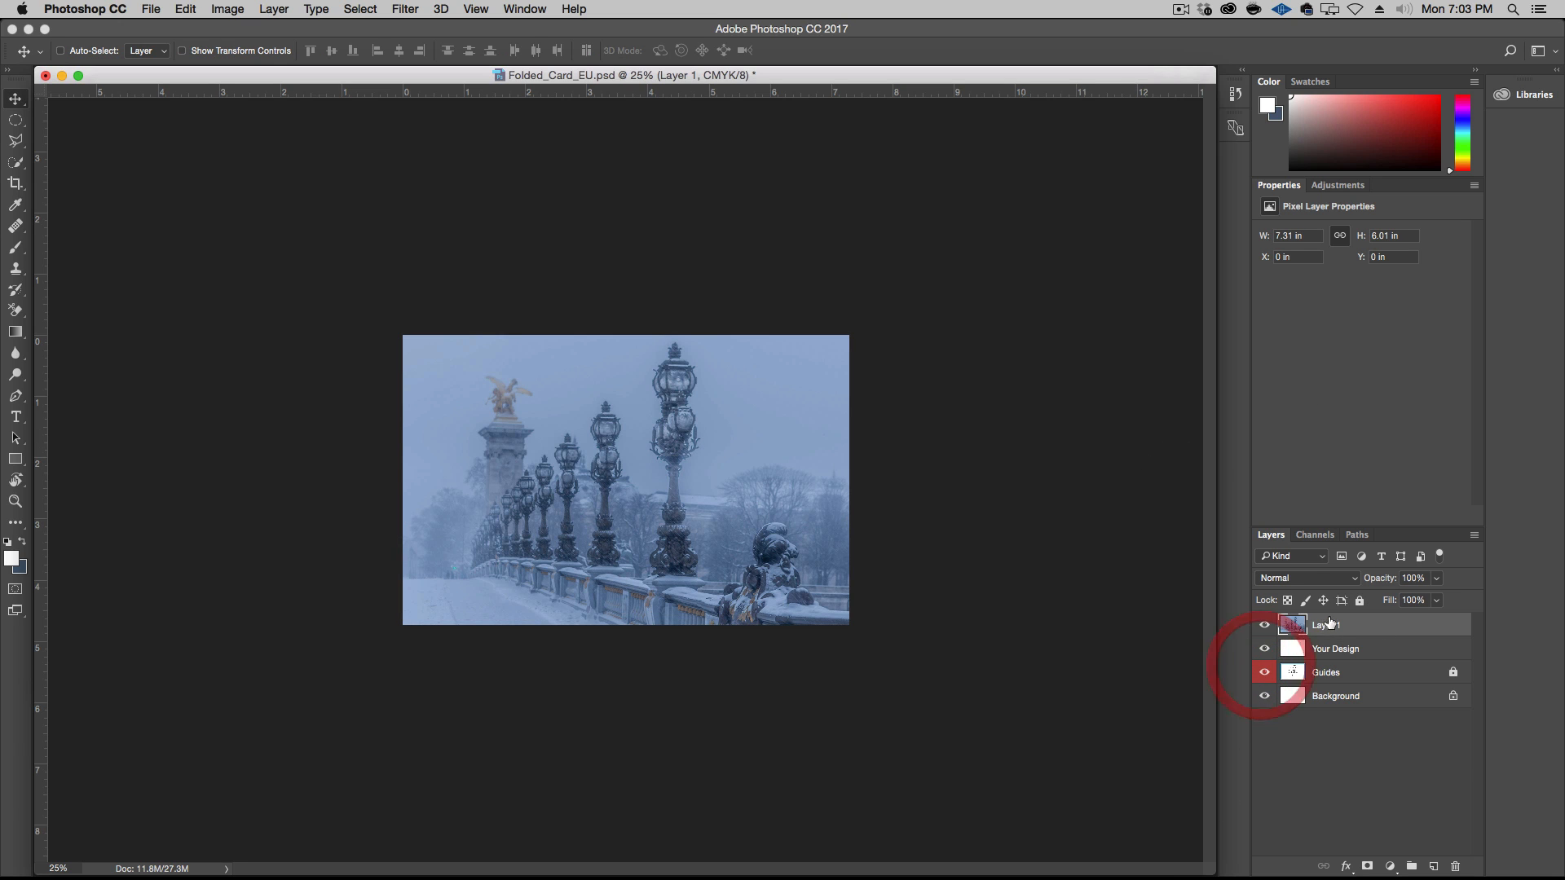
pyautogui.moveTo(1330, 626); pyautogui.dragTo(1334, 683)
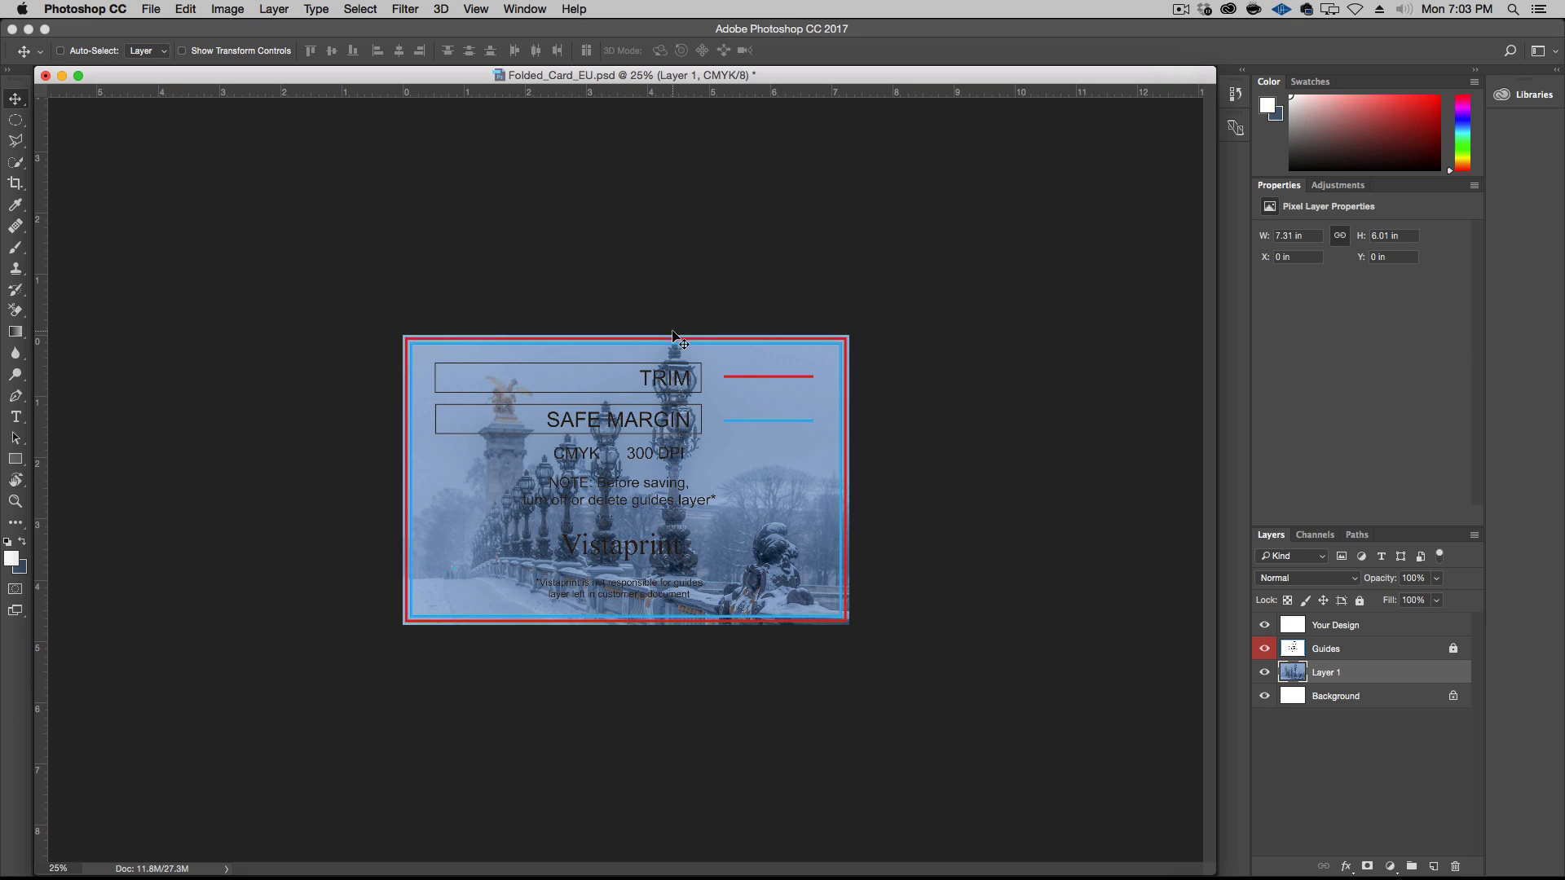
pyautogui.click(1265, 649)
pyautogui.click(1265, 649)
pyautogui.click(1264, 649)
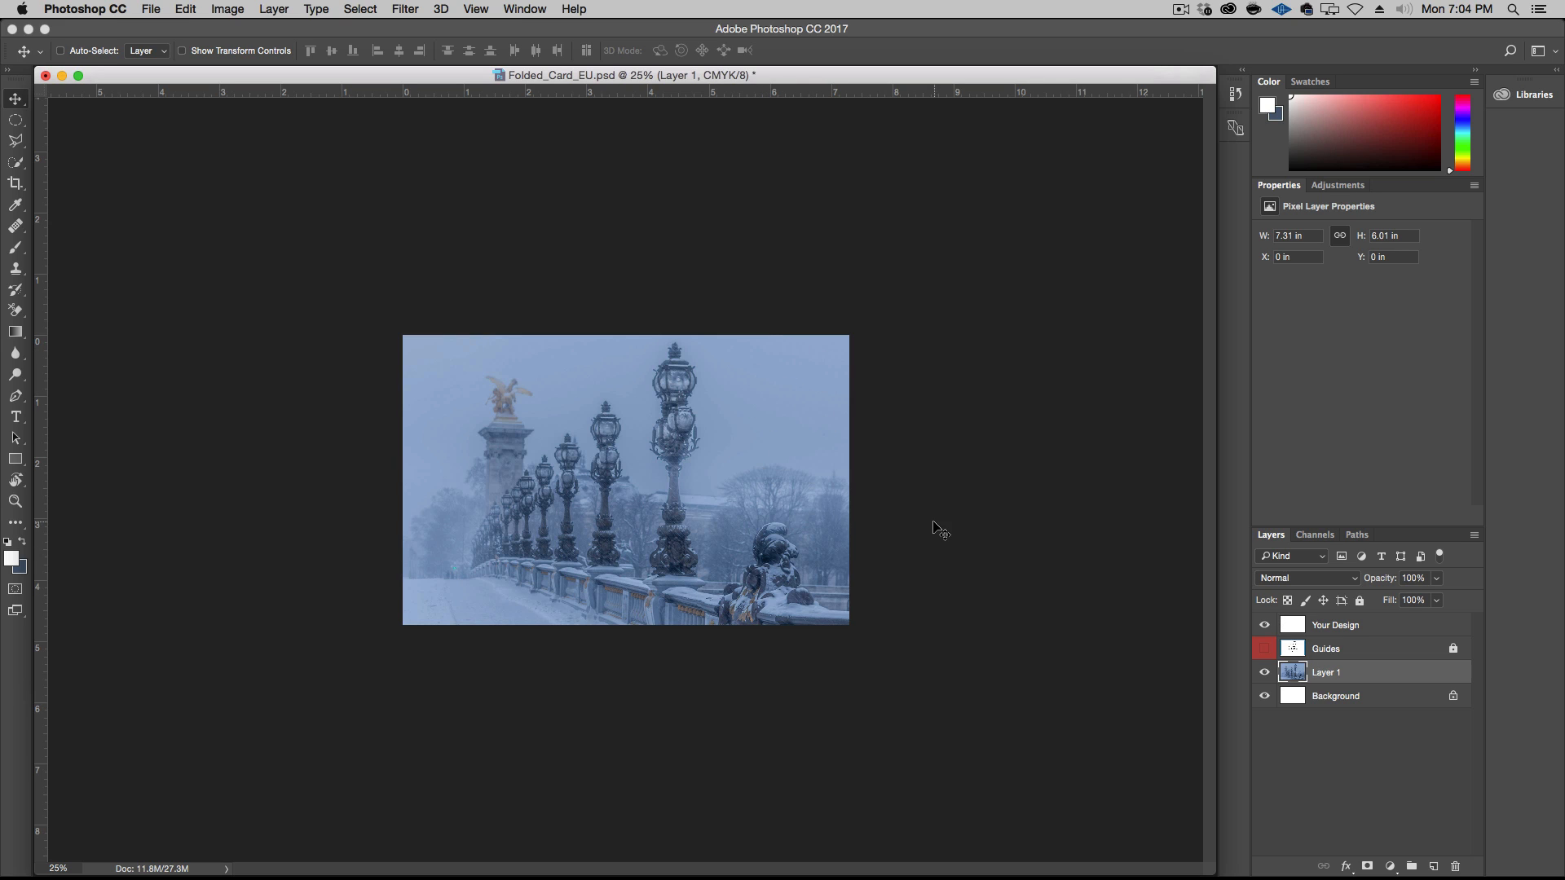
# Duplicate the photo layer and set the duplicate's blend mode to Overlay
pyautogui.click(1370, 678)
pyautogui.moveTo(1370, 677); pyautogui.dragTo(1433, 866)
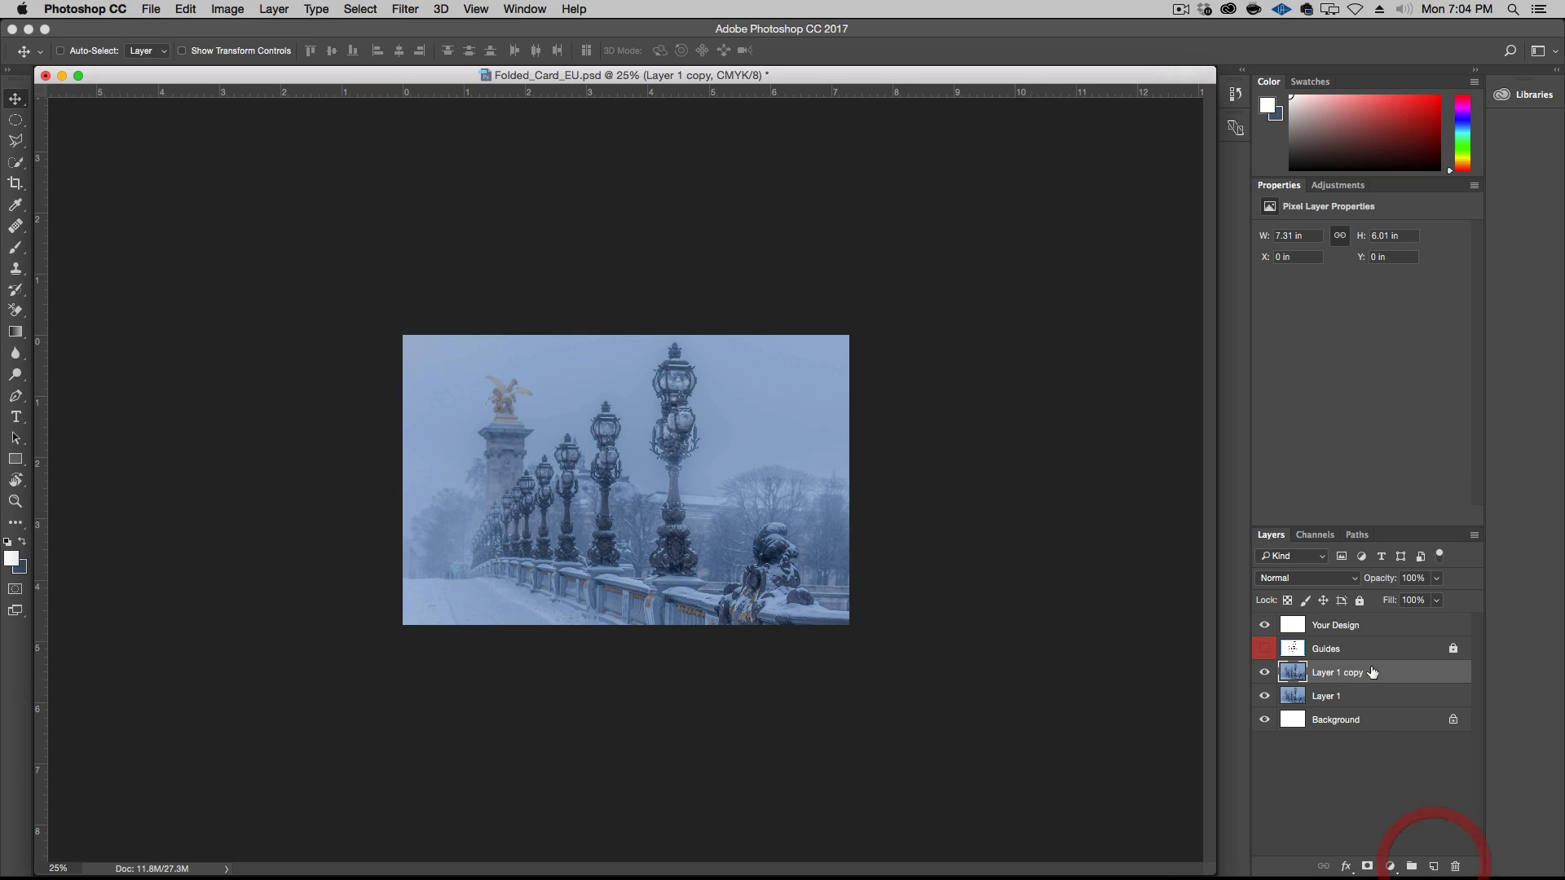
pyautogui.click(1324, 580)
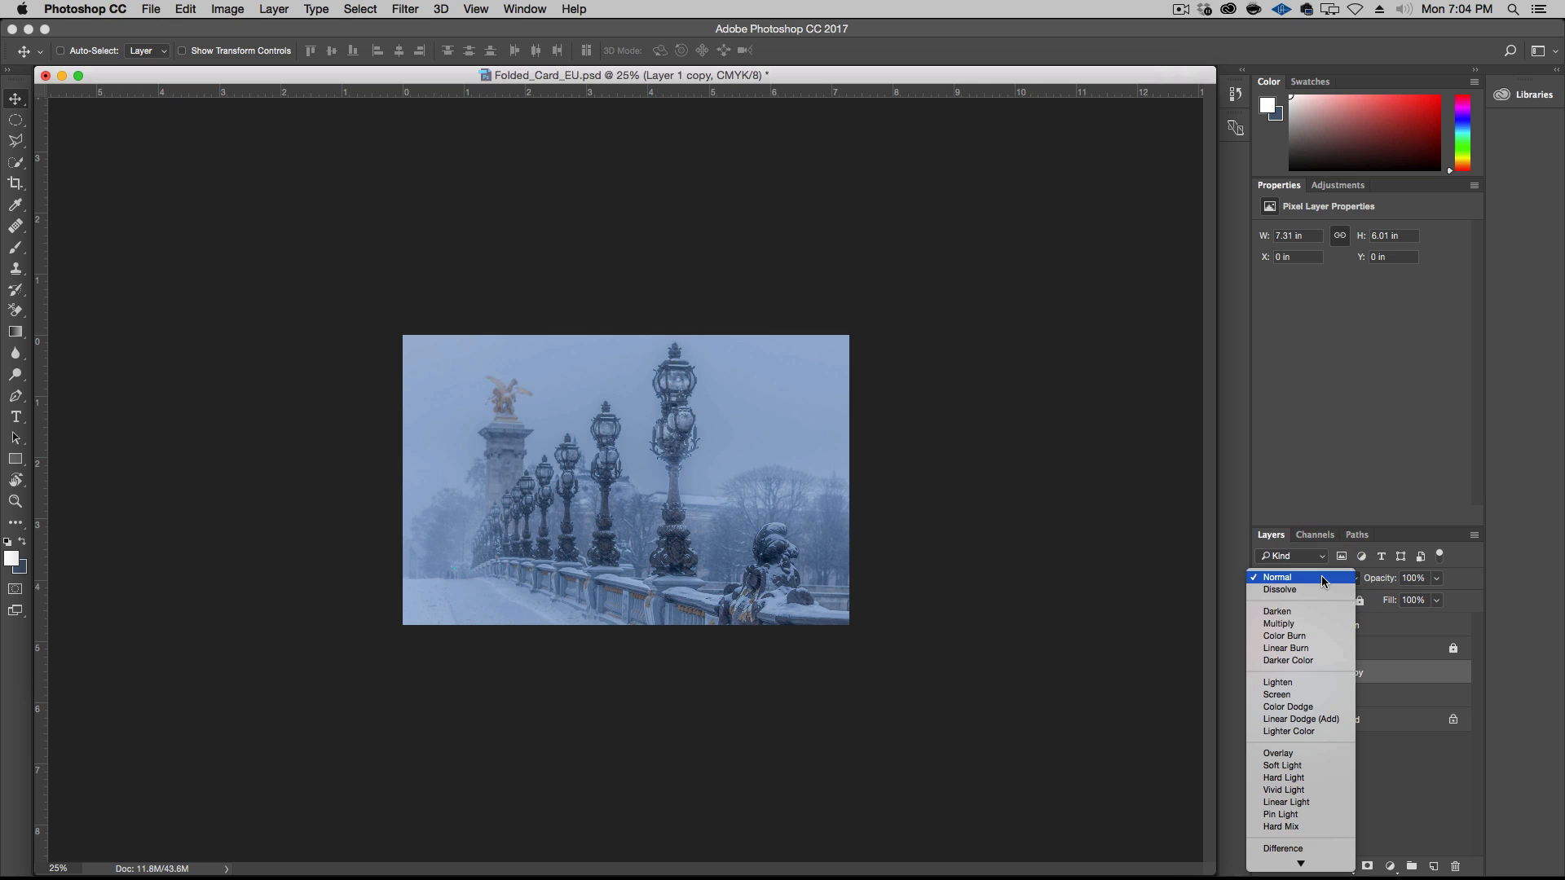
pyautogui.click(1326, 753)
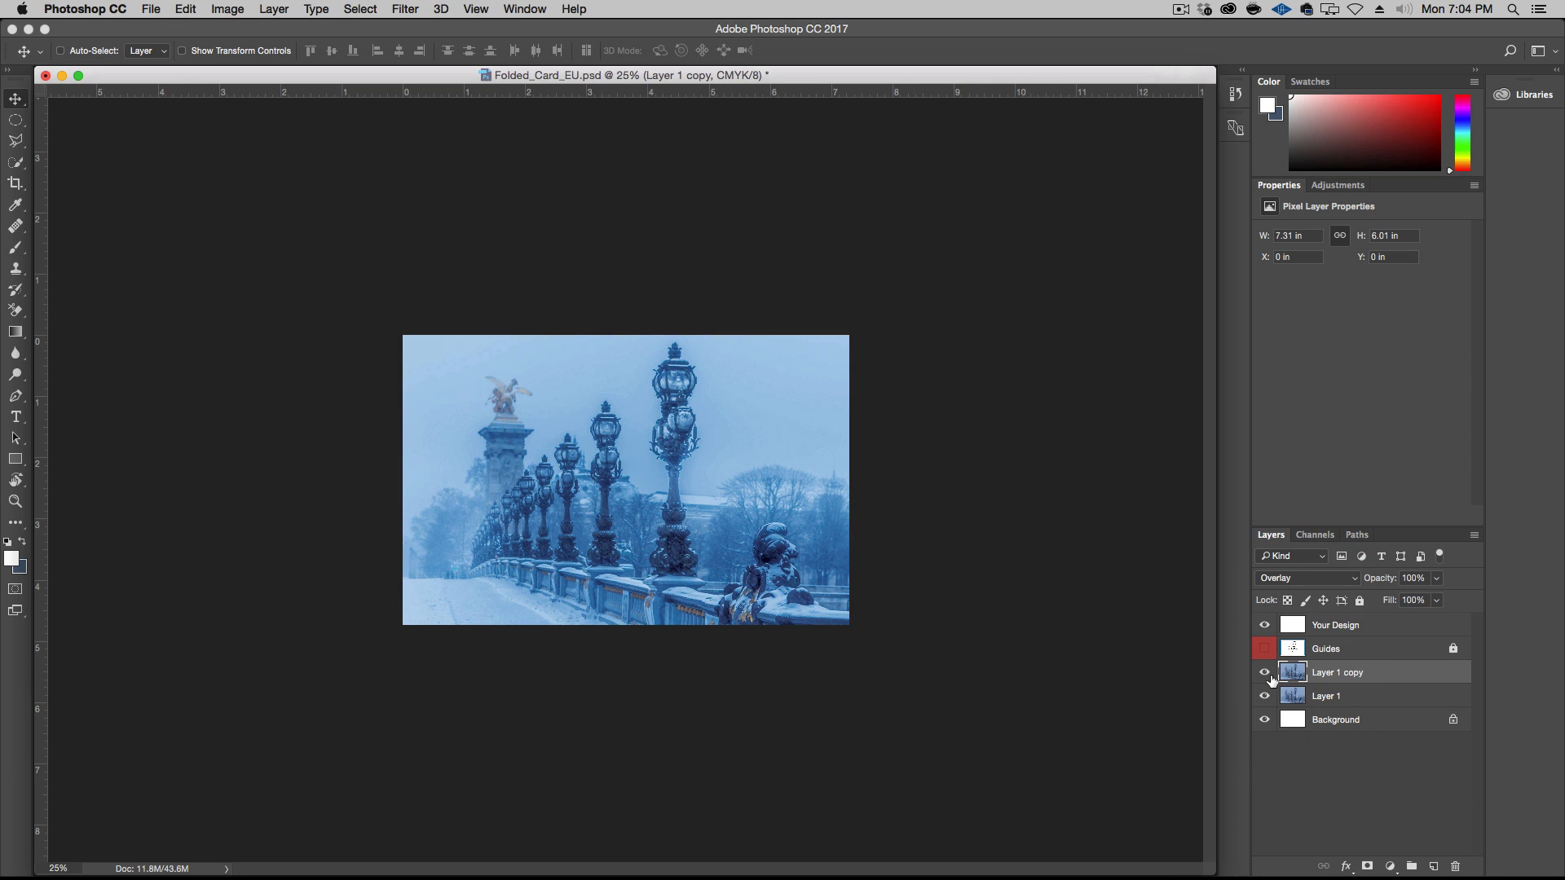
# Toggle the visibility of the Overlay duplicate layer to compare the photo with and without it
pyautogui.click(1264, 673)
pyautogui.click(1264, 673)
pyautogui.click(1264, 674)
# Add the two-line text "Happy Holidays" in the sky beside the tallest lamp post, with one word per line
pyautogui.press('t')
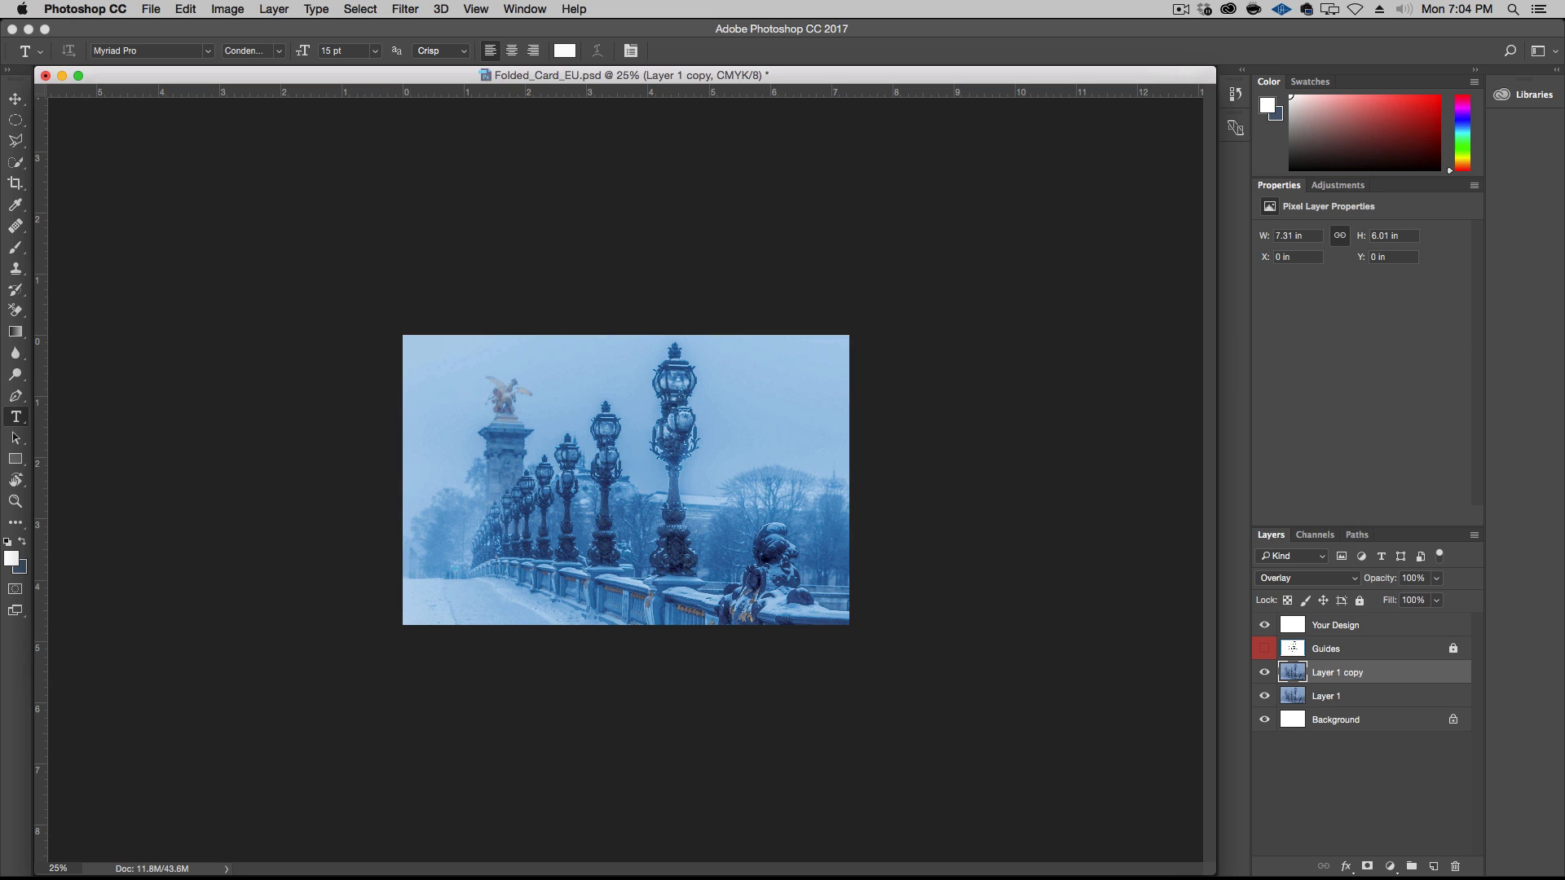
pyautogui.click(739, 389)
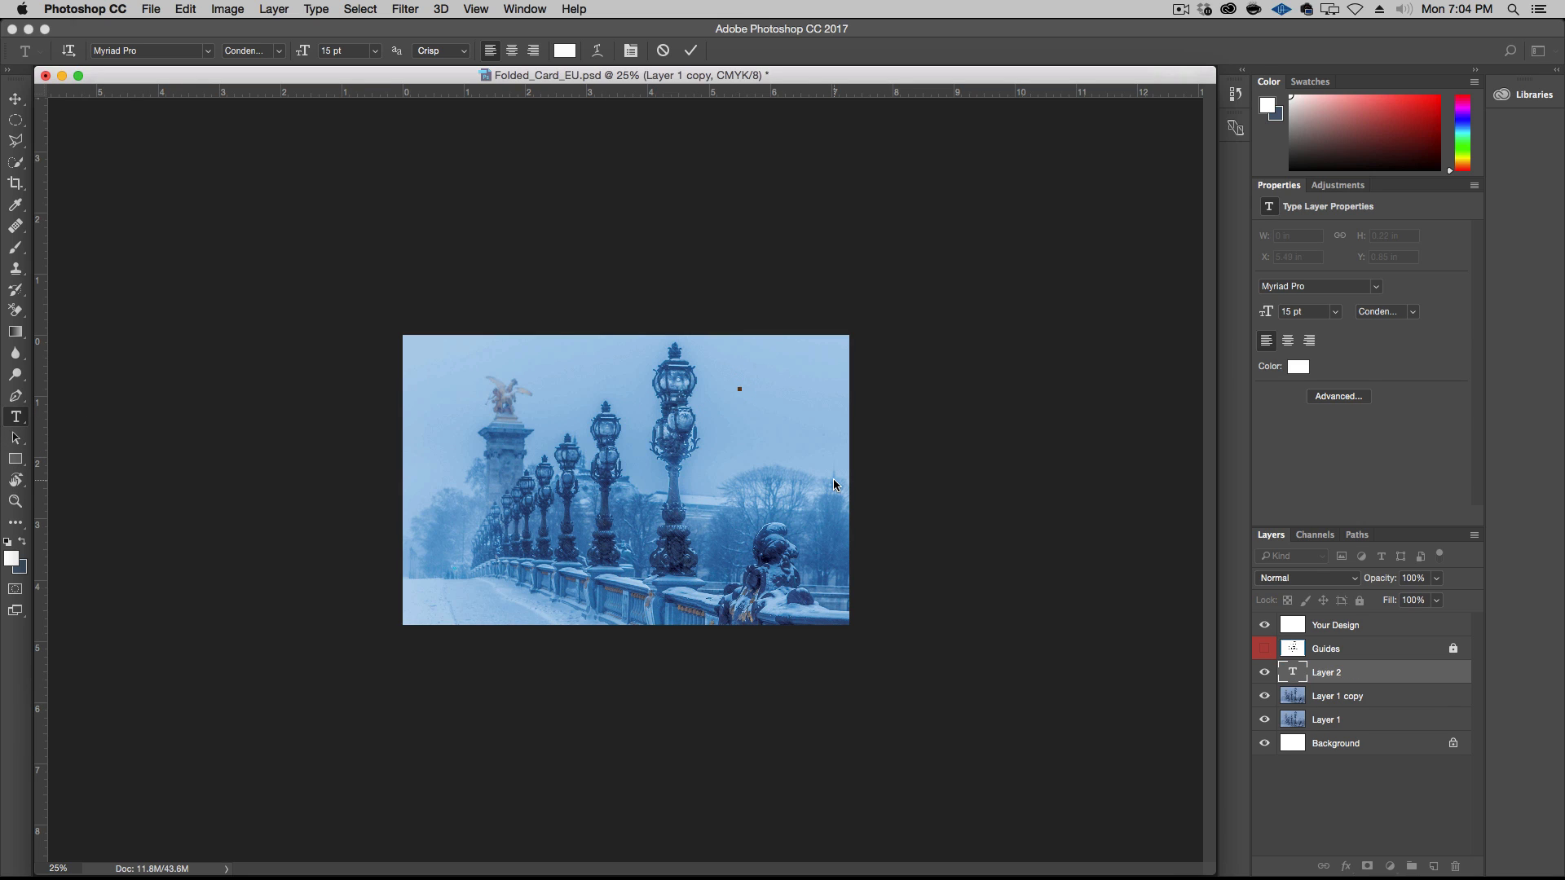
pyautogui.press('shift')
pyautogui.write('Happy')
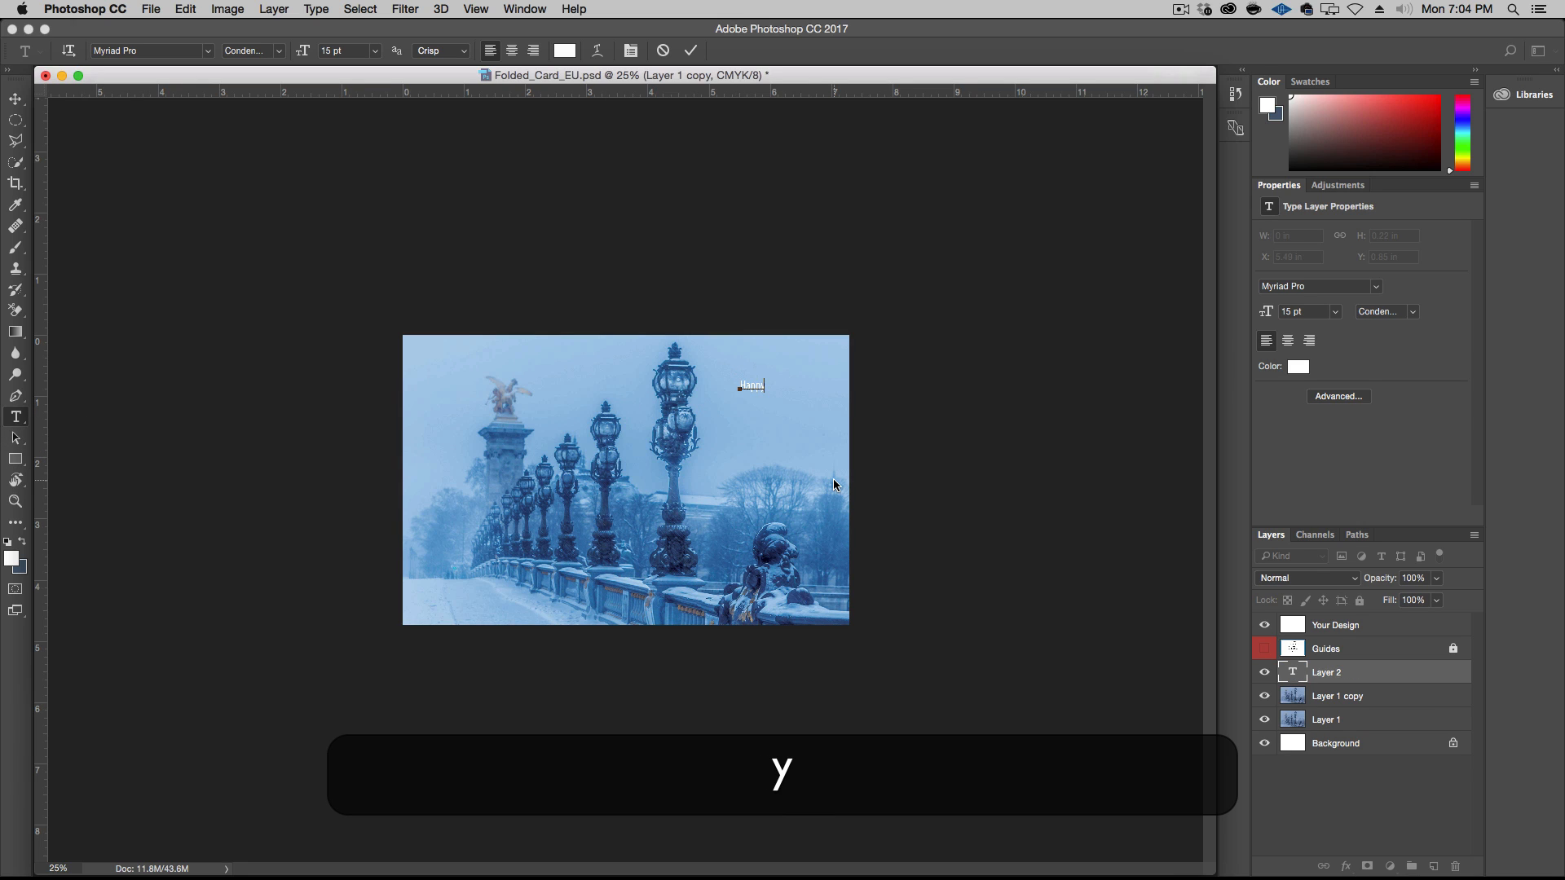
pyautogui.press('Return')
pyautogui.write('Holidays')
pyautogui.click(23, 104)
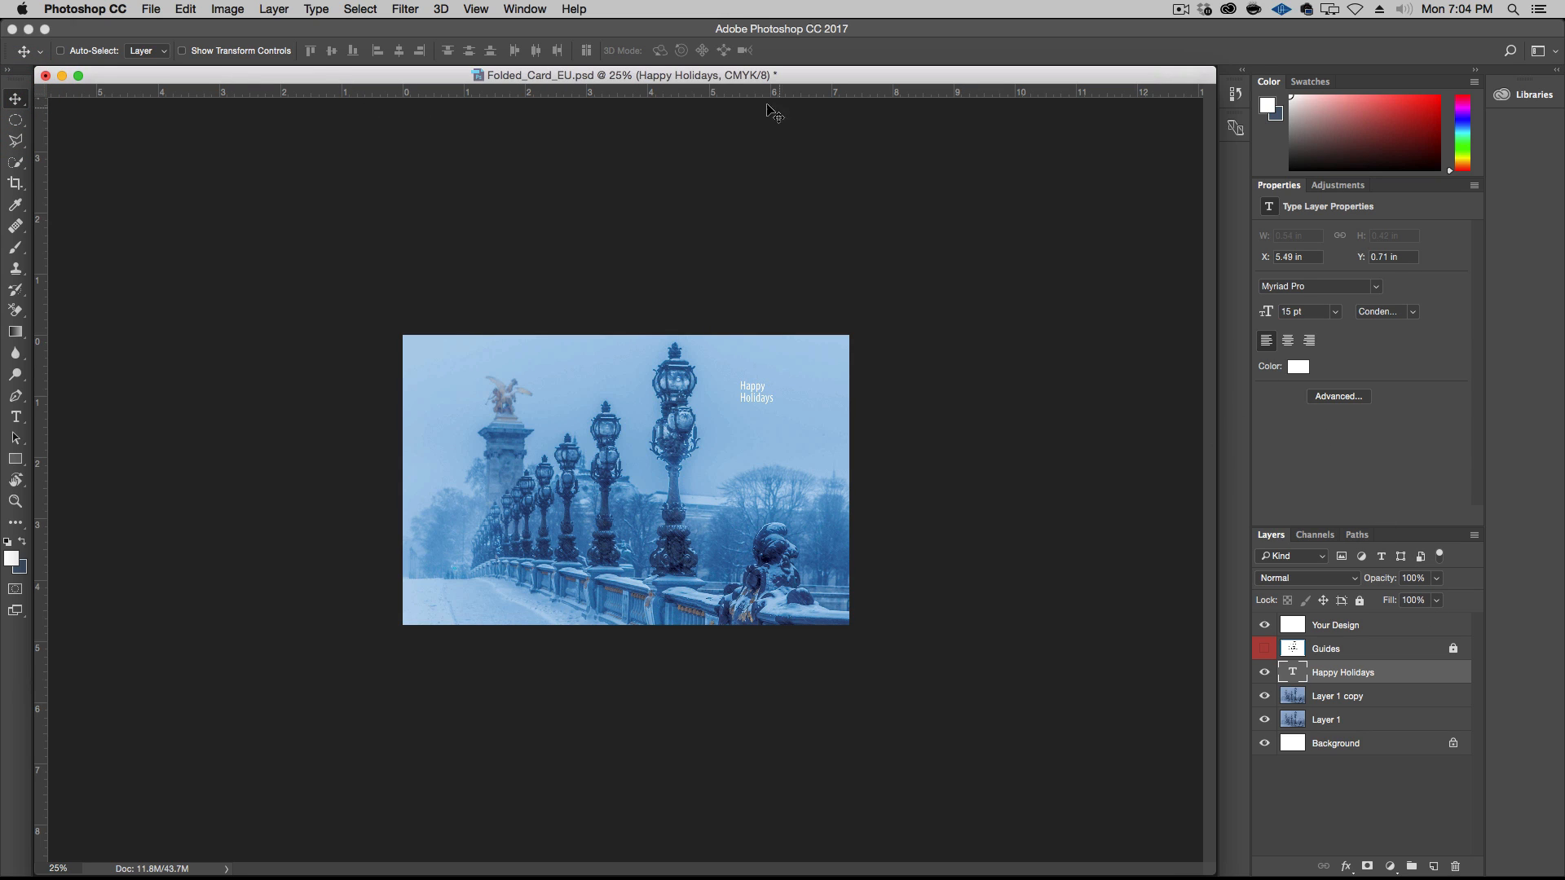
# Center-align the two lines of the Happy Holidays text
pyautogui.click(524, 9)
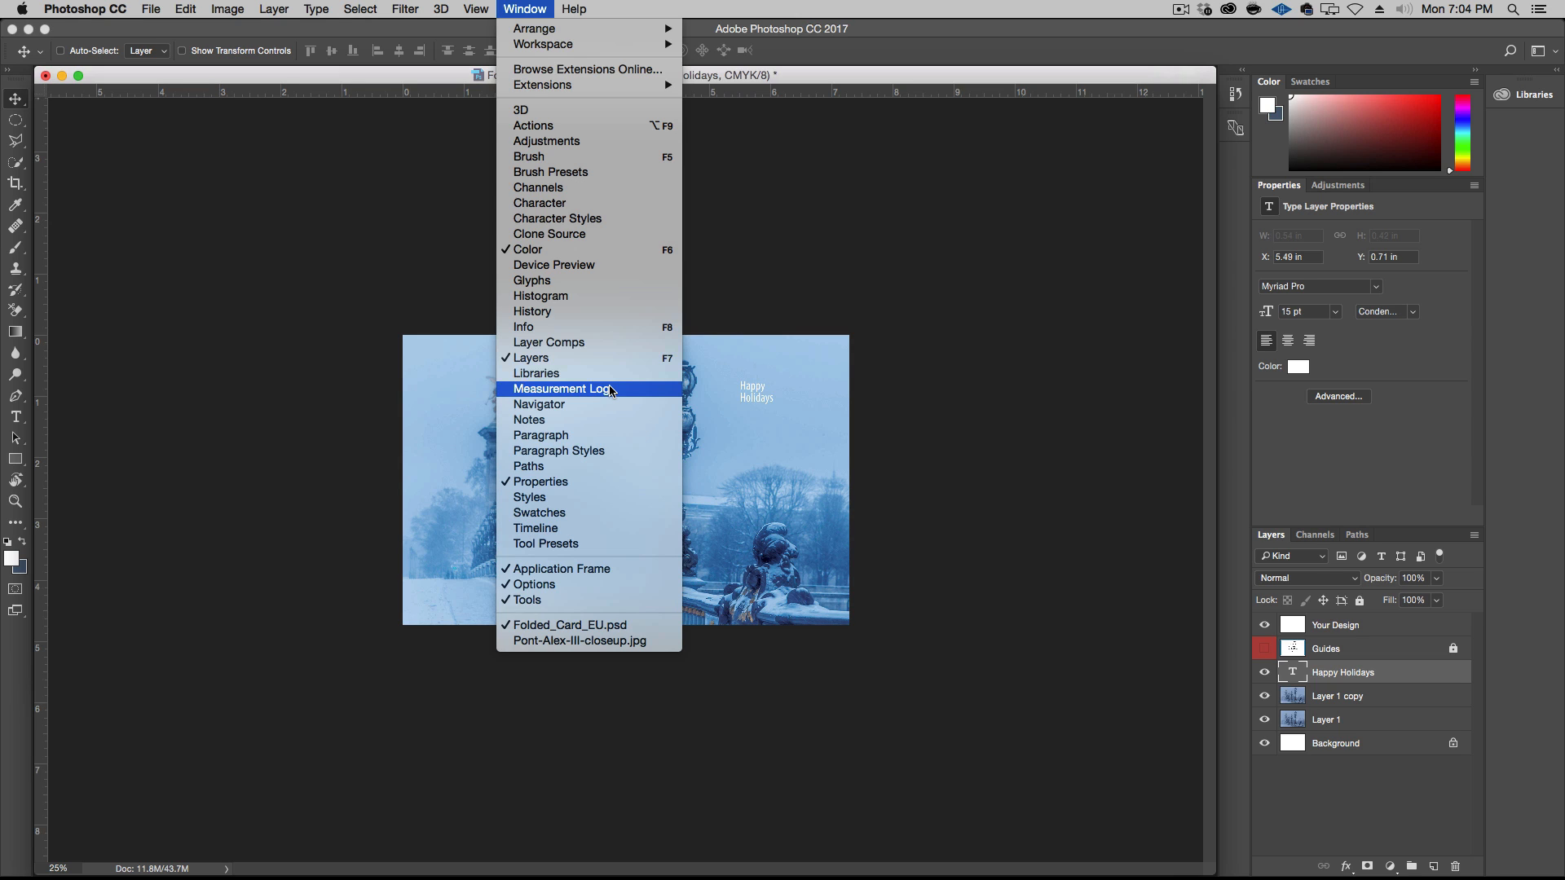
pyautogui.click(603, 202)
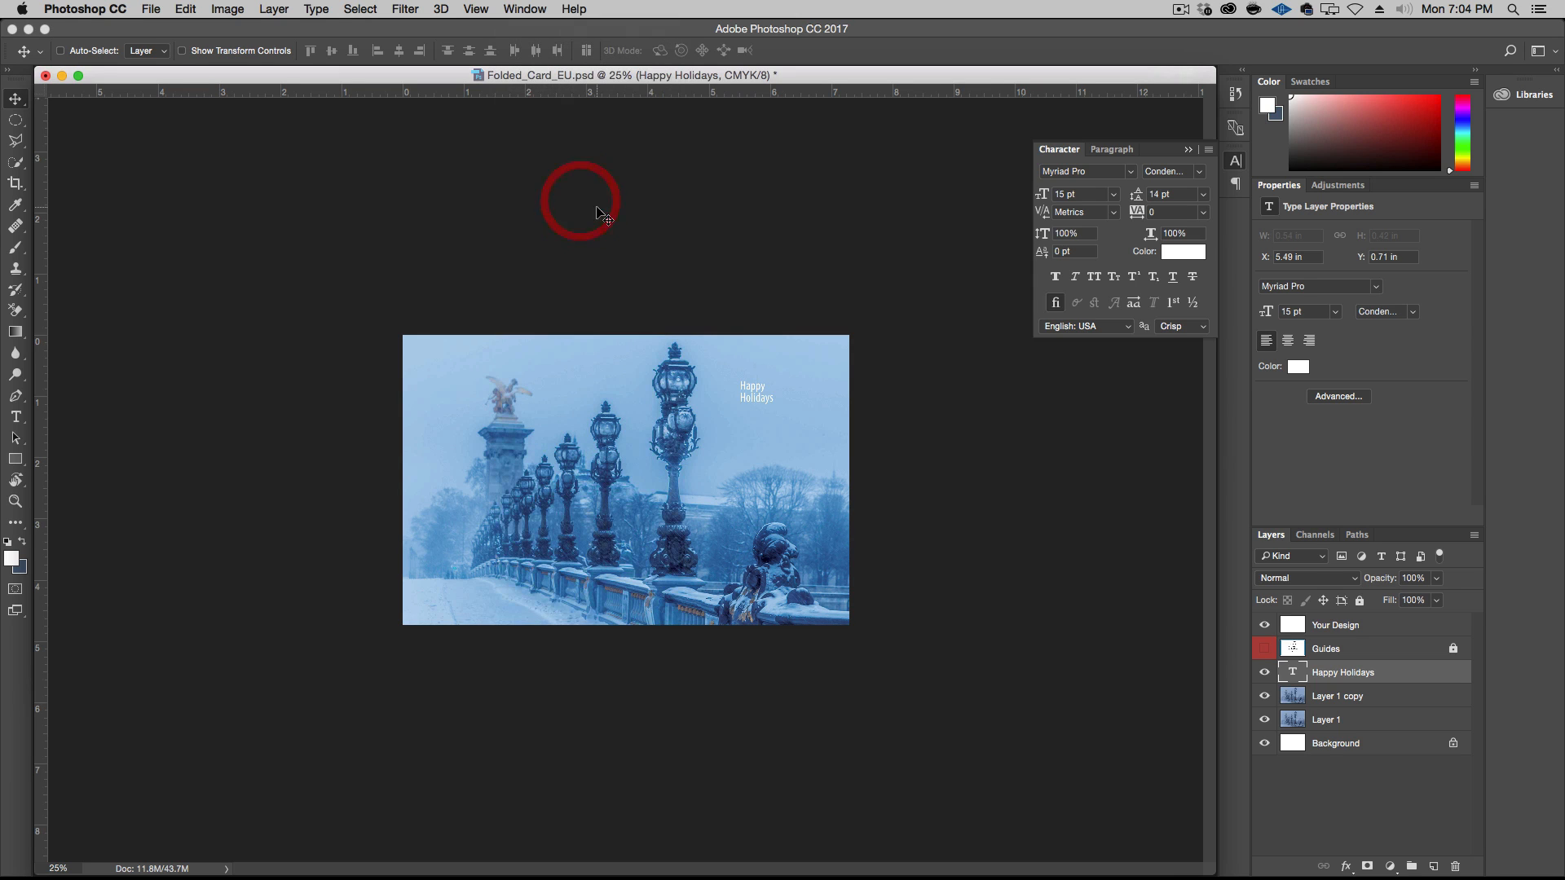
pyautogui.click(1238, 185)
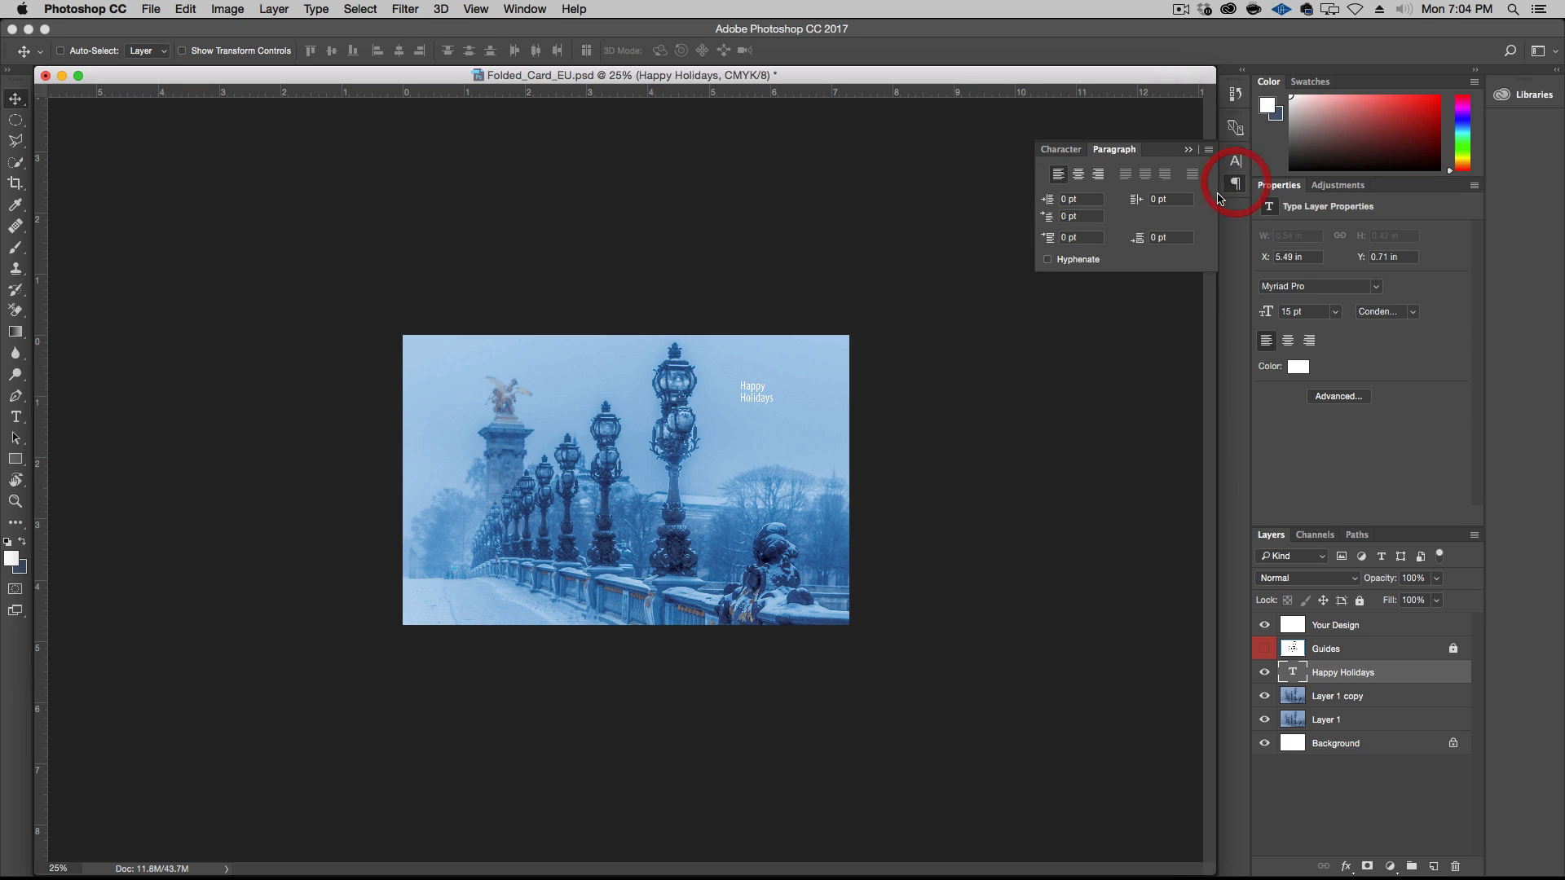
pyautogui.click(1079, 174)
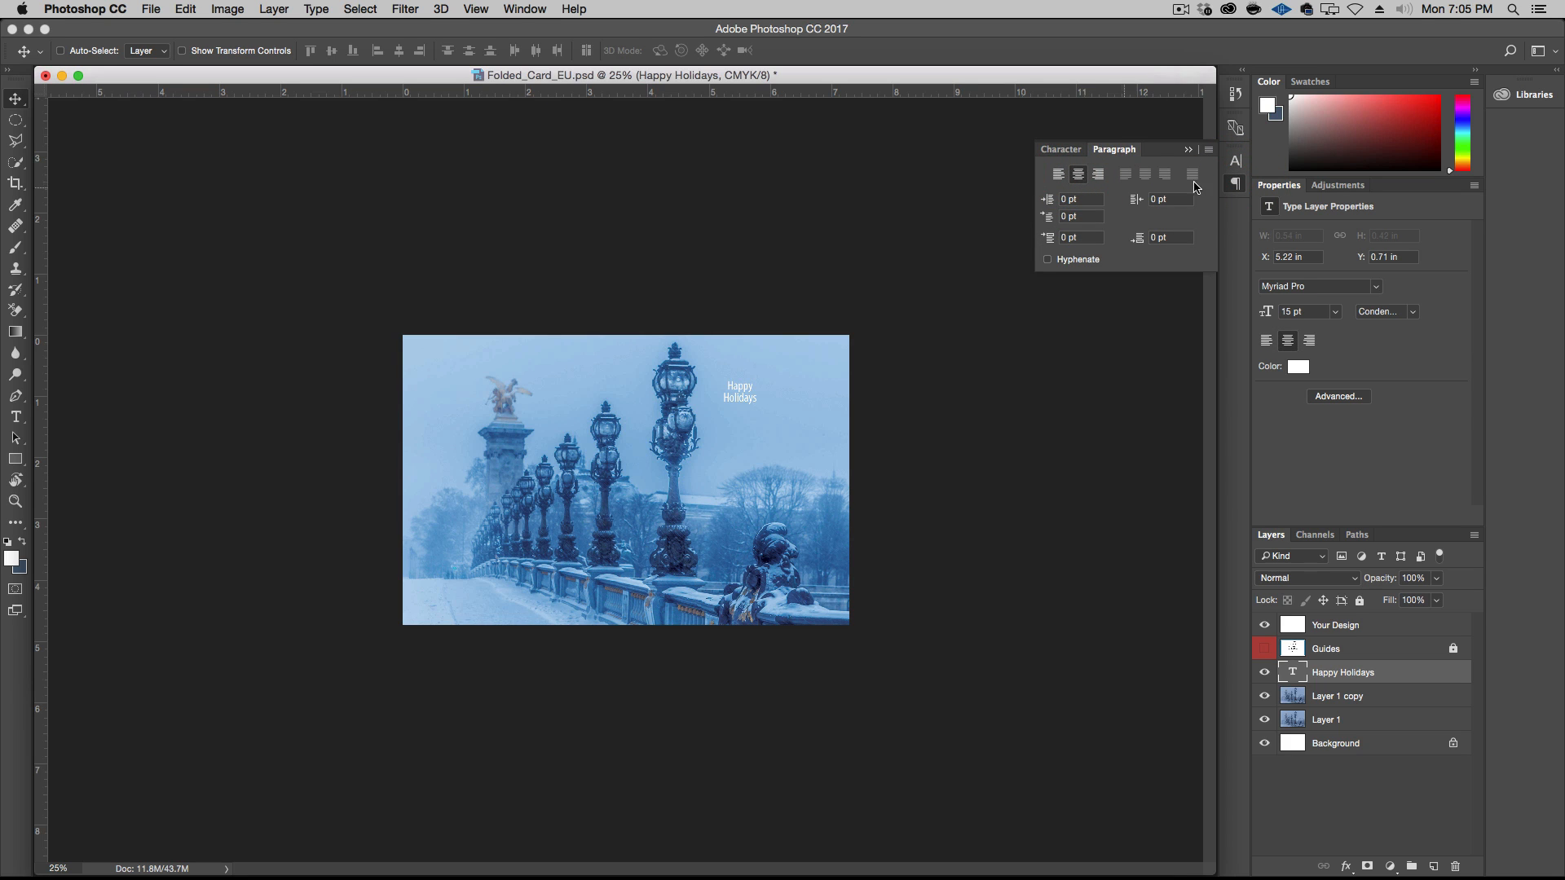
# Set the Happy Holidays text to the Amatic SC font at 36 pt with Auto leading
pyautogui.click(1073, 155)
pyautogui.click(1132, 174)
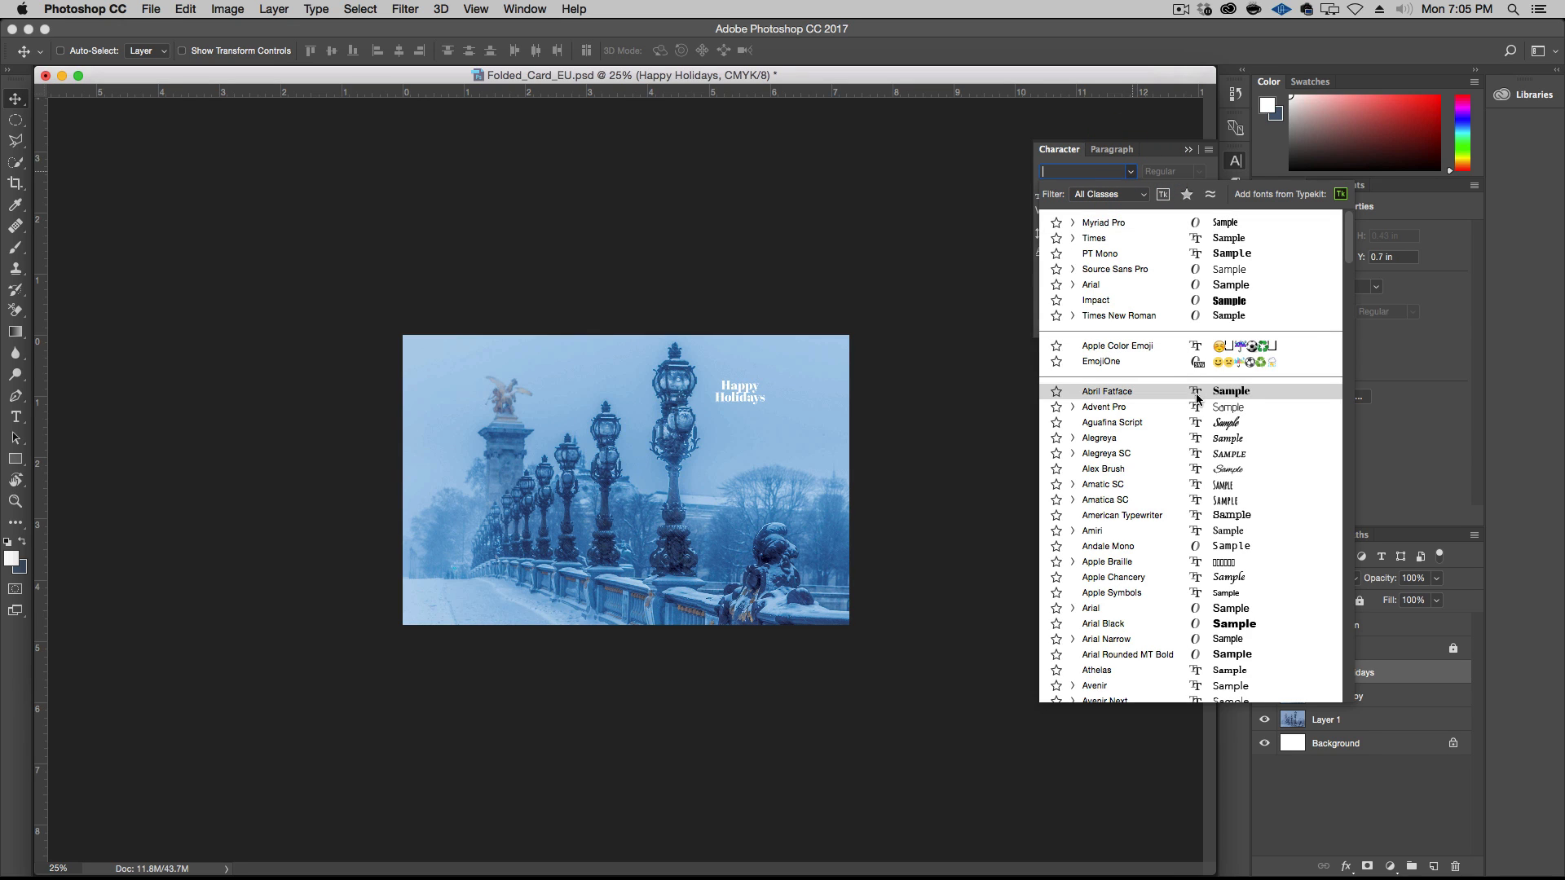
pyautogui.click(1147, 484)
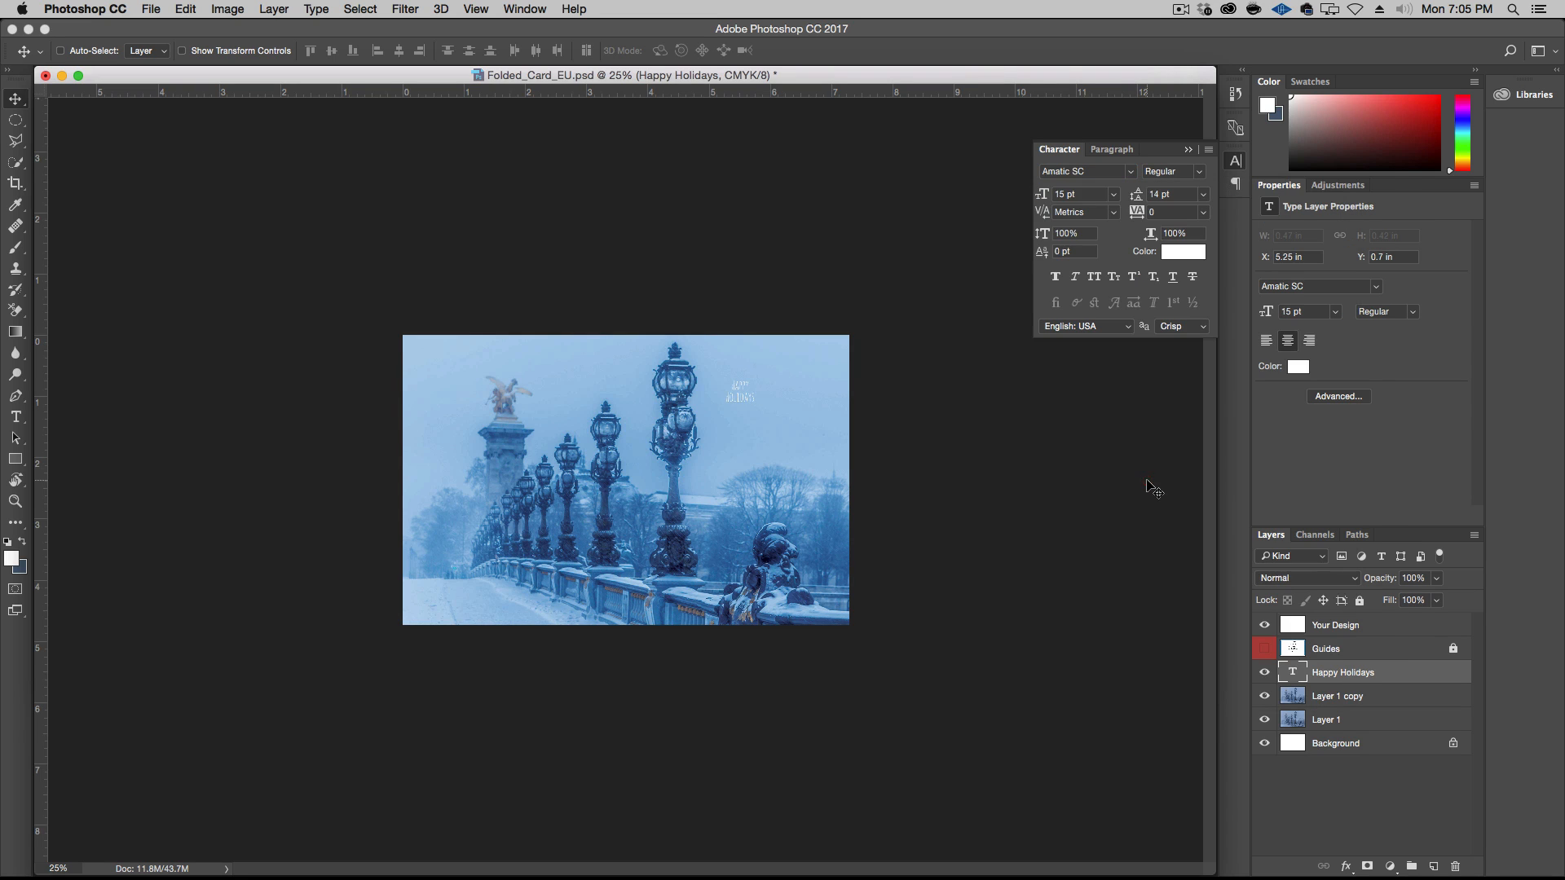
pyautogui.click(1114, 203)
pyautogui.click(1097, 365)
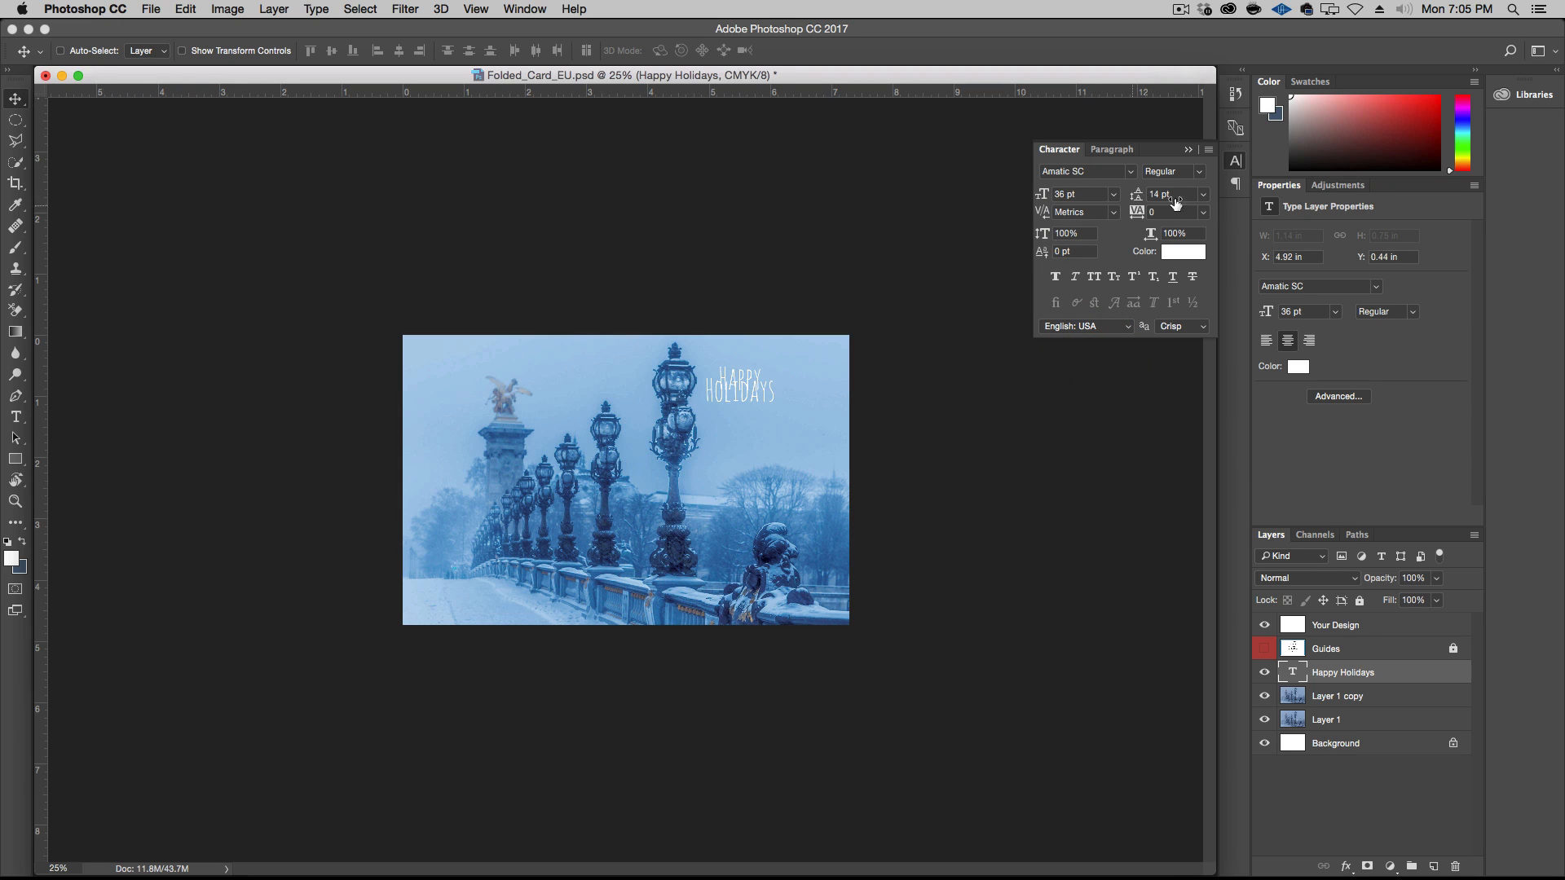
pyautogui.click(1203, 195)
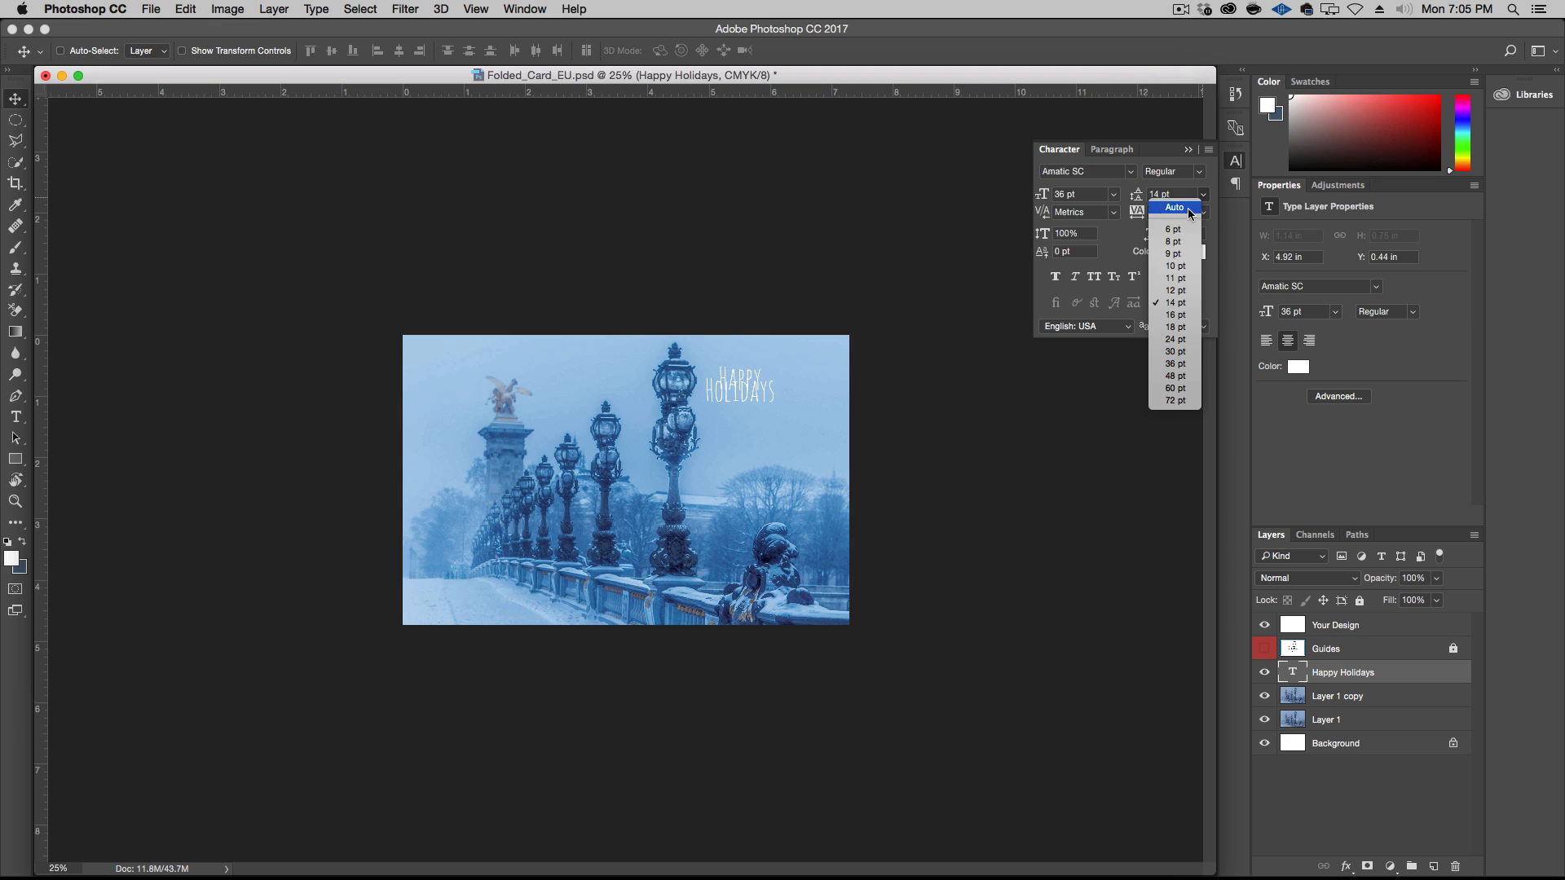
pyautogui.click(1189, 213)
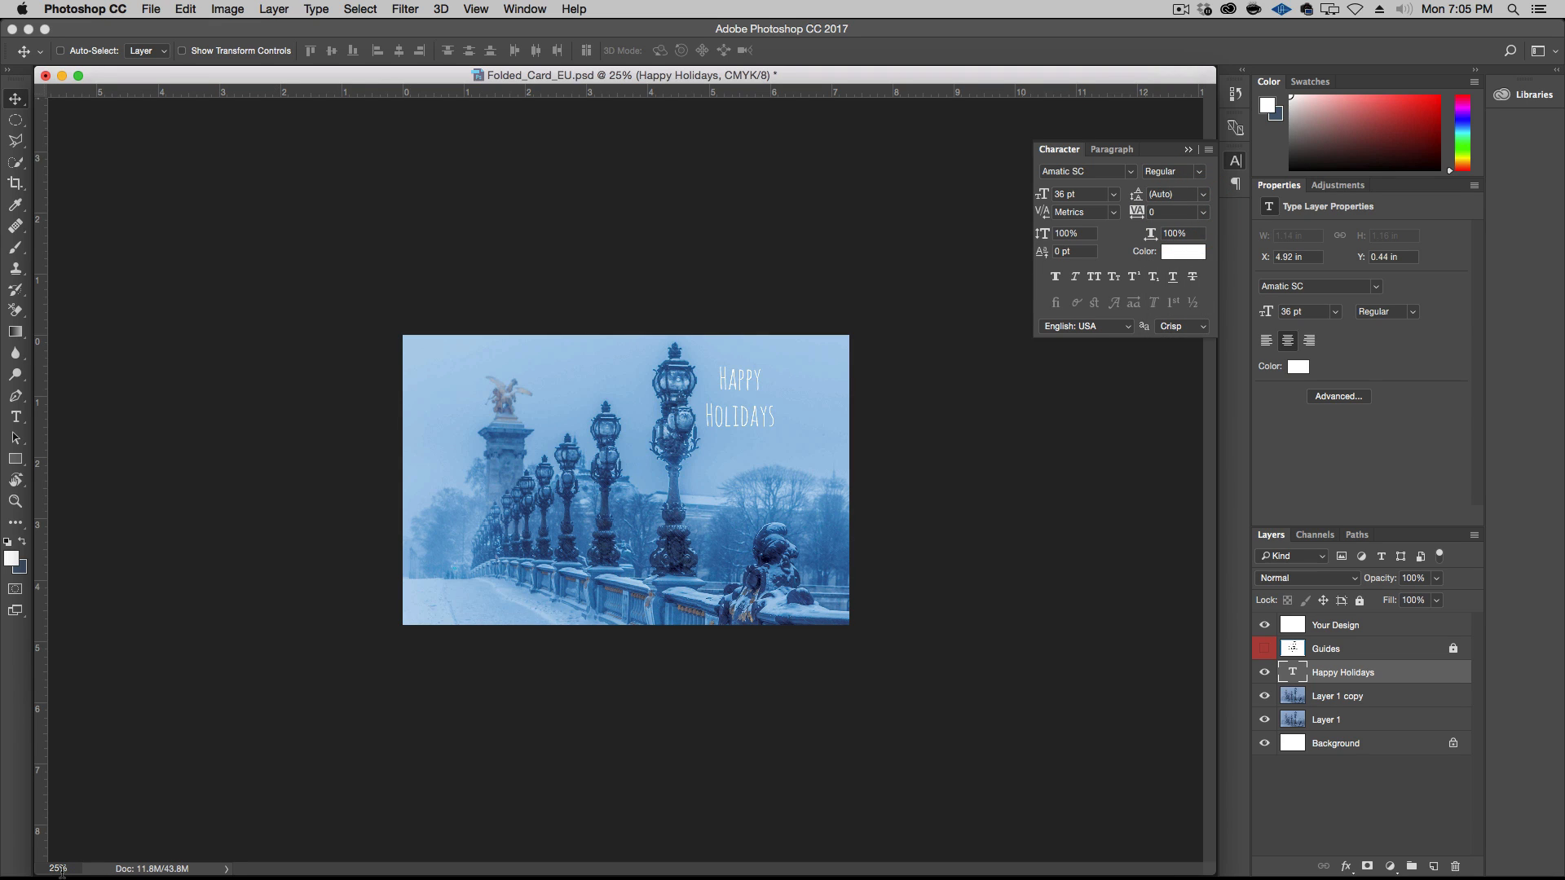
# Set the Happy Holidays text to the Bold style of Amatic SC
pyautogui.press('alt+super')
pyautogui.press('alt+super+plus')
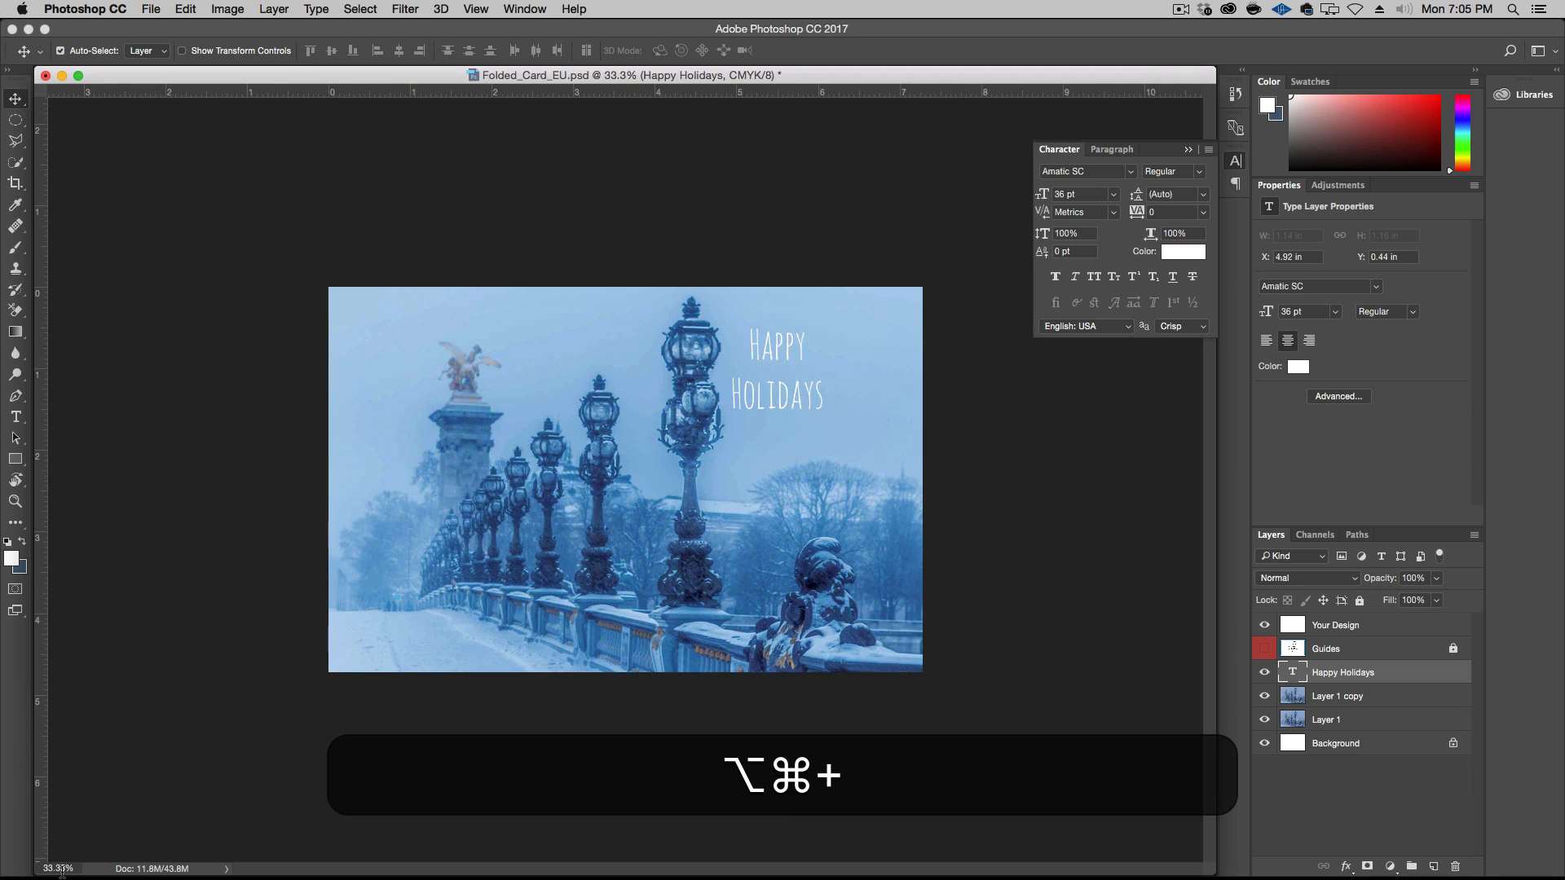
pyautogui.press('alt+super+plus')
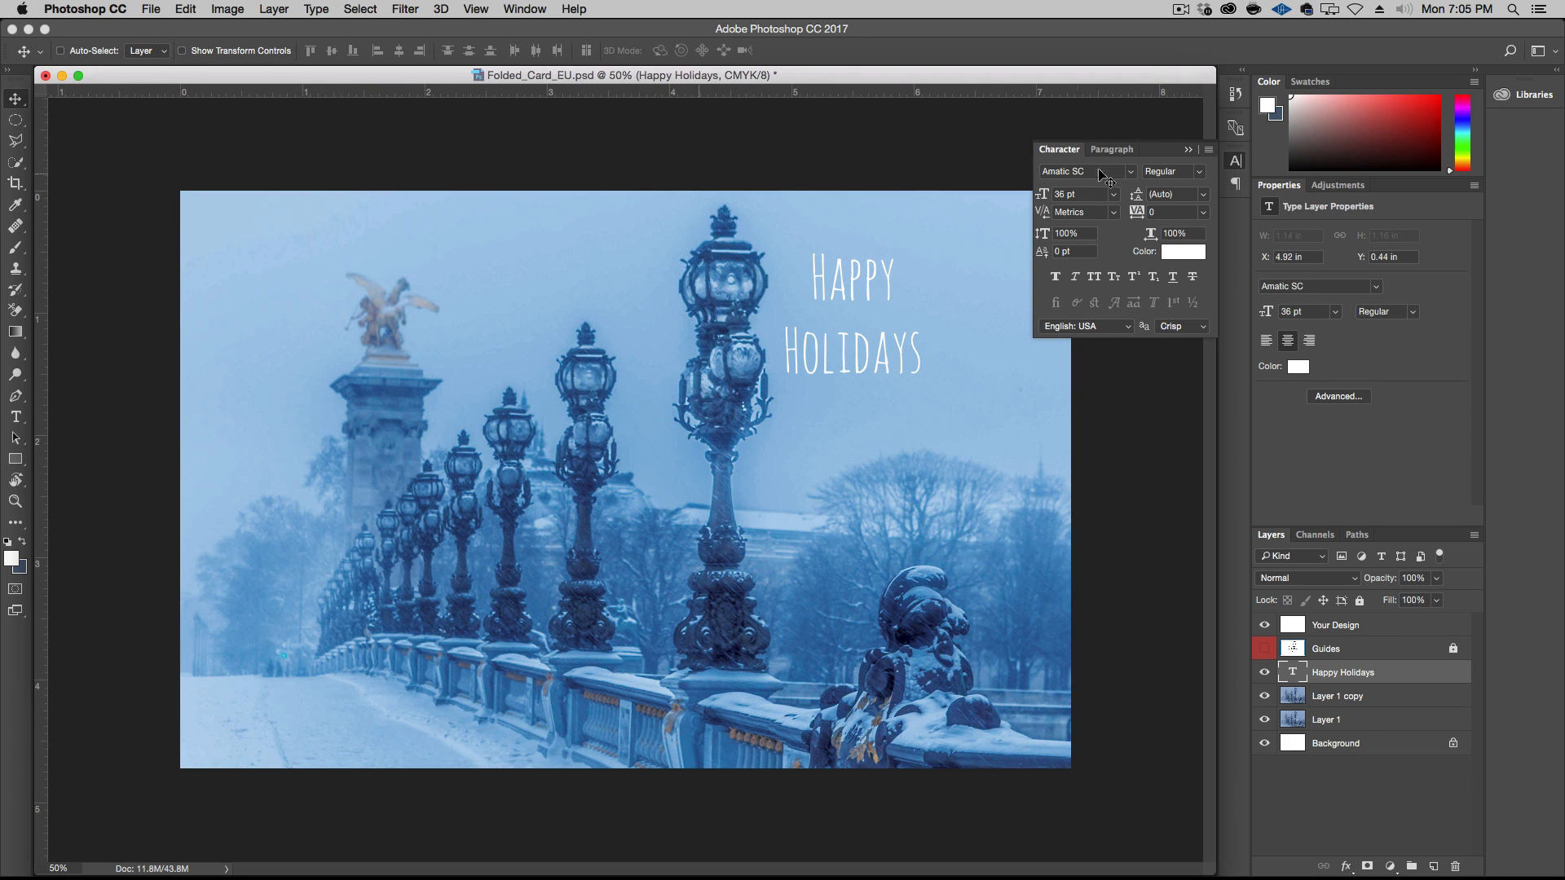
pyautogui.click(1204, 171)
pyautogui.click(1201, 181)
pyautogui.click(1138, 173)
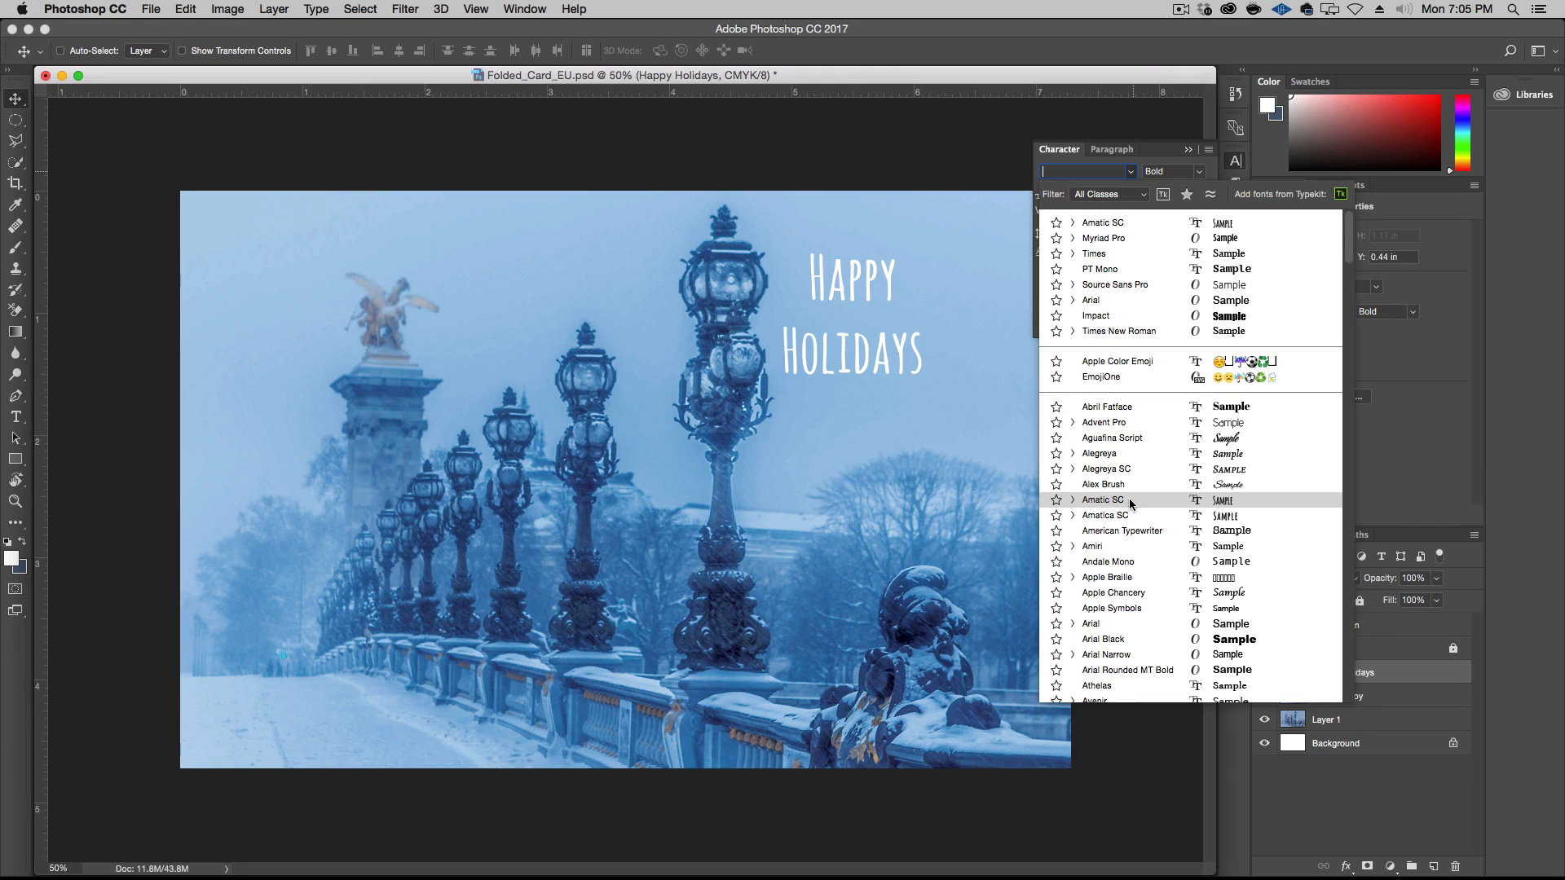
pyautogui.click(1128, 500)
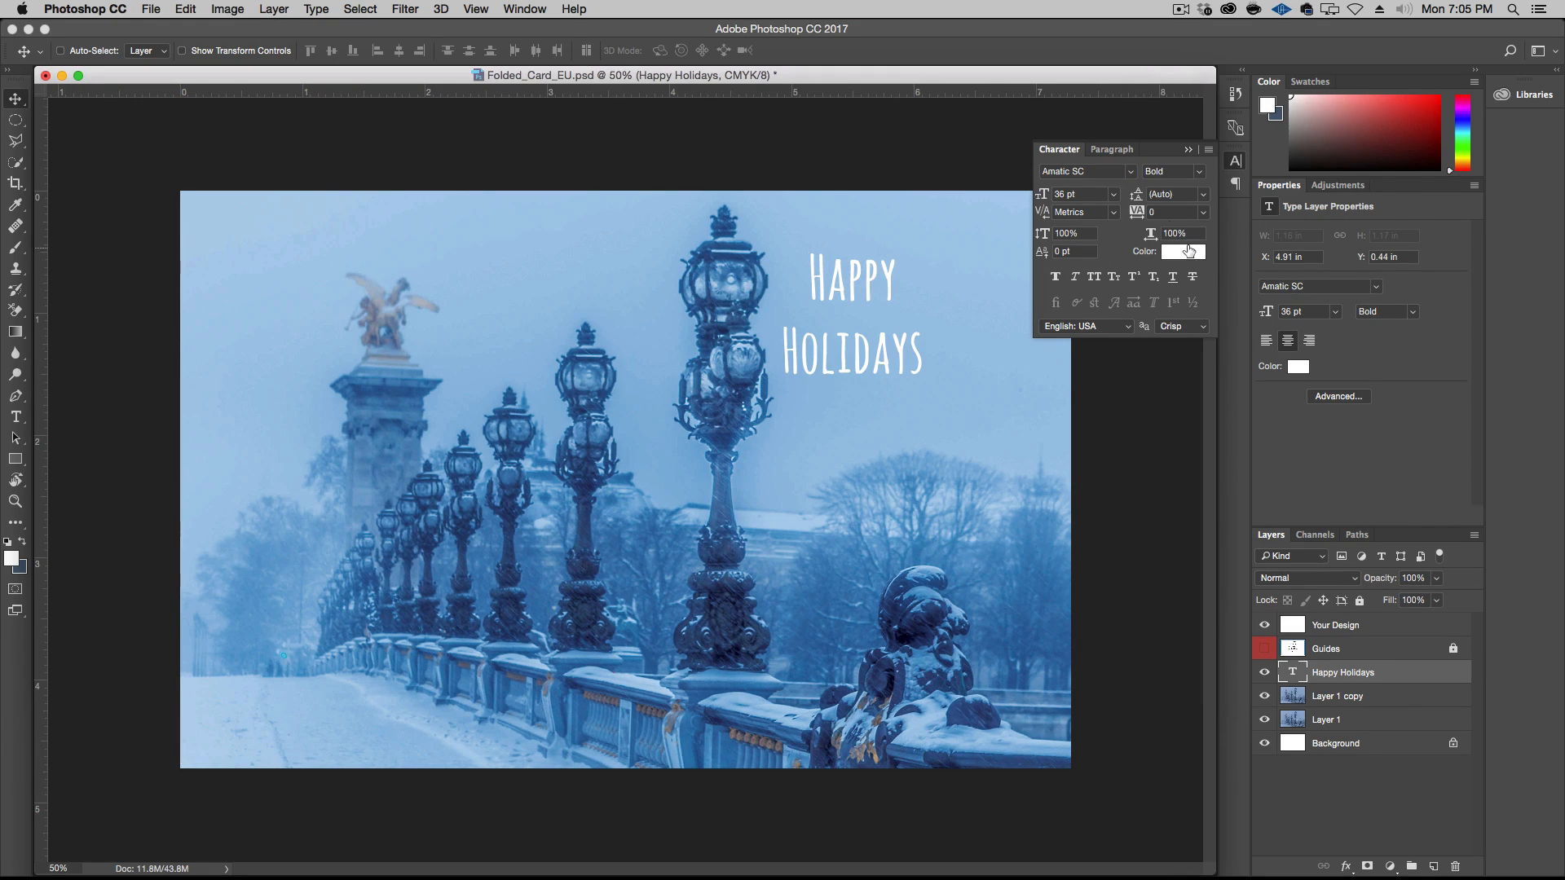
# Enlarge the greeting to 48 pt and move it clear of the lamp post to about X 5.12 in, Y 0.28 in, with the Guides layer shown
pyautogui.click(1113, 195)
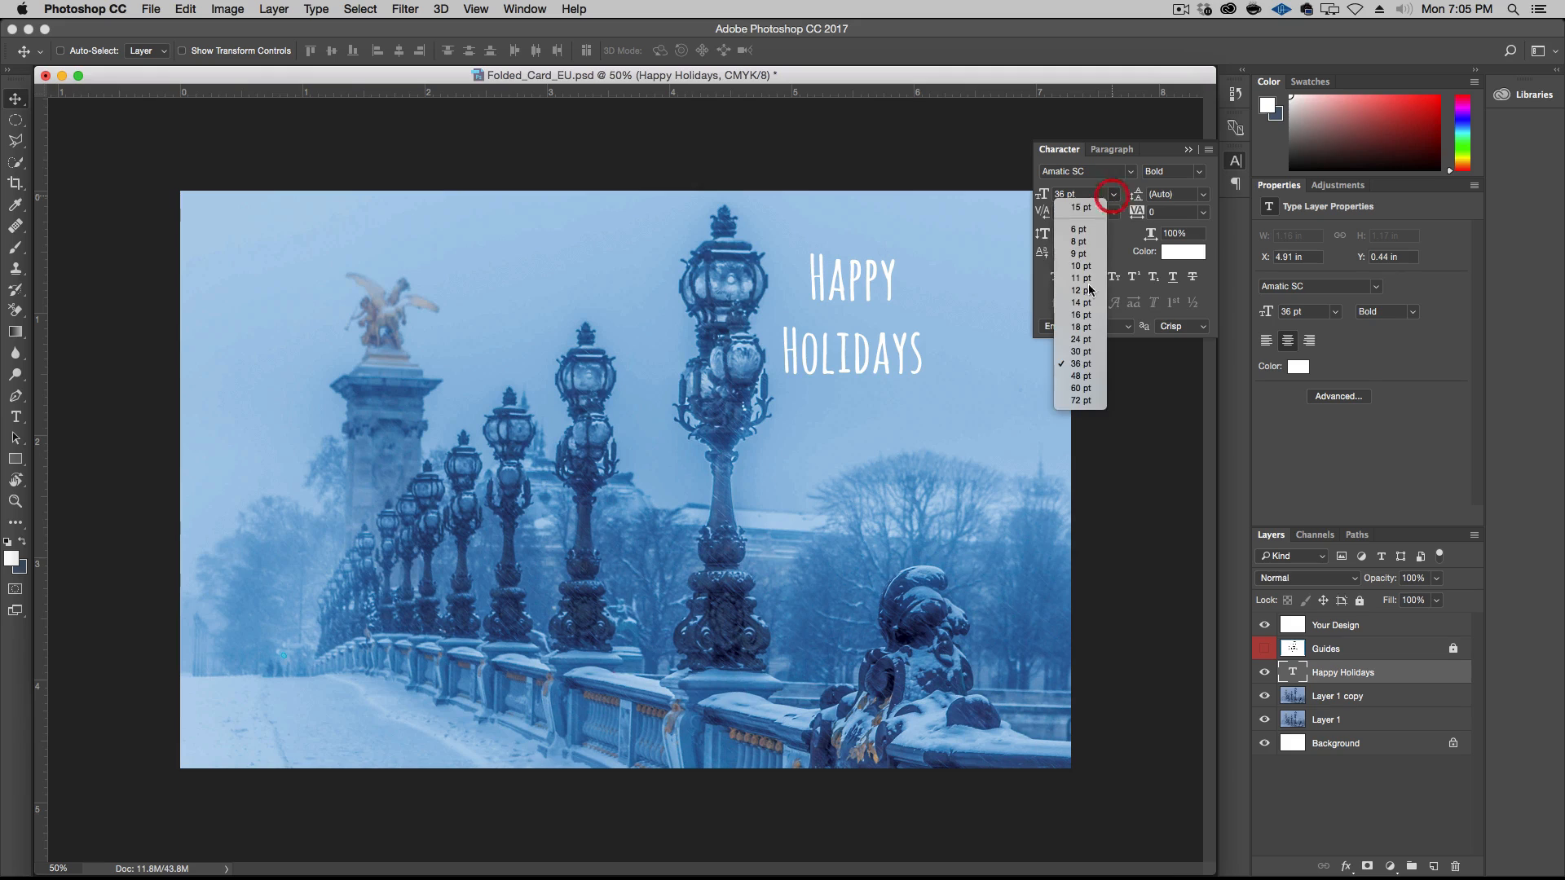
pyautogui.click(1088, 362)
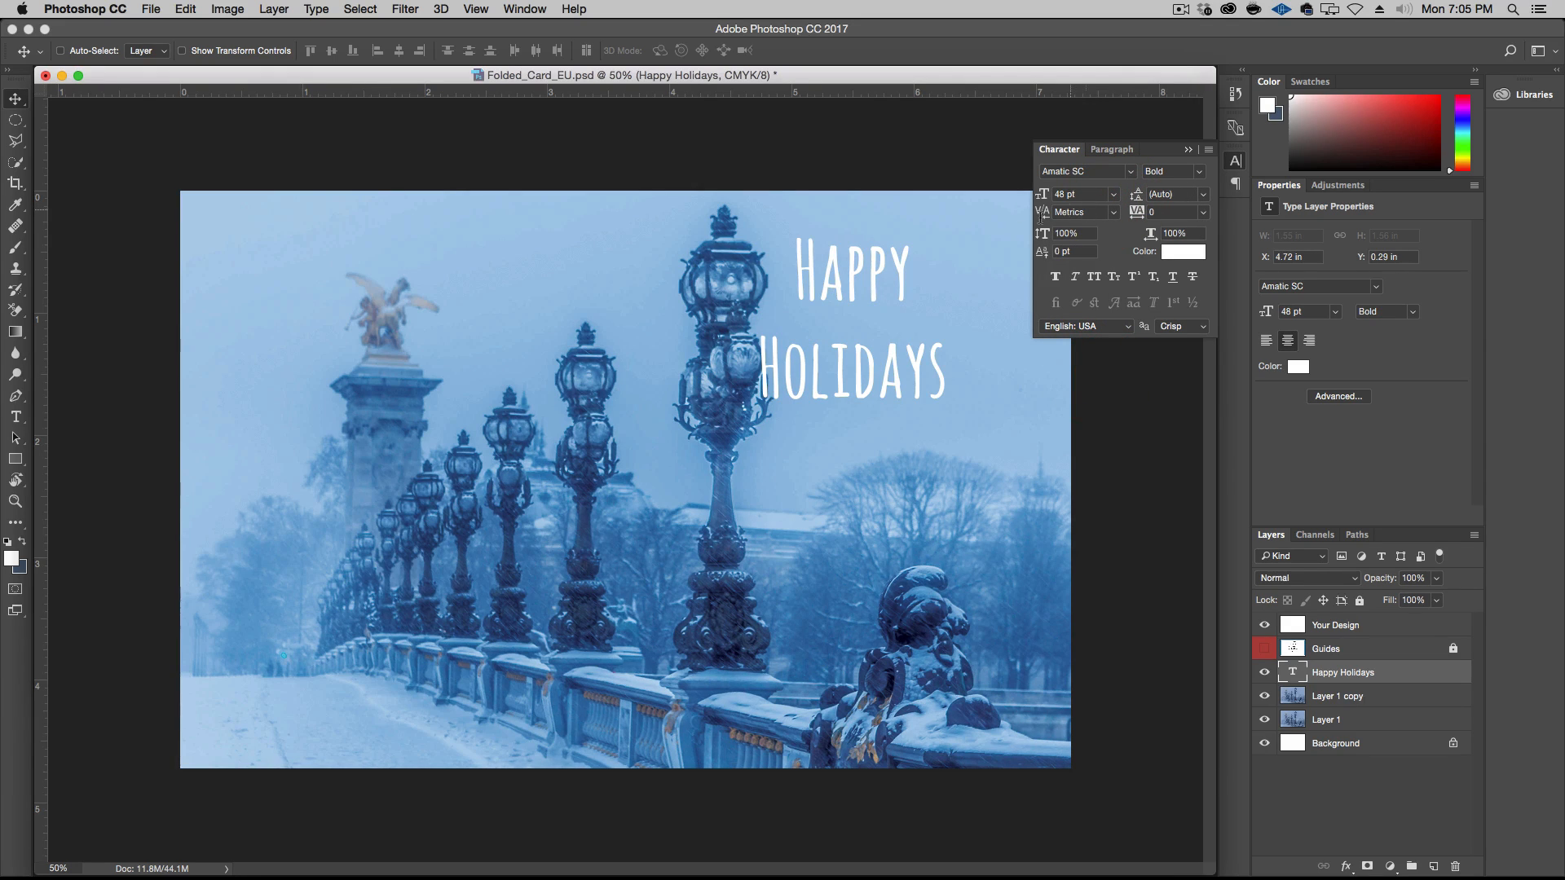
pyautogui.moveTo(887, 279); pyautogui.dragTo(931, 277)
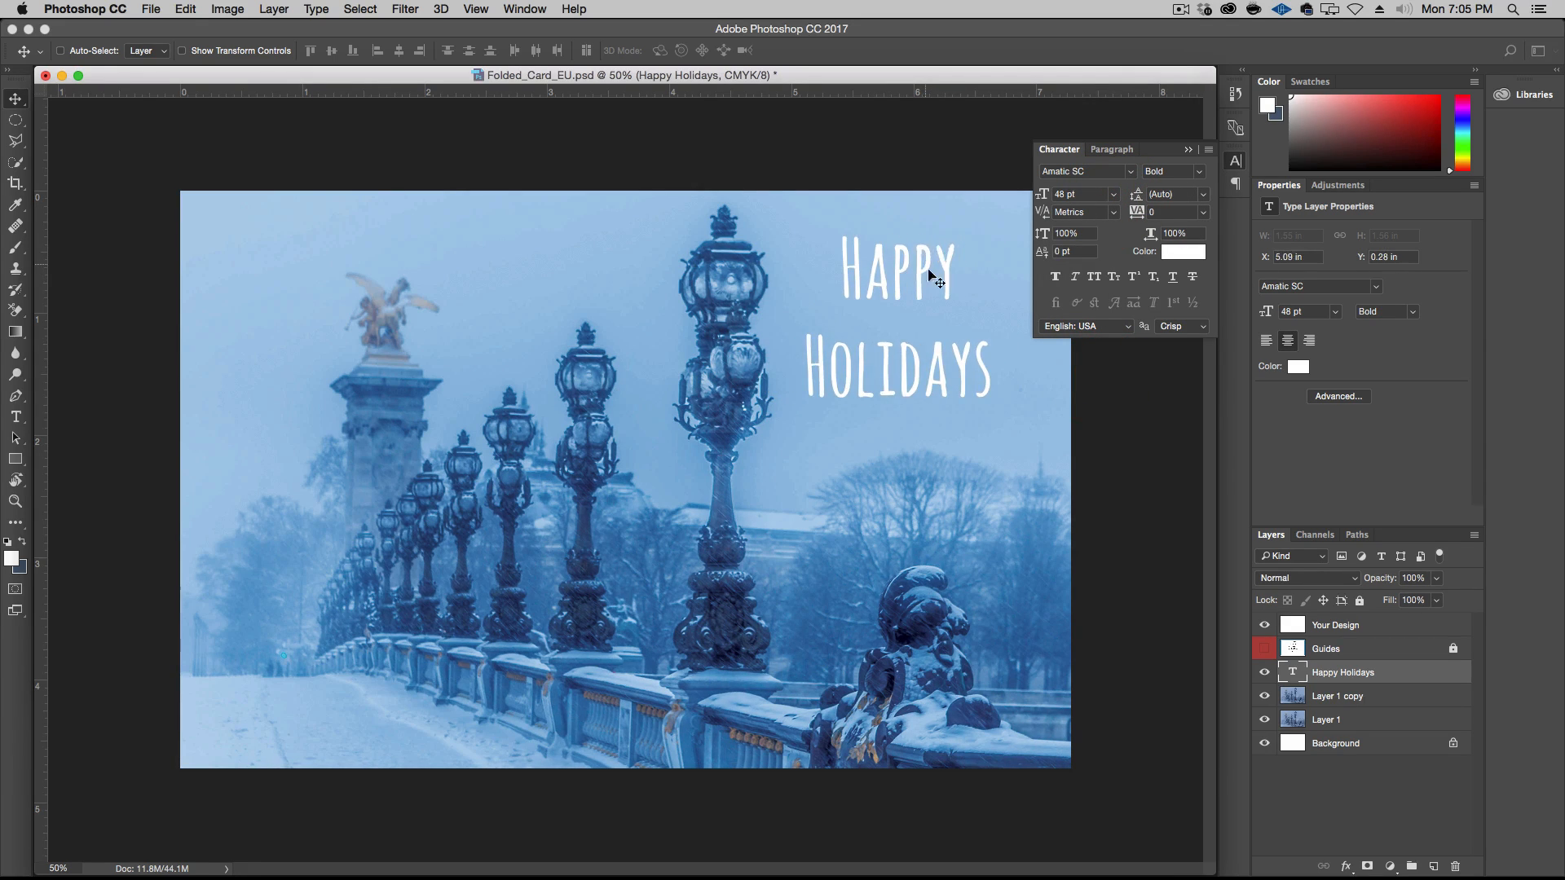
pyautogui.click(1264, 649)
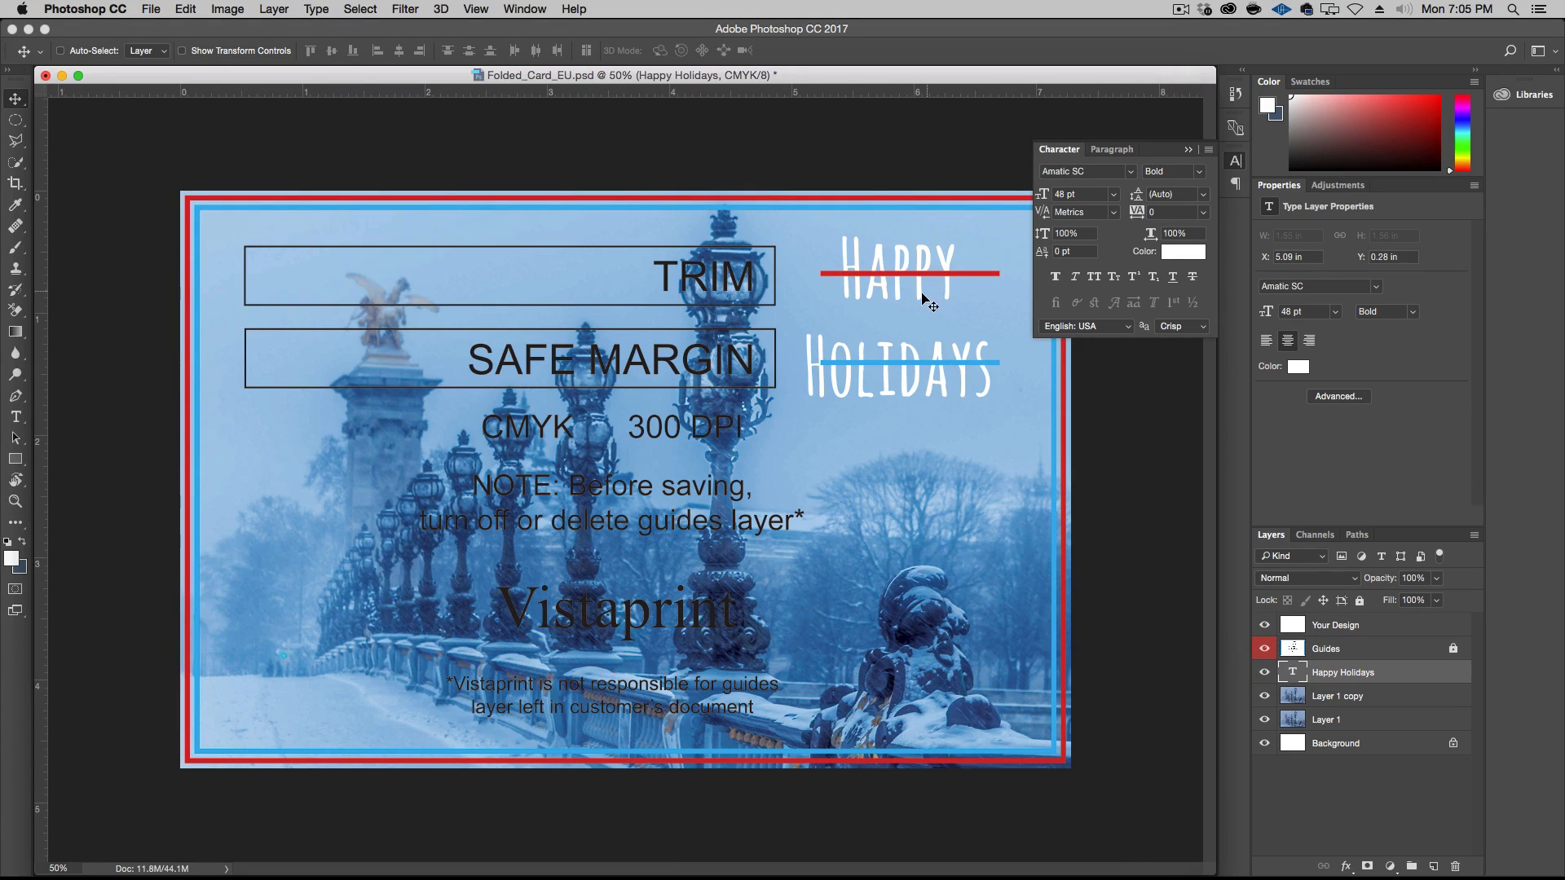
pyautogui.press('space')
pyautogui.moveTo(897, 324)
pyautogui.mouseDown()
pyautogui.moveTo(912, 305)
pyautogui.moveTo(891, 324)
pyautogui.moveTo(891, 295)
pyautogui.moveTo(894, 318)
pyautogui.mouseUp()
# Set the greeting's font size to 60 pt and its style to Regular
pyautogui.click(1114, 195)
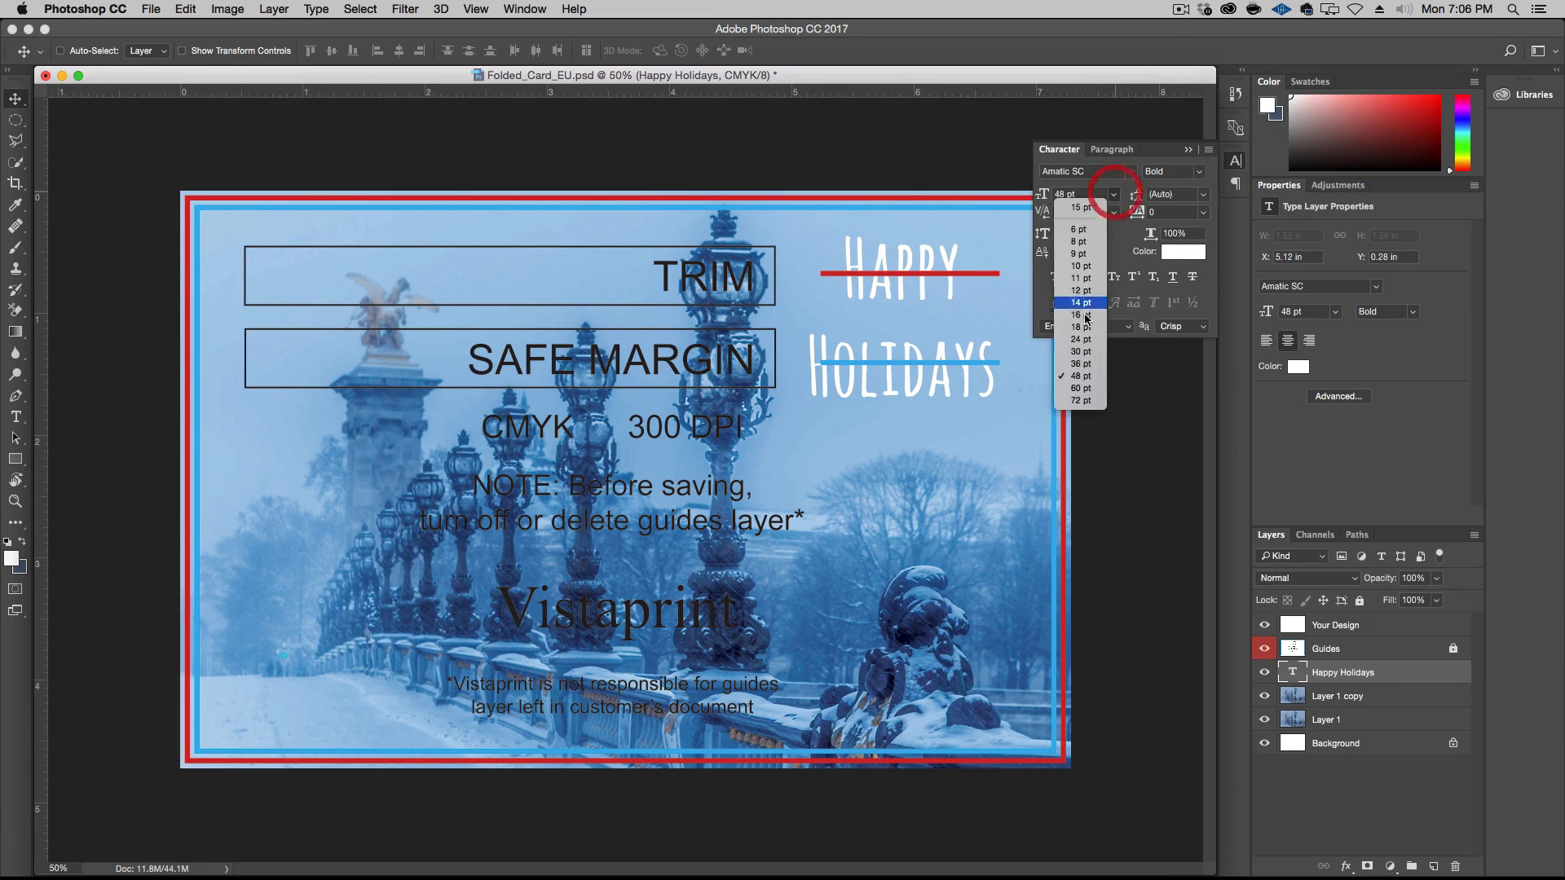
pyautogui.click(1084, 388)
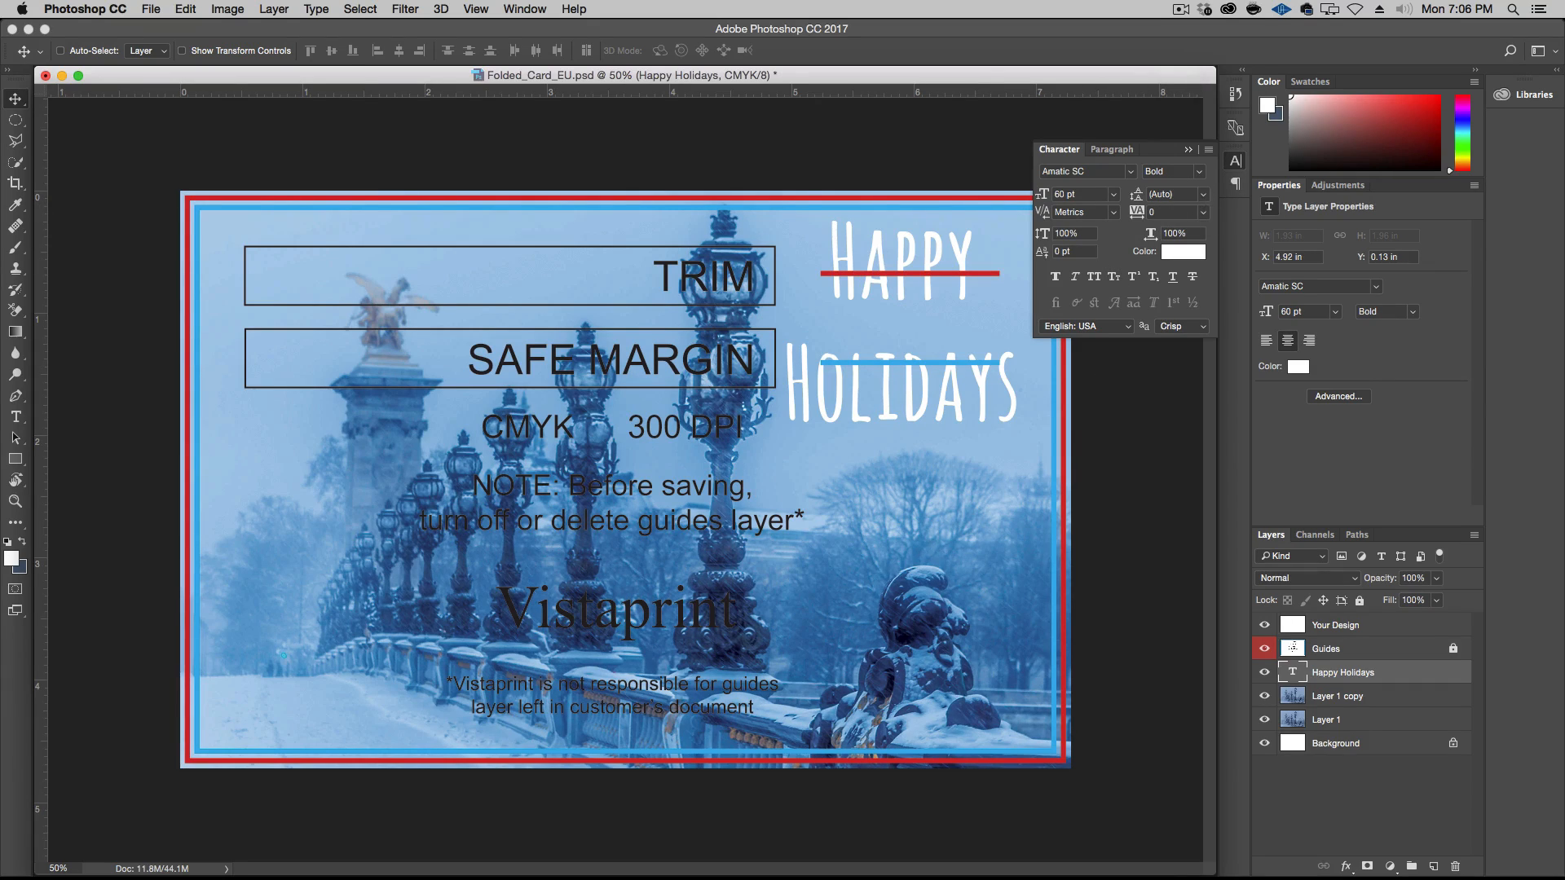
pyautogui.press('super+Tab')
pyautogui.click(648, 424)
pyautogui.click(1198, 172)
pyautogui.click(1190, 169)
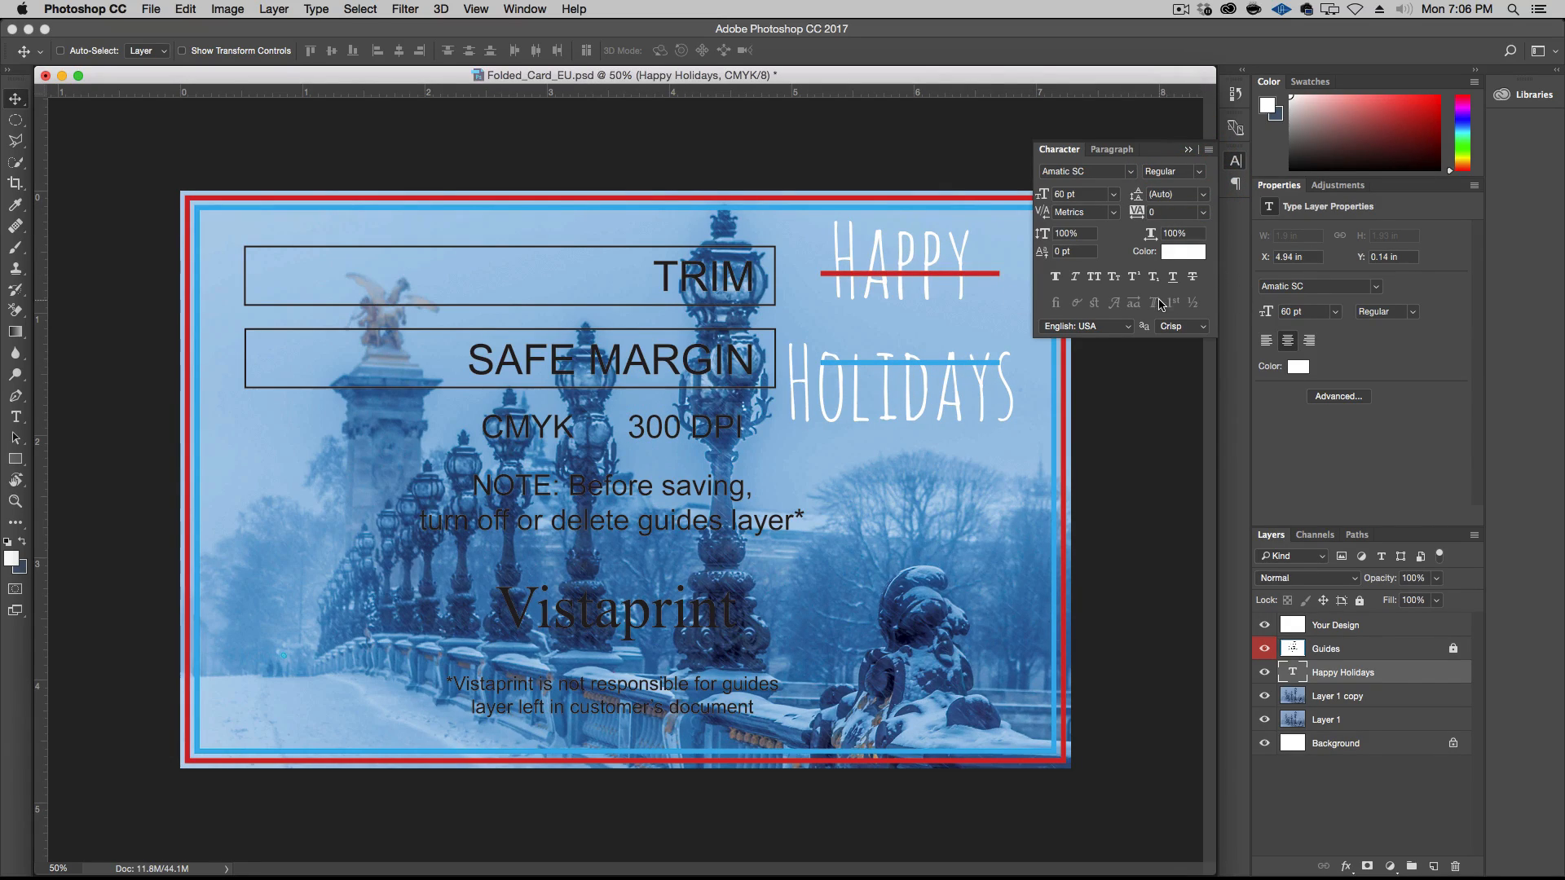
# Tighten the greeting's spacing with a tracking of -25 and a leading of 48 pt
pyautogui.click(1203, 212)
pyautogui.click(1198, 262)
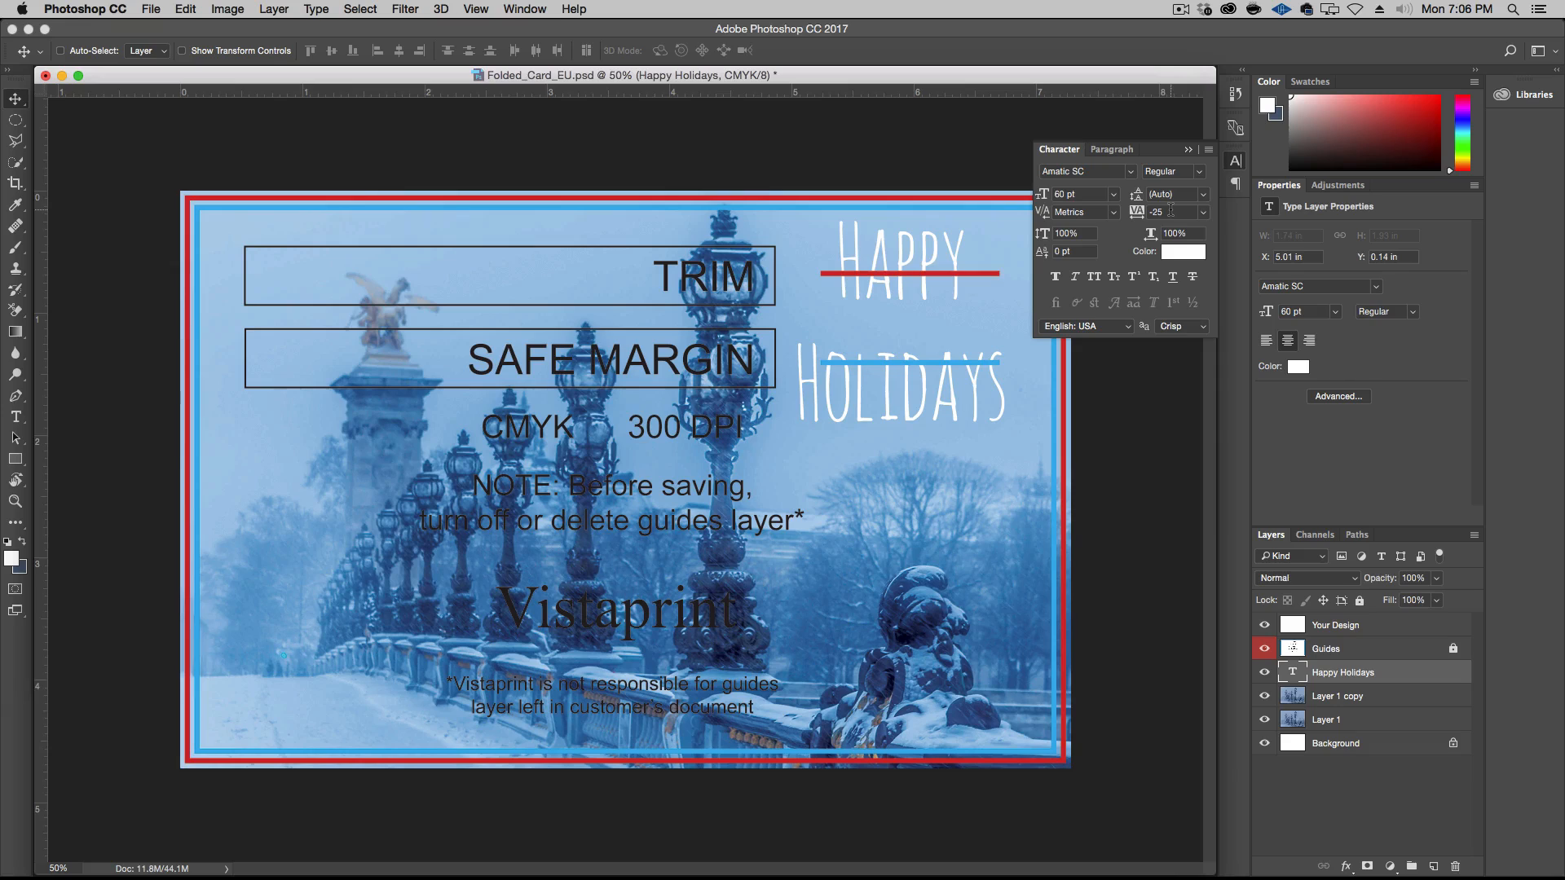
pyautogui.click(1204, 198)
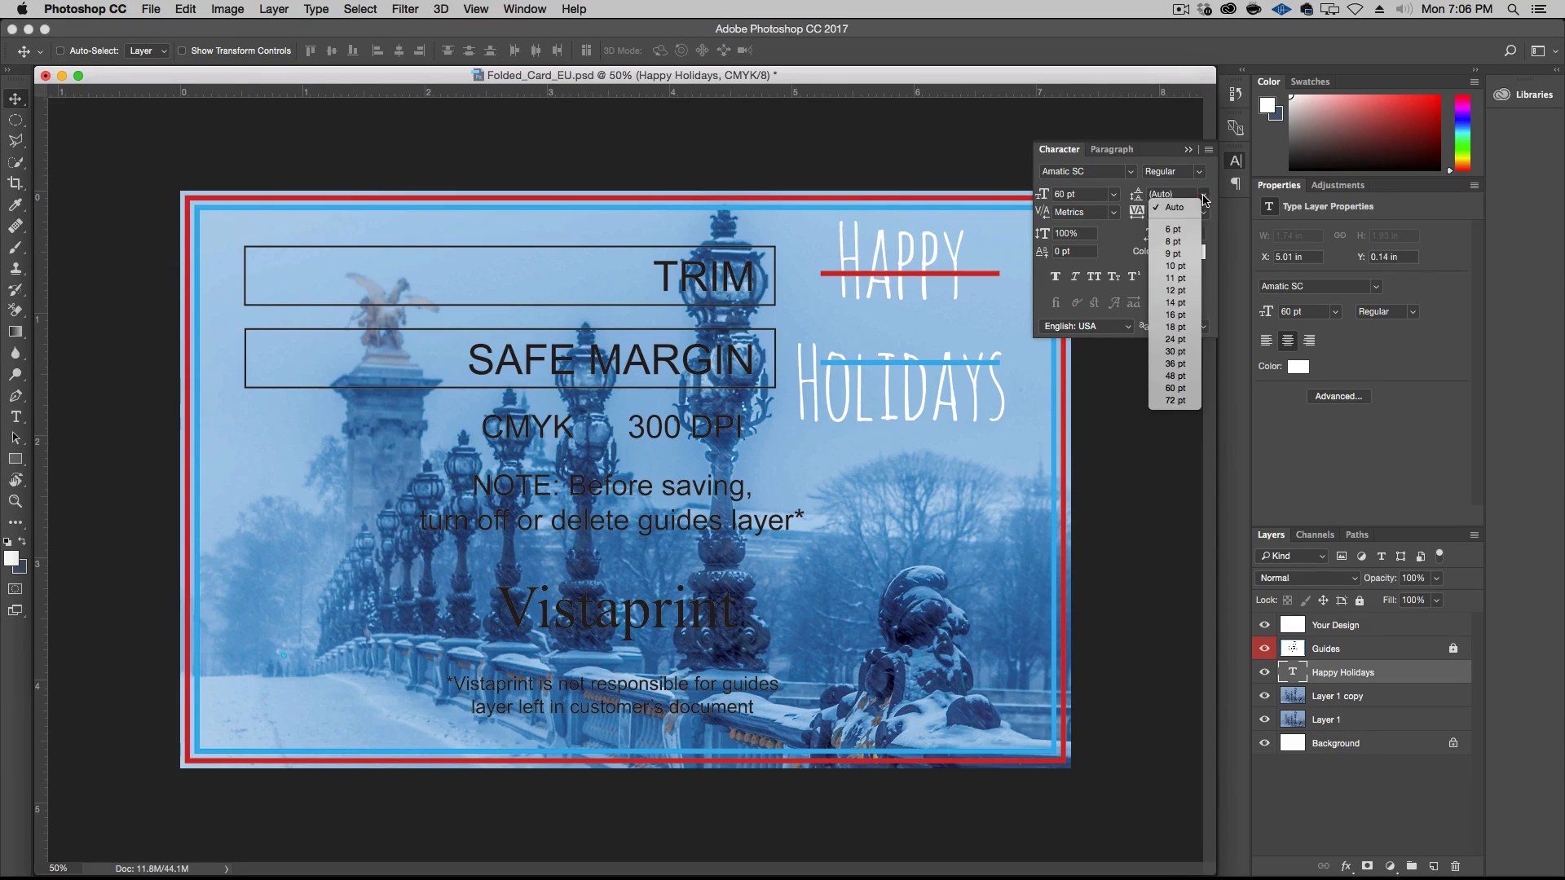
pyautogui.click(1181, 374)
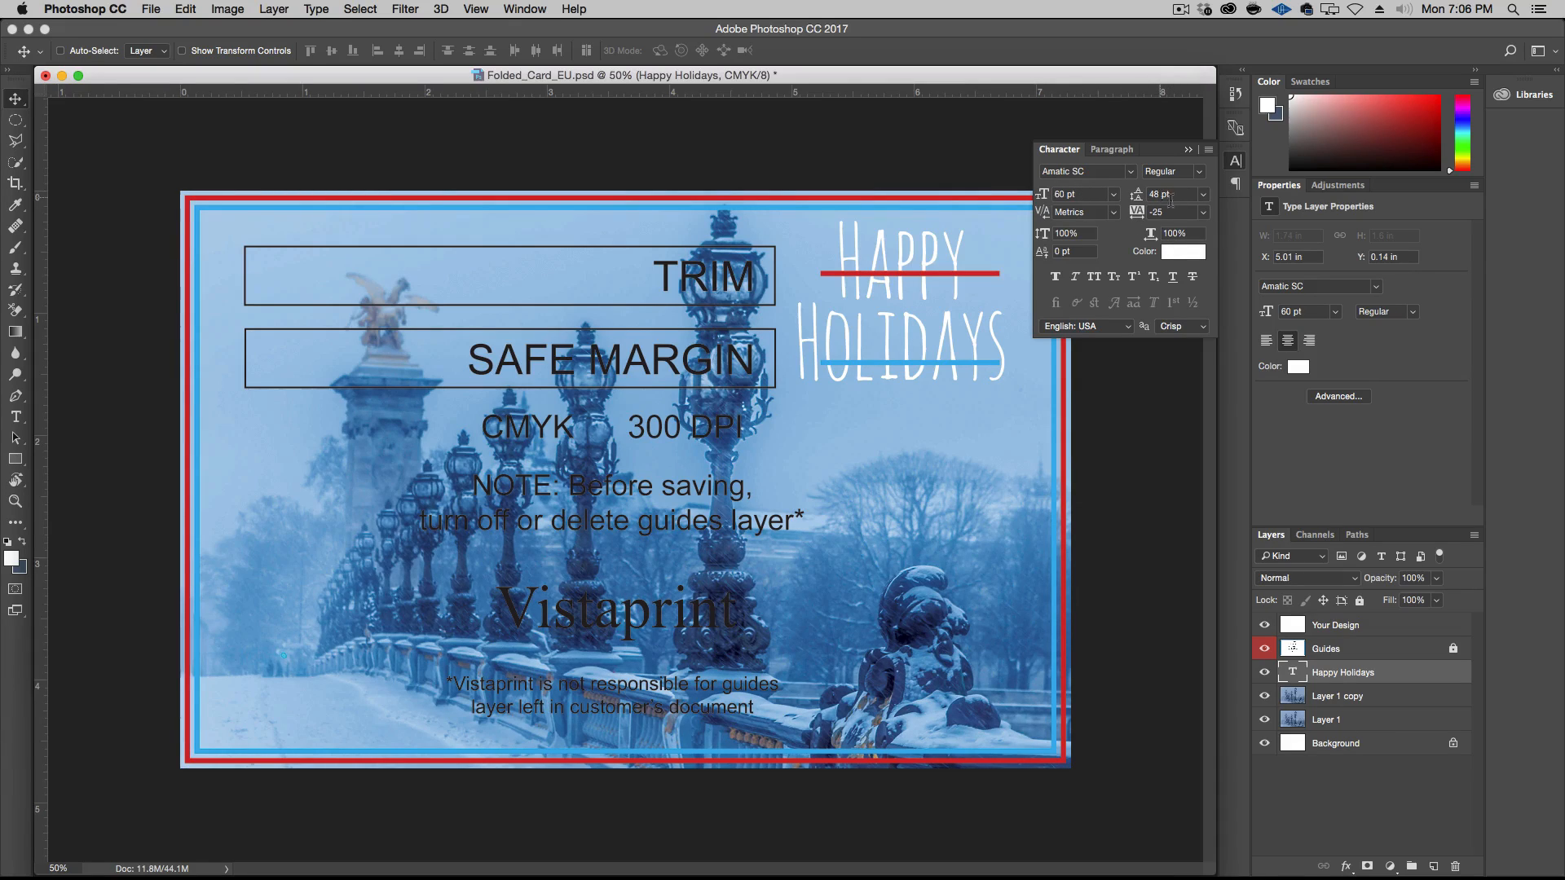
# Float the Character panel away from the greeting and reposition the text at about X 5.13 in, Y 0.29 in, checking it against the Guides layer
pyautogui.moveTo(934, 321); pyautogui.dragTo(952, 336)
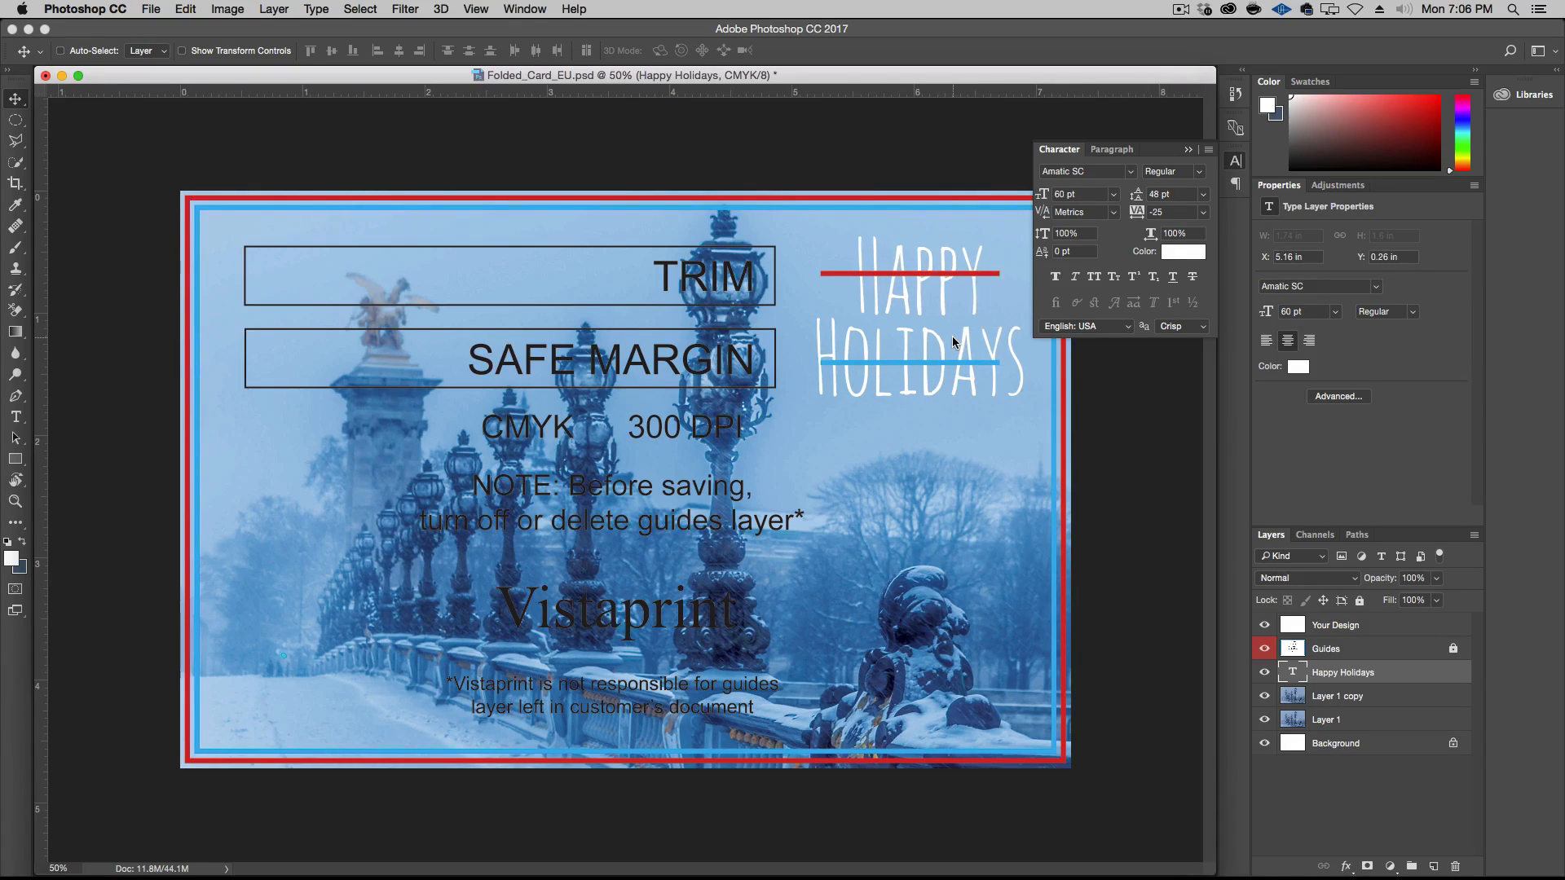
pyautogui.click(1264, 650)
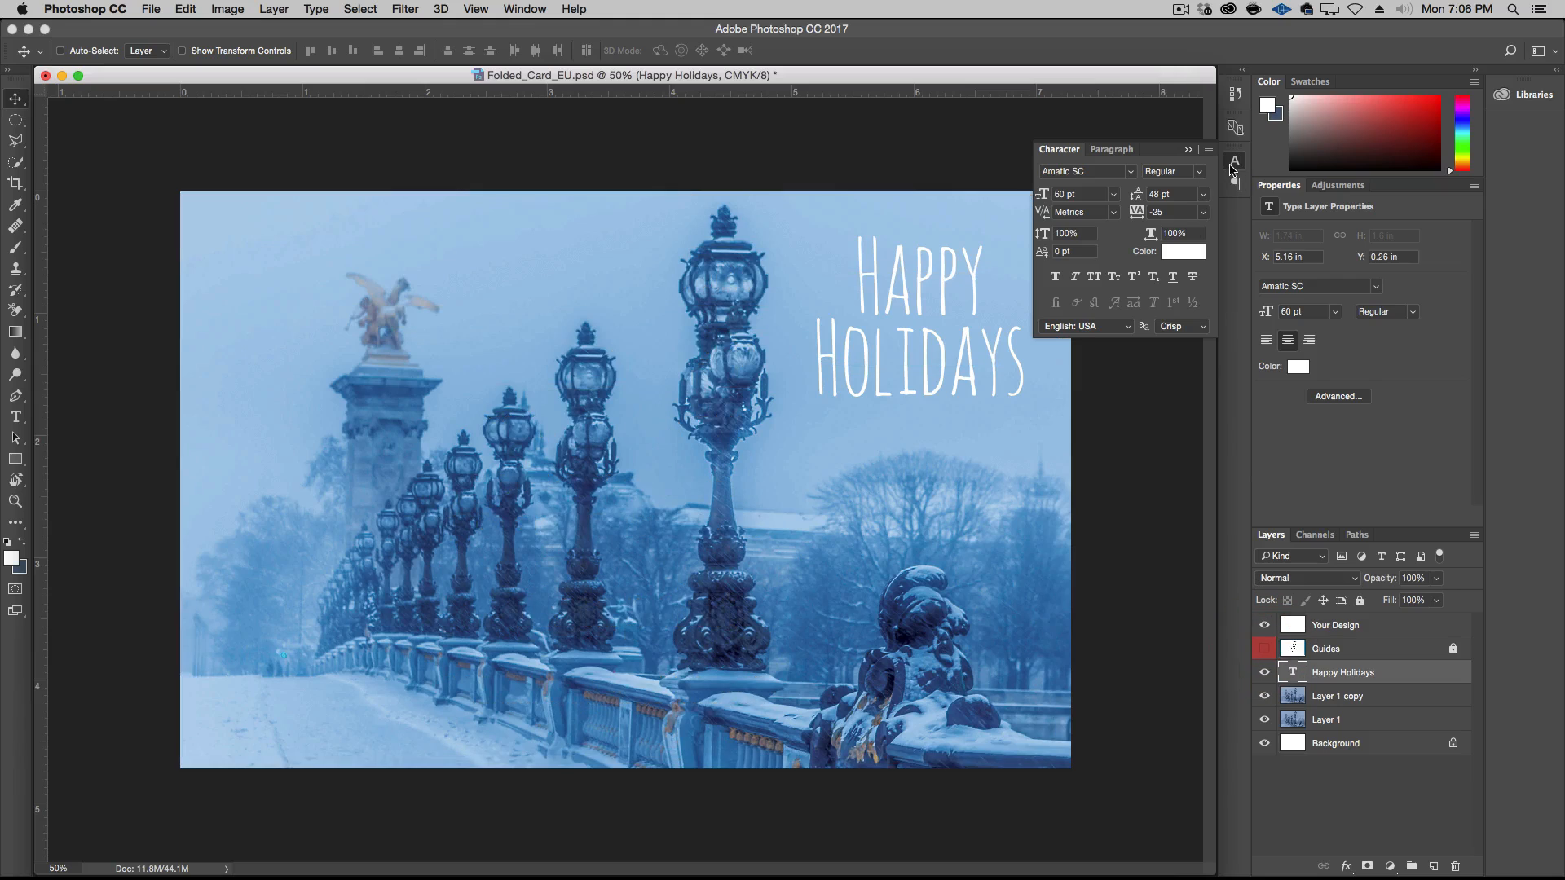
pyautogui.moveTo(1154, 158); pyautogui.dragTo(1143, 591)
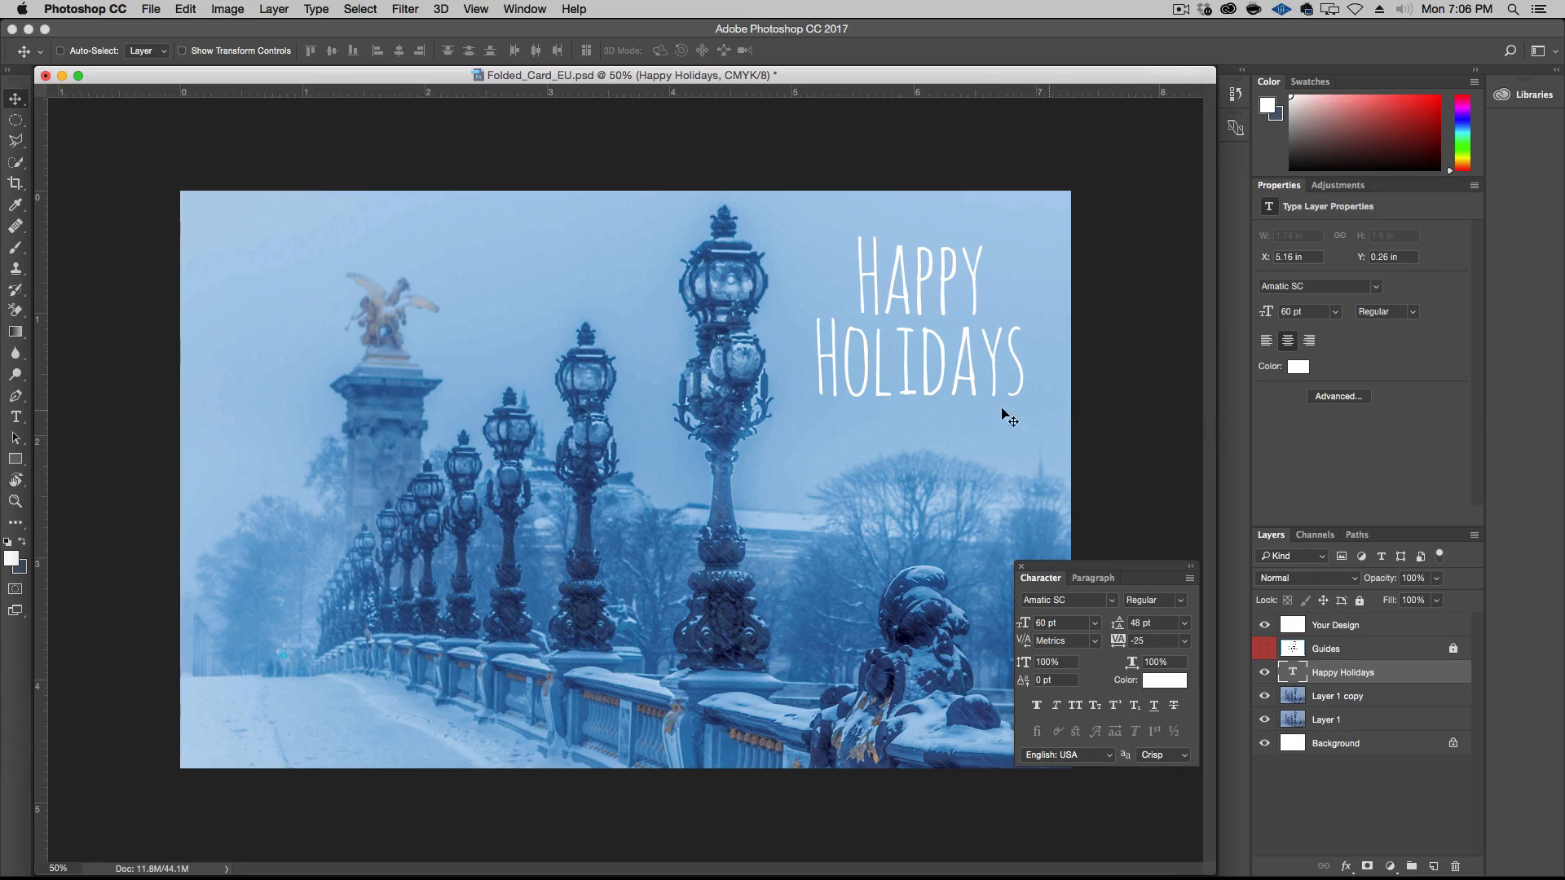
pyautogui.moveTo(915, 371); pyautogui.dragTo(907, 374)
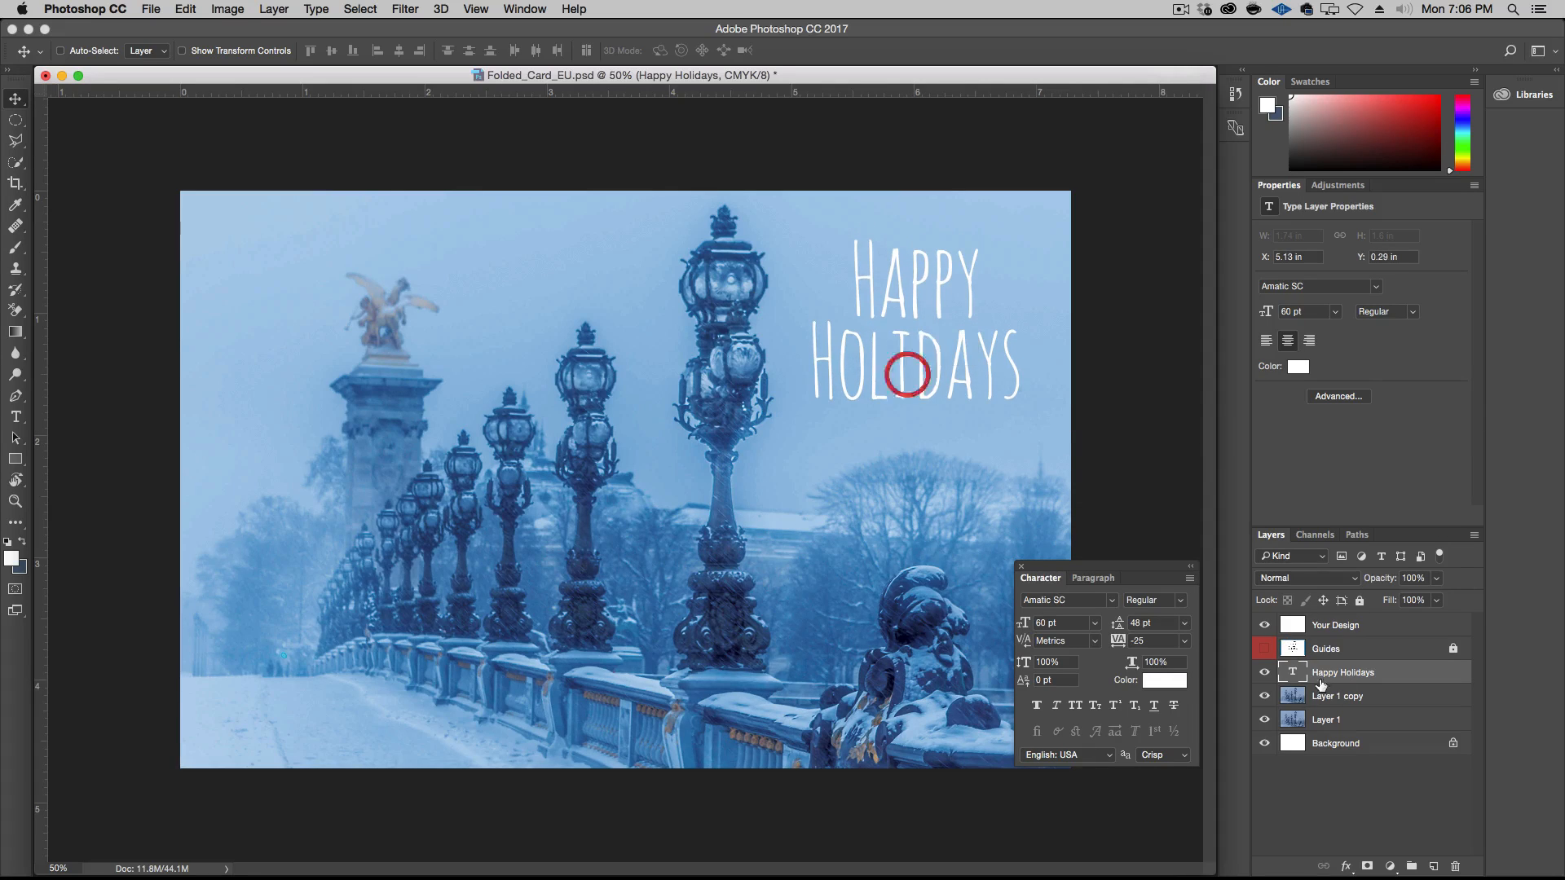
pyautogui.click(1265, 649)
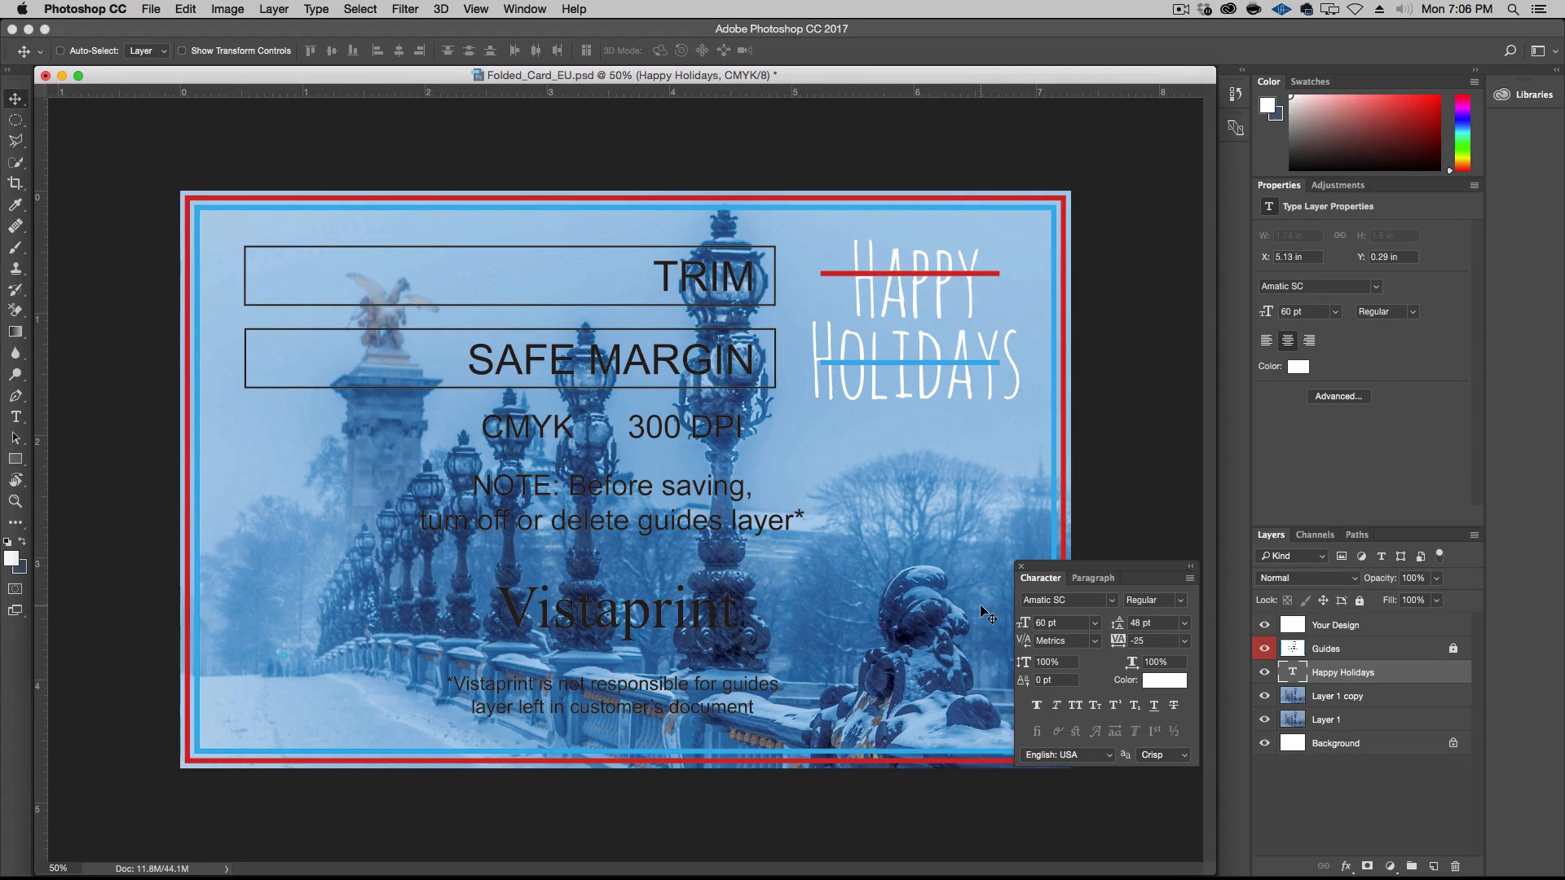
# Select the card area inside the red trim line with a rectangular marquee, moving the Character panel clear of the card's corner
pyautogui.click(15, 120)
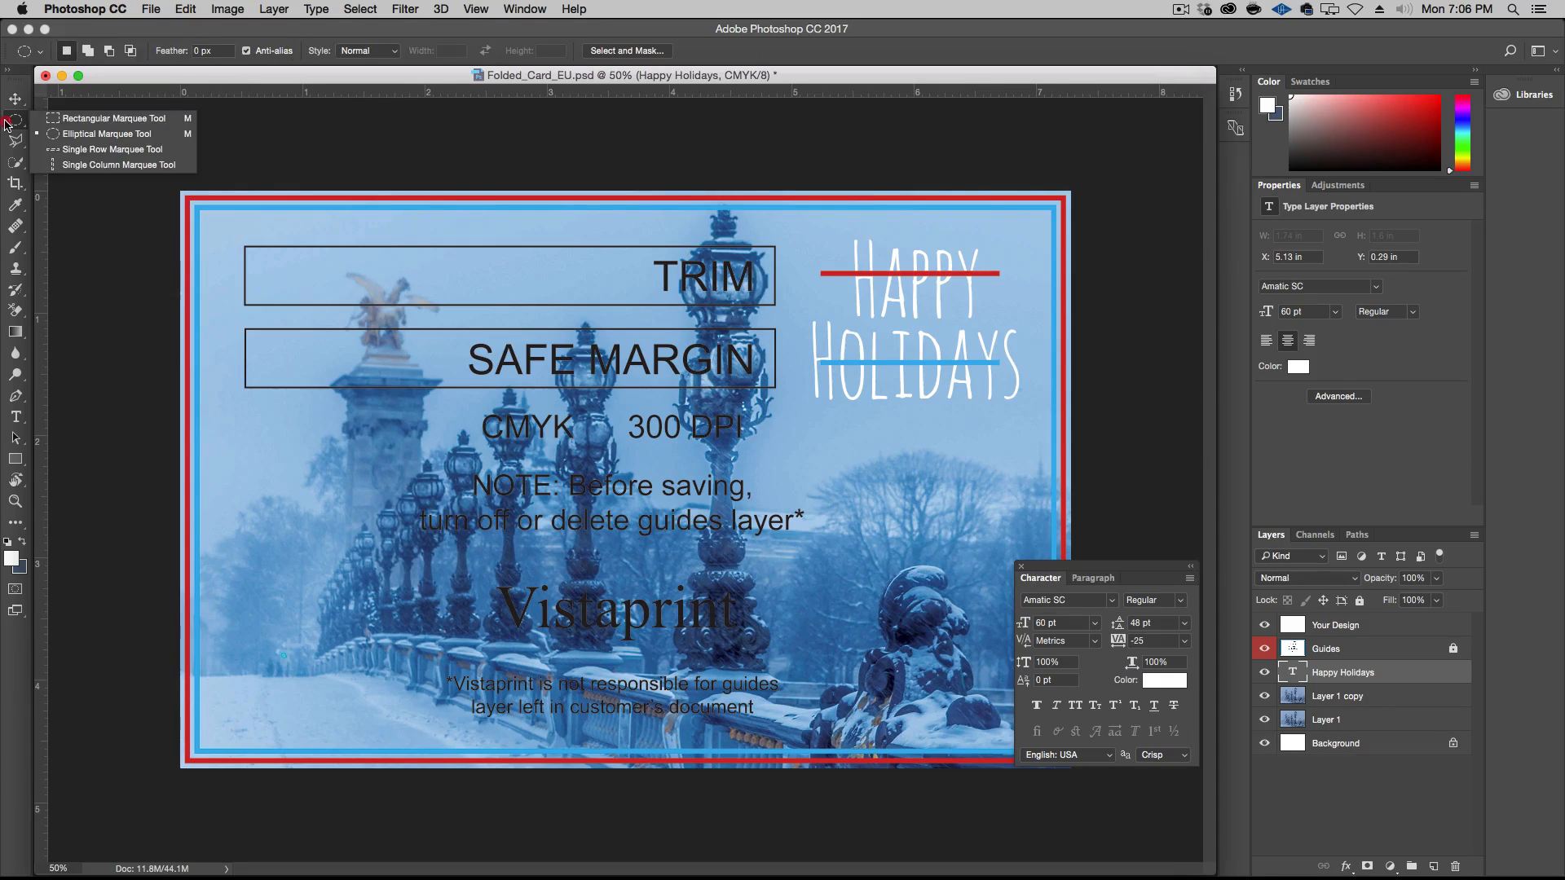
pyautogui.click(54, 122)
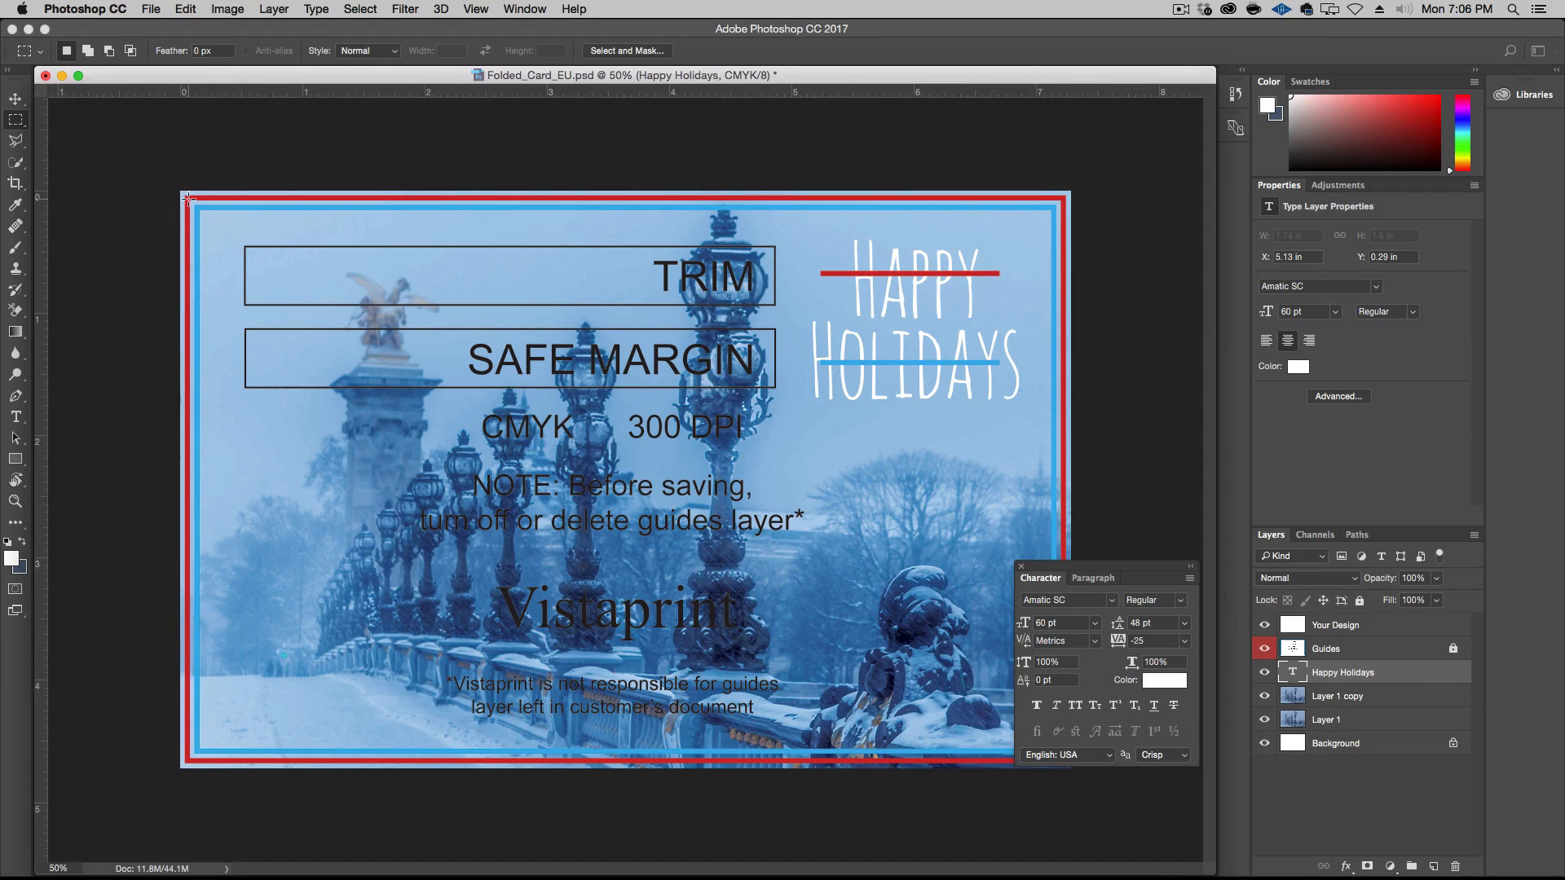
pyautogui.moveTo(190, 200); pyautogui.dragTo(1051, 753)
pyautogui.press('super+d')
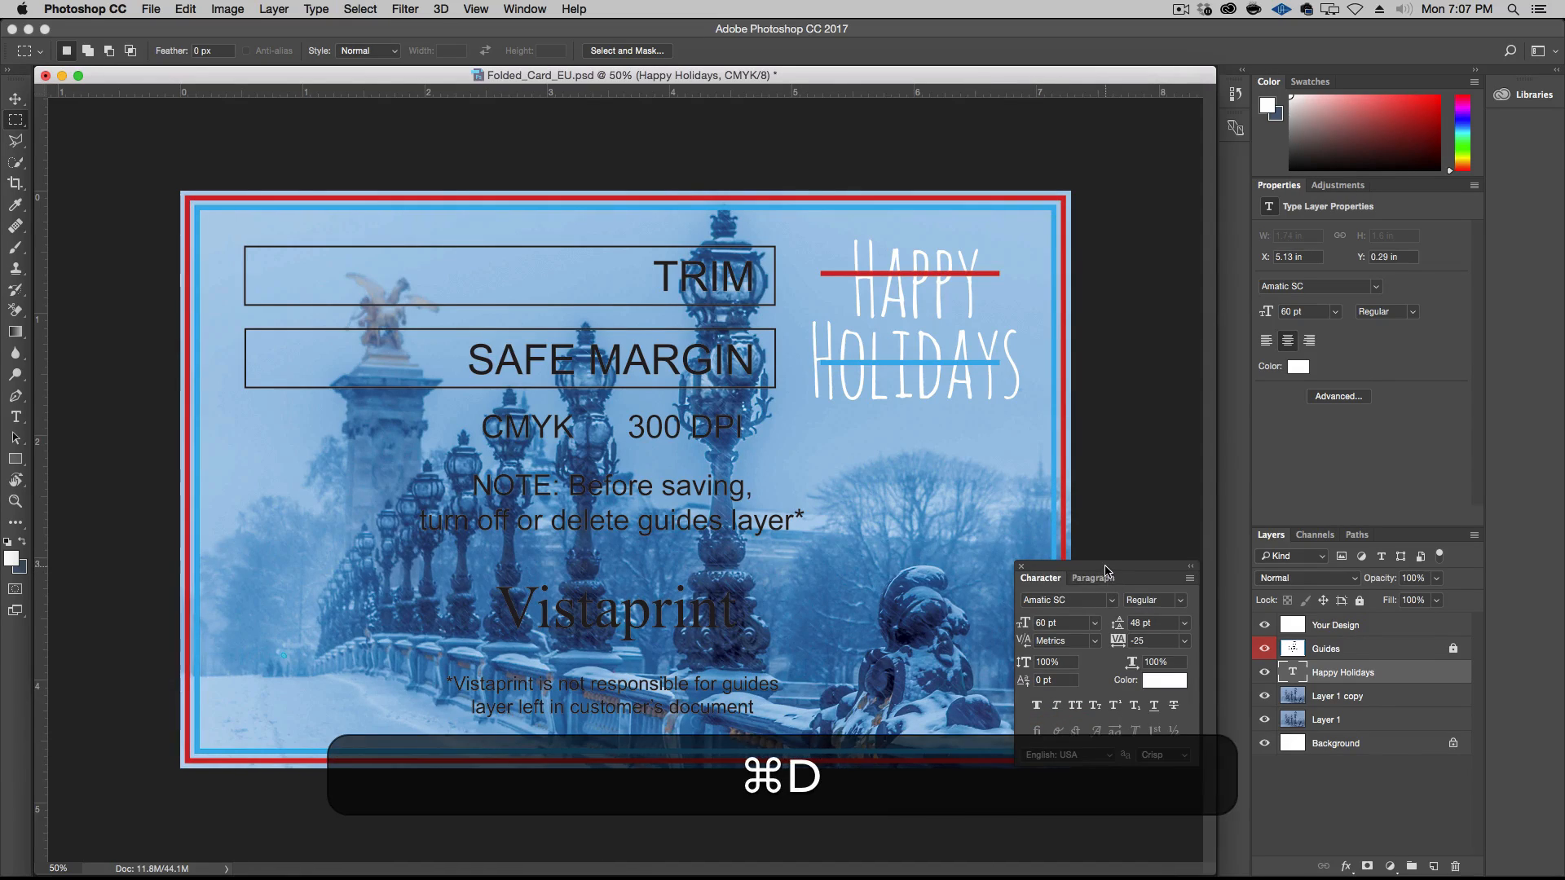
pyautogui.moveTo(1105, 568); pyautogui.dragTo(1282, 689)
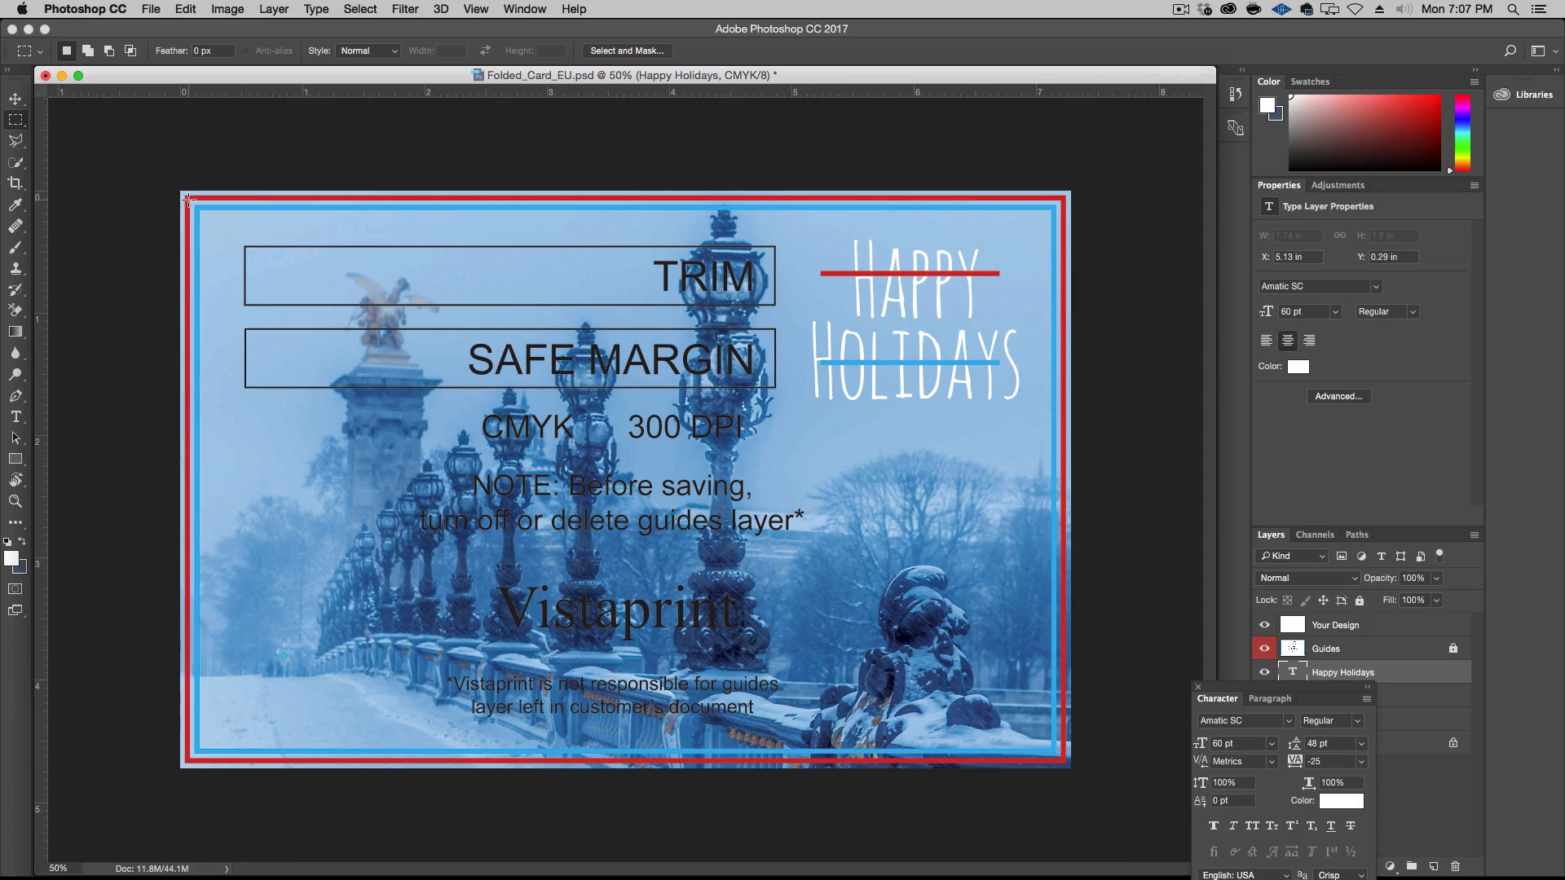
pyautogui.moveTo(198, 208); pyautogui.dragTo(978, 764)
pyautogui.moveTo(1070, 753); pyautogui.dragTo(1064, 758)
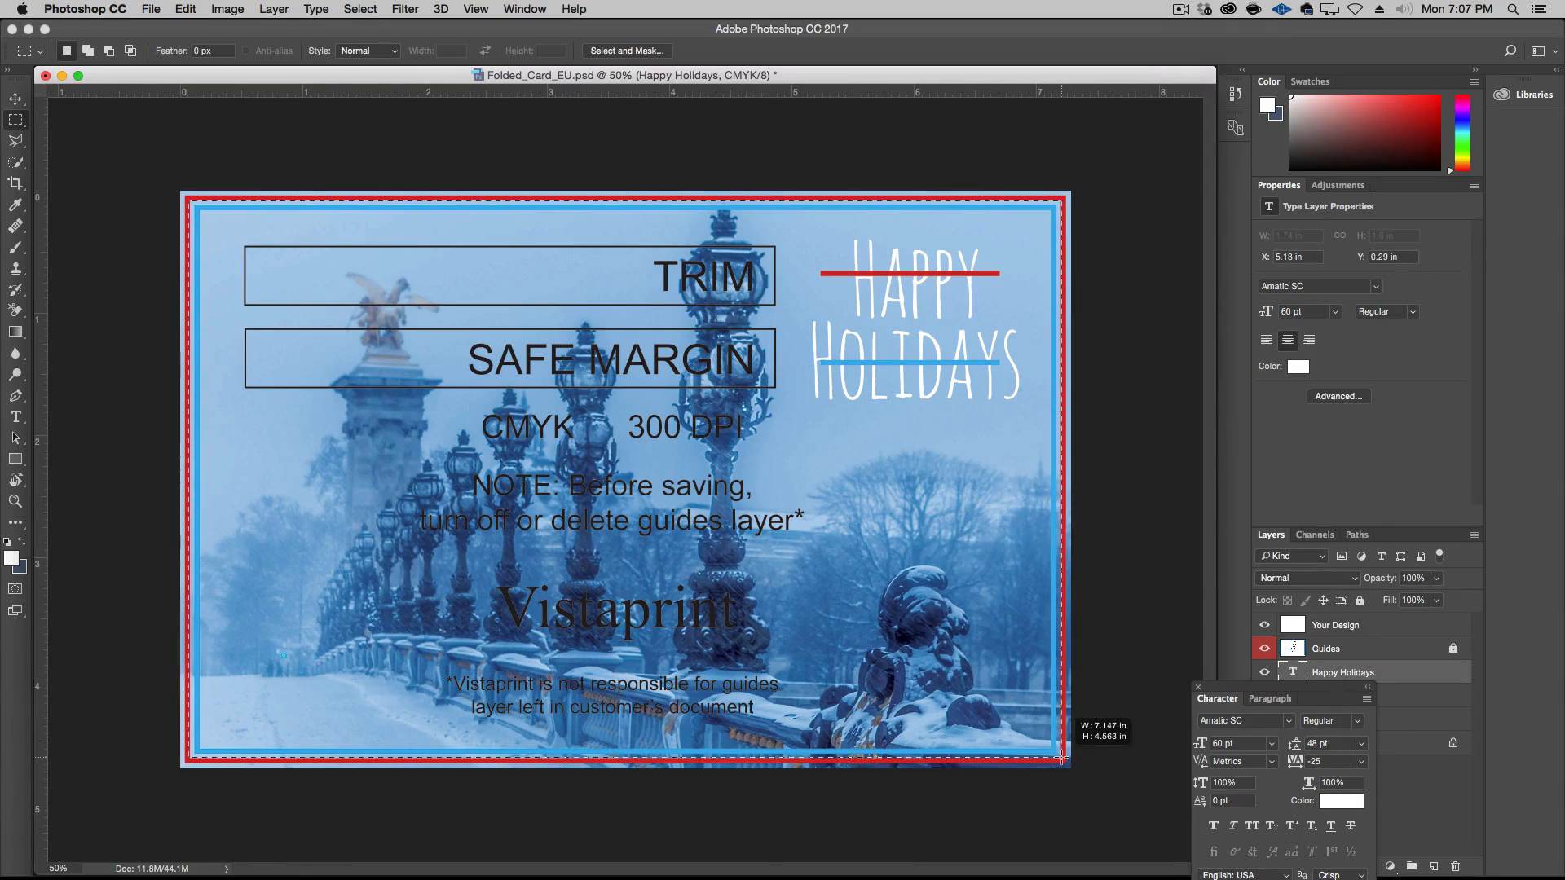
pyautogui.moveTo(1061, 757); pyautogui.dragTo(1063, 759)
# Add a new layer above Your Design and invert the selection so it covers only the bleed area outside the trim line
pyautogui.click(1397, 624)
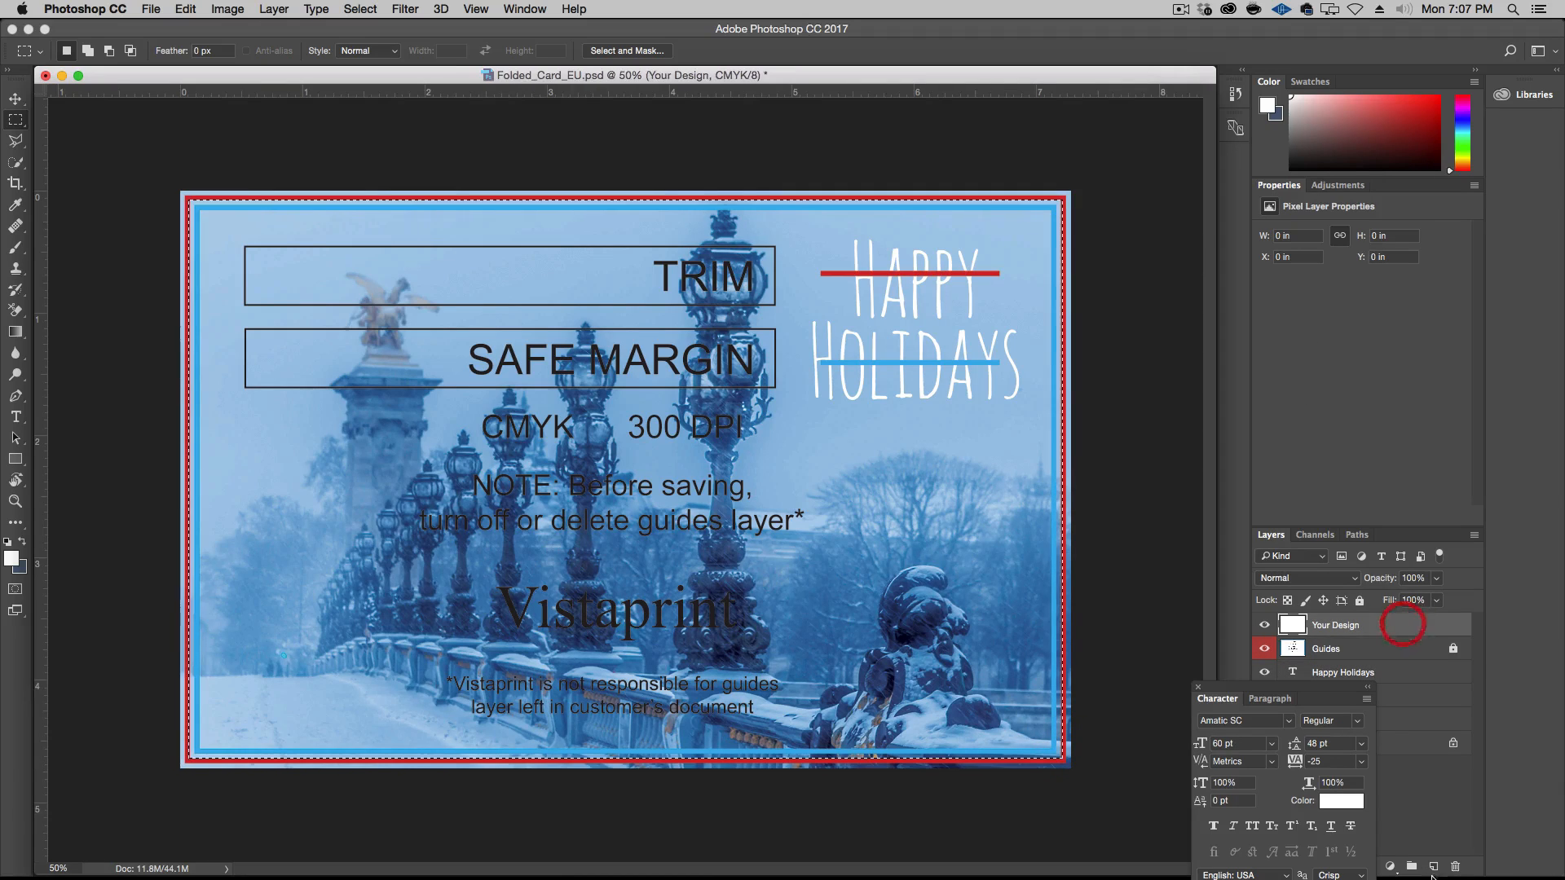
pyautogui.click(1434, 866)
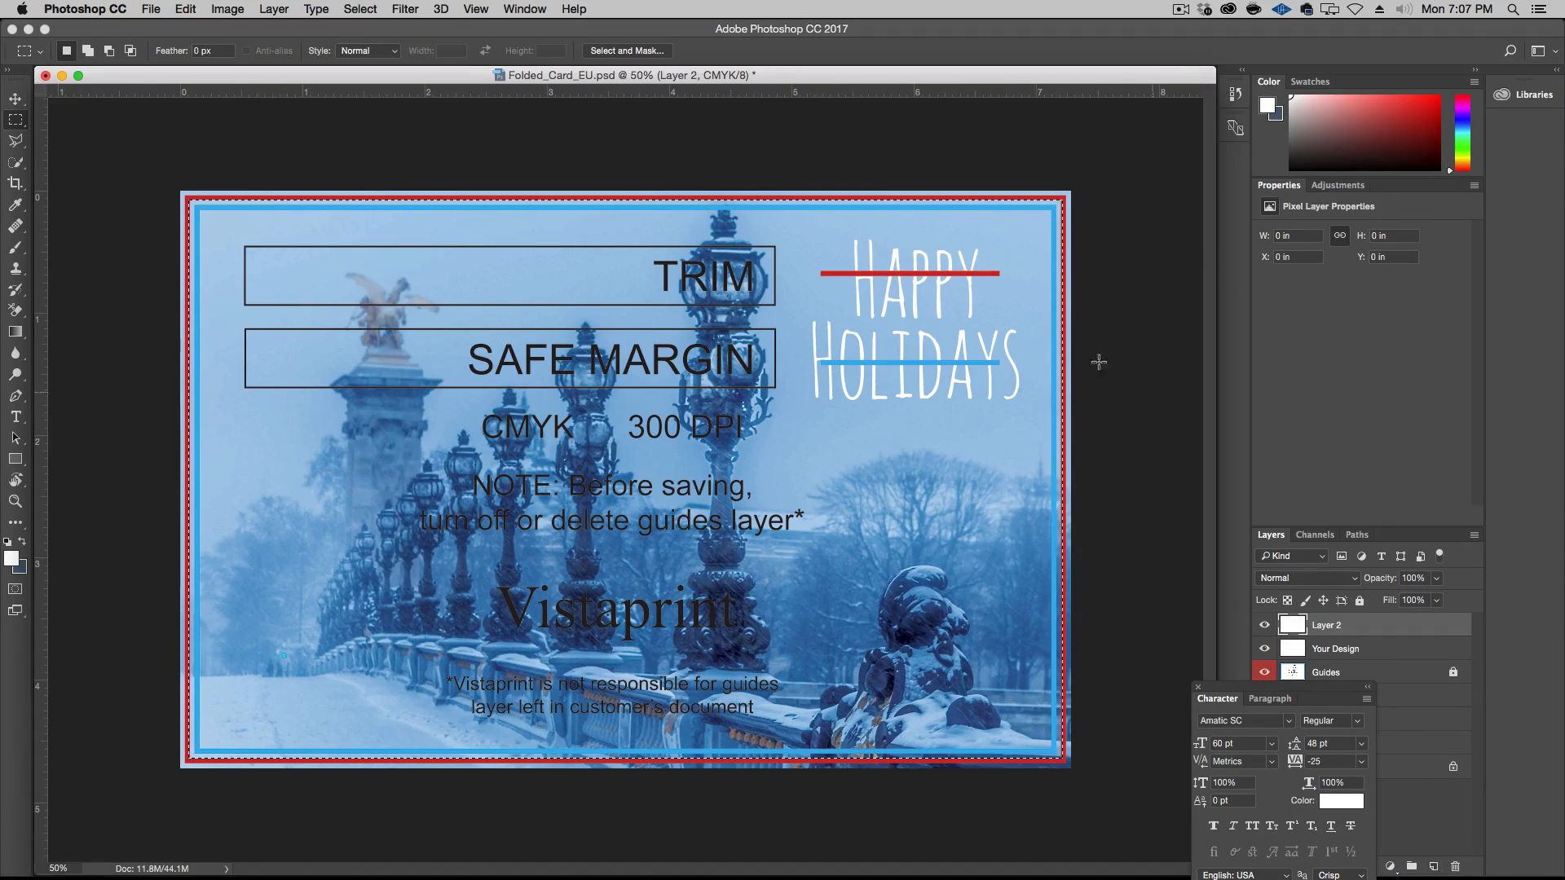
pyautogui.click(274, 9)
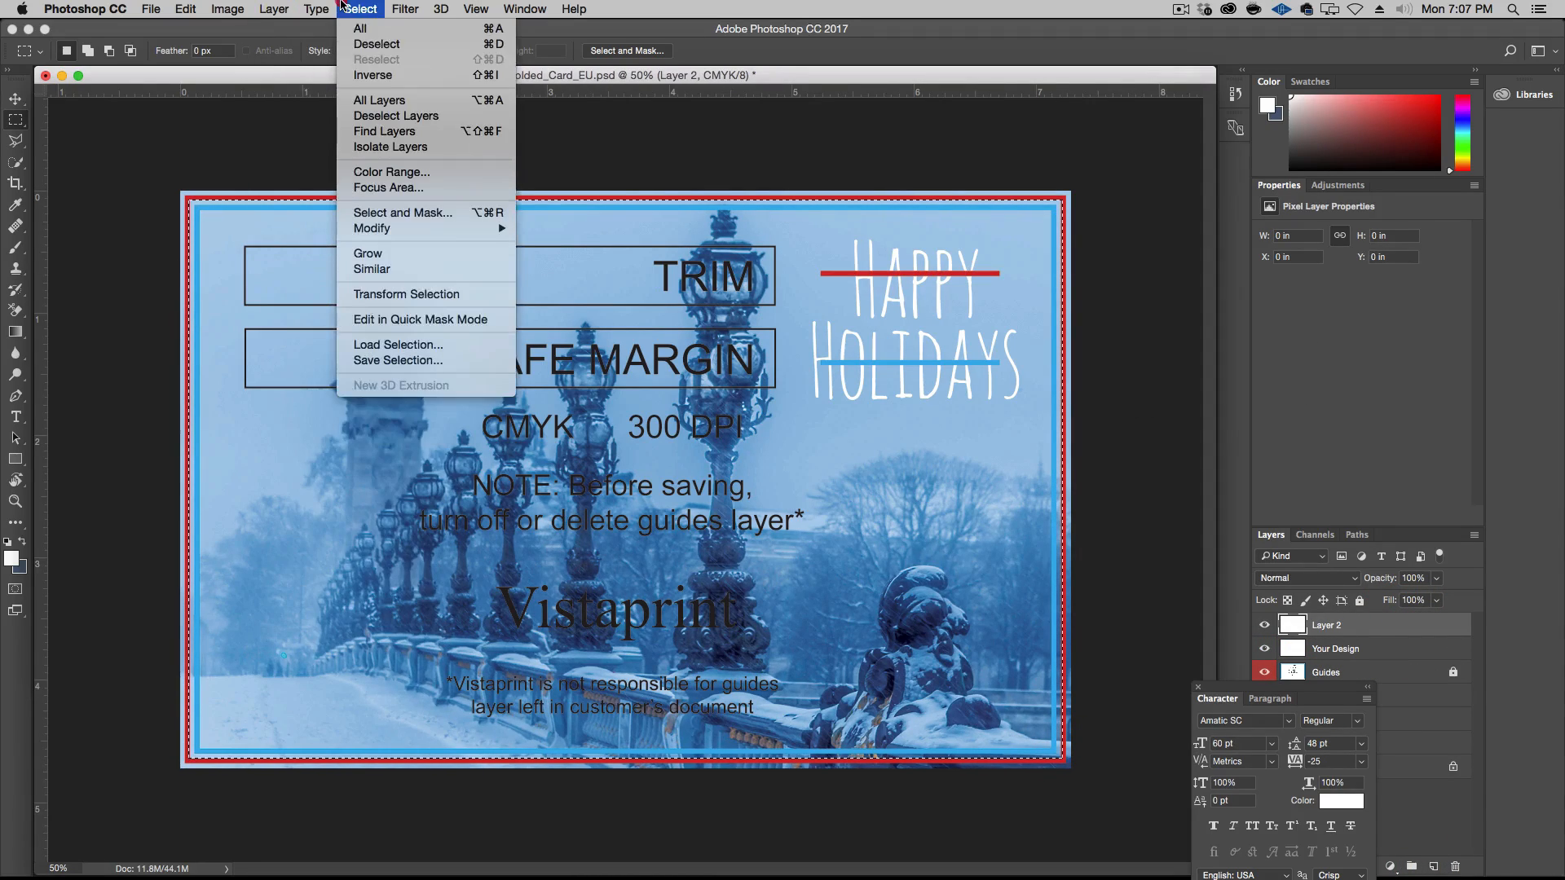
pyautogui.click(357, 72)
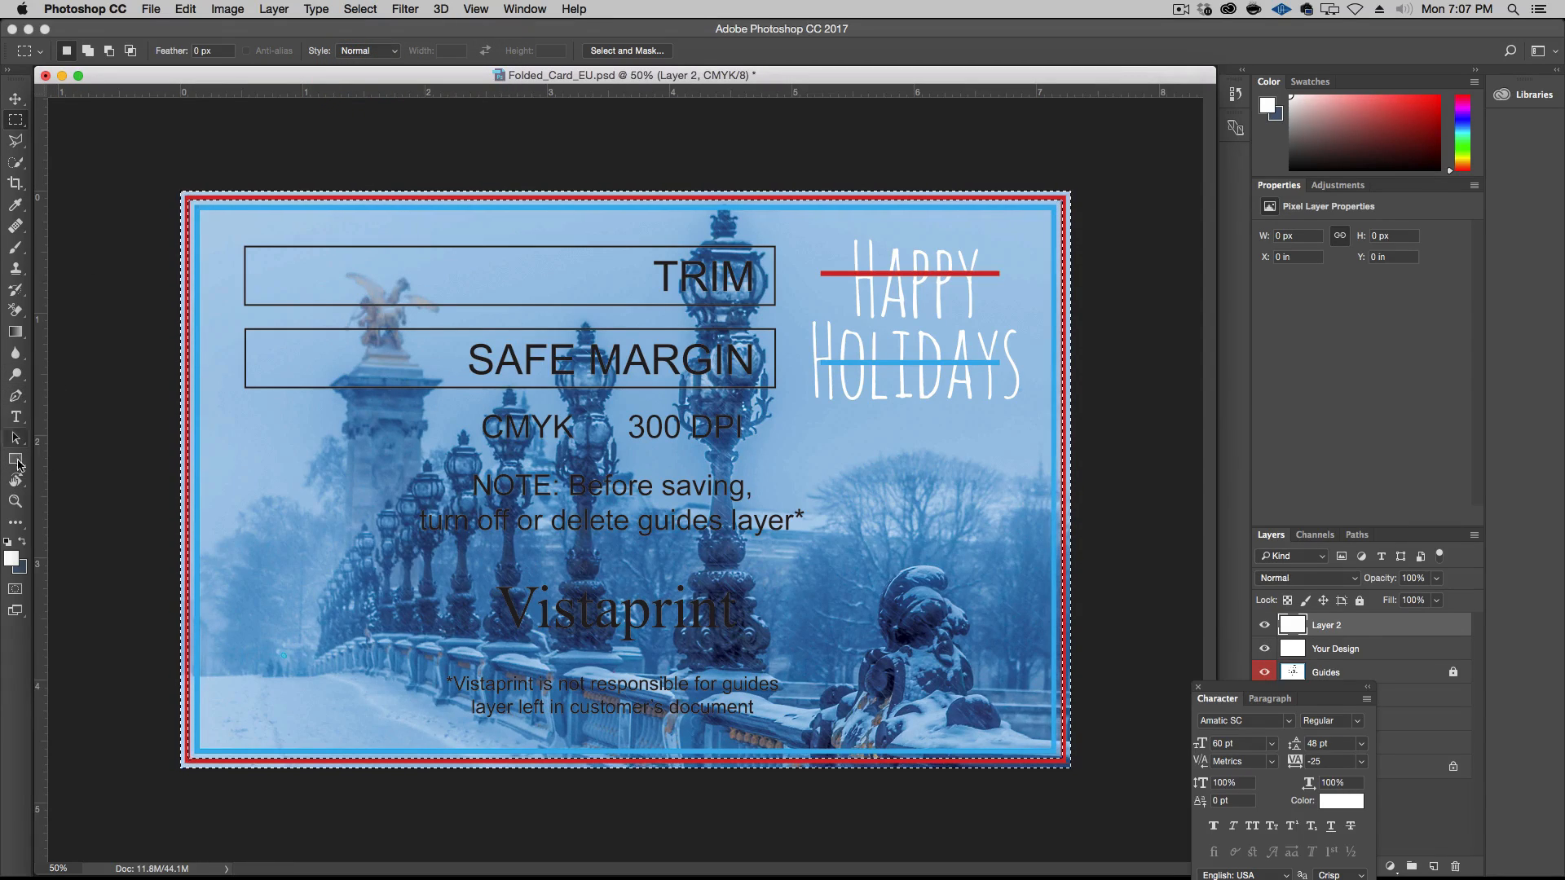
# Sample the dark grey workspace colour, fill the selected bleed border with this foreground colour on the new layer, and deselect
pyautogui.press('i')
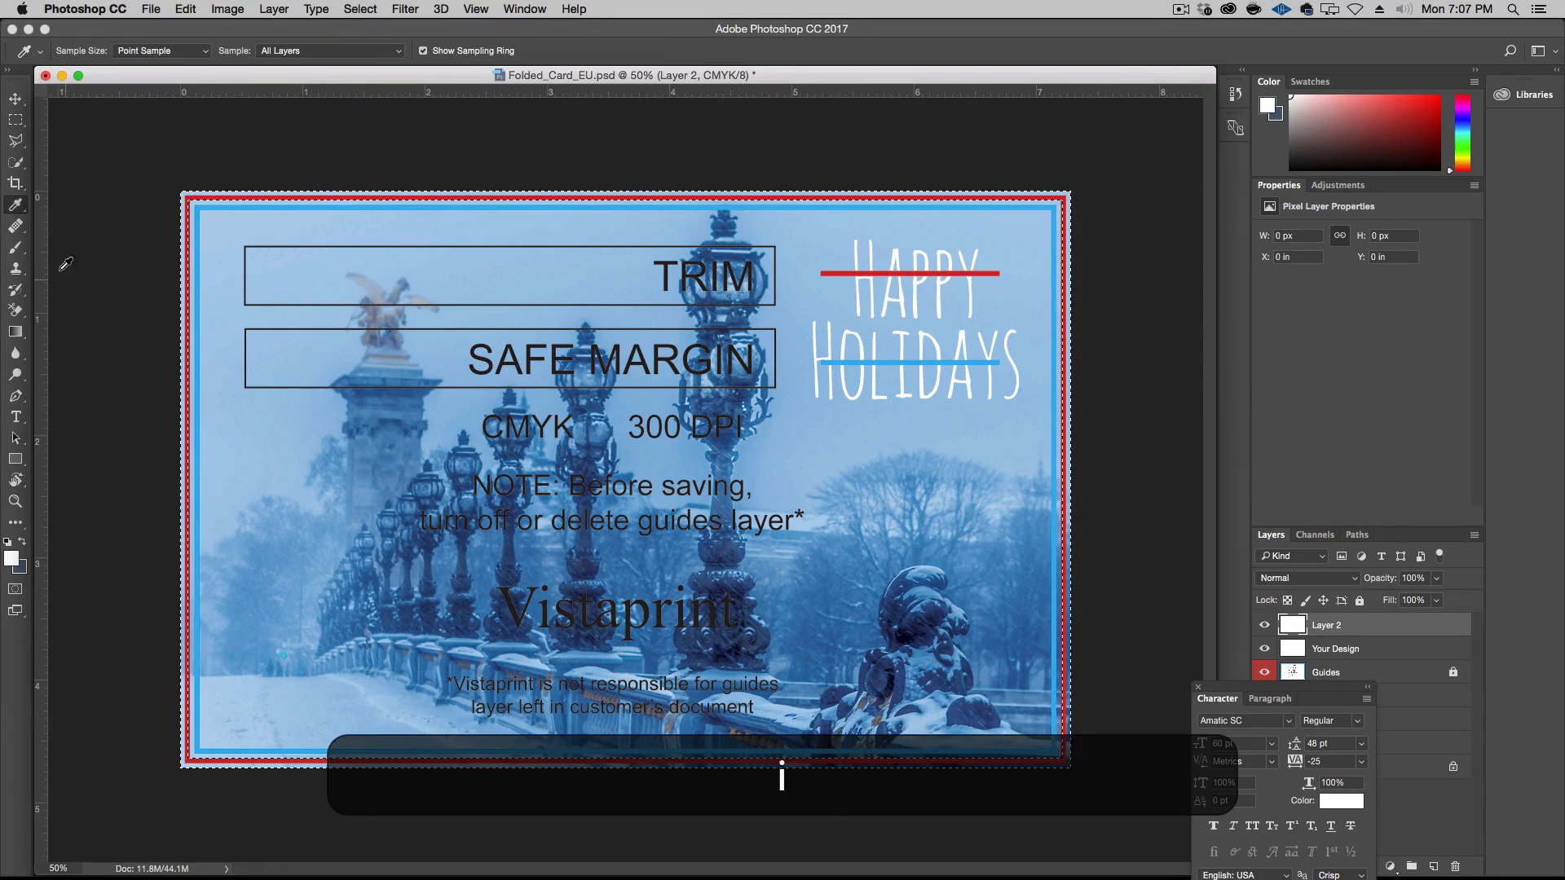
pyautogui.click(103, 205)
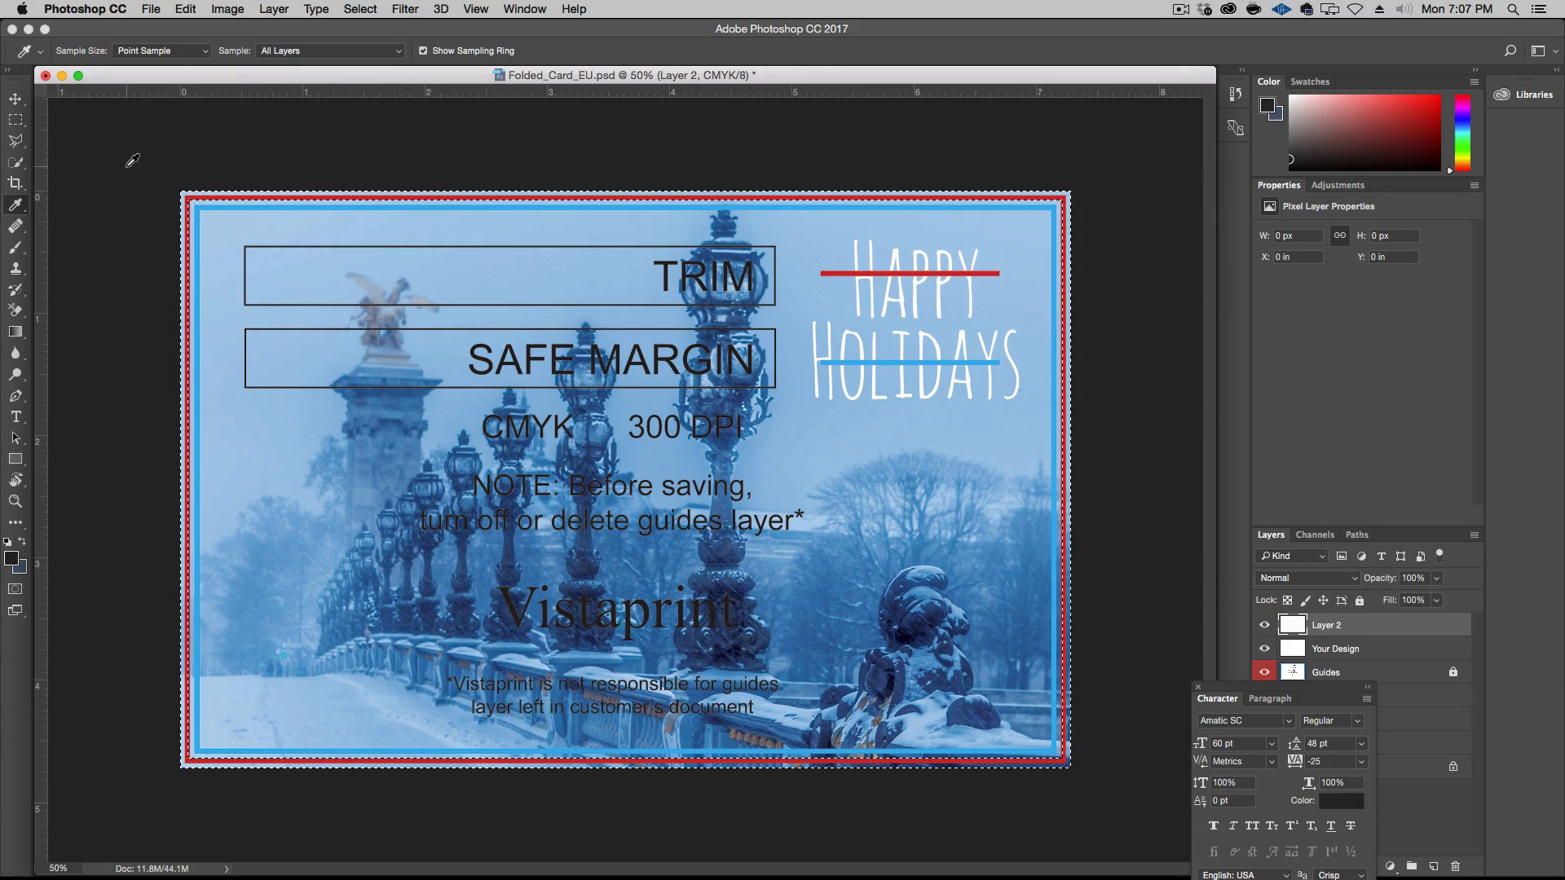
pyautogui.click(186, 9)
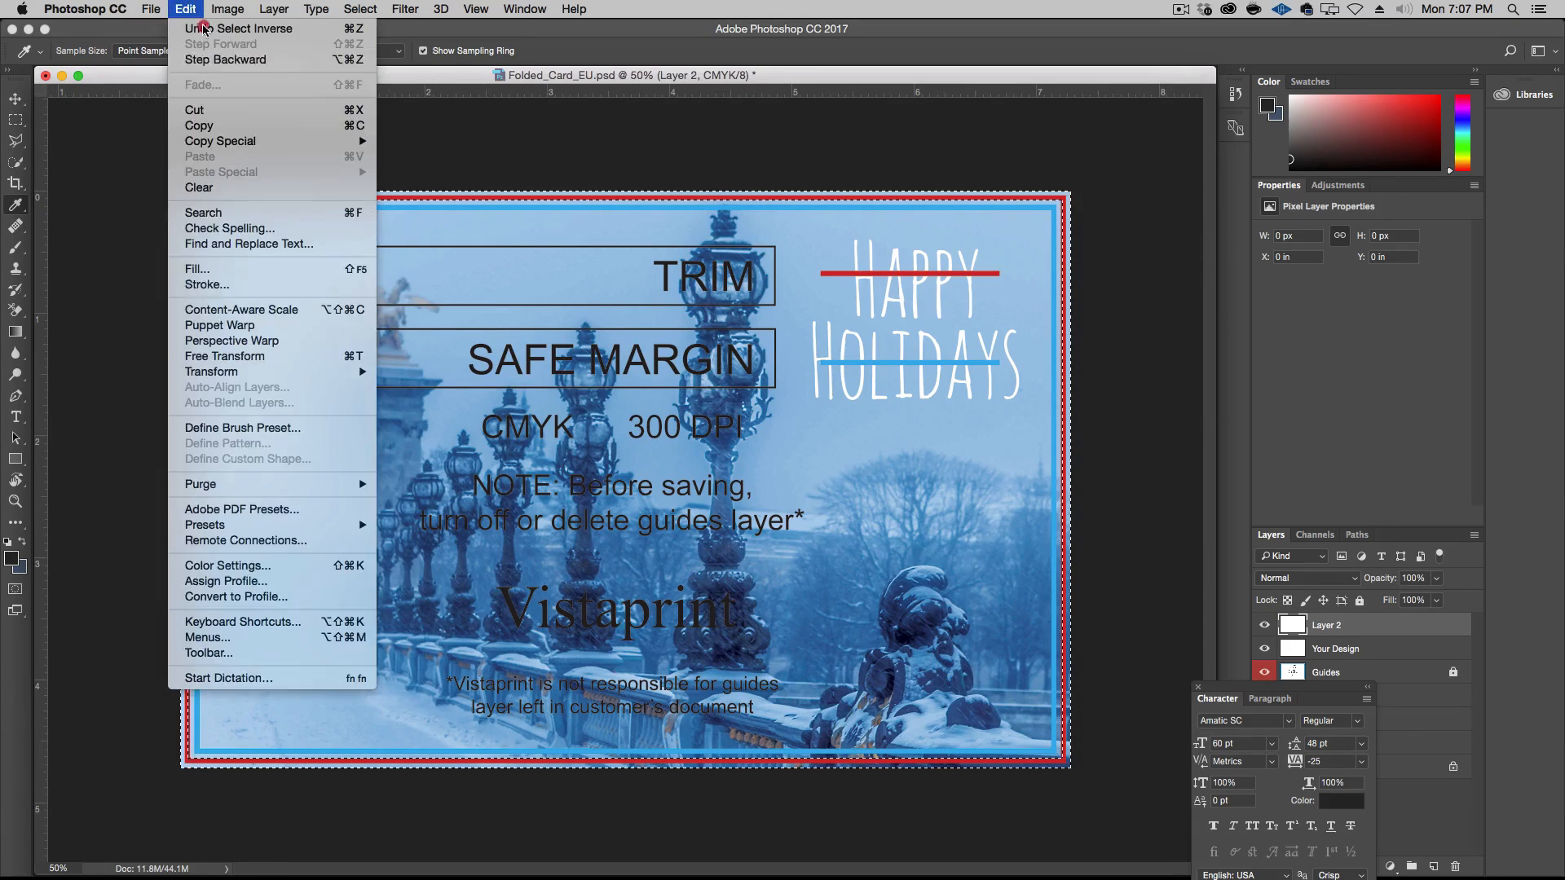
pyautogui.click(245, 272)
pyautogui.click(1051, 477)
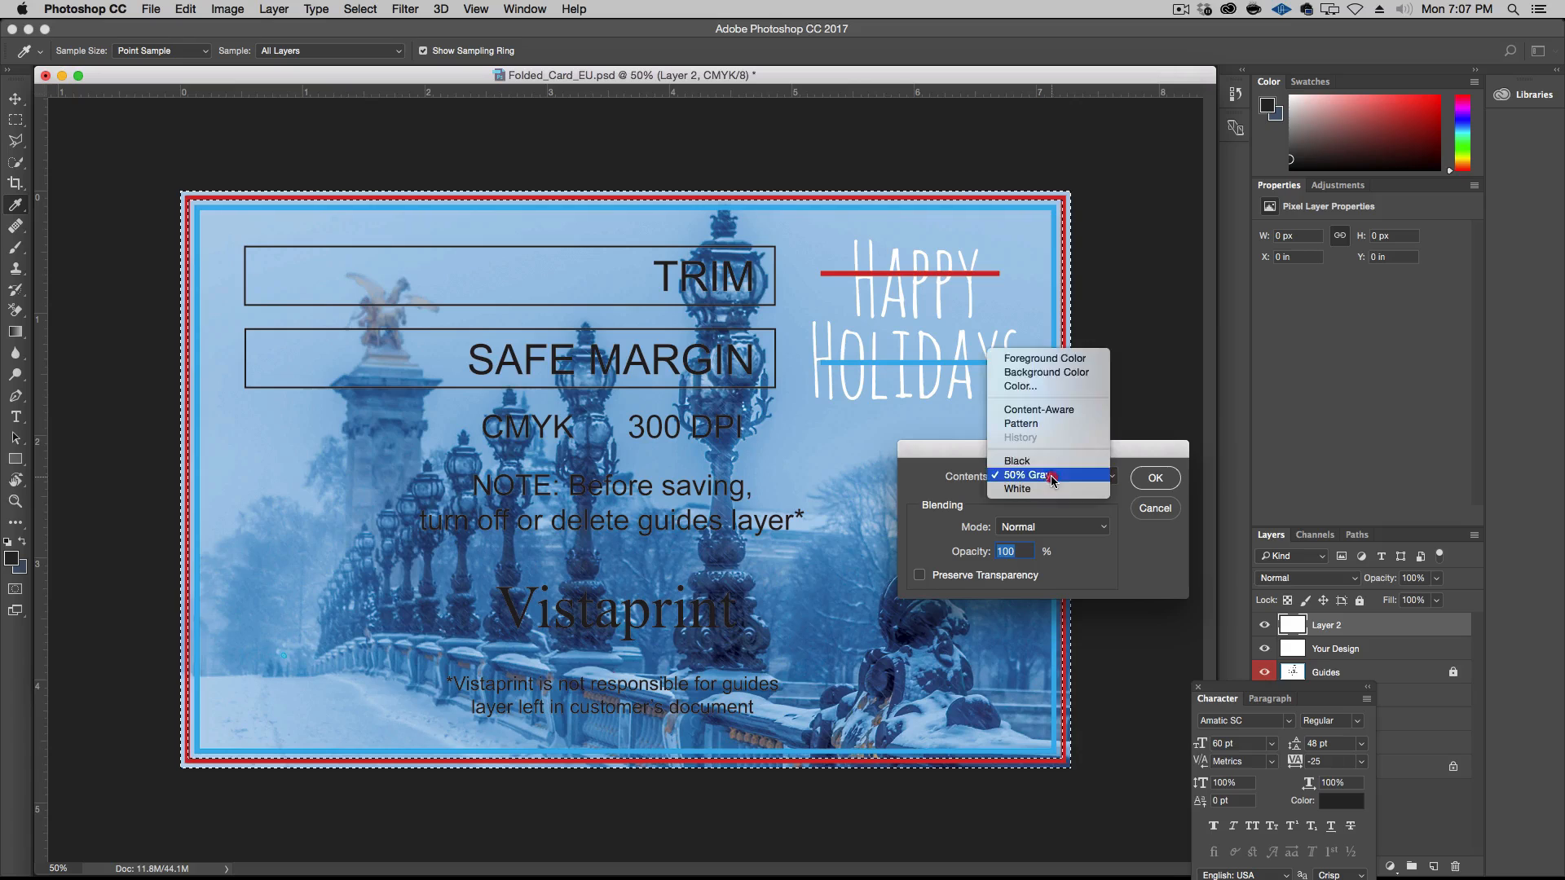
pyautogui.click(1045, 359)
pyautogui.click(1156, 477)
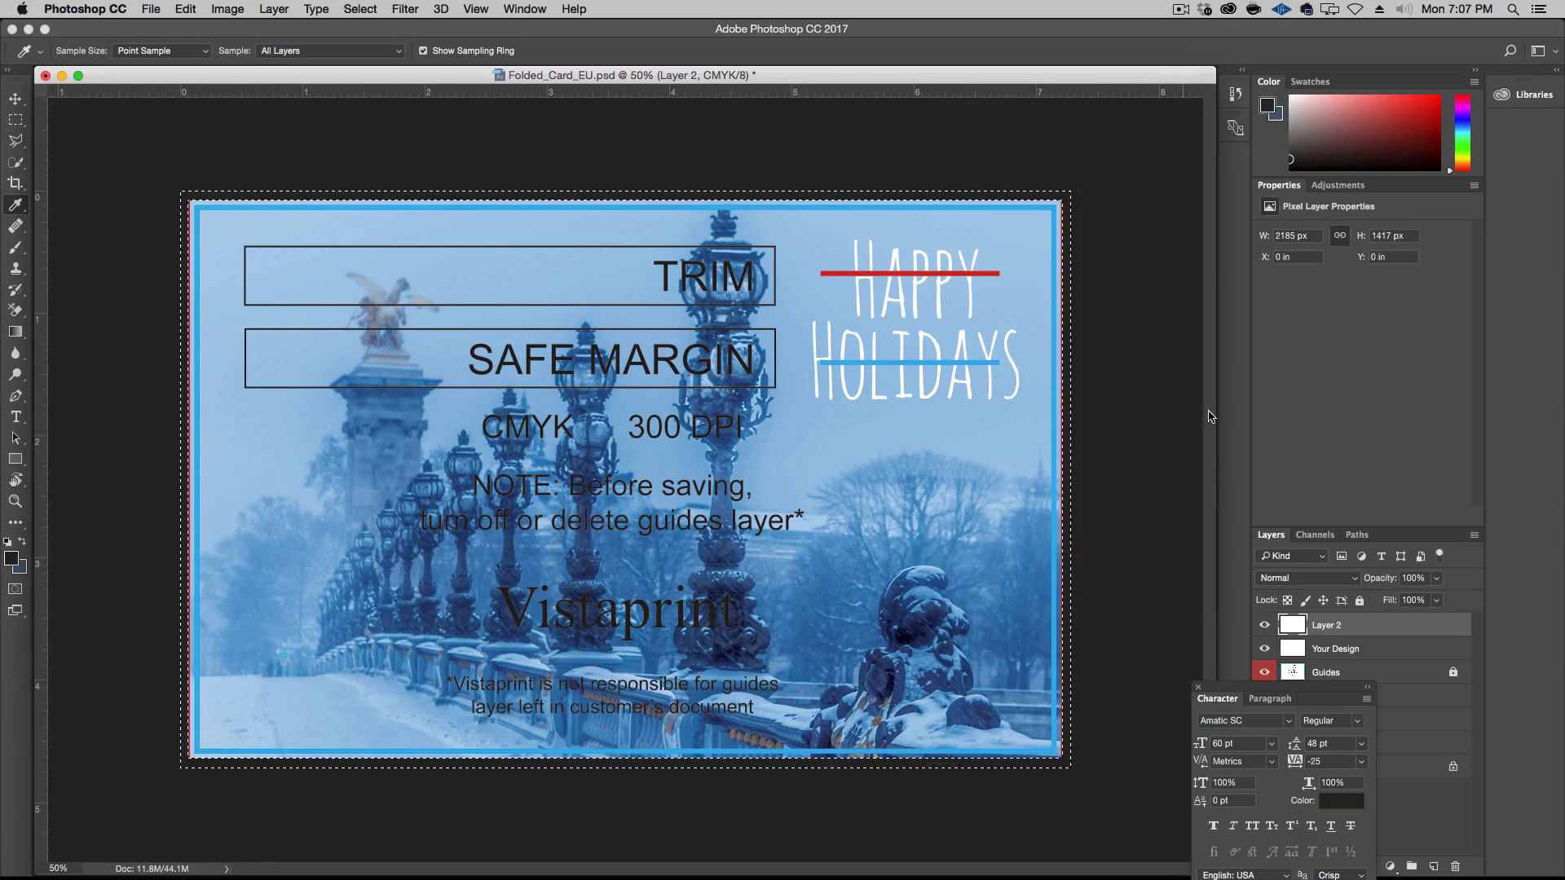
pyautogui.click(15, 98)
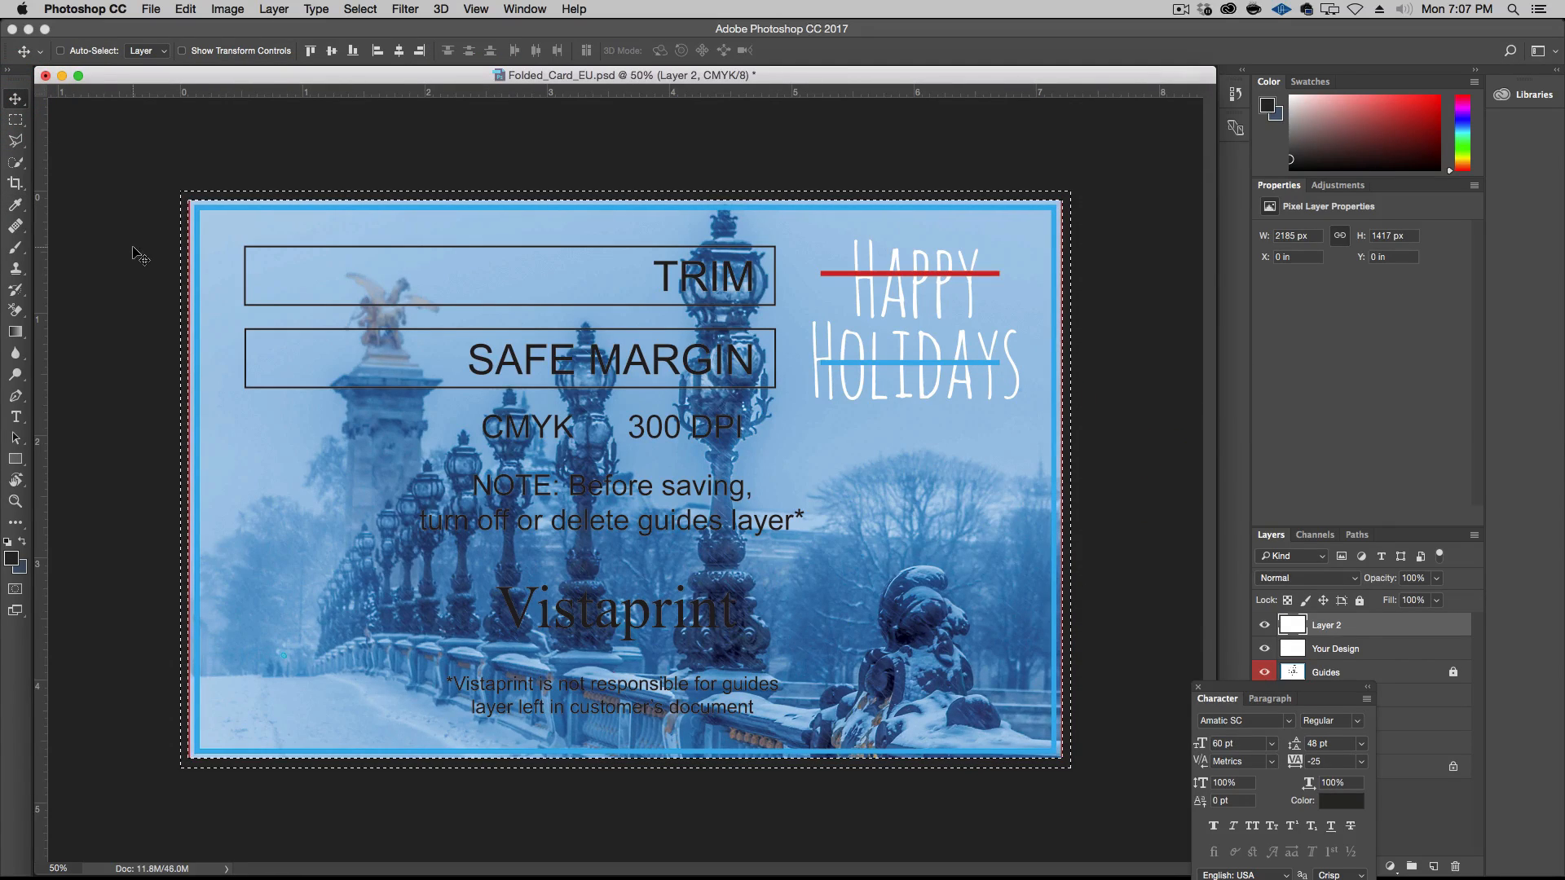
pyautogui.click(359, 8)
pyautogui.click(367, 44)
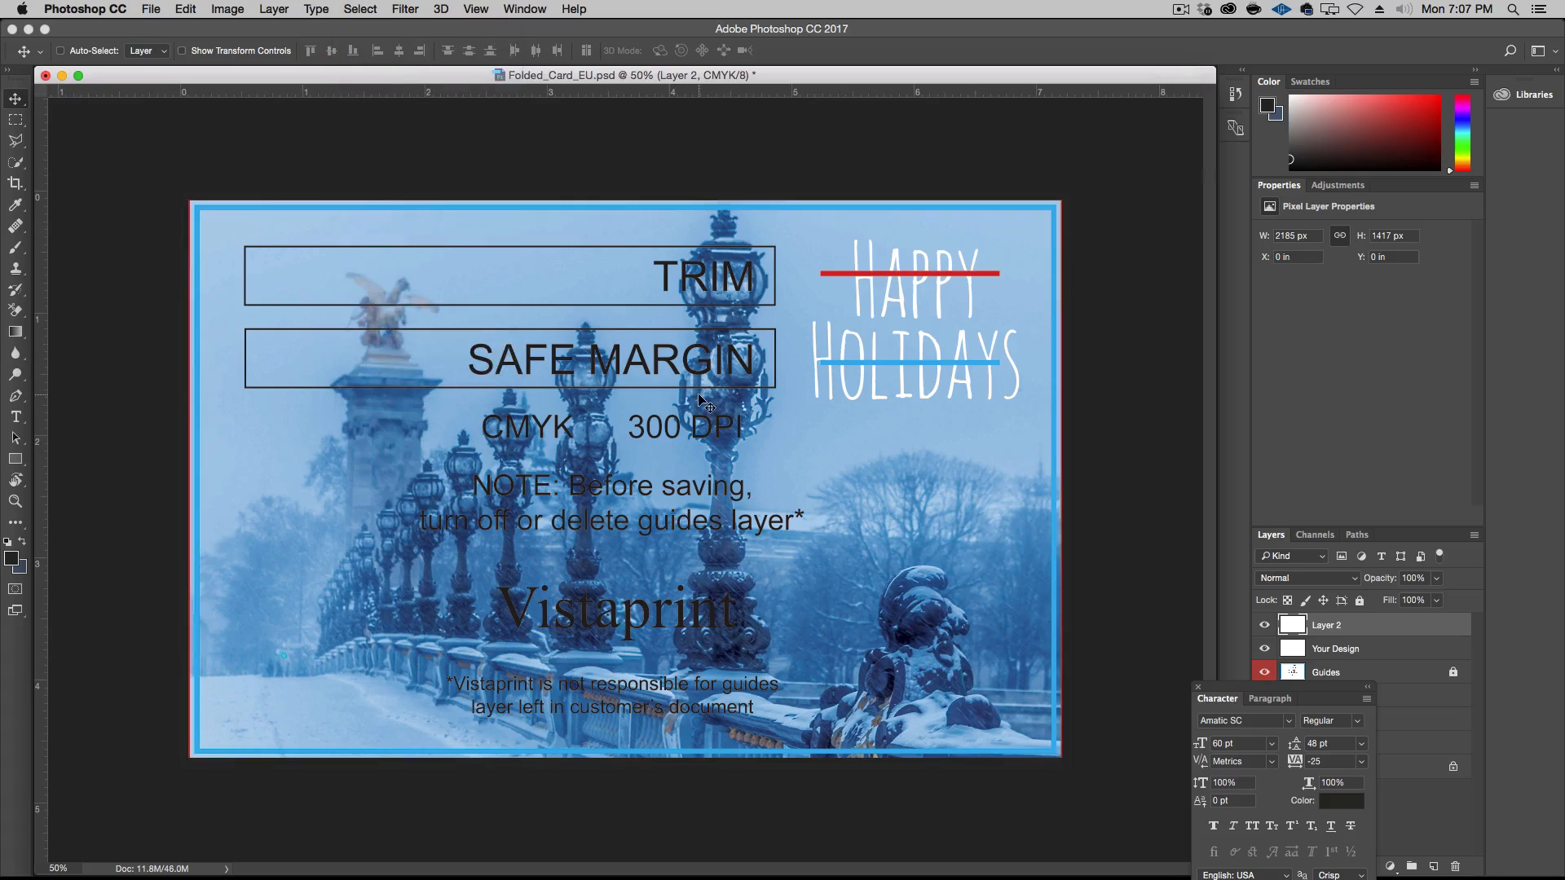
# Compare the card with and without the dark bleed border by toggling the visibility of Layer 2
pyautogui.click(1262, 630)
pyautogui.click(1261, 630)
pyautogui.click(1261, 630)
pyautogui.click(1262, 630)
pyautogui.click(1262, 630)
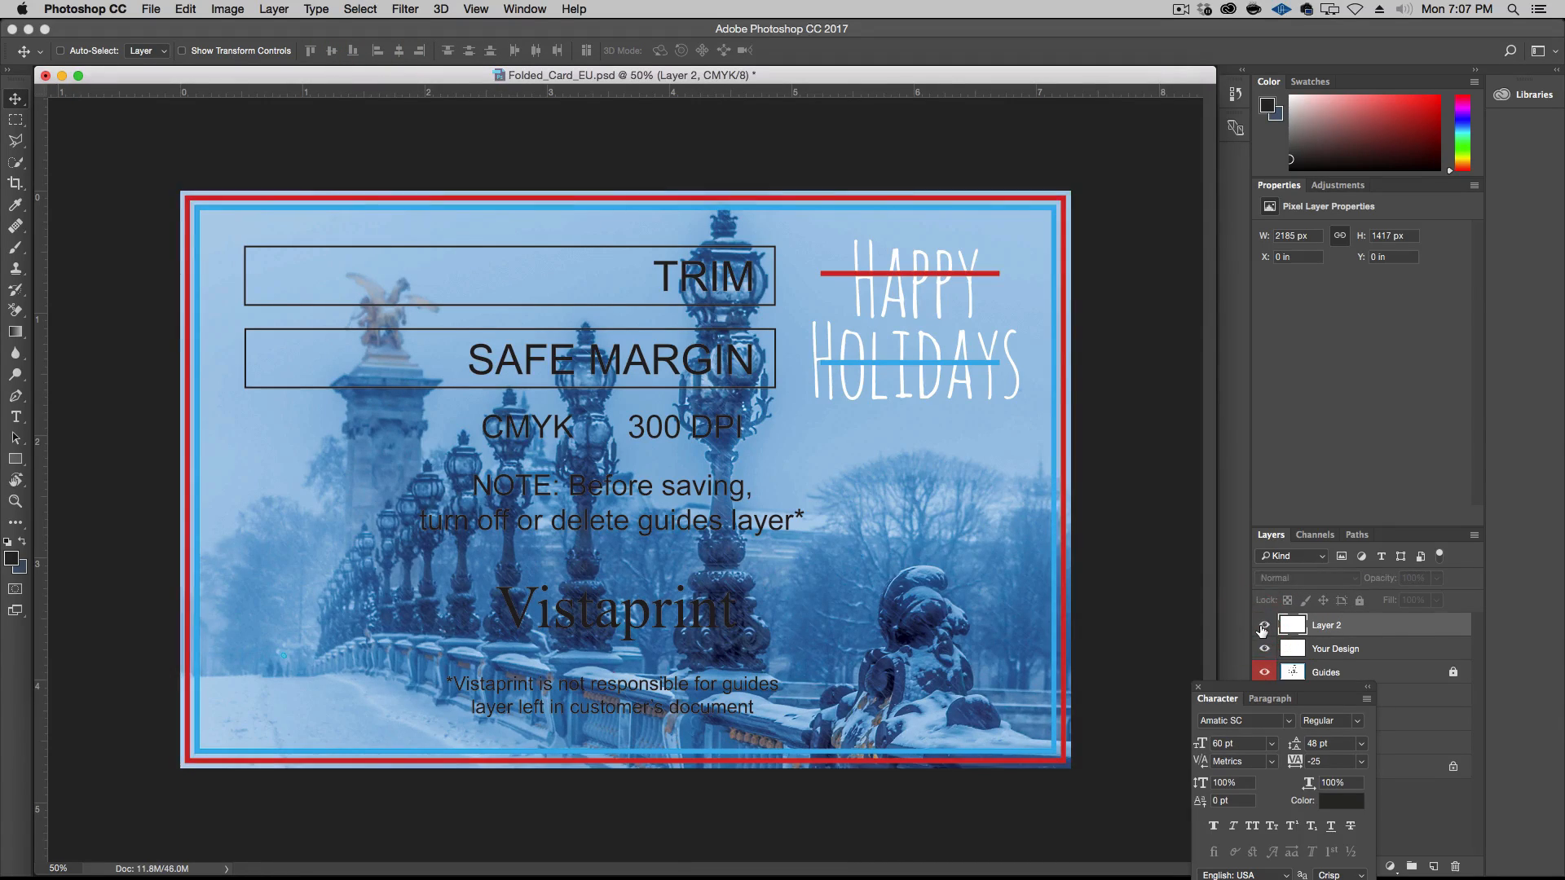
pyautogui.click(1261, 630)
pyautogui.click(1262, 630)
pyautogui.click(1262, 628)
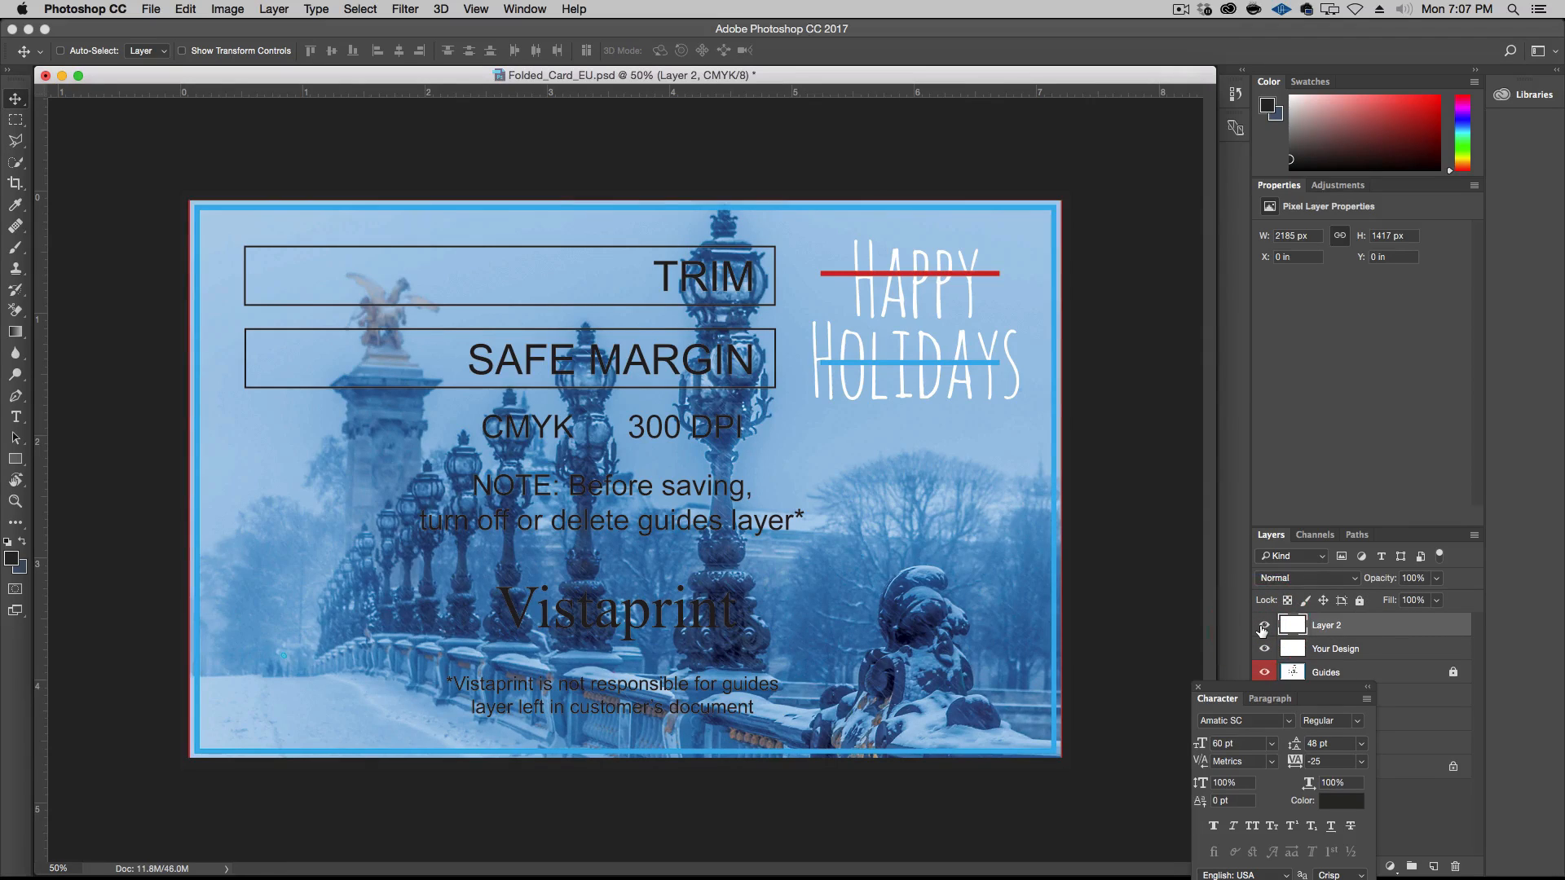
# Hide the Guides layer and shift the Happy Holidays text slightly to about X 5.11 in, Y 0.3 in
pyautogui.moveTo(1294, 692); pyautogui.dragTo(1024, 724)
pyautogui.click(1265, 672)
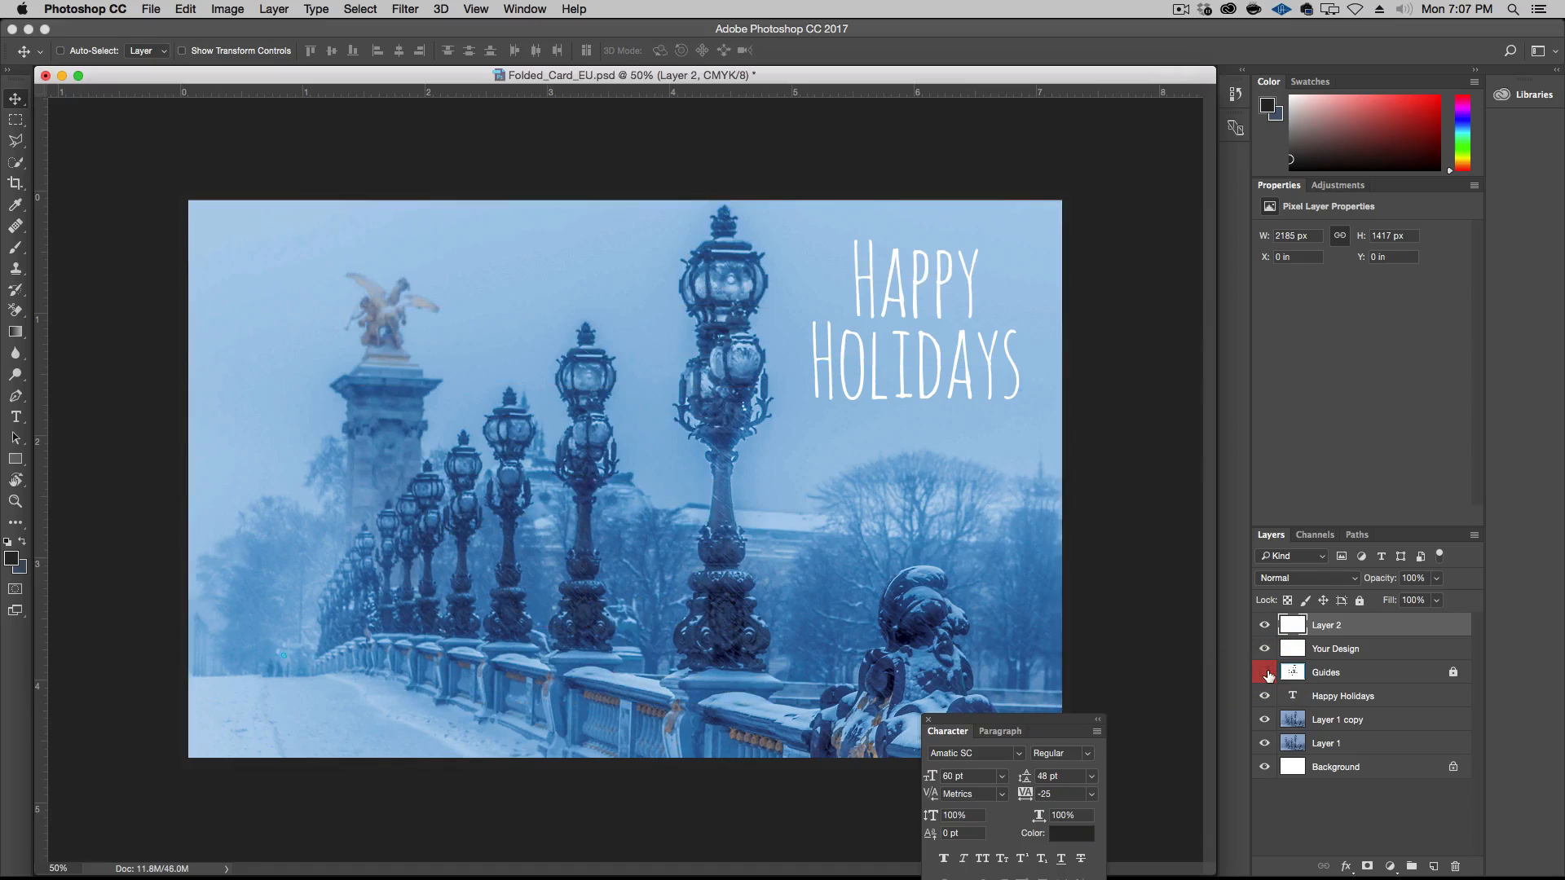
pyautogui.click(1346, 698)
pyautogui.moveTo(924, 363); pyautogui.dragTo(934, 332)
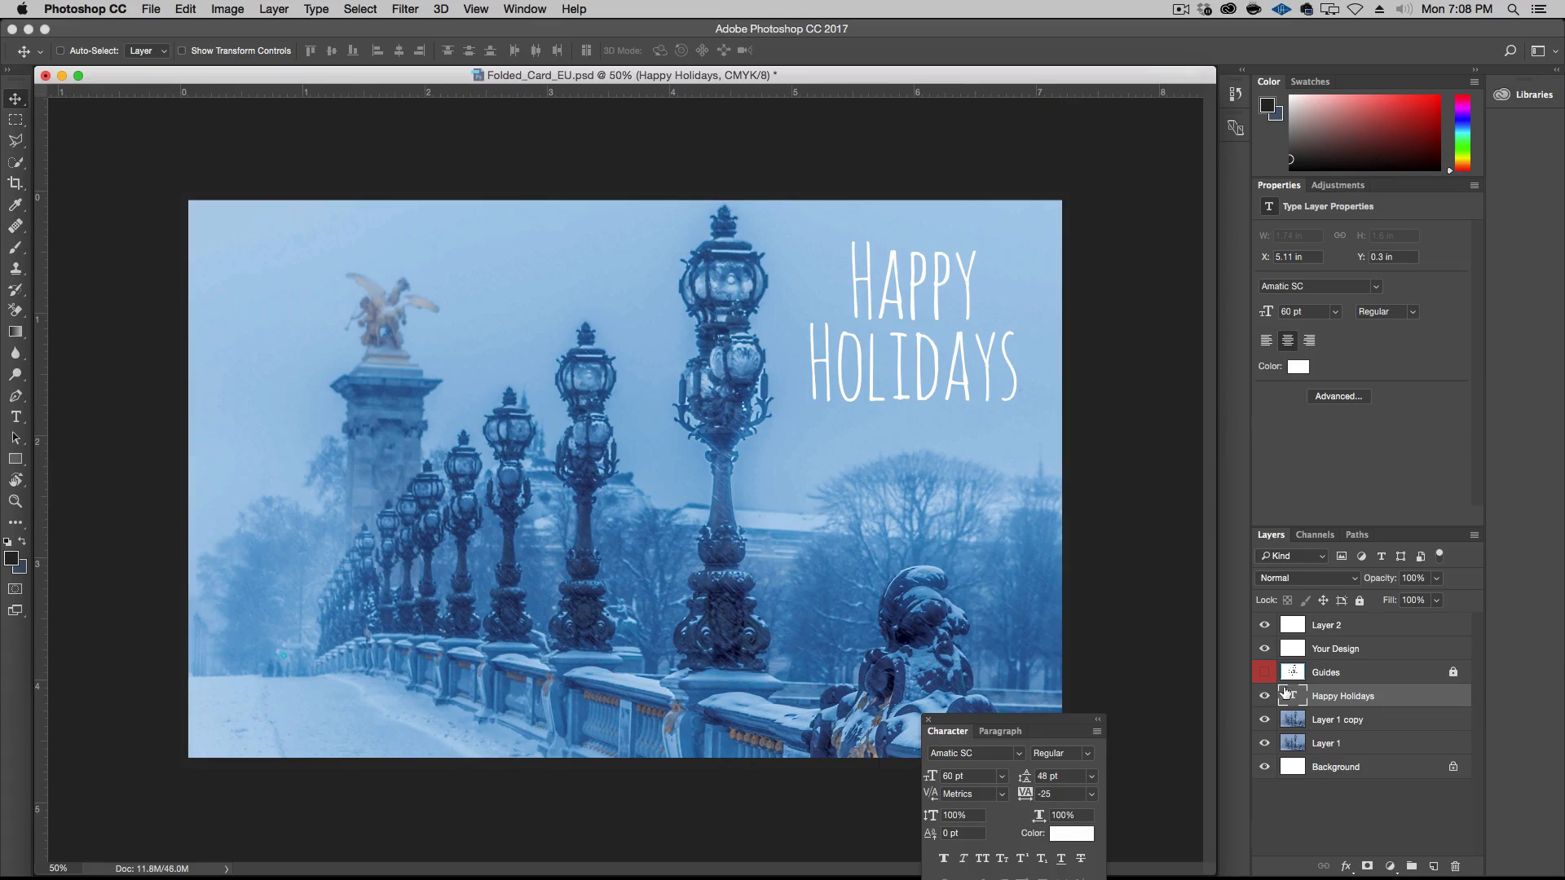
# Add an Outer Glow to the Happy Holidays layer with Normal blend mode and a size of 24 px
pyautogui.doubleClick(1407, 702)
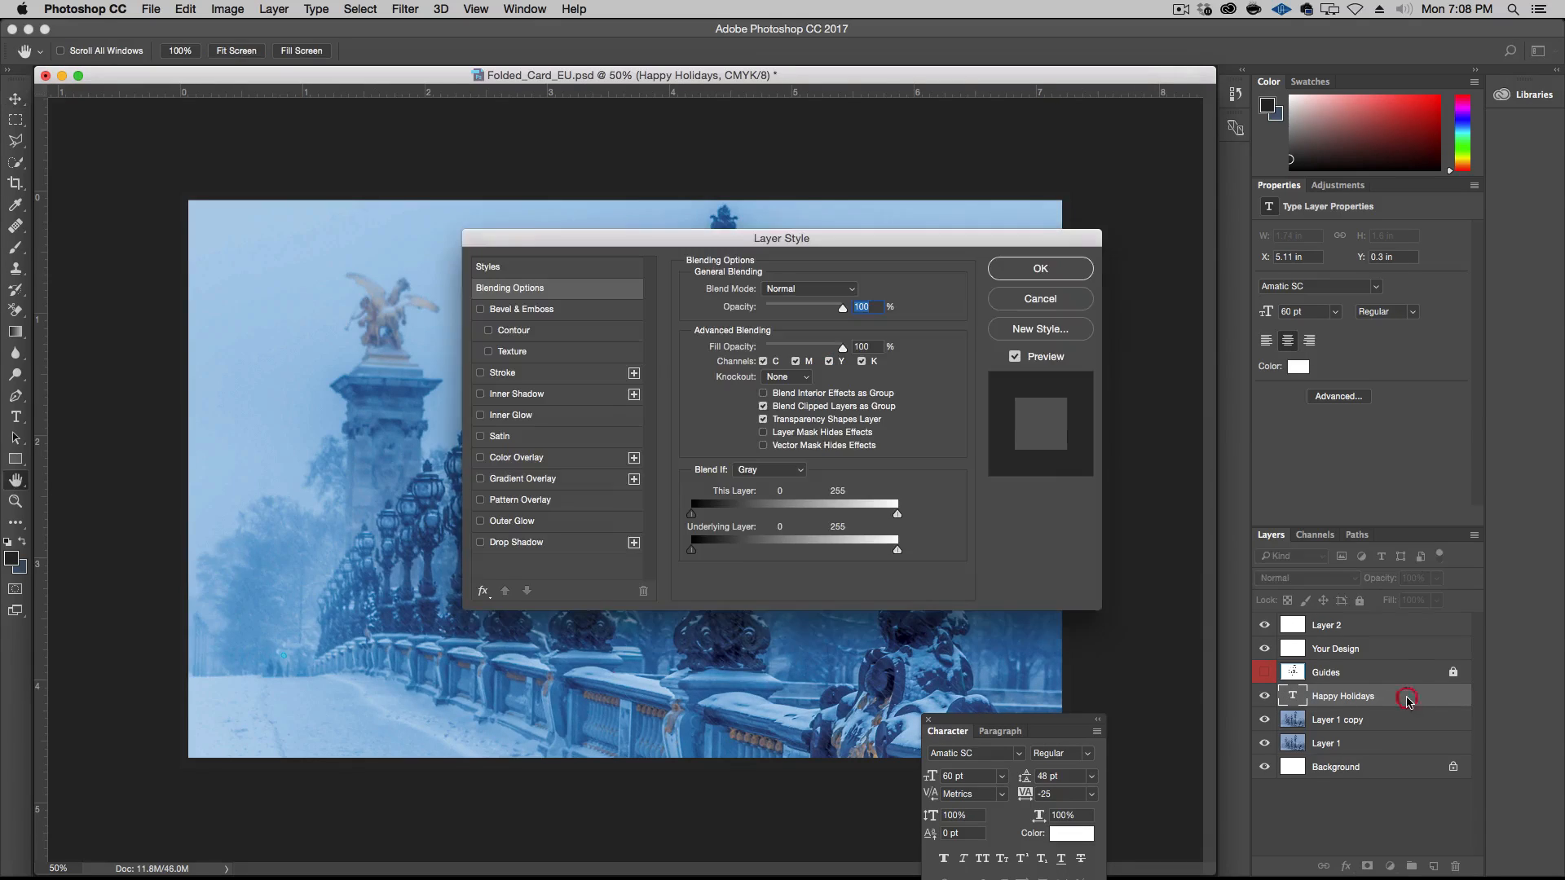
pyautogui.moveTo(886, 243); pyautogui.dragTo(1309, 368)
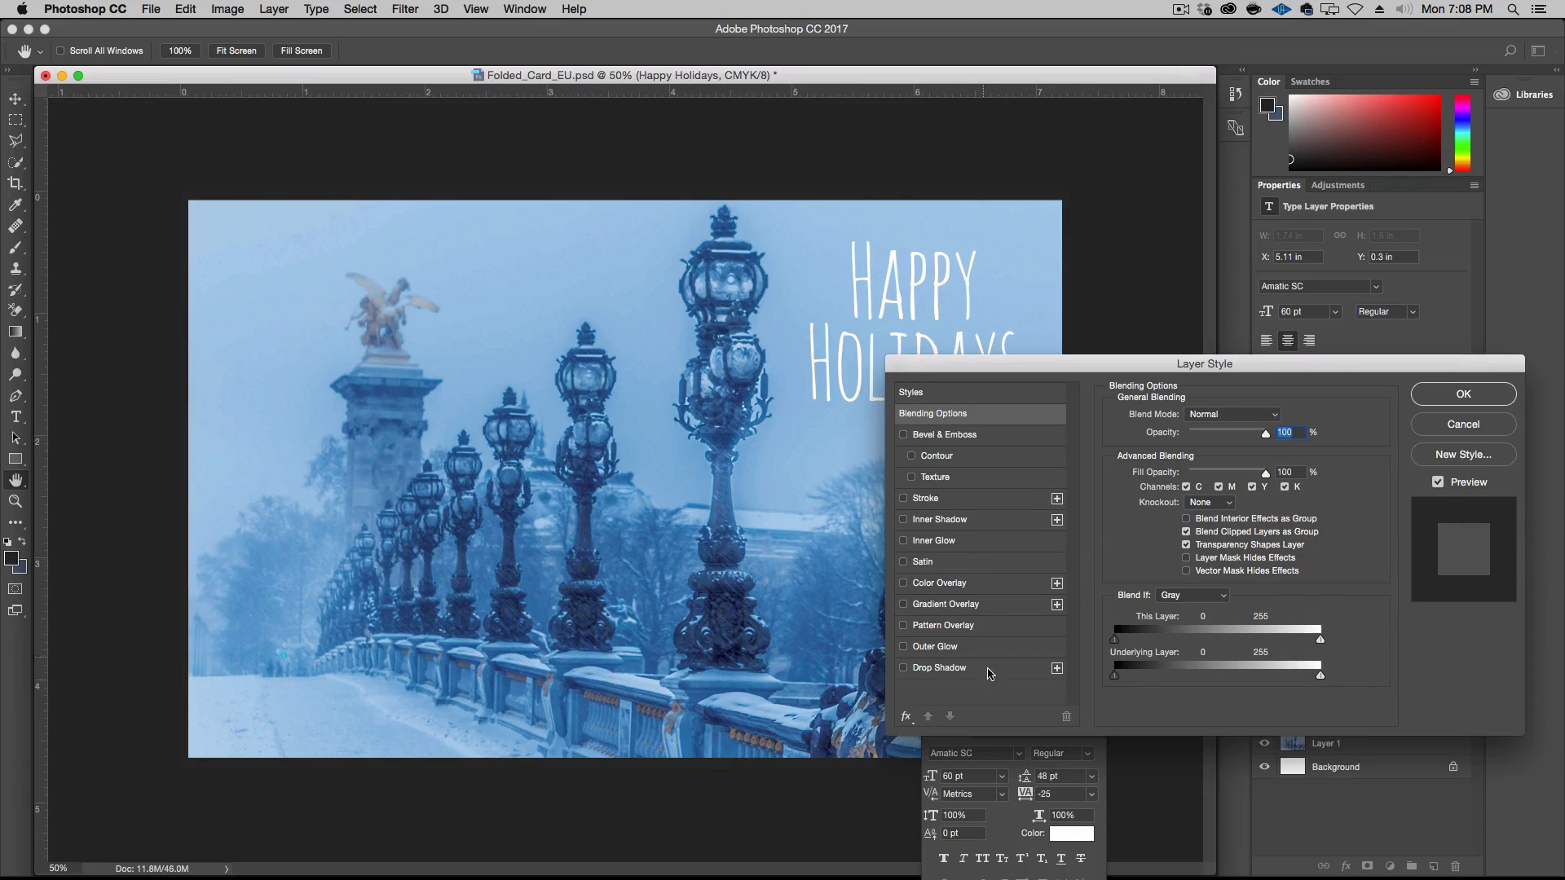
pyautogui.click(958, 647)
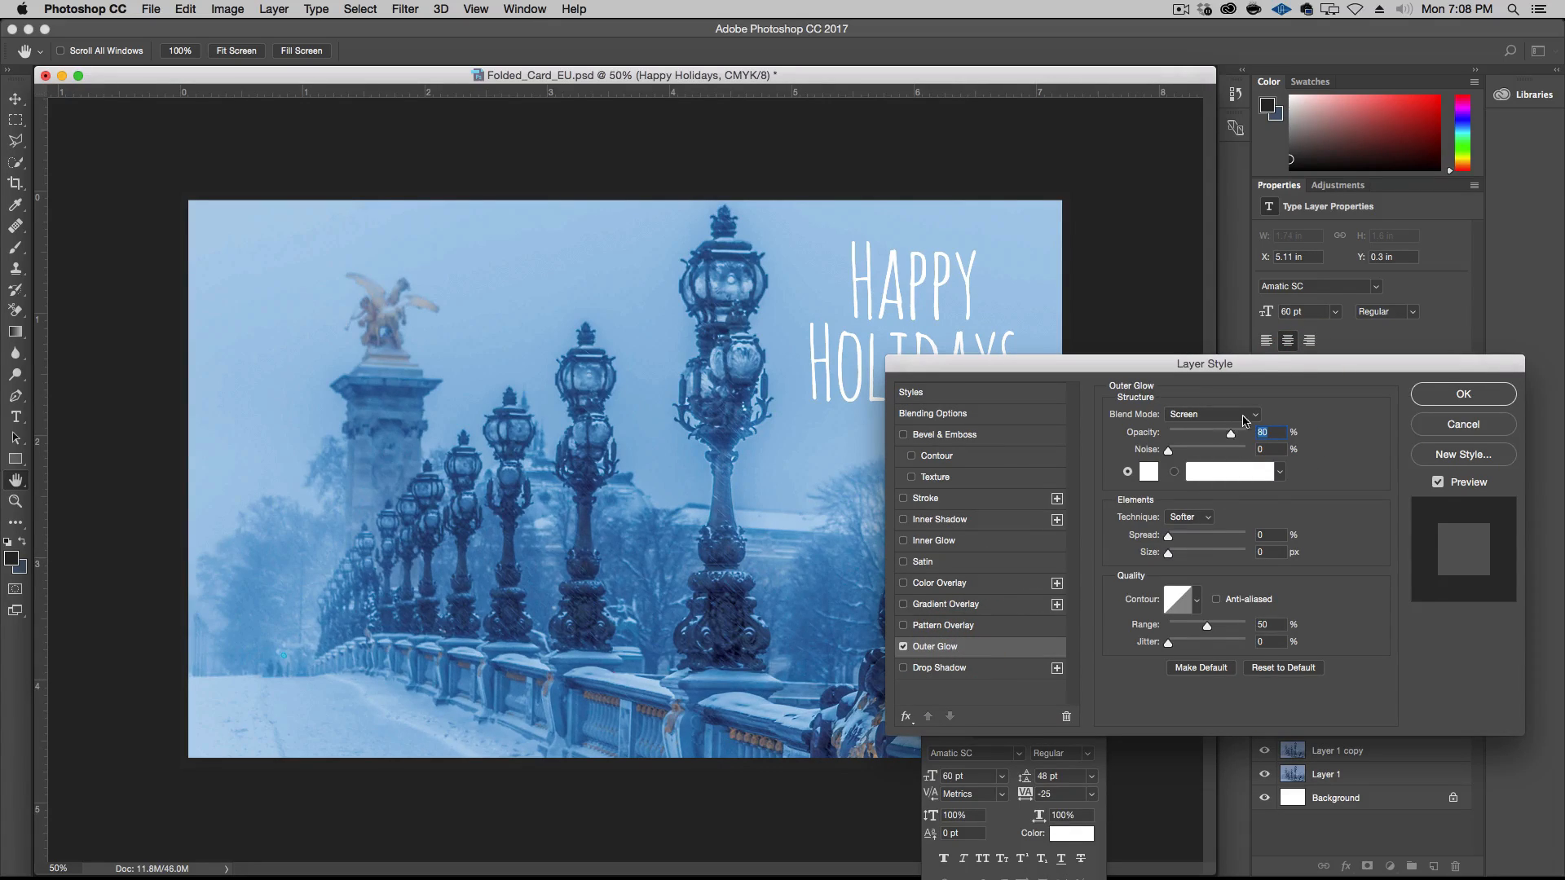
pyautogui.click(1245, 417)
pyautogui.click(1205, 303)
pyautogui.moveTo(1171, 555); pyautogui.dragTo(1182, 558)
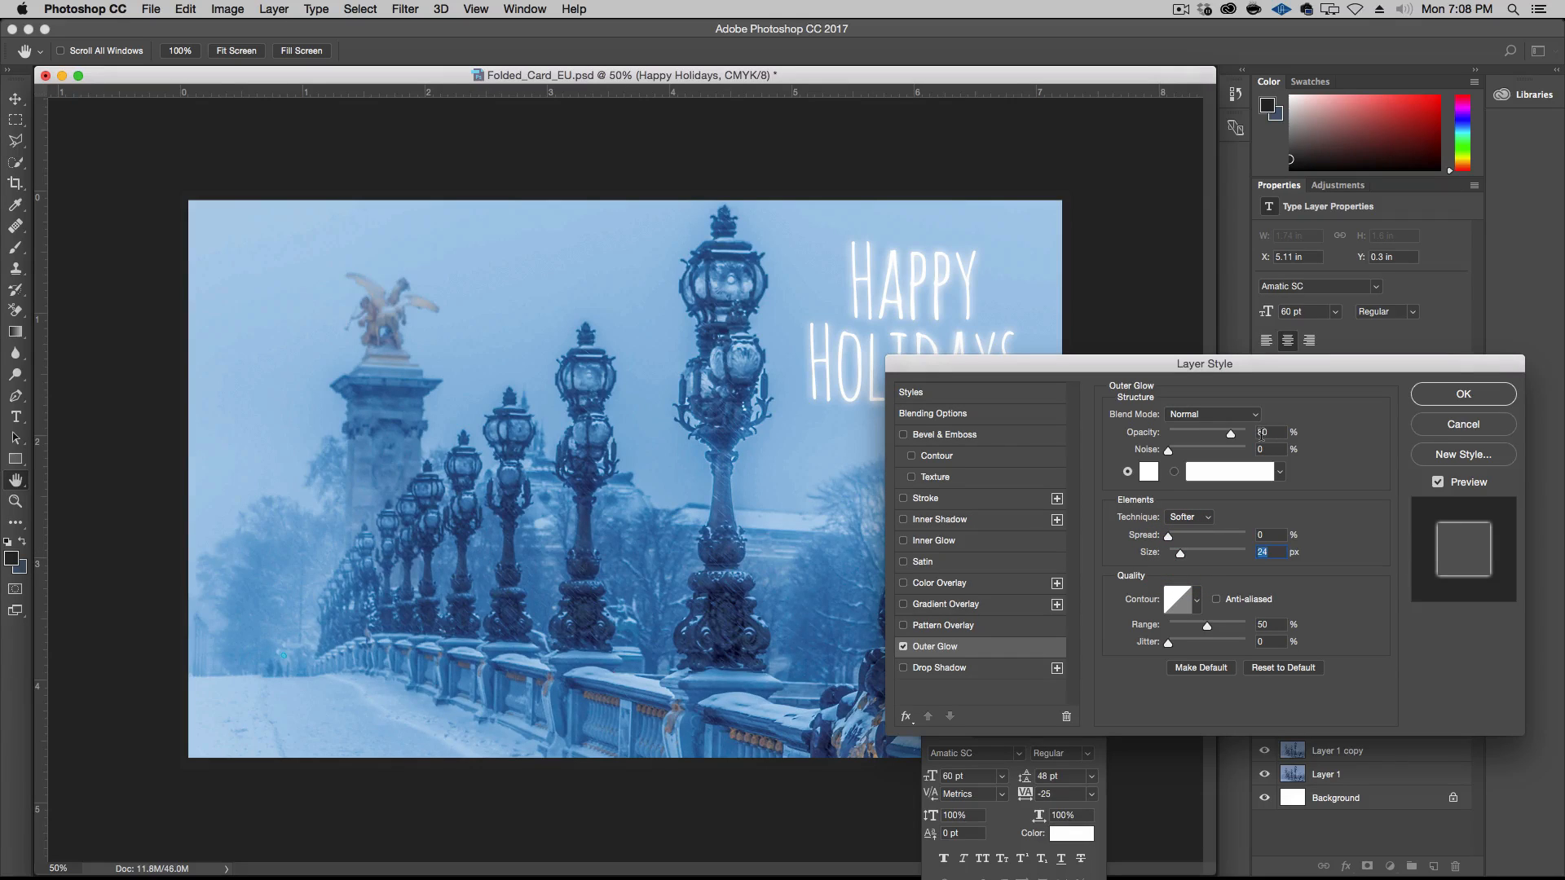
# Set the outer glow's size to 18 px and opacity to 75%, and move the greeting up to about Y 0.22 in
pyautogui.moveTo(1139, 378); pyautogui.dragTo(1061, 479)
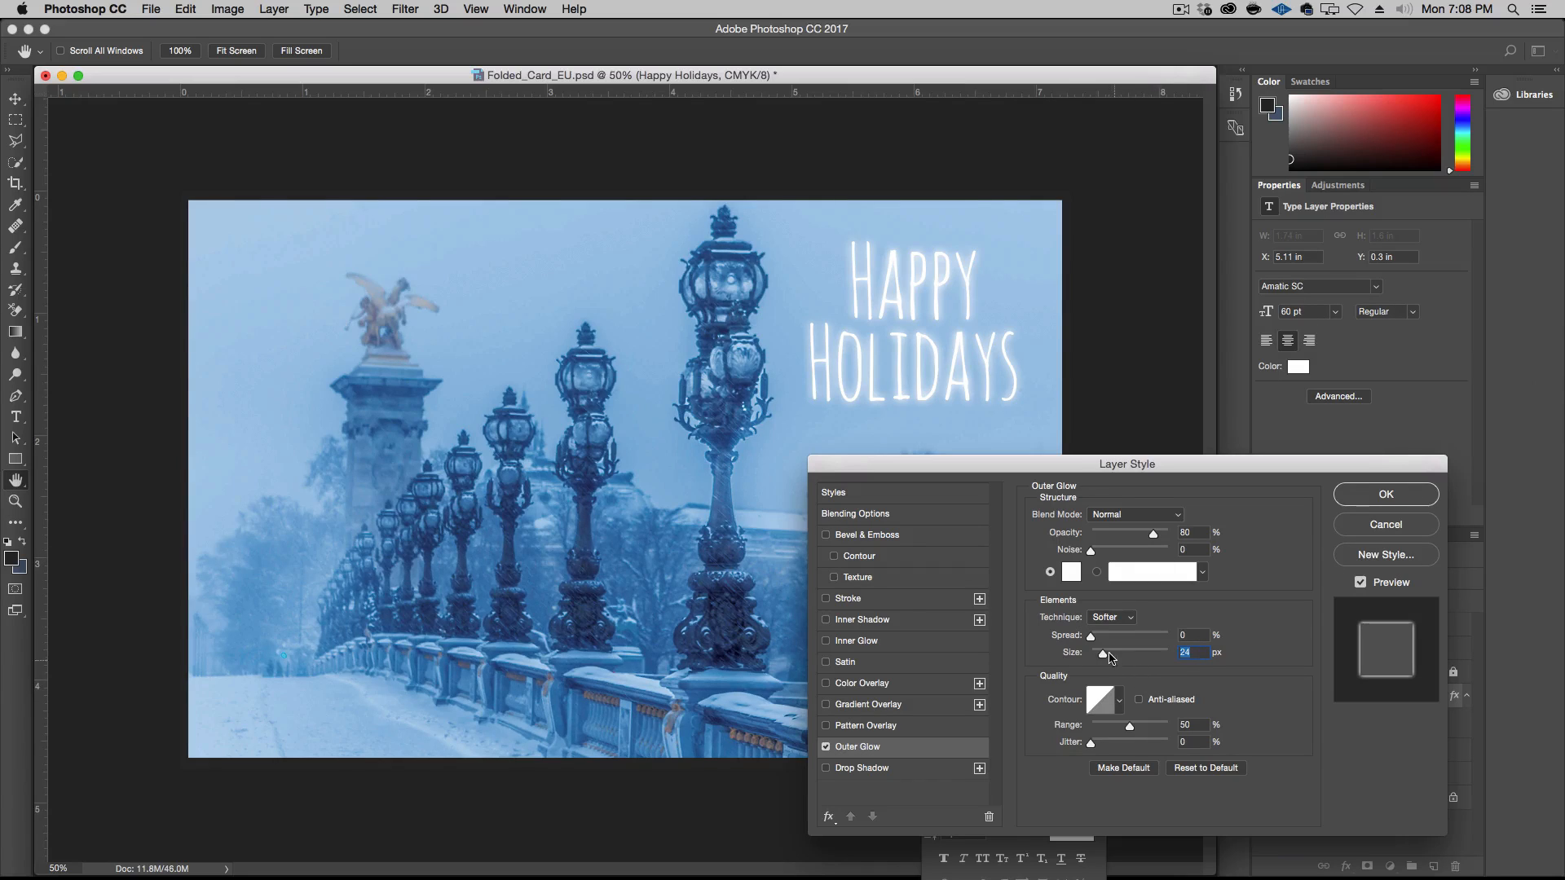
pyautogui.moveTo(1102, 657); pyautogui.dragTo(1101, 657)
pyautogui.click(1152, 536)
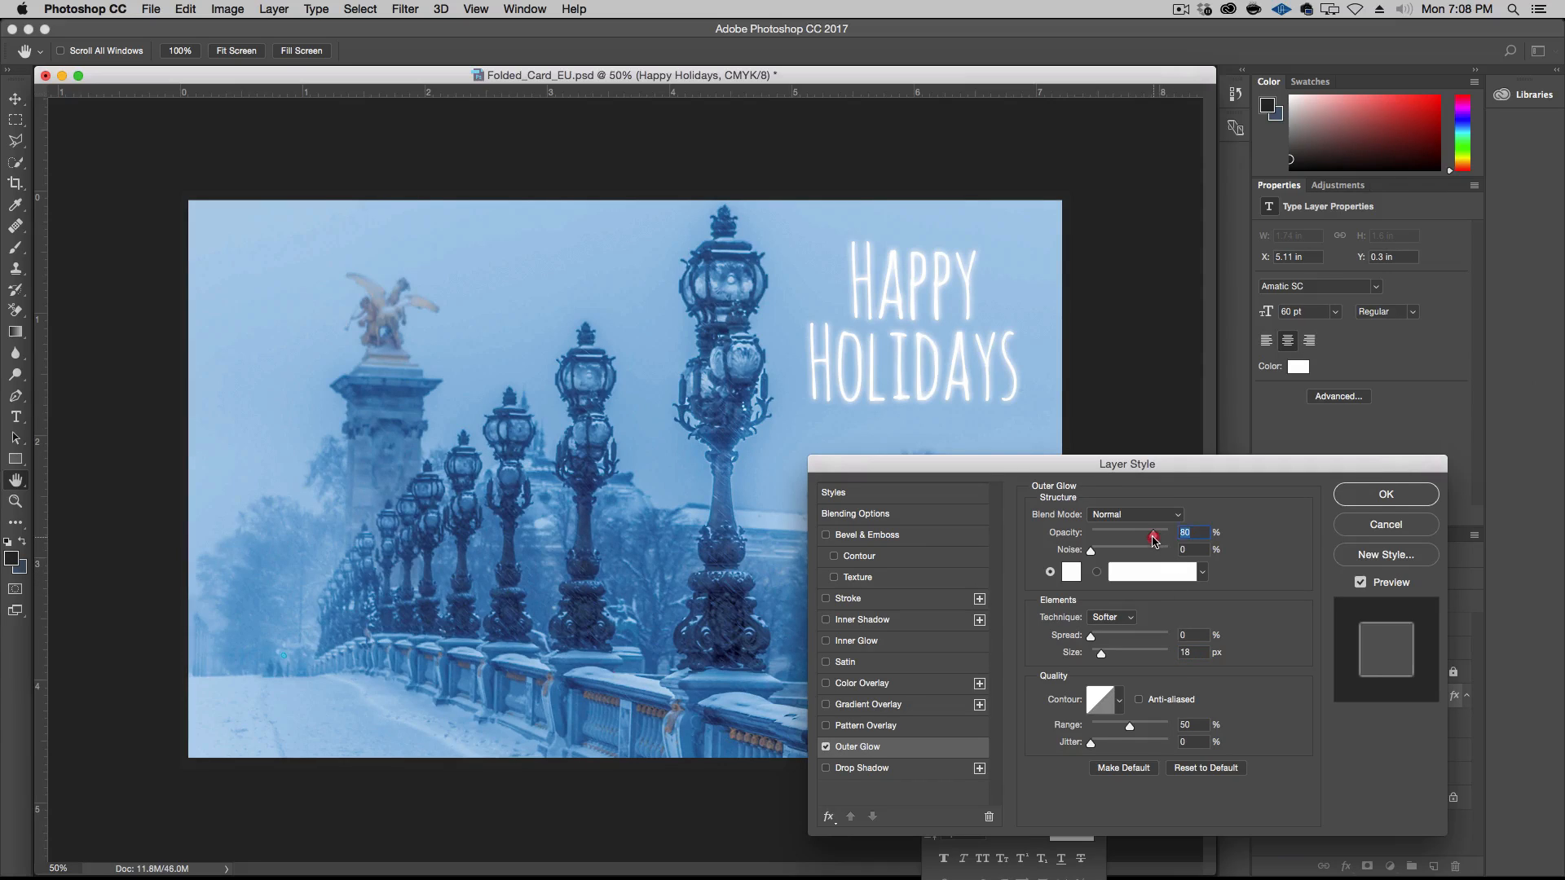
pyautogui.moveTo(1149, 538); pyautogui.dragTo(1152, 540)
pyautogui.write('75')
pyautogui.click(1385, 494)
pyautogui.moveTo(920, 373); pyautogui.dragTo(920, 361)
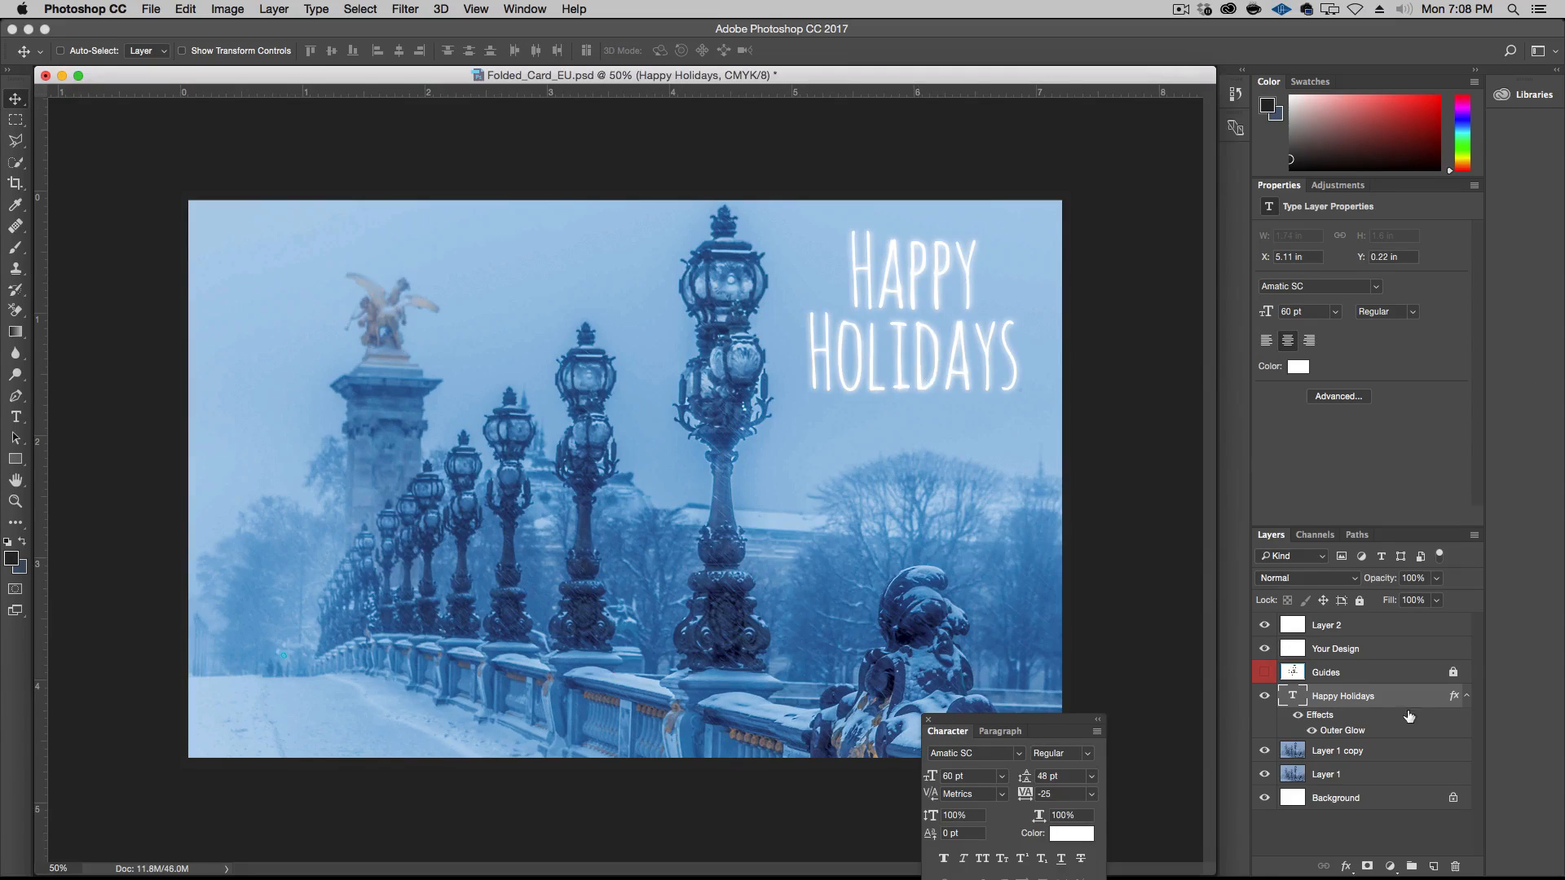
# Reopen the greeting's Outer Glow and soften it to a size of 13 px and an opacity of 50%
pyautogui.doubleClick(1351, 732)
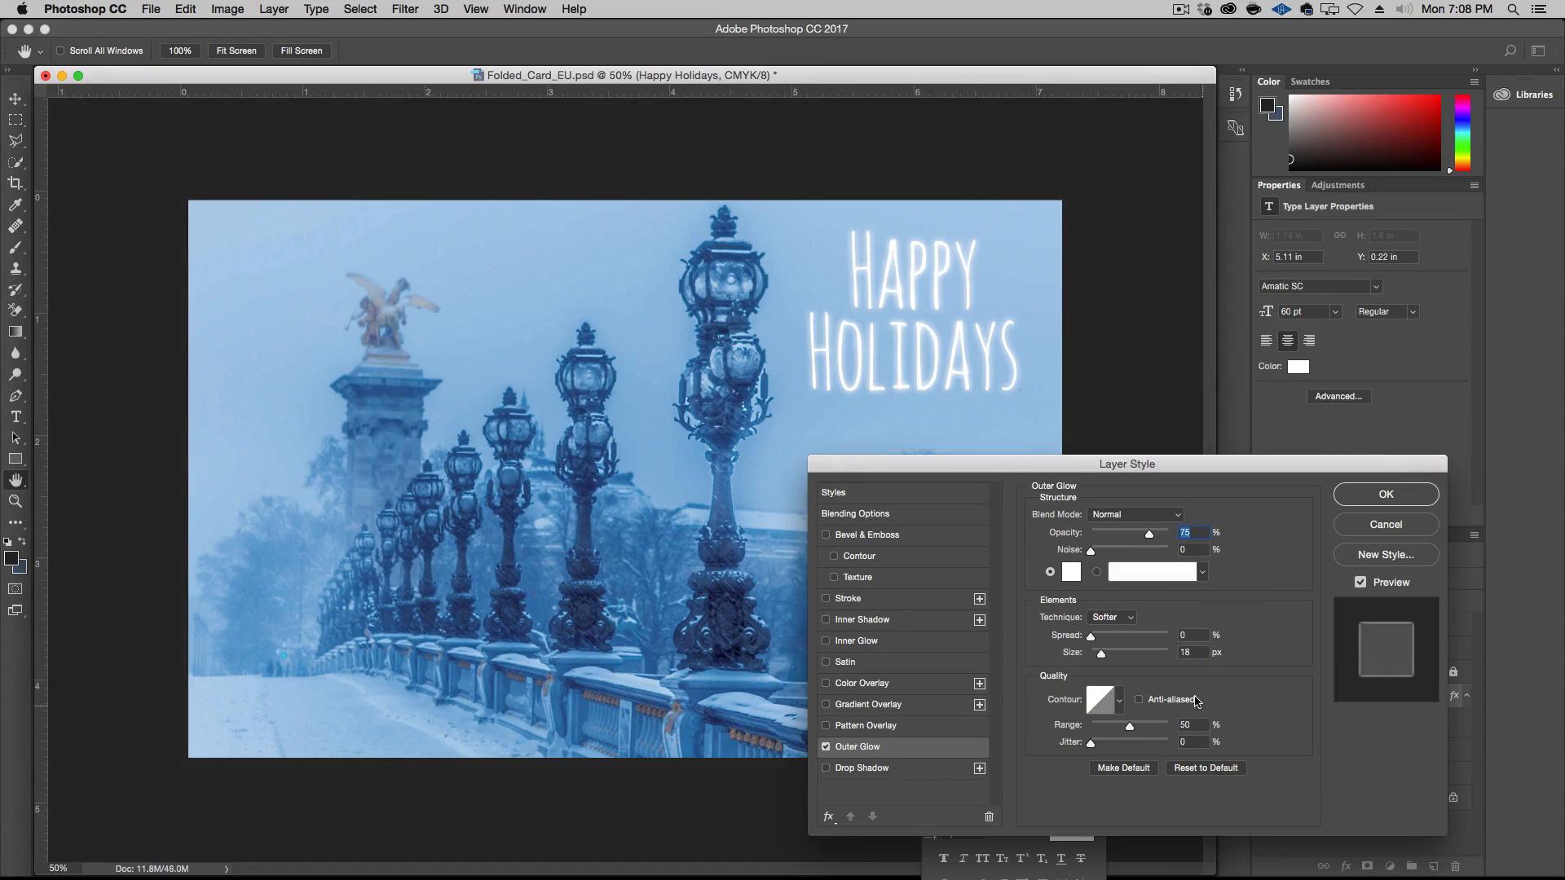
pyautogui.doubleClick(1186, 652)
pyautogui.press('Down')
pyautogui.press('Down')
pyautogui.click(1193, 533)
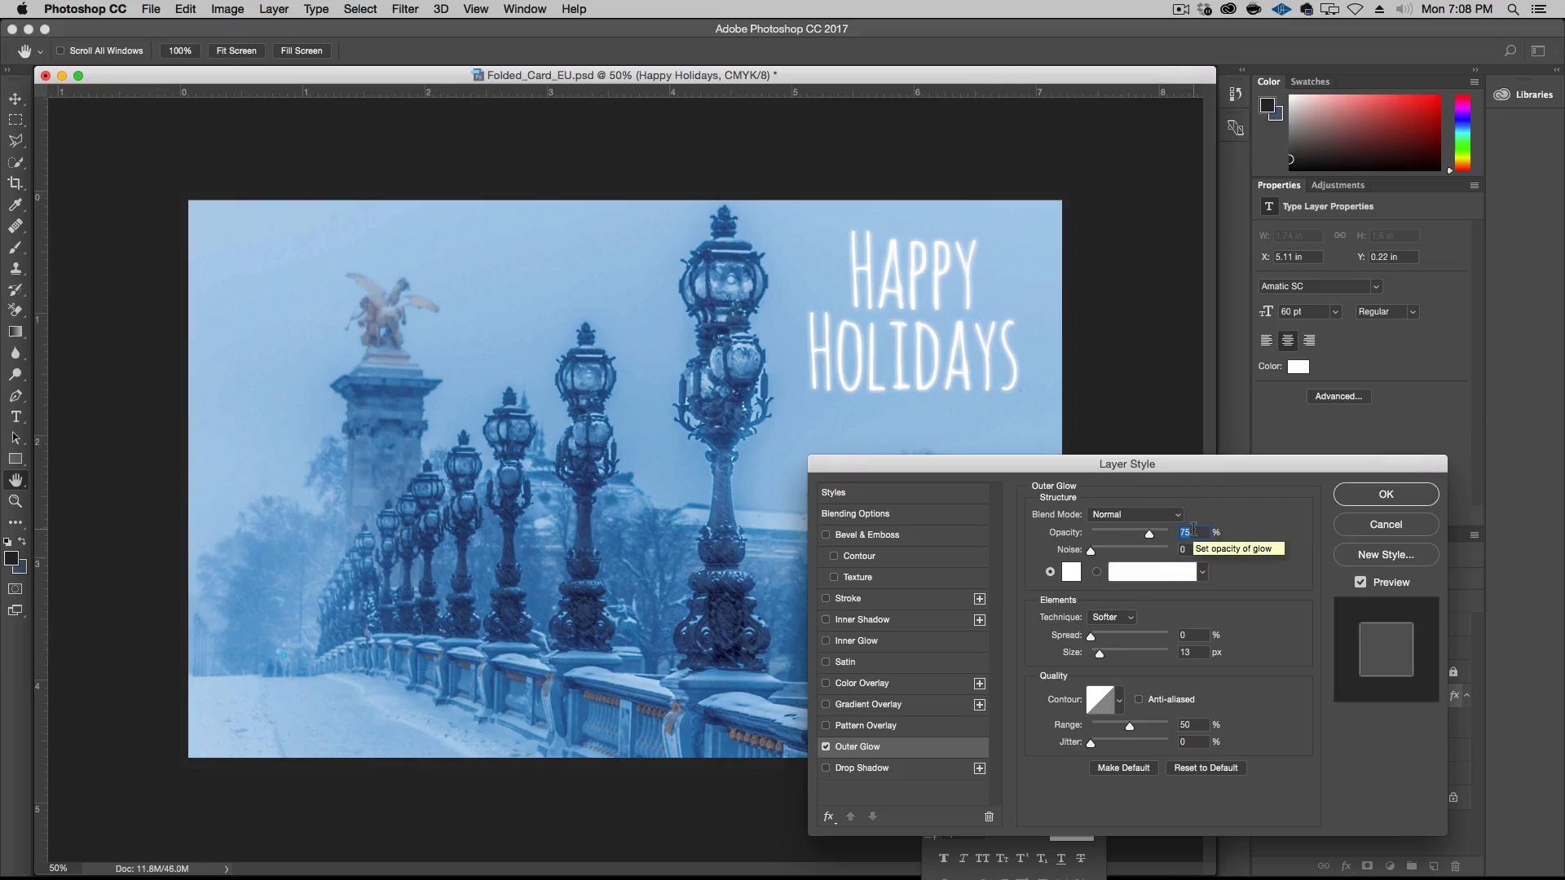
pyautogui.write('50')
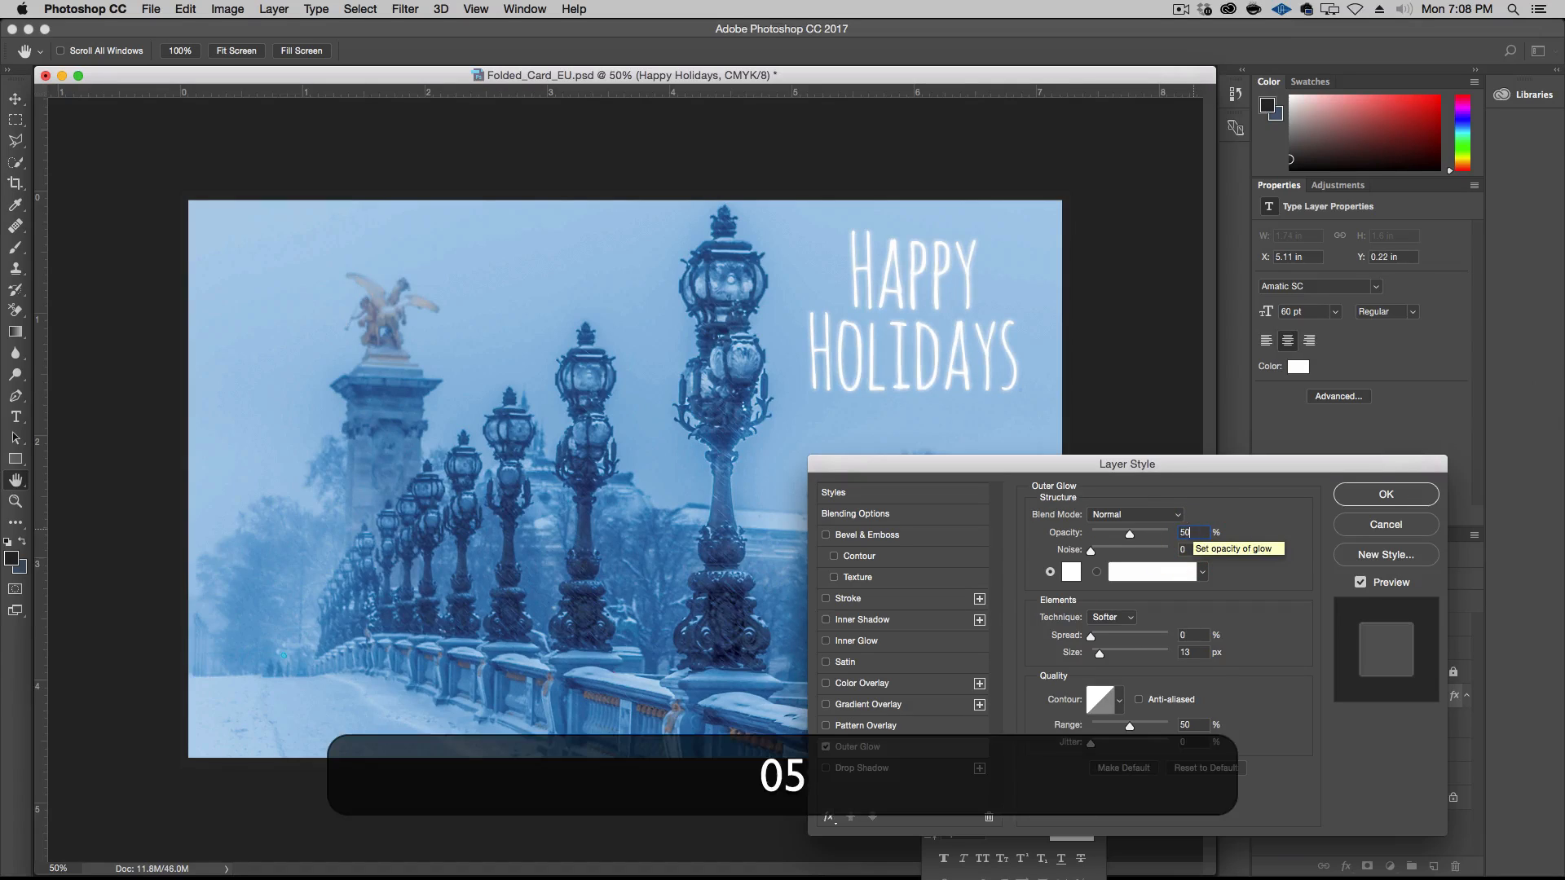
# Refine the outer glow to a size of 12 px and 60% opacity, comparing the text with the effect preview off and on
pyautogui.click(1190, 651)
pyautogui.press('Down')
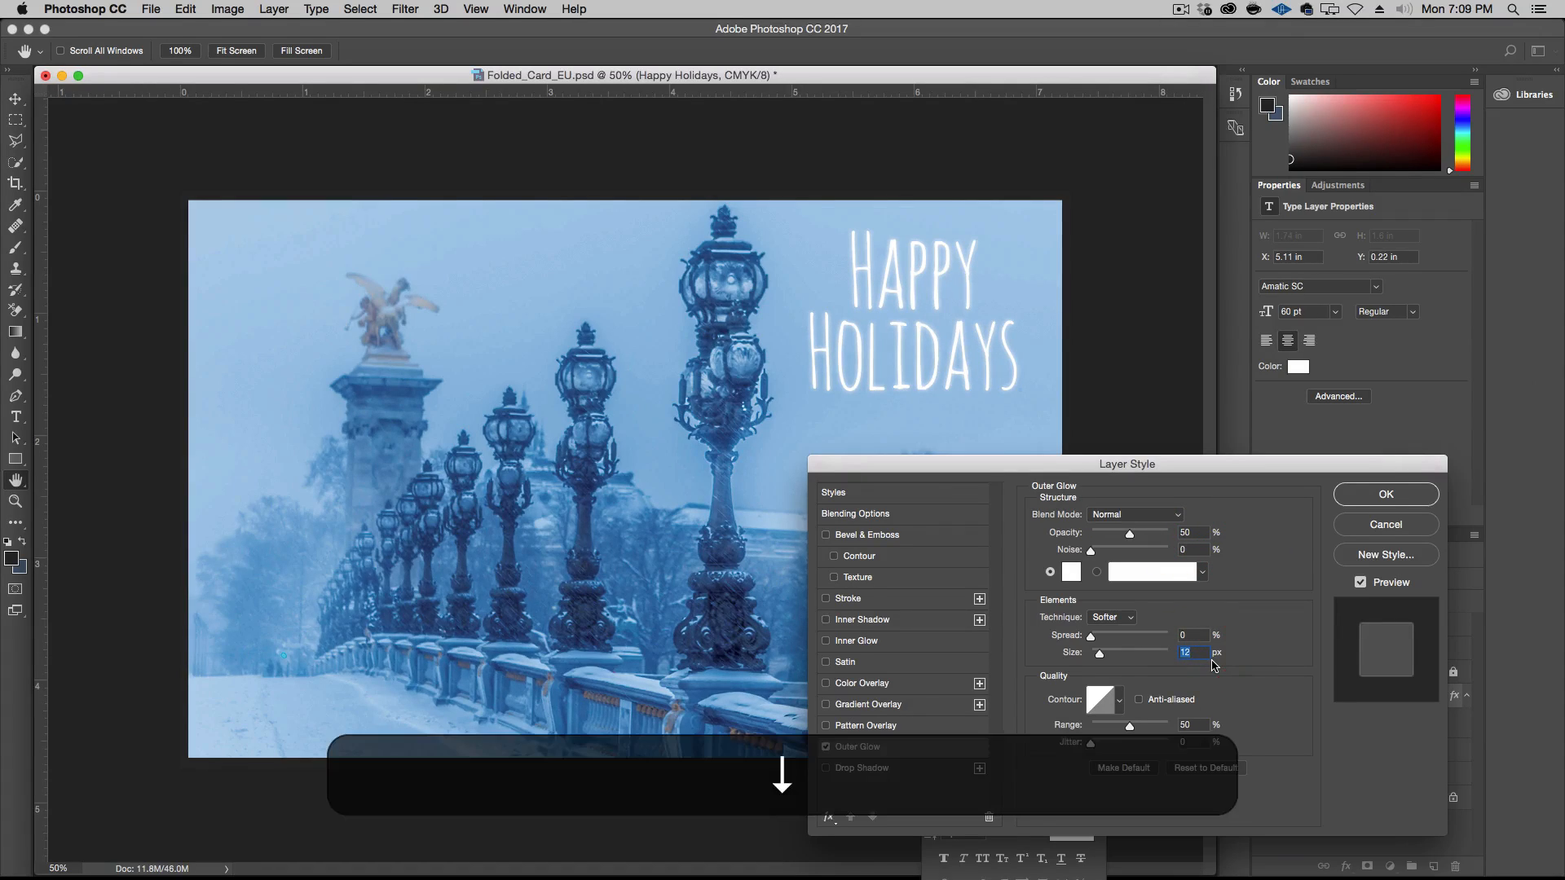
pyautogui.press('Down')
pyautogui.press('Up')
pyautogui.click(1359, 582)
pyautogui.click(1366, 583)
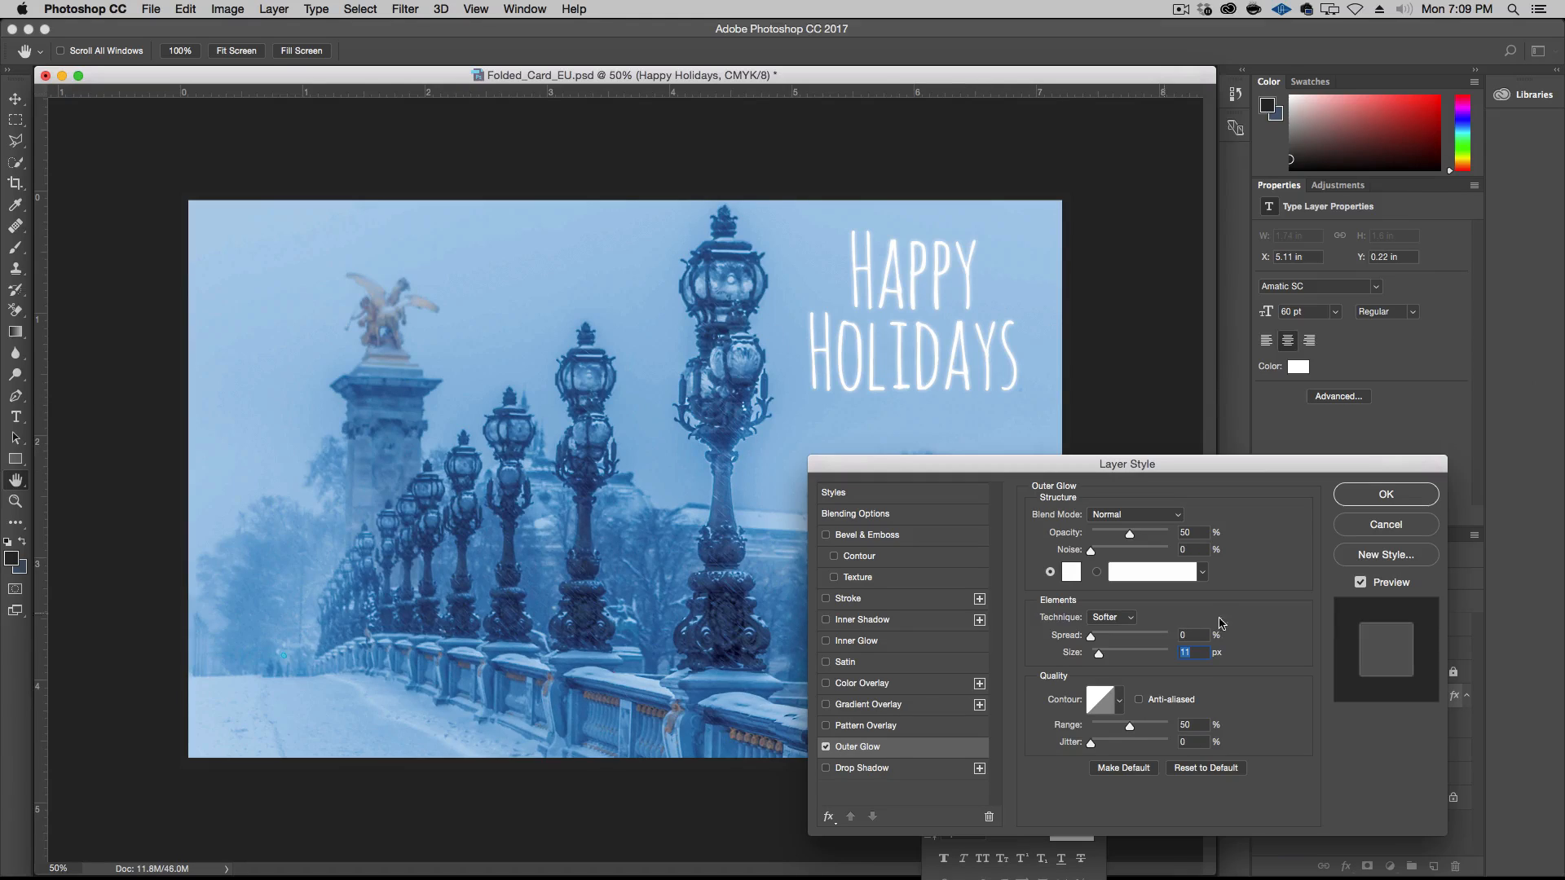
pyautogui.press('Up')
pyautogui.write('60')
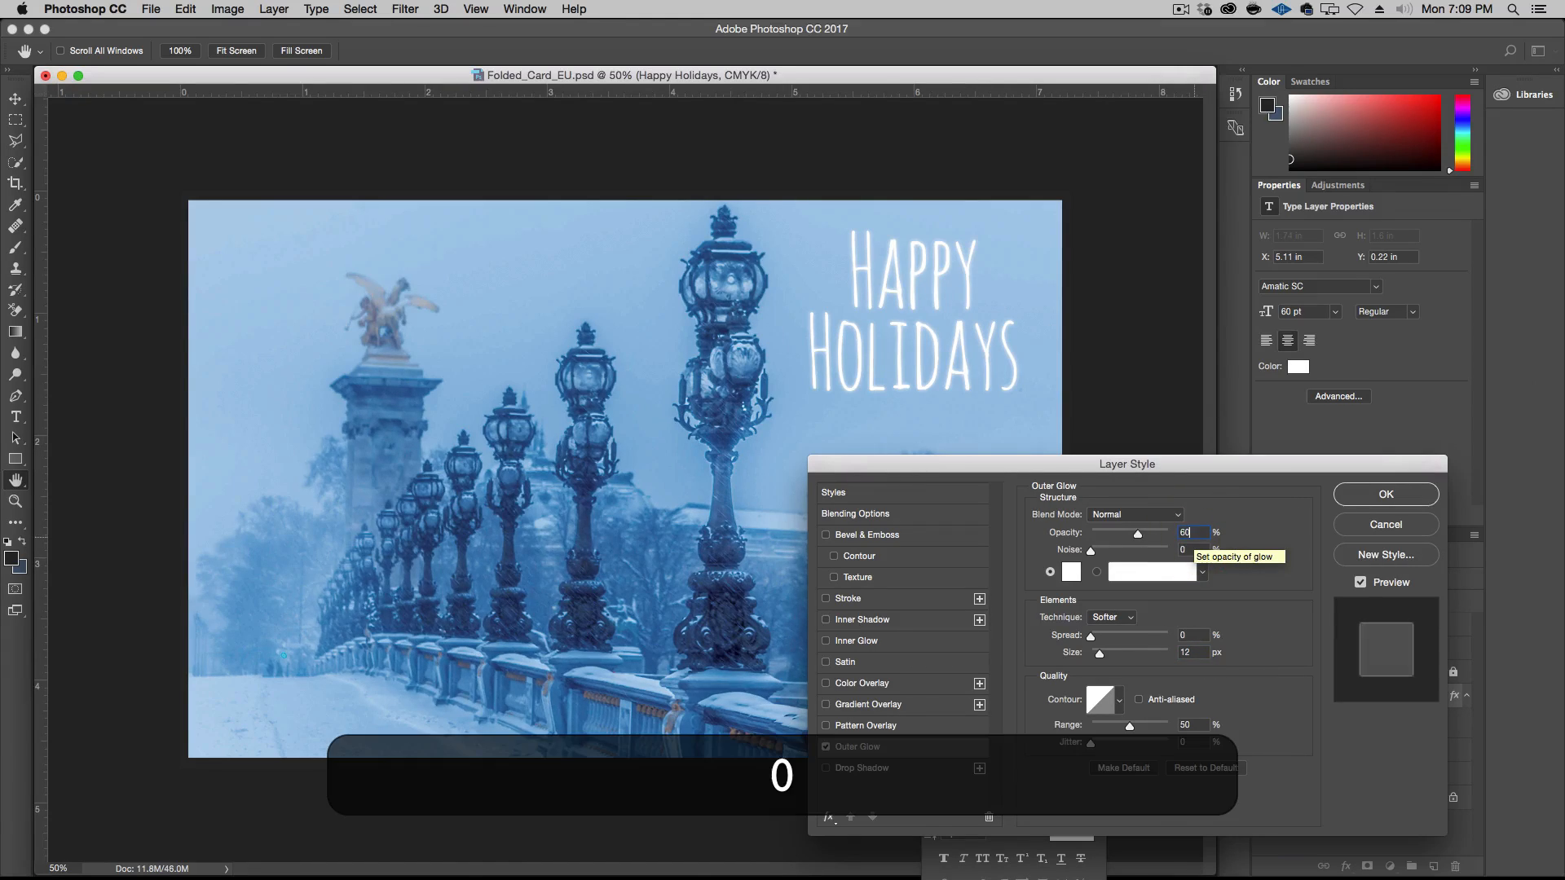
pyautogui.click(1396, 497)
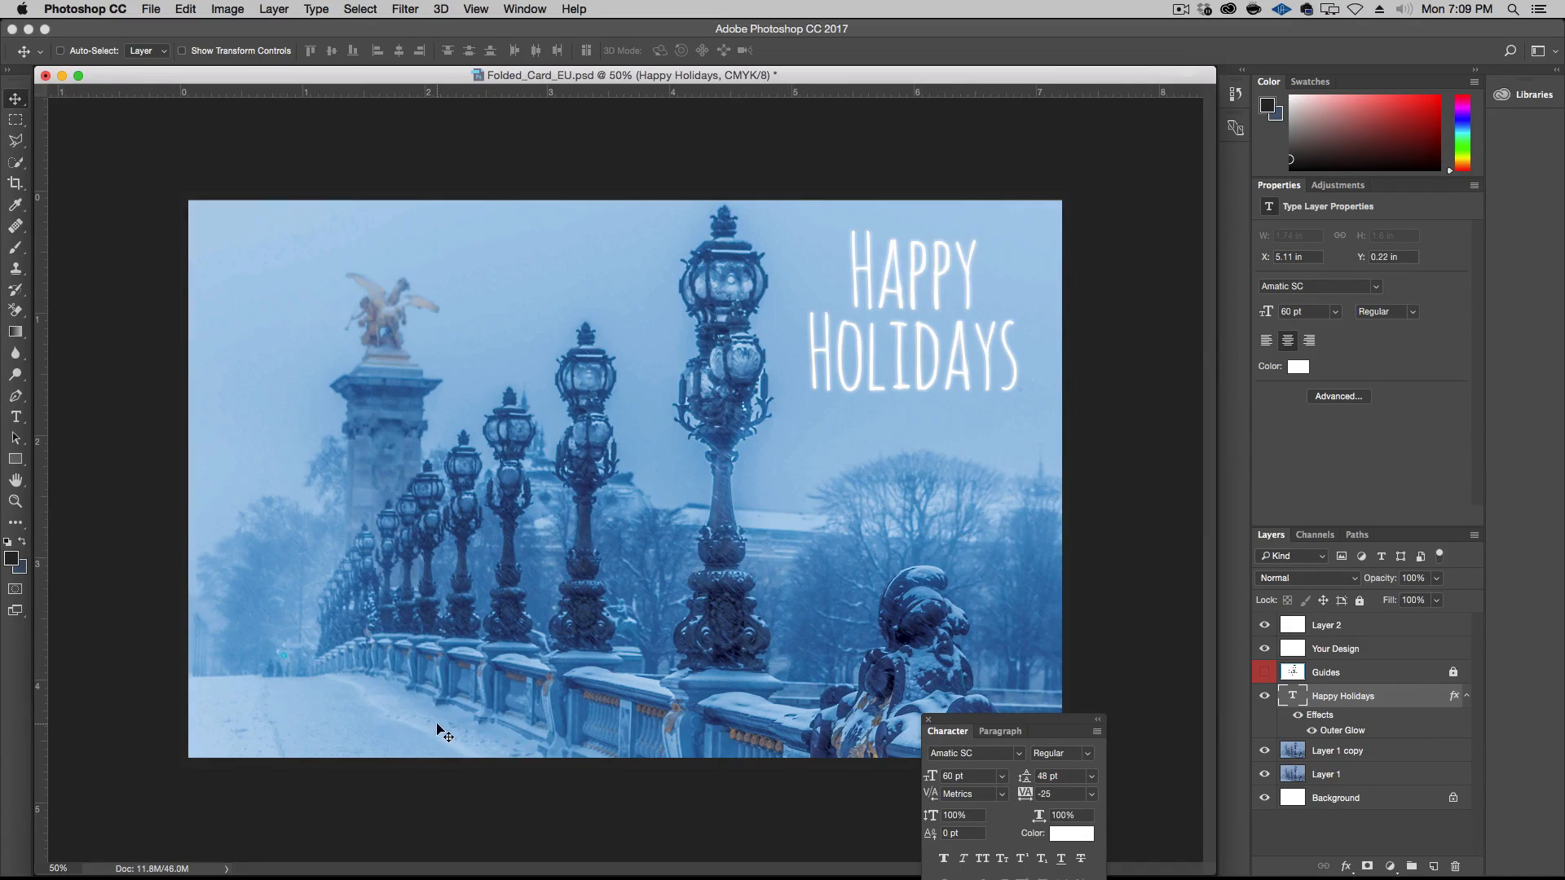
# Add a text layer with the family's "from the" signature line over the snow in the photo's lower-left corner
pyautogui.press('t')
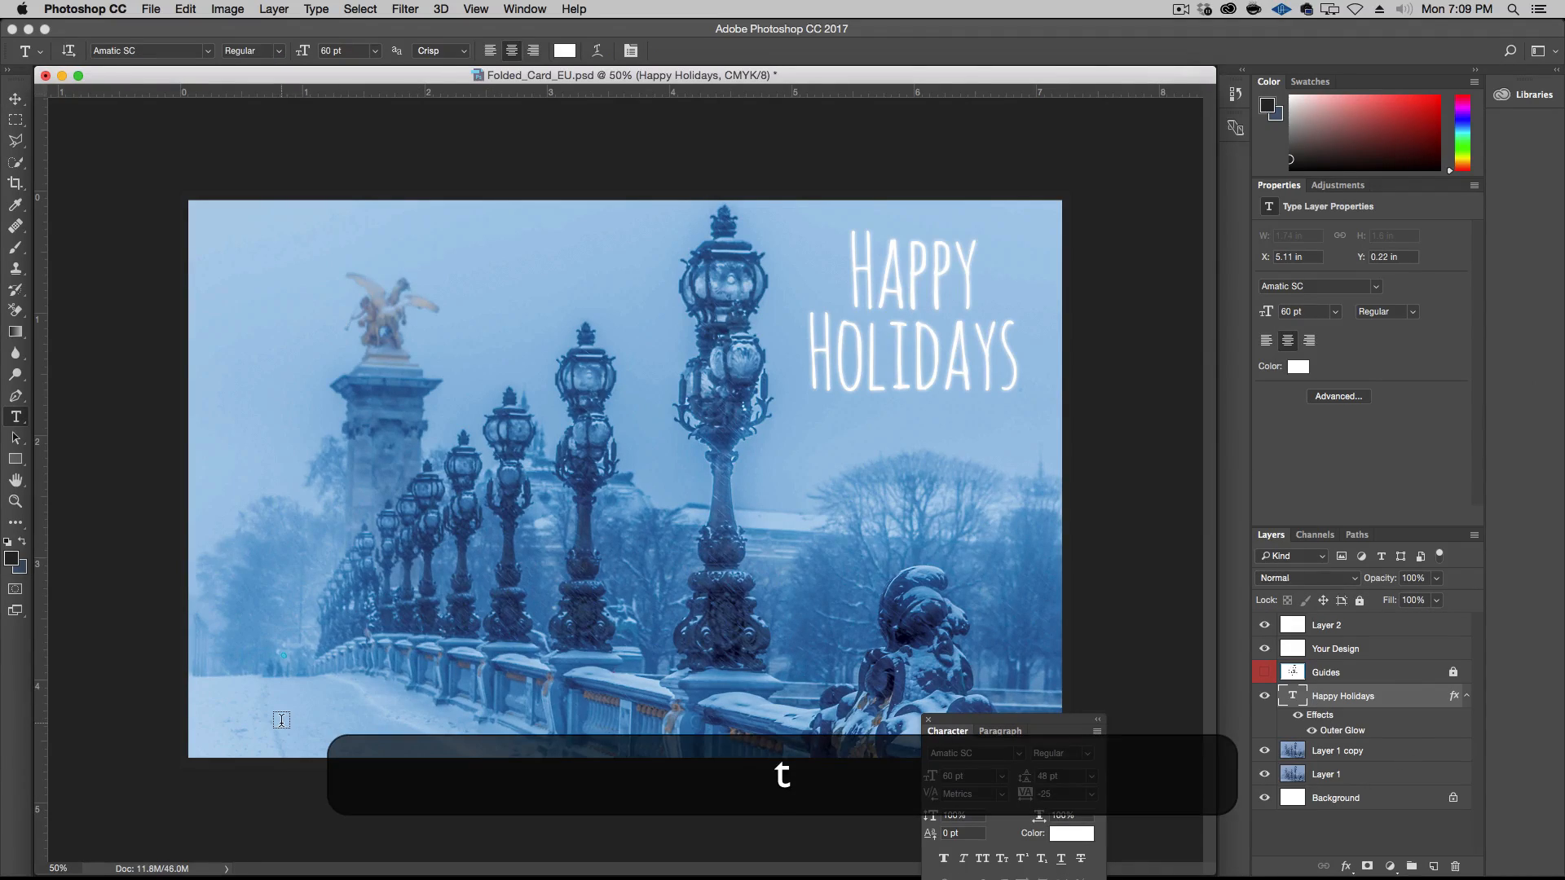
pyautogui.click(220, 717)
pyautogui.write('from the ')
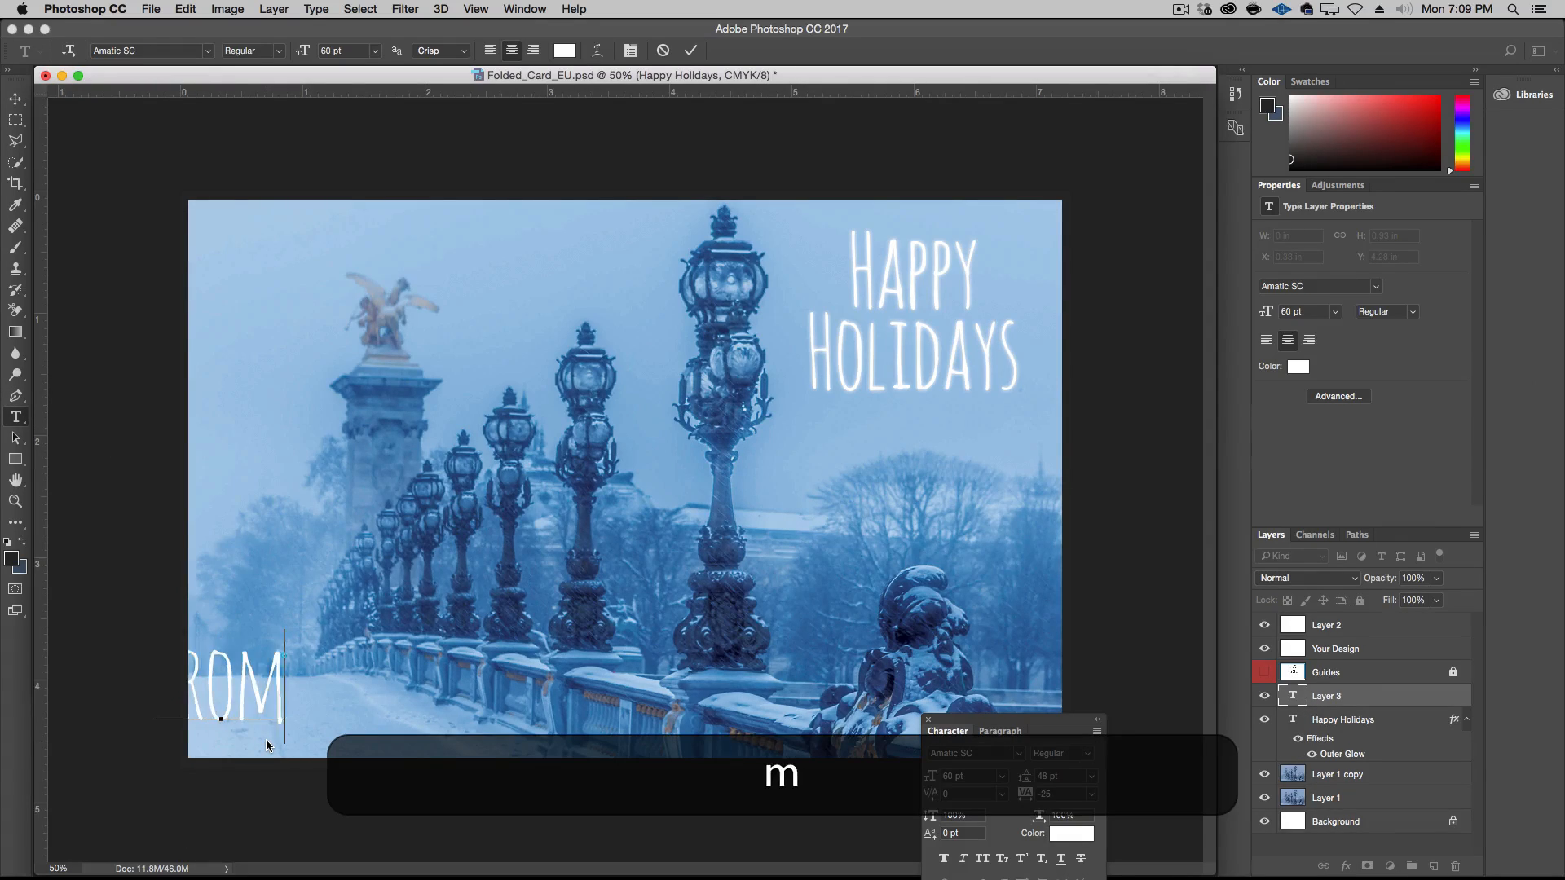
pyautogui.write('Smith Fam')
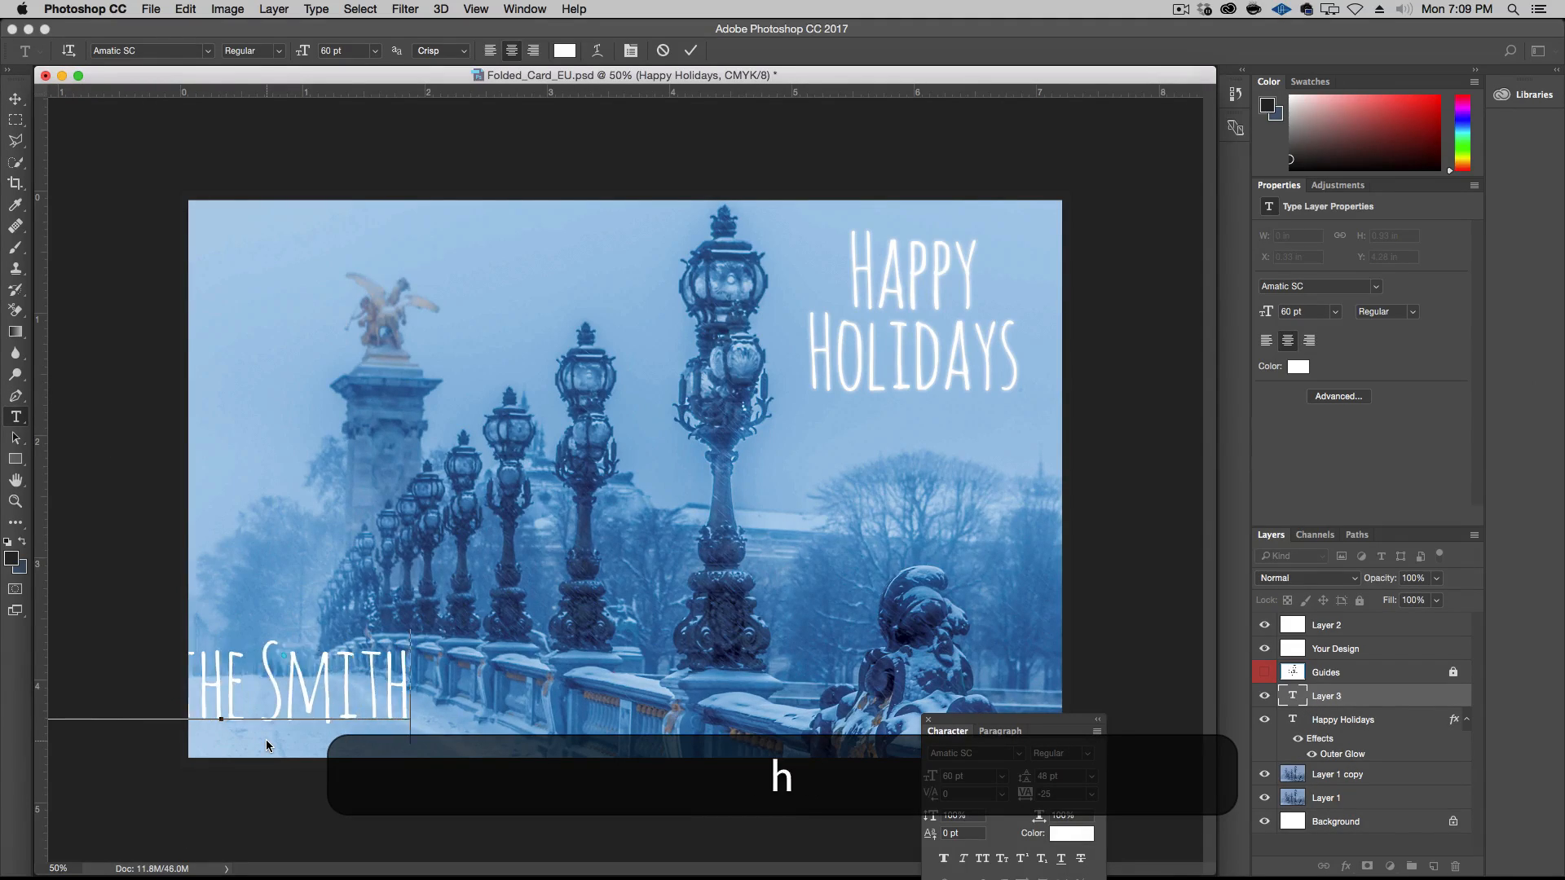
pyautogui.write('ily')
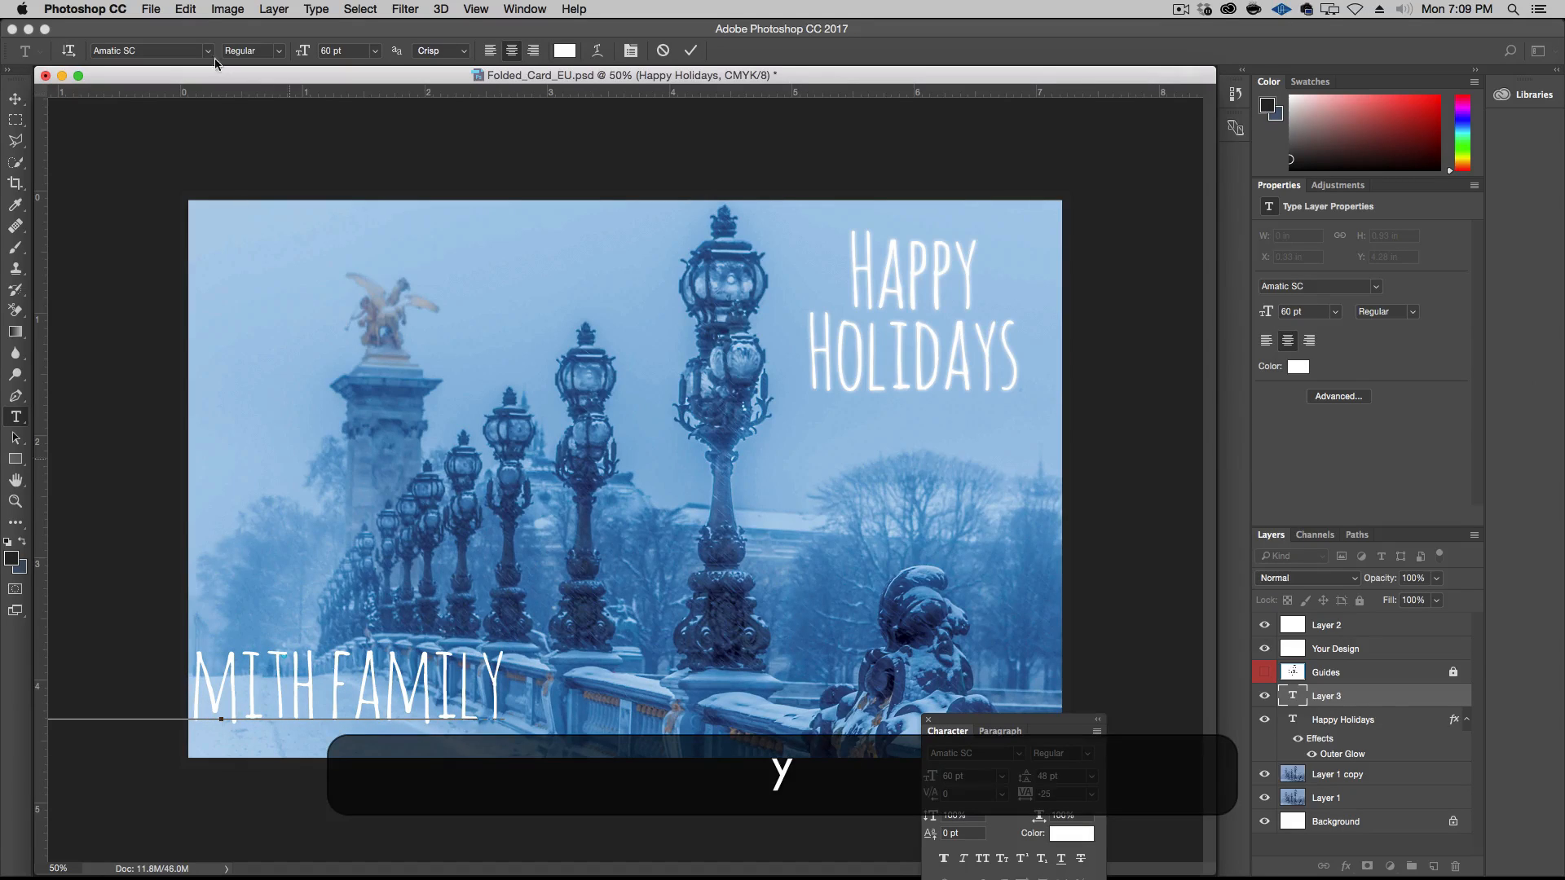
pyautogui.click(16, 99)
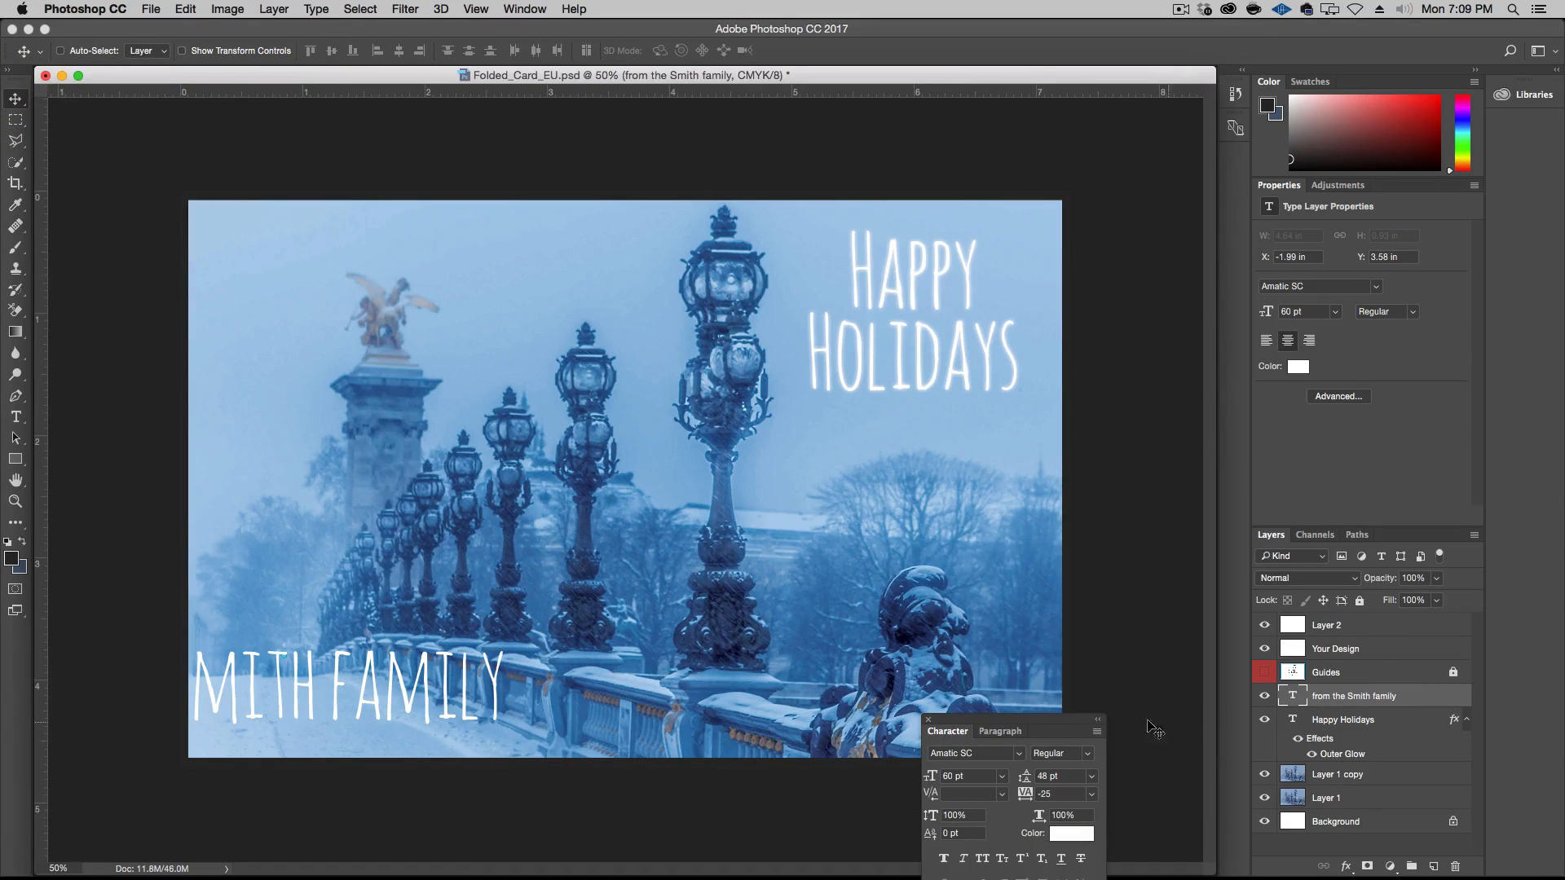
# Left-align the signature text so the whole line fits on the card
pyautogui.moveTo(1066, 725); pyautogui.dragTo(1154, 602)
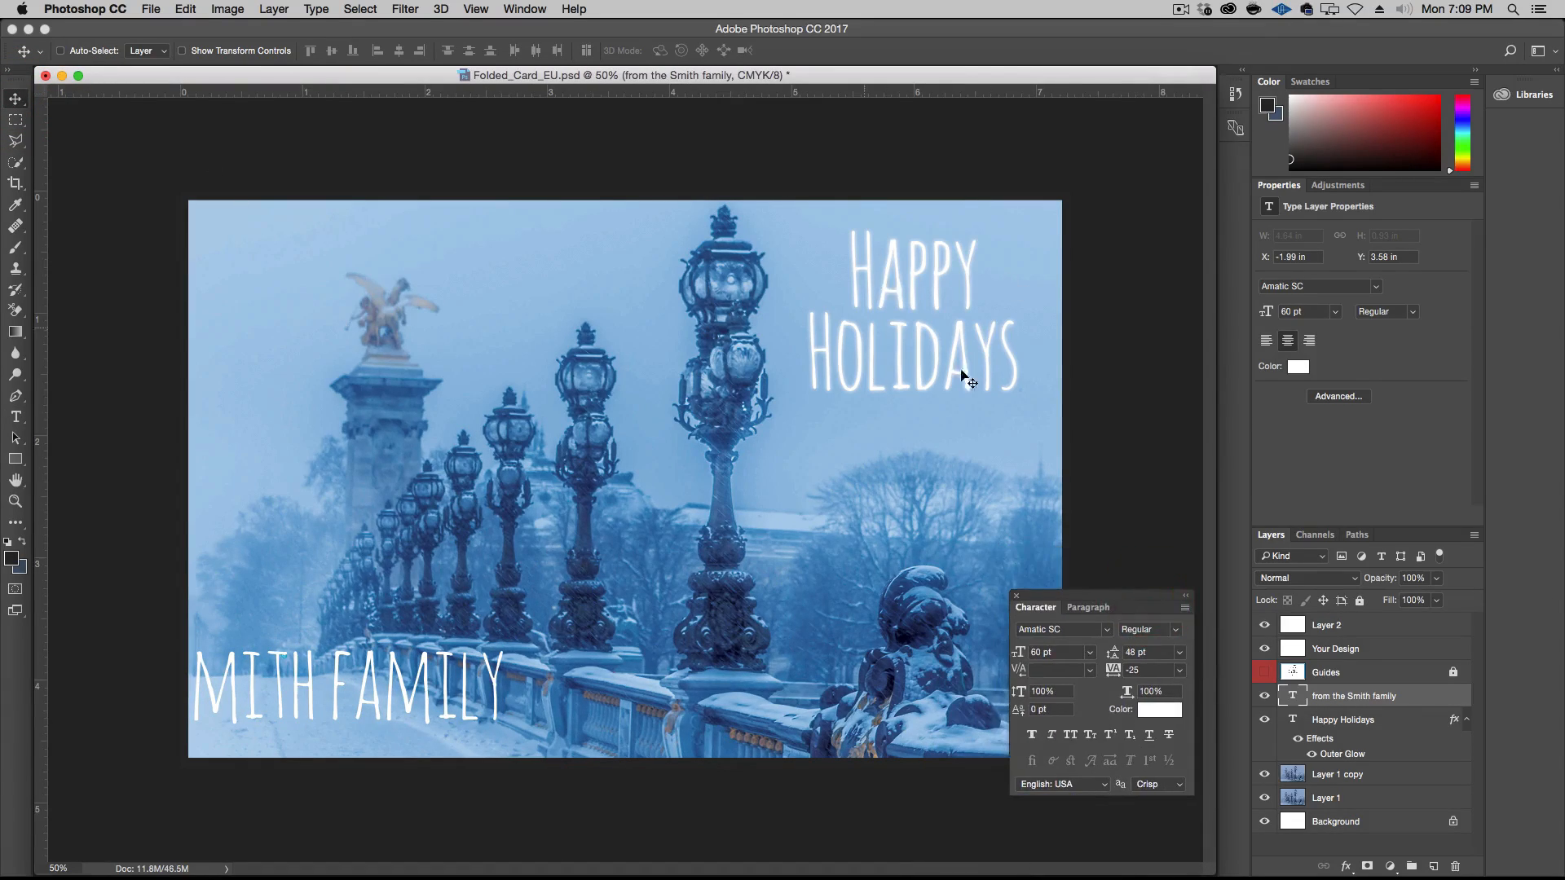
pyautogui.click(1084, 608)
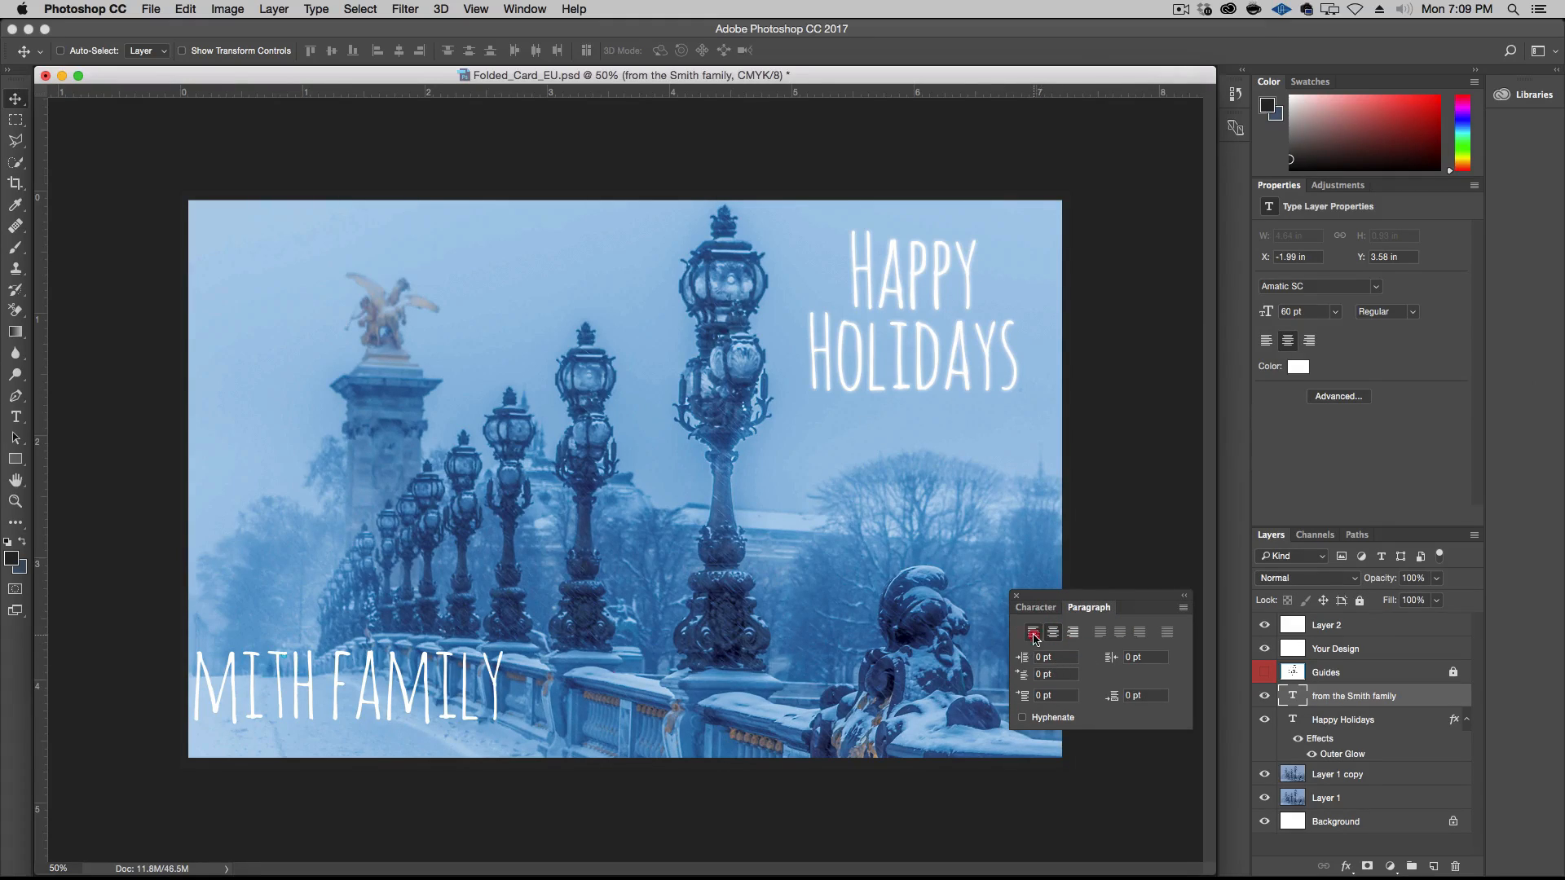
pyautogui.click(1033, 633)
pyautogui.click(1058, 615)
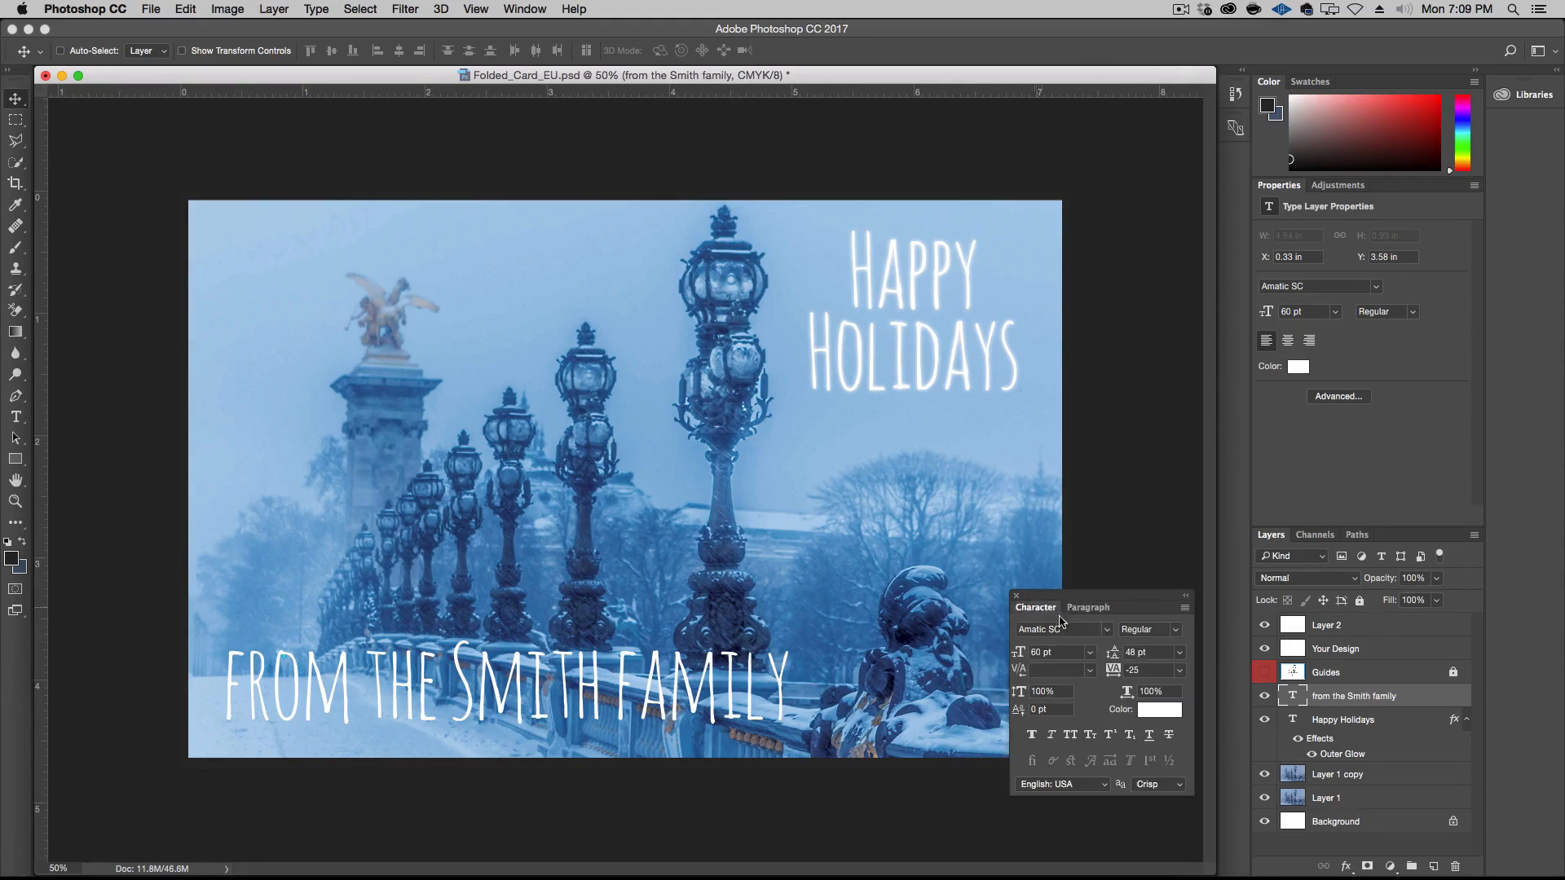
# Set the signature text in Bilbo Swash Caps at 24 pt
pyautogui.click(1106, 630)
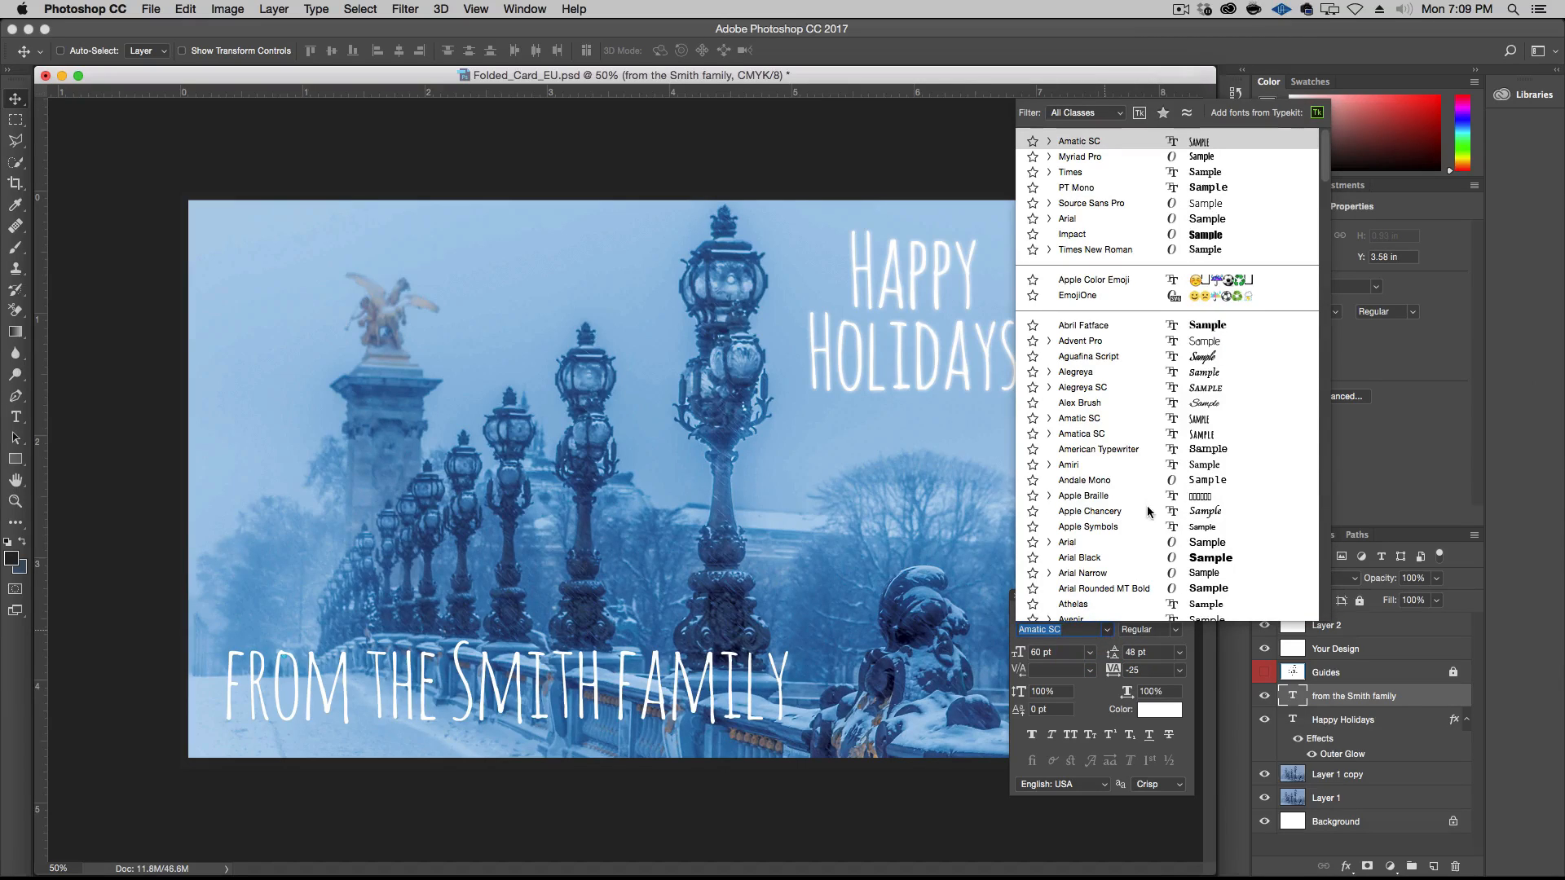
pyautogui.scroll(-5, 1147, 506)
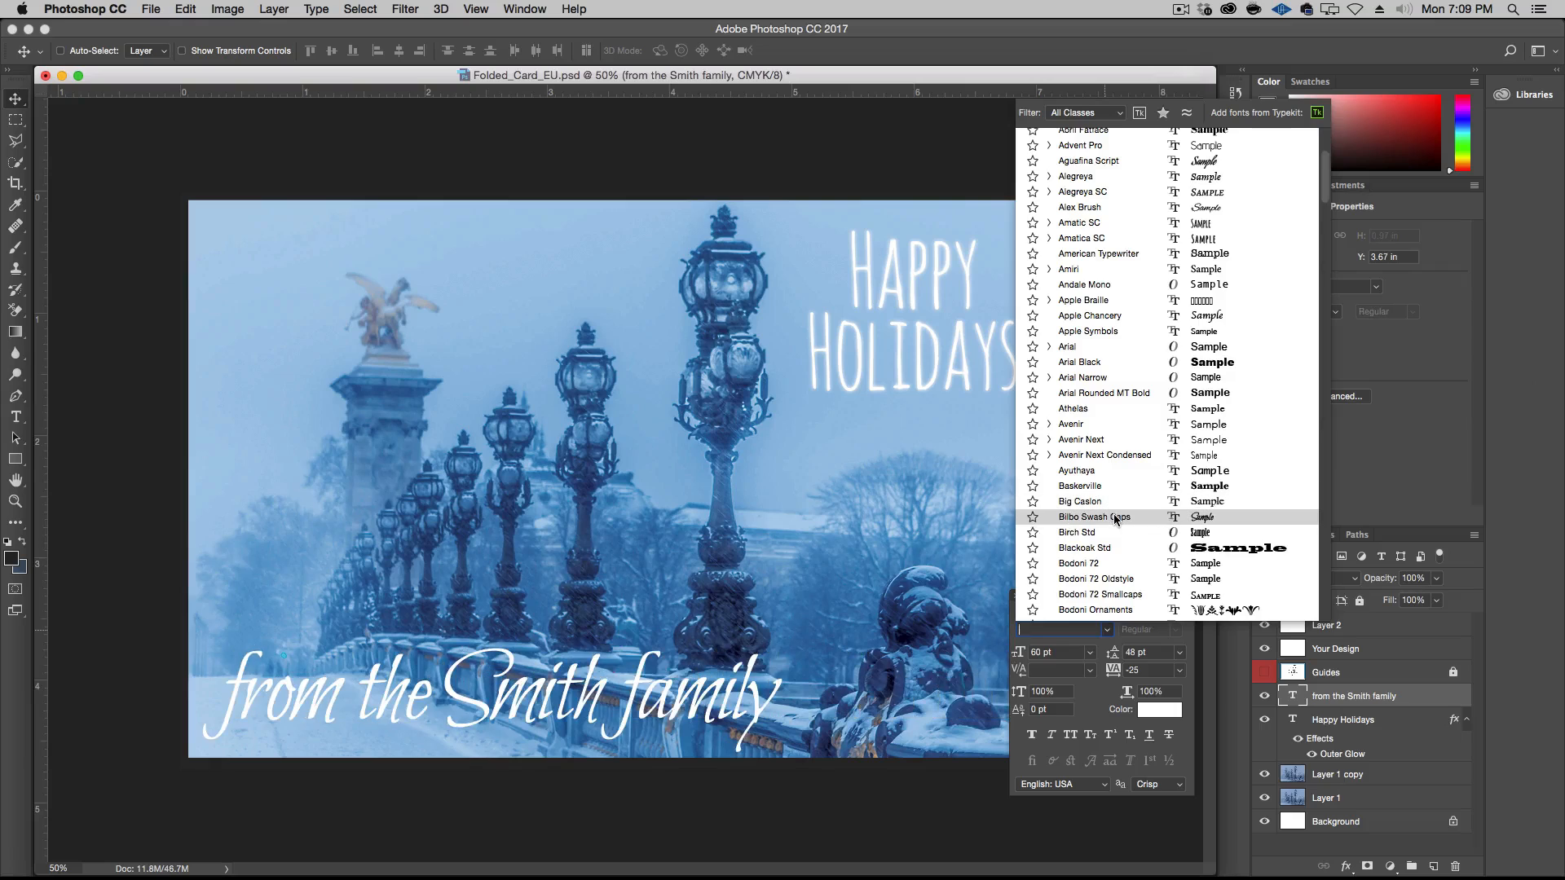
pyautogui.click(1117, 518)
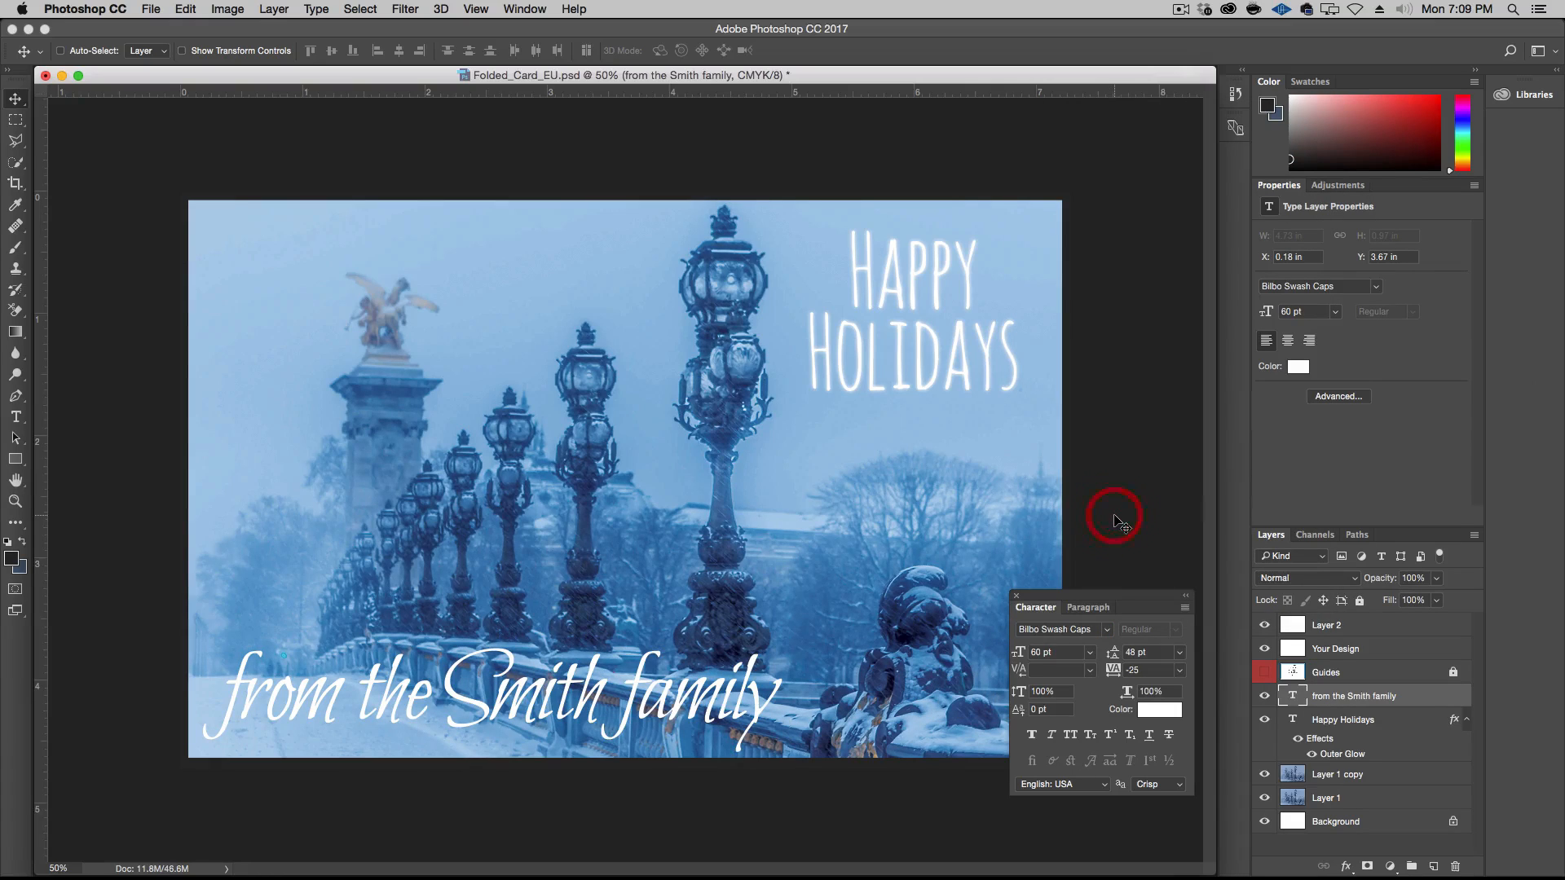
pyautogui.click(1090, 653)
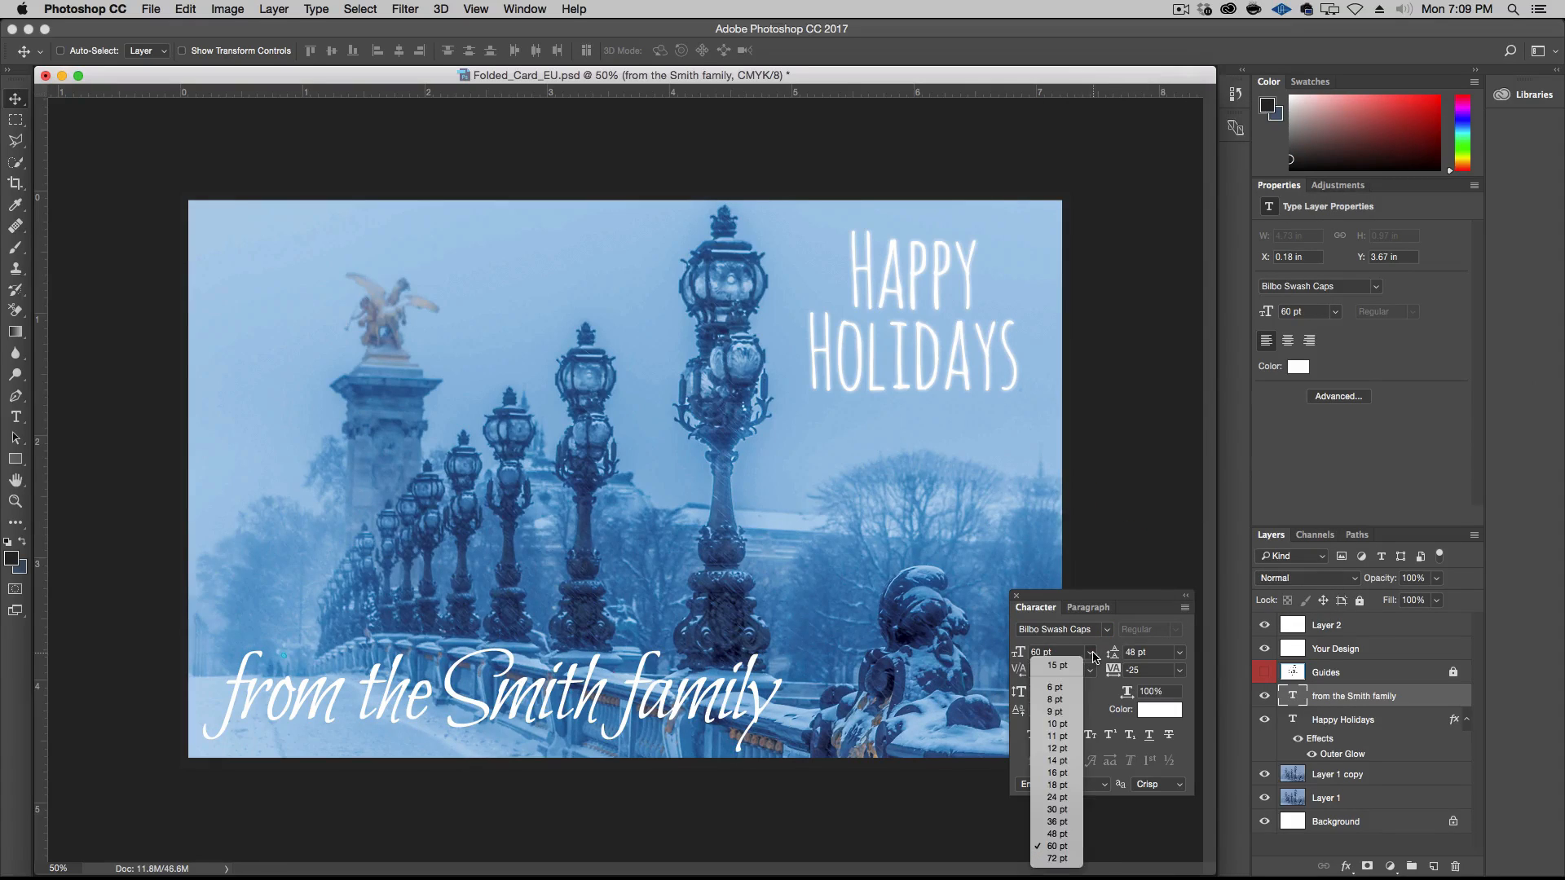
pyautogui.click(1063, 797)
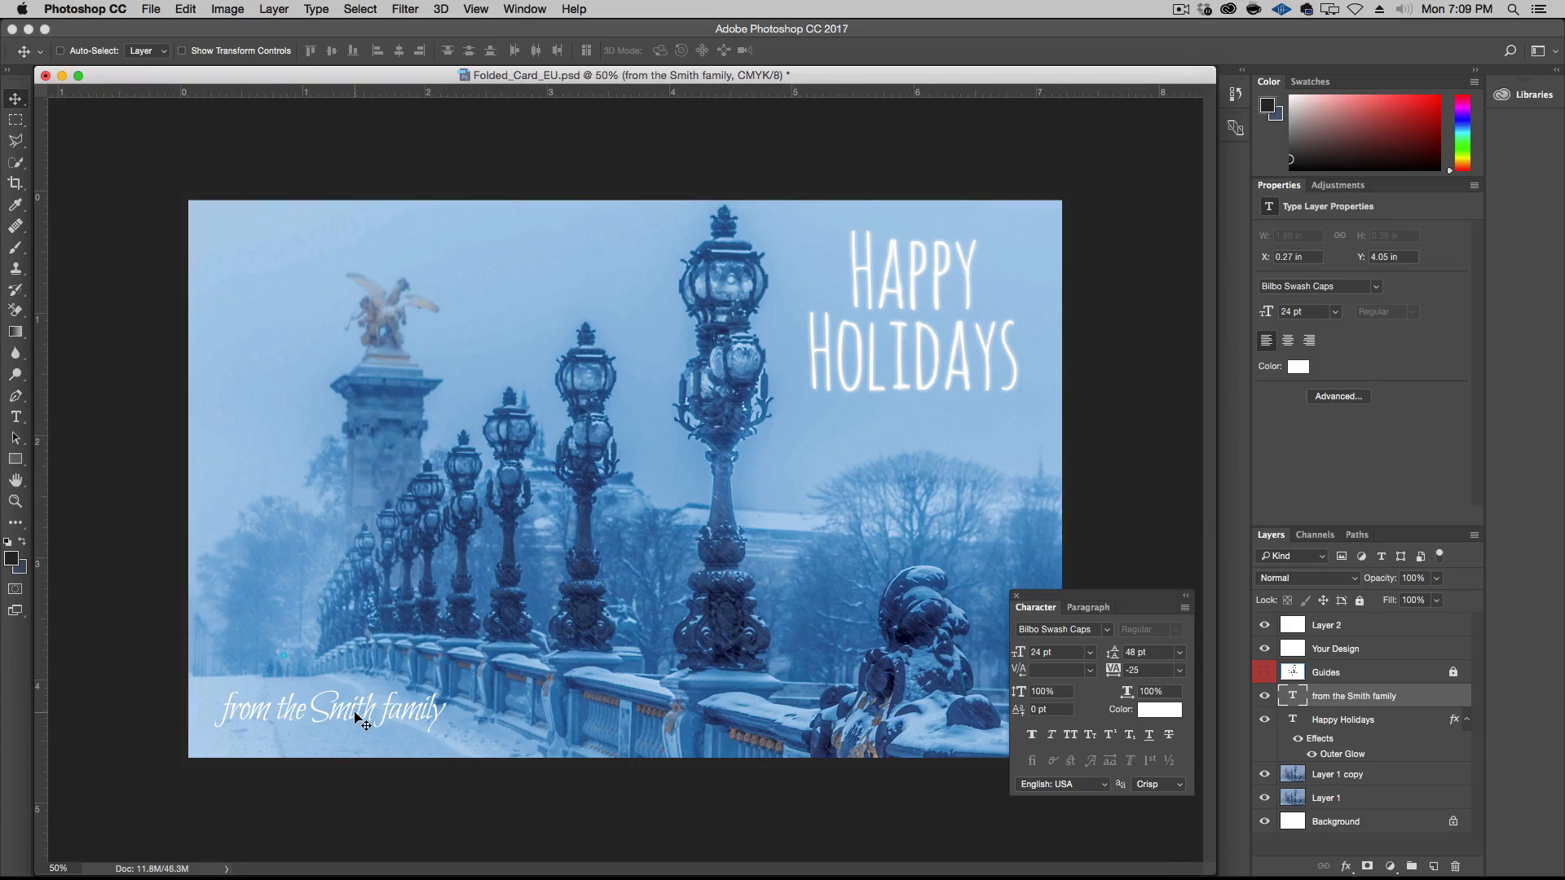
# Nudge the signature down and left to about X 0.23 in and Y 4.18 in, near the card's lower-left corner
pyautogui.press('Down')
pyautogui.press('Down')
pyautogui.press('Down')
pyautogui.press('Down')
pyautogui.press('Down')
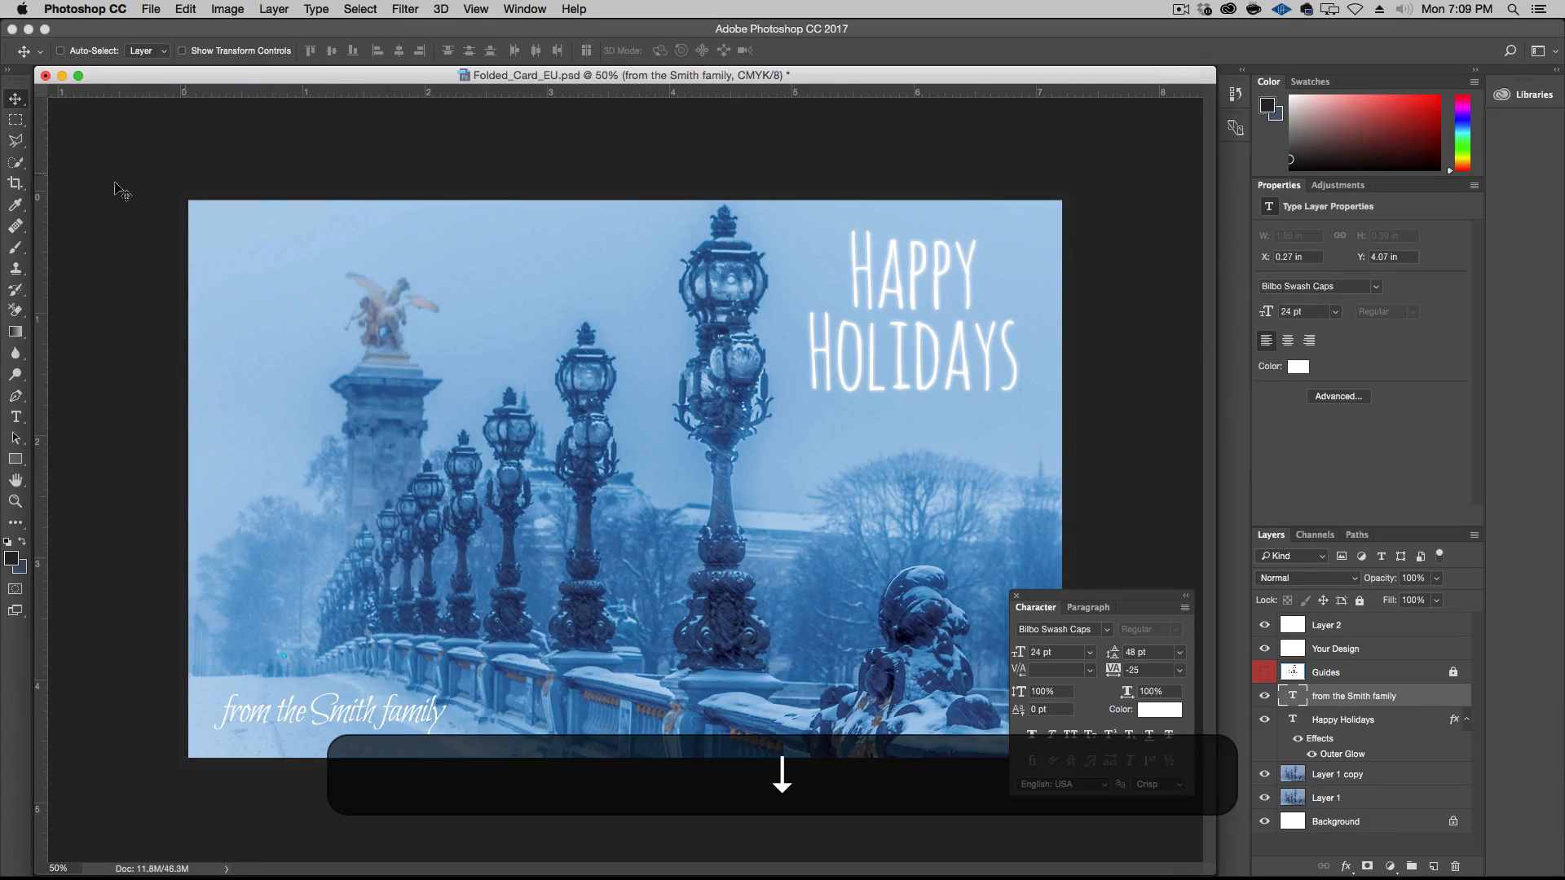
pyautogui.hotkey('shift', 'Down')
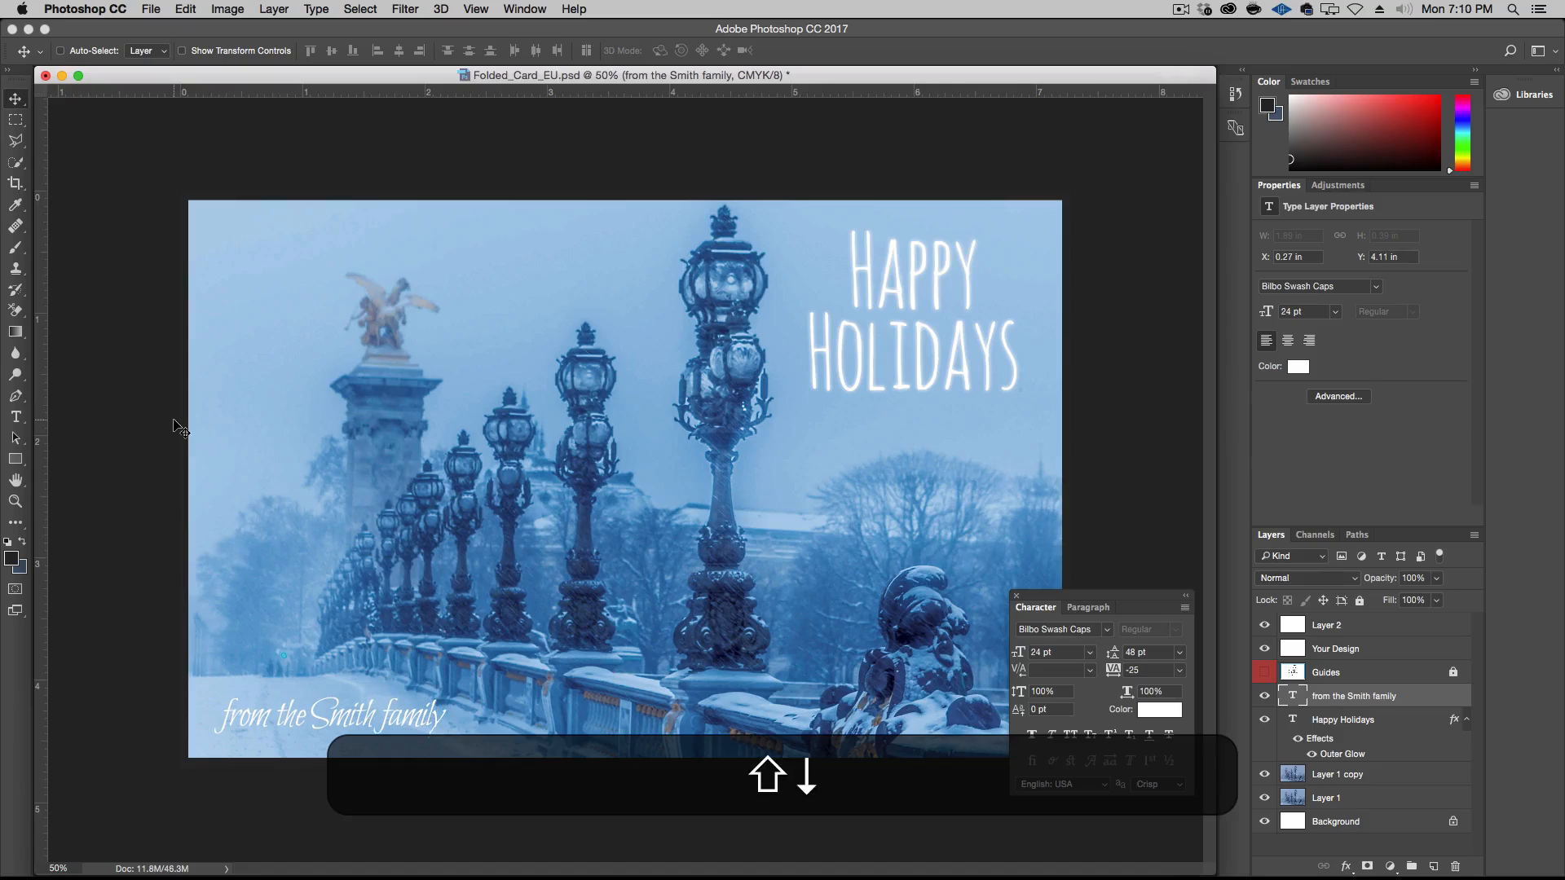
pyautogui.hotkey('shift', 'Down')
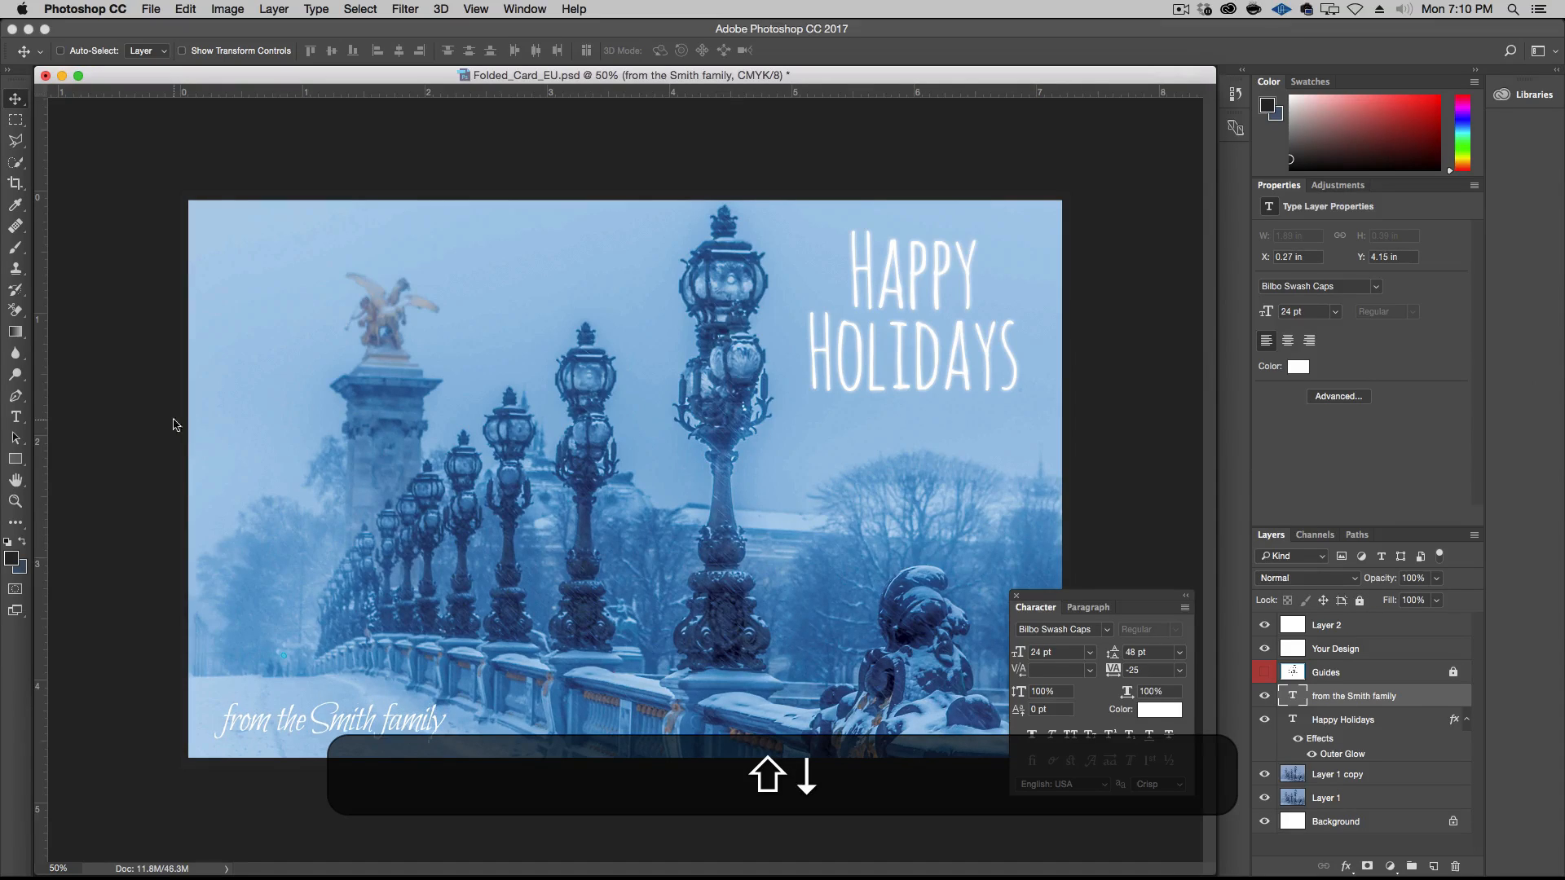
pyautogui.hotkey('shift', 'Down')
pyautogui.hotkey('shift', 'Left')
pyautogui.press('Left')
pyautogui.press('Left')
pyautogui.press('Left')
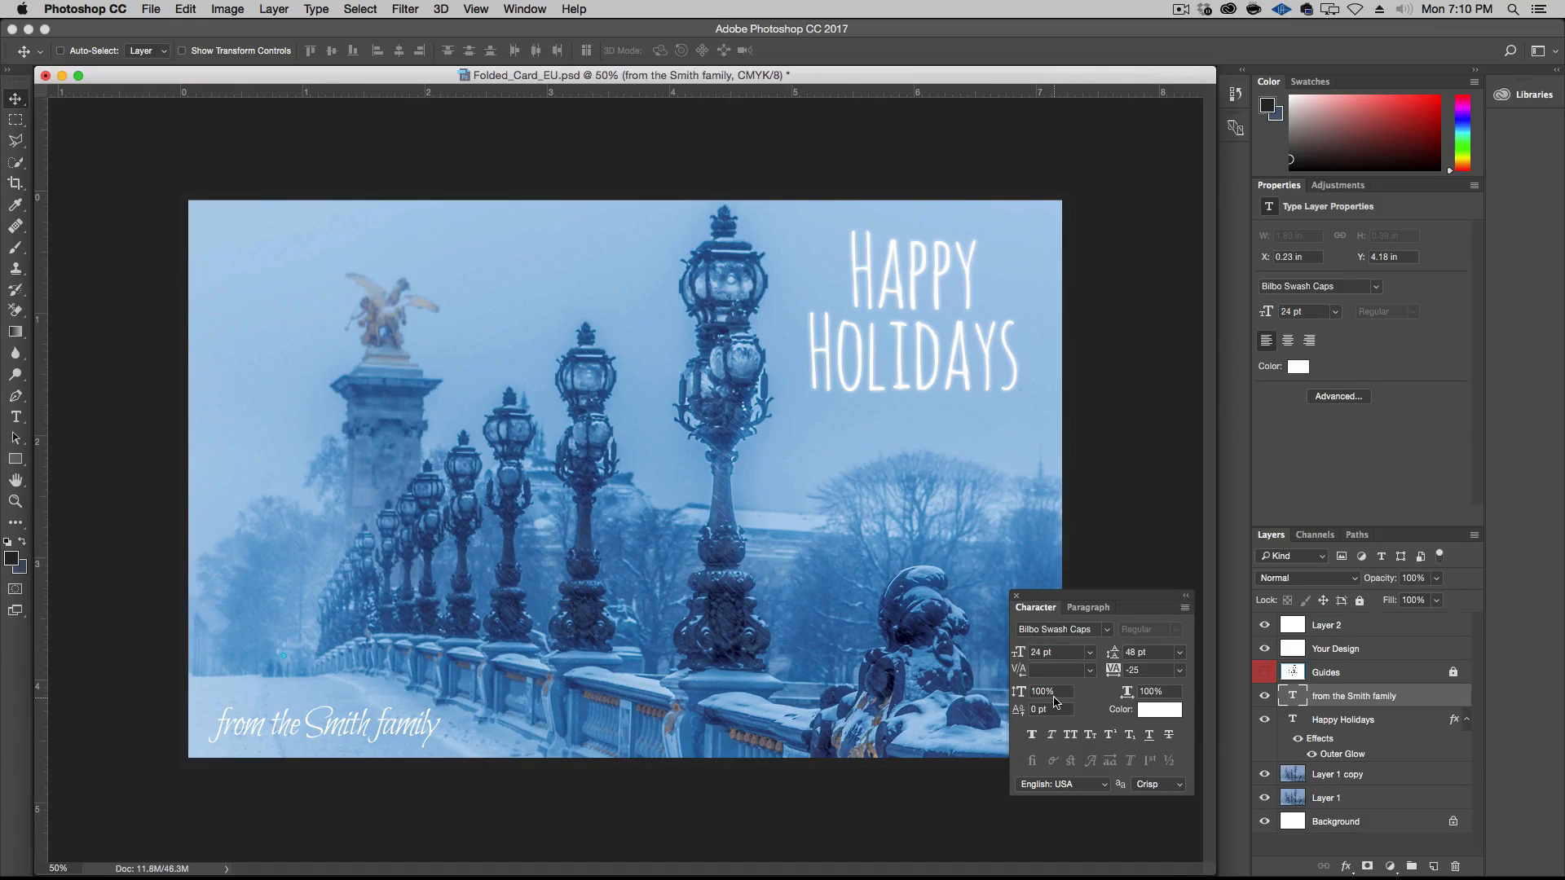
# Add an Outer Glow with a size of 10 px to the signature layer and nudge the text left to X 0.21 in
pyautogui.doubleClick(1420, 698)
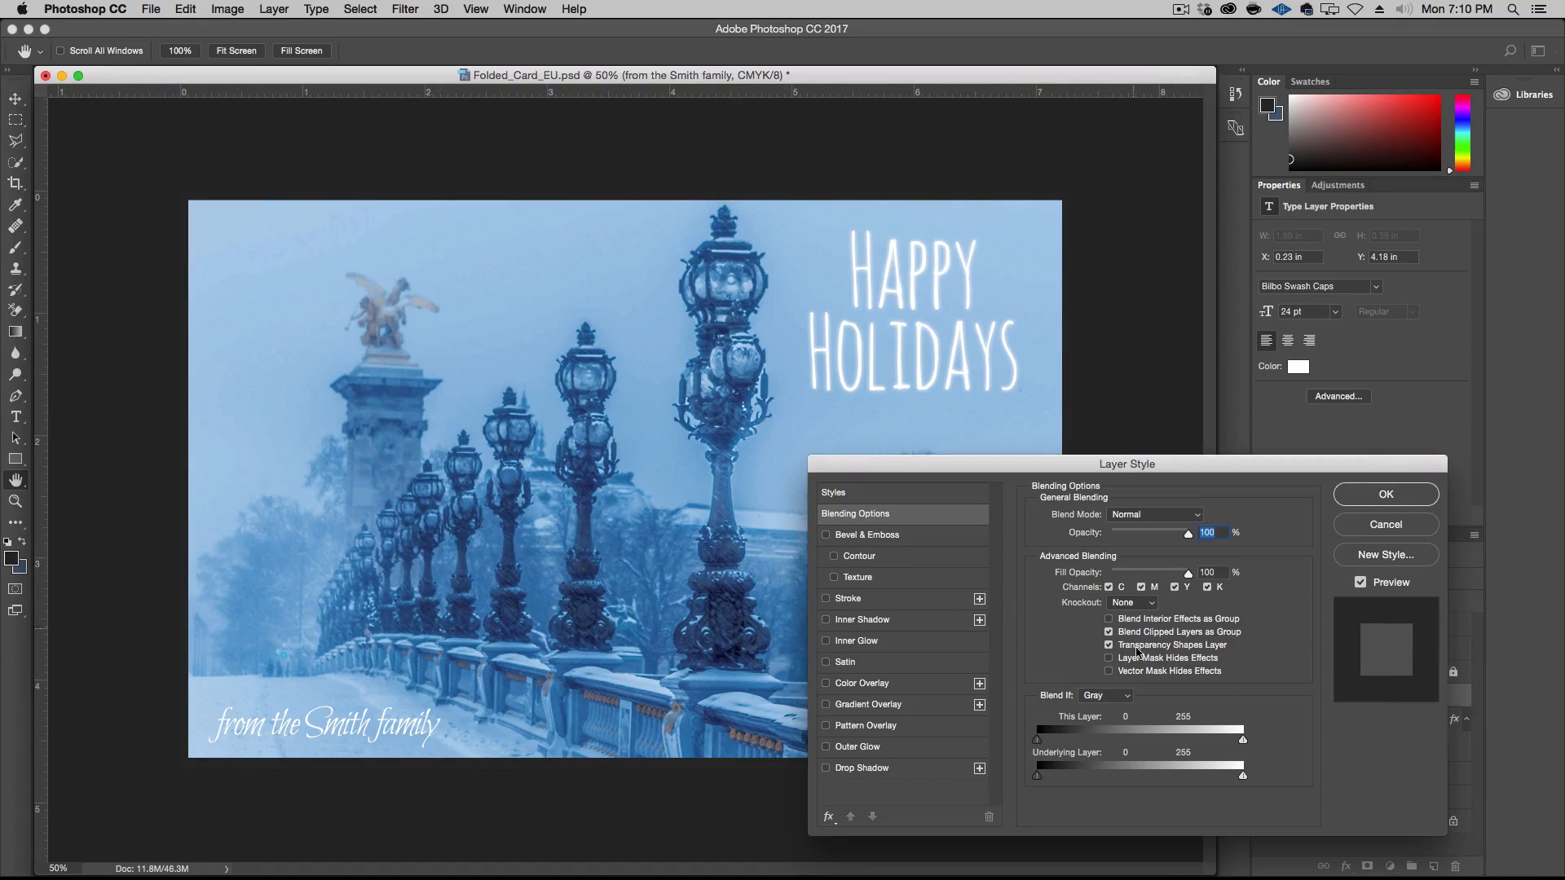
pyautogui.click(907, 746)
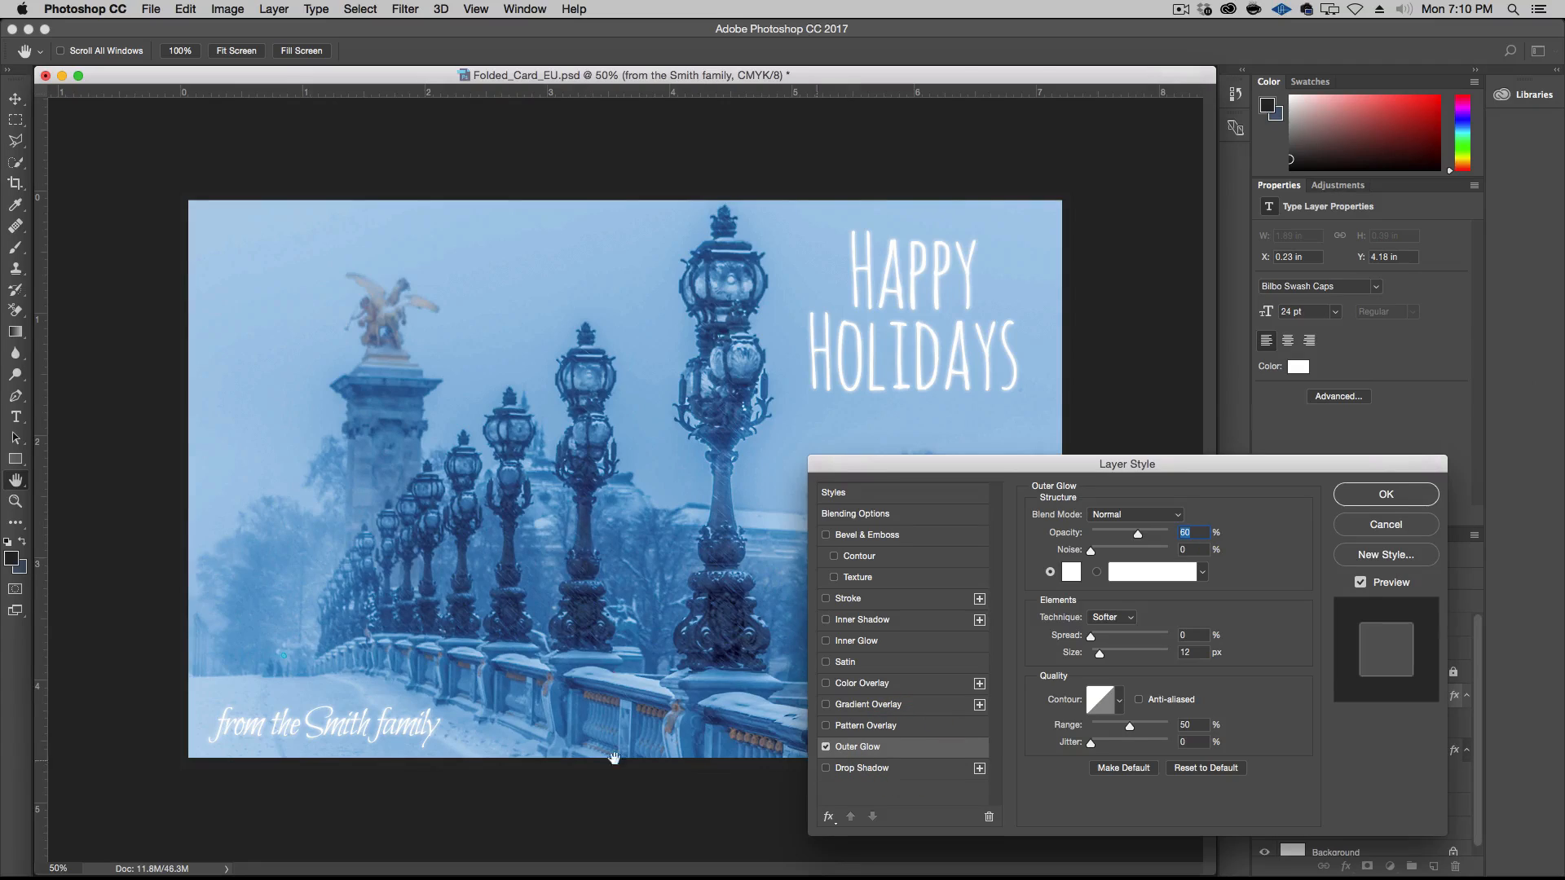
pyautogui.click(1188, 652)
pyautogui.press('Down')
pyautogui.press('Down')
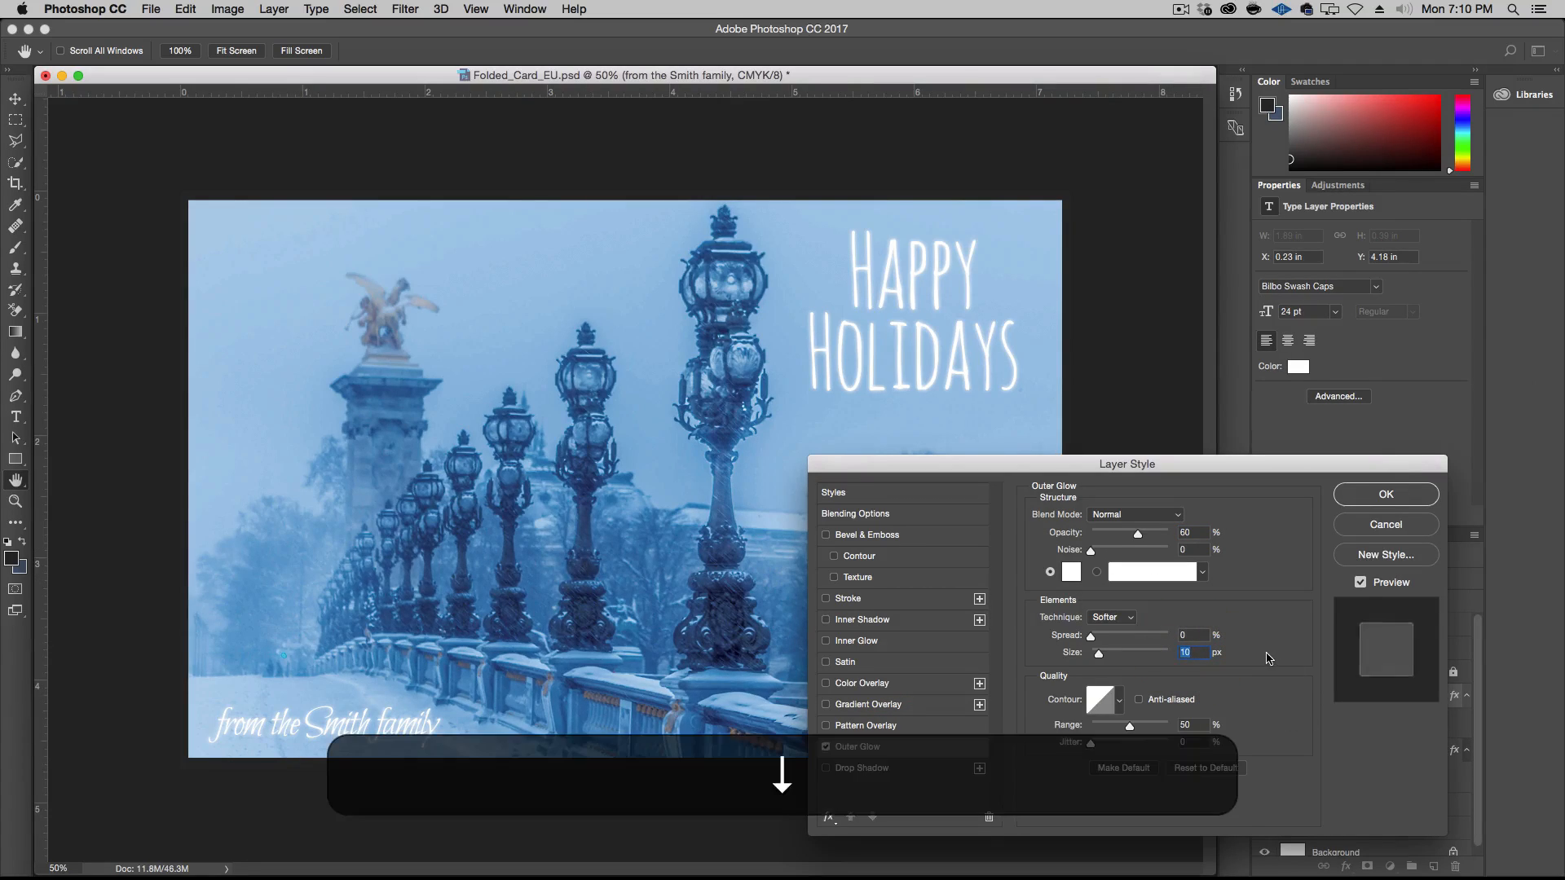
pyautogui.click(1387, 497)
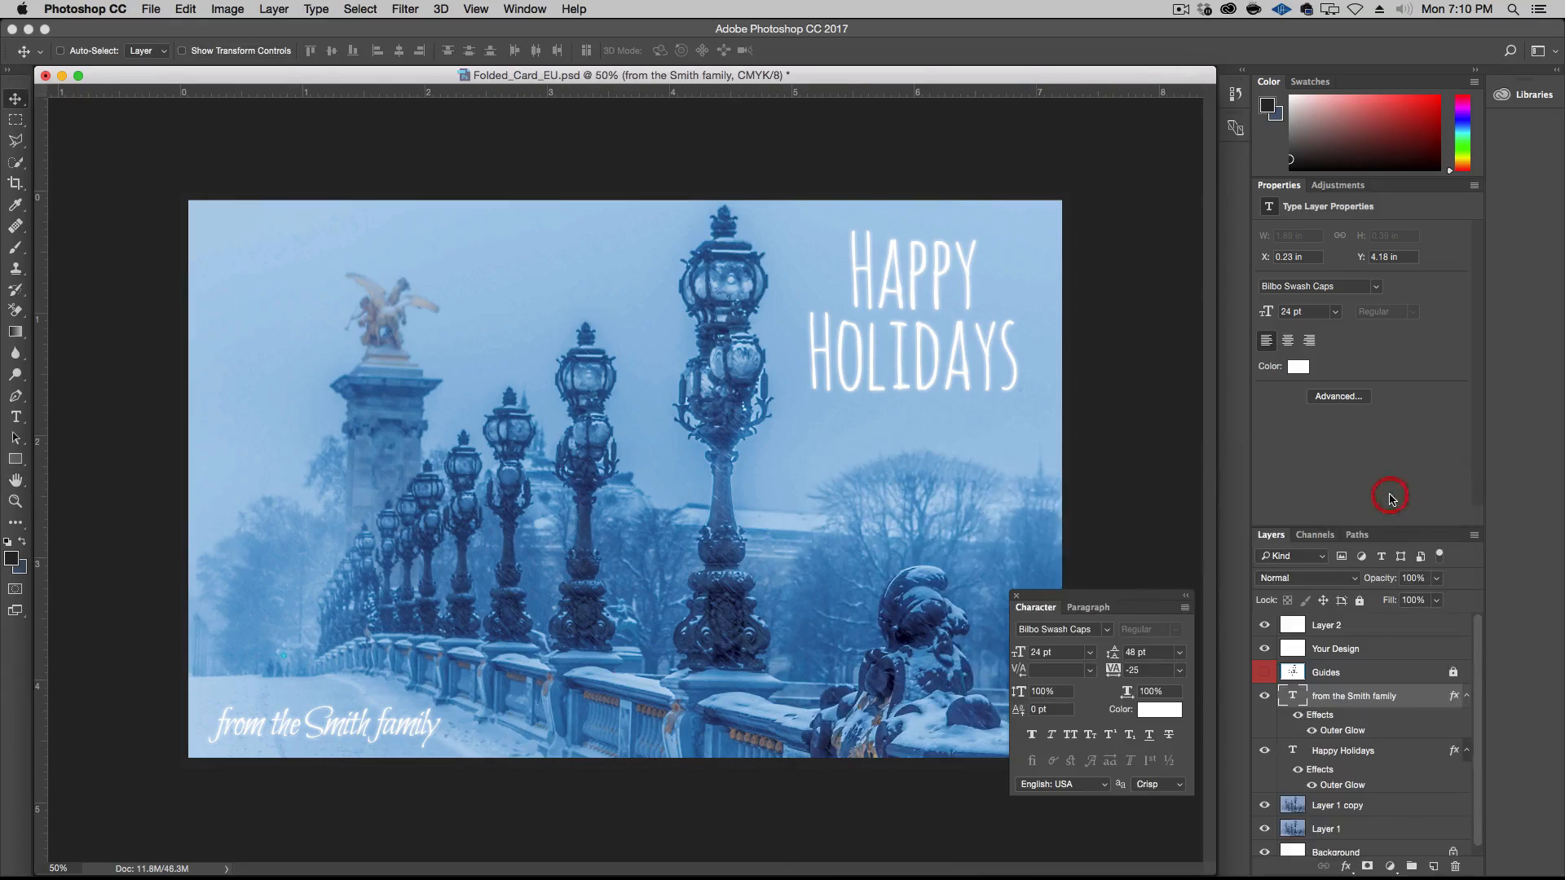
pyautogui.press('Left')
pyautogui.press('Left')
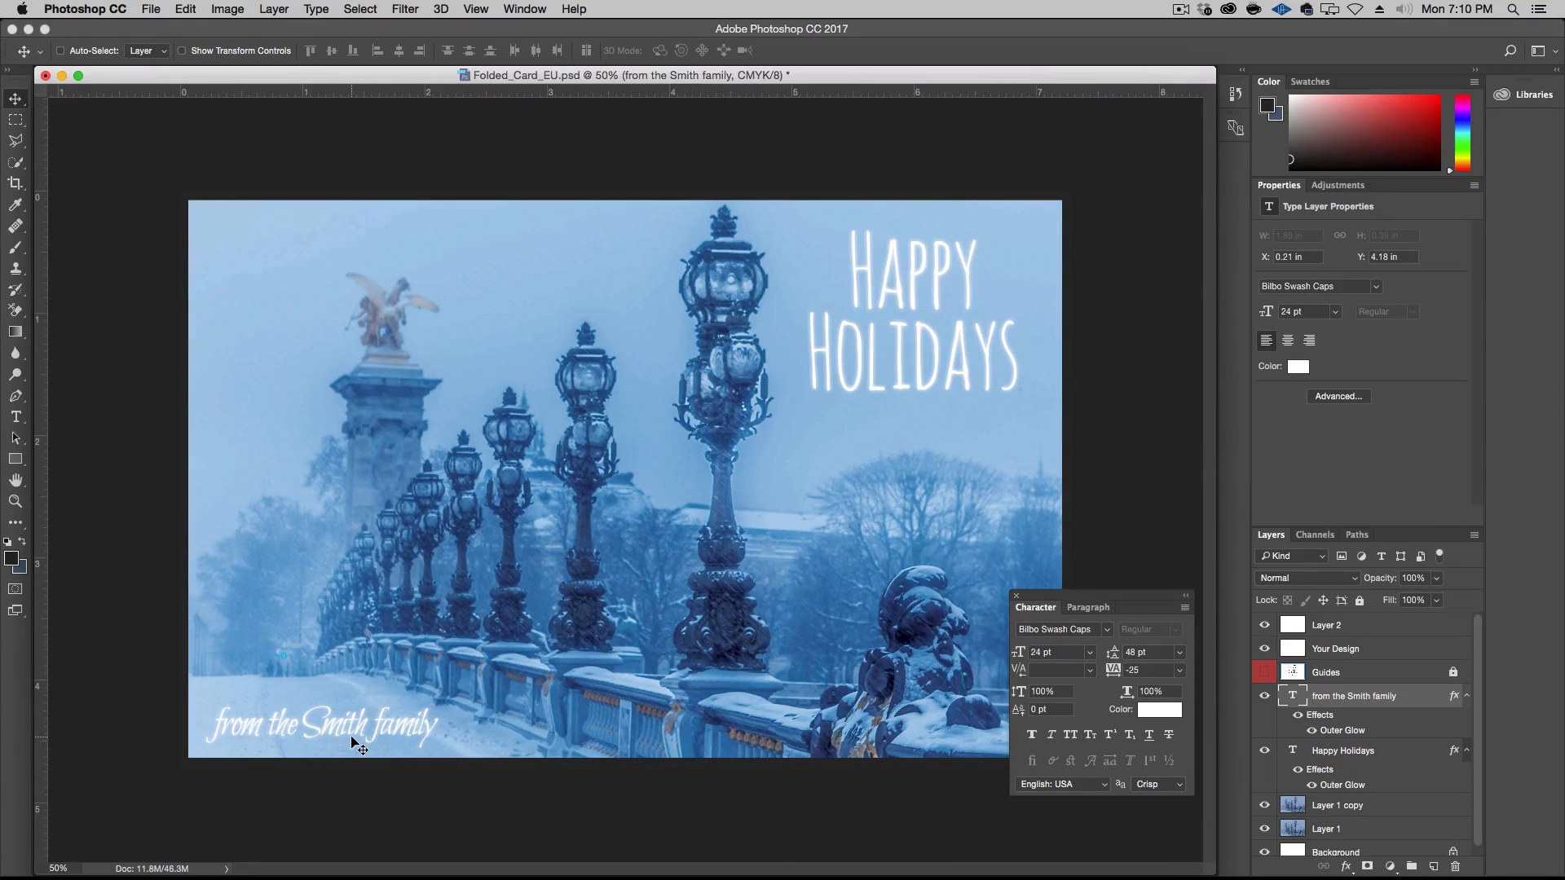
# Set the signature's tracking to -10 and check the text placement against the Guides layer, leaving the guides hidden
pyautogui.click(1180, 672)
pyautogui.click(1152, 732)
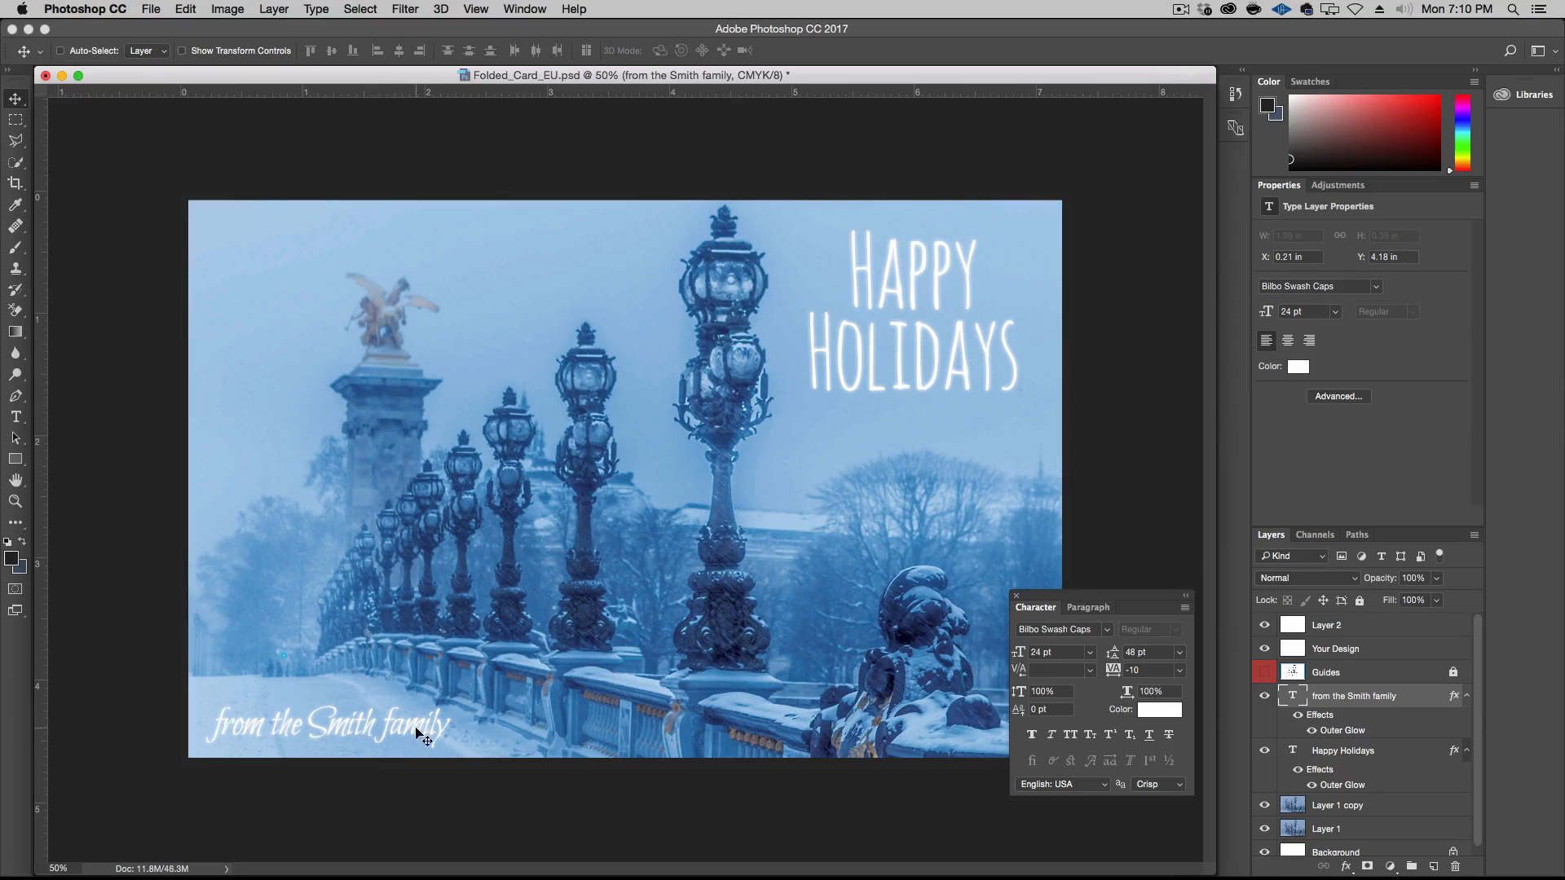
pyautogui.click(1265, 673)
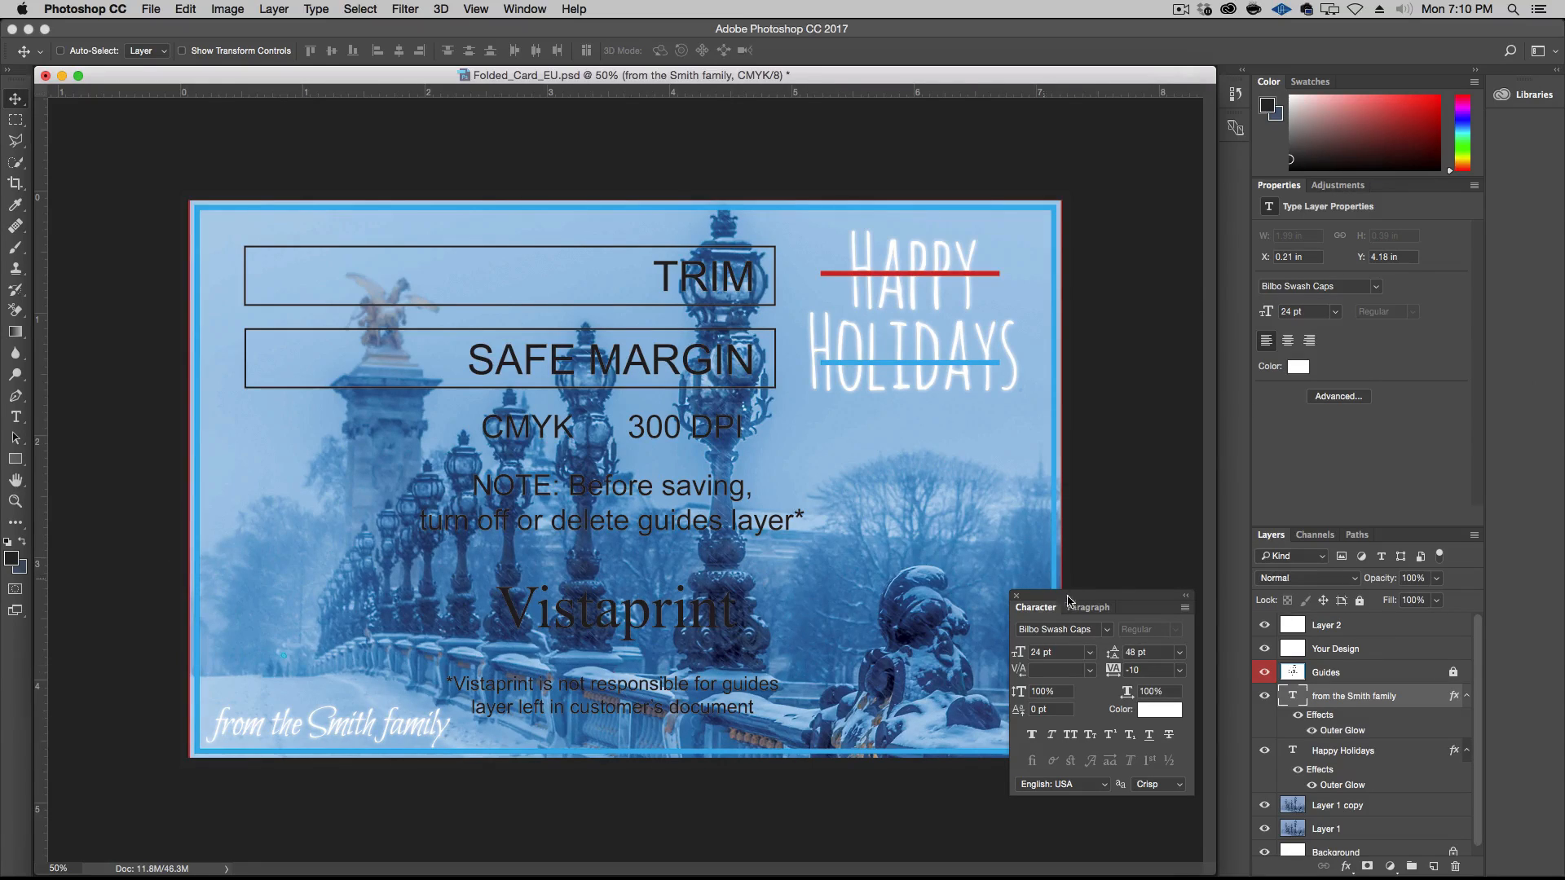
pyautogui.click(1264, 673)
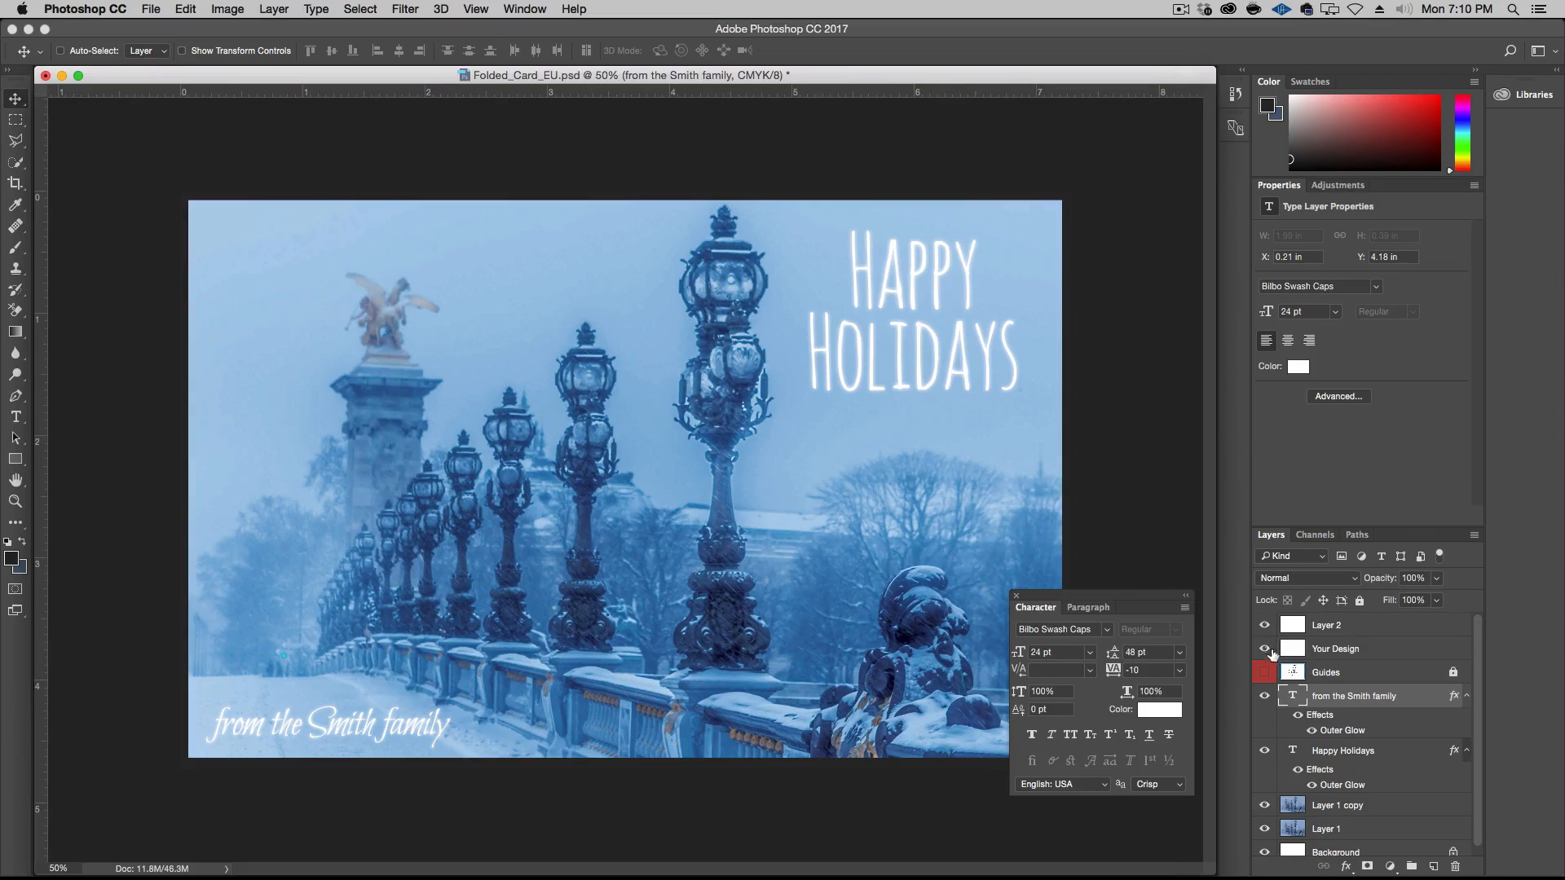
# Rename Layer 2 as "Hide Bleed" and delete the empty Your Design layer
pyautogui.doubleClick(1331, 625)
pyautogui.write('Hide Ble')
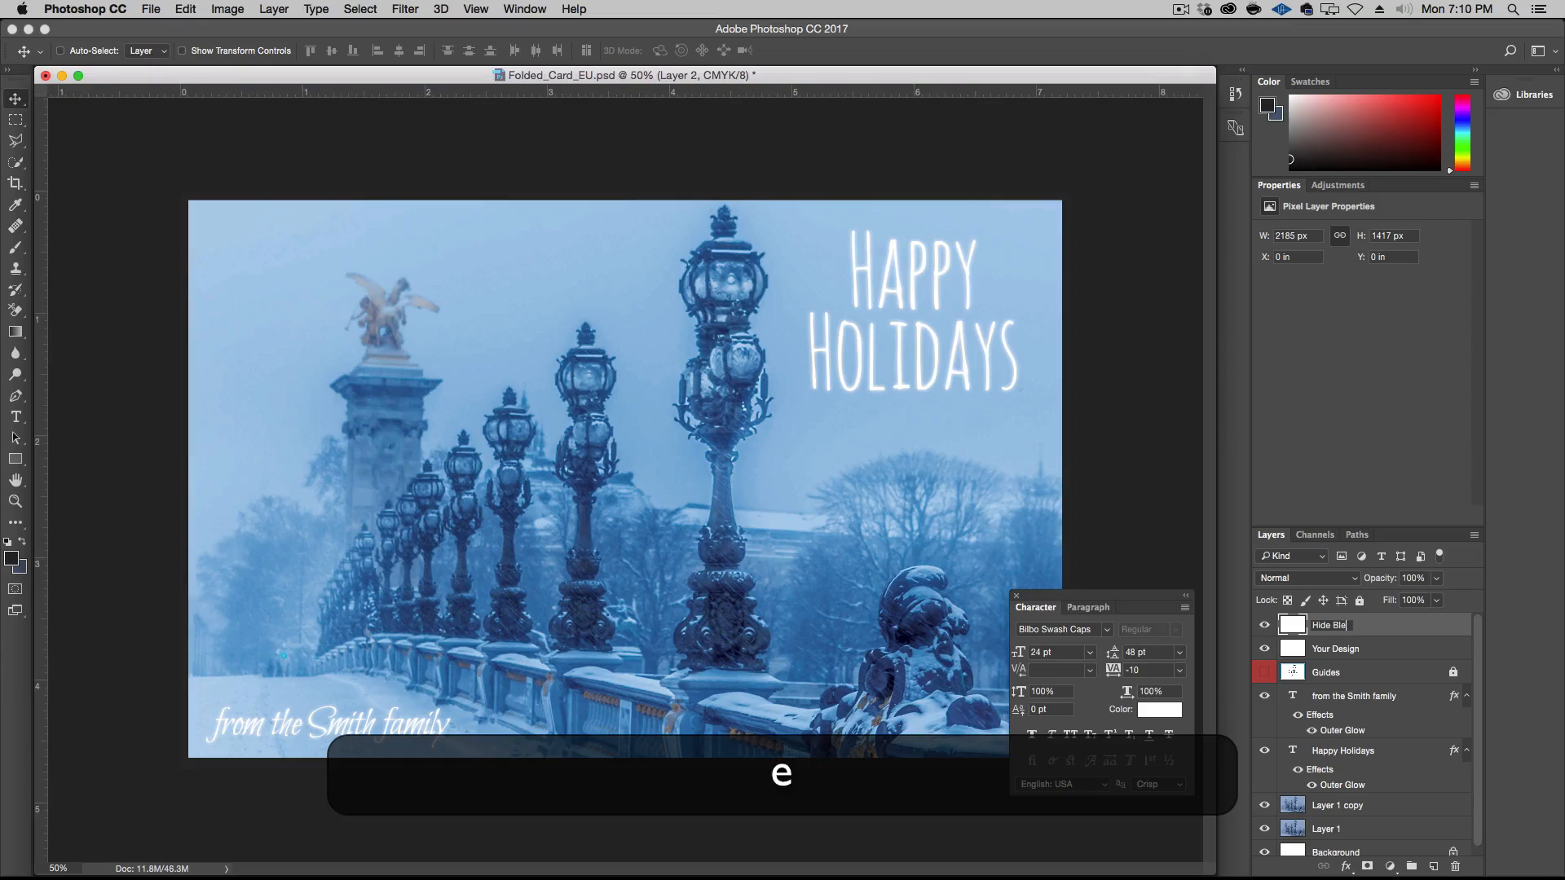
pyautogui.write('ed')
pyautogui.press('Return')
pyautogui.click(1328, 645)
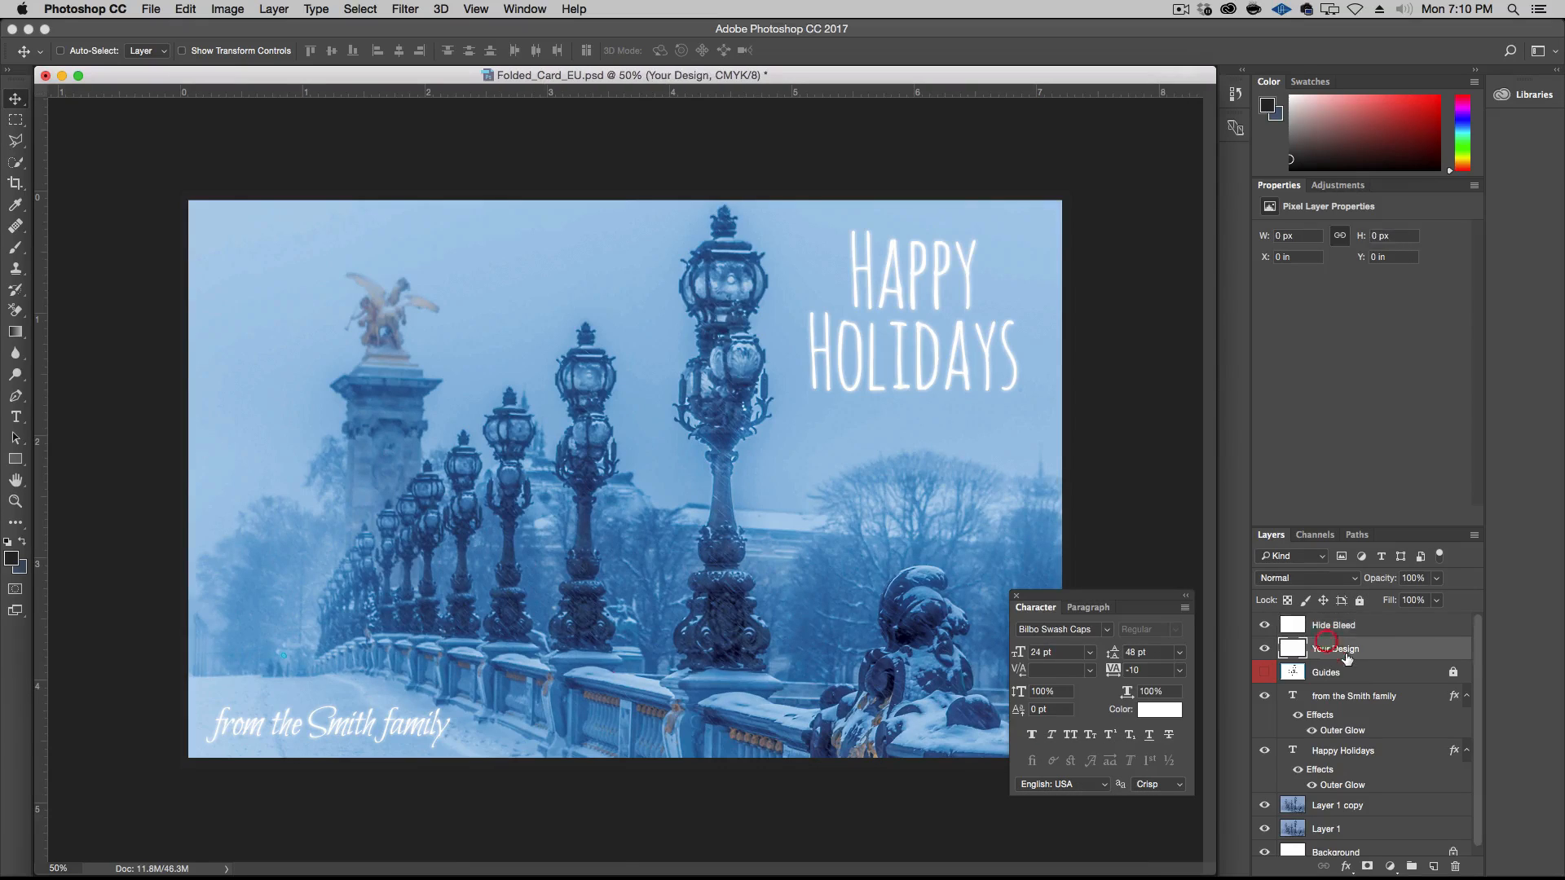
pyautogui.press('BackSpace')
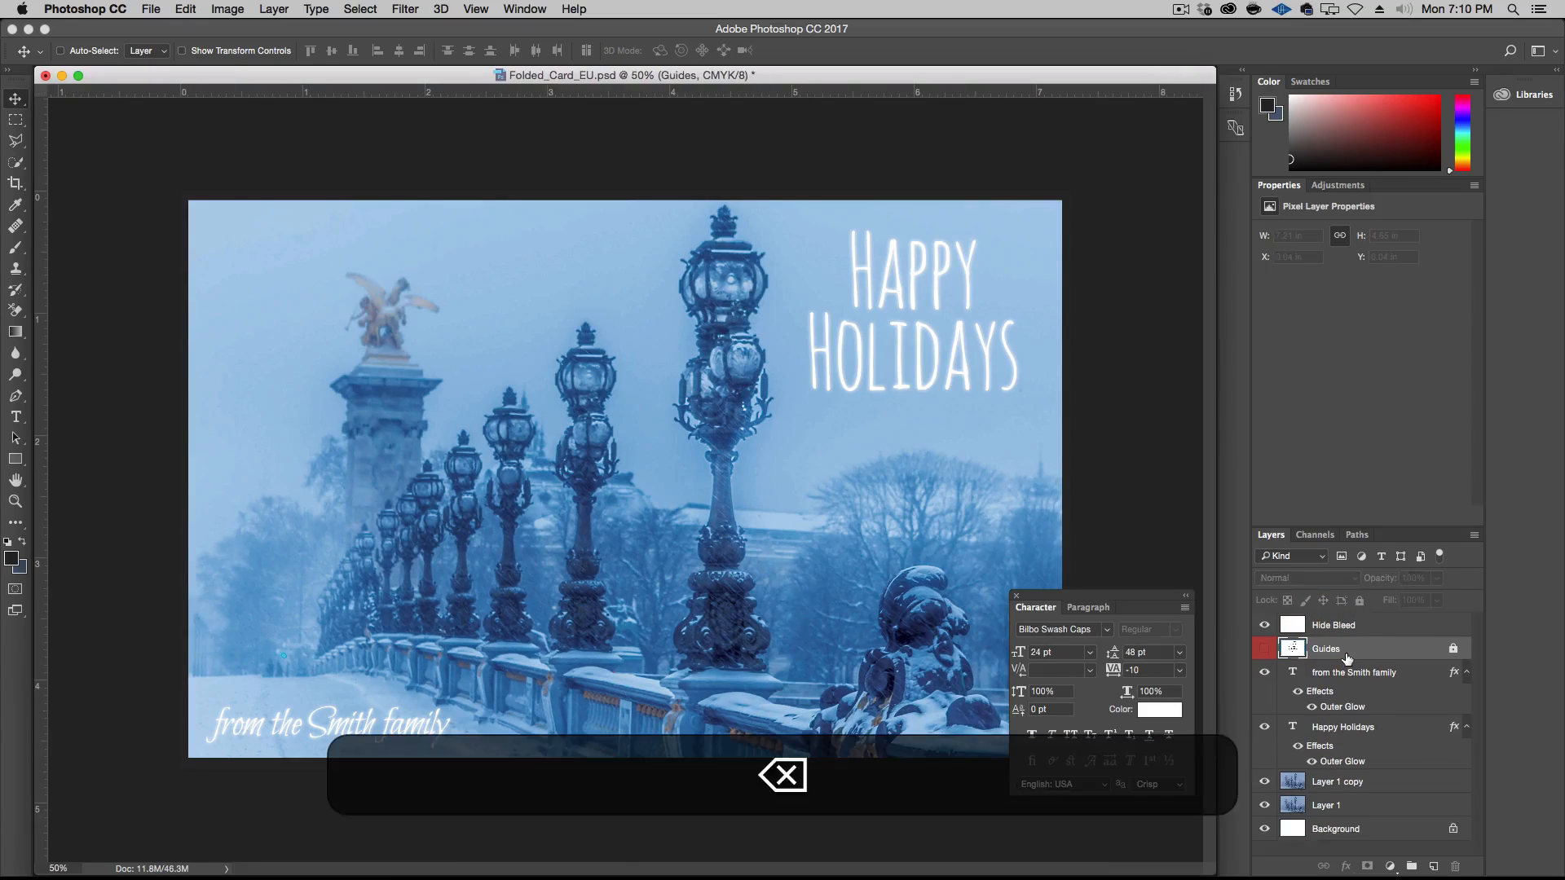
# Rename the photo layer Layer 1 as "Paris" and its duplicate as "Paris copy"
pyautogui.doubleClick(1327, 805)
pyautogui.write('Paris')
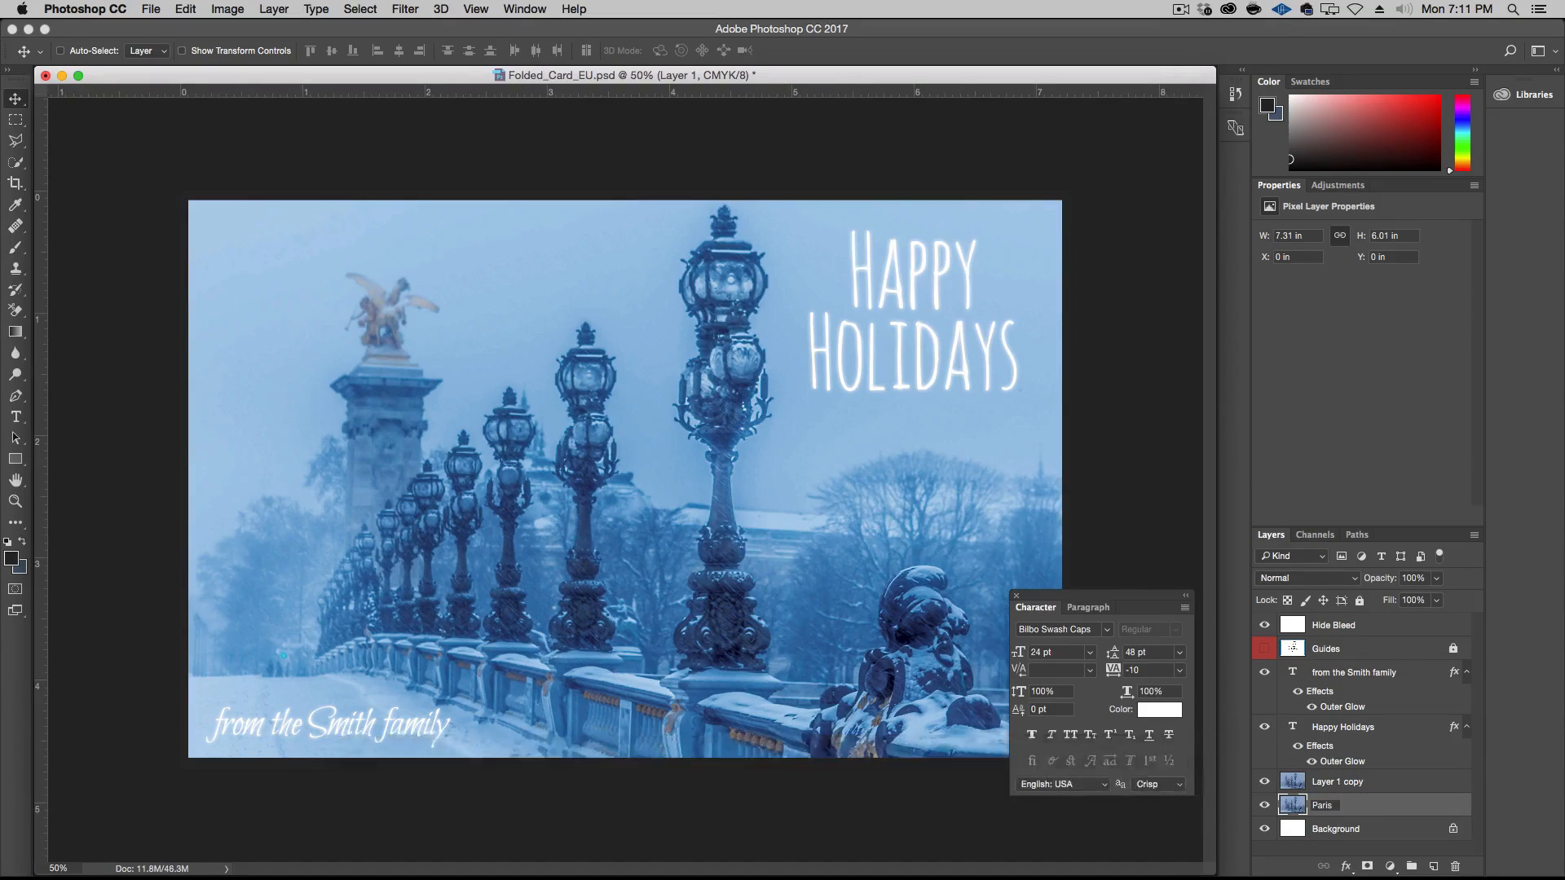
pyautogui.press('Return')
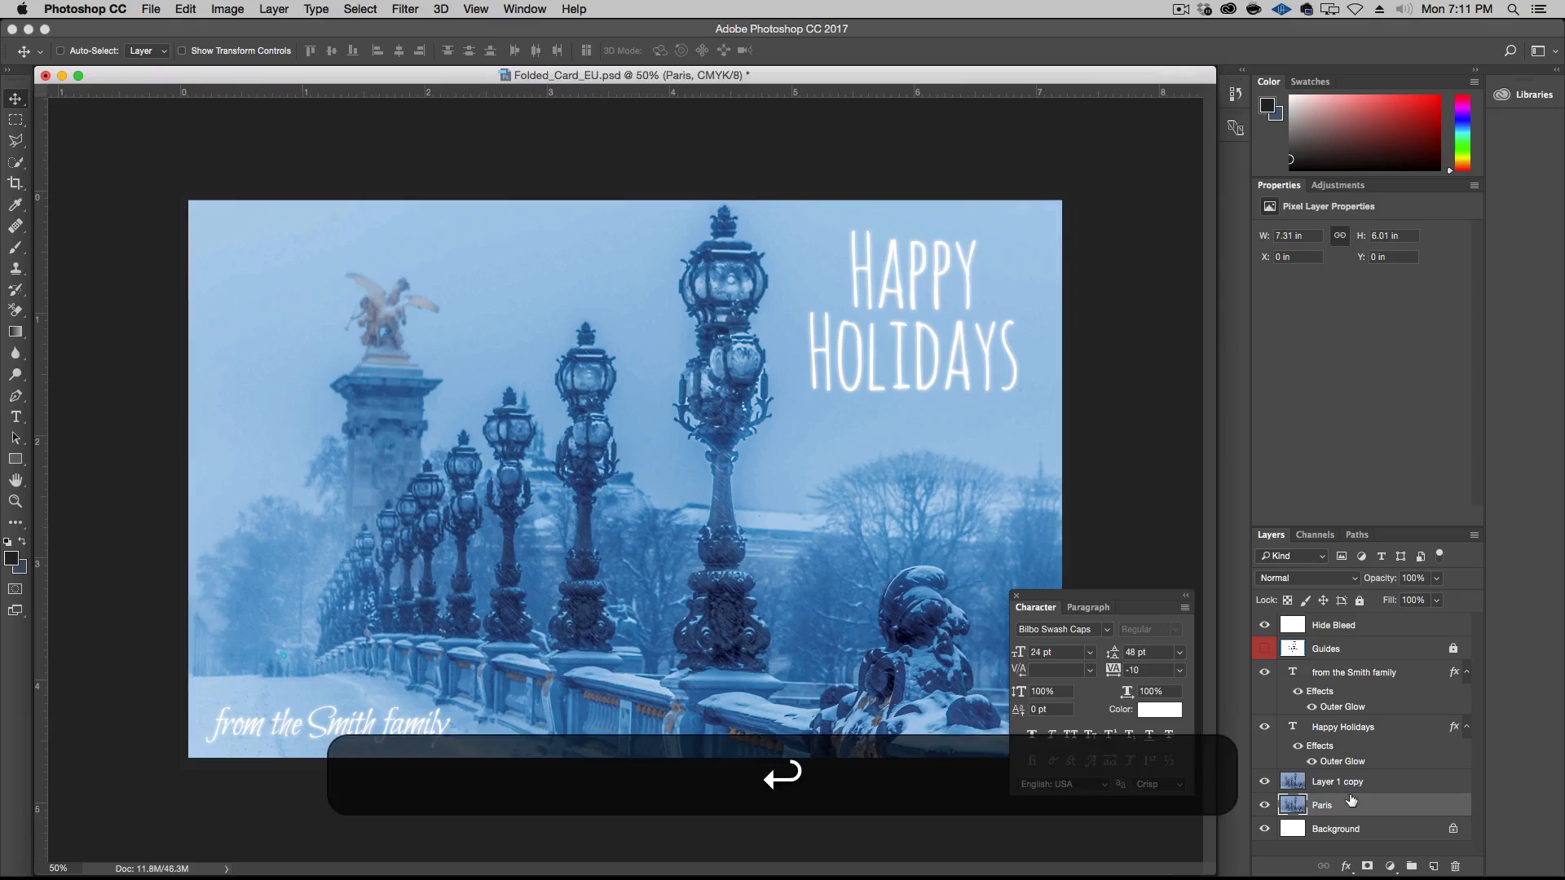
pyautogui.doubleClick(1345, 783)
pyautogui.write('Paris')
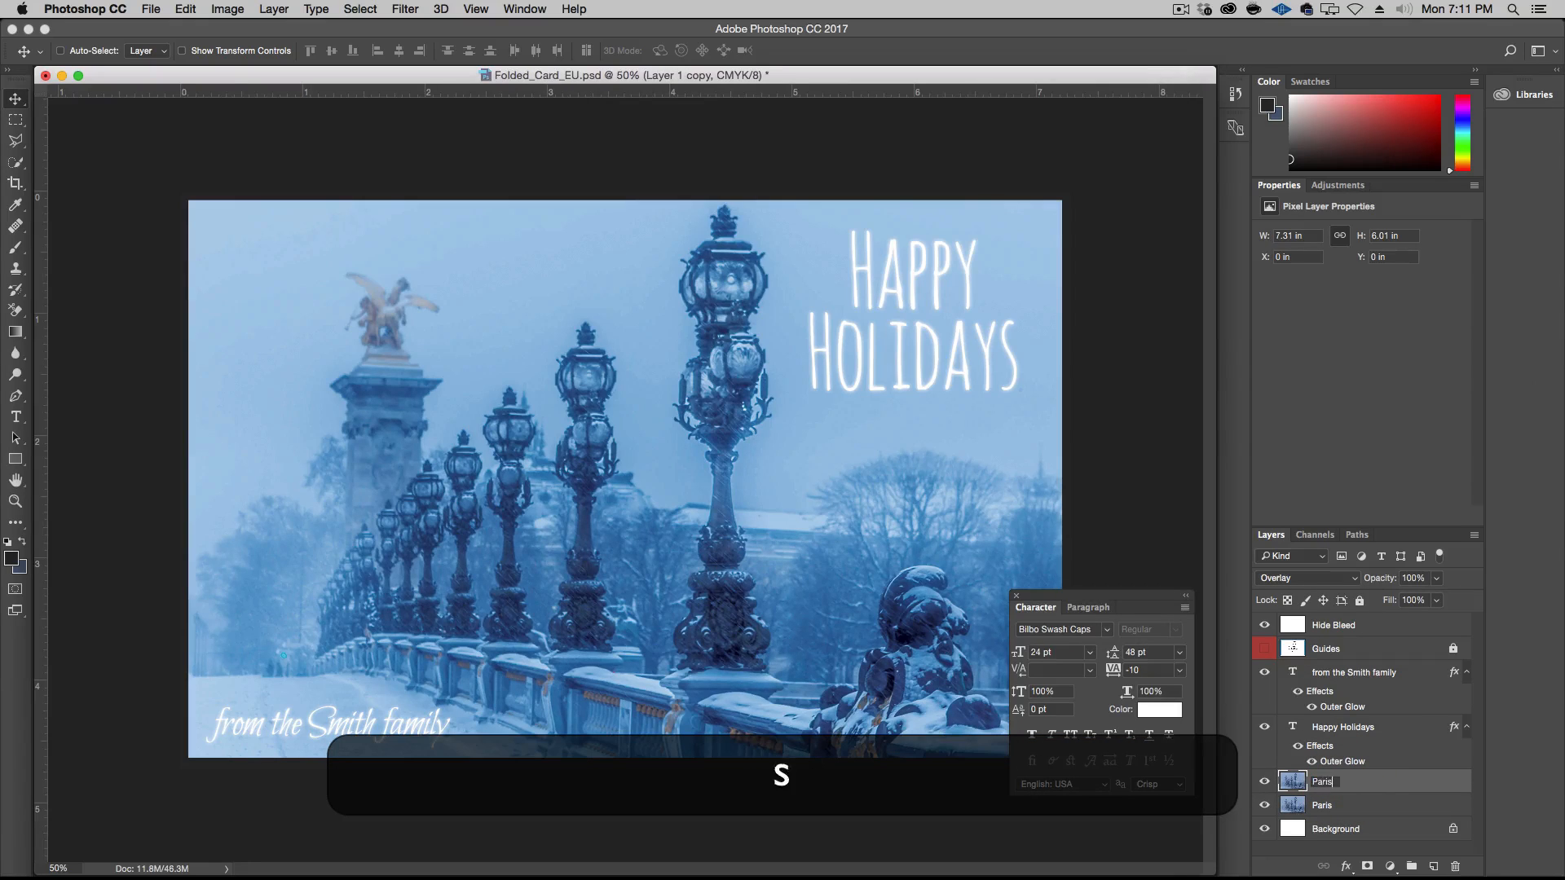
pyautogui.write(' copy')
pyautogui.press('Return')
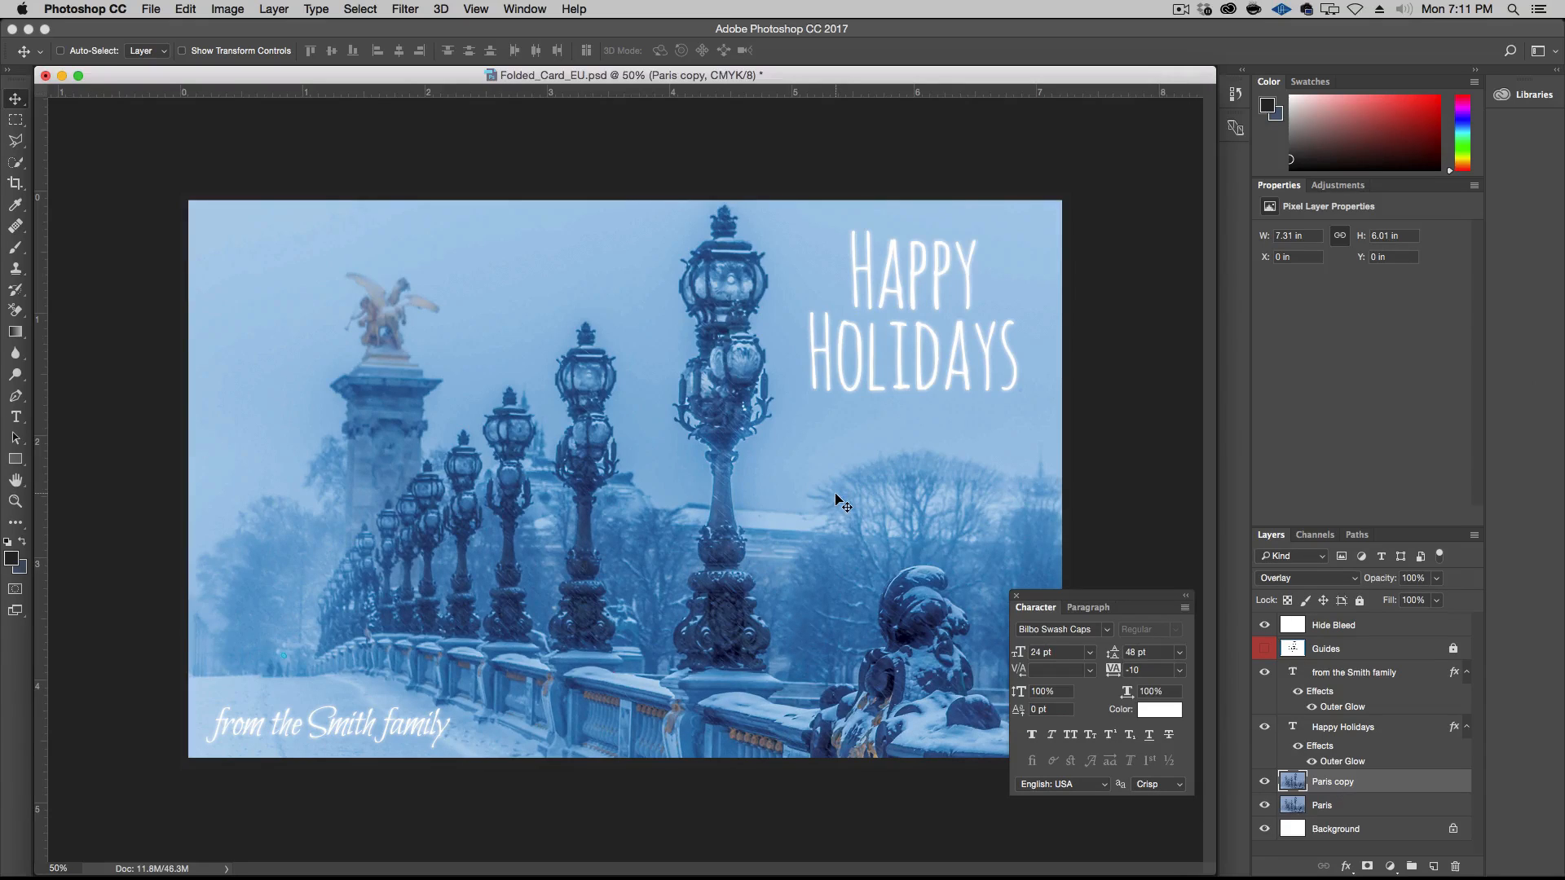
# Save the card as "Version 1 - Page 1.psd" in the Episode-026-Source-Files folder, keeping the Photoshop format and layers
pyautogui.click(148, 8)
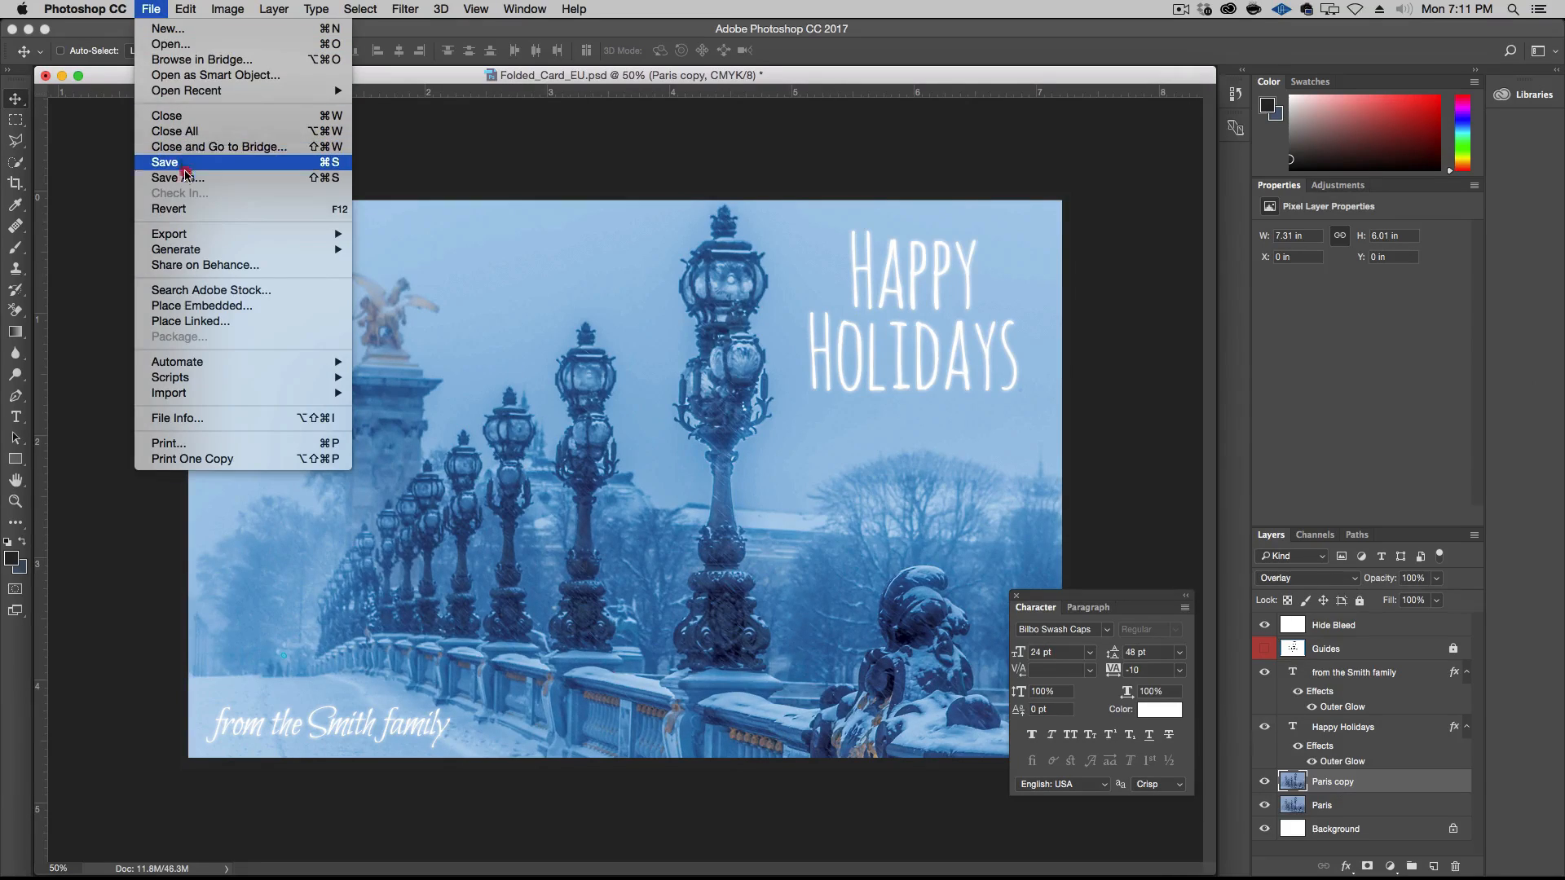
pyautogui.click(181, 177)
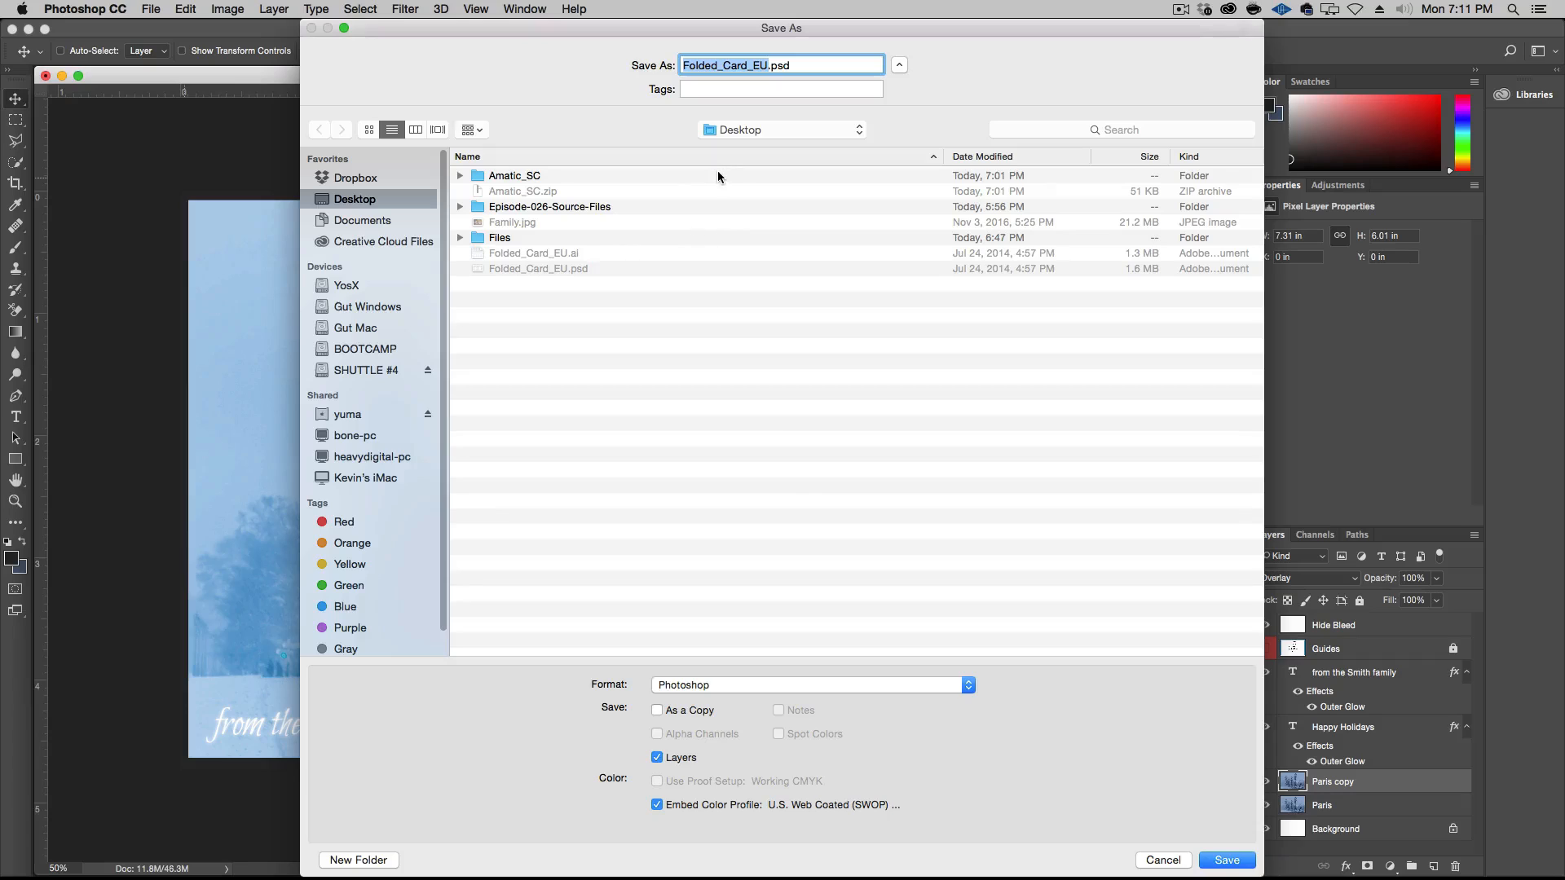
pyautogui.press('shift')
pyautogui.doubleClick(627, 207)
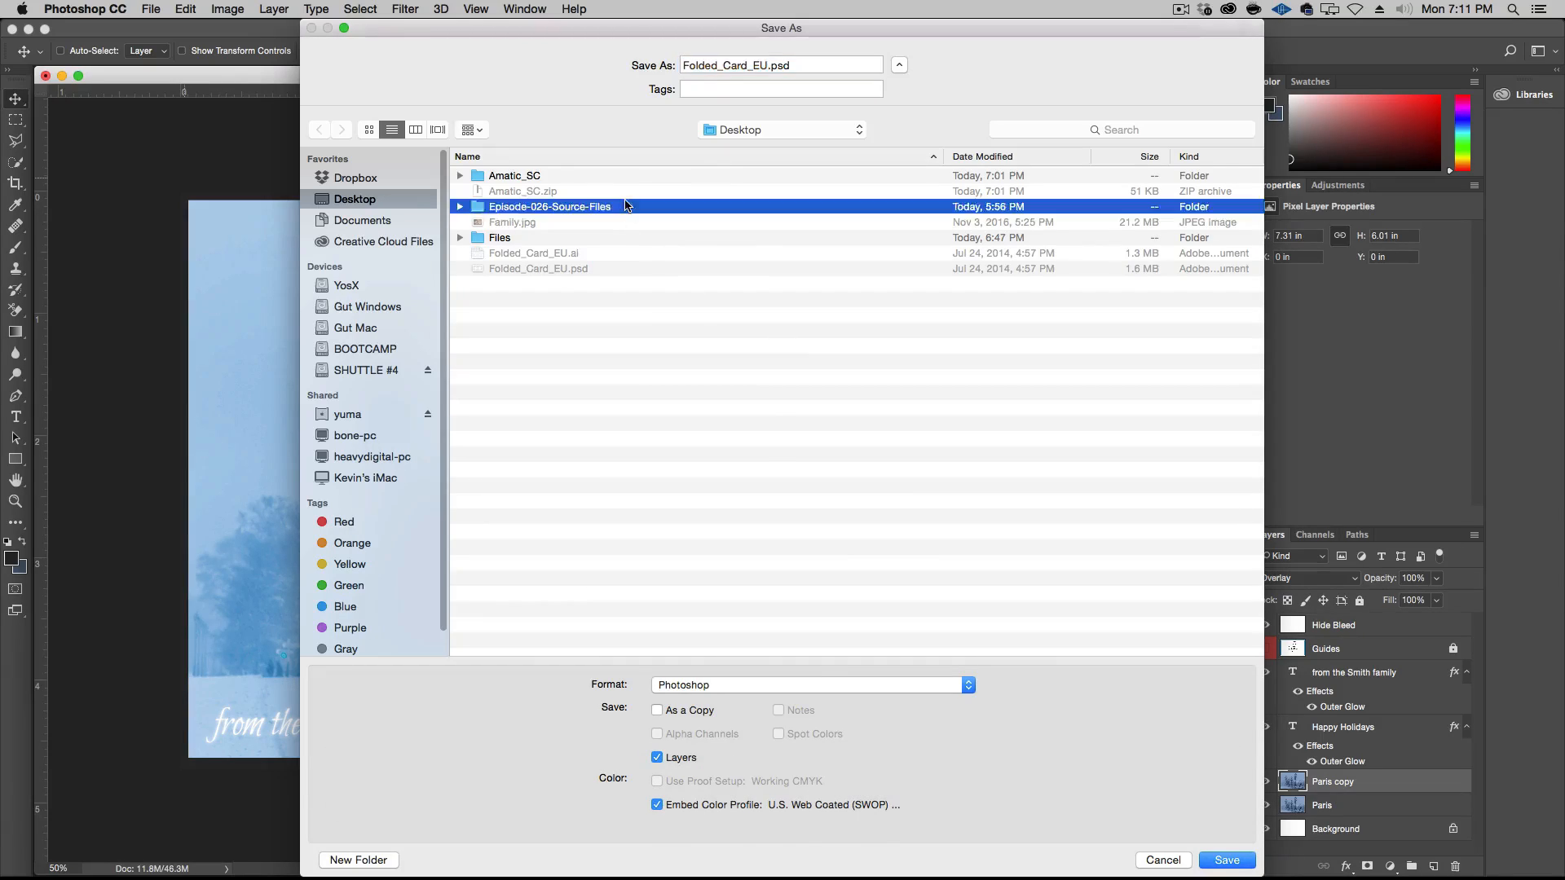
pyautogui.doubleClick(764, 65)
pyautogui.write('Version')
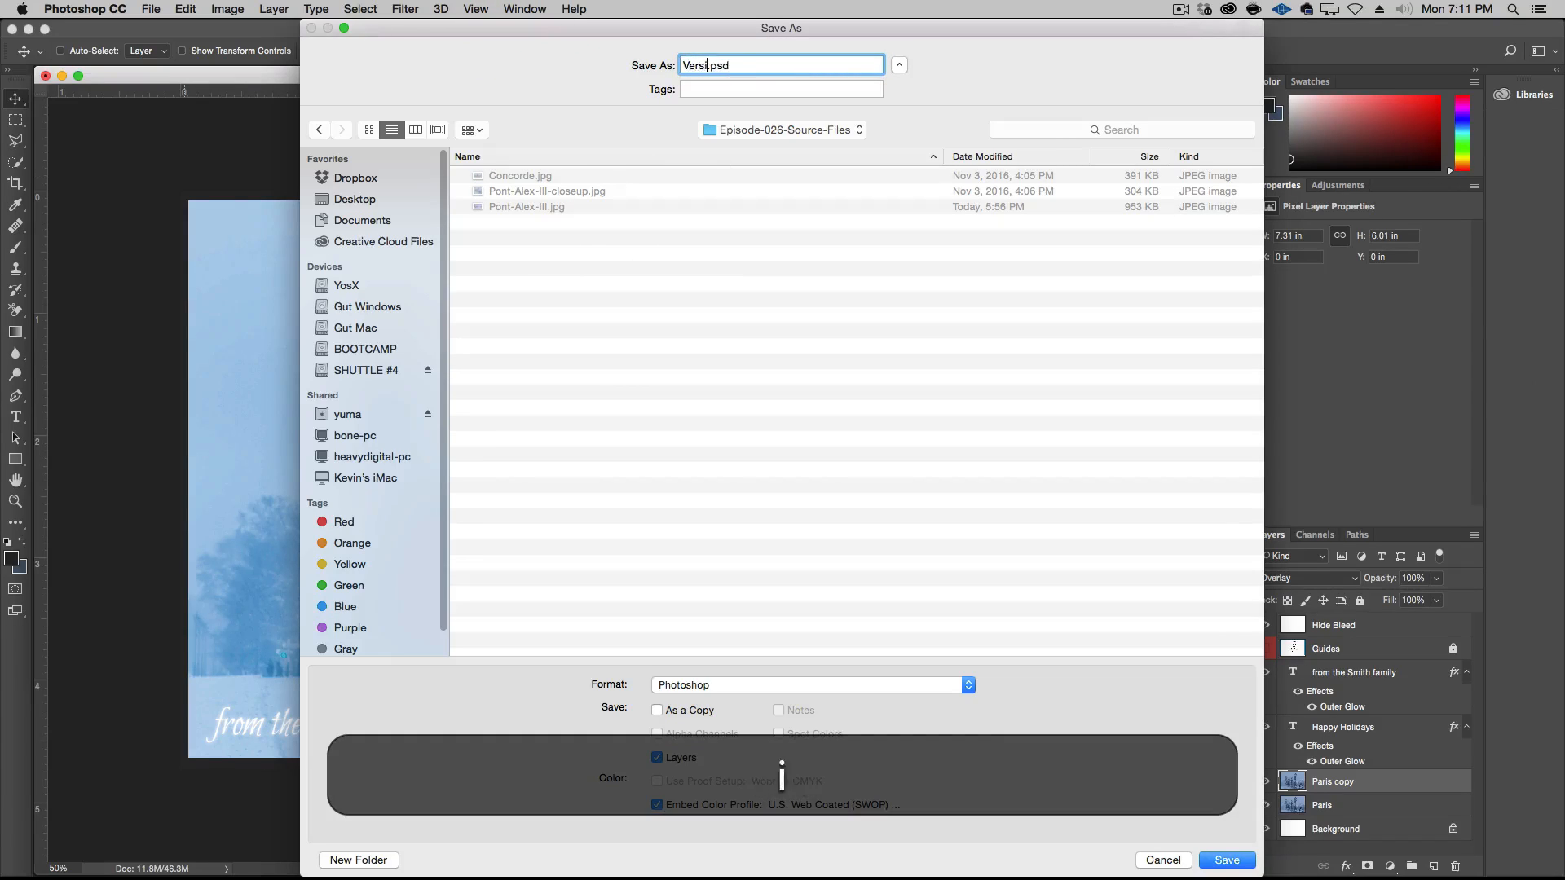
pyautogui.write(' 1')
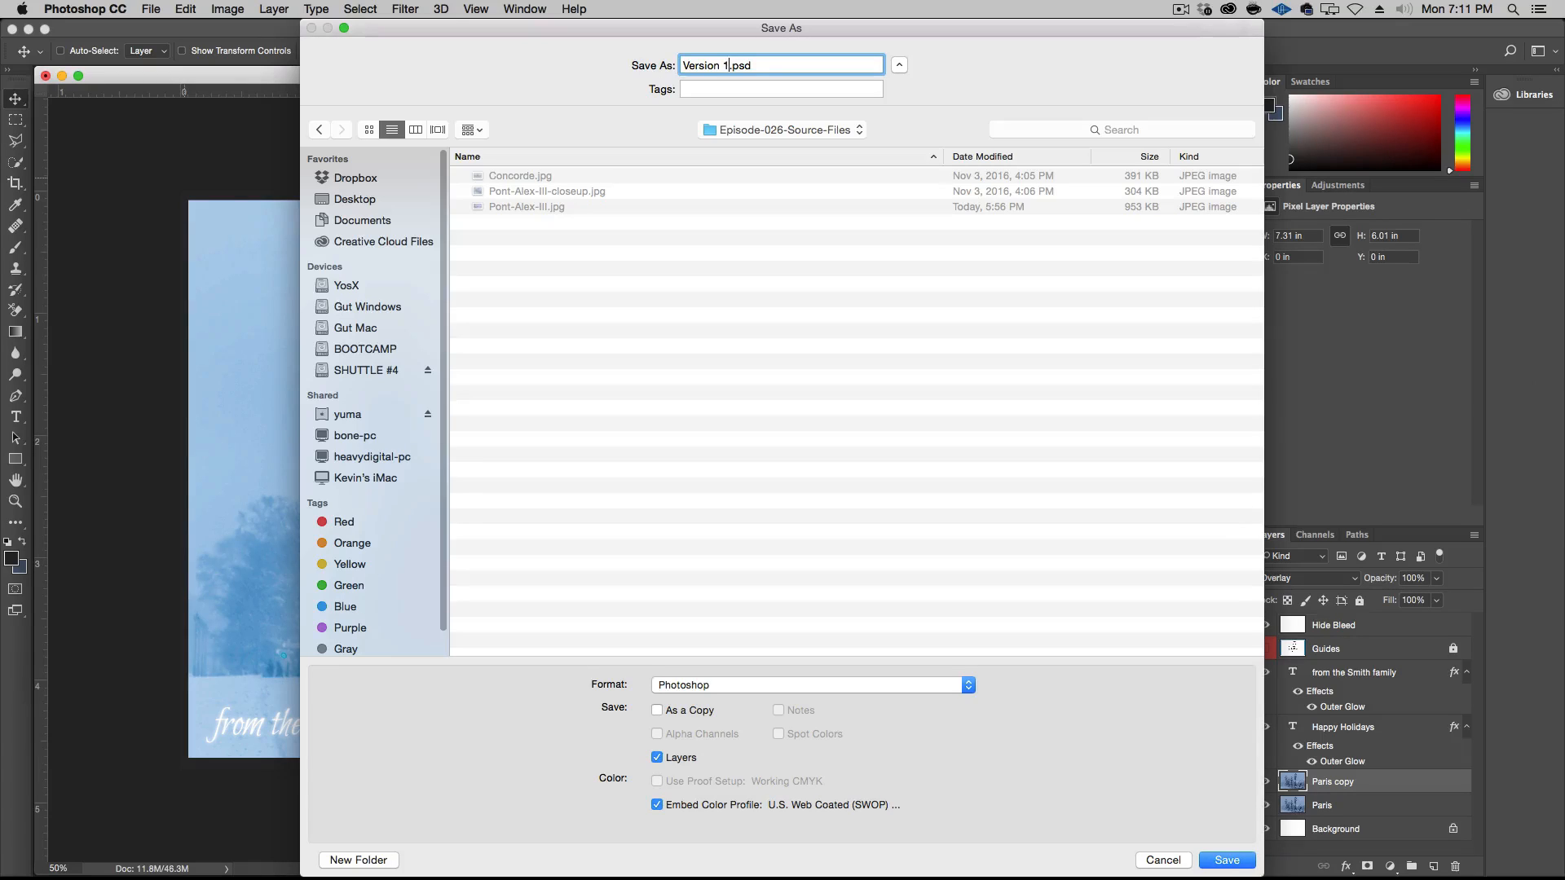
pyautogui.write(' - F')
pyautogui.press('BackSpace')
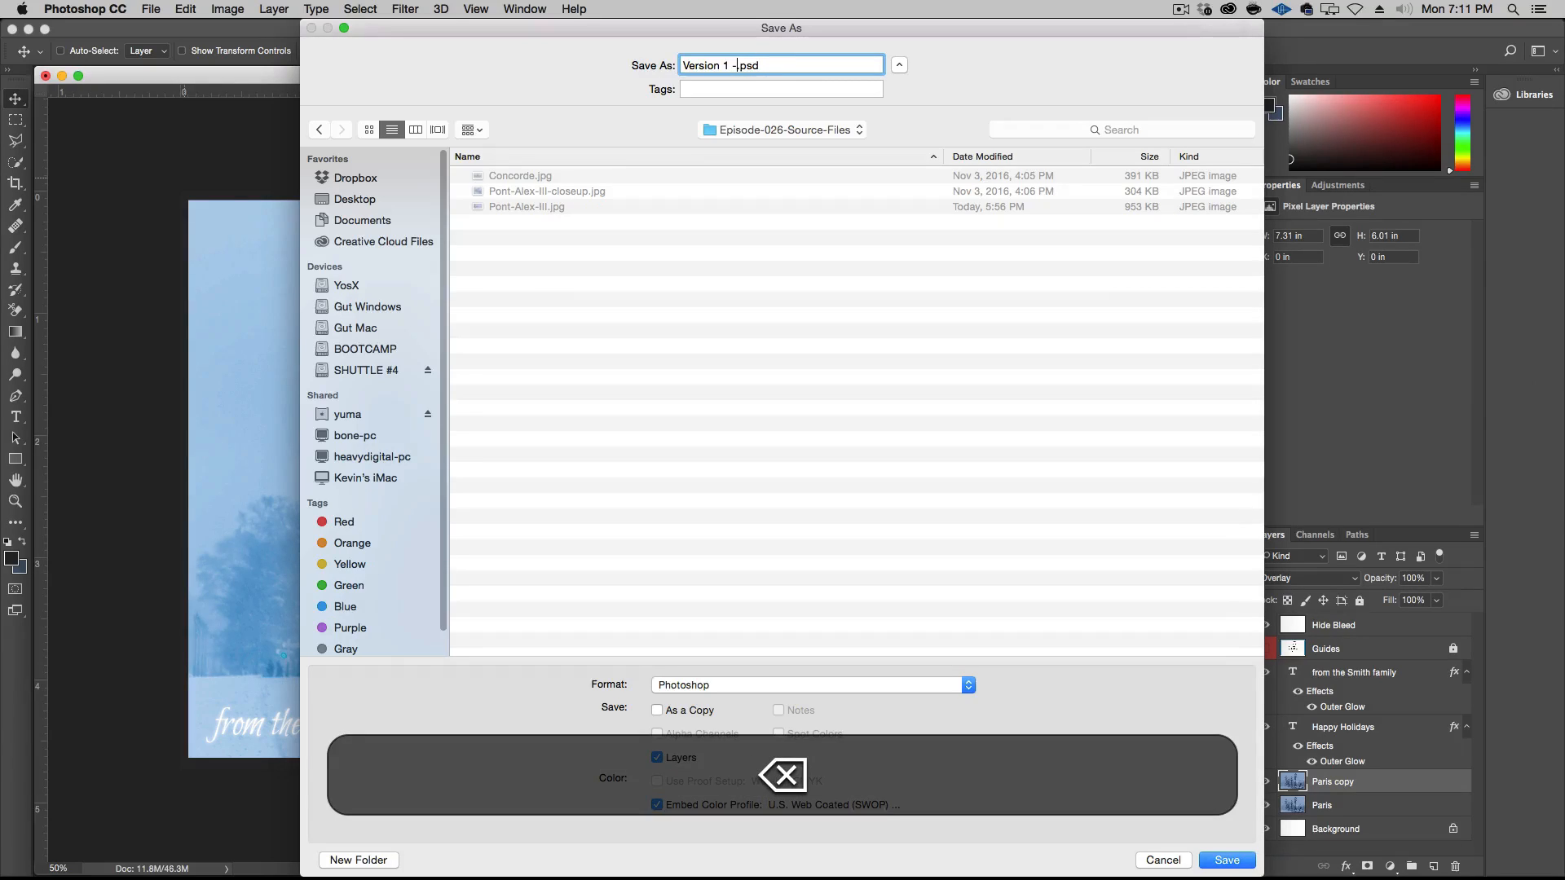
pyautogui.write('Page 1')
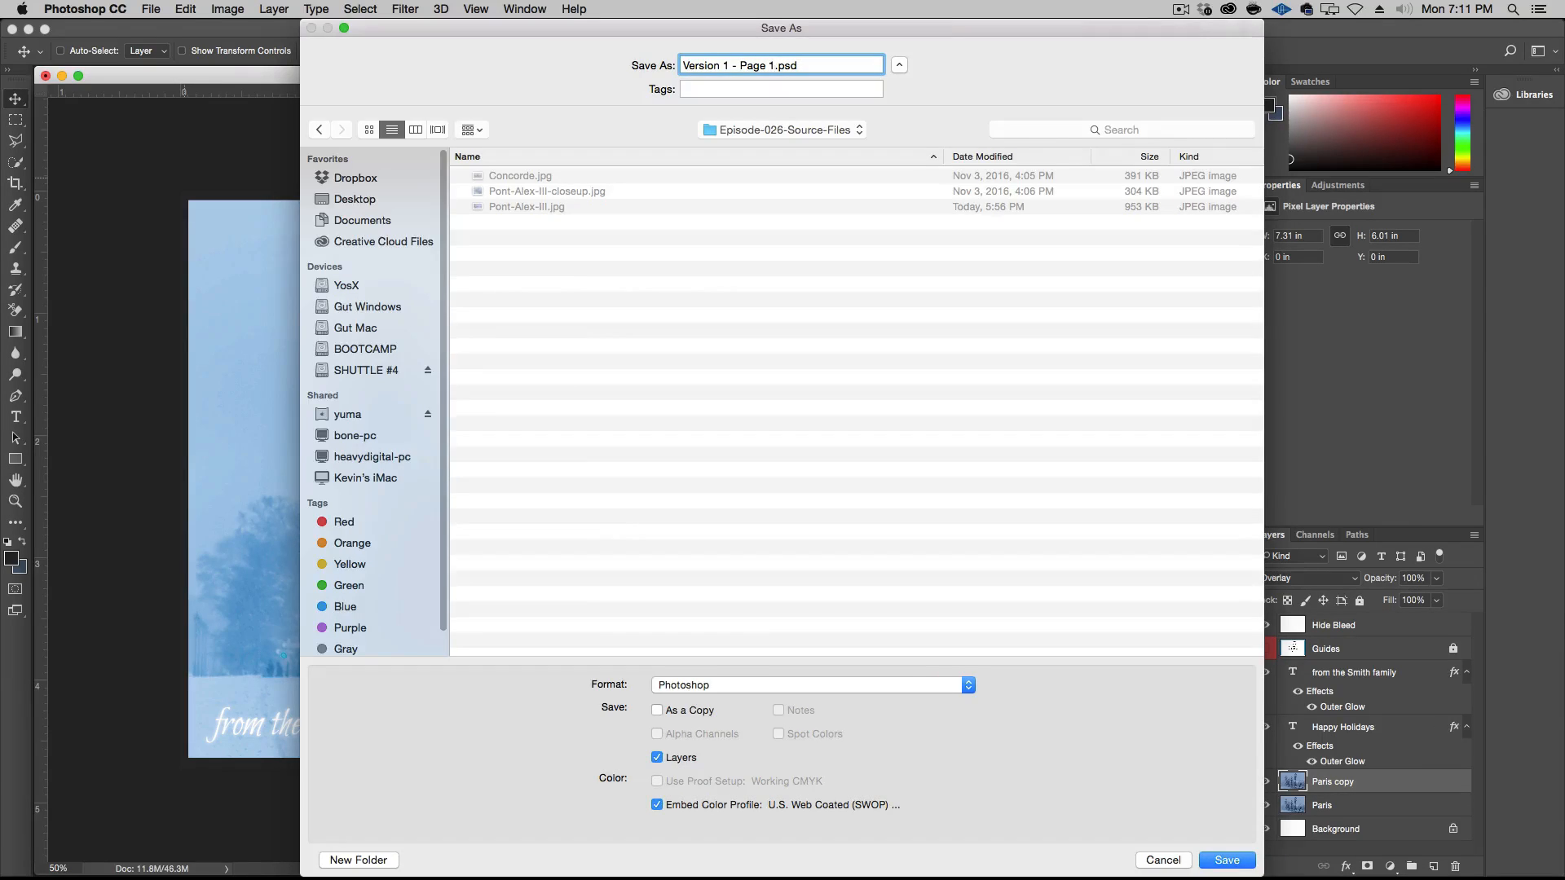
pyautogui.press('Return')
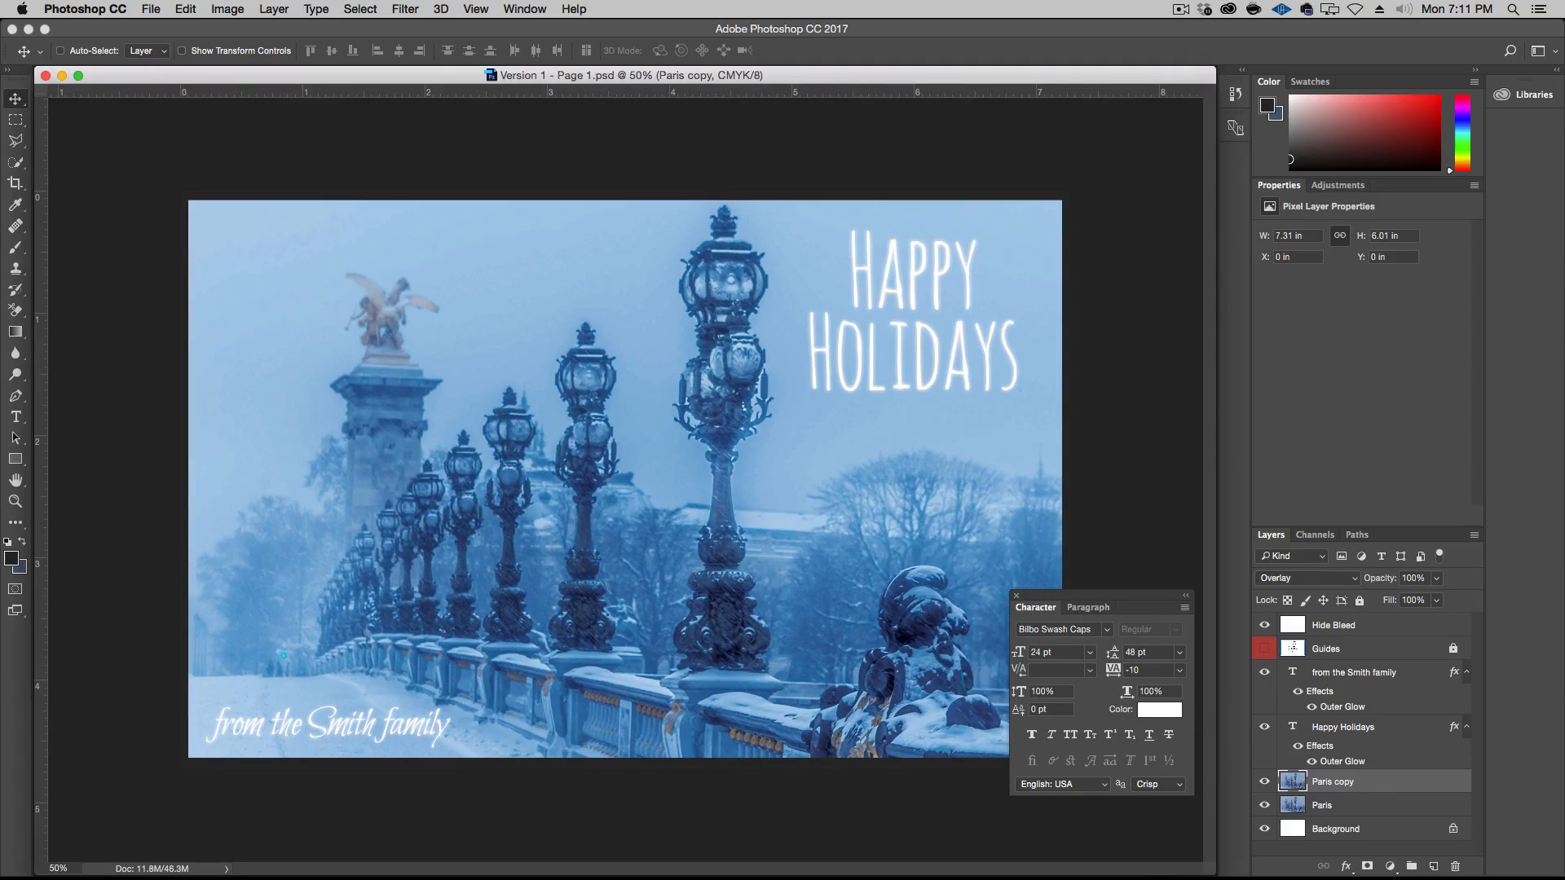
# Close the card and the Pont-Alex-III-closeup.jpg photo, and open the desktop folder Episode-026-Source-Files in Finder
pyautogui.press('super+w')
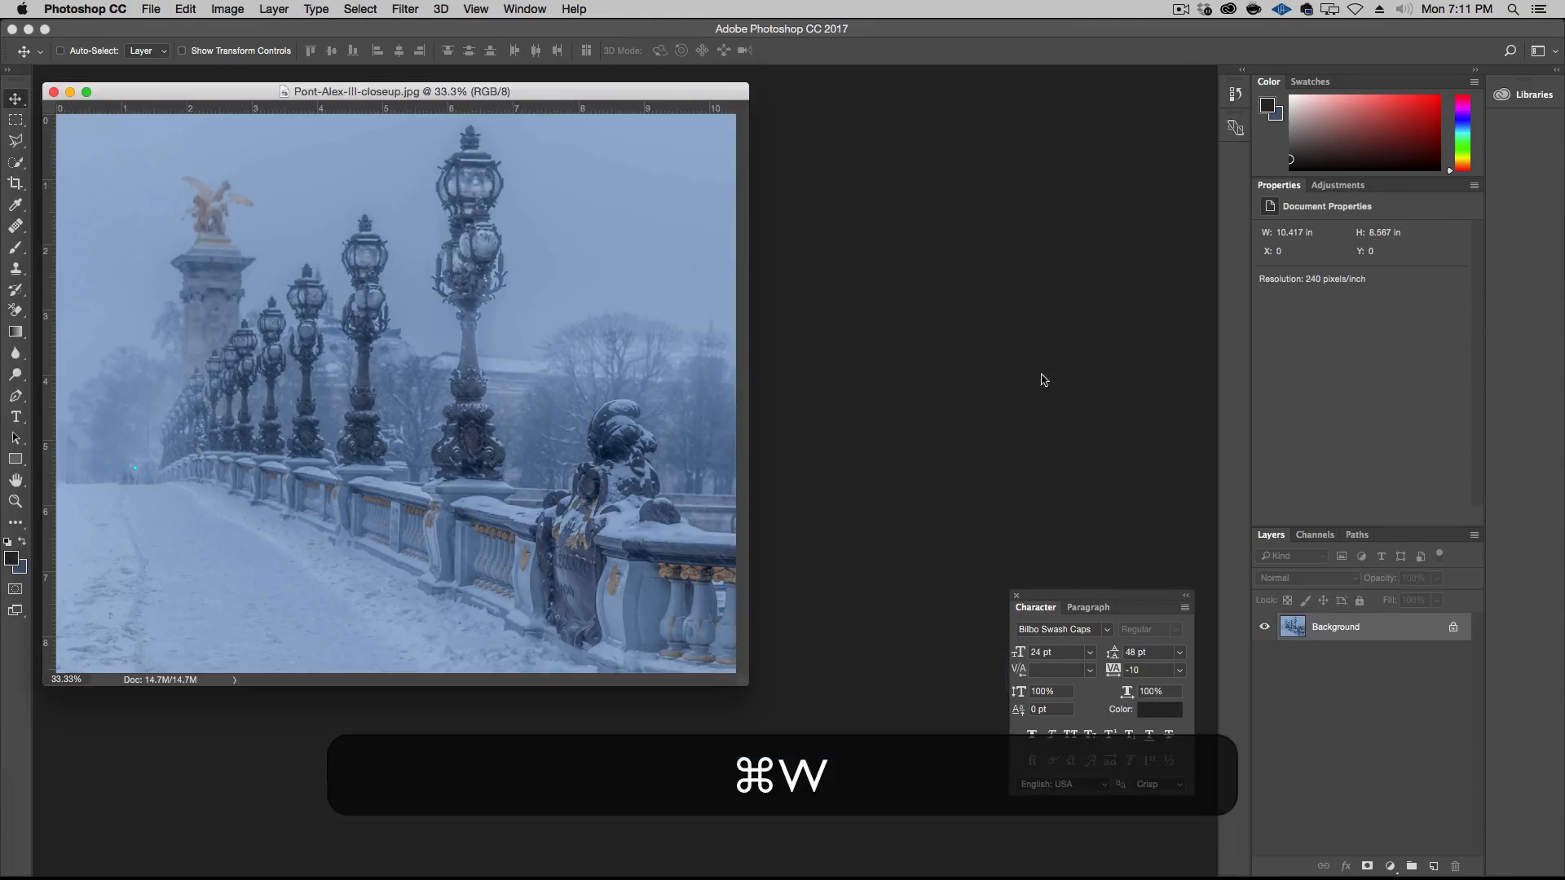
pyautogui.click(54, 92)
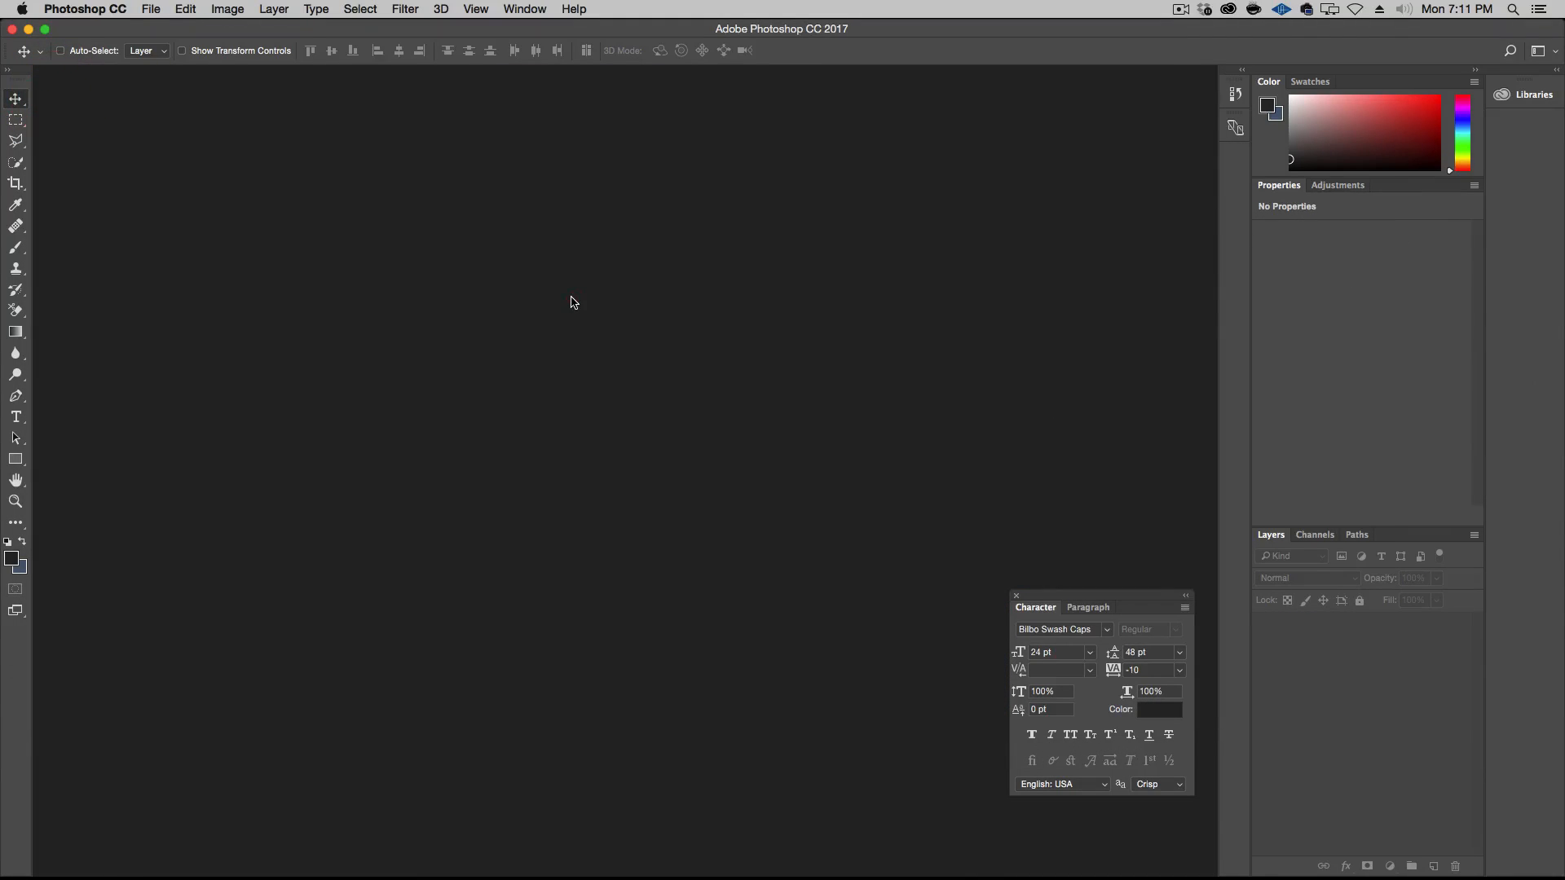
pyautogui.keyDown('alt'); pyautogui.click(3, 878); pyautogui.keyUp('alt')
pyautogui.click(1301, 355)
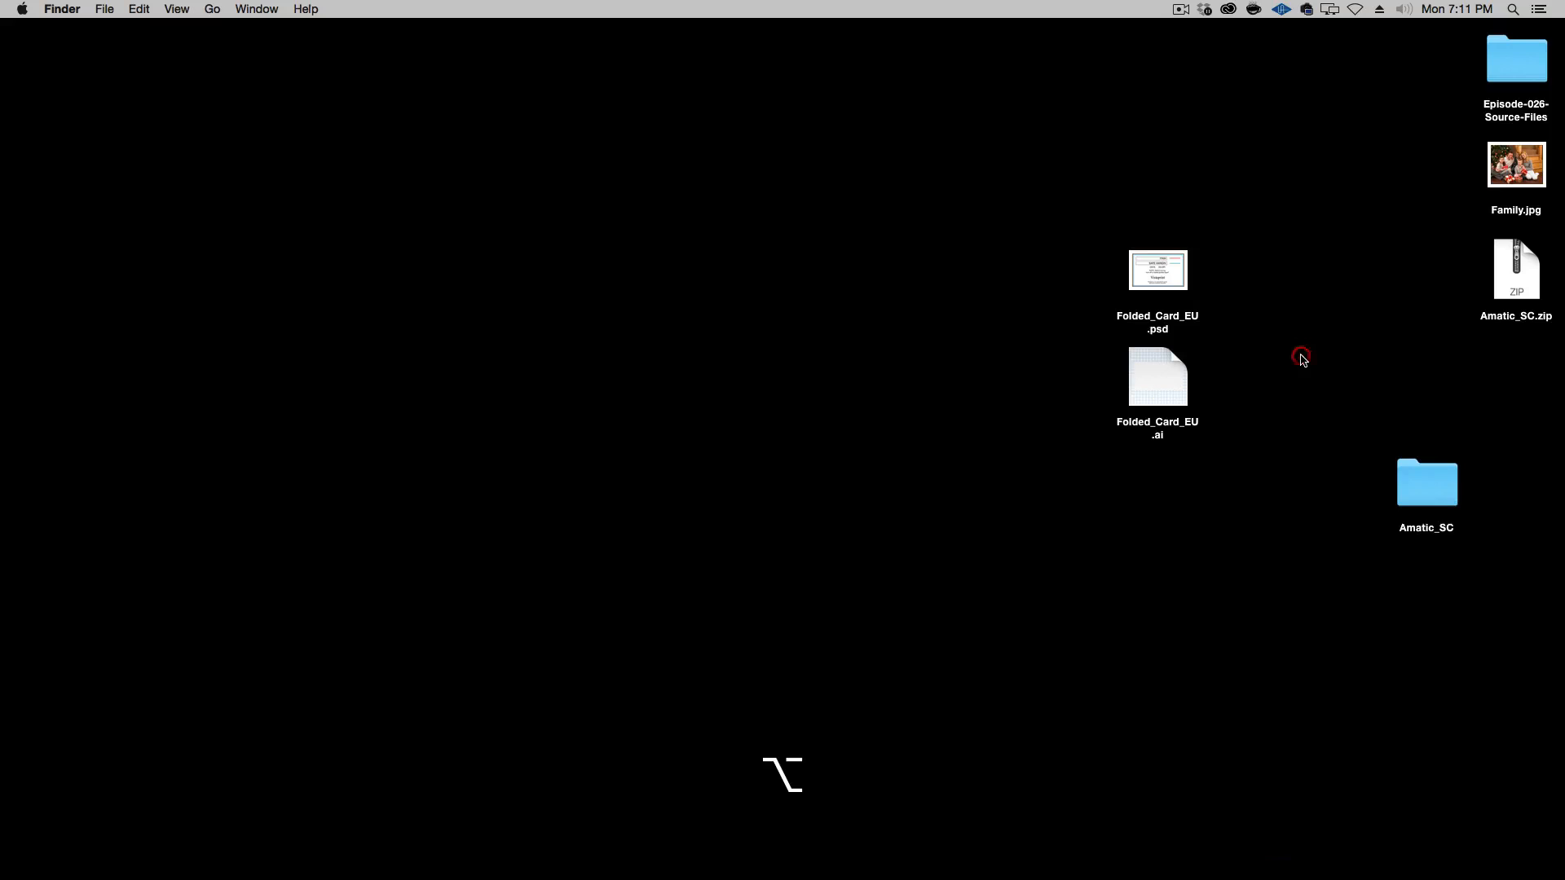
pyautogui.doubleClick(1508, 52)
pyautogui.moveTo(867, 268); pyautogui.dragTo(543, 235)
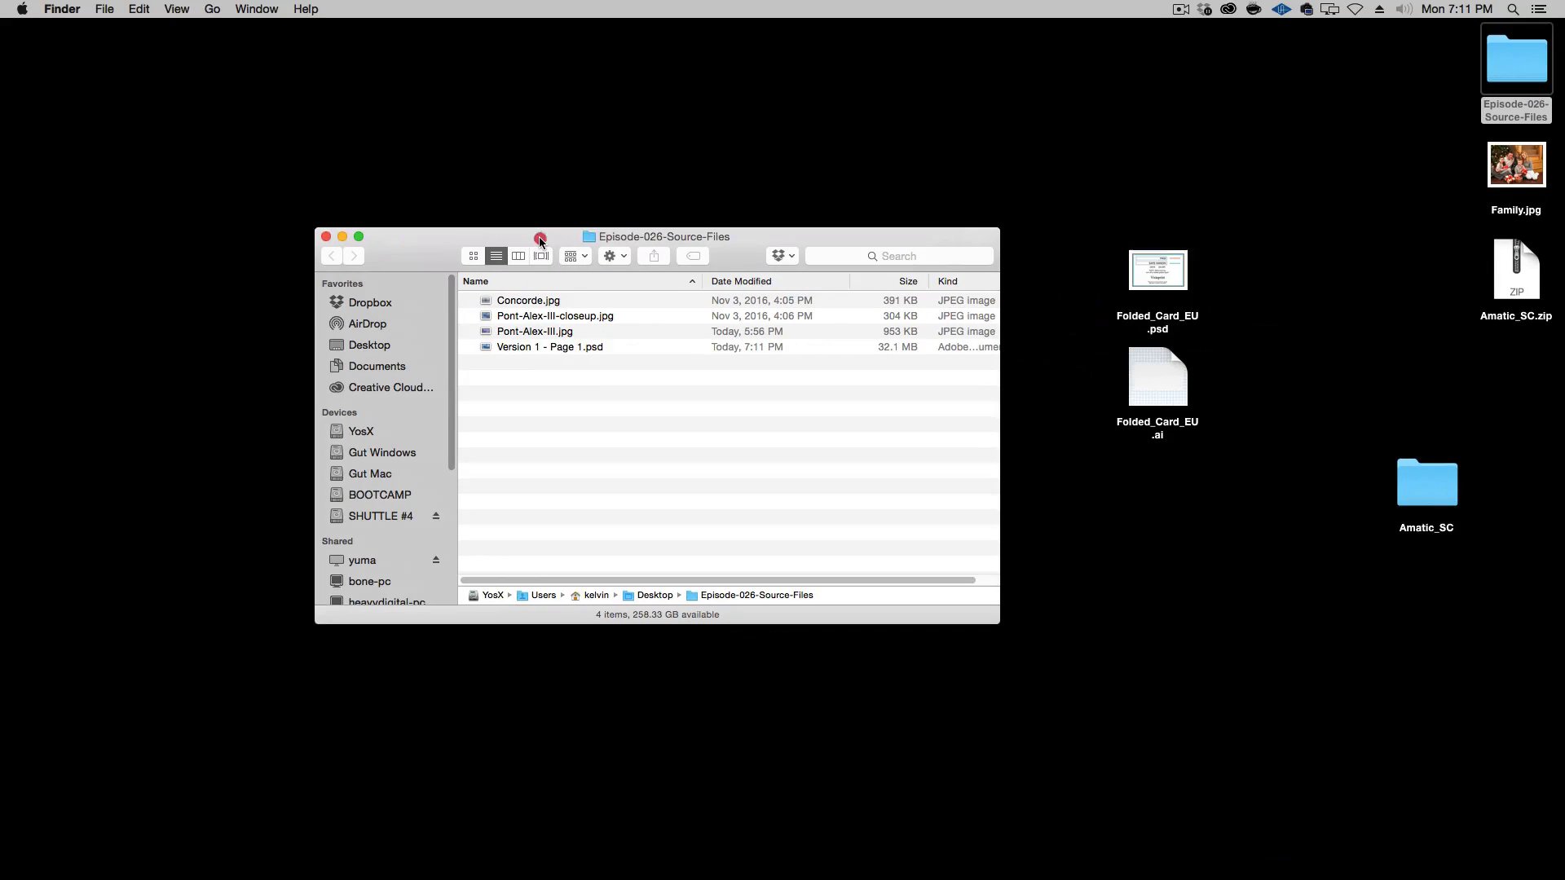
# Duplicate the file Version 1 - Page 1.psd and rename the copy as "Version 1 - Page 2.psd"
pyautogui.click(627, 345)
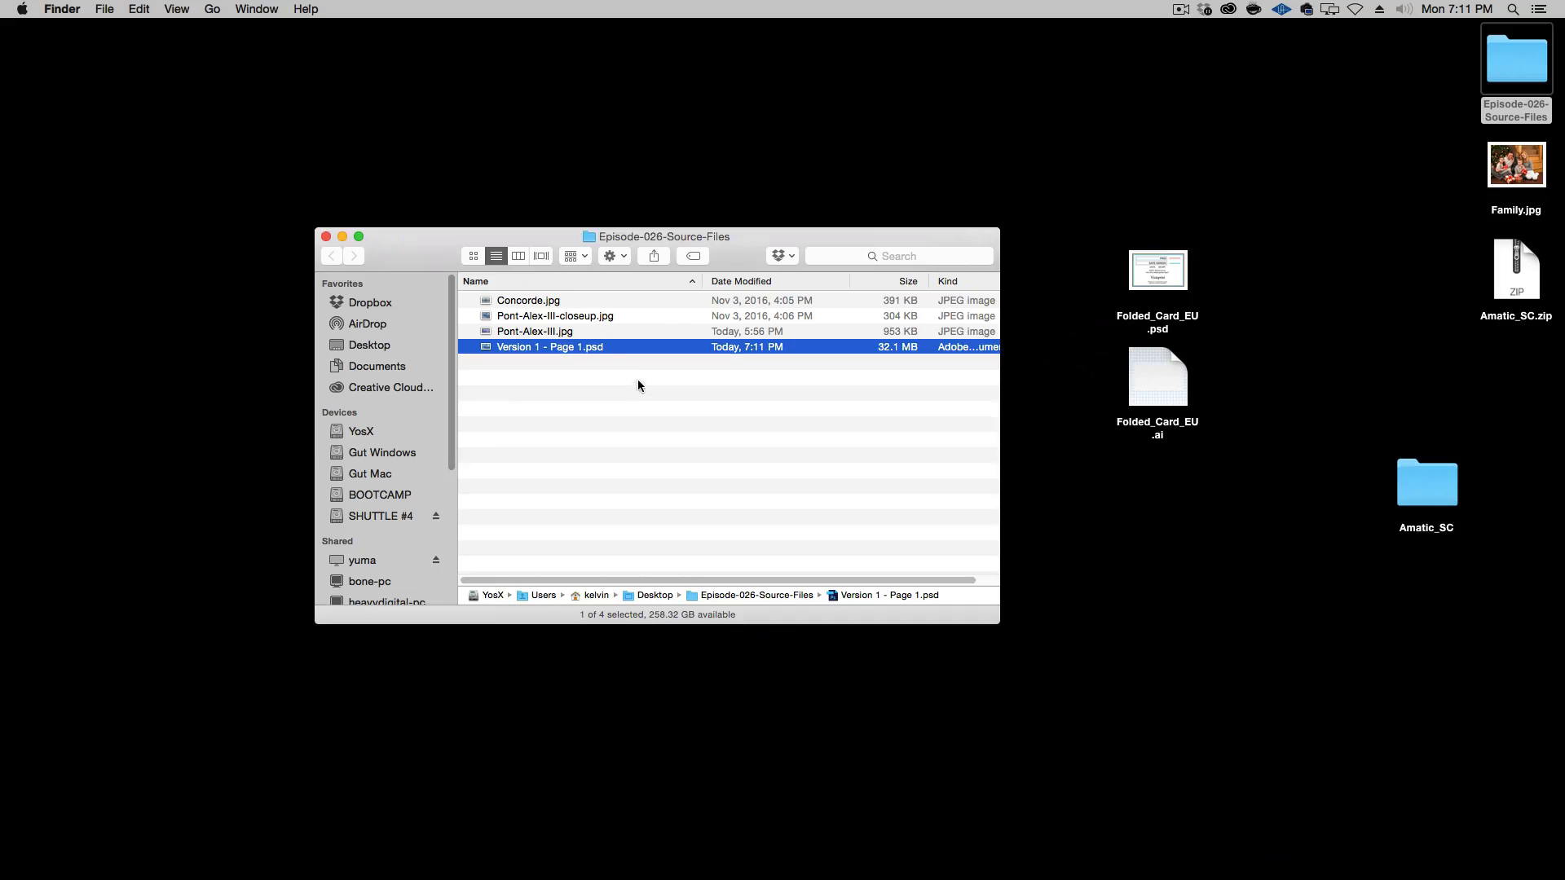
pyautogui.press('super+d')
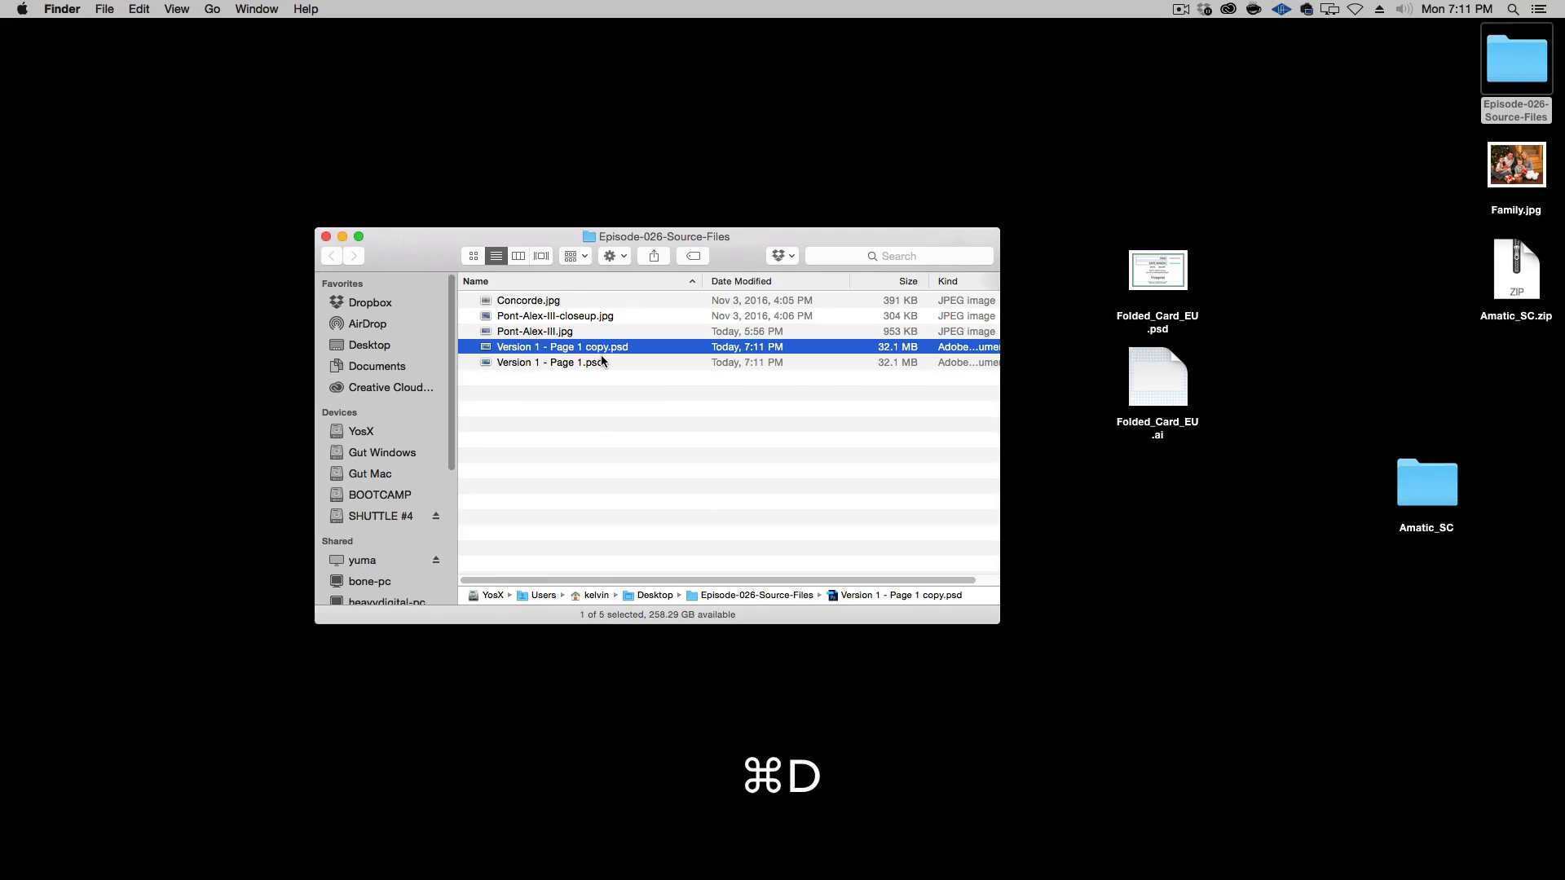
pyautogui.rightClick(590, 349)
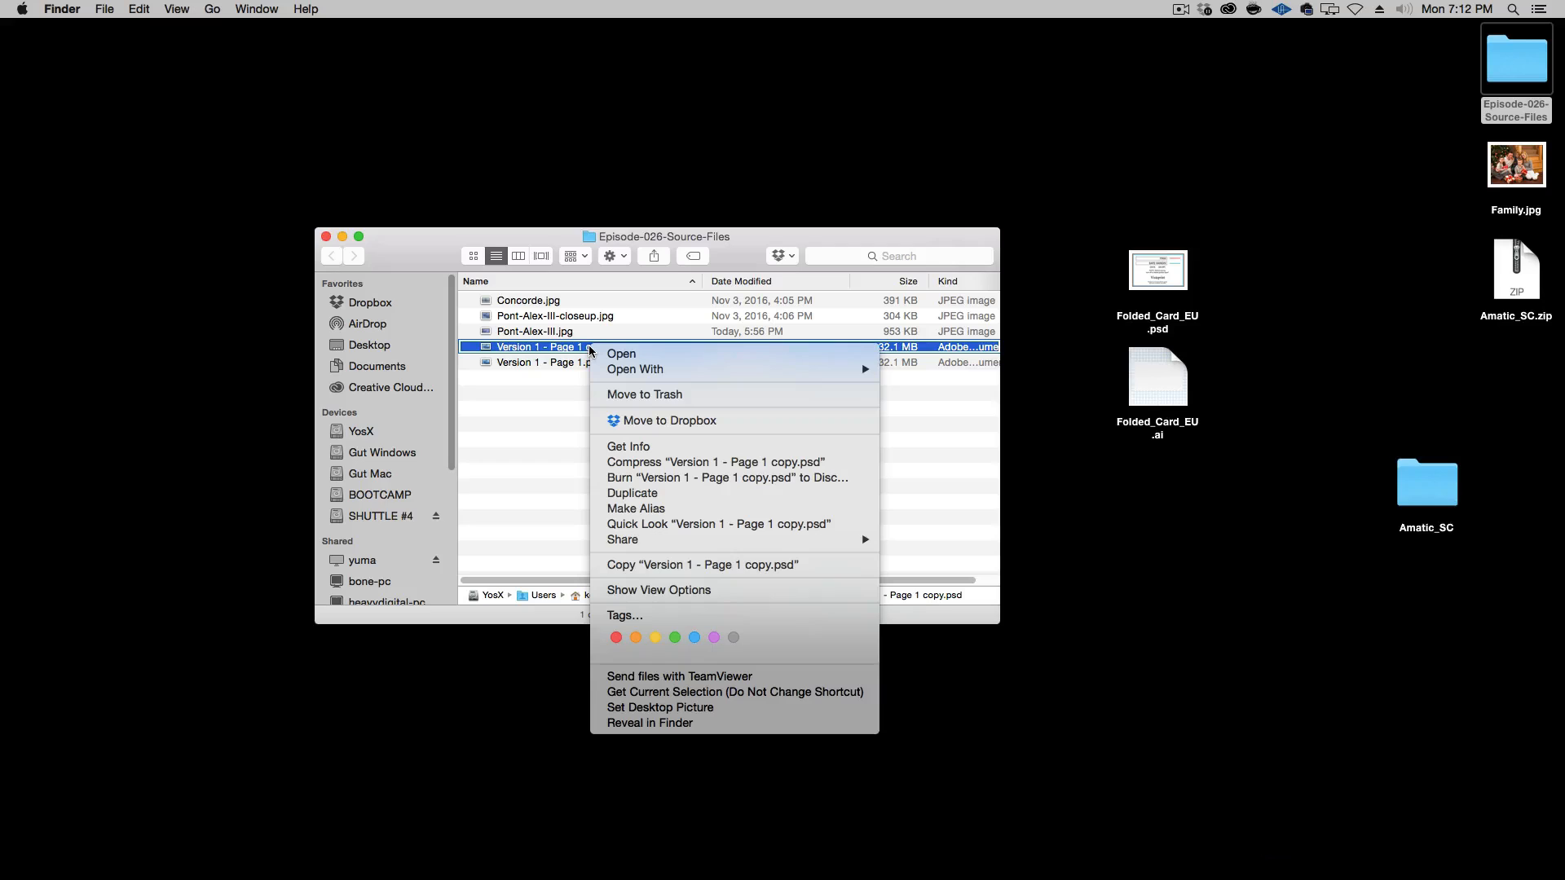
pyautogui.click(532, 450)
pyautogui.click(587, 352)
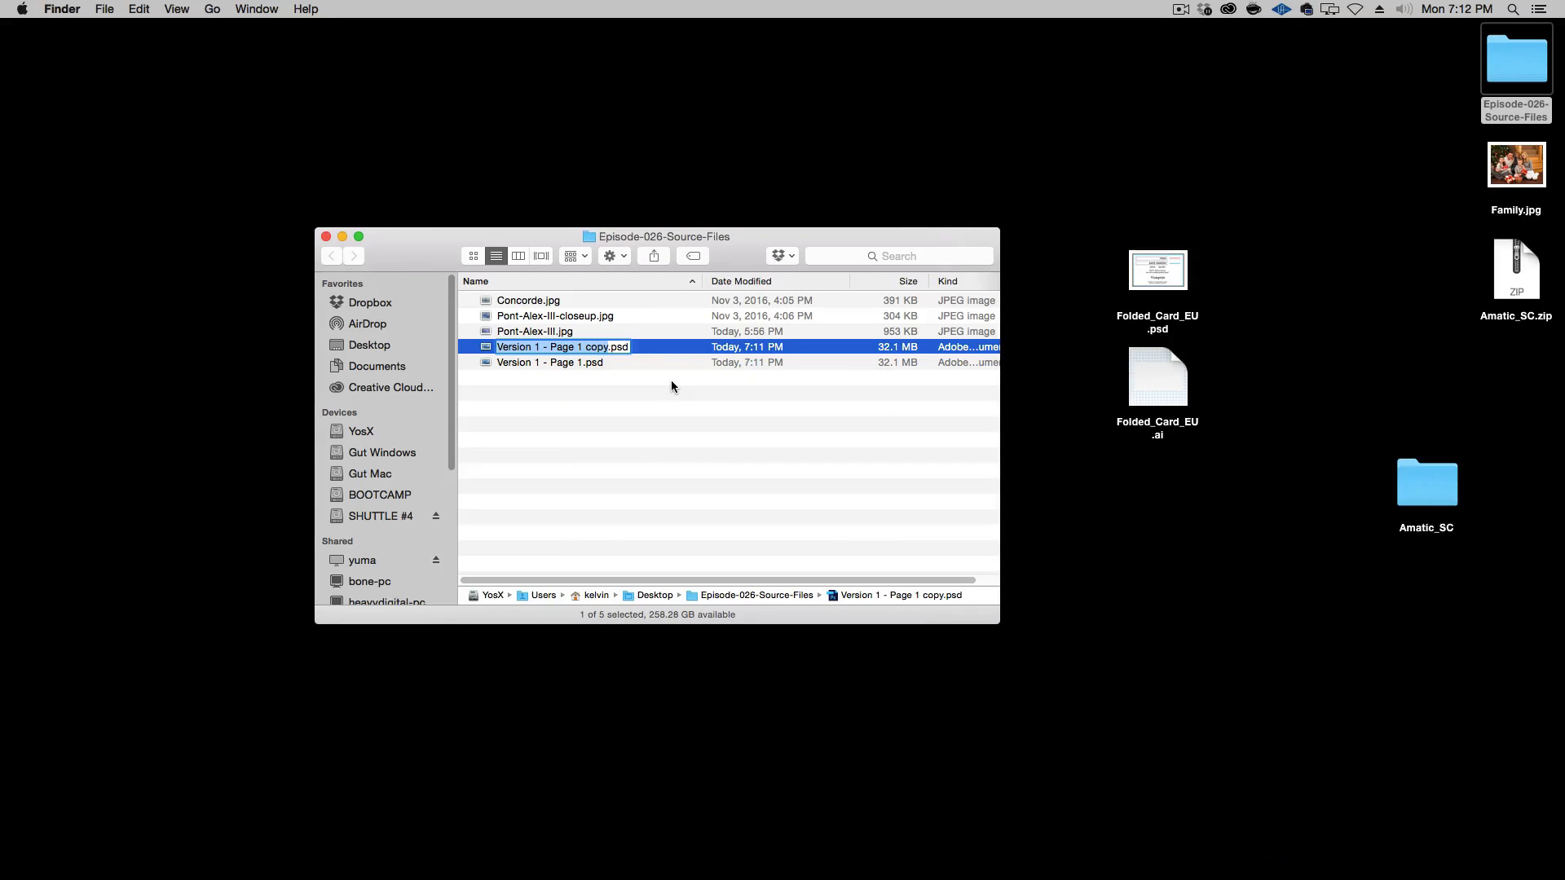
pyautogui.press('Return')
pyautogui.press('Return')
pyautogui.press('Right')
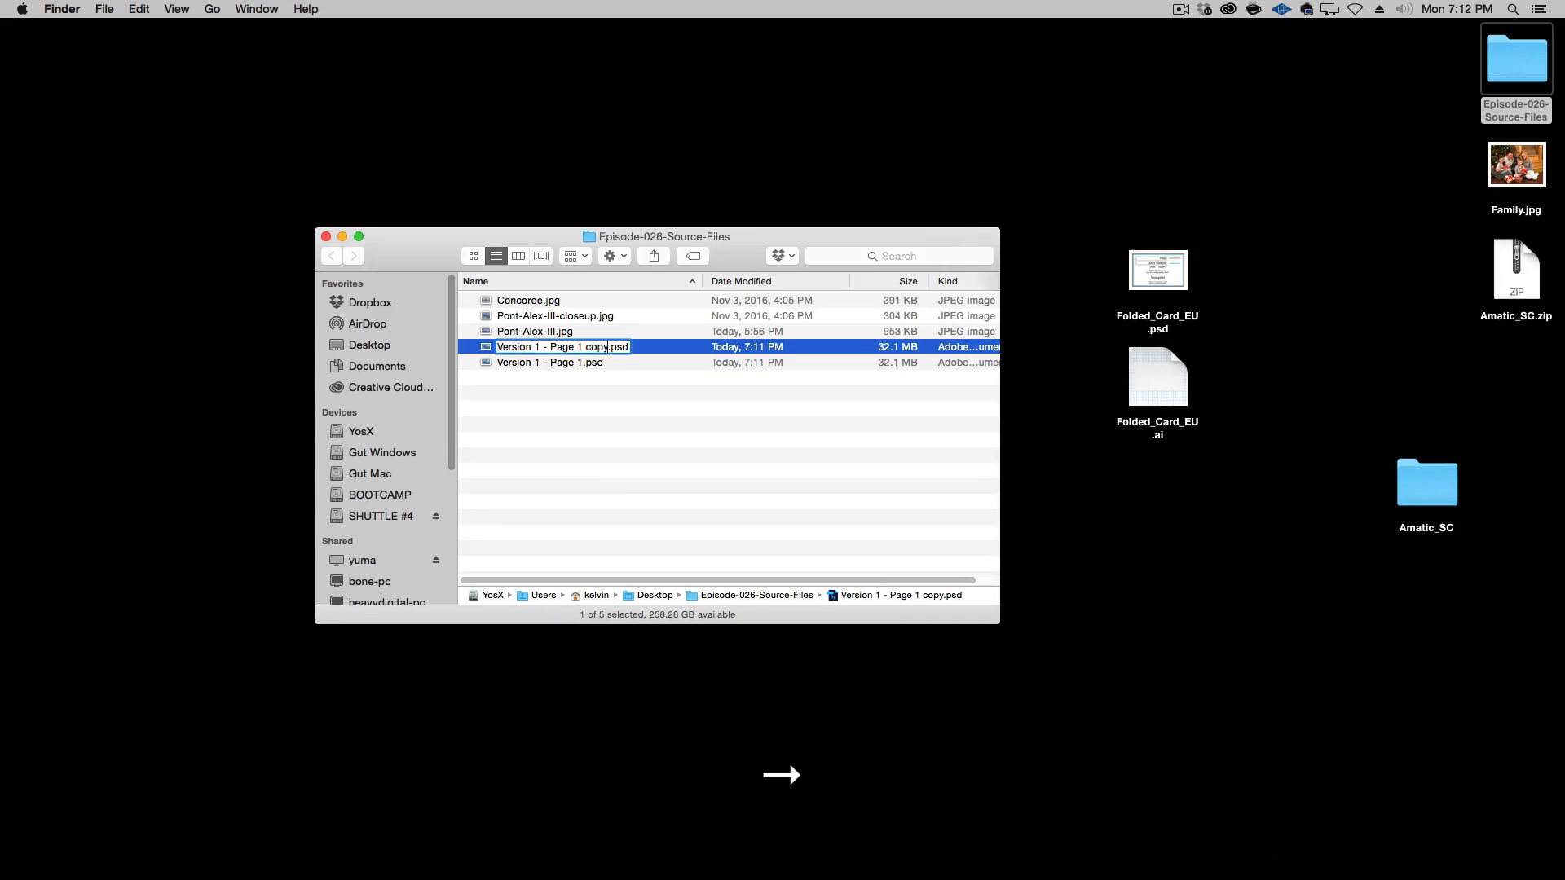
pyautogui.hotkey('alt', 'shift', 'Left')
pyautogui.write('2')
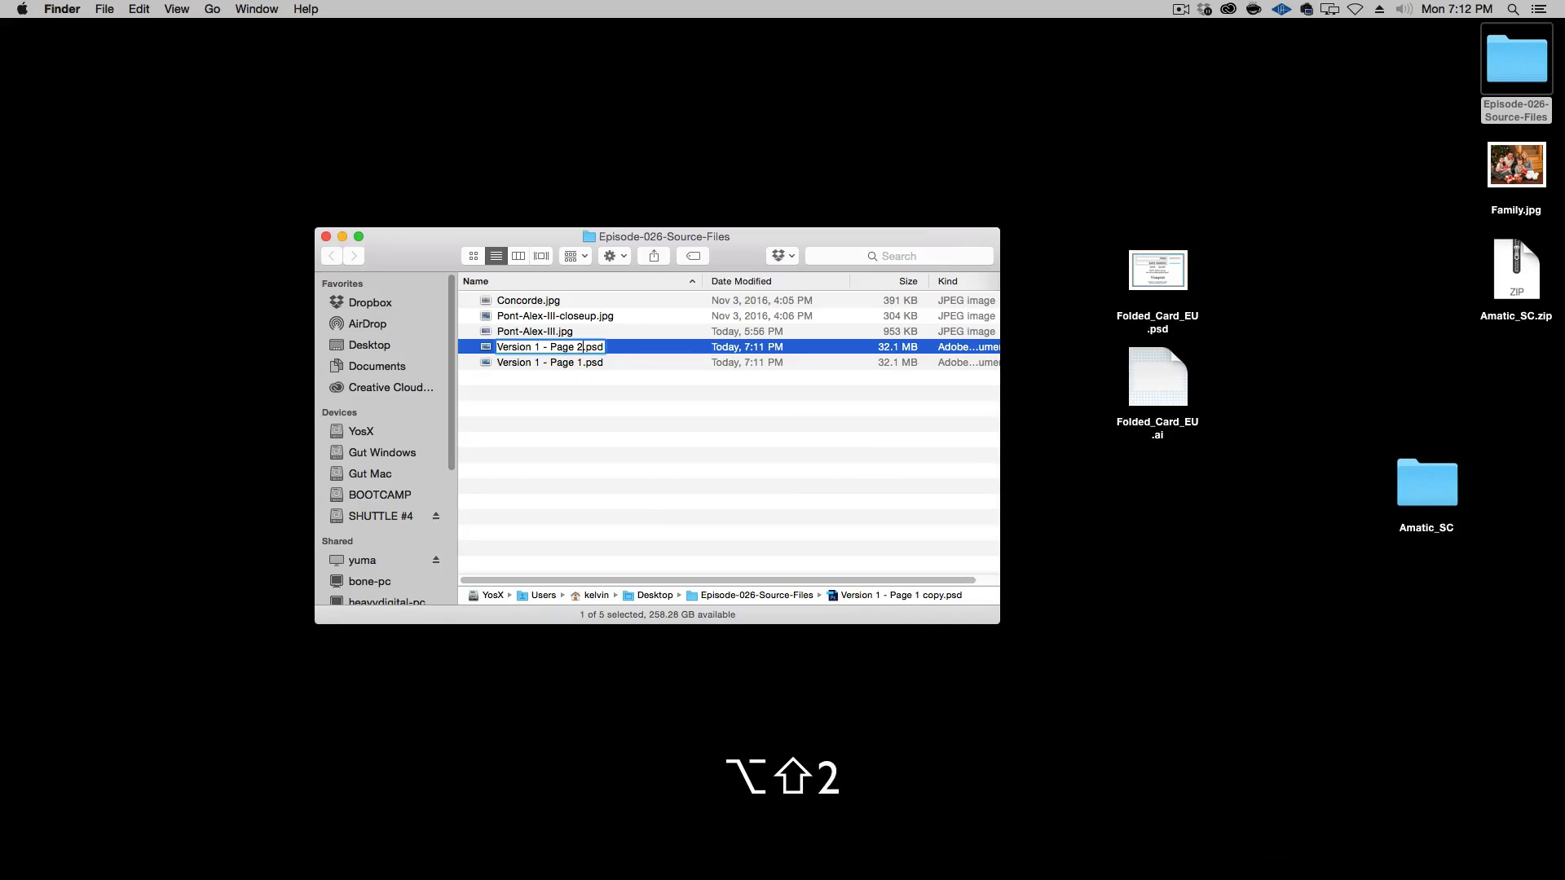
pyautogui.press('Return')
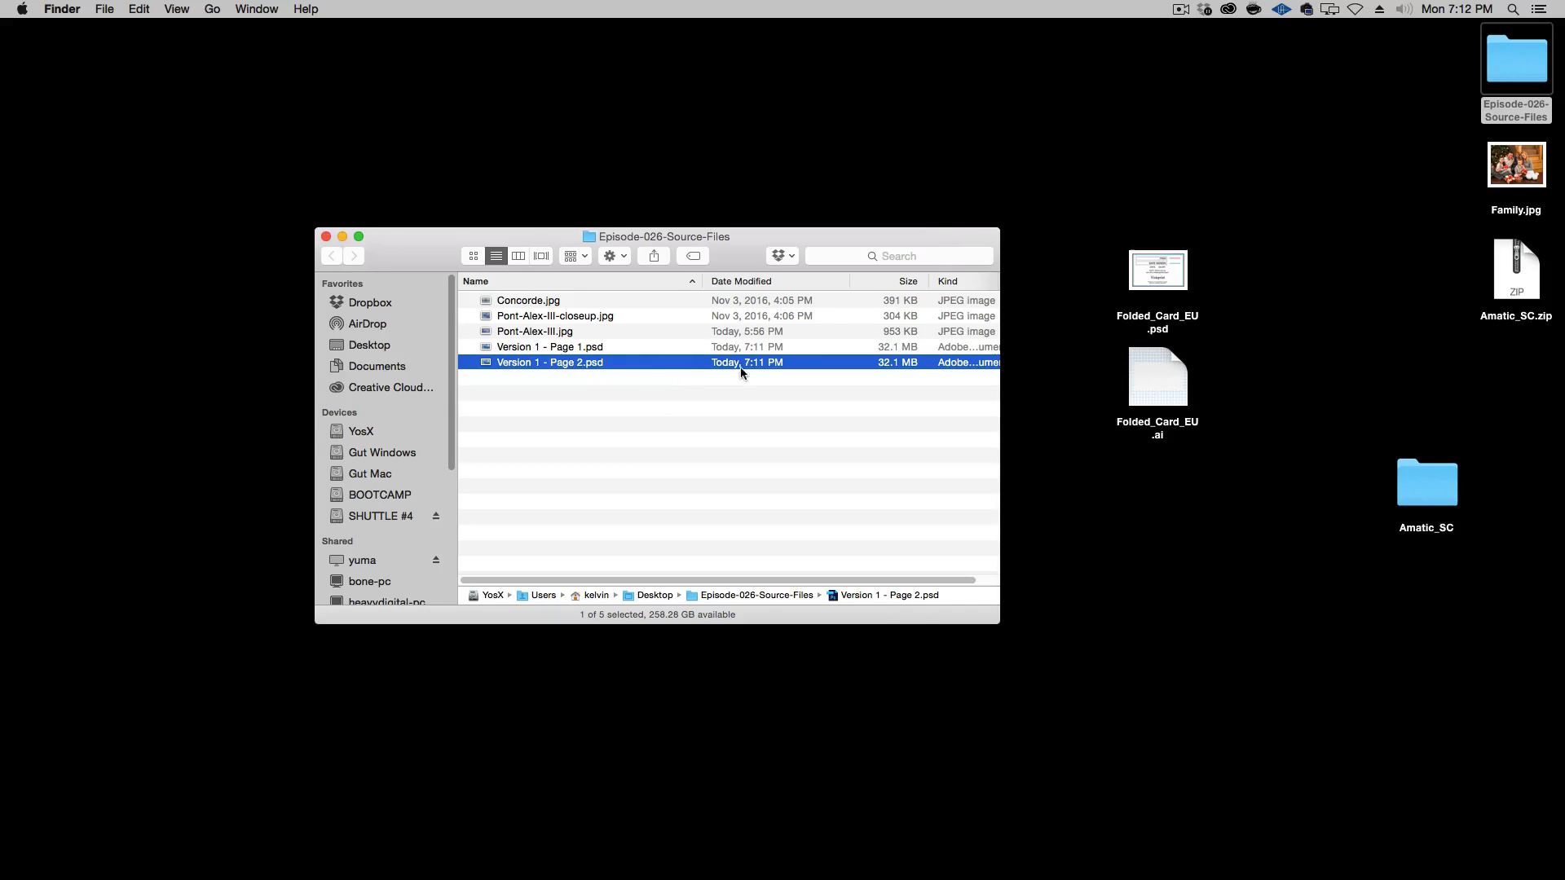
# Open Version 1 - Page 2.psd in Photoshop, view it at 50% and widen its document window to fill the workspace
pyautogui.doubleClick(582, 362)
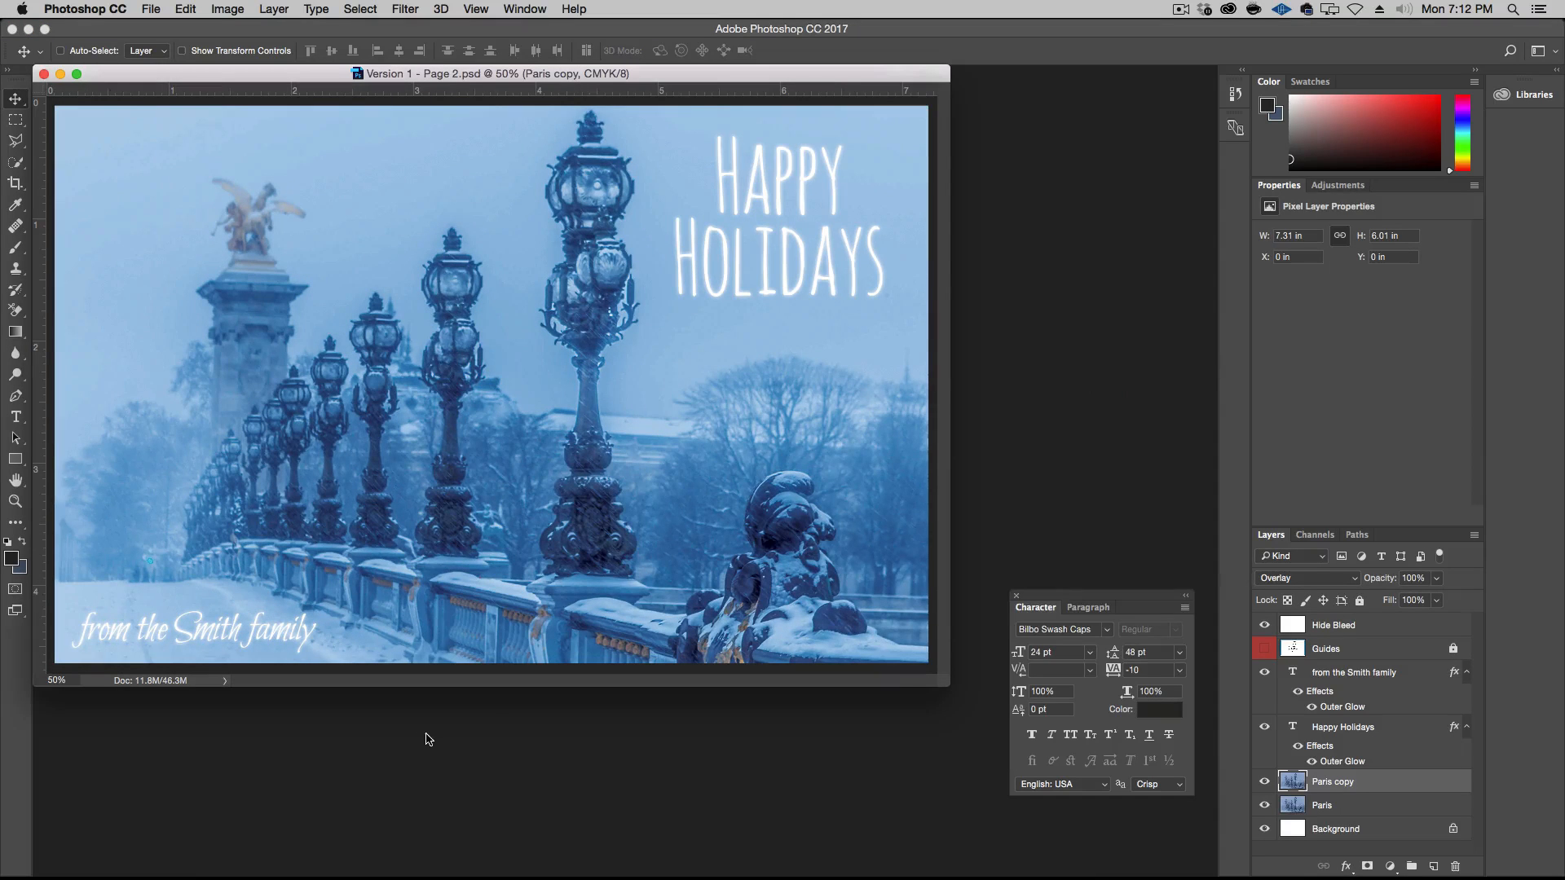
pyautogui.press('super+plus')
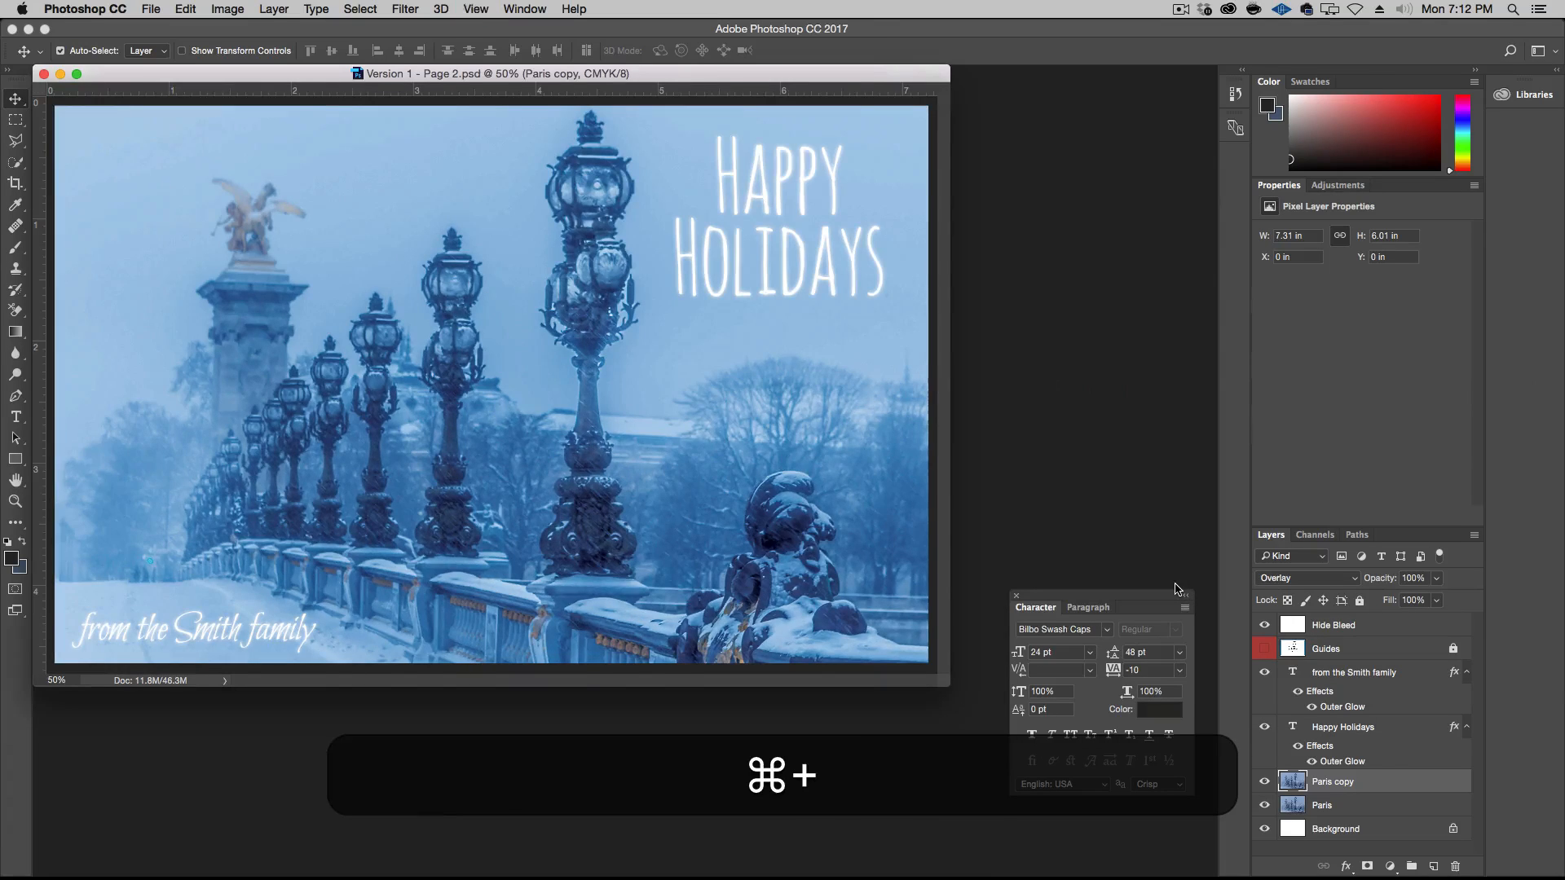
pyautogui.press('super+plus')
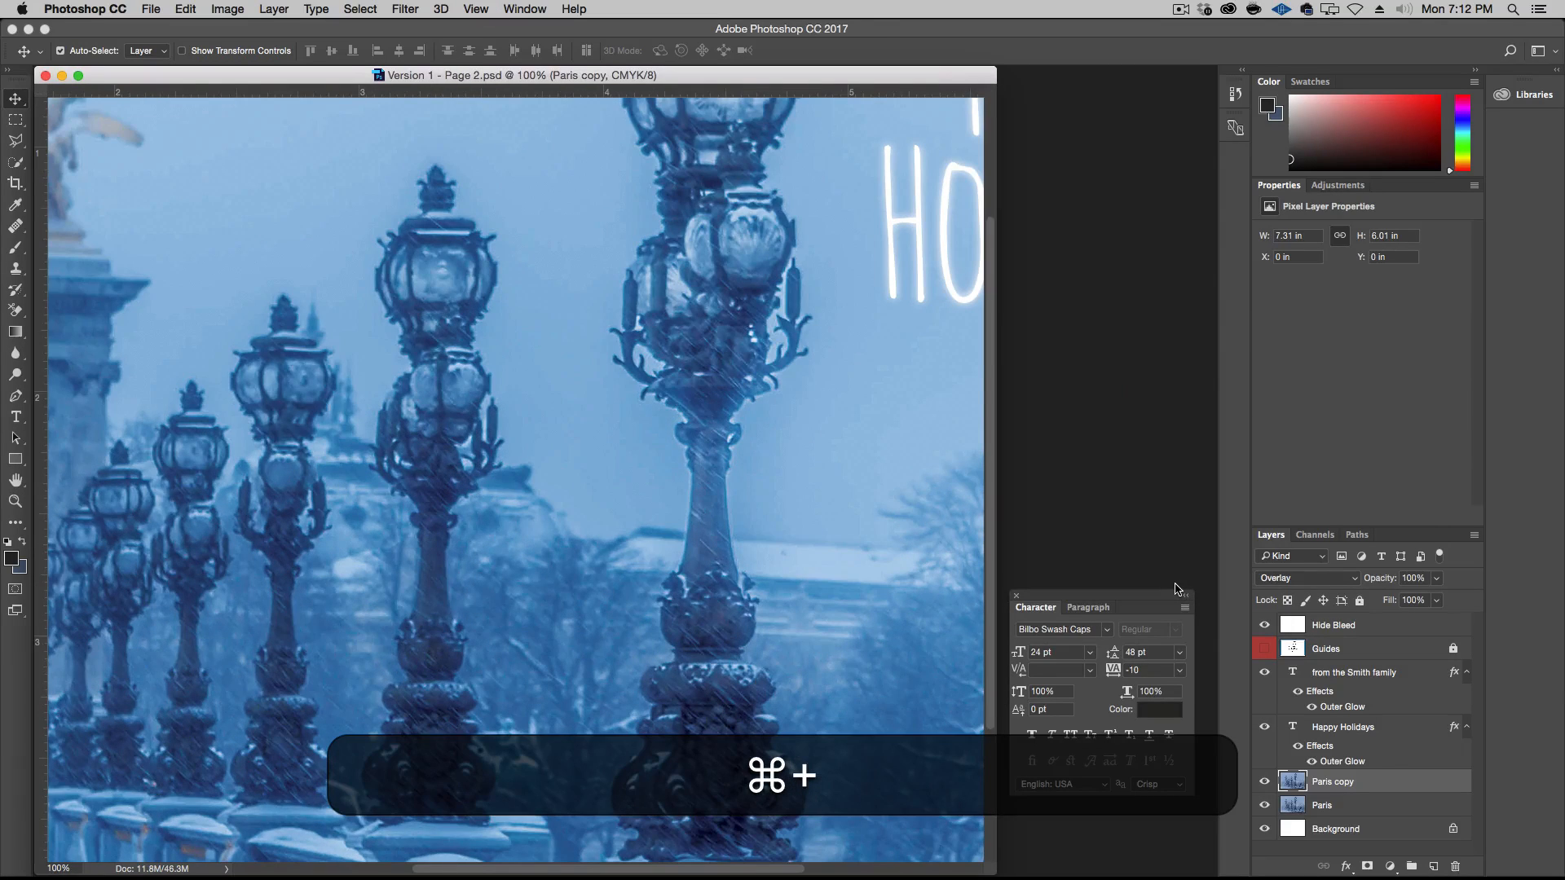
pyautogui.press('alt+super+minus')
pyautogui.press('alt+super+minus')
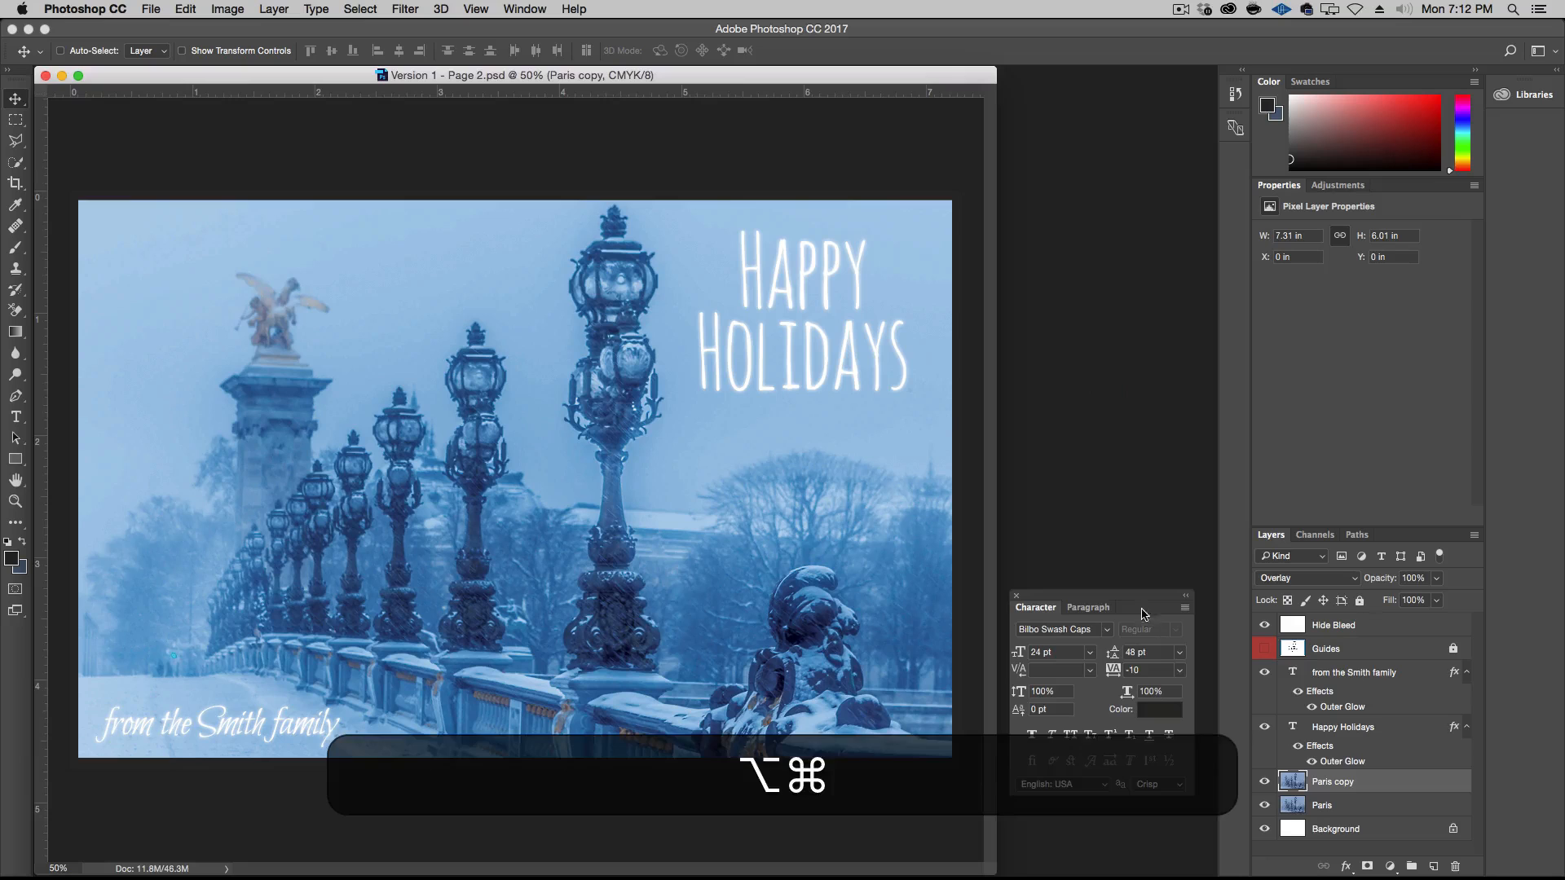
pyautogui.moveTo(1000, 873); pyautogui.dragTo(1216, 874)
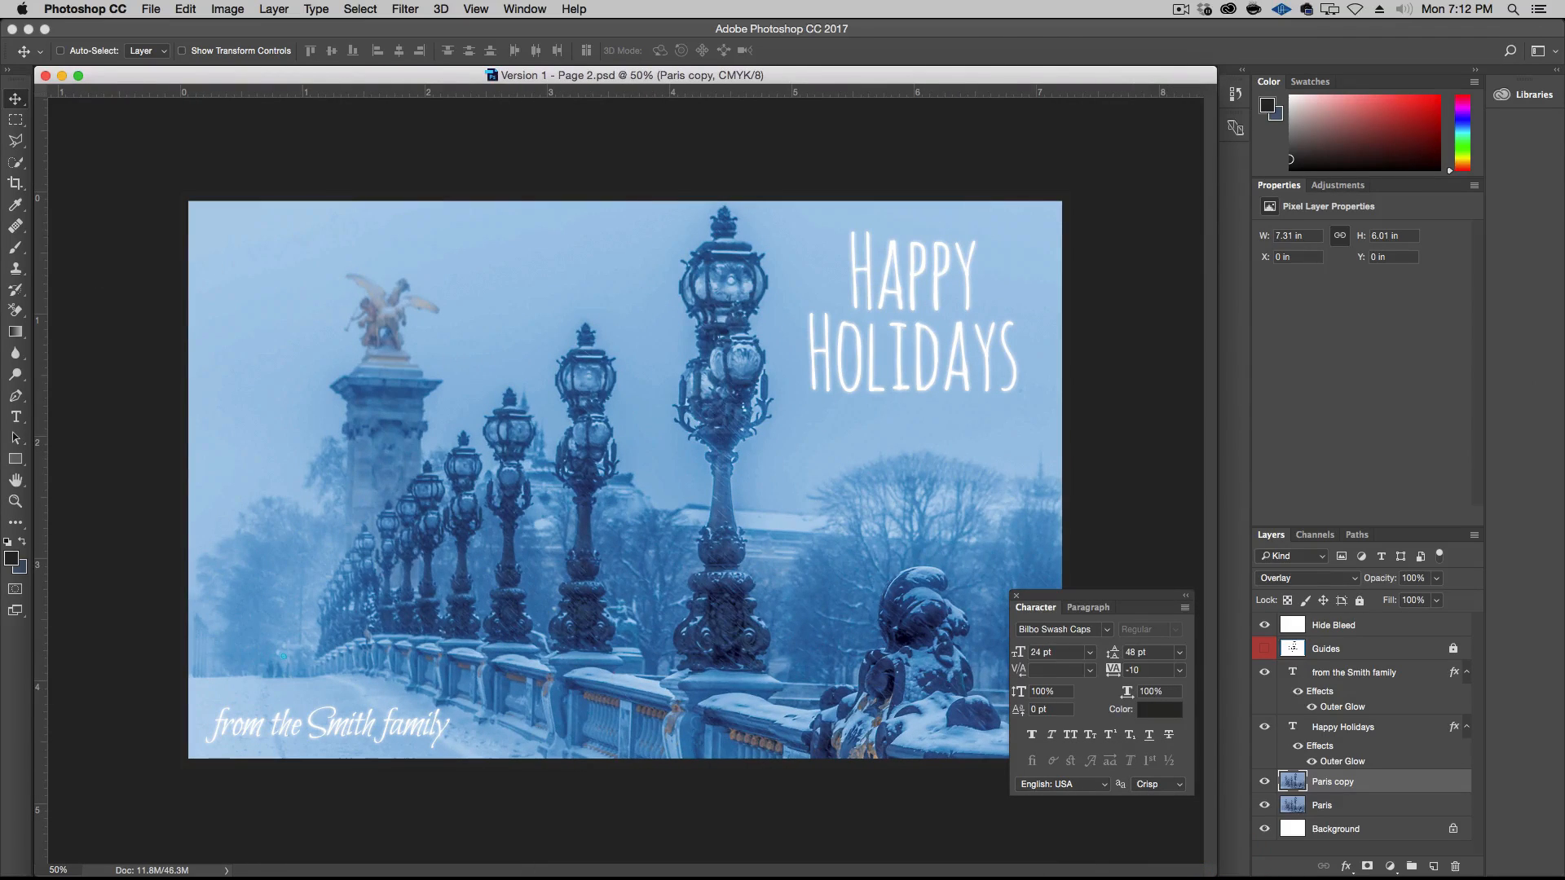
pyautogui.click(0, 265)
pyautogui.click(598, 467)
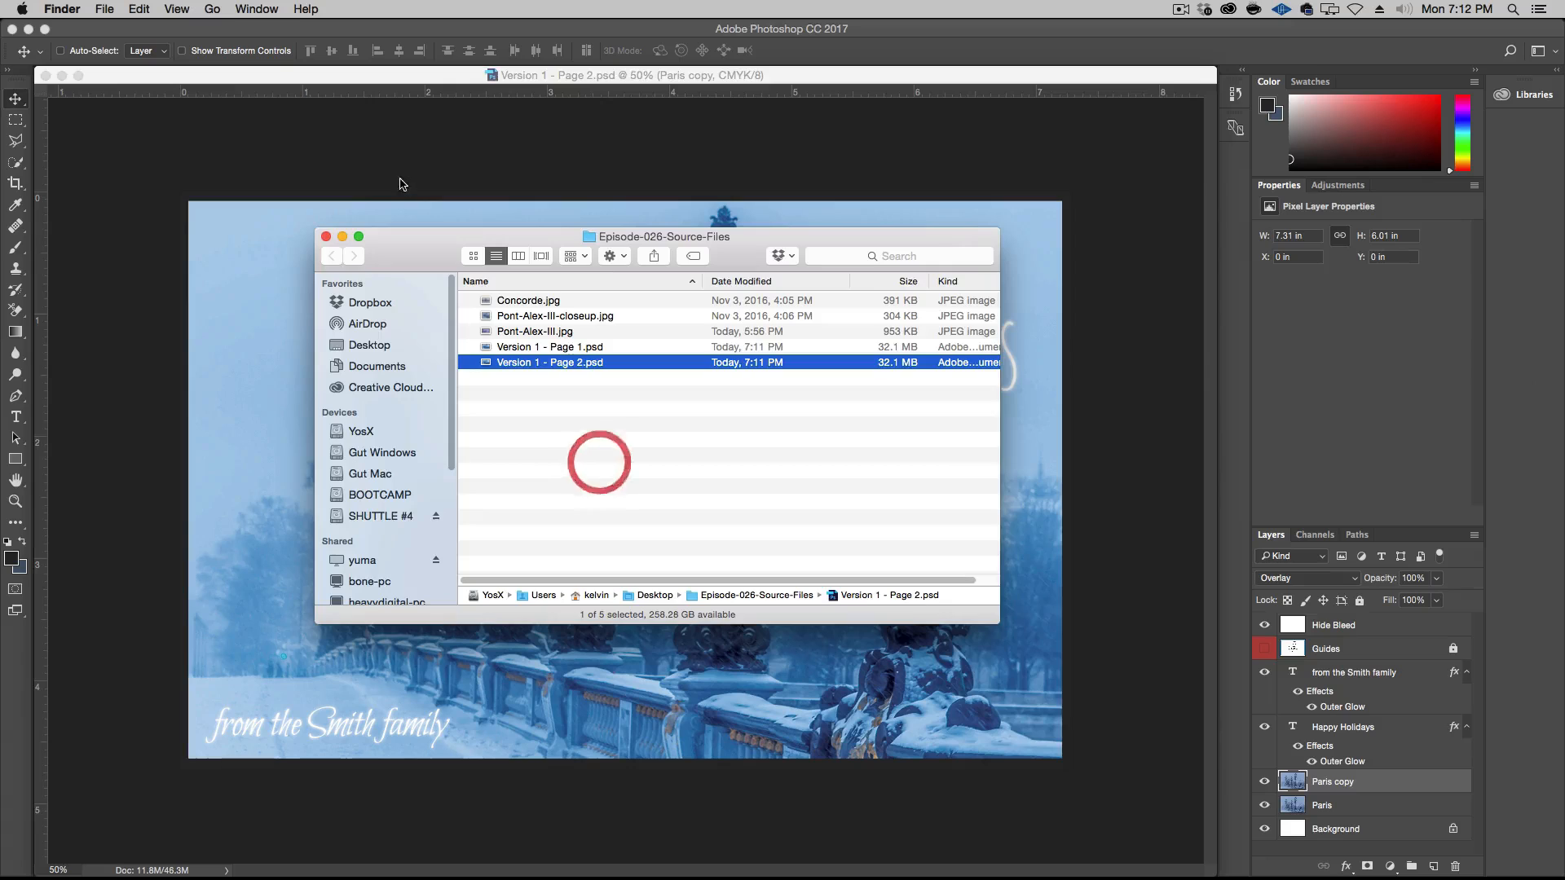
pyautogui.click(397, 163)
pyautogui.click(153, 8)
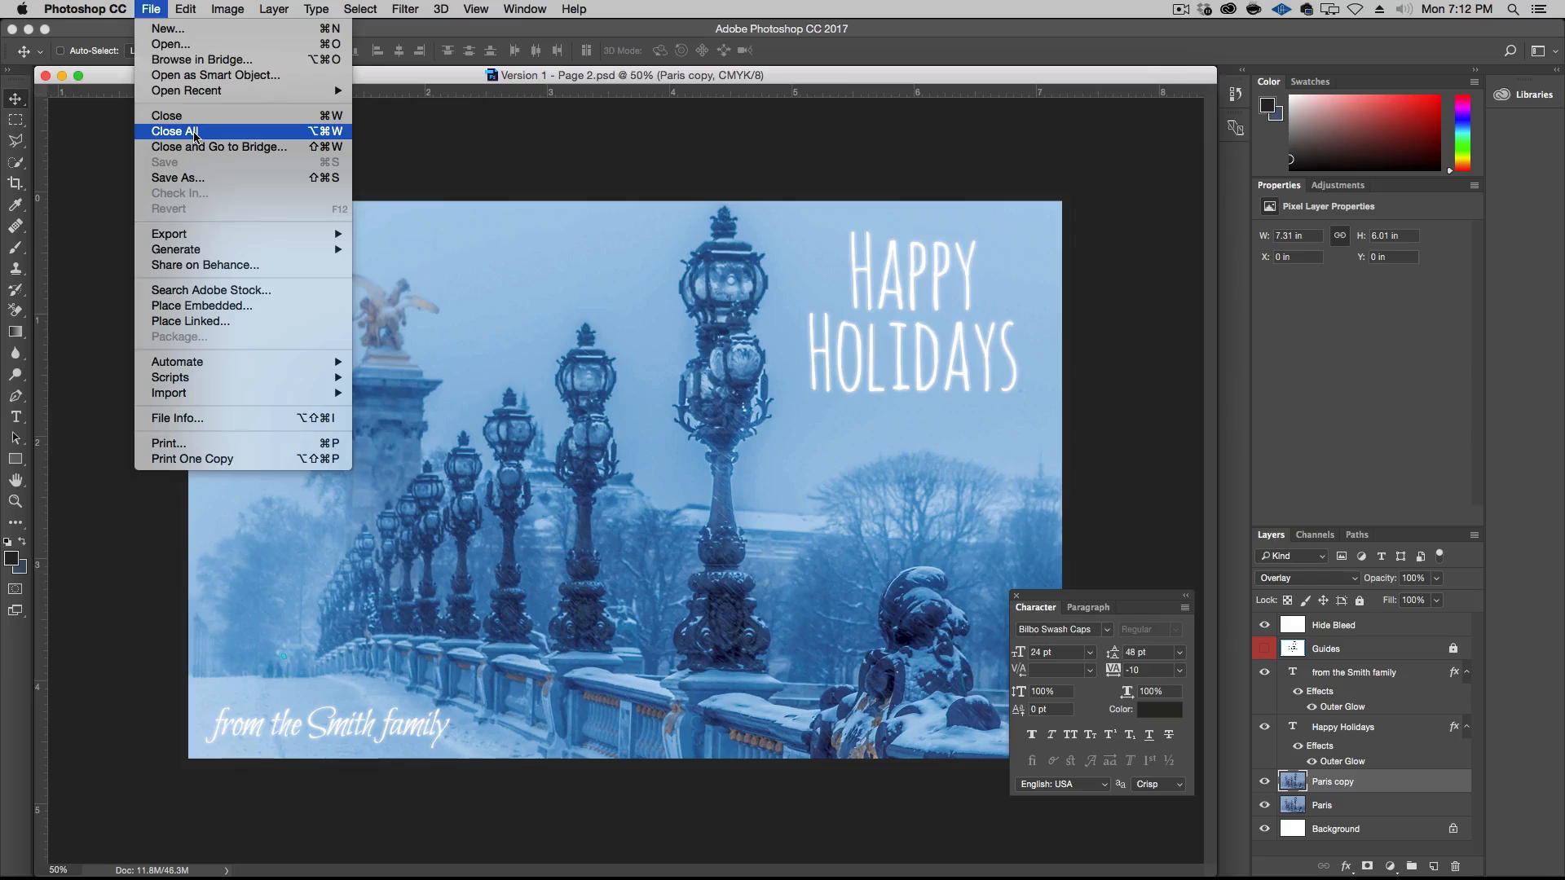
pyautogui.click(635, 239)
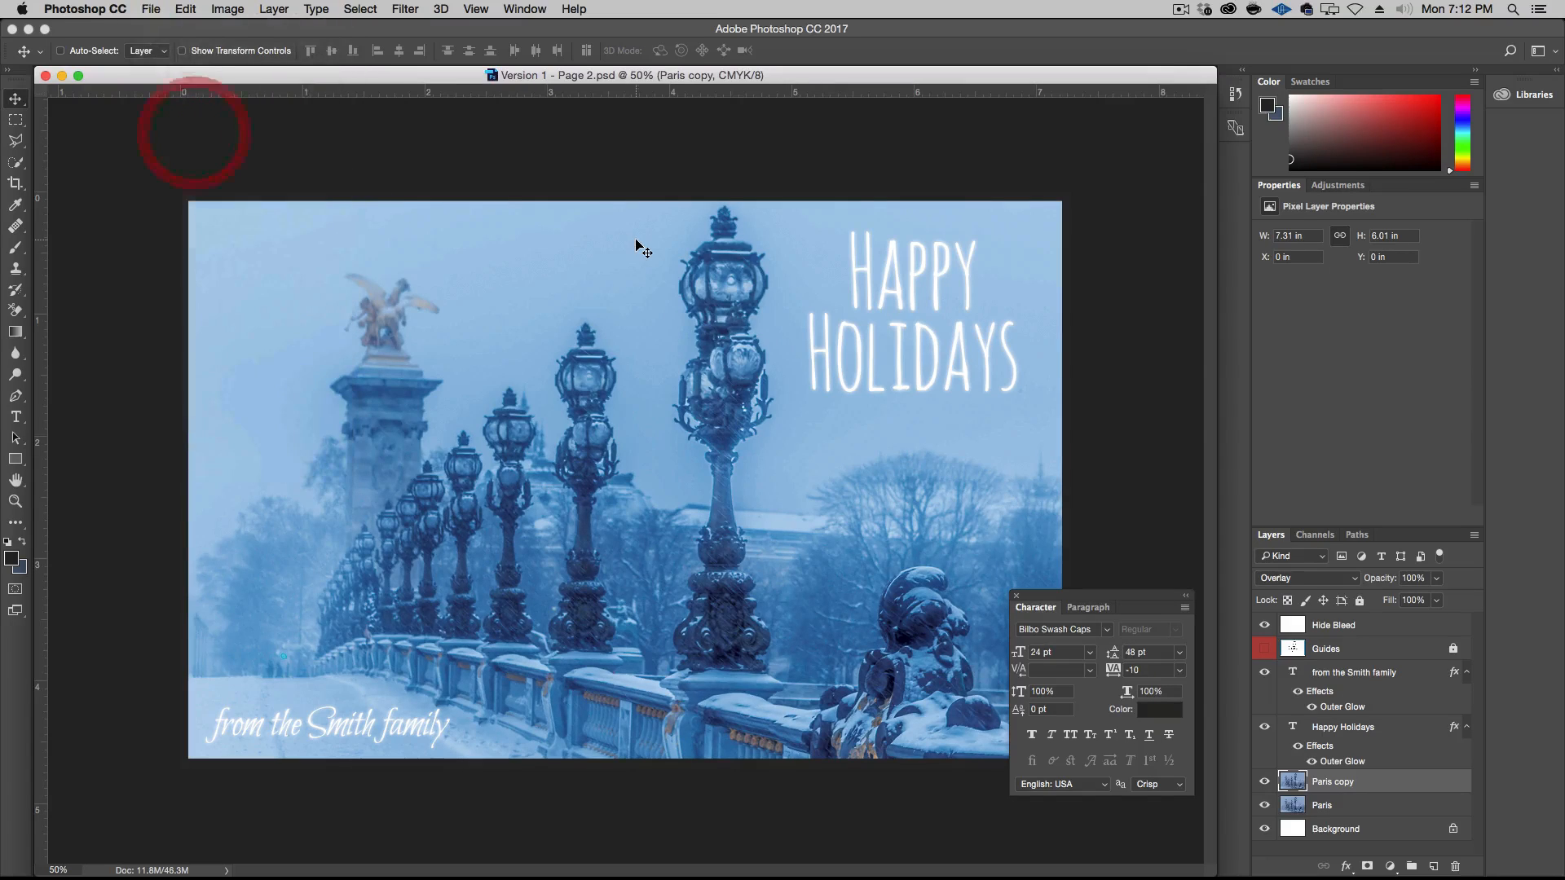
# Open Family.jpg from the Desktop and copy the photo into the Page 2 card as a centred layer above Paris copy
pyautogui.press('super+o')
pyautogui.press('super+d')
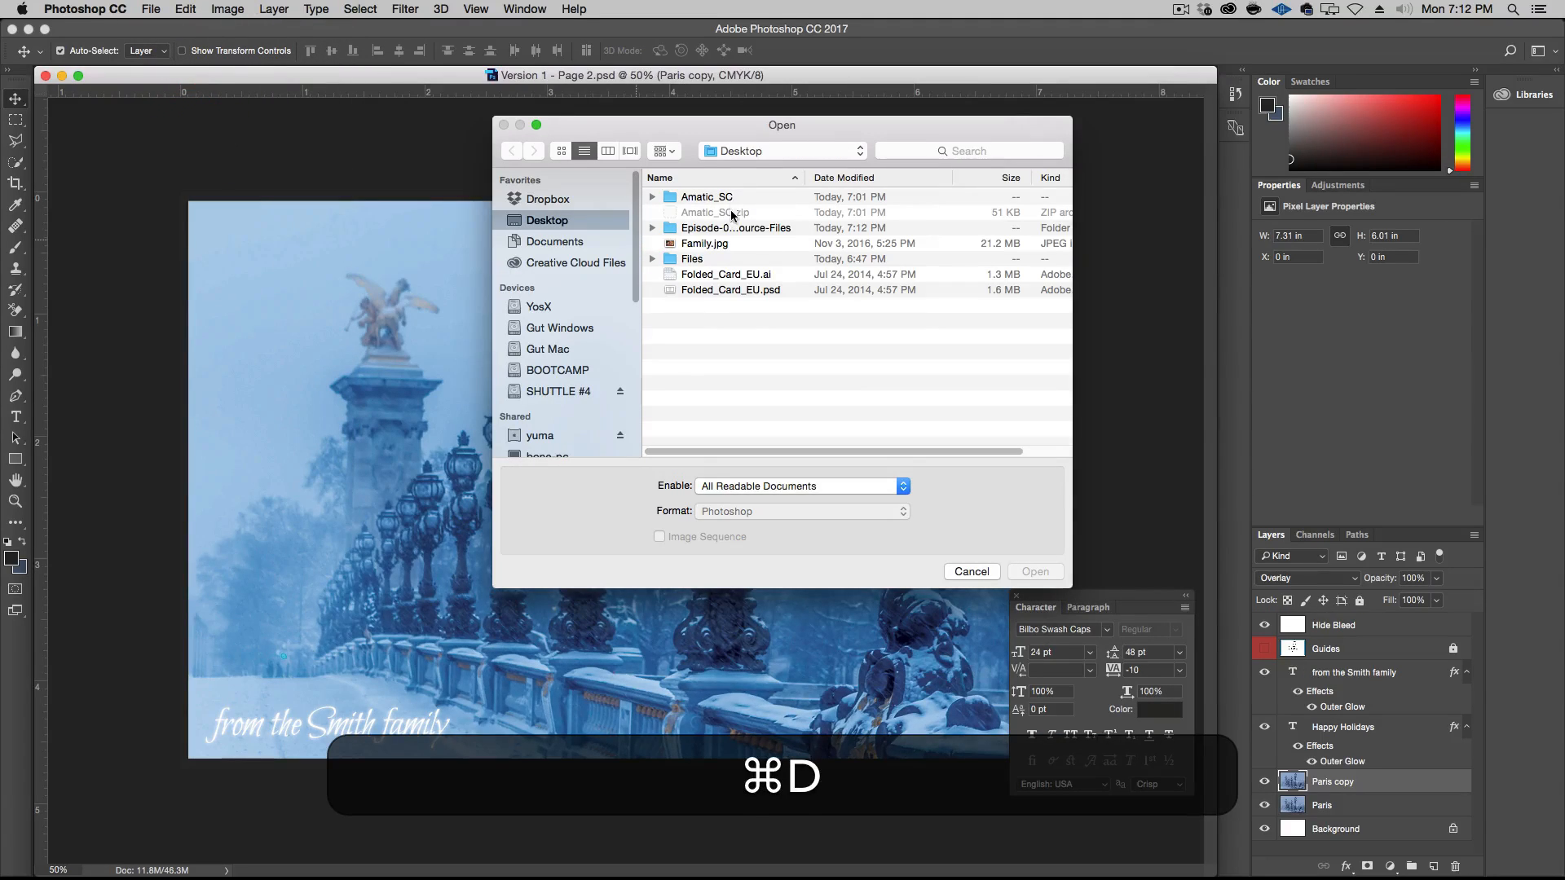
pyautogui.click(743, 245)
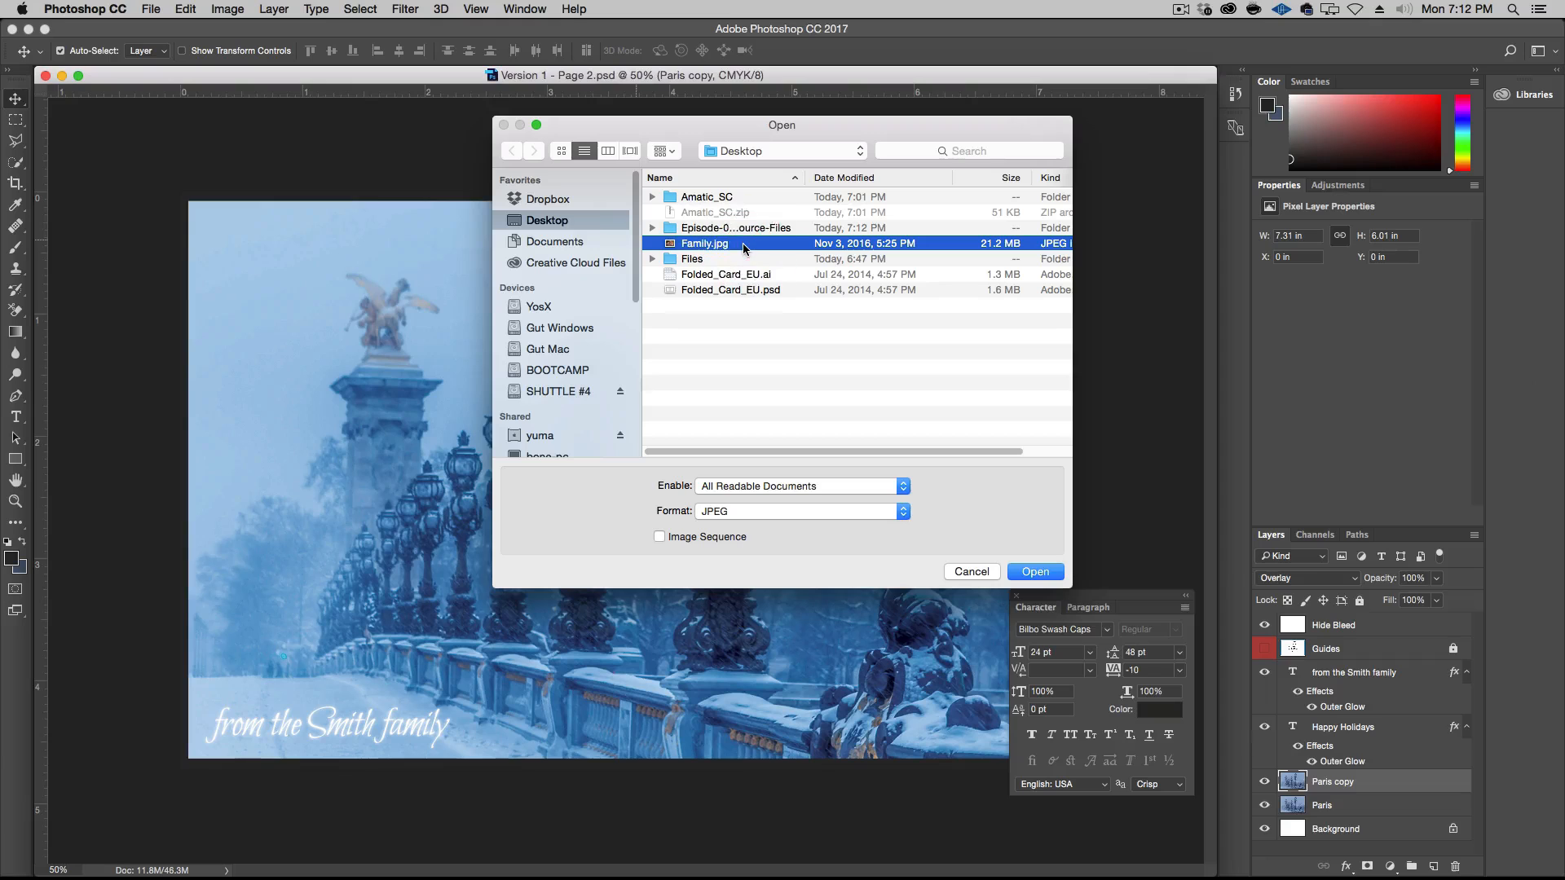
pyautogui.press('Return')
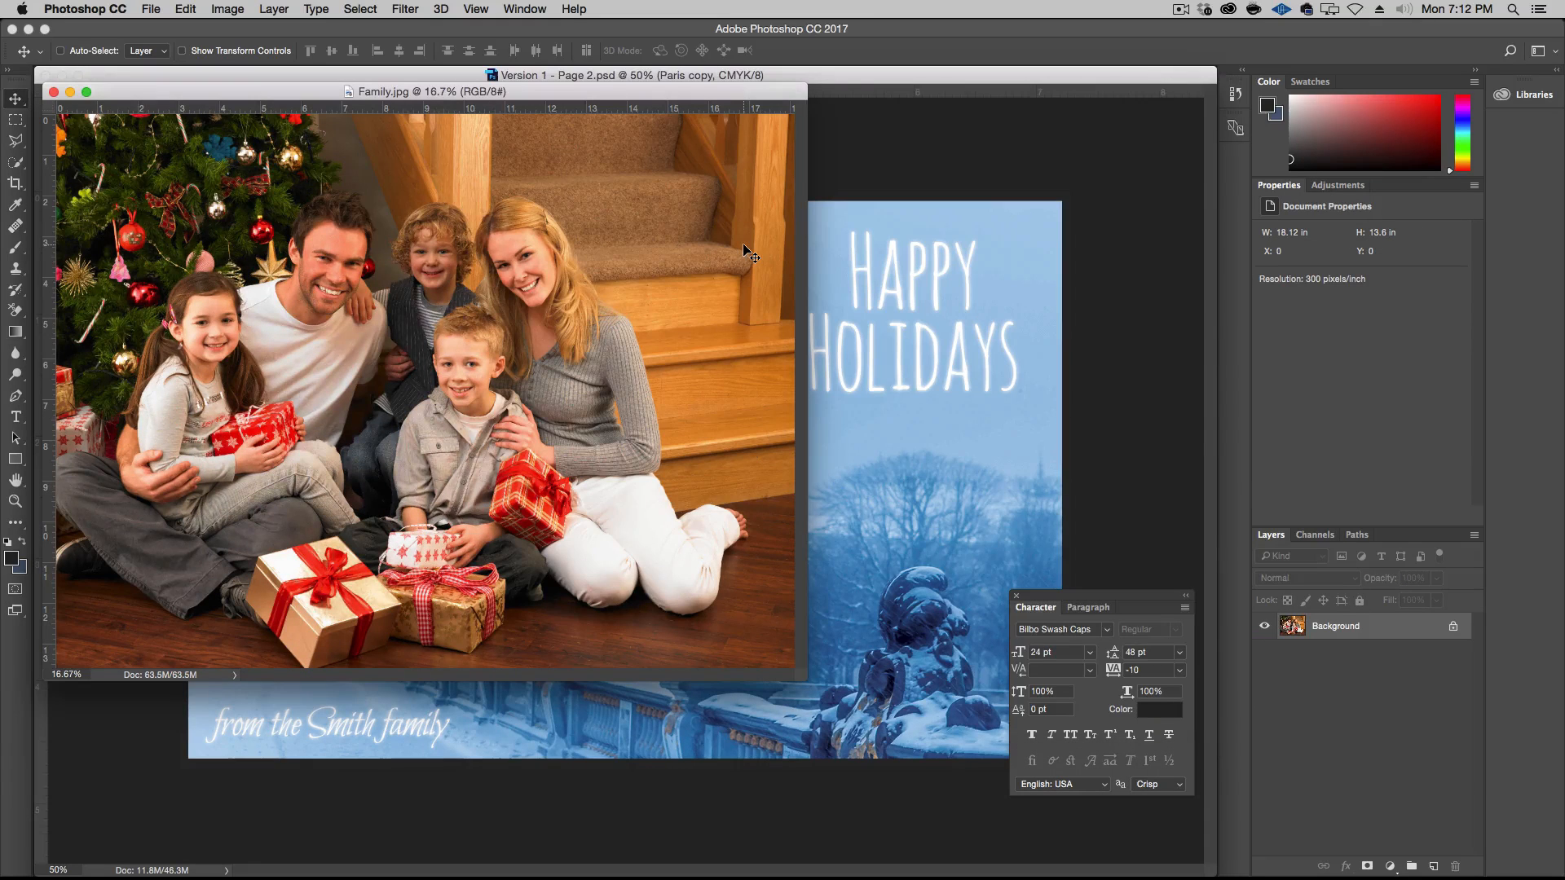
pyautogui.moveTo(507, 93); pyautogui.dragTo(698, 202)
pyautogui.moveTo(1038, 364); pyautogui.dragTo(1028, 360)
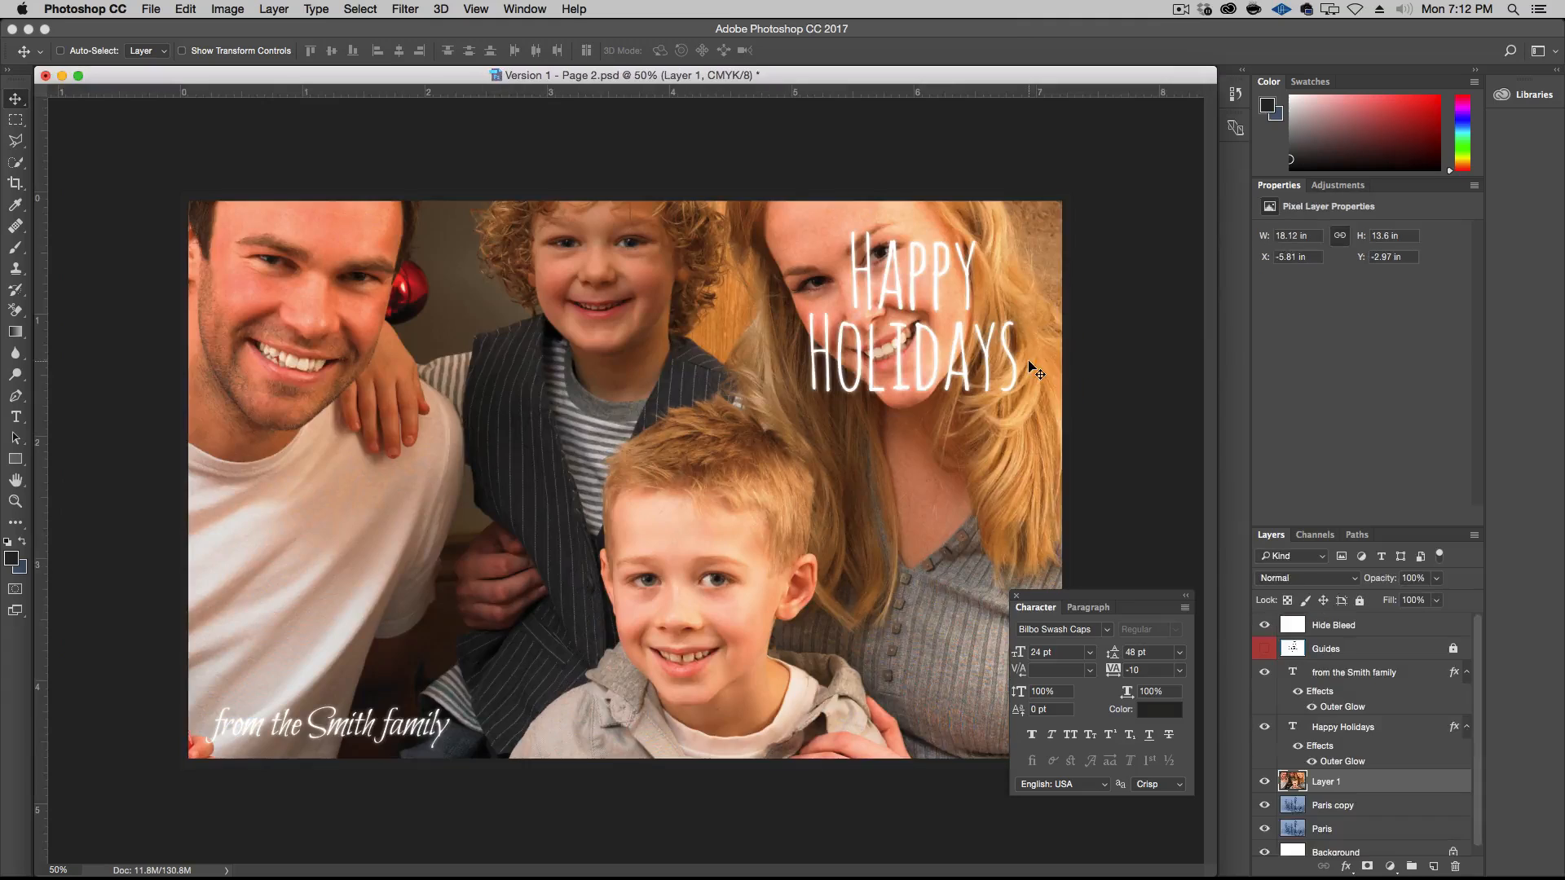
# Delete the Paris copy and Paris layers from the Page 2 card
pyautogui.click(1353, 807)
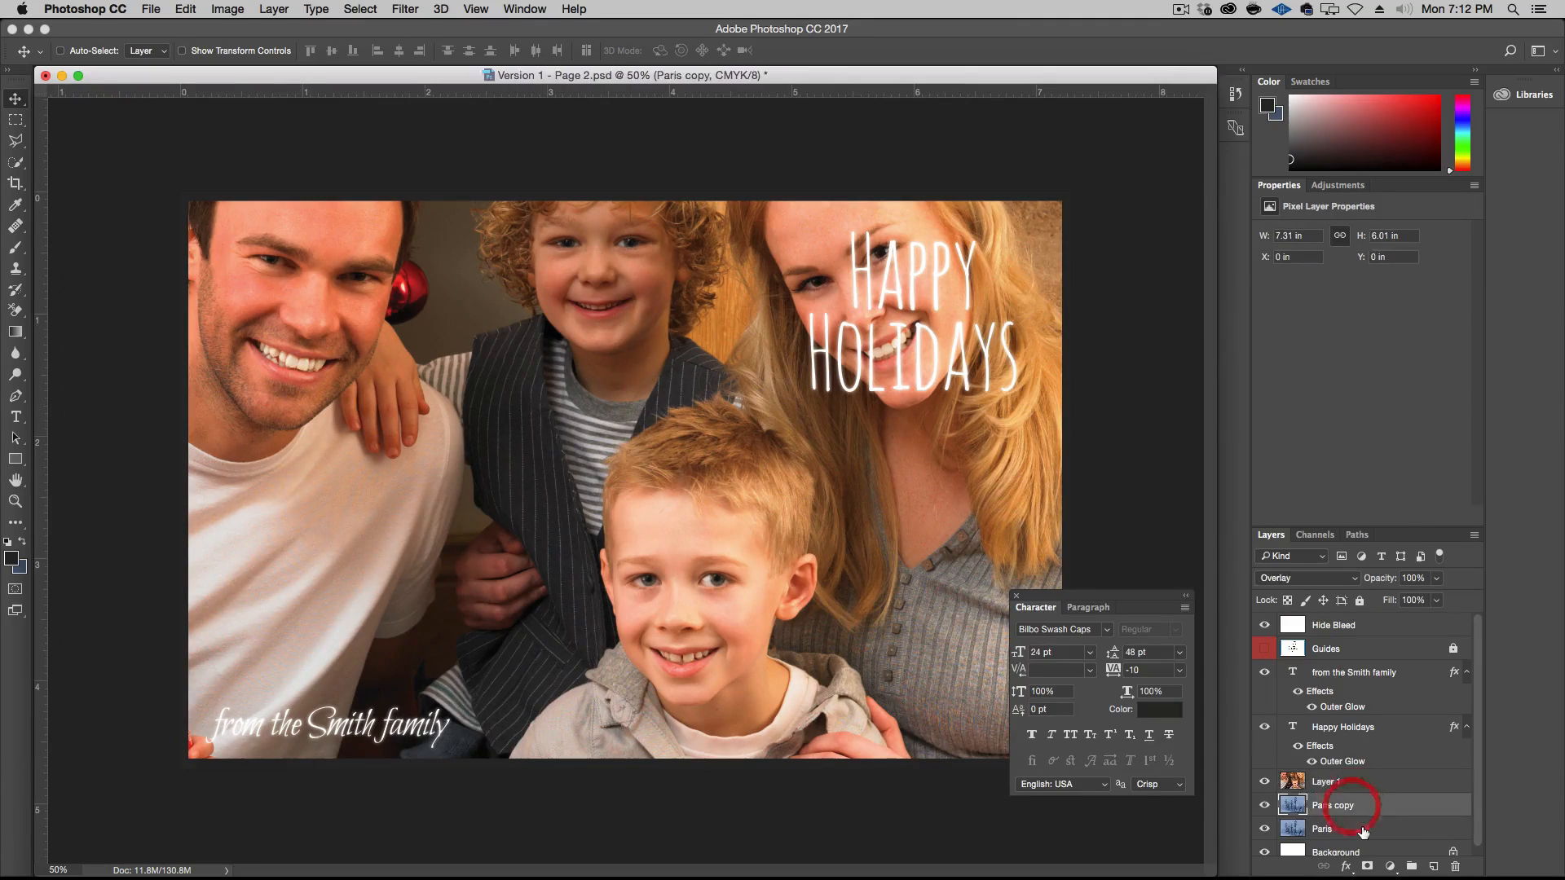
pyautogui.keyDown('shift'); pyautogui.click(1359, 829); pyautogui.keyUp('shift')
pyautogui.press('BackSpace')
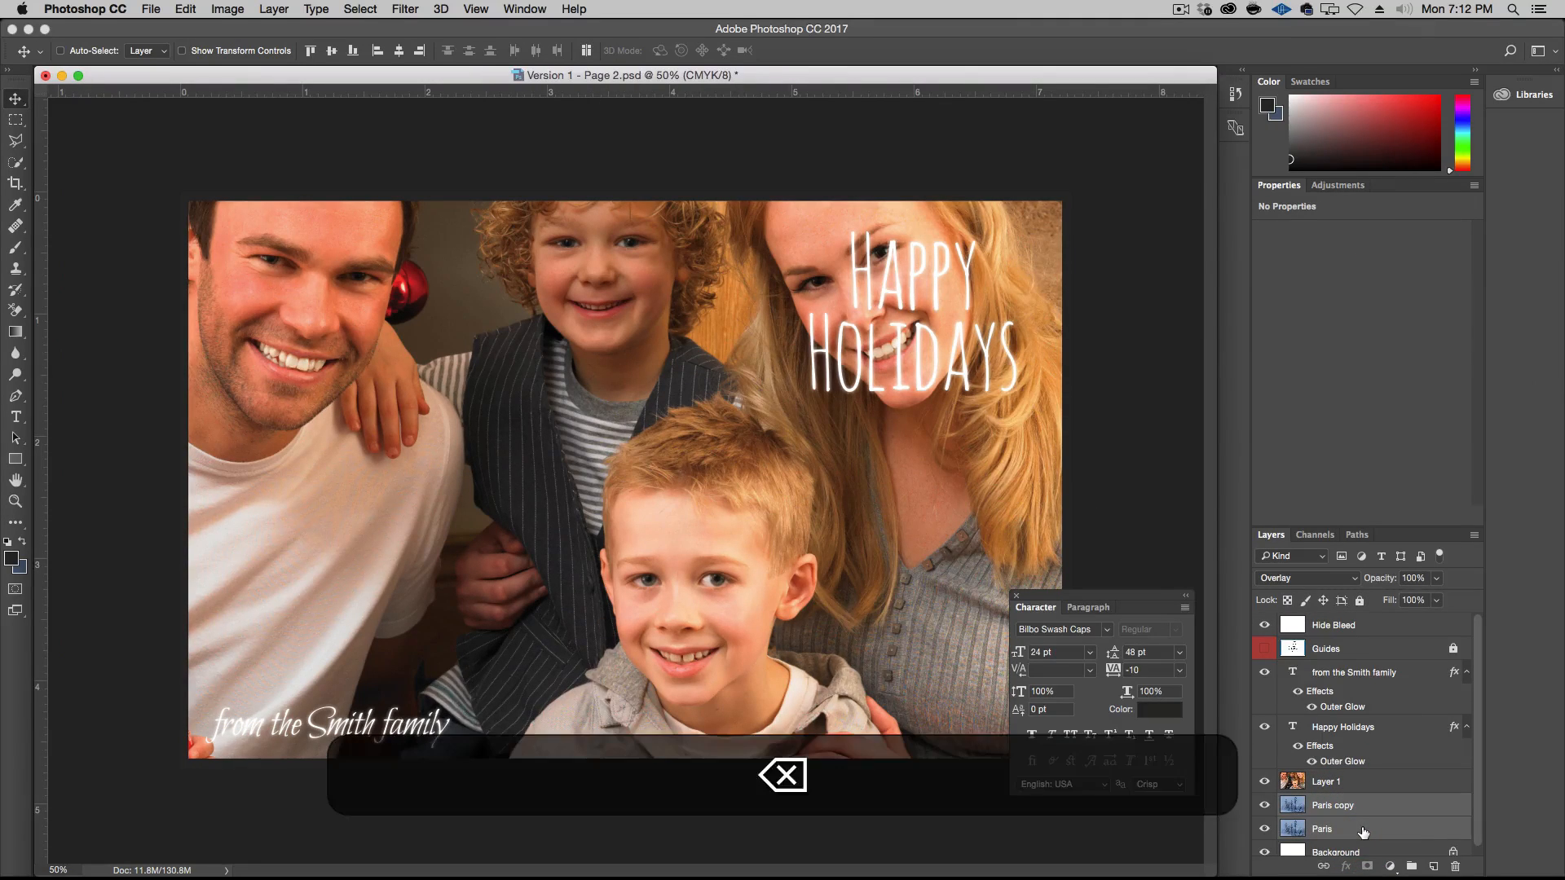
# Rename the family photo's layer as "Family"
pyautogui.click(1325, 783)
pyautogui.doubleClick(1324, 783)
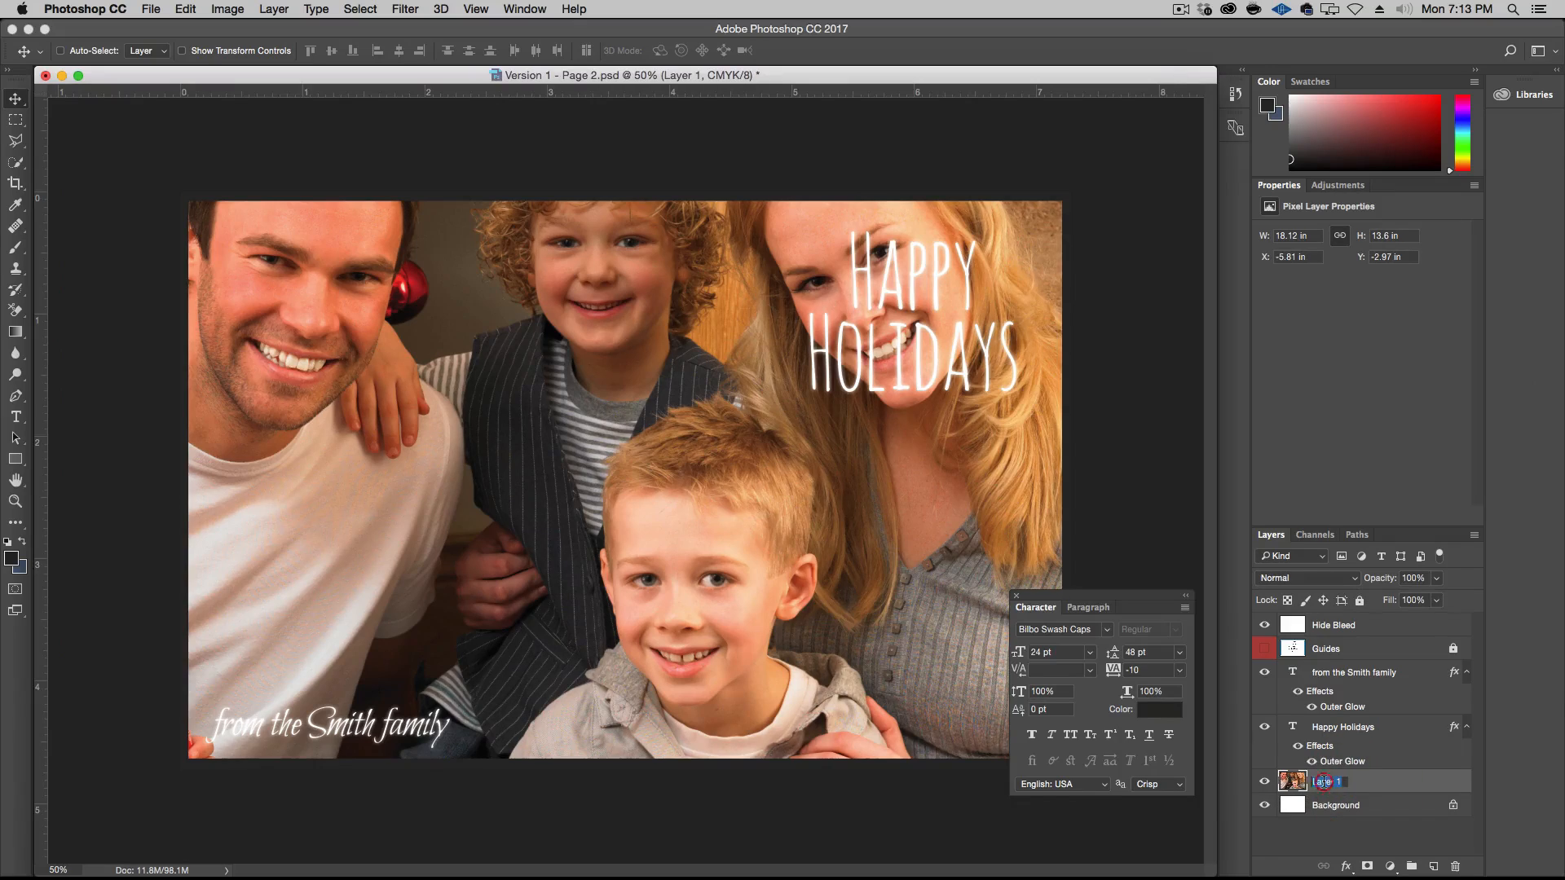
pyautogui.write('Family')
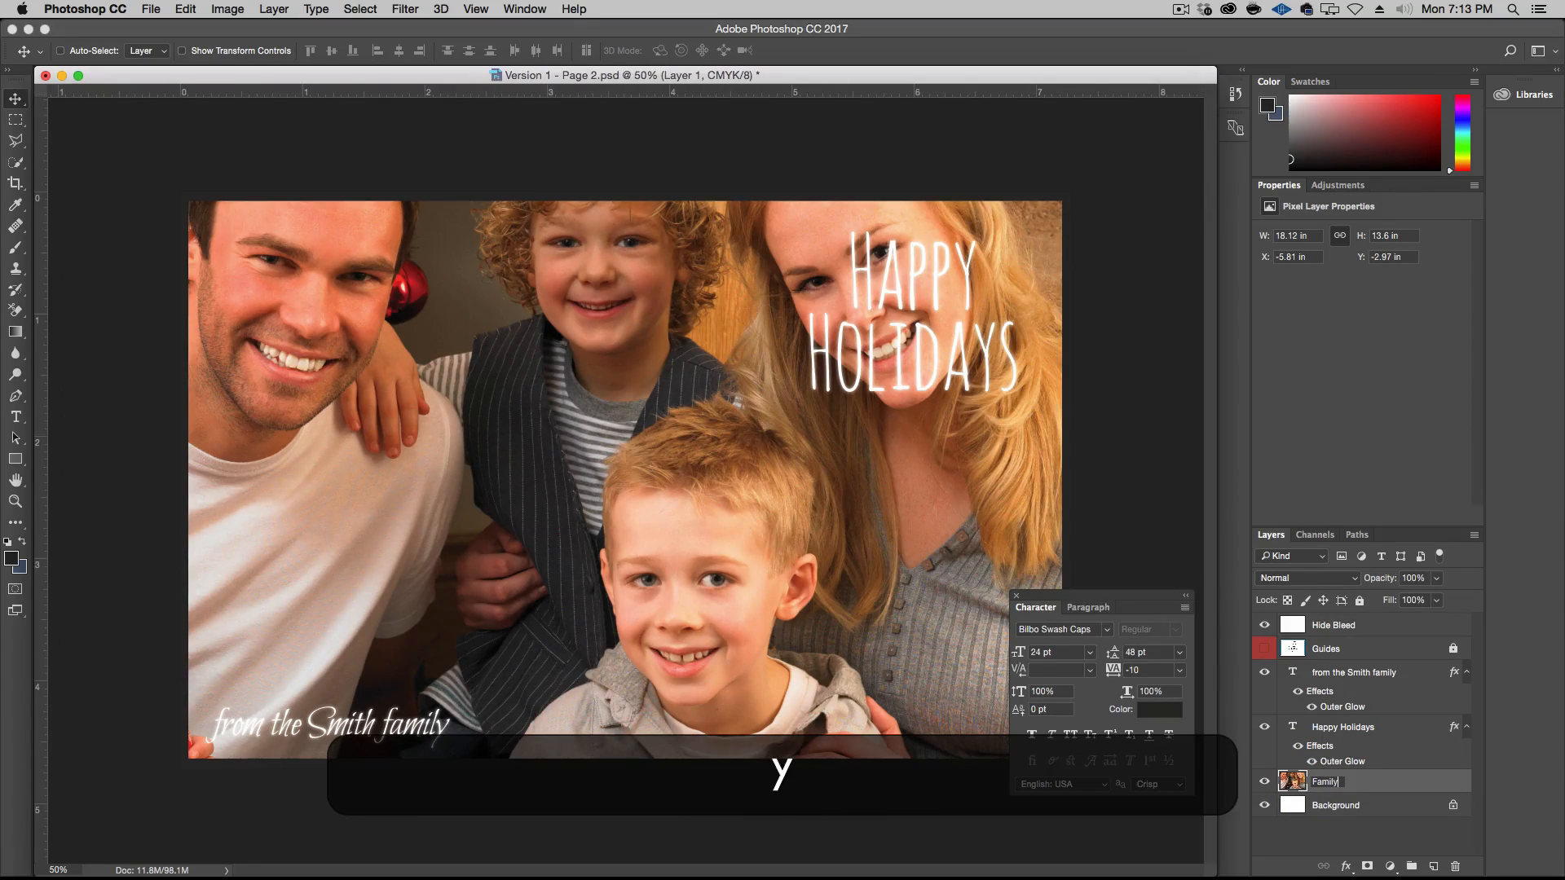
pyautogui.press('Return')
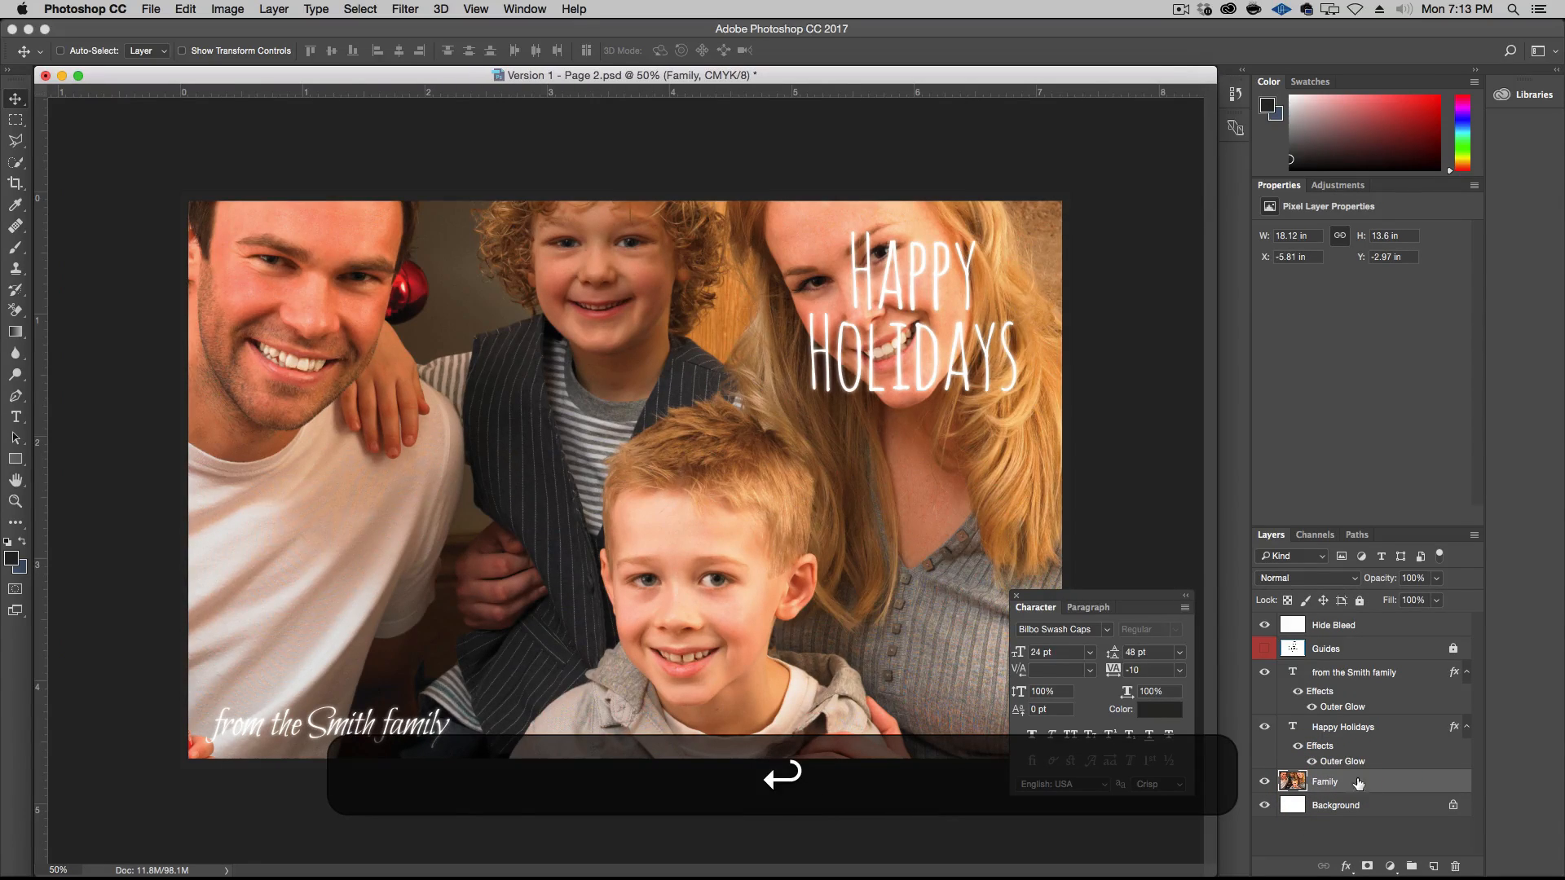
# Hide the Happy Holidays and from the Smith family text layers, then check the bleed area by toggling Hide Bleed off and on
pyautogui.moveTo(1265, 726); pyautogui.dragTo(1265, 677)
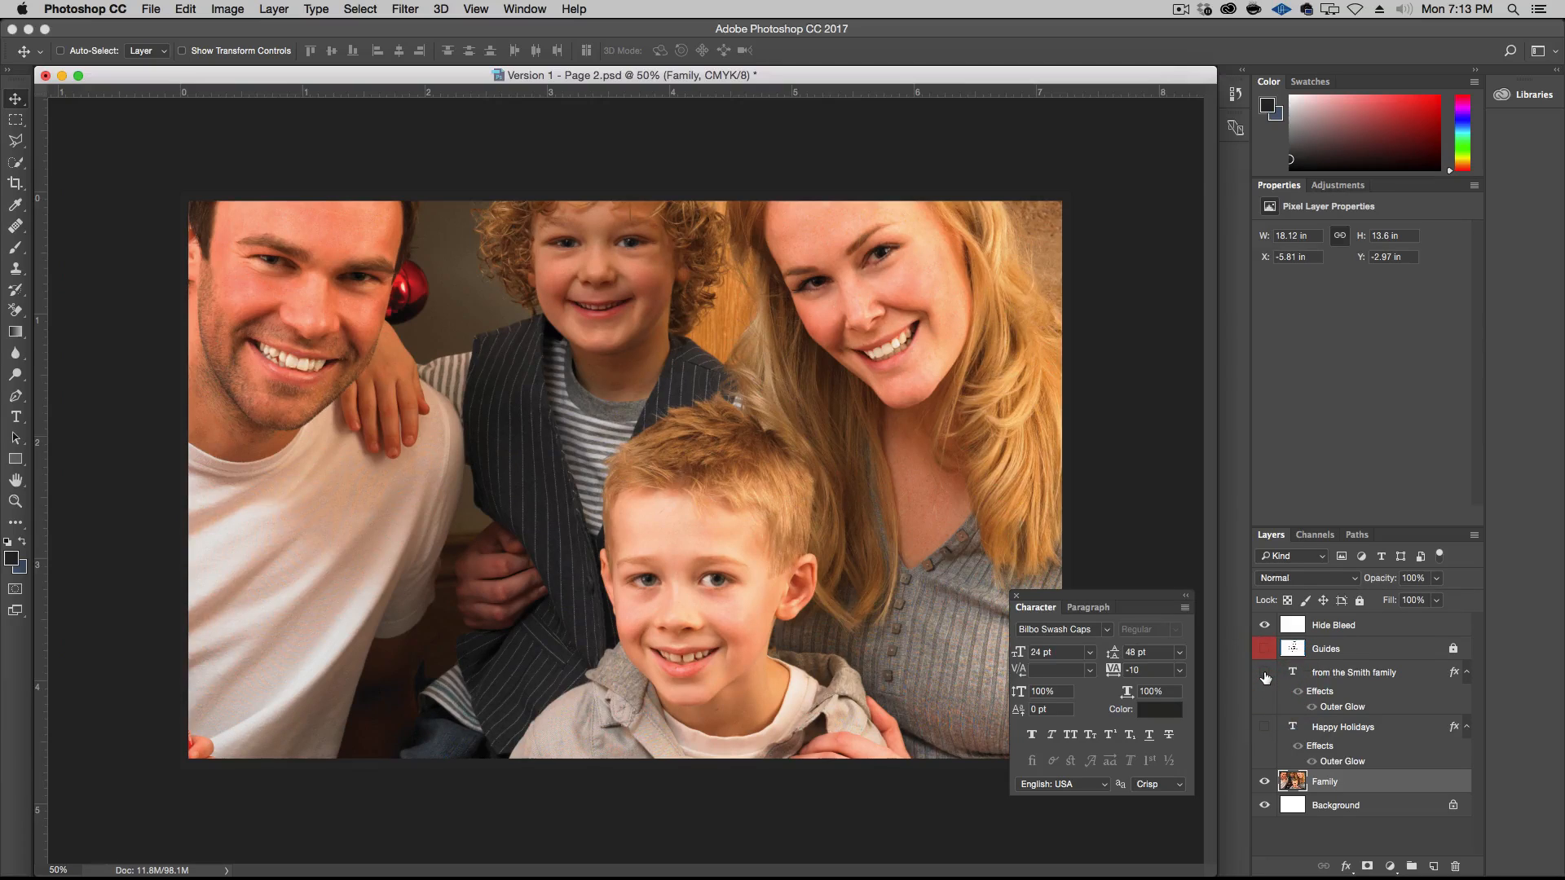
pyautogui.click(1265, 624)
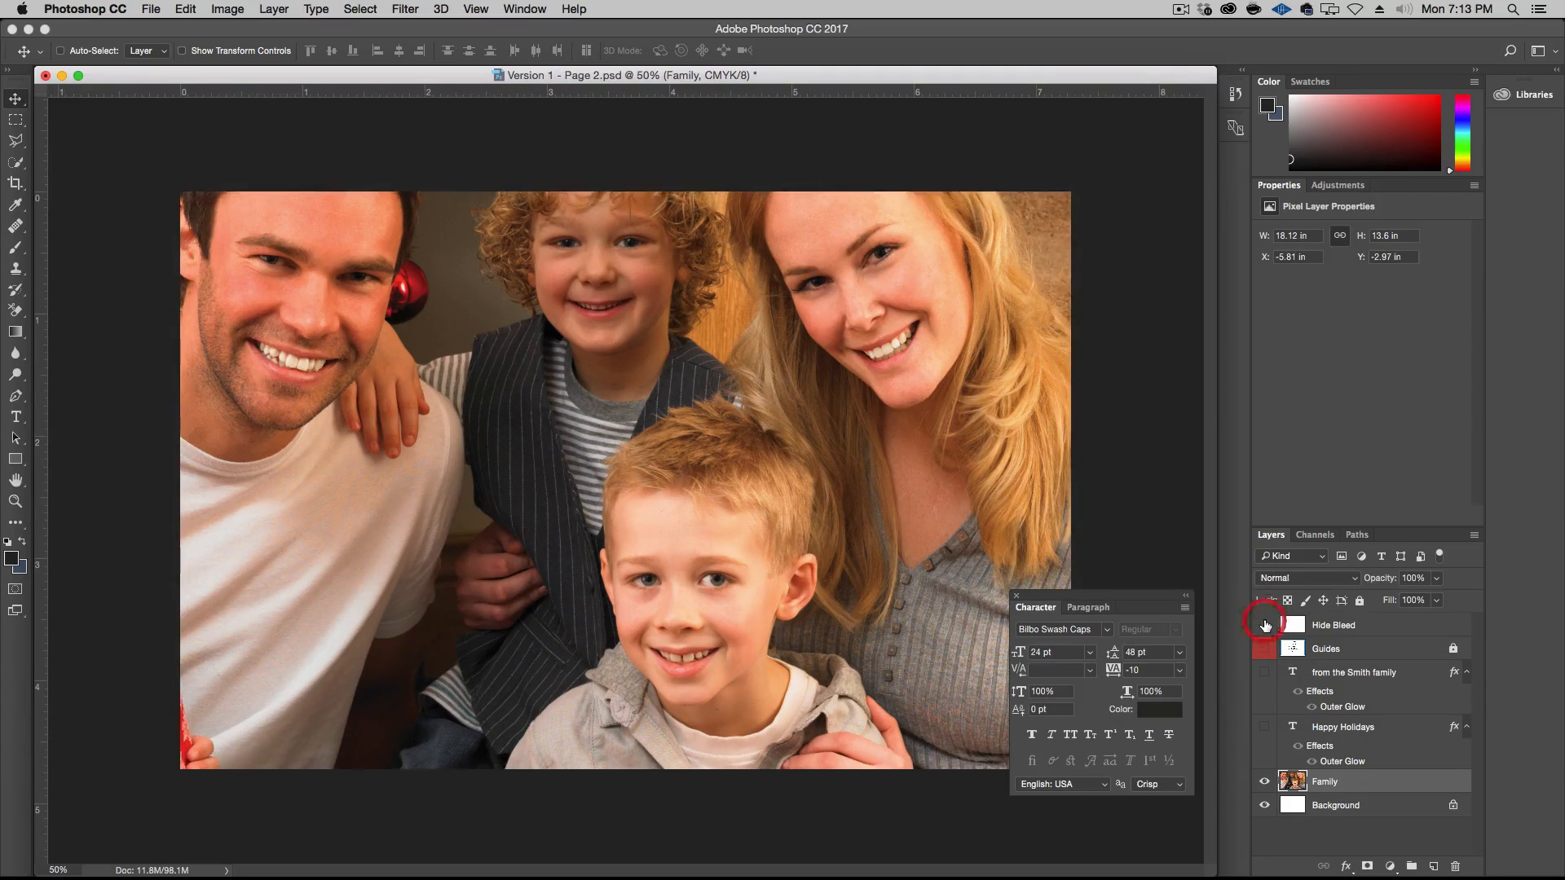
pyautogui.click(1264, 624)
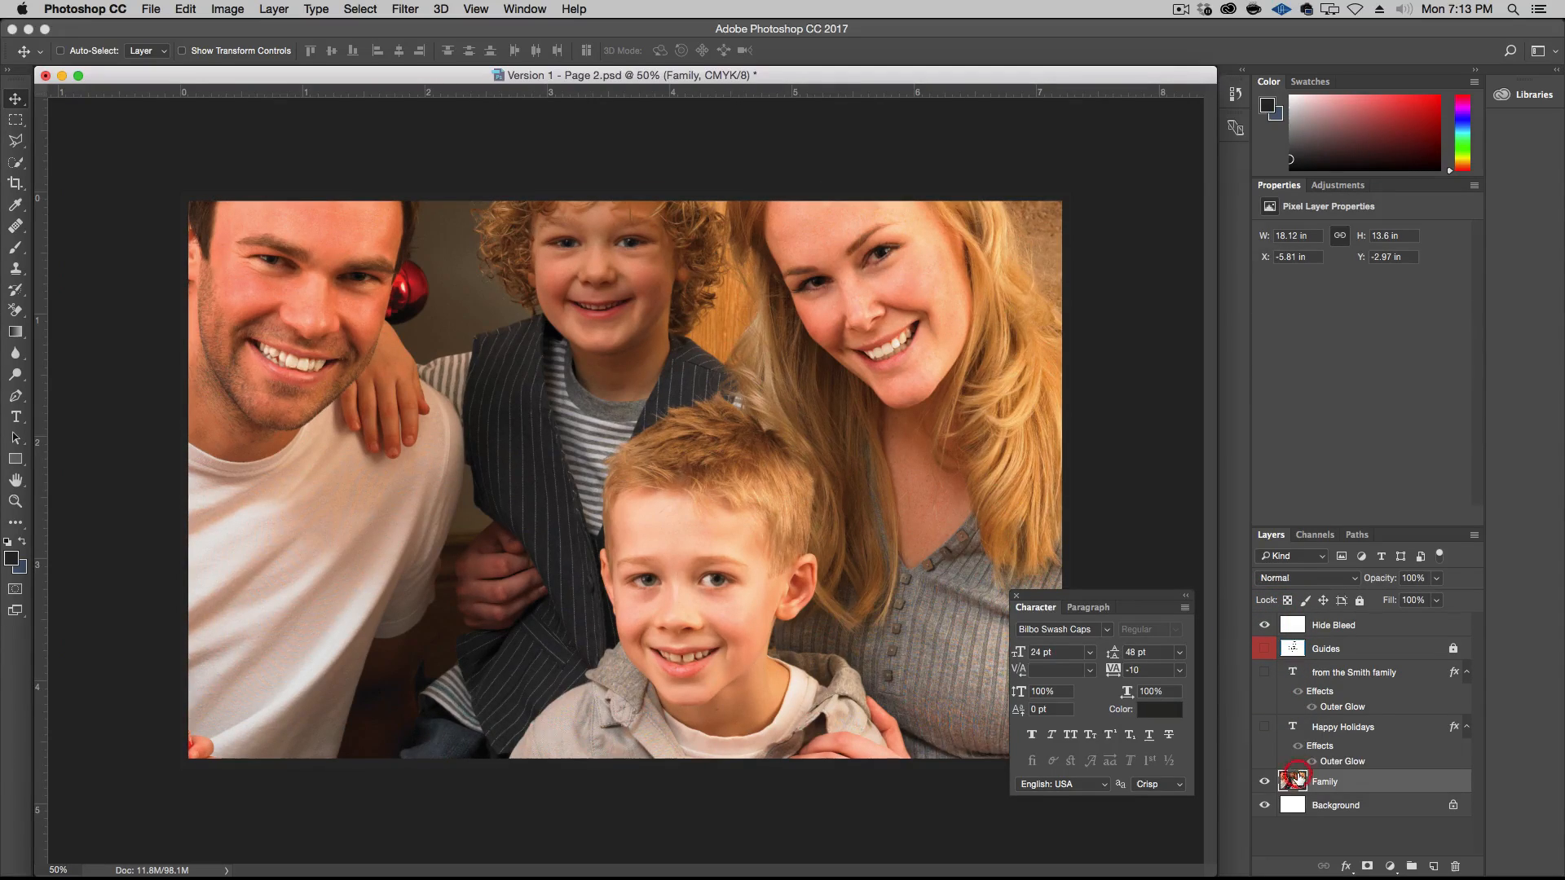
# Scale the Family photo down proportionally to about 6.07 x 4.56 in and position it to fit the card's height
pyautogui.press('super+t')
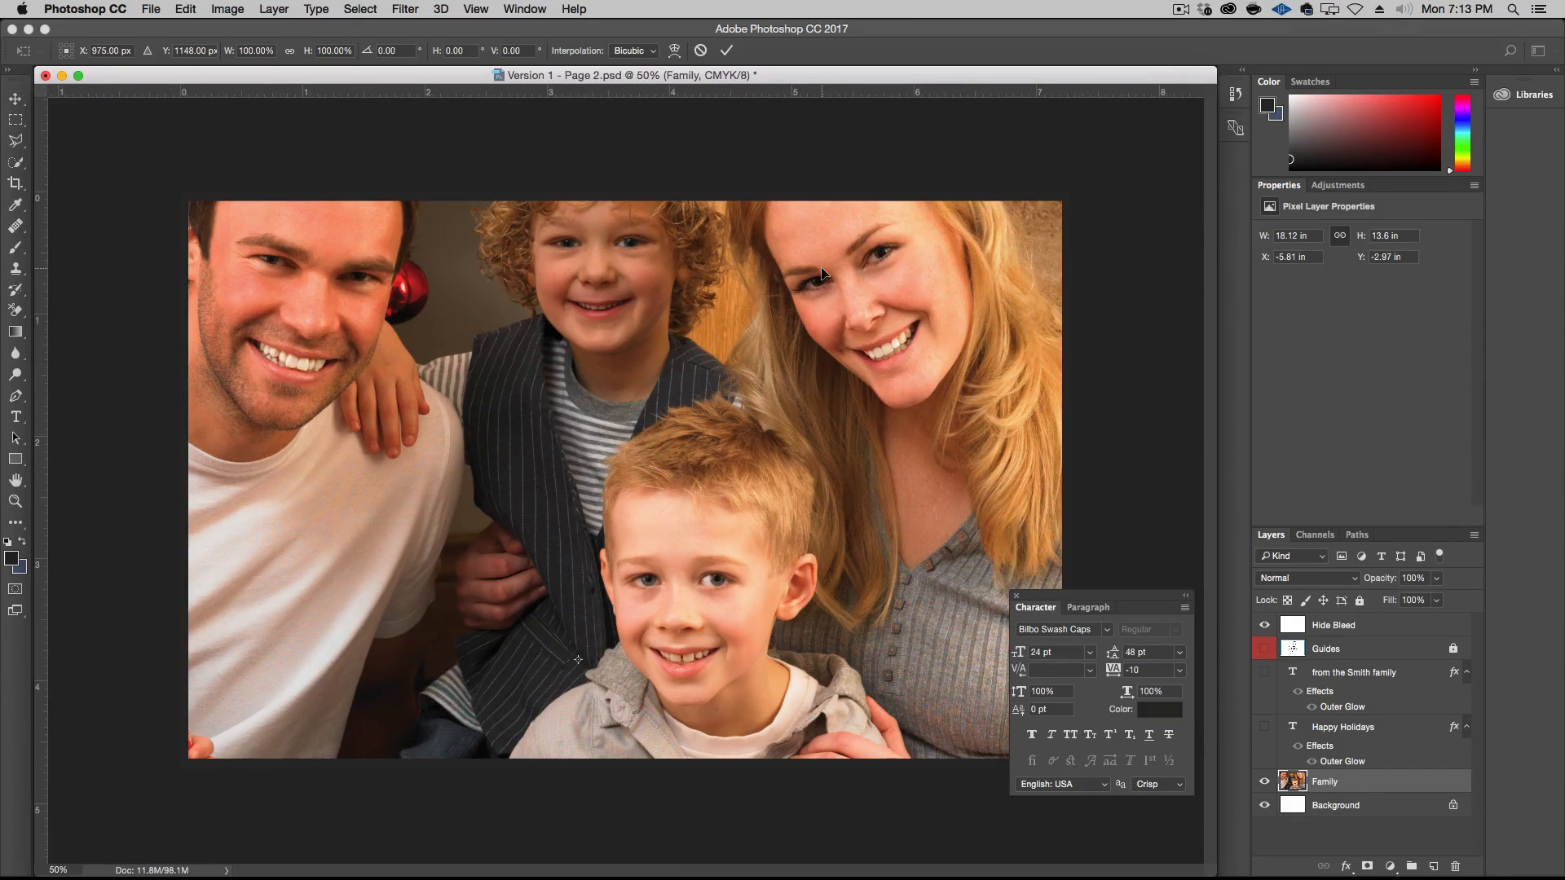
pyautogui.press('alt+super')
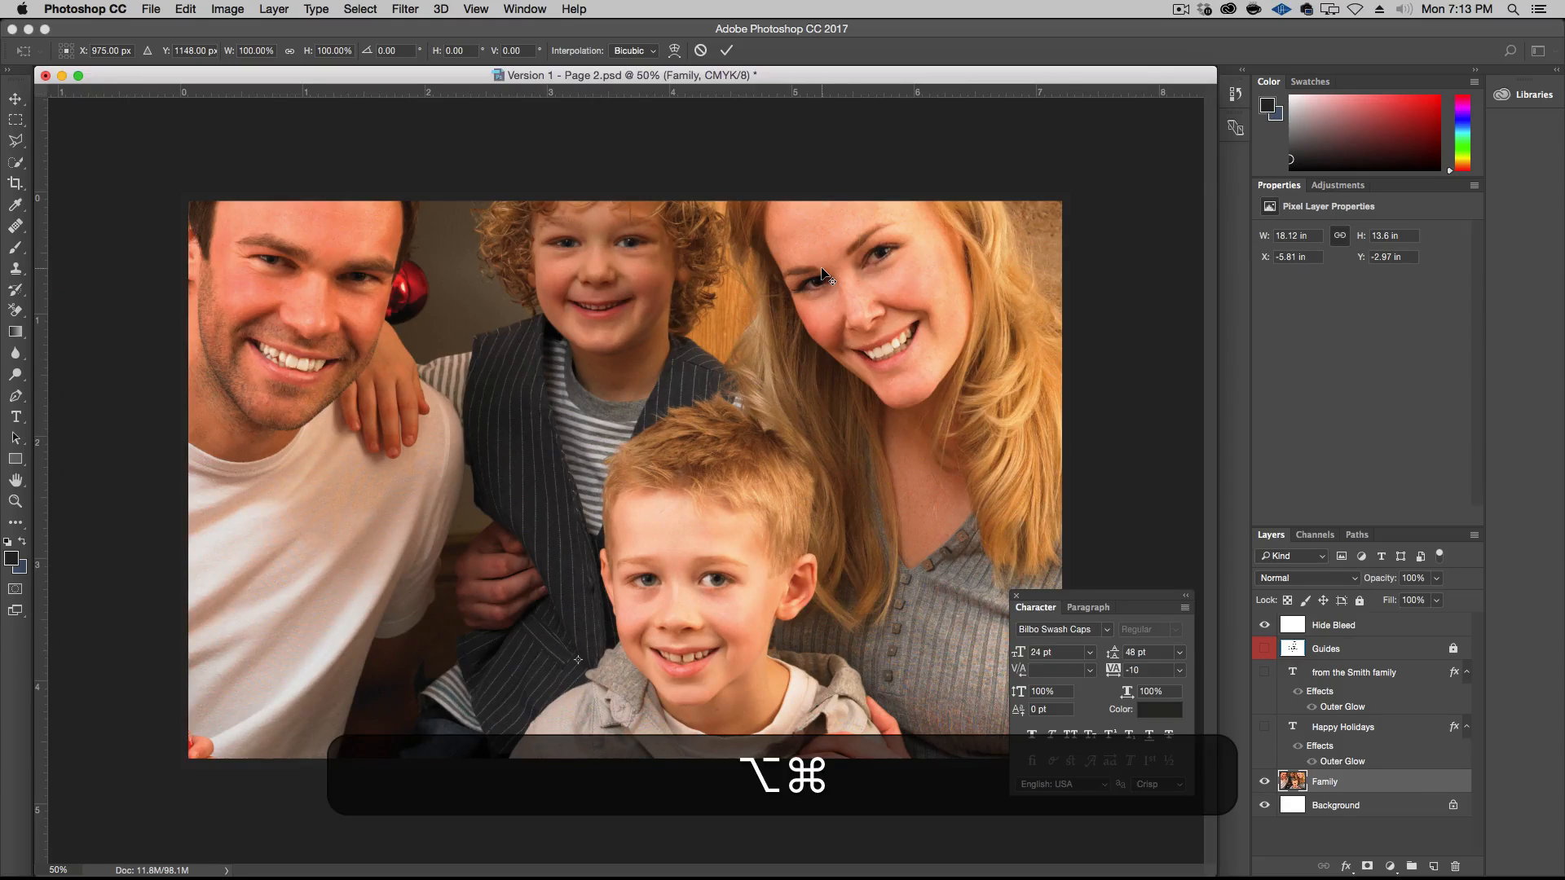
pyautogui.press('alt+super+minus')
pyautogui.press('alt+super+minus')
pyautogui.press('alt+super+minus')
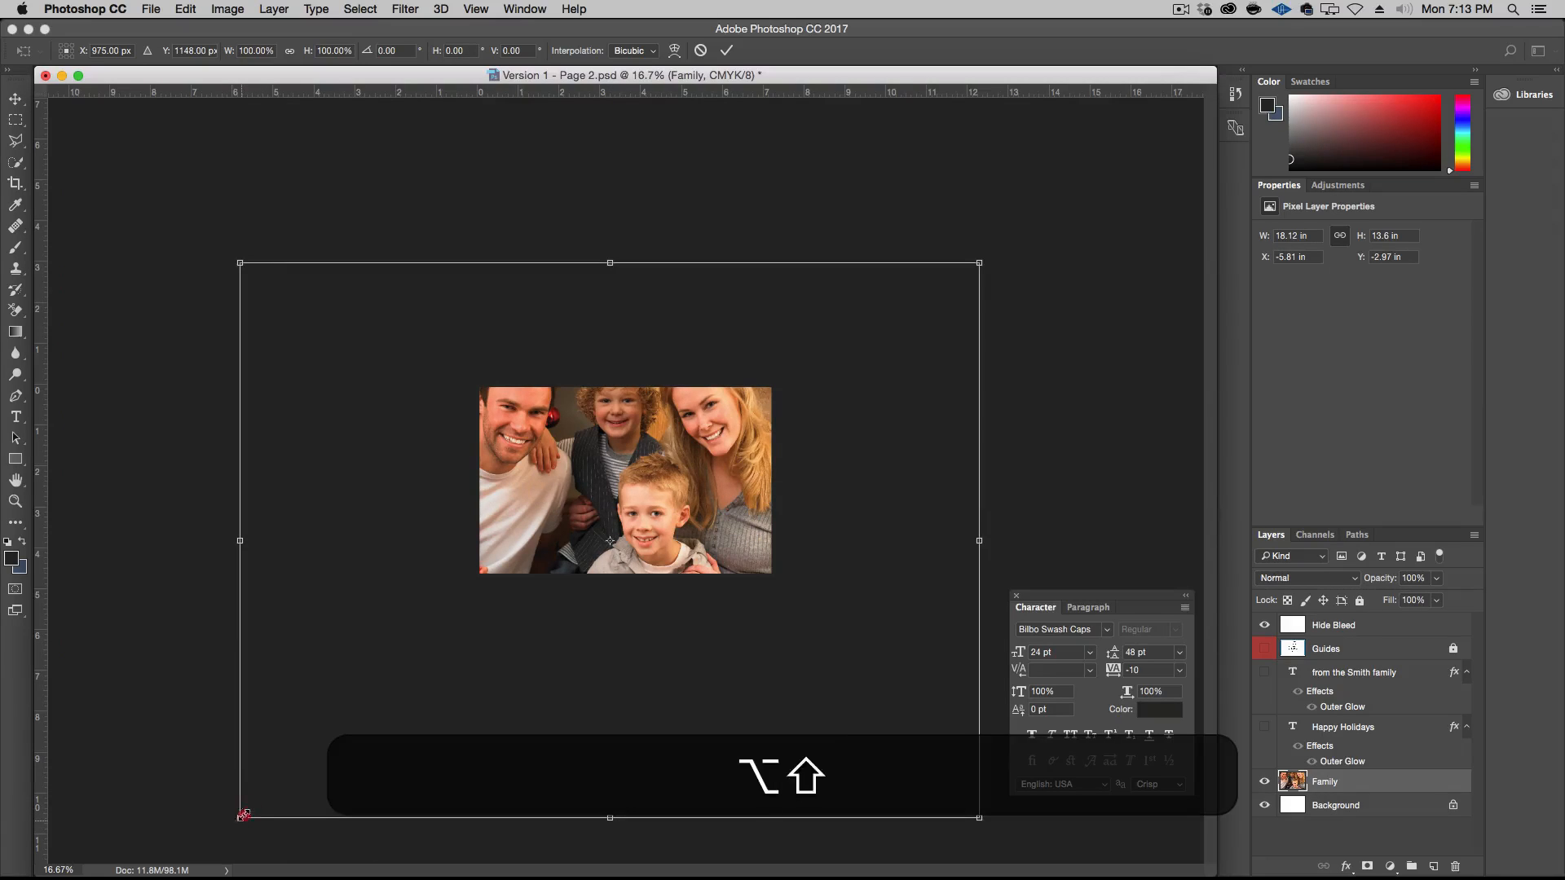
pyautogui.moveTo(239, 818); pyautogui.dragTo(474, 660)
pyautogui.moveTo(627, 516); pyautogui.dragTo(645, 480)
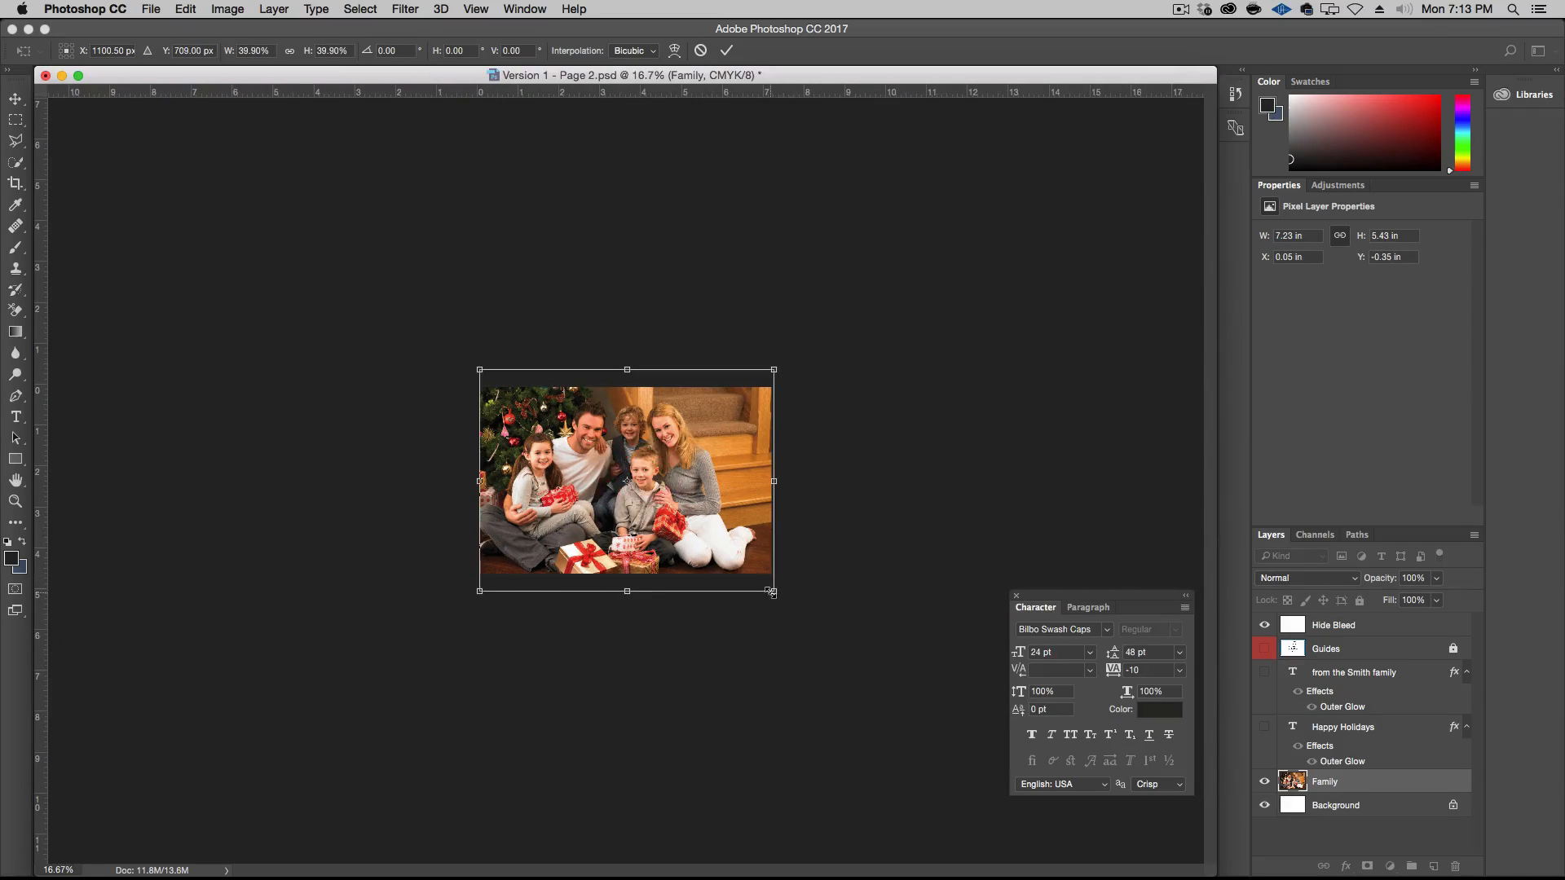
pyautogui.moveTo(771, 593); pyautogui.dragTo(766, 587)
pyautogui.moveTo(691, 541); pyautogui.dragTo(696, 540)
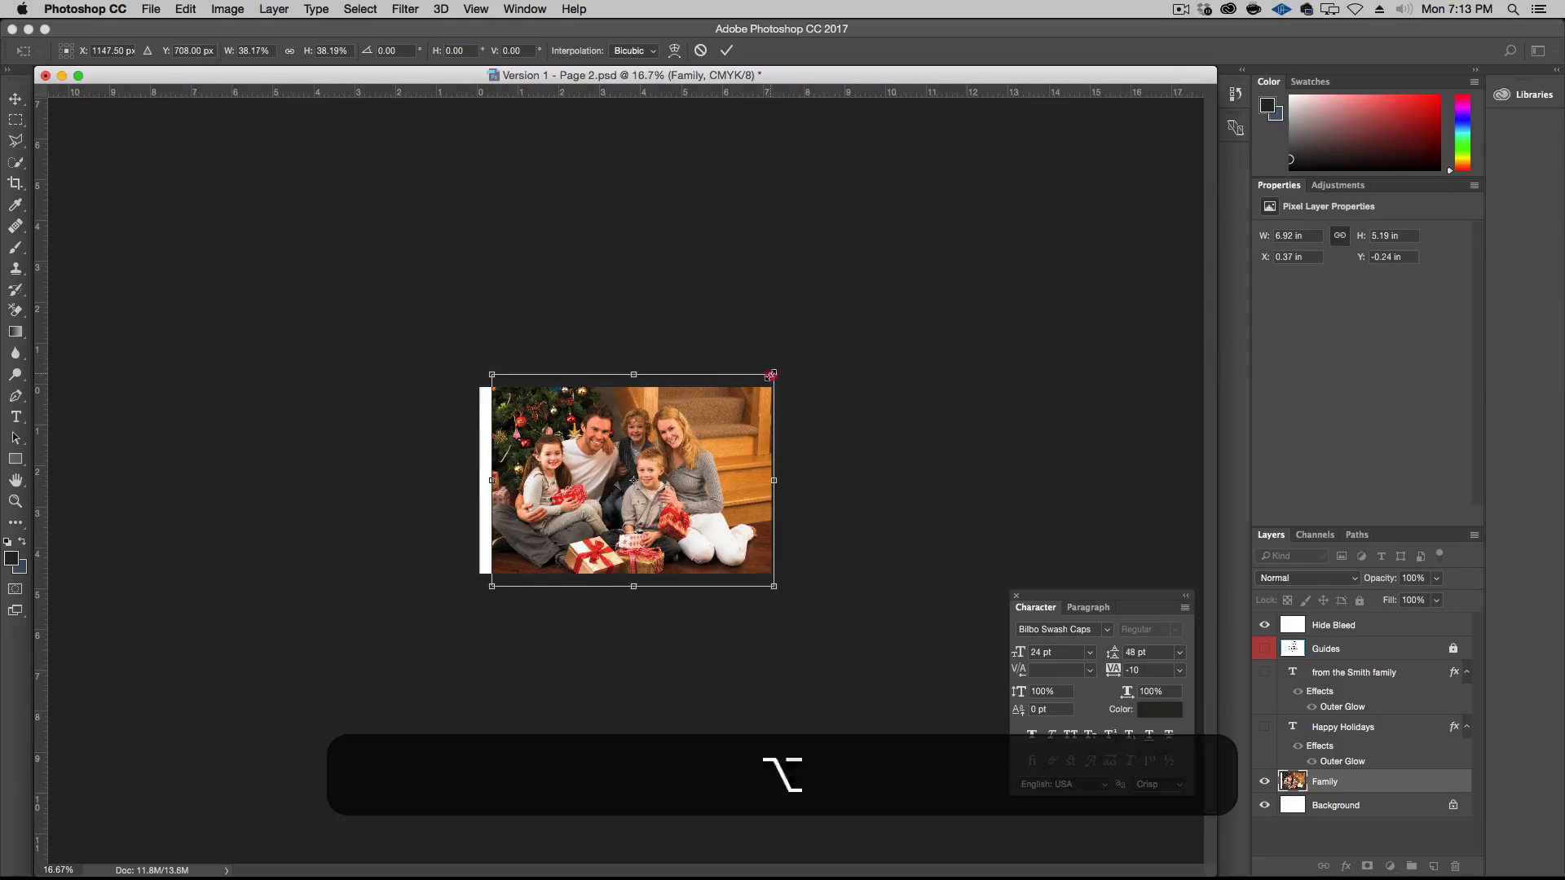
pyautogui.moveTo(775, 377); pyautogui.dragTo(757, 390)
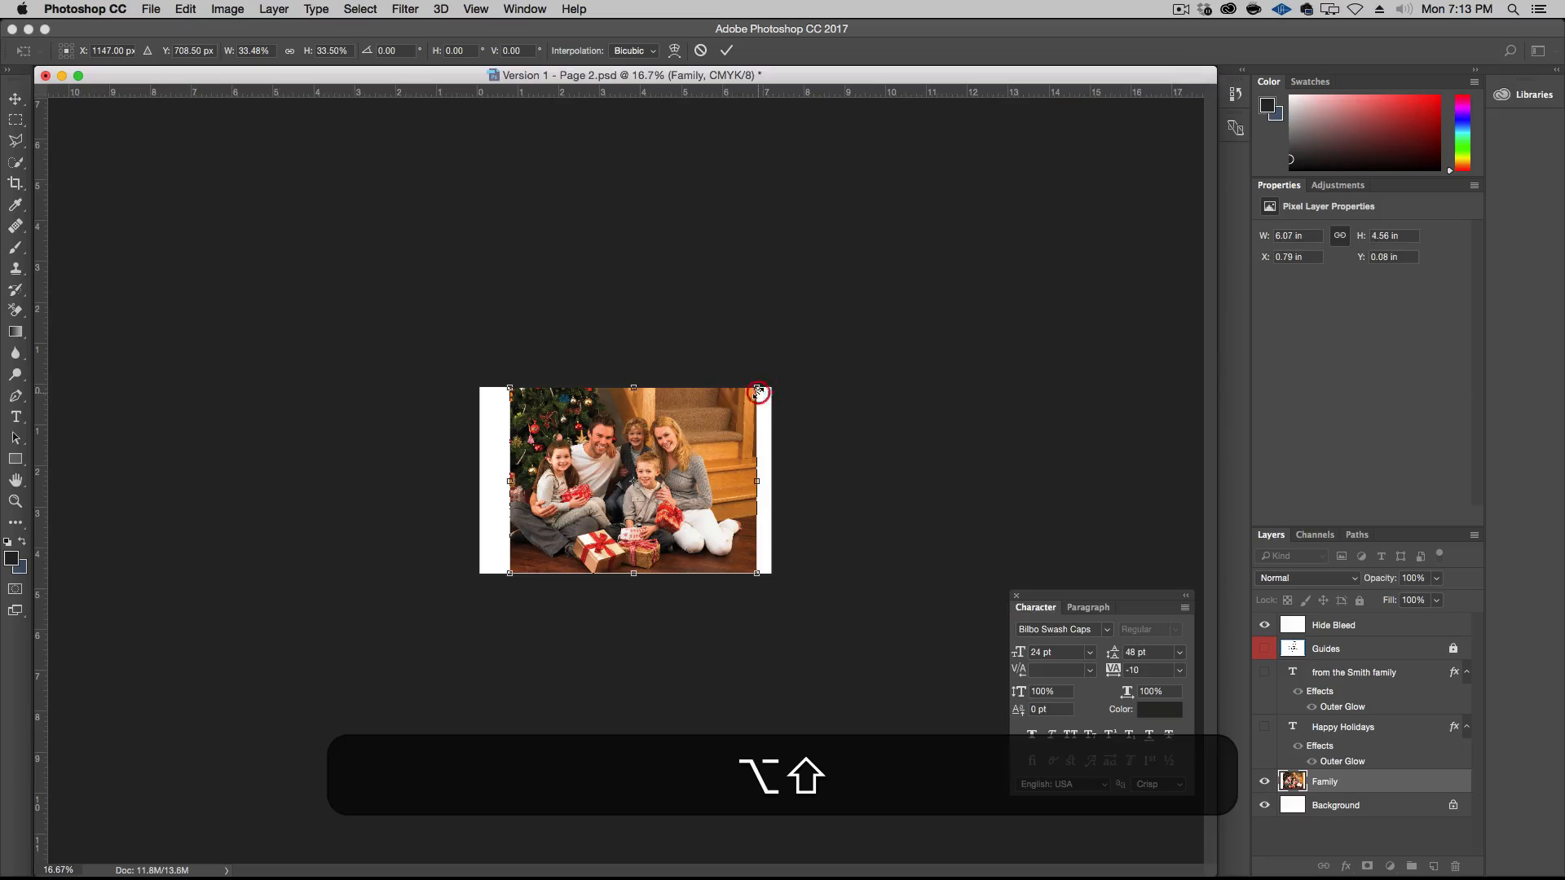
pyautogui.press('Return')
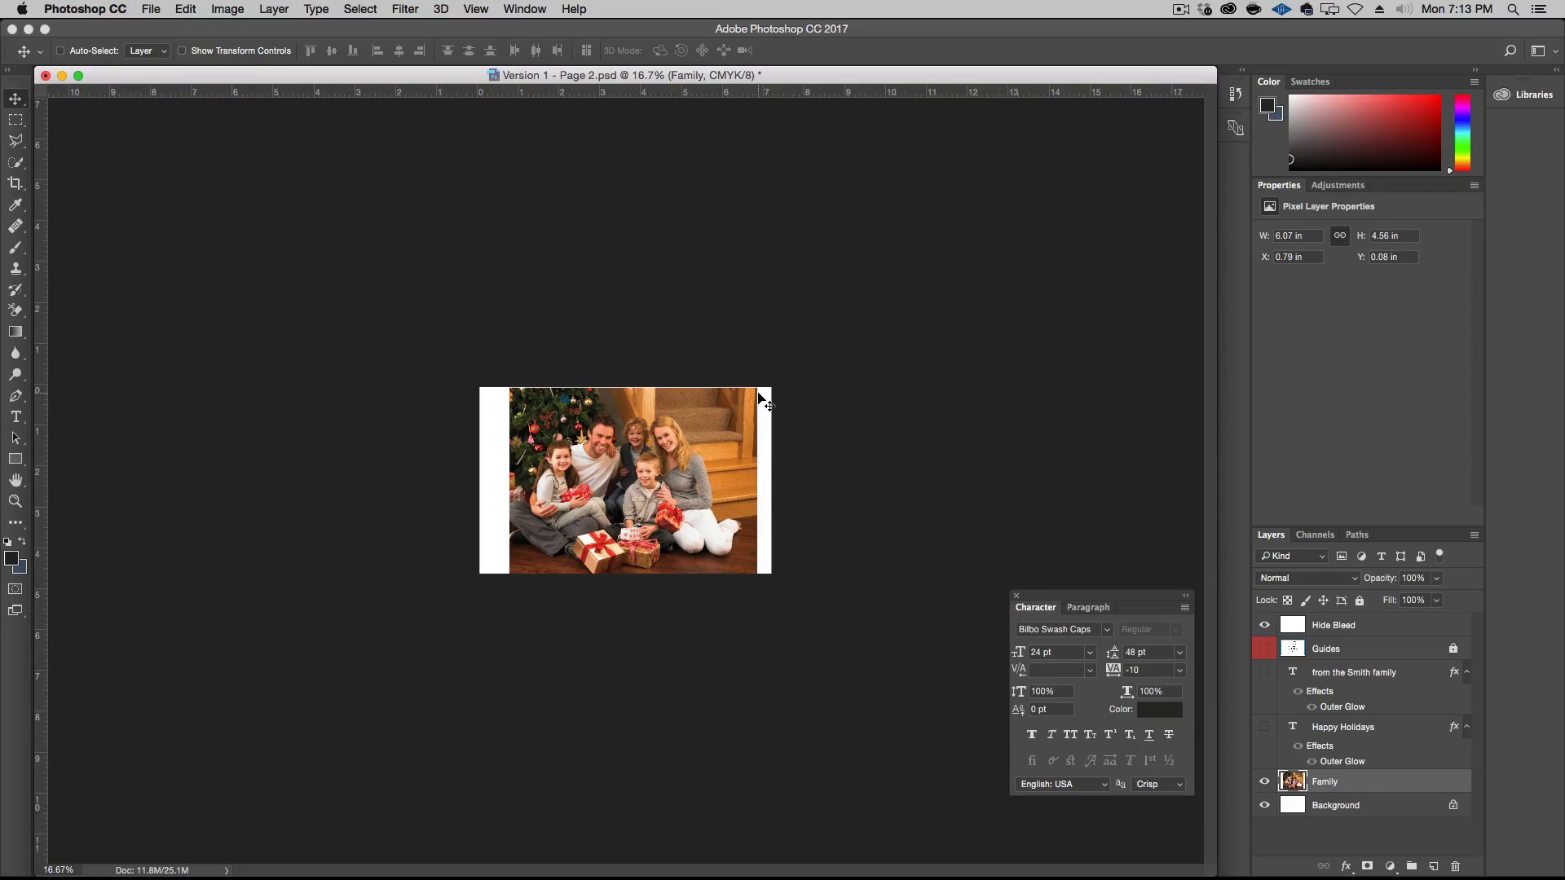
# Add a layer mask to the Family layer and set up a foreground-to-transparent gradient with black as the foreground colour, closing the Character panel
pyautogui.press('alt+super+plus')
pyautogui.press('alt+super+plus')
pyautogui.press('alt+super+plus')
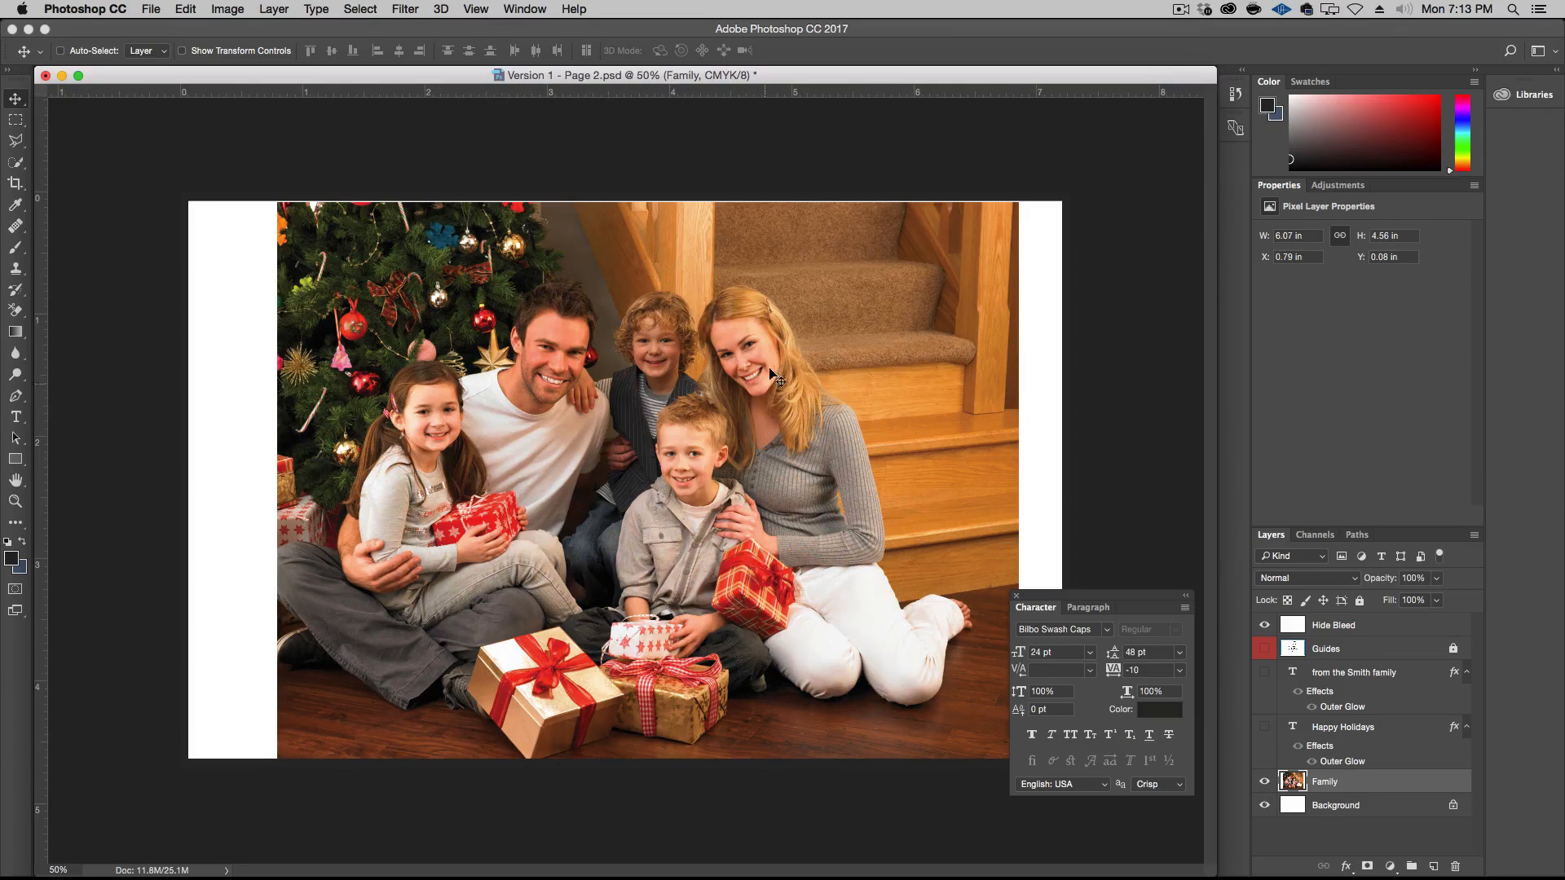
pyautogui.click(1369, 867)
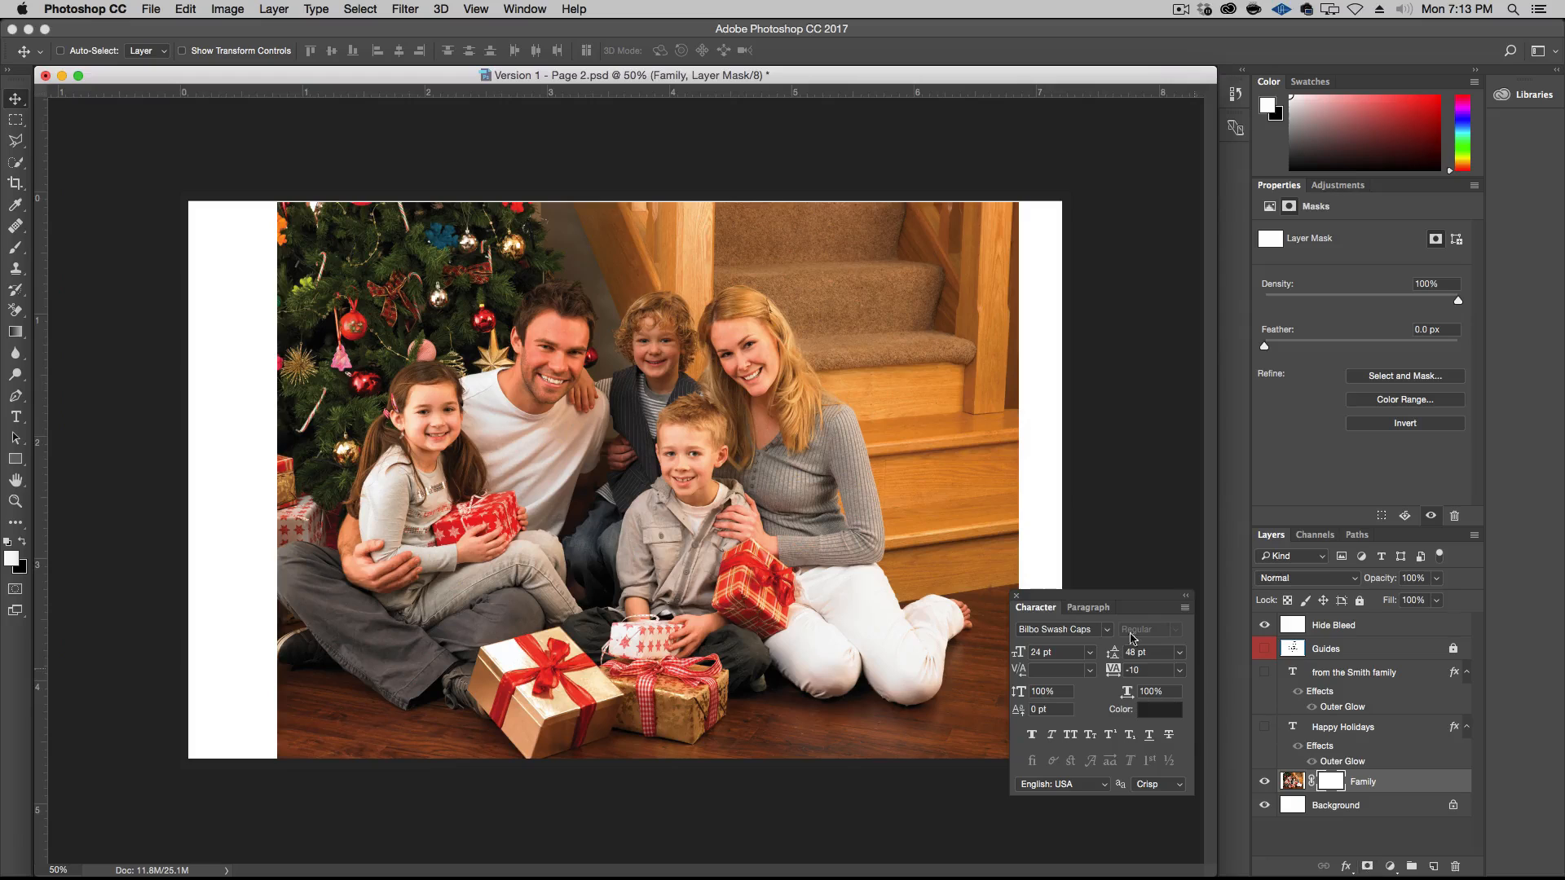
pyautogui.click(16, 332)
pyautogui.click(120, 51)
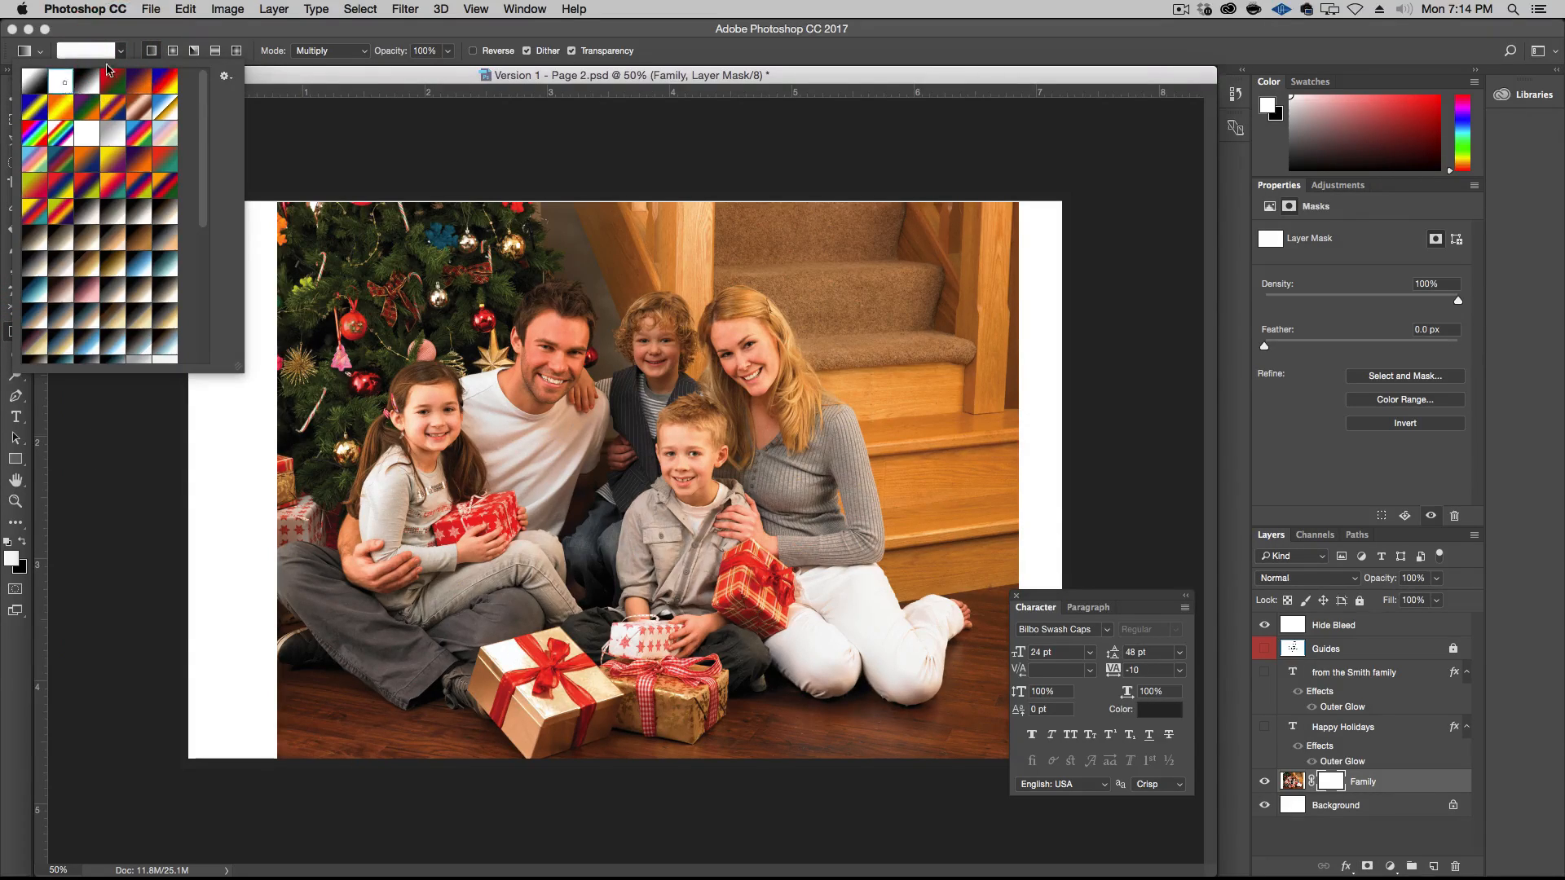
pyautogui.click(62, 82)
pyautogui.click(120, 51)
pyautogui.click(23, 541)
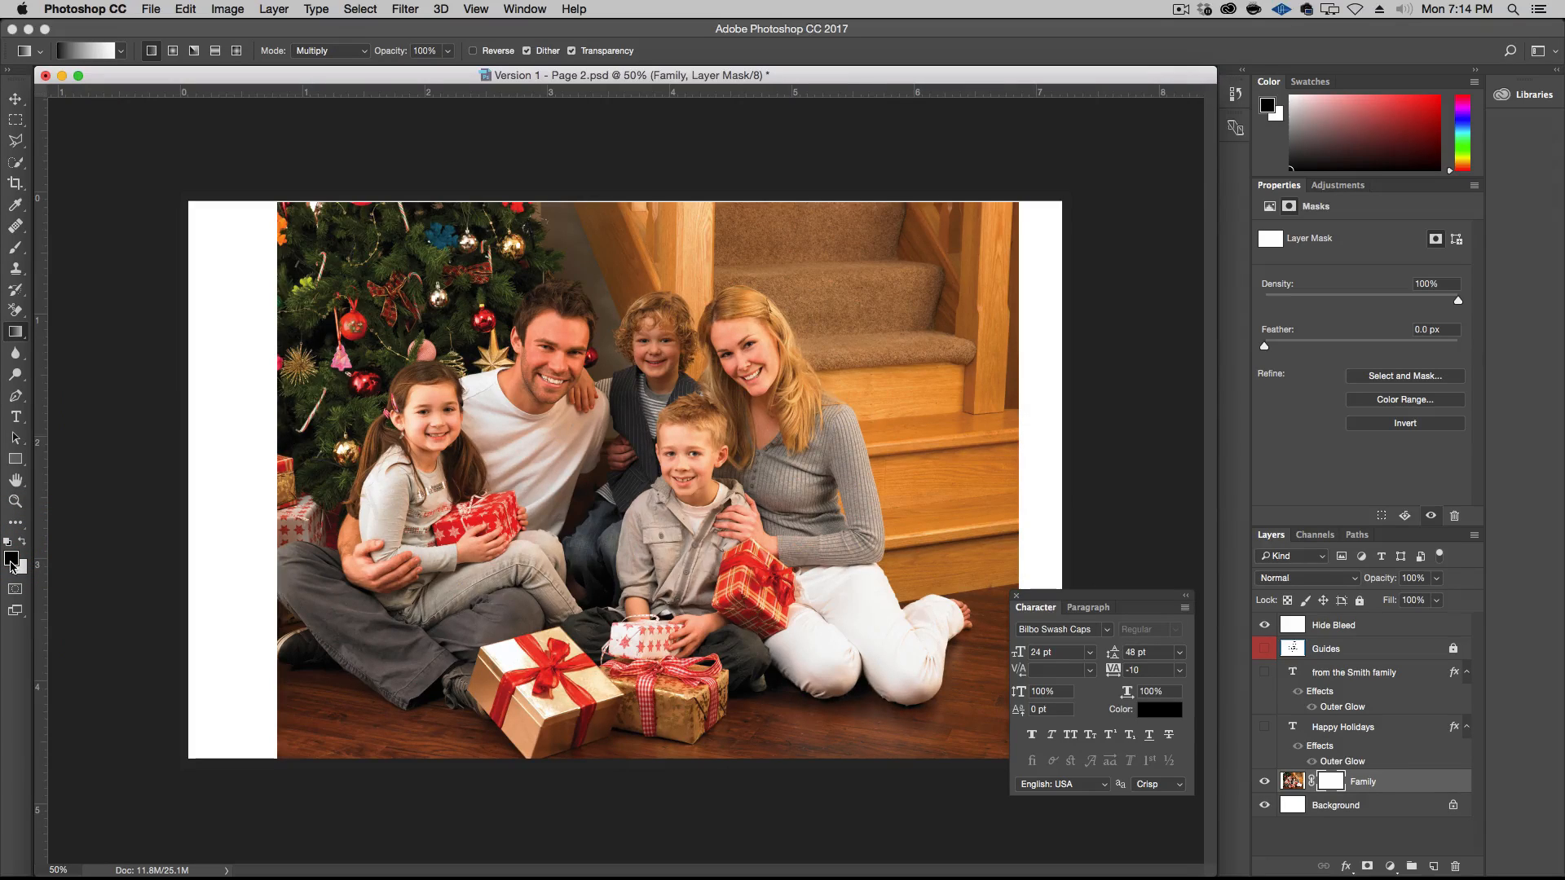
pyautogui.click(1016, 596)
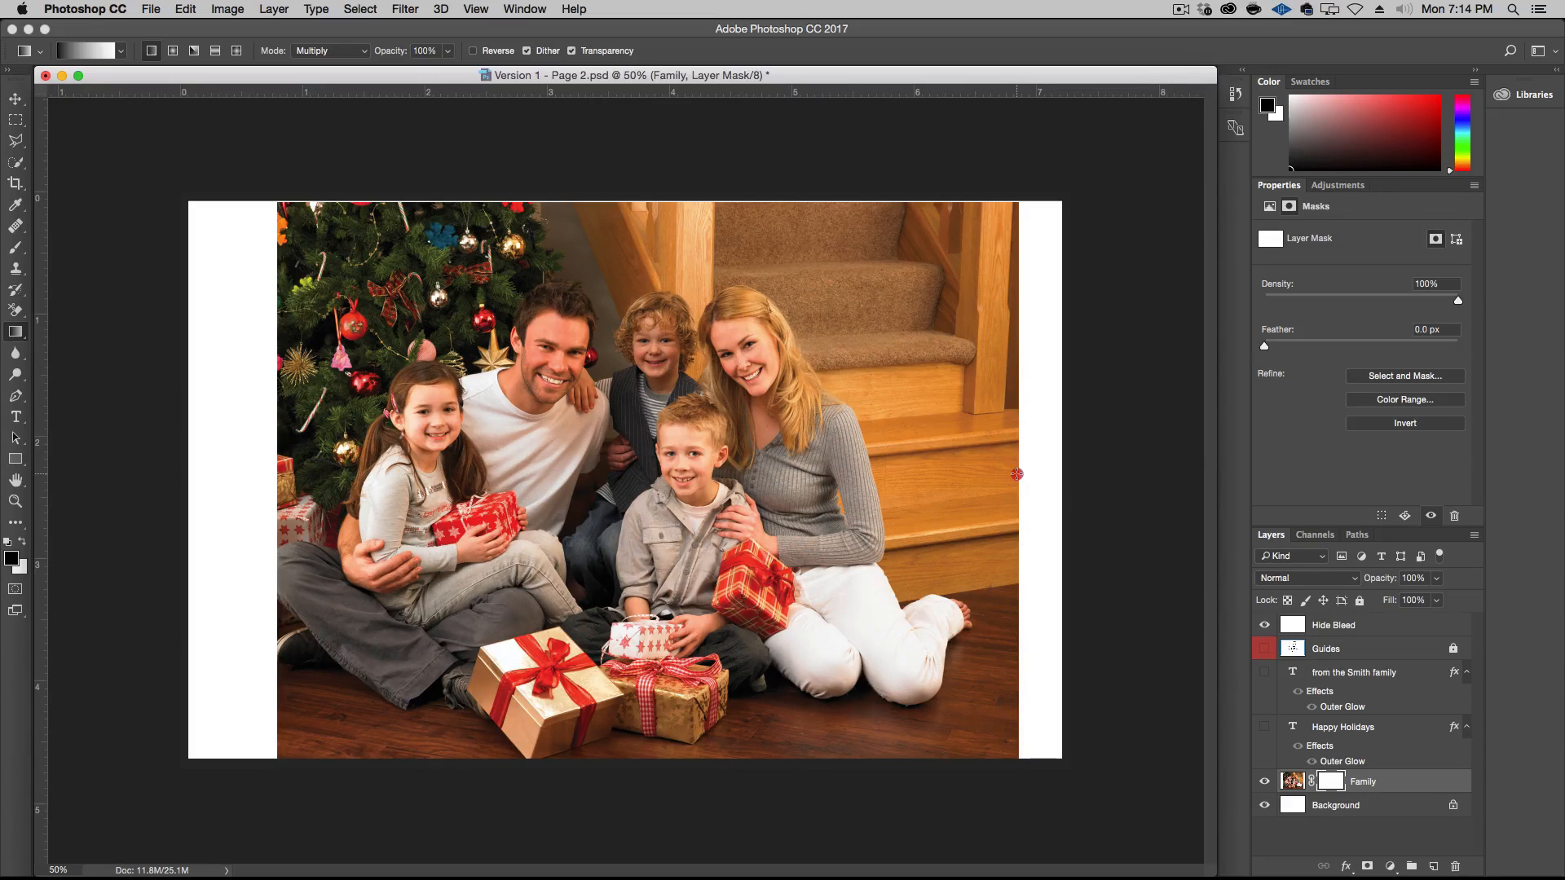
# Try a gradient fade inward from the photo's right edge on the Family mask, then undo it
pyautogui.press('shift')
pyautogui.moveTo(1017, 473); pyautogui.dragTo(683, 535)
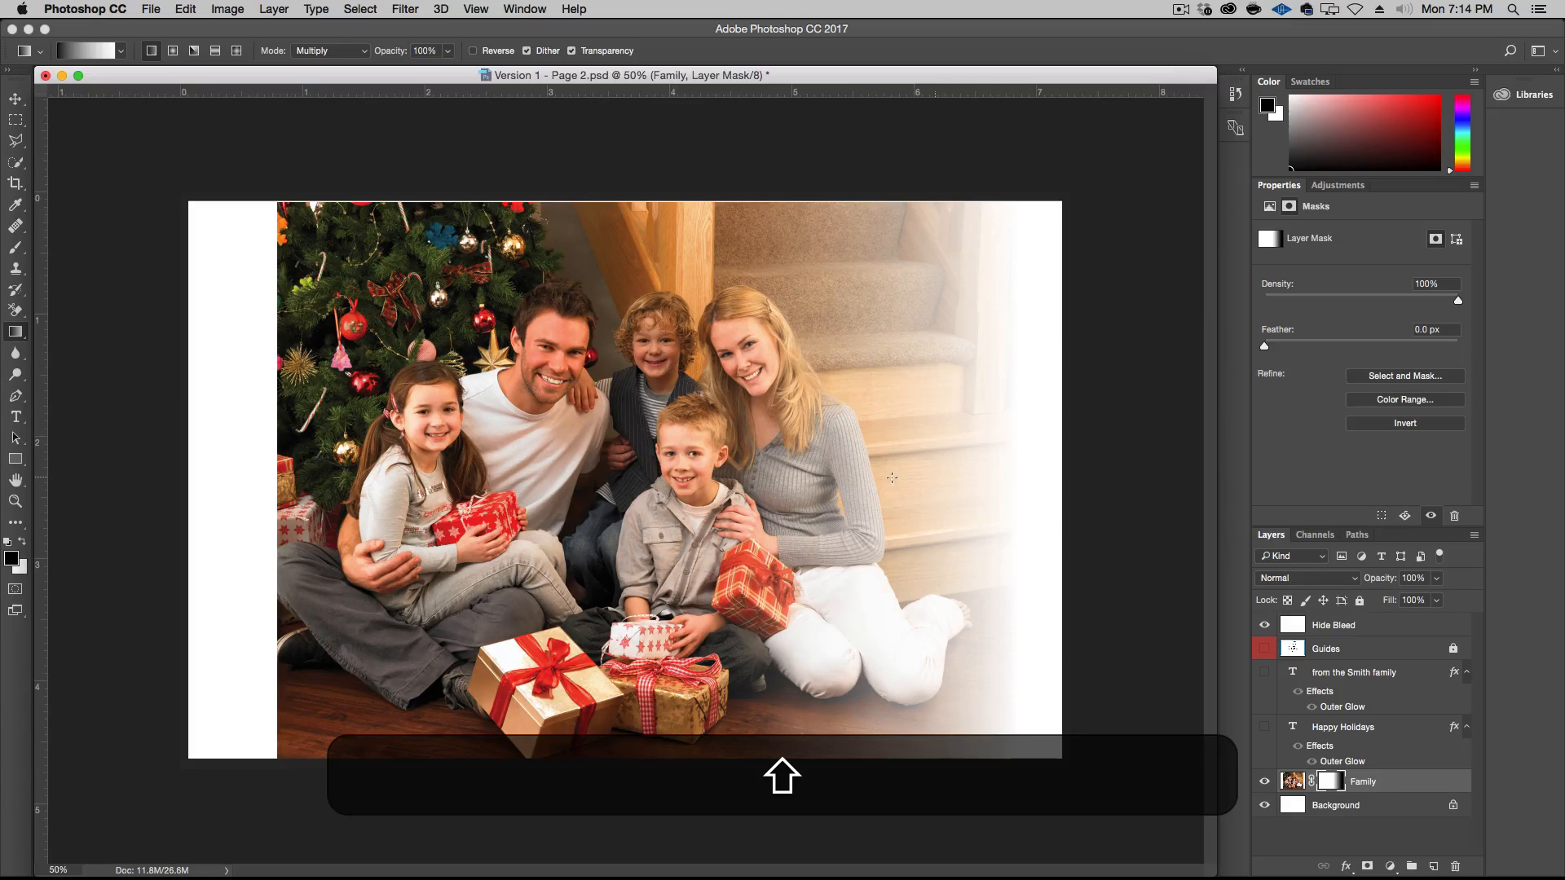
pyautogui.press('super+z')
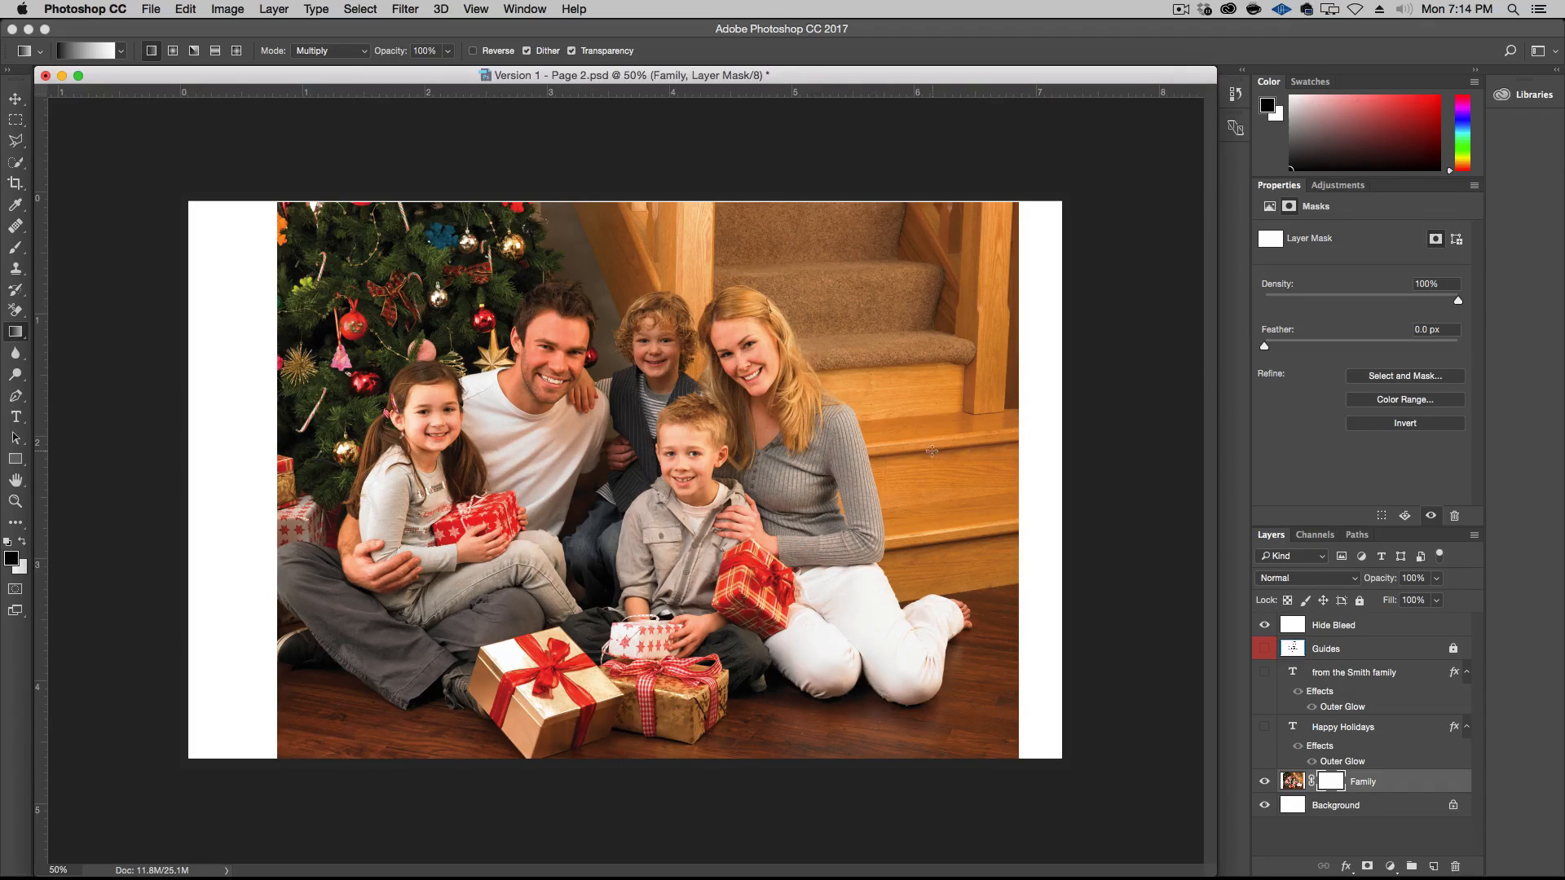
# Fade all four sides and the corners of the family photo into the white background with black gradients on the Family mask
pyautogui.moveTo(930, 458); pyautogui.dragTo(741, 459)
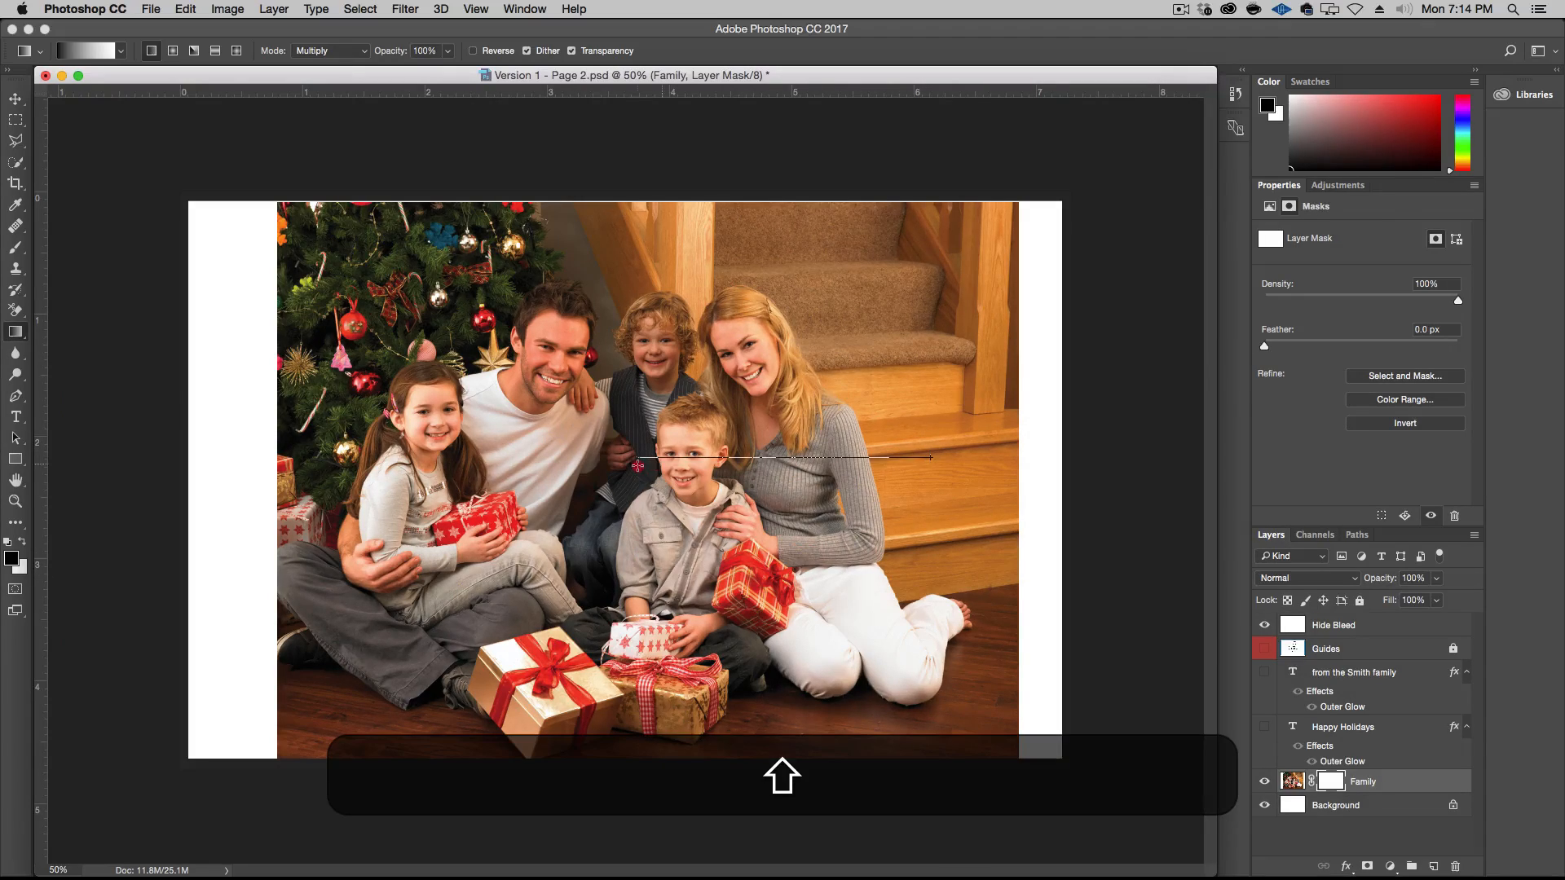
pyautogui.moveTo(638, 466); pyautogui.dragTo(637, 466)
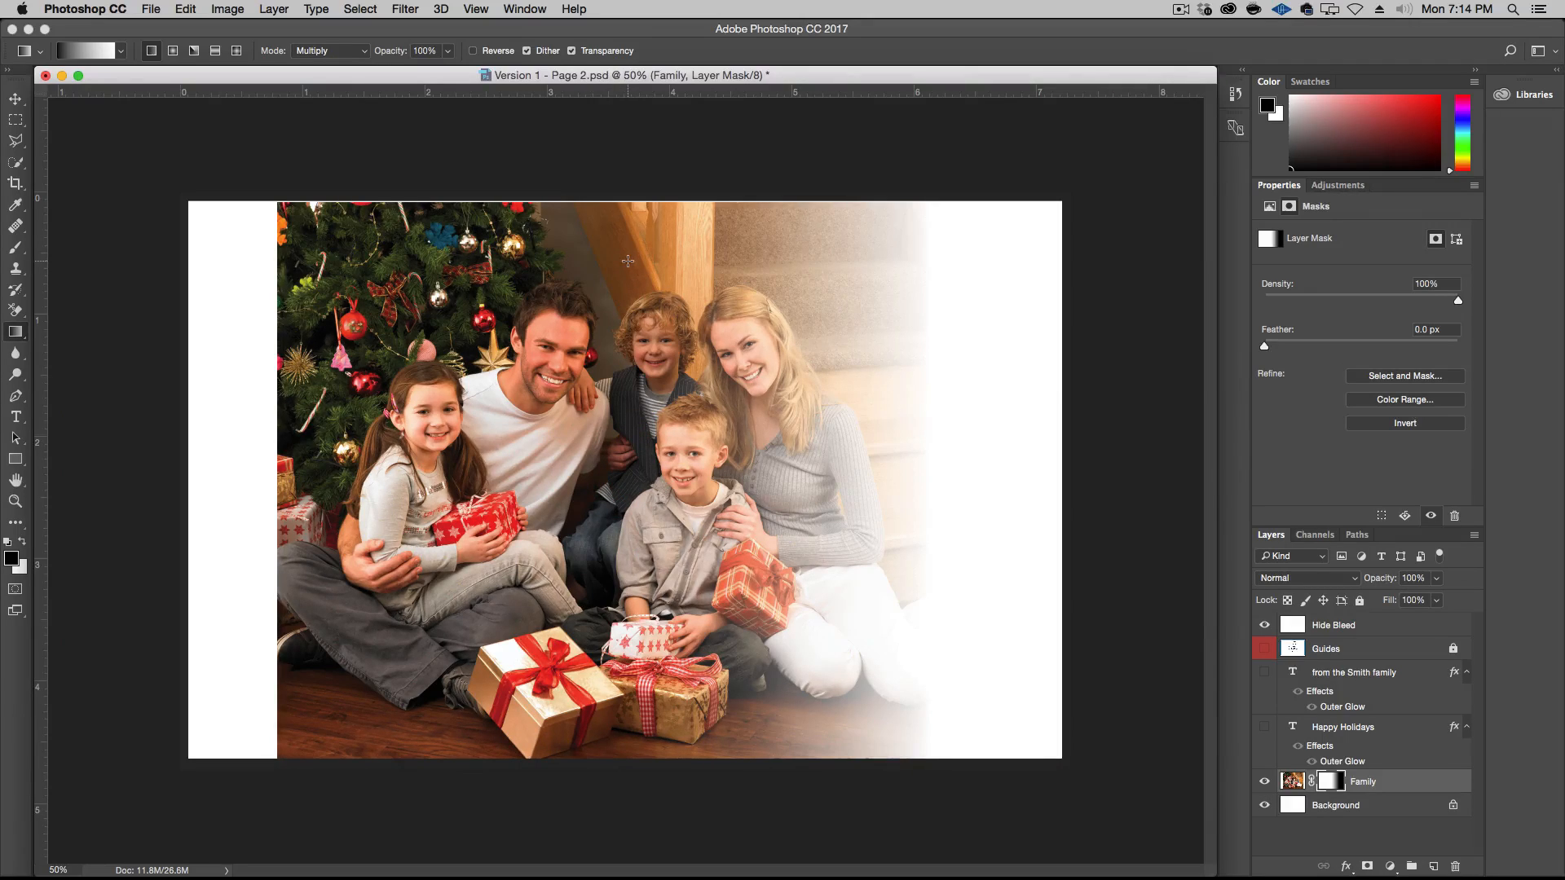
pyautogui.moveTo(627, 261); pyautogui.dragTo(623, 288)
pyautogui.moveTo(608, 469); pyautogui.dragTo(530, 477)
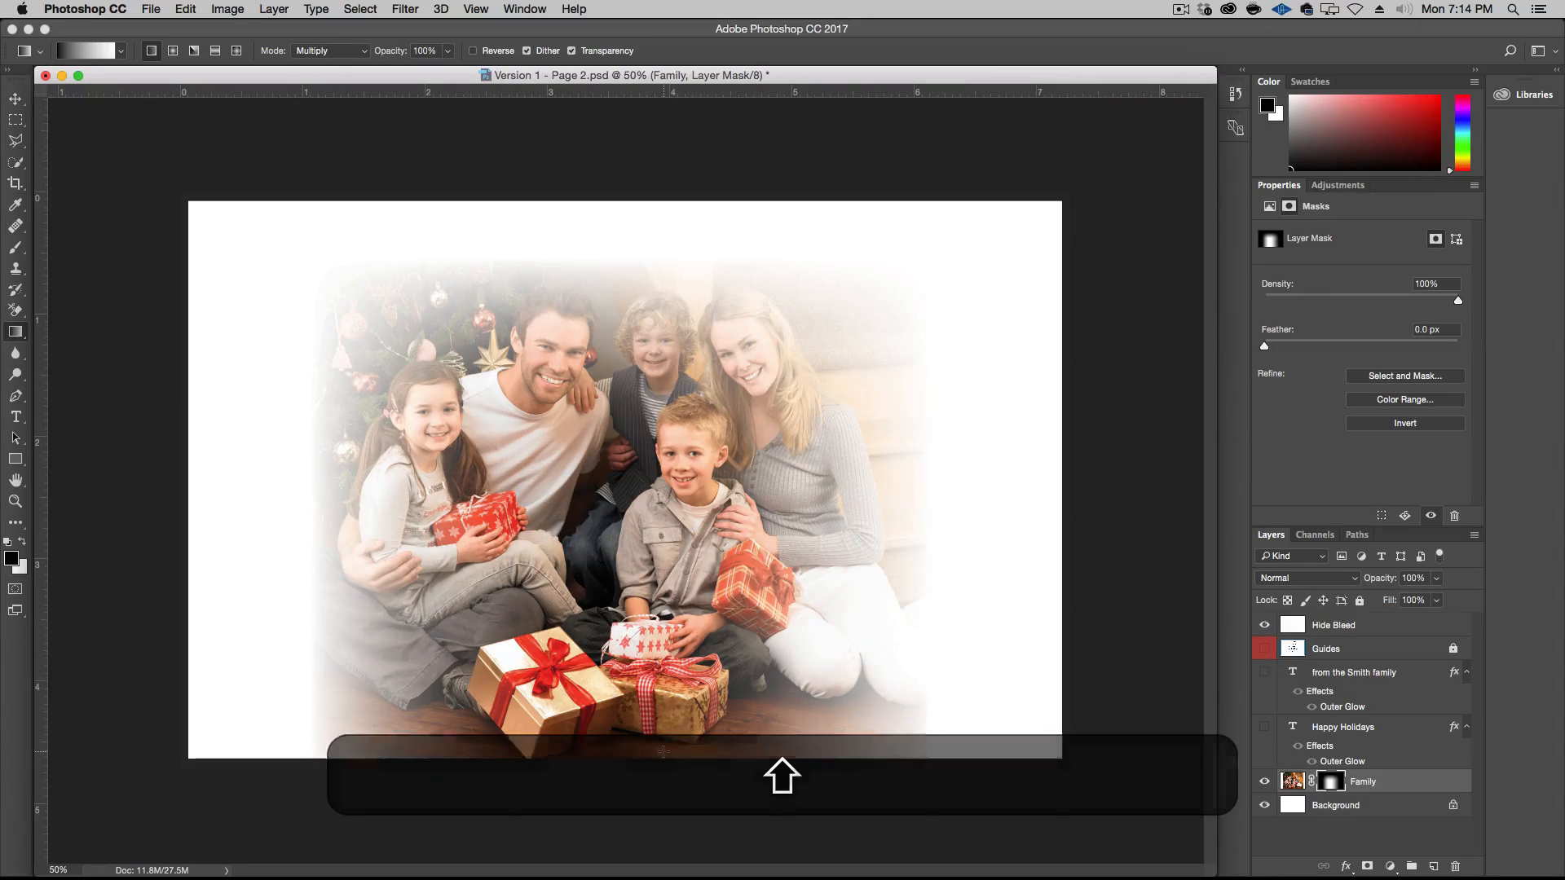
pyautogui.moveTo(662, 619); pyautogui.dragTo(664, 751)
pyautogui.moveTo(665, 507); pyautogui.dragTo(666, 499)
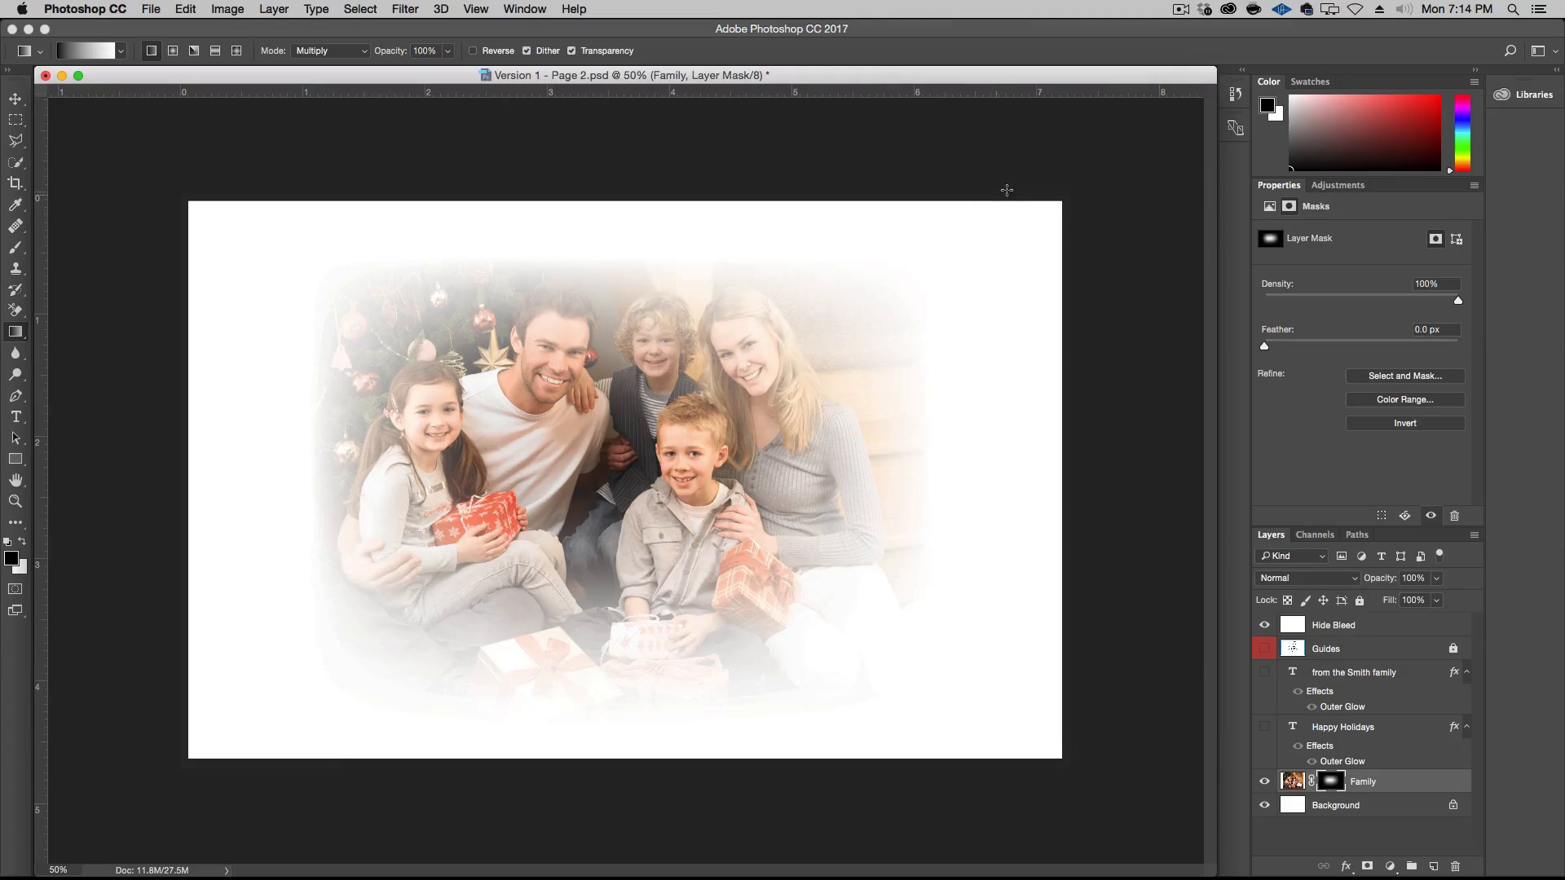
pyautogui.moveTo(1013, 181); pyautogui.dragTo(804, 391)
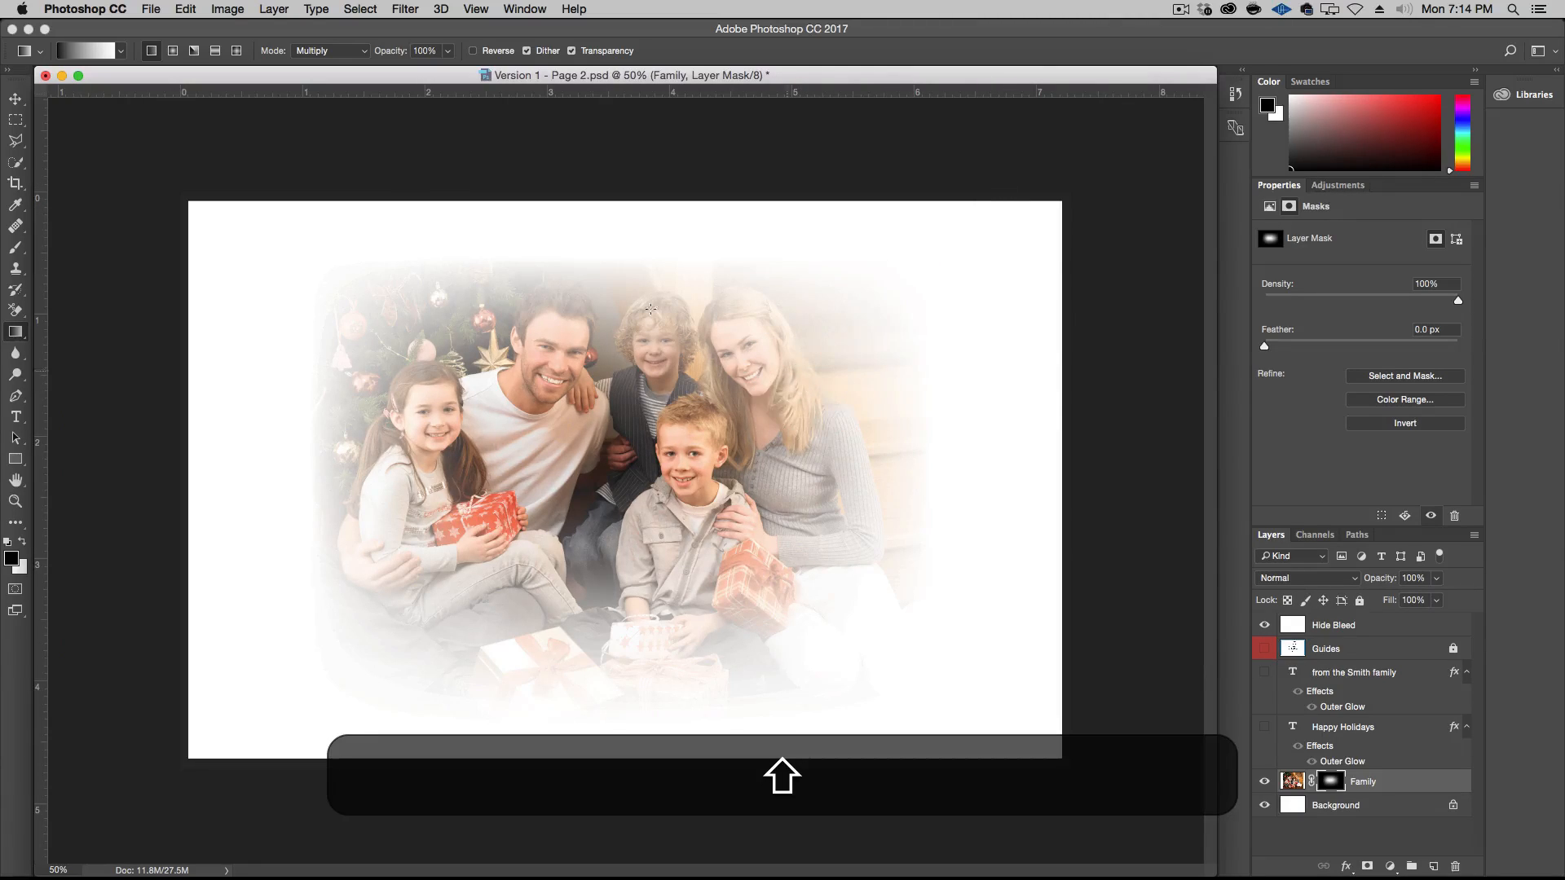
pyautogui.moveTo(395, 498); pyautogui.dragTo(387, 491)
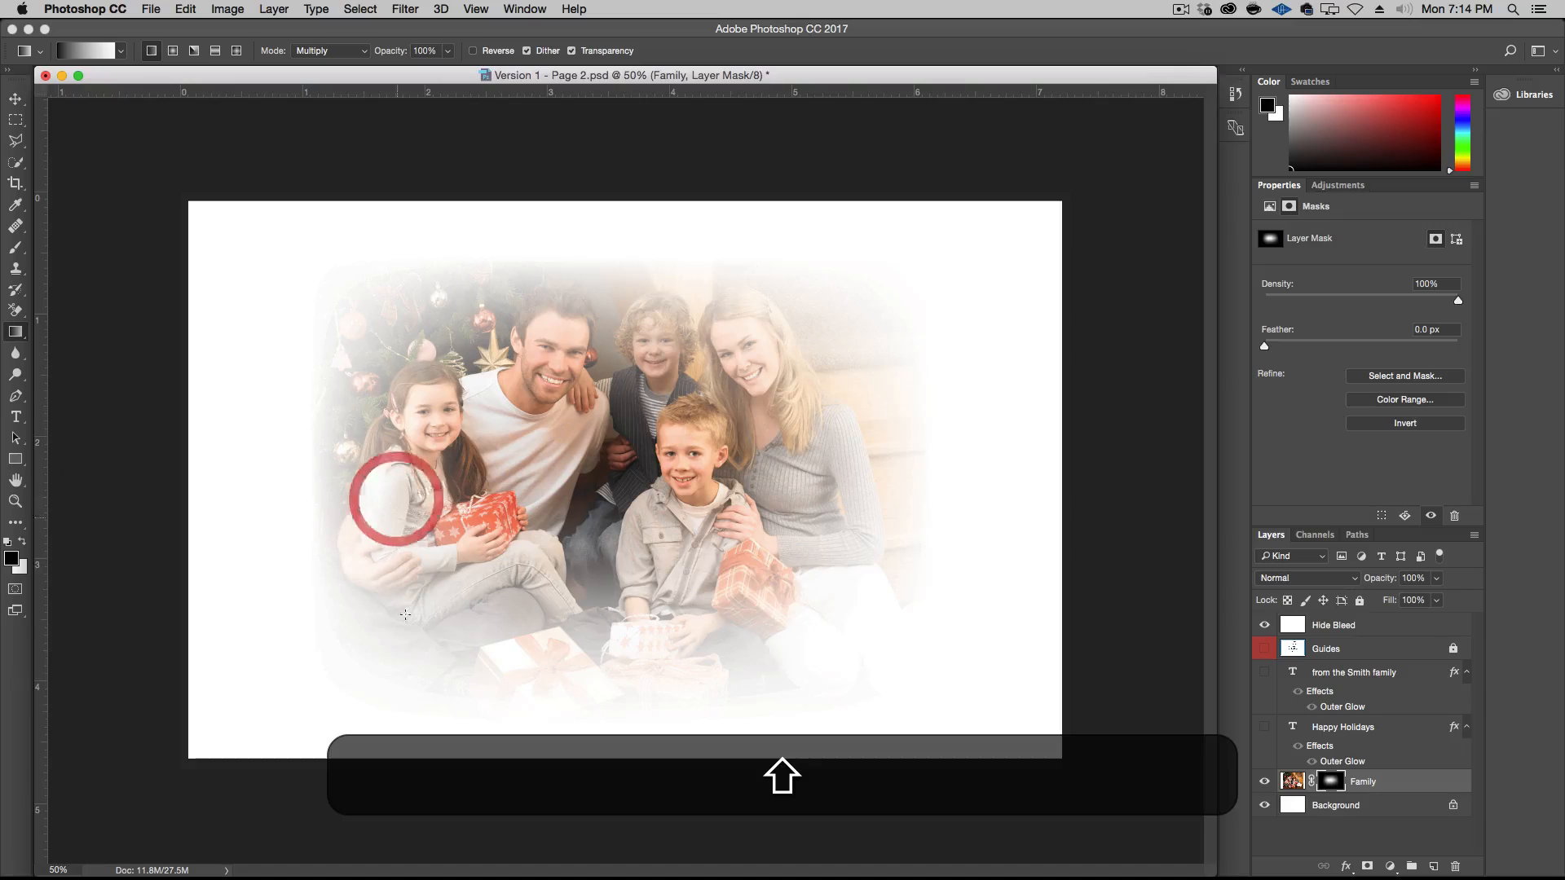
pyautogui.moveTo(528, 546); pyautogui.dragTo(538, 526)
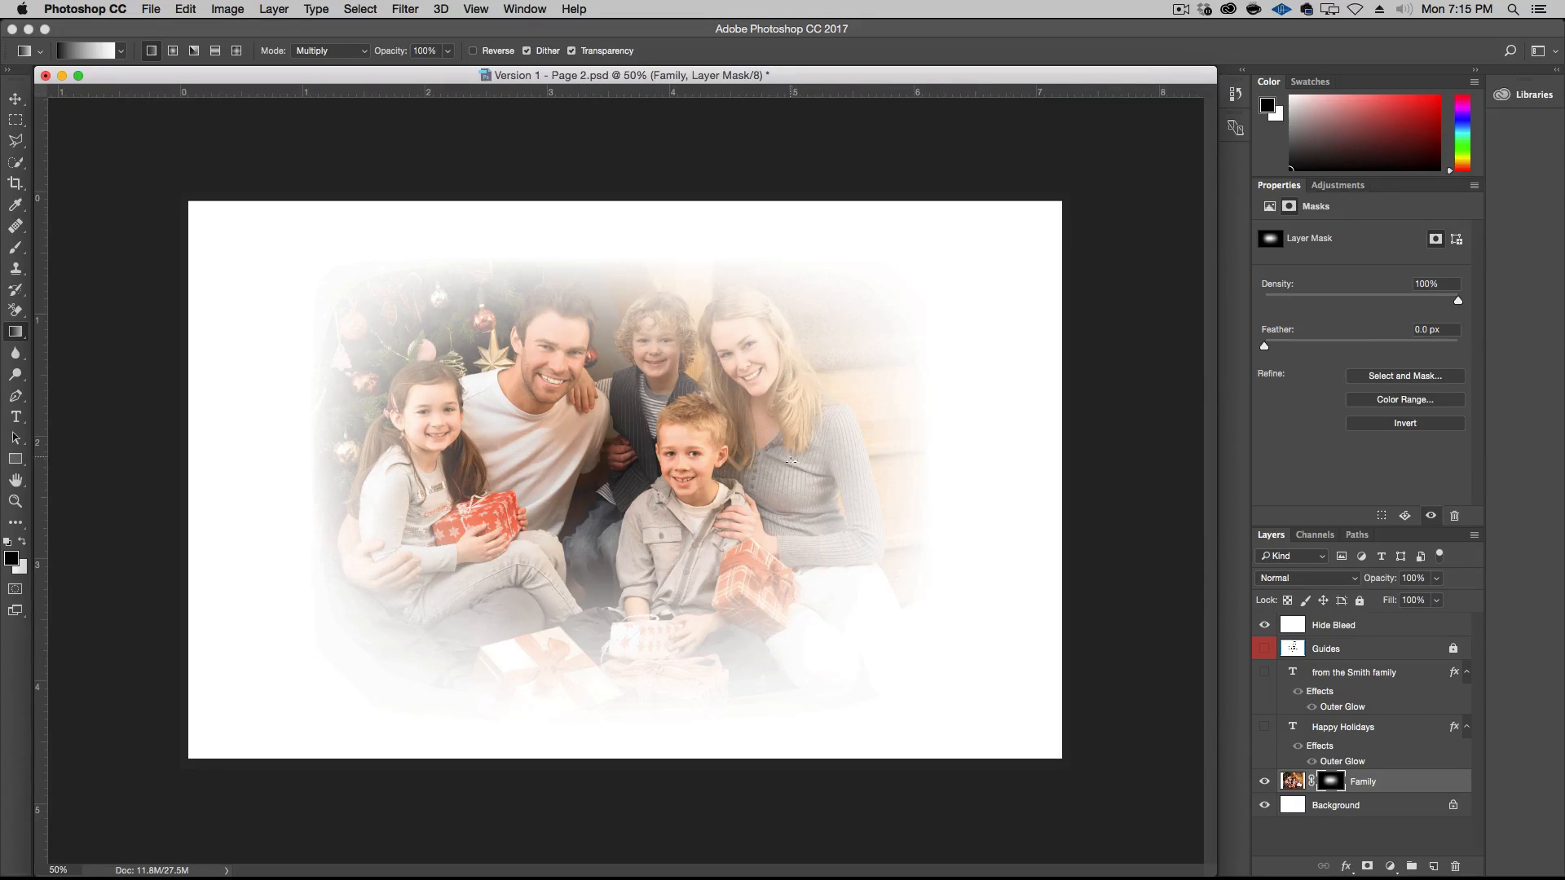
# Switch to the Brush tool with white as the foreground colour and reduce the brush size to 238 px
pyautogui.press('b')
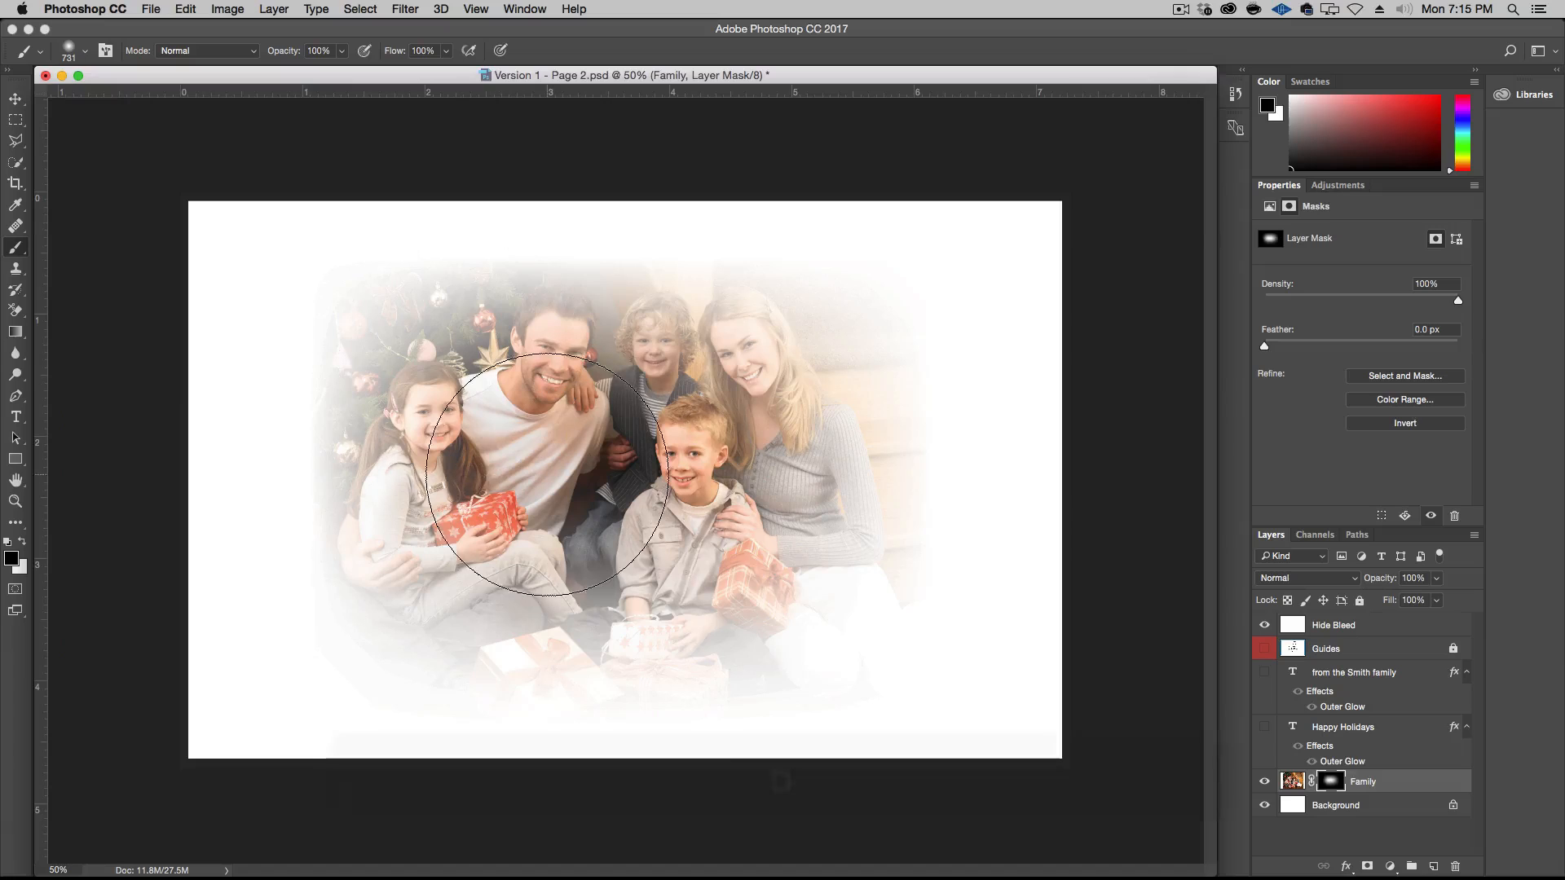
pyautogui.click(23, 542)
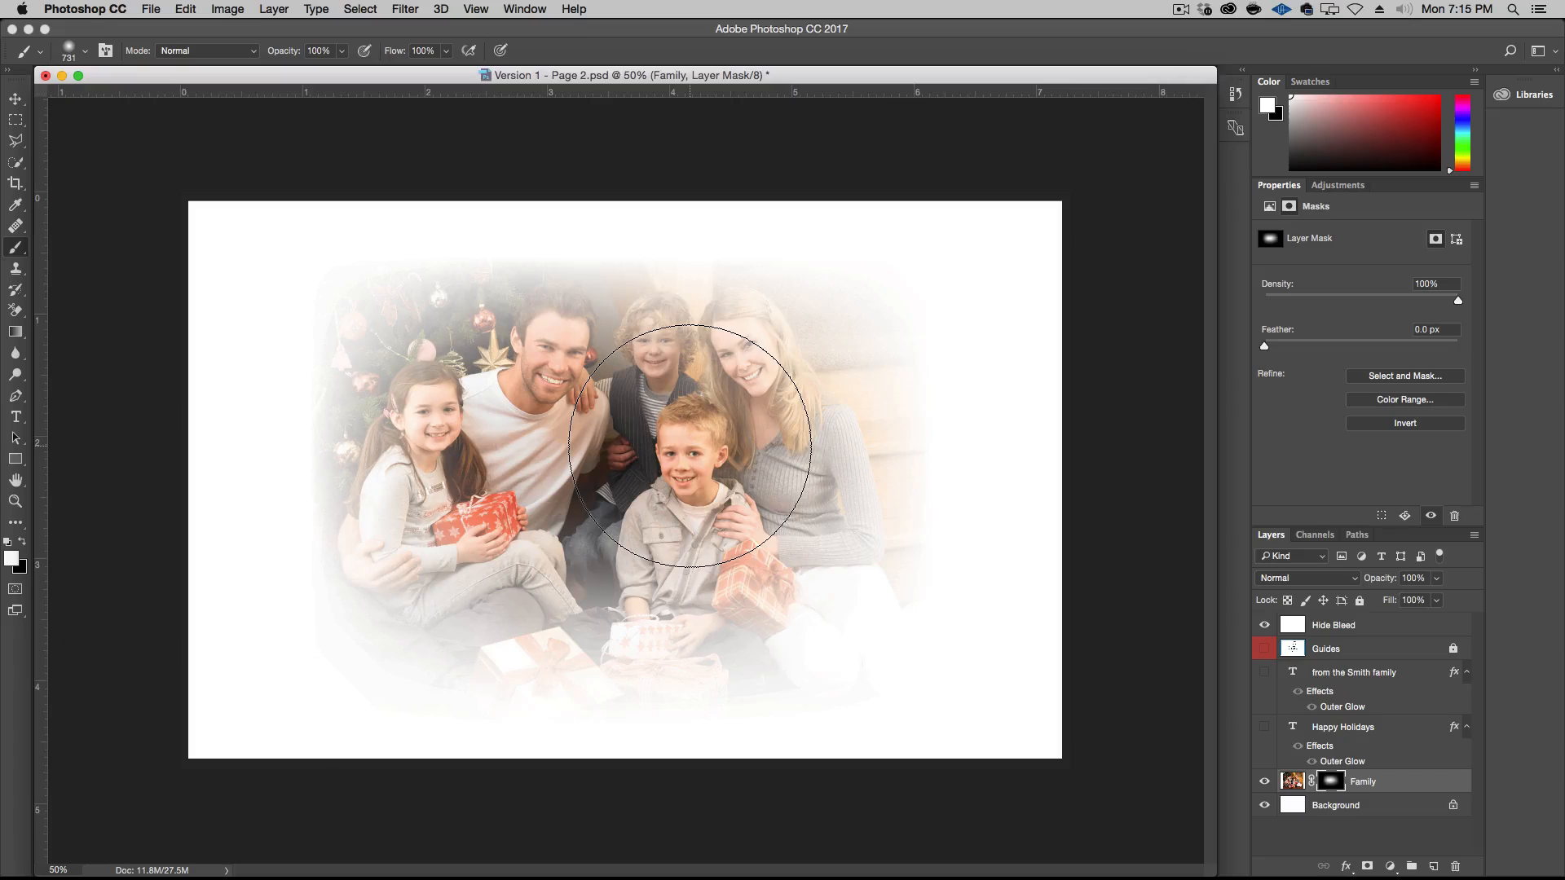
pyautogui.moveTo(702, 424)
pyautogui.mouseDown()
pyautogui.moveTo(644, 424)
pyautogui.moveTo(664, 457)
pyautogui.moveTo(685, 430)
pyautogui.moveTo(683, 499)
pyautogui.moveTo(683, 389)
pyautogui.moveTo(657, 371)
pyautogui.moveTo(595, 377)
pyautogui.mouseUp()
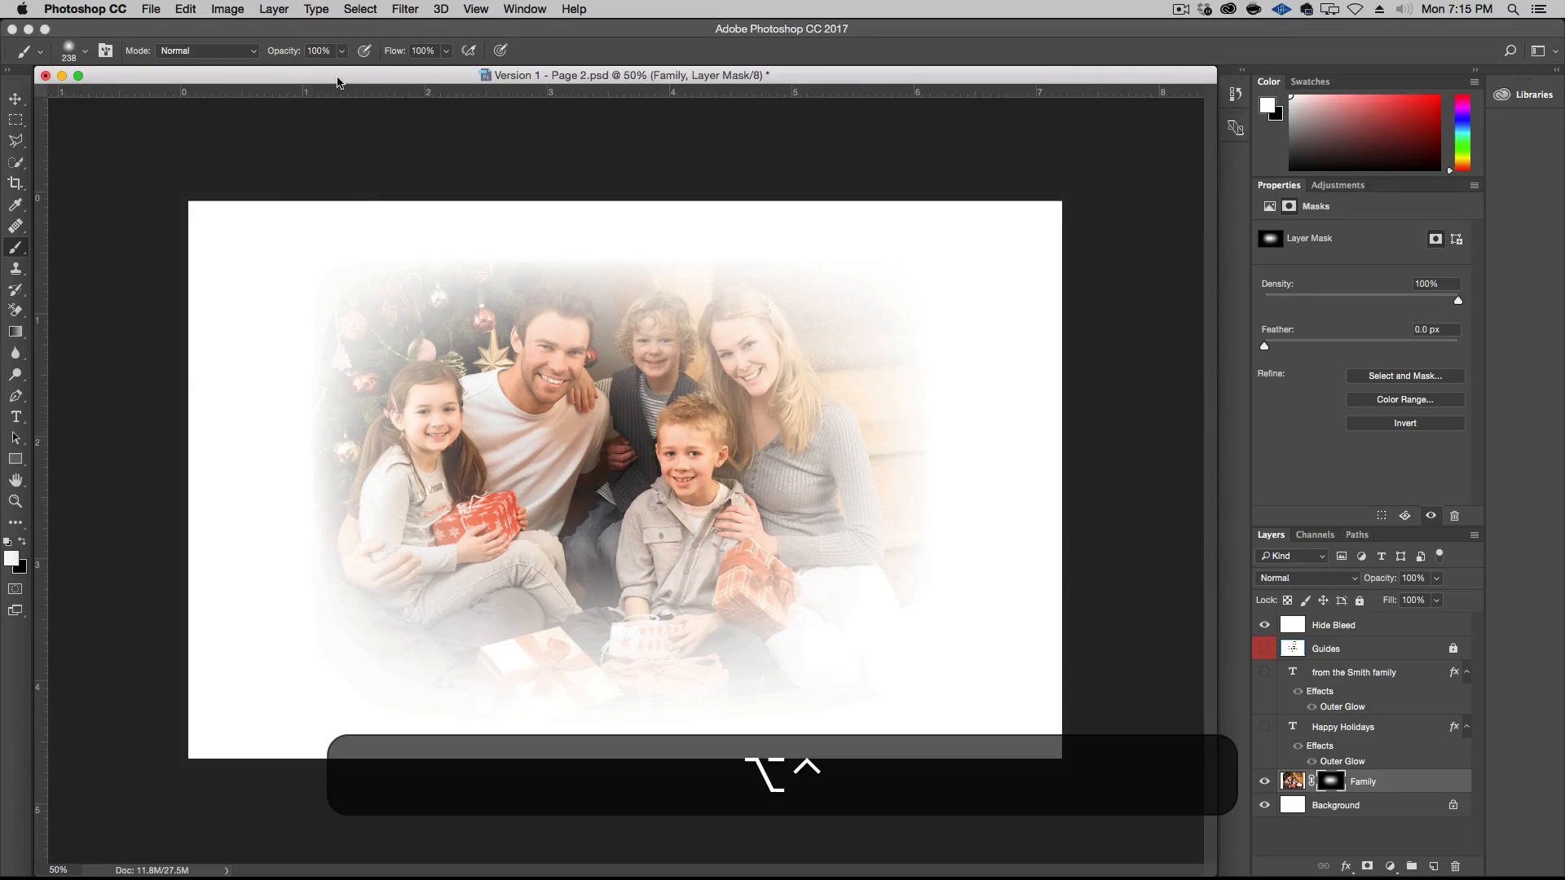
# Try restoring the girl's face on the Family mask with the brush at 30% opacity, then undo the stroke
pyautogui.click(326, 50)
pyautogui.click(326, 51)
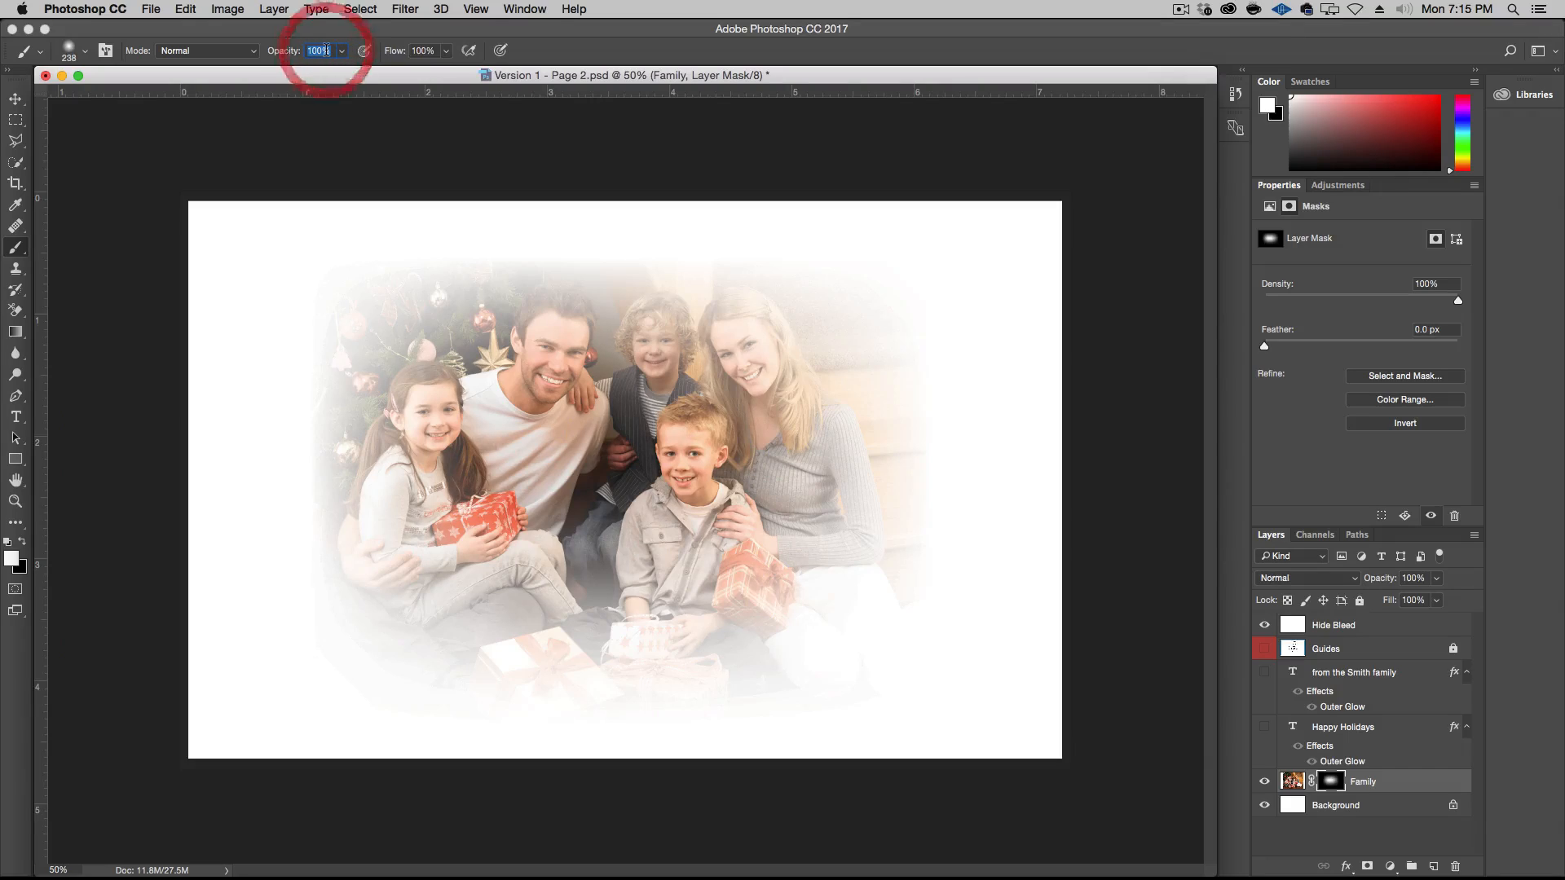
pyautogui.write('30')
pyautogui.press('Return')
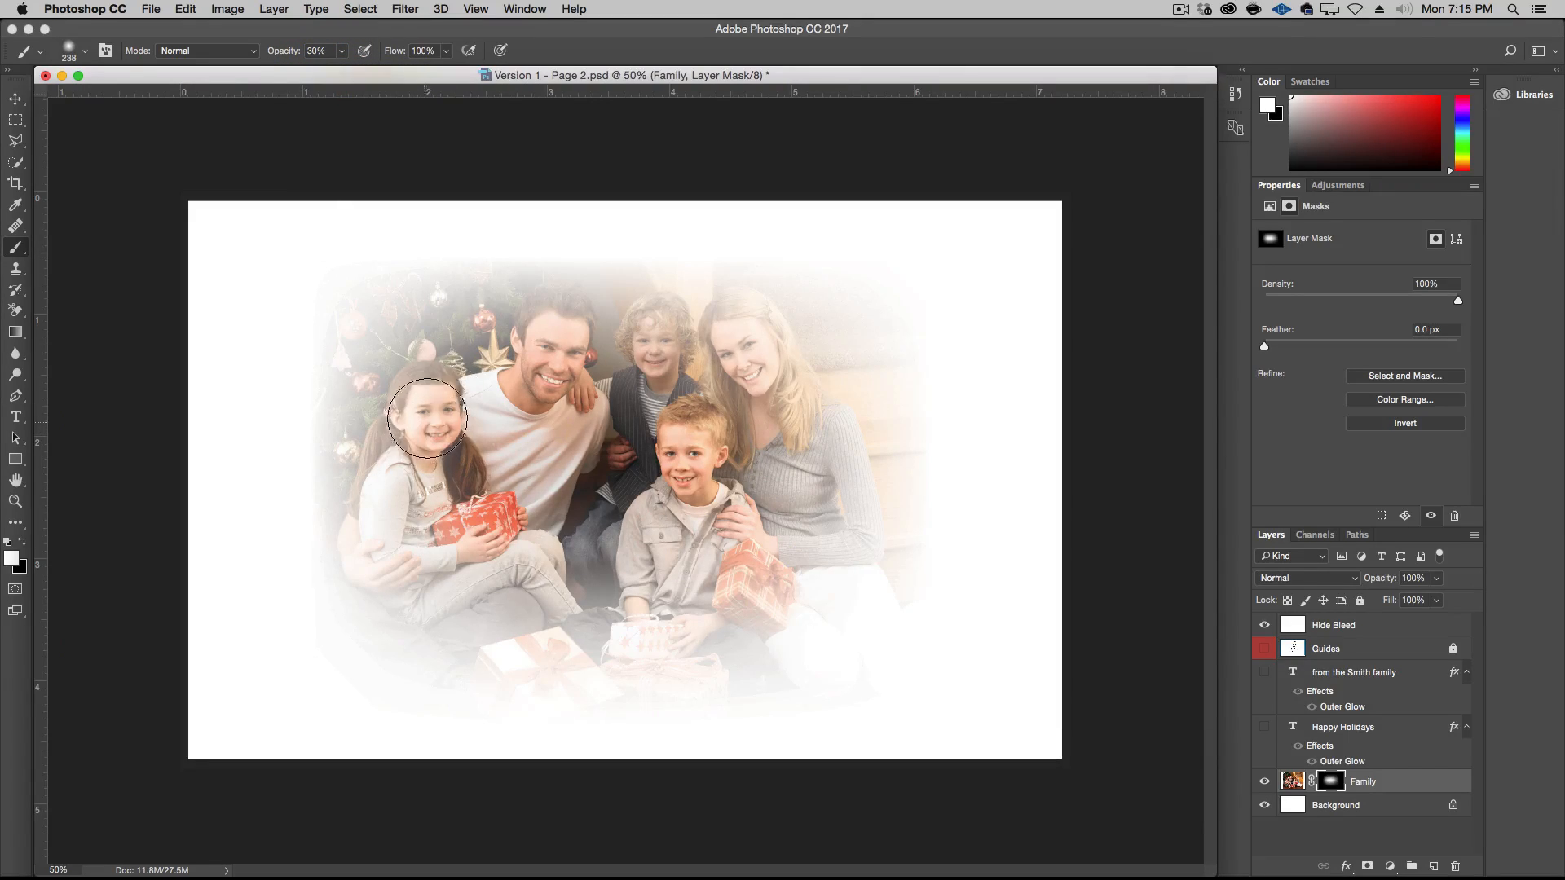
pyautogui.moveTo(427, 418)
pyautogui.mouseDown()
pyautogui.moveTo(426, 397)
pyautogui.moveTo(412, 426)
pyautogui.moveTo(490, 438)
pyautogui.mouseUp()
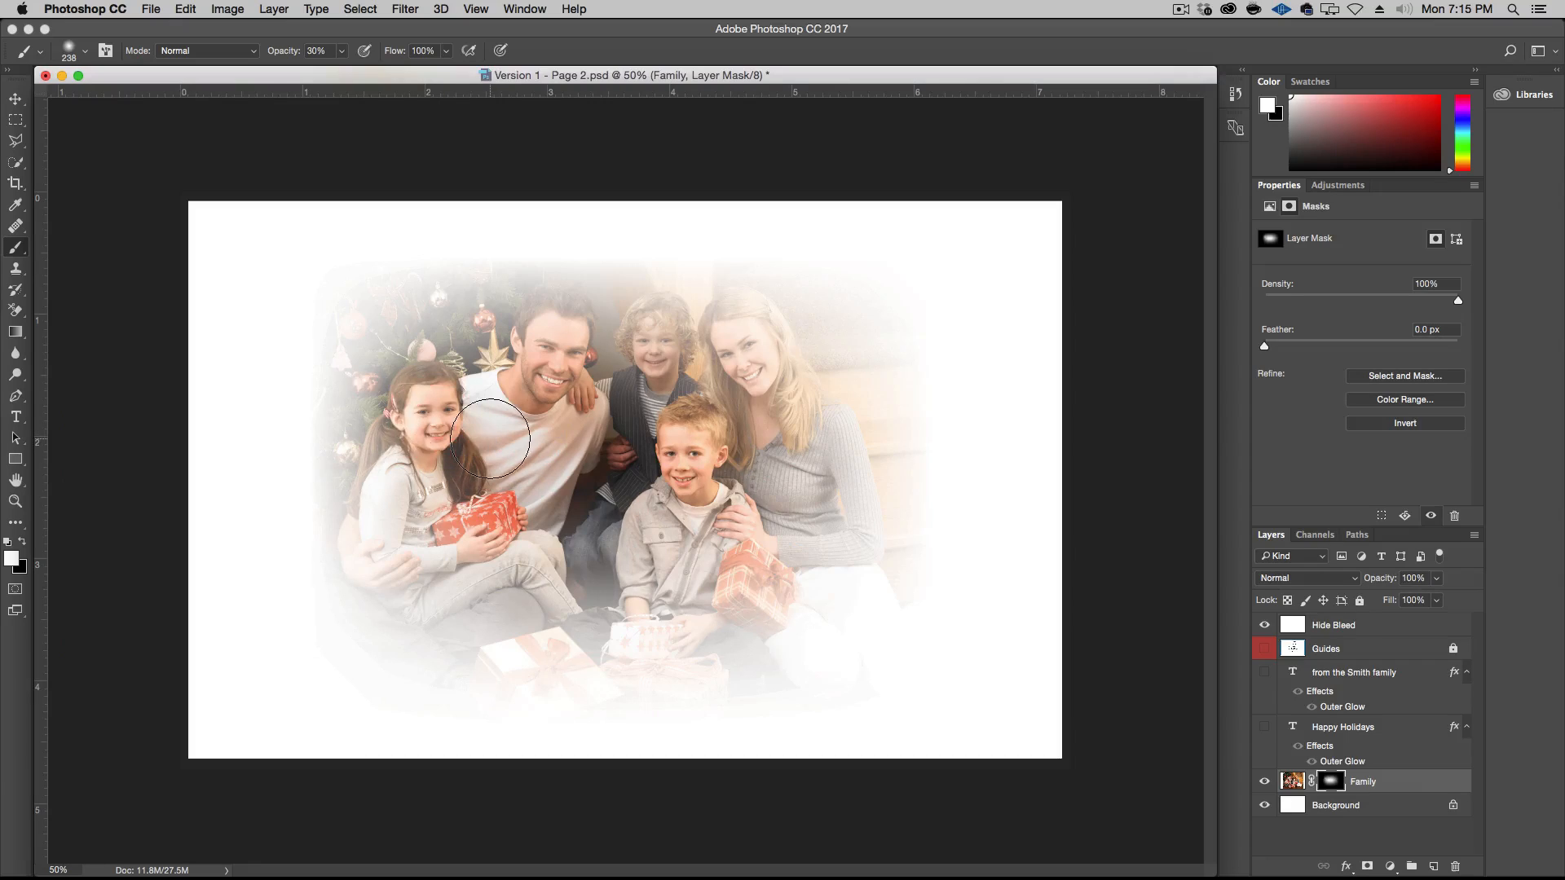
pyautogui.press('super+z')
# Set the brush opacity to 10%
pyautogui.click(318, 51)
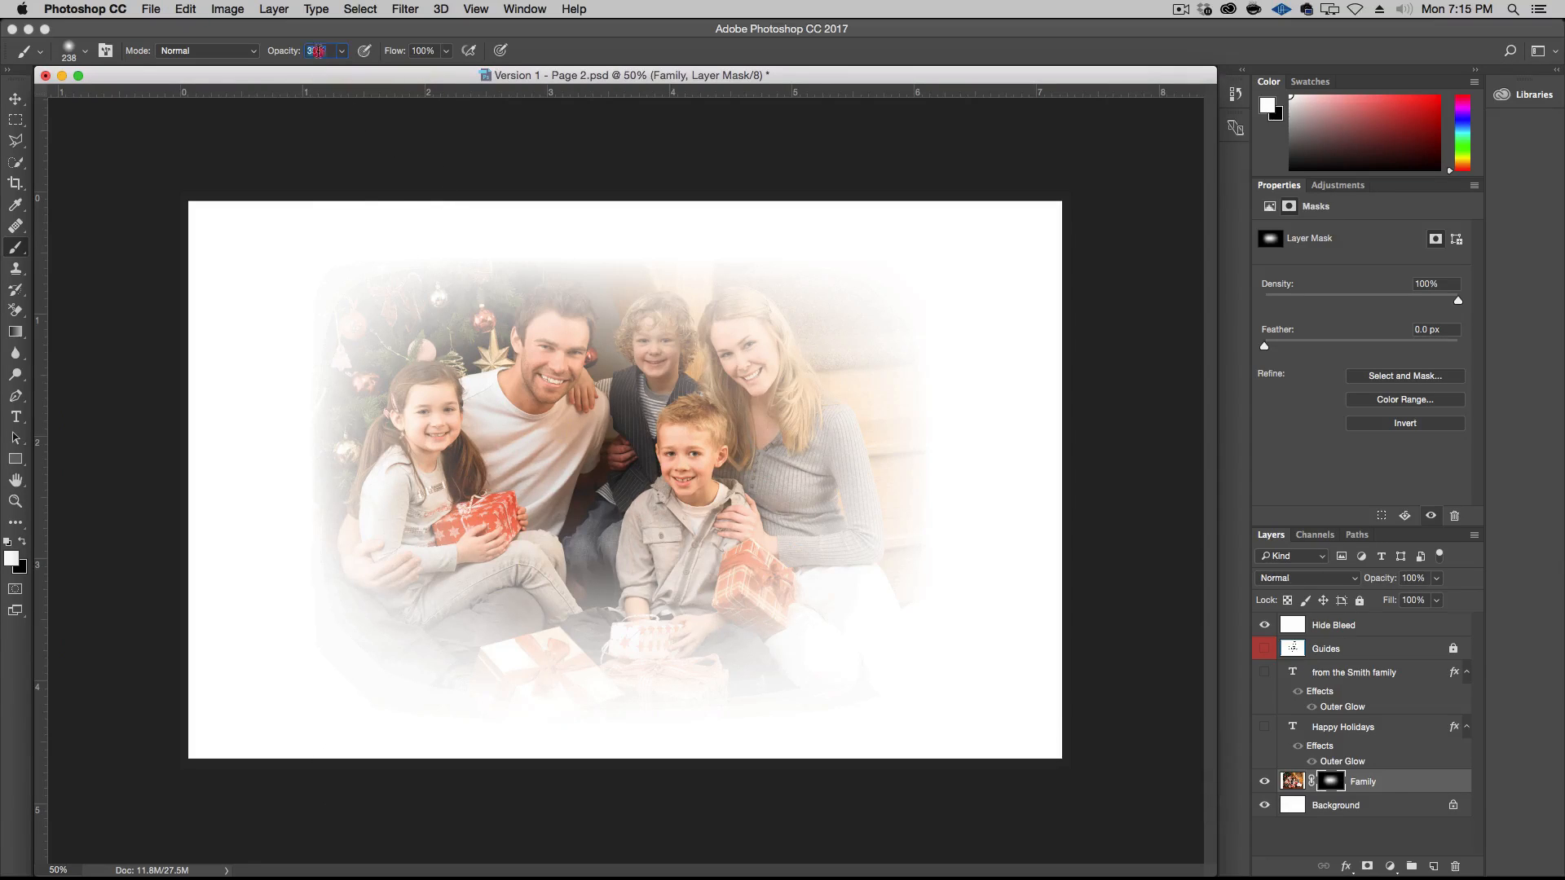
pyautogui.write('10')
pyautogui.press('Return')
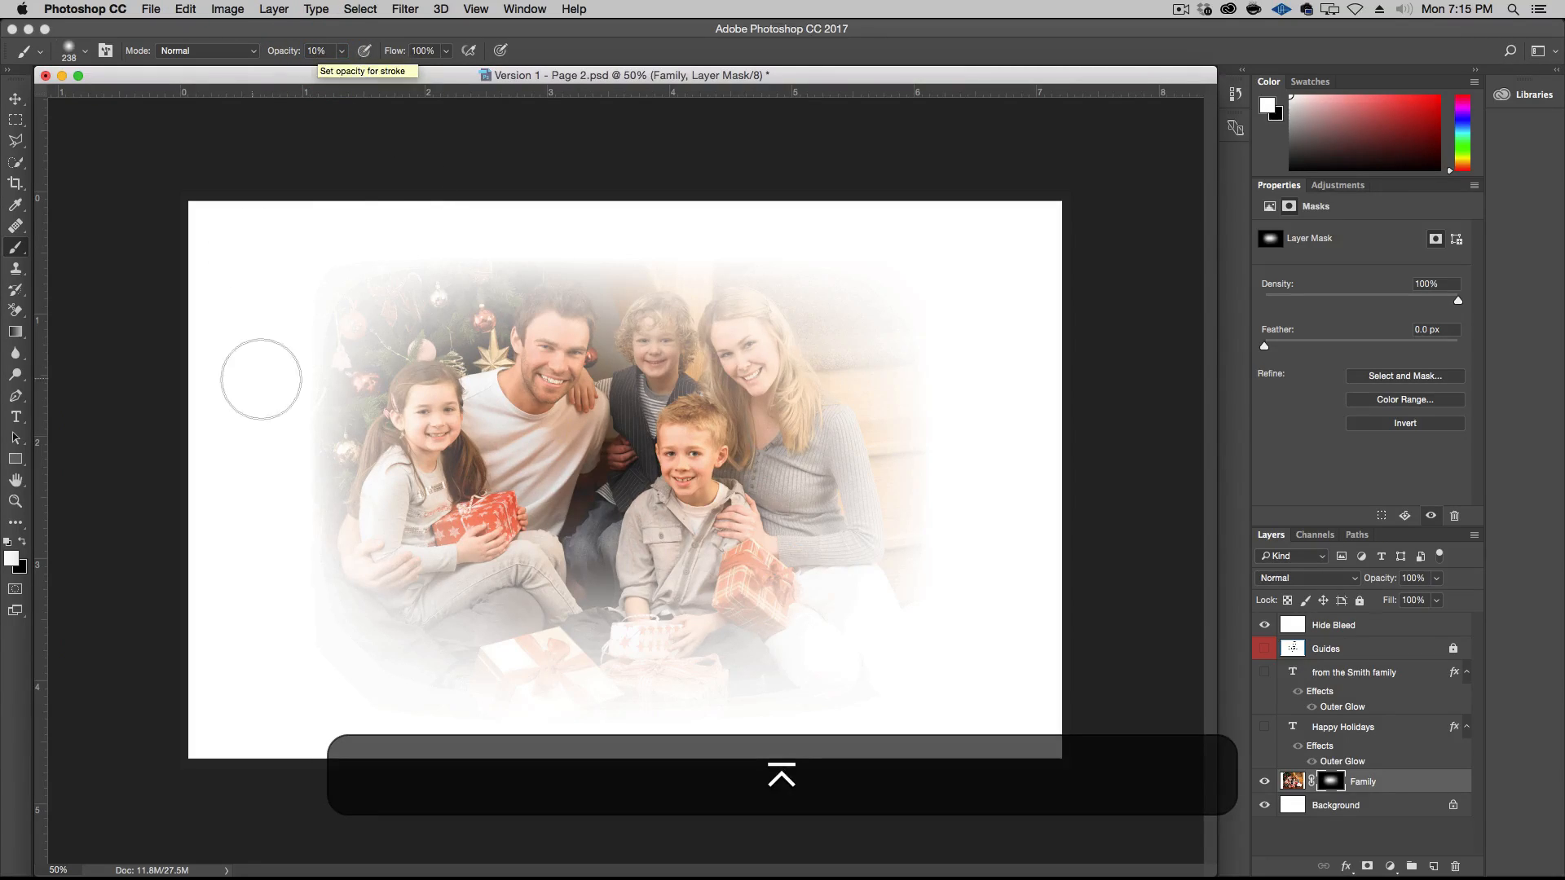
# Bring back the family members' faces on the Family mask with soft white brush strokes at 10% opacity
pyautogui.moveTo(435, 411)
pyautogui.mouseDown()
pyautogui.moveTo(424, 442)
pyautogui.moveTo(439, 415)
pyautogui.moveTo(405, 448)
pyautogui.moveTo(412, 406)
pyautogui.mouseUp()
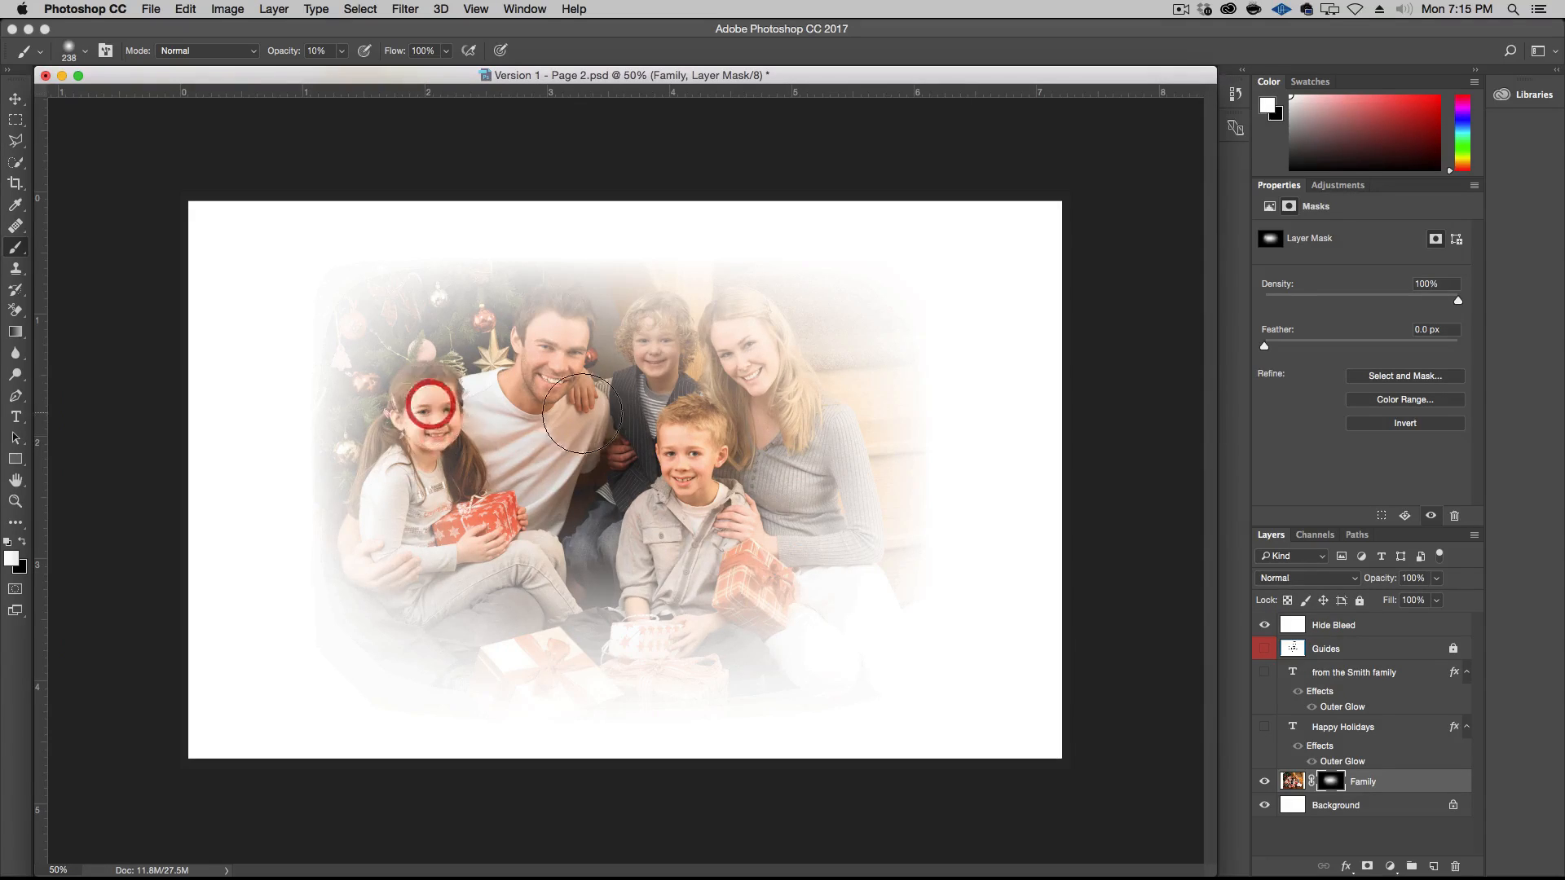
pyautogui.moveTo(550, 342)
pyautogui.mouseDown()
pyautogui.moveTo(538, 308)
pyautogui.moveTo(559, 384)
pyautogui.moveTo(553, 311)
pyautogui.moveTo(528, 380)
pyautogui.moveTo(575, 339)
pyautogui.moveTo(548, 301)
pyautogui.moveTo(581, 400)
pyautogui.moveTo(564, 444)
pyautogui.moveTo(542, 338)
pyautogui.mouseUp()
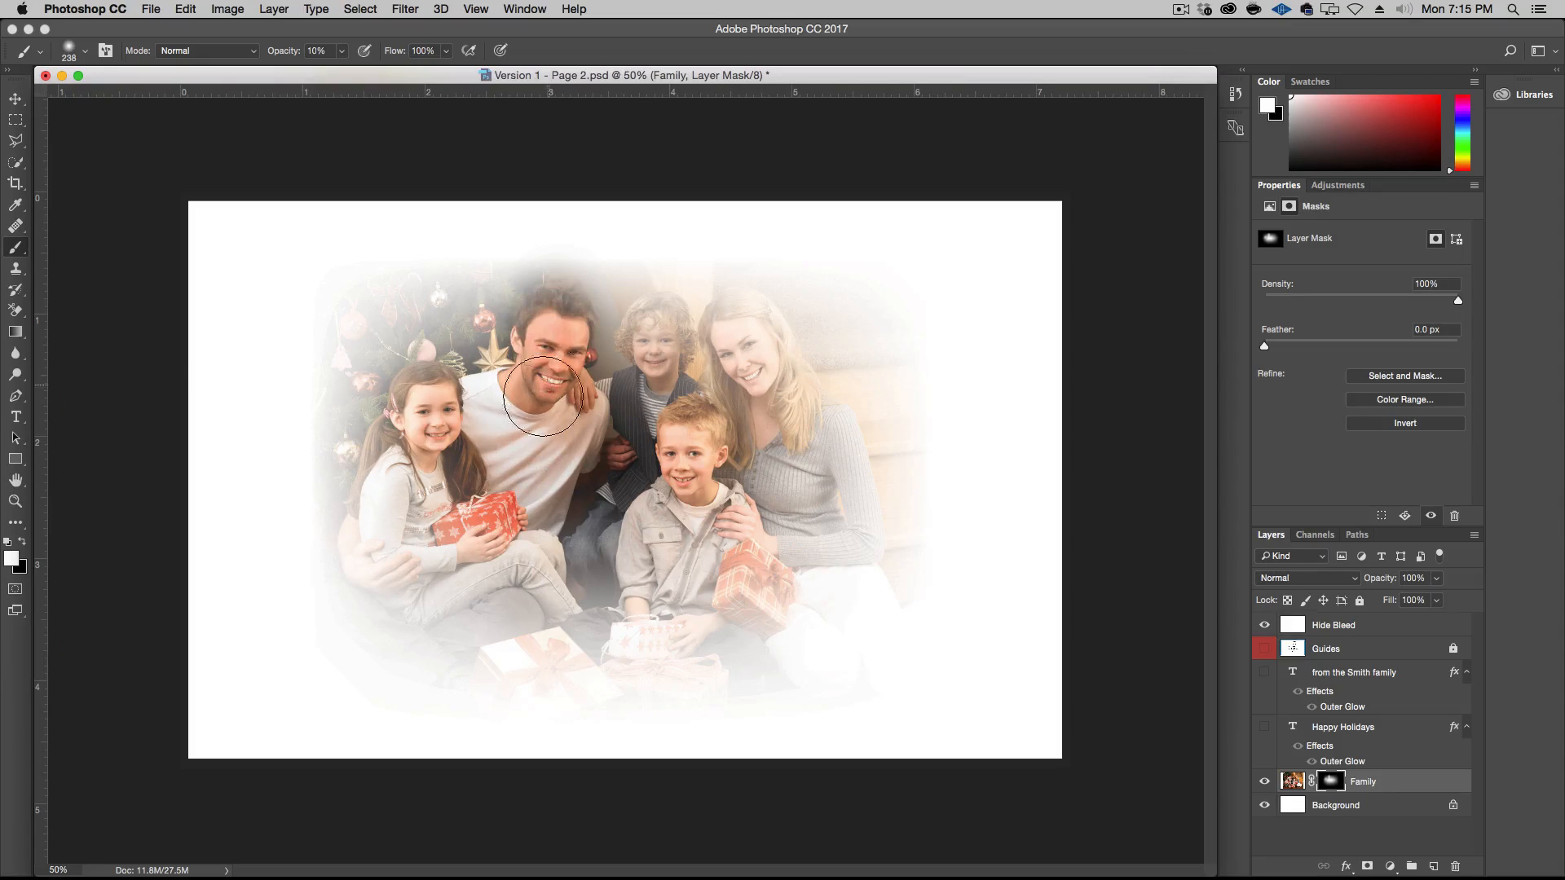
pyautogui.moveTo(657, 330)
pyautogui.mouseDown()
pyautogui.moveTo(688, 418)
pyautogui.moveTo(646, 421)
pyautogui.mouseUp()
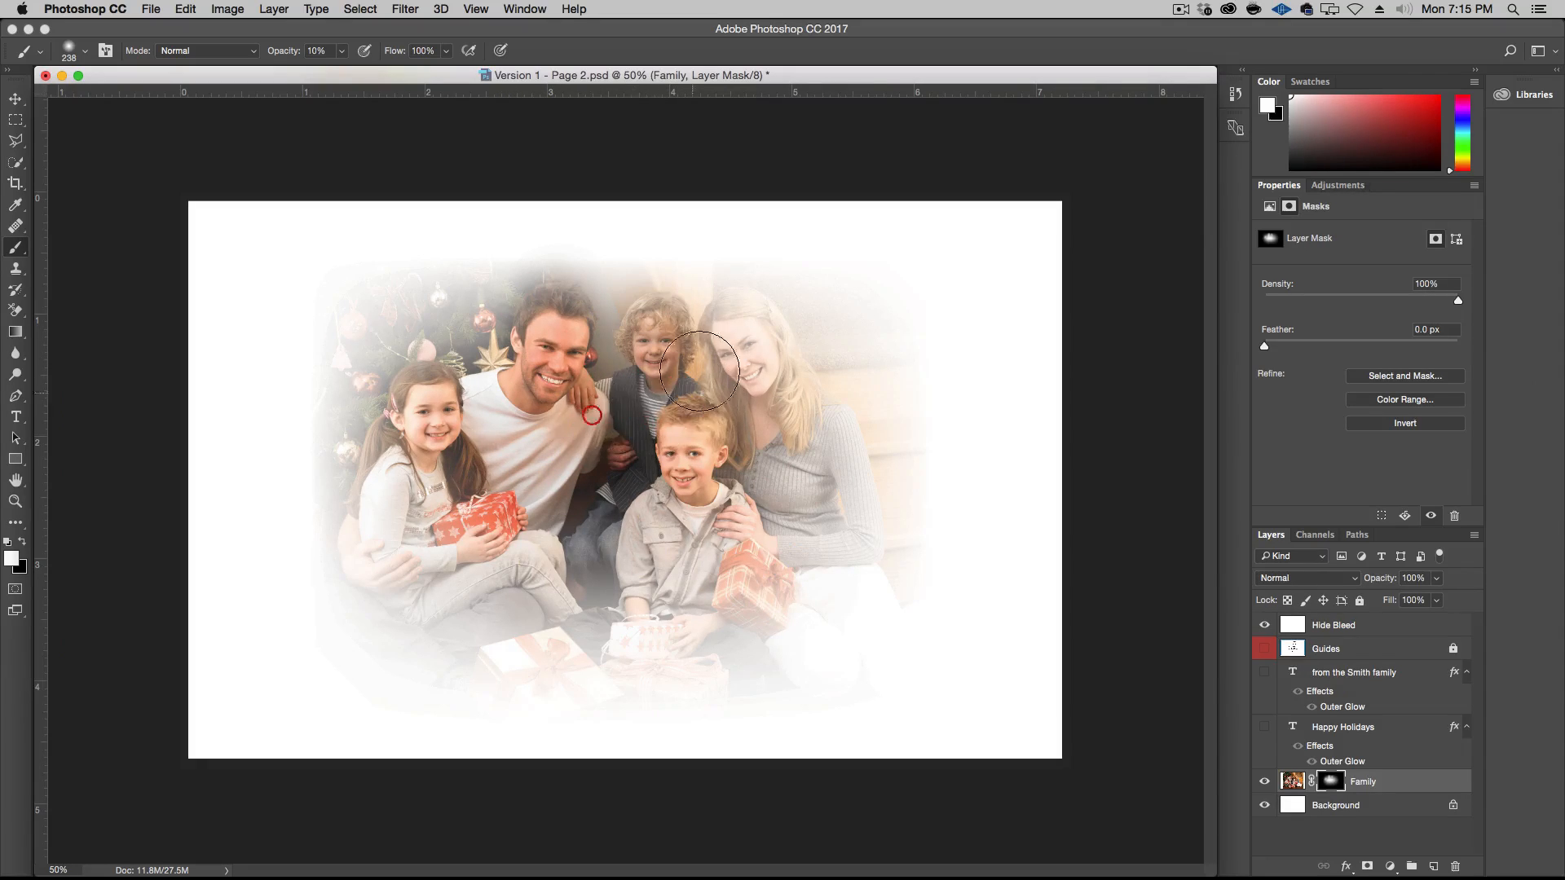
pyautogui.moveTo(740, 332)
pyautogui.mouseDown()
pyautogui.moveTo(766, 361)
pyautogui.moveTo(758, 390)
pyautogui.moveTo(727, 320)
pyautogui.moveTo(754, 329)
pyautogui.moveTo(810, 418)
pyautogui.moveTo(683, 466)
pyautogui.moveTo(697, 447)
pyautogui.moveTo(686, 499)
pyautogui.moveTo(744, 536)
pyautogui.moveTo(685, 448)
pyautogui.mouseUp()
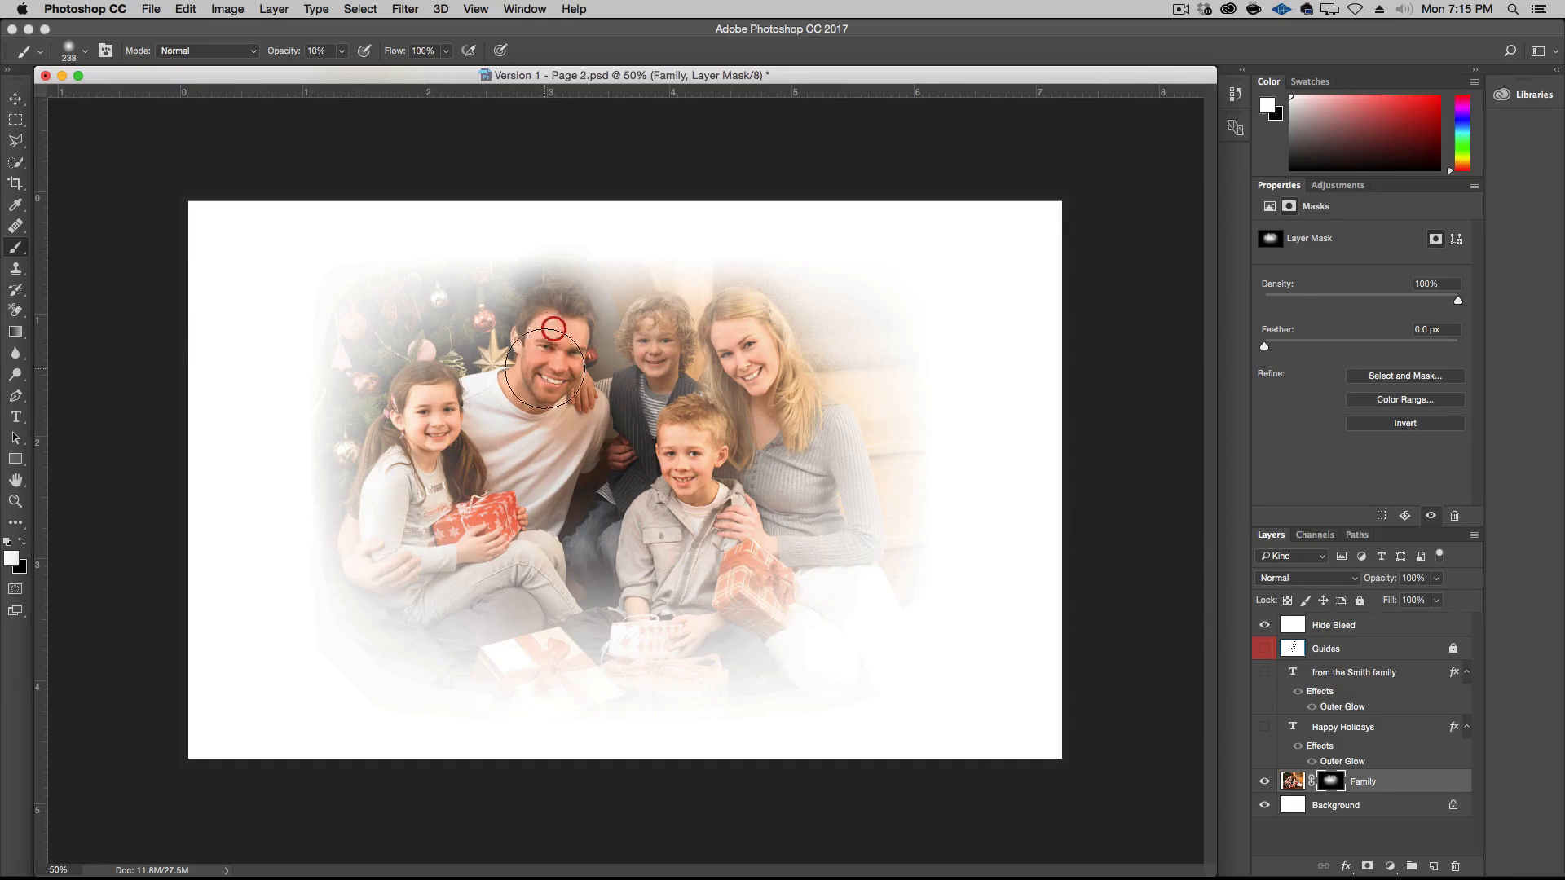
pyautogui.moveTo(546, 369); pyautogui.dragTo(540, 398)
pyautogui.moveTo(405, 410)
pyautogui.mouseDown()
pyautogui.moveTo(411, 481)
pyautogui.moveTo(379, 531)
pyautogui.moveTo(398, 506)
pyautogui.mouseUp()
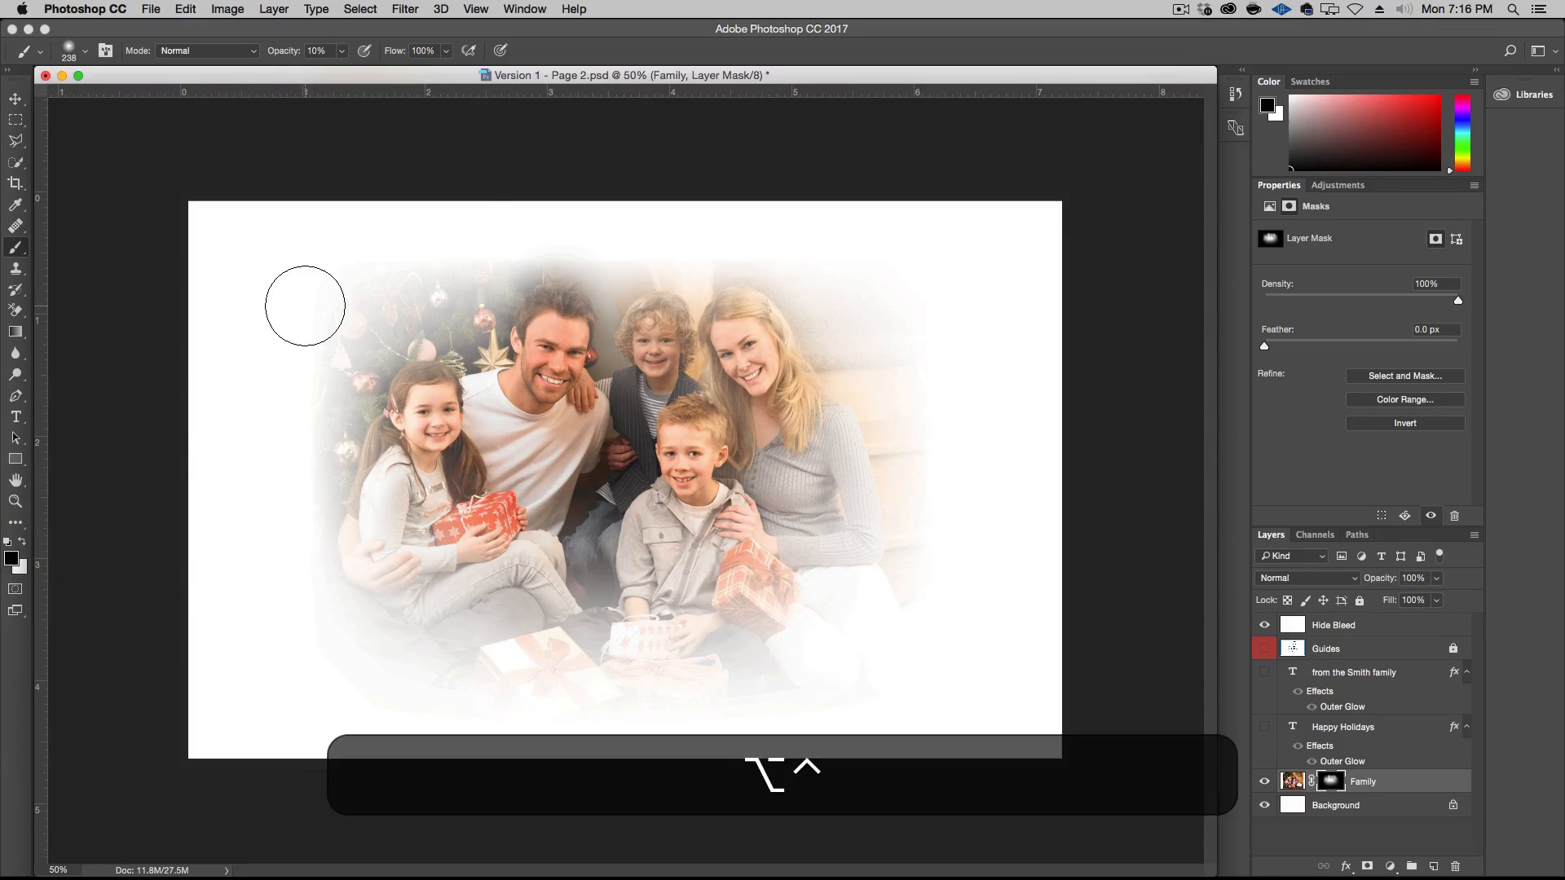
# Fade the photo's top and side edges on the Family mask with a 393 px black brush at 30% opacity
pyautogui.moveTo(304, 307); pyautogui.dragTo(335, 305)
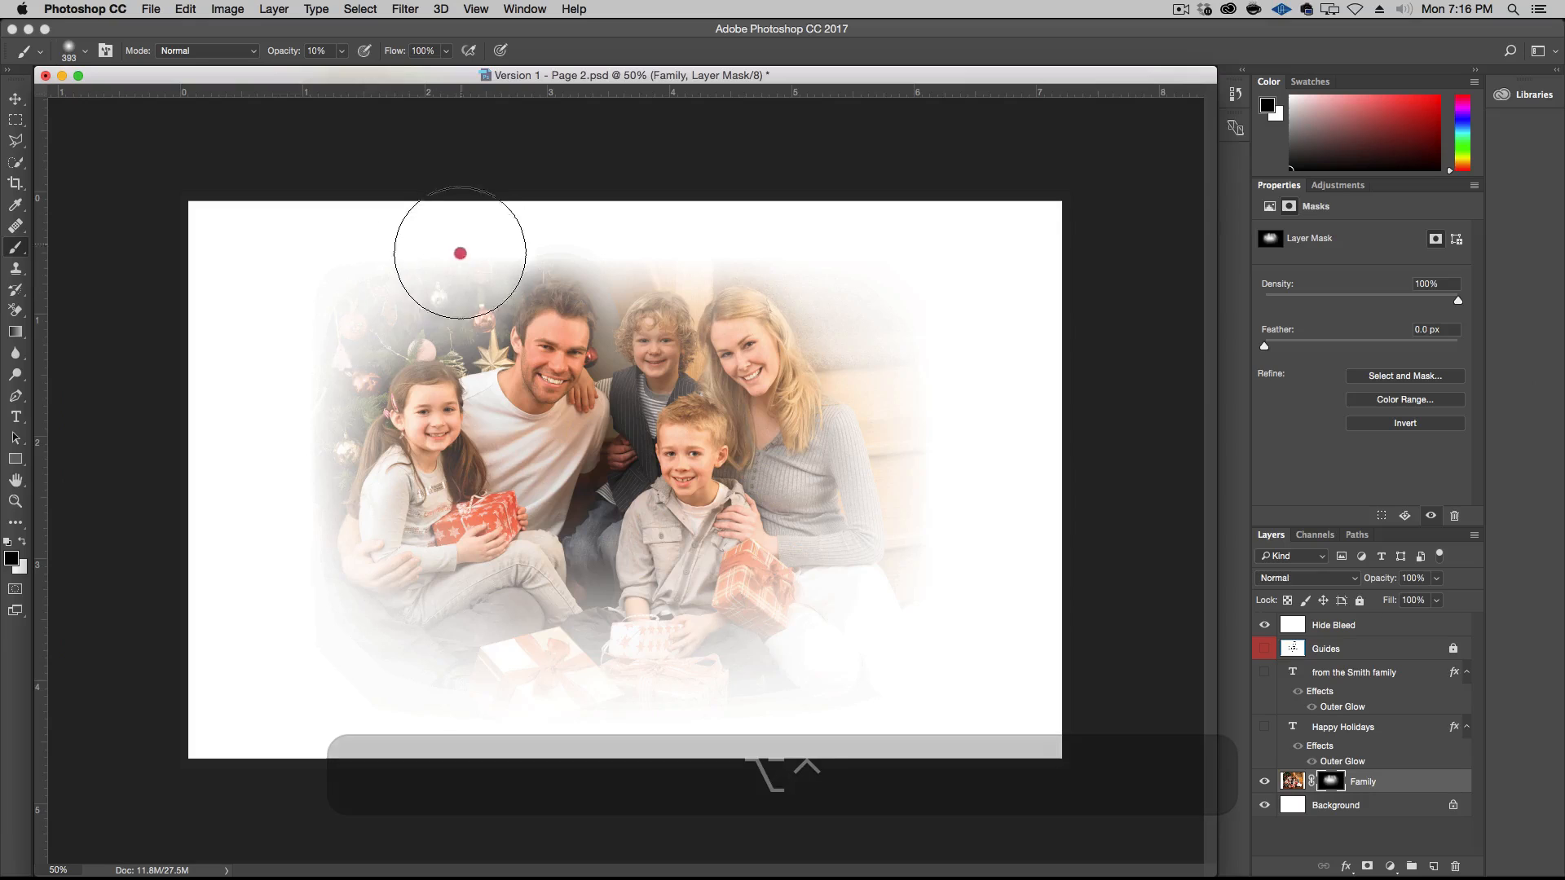
pyautogui.click(320, 50)
pyautogui.write('30')
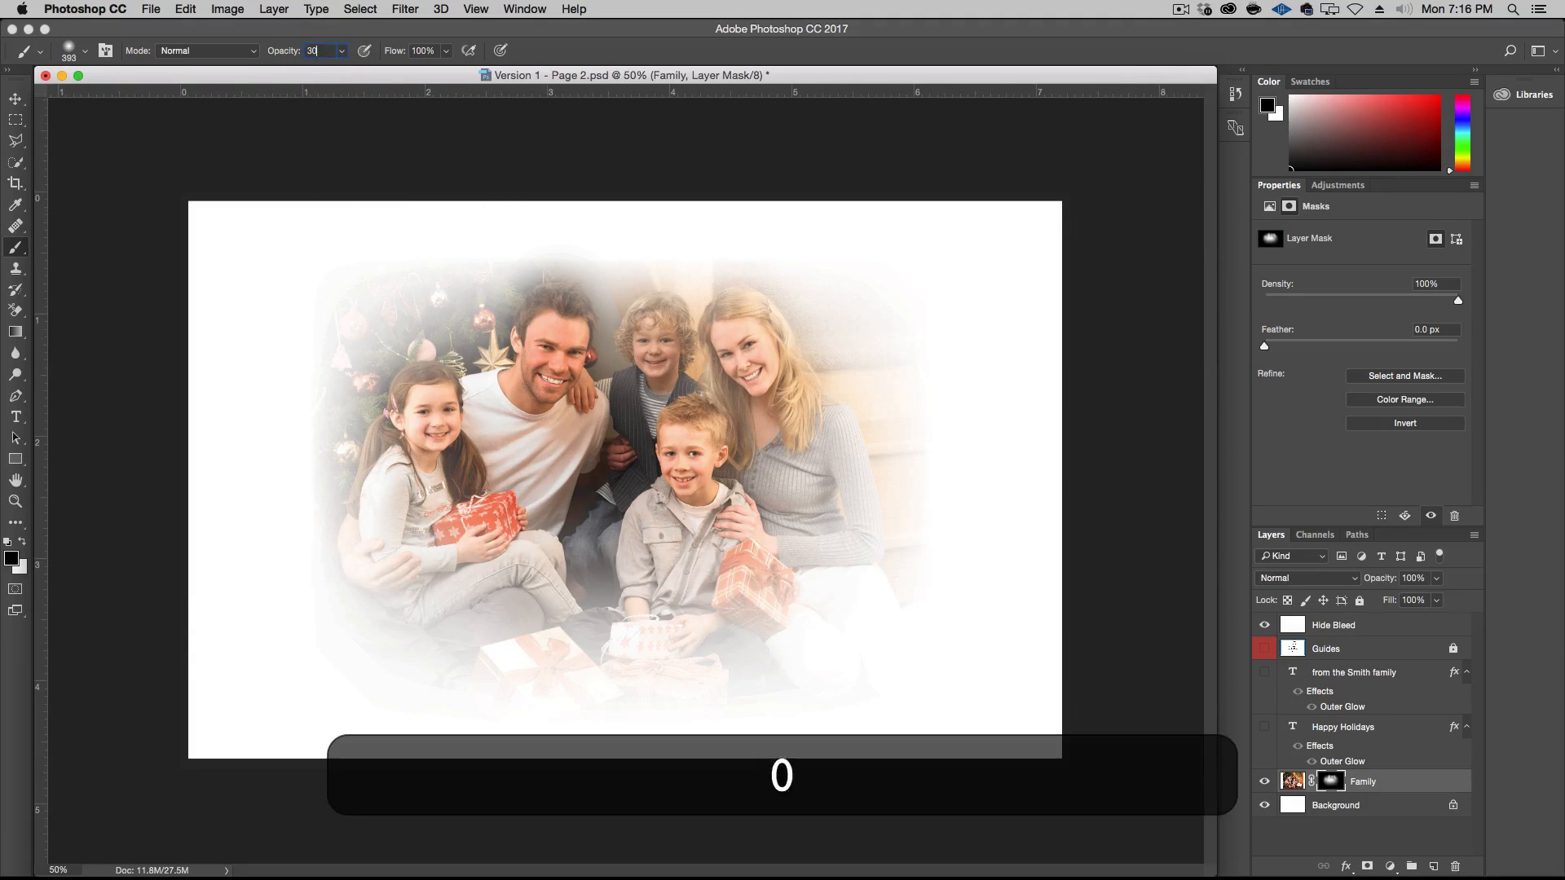
pyautogui.press('Return')
pyautogui.moveTo(453, 258)
pyautogui.mouseDown()
pyautogui.moveTo(334, 270)
pyautogui.moveTo(386, 242)
pyautogui.moveTo(313, 347)
pyautogui.mouseUp()
pyautogui.moveTo(314, 266)
pyautogui.mouseDown()
pyautogui.moveTo(405, 241)
pyautogui.moveTo(321, 285)
pyautogui.moveTo(292, 350)
pyautogui.moveTo(317, 297)
pyautogui.moveTo(382, 249)
pyautogui.mouseUp()
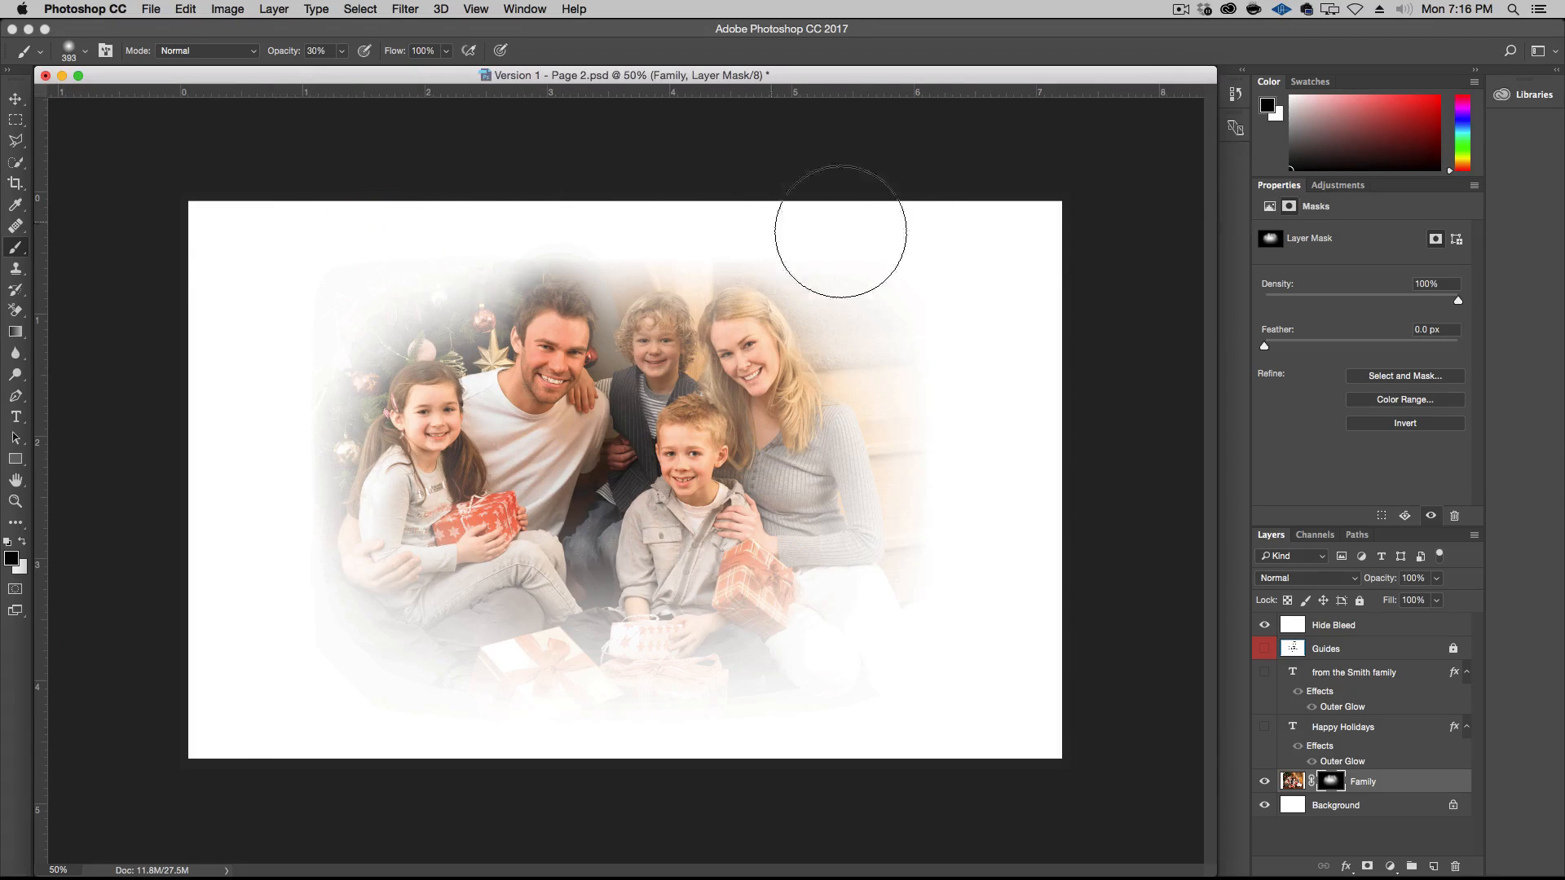
pyautogui.moveTo(899, 389)
pyautogui.mouseDown()
pyautogui.moveTo(918, 434)
pyautogui.moveTo(871, 296)
pyautogui.moveTo(941, 498)
pyautogui.moveTo(920, 496)
pyautogui.moveTo(912, 422)
pyautogui.moveTo(927, 531)
pyautogui.mouseUp()
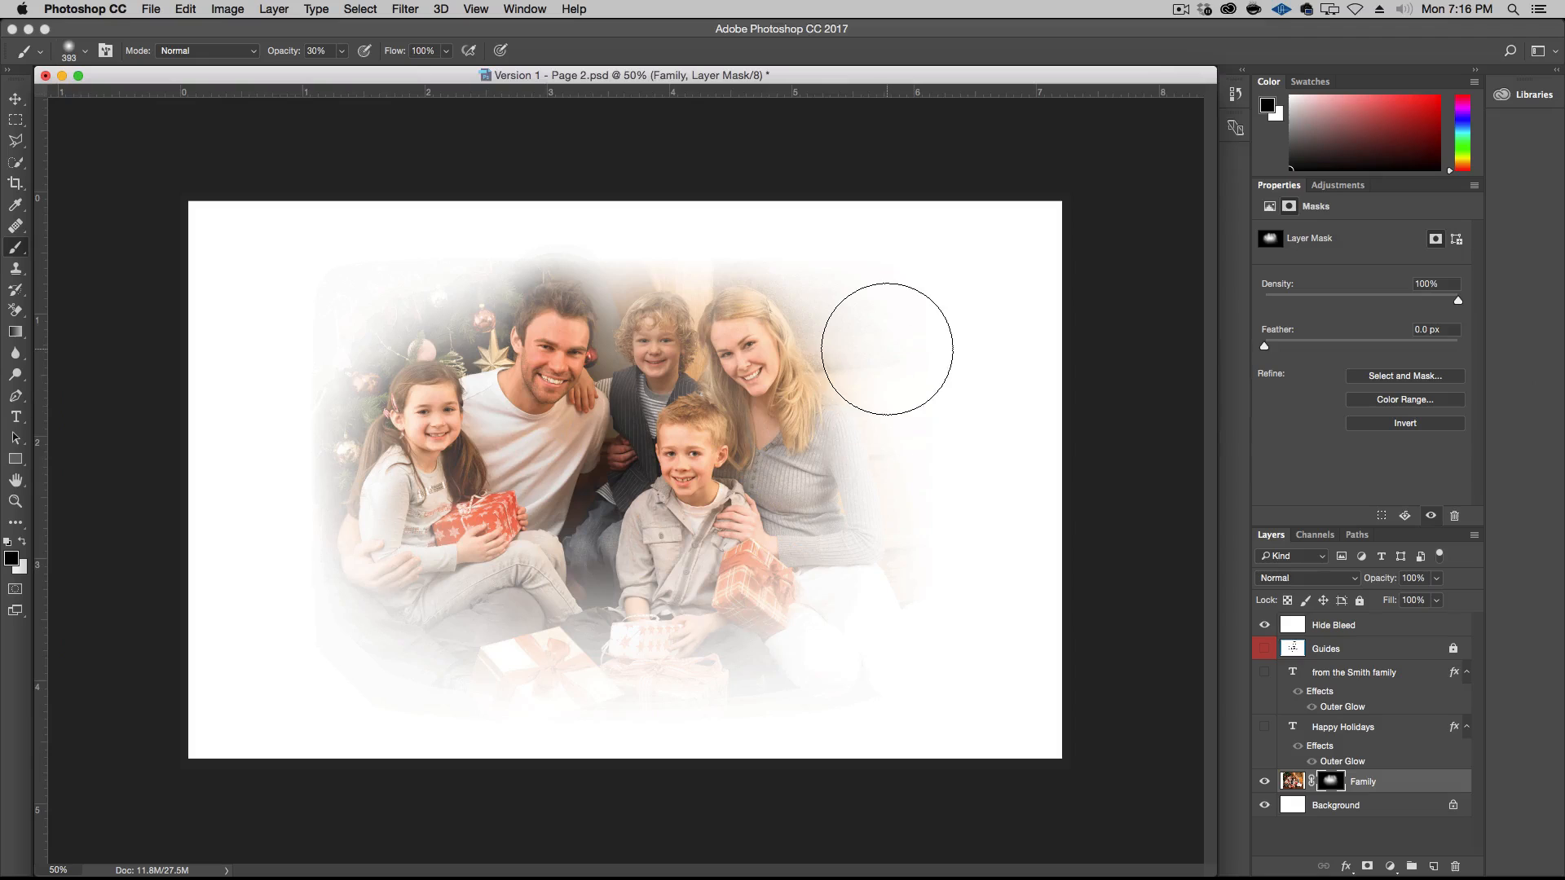
# Soften the four corners of the family photo with diagonal black gradients on the Family mask
pyautogui.press('g')
pyautogui.moveTo(301, 237); pyautogui.dragTo(426, 438)
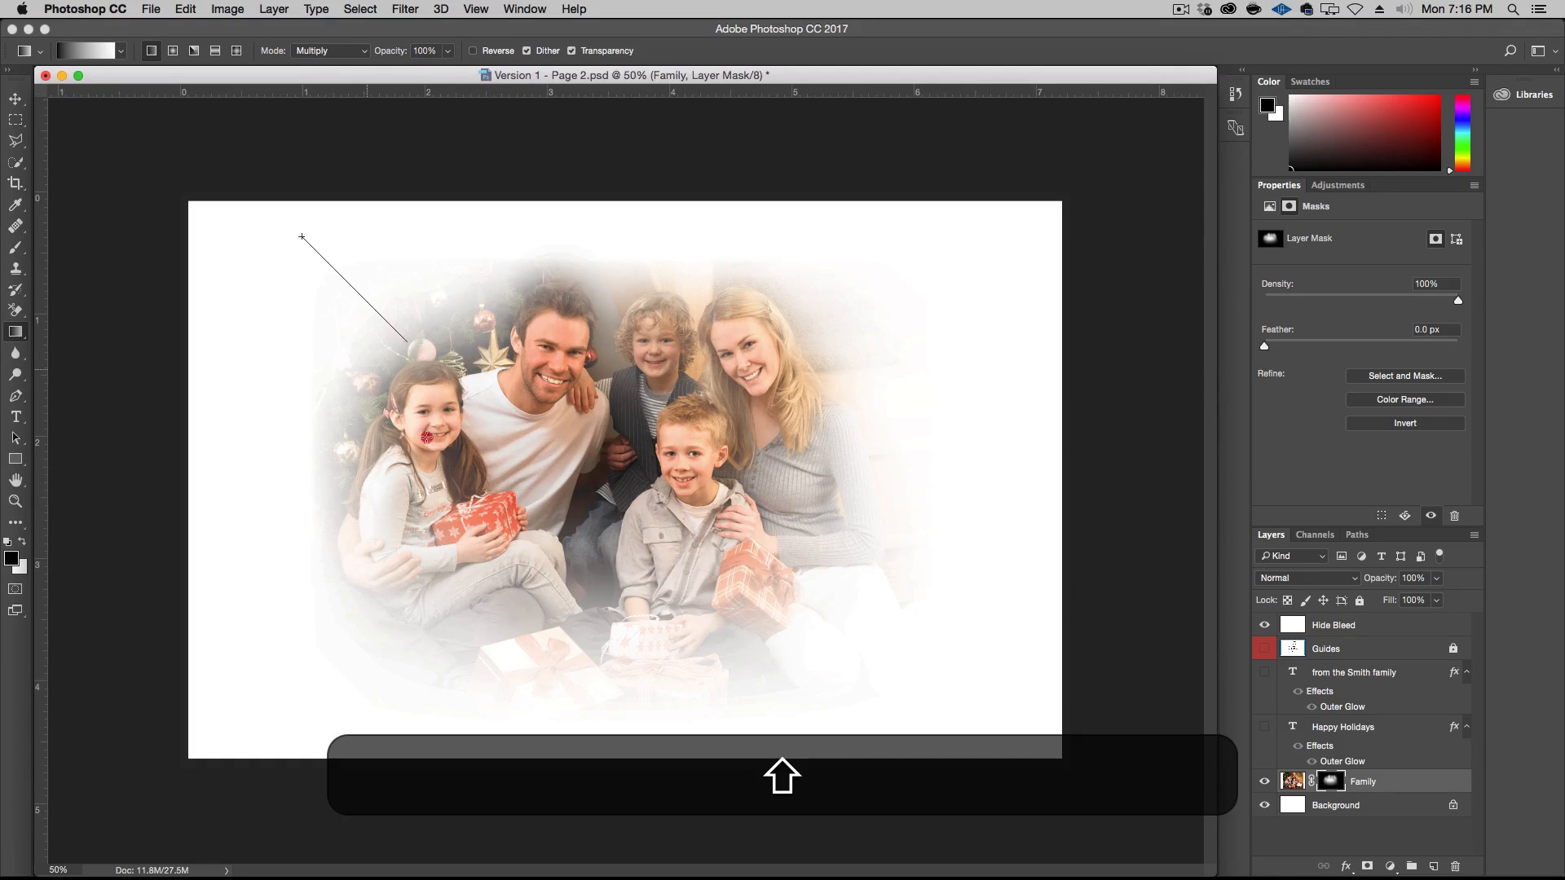
pyautogui.moveTo(491, 492); pyautogui.dragTo(491, 493)
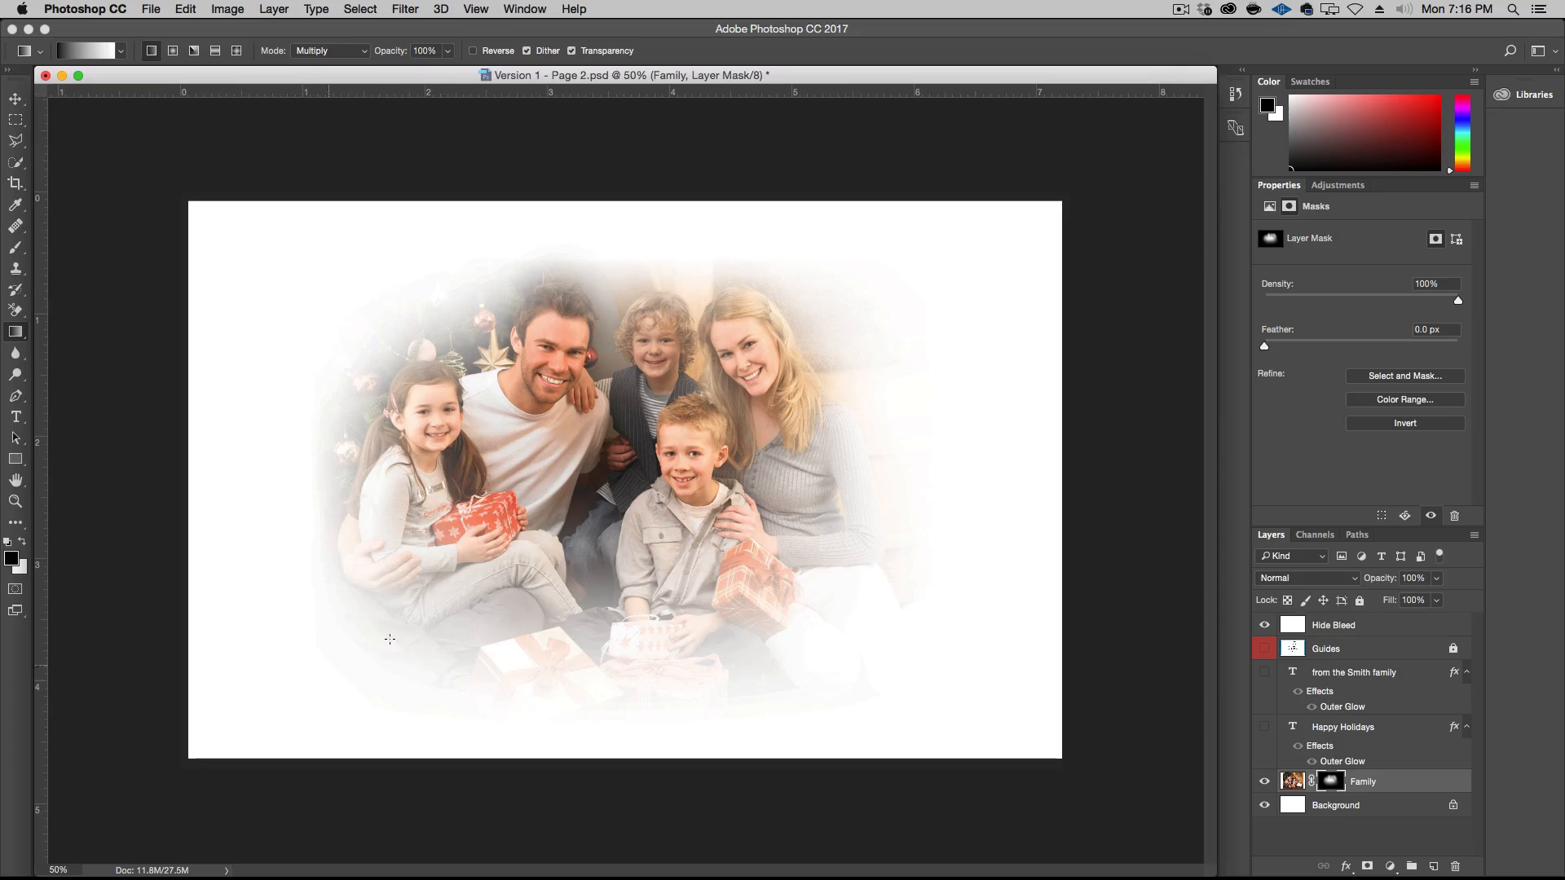
pyautogui.moveTo(926, 687); pyautogui.dragTo(700, 525)
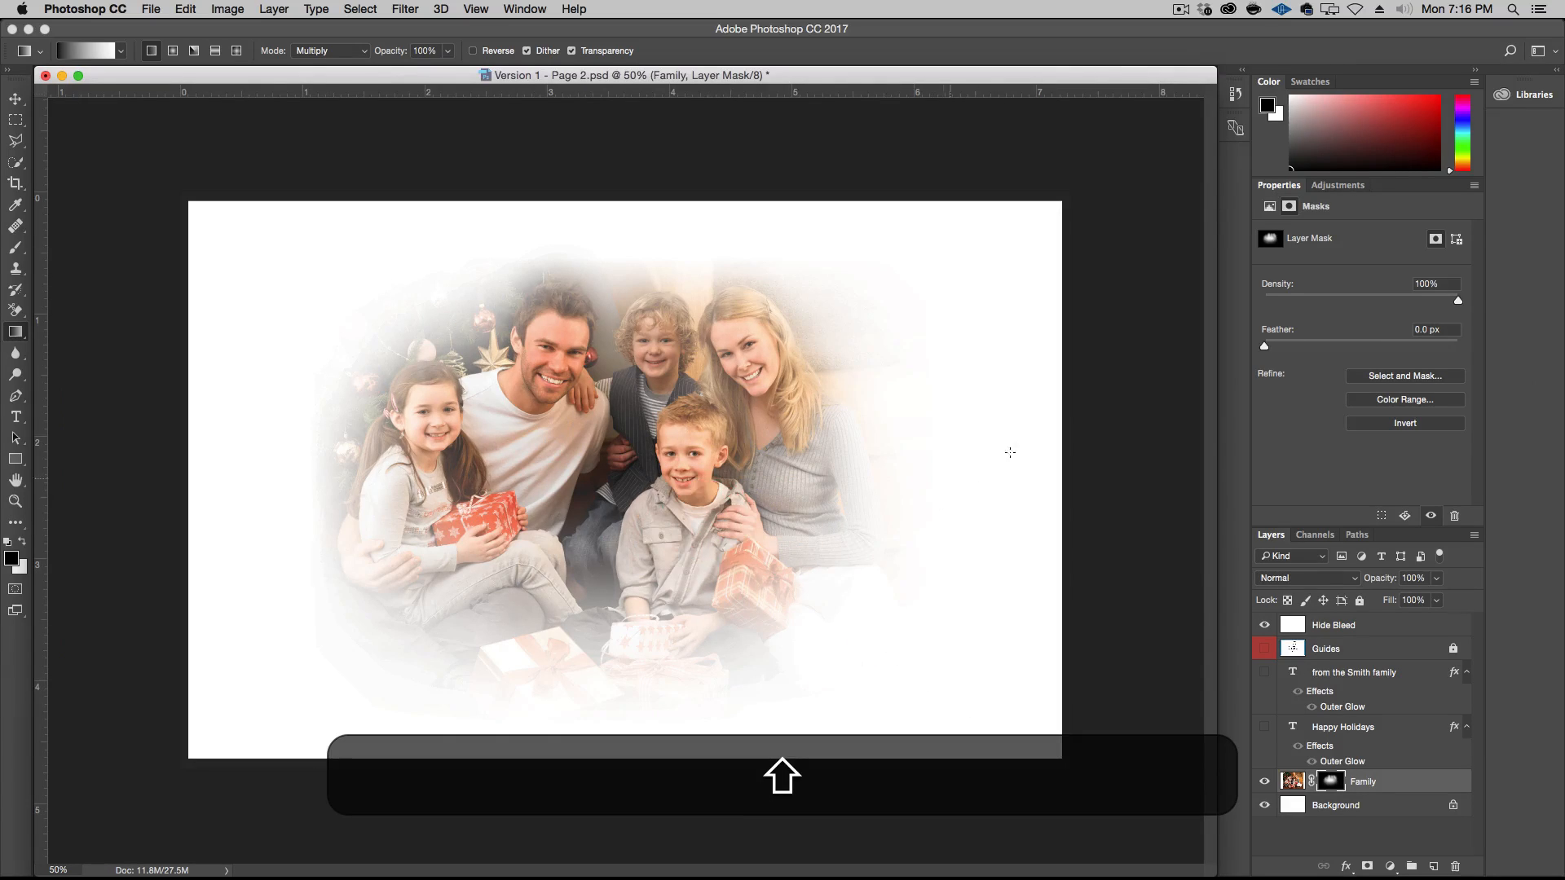
pyautogui.moveTo(901, 255); pyautogui.dragTo(780, 374)
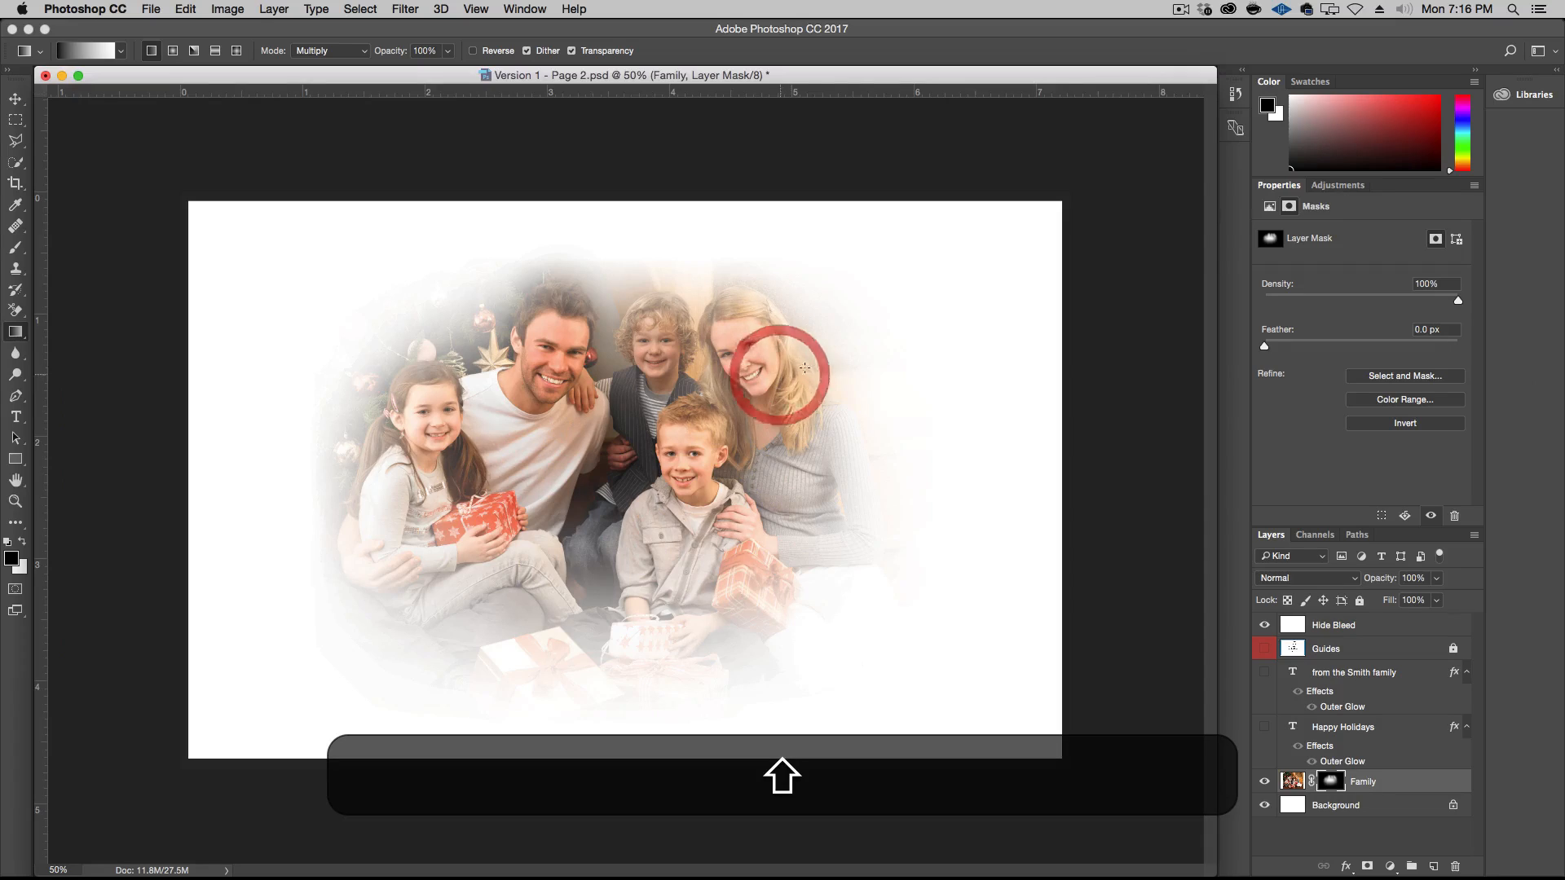
# Strengthen each family member's face on the Family mask with a 262 px white brush at 20% opacity
pyautogui.press('b')
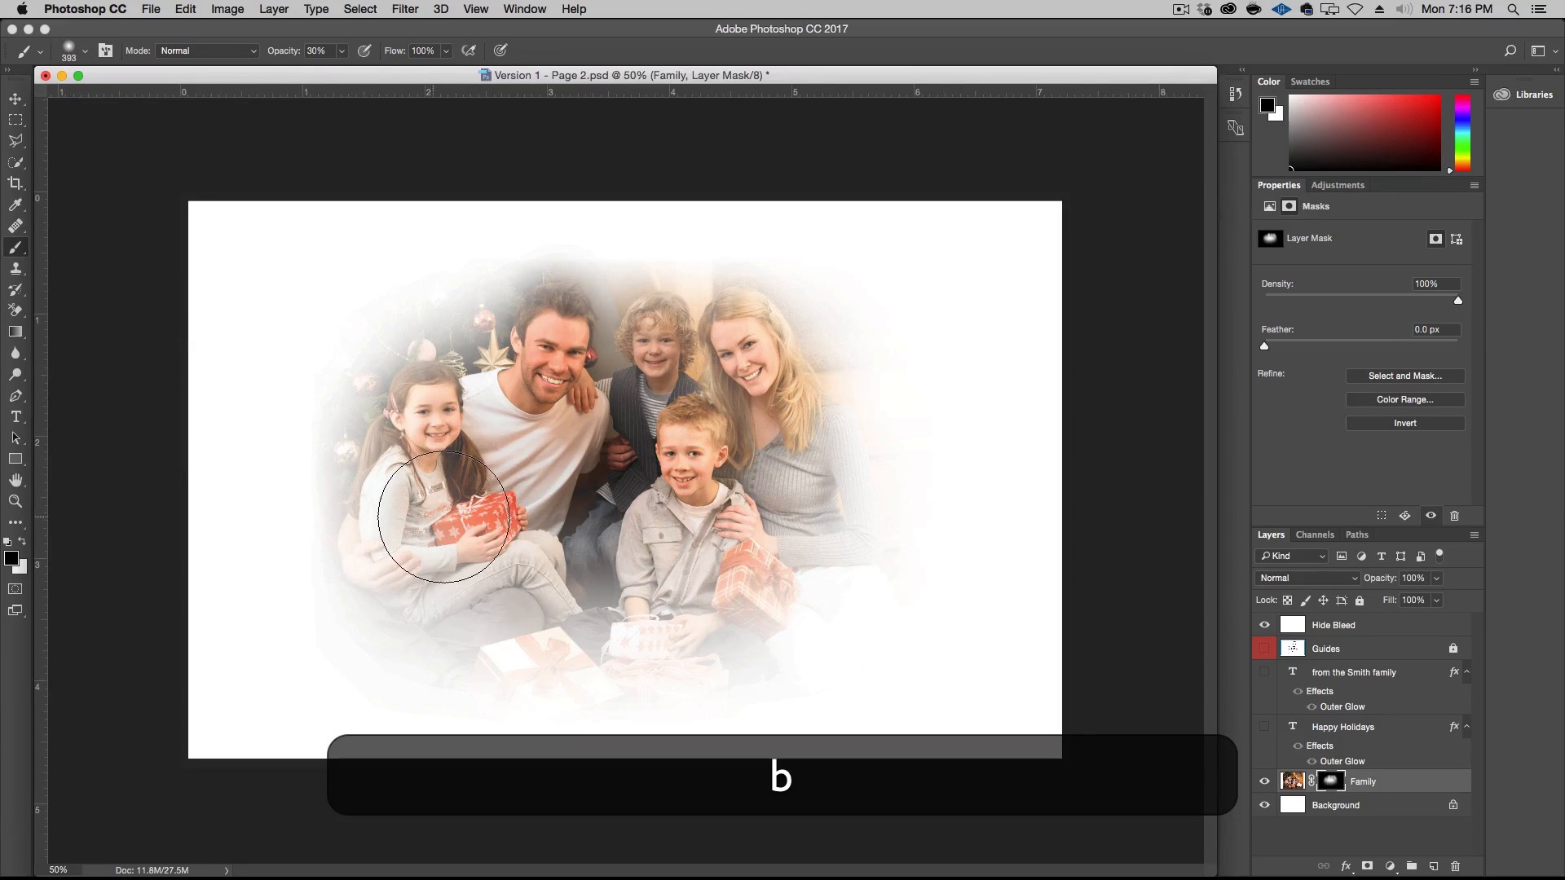
pyautogui.press('x')
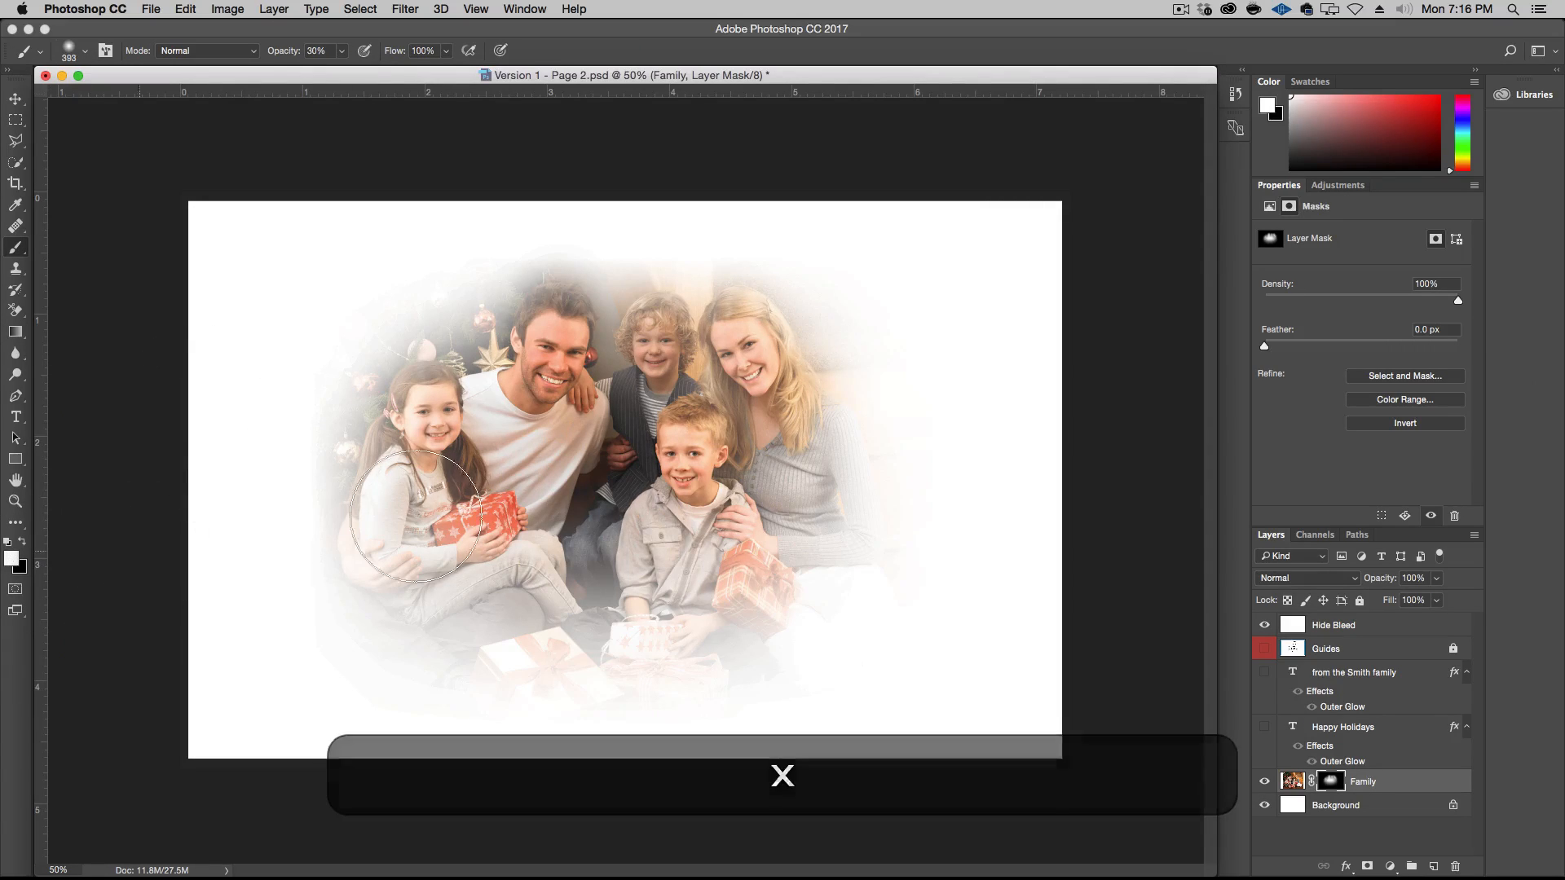
pyautogui.moveTo(429, 420); pyautogui.dragTo(398, 419)
pyautogui.click(315, 50)
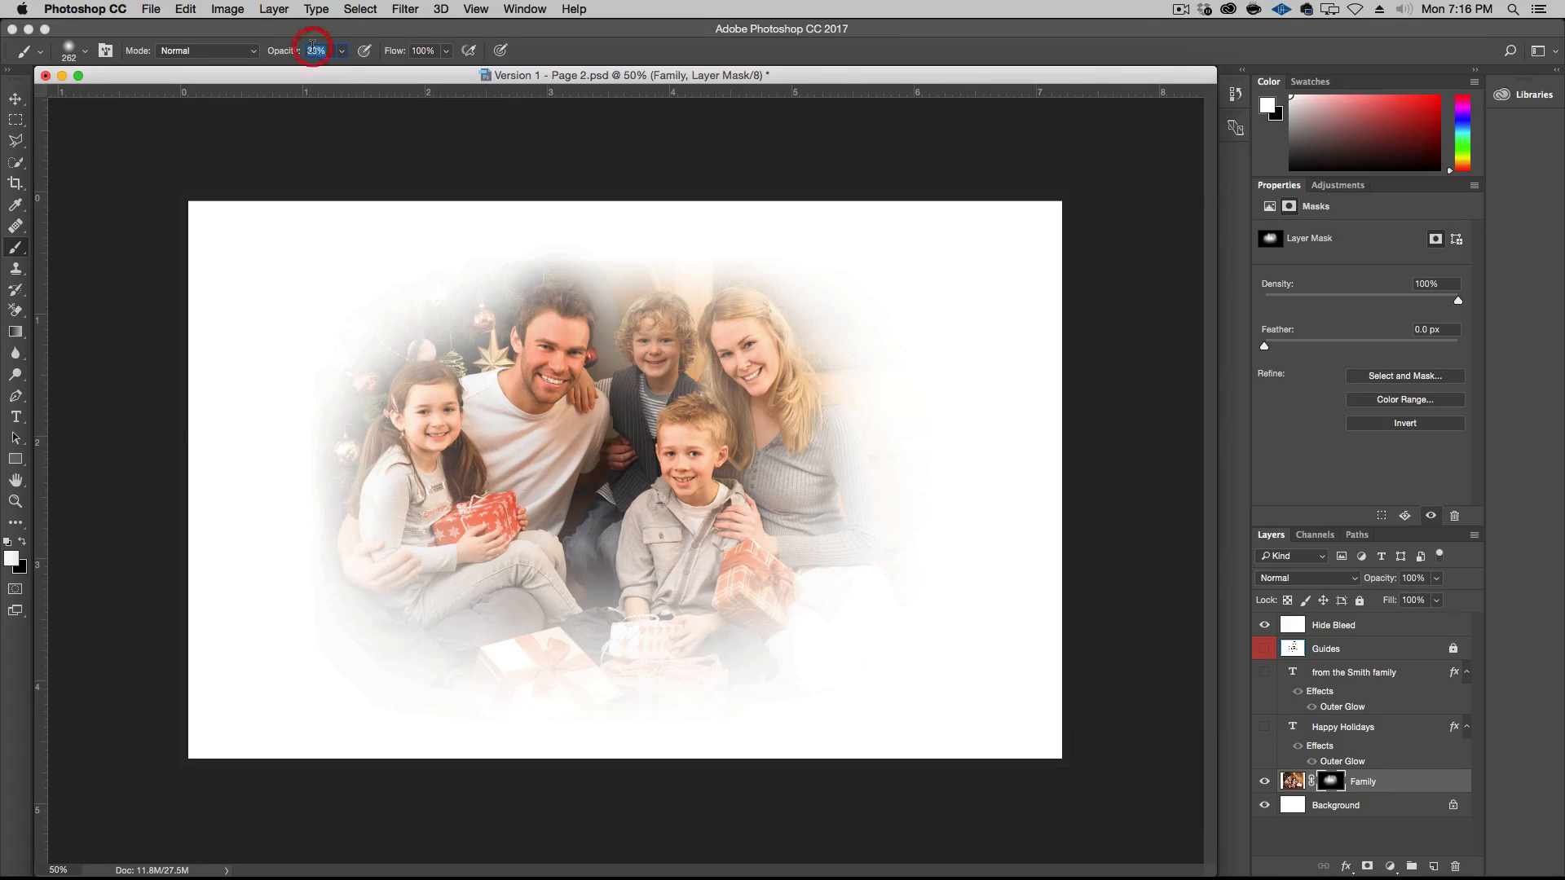
pyautogui.write('20')
pyautogui.press('Return')
pyautogui.click(432, 418)
pyautogui.click(432, 417)
pyautogui.click(436, 417)
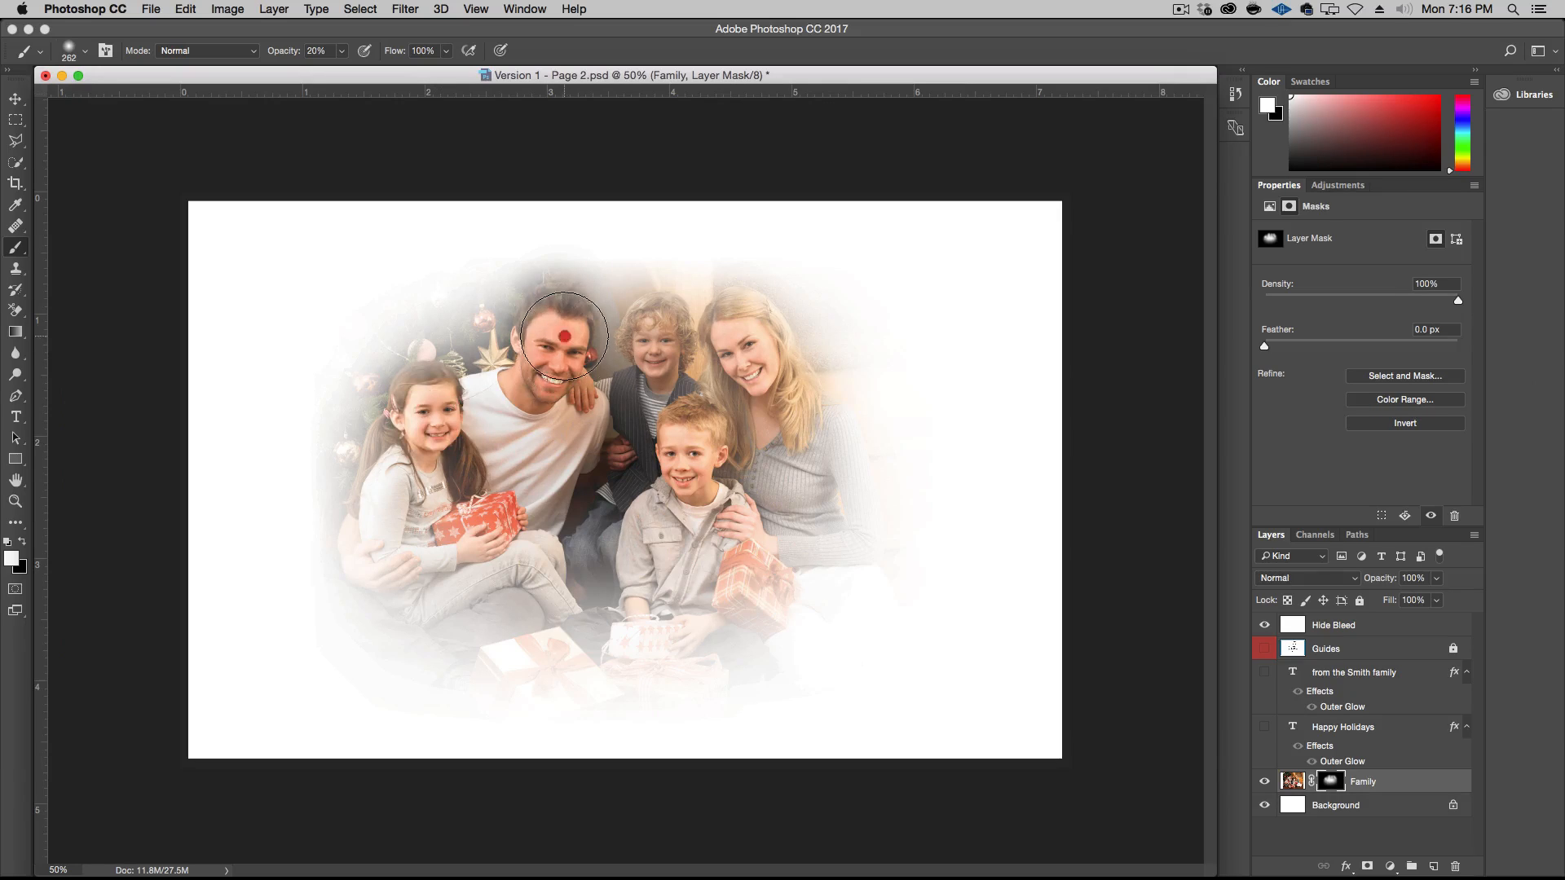
pyautogui.click(566, 332)
pyautogui.click(553, 376)
pyautogui.click(659, 351)
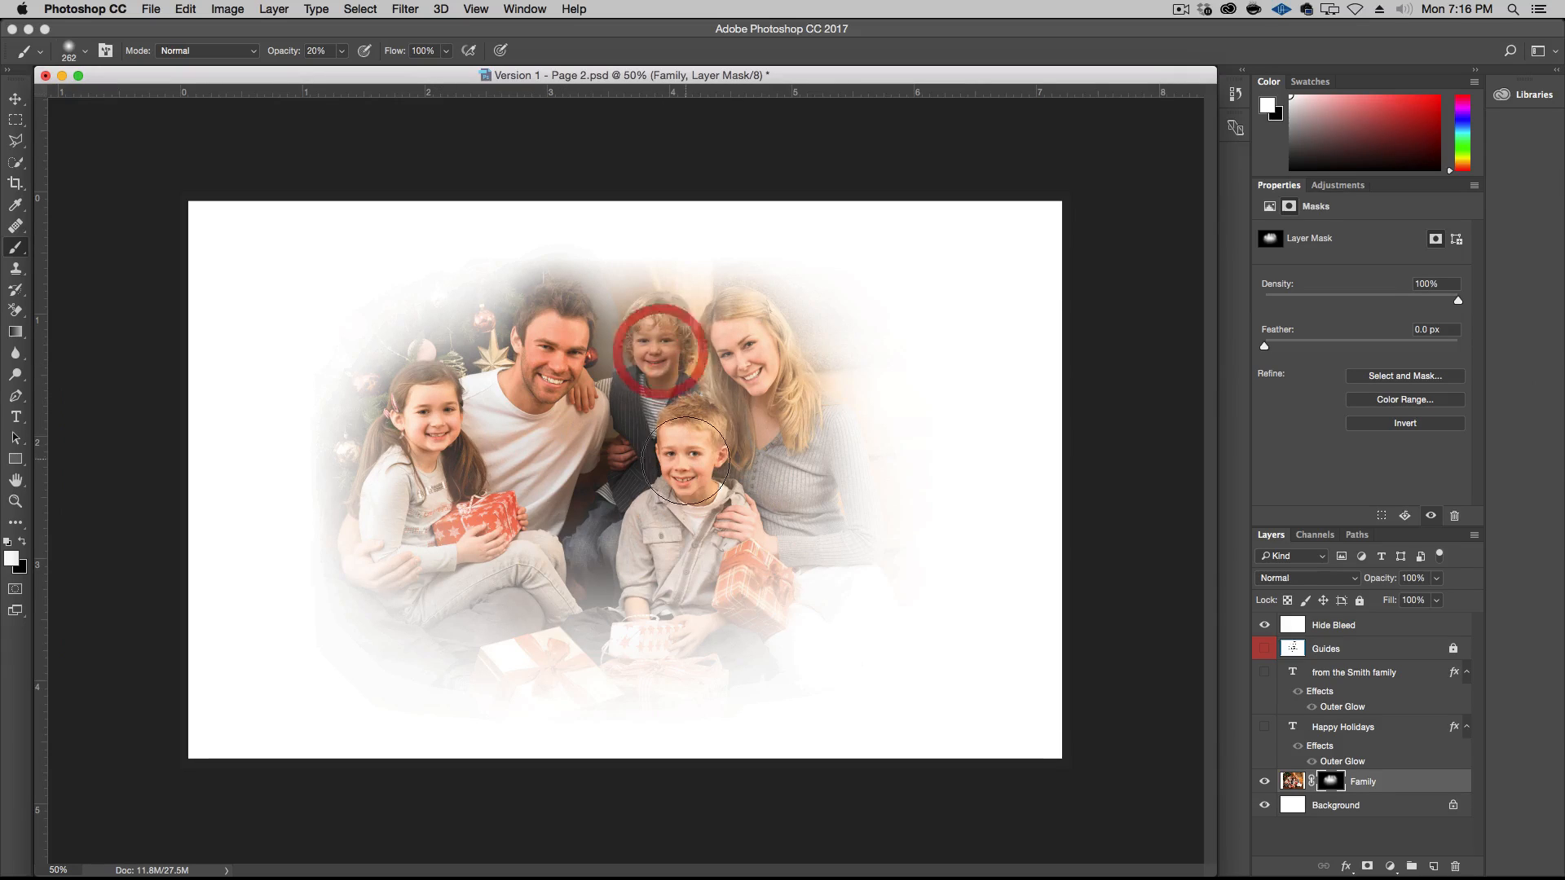
pyautogui.click(689, 462)
pyautogui.click(747, 353)
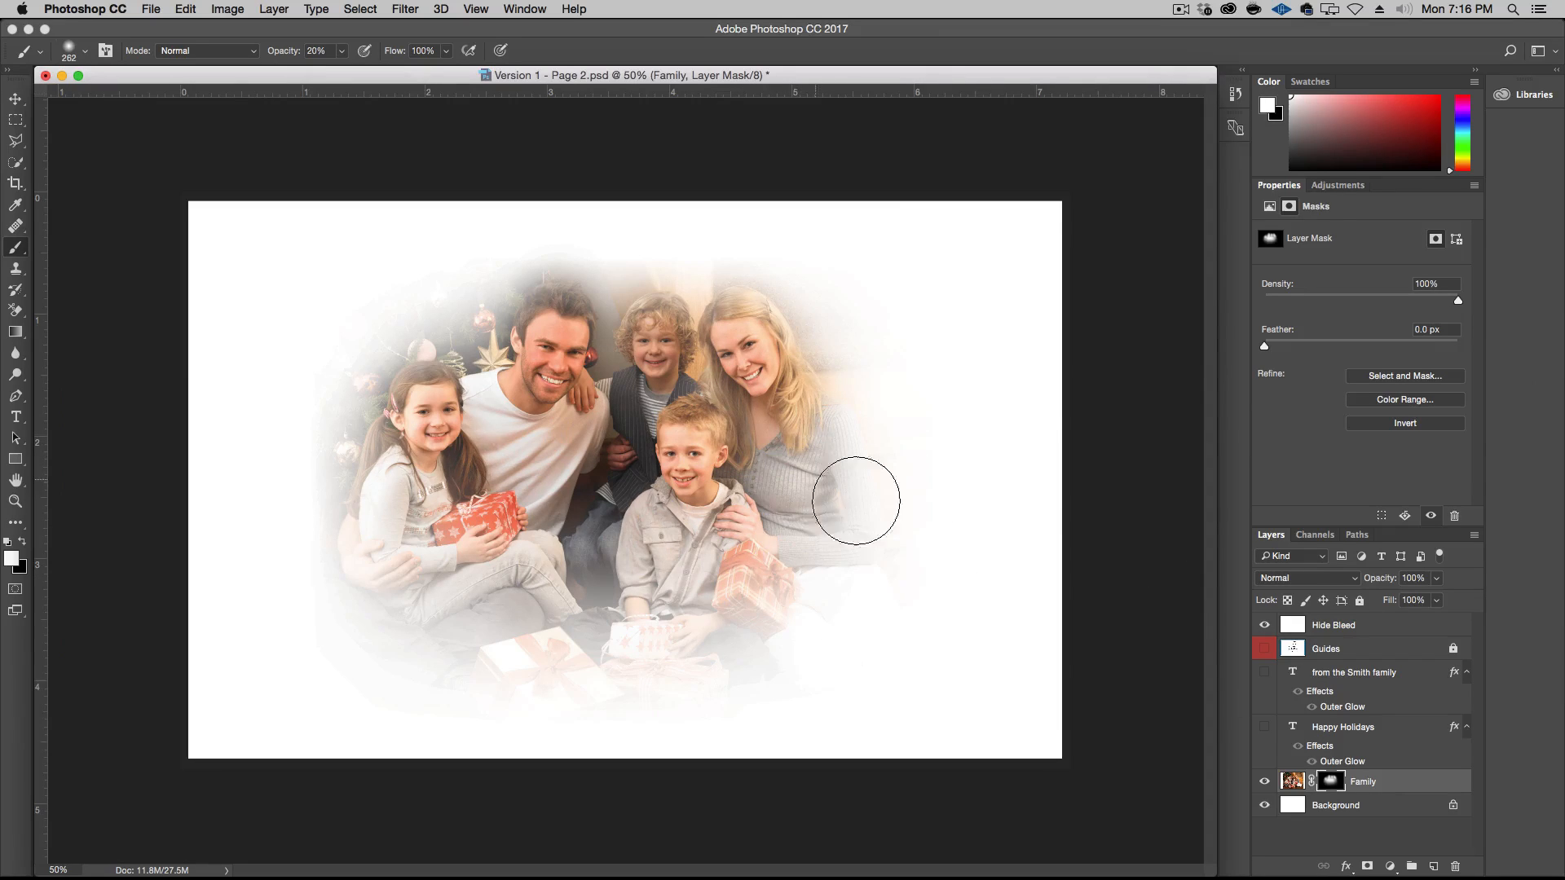
# Add a new layer above Family and fill it with the grey-blue foreground colour #78818d at 100% opacity in Normal mode
pyautogui.click(1432, 867)
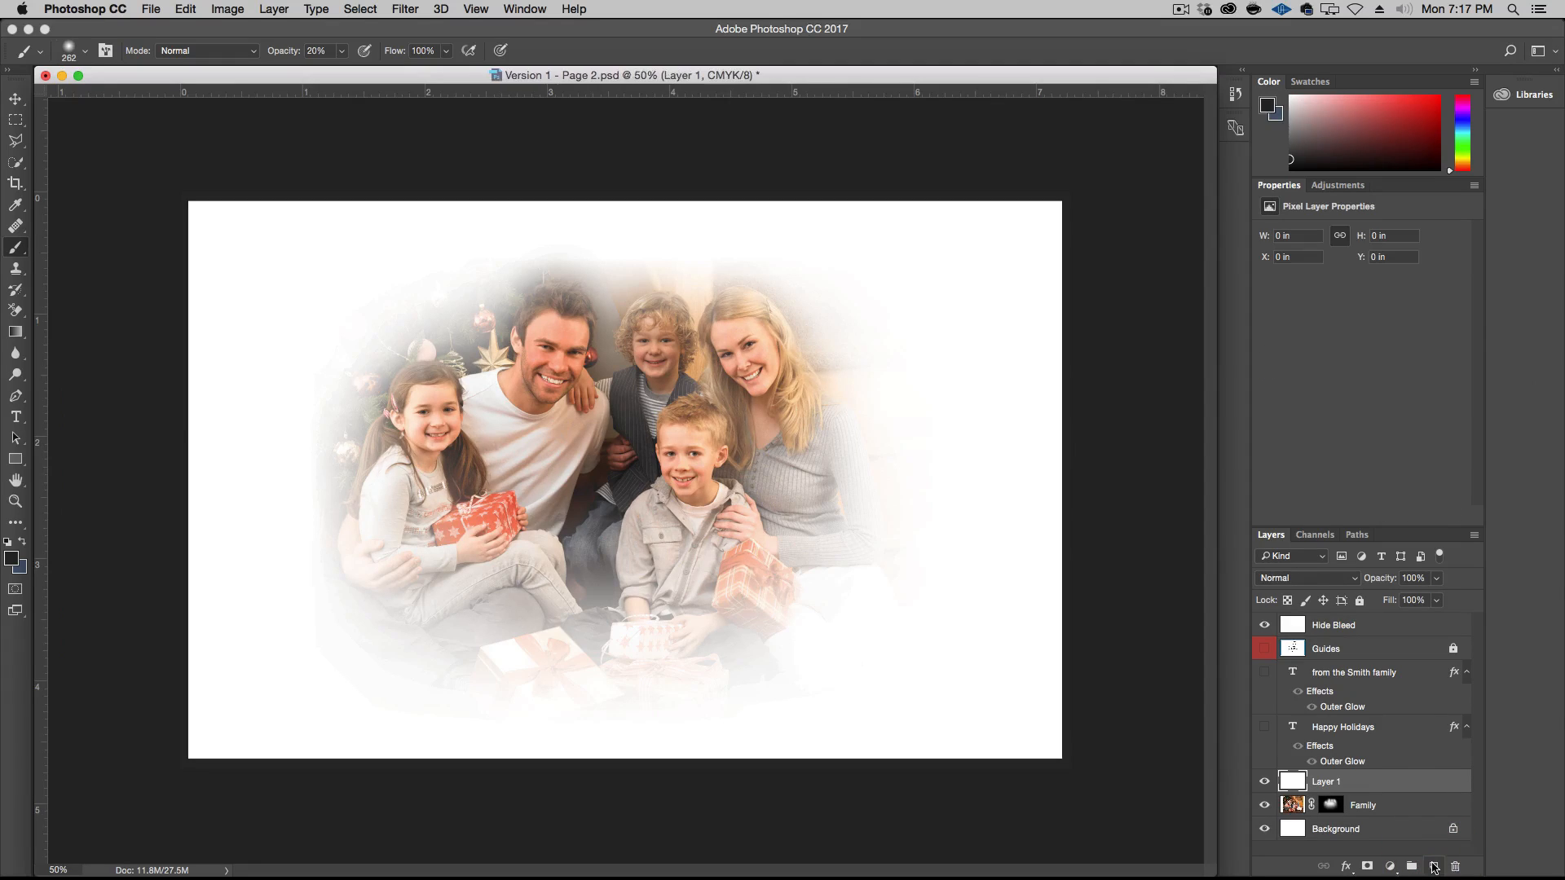
pyautogui.click(11, 559)
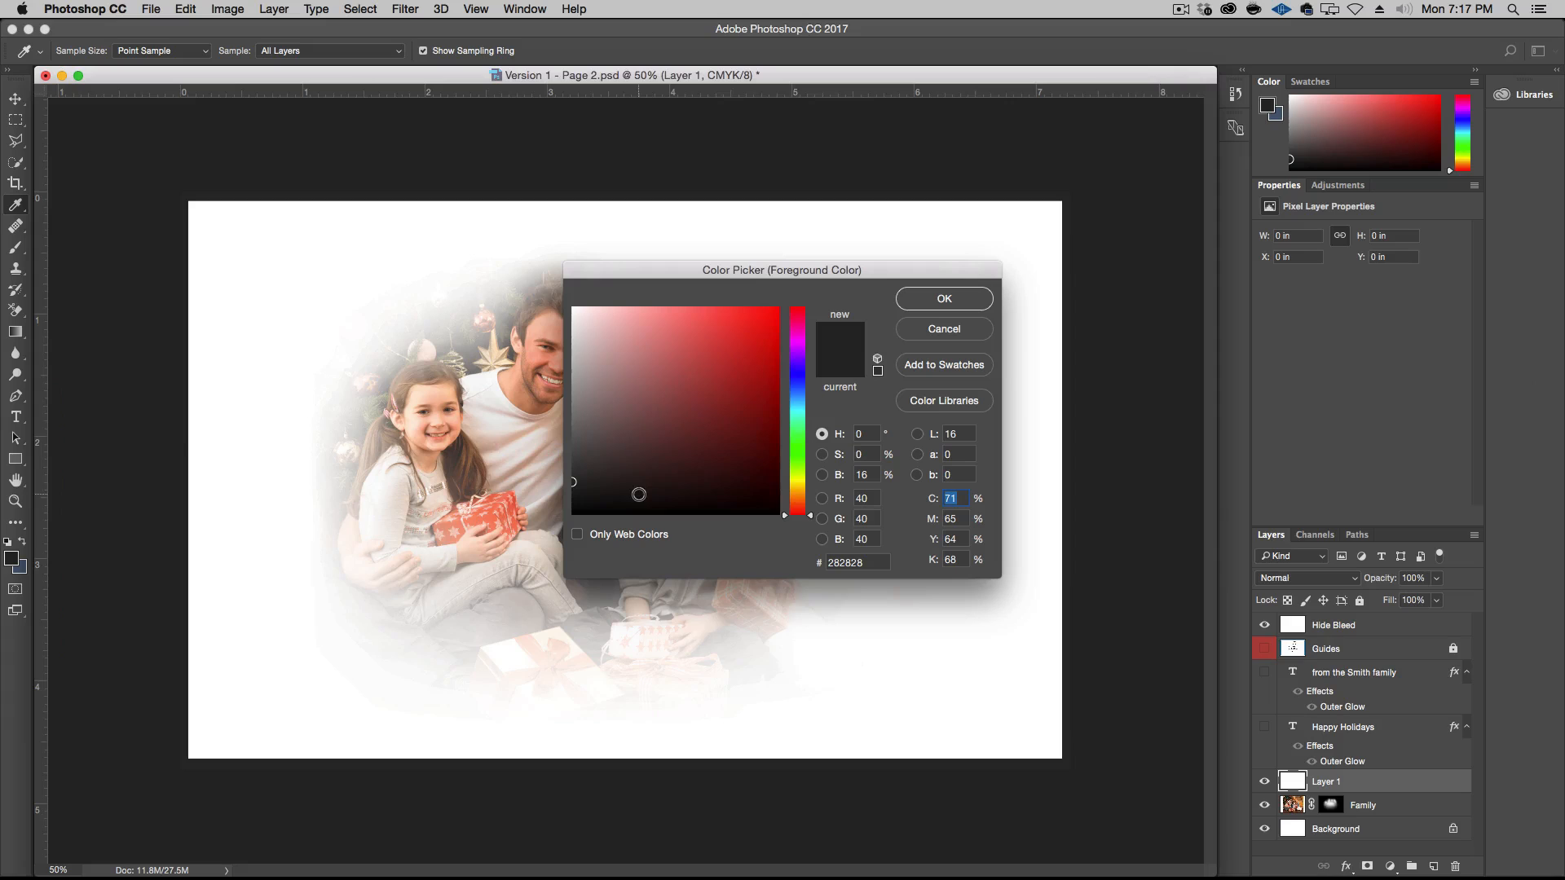
pyautogui.click(803, 393)
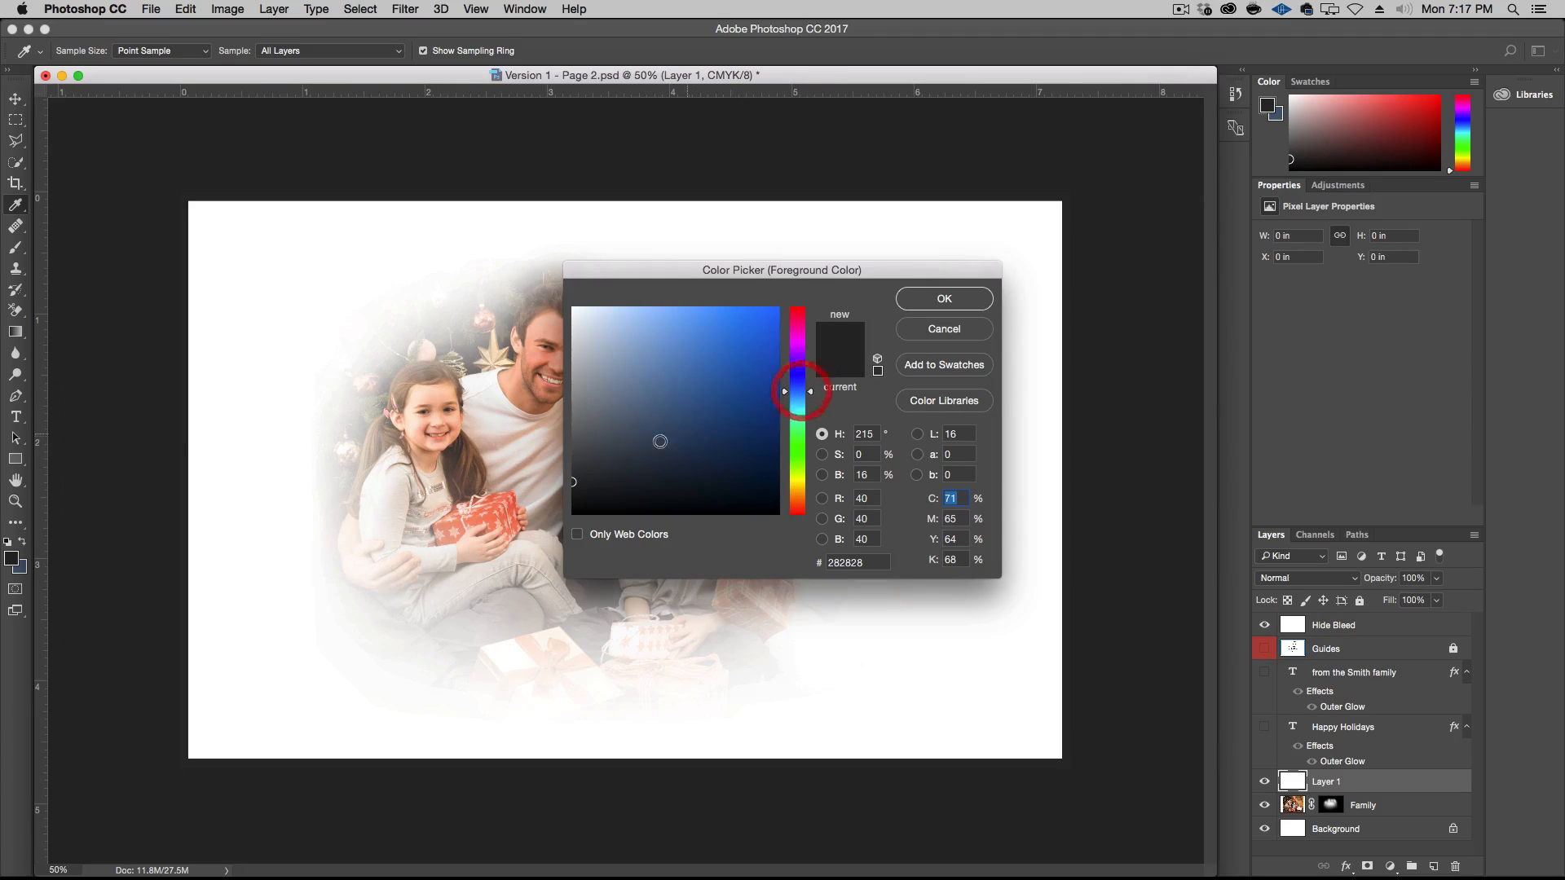
pyautogui.moveTo(636, 445); pyautogui.dragTo(613, 398)
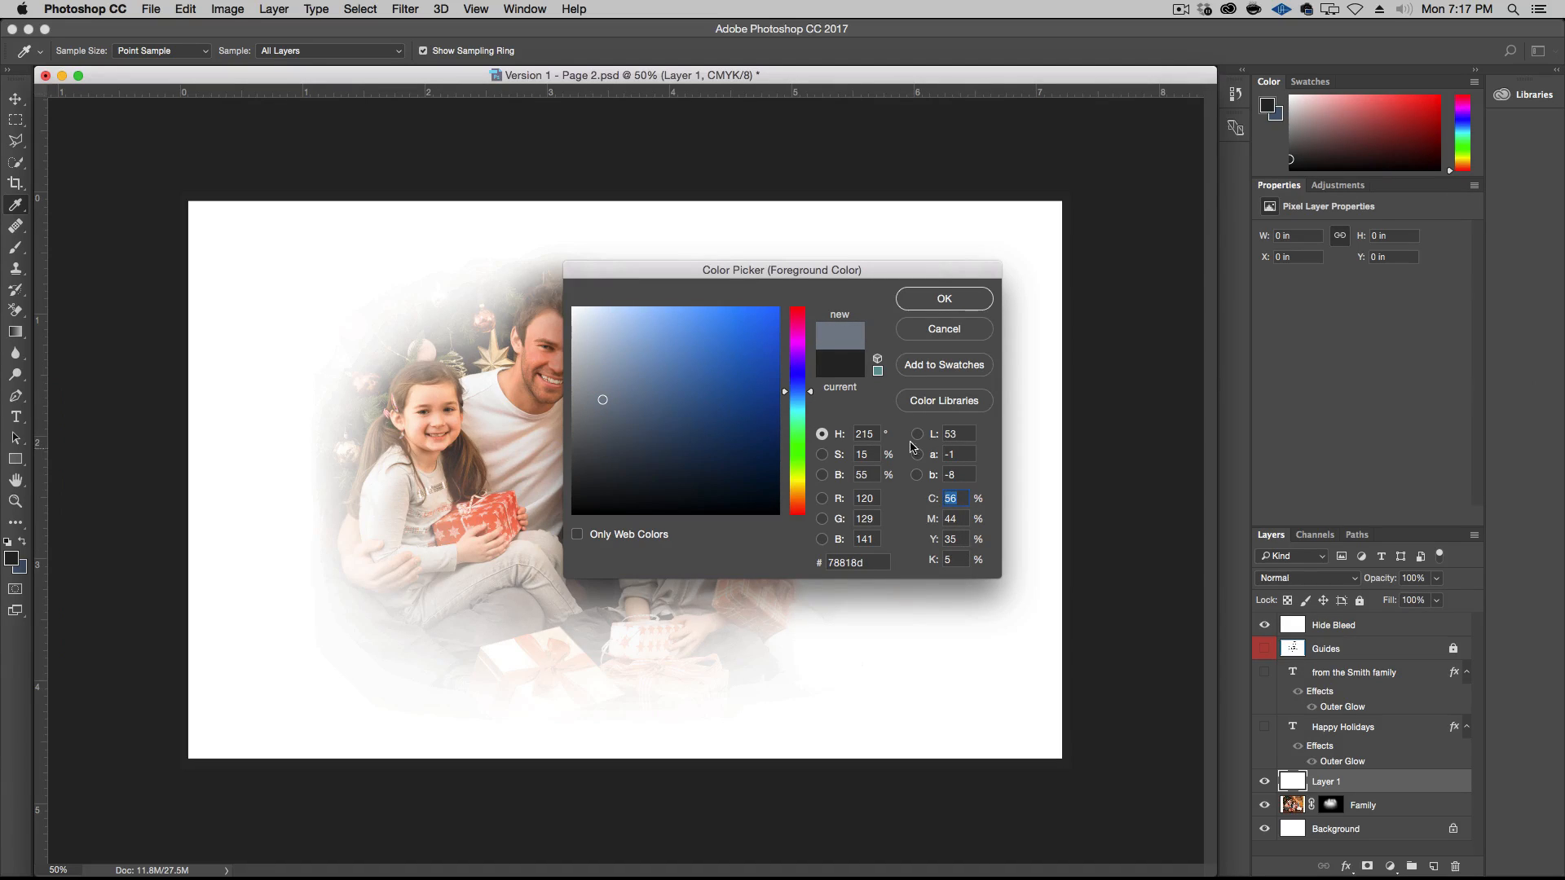
pyautogui.click(944, 298)
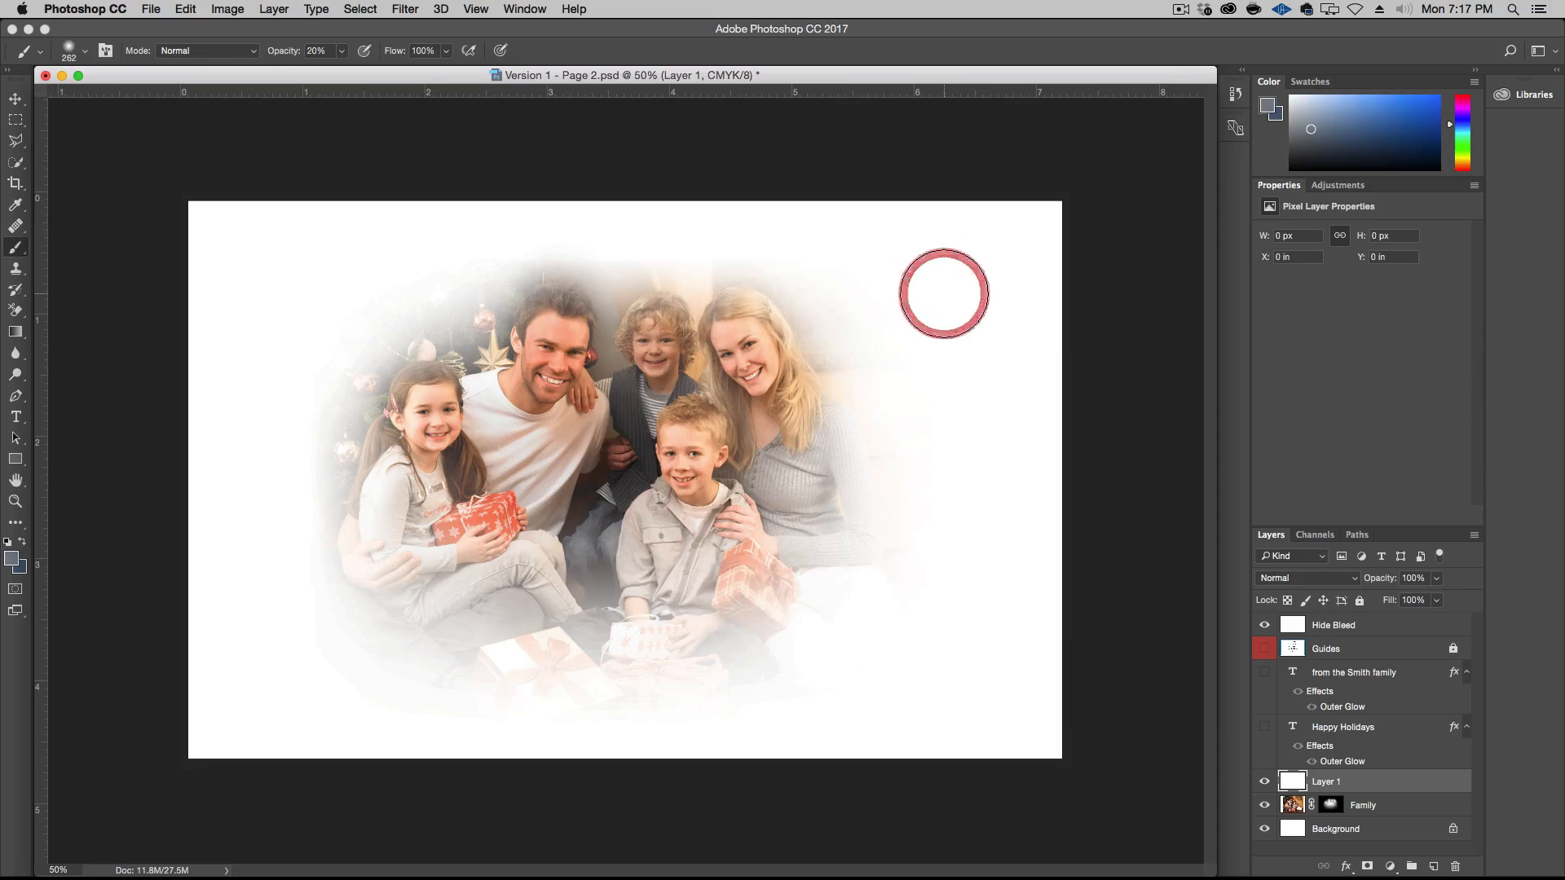
pyautogui.press('b')
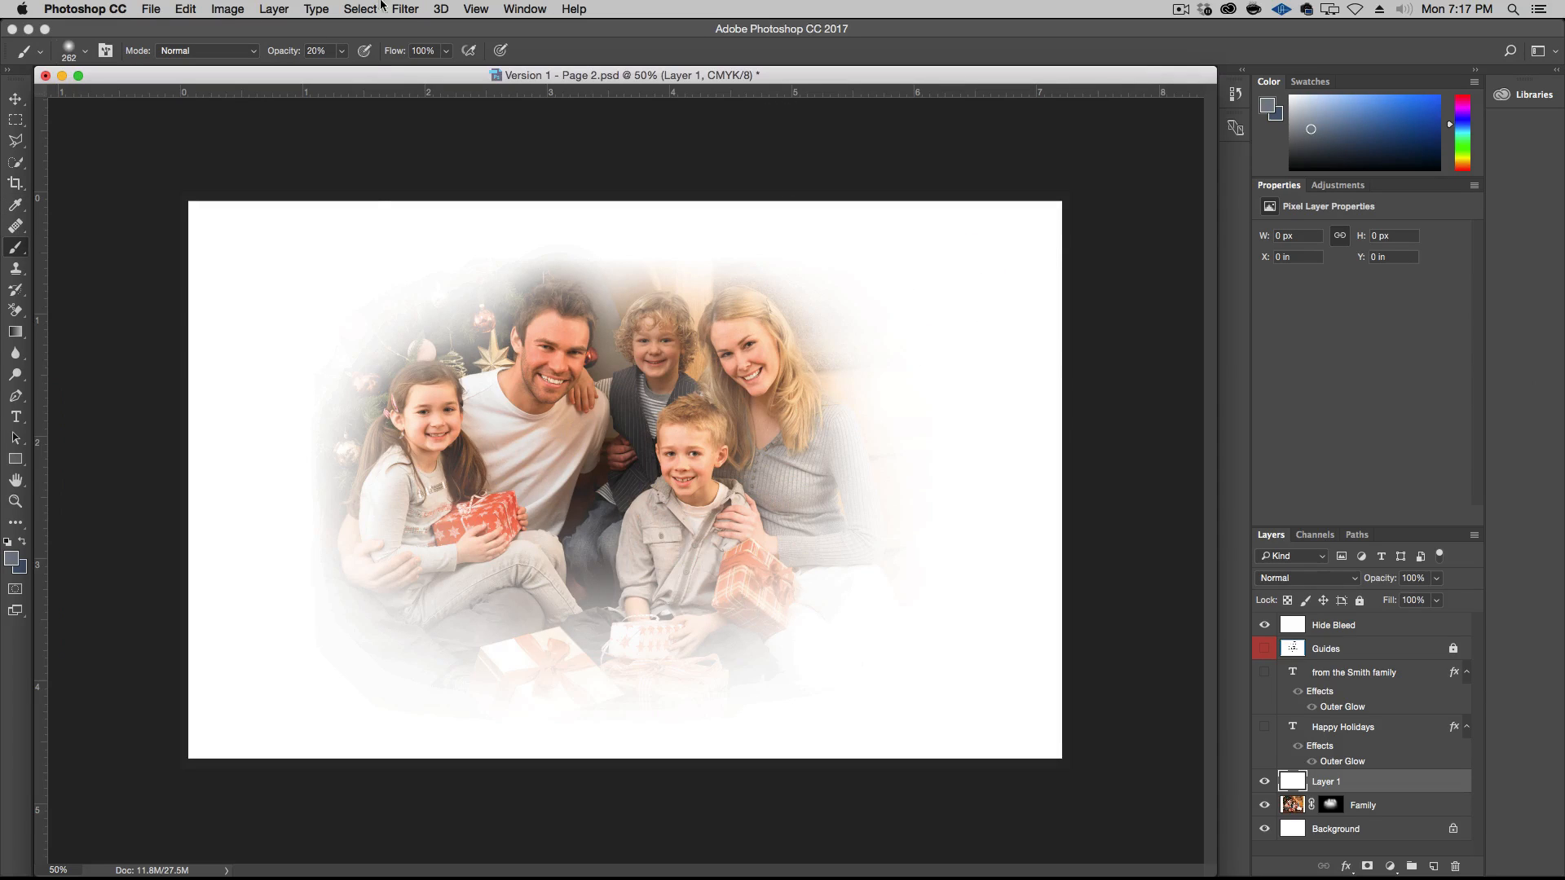
pyautogui.click(186, 9)
pyautogui.click(220, 267)
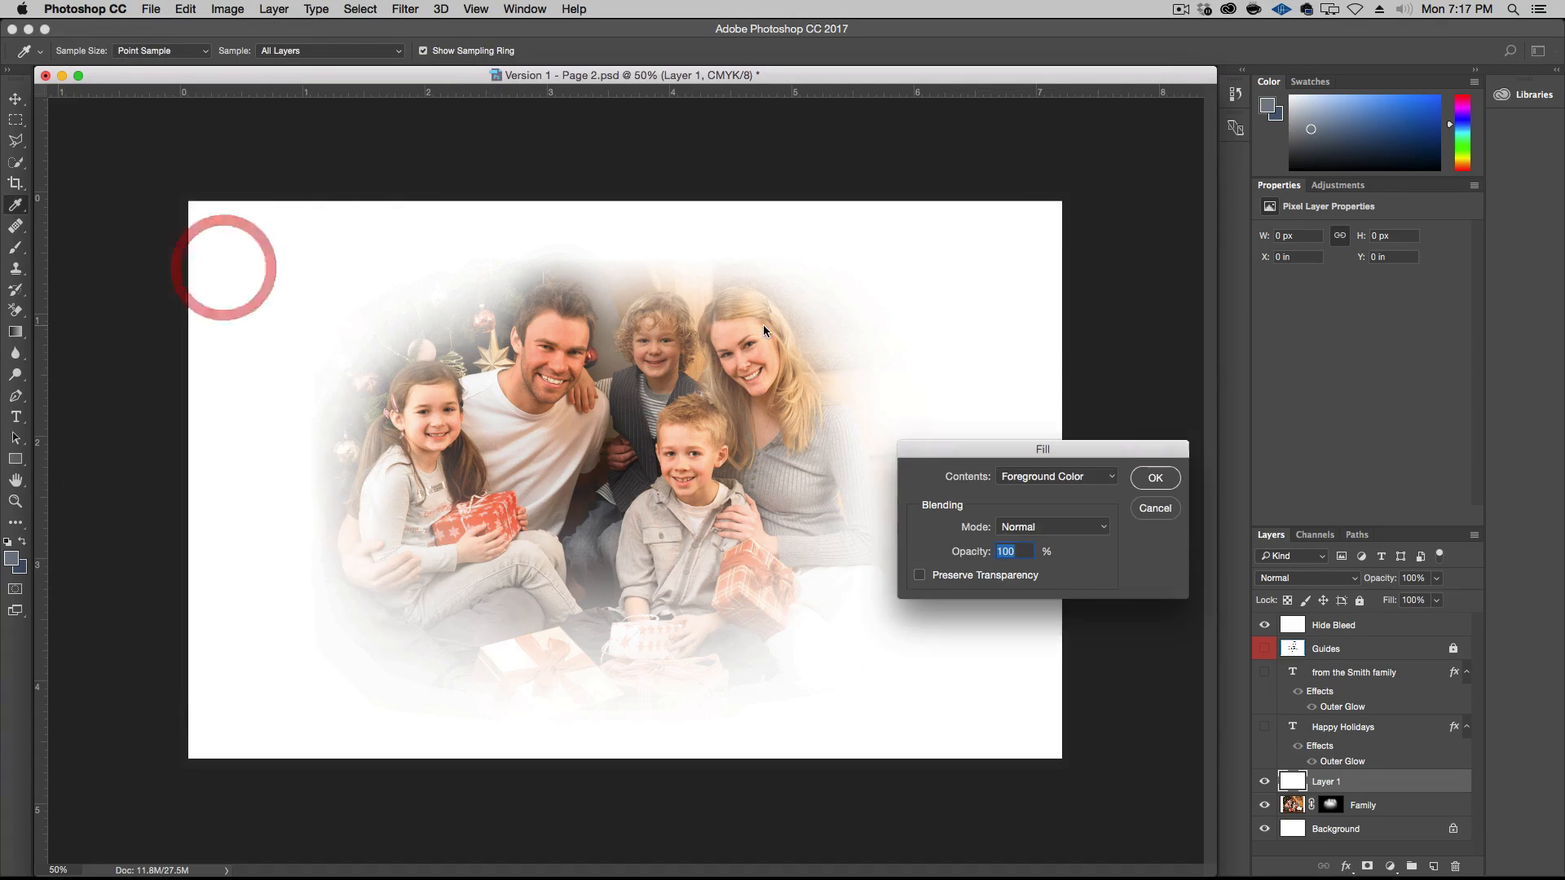
pyautogui.click(1156, 478)
pyautogui.press('b')
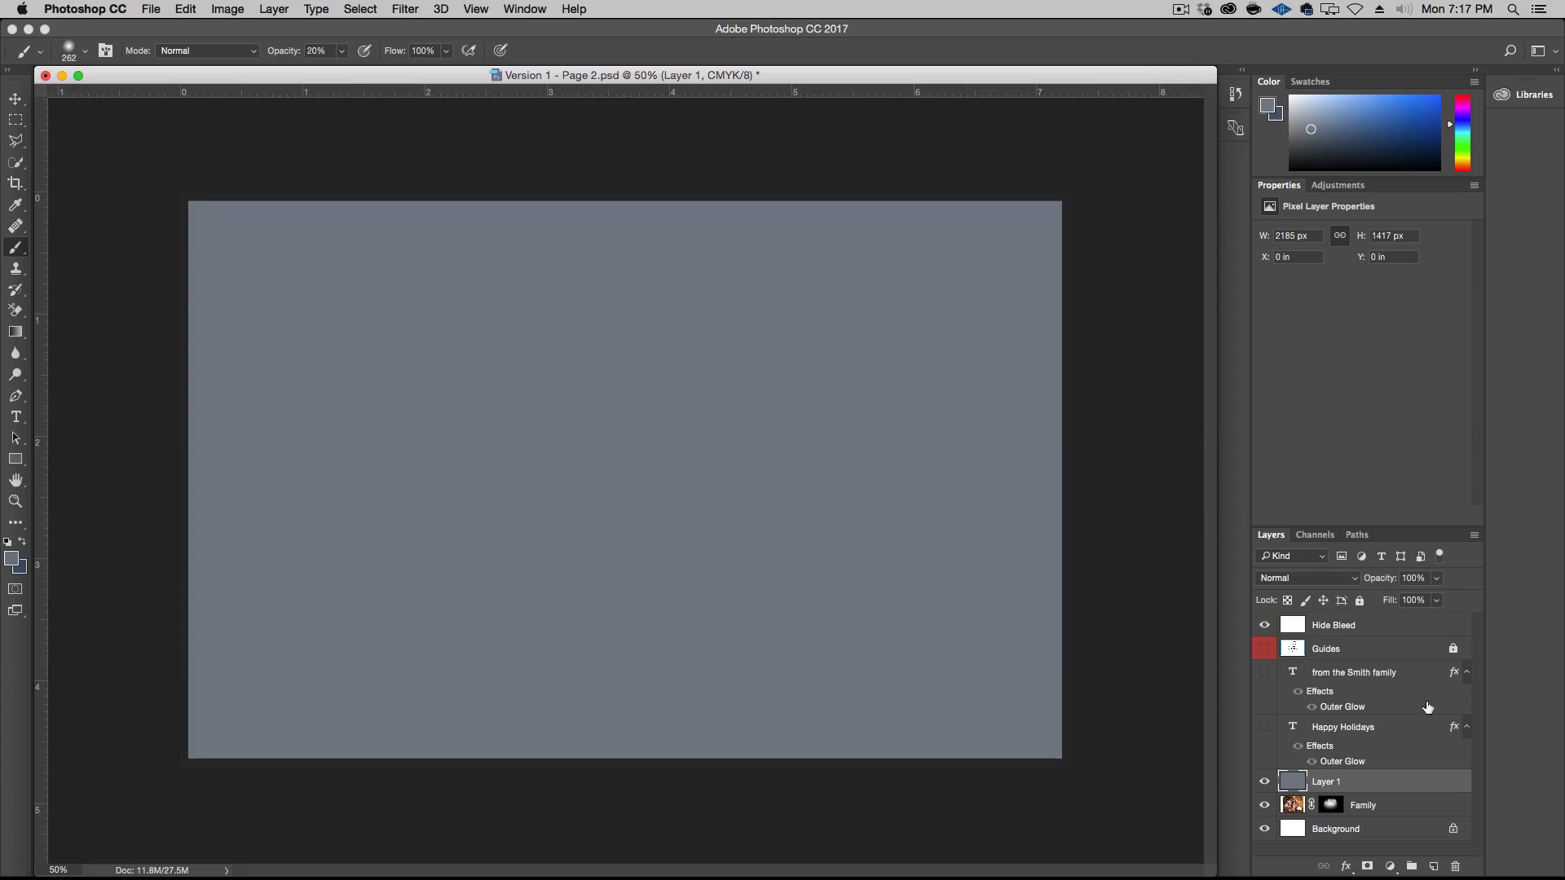
# Set the grey-blue layer's blend mode to Color, clip it to the Family layer and toggle its visibility to compare the tint
pyautogui.click(1307, 580)
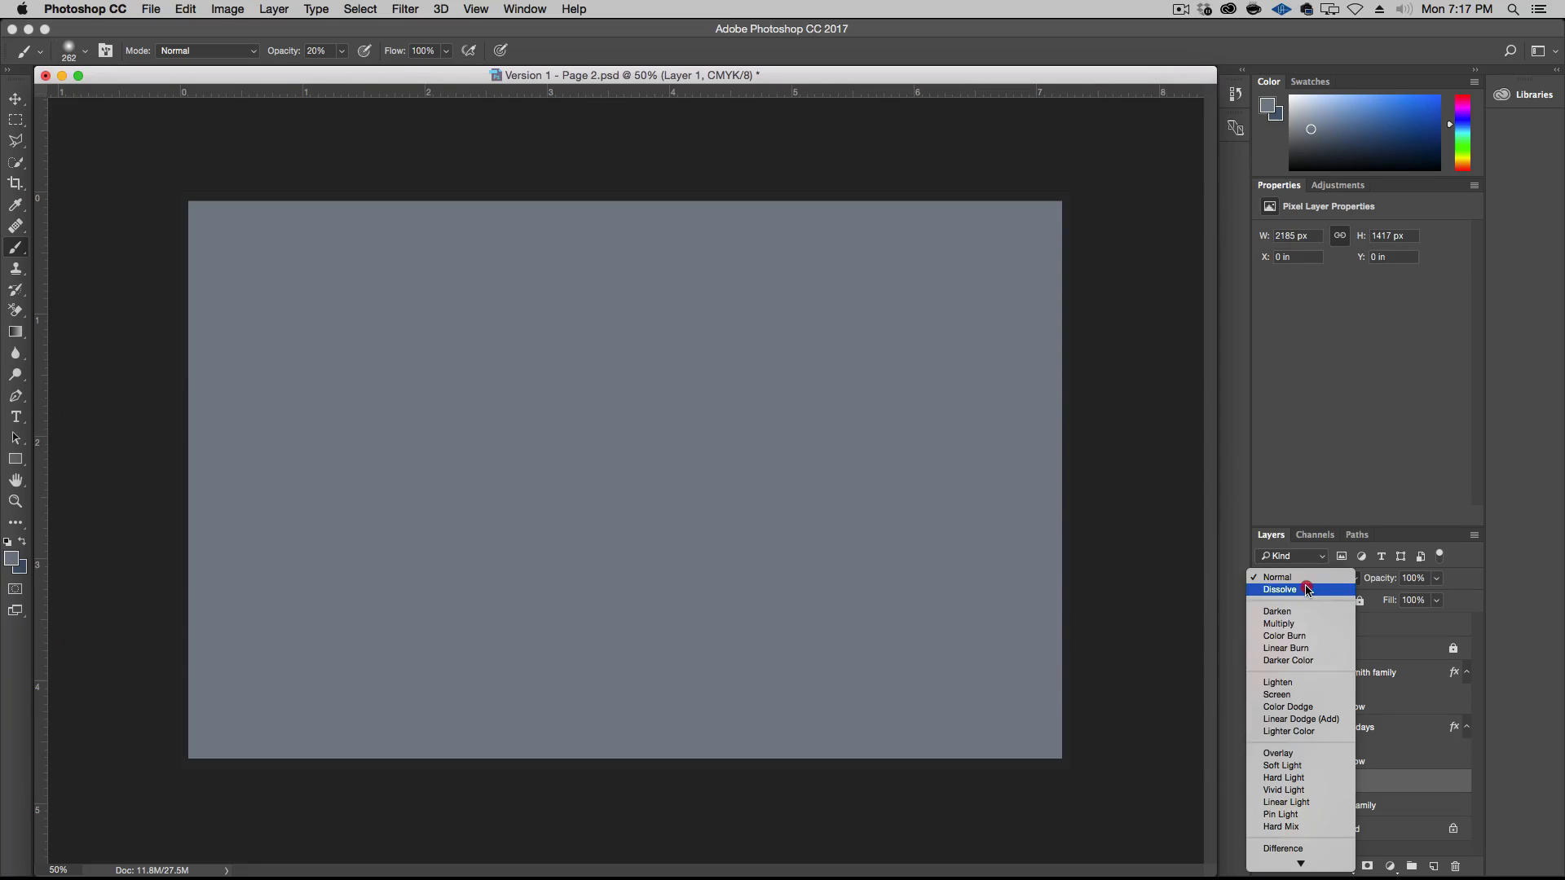
pyautogui.click(1331, 851)
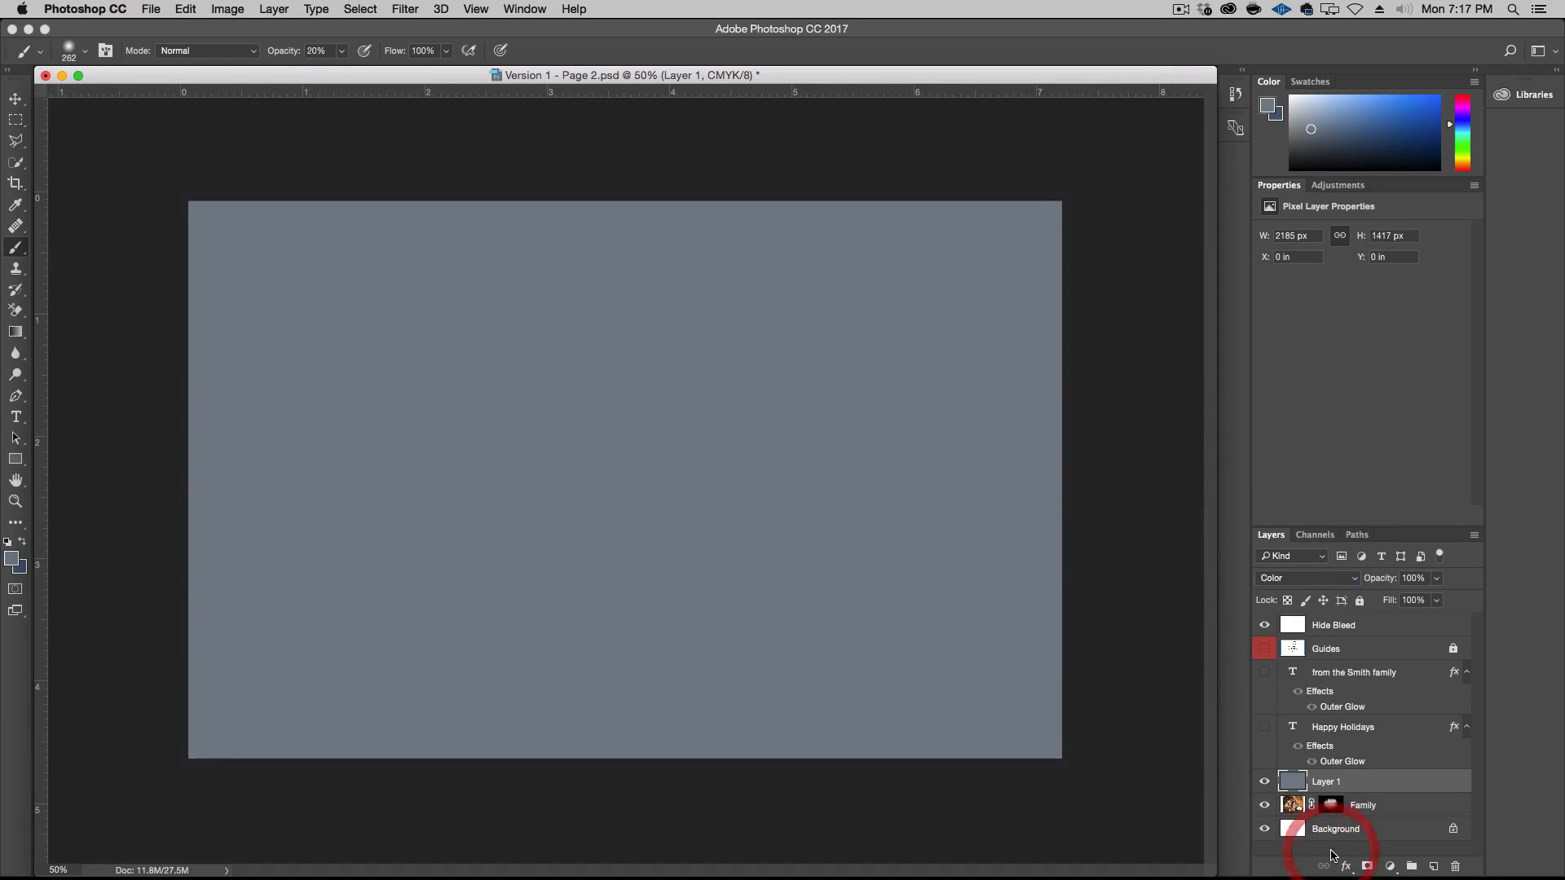
pyautogui.press('alt')
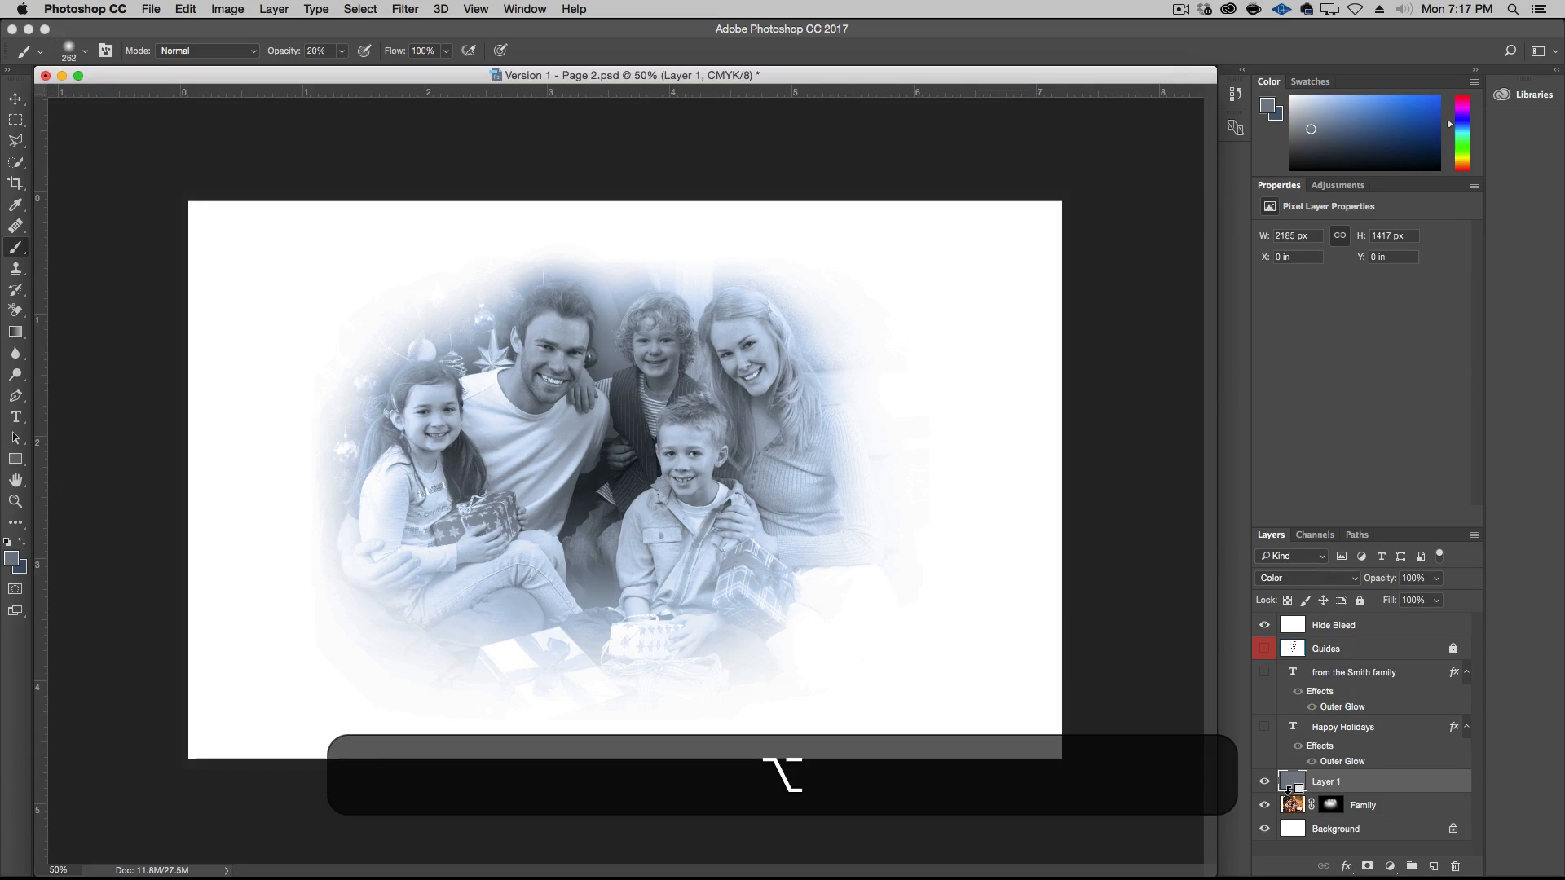
pyautogui.keyDown('alt'); pyautogui.click(1289, 792); pyautogui.keyUp('alt')
pyautogui.click(1265, 783)
pyautogui.click(1265, 782)
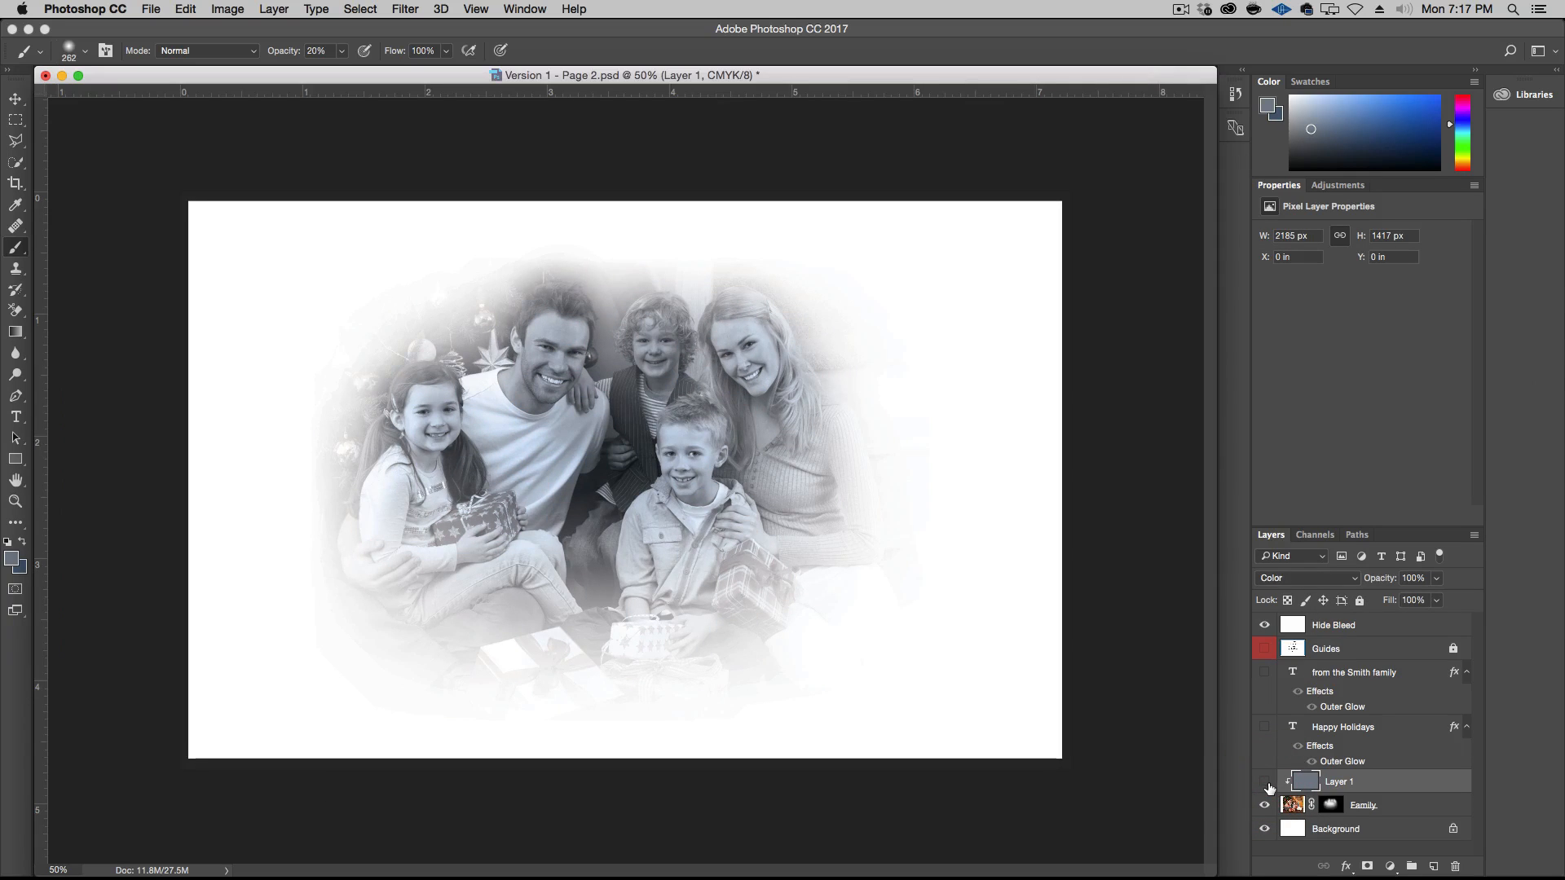
pyautogui.click(1265, 782)
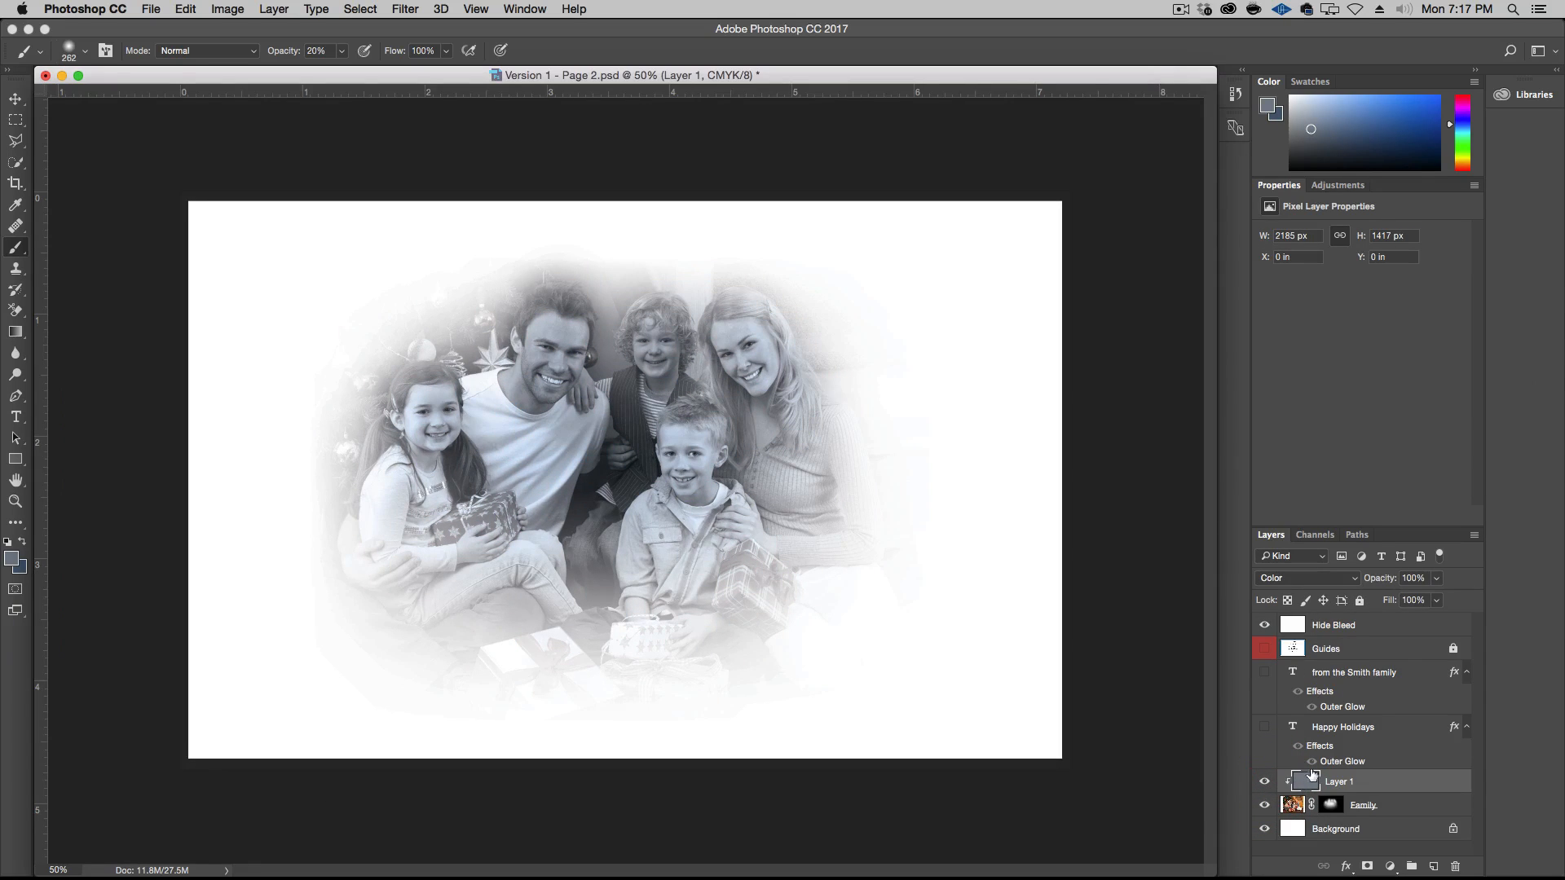
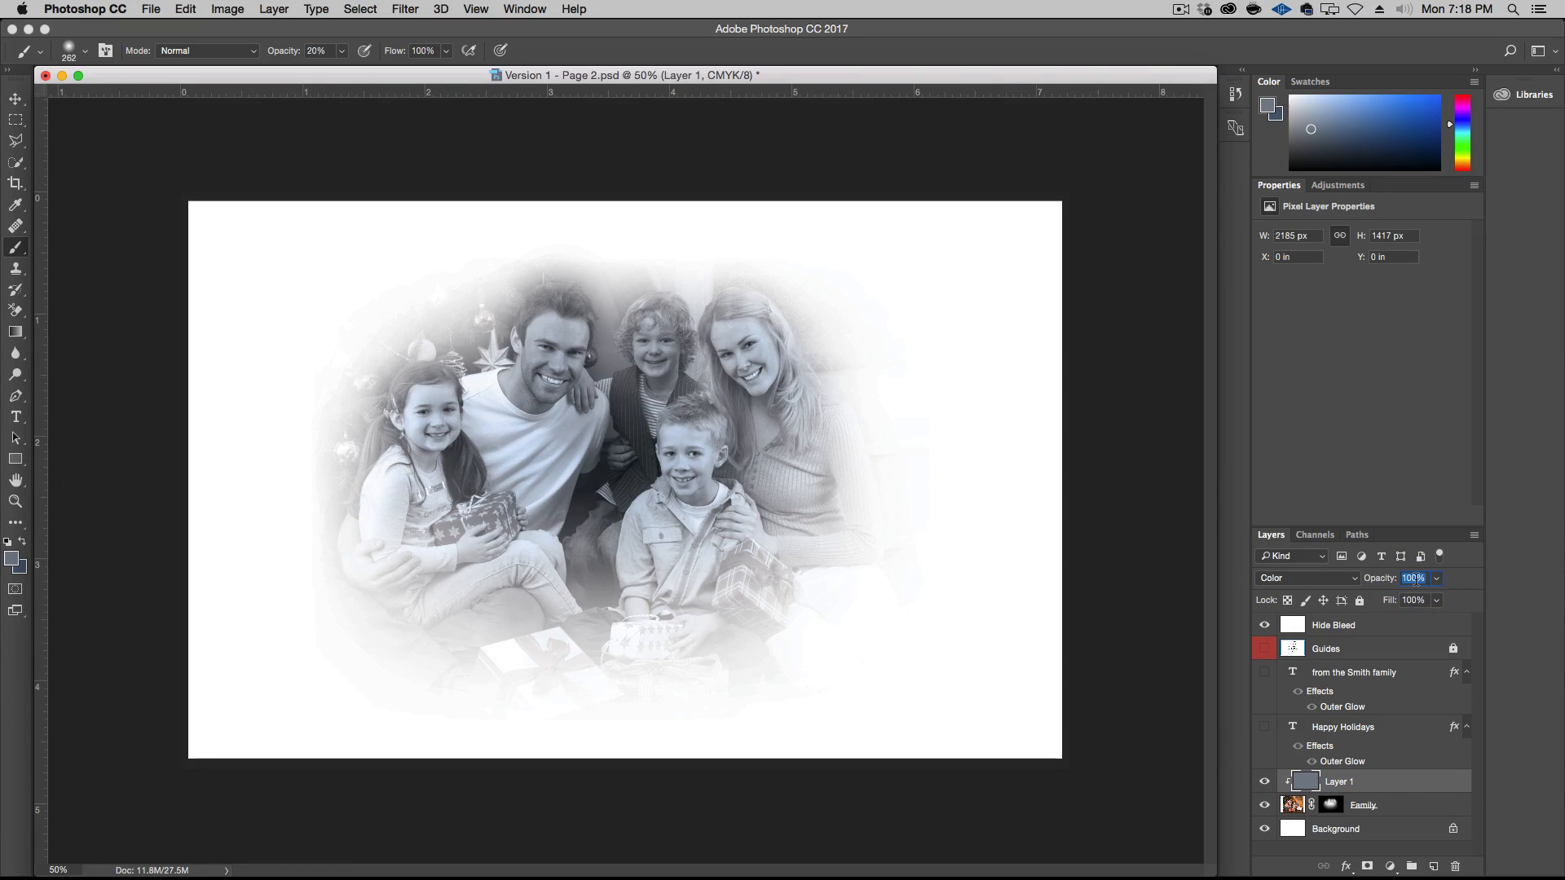
# Set the grey-blue tint layer's opacity to 70% and add a layer mask to it
pyautogui.write('0')
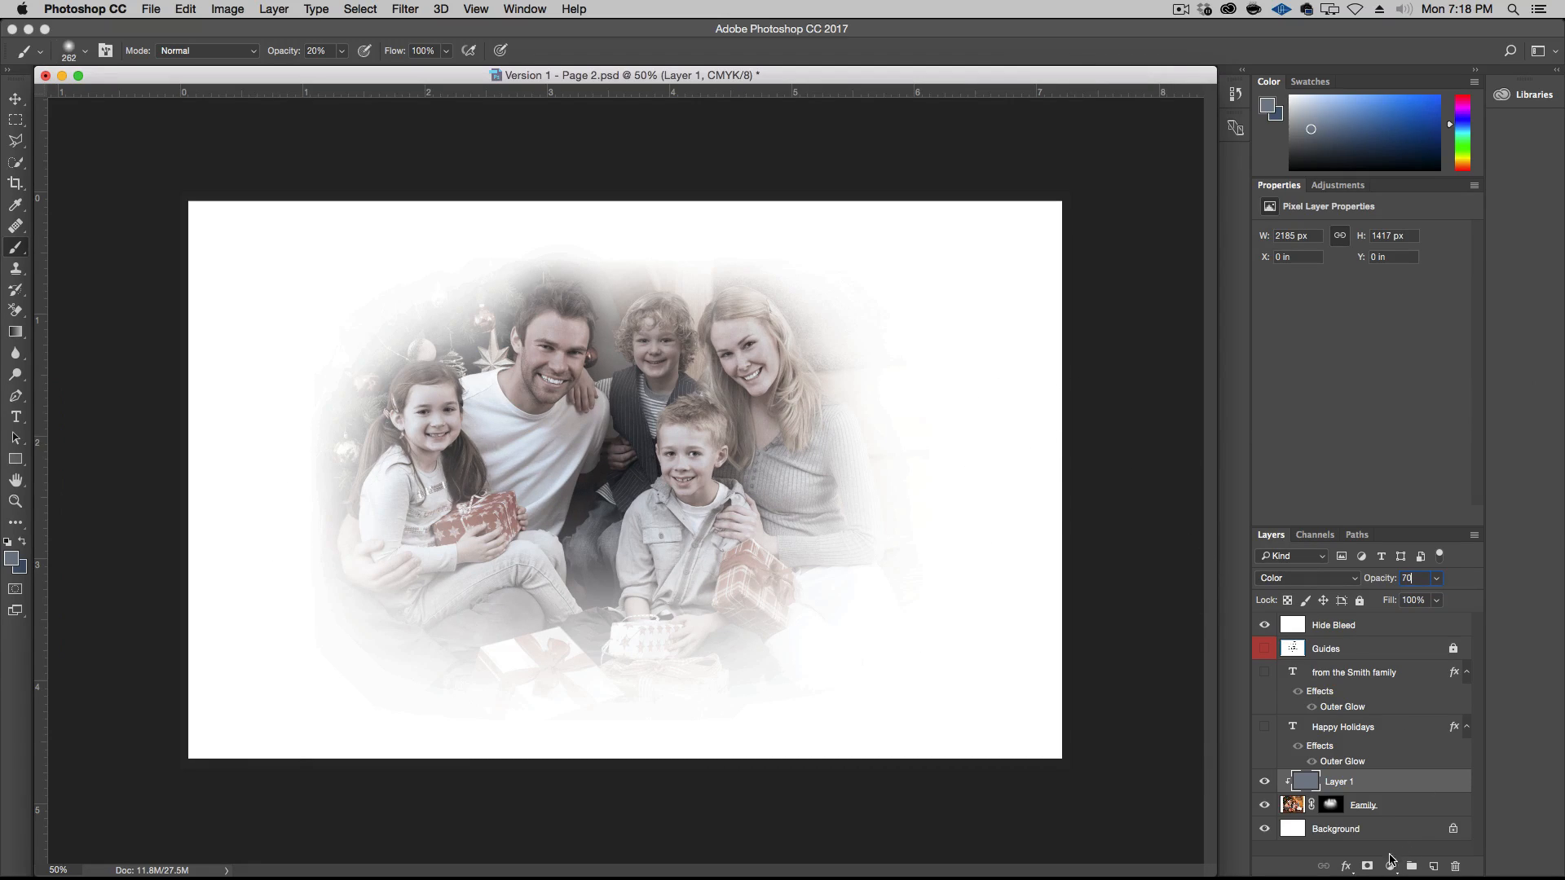
pyautogui.click(1367, 866)
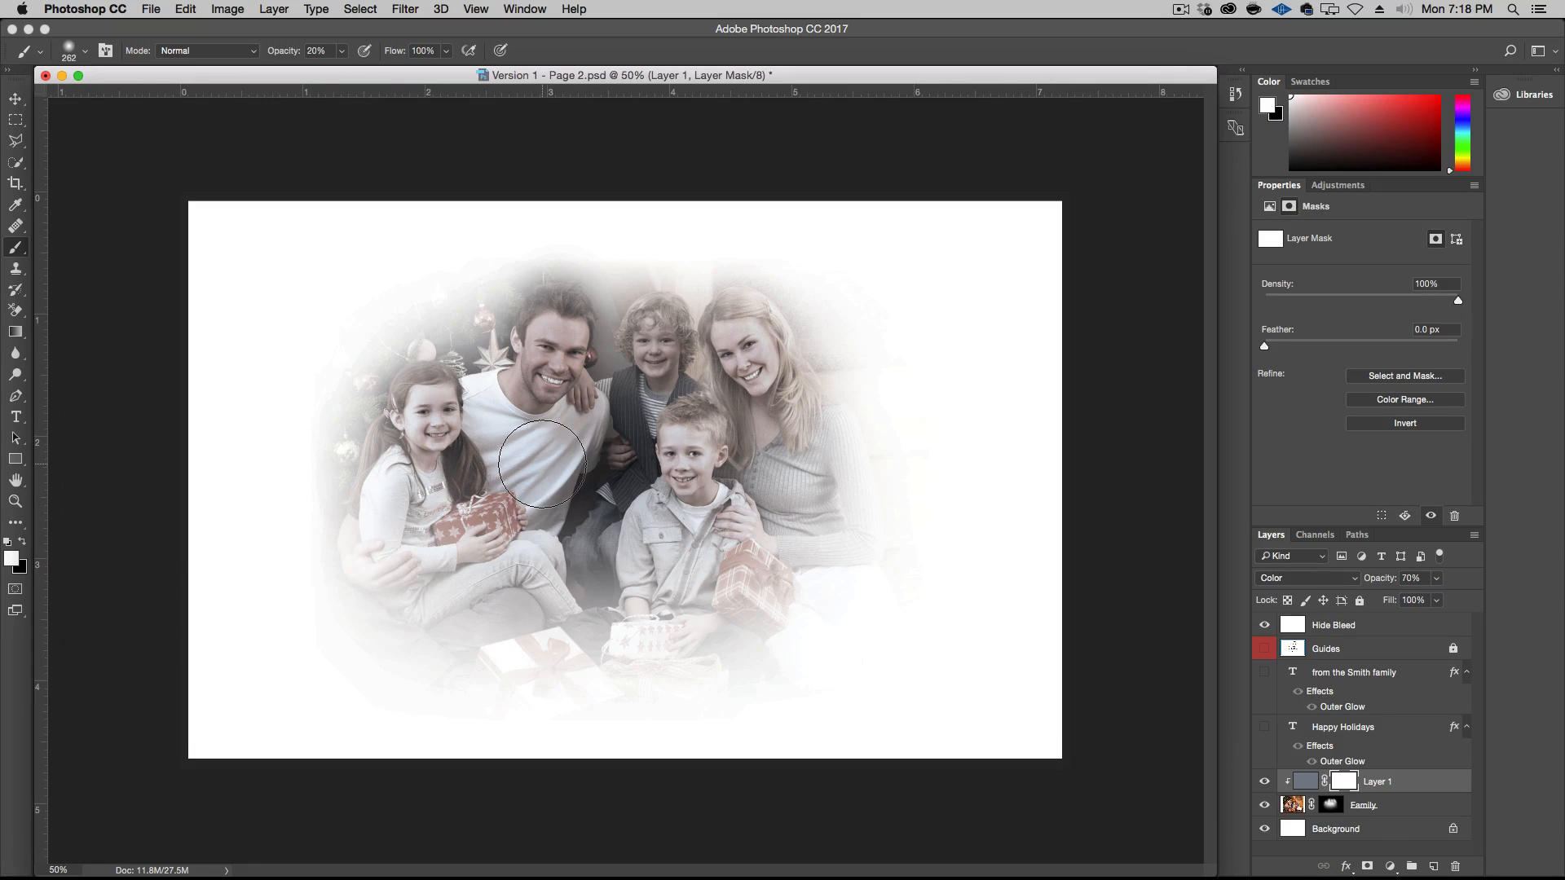
# Bring back the family's natural skin colour by painting the tint layer's mask with a 262 px black brush at 20% opacity
pyautogui.click(22, 541)
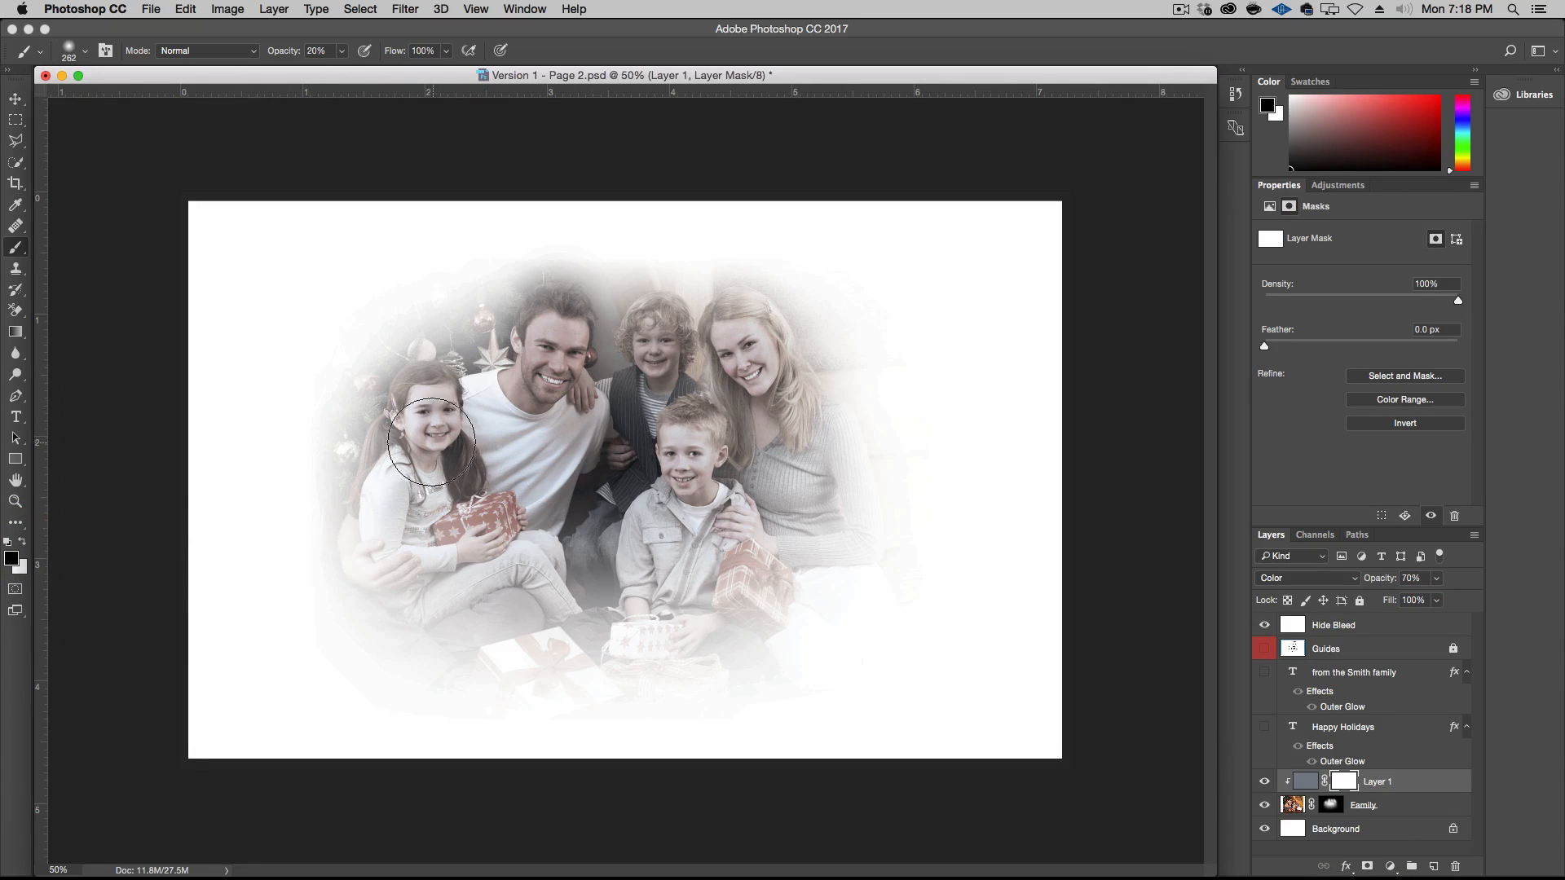
pyautogui.moveTo(433, 416)
pyautogui.mouseDown()
pyautogui.moveTo(422, 447)
pyautogui.moveTo(433, 422)
pyautogui.moveTo(426, 434)
pyautogui.moveTo(419, 411)
pyautogui.moveTo(389, 478)
pyautogui.mouseUp()
pyautogui.moveTo(408, 512)
pyautogui.mouseDown()
pyautogui.moveTo(455, 512)
pyautogui.moveTo(439, 411)
pyautogui.mouseUp()
pyautogui.click(440, 408)
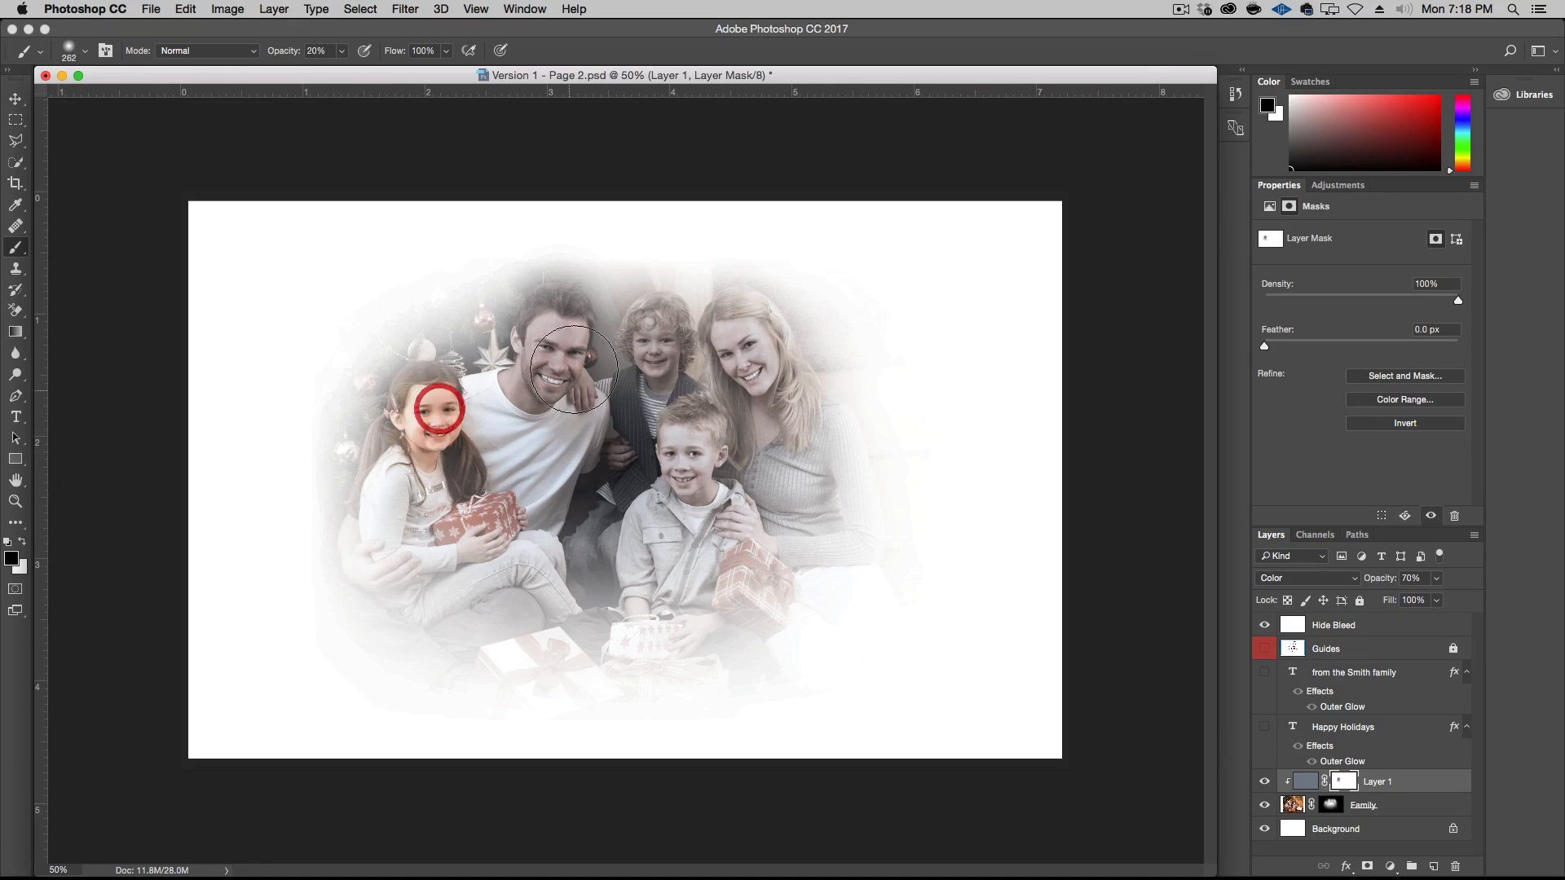
pyautogui.moveTo(554, 335)
pyautogui.mouseDown()
pyautogui.moveTo(528, 390)
pyautogui.moveTo(565, 377)
pyautogui.moveTo(473, 397)
pyautogui.moveTo(466, 431)
pyautogui.moveTo(599, 403)
pyautogui.moveTo(668, 334)
pyautogui.moveTo(647, 350)
pyautogui.moveTo(662, 339)
pyautogui.moveTo(693, 456)
pyautogui.mouseUp()
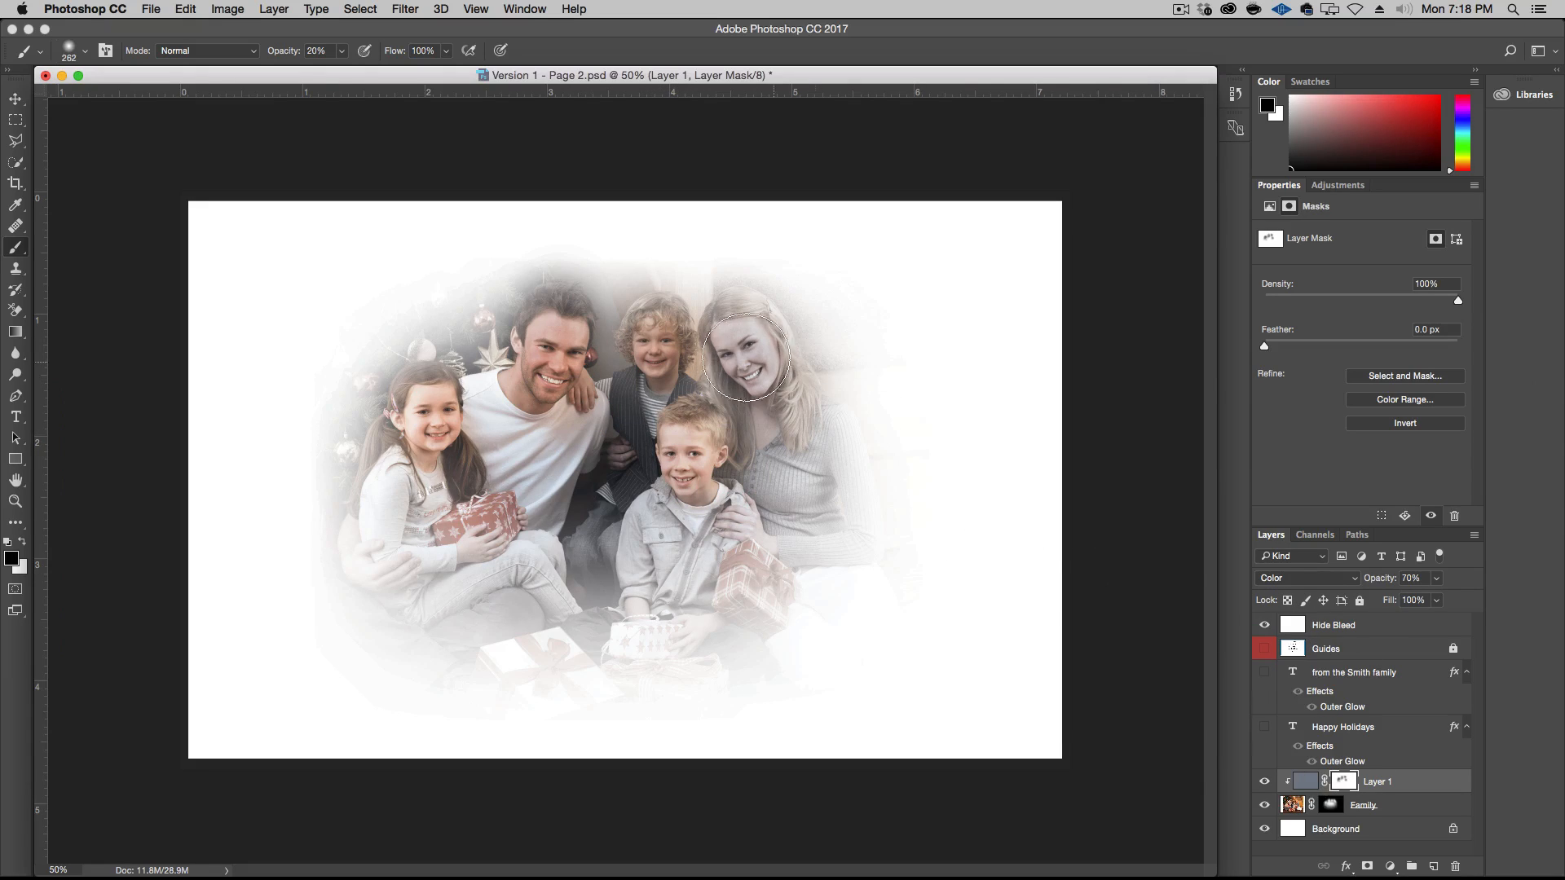
pyautogui.moveTo(744, 352)
pyautogui.mouseDown()
pyautogui.moveTo(678, 497)
pyautogui.moveTo(771, 373)
pyautogui.moveTo(758, 438)
pyautogui.moveTo(672, 537)
pyautogui.moveTo(698, 499)
pyautogui.moveTo(624, 472)
pyautogui.moveTo(606, 411)
pyautogui.moveTo(483, 415)
pyautogui.moveTo(570, 430)
pyautogui.moveTo(578, 412)
pyautogui.moveTo(405, 524)
pyautogui.moveTo(372, 487)
pyautogui.moveTo(419, 556)
pyautogui.mouseUp()
pyautogui.moveTo(801, 394); pyautogui.dragTo(780, 389)
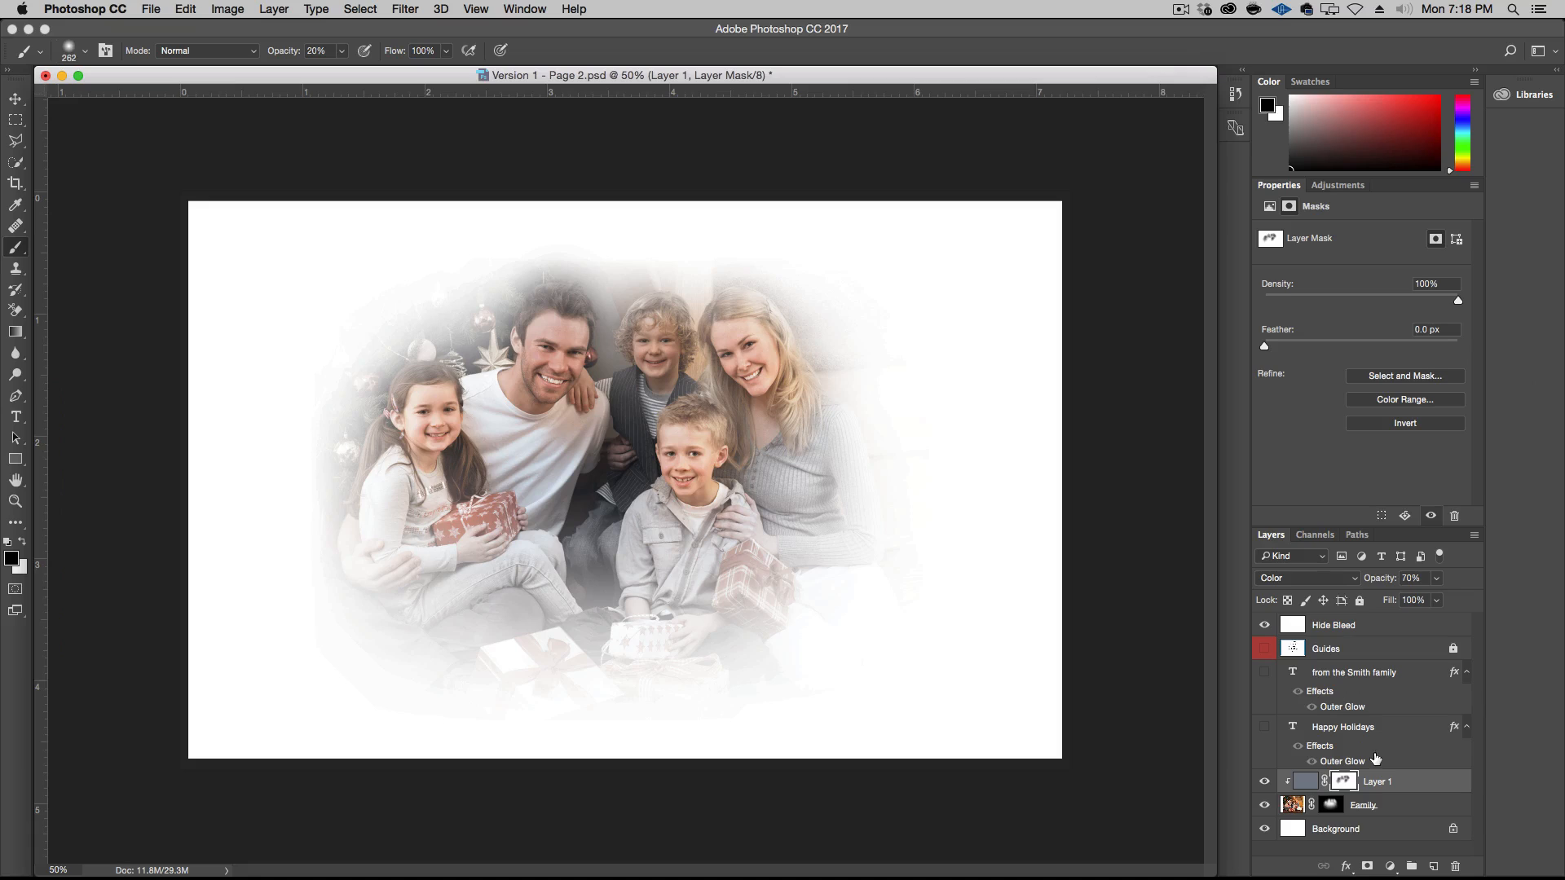
# Group the tint layer with the Family photo layer and name the group Family
pyautogui.press('shift')
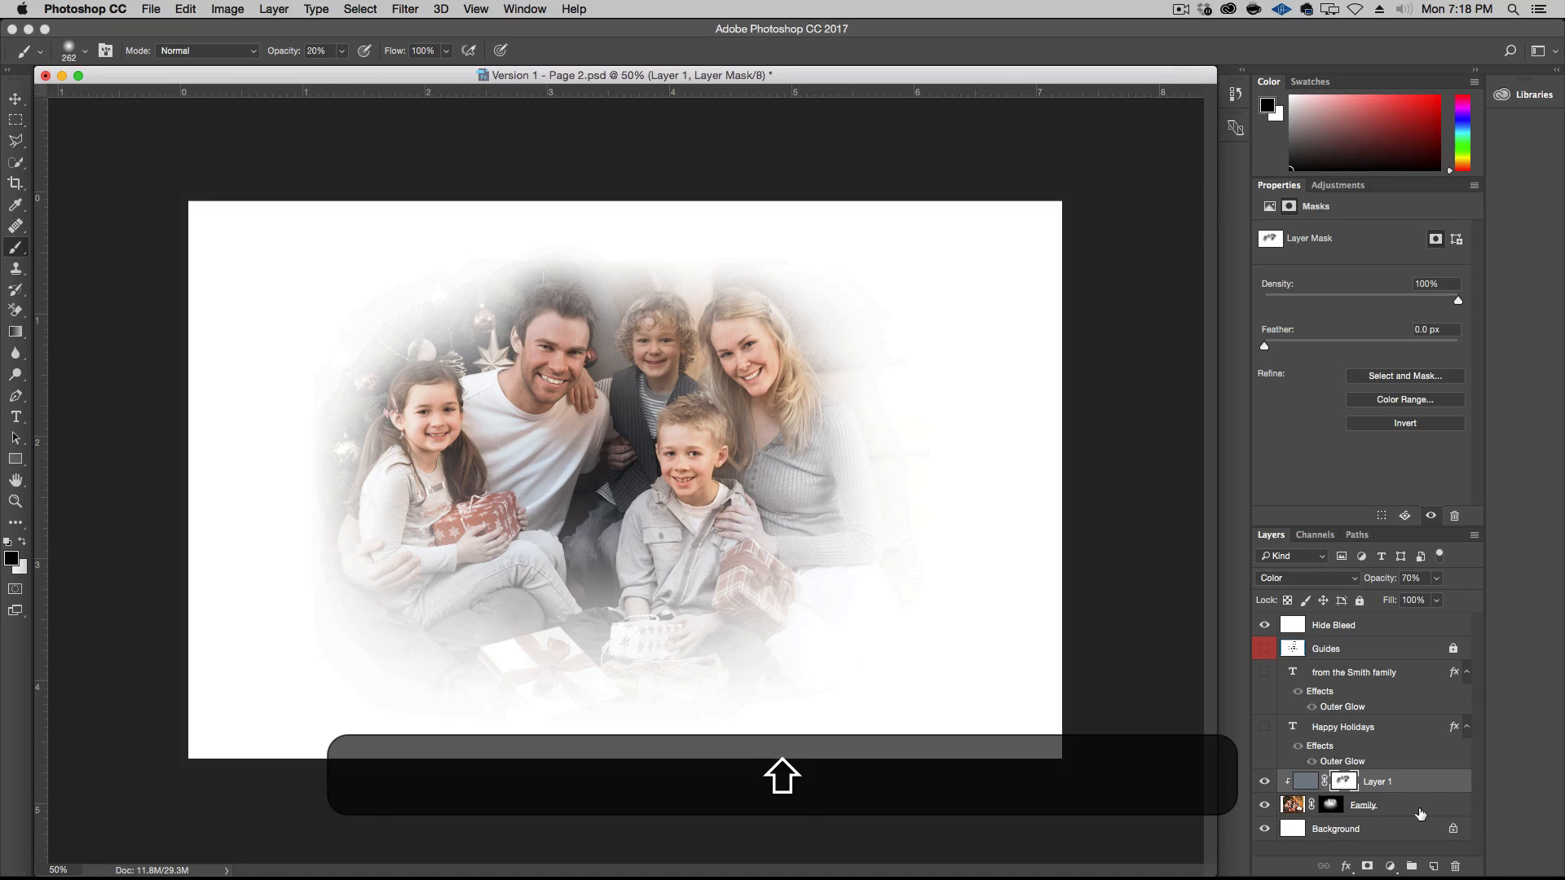
pyautogui.keyDown('shift'); pyautogui.click(1419, 813); pyautogui.keyUp('shift')
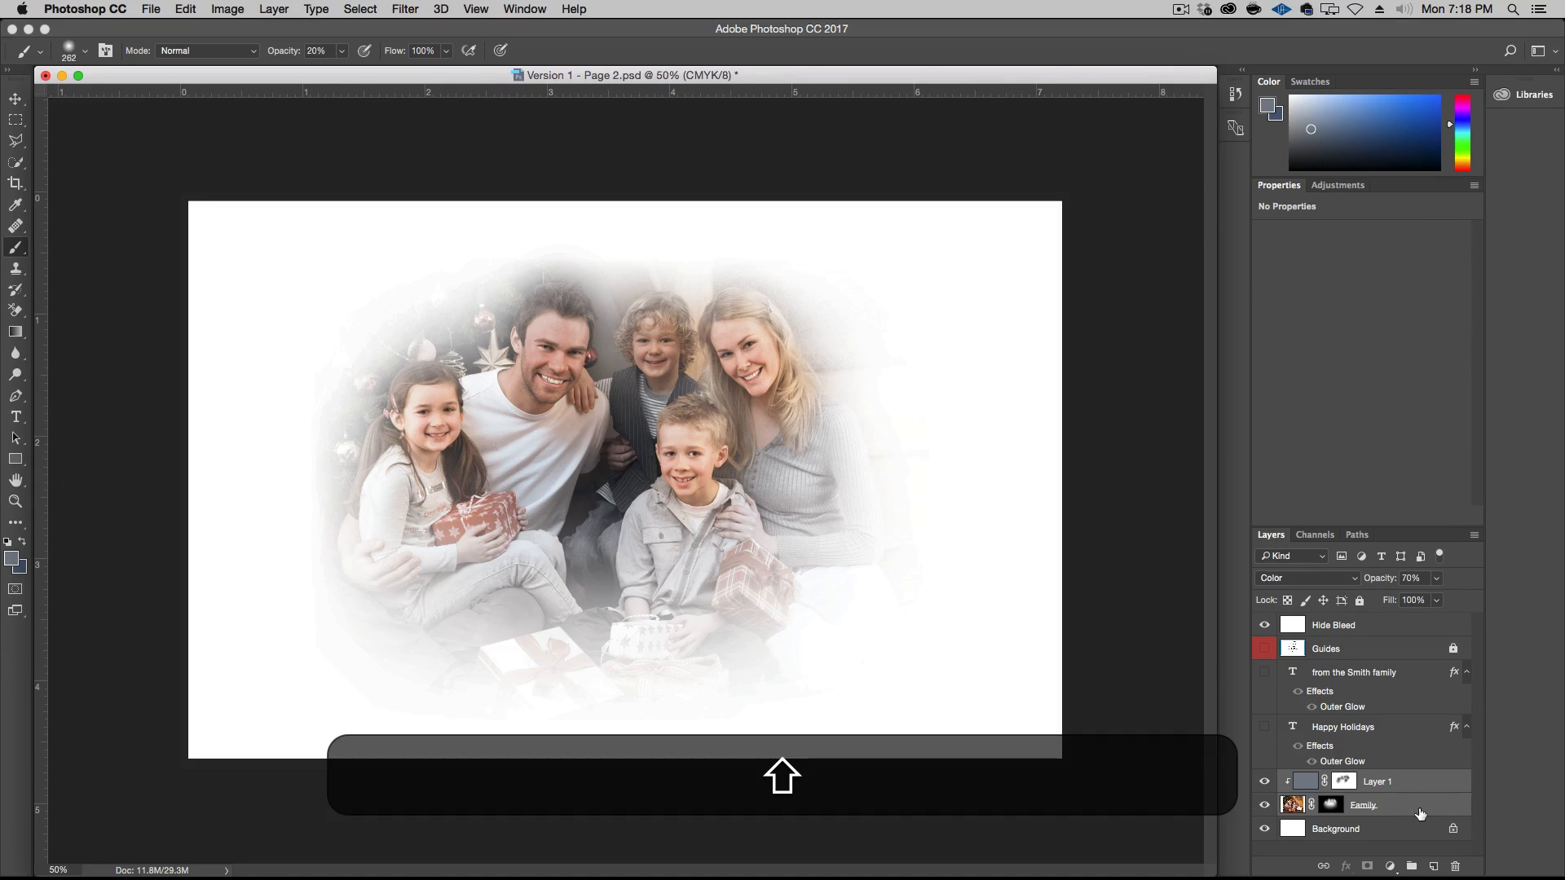
pyautogui.press('super+g')
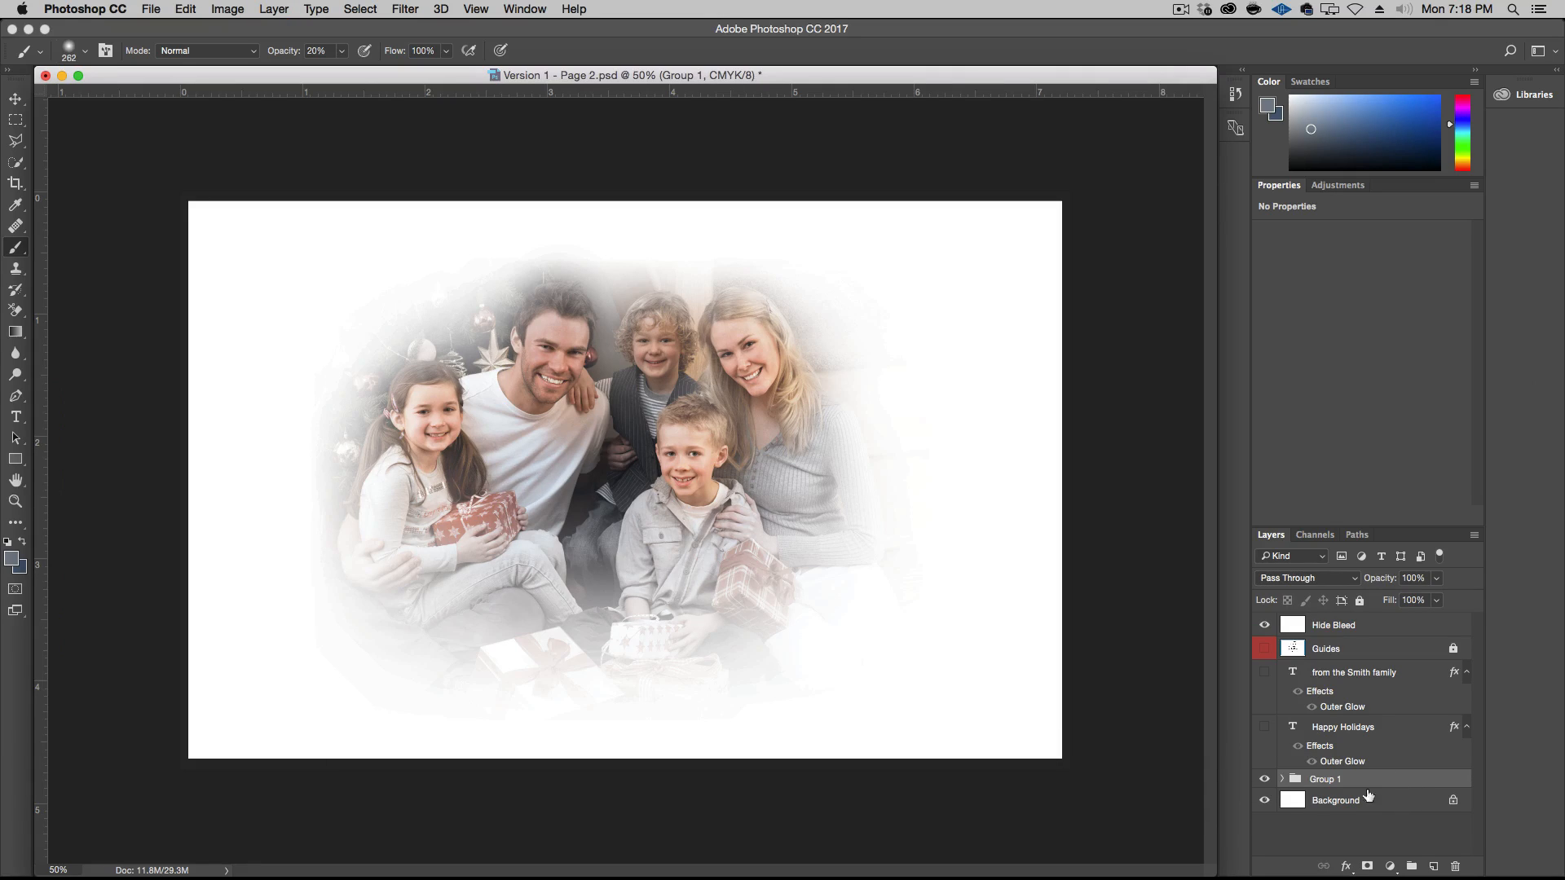
pyautogui.doubleClick(1320, 780)
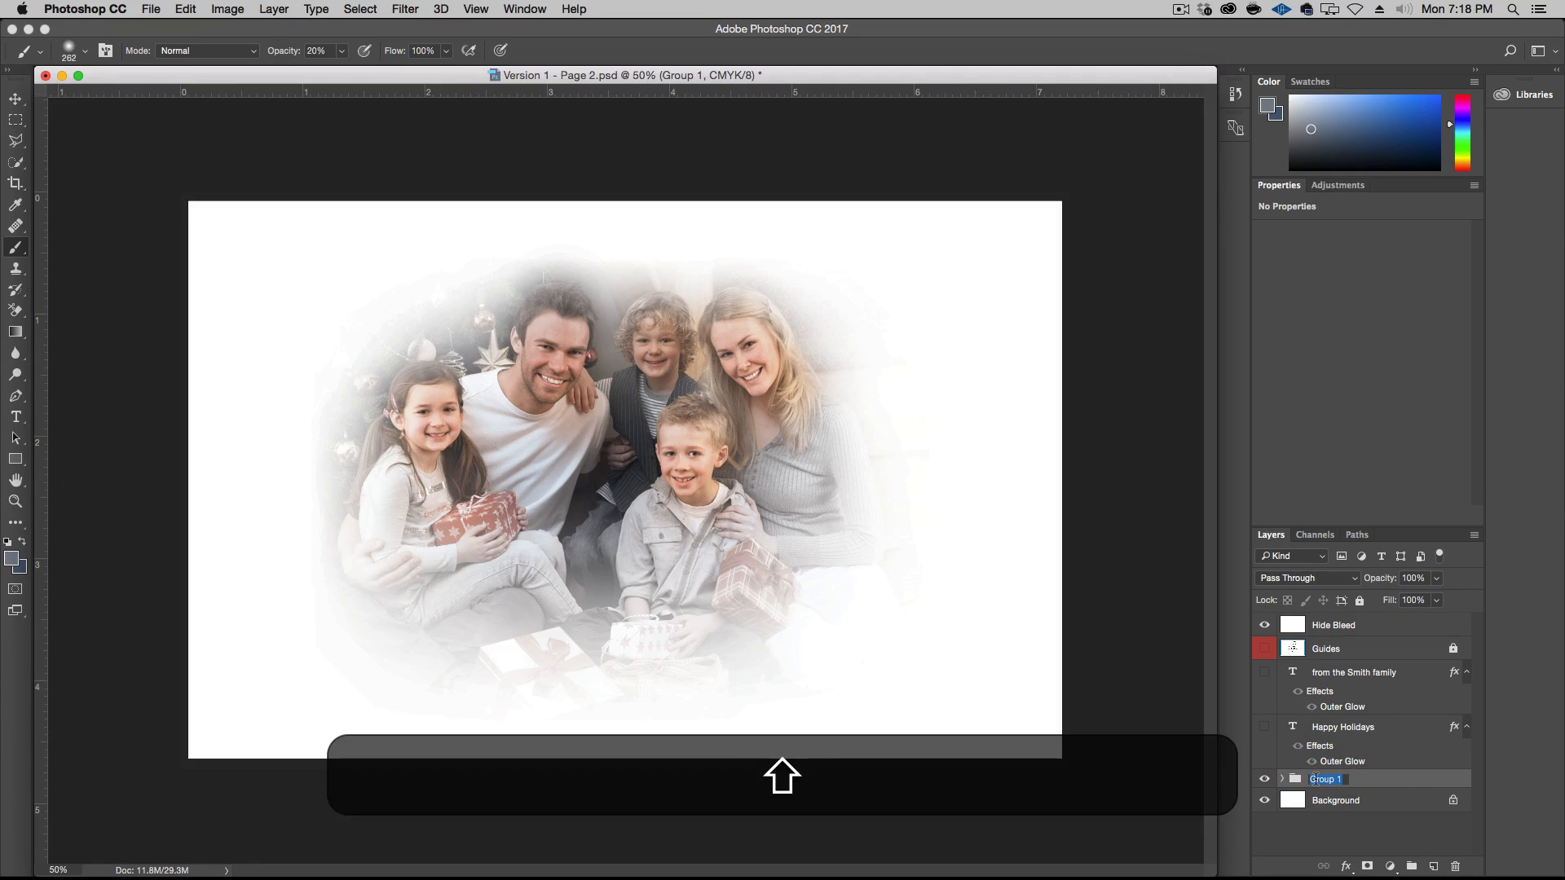
pyautogui.write('Family')
pyautogui.press('Return')
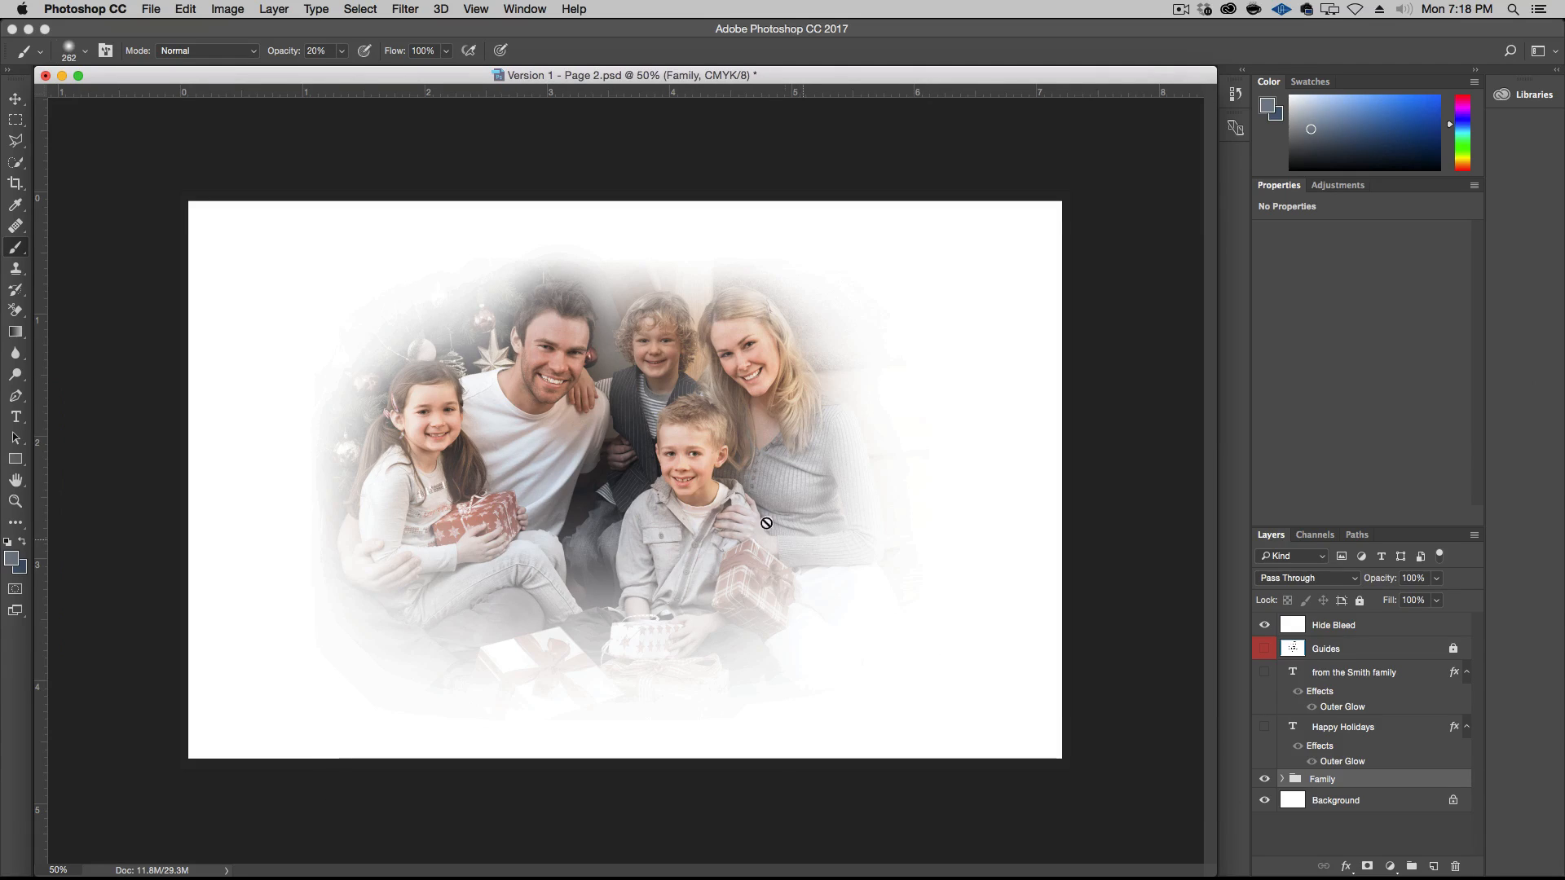
# Move the Family group down to the page's lower edge, leaving blank space above the photo
pyautogui.press('v')
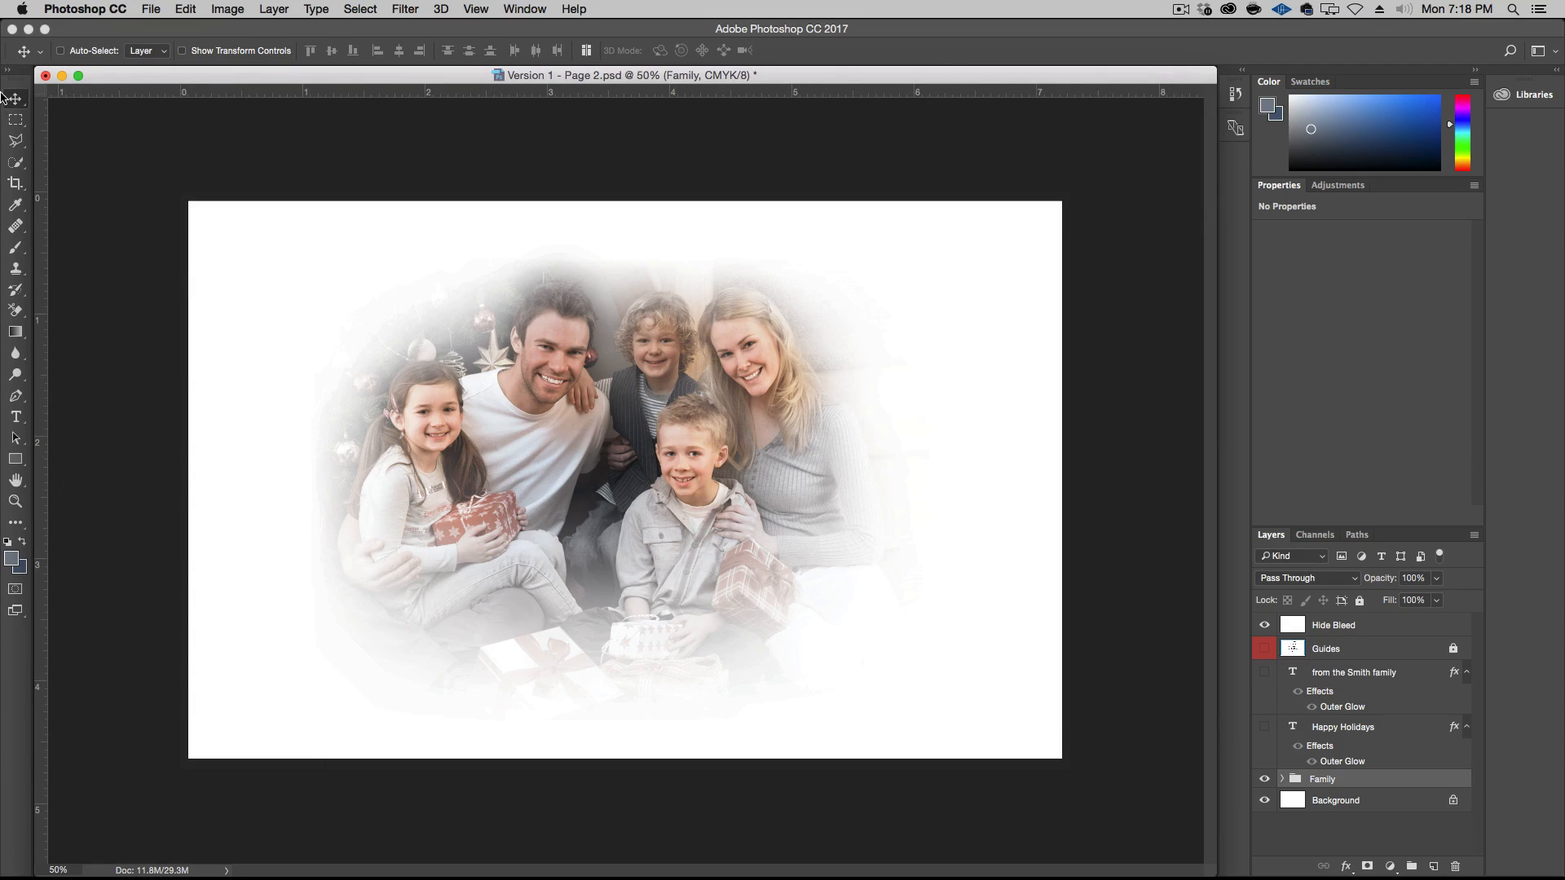
pyautogui.moveTo(637, 424); pyautogui.dragTo(656, 509)
pyautogui.press('super+Tab')
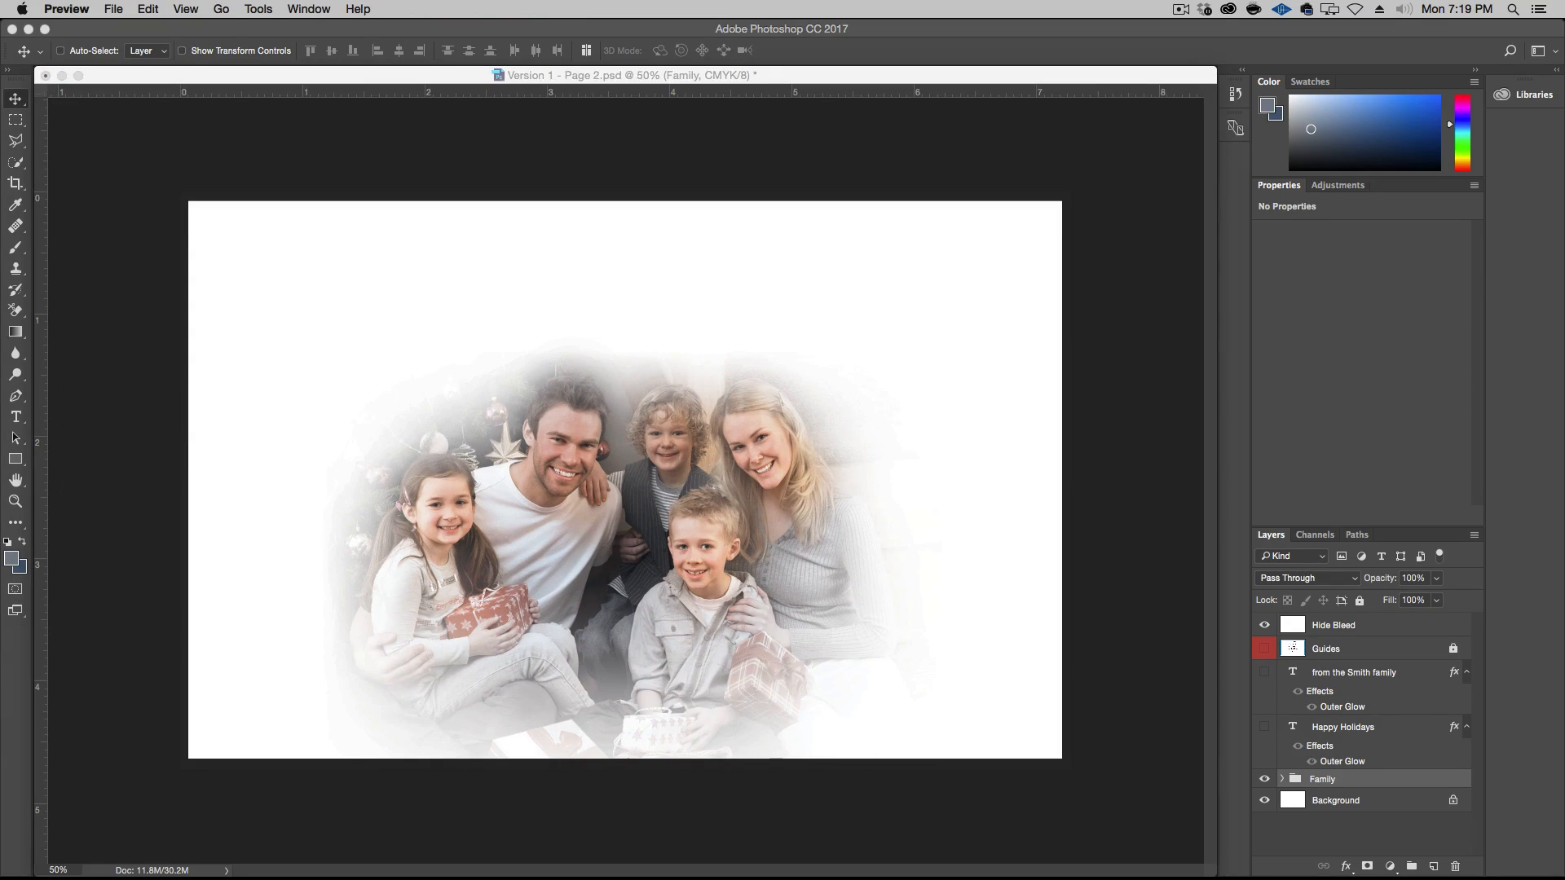
pyautogui.click(402, 457)
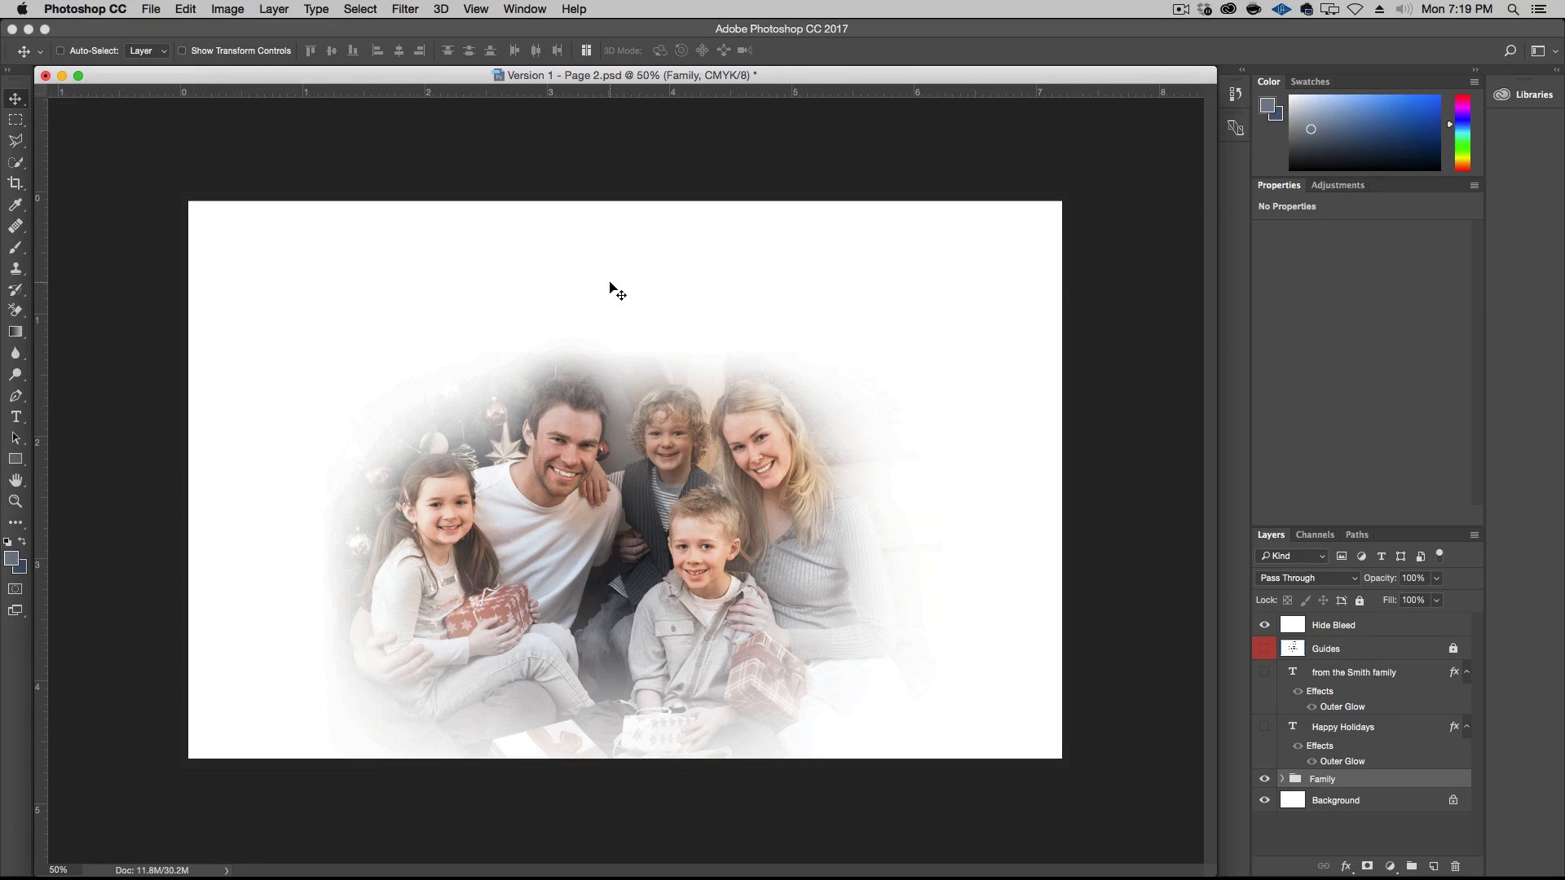
pyautogui.press('t')
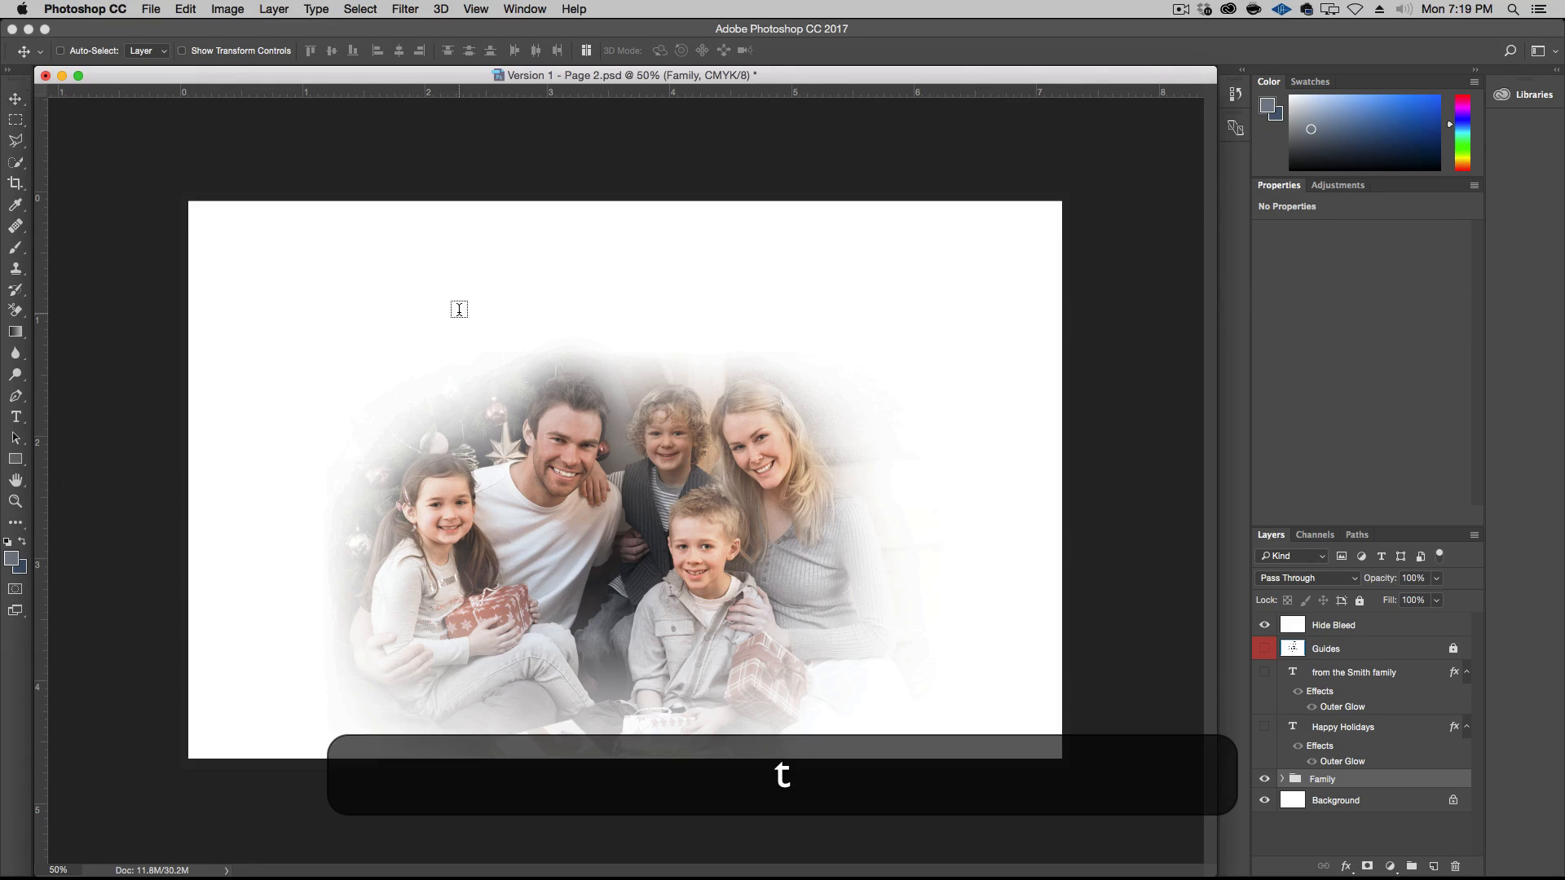
pyautogui.click(596, 285)
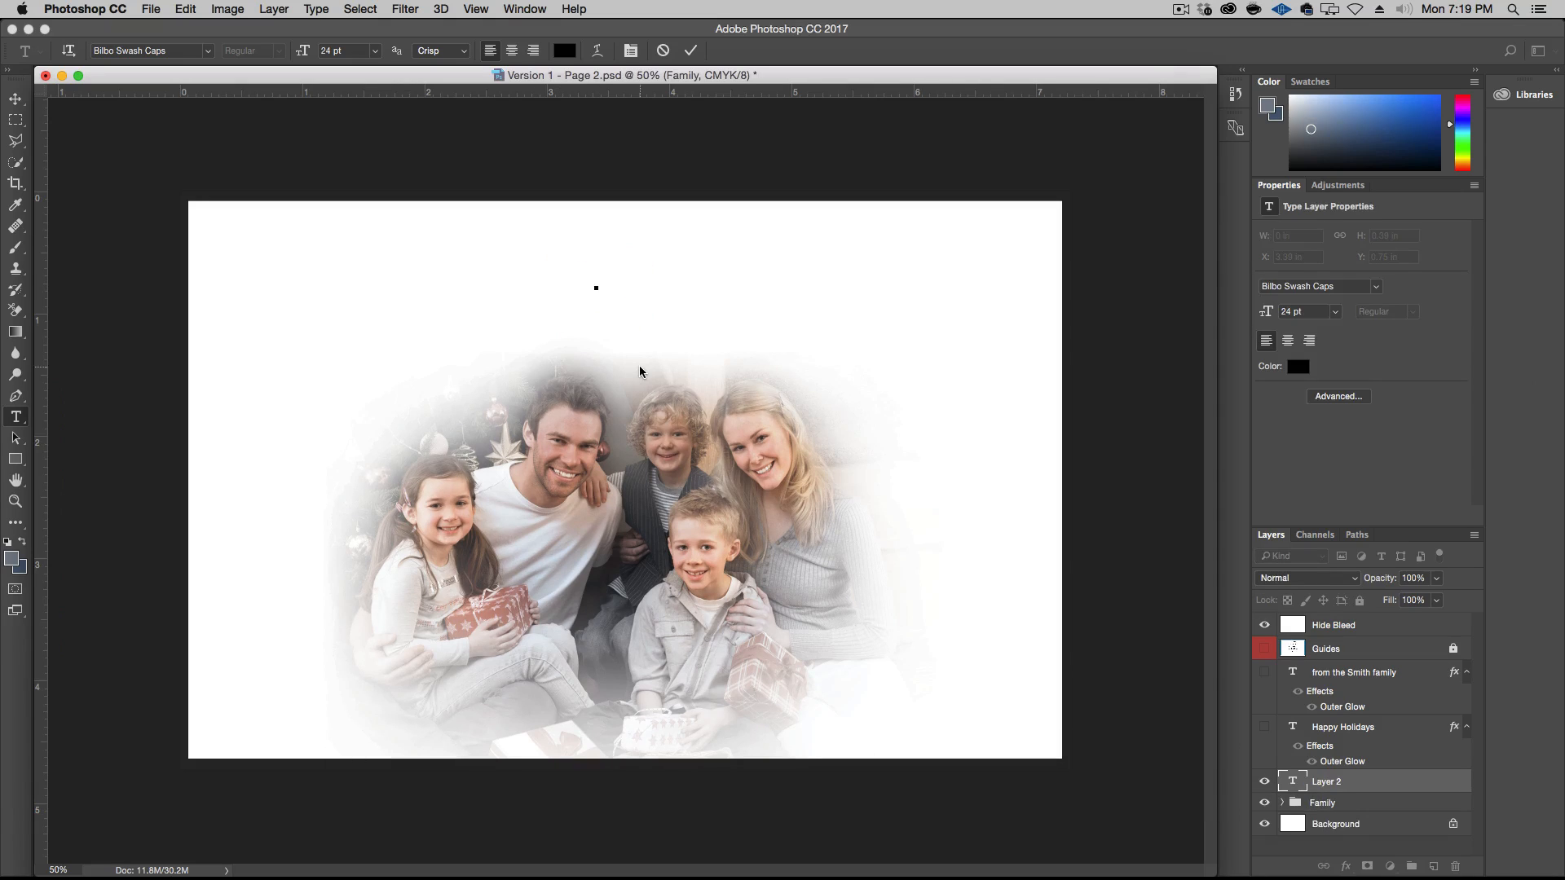
pyautogui.press('shift')
pyautogui.write('M')
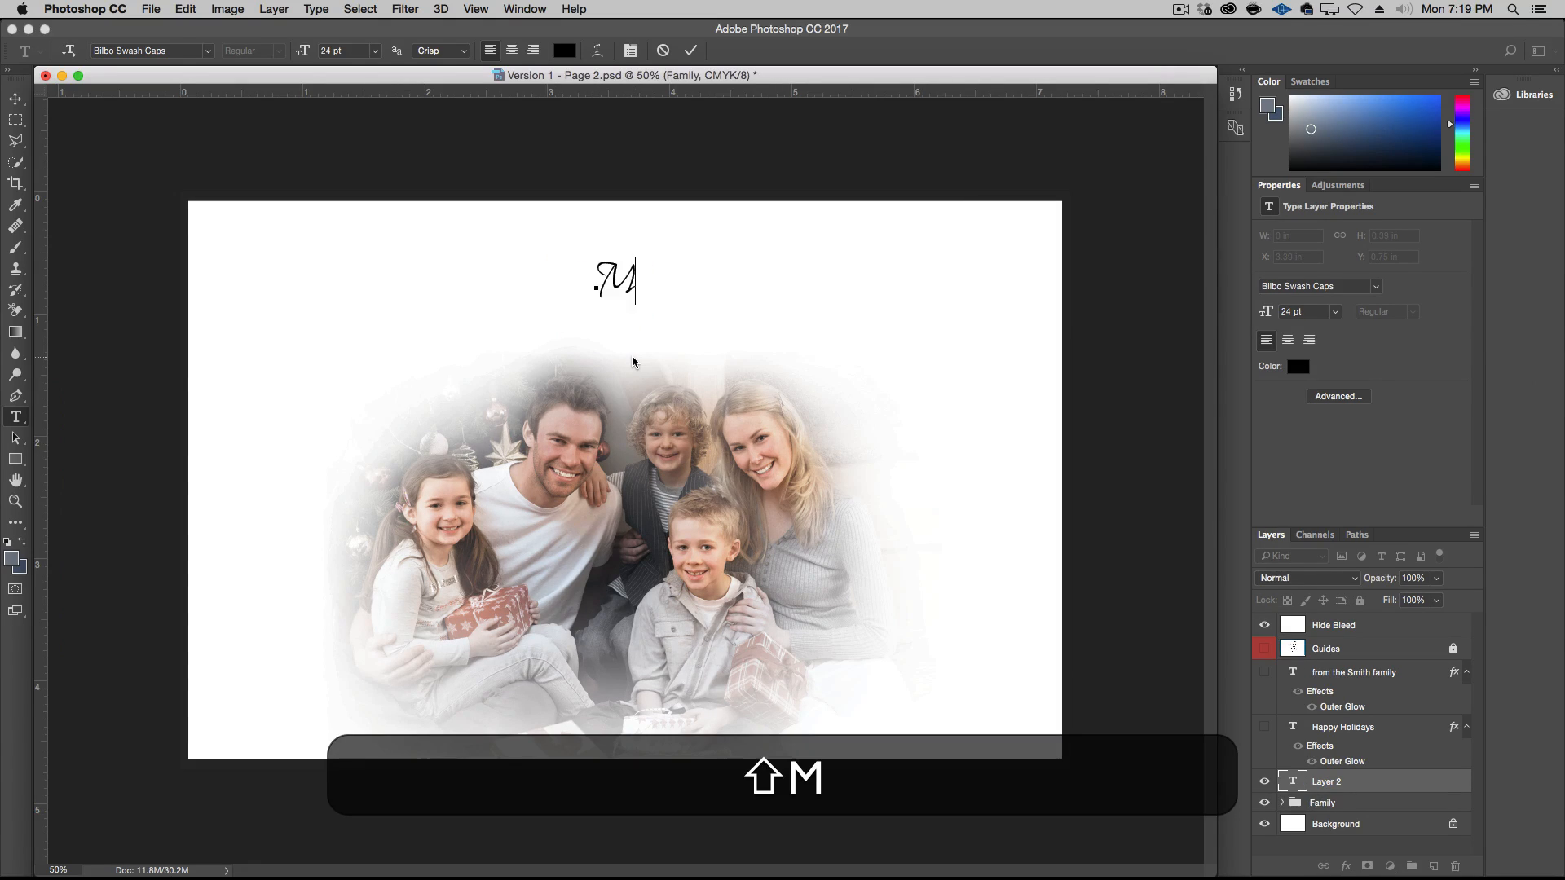
pyautogui.write('ay the ')
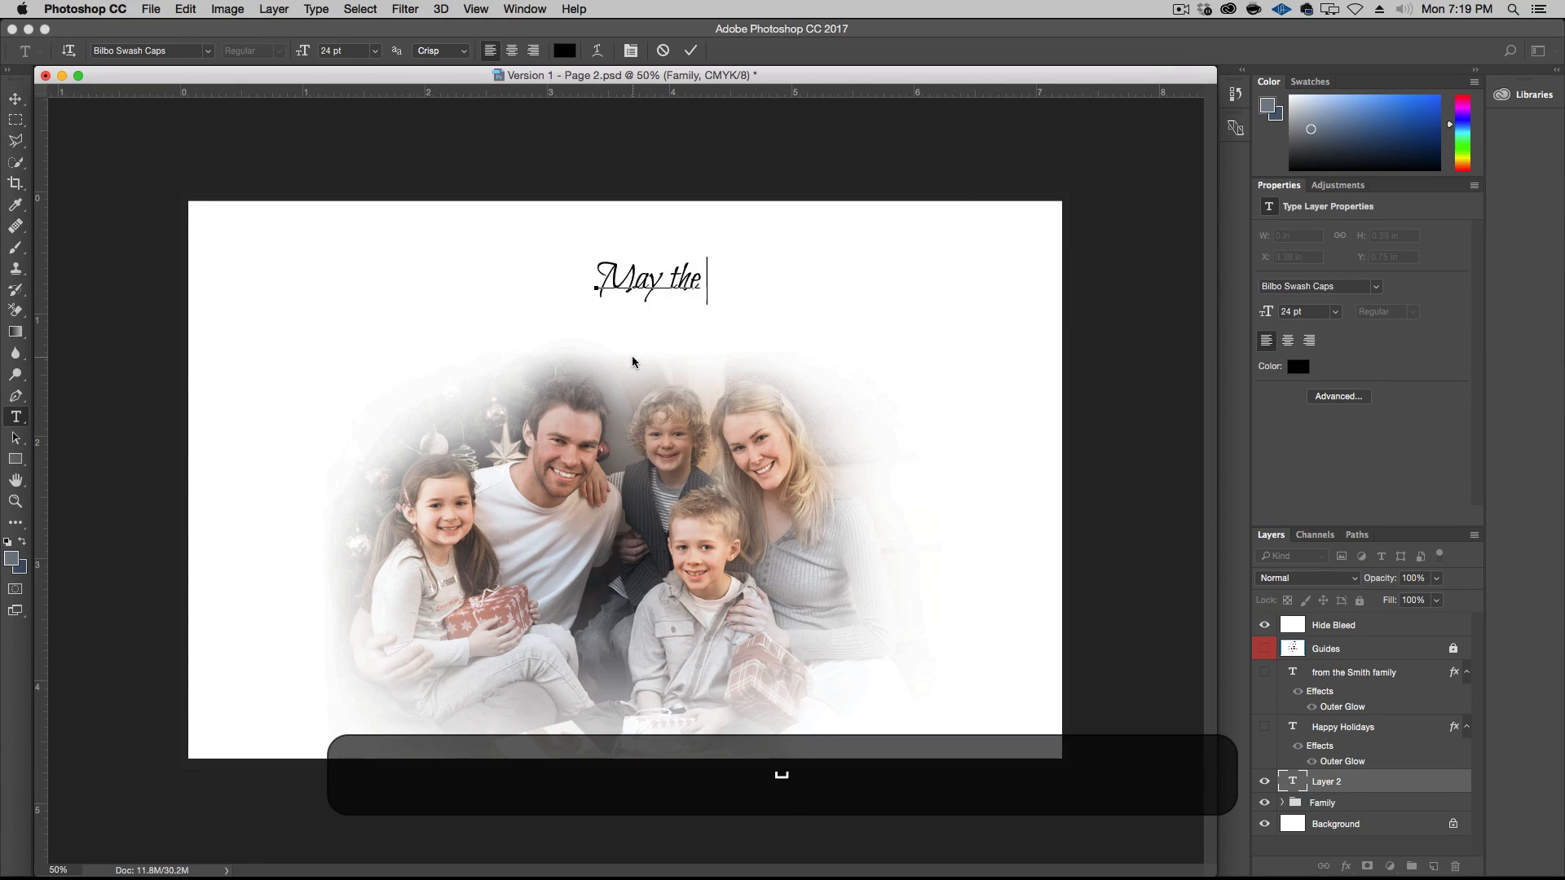
pyautogui.write('Joy of Chri')
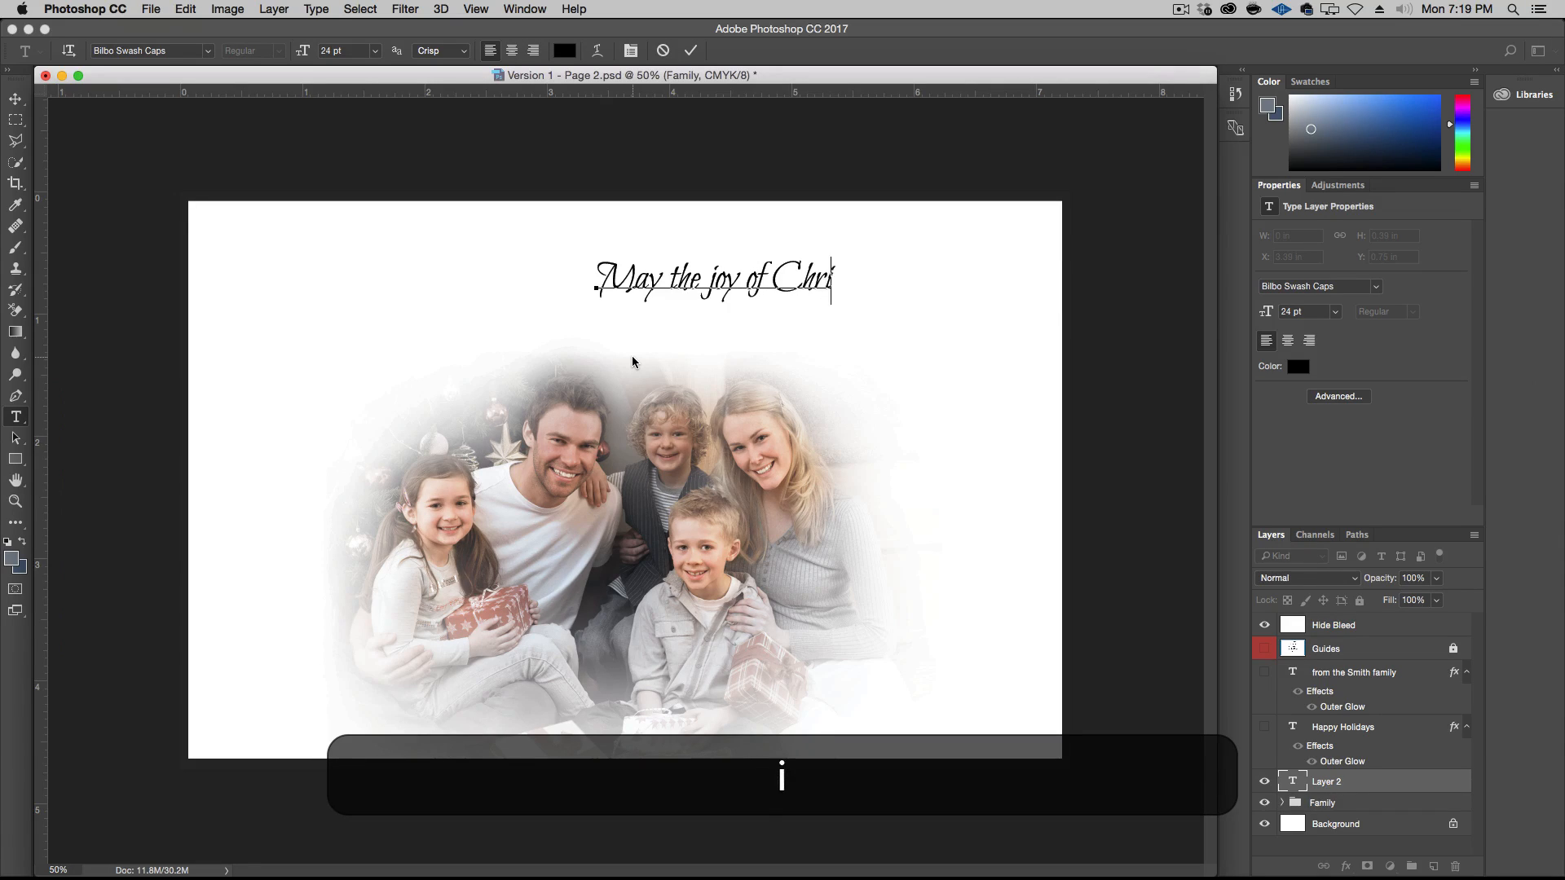
pyautogui.write('stmas ')
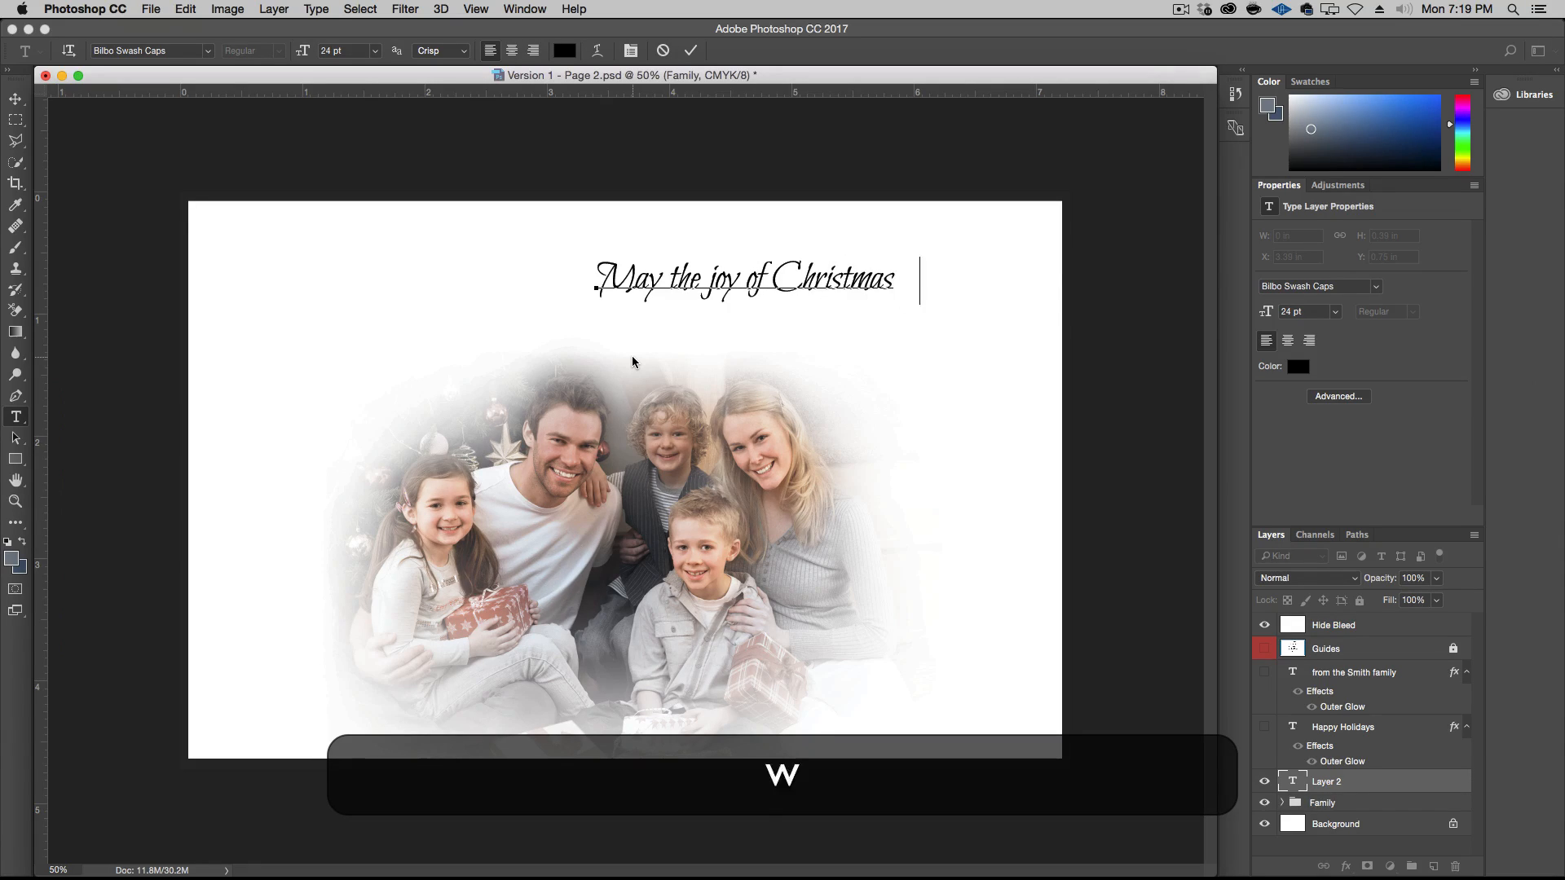
pyautogui.write('warm your hea')
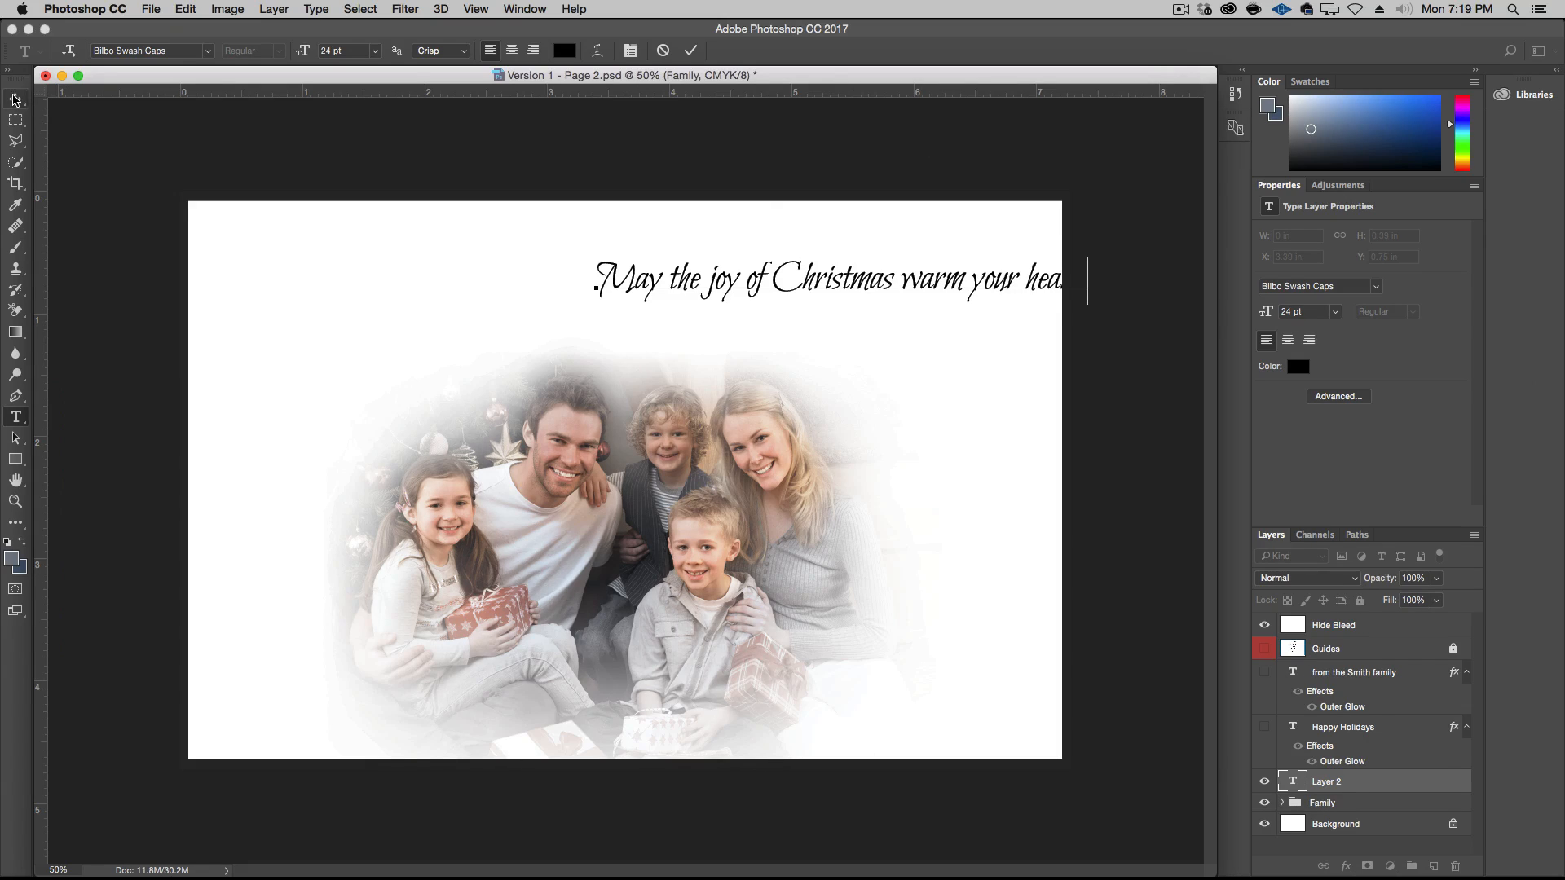
pyautogui.click(16, 99)
pyautogui.press('t')
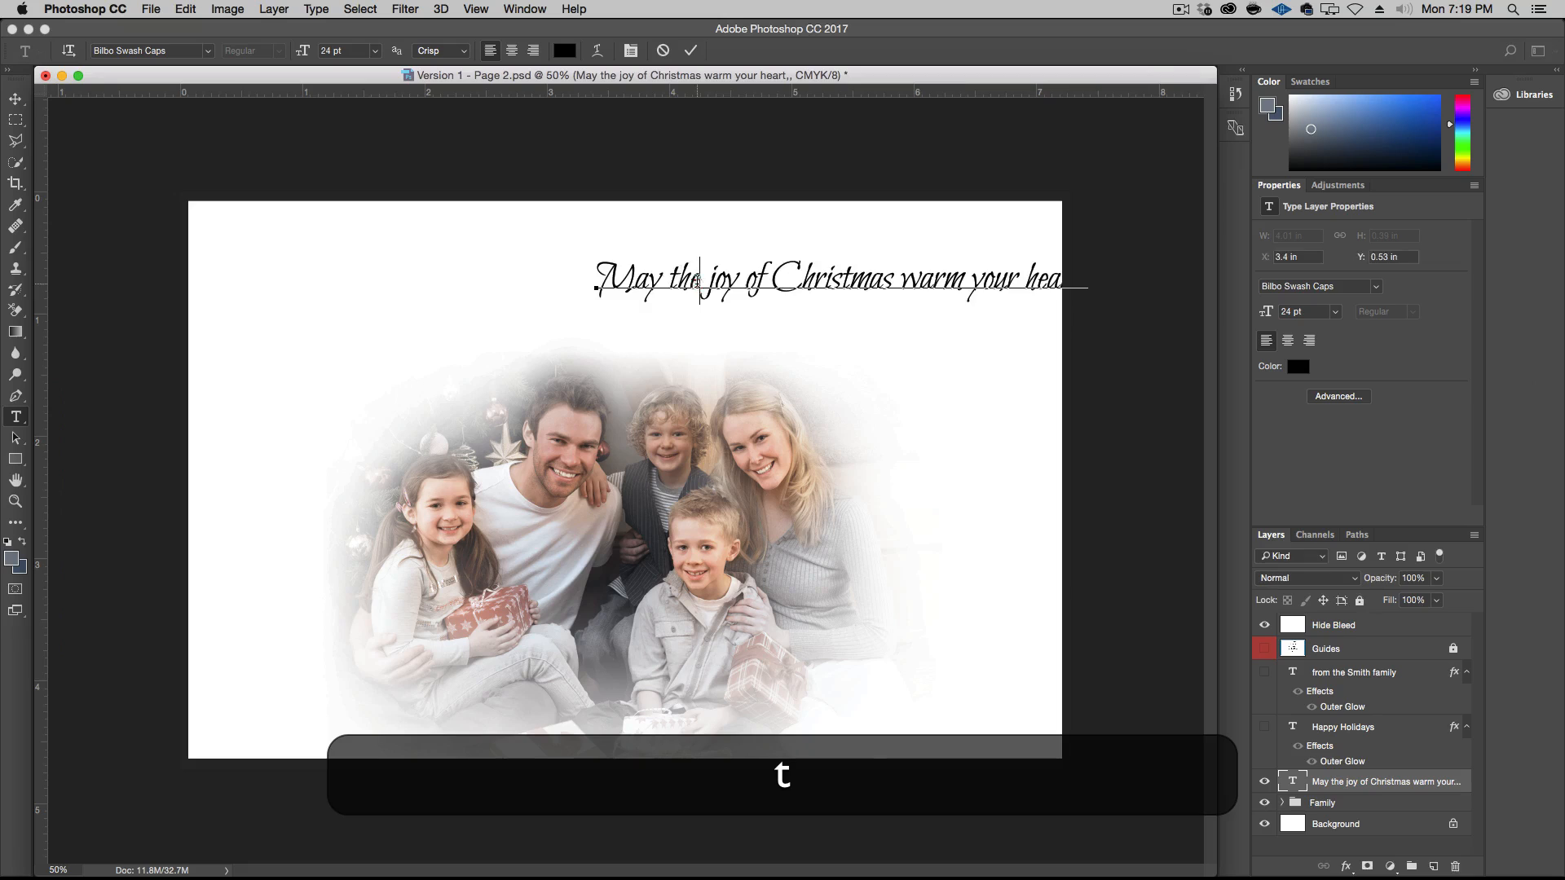
pyautogui.tripleClick(691, 269)
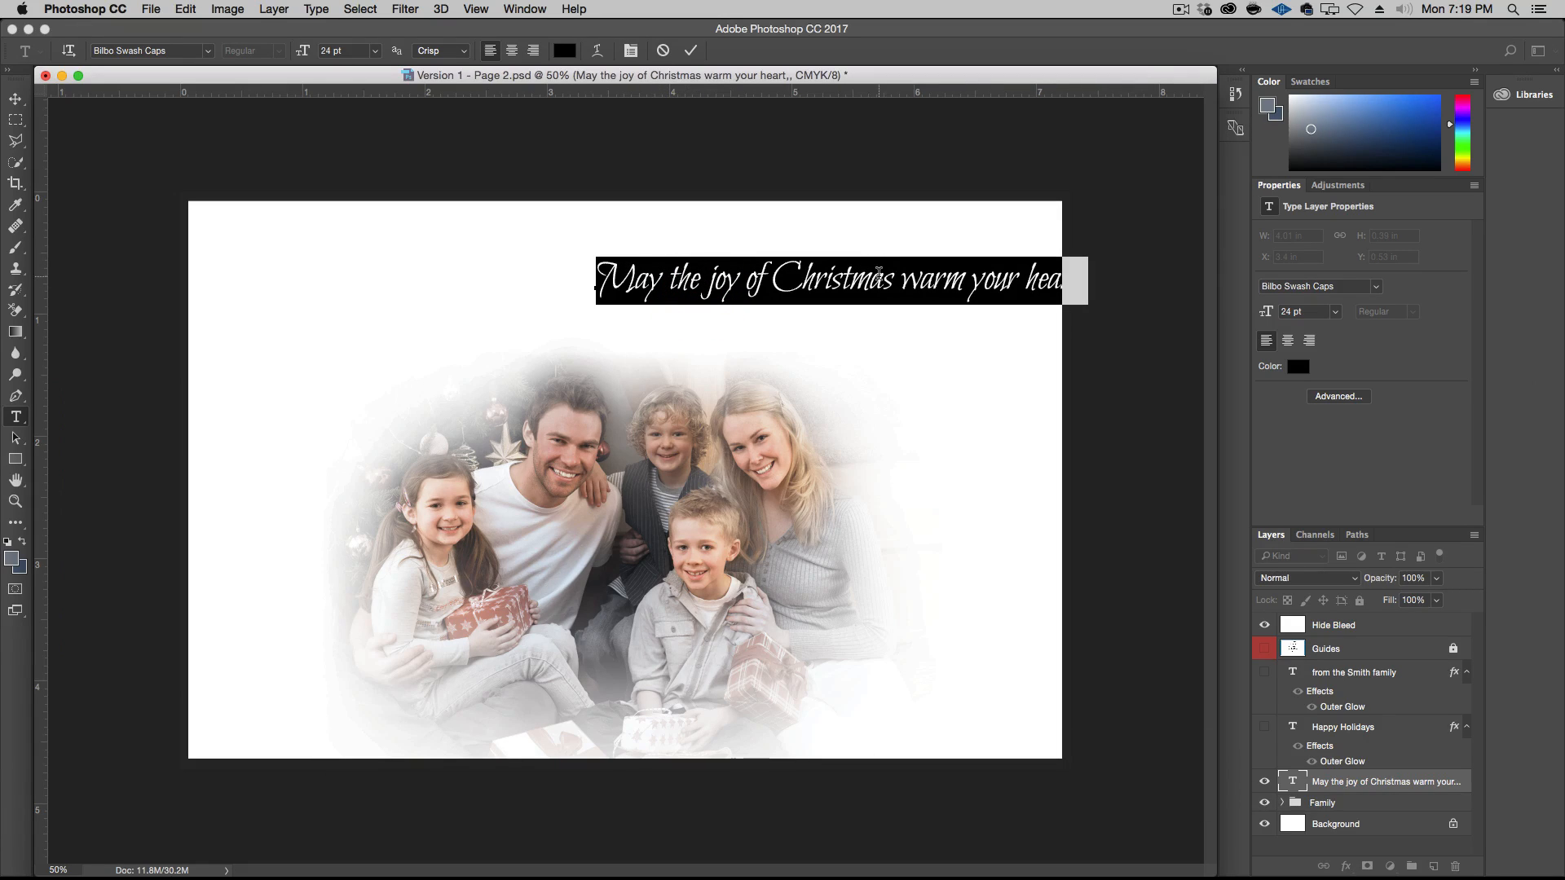
pyautogui.rightClick(879, 274)
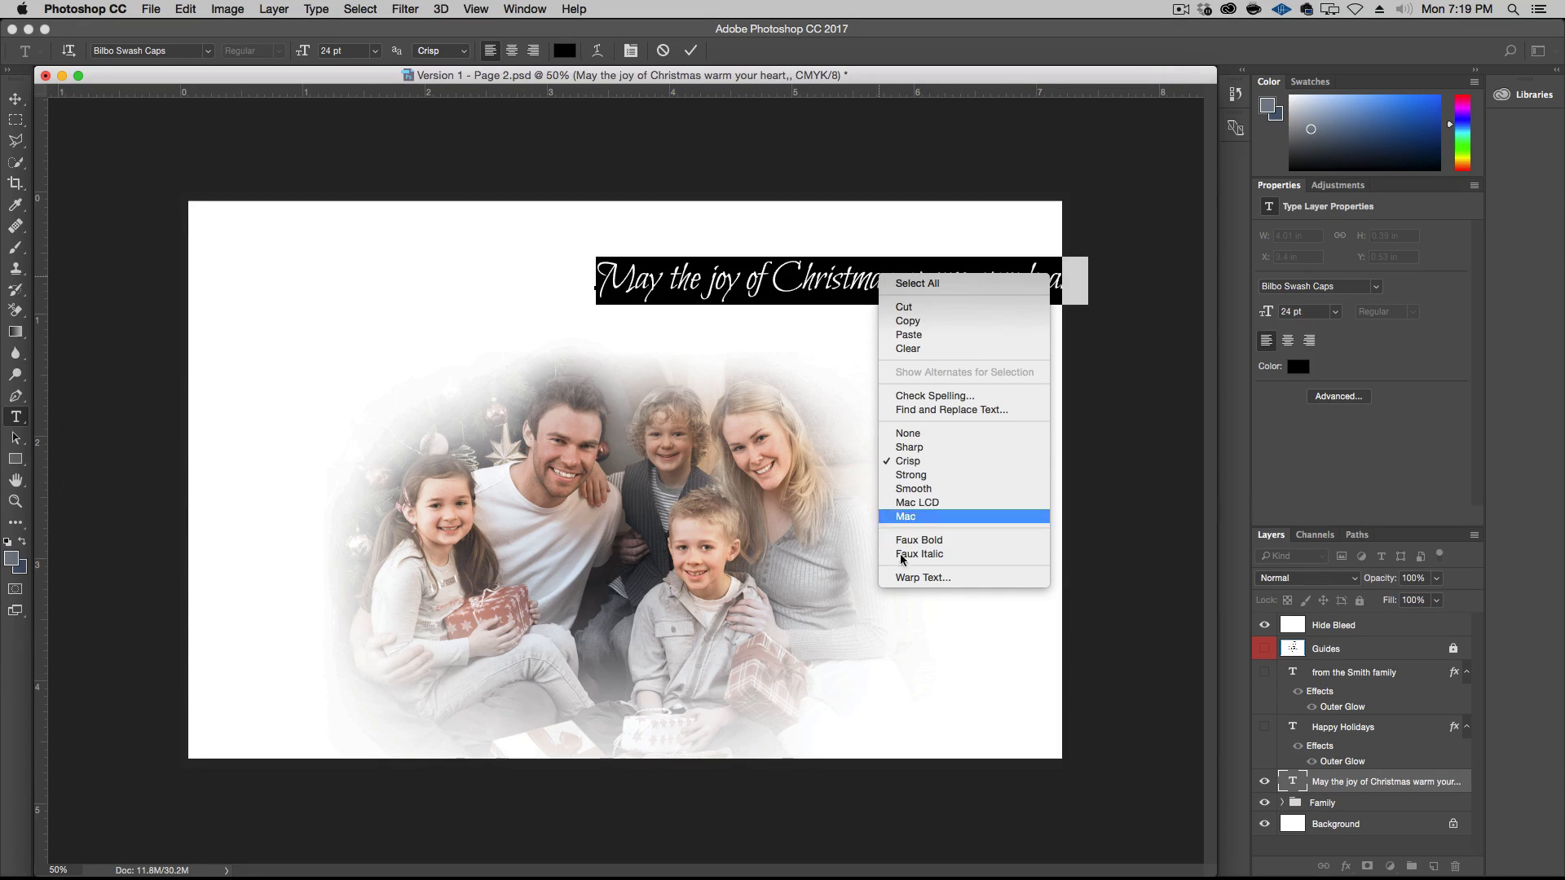
pyautogui.click(792, 278)
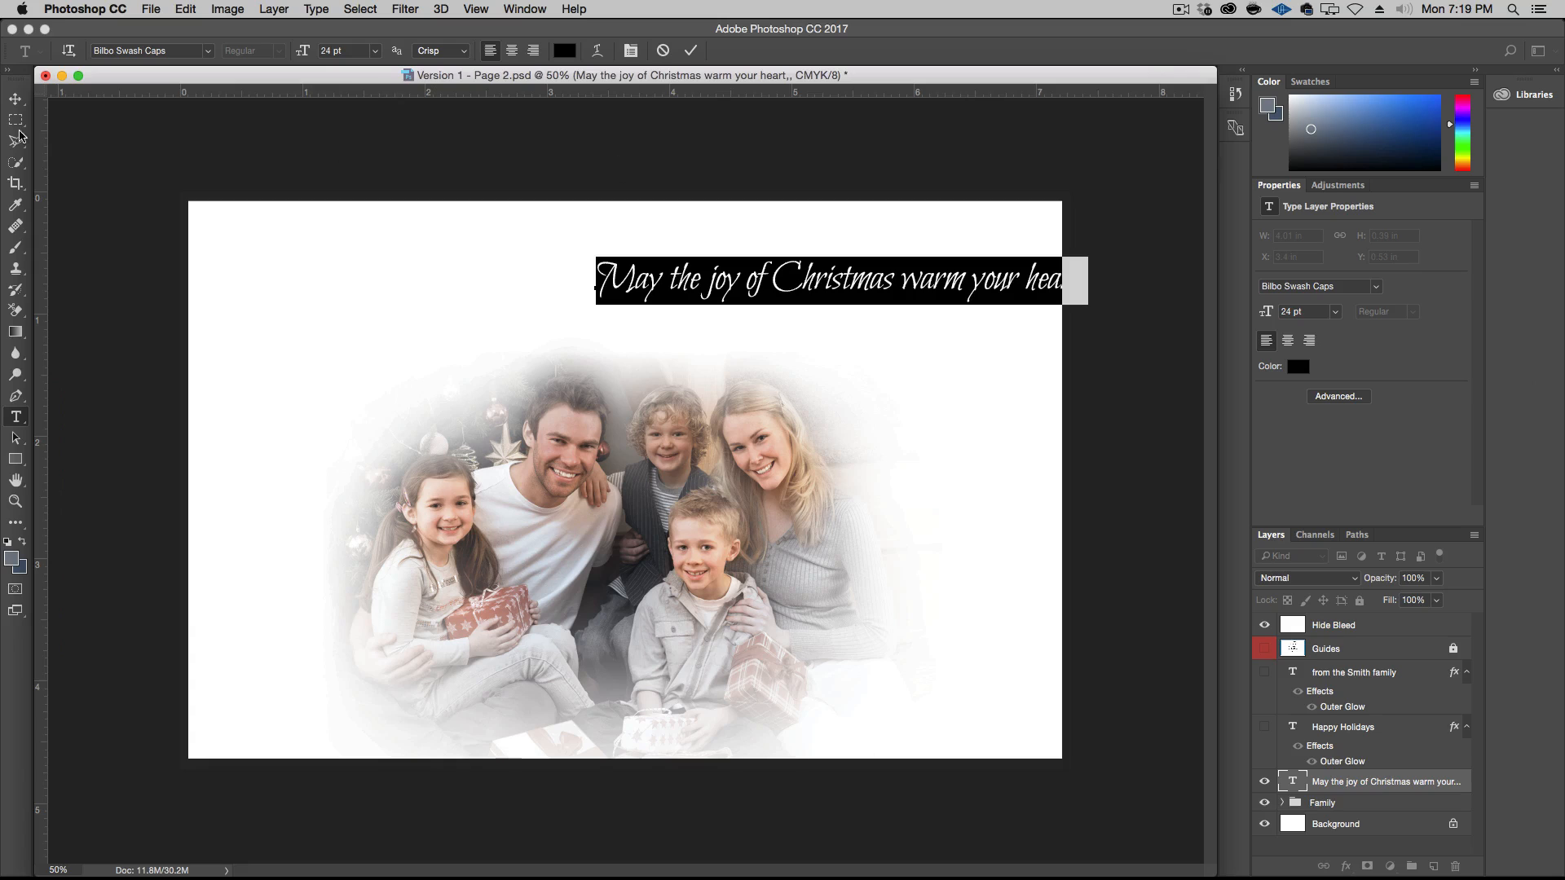
pyautogui.click(16, 99)
pyautogui.press('BackSpace')
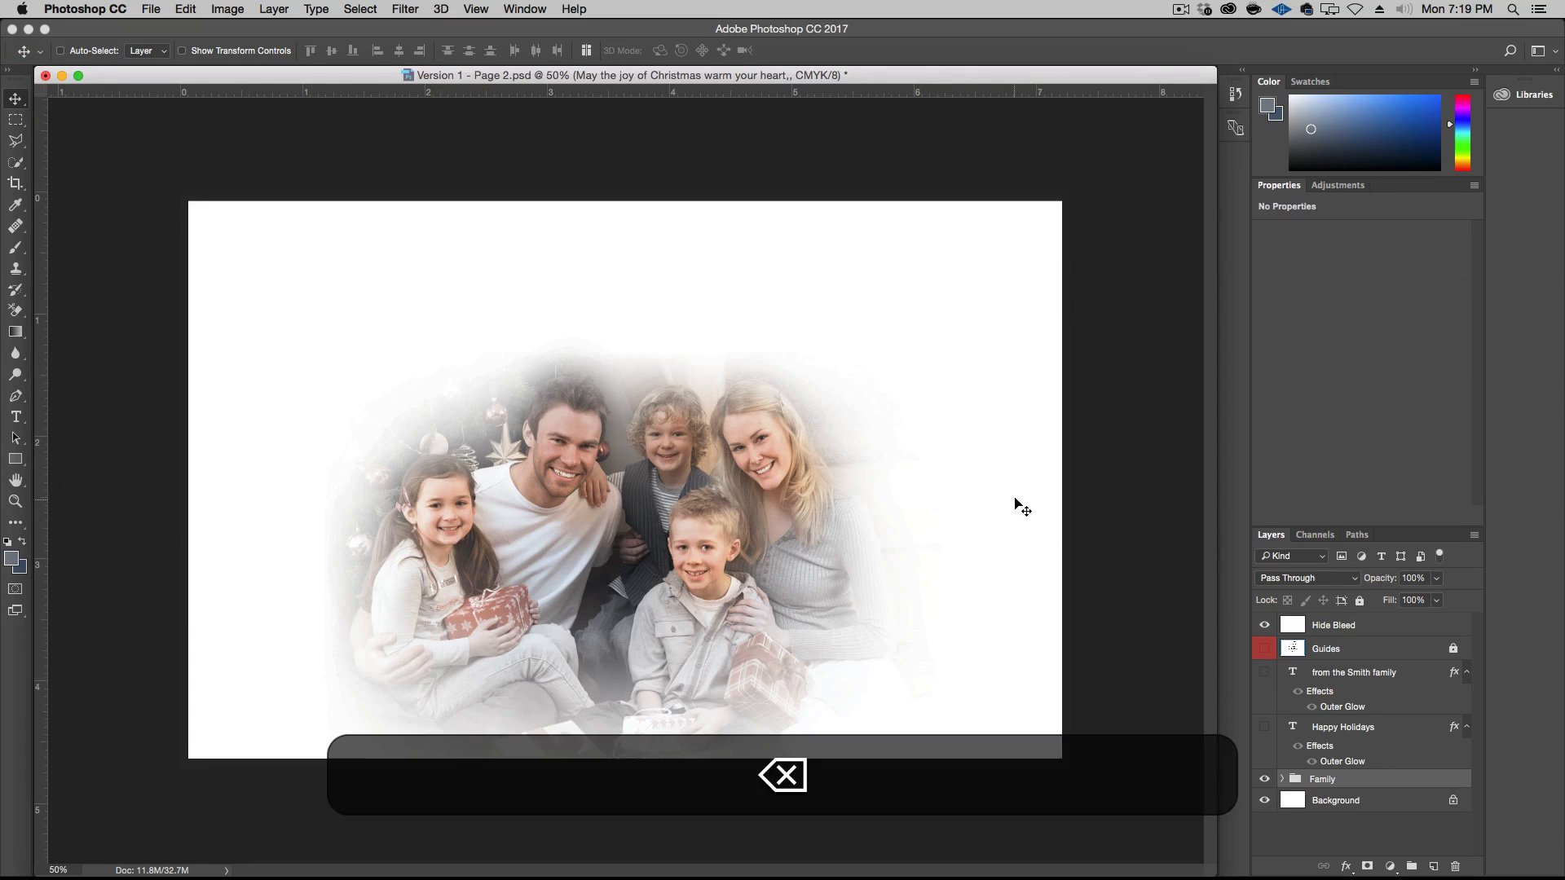
# Add a text box across the space above the photo reading "May the joy of Christmas warm your heart, fill your home and last a lifetime."
pyautogui.press('t')
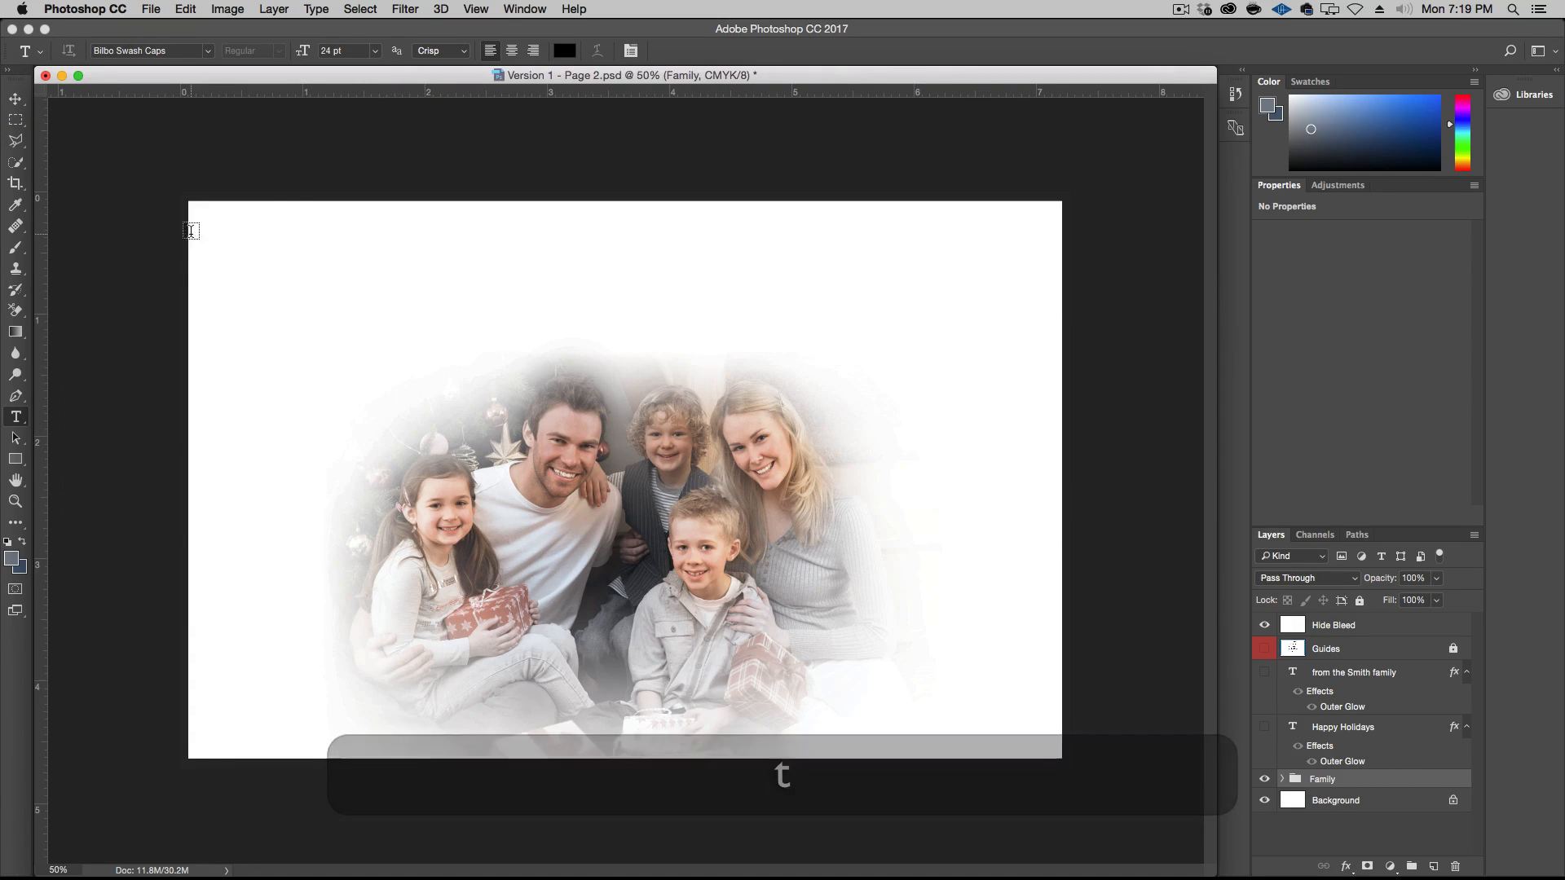
pyautogui.moveTo(193, 235); pyautogui.dragTo(1051, 358)
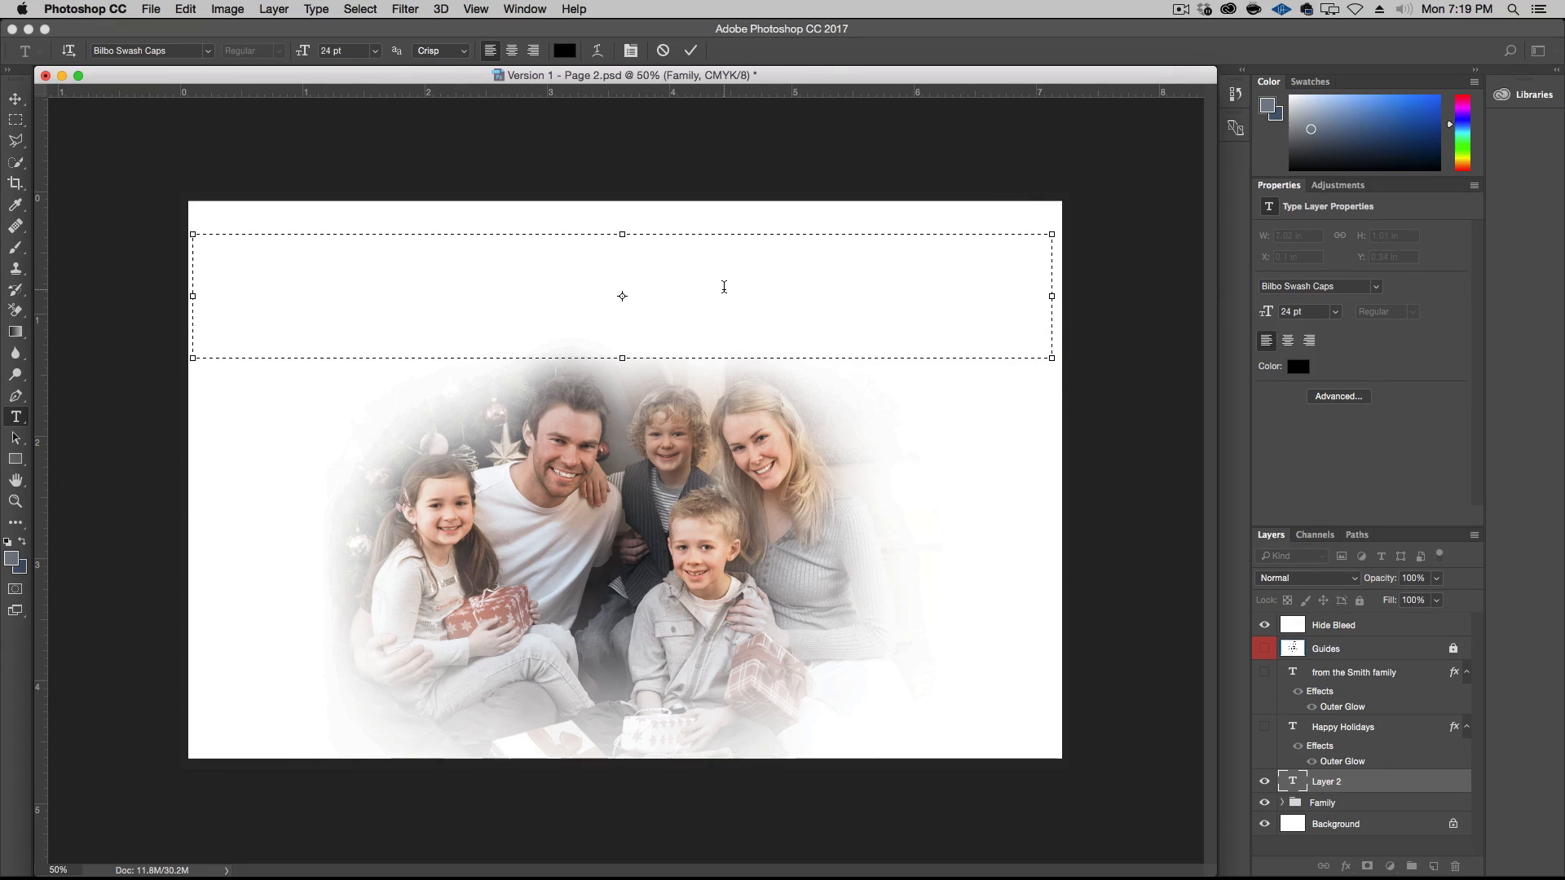
pyautogui.write('May the ')
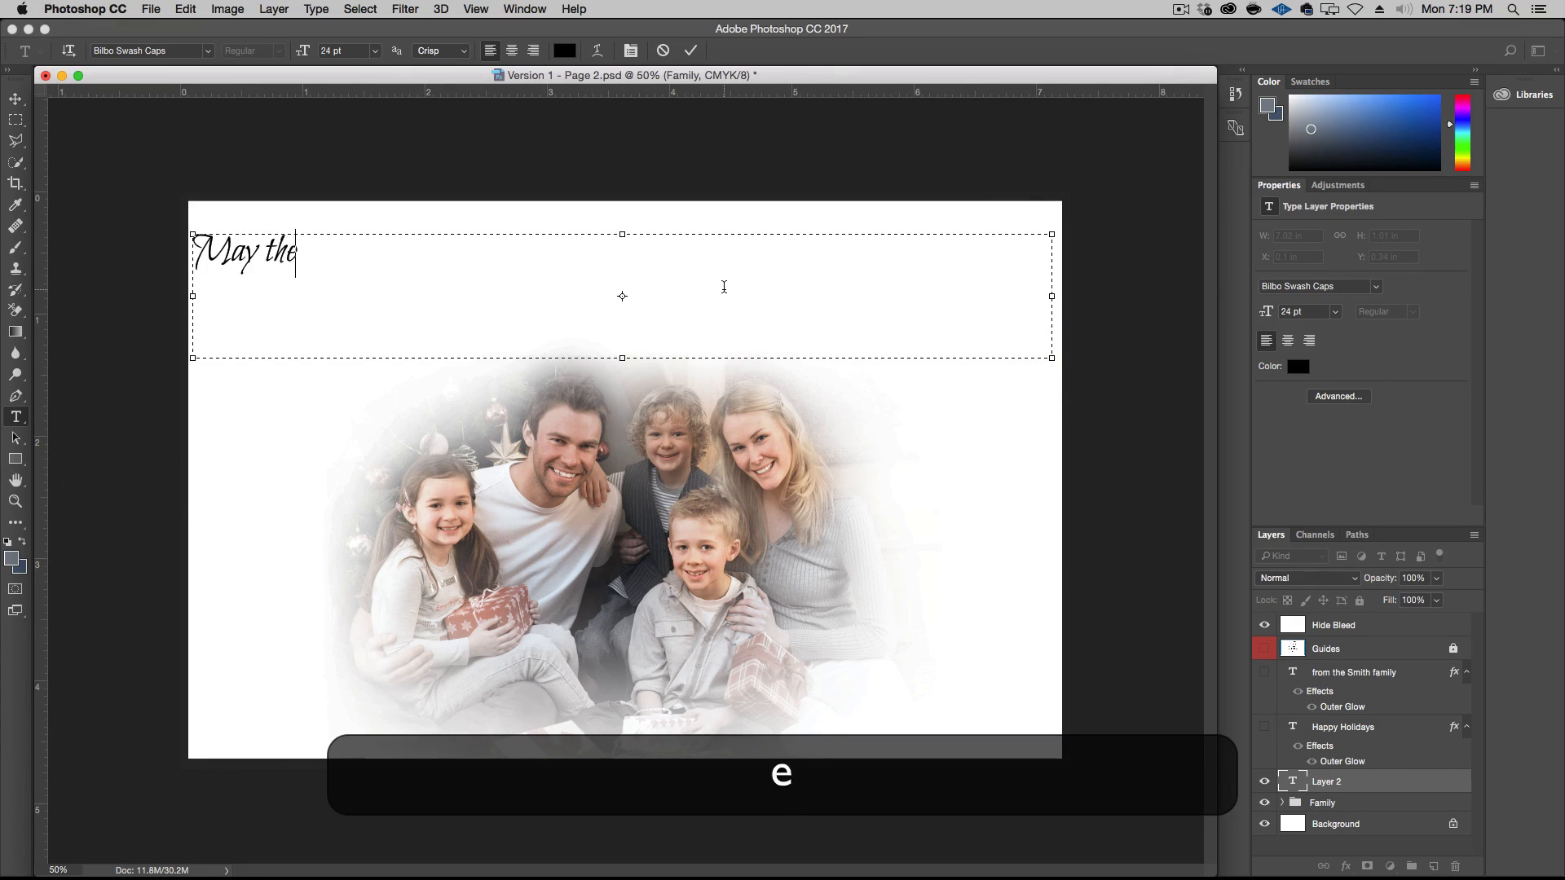
pyautogui.write('joy of')
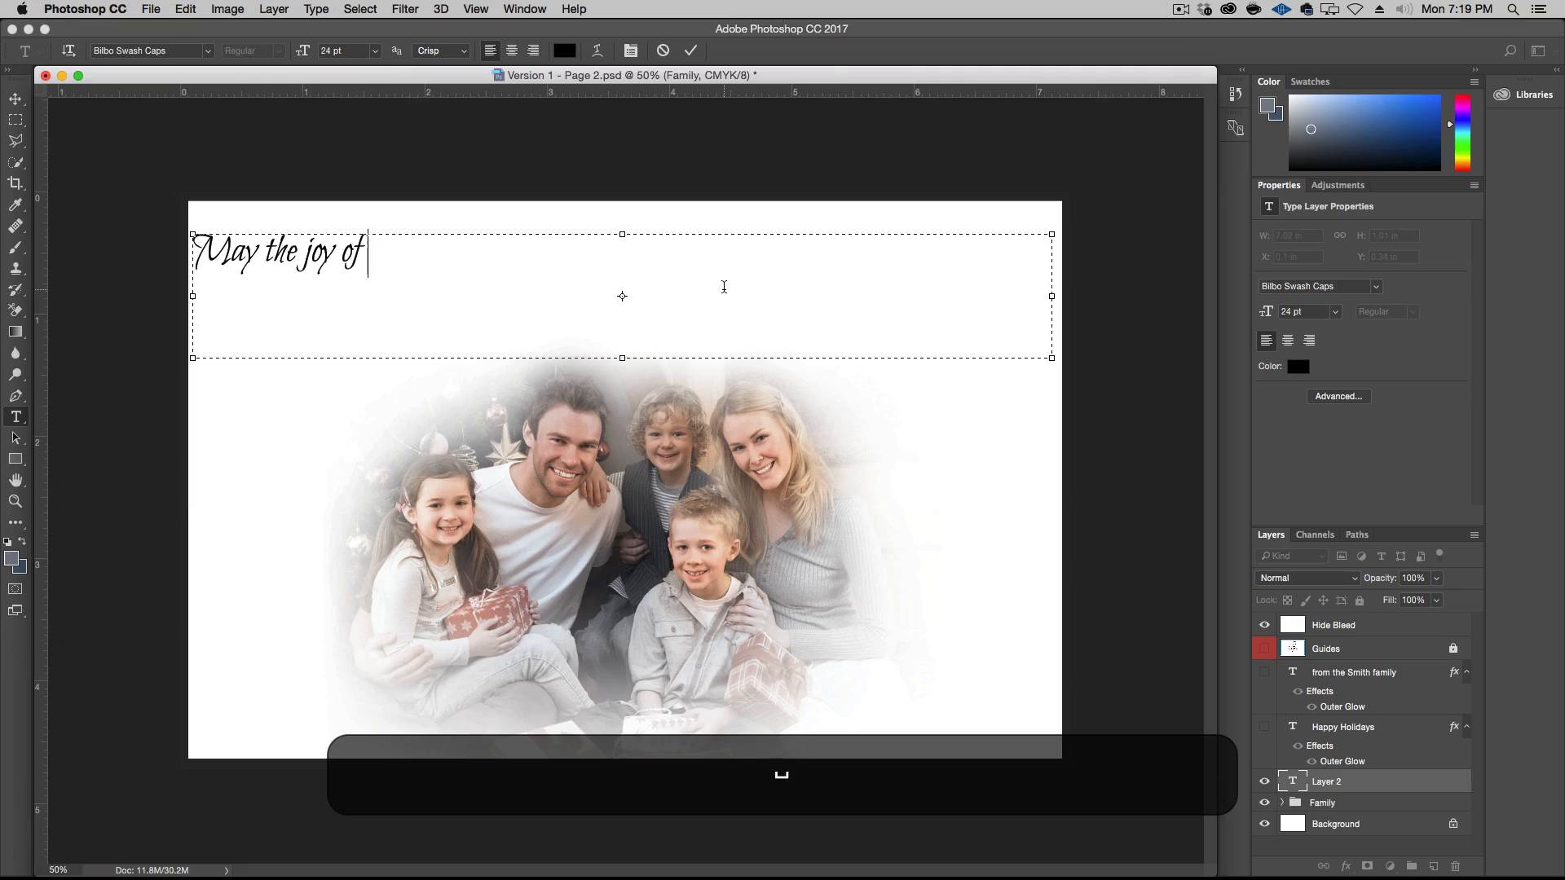
pyautogui.write(' Christmas')
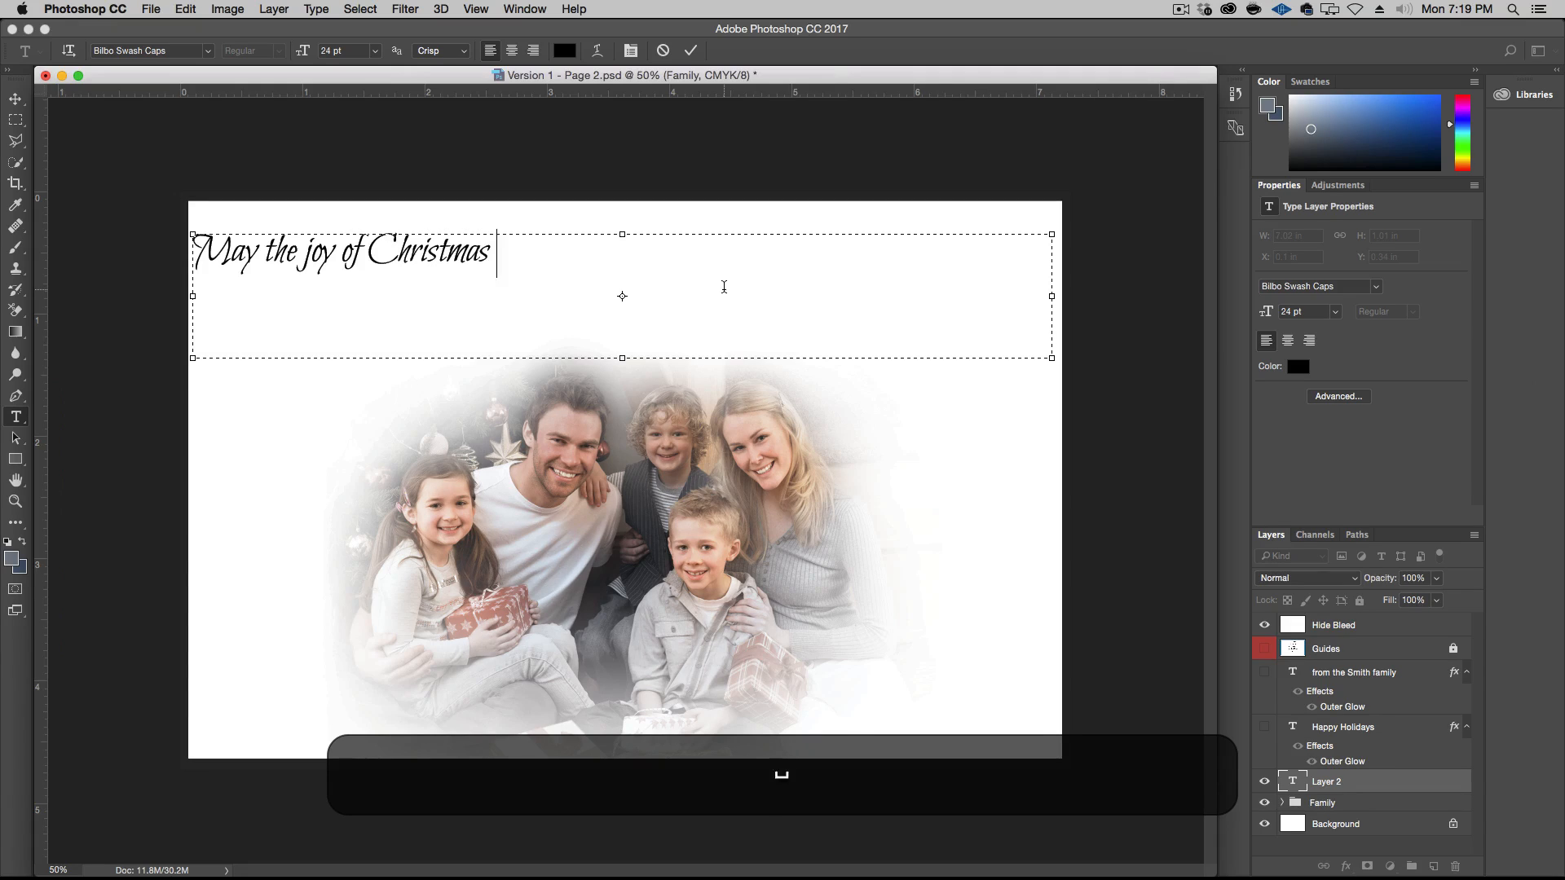
pyautogui.write(' warm your ')
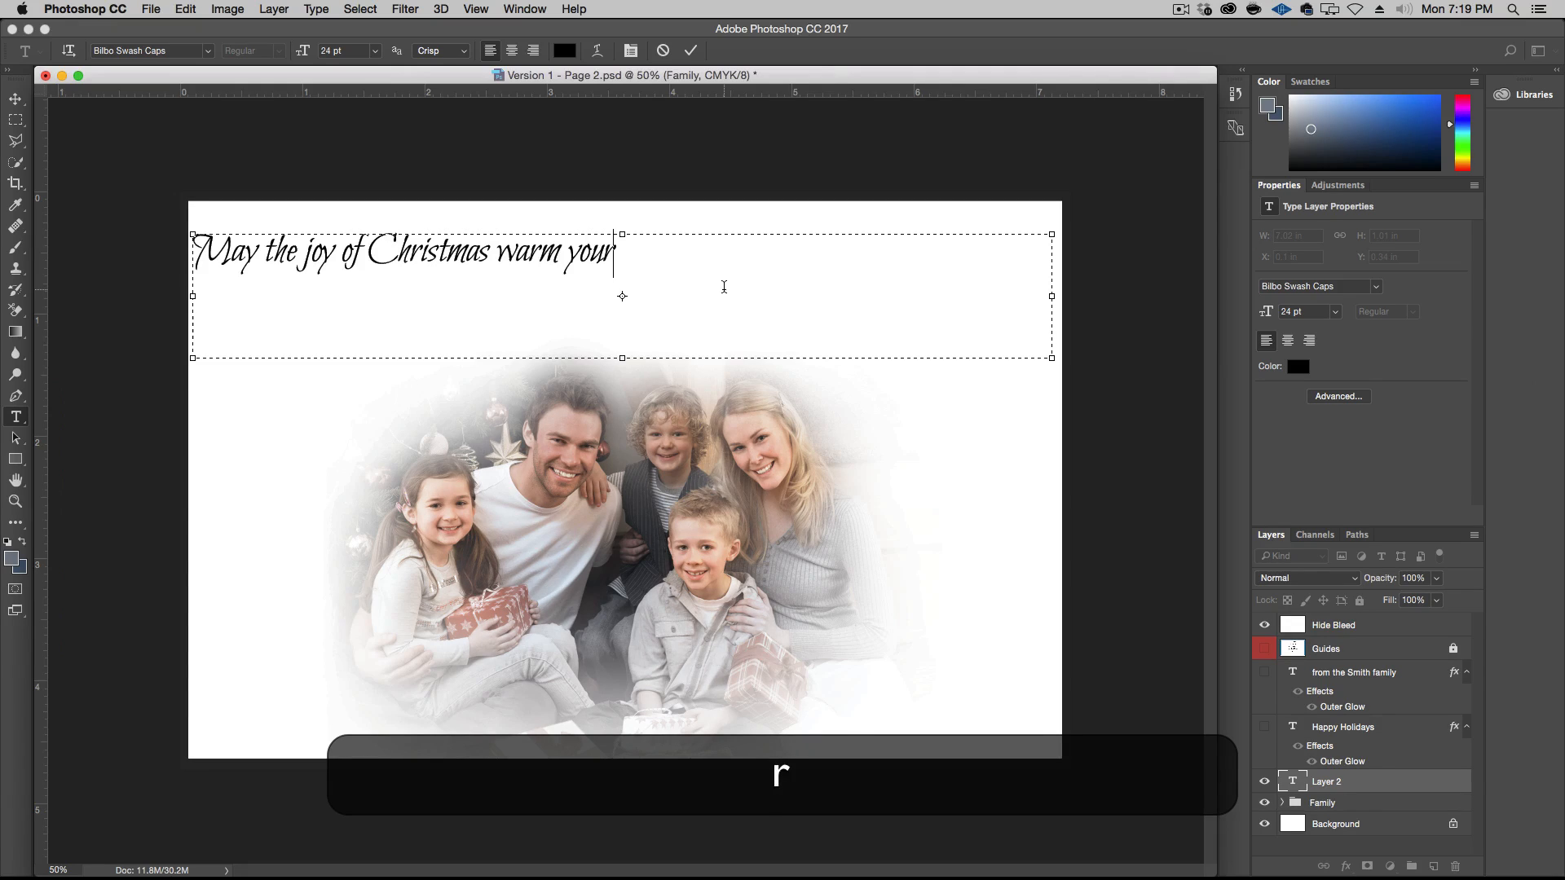
pyautogui.write('heart')
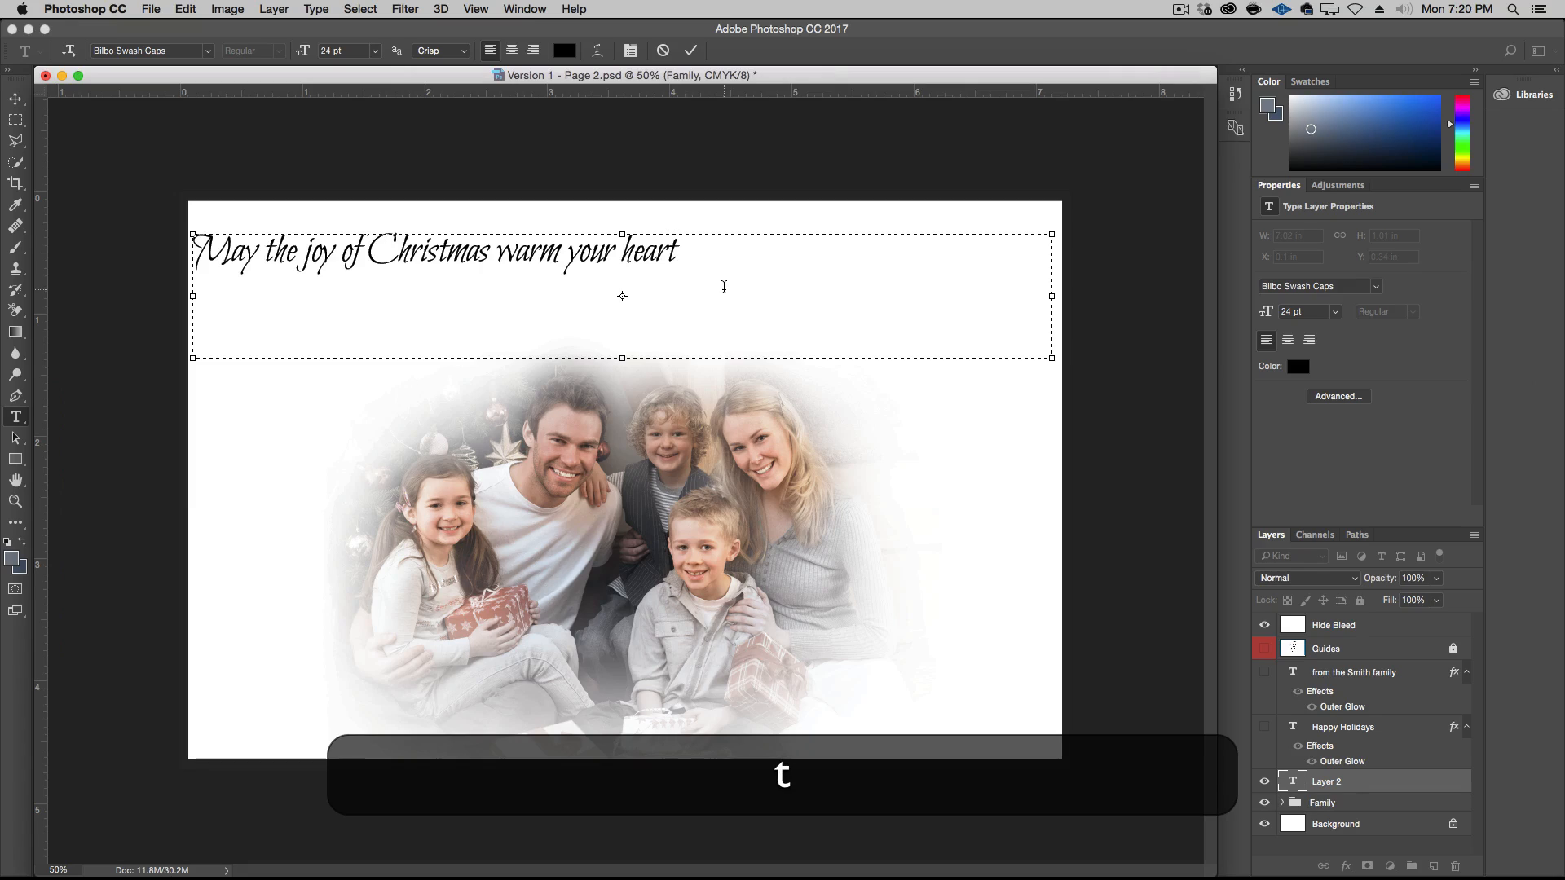
pyautogui.write(', fill')
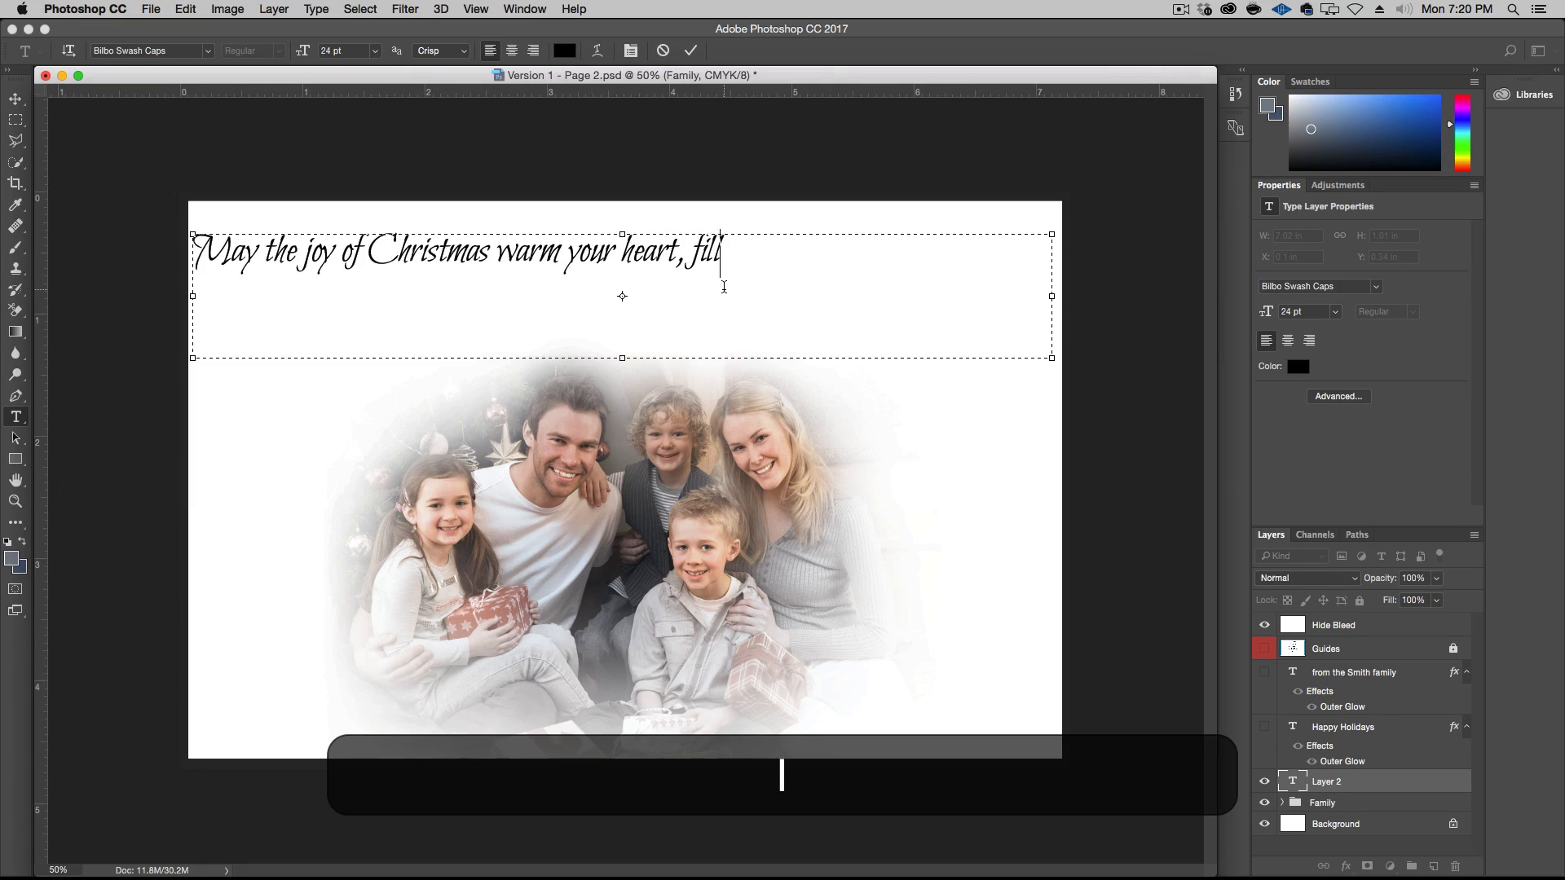
pyautogui.write(' your home')
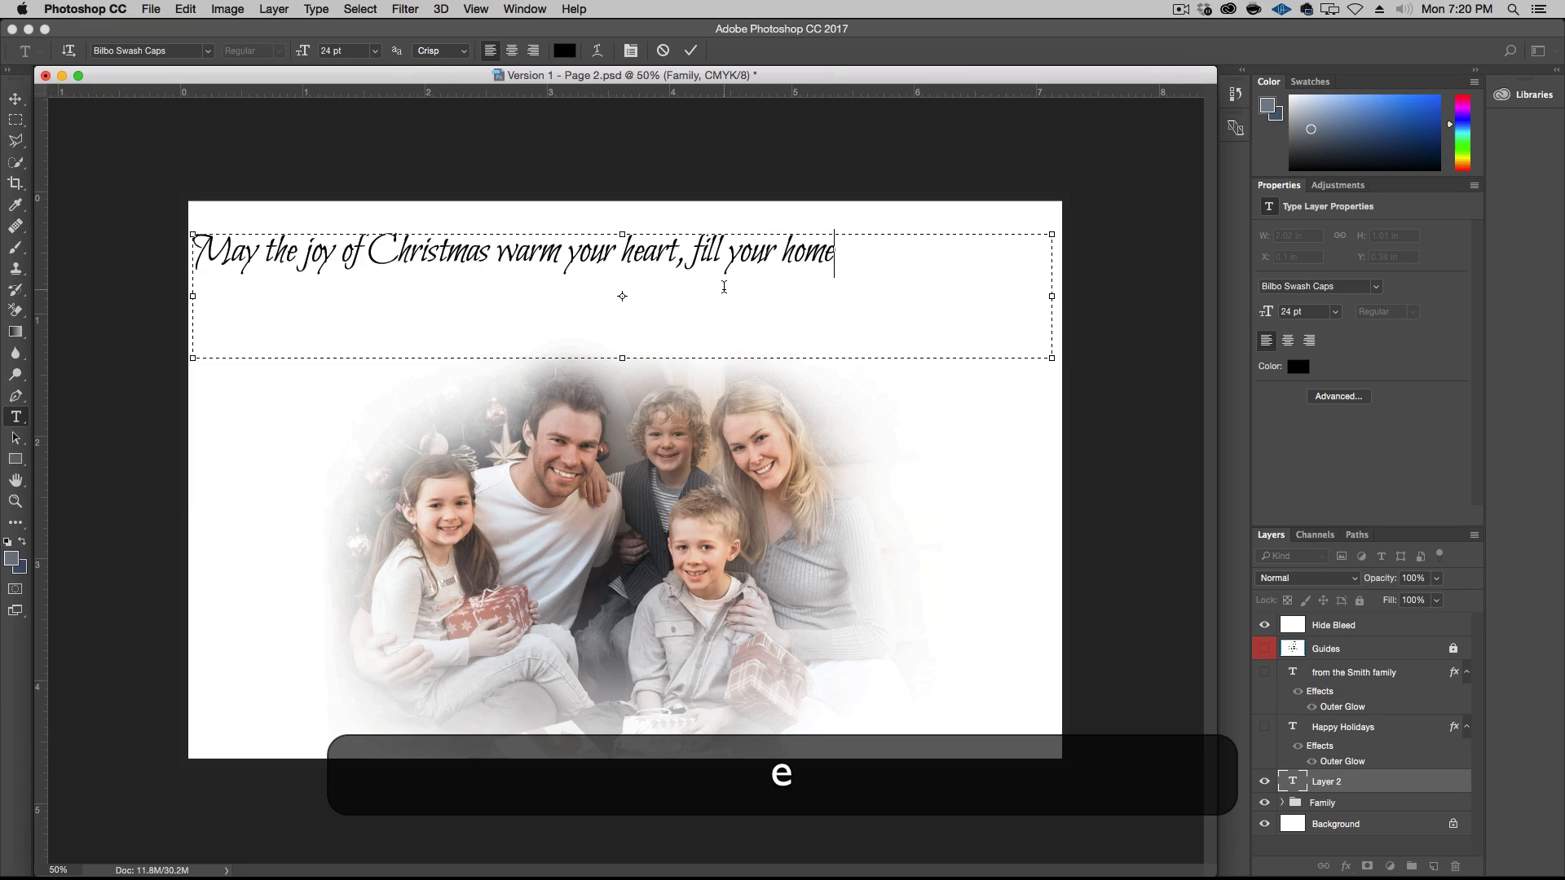
pyautogui.write(' and last')
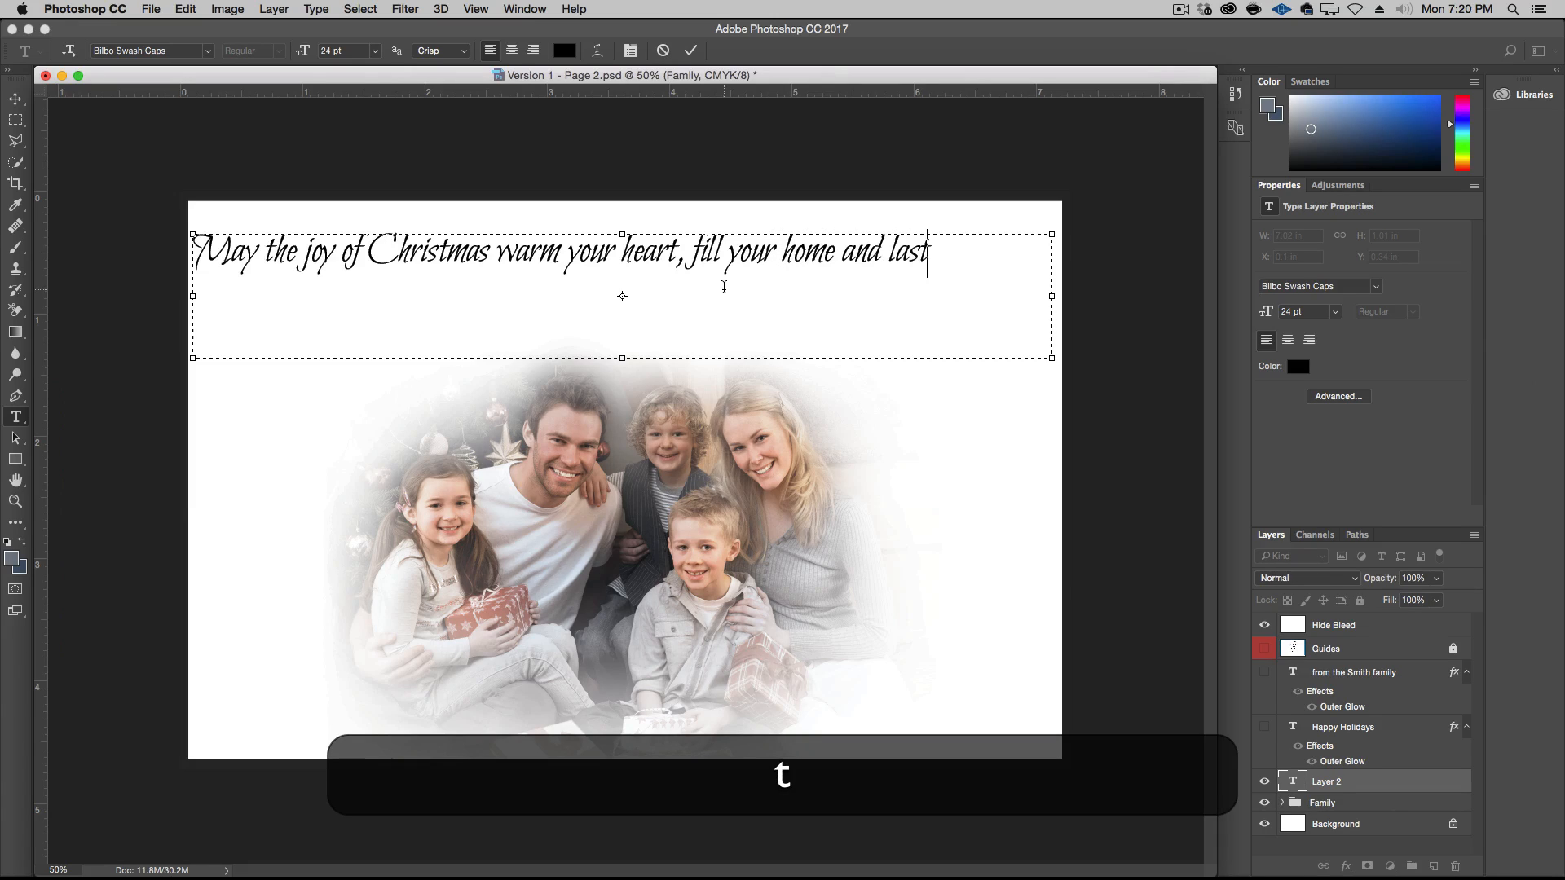
pyautogui.write(' a lifet')
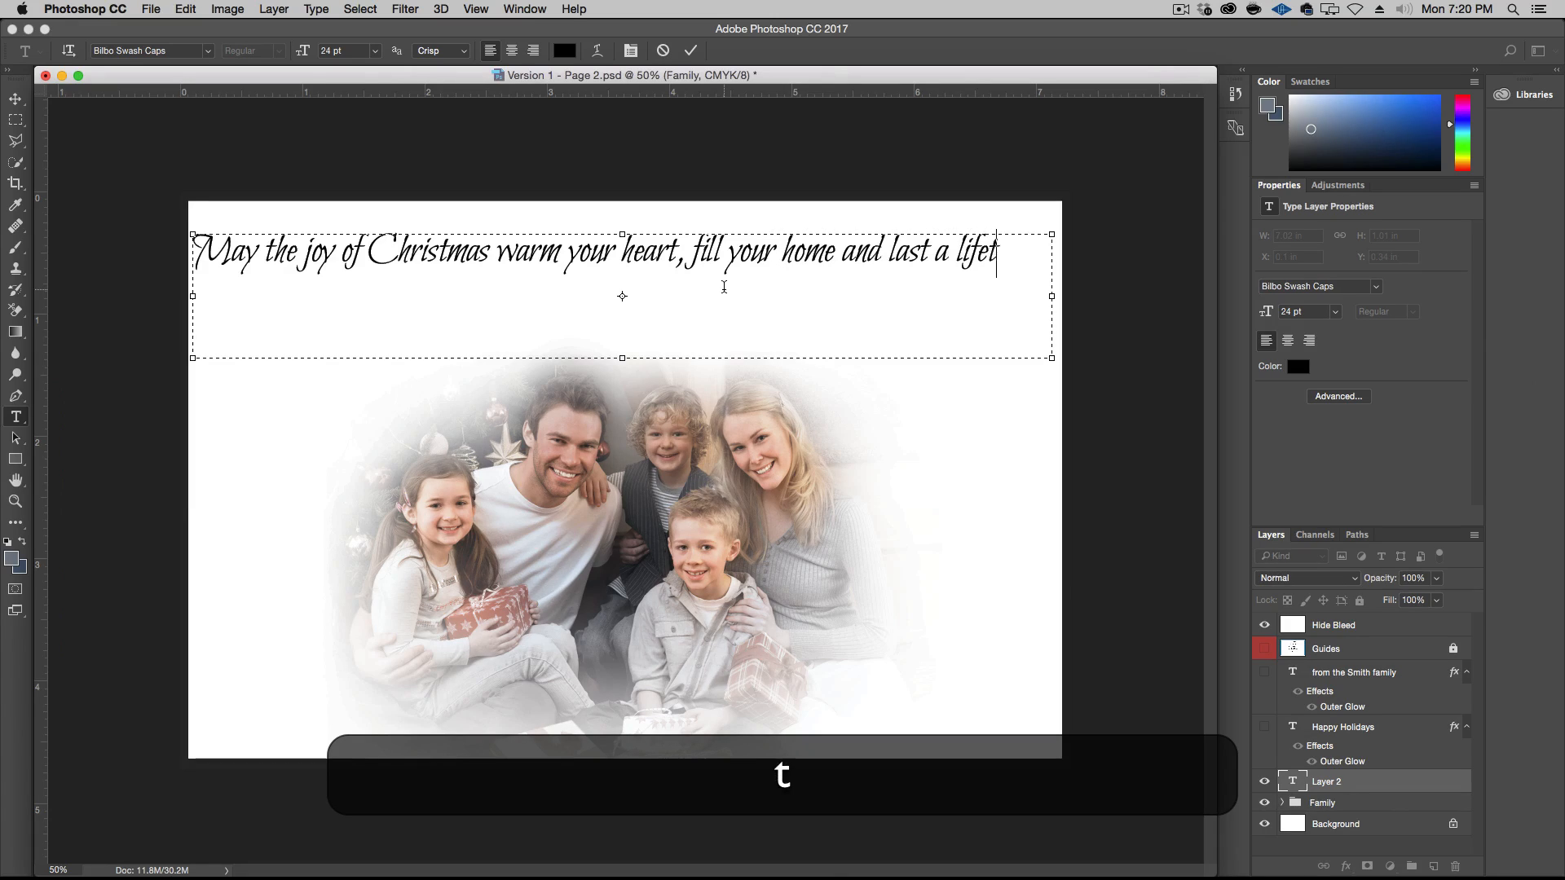
pyautogui.write('ime.')
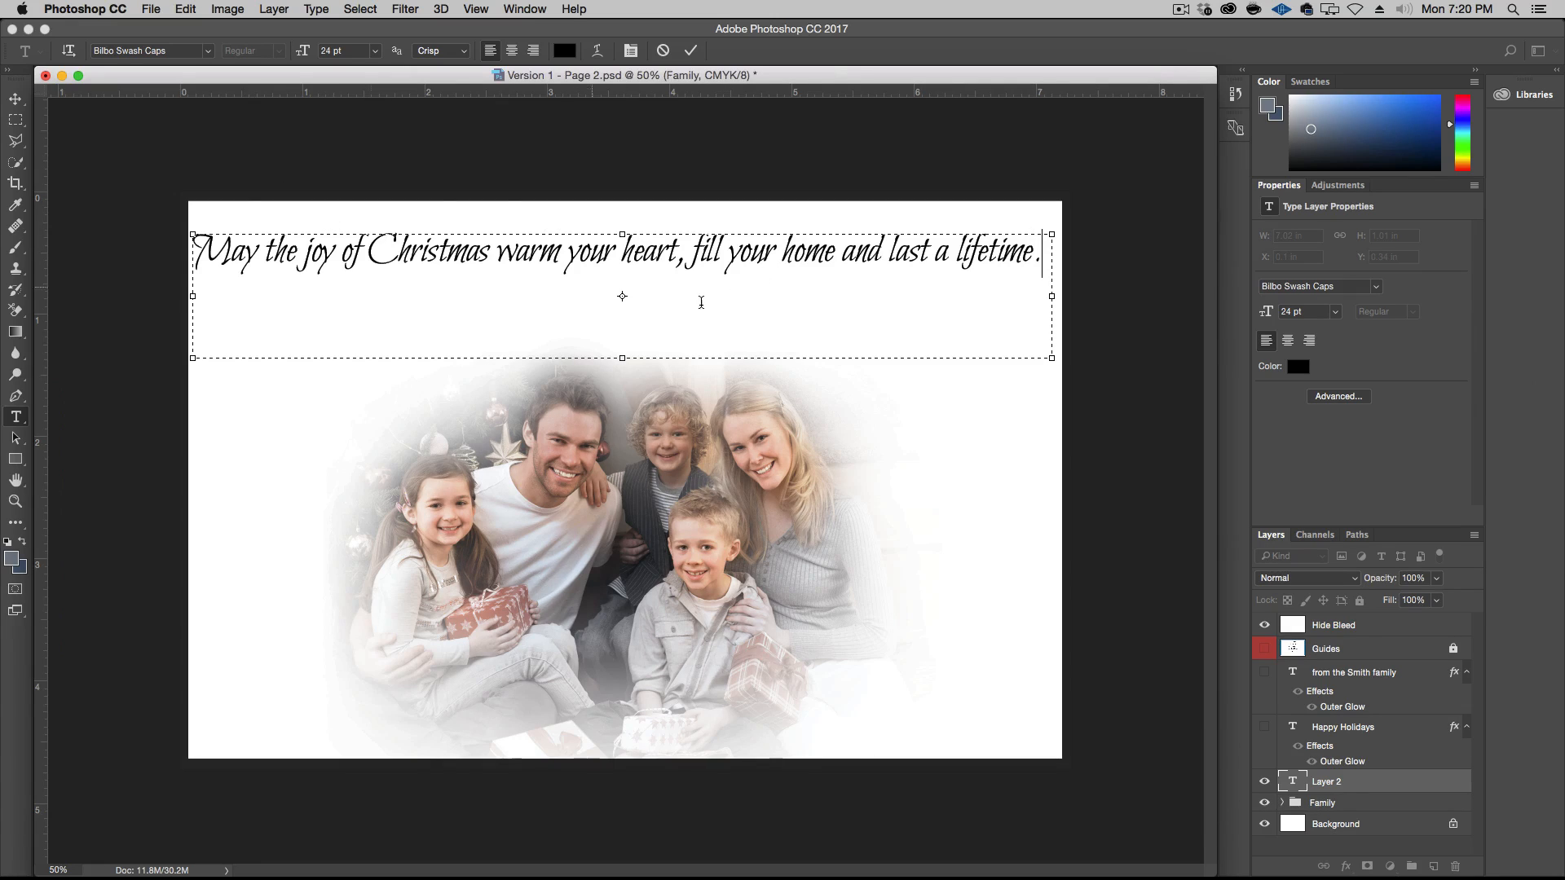
# Widen the greeting's text box to the page's side edge and centre the greeting text within it
pyautogui.moveTo(1050, 296); pyautogui.dragTo(1061, 296)
pyautogui.moveTo(195, 295)
pyautogui.mouseDown()
pyautogui.moveTo(181, 296)
pyautogui.moveTo(194, 295)
pyautogui.mouseUp()
pyautogui.press('super+a')
pyautogui.click(511, 51)
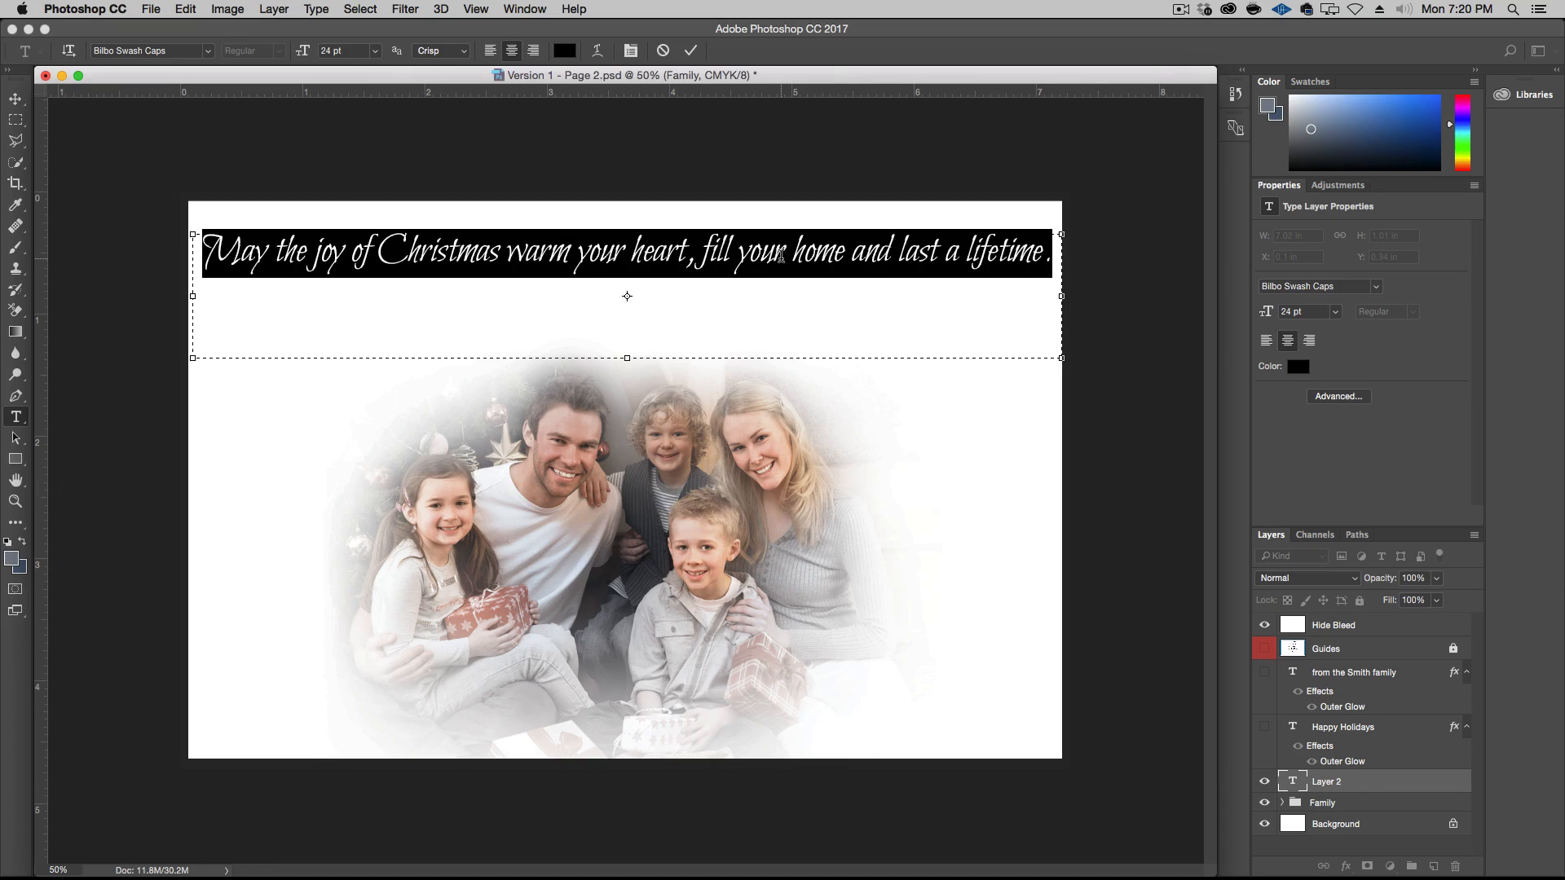
# Change the greeting's font to Amatic SC Regular and commit the text
pyautogui.press('super')
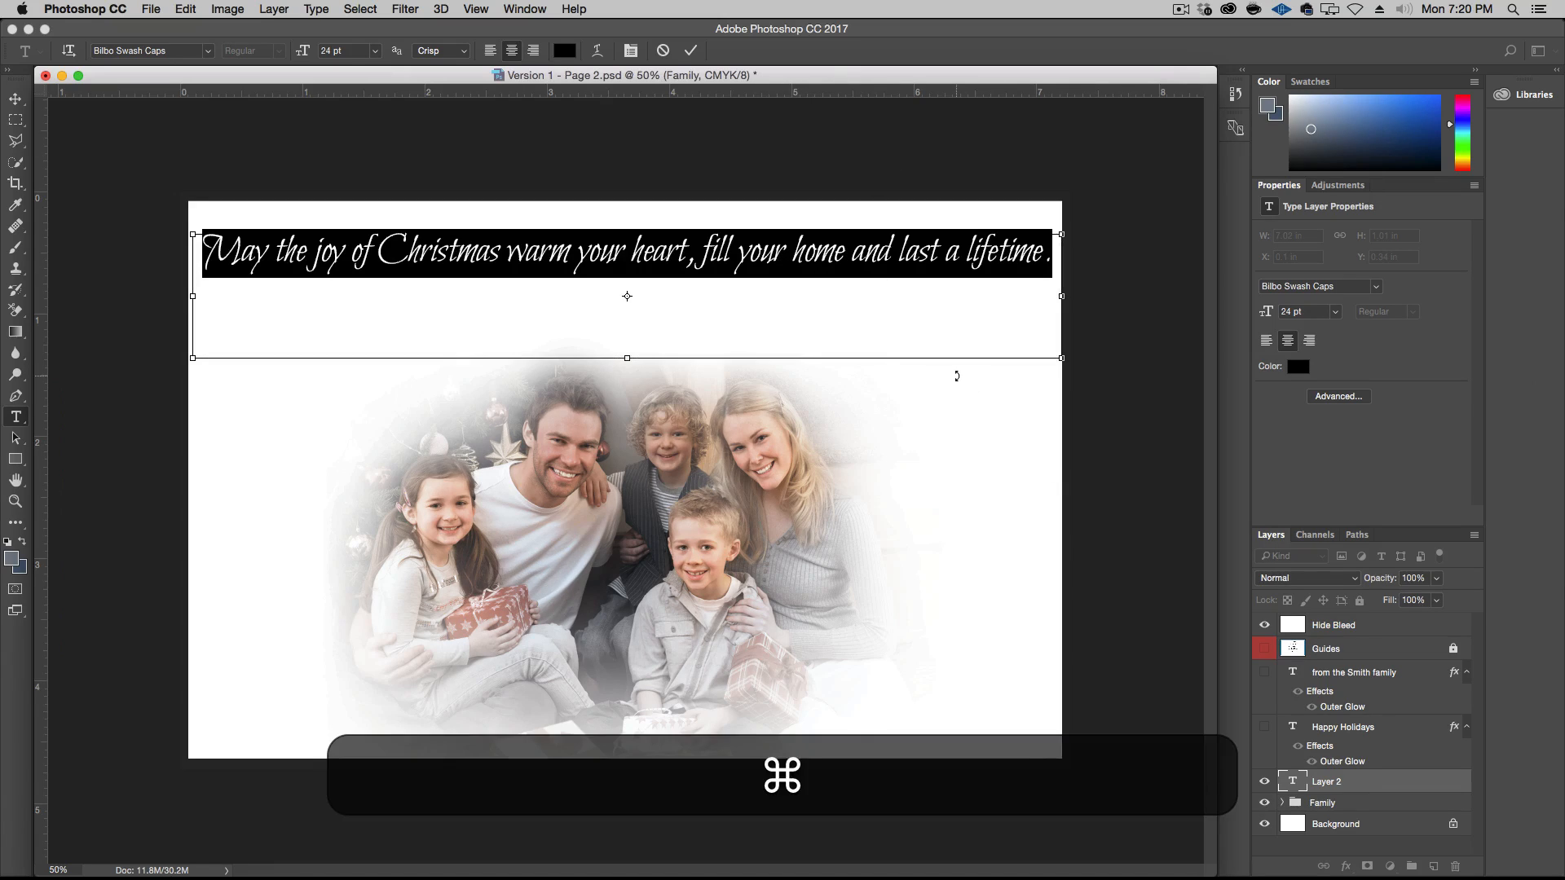
pyautogui.press('super+t')
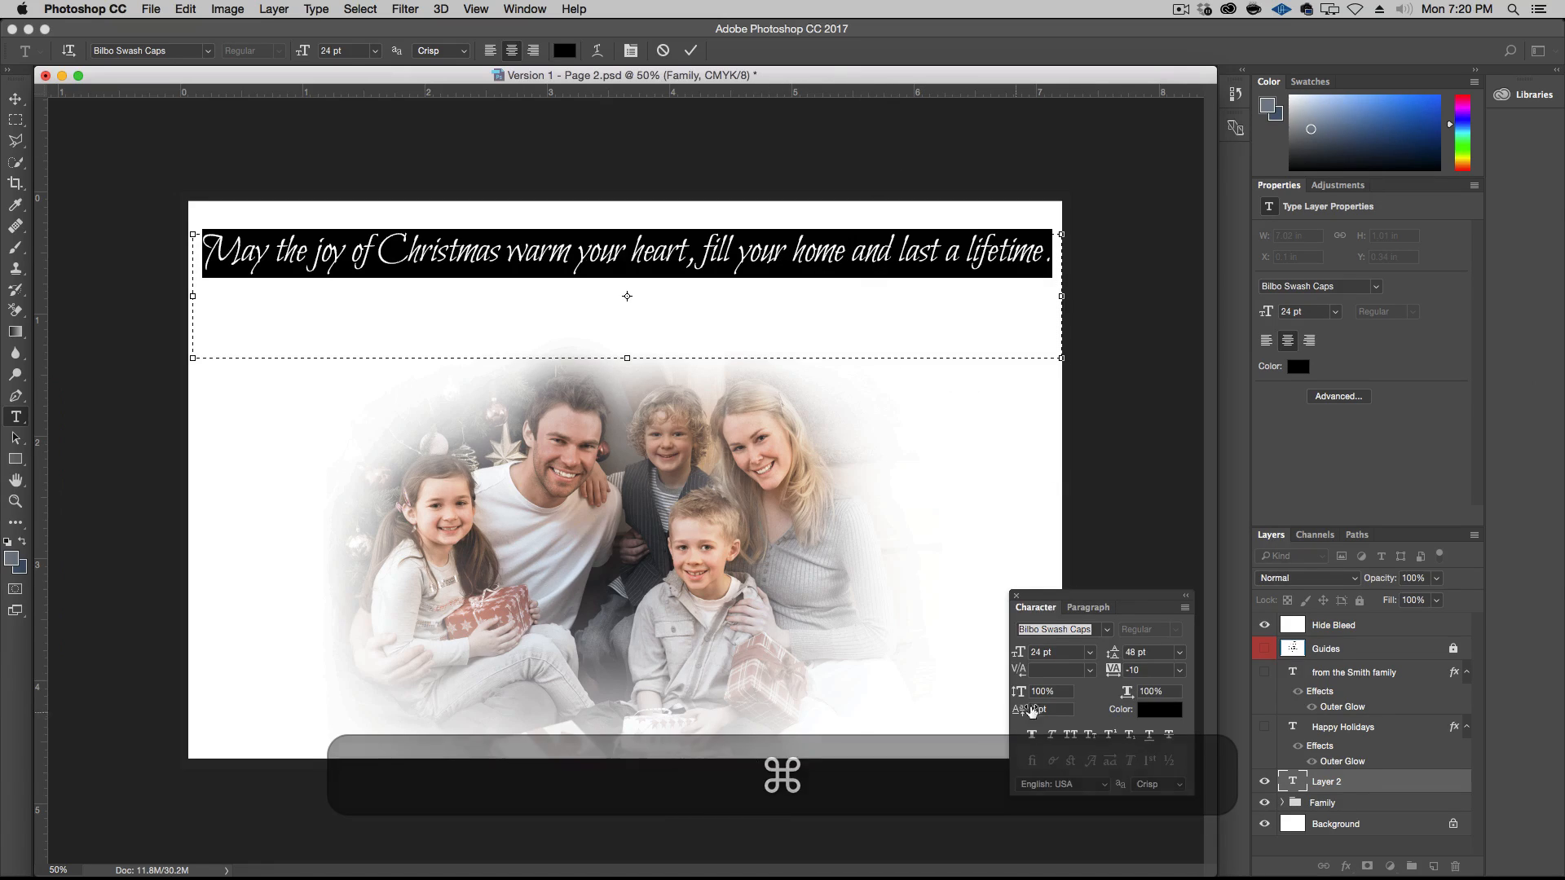
pyautogui.click(1106, 629)
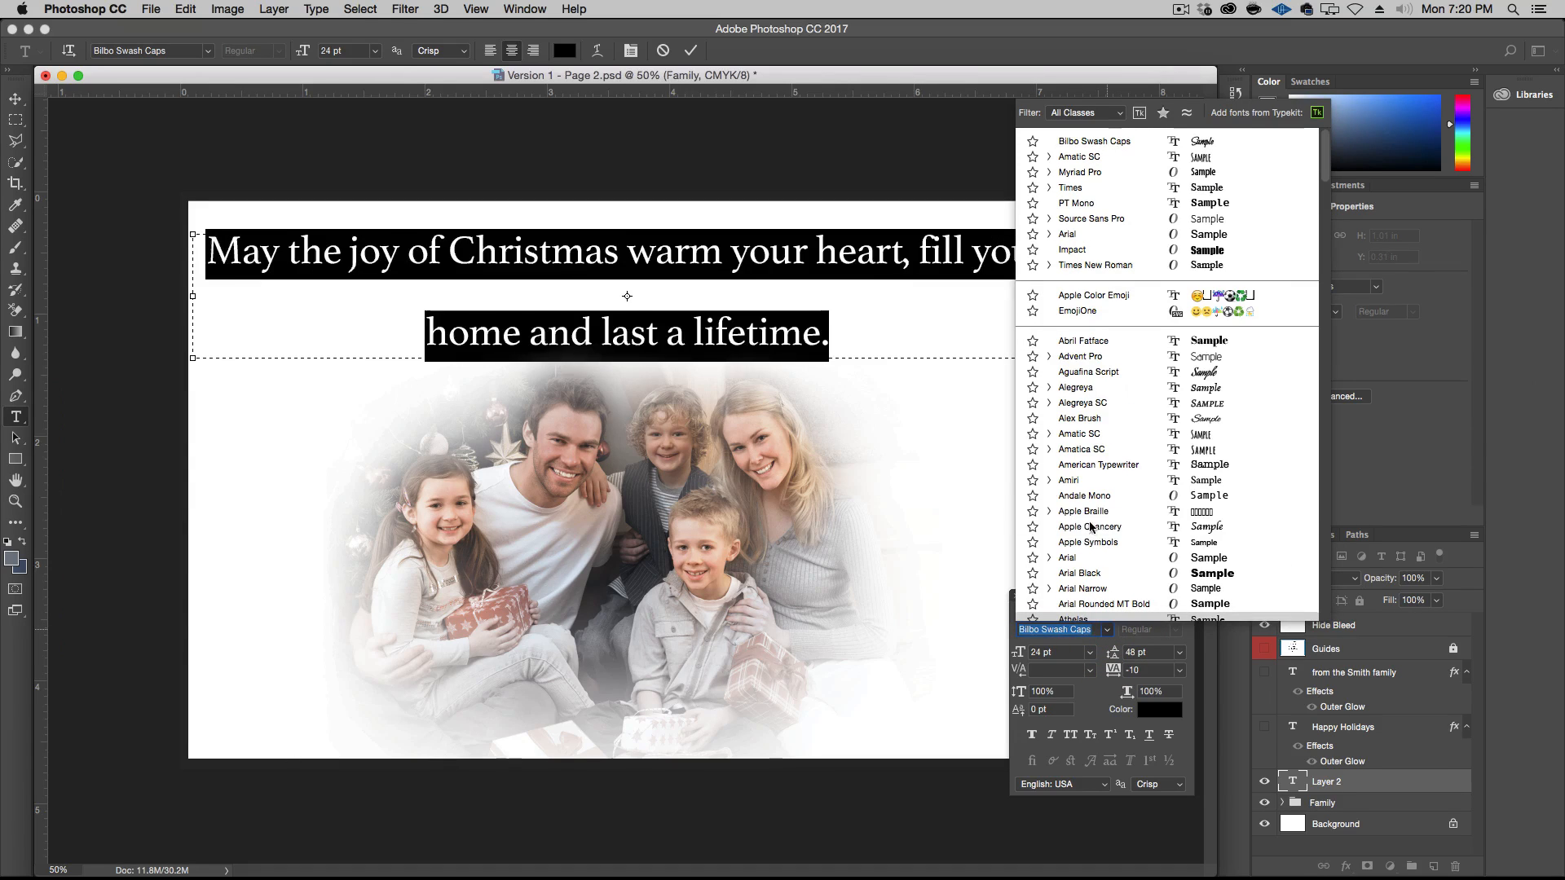
pyautogui.click(1112, 158)
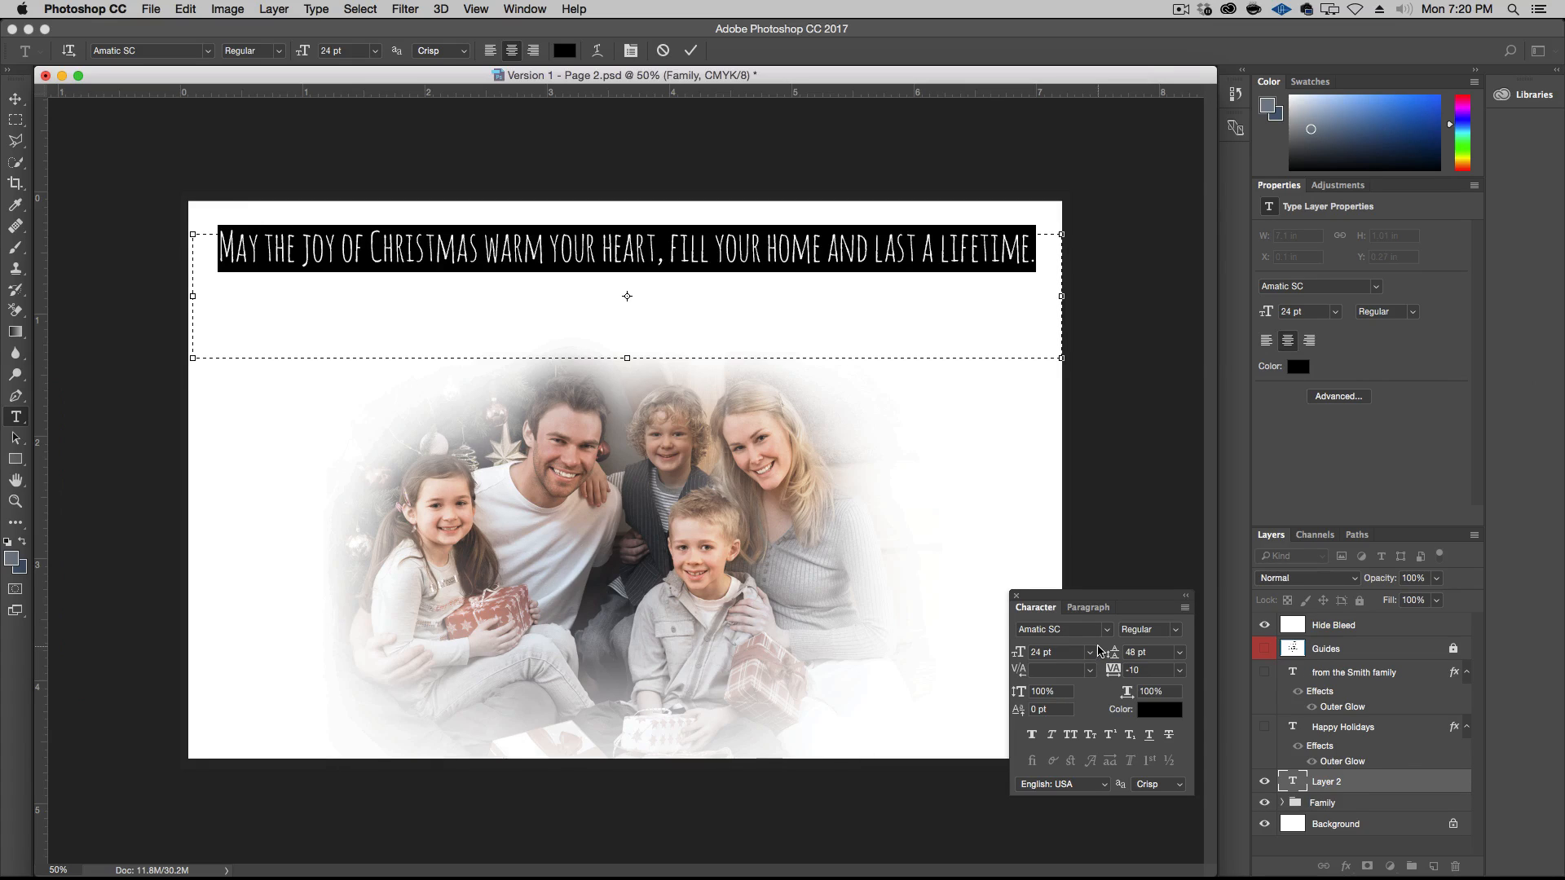
pyautogui.click(15, 99)
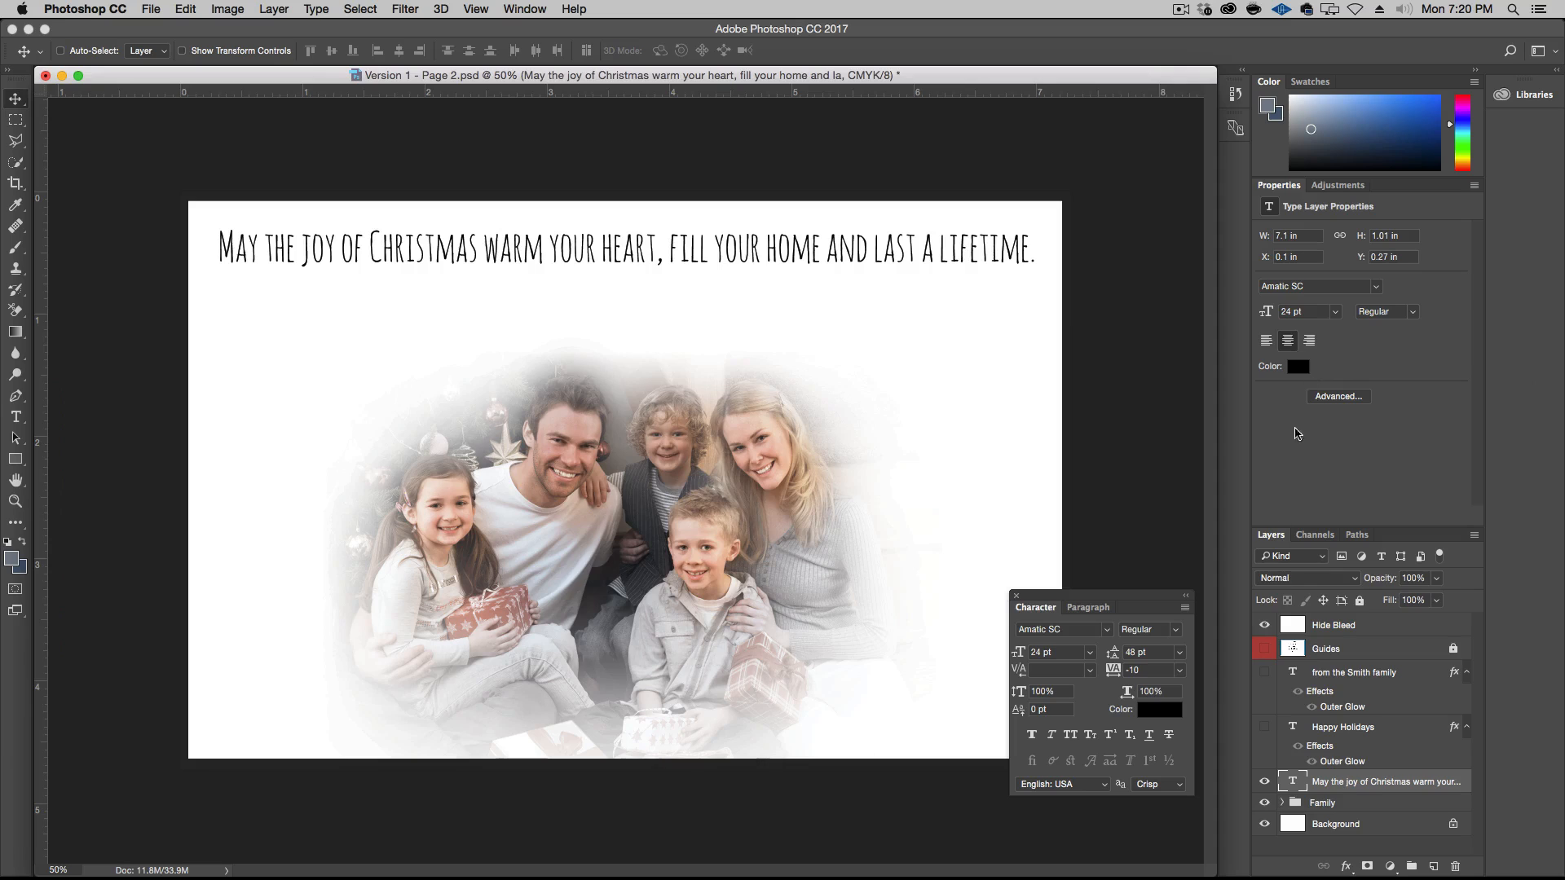
# Recolour the whole greeting text to a medium blue, about #1e62ae
pyautogui.click(1161, 710)
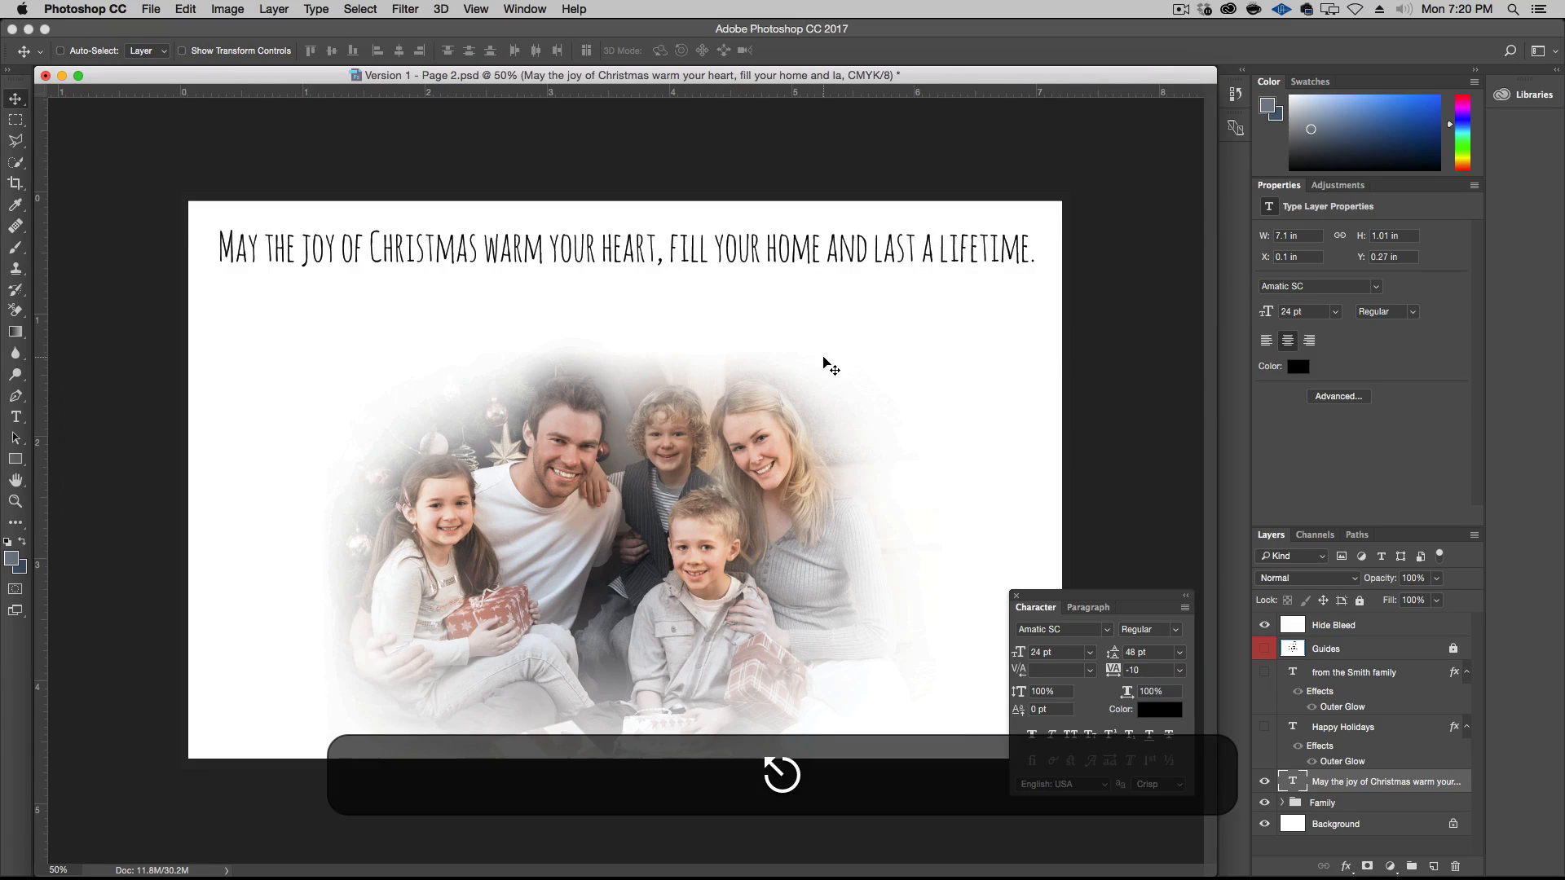
pyautogui.press('t')
pyautogui.tripleClick(693, 248)
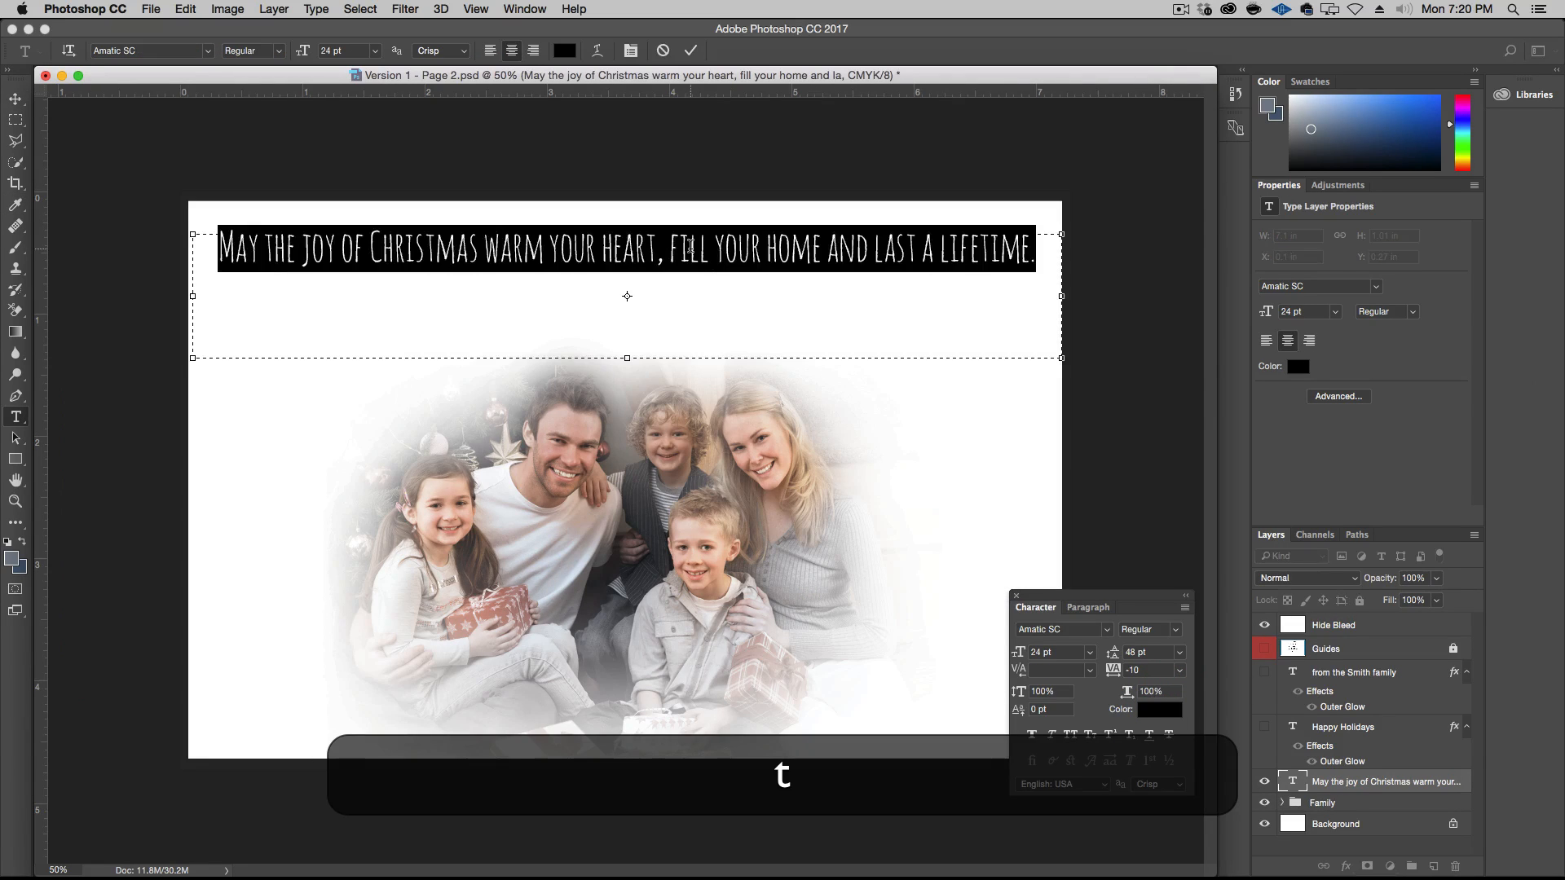
pyautogui.click(1160, 710)
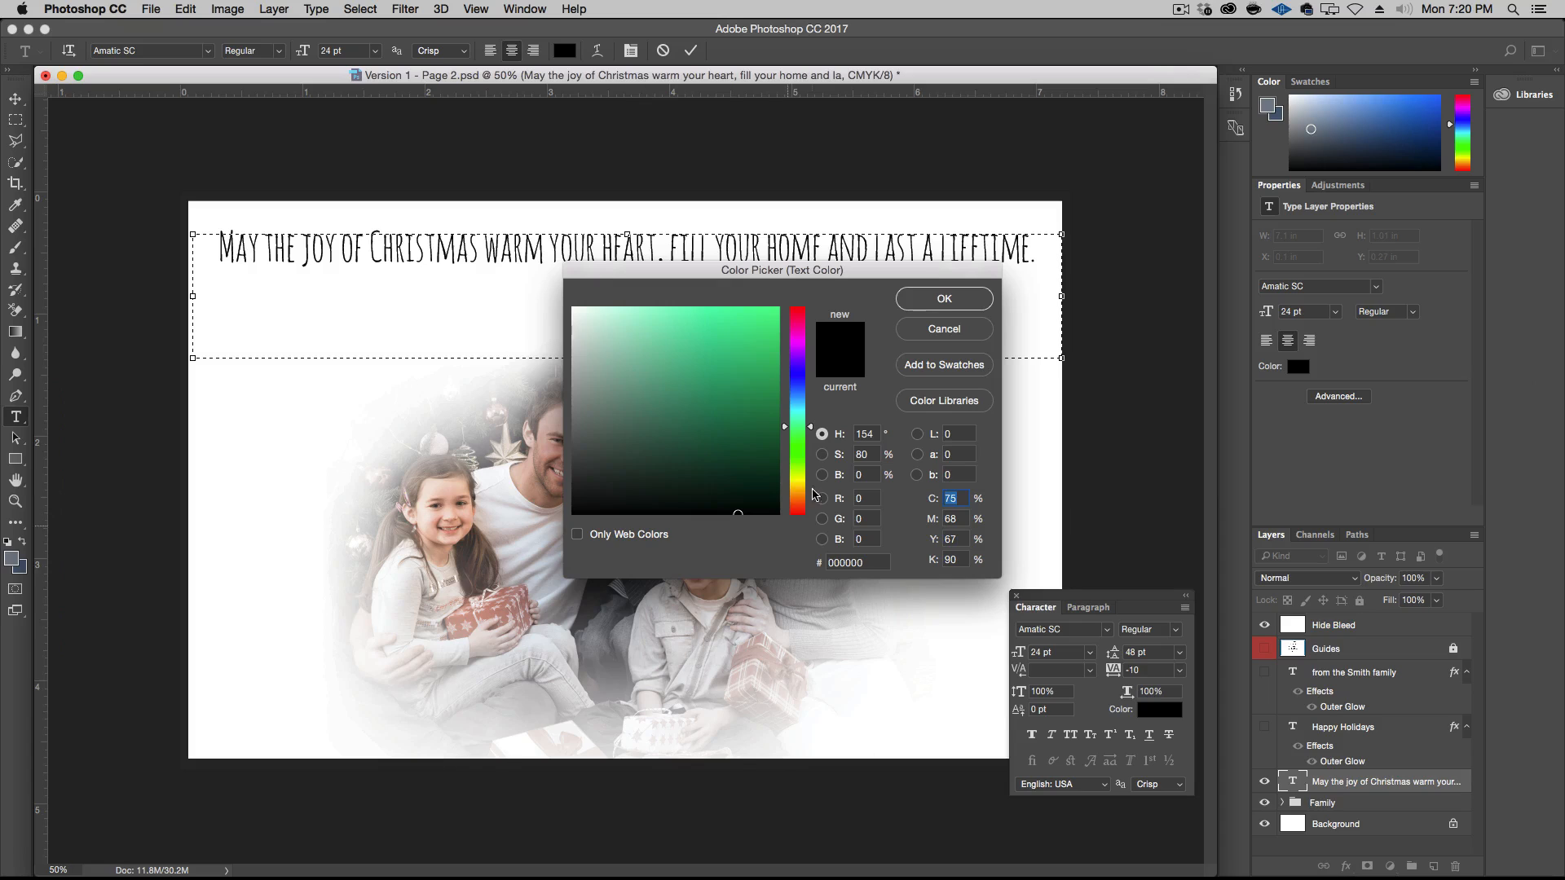
pyautogui.click(801, 394)
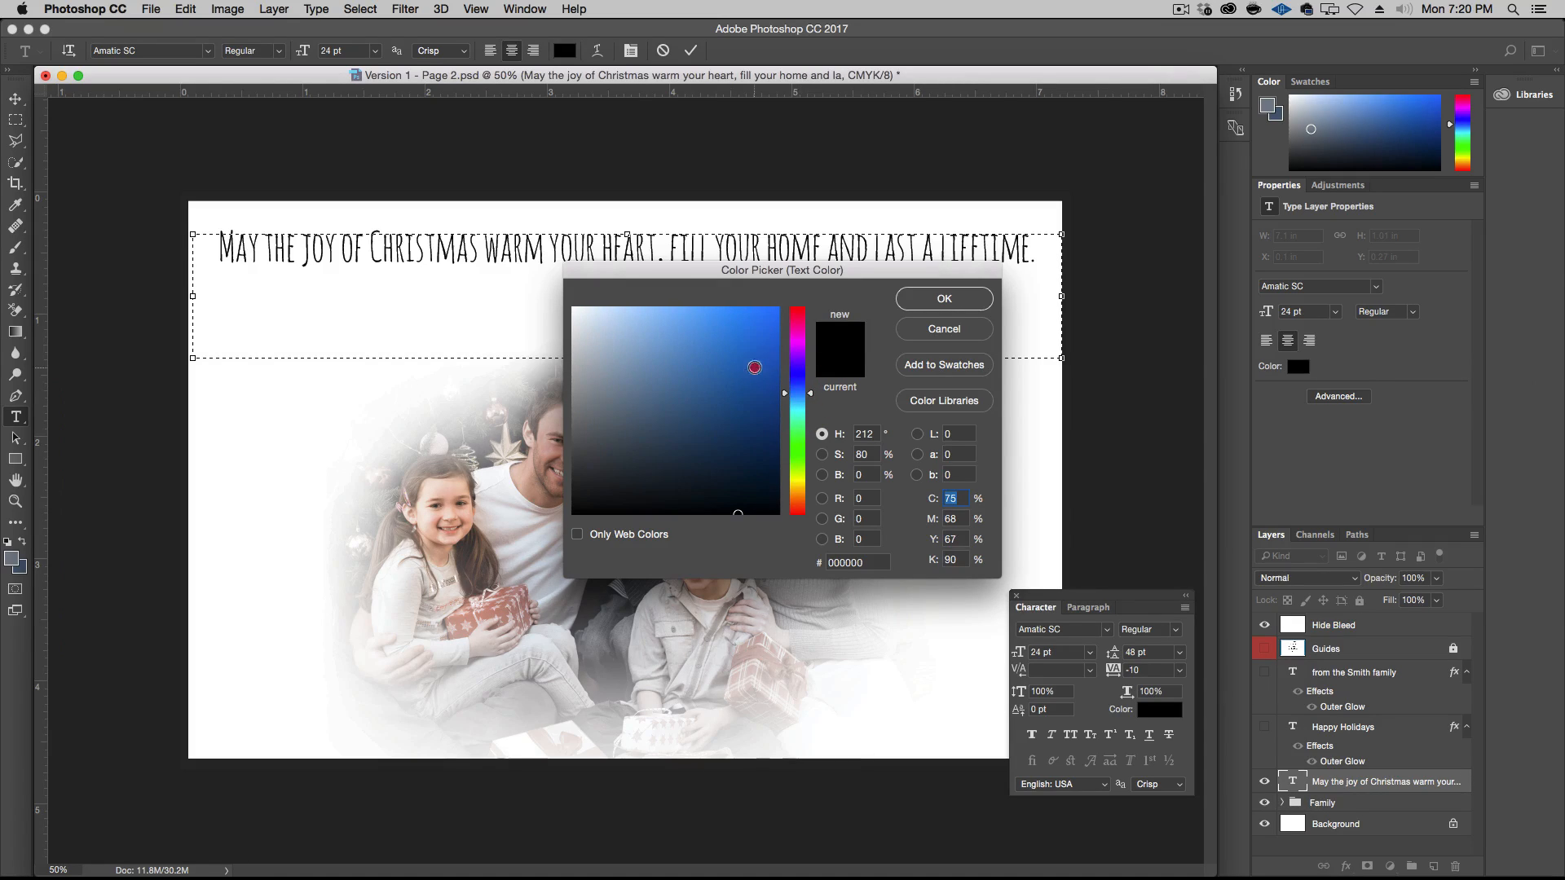
pyautogui.moveTo(751, 361)
pyautogui.mouseDown()
pyautogui.moveTo(787, 355)
pyautogui.moveTo(749, 360)
pyautogui.mouseUp()
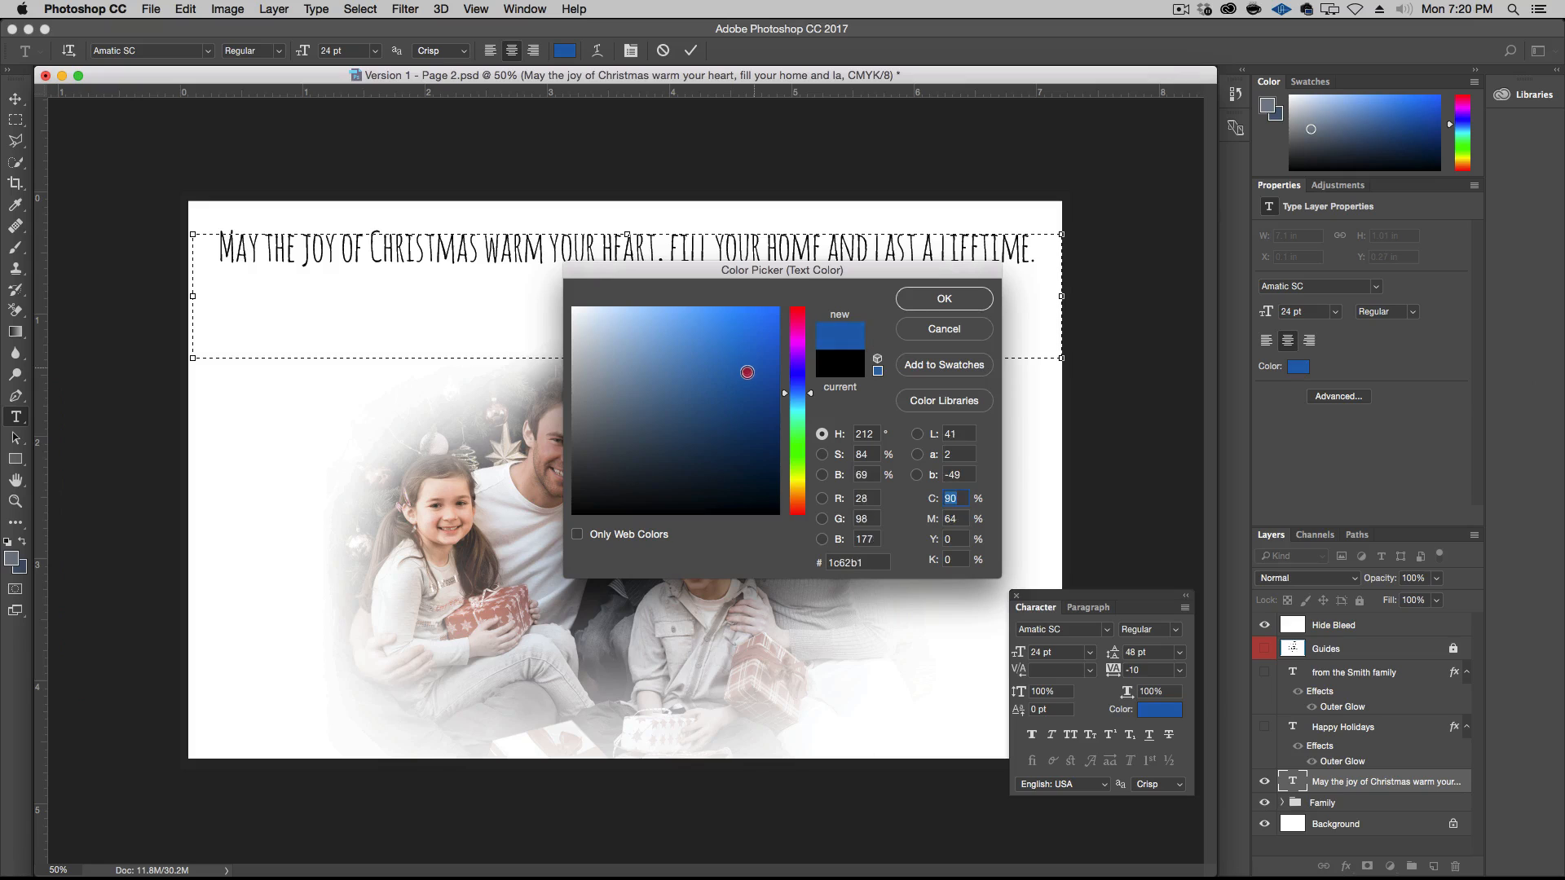
pyautogui.click(943, 298)
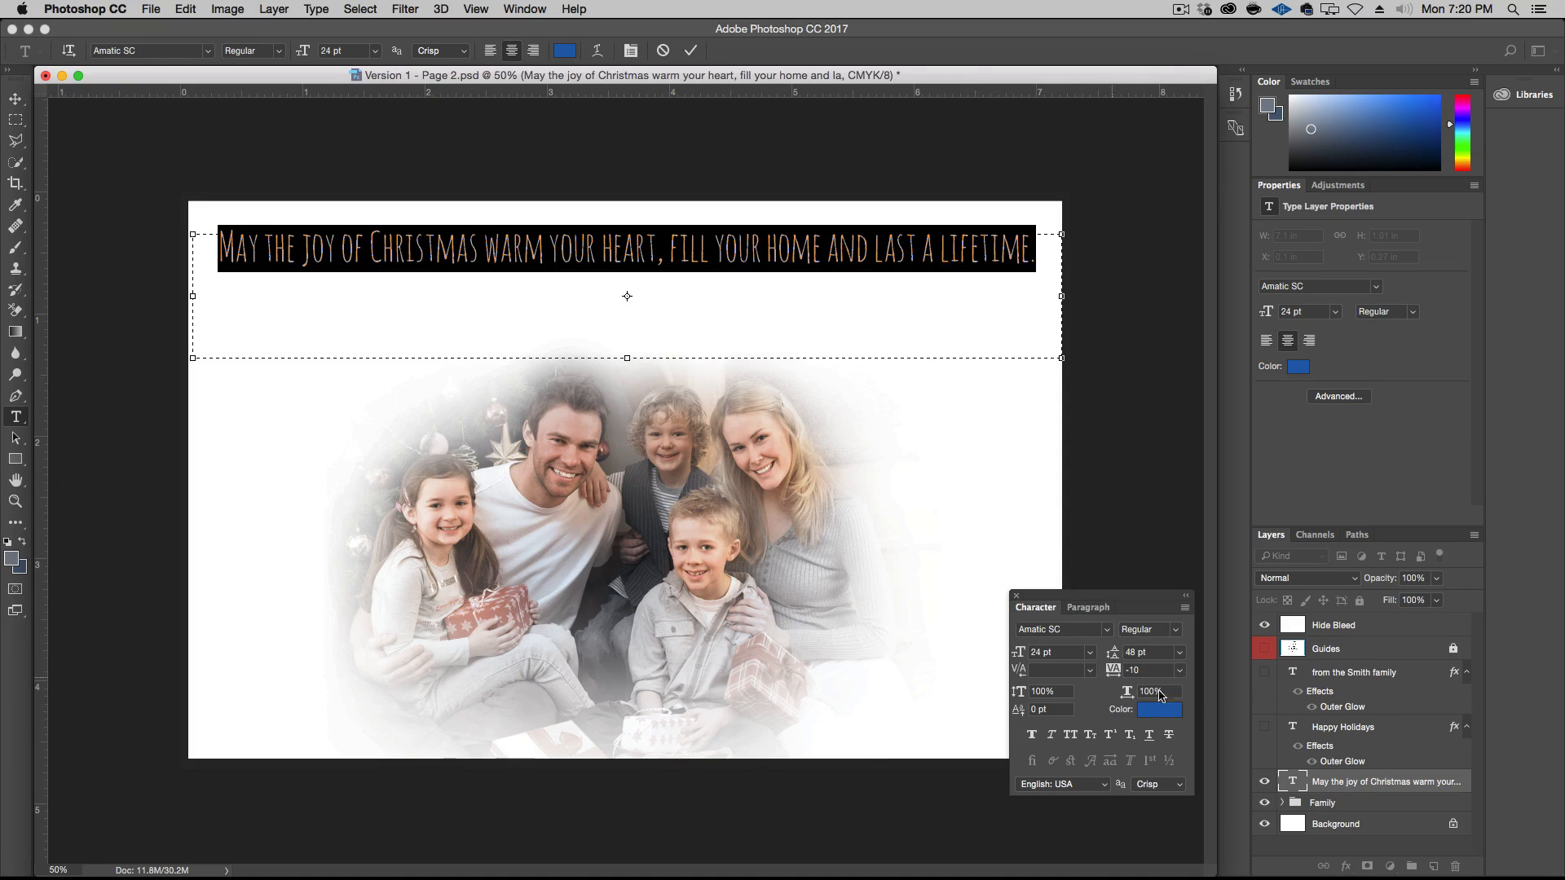
pyautogui.click(724, 299)
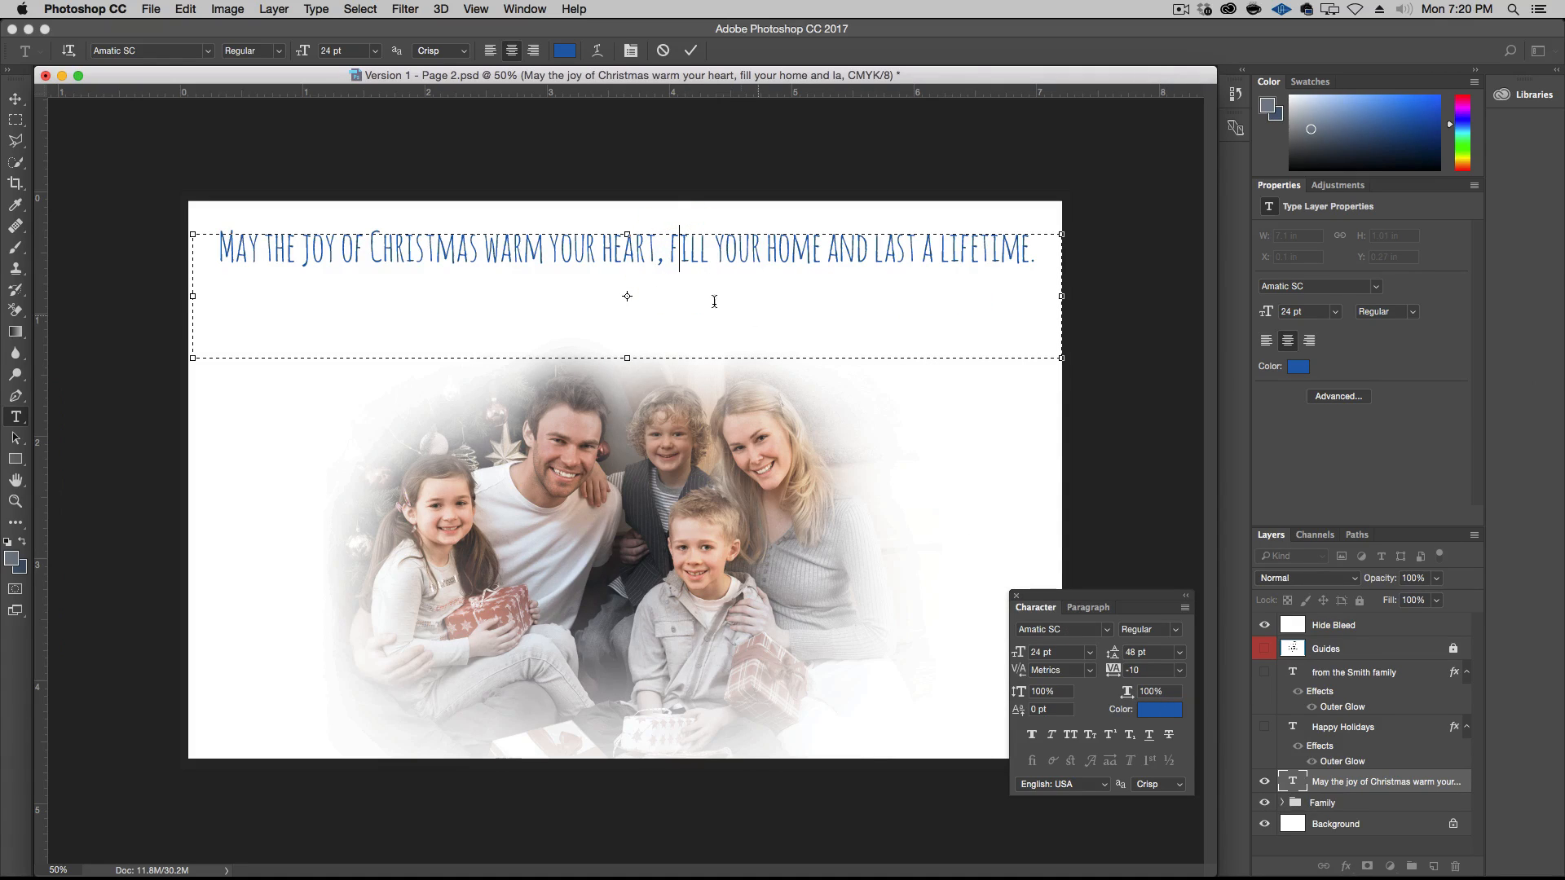
# Shift the greeting text's blue to a slightly more cyan hue
pyautogui.click(629, 245)
pyautogui.press('super+a')
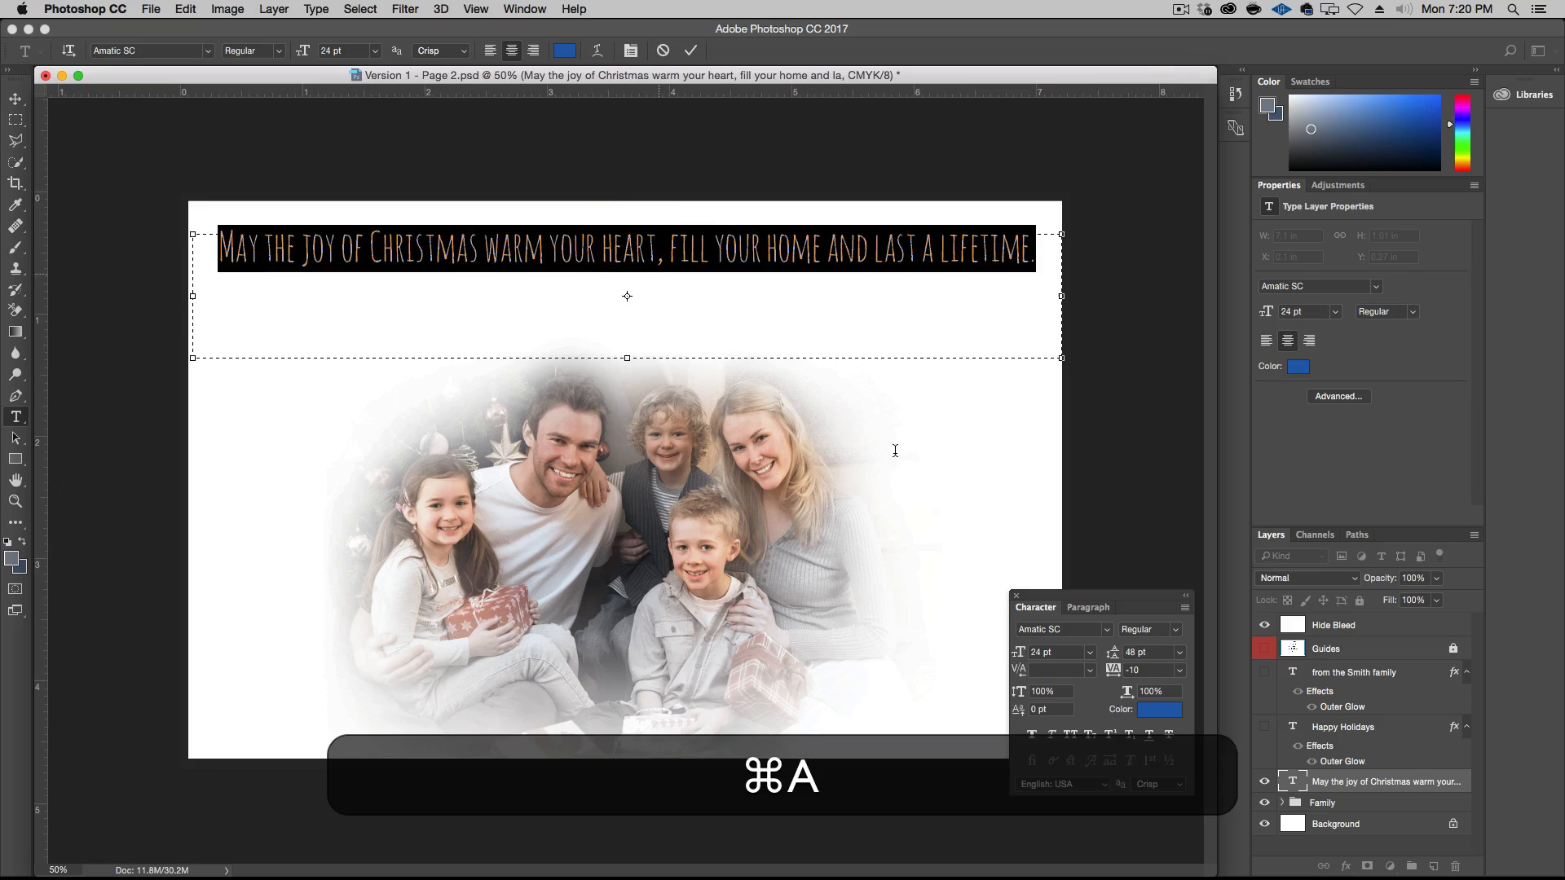
pyautogui.click(1146, 710)
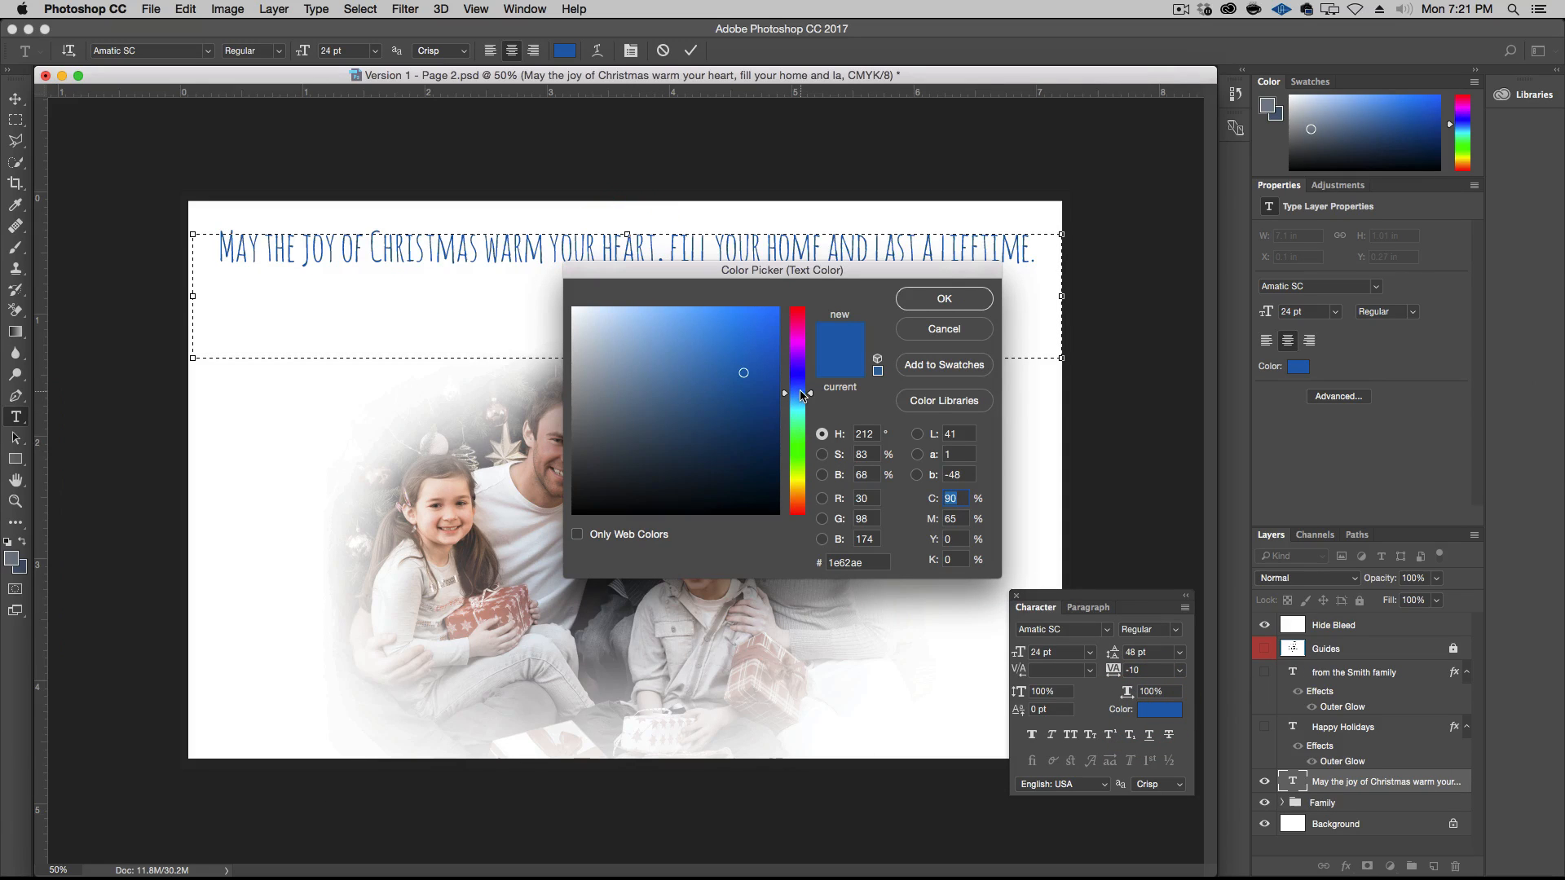
pyautogui.click(962, 299)
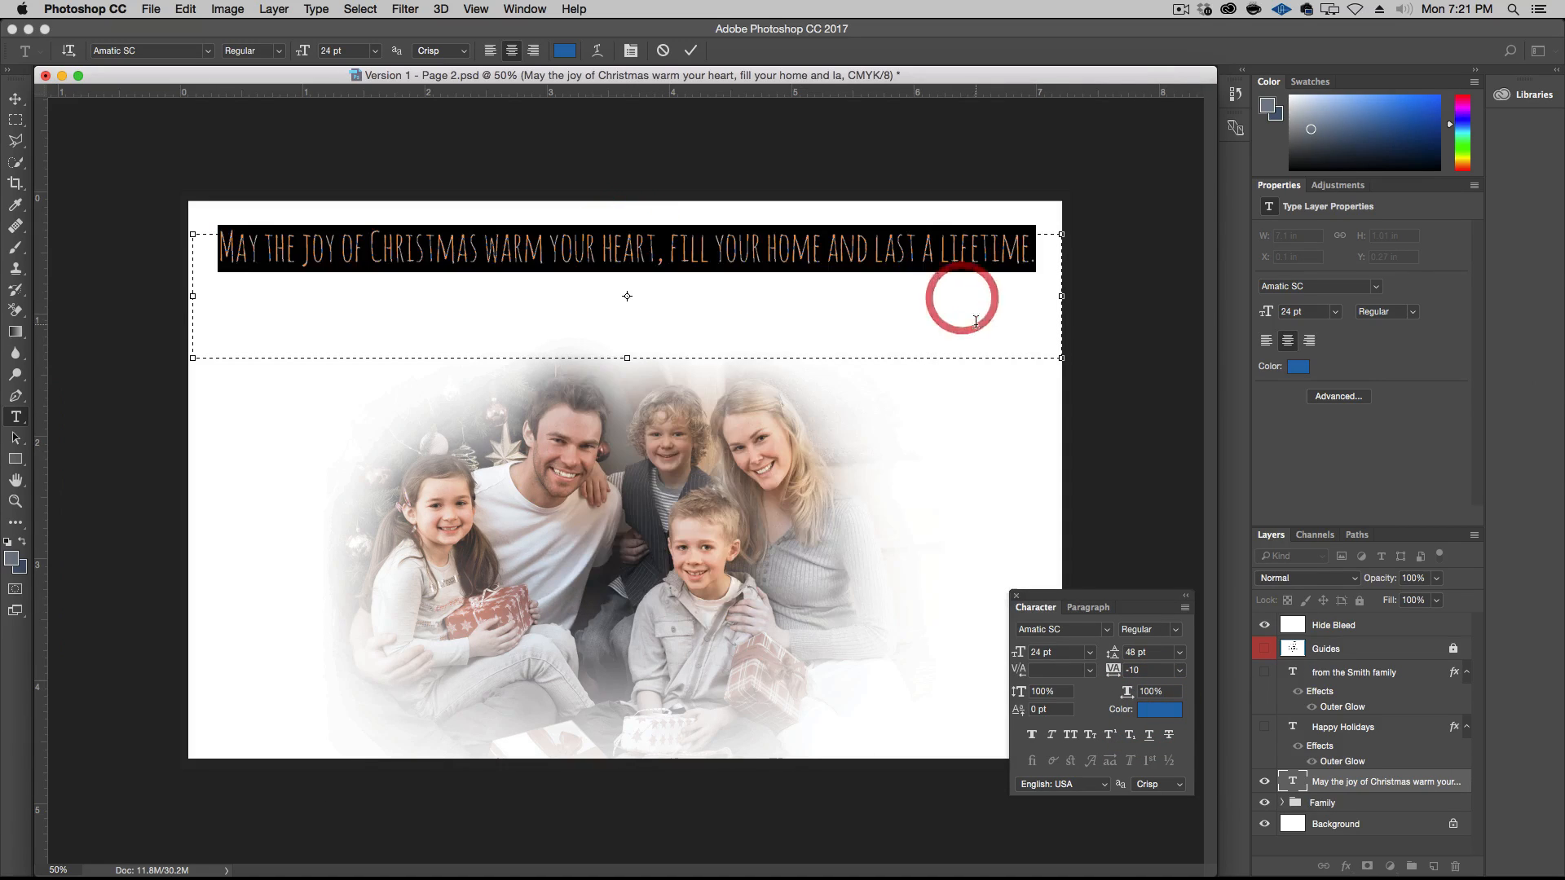
pyautogui.click(740, 249)
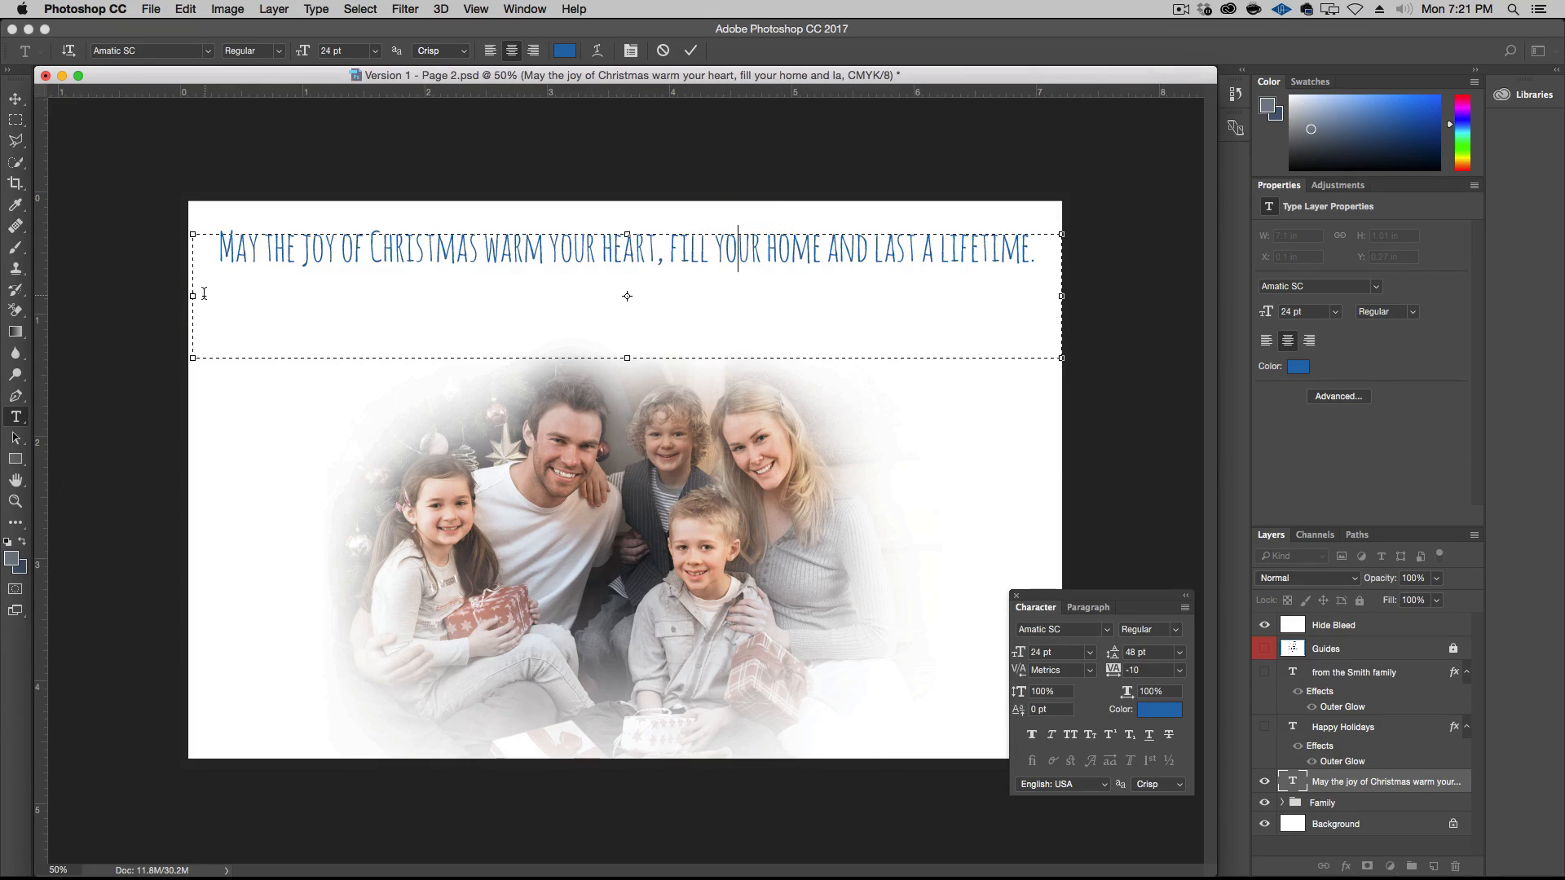
# Set the font size of the entire greeting to 36 pt
pyautogui.click(298, 249)
pyautogui.press('super+a')
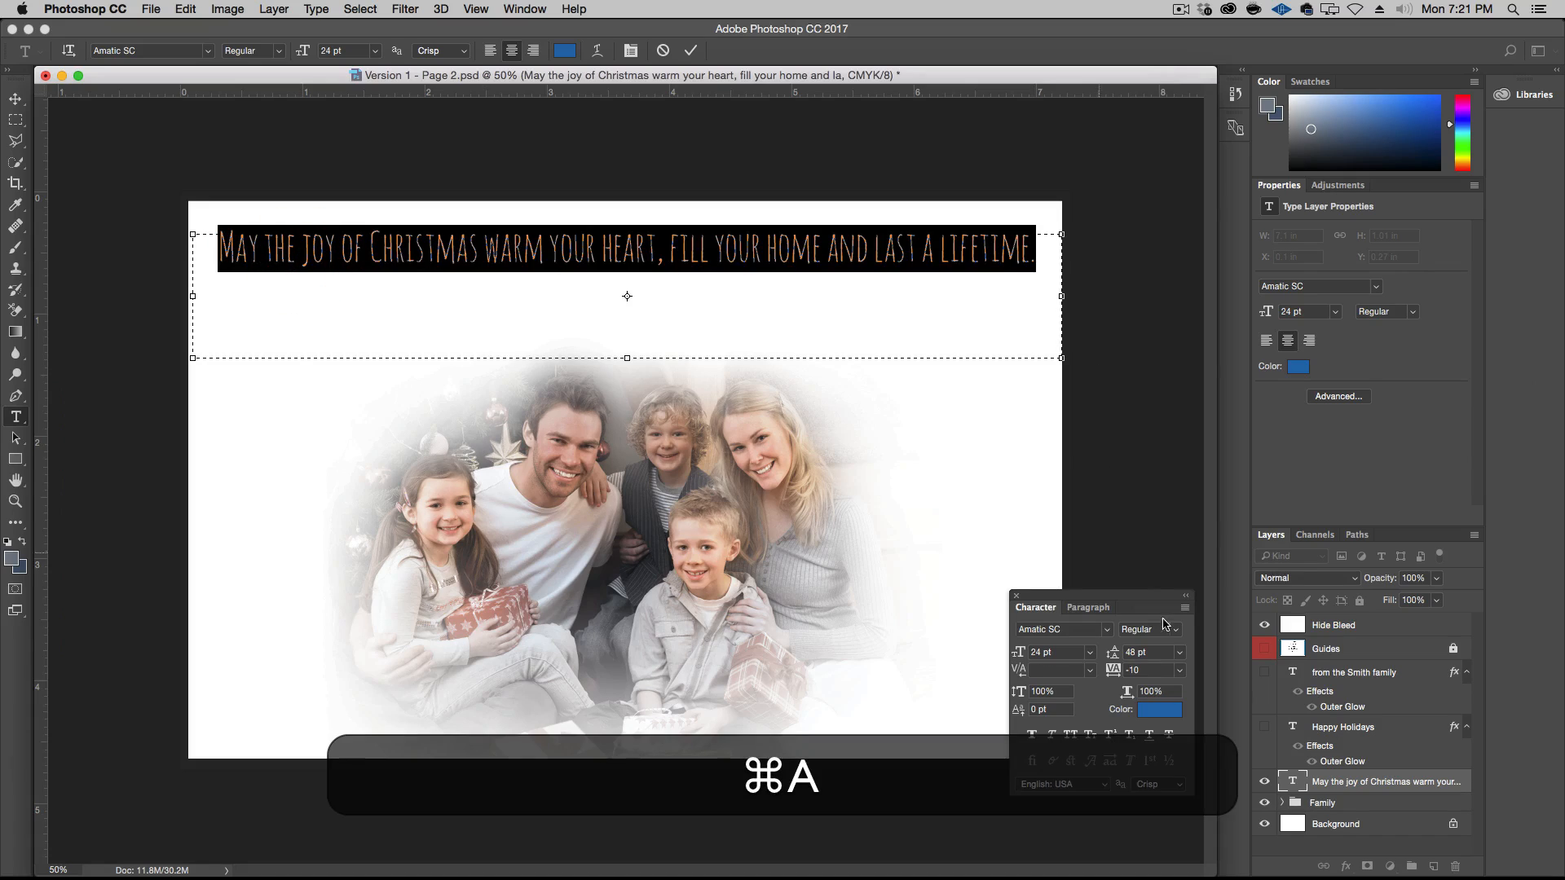
pyautogui.click(1090, 652)
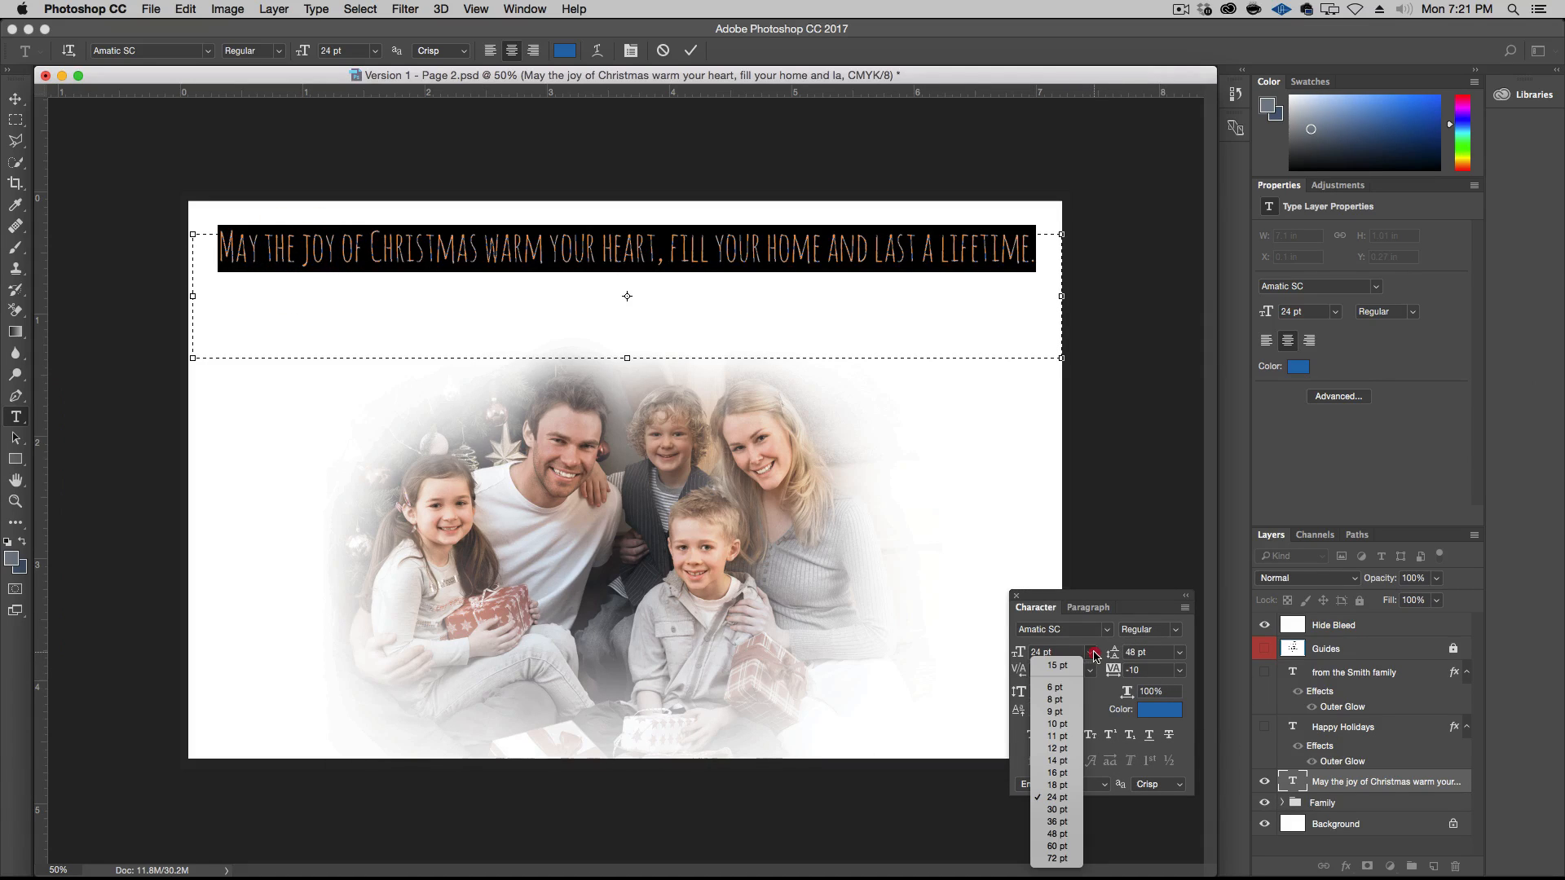
pyautogui.click(1057, 822)
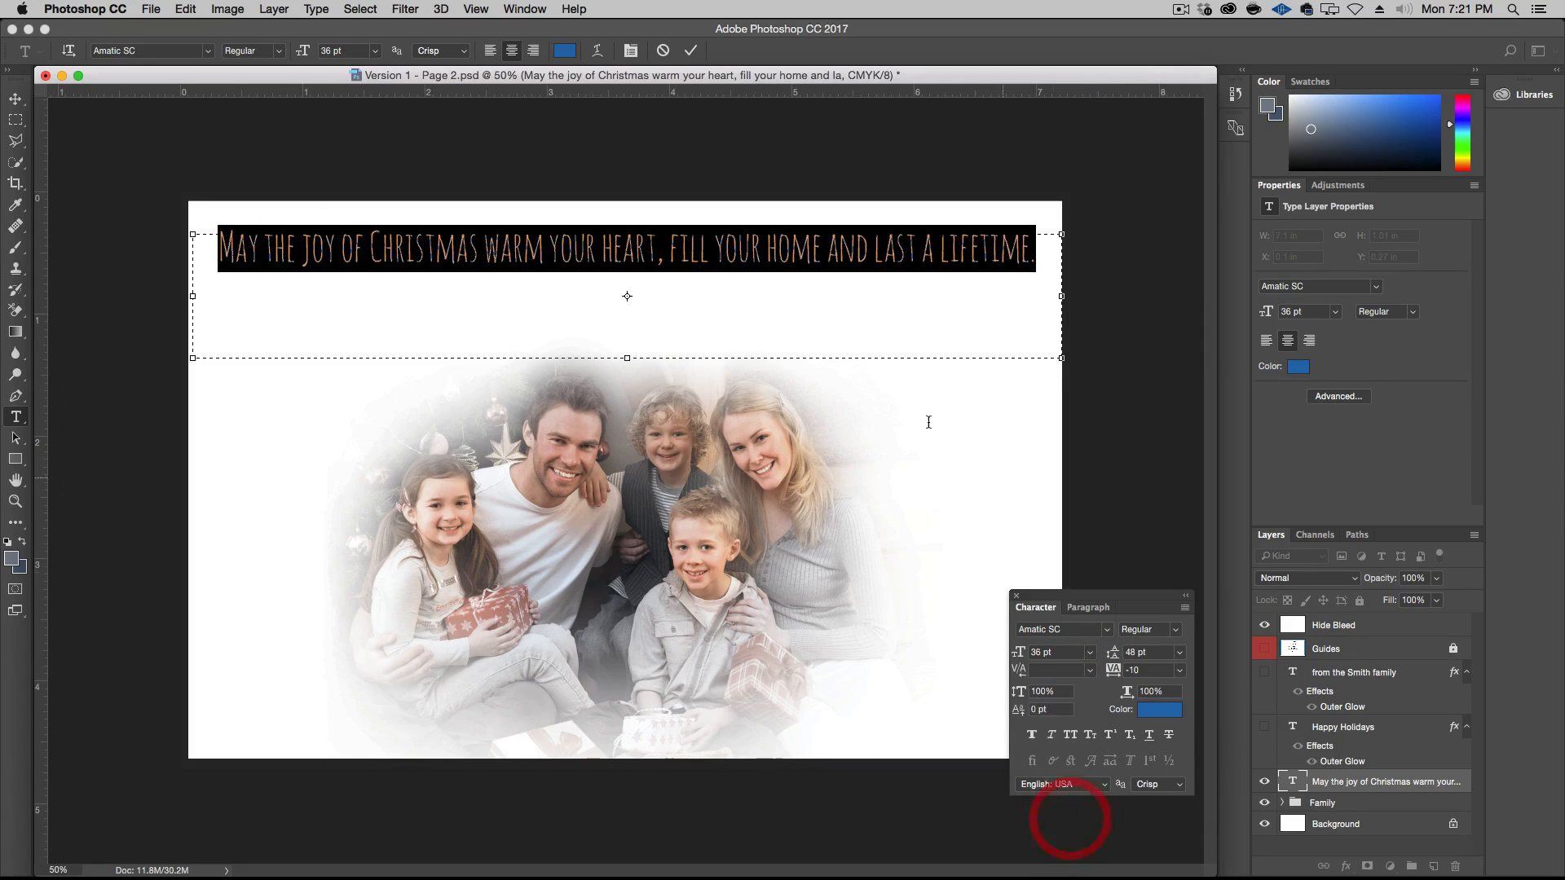
# Break the greeting into two lines after "heart," so the second line starts with "fill your home"
pyautogui.click(721, 259)
pyautogui.click(894, 261)
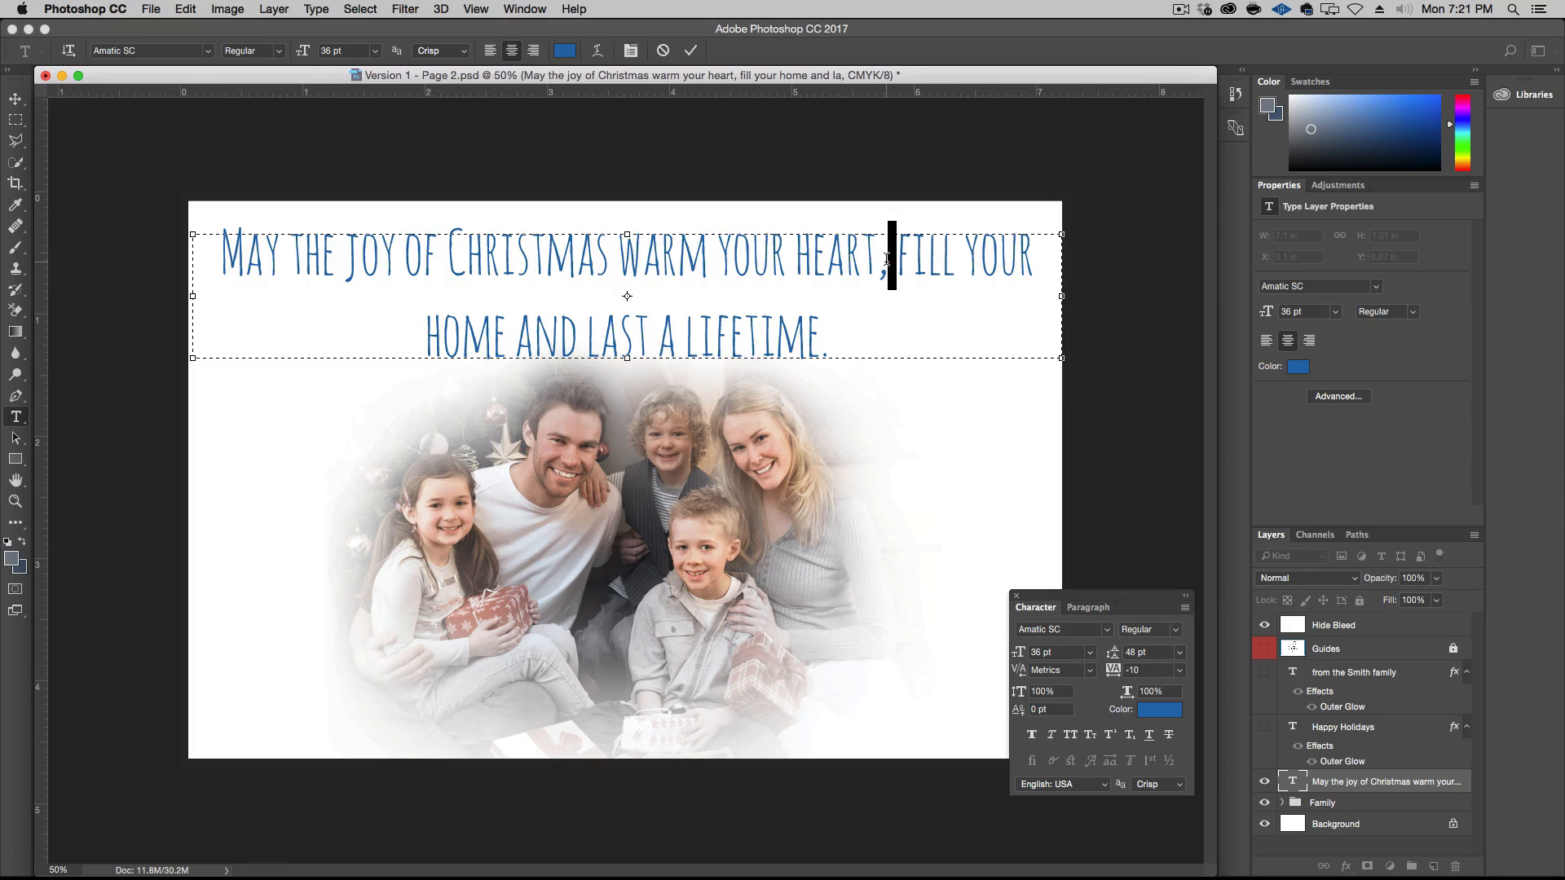
pyautogui.hotkey('shift', 'Return')
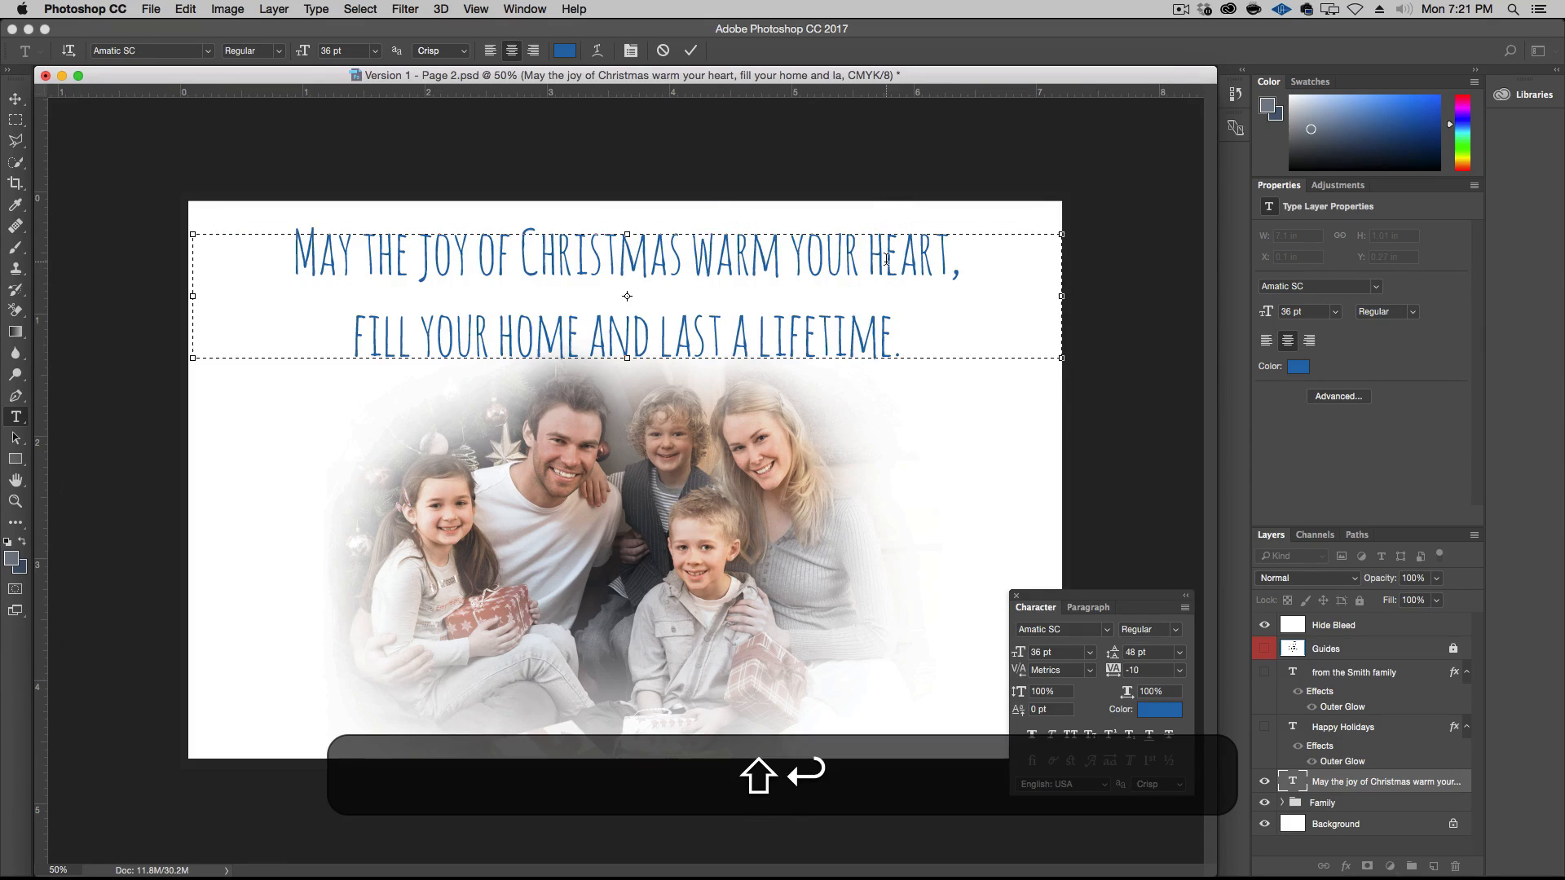
# Set the leading of the whole greeting to 30 pt
pyautogui.press('super+a')
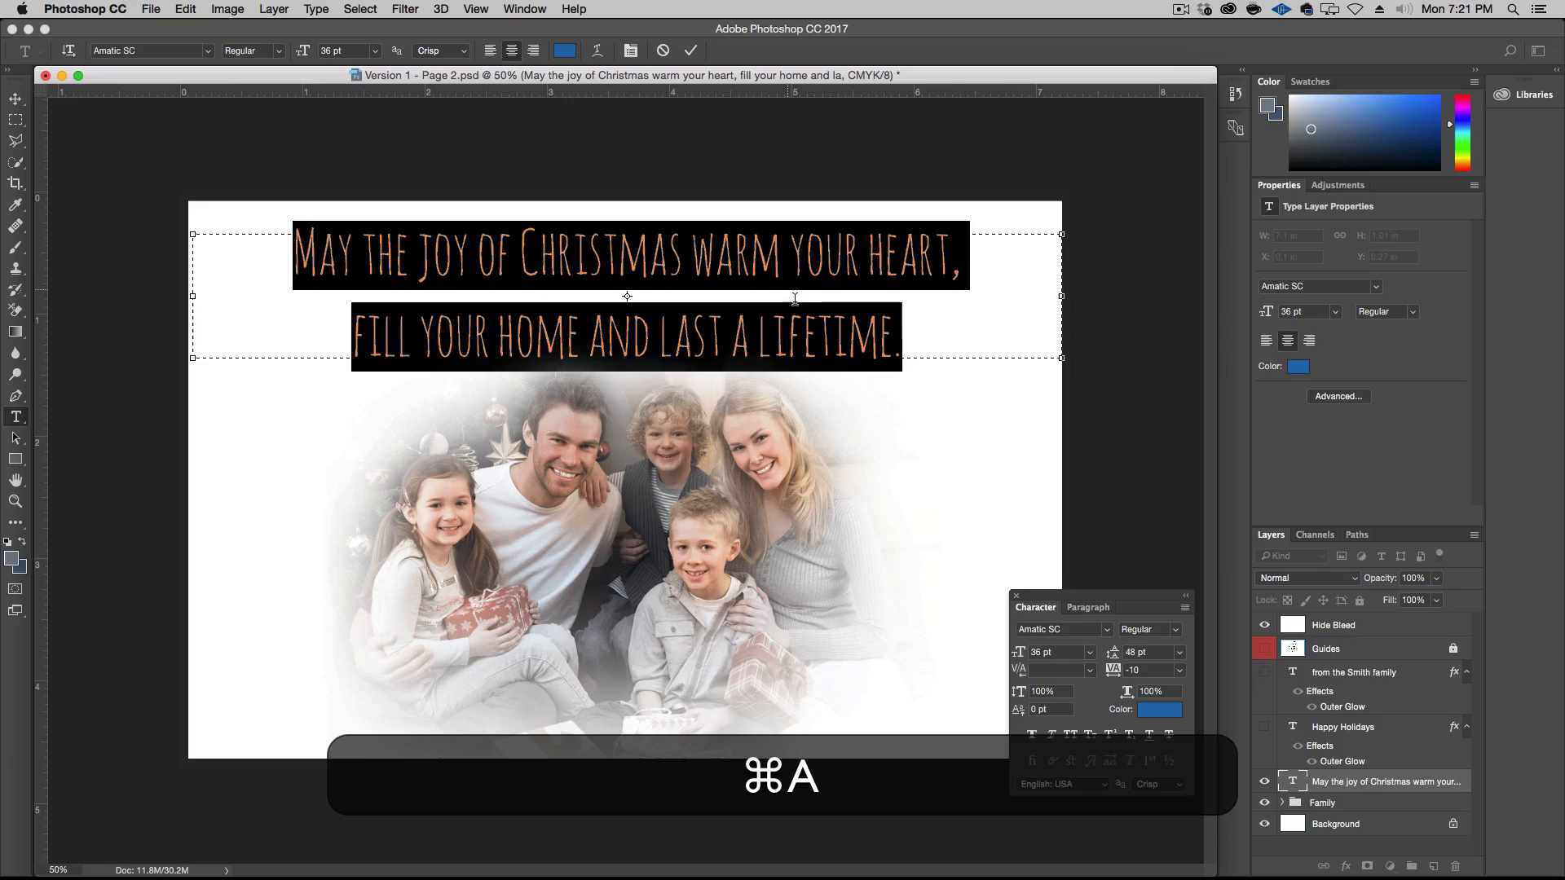
pyautogui.click(1179, 652)
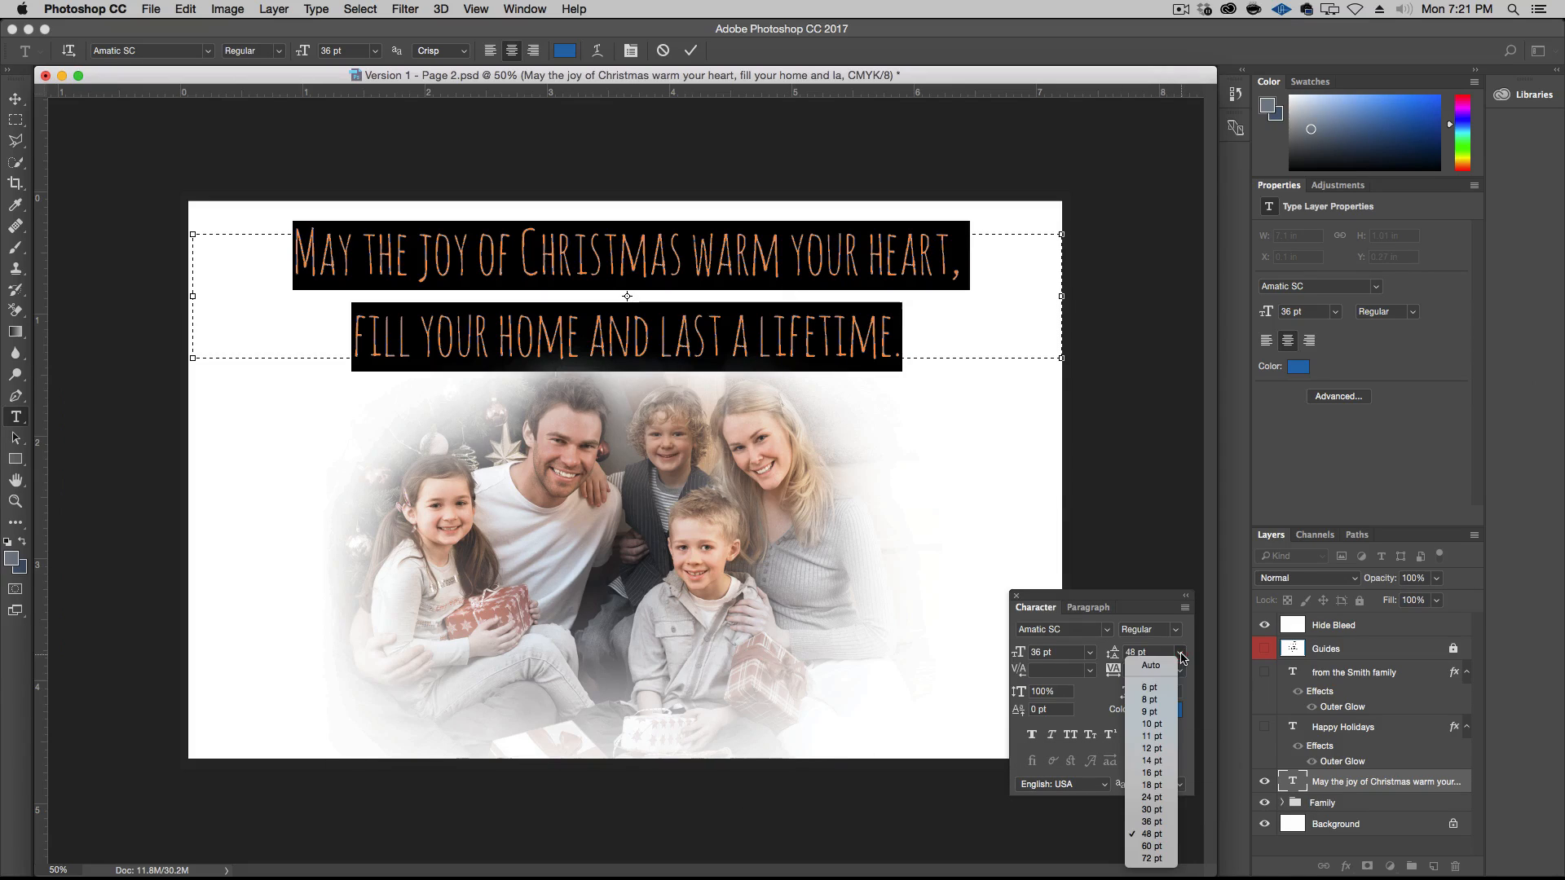
pyautogui.click(1157, 797)
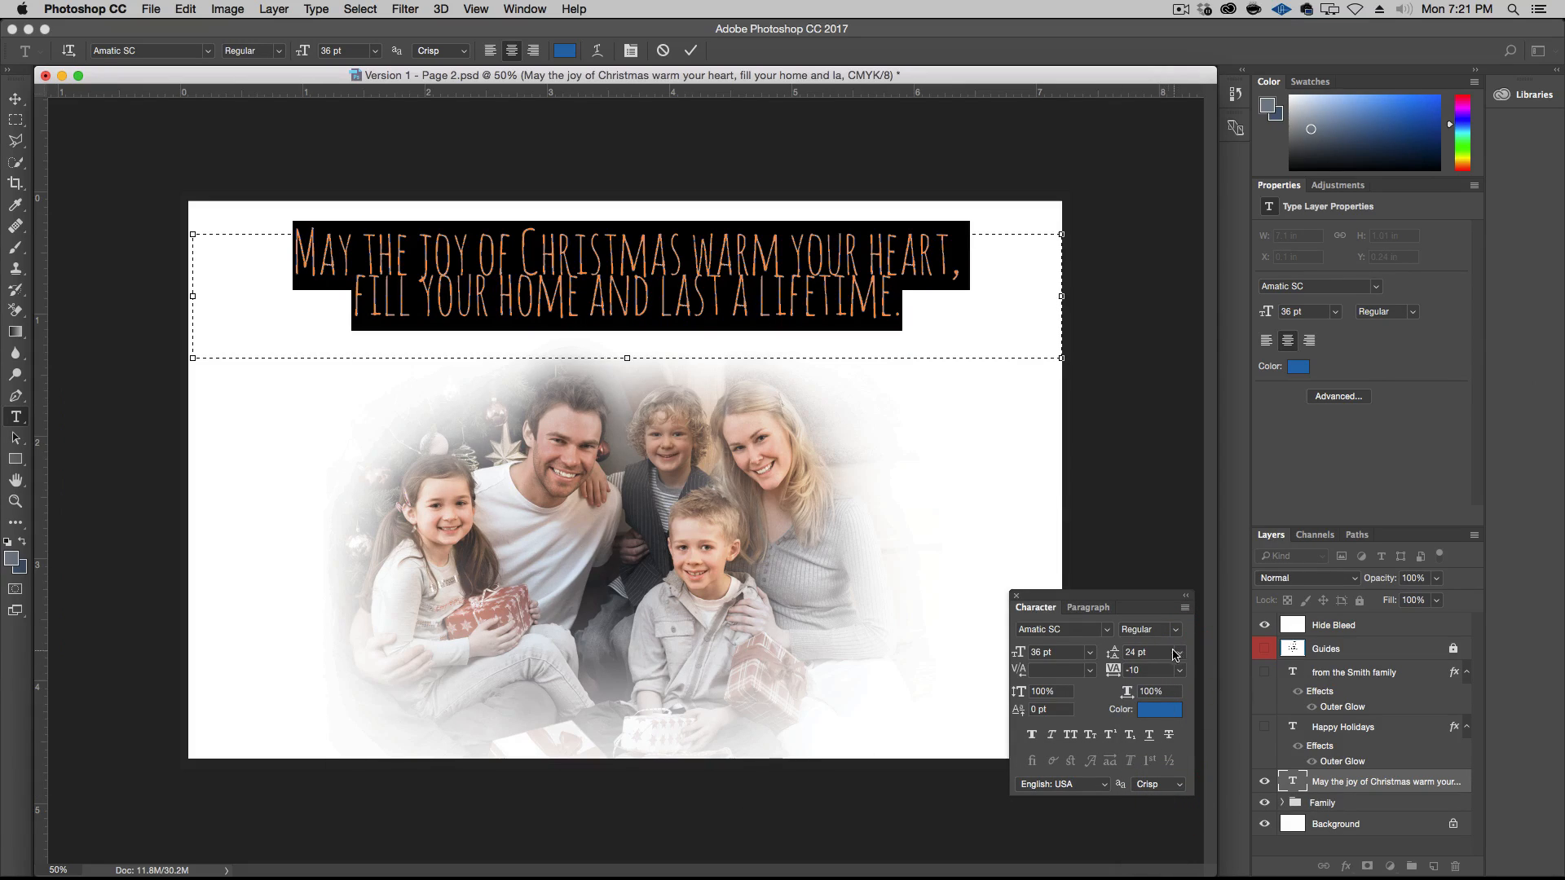
pyautogui.click(1179, 652)
pyautogui.click(1157, 812)
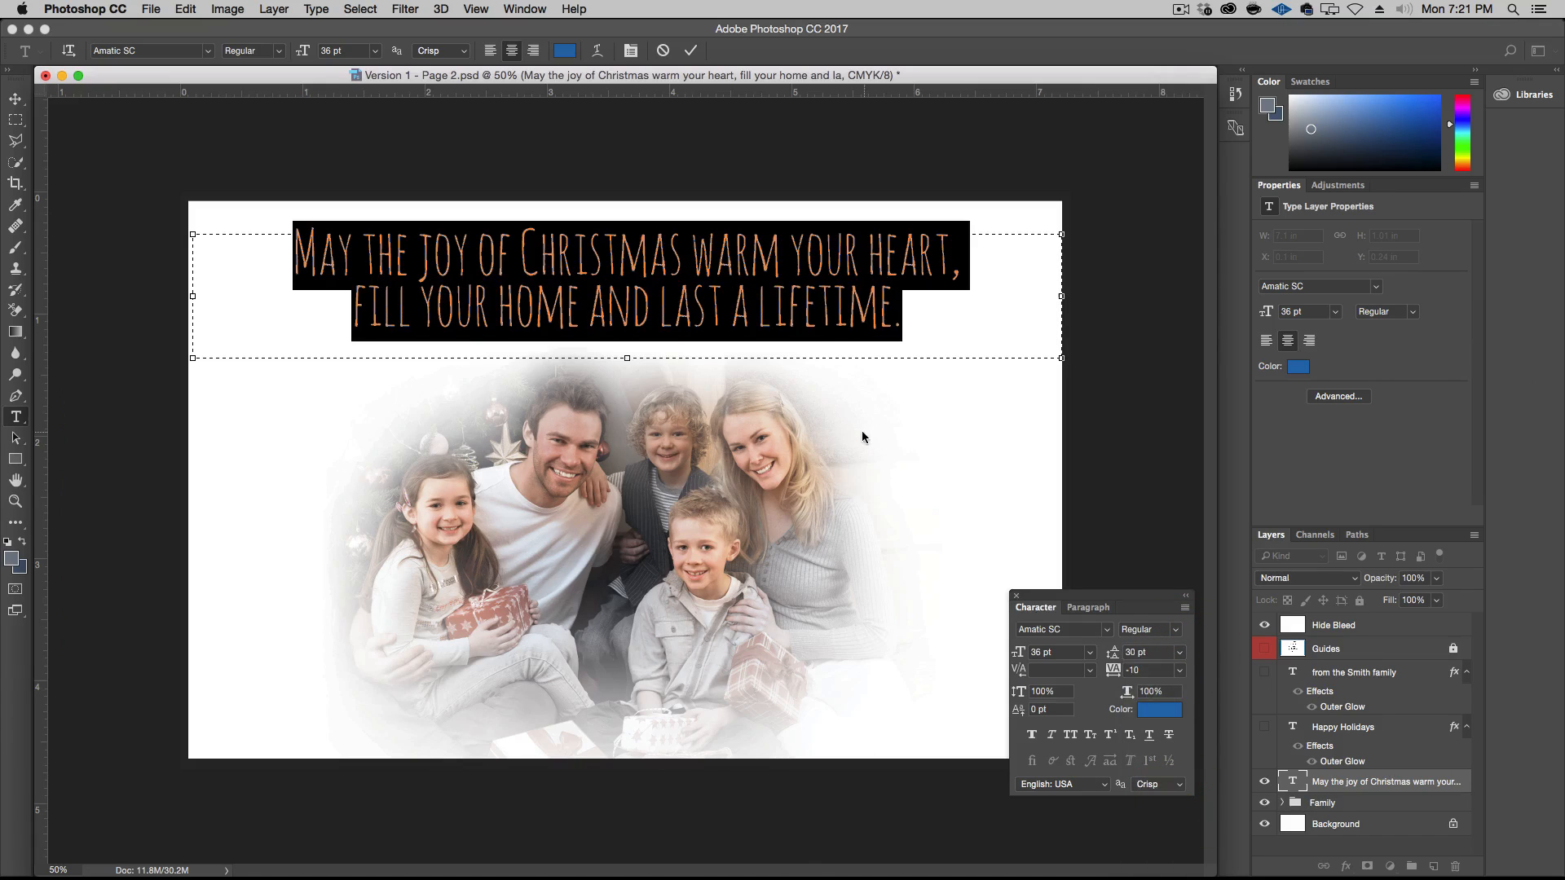
# Extend the greeting's text box downward and add the family members' names and surname as a new line below the greeting
pyautogui.click(742, 305)
pyautogui.moveTo(627, 358); pyautogui.dragTo(626, 415)
pyautogui.click(919, 304)
pyautogui.press('Return')
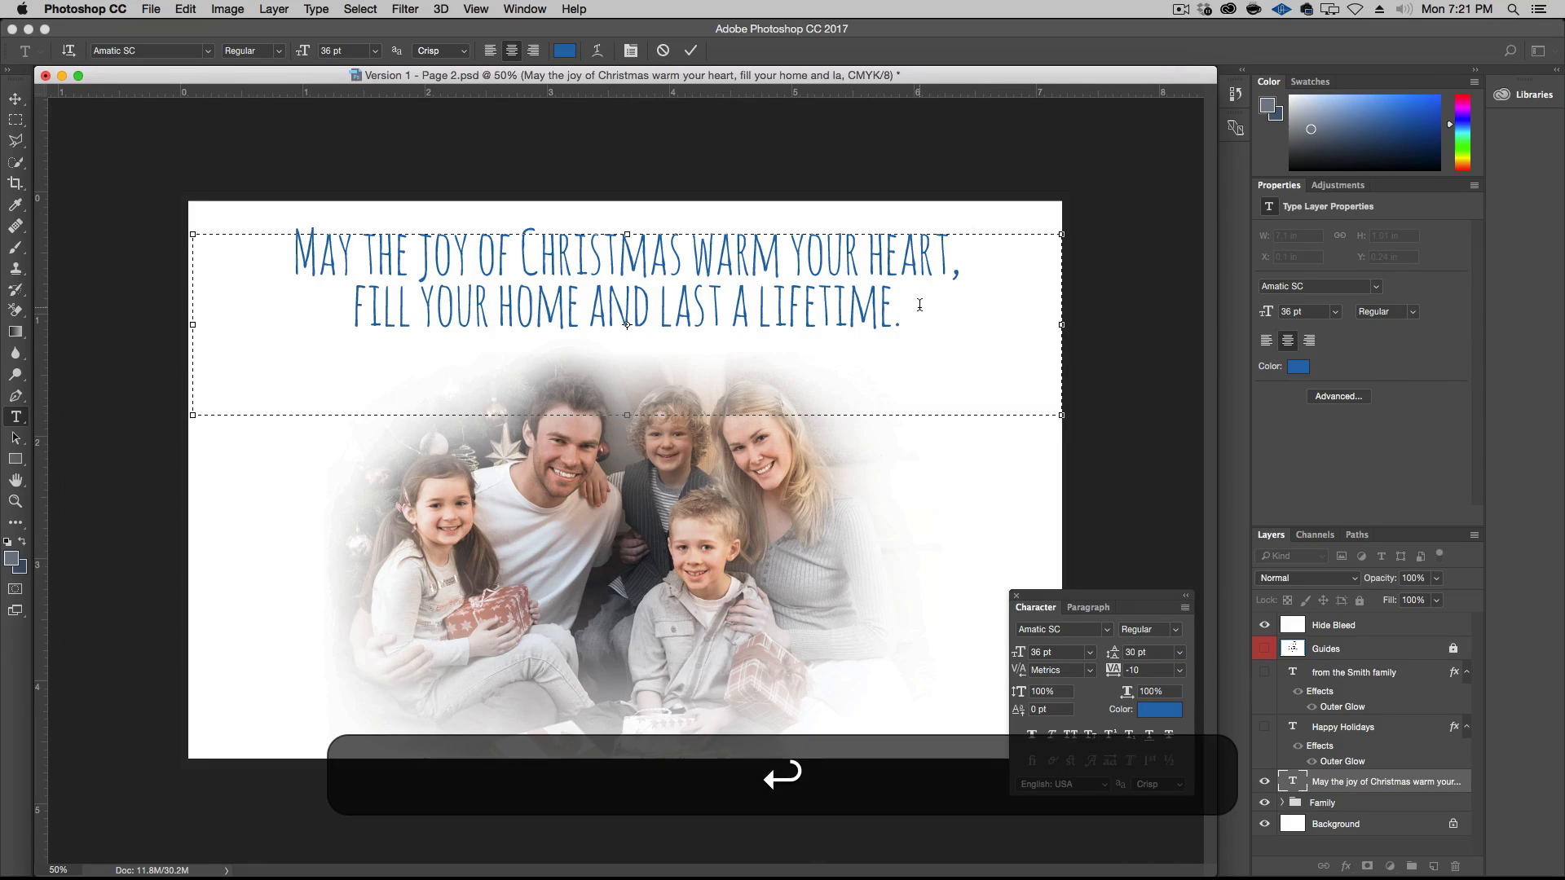
pyautogui.write('M')
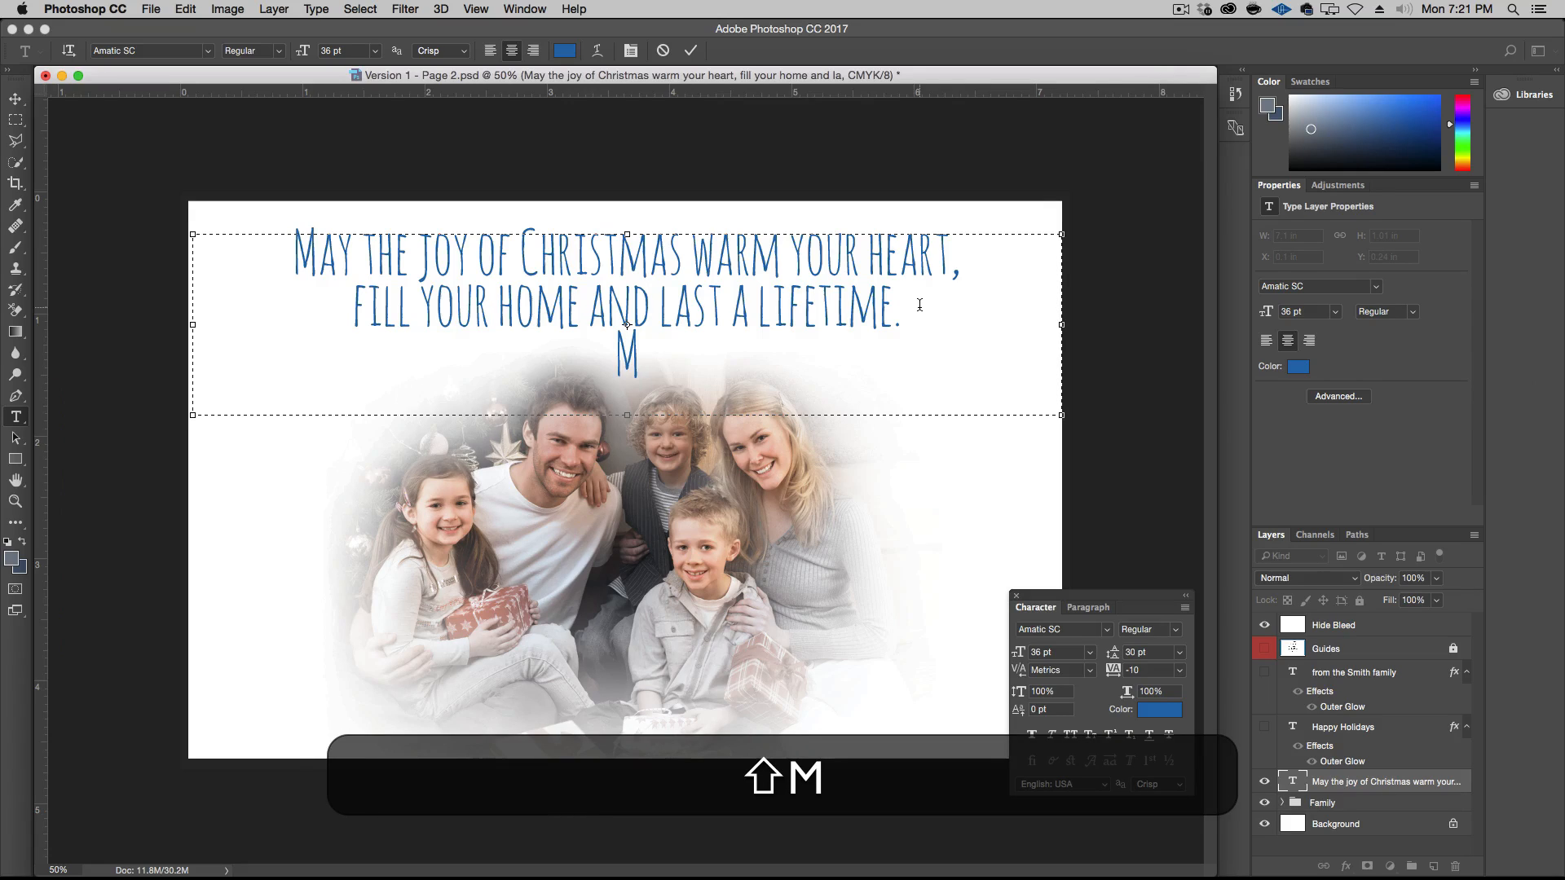
pyautogui.write('ary')
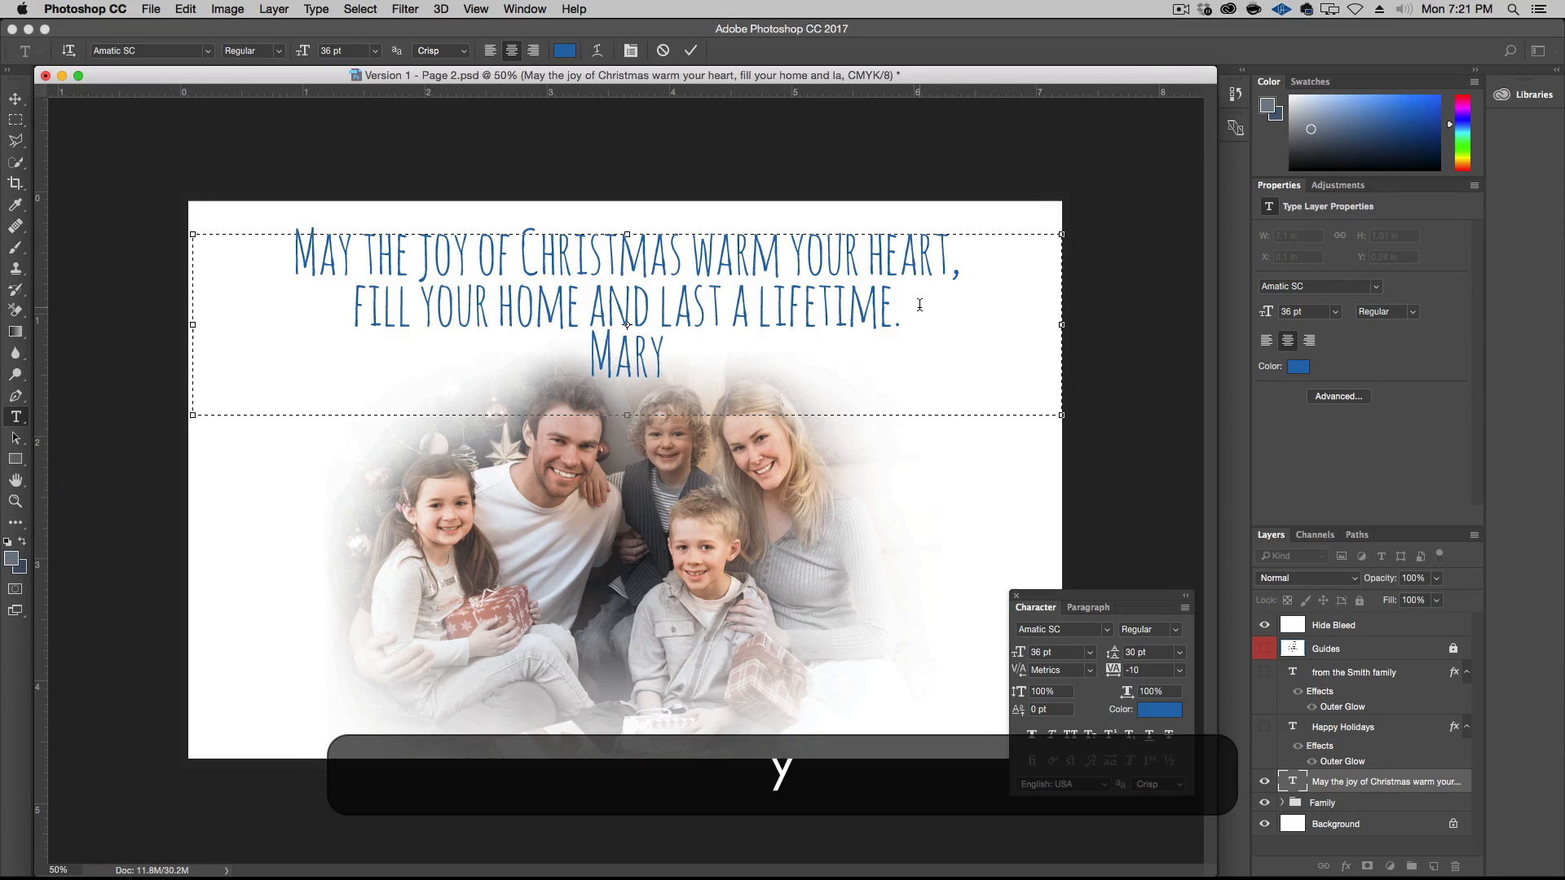
pyautogui.write(', John')
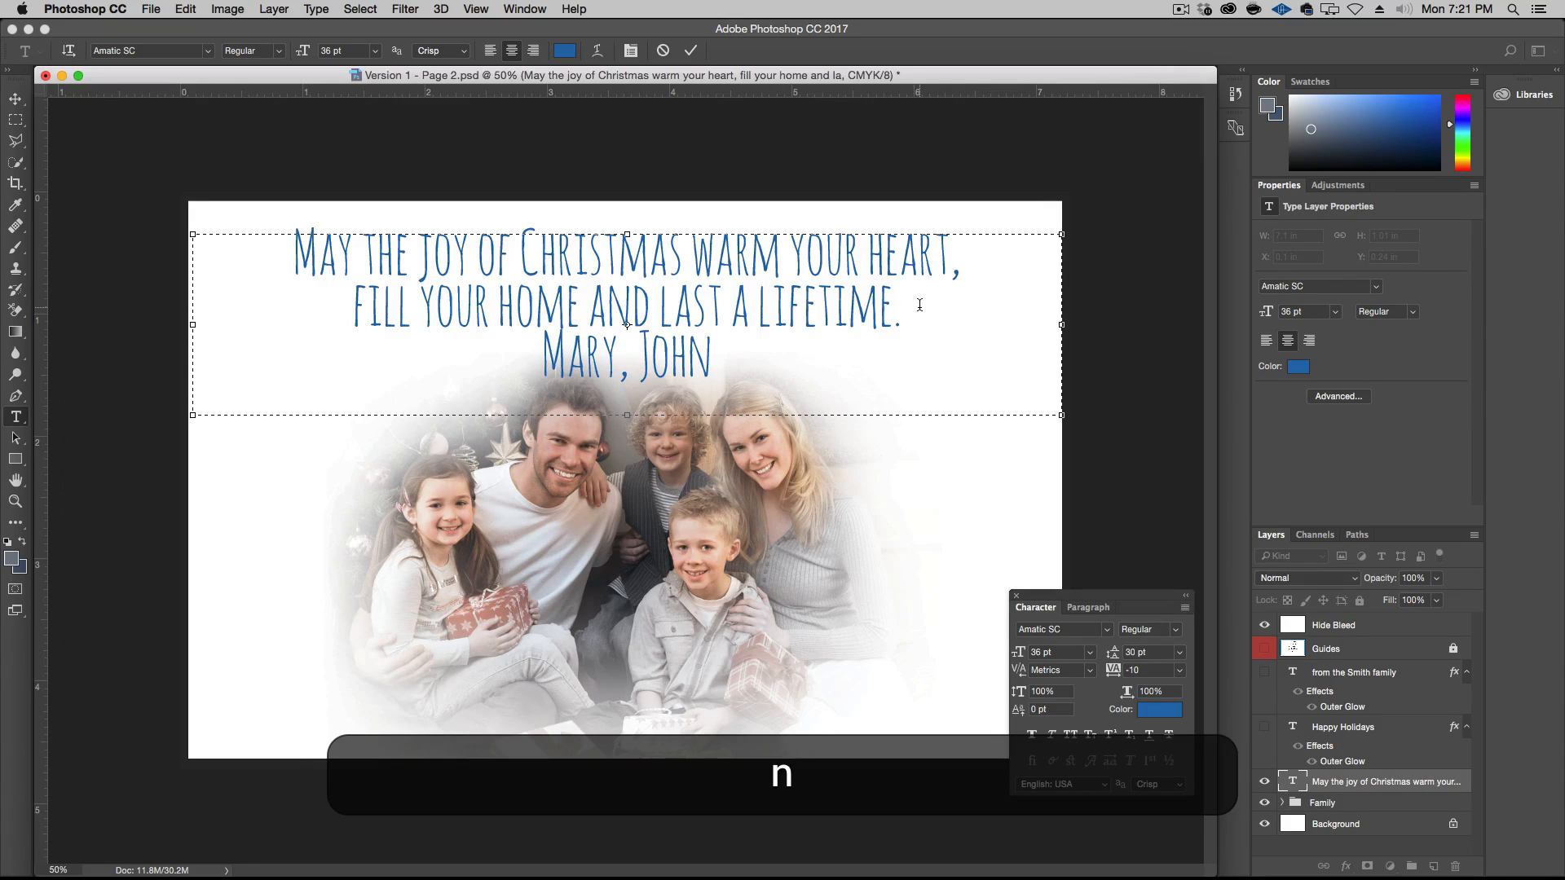
pyautogui.write(', Ben')
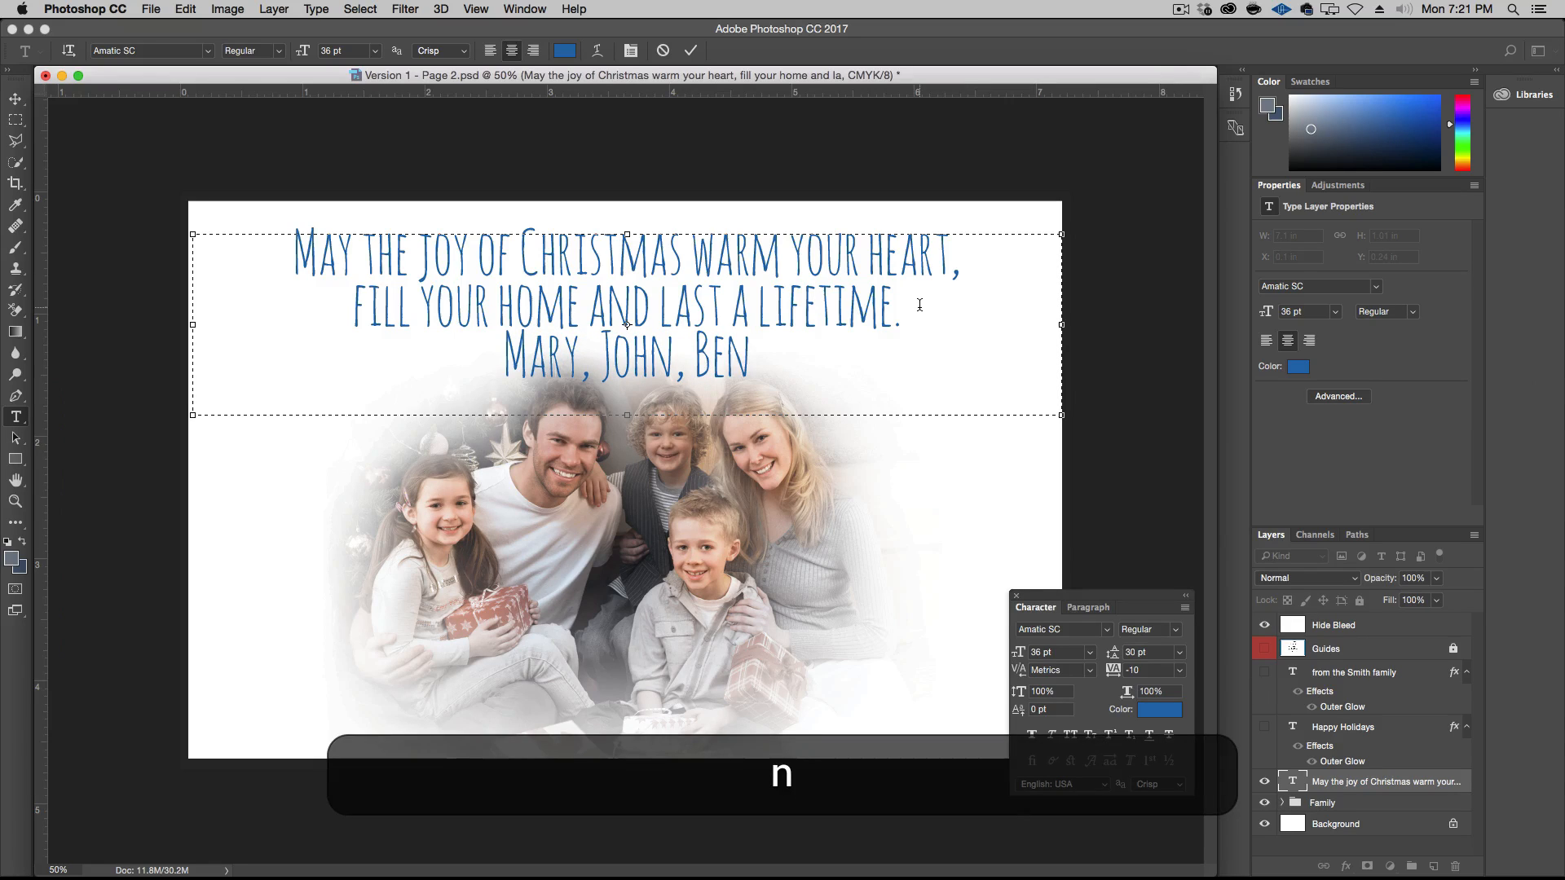
pyautogui.write(', M')
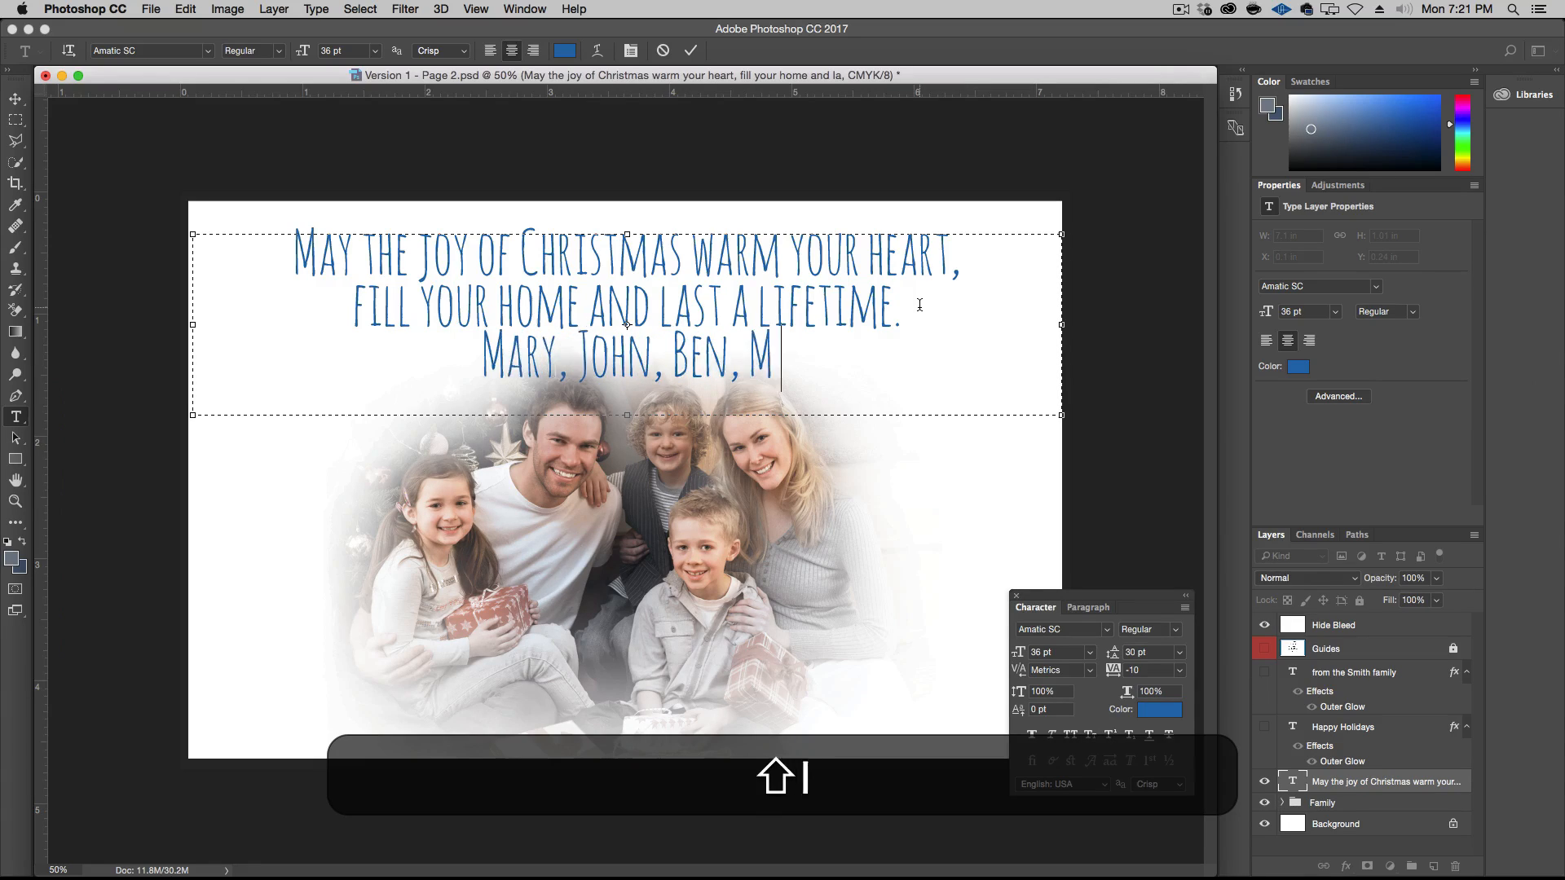
pyautogui.write('ichael & Liz')
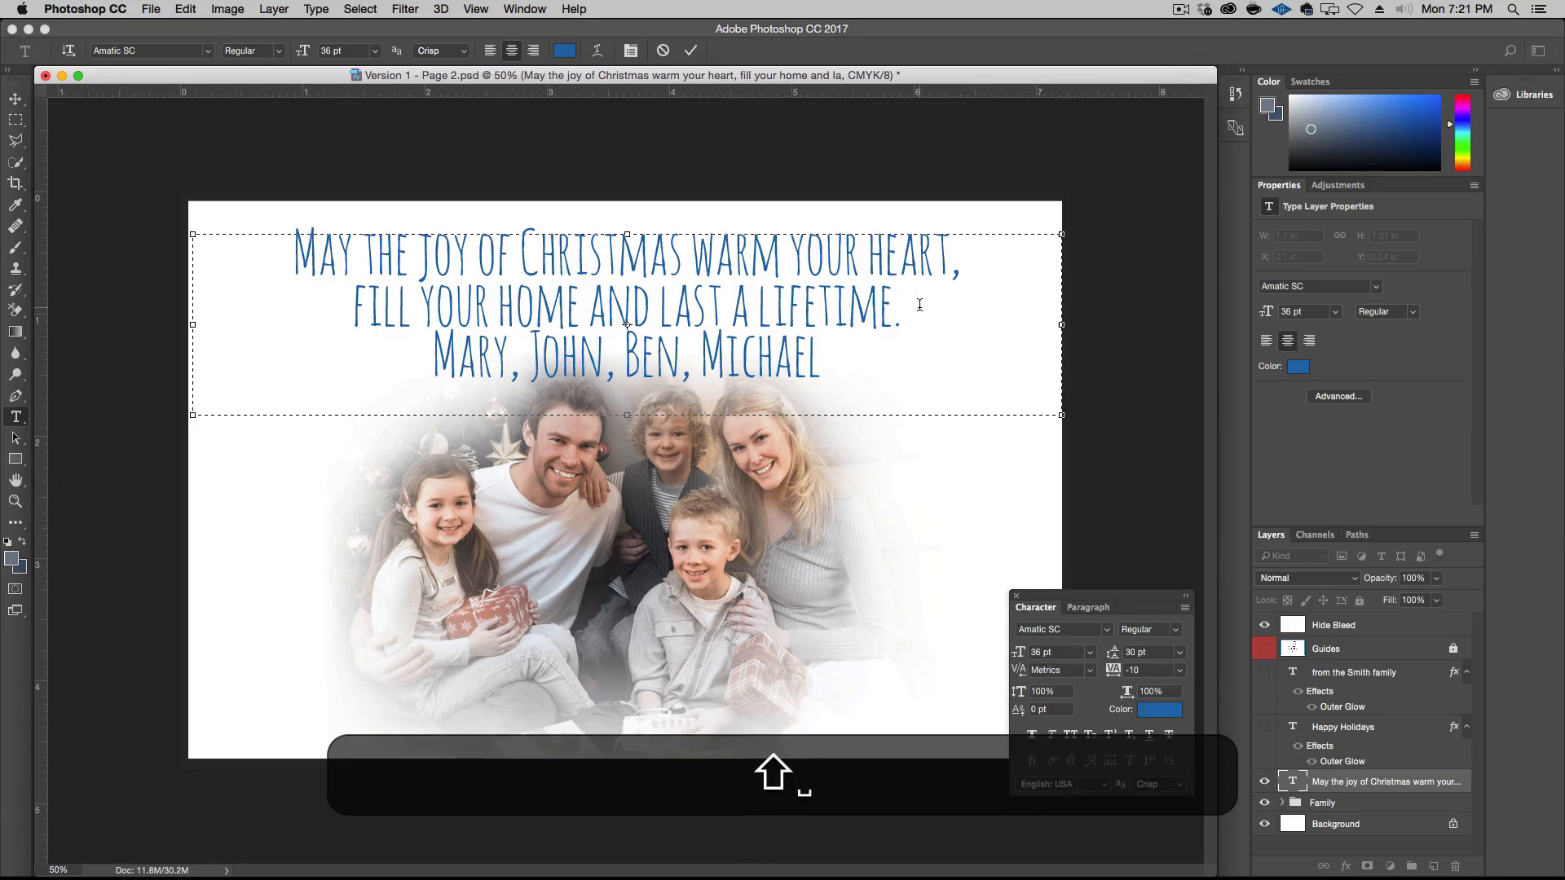
pyautogui.write(' Smith')
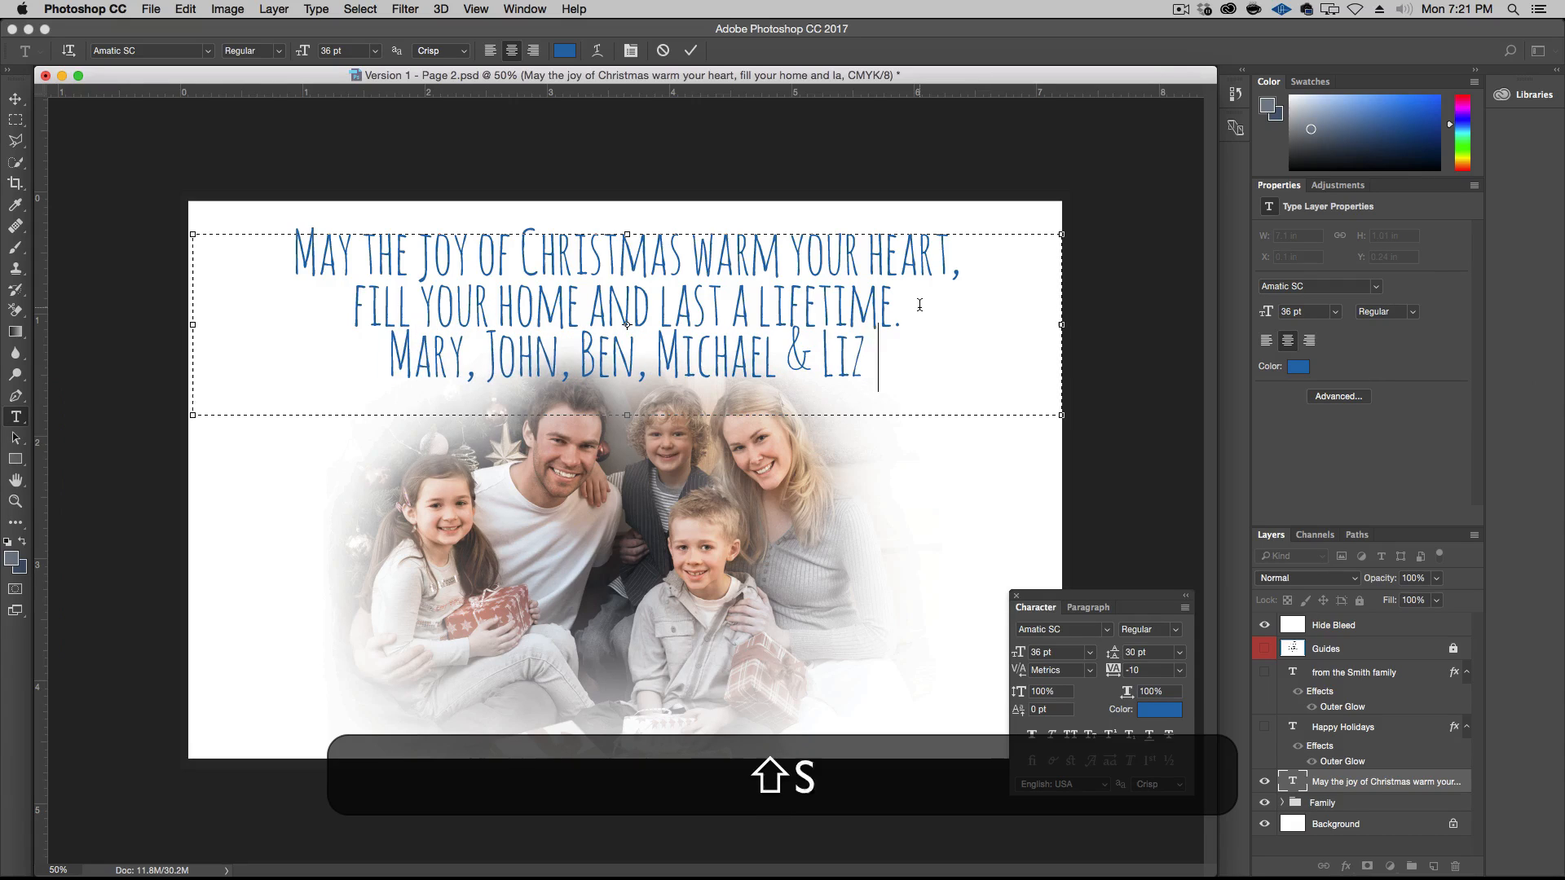
# Format the names line in Times Bold Italic at 12 pt
pyautogui.tripleClick(724, 344)
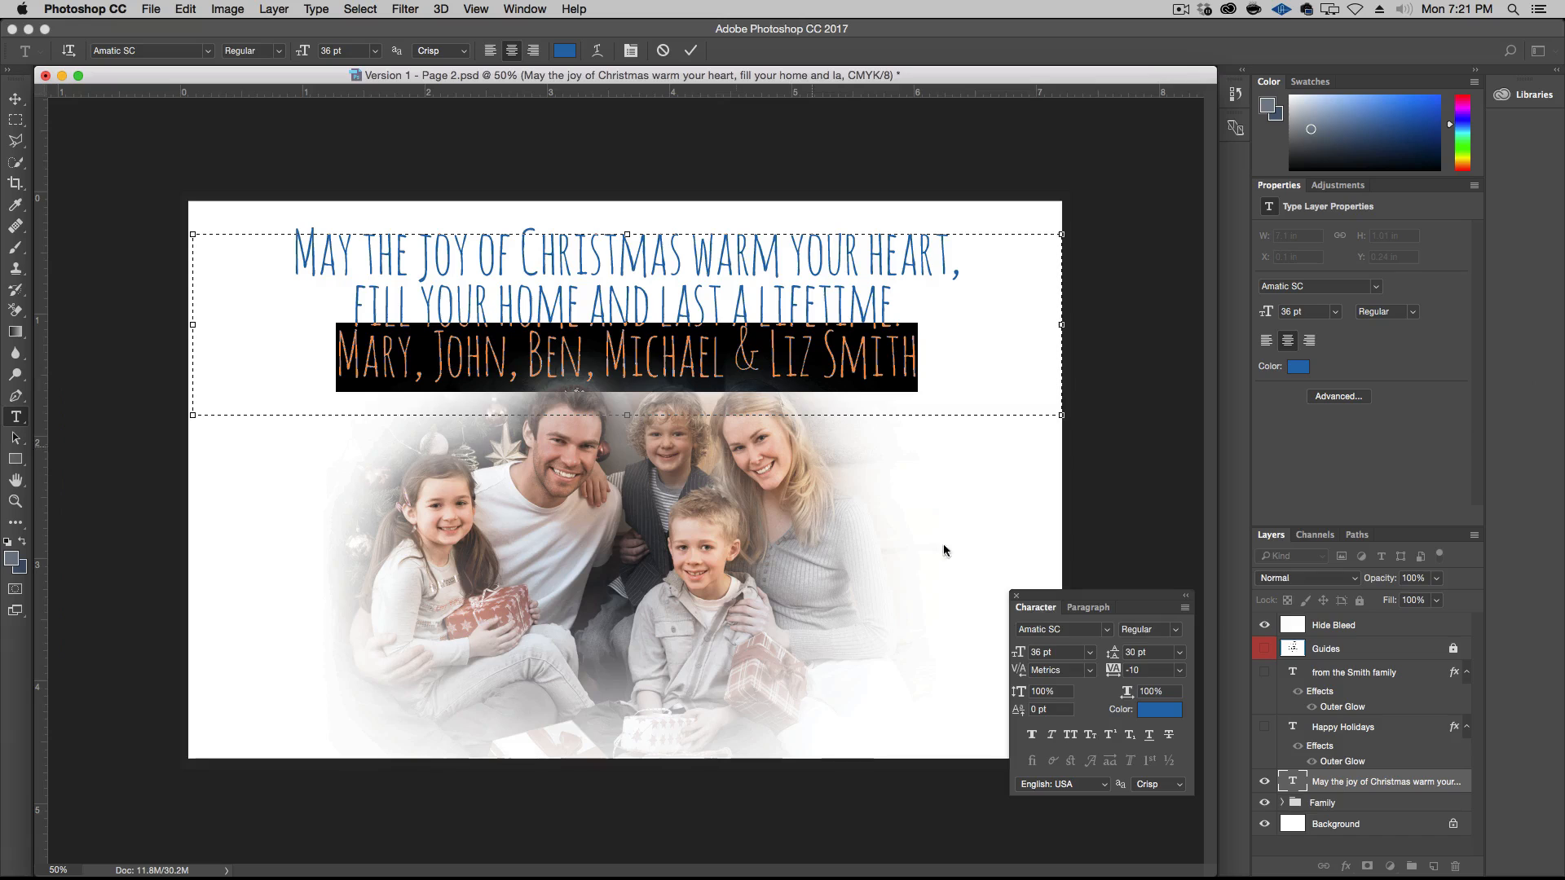
pyautogui.click(1106, 629)
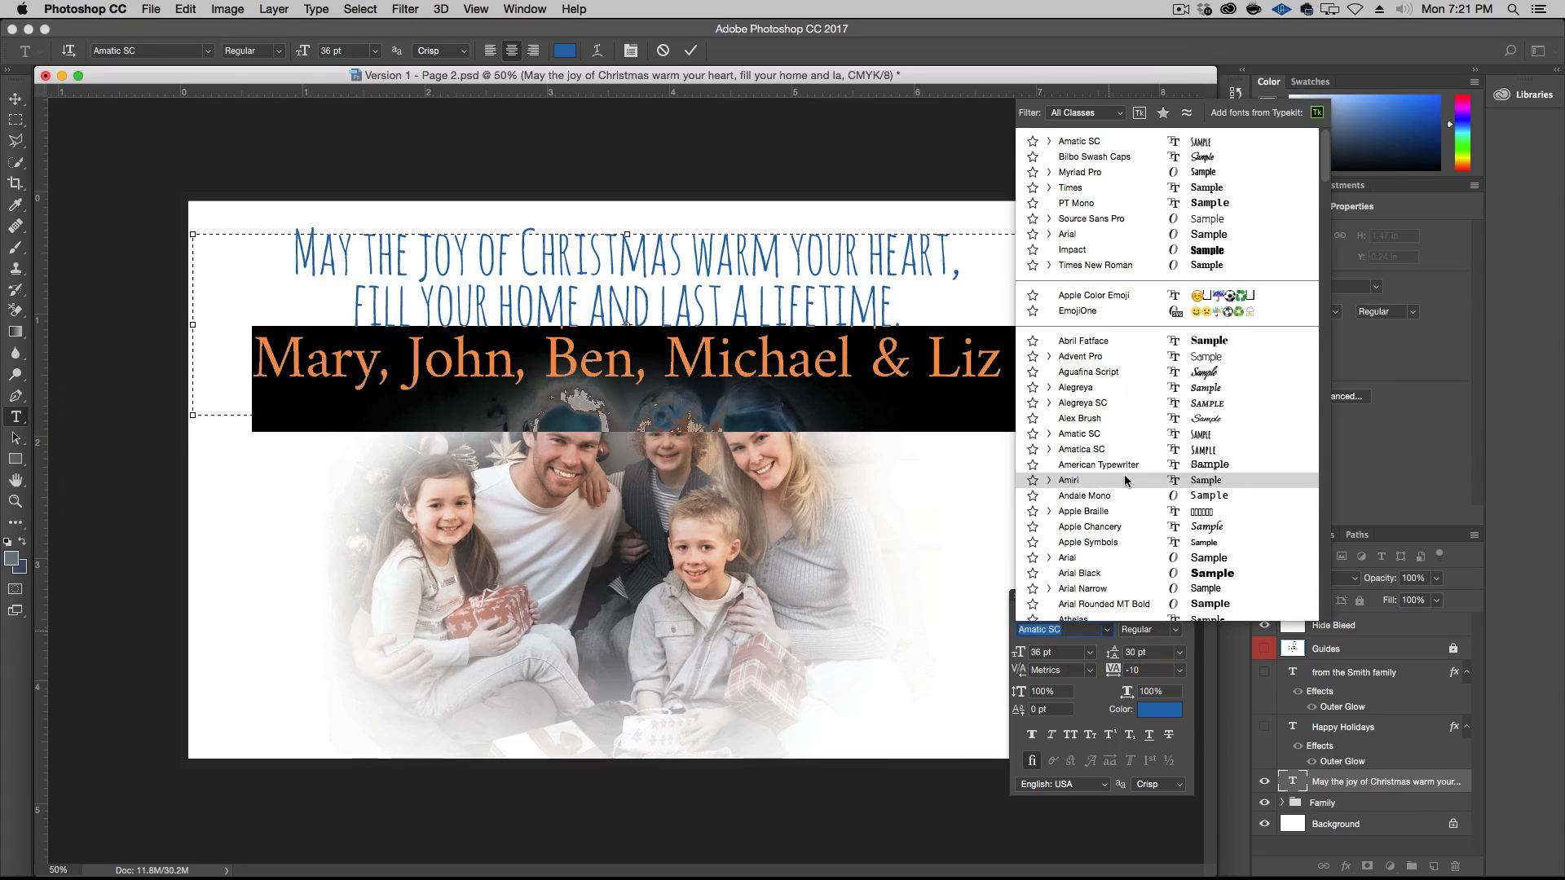
pyautogui.click(1171, 187)
pyautogui.click(1176, 631)
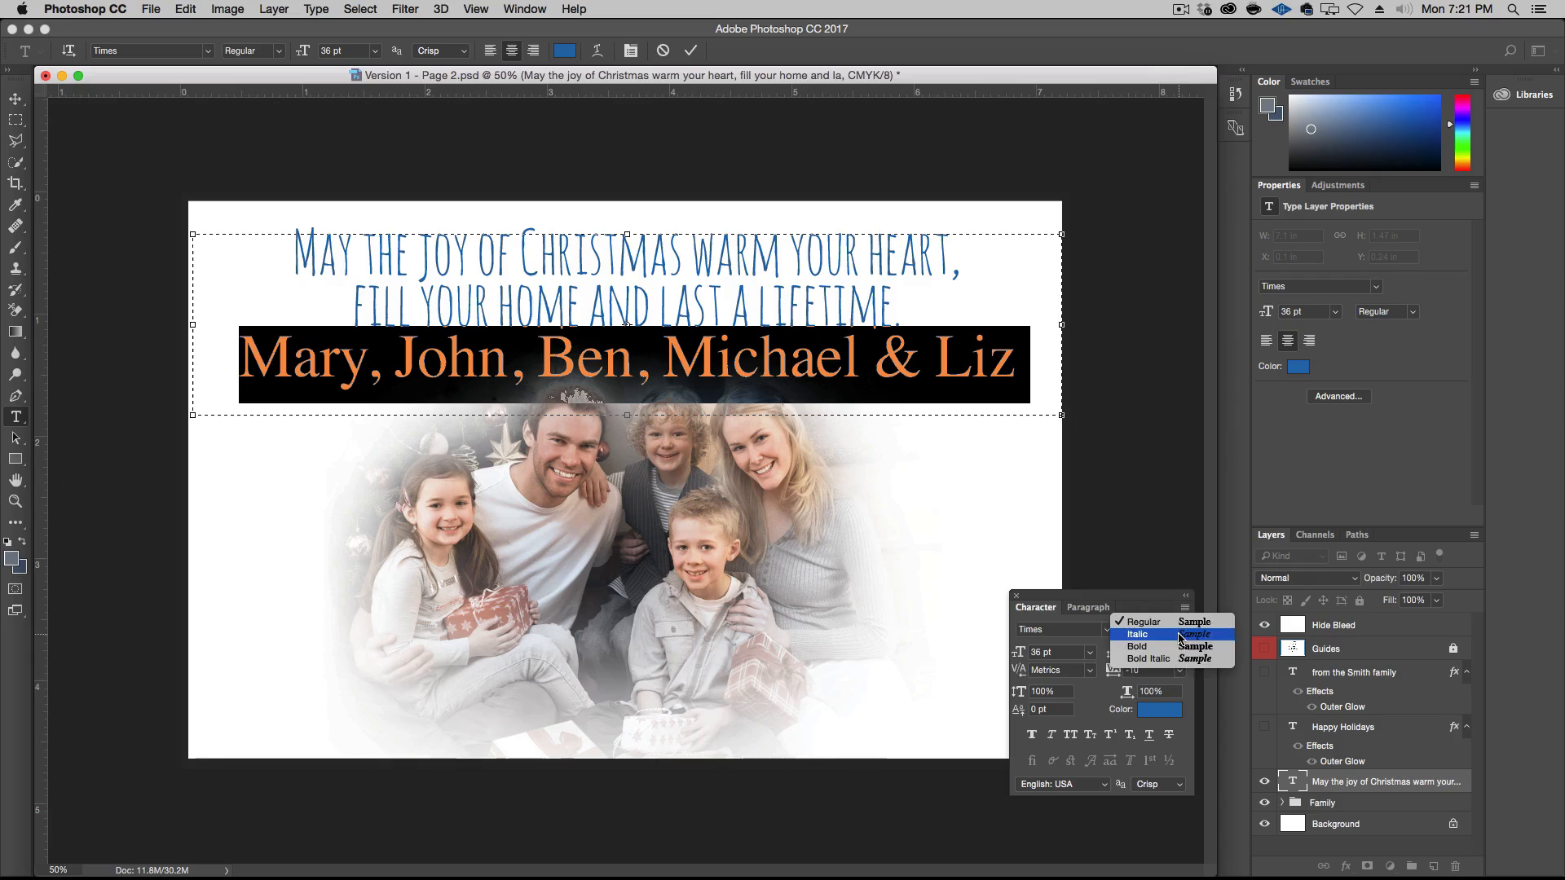
pyautogui.click(1184, 660)
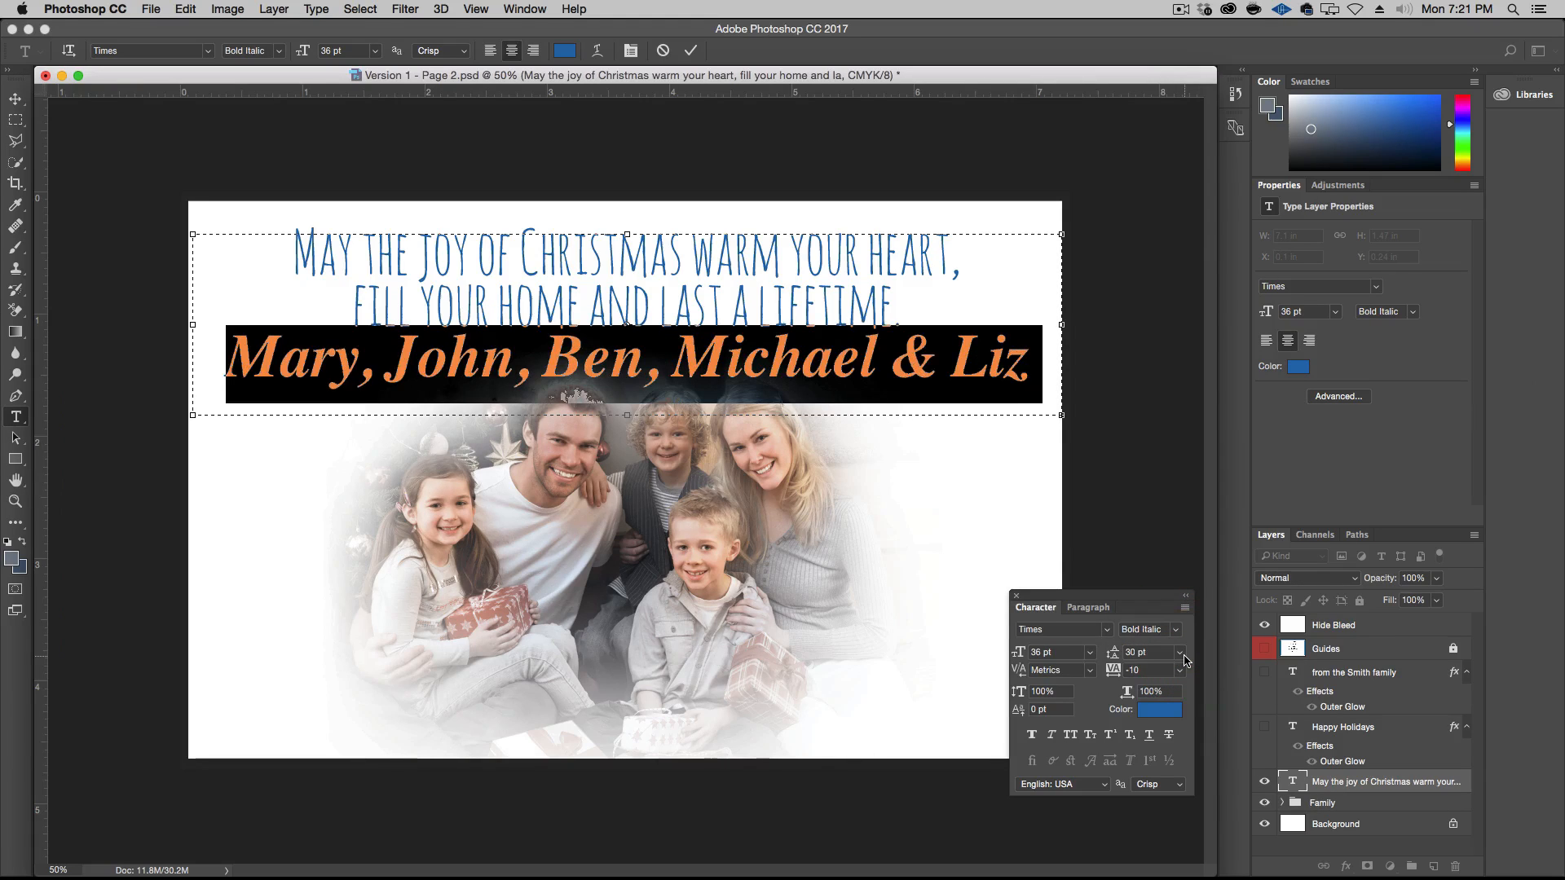
pyautogui.click(1090, 652)
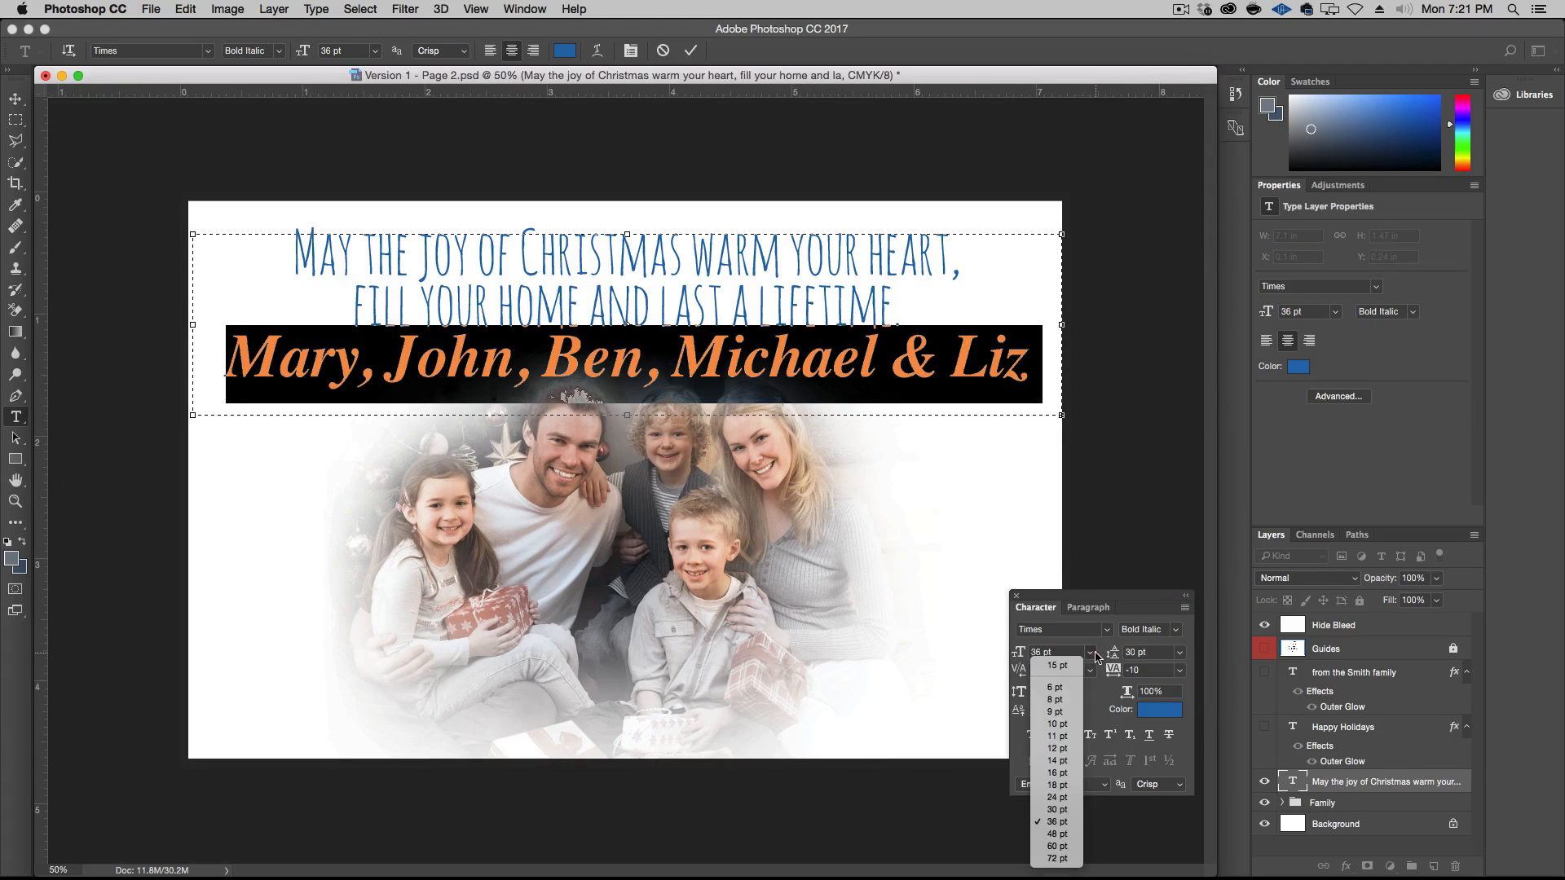
pyautogui.click(1058, 785)
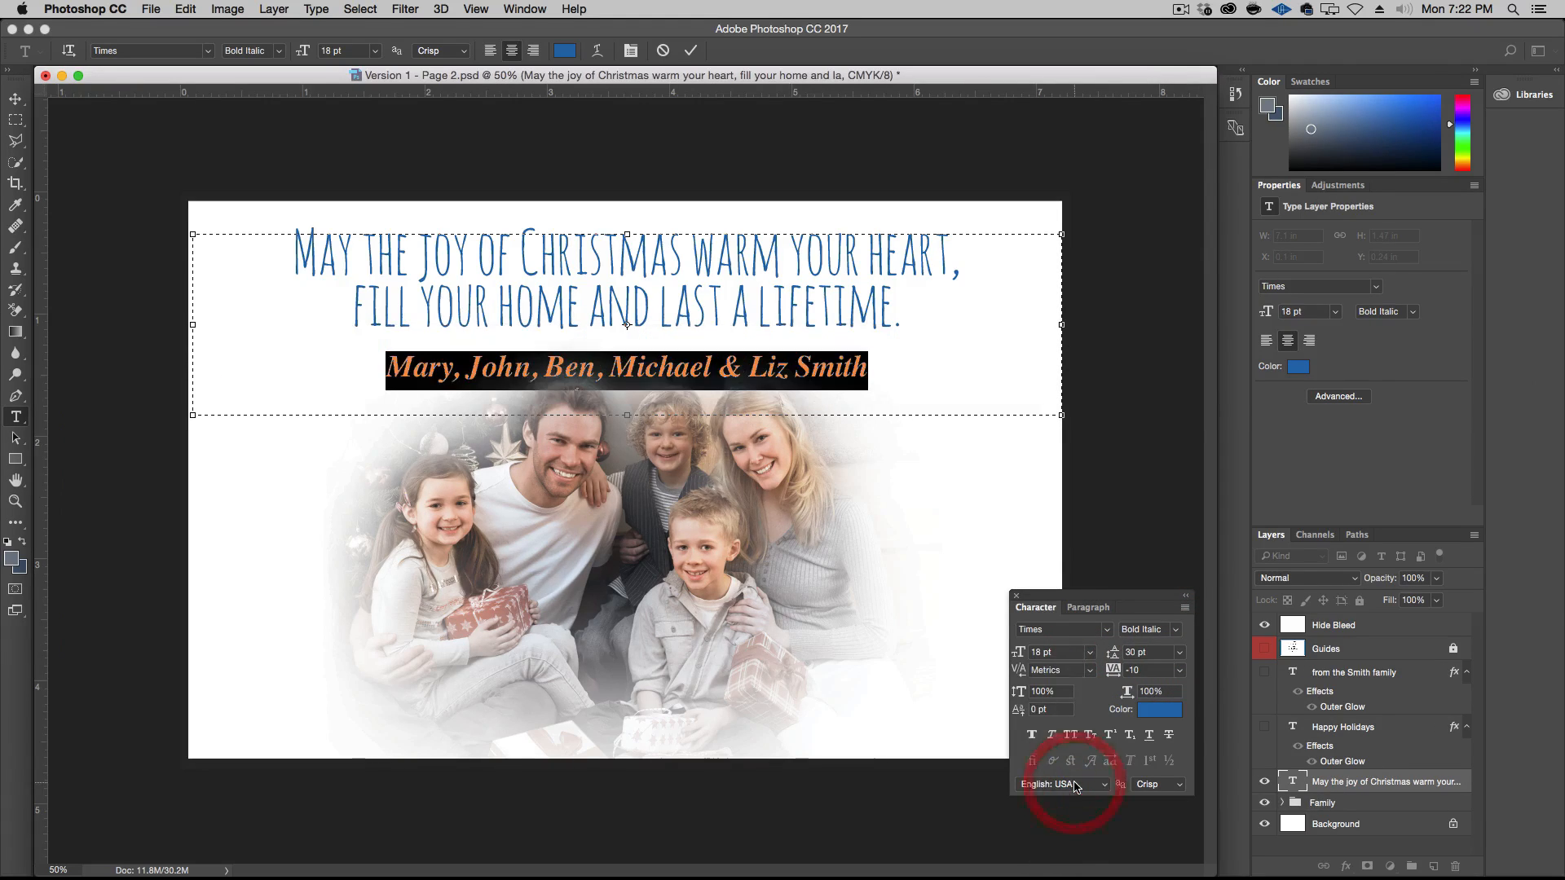
pyautogui.click(1090, 652)
pyautogui.click(1067, 758)
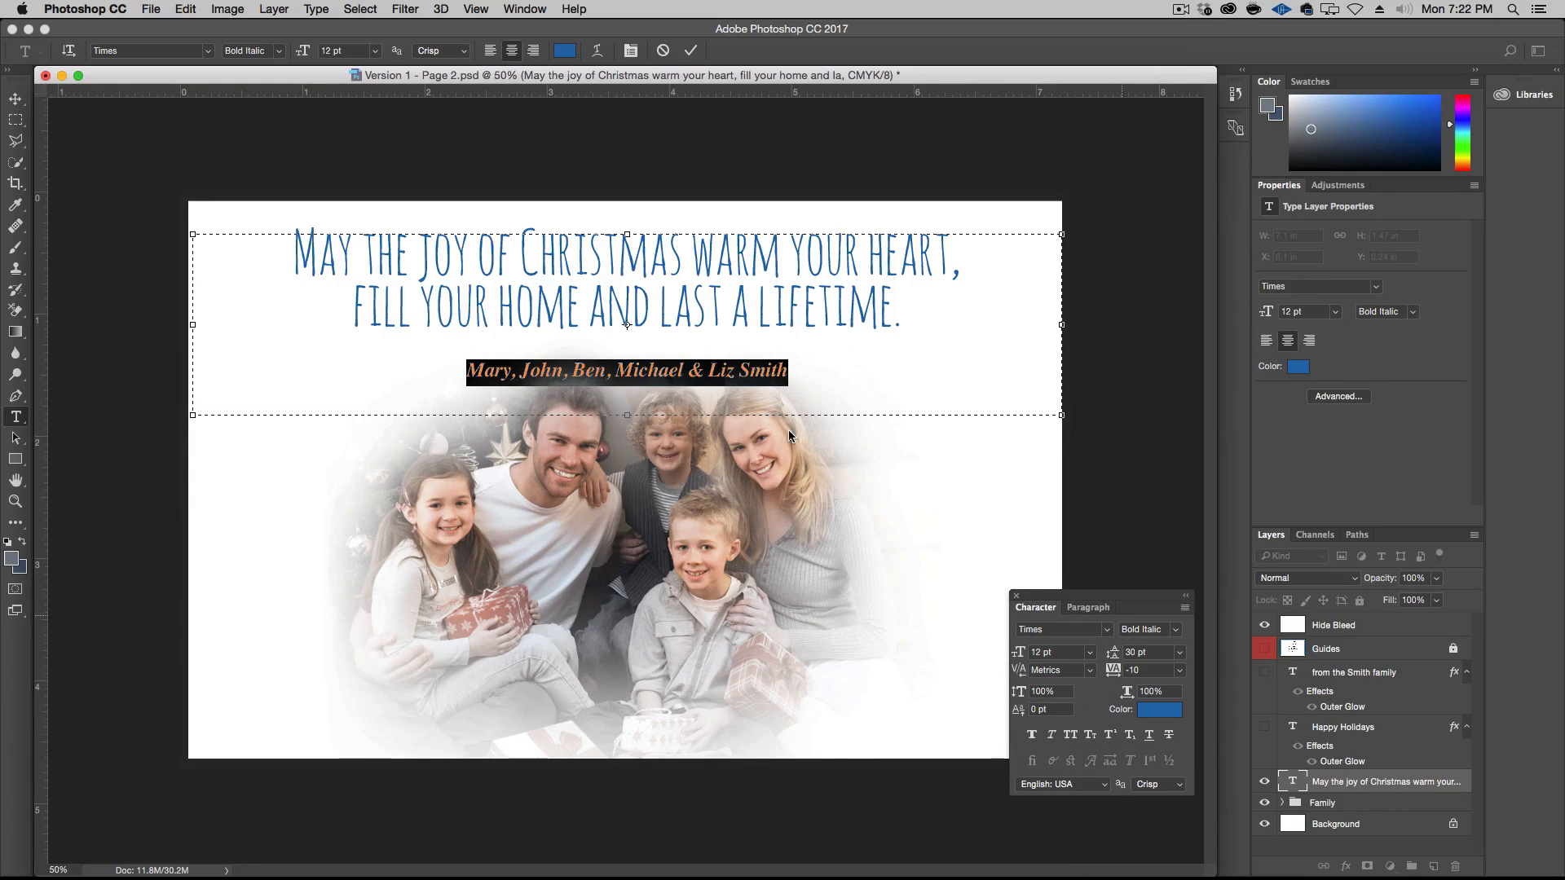
# Set the leading of the names line to Auto
pyautogui.click(607, 373)
pyautogui.tripleClick(691, 371)
pyautogui.click(1180, 658)
pyautogui.click(1154, 664)
pyautogui.click(637, 343)
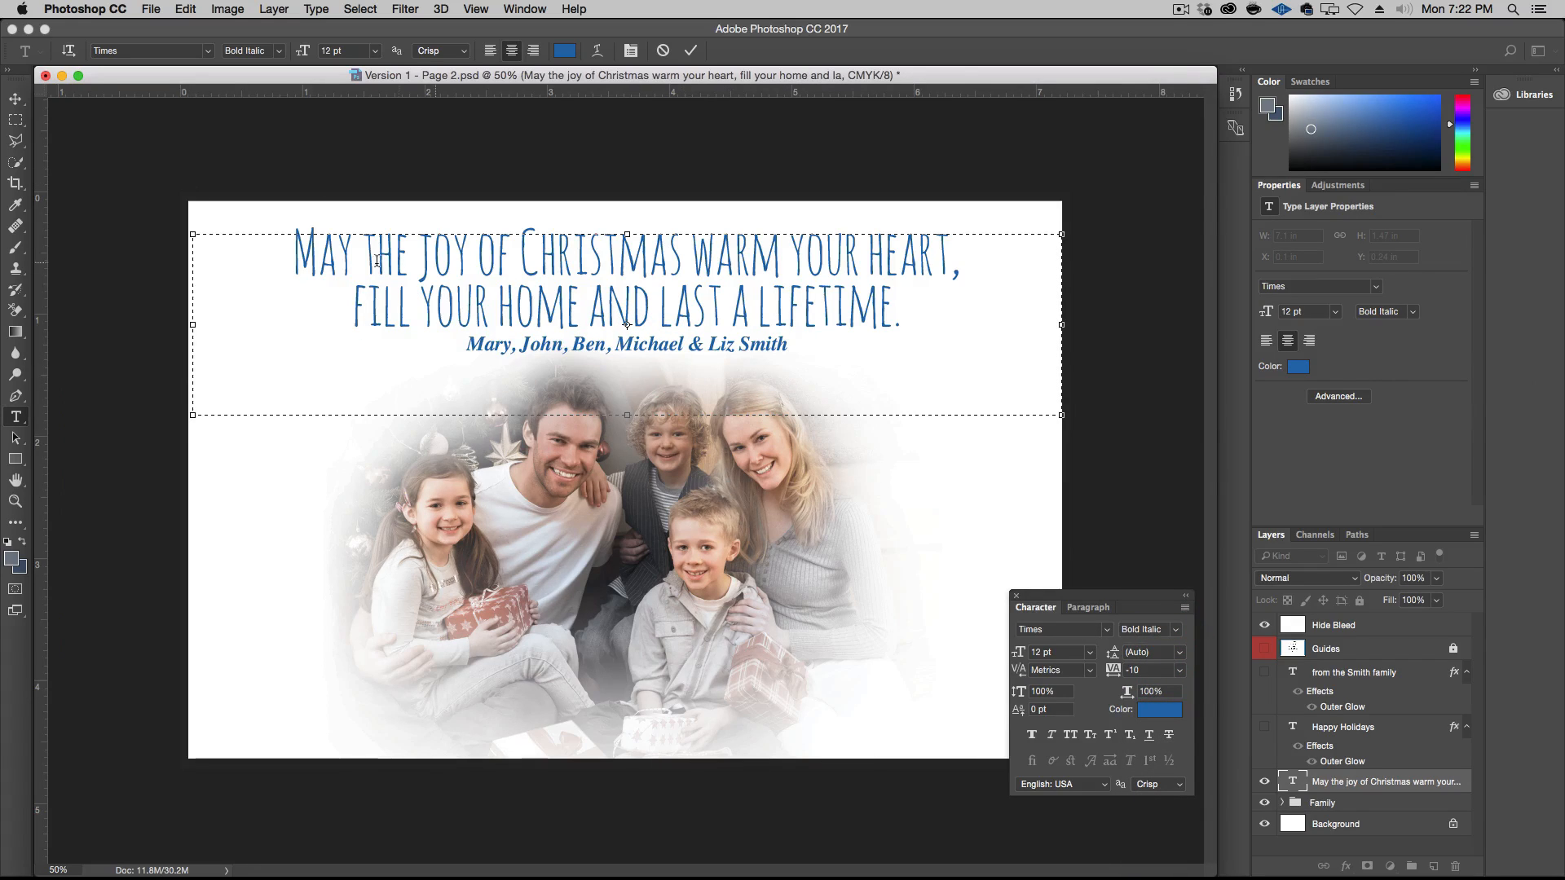
# Set the leading of the two greeting lines to 36 pt
pyautogui.doubleClick(584, 298)
pyautogui.click(584, 298)
pyautogui.doubleClick(601, 254)
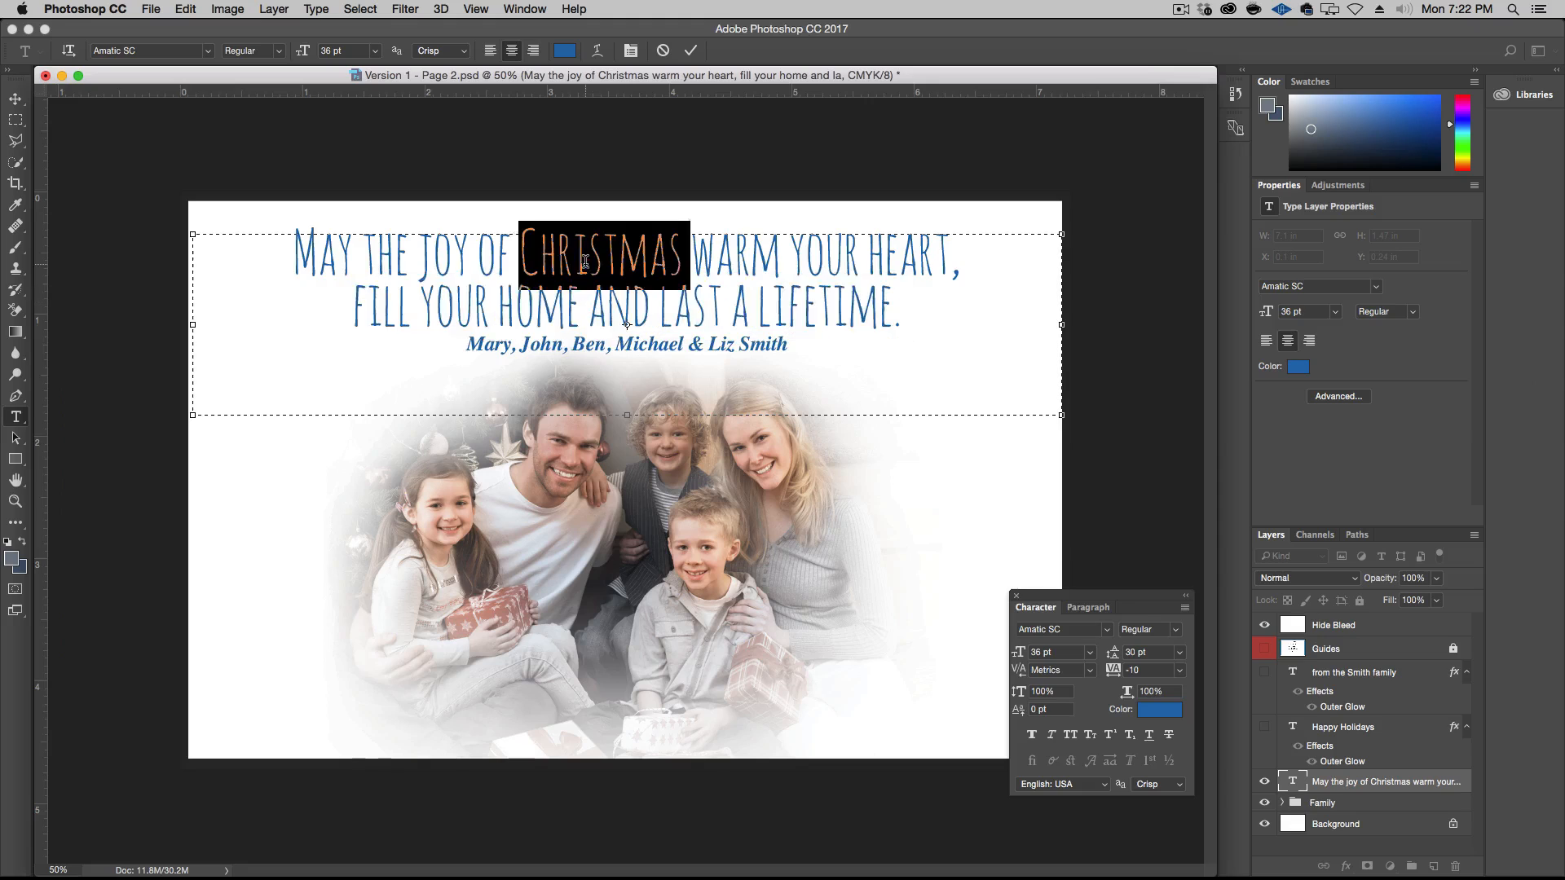
pyautogui.tripleClick(590, 307)
pyautogui.click(1178, 653)
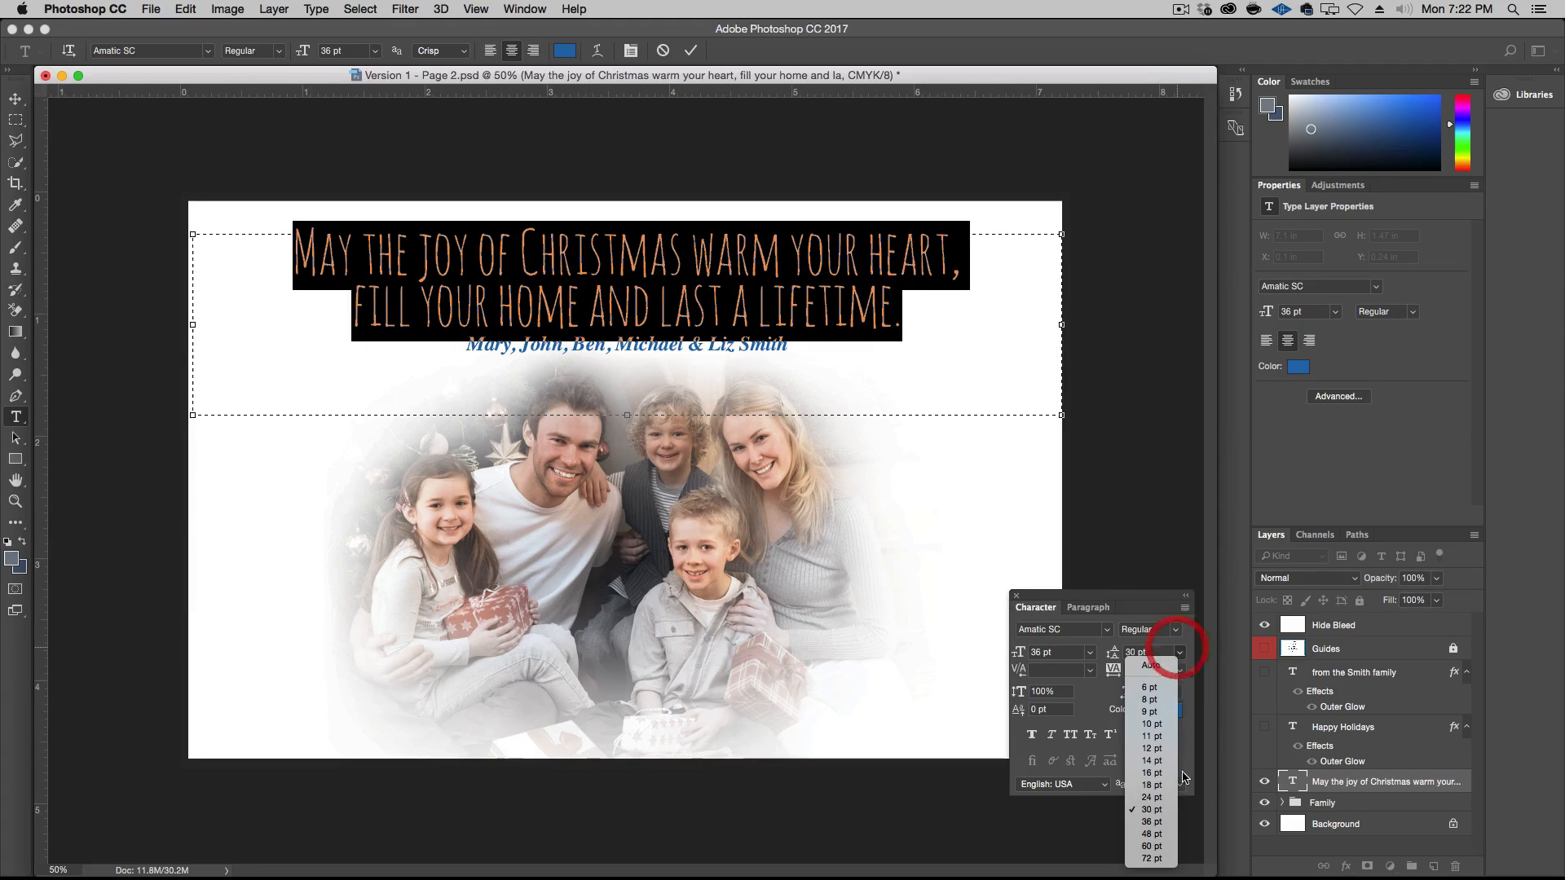
pyautogui.click(1154, 824)
# Set the leading of the names line to 16 pt and commit the text
pyautogui.click(699, 366)
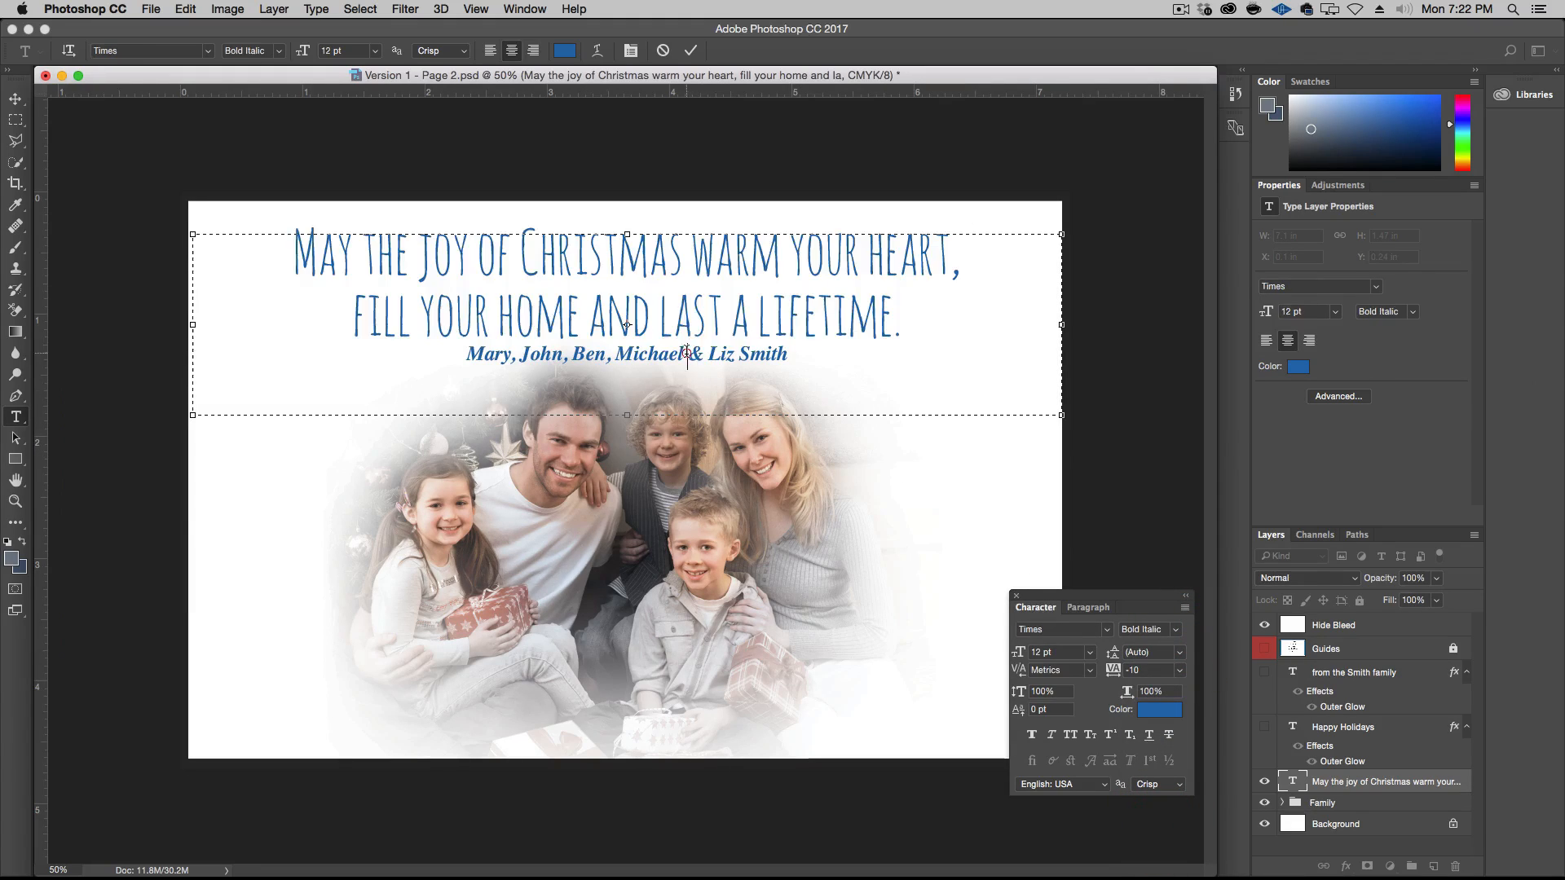
pyautogui.tripleClick(698, 366)
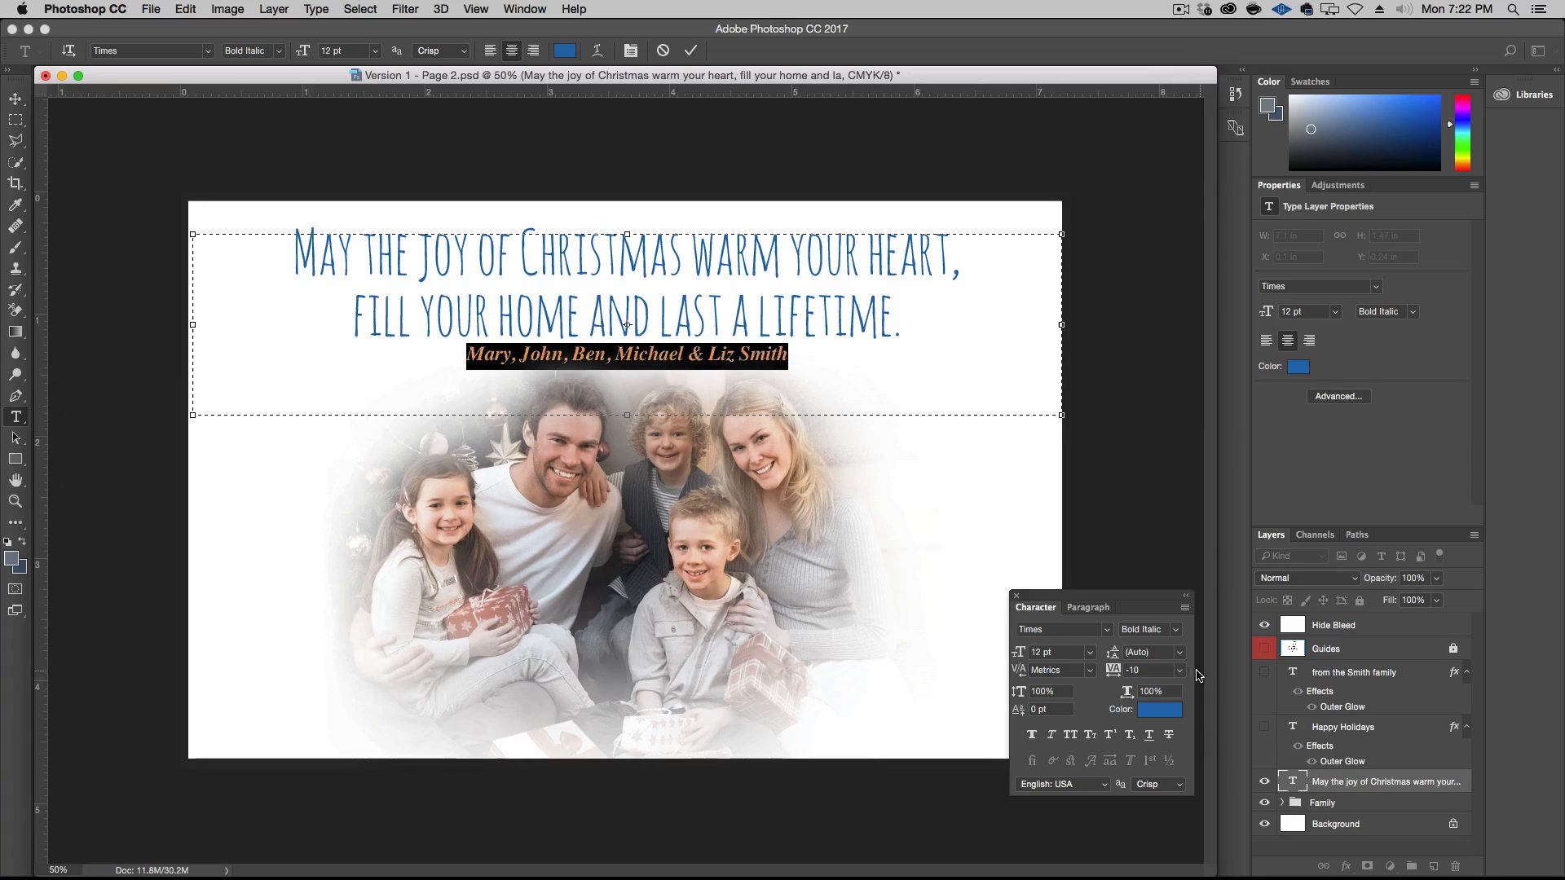
pyautogui.click(1158, 652)
pyautogui.write('16')
pyautogui.press('Return')
pyautogui.press('KP_Enter')
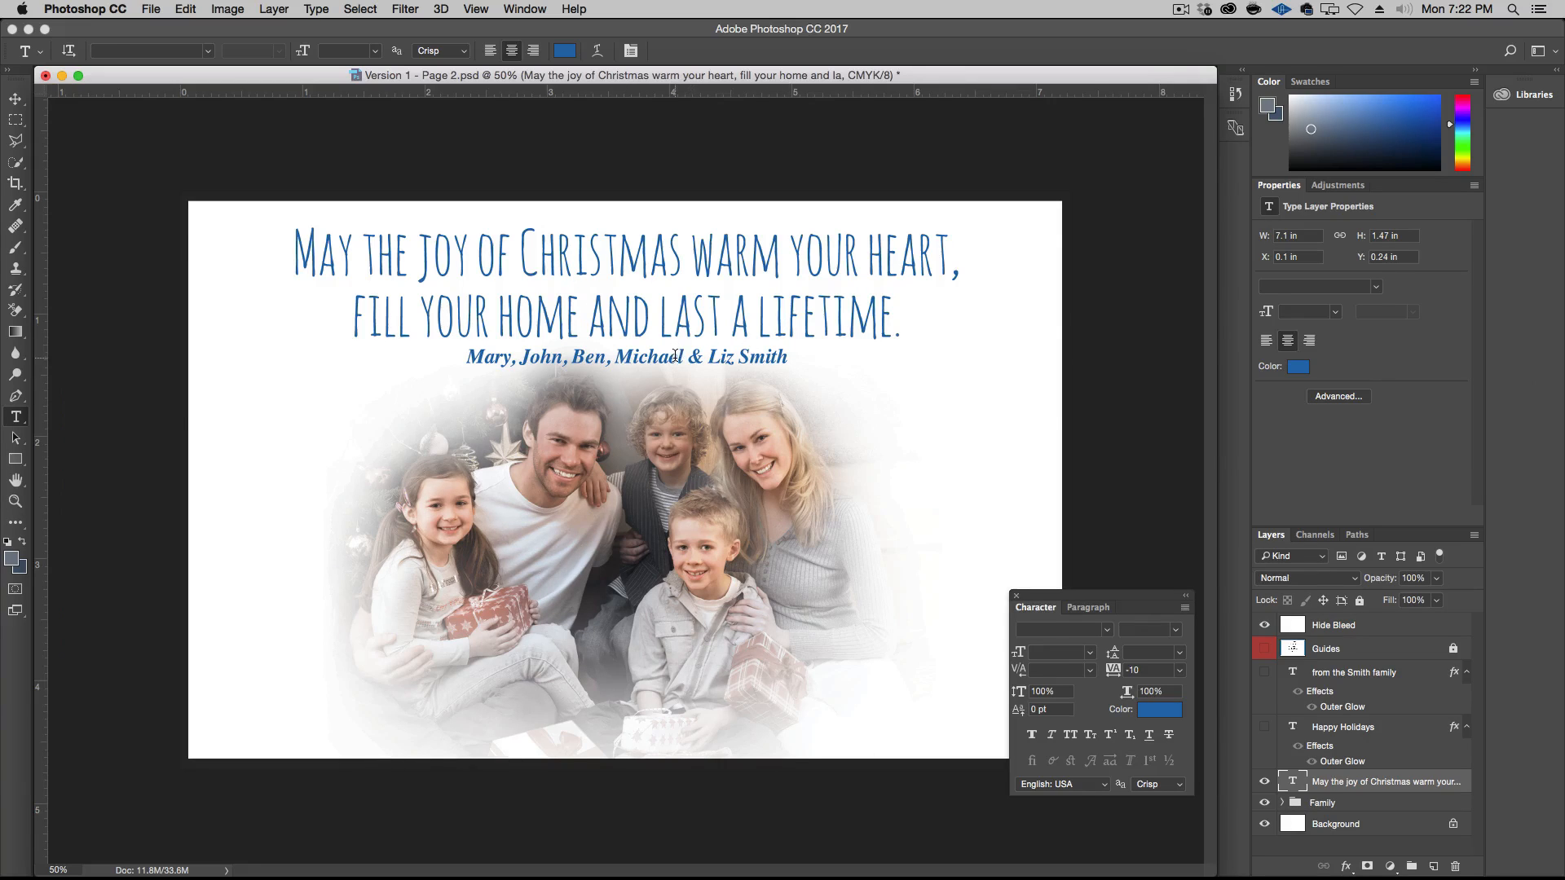
# Tighten the tracking of the names line to -25
pyautogui.click(676, 357)
pyautogui.tripleClick(677, 357)
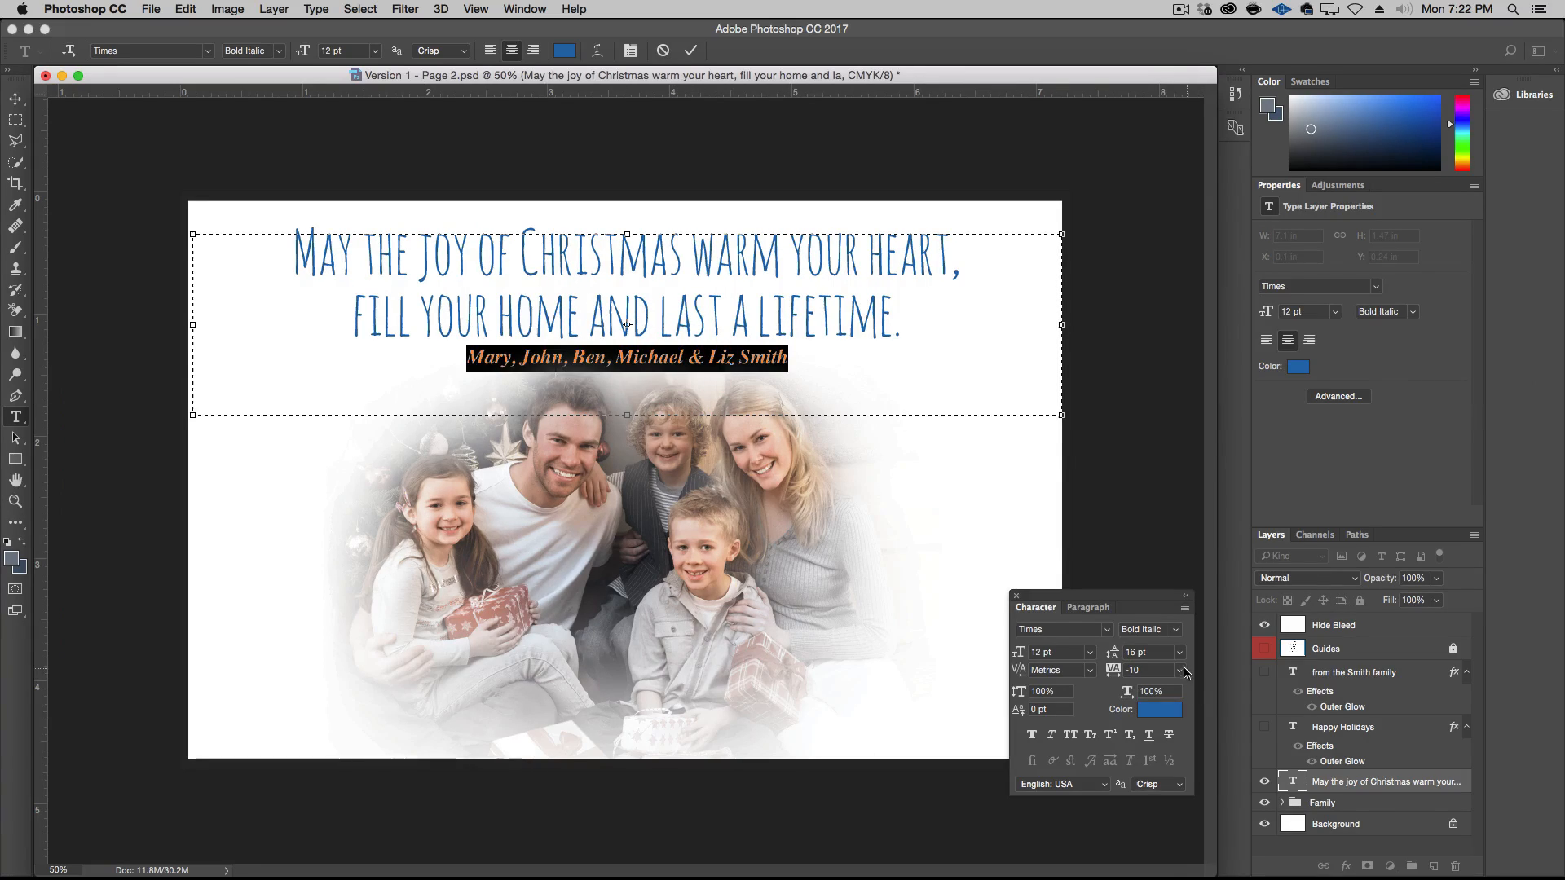
pyautogui.click(1181, 670)
pyautogui.click(1159, 720)
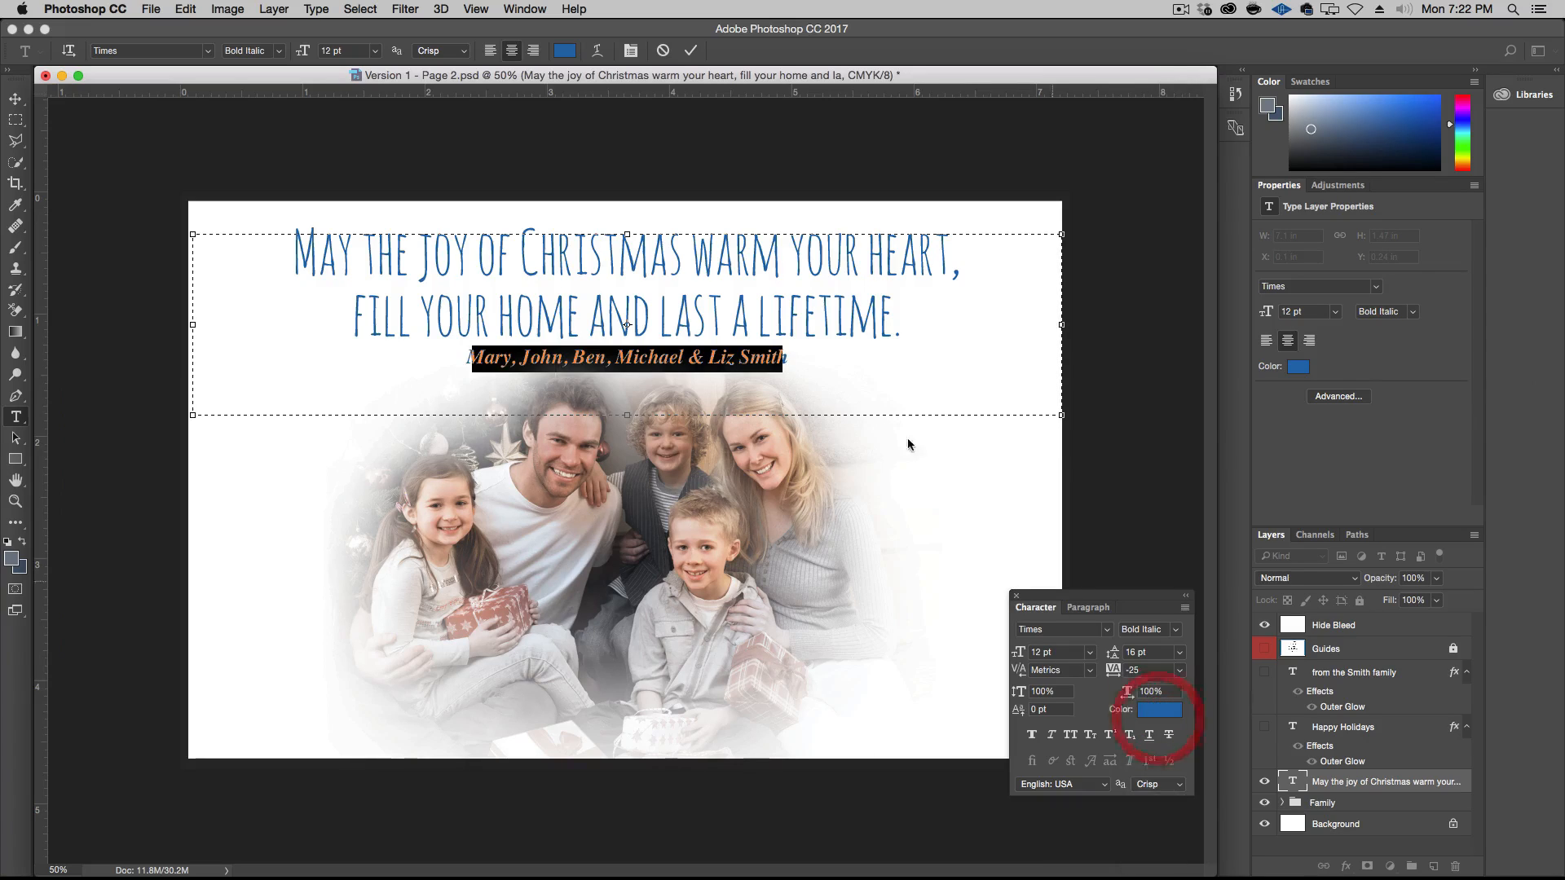
# Tighten the tracking of the two greeting lines to -25
pyautogui.moveTo(901, 330); pyautogui.dragTo(721, 219)
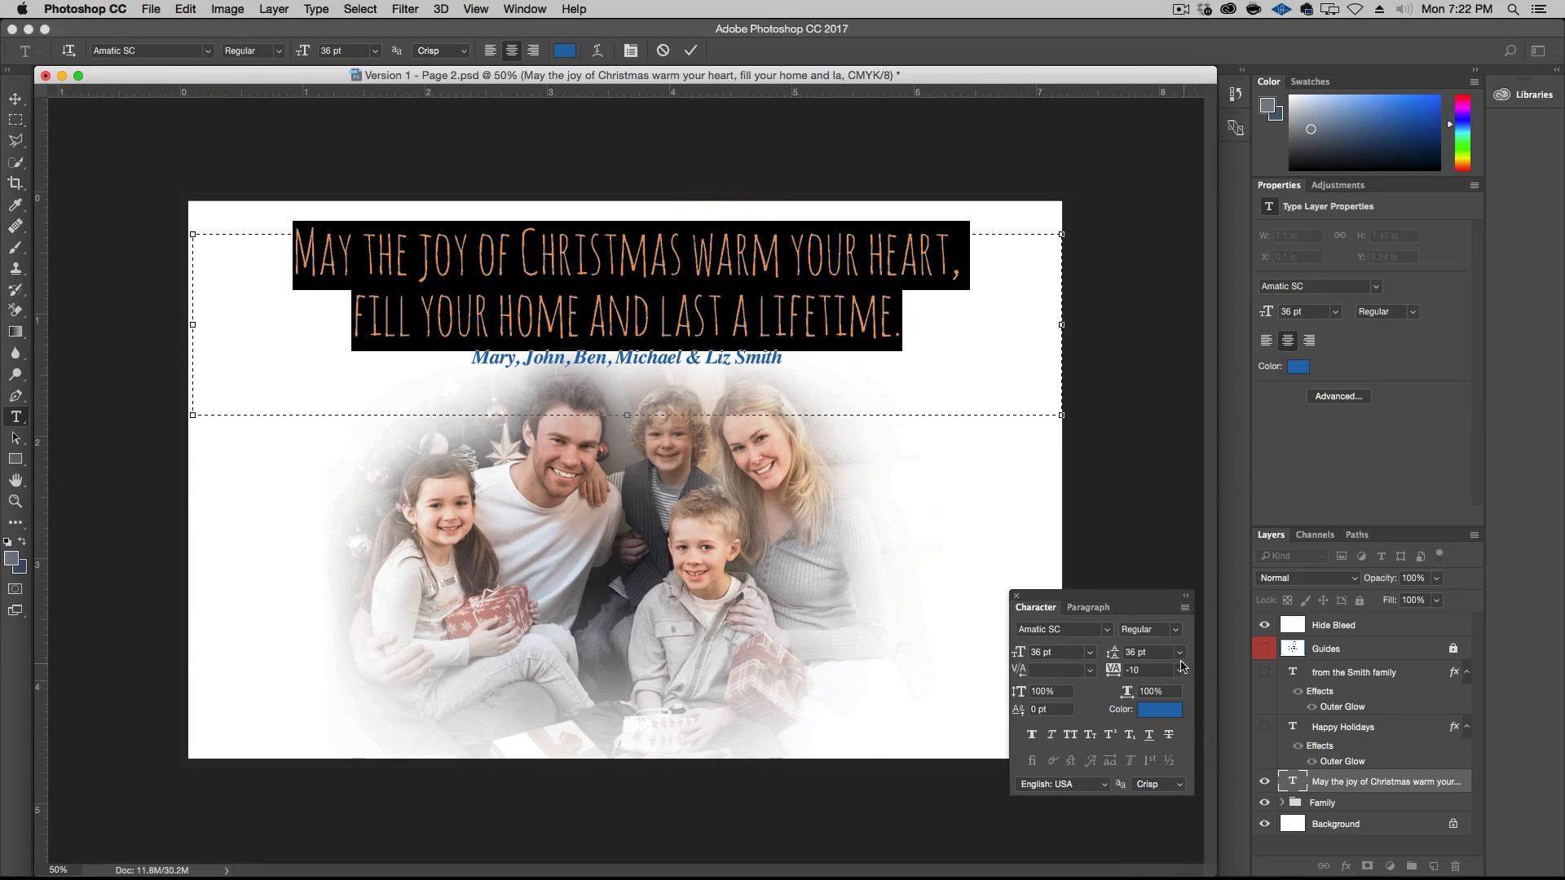
pyautogui.click(1180, 669)
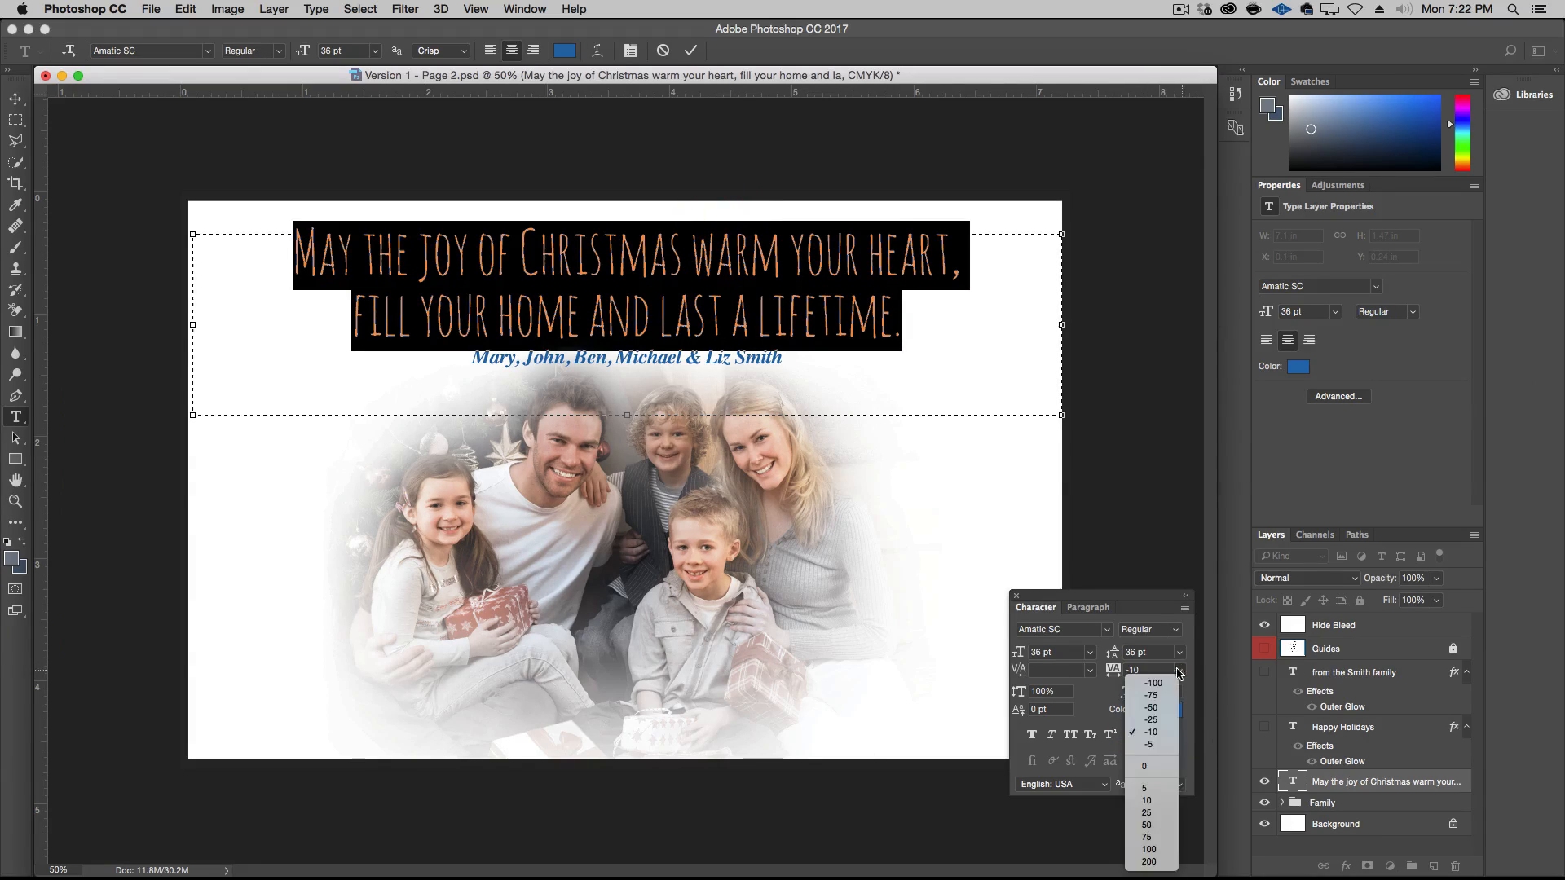
pyautogui.click(1159, 720)
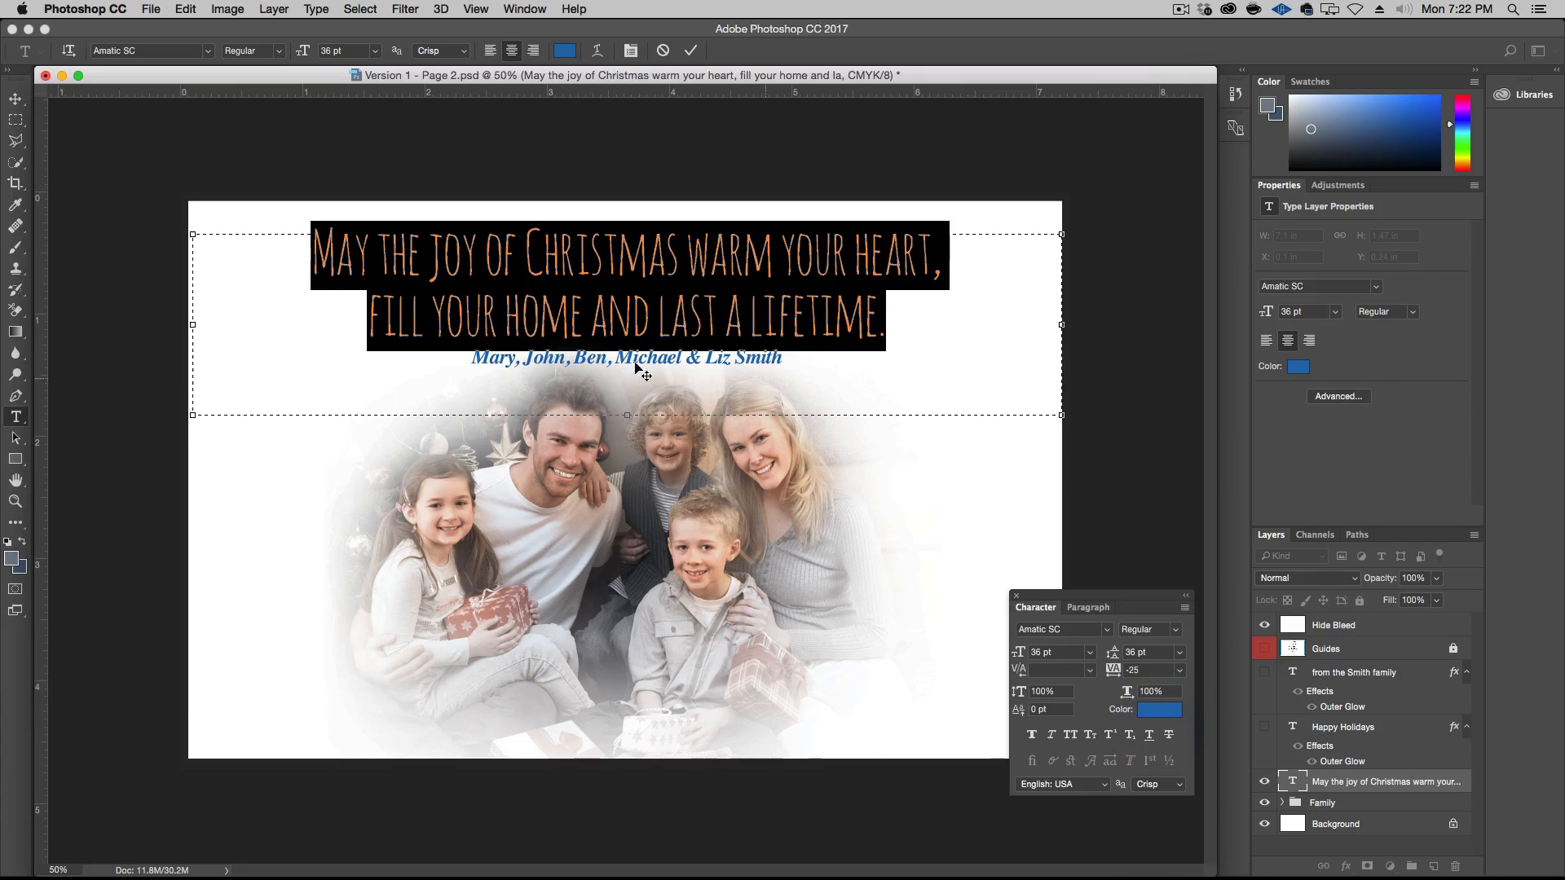
# Move the Family photo group slightly down, away from the names line
pyautogui.click(15, 98)
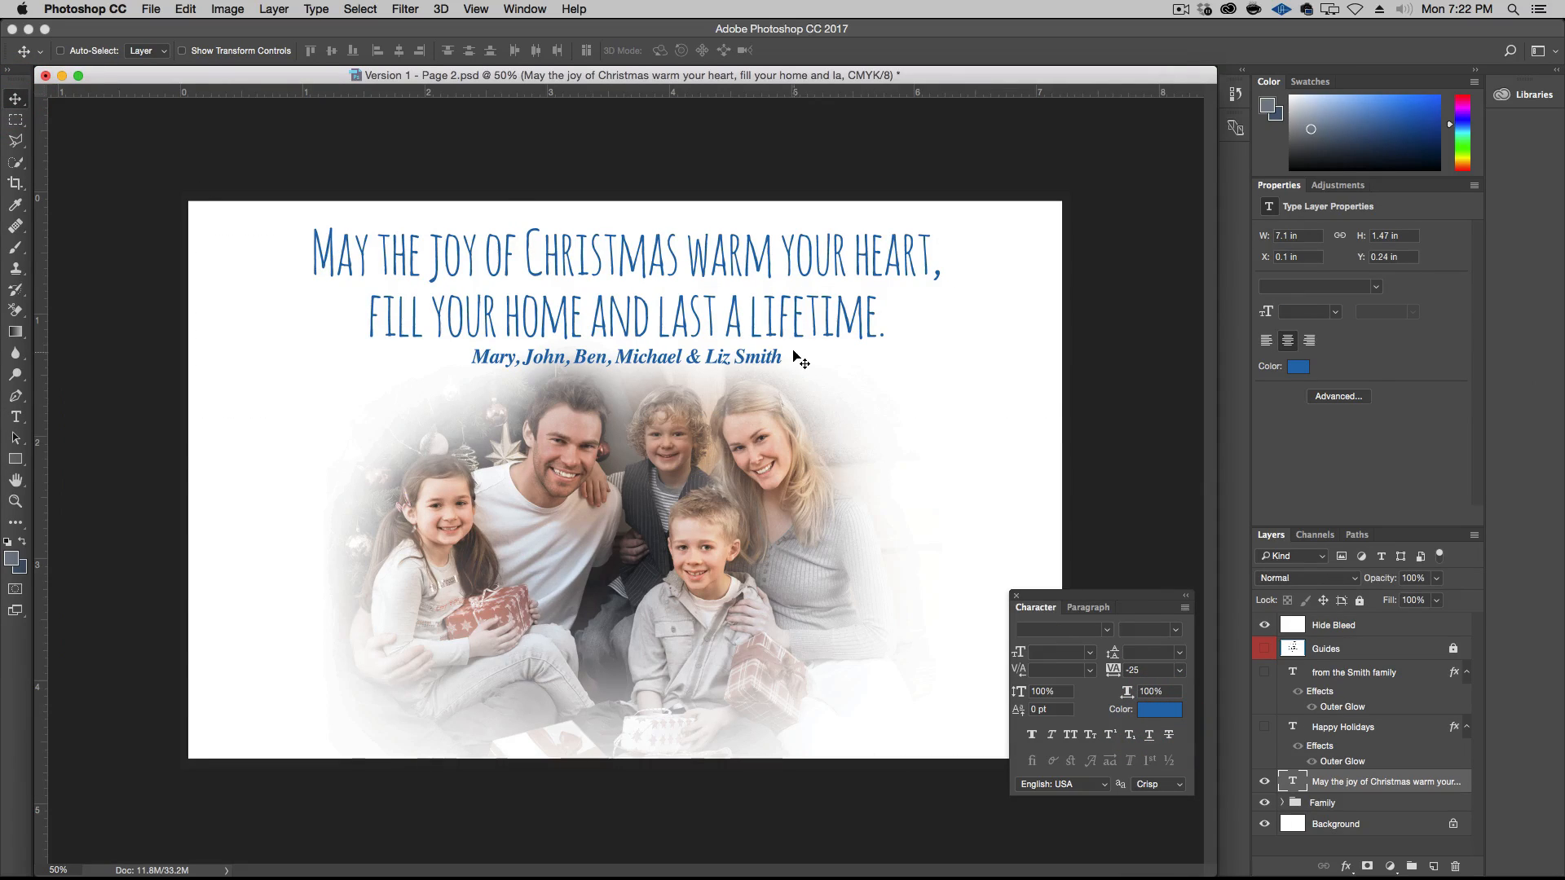
pyautogui.click(1372, 808)
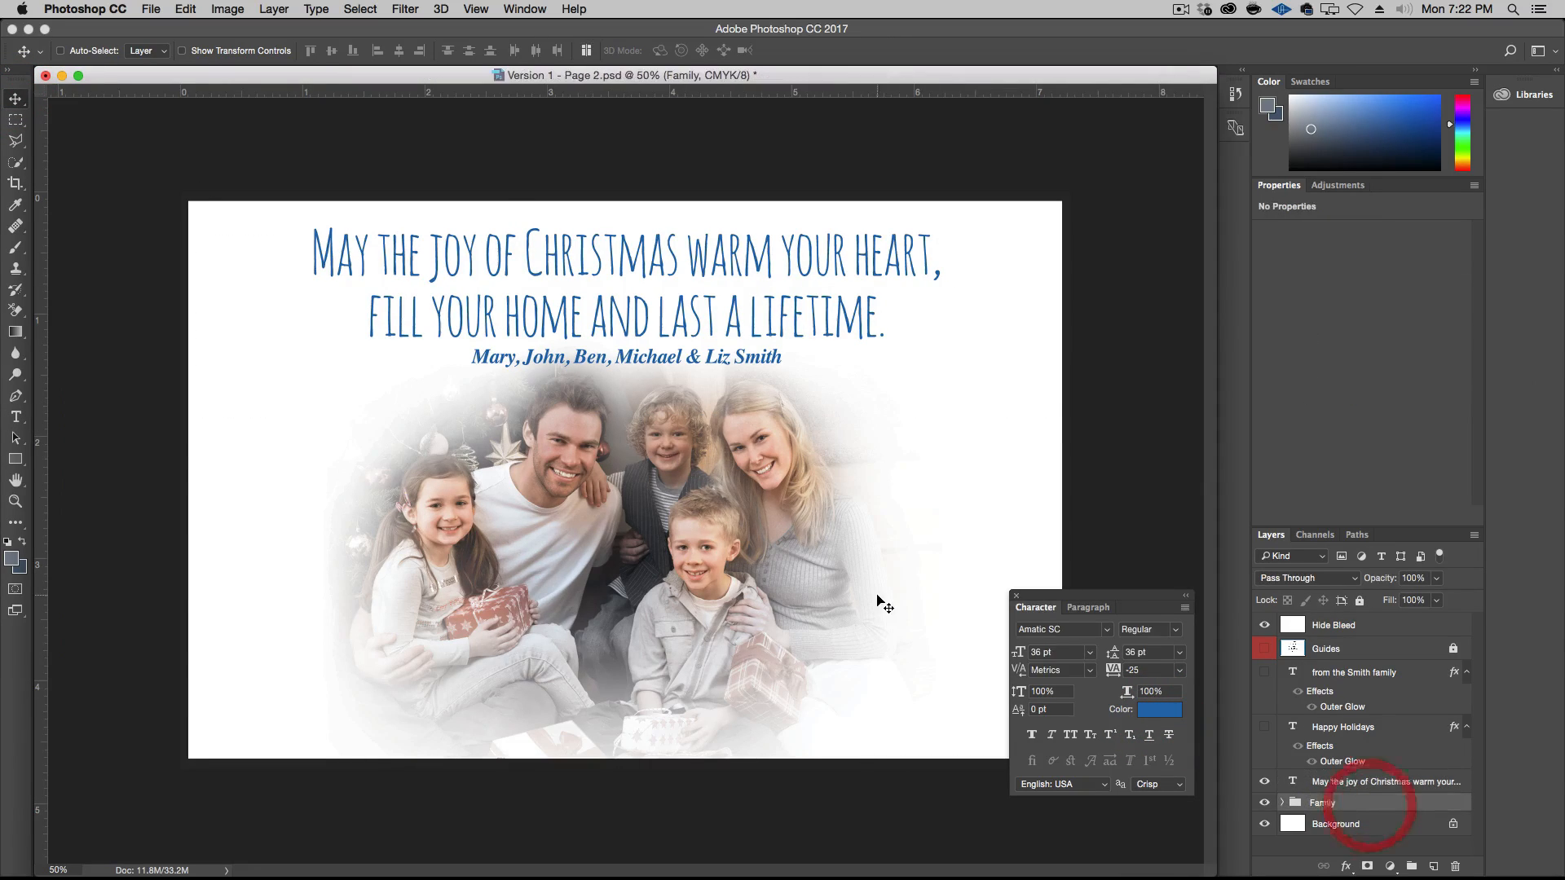
pyautogui.moveTo(799, 580); pyautogui.dragTo(796, 591)
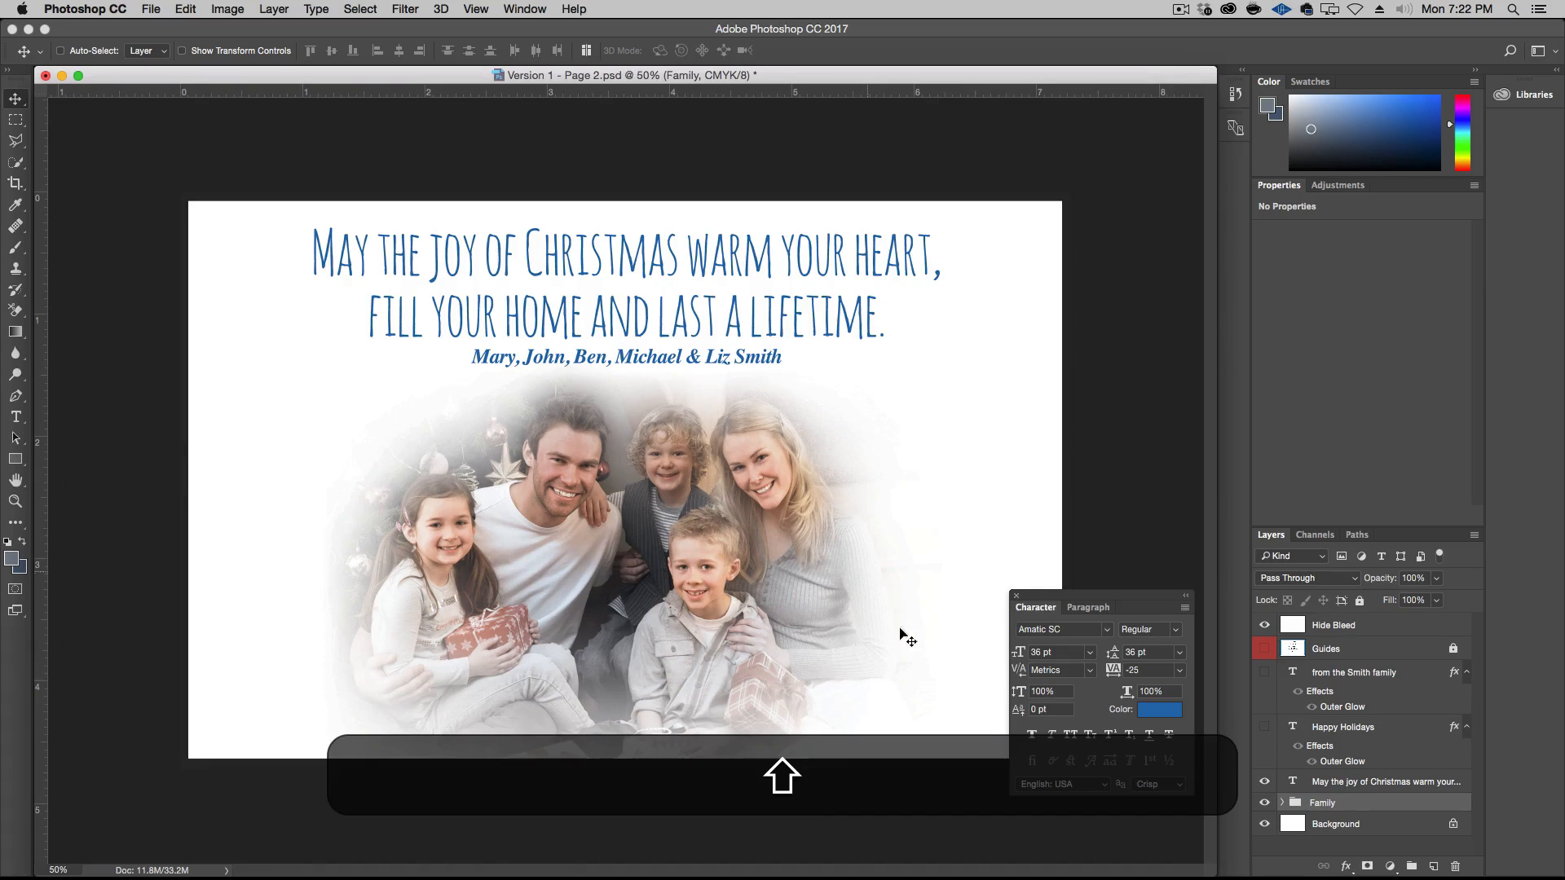
# Save Version 1 - Page 2.psd under its existing name, and close both it and Family.jpg
pyautogui.click(1337, 785)
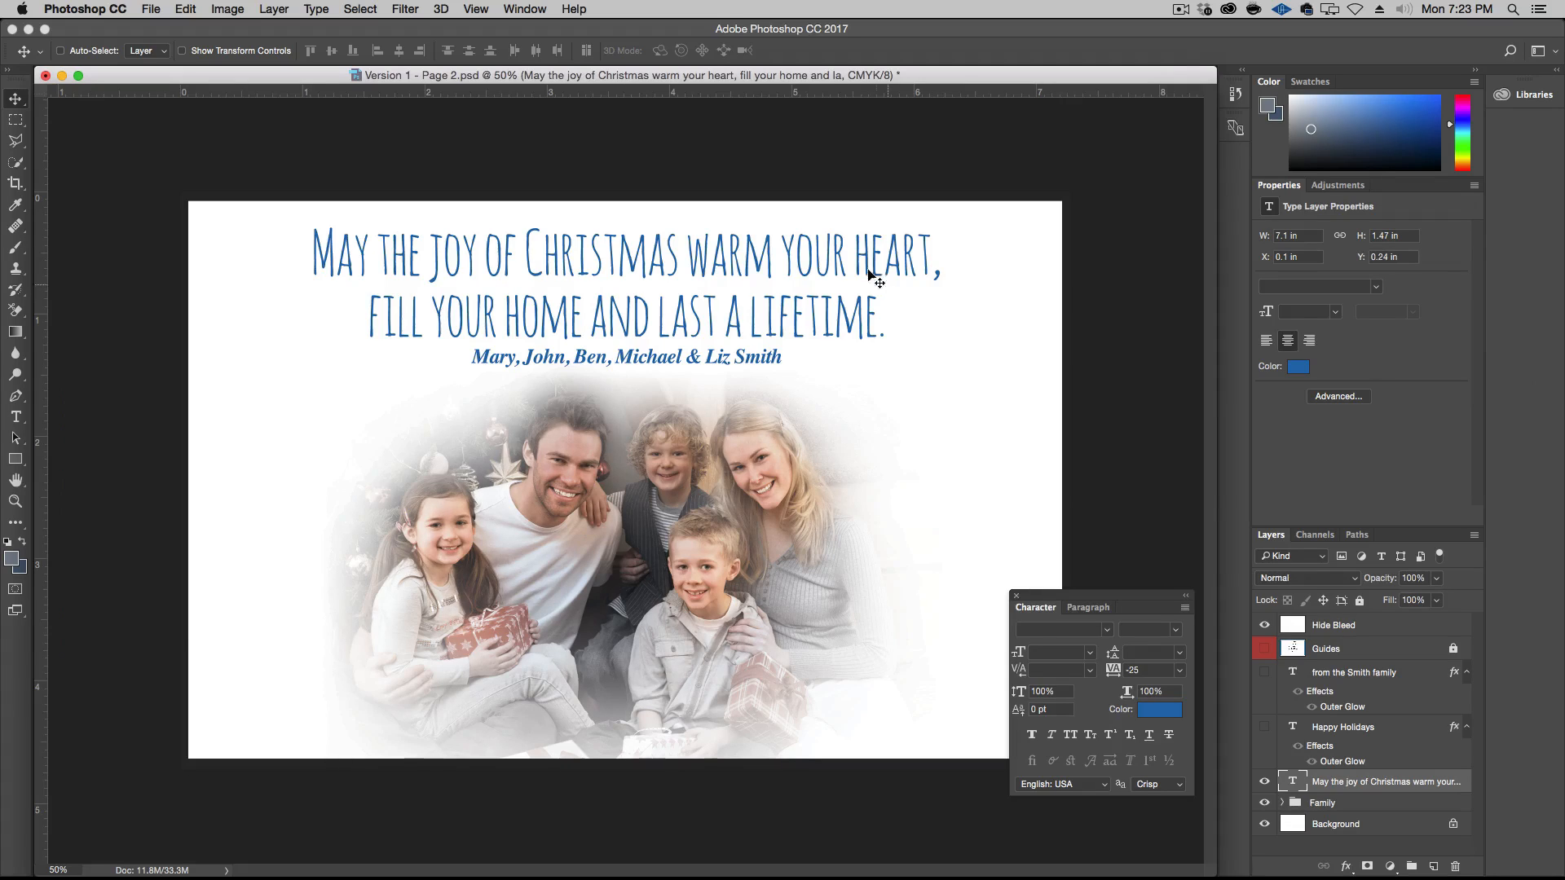
pyautogui.click(676, 77)
pyautogui.press('super+shift+s')
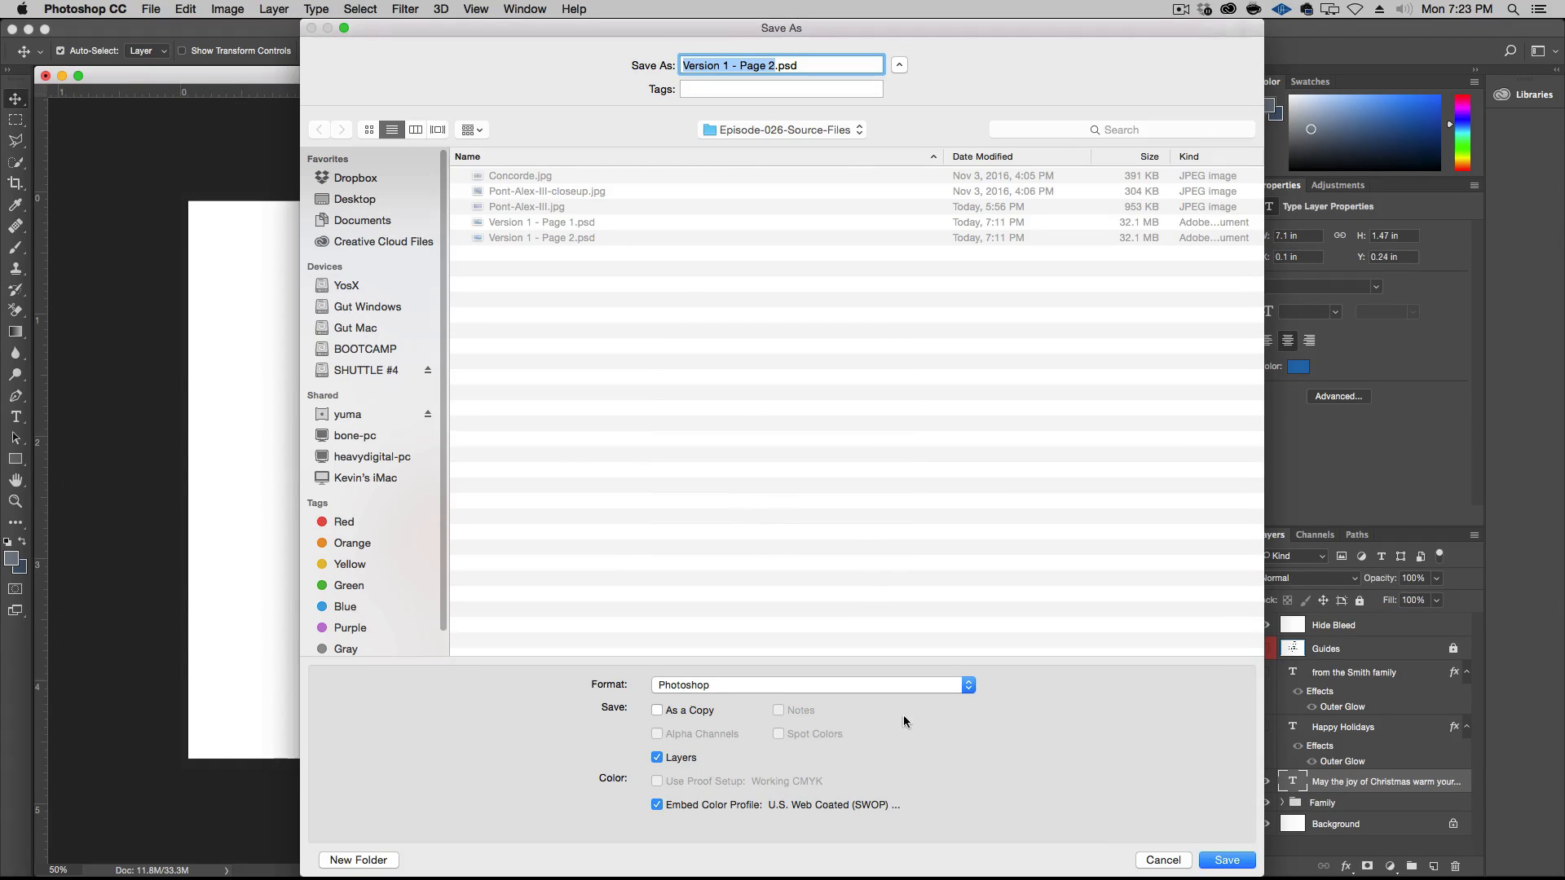
pyautogui.click(1159, 861)
pyautogui.press('super+s')
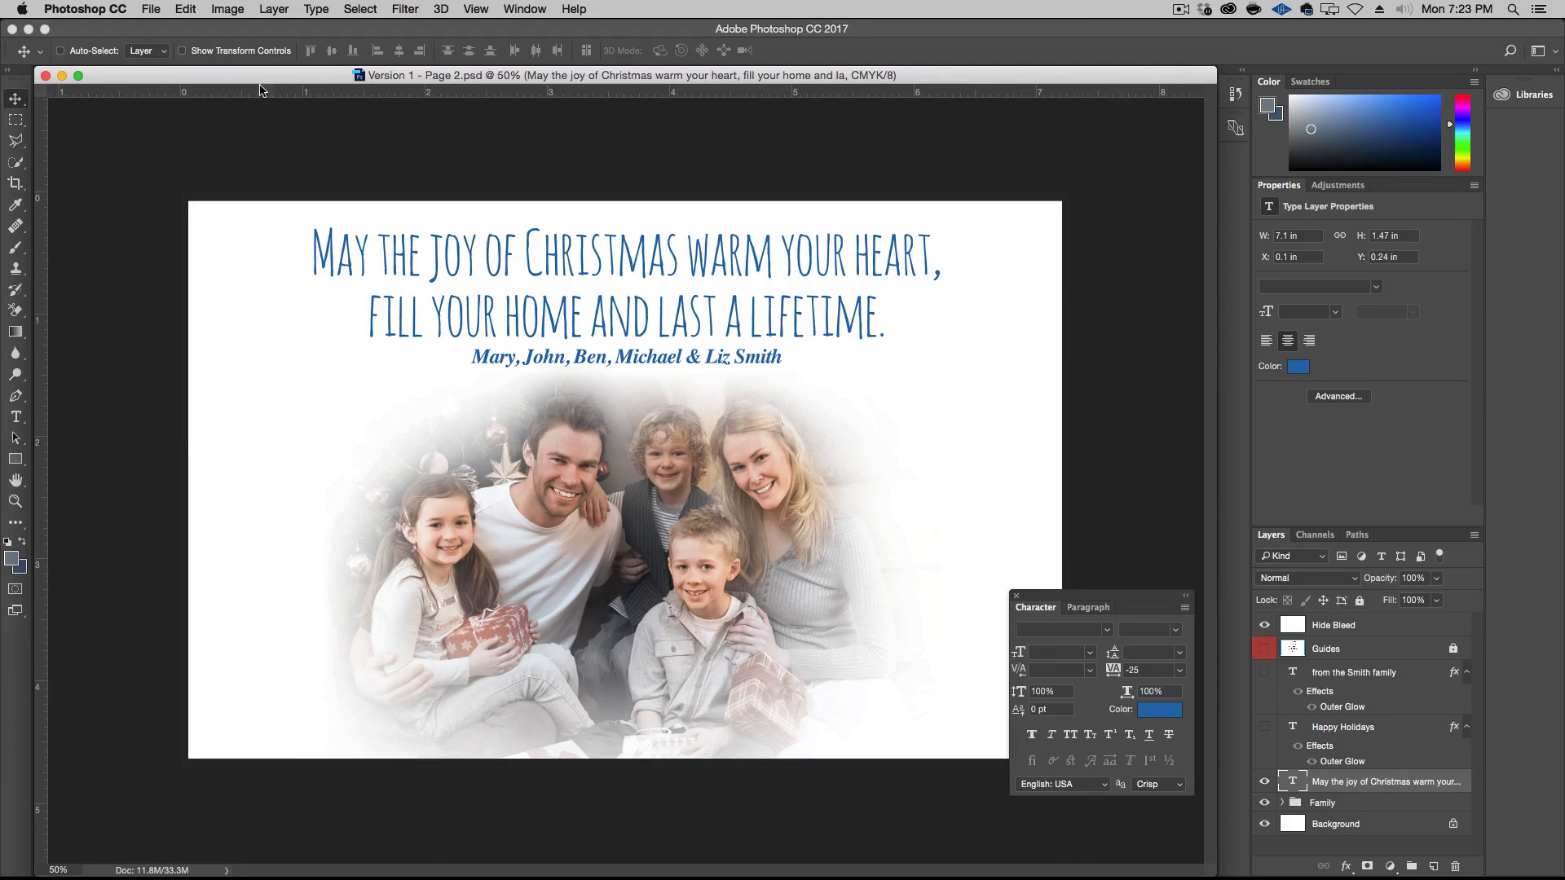
pyautogui.click(47, 75)
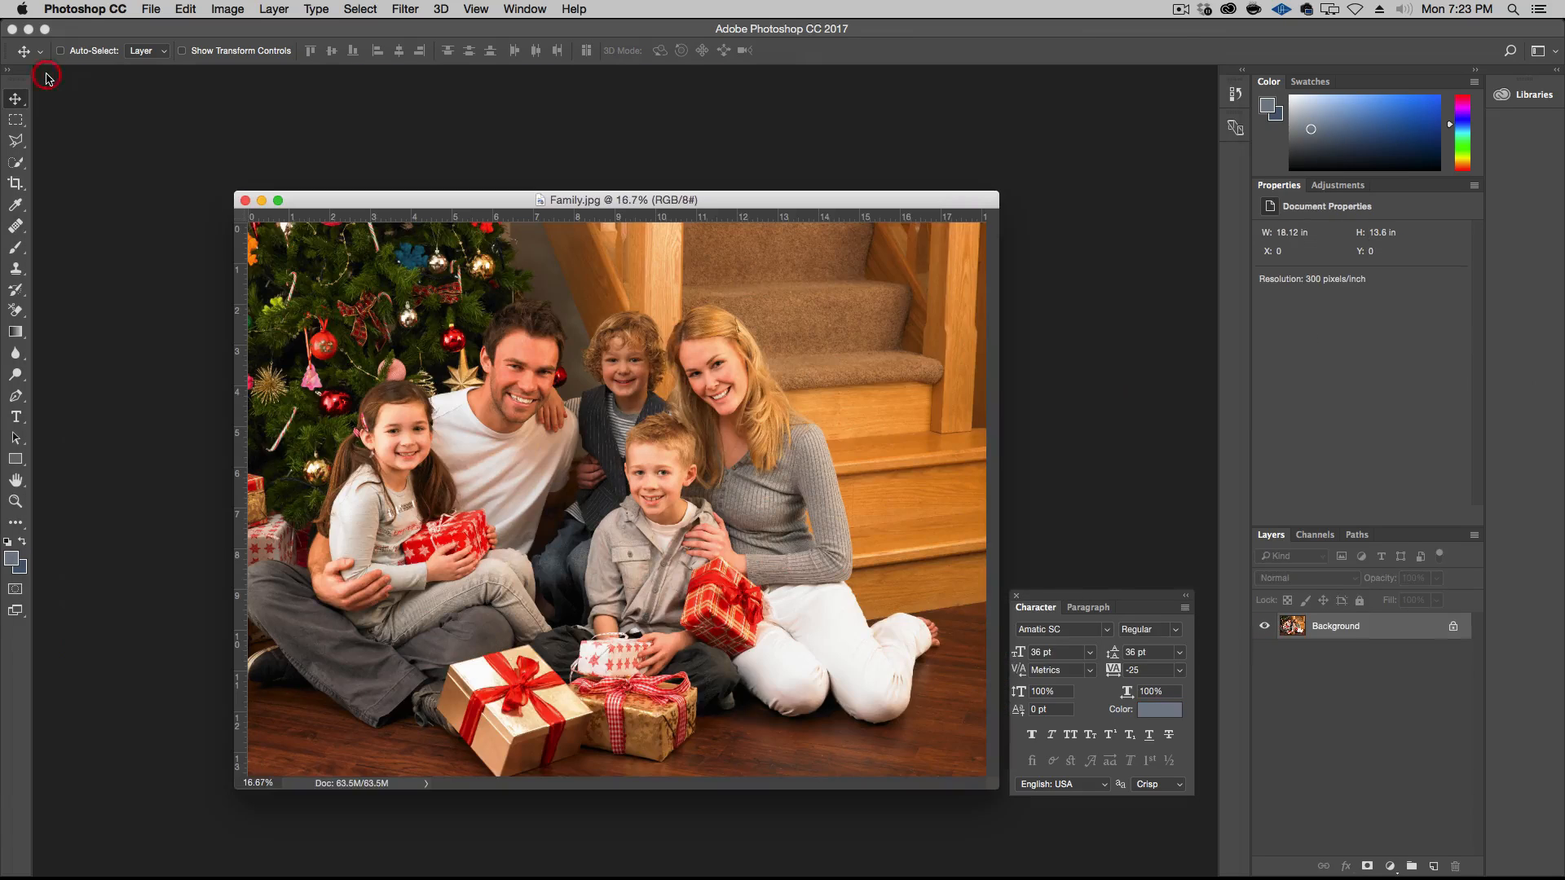
pyautogui.click(244, 200)
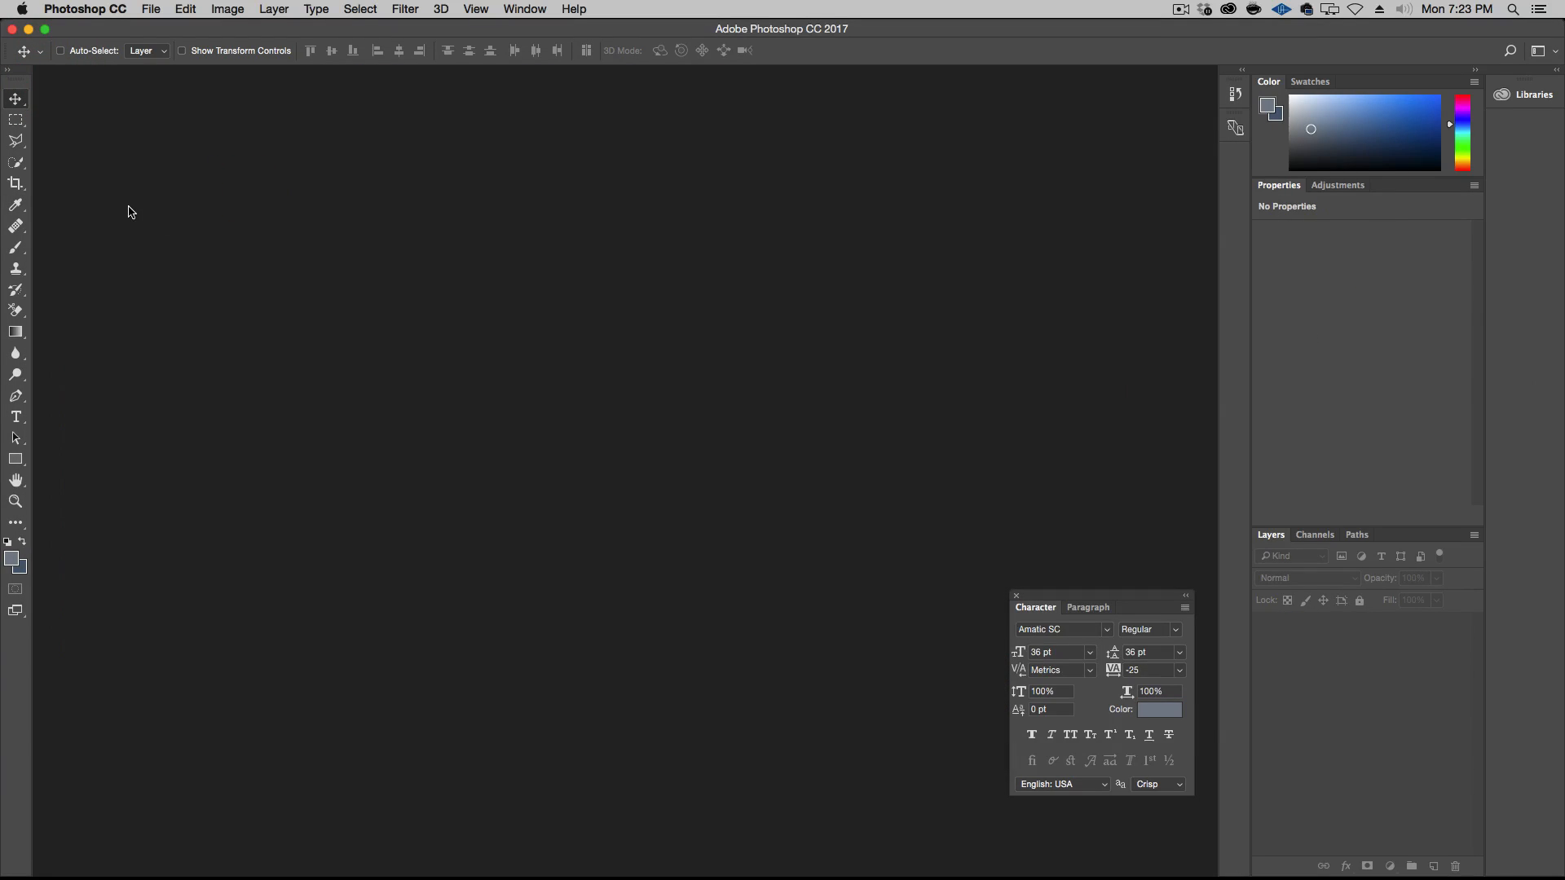
# In Finder, duplicate Version 1 - Page 2.psd, rename the copy as Family.psd and open it in Photoshop
pyautogui.keyDown('alt'); pyautogui.click(1043, 515); pyautogui.keyUp('alt')
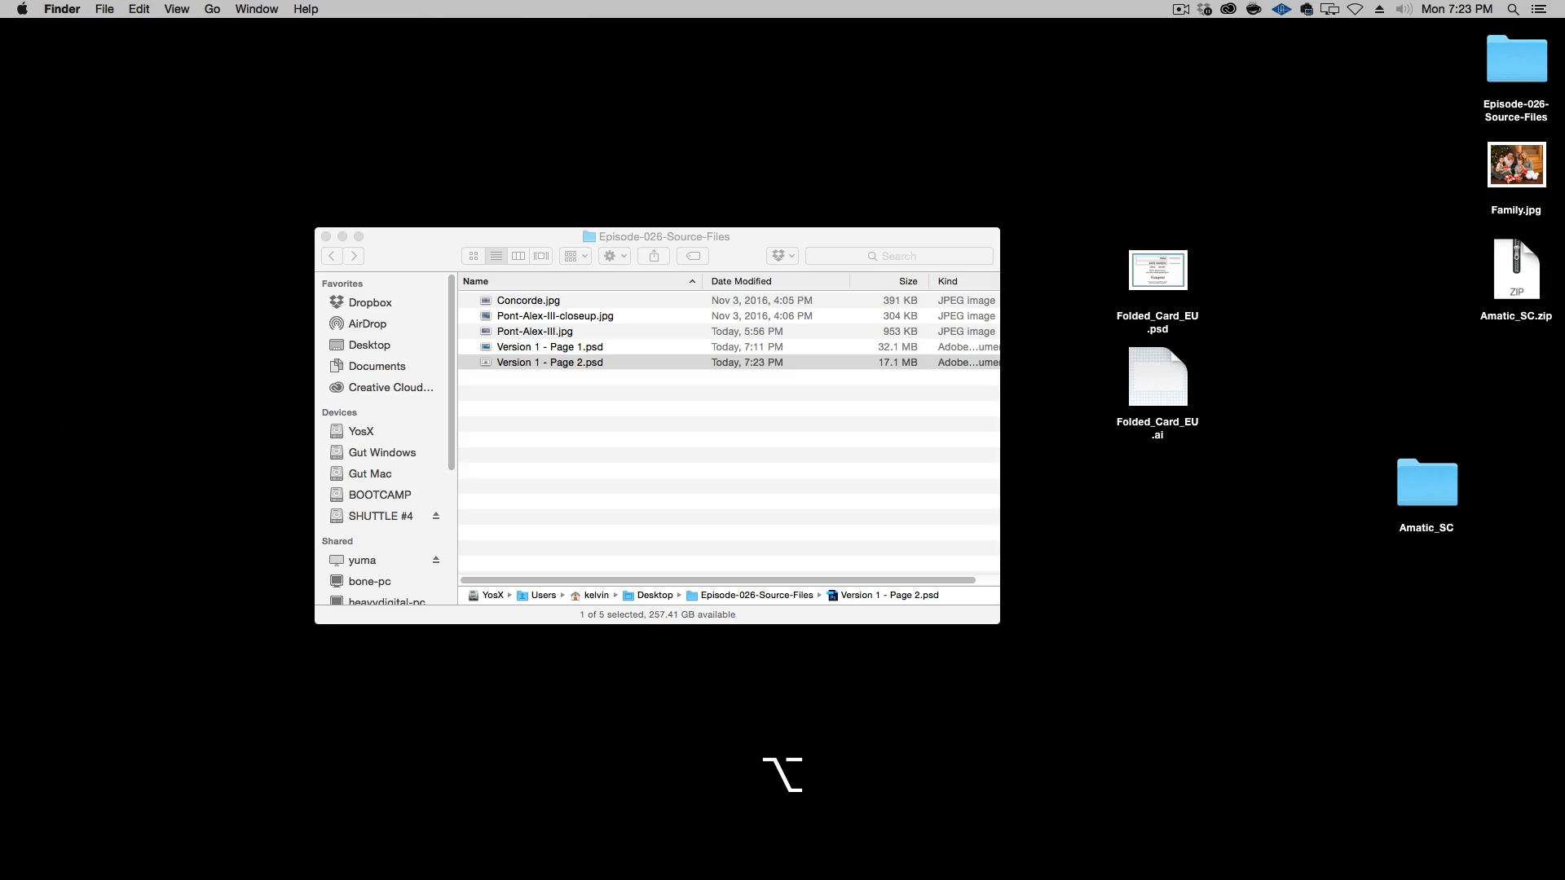
pyautogui.click(704, 481)
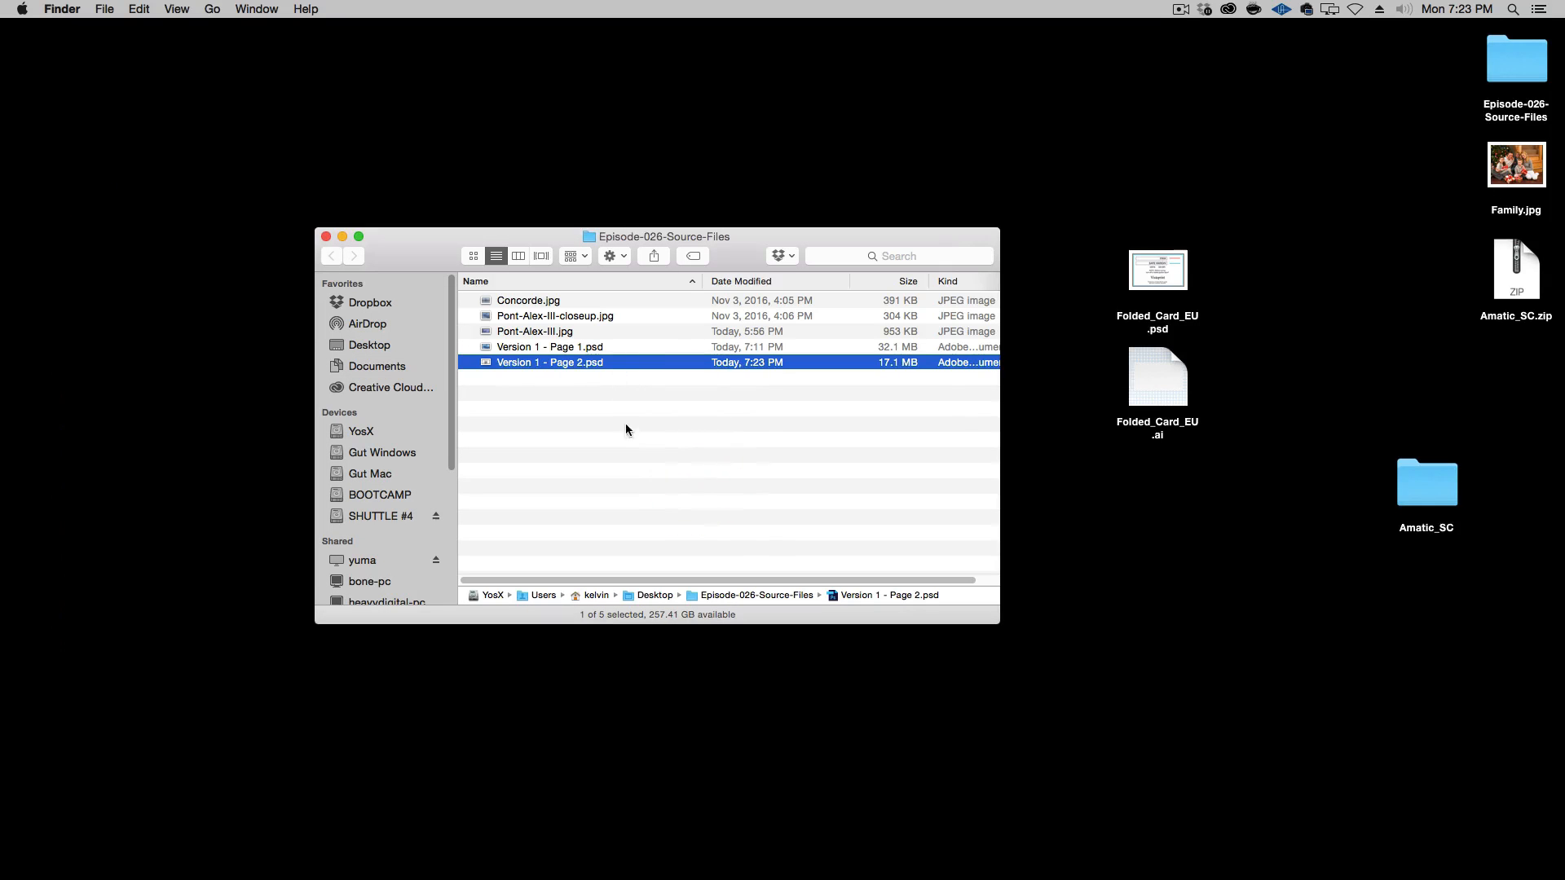
pyautogui.click(624, 423)
pyautogui.click(620, 361)
pyautogui.press('super+d')
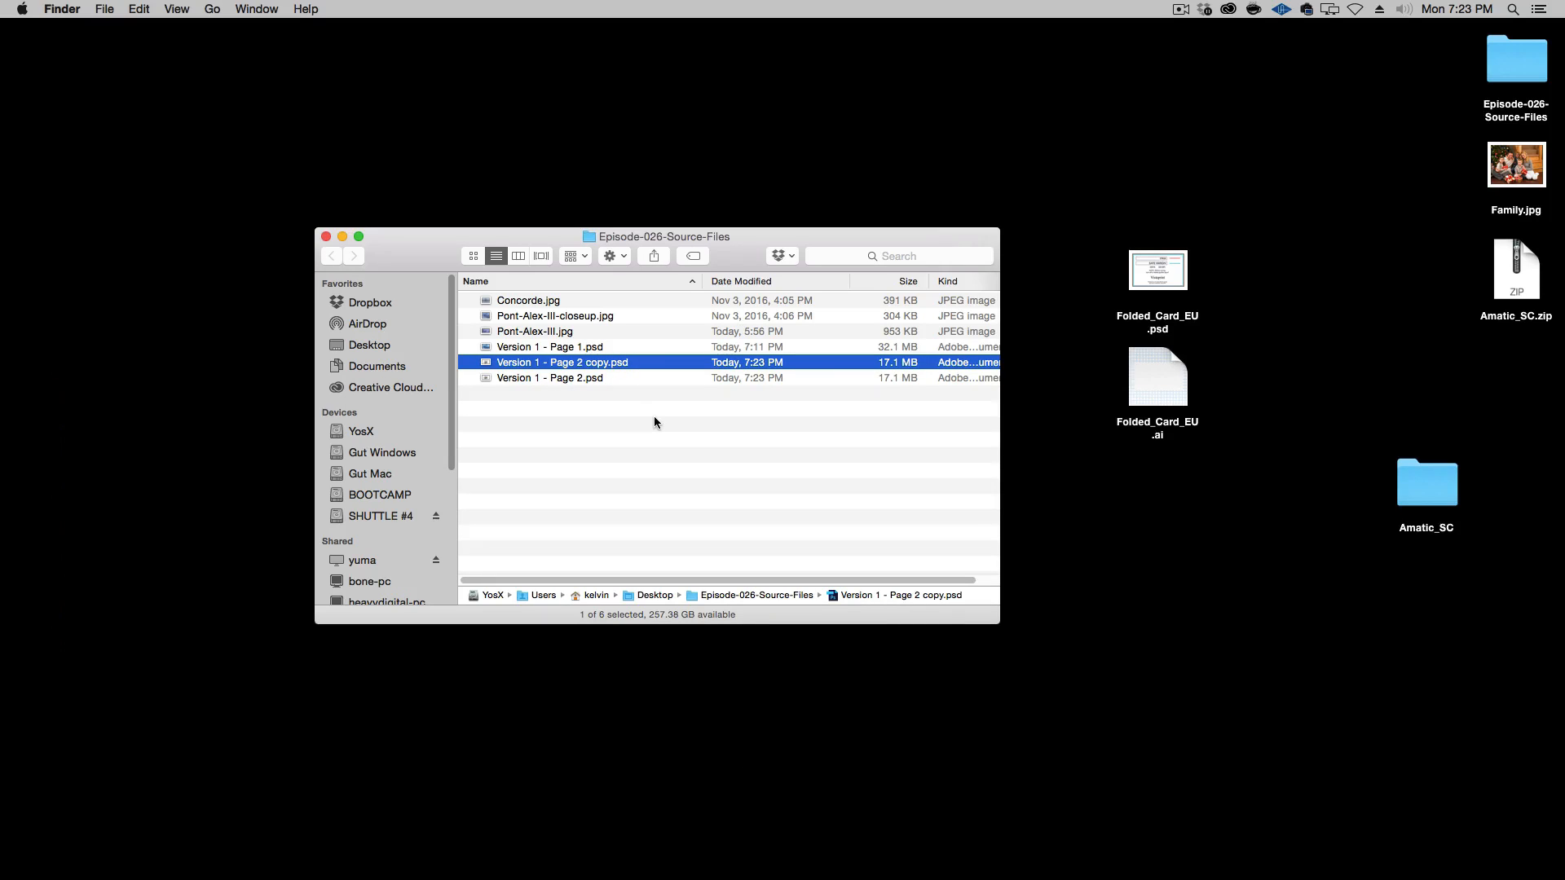
pyautogui.press('Return')
pyautogui.write('Family')
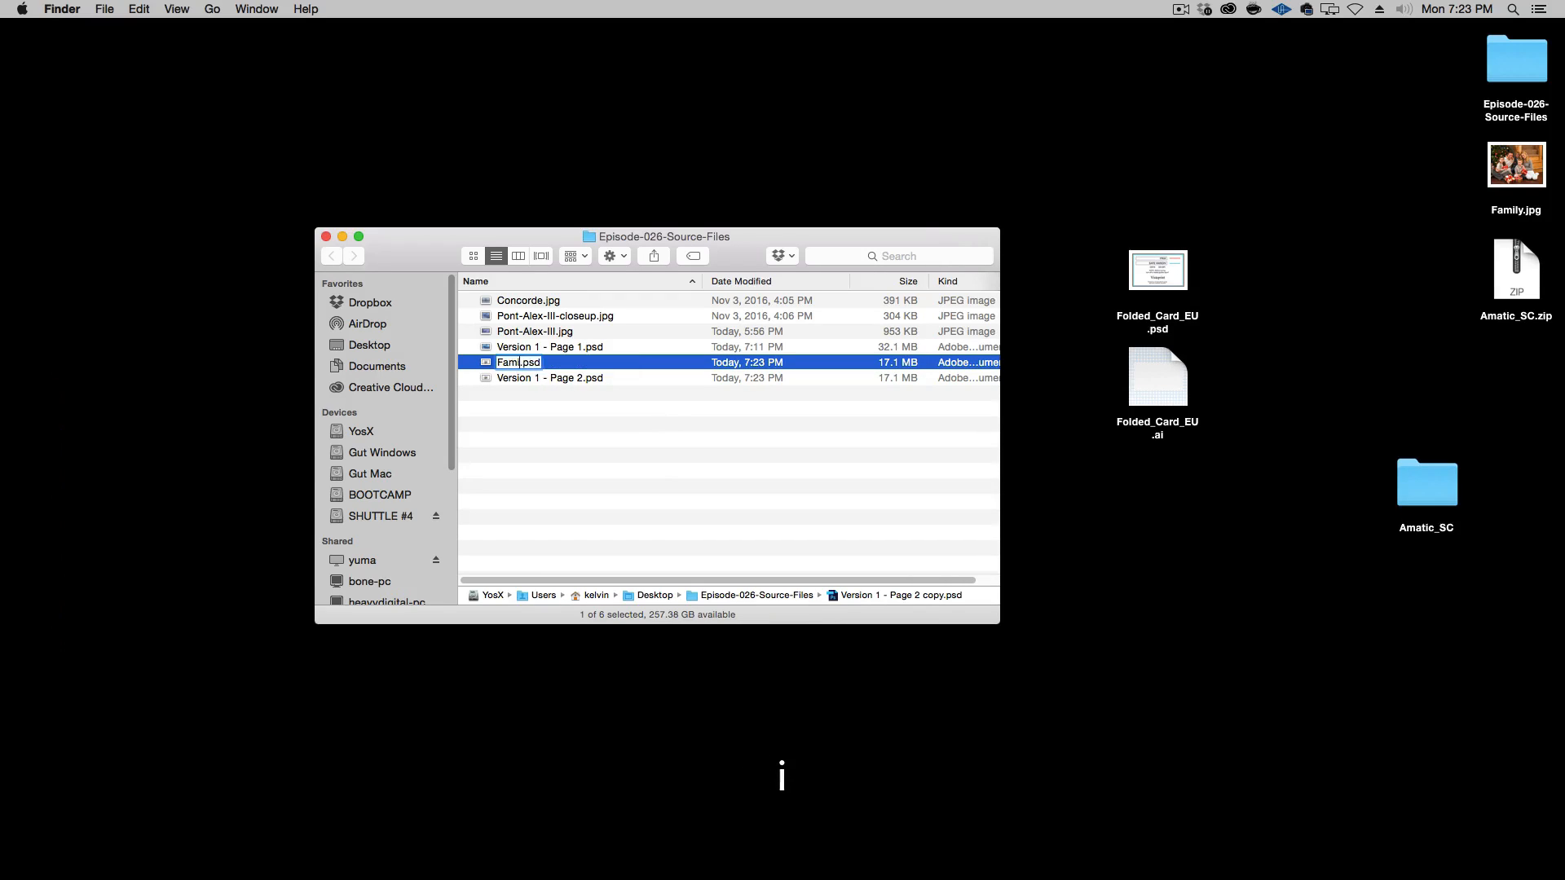
pyautogui.press('Return')
pyautogui.press('super+o')
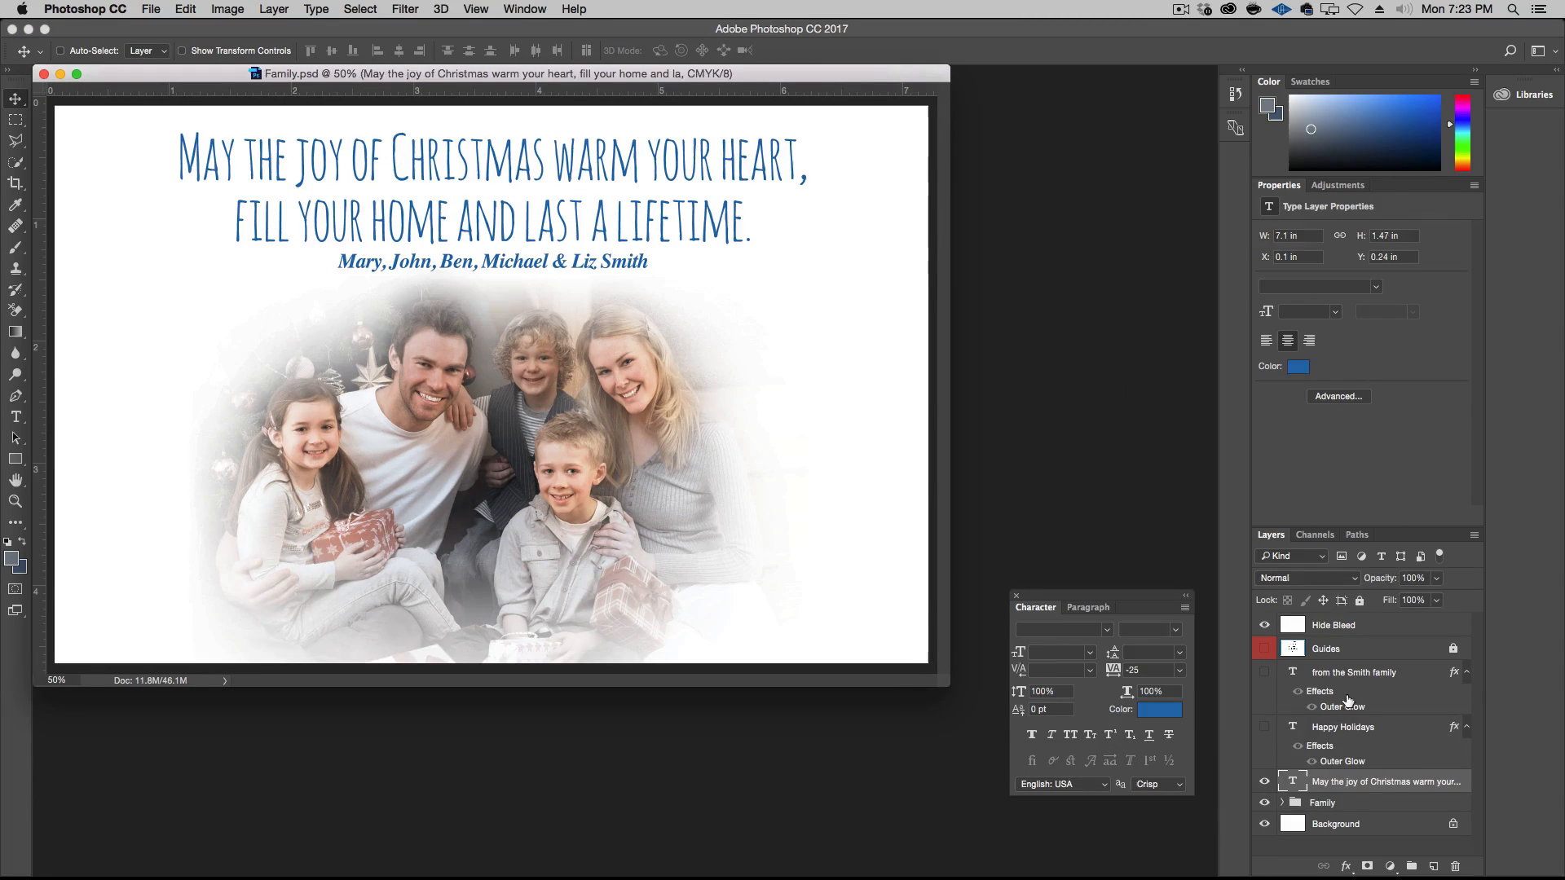
# Delete the three text layers and move the Family photo group up to the vertical middle of the card
pyautogui.click(1346, 727)
pyautogui.keyDown('shift'); pyautogui.click(1353, 672); pyautogui.keyUp('shift')
pyautogui.press('BackSpace')
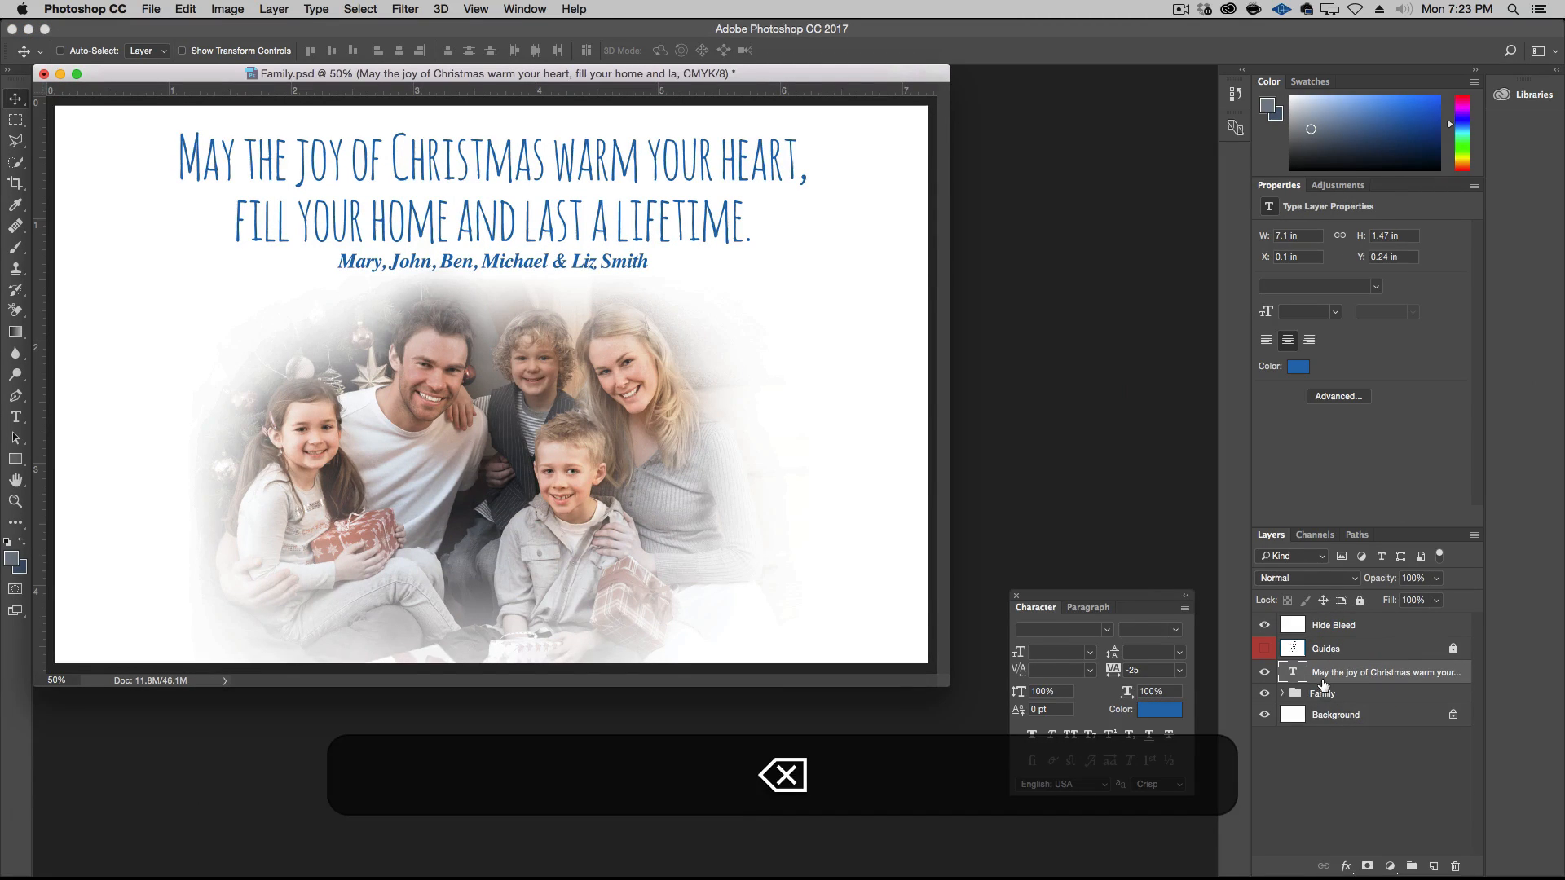
pyautogui.press('BackSpace')
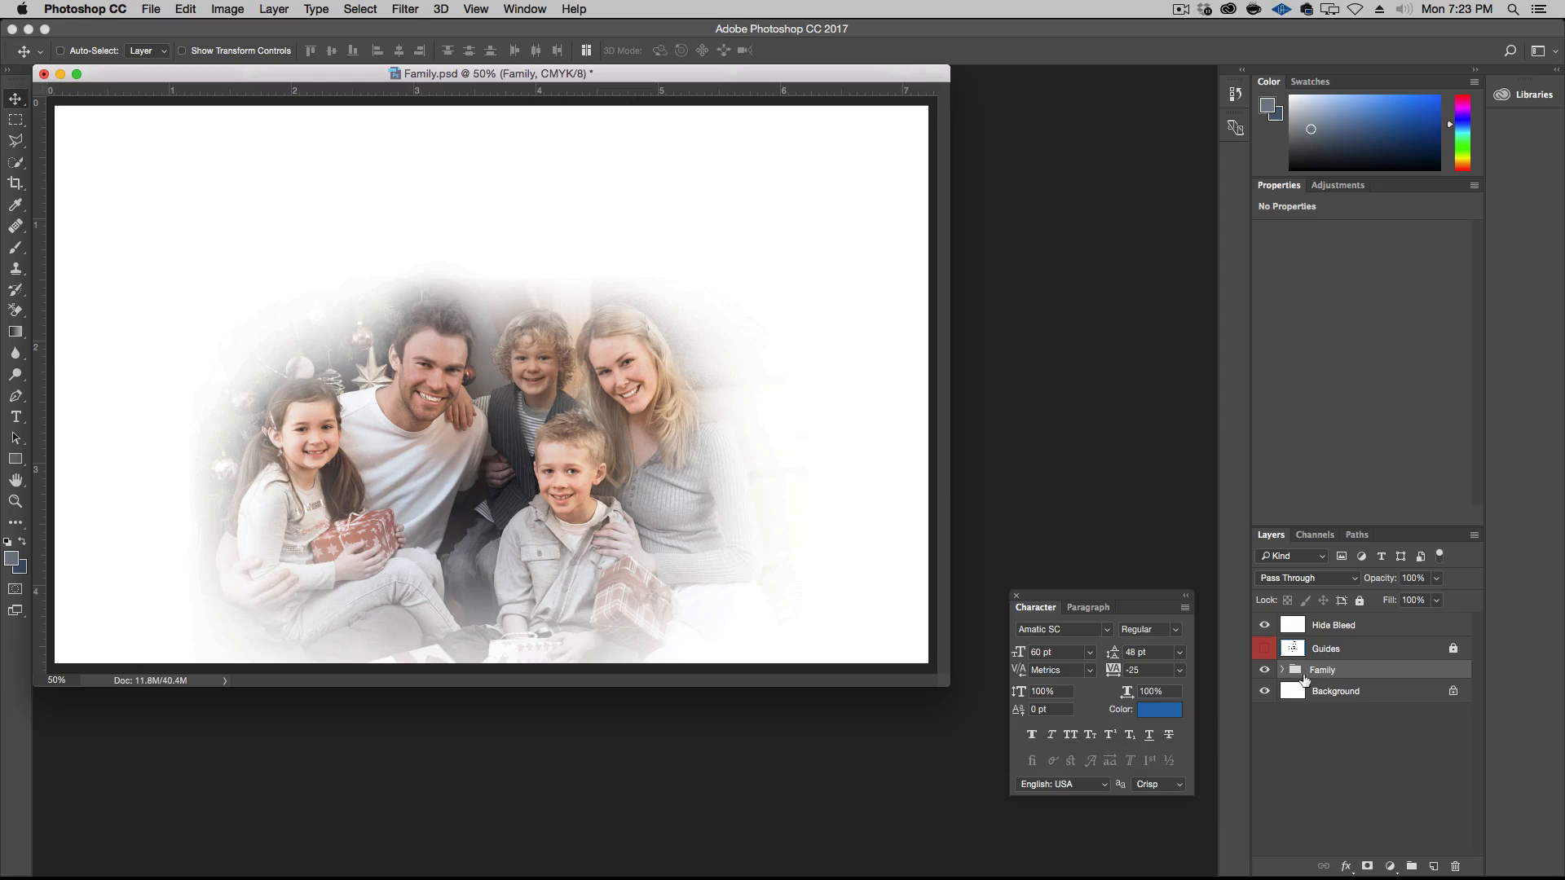
pyautogui.moveTo(612, 508); pyautogui.dragTo(613, 410)
pyautogui.press('t')
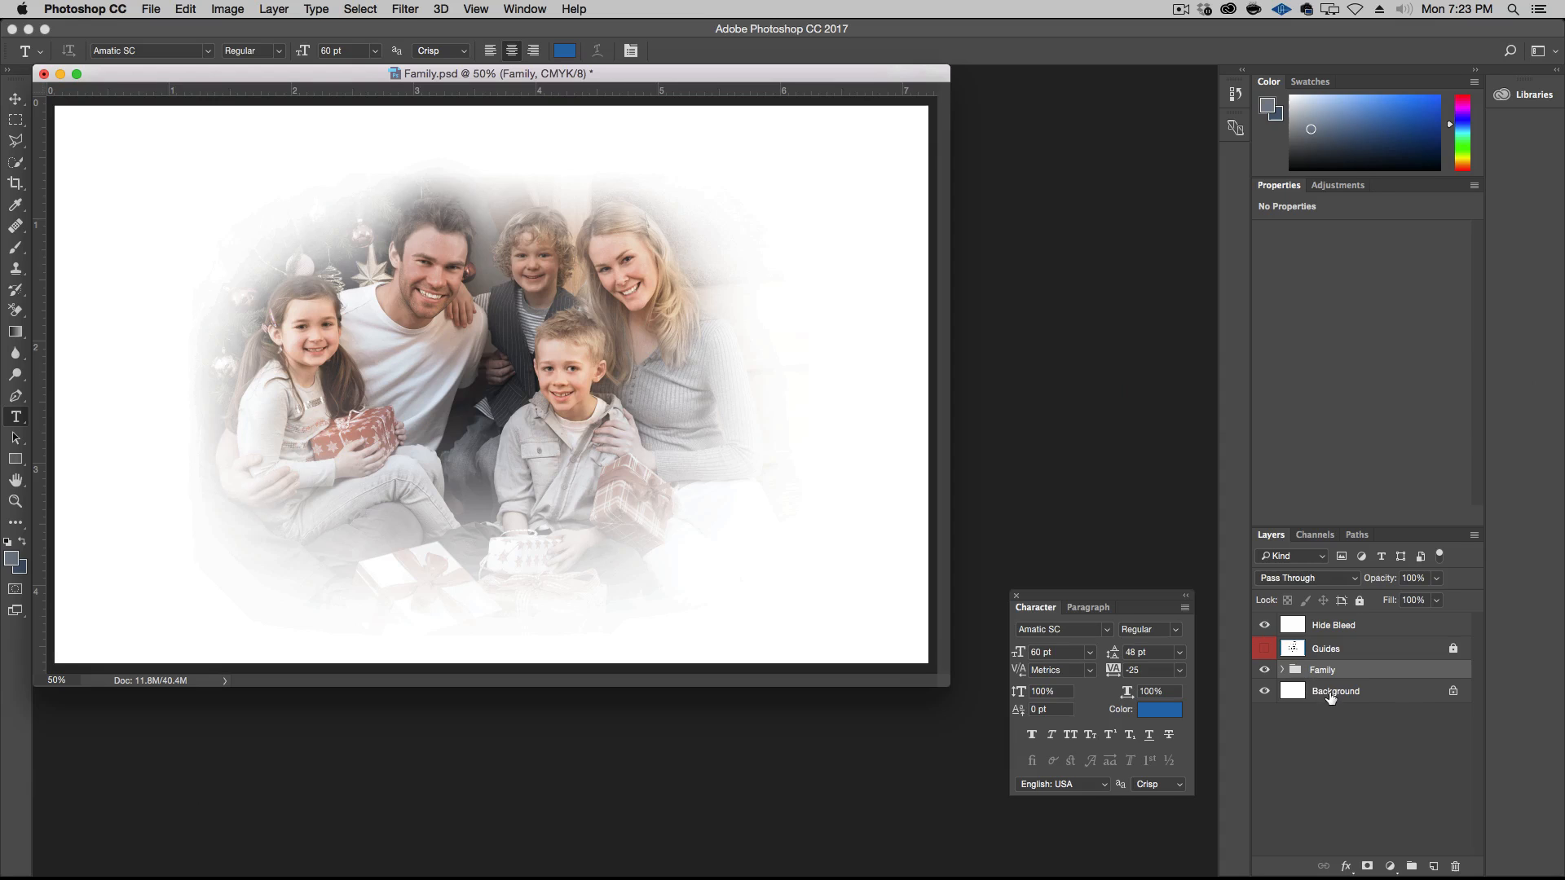
pyautogui.press('super+plus')
pyautogui.press('alt+super+minus')
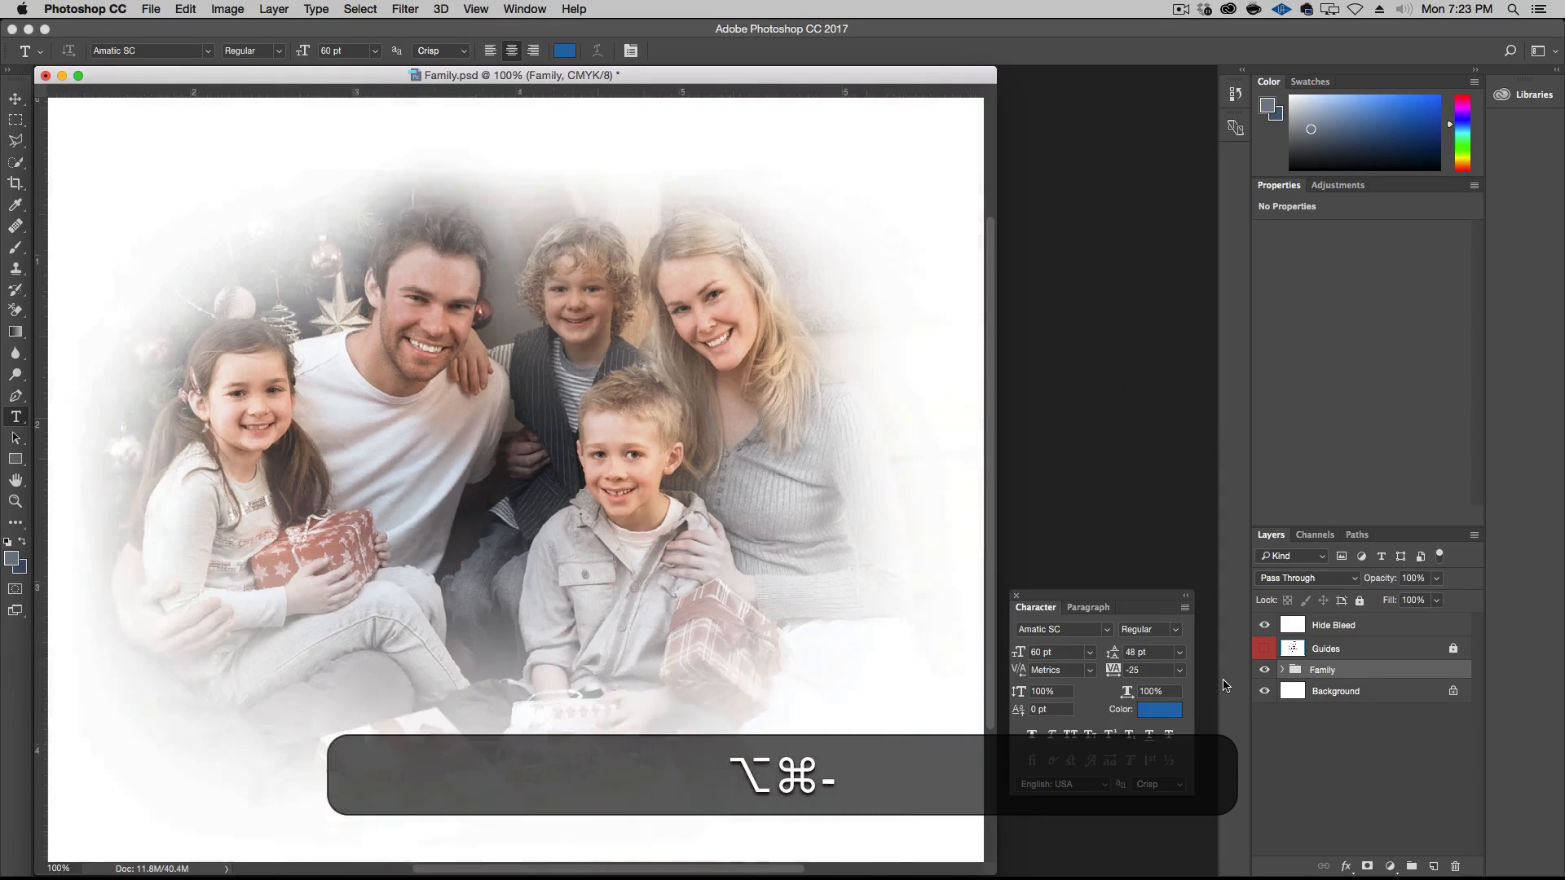
pyautogui.press('alt+super+minus')
pyautogui.press('alt+super+minus')
pyautogui.press('super+t')
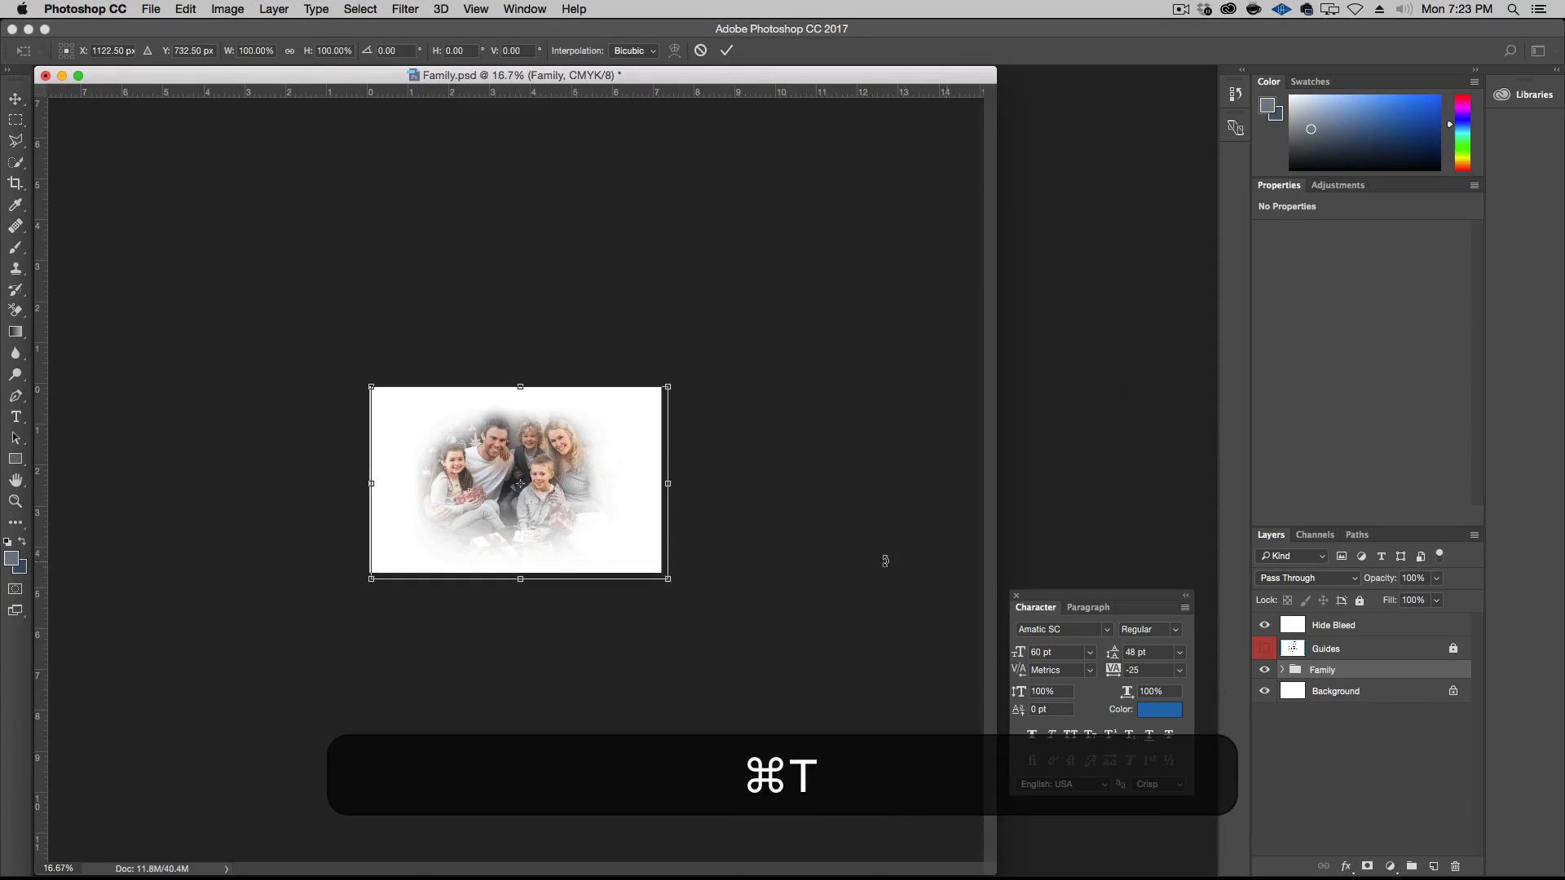
pyautogui.press('Escape')
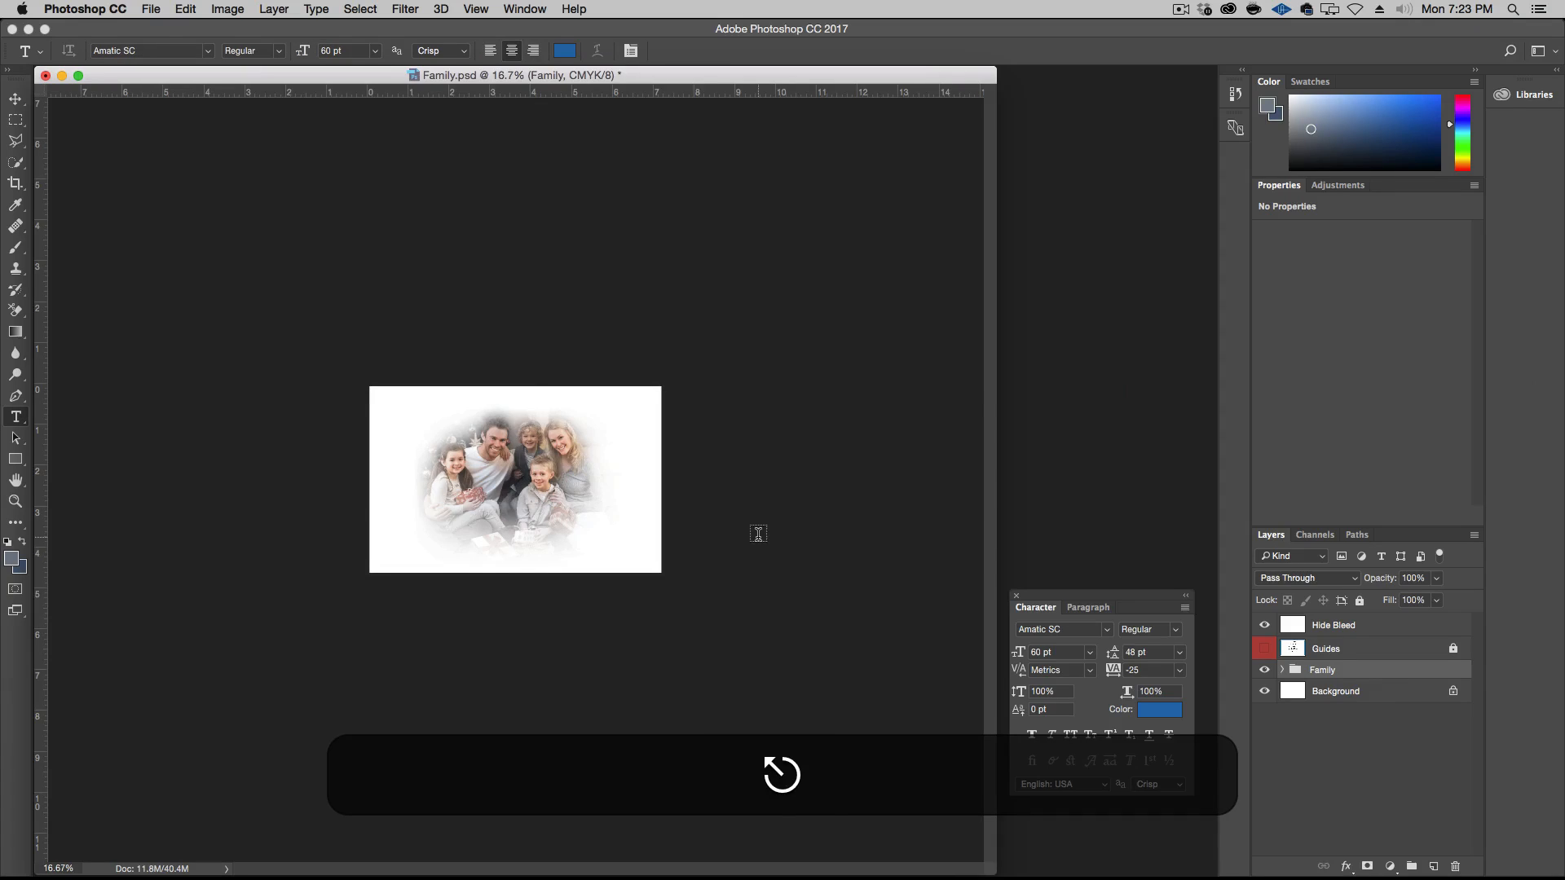
pyautogui.press('alt+super+plus')
pyautogui.press('alt+super+plus')
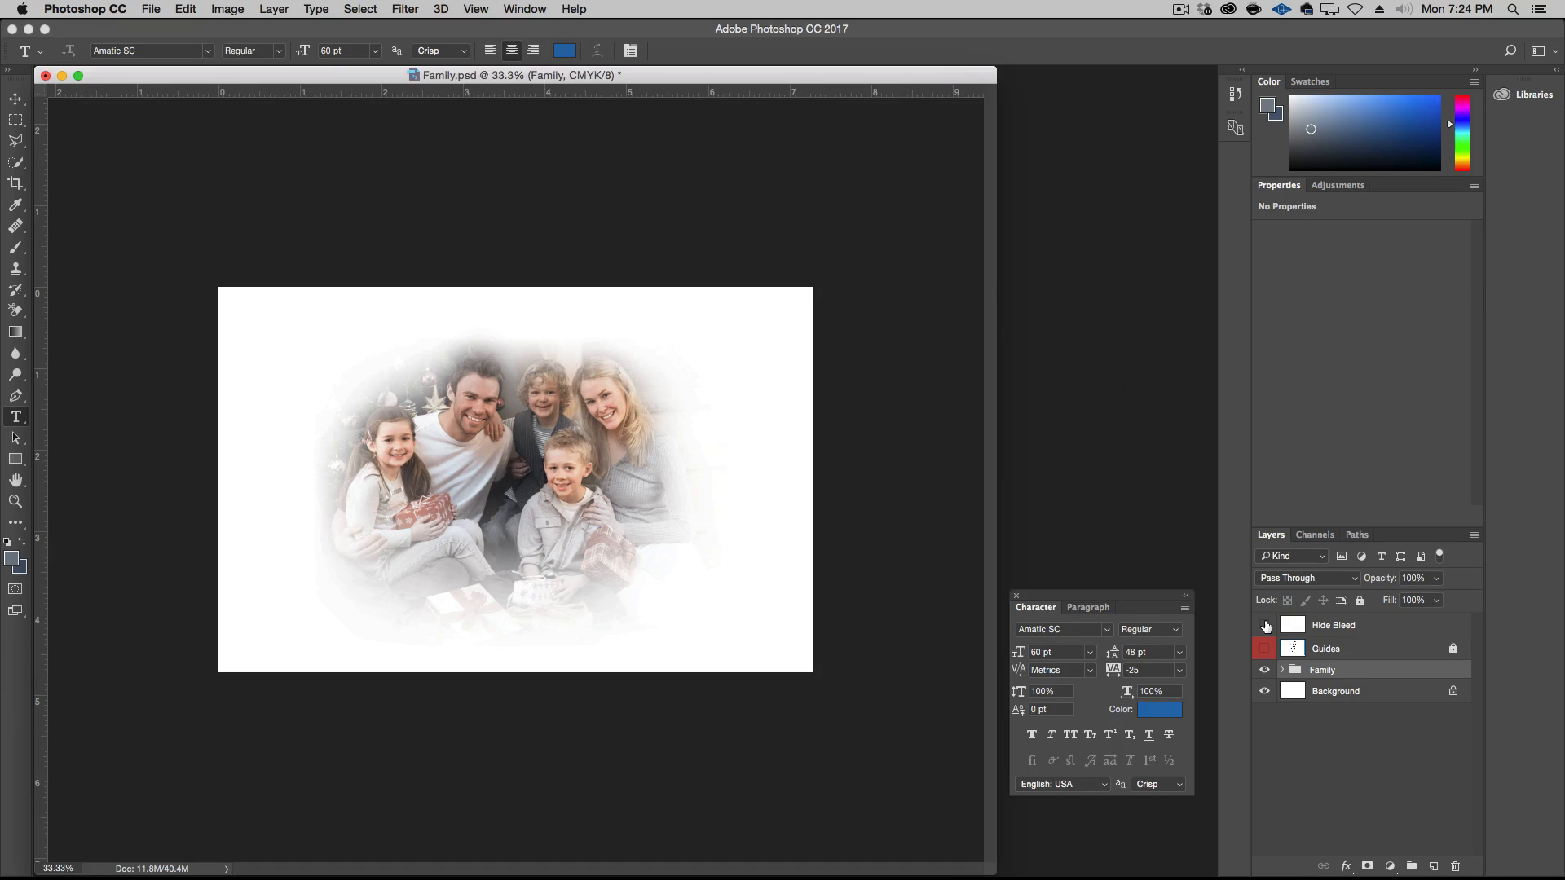
# Save Family.psd and close it
pyautogui.press('super+s')
pyautogui.press('super+w')
pyautogui.press('alt+super+w')
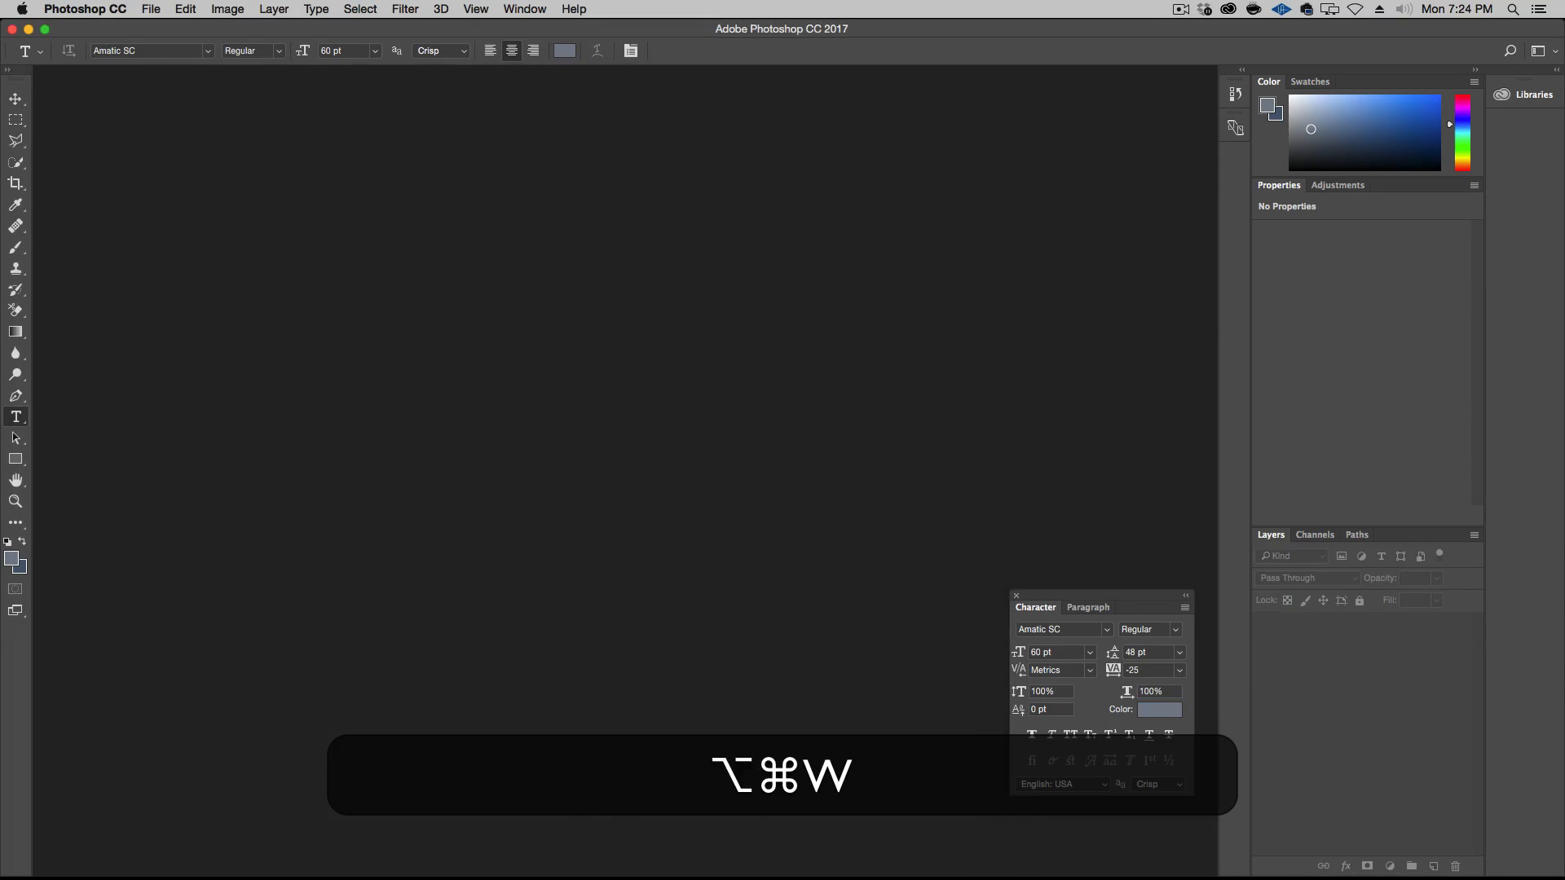
# In Finder, select Version 1 - Page 1.psd and Version 1 - Page 2.psd and open both in Photoshop
pyautogui.keyDown('alt'); pyautogui.click(46, 485); pyautogui.keyUp('alt')
pyautogui.click(575, 430)
pyautogui.moveTo(624, 364); pyautogui.dragTo(623, 384)
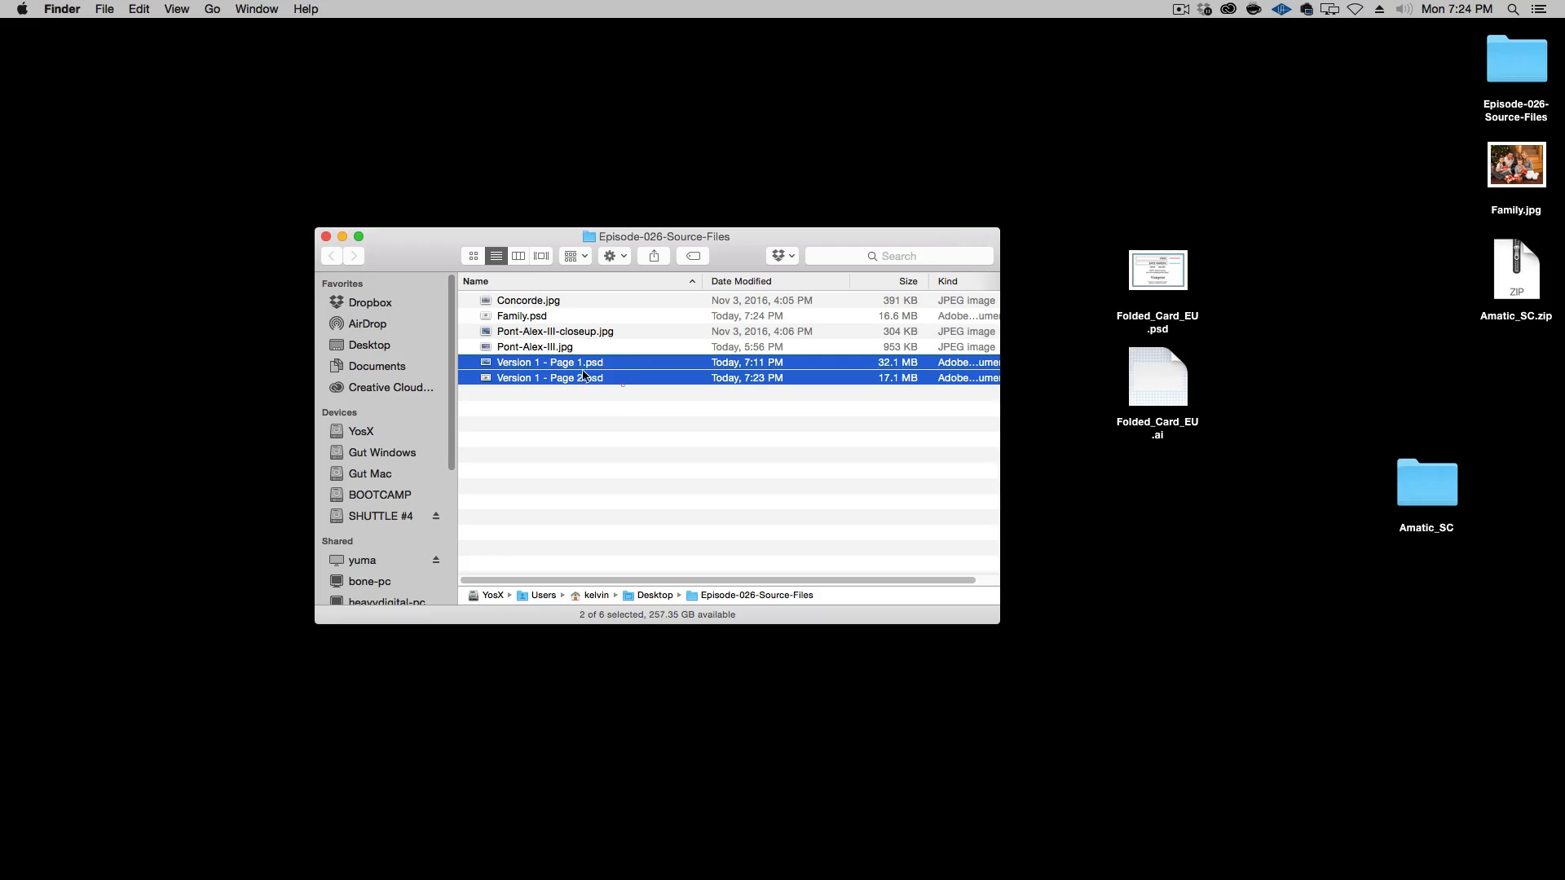
pyautogui.doubleClick(583, 375)
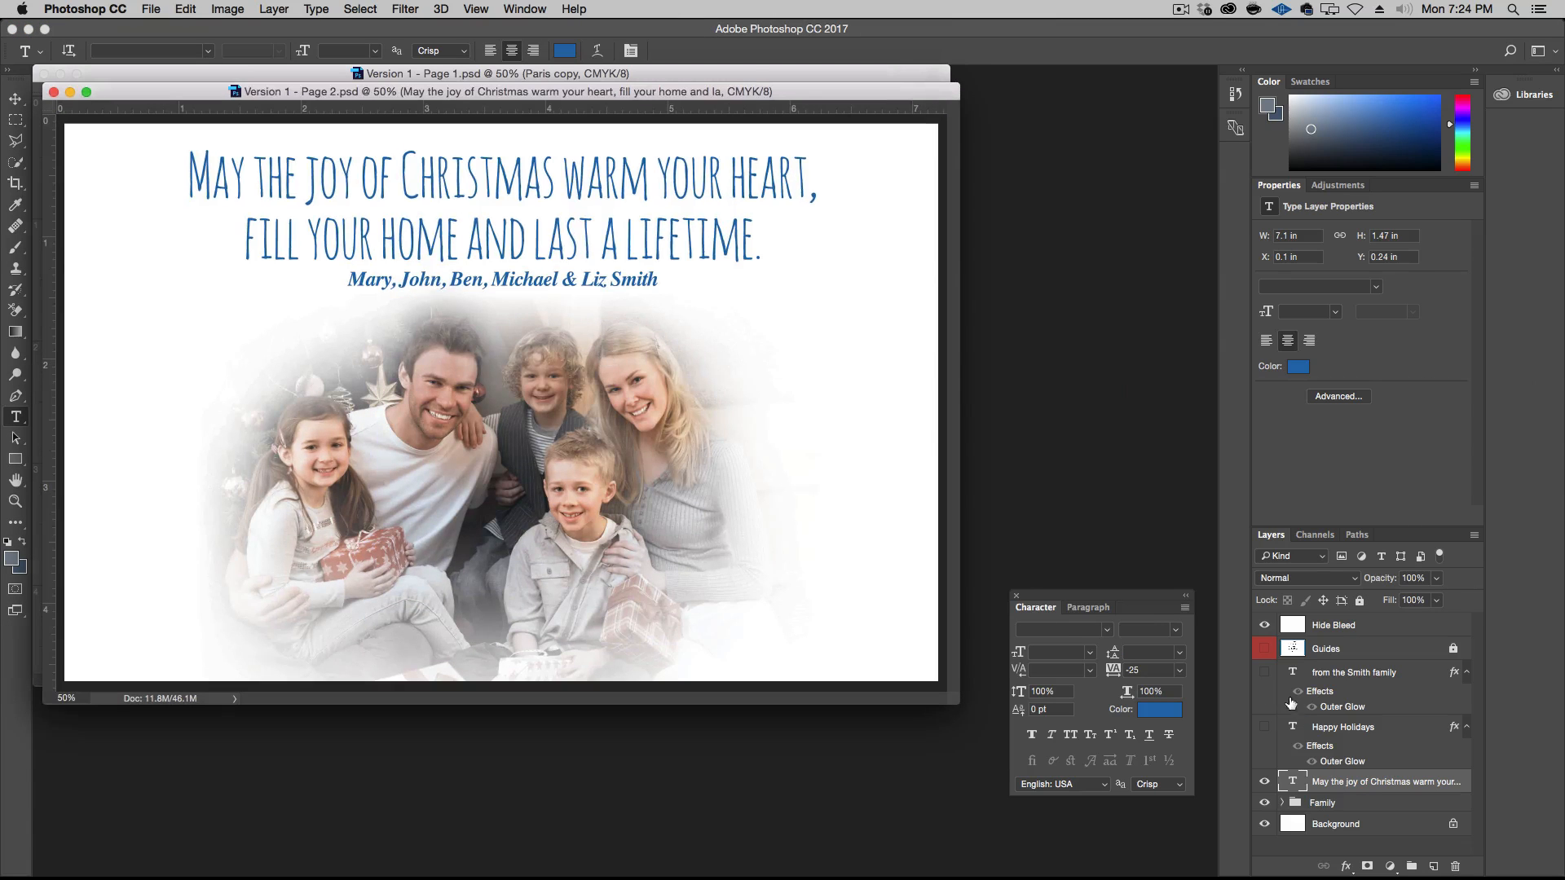
# Turn off the Hide Bleed layer in both card pages, saving and closing each document
pyautogui.click(1264, 626)
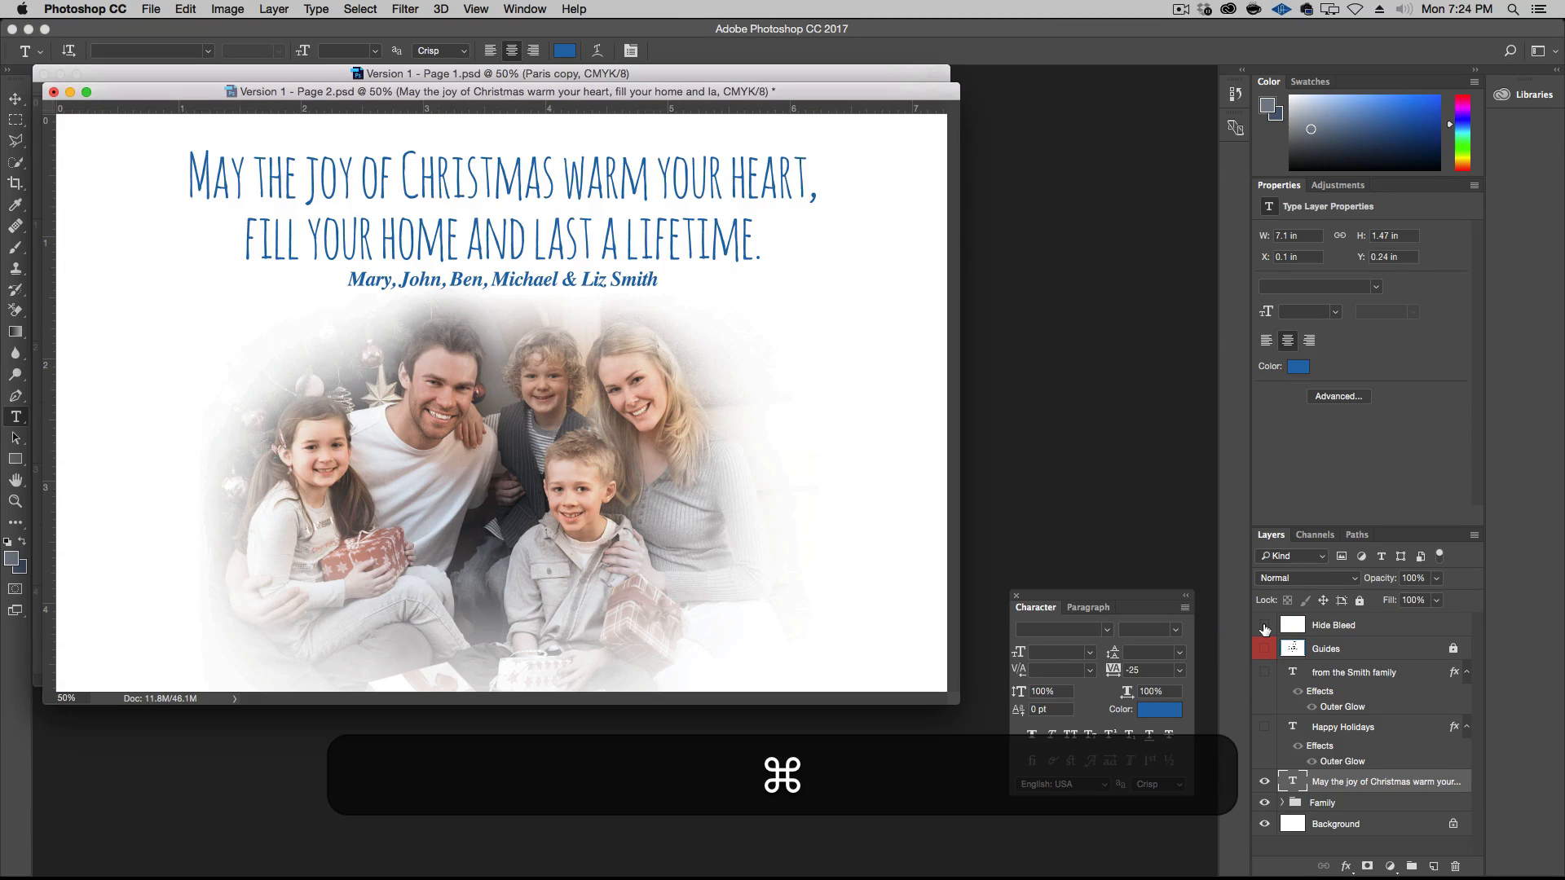
pyautogui.press('super+w')
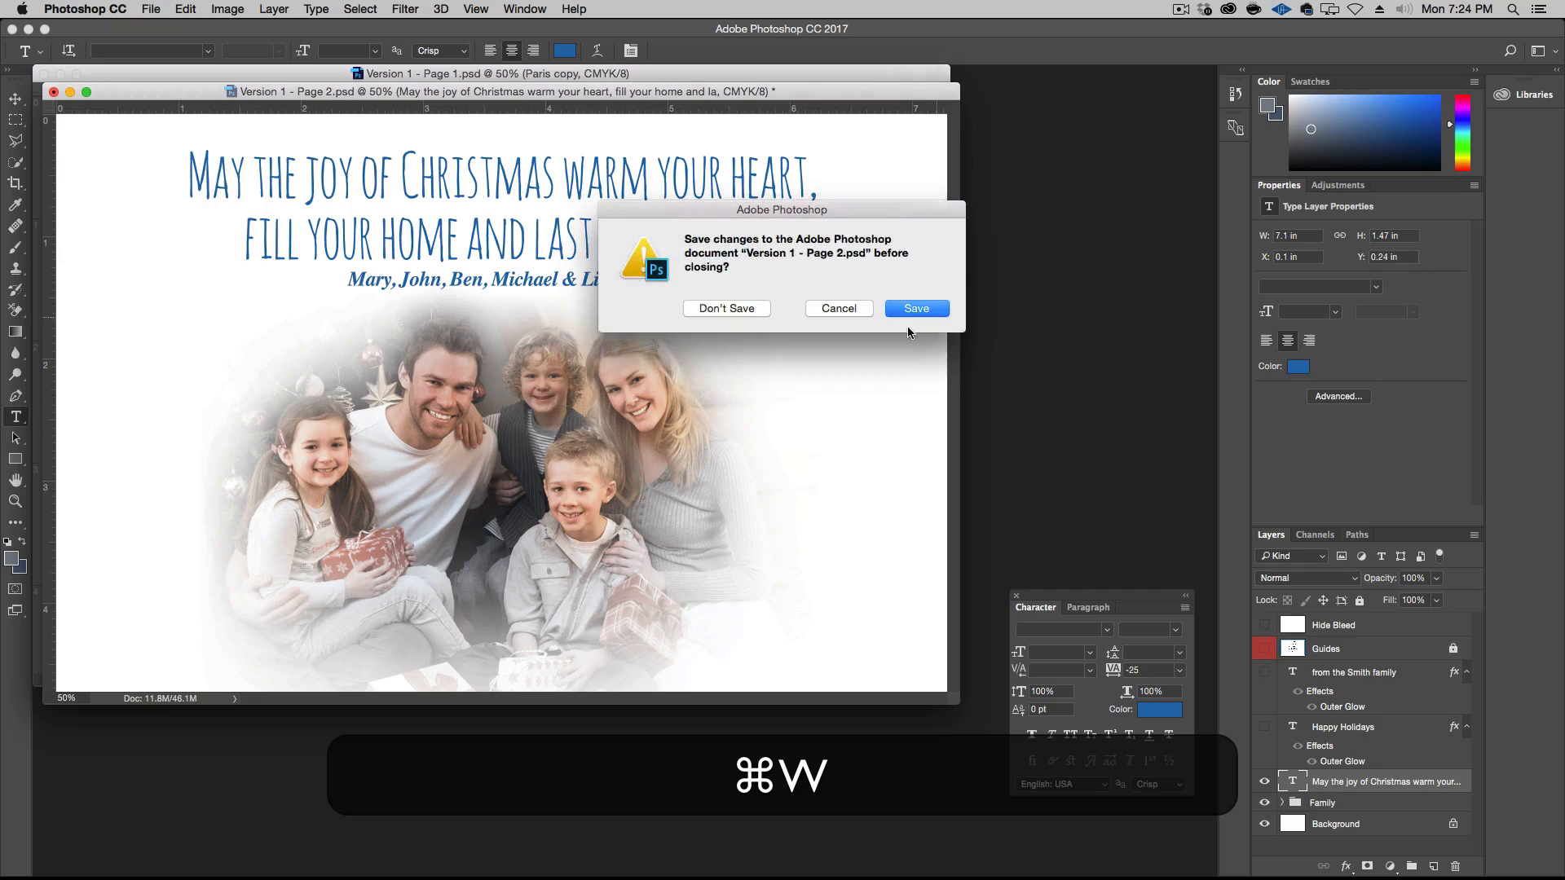
pyautogui.click(916, 311)
pyautogui.click(1261, 626)
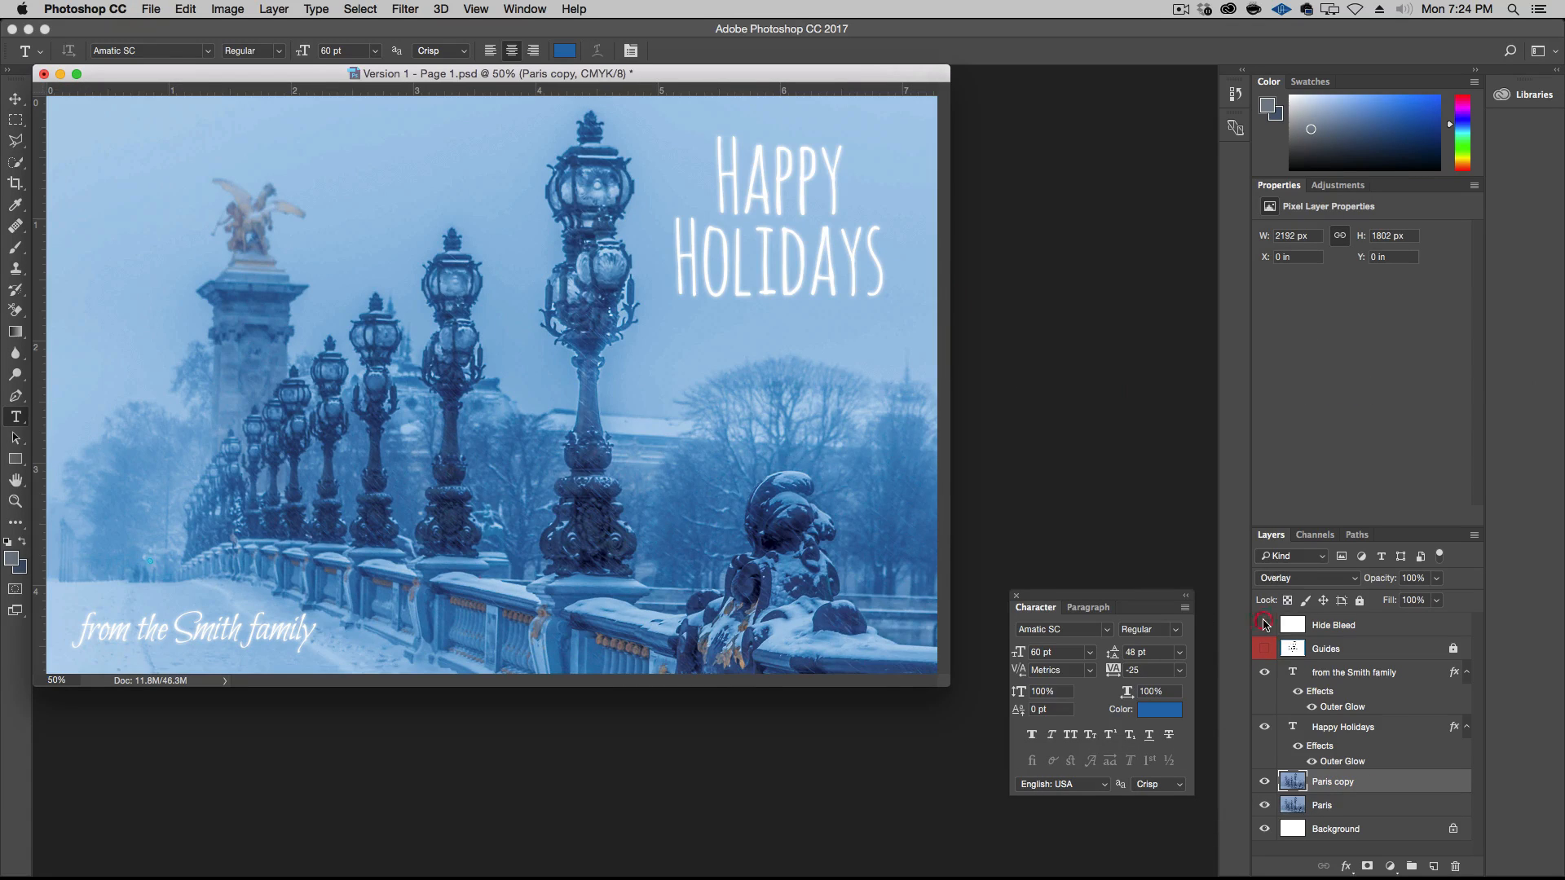
pyautogui.press('super+w')
pyautogui.click(914, 310)
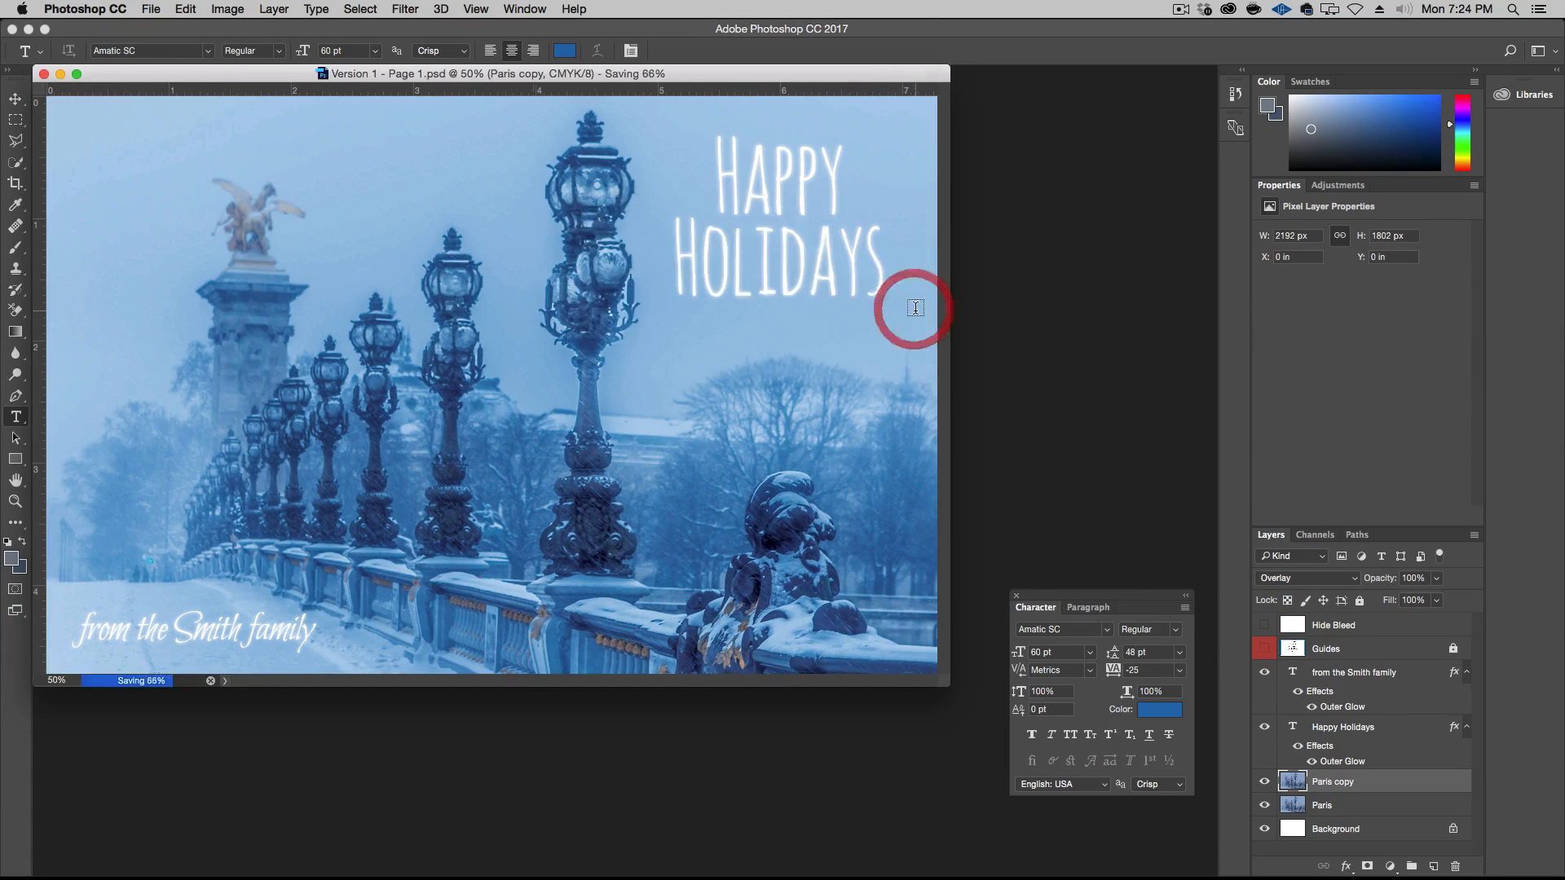
# Switch to Finder and move Folded_Card_EU.ai from the desktop into the Episode-026-Source-Files folder
pyautogui.keyDown('alt'); pyautogui.click(896, 879); pyautogui.keyUp('alt')
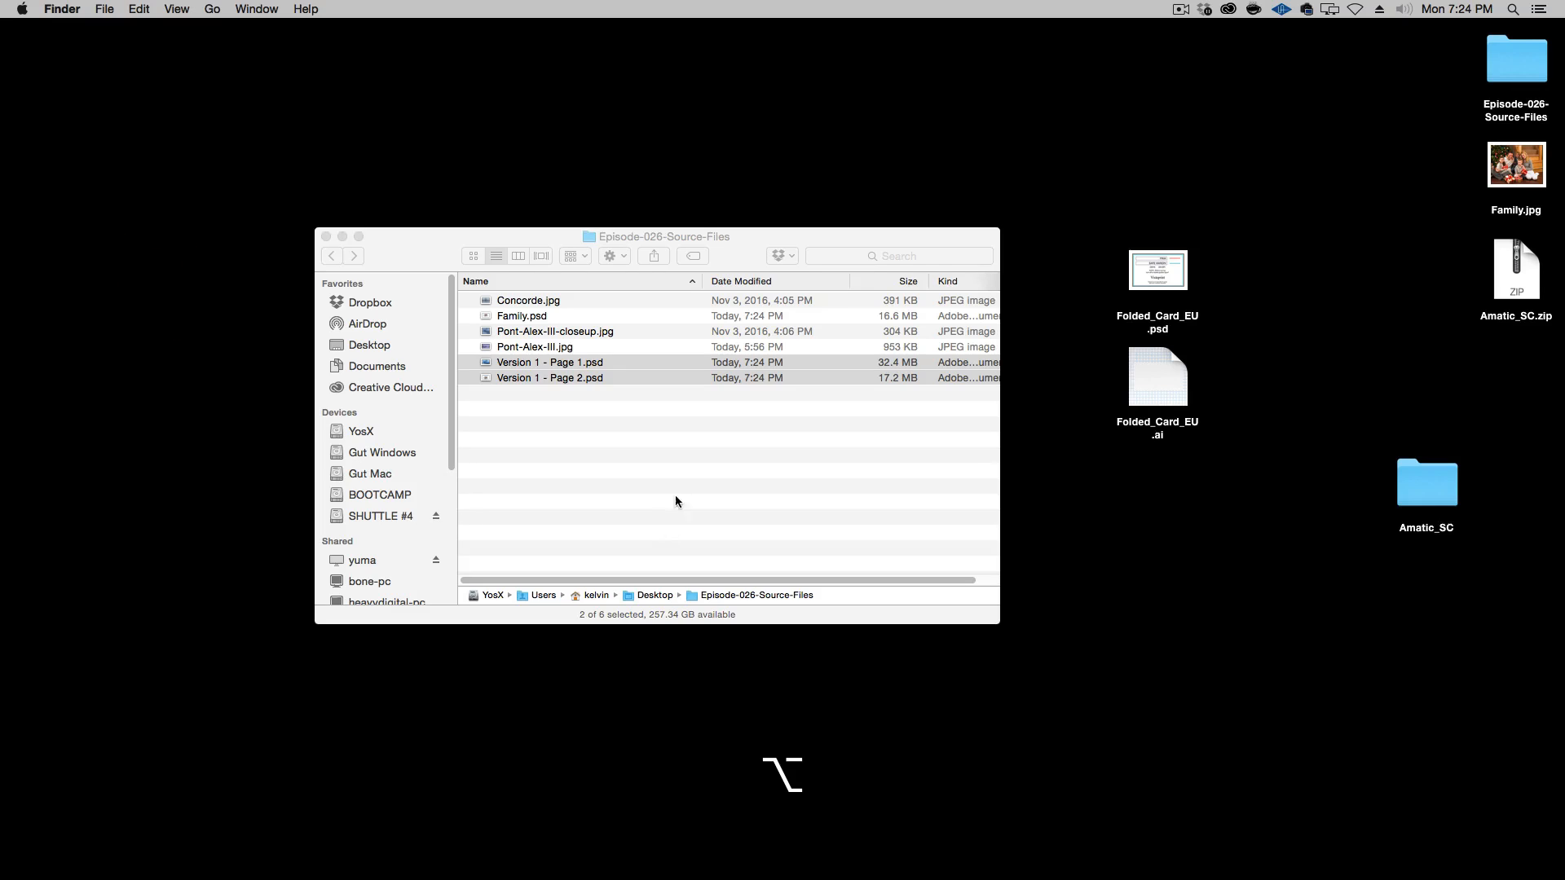
pyautogui.click(652, 473)
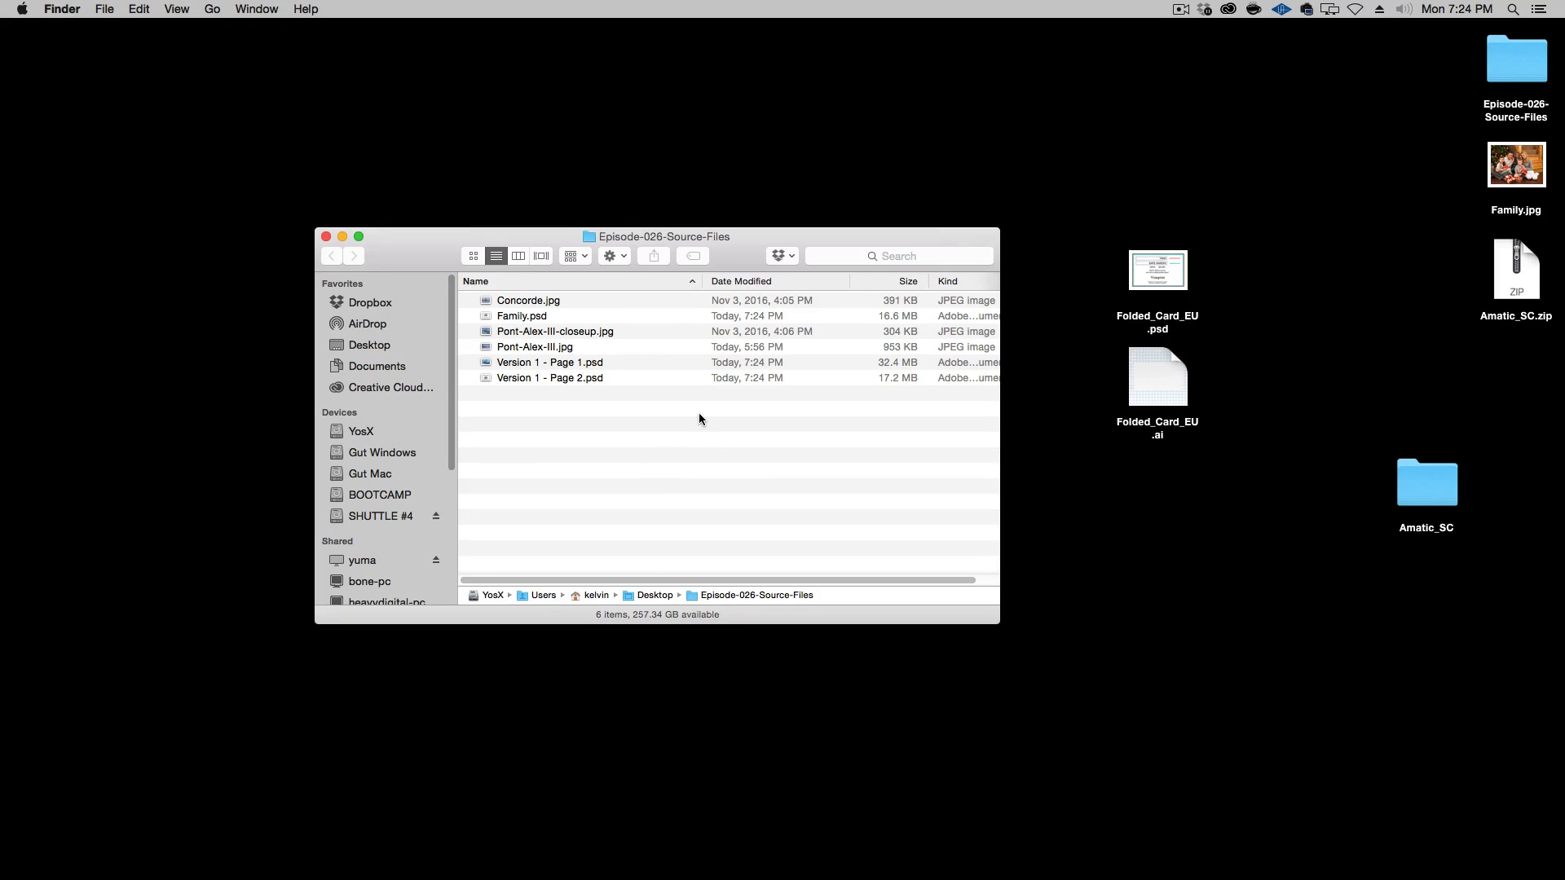
pyautogui.click(1139, 558)
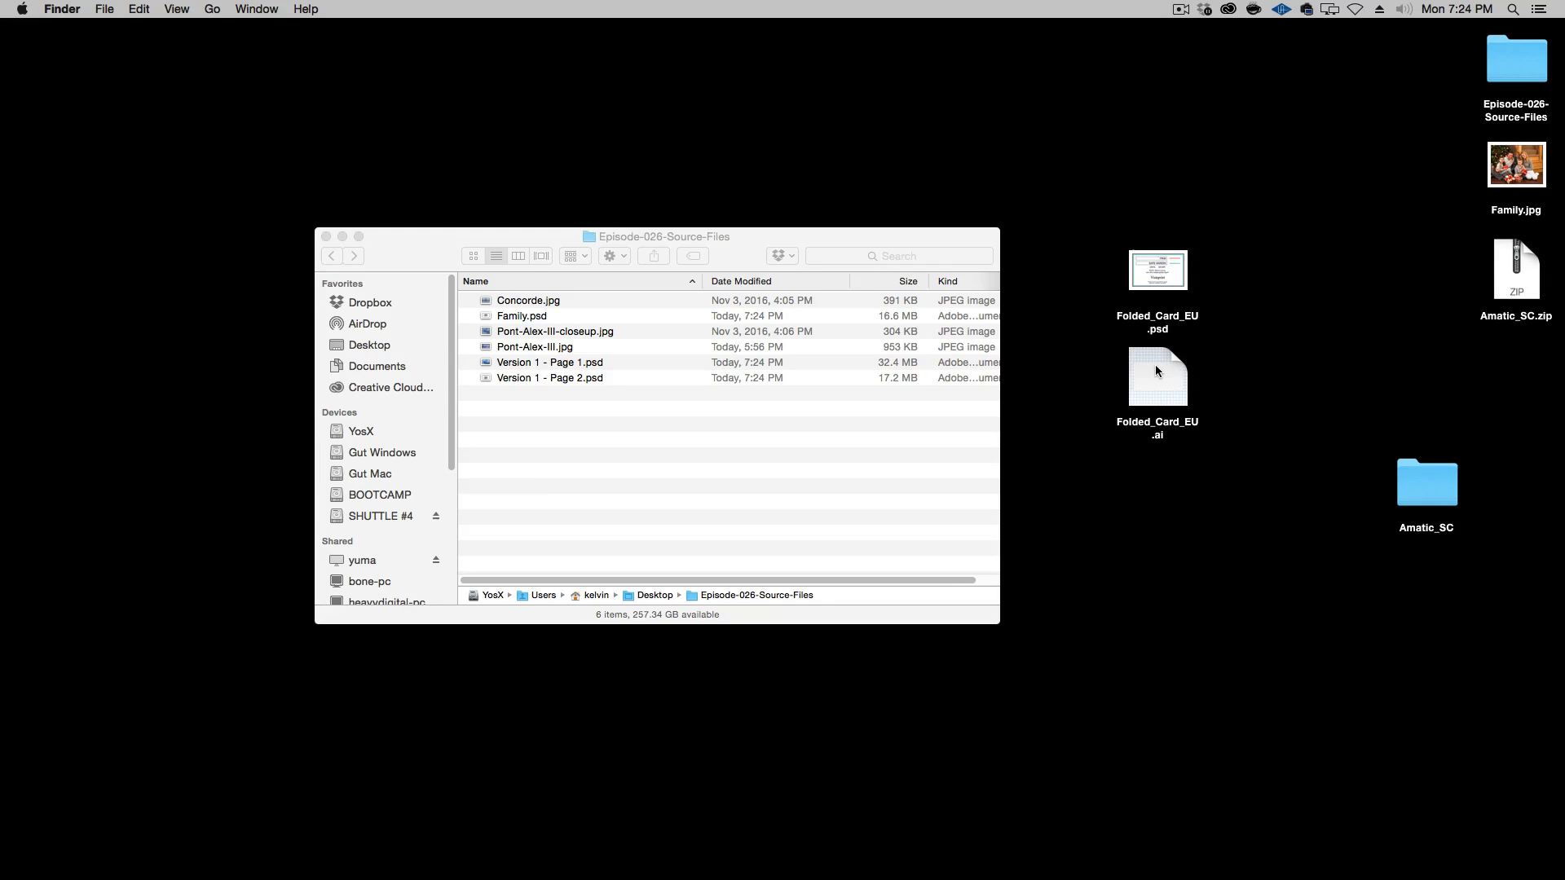
pyautogui.moveTo(1155, 369); pyautogui.dragTo(760, 526)
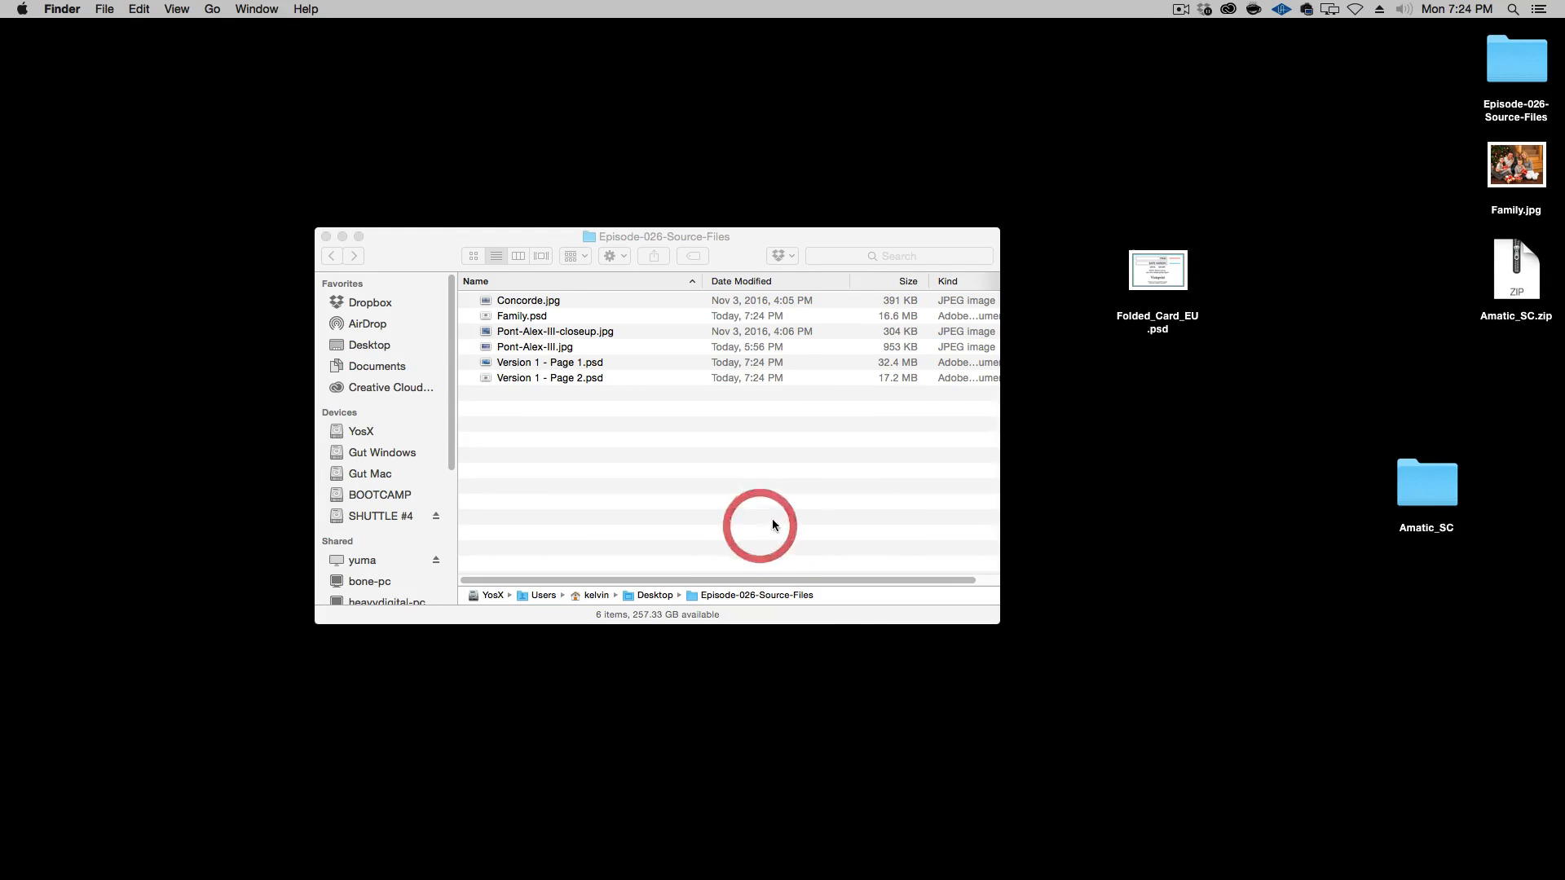
# Rename the Folded_Card_EU.ai template as Version 2.ai
pyautogui.click(681, 453)
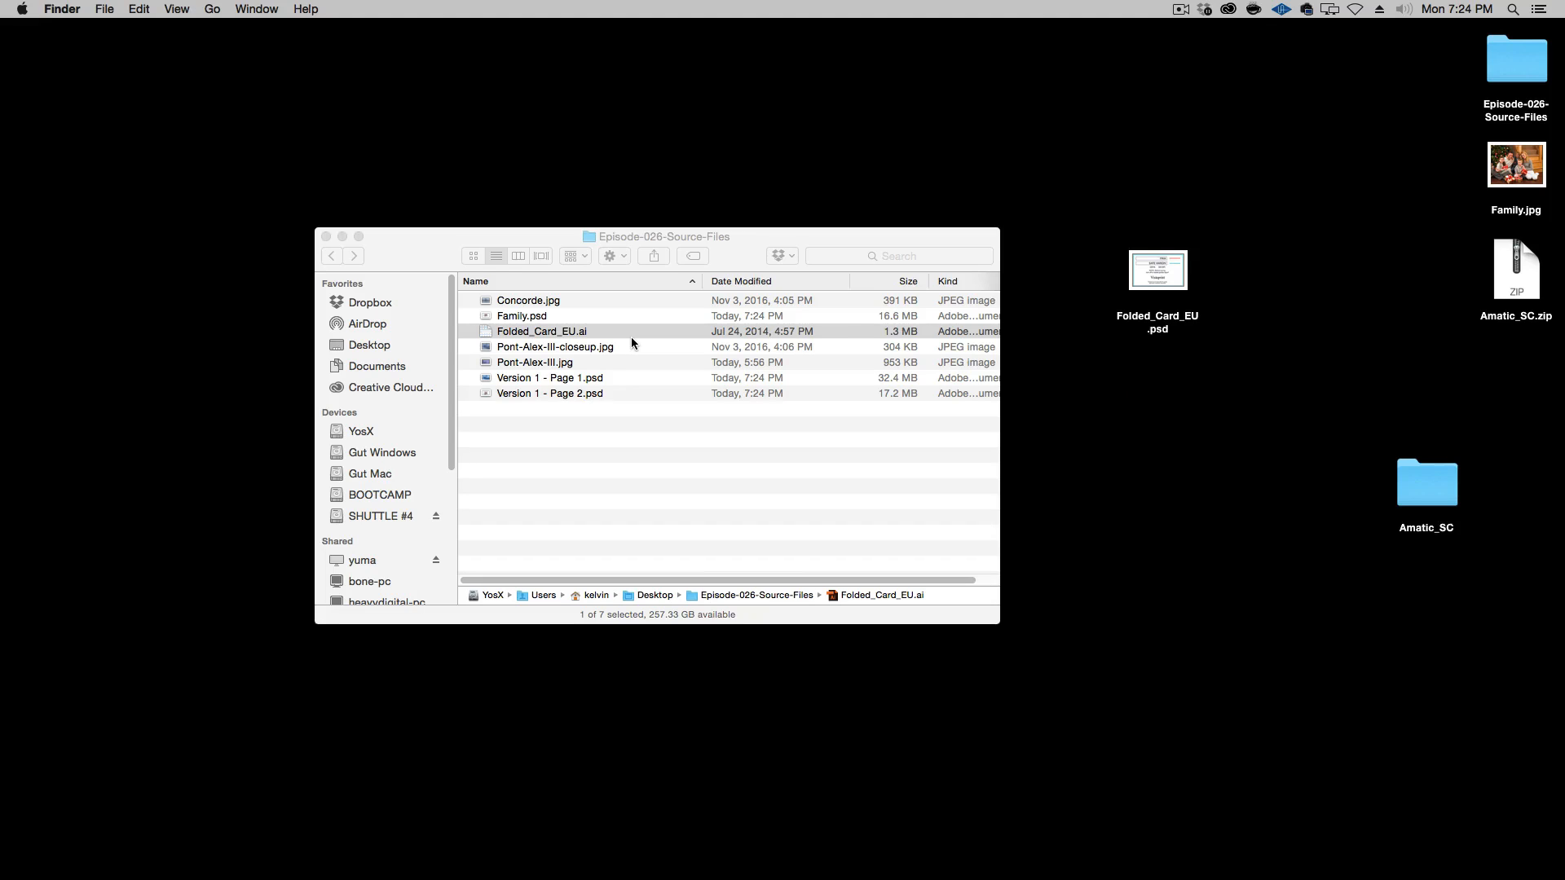
pyautogui.press('Return')
pyautogui.press('\\')
pyautogui.click(631, 486)
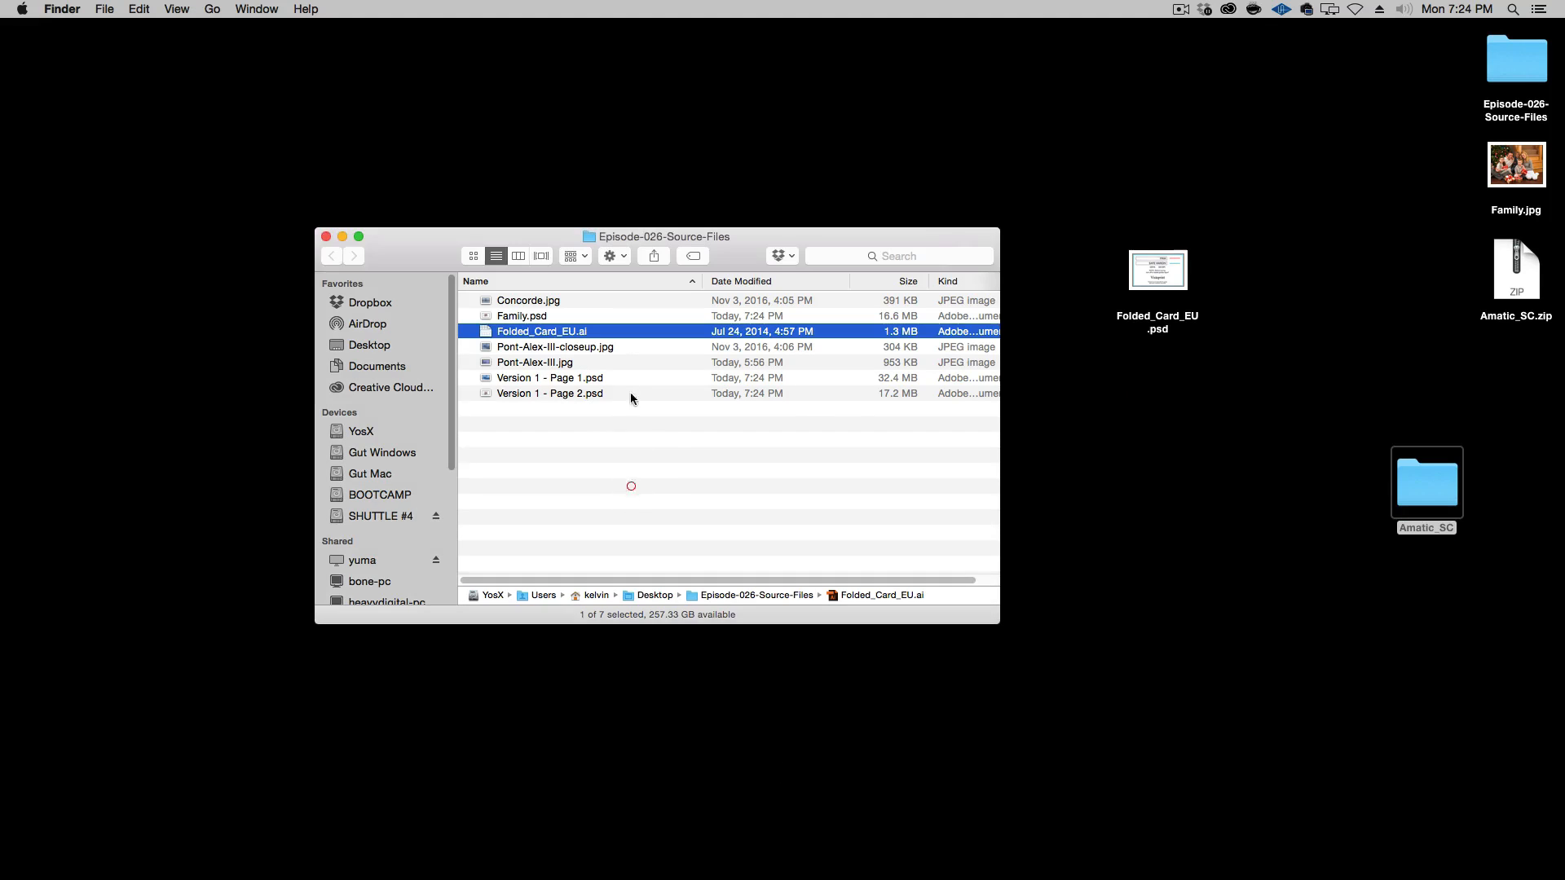
pyautogui.press('Return')
pyautogui.write('Version 2')
pyautogui.press('Return')
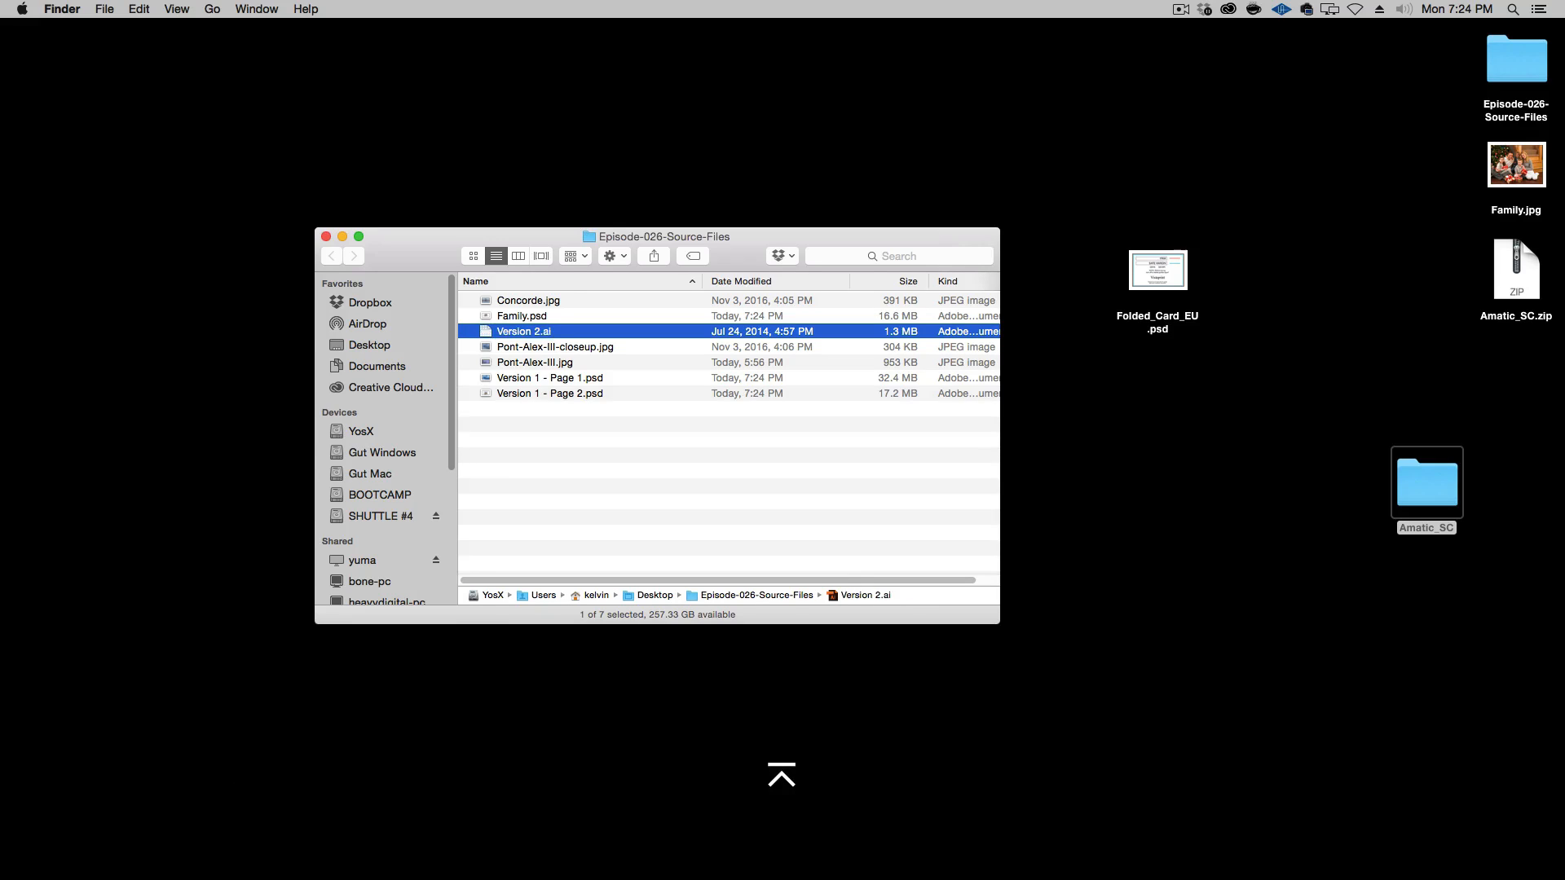
# Open Version 2.ai in Illustrator without updating its legacy text, and choose the Selection tool
pyautogui.press('super+o')
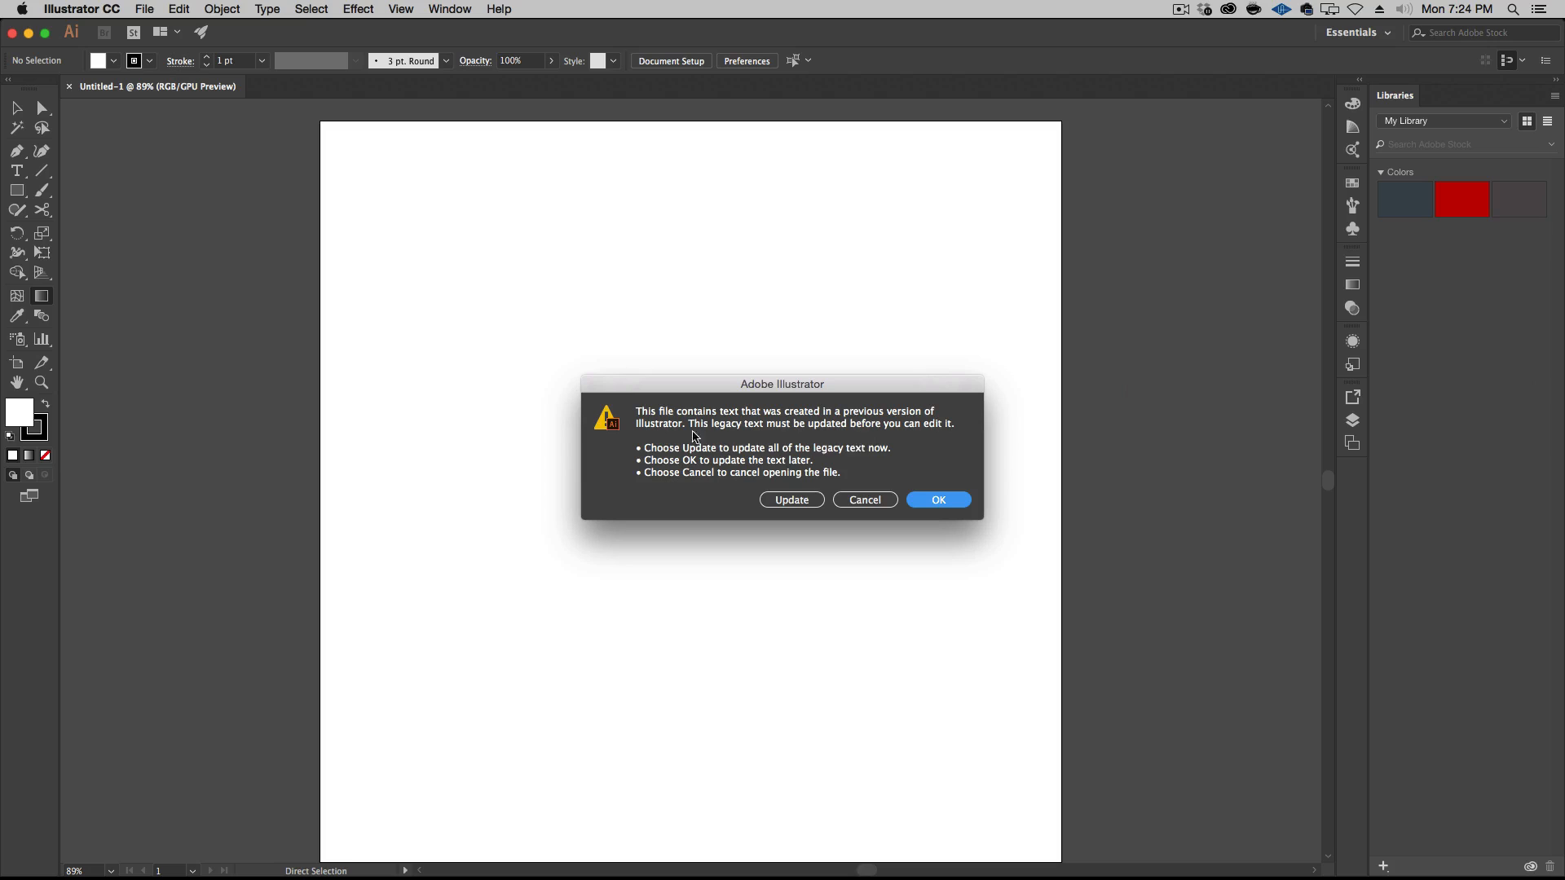
pyautogui.click(939, 500)
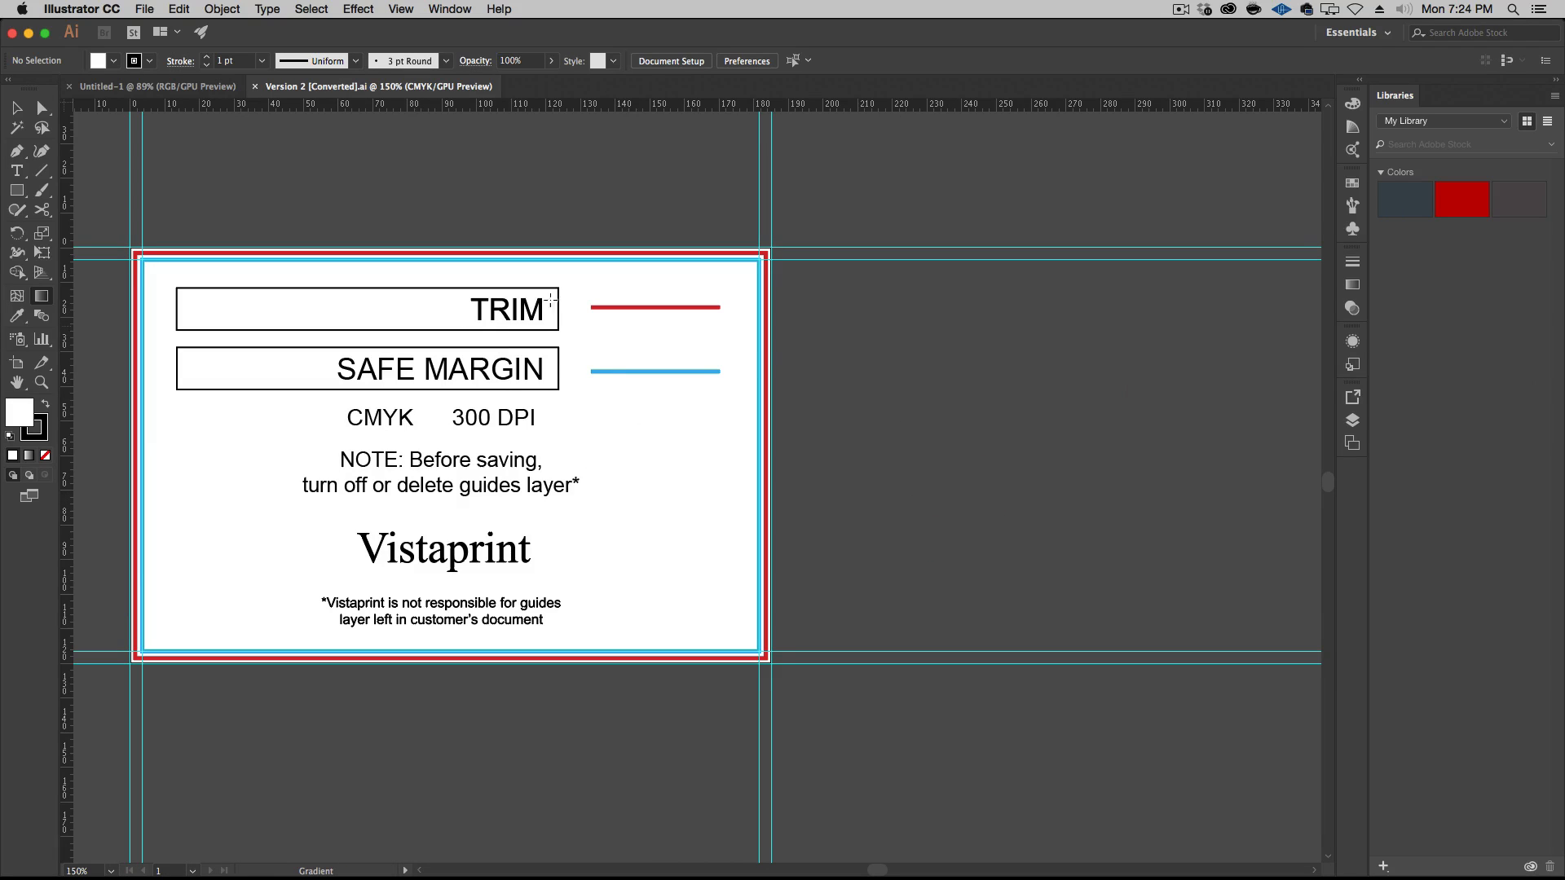
pyautogui.click(17, 108)
# Keep the Essentials workspace, collapse the Libraries panel and expand the dock with the Color, Gradient and Layers panels
pyautogui.click(1383, 35)
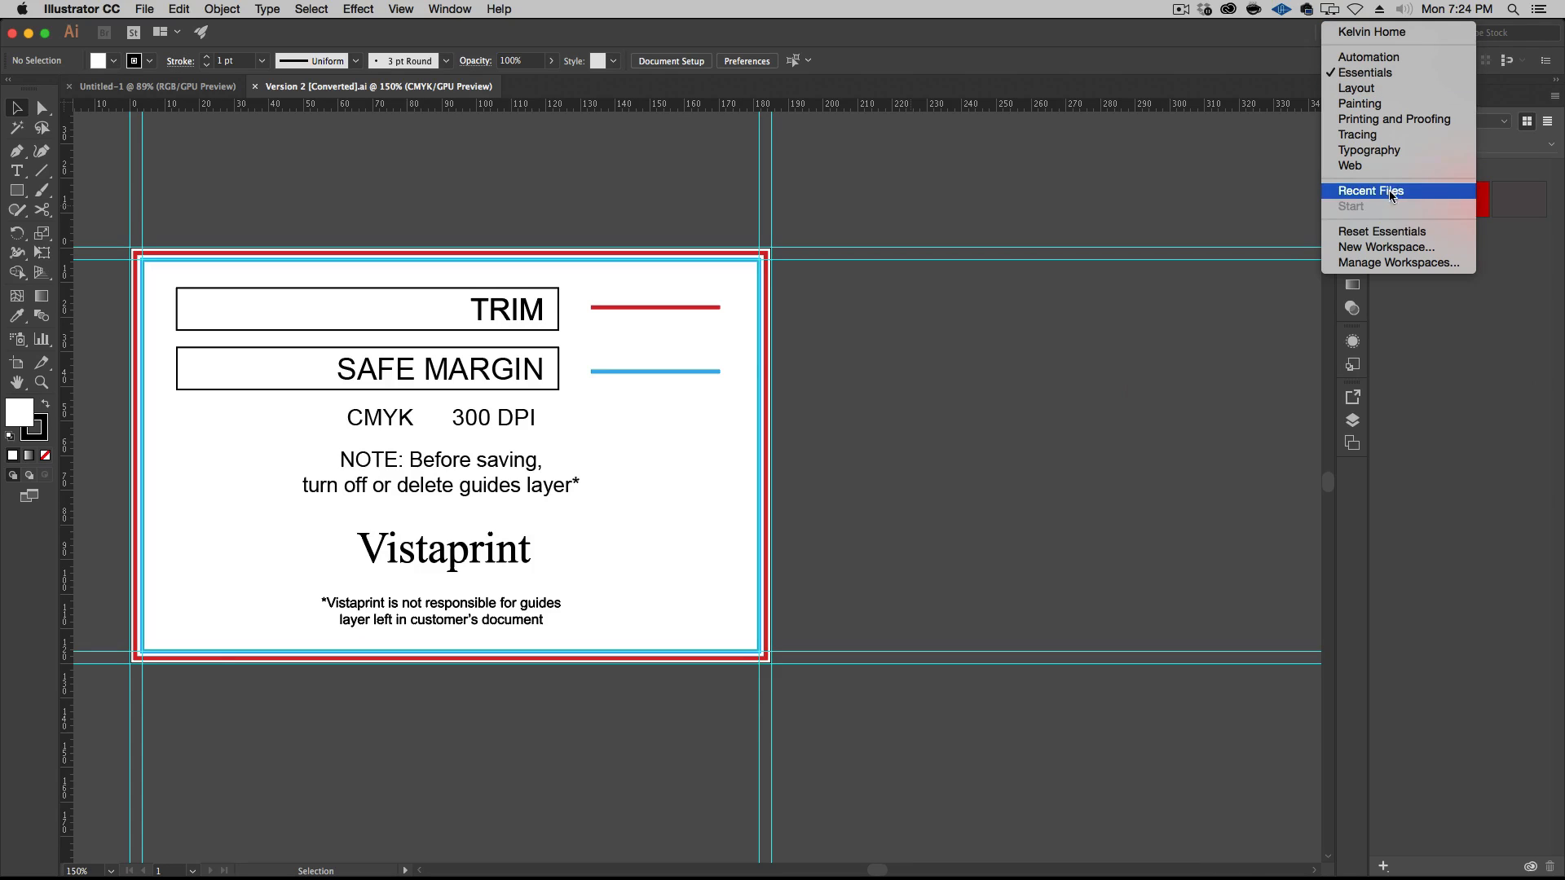
pyautogui.click(1272, 38)
pyautogui.click(1557, 83)
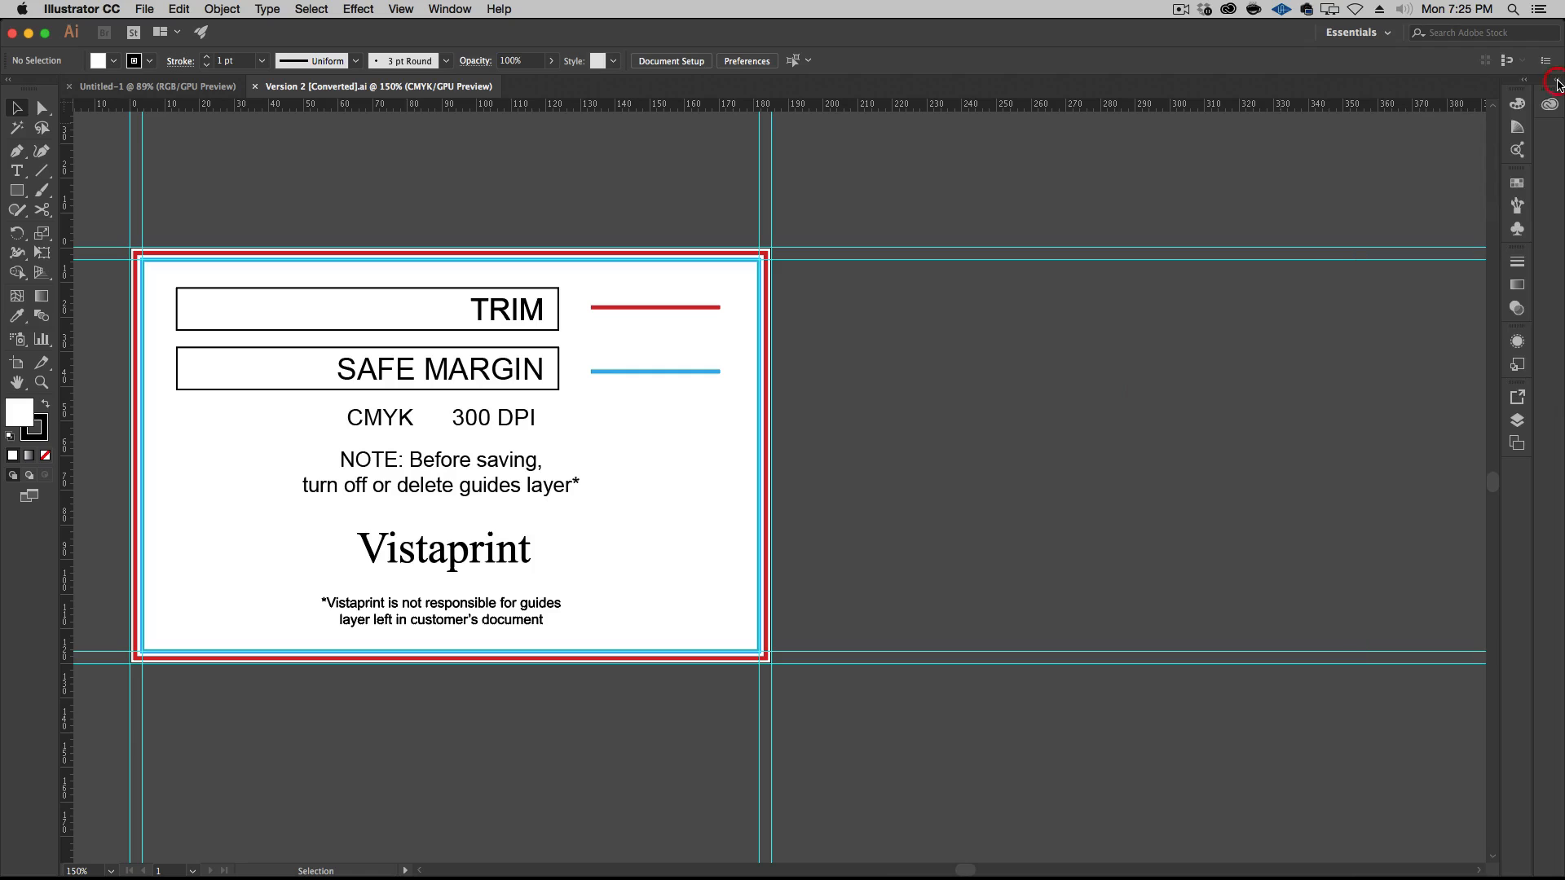
pyautogui.click(1522, 85)
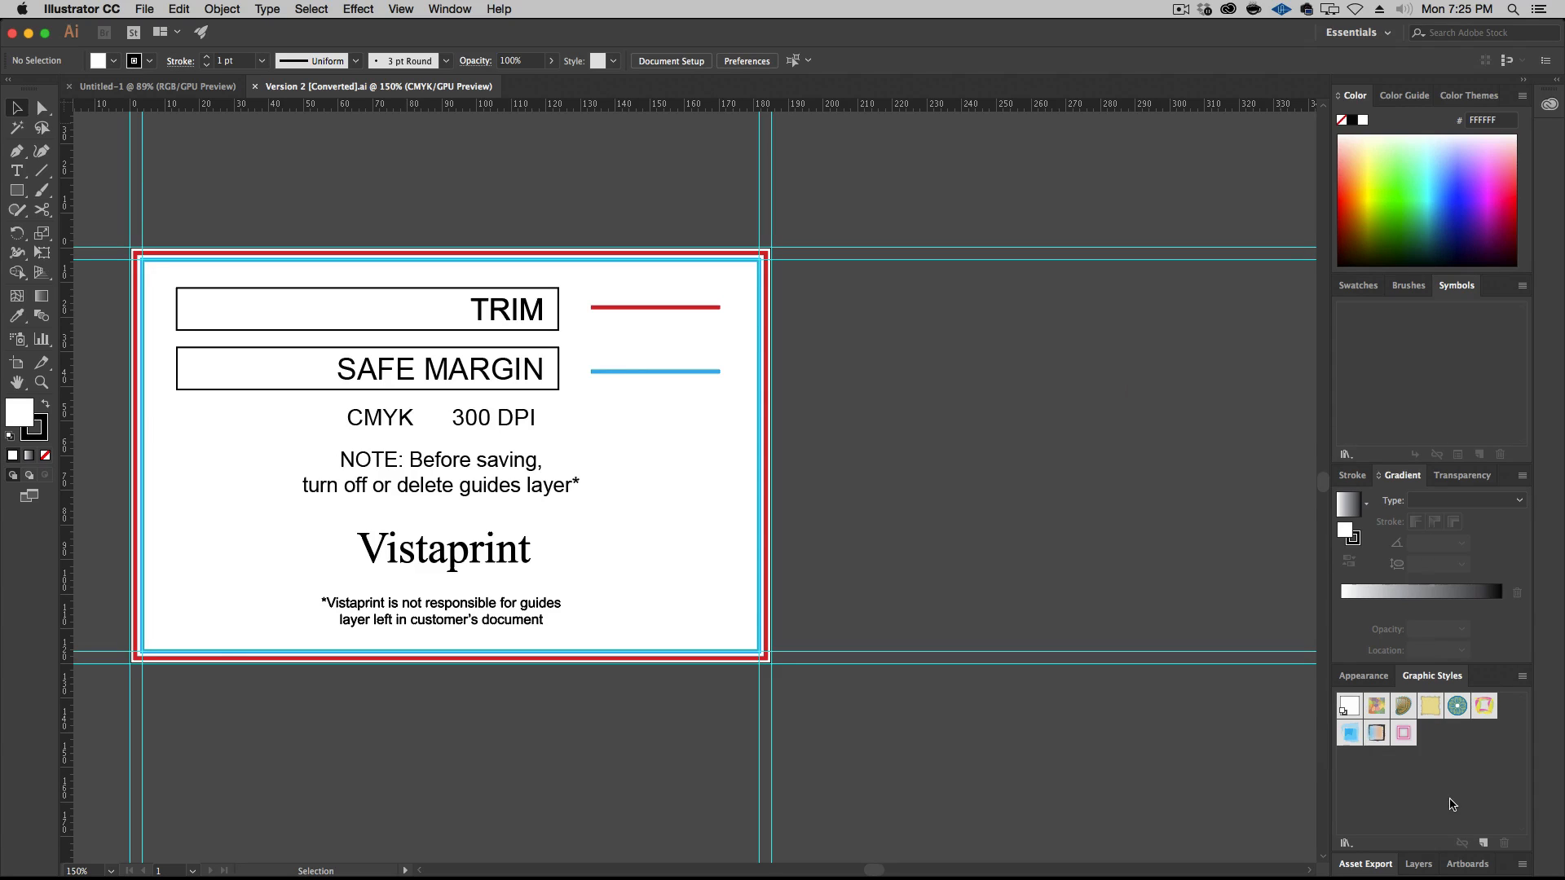
# Display the document's layers, hide the locked Vistaprint guides layer, and add a new layer on top
pyautogui.click(1418, 864)
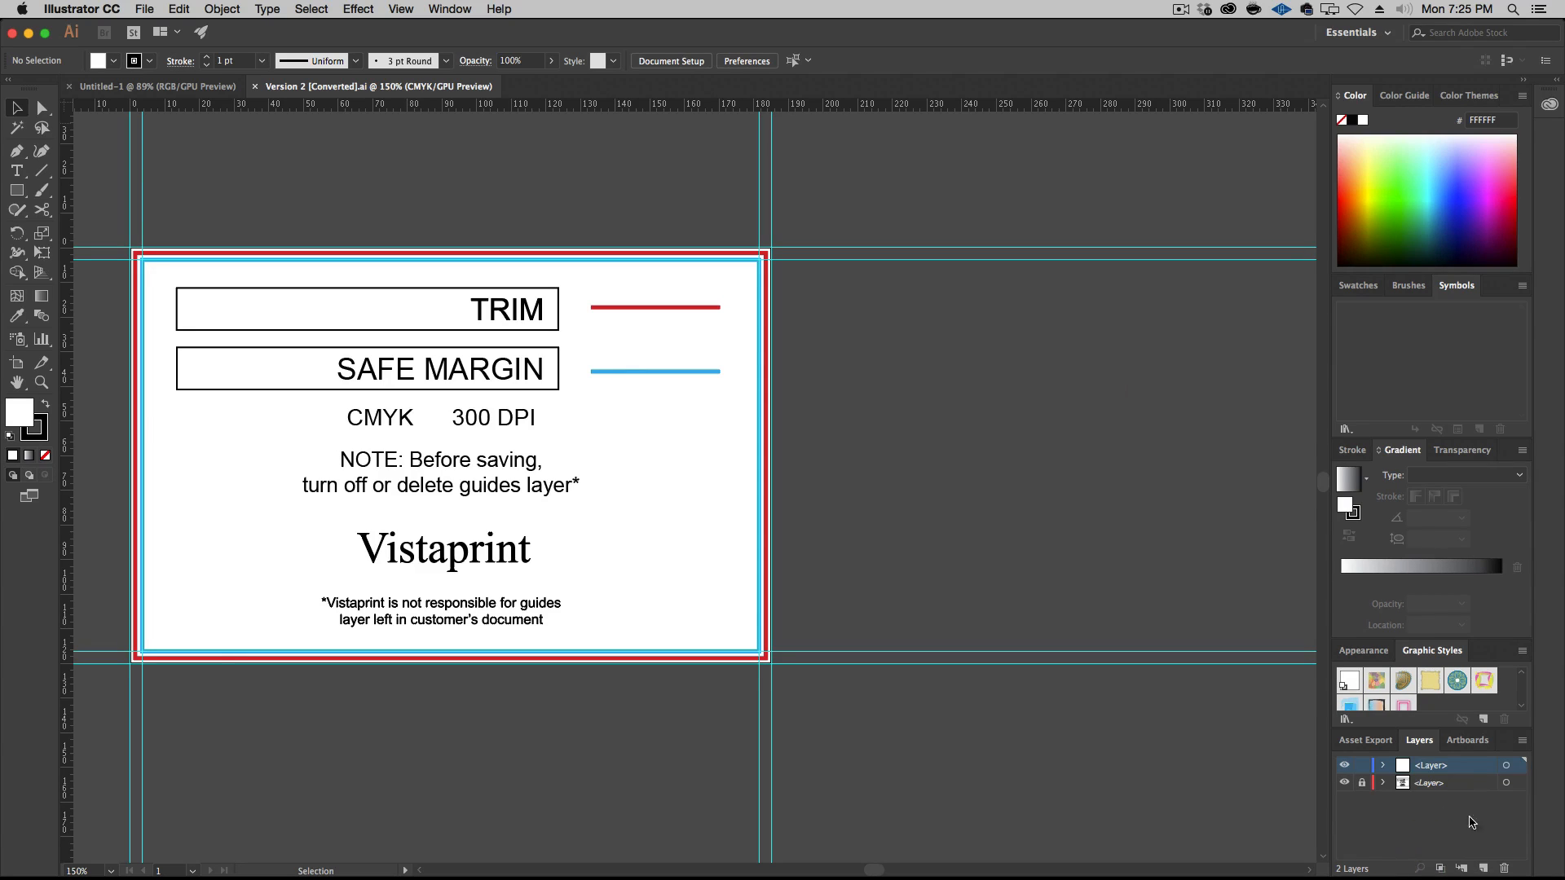
pyautogui.click(1345, 783)
pyautogui.click(1345, 783)
pyautogui.press('space')
pyautogui.moveTo(762, 440); pyautogui.dragTo(862, 392)
pyautogui.press('space')
pyautogui.moveTo(940, 440); pyautogui.dragTo(1016, 457)
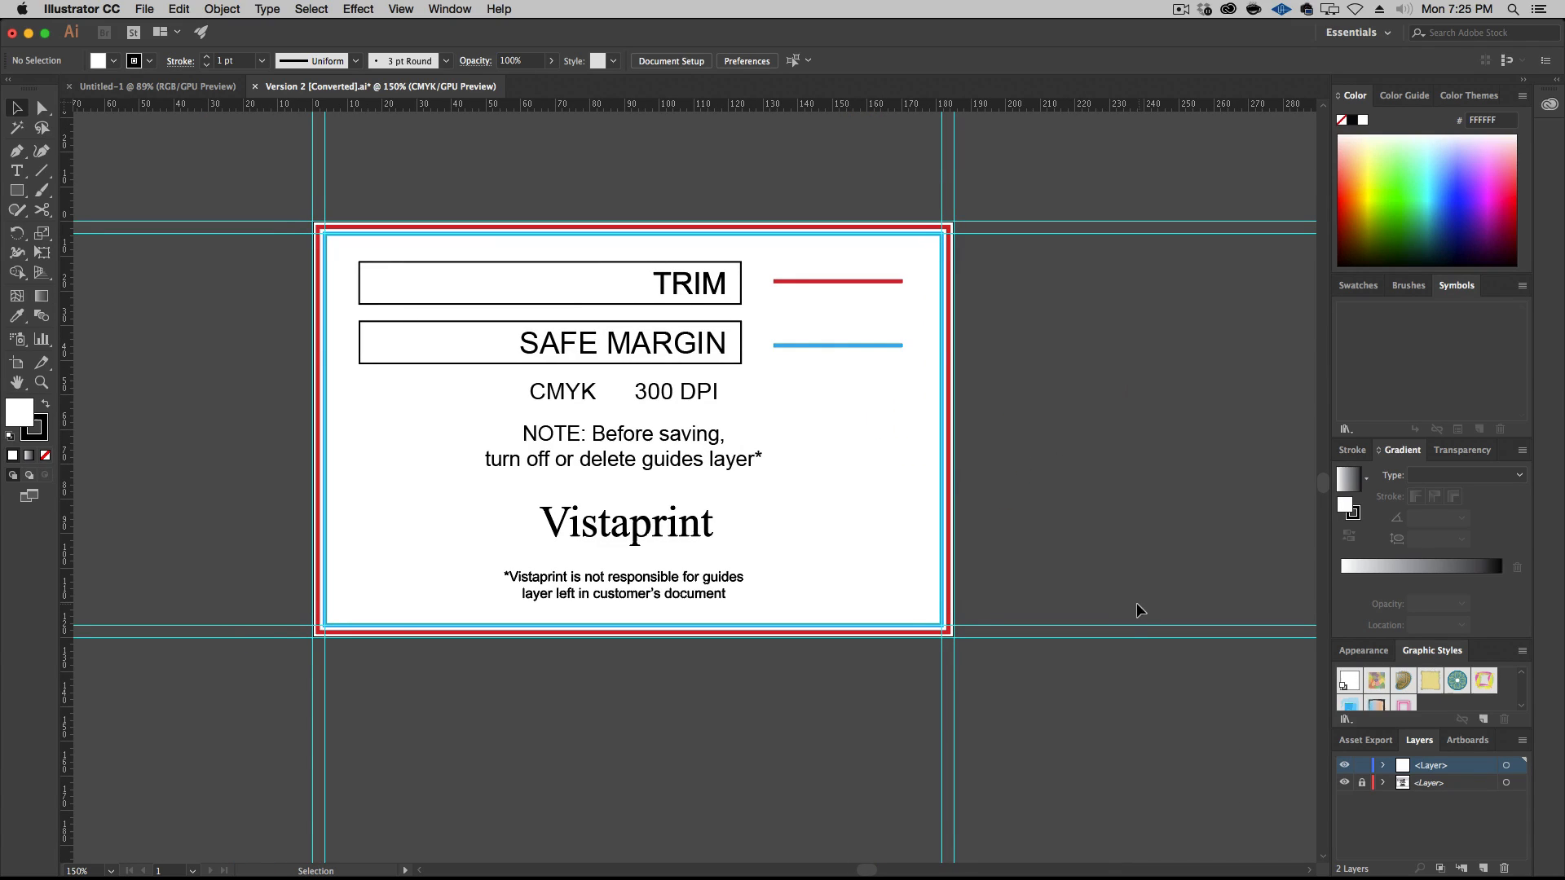
pyautogui.click(1344, 784)
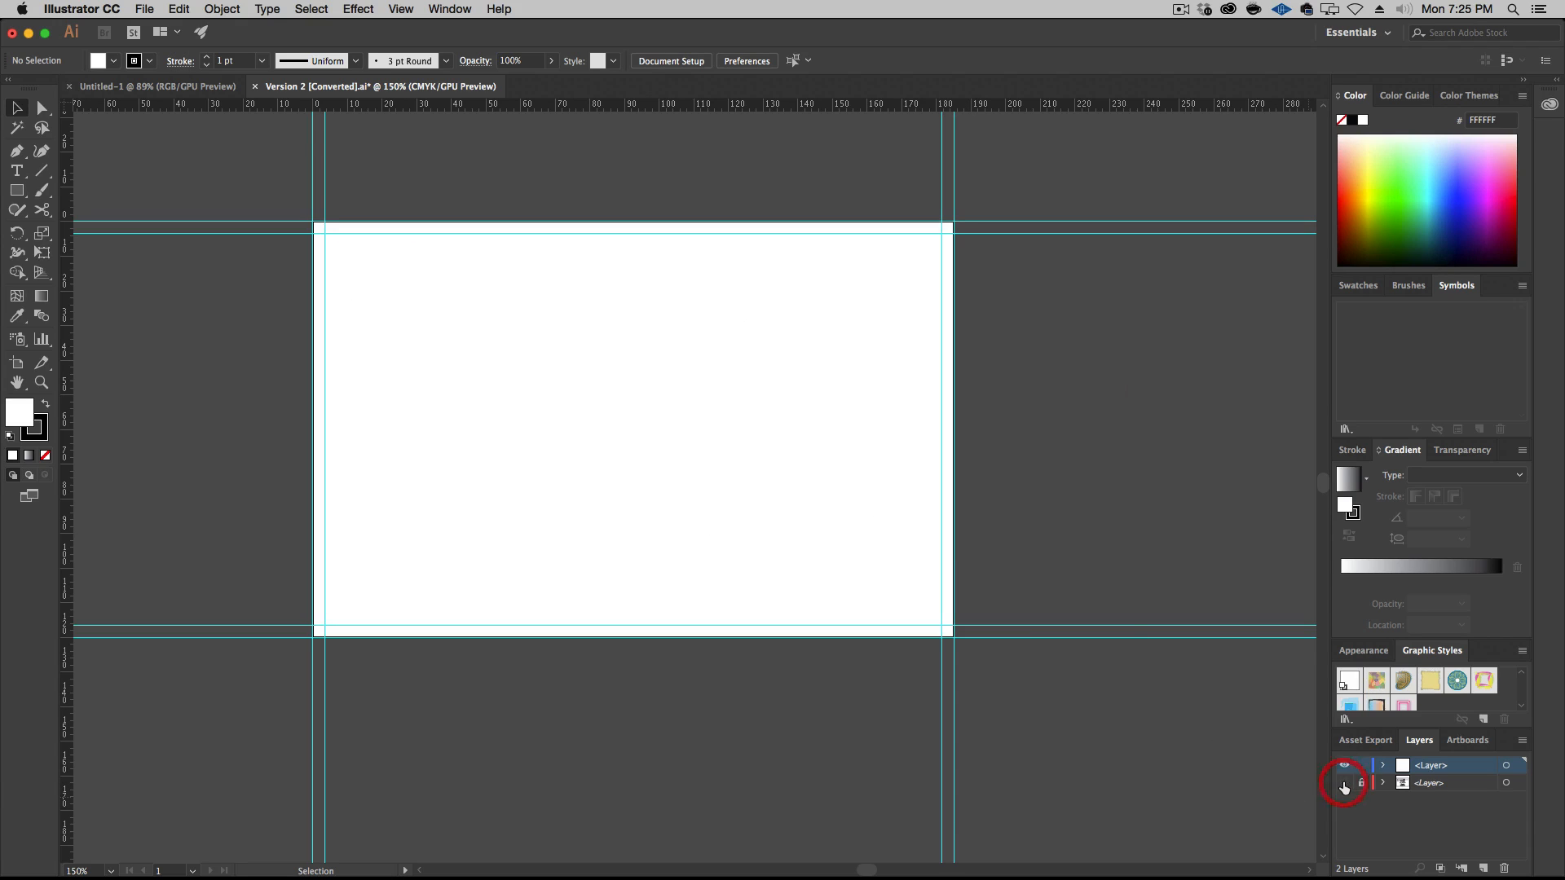
pyautogui.click(1484, 867)
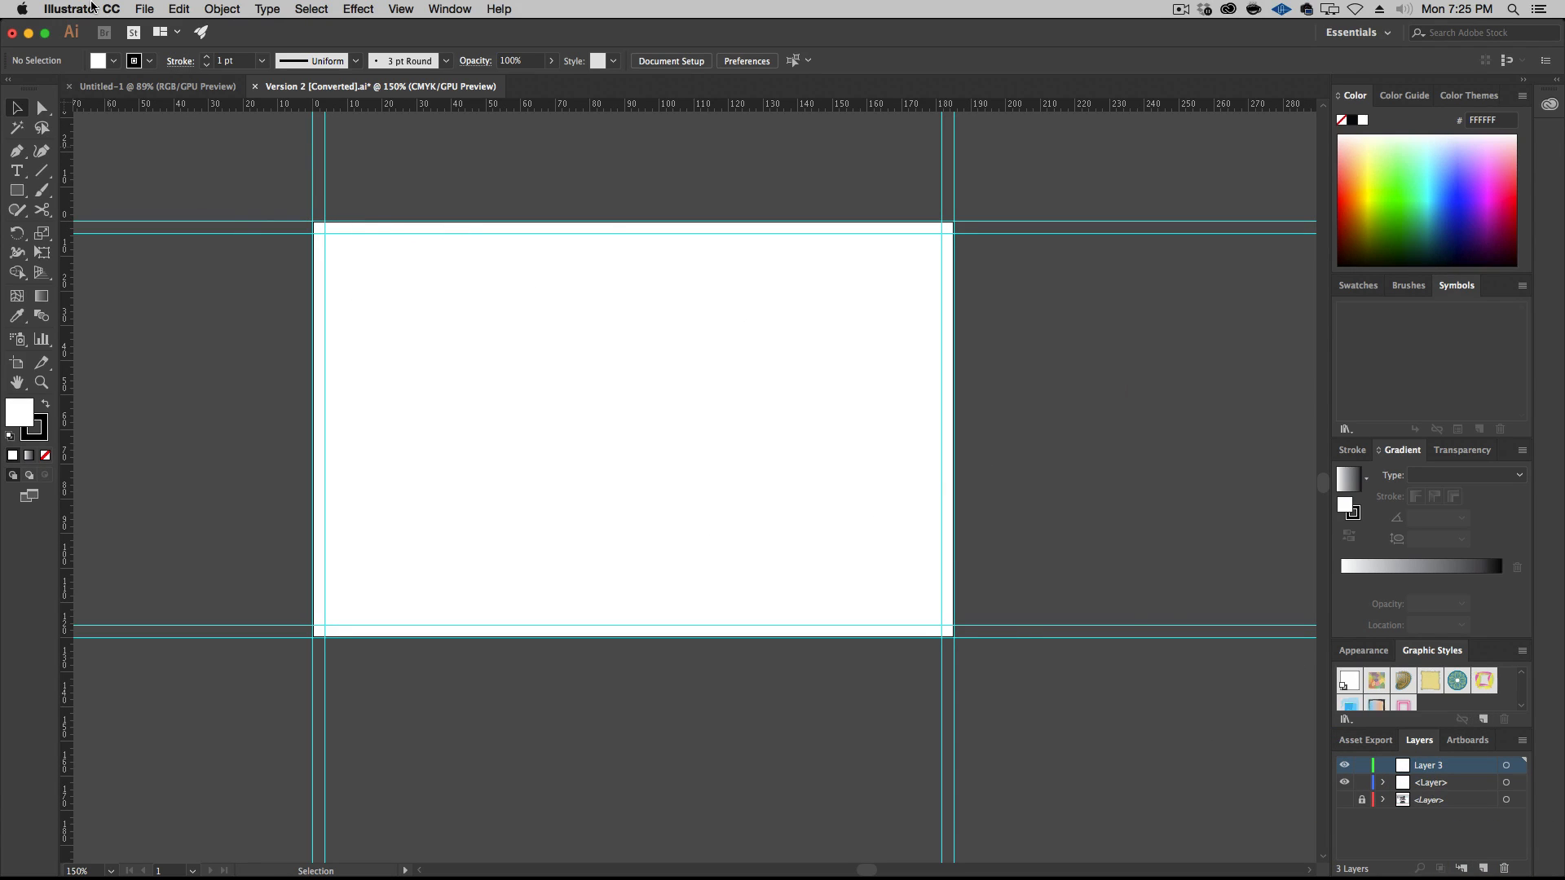
# Place Pont-Alex-III.jpg from the Episode-026-Source-Files folder on the new layer as an embedded image, with Link off
pyautogui.click(144, 9)
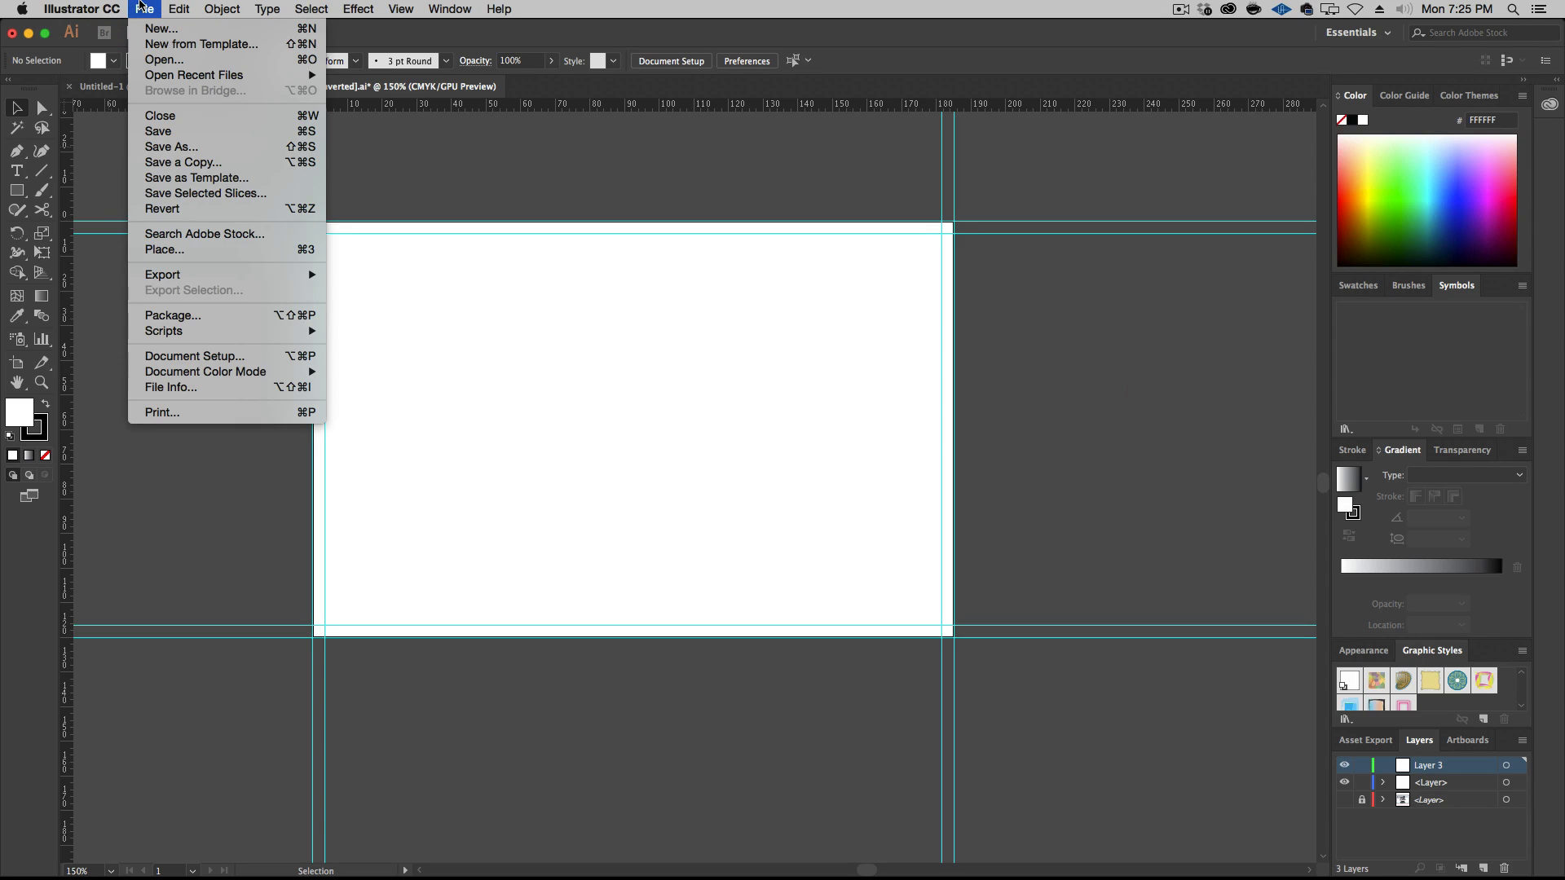
pyautogui.click(141, 7)
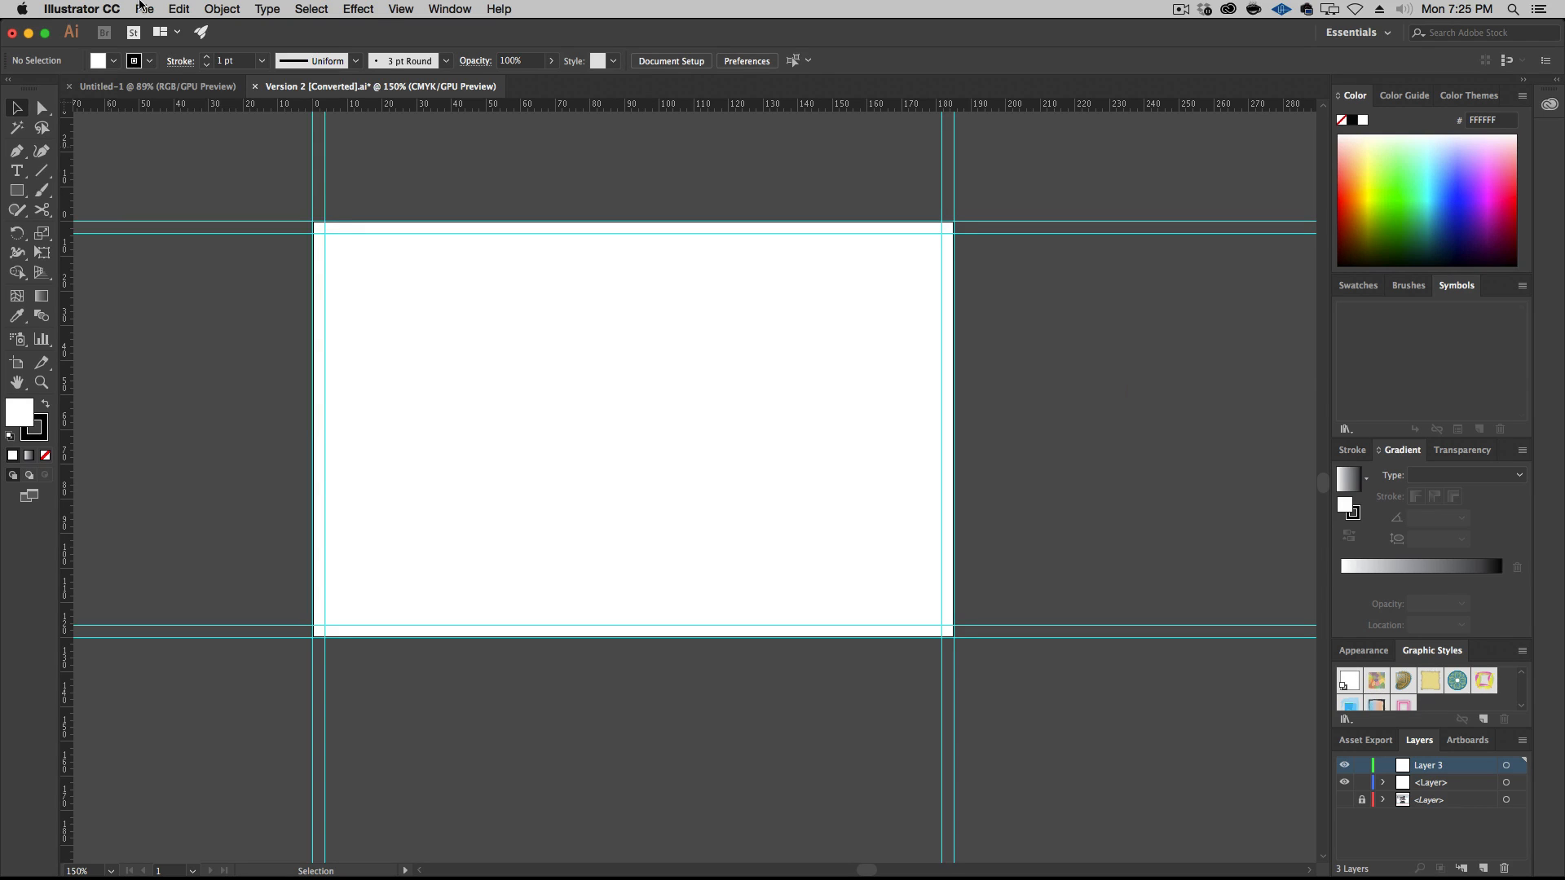
pyautogui.click(141, 7)
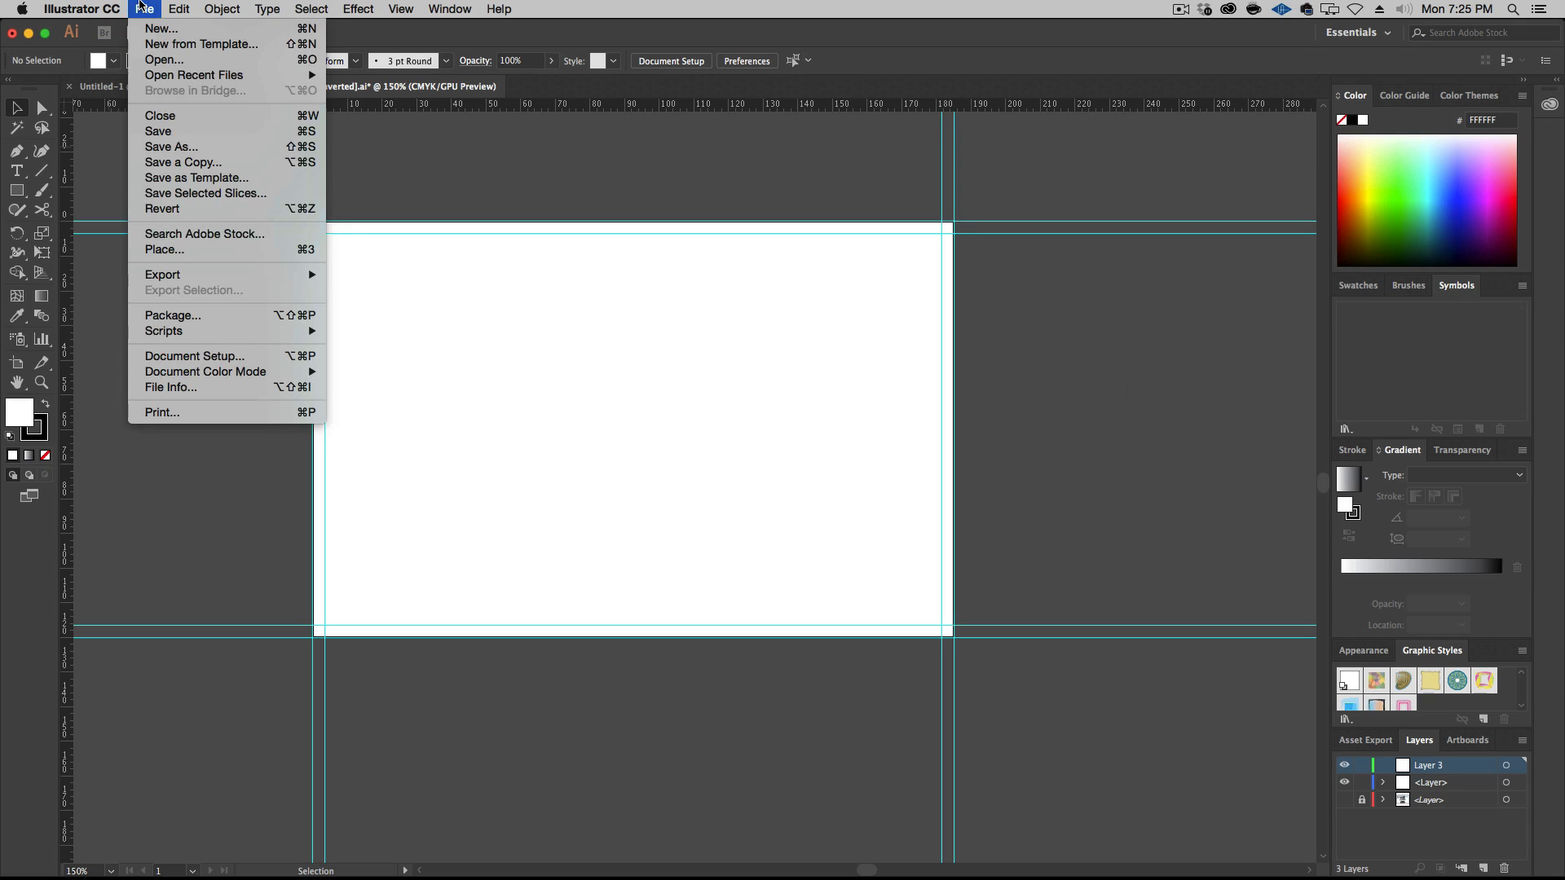
pyautogui.click(198, 249)
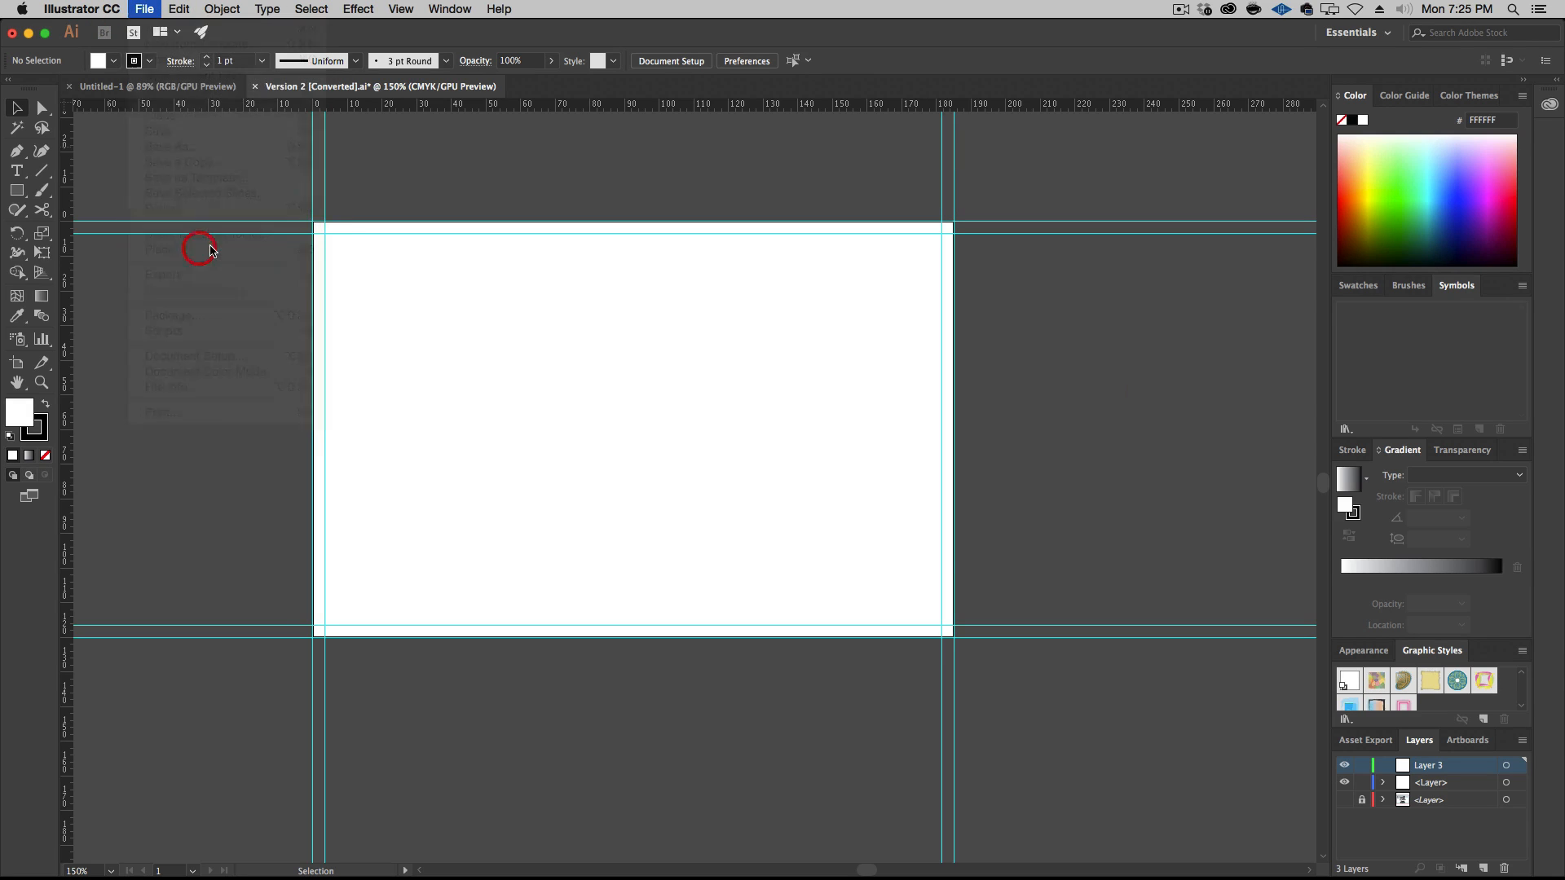
pyautogui.press('super+d')
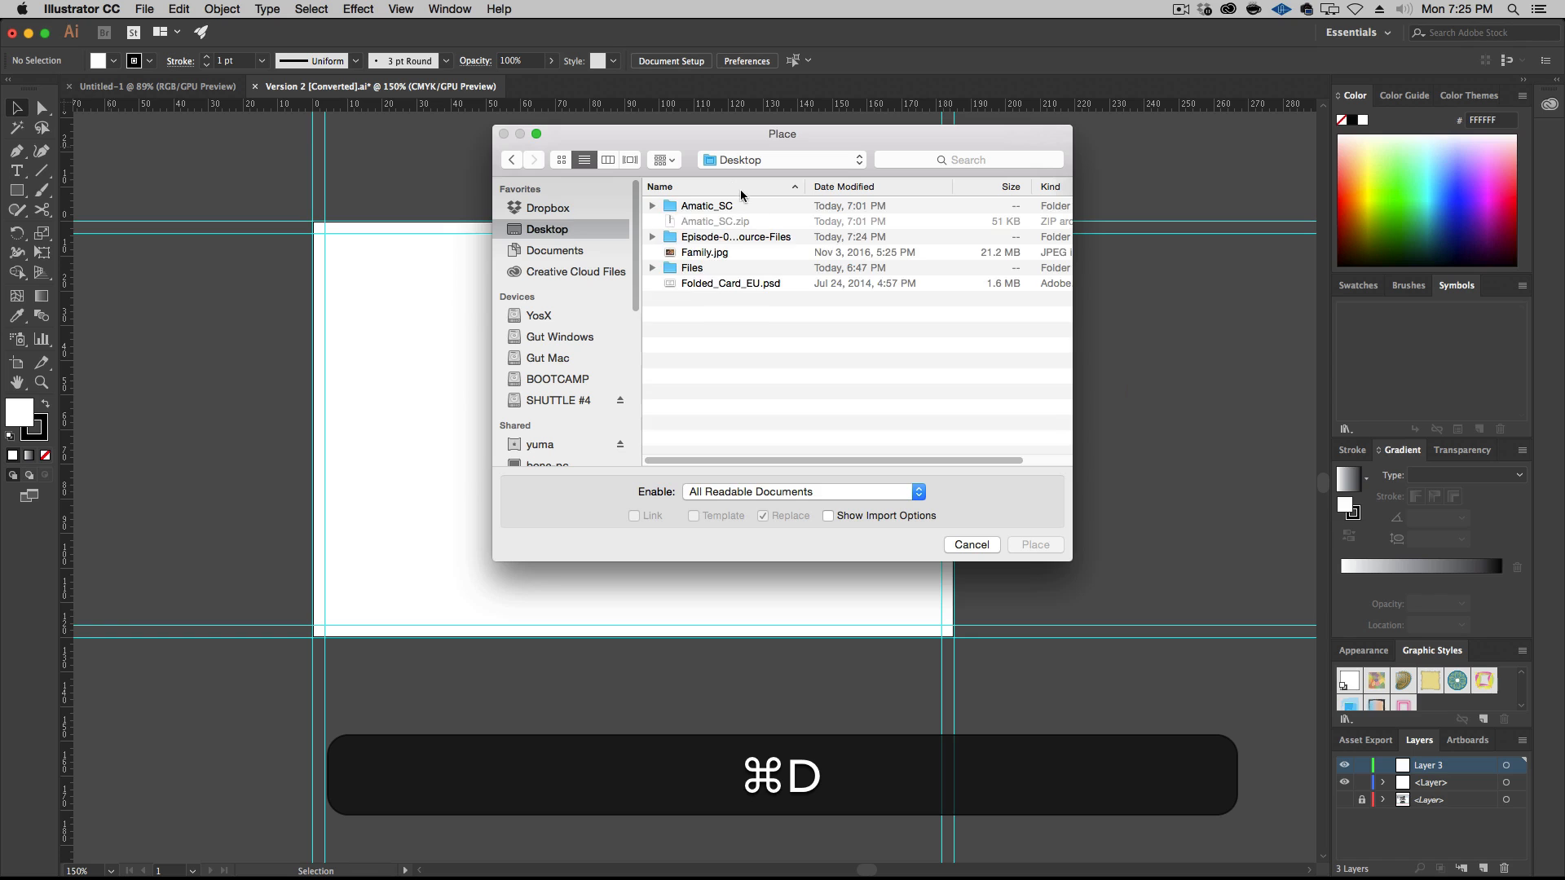
pyautogui.doubleClick(730, 238)
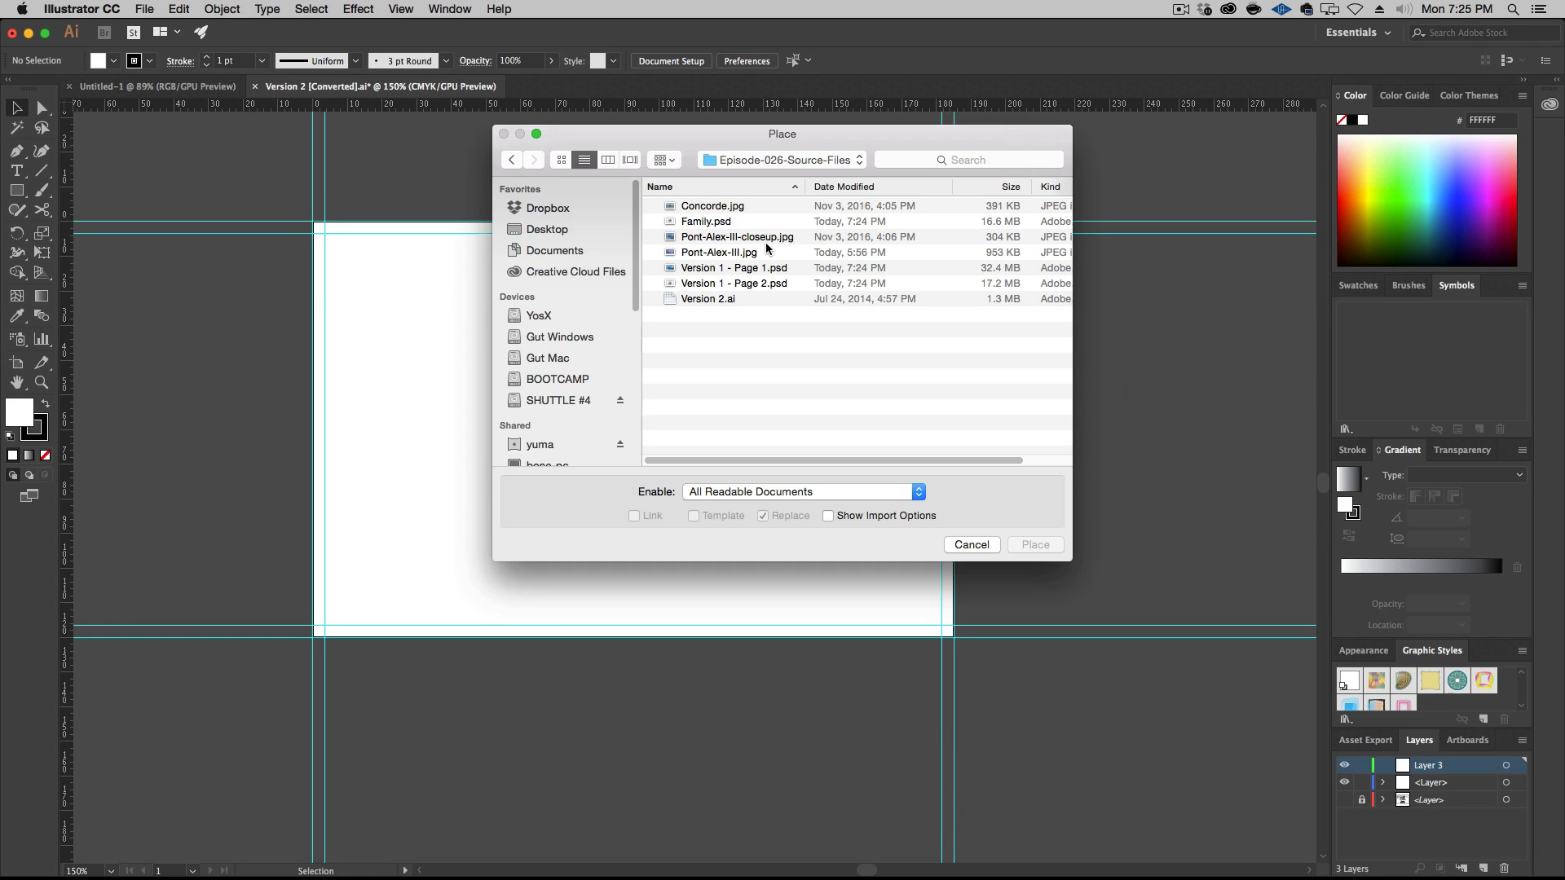
pyautogui.click(773, 257)
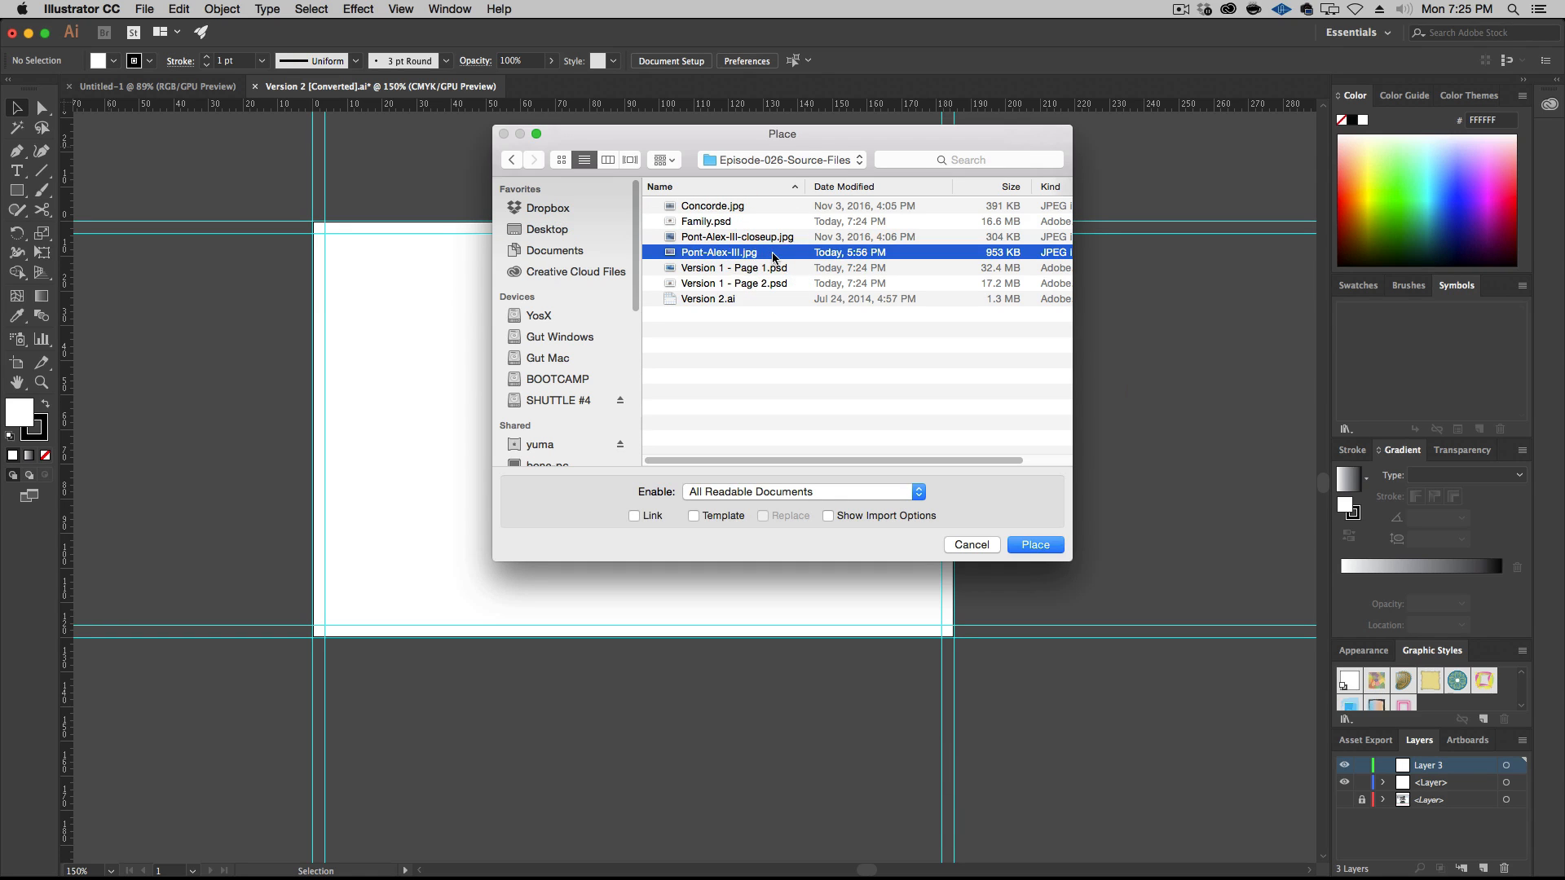
pyautogui.press('space')
pyautogui.press('space')
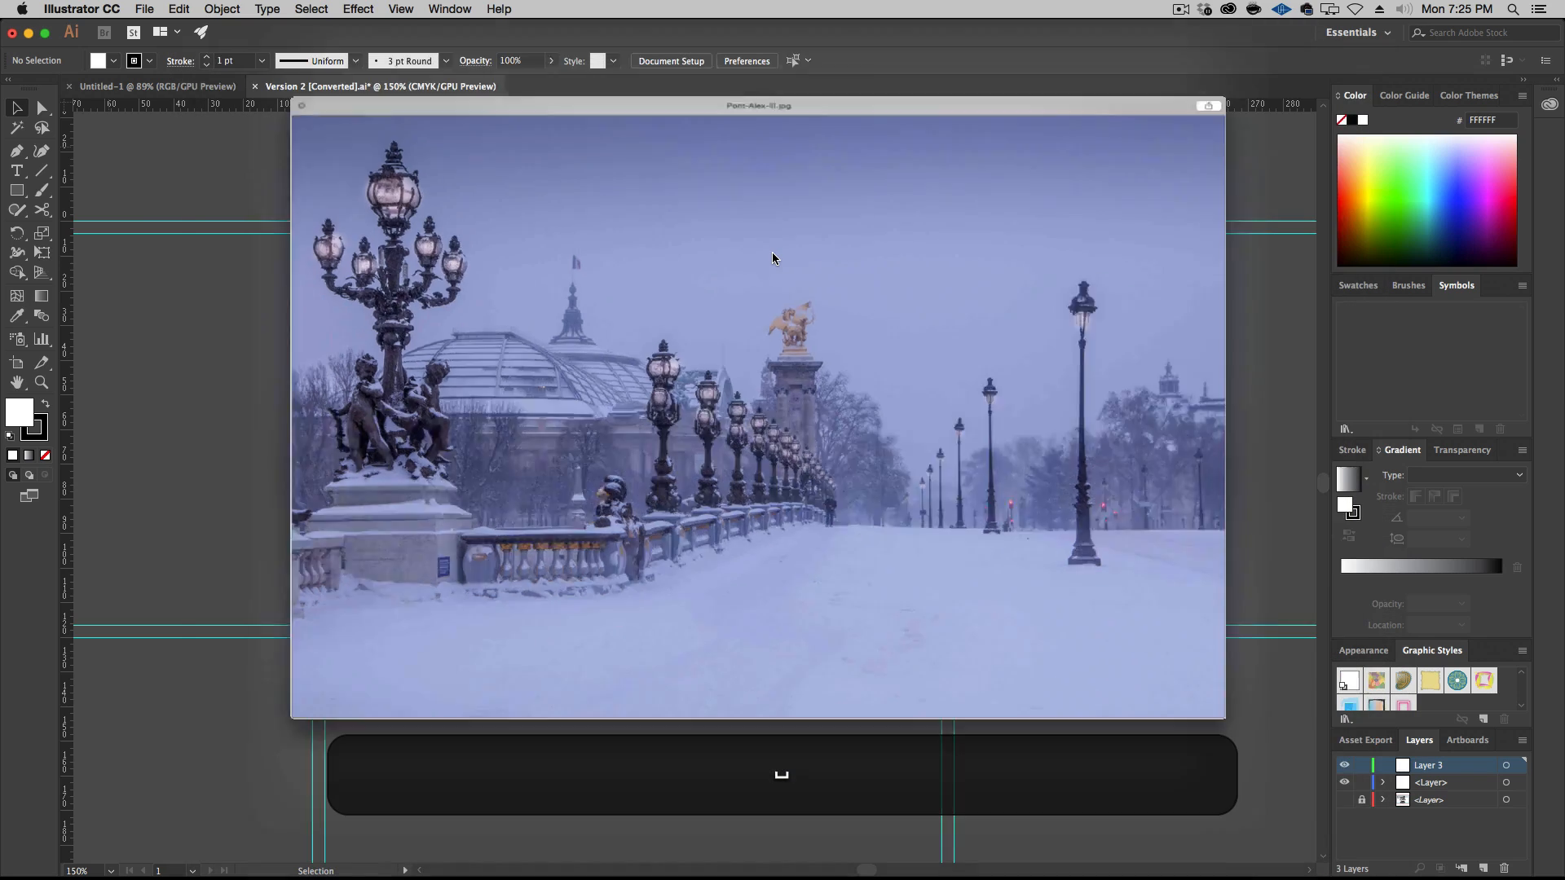
pyautogui.click(644, 516)
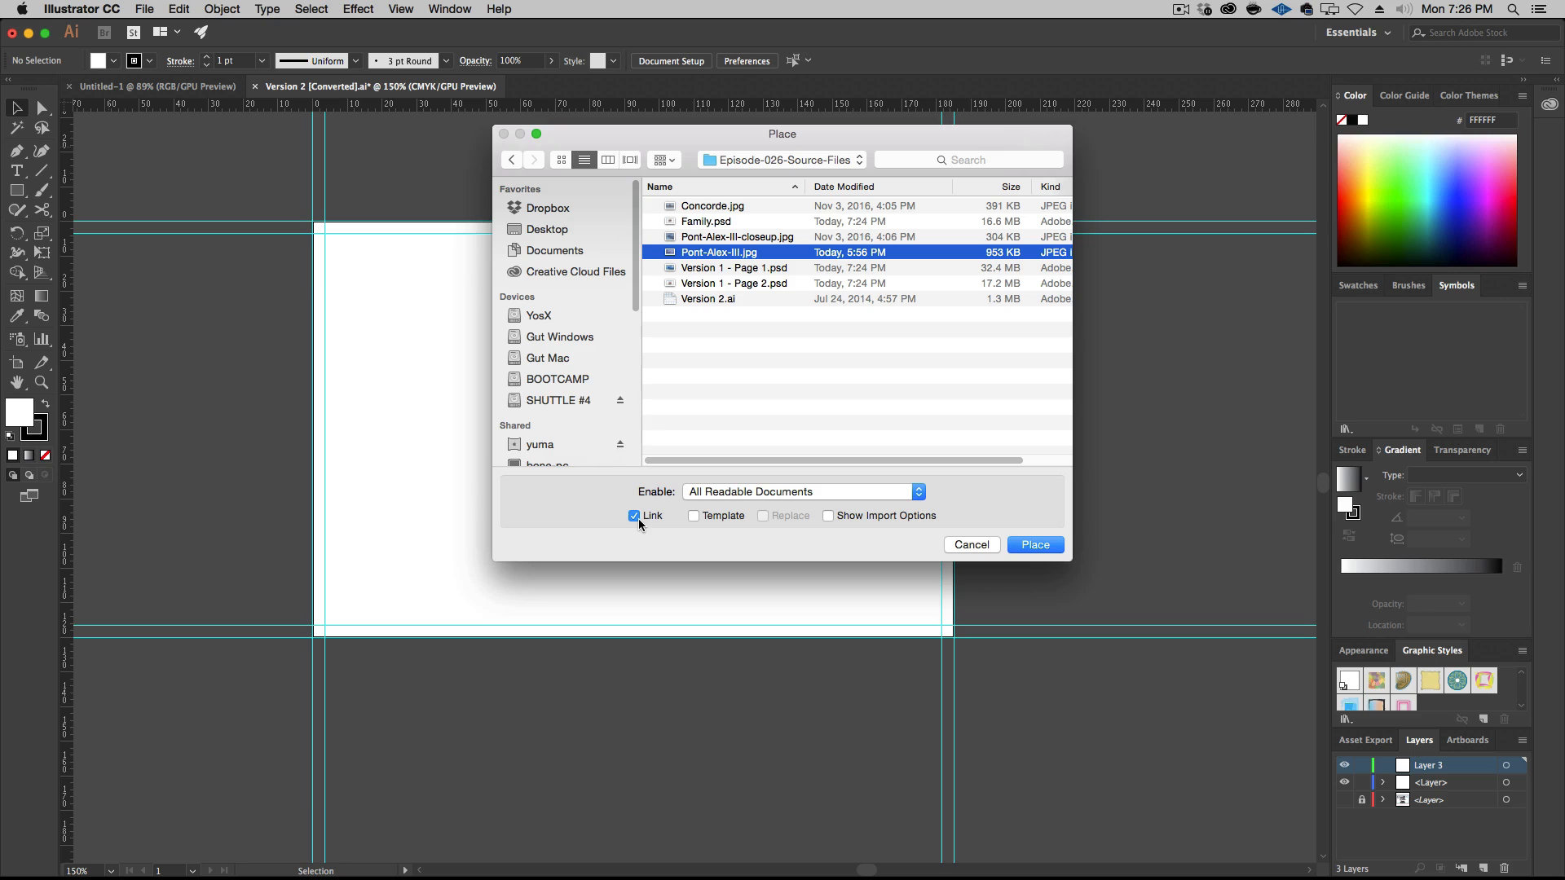
pyautogui.click(643, 519)
pyautogui.click(1032, 544)
pyautogui.click(421, 255)
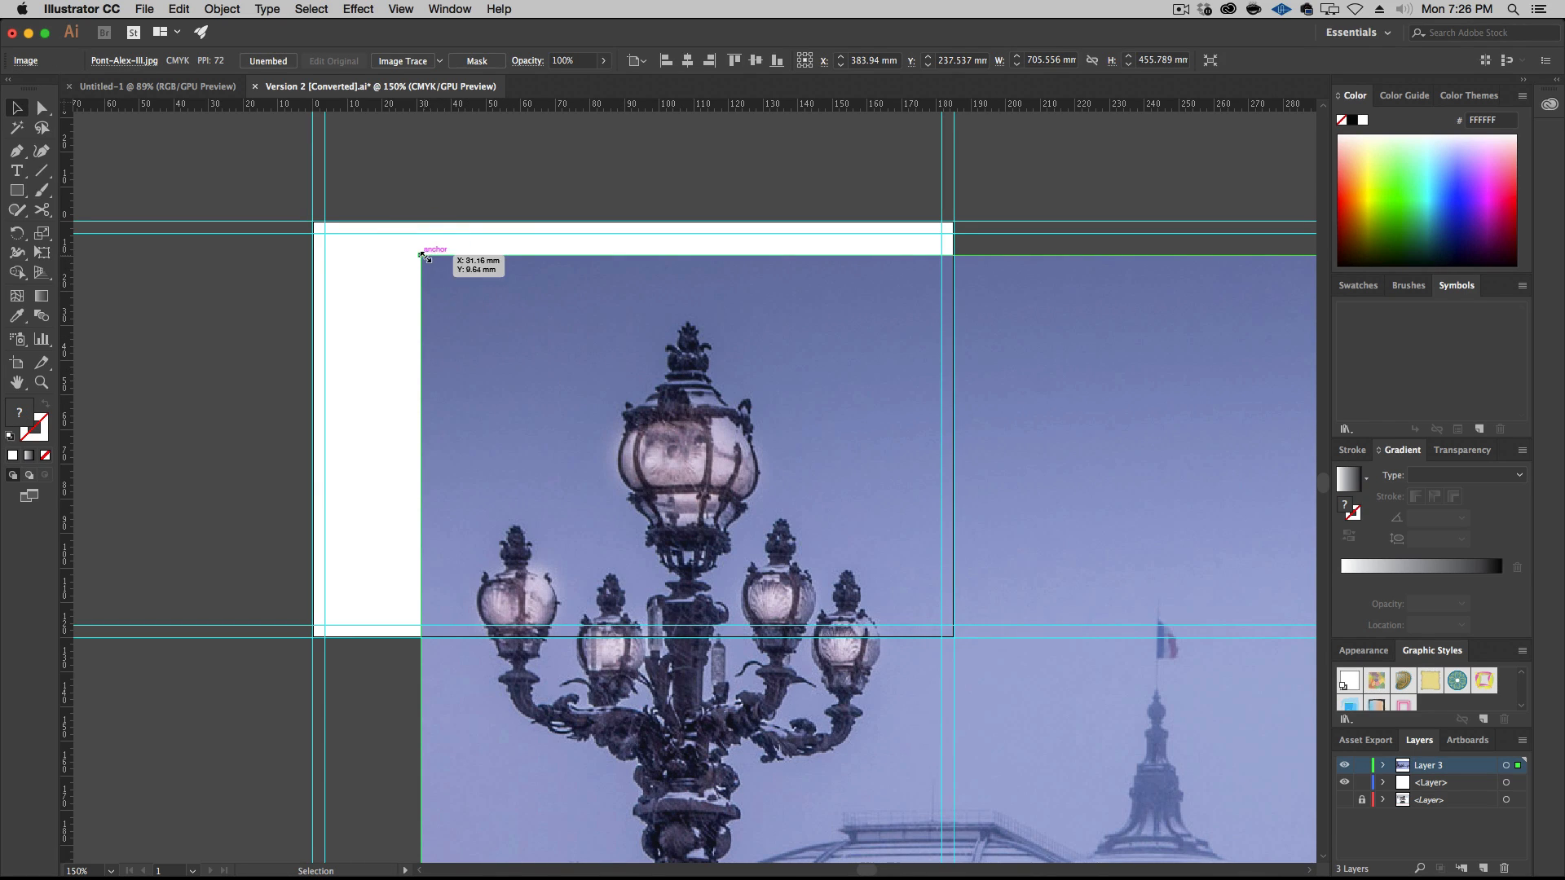
# Scale the placed bridge photo down to about 147 by 95 mm and position it inside the artboard
pyautogui.moveTo(421, 256); pyautogui.dragTo(983, 723)
pyautogui.moveTo(1201, 755); pyautogui.dragTo(374, 244)
pyautogui.moveTo(272, 185); pyautogui.dragTo(716, 594)
pyautogui.moveTo(1135, 715); pyautogui.dragTo(584, 371)
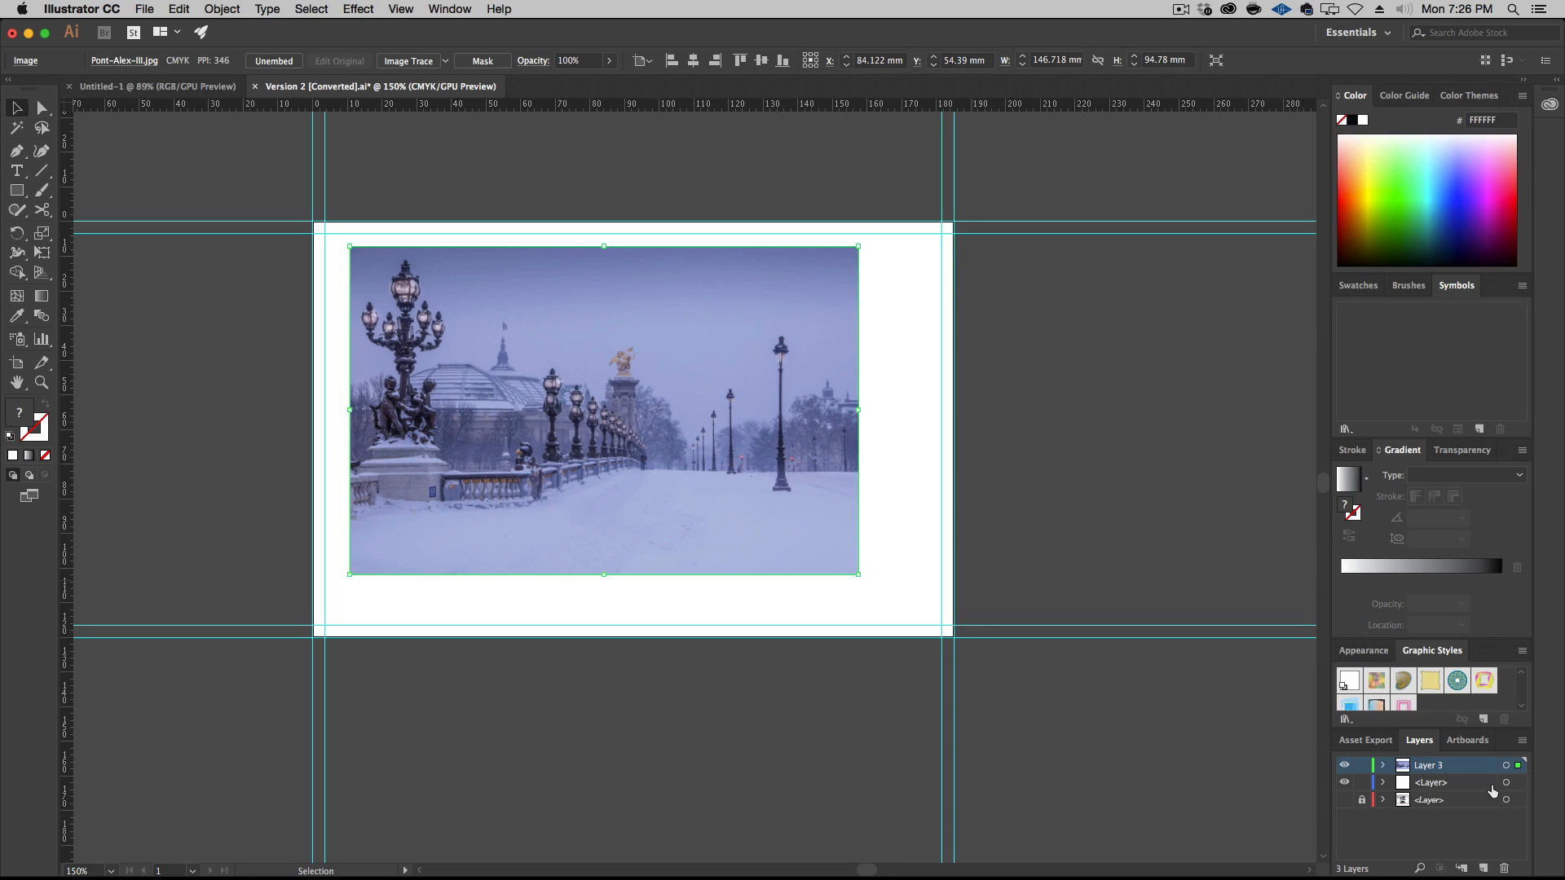
# Align the photo with the artboard's upper-left outer guides and enlarge it proportionally to about 206 by 133 mm, overflowing the card
pyautogui.click(1344, 801)
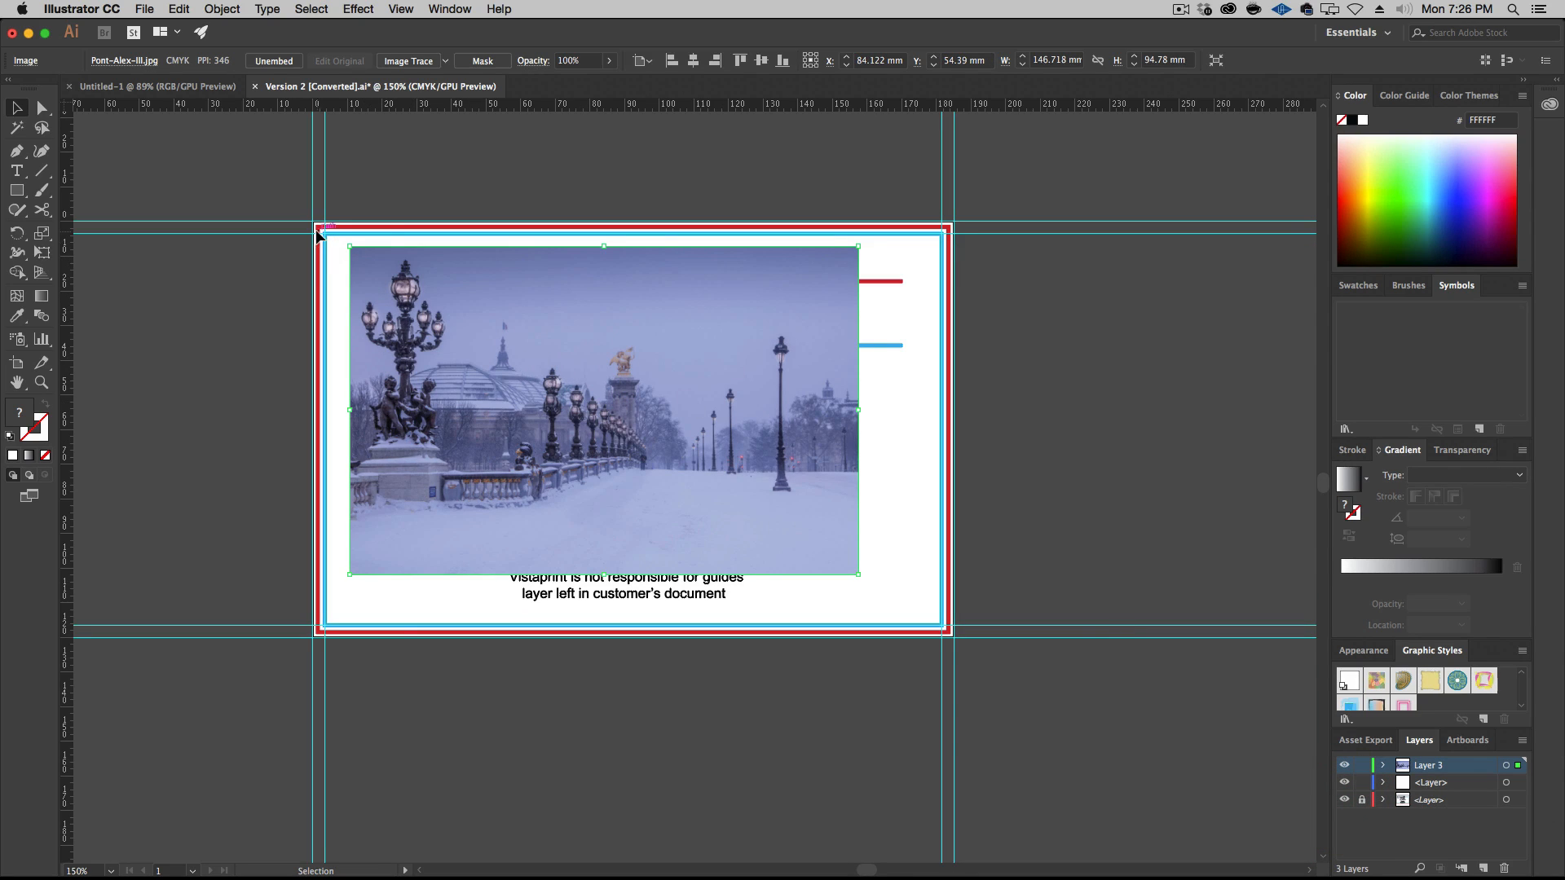
pyautogui.click(1344, 801)
pyautogui.moveTo(350, 246); pyautogui.dragTo(313, 227)
pyautogui.moveTo(858, 573); pyautogui.dragTo(957, 659)
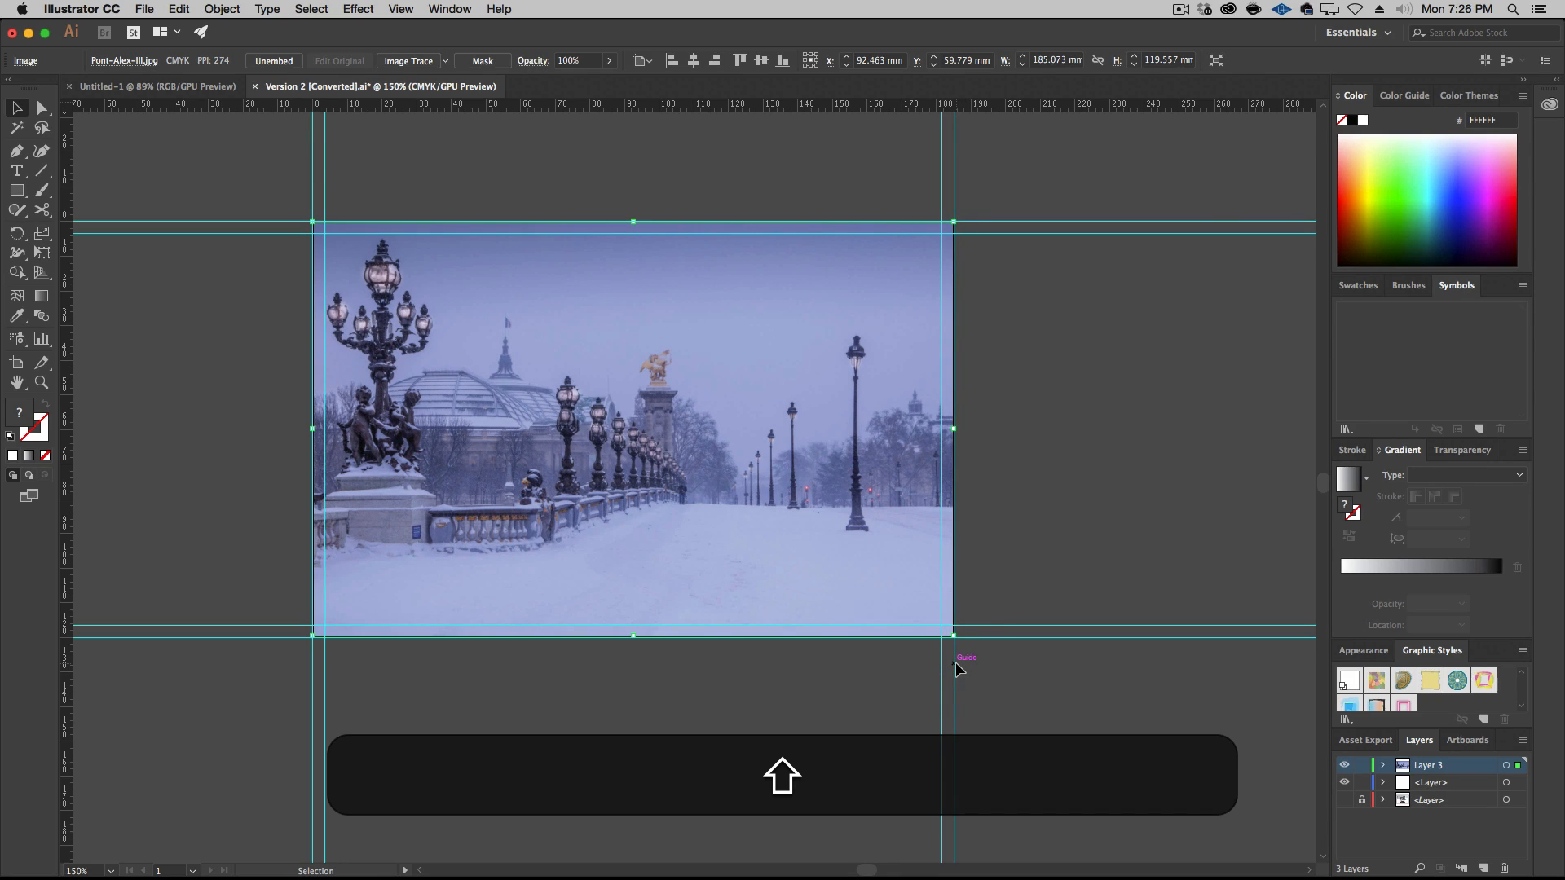
pyautogui.moveTo(954, 636); pyautogui.dragTo(1035, 682)
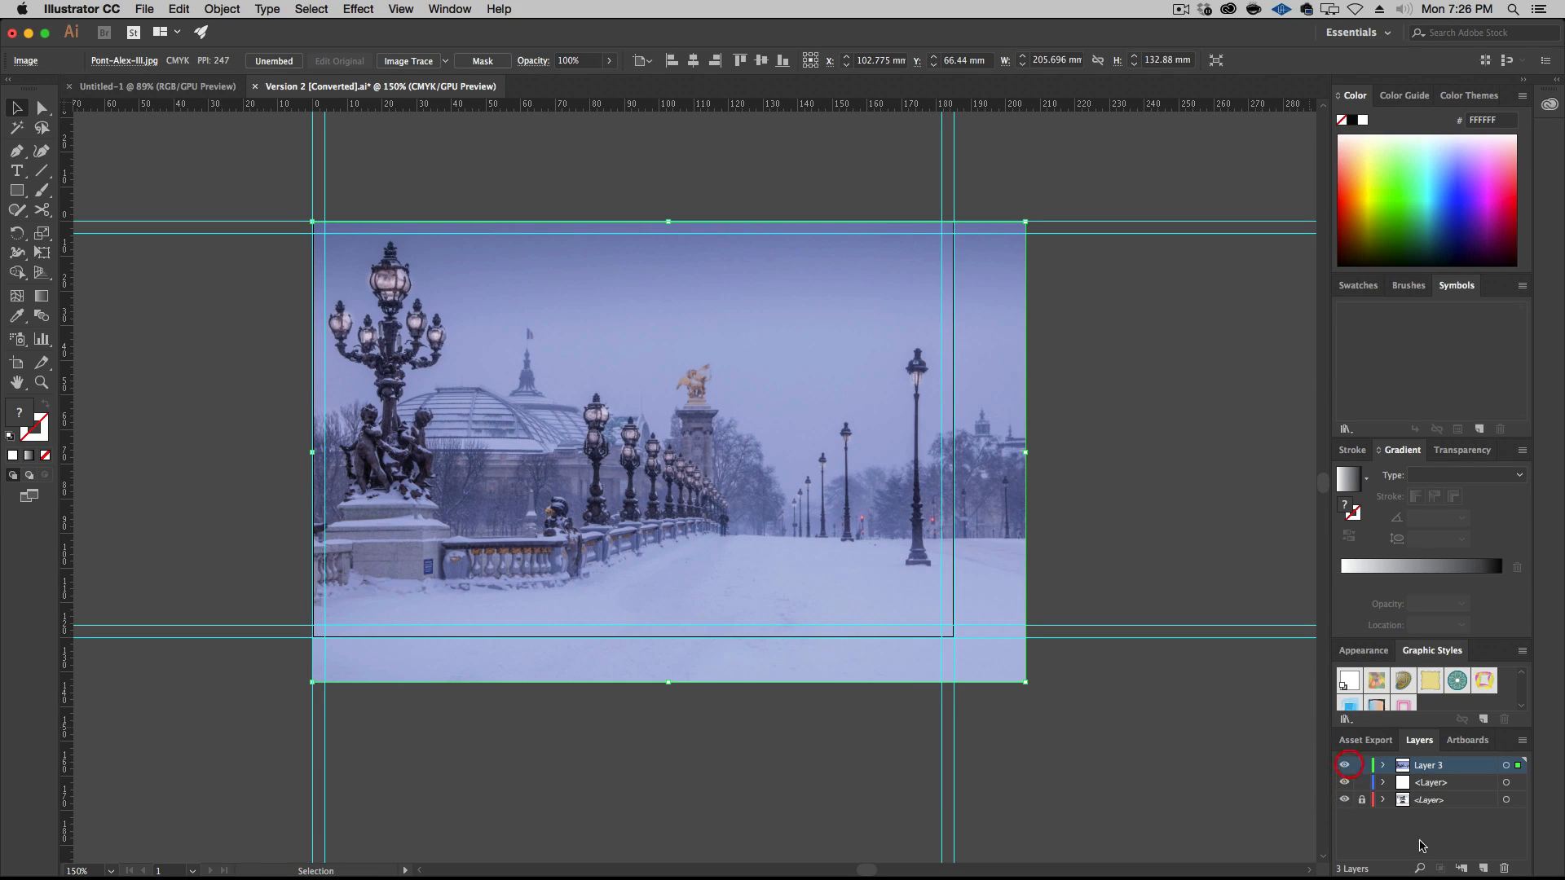
# Hide the photo layer and create a new top layer named Hide Bleed
pyautogui.click(1345, 766)
pyautogui.click(1483, 868)
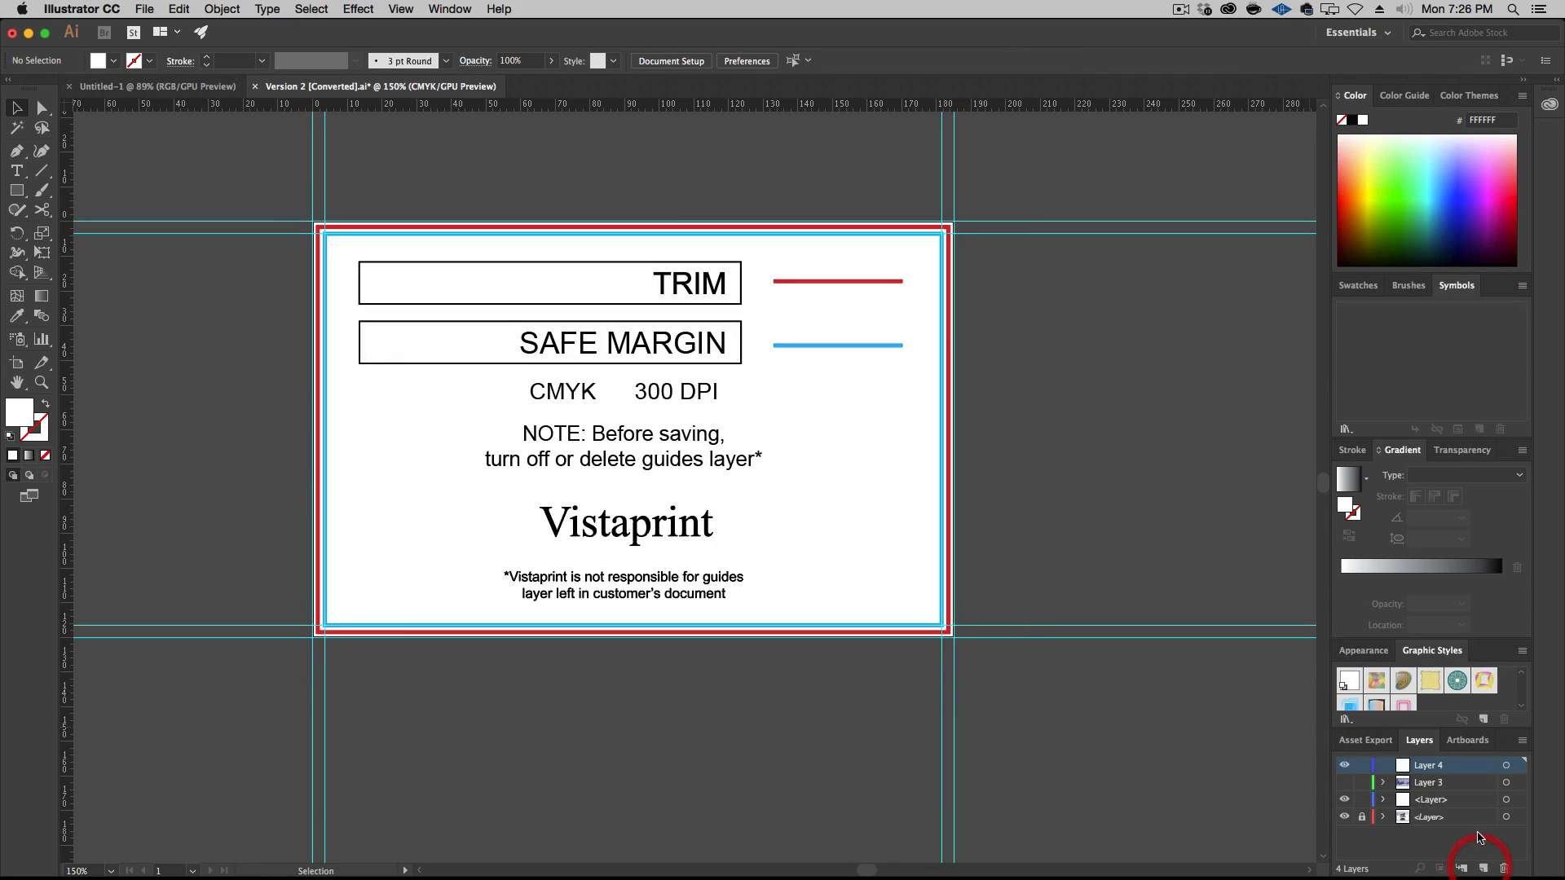
pyautogui.doubleClick(1438, 766)
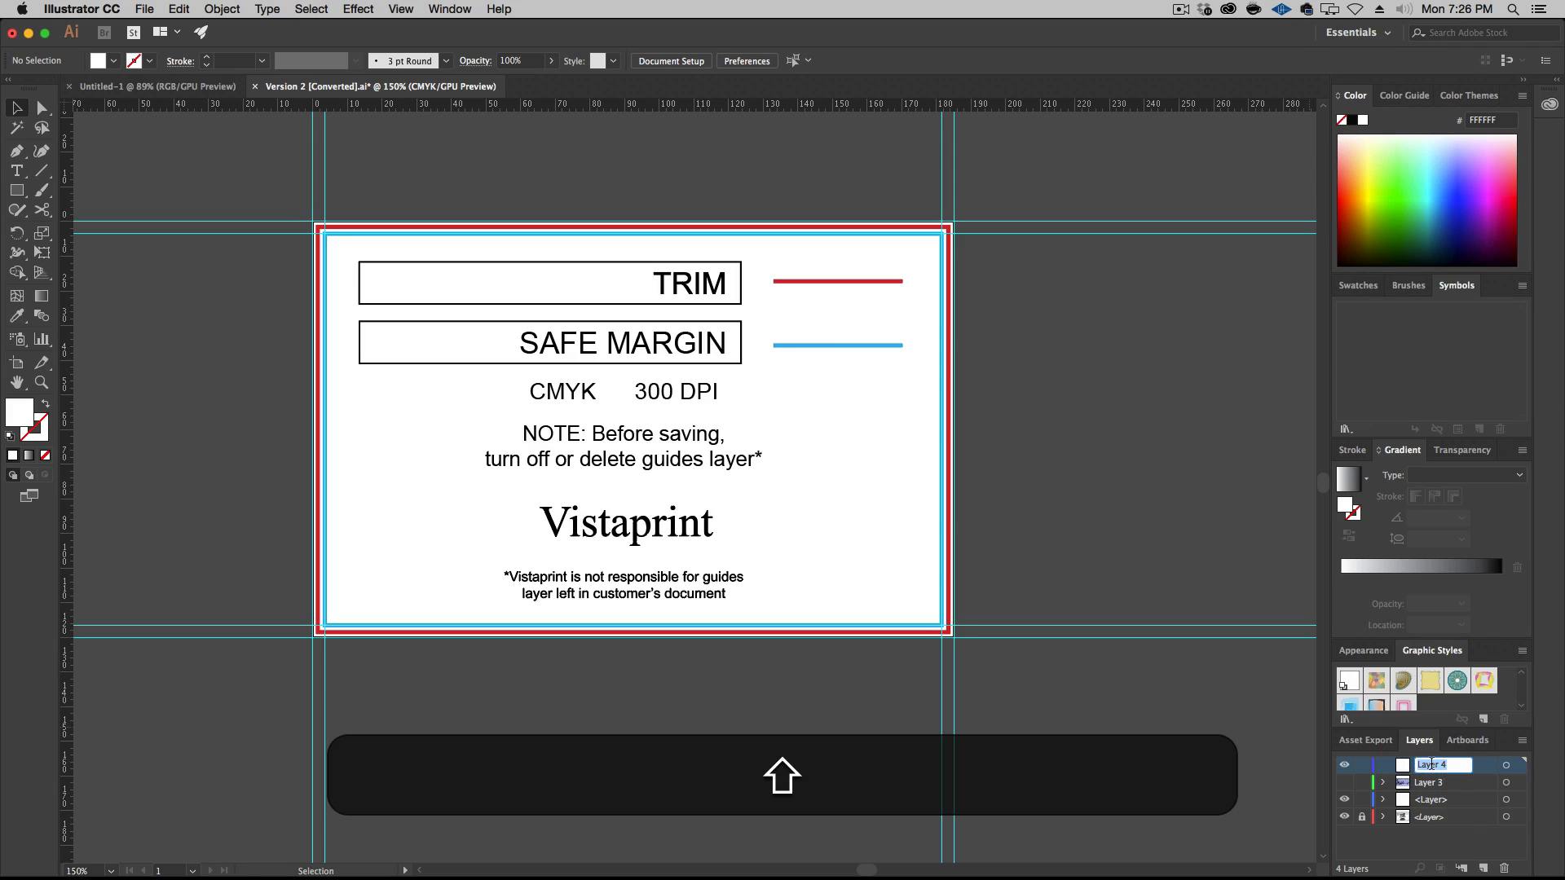
pyautogui.write('Hide Bleed')
pyautogui.press('Return')
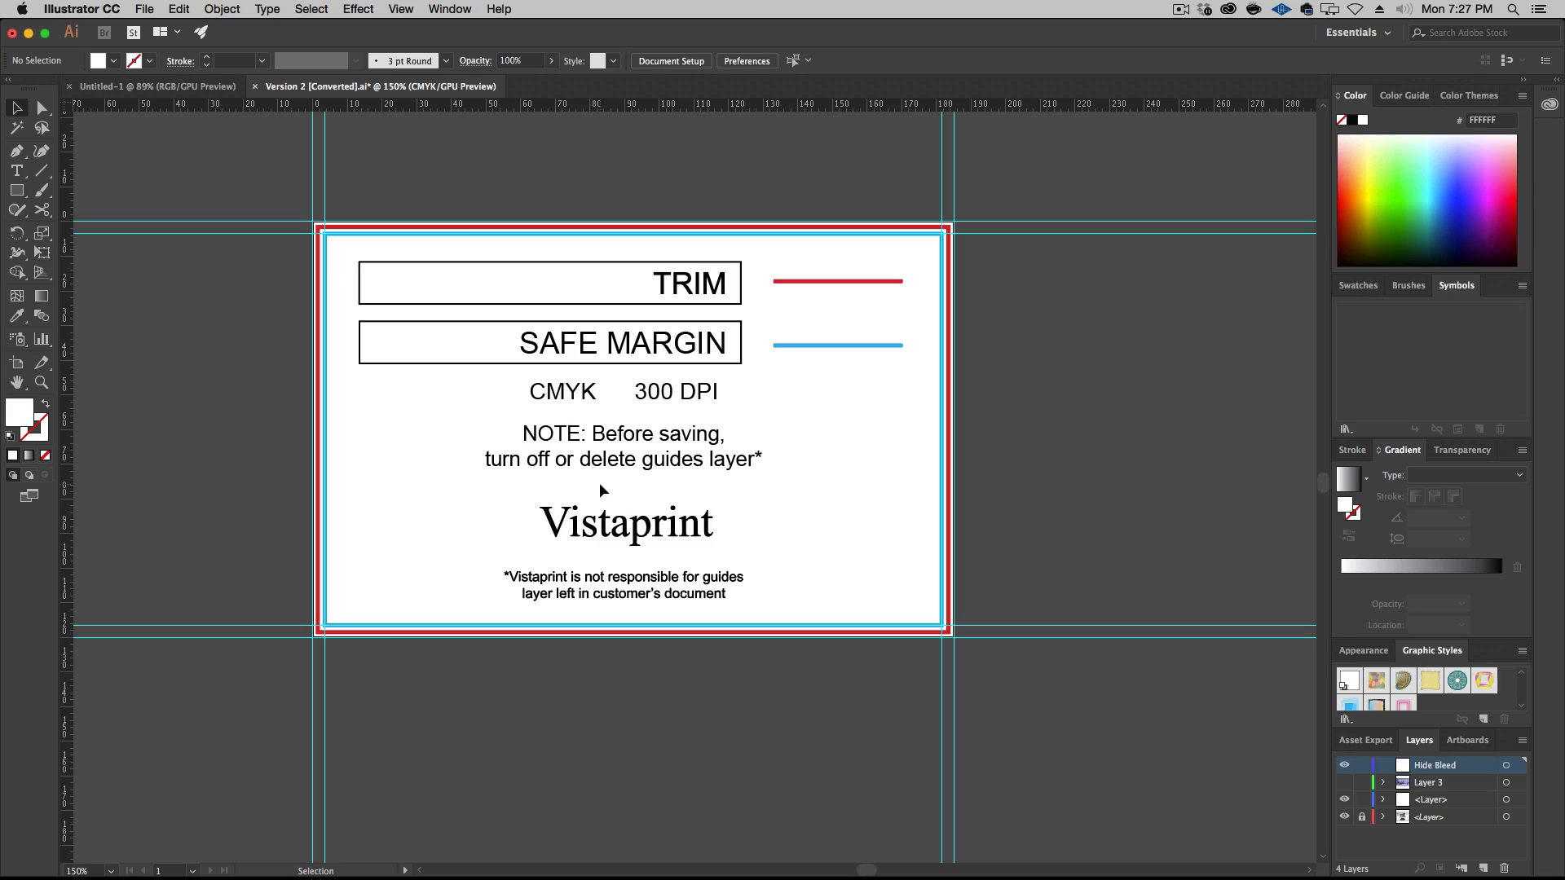
# Copy the red trim rectangle from the unlocked guides layer to the Hide Bleed layer, and hide the guides layer
pyautogui.press('m')
pyautogui.press('v')
pyautogui.click(872, 228)
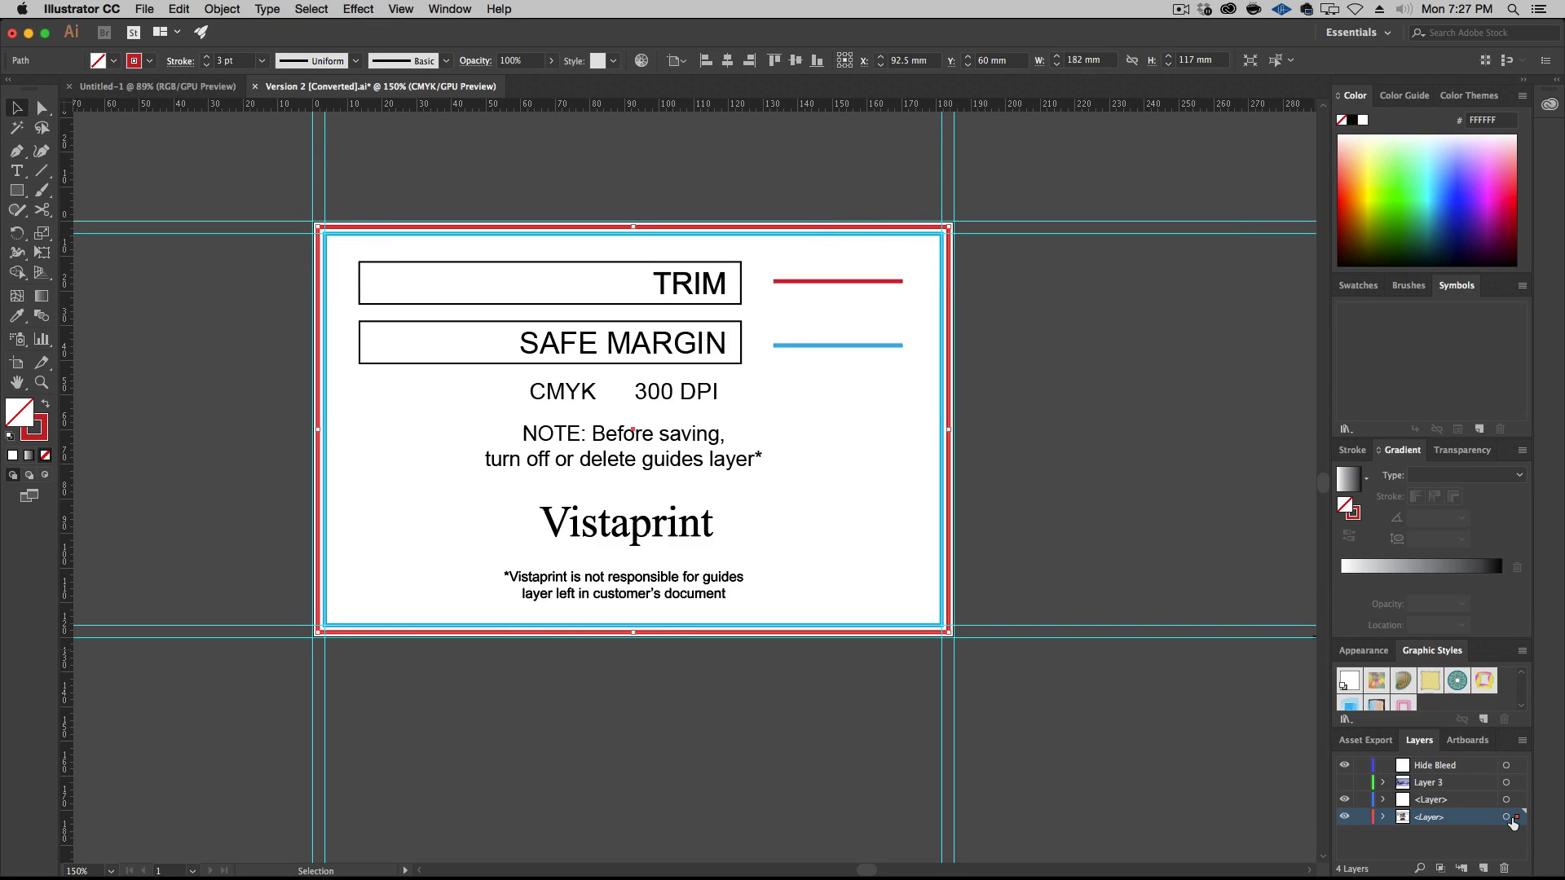
pyautogui.press('alt')
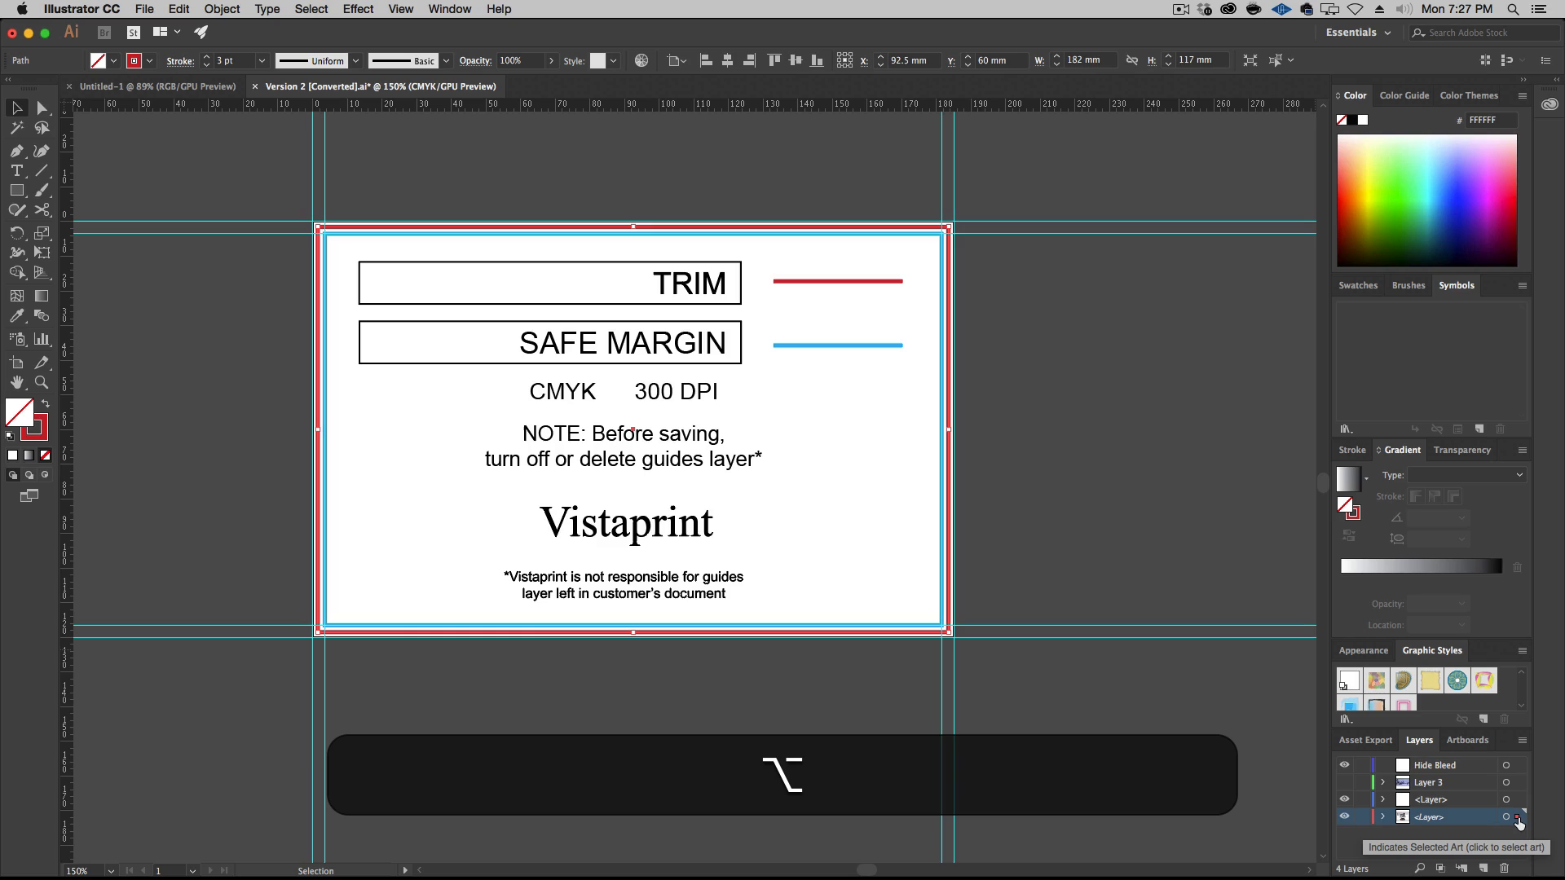
pyautogui.moveTo(1518, 816); pyautogui.dragTo(1512, 769)
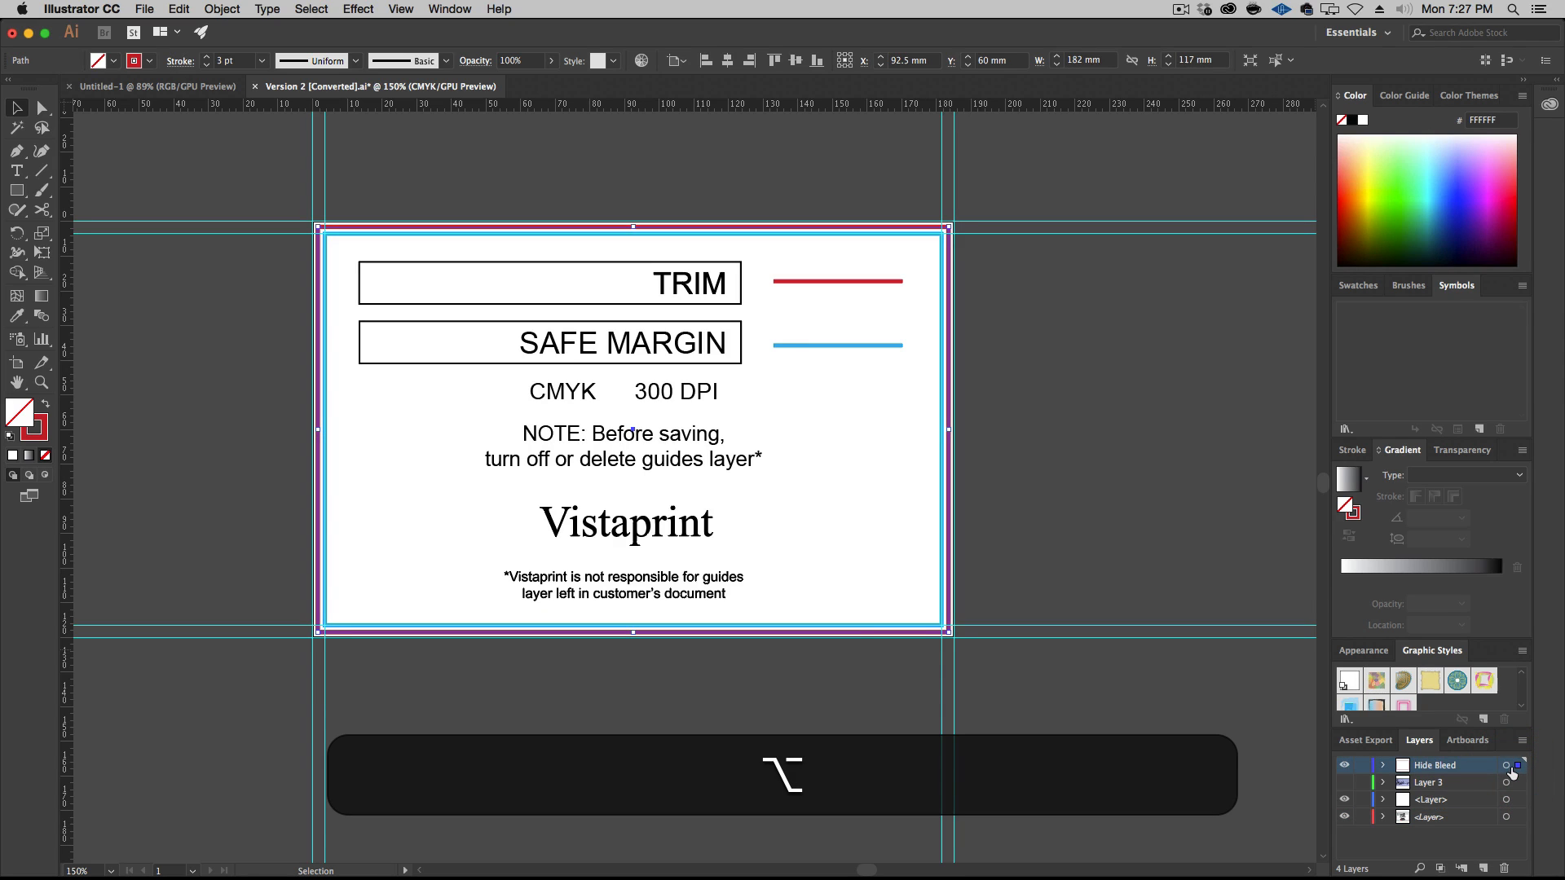
pyautogui.click(1344, 817)
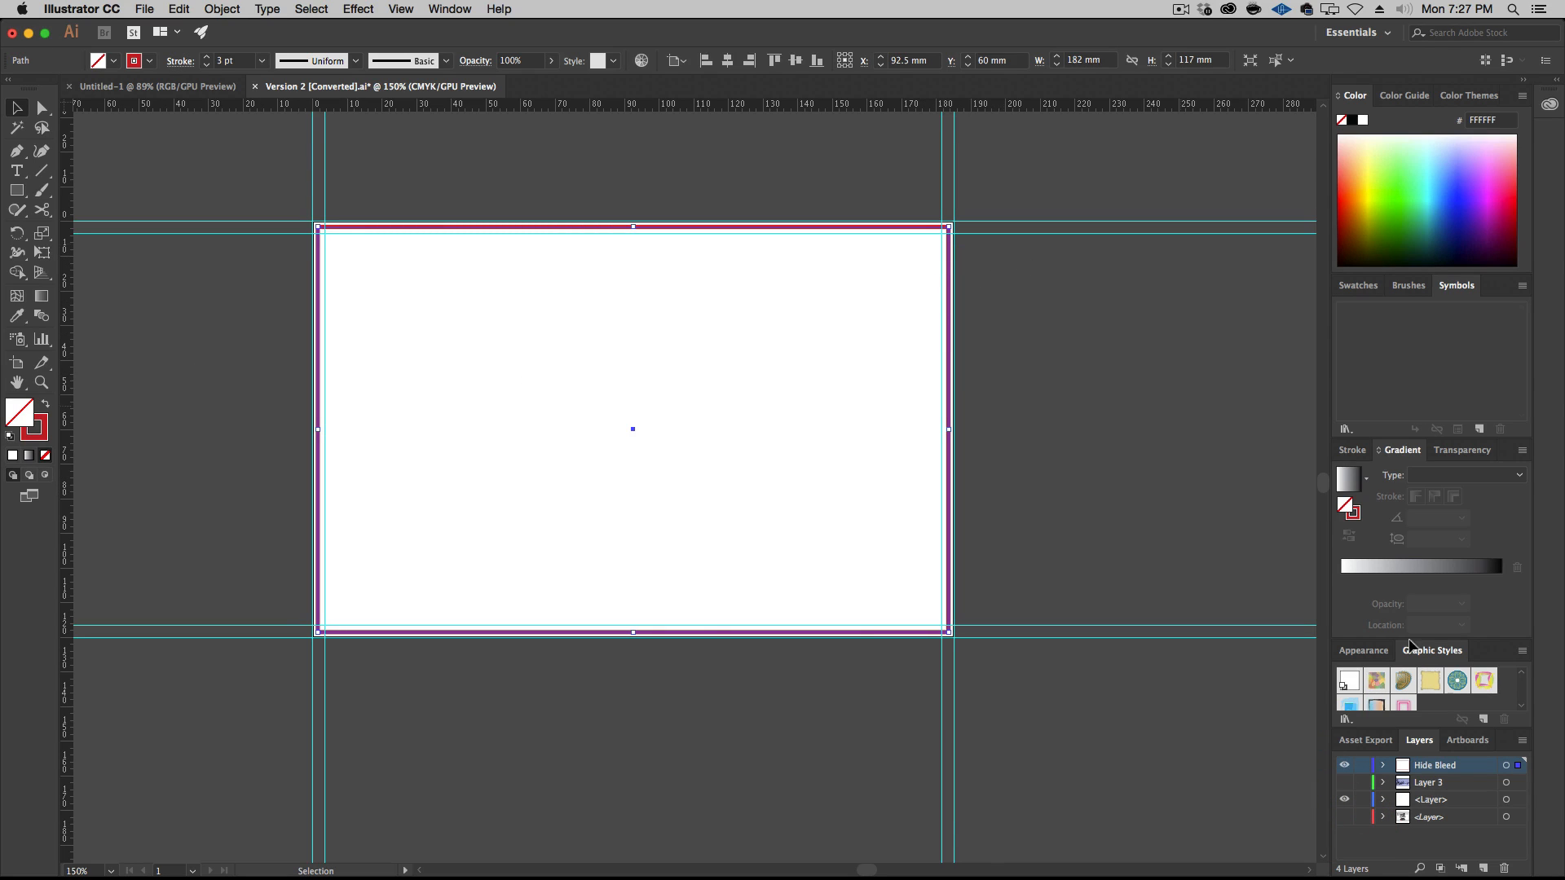
# Duplicate the trim path in the Hide Bleed layer and enlarge the lower copy from its centre to about 238 by 153 mm
pyautogui.click(1384, 767)
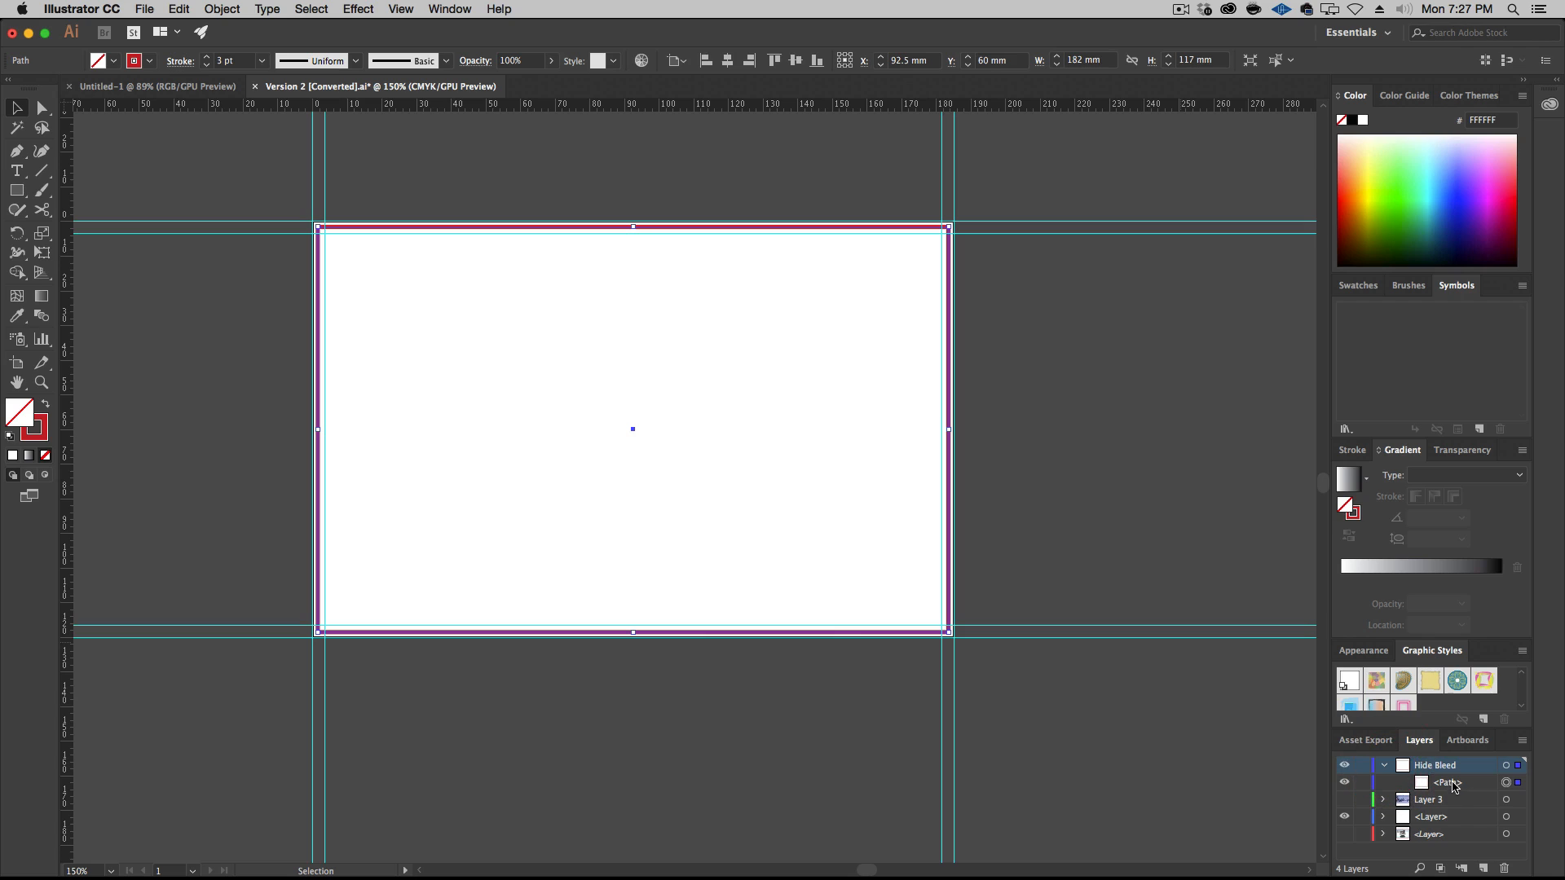
pyautogui.moveTo(1455, 786); pyautogui.dragTo(1484, 869)
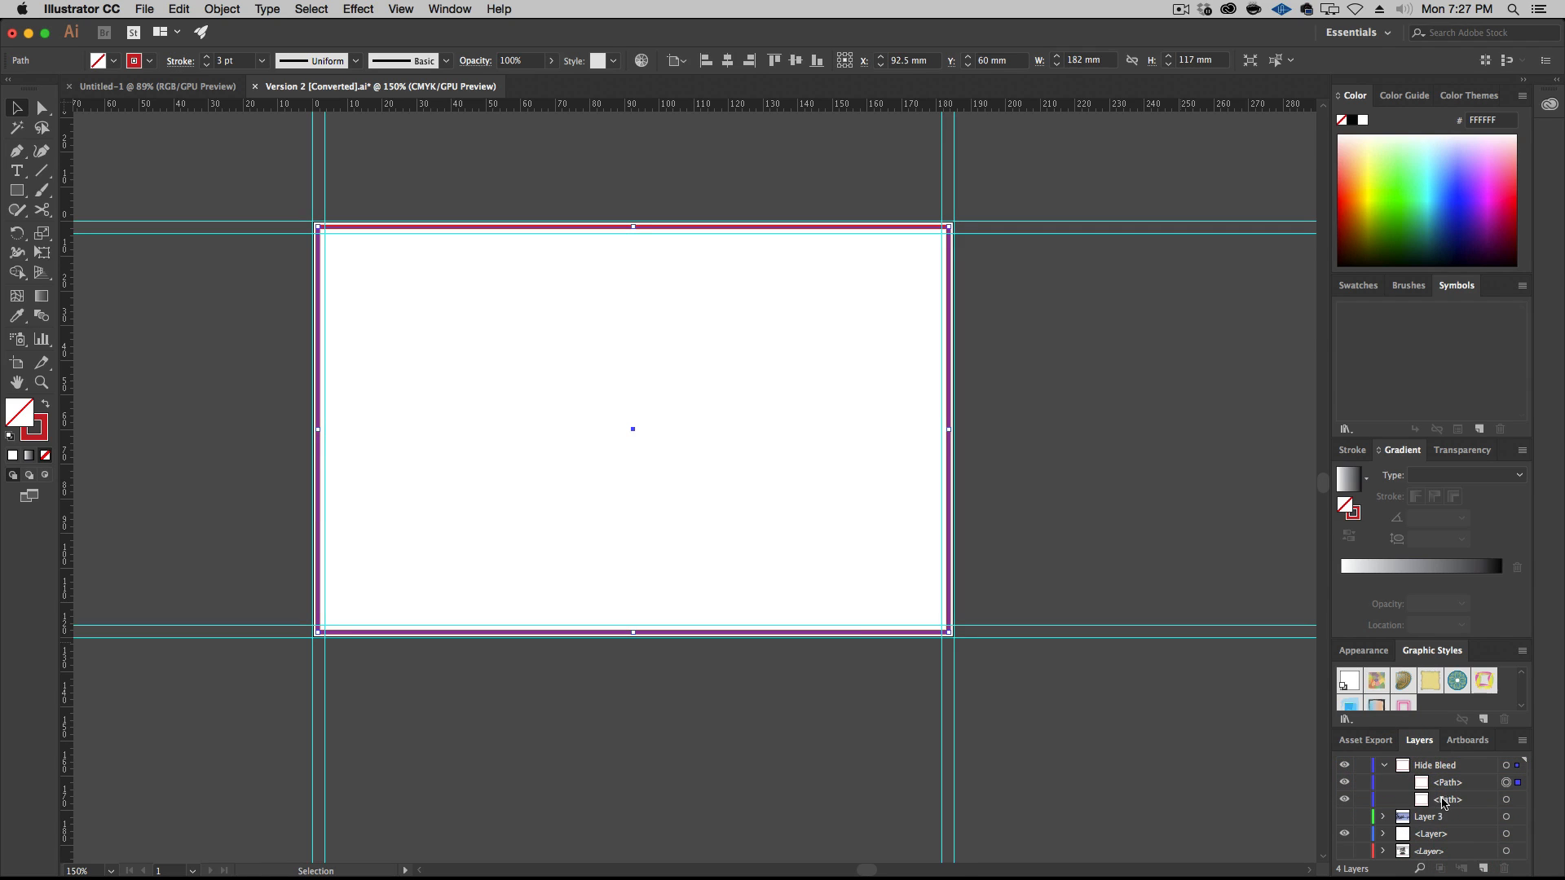
pyautogui.click(1506, 799)
pyautogui.moveTo(949, 633); pyautogui.dragTo(1053, 692)
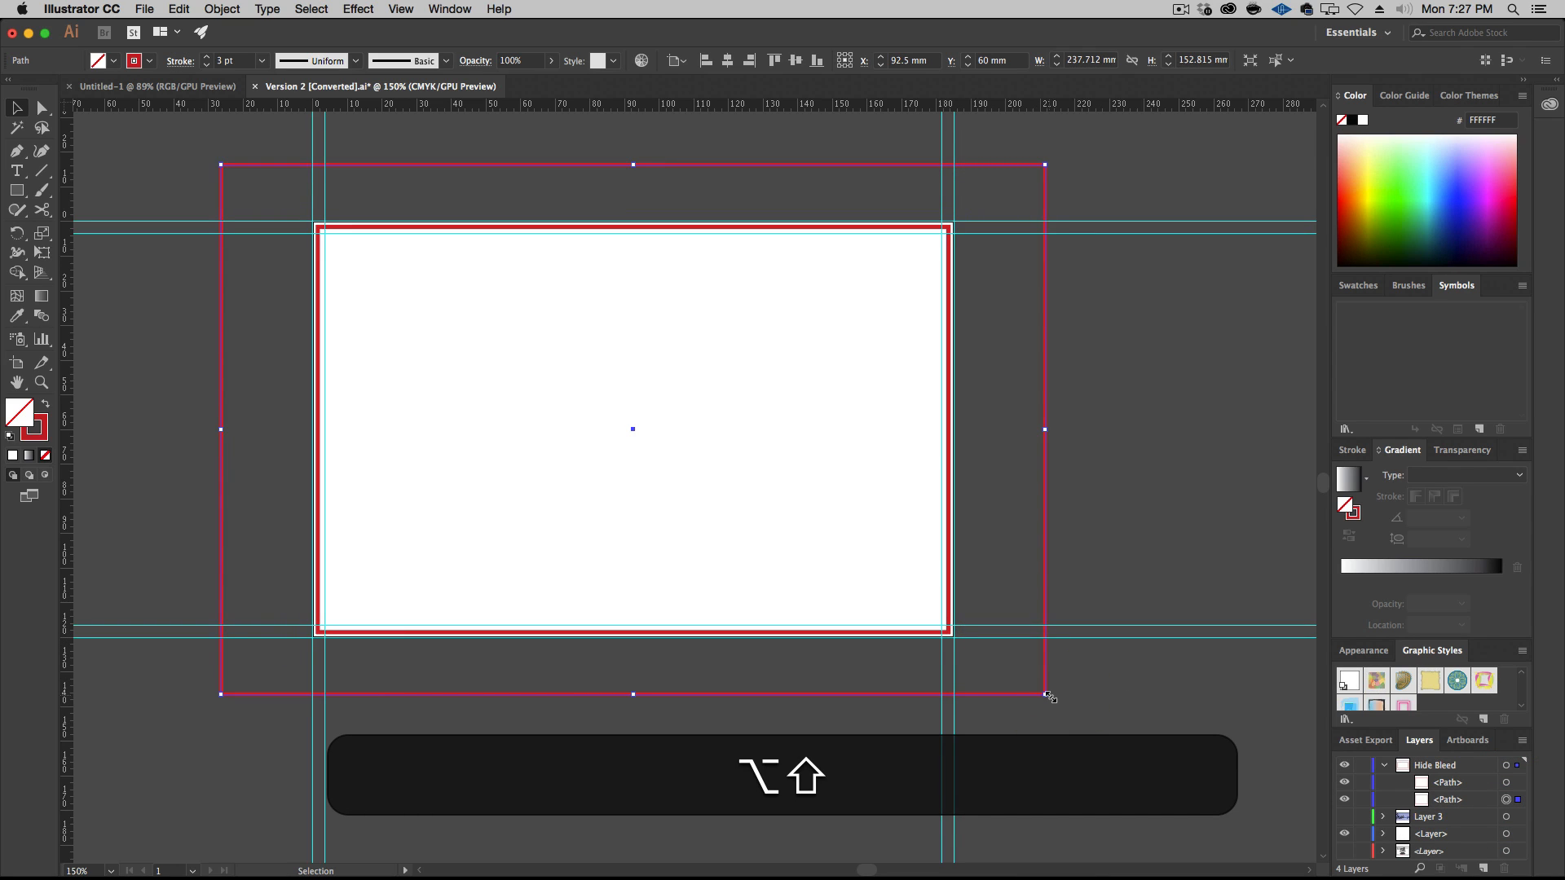
# Subtract the inner trim rectangle from the larger one with Pathfinder Minus Front as a compound shape, and dismiss the Shape Builder tip
pyautogui.keyDown('shift'); pyautogui.click(1506, 782); pyautogui.keyUp('shift')
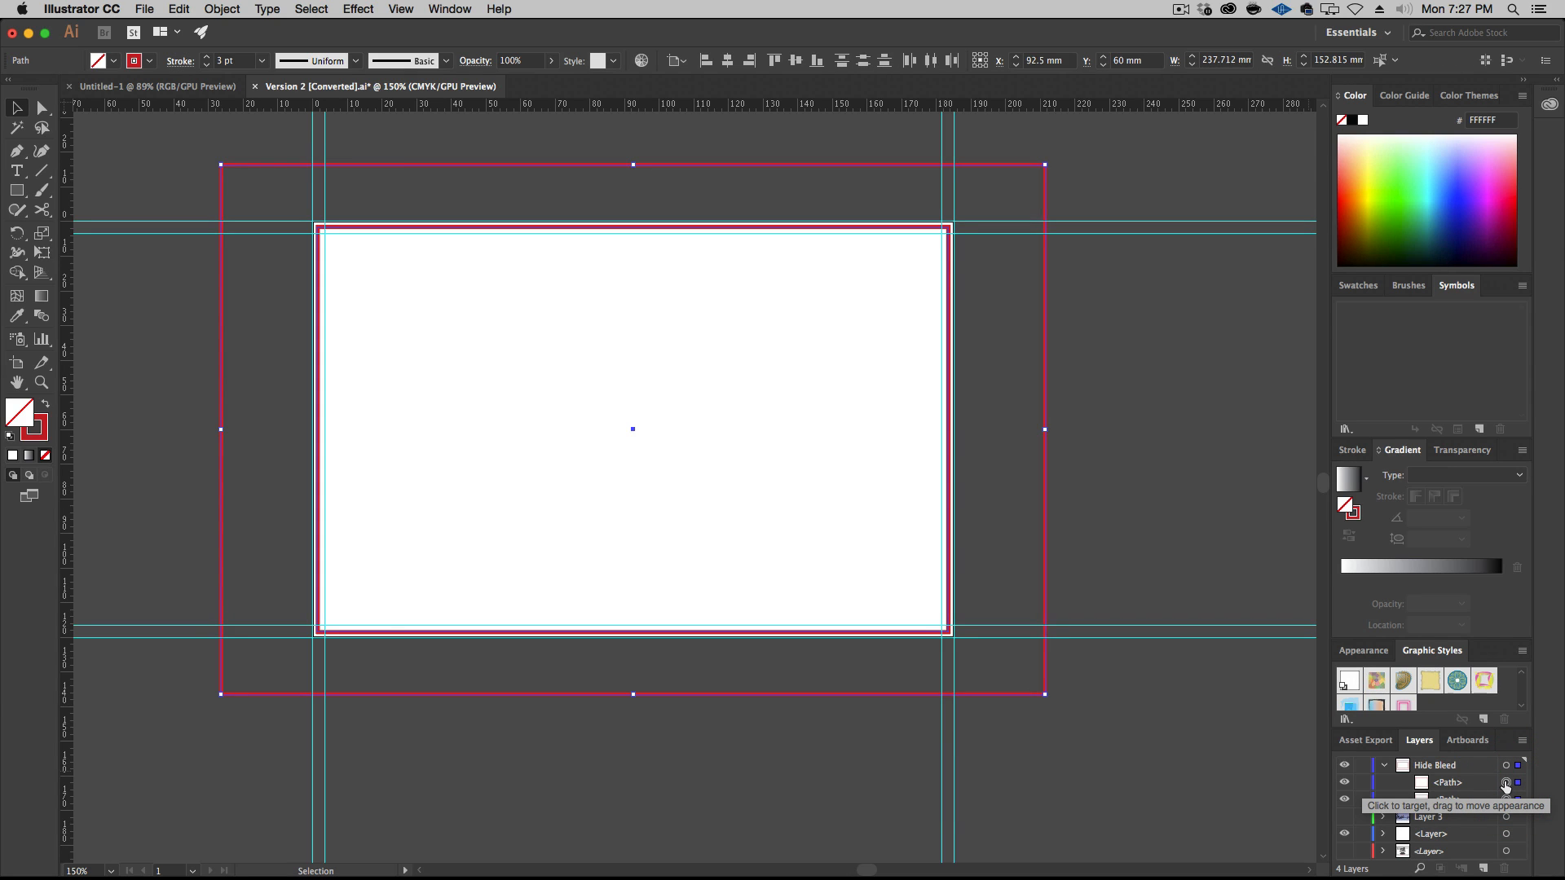
pyautogui.click(450, 9)
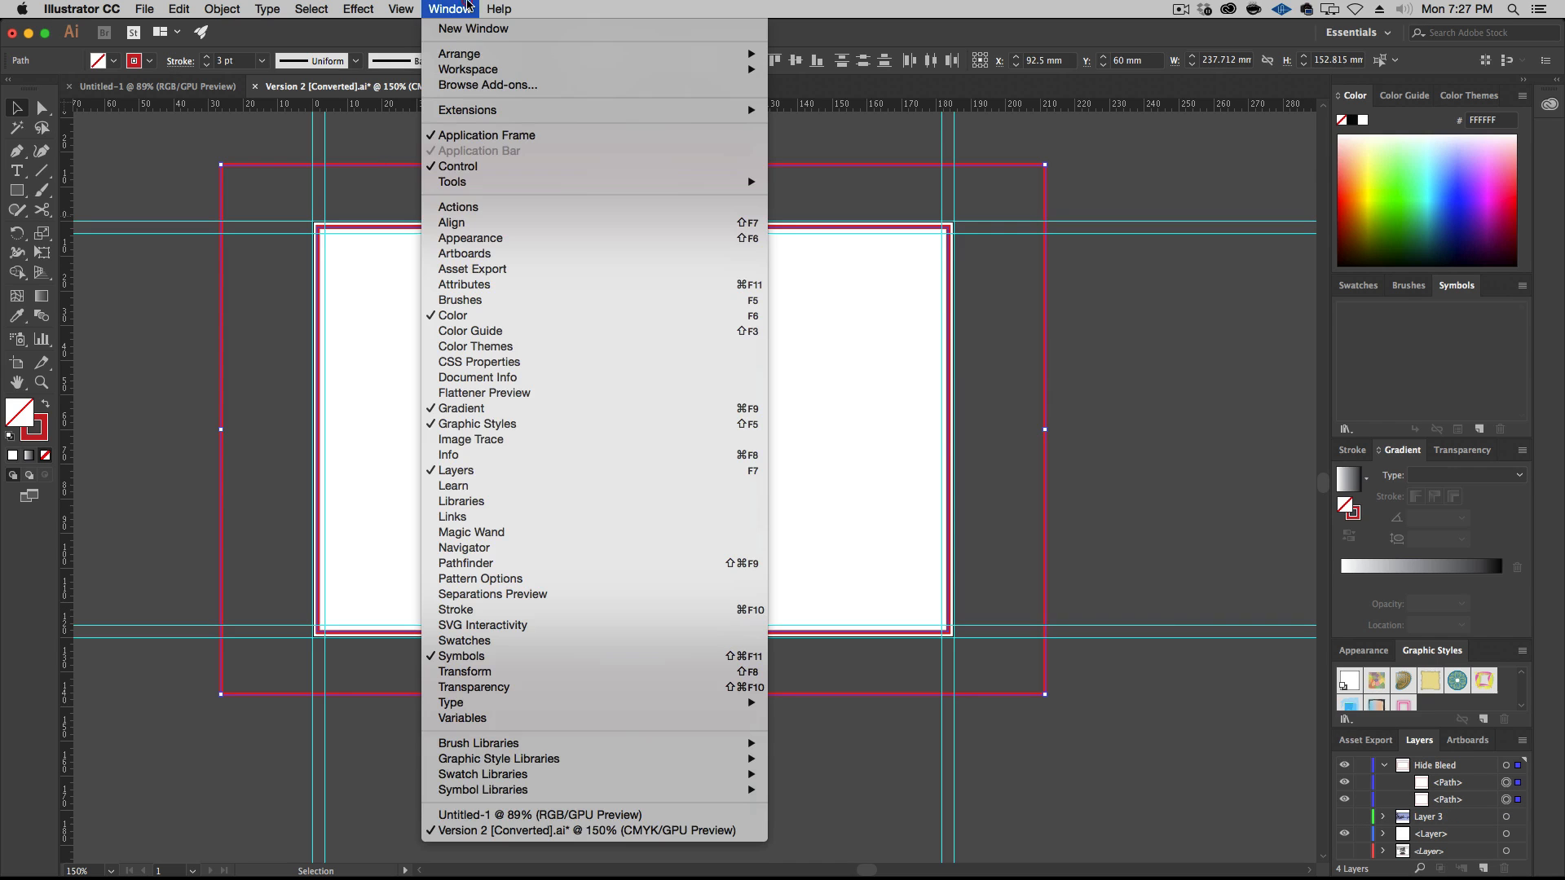
pyautogui.click(552, 563)
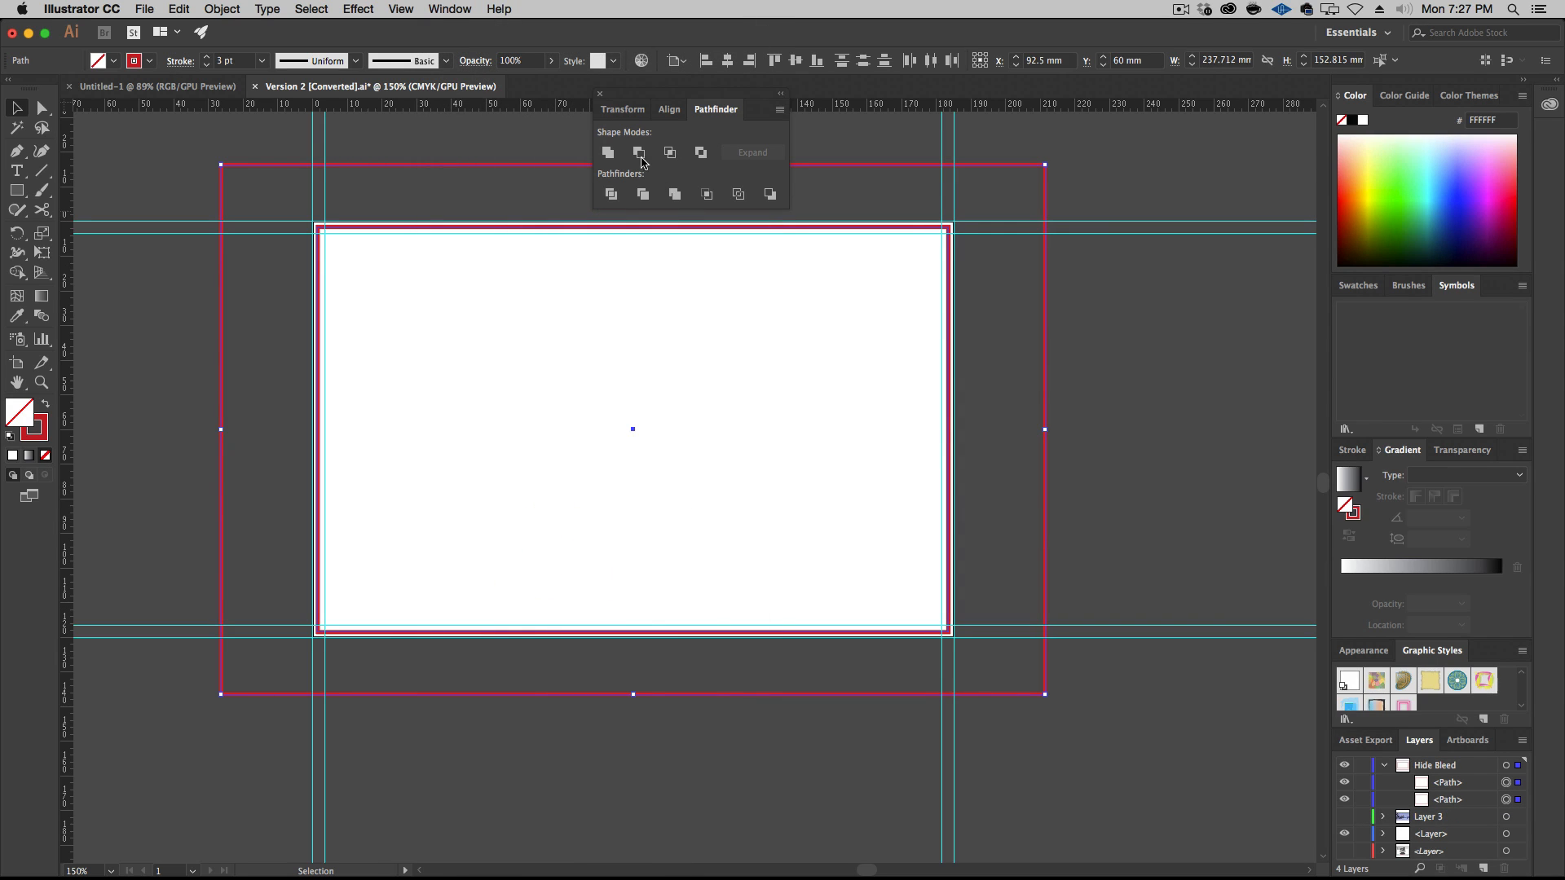
pyautogui.press('alt')
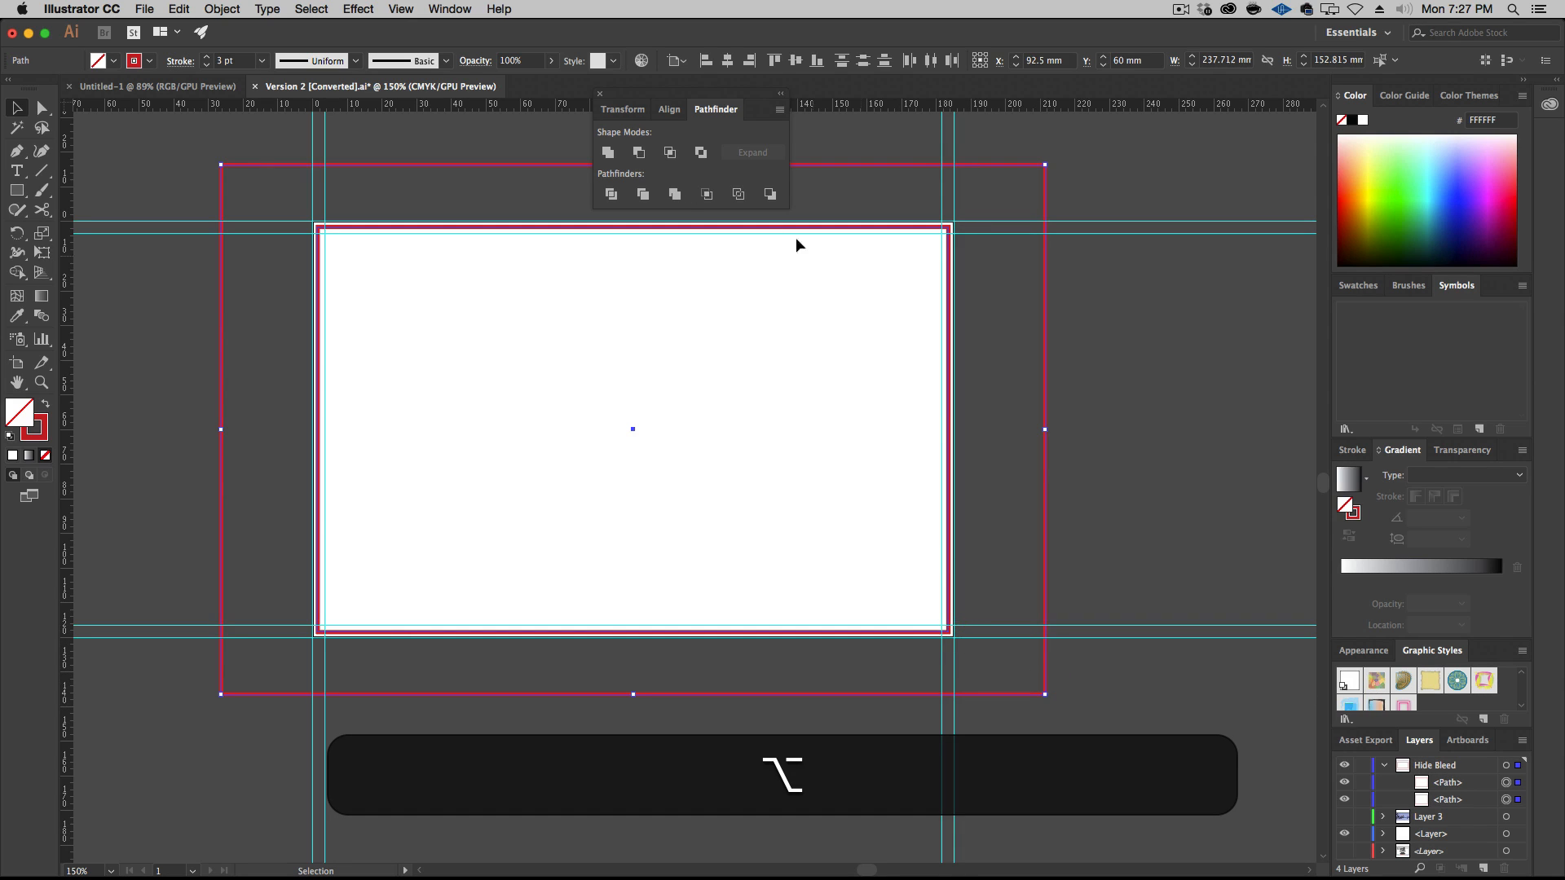
pyautogui.keyDown('alt'); pyautogui.click(639, 154); pyautogui.keyUp('alt')
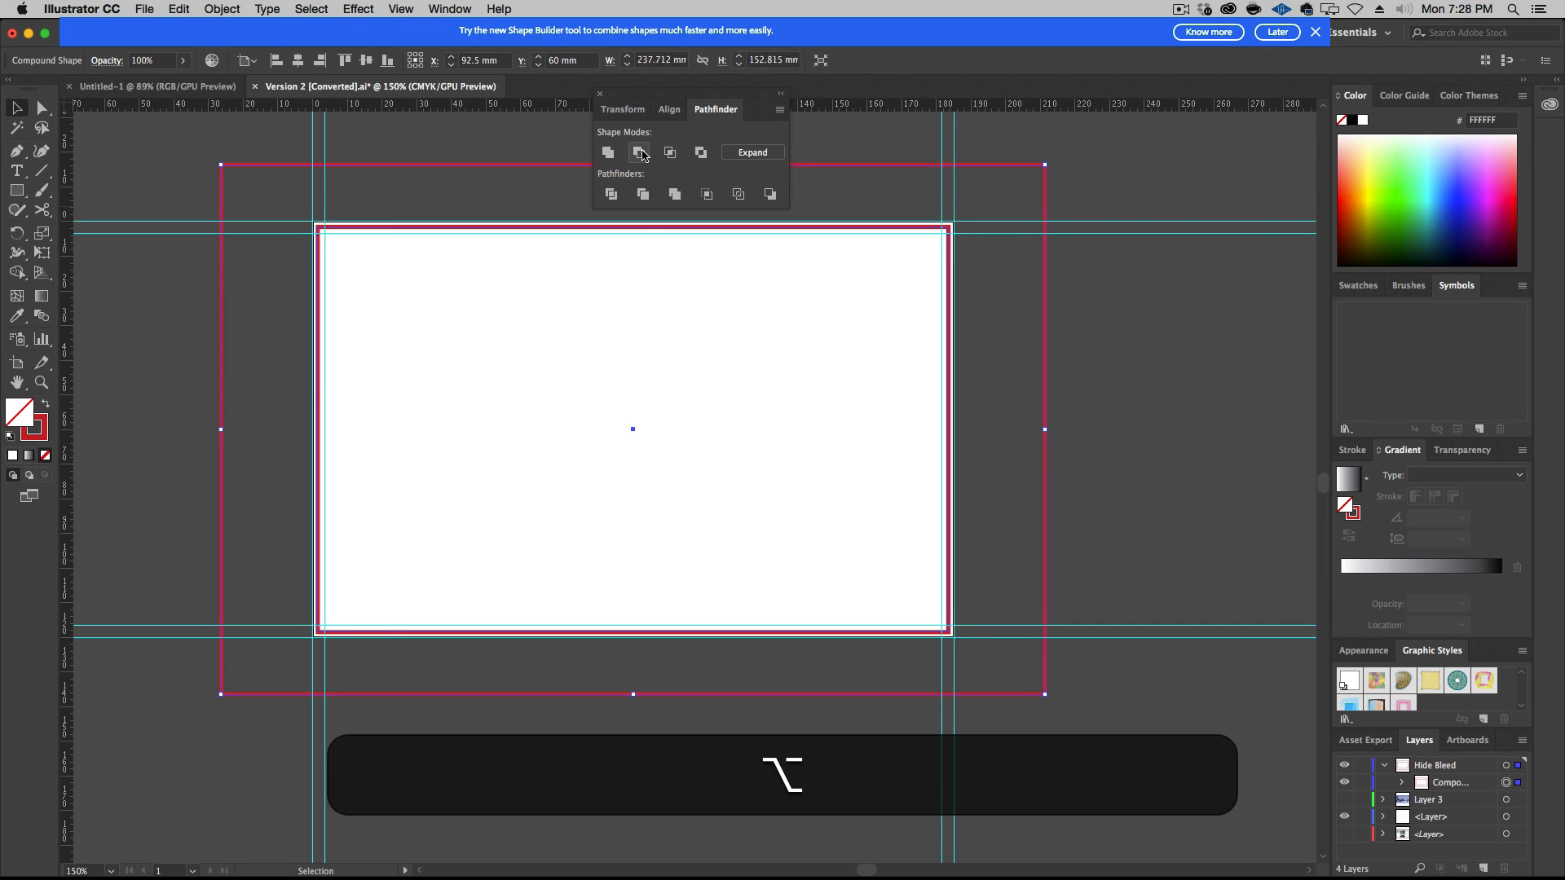
pyautogui.click(1277, 33)
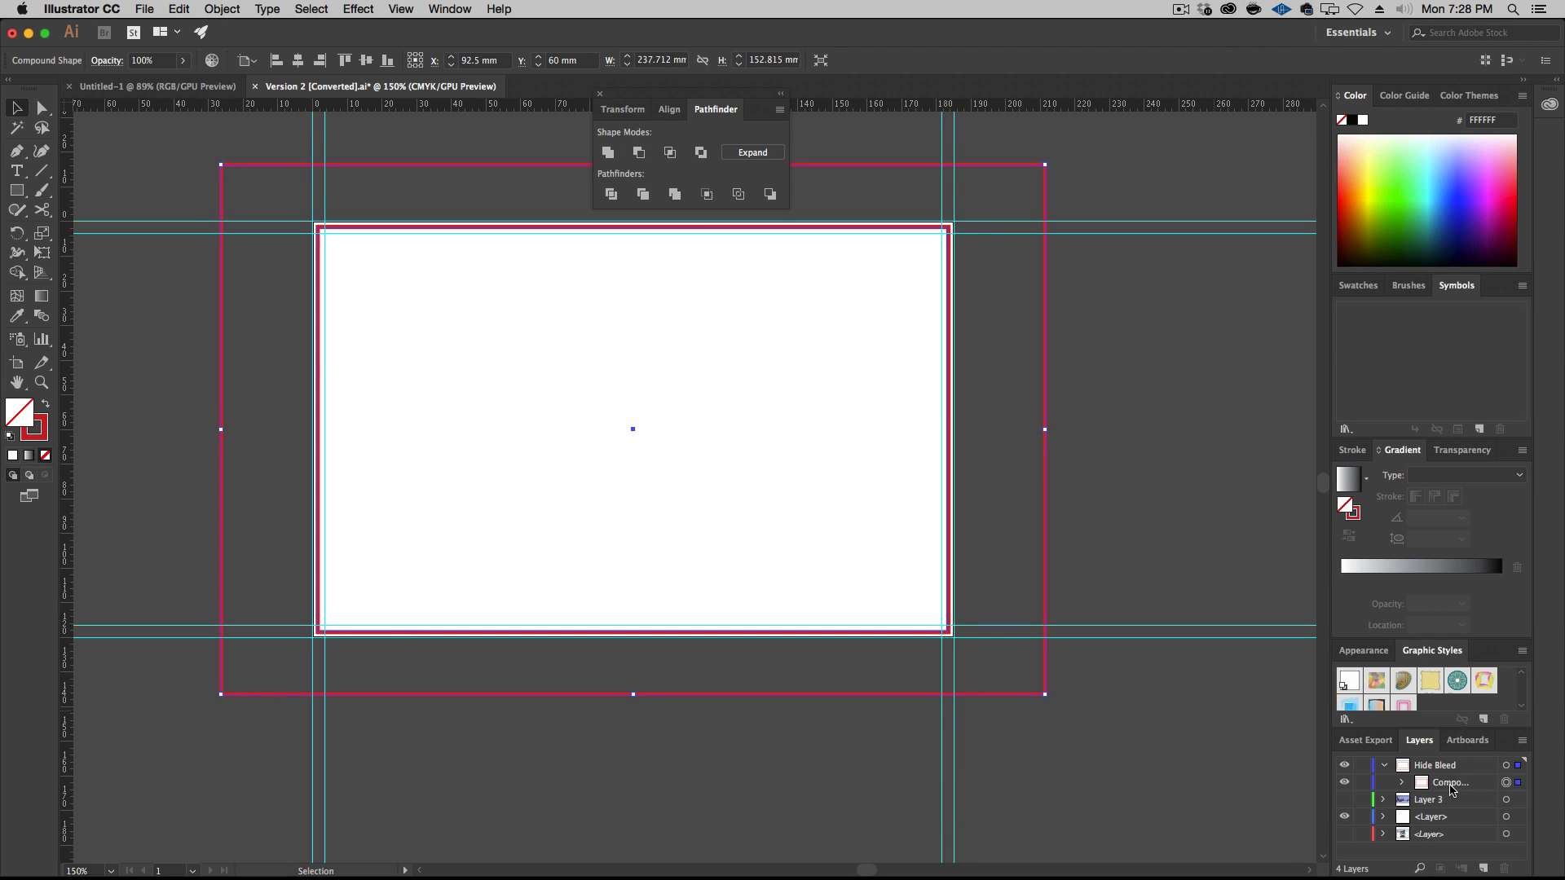
# Remove the red stroke from the Hide Bleed compound shape and fill it with the canvas grey sampled by the Eyedropper
pyautogui.click(35, 430)
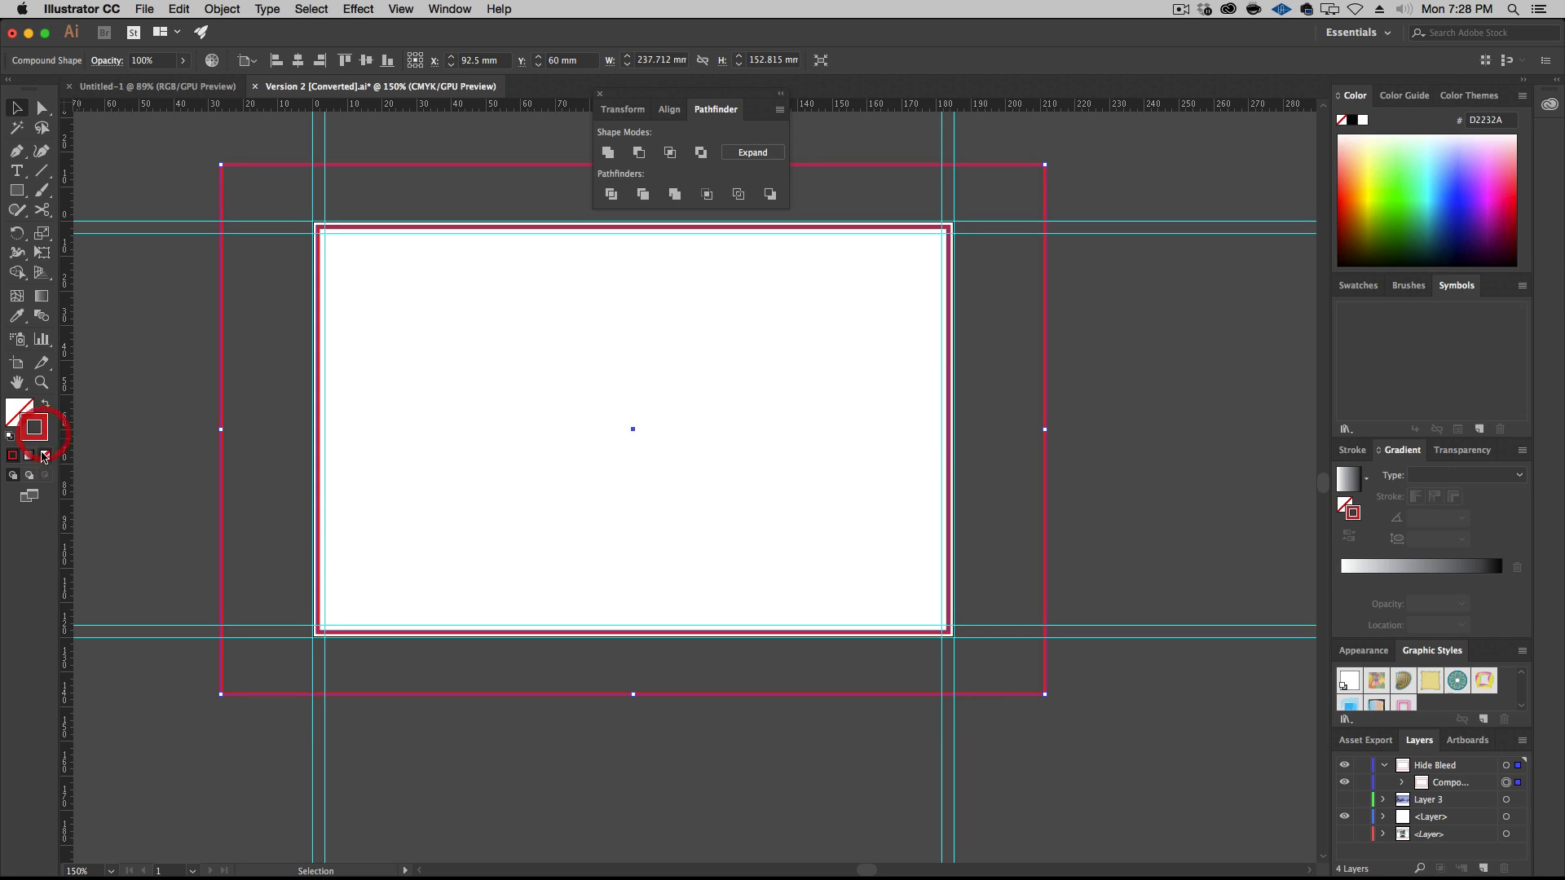
pyautogui.click(45, 455)
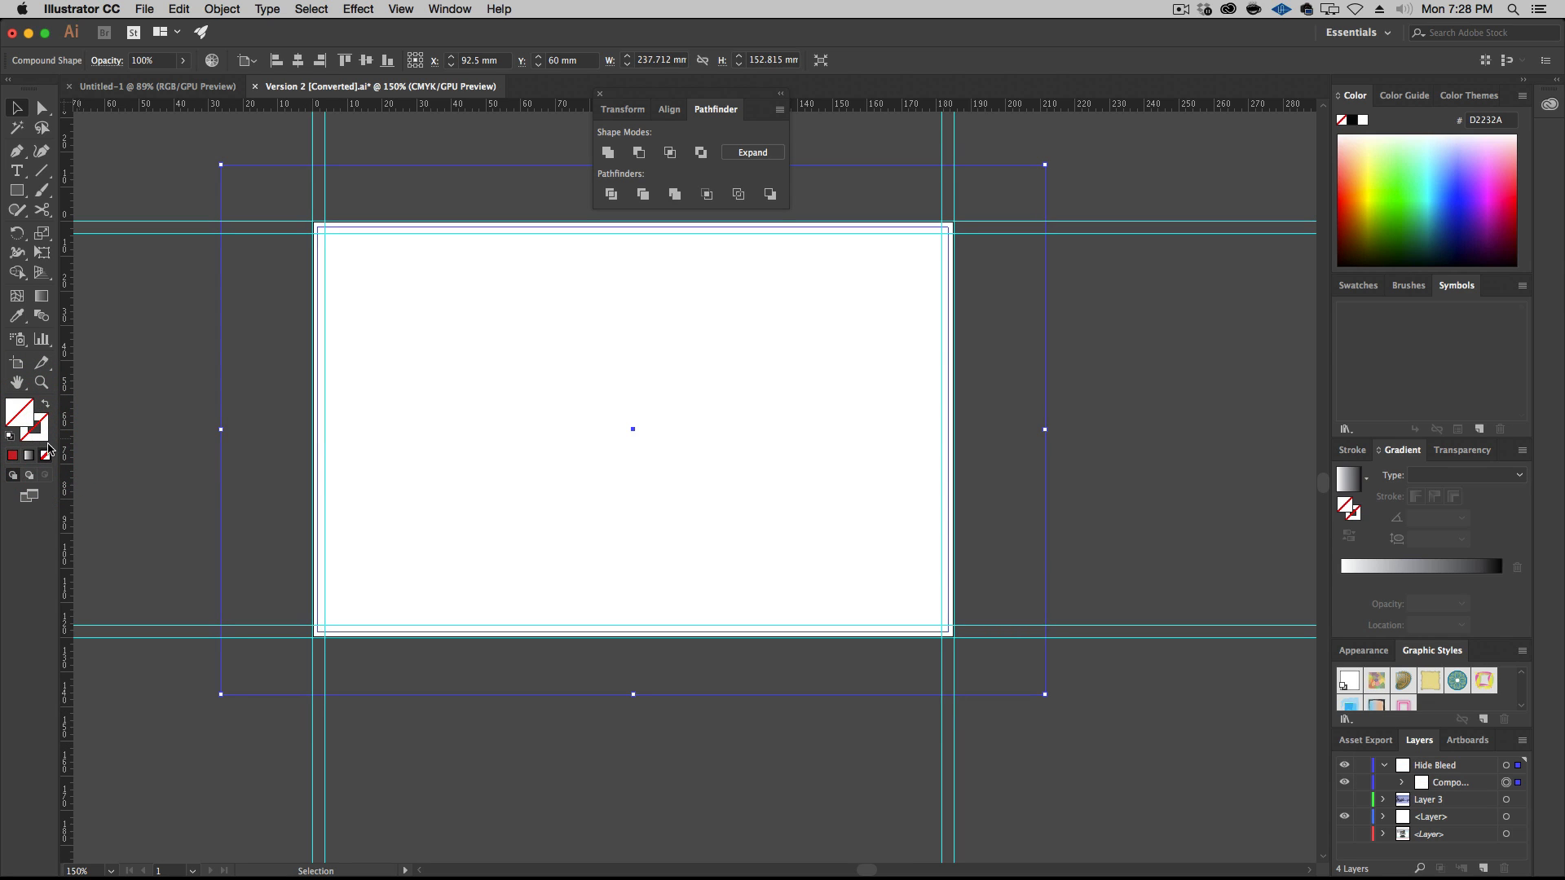
pyautogui.press('i')
pyautogui.click(166, 351)
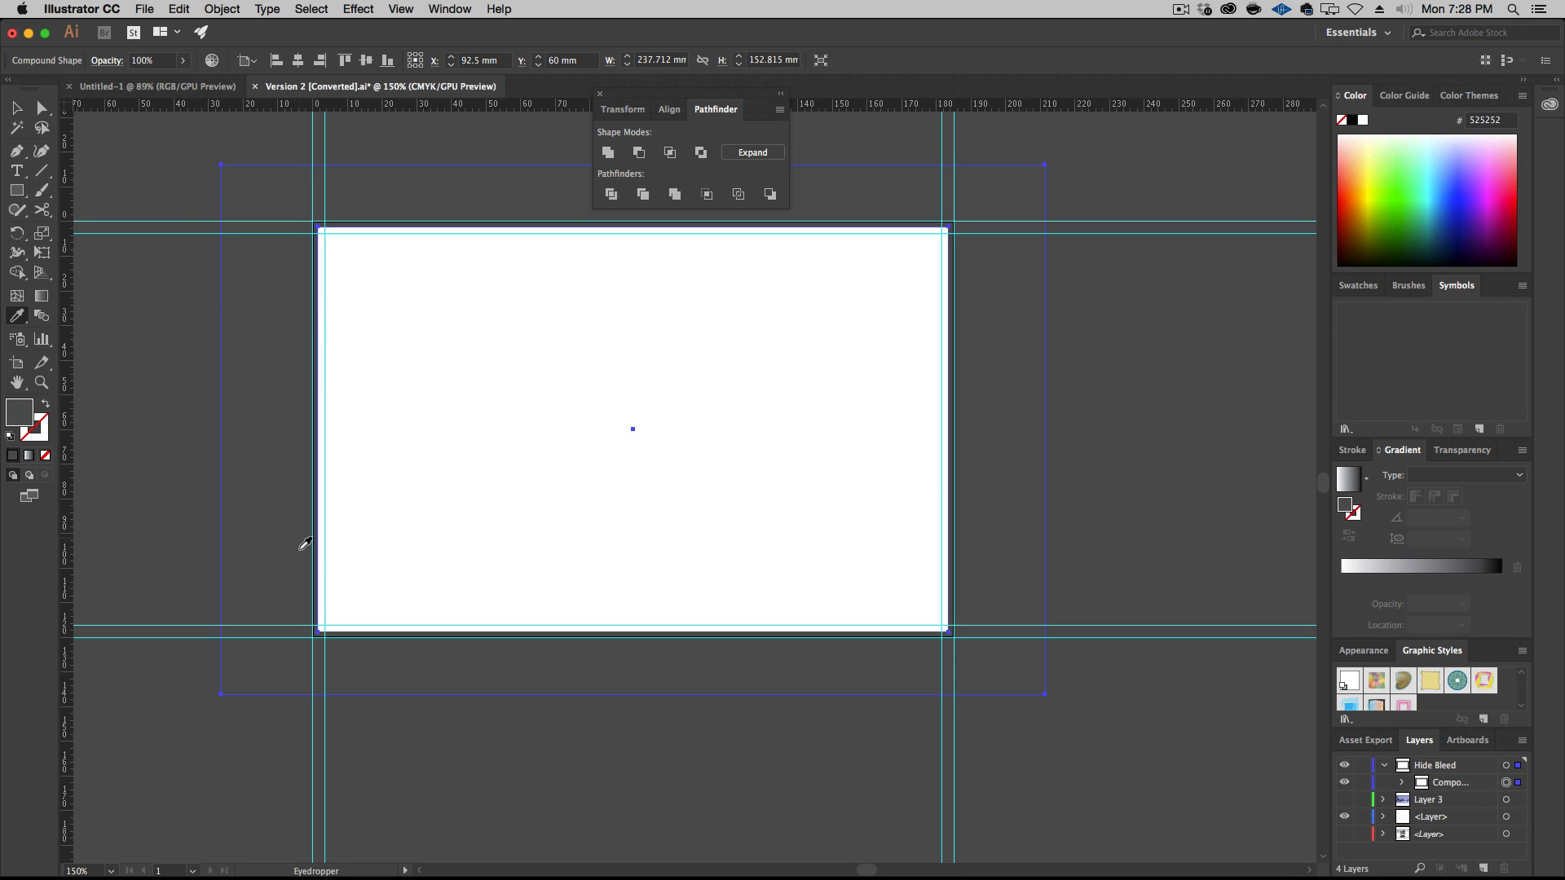
# Shift the grey frame diagonally over the card to test how it covers the artboard, and undo the move
pyautogui.press('v')
pyautogui.moveTo(435, 218); pyautogui.dragTo(569, 293)
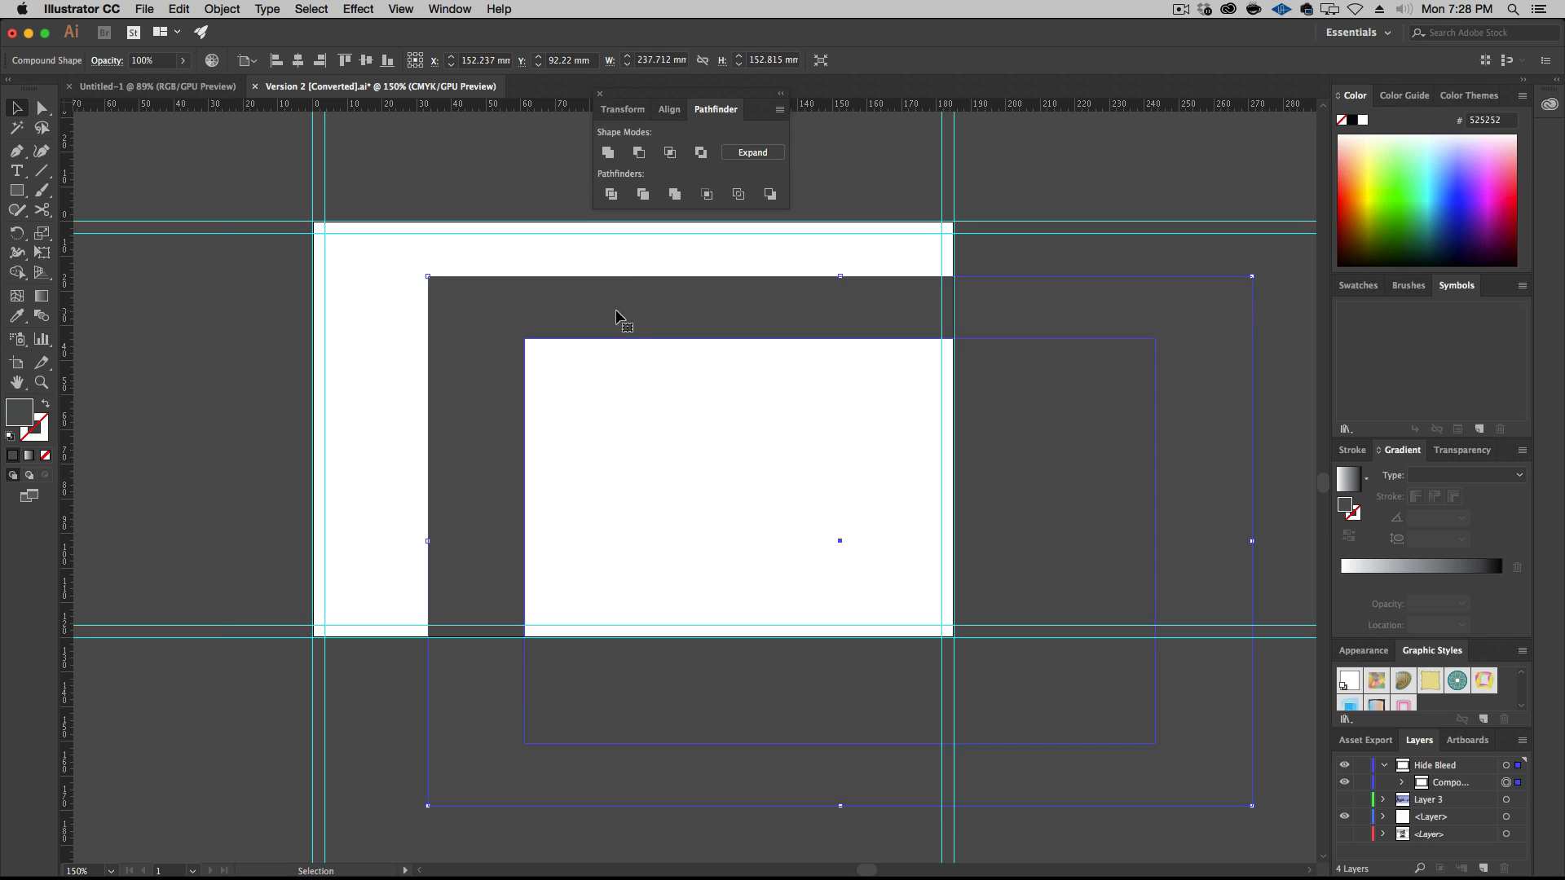
pyautogui.press('super+z')
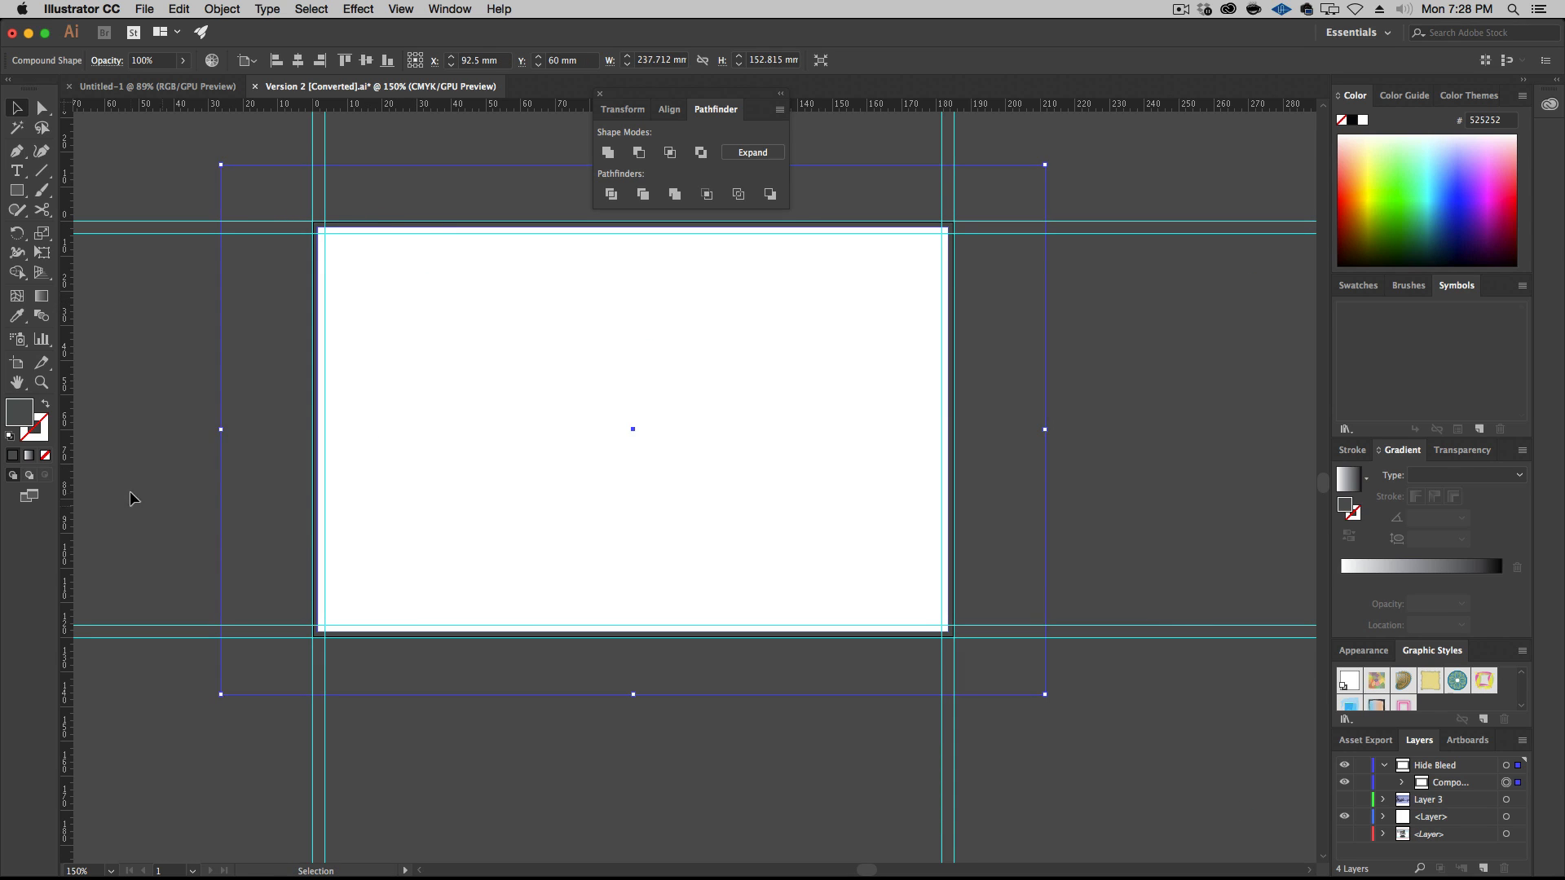
# Fill the frame with bright green to show its extent, and resample the canvas grey onto it with the Eyedropper
pyautogui.click(1408, 202)
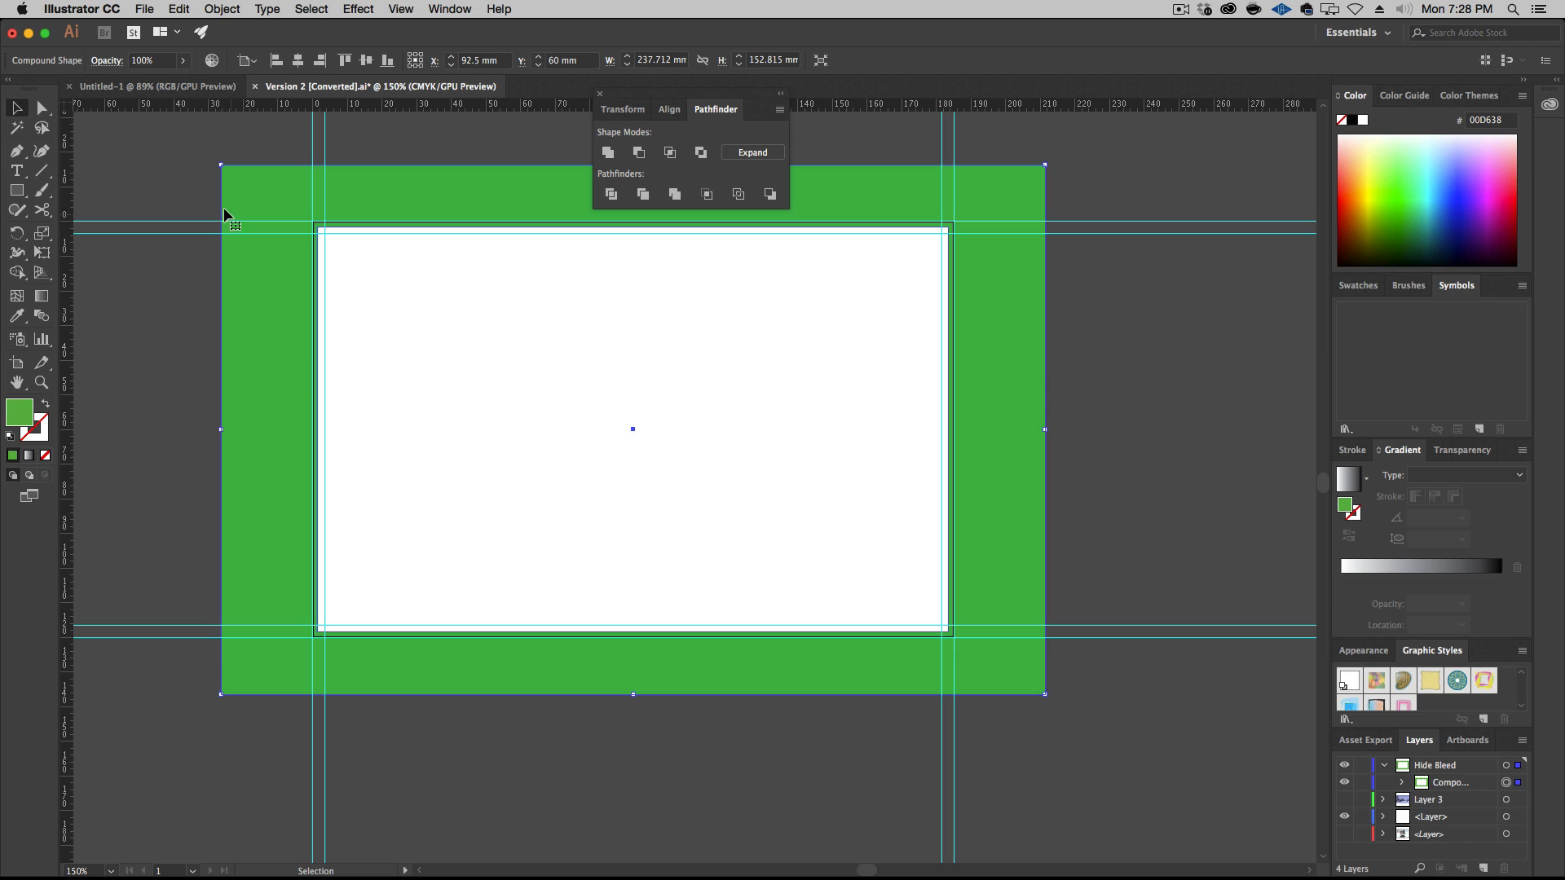
pyautogui.click(17, 315)
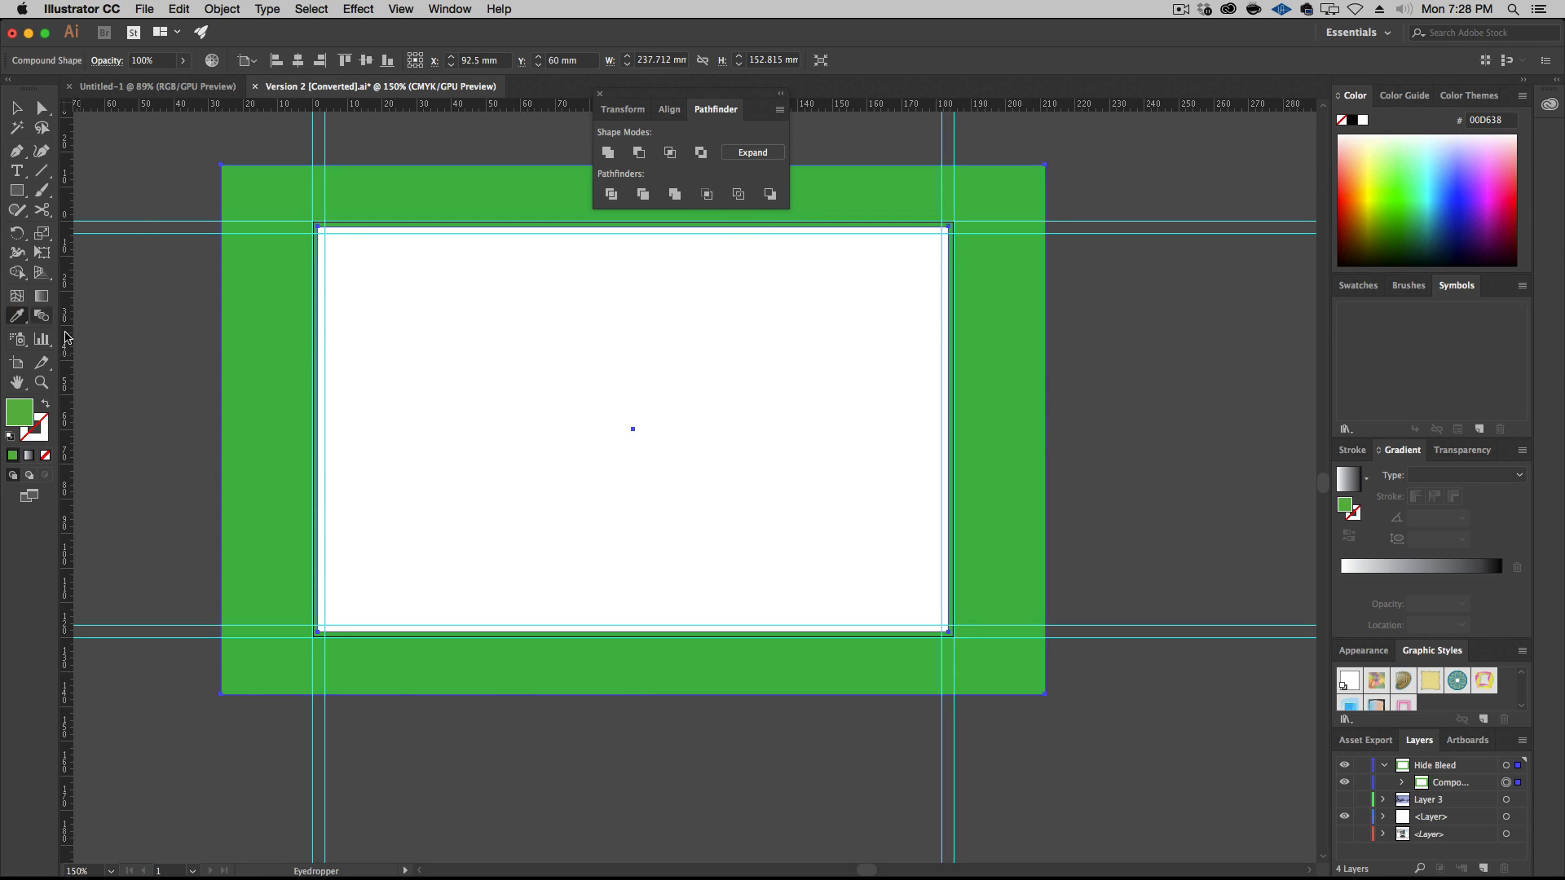
pyautogui.click(91, 350)
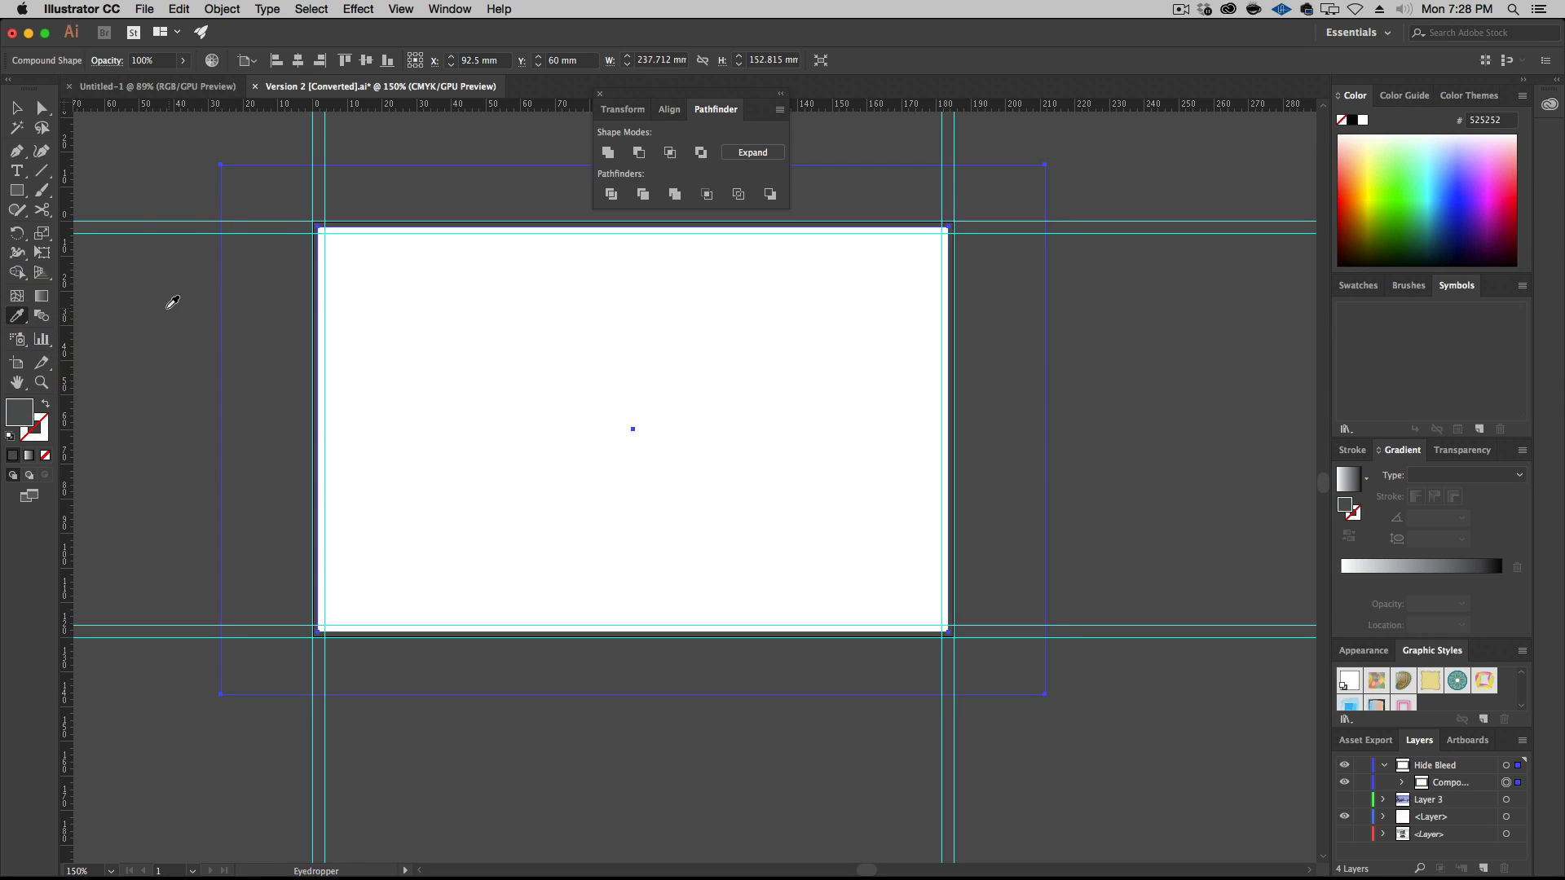
# Lock and collapse the Hide Bleed layer, and show Layer 3 with the photo
pyautogui.click(1361, 765)
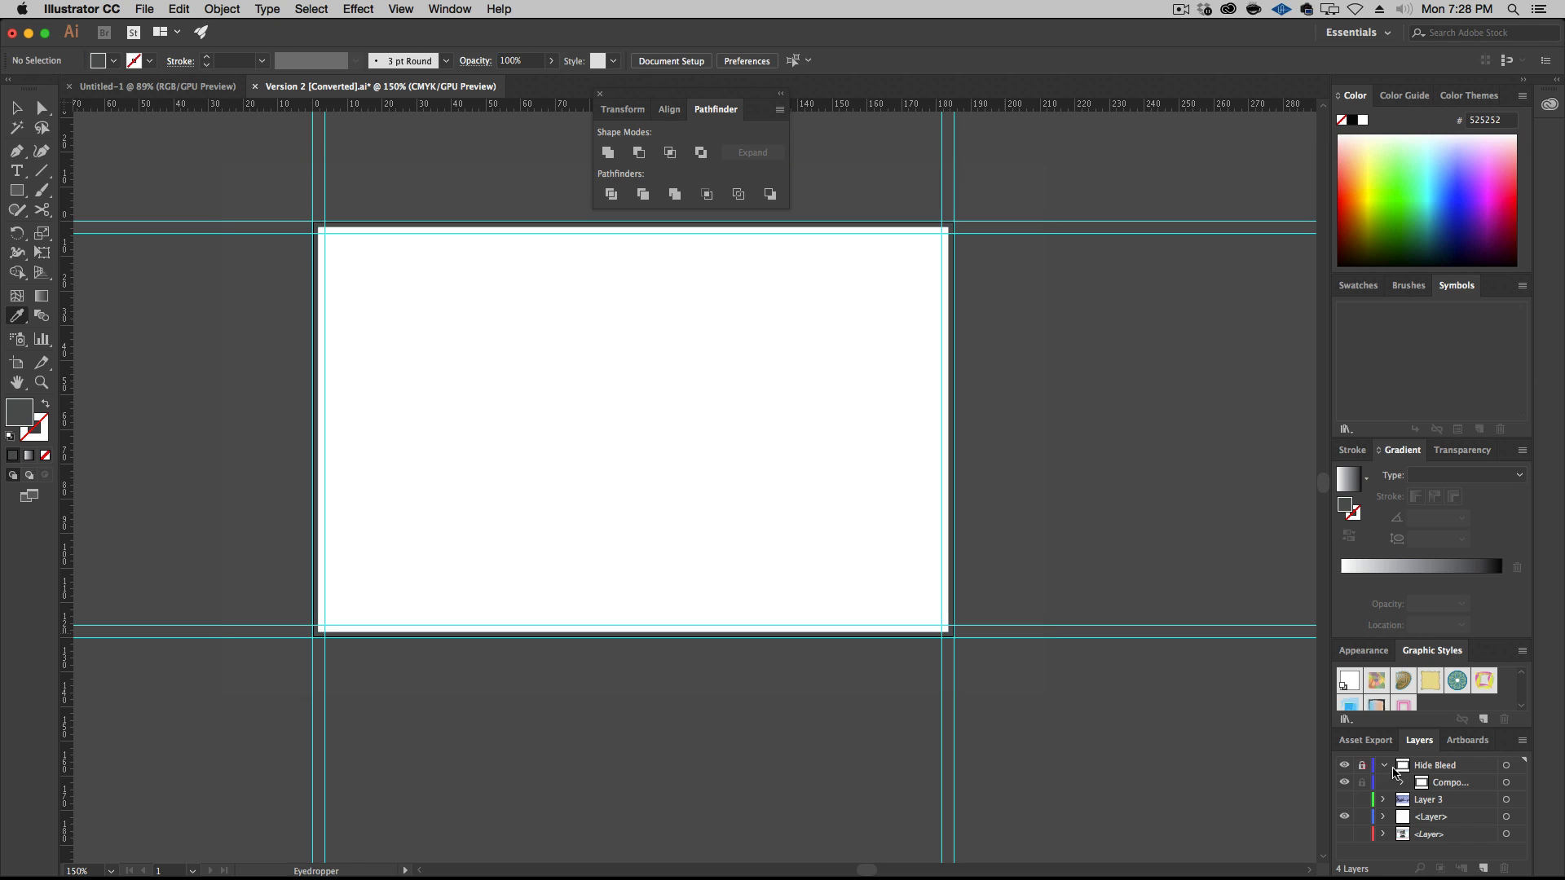
pyautogui.click(1383, 765)
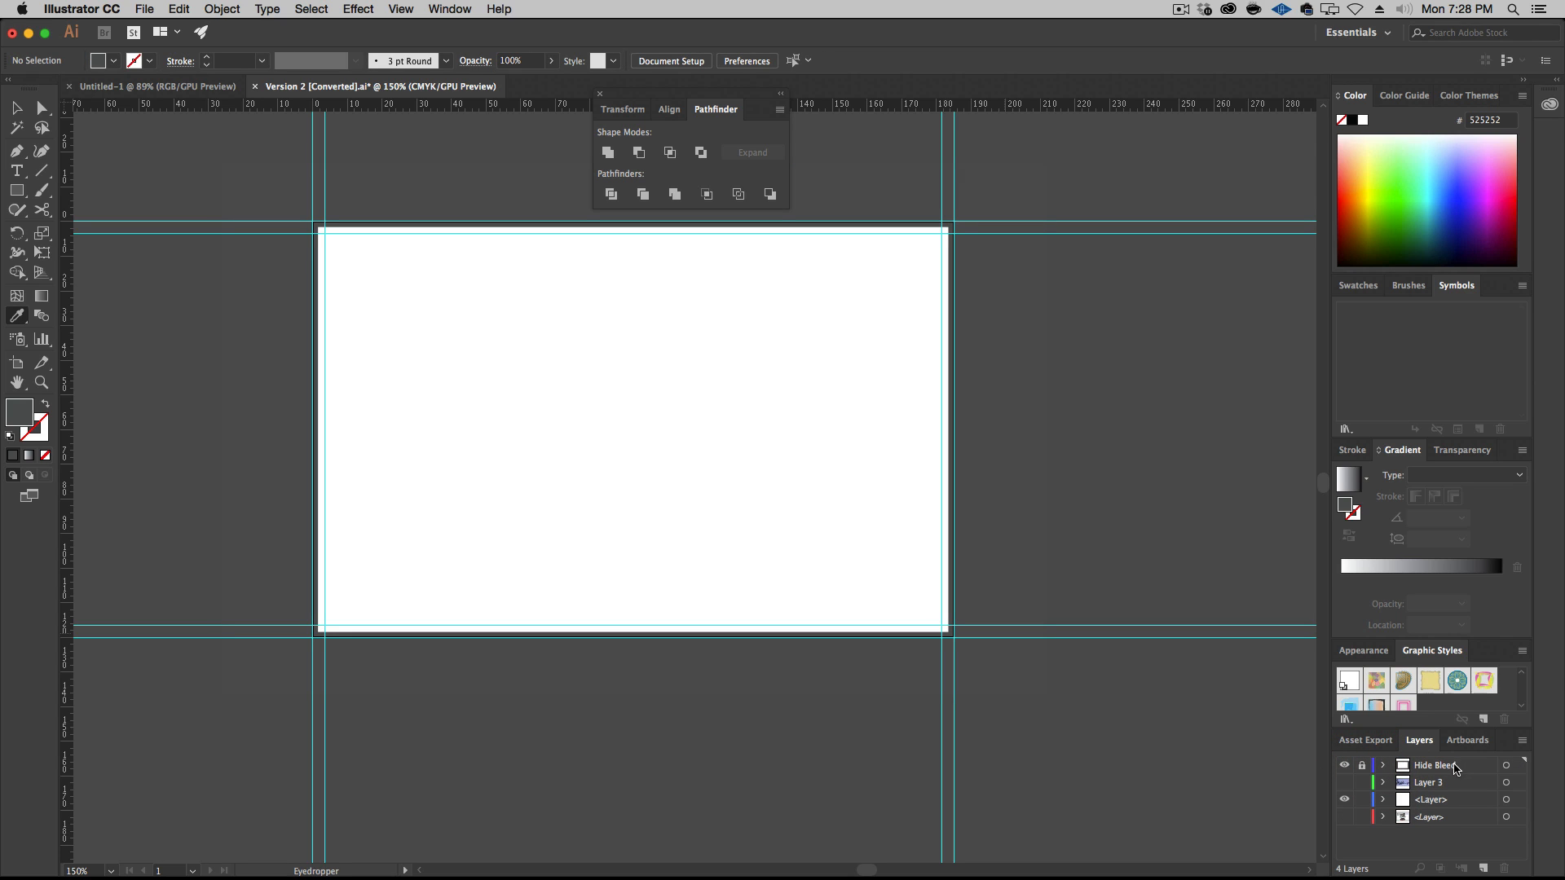
pyautogui.click(1344, 783)
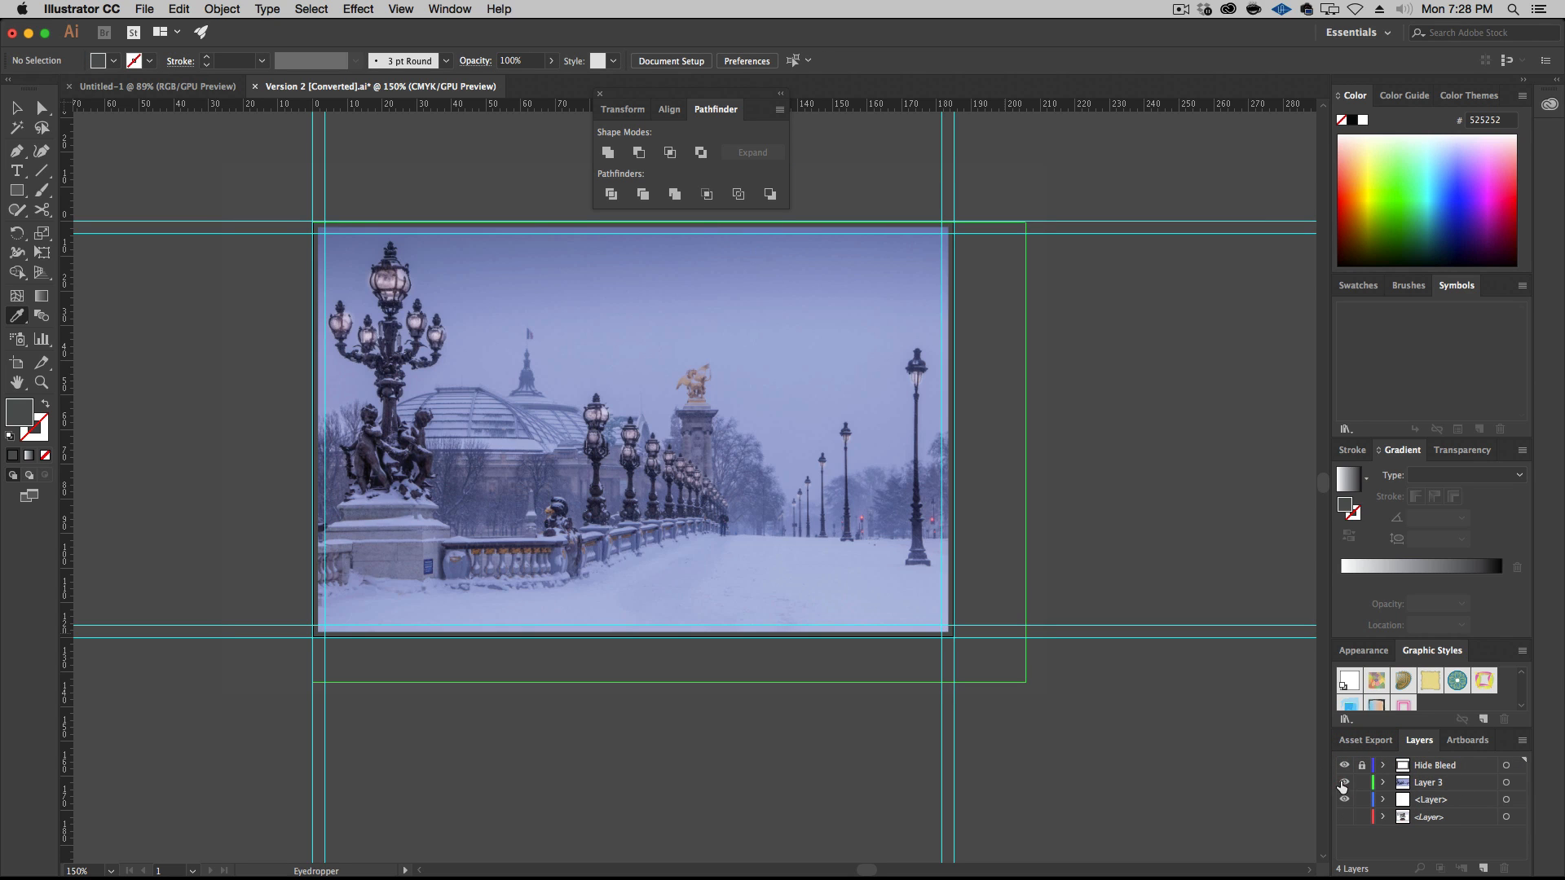
# Hide and show the Hide Bleed layer to compare the photo with and without its bleed, leaving nothing selected
pyautogui.click(1344, 765)
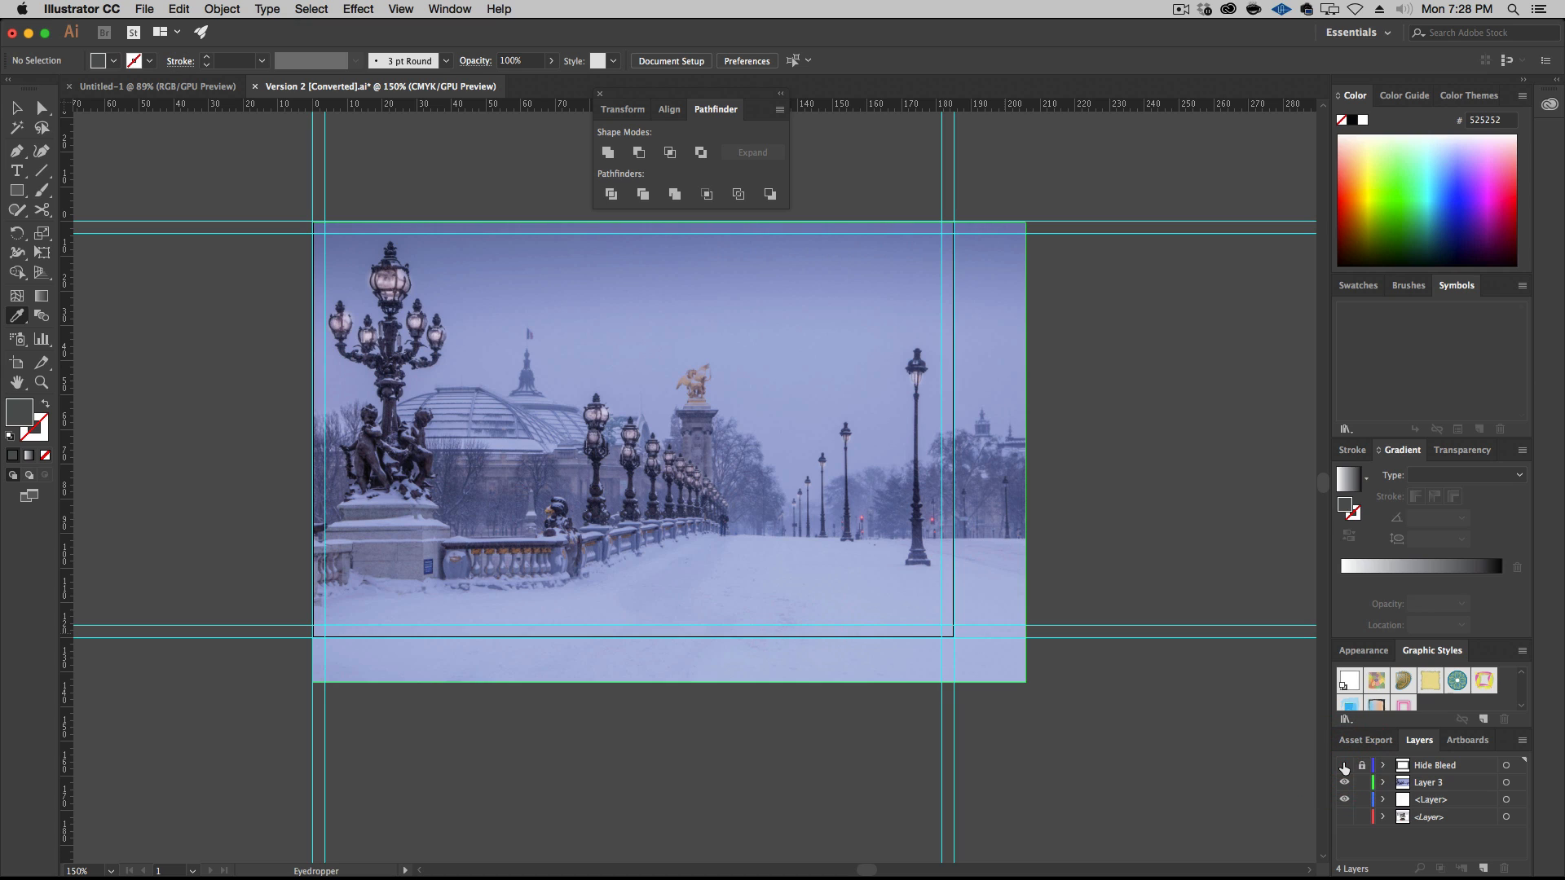
pyautogui.click(1344, 765)
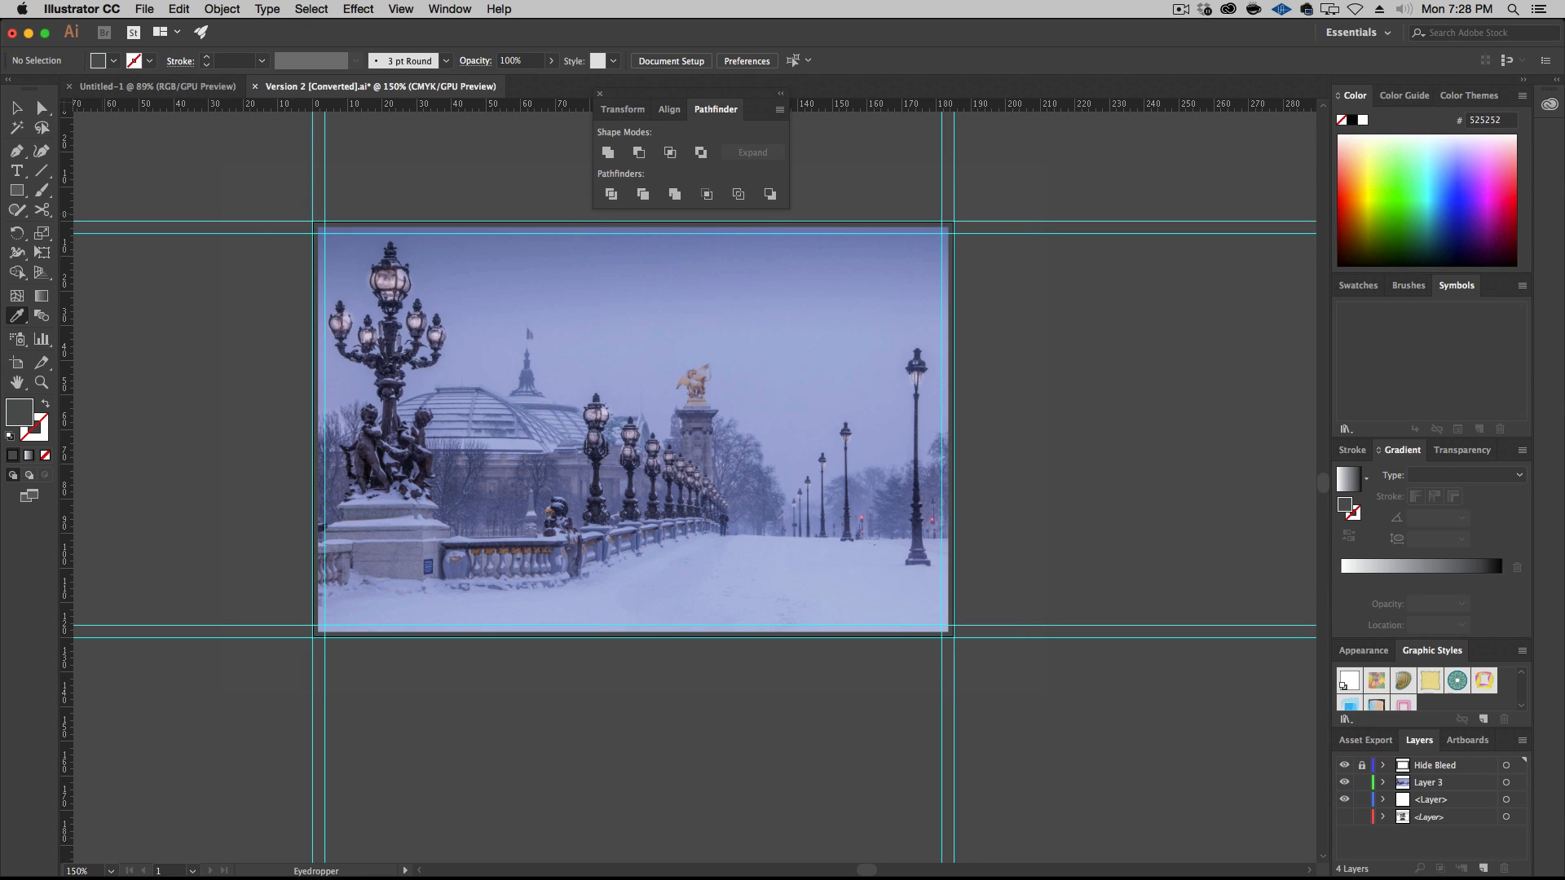
pyautogui.press('v')
pyautogui.click(1084, 395)
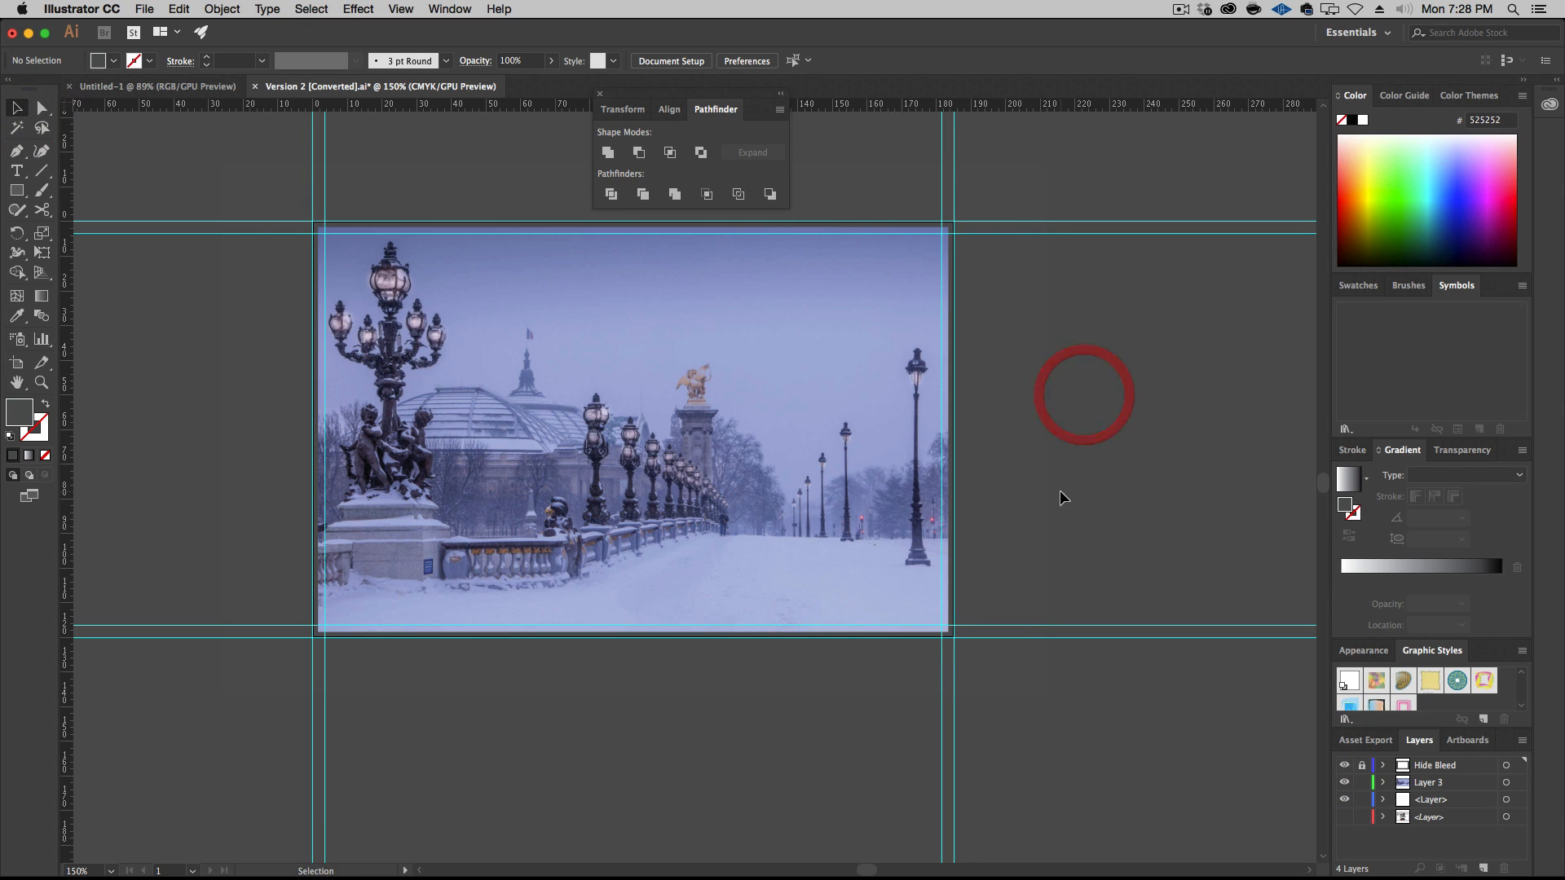
# Duplicate the bridge photo in place, pasting the copy in front of the original in Layer 3
pyautogui.click(821, 467)
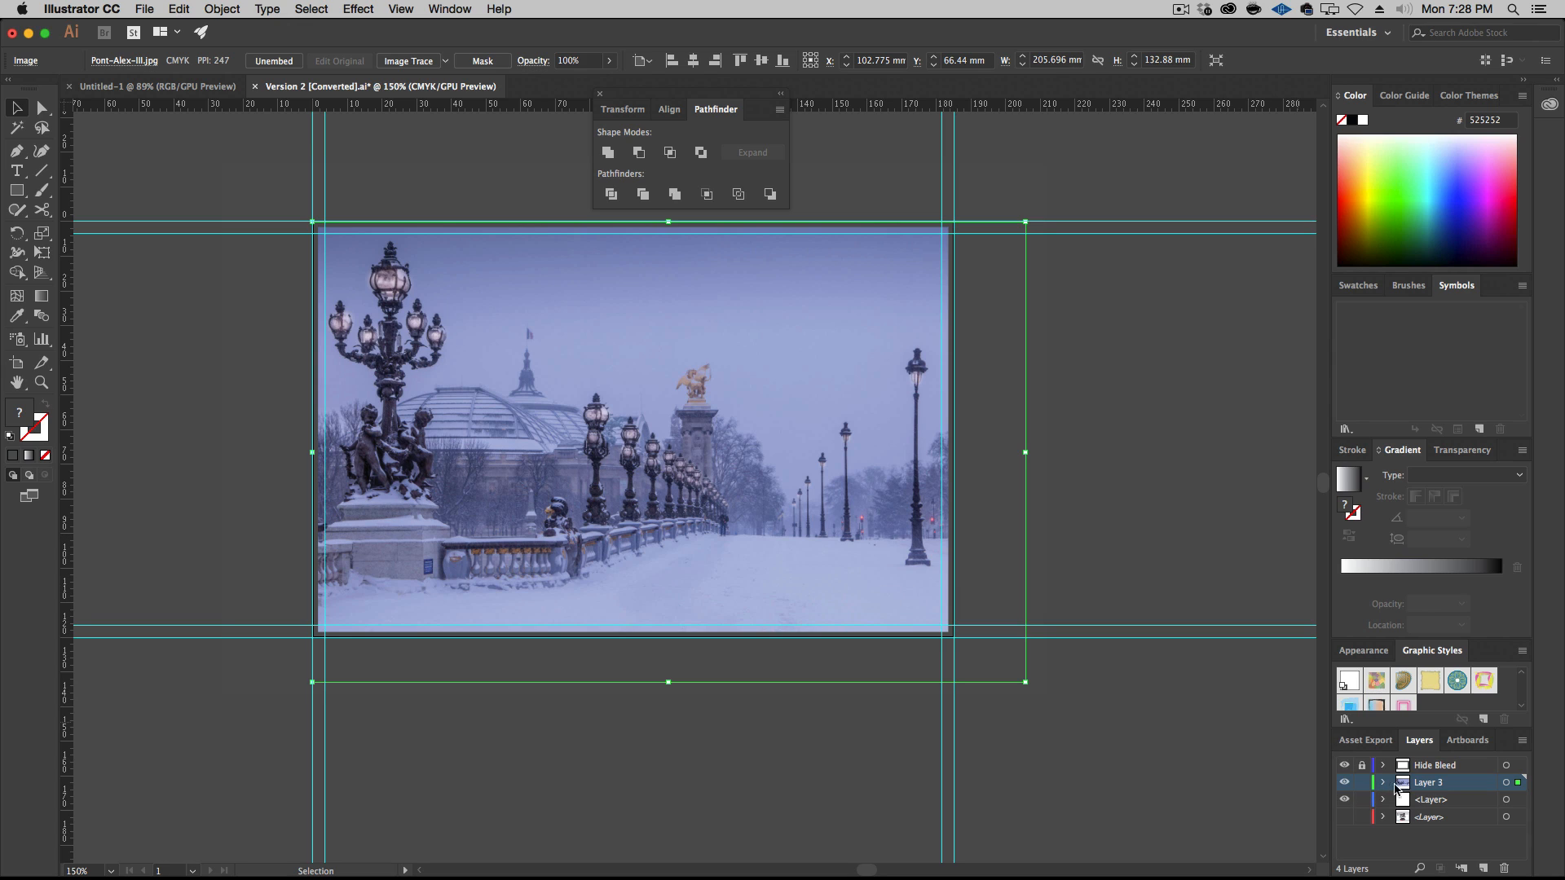
pyautogui.click(1383, 782)
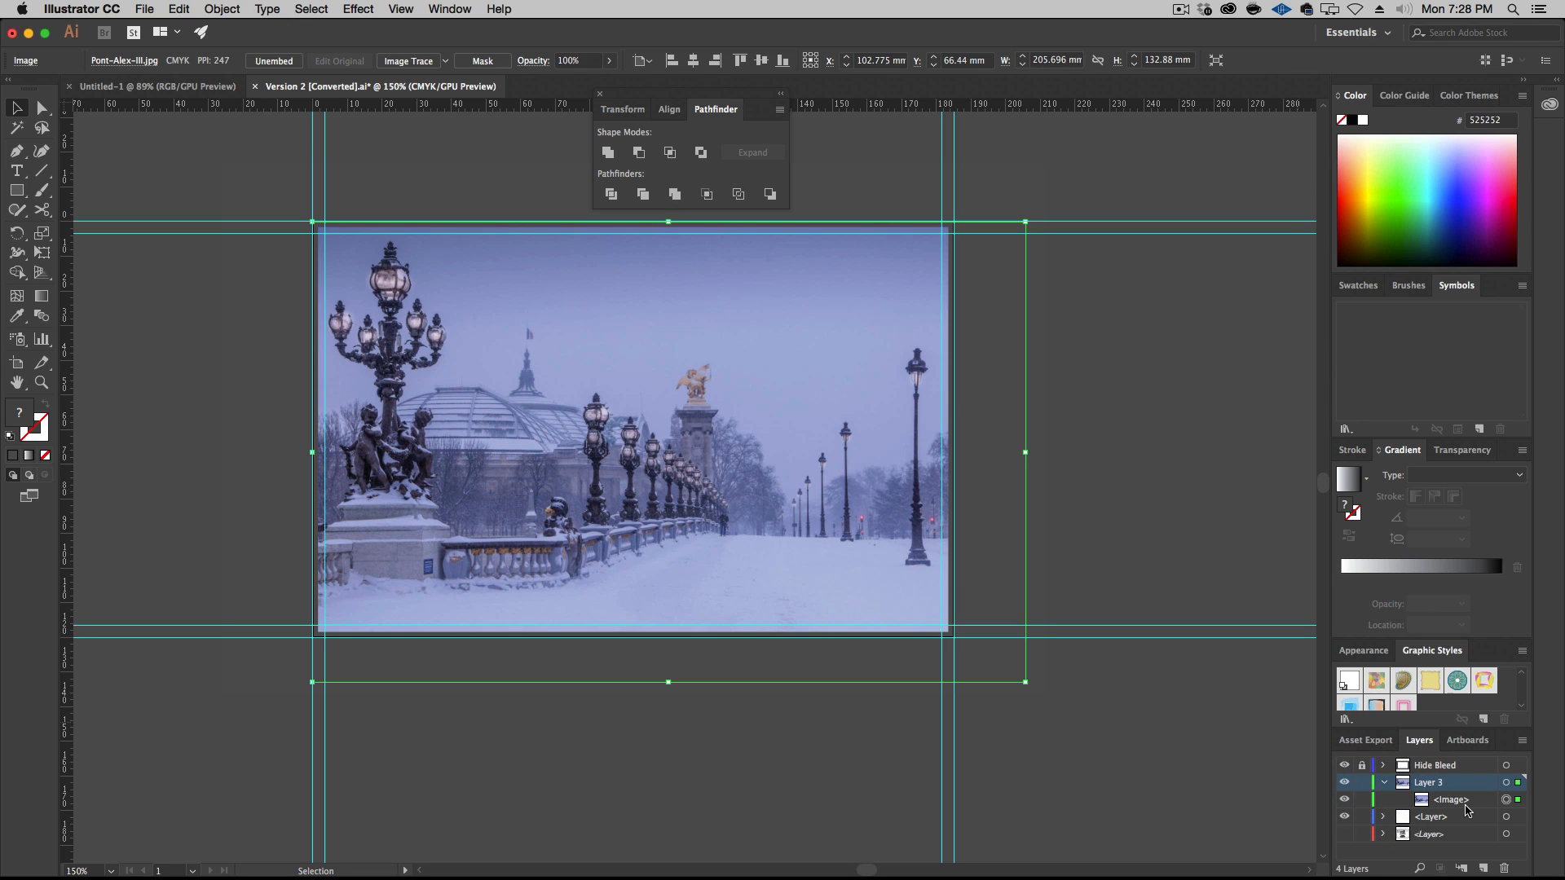
pyautogui.press('super+c')
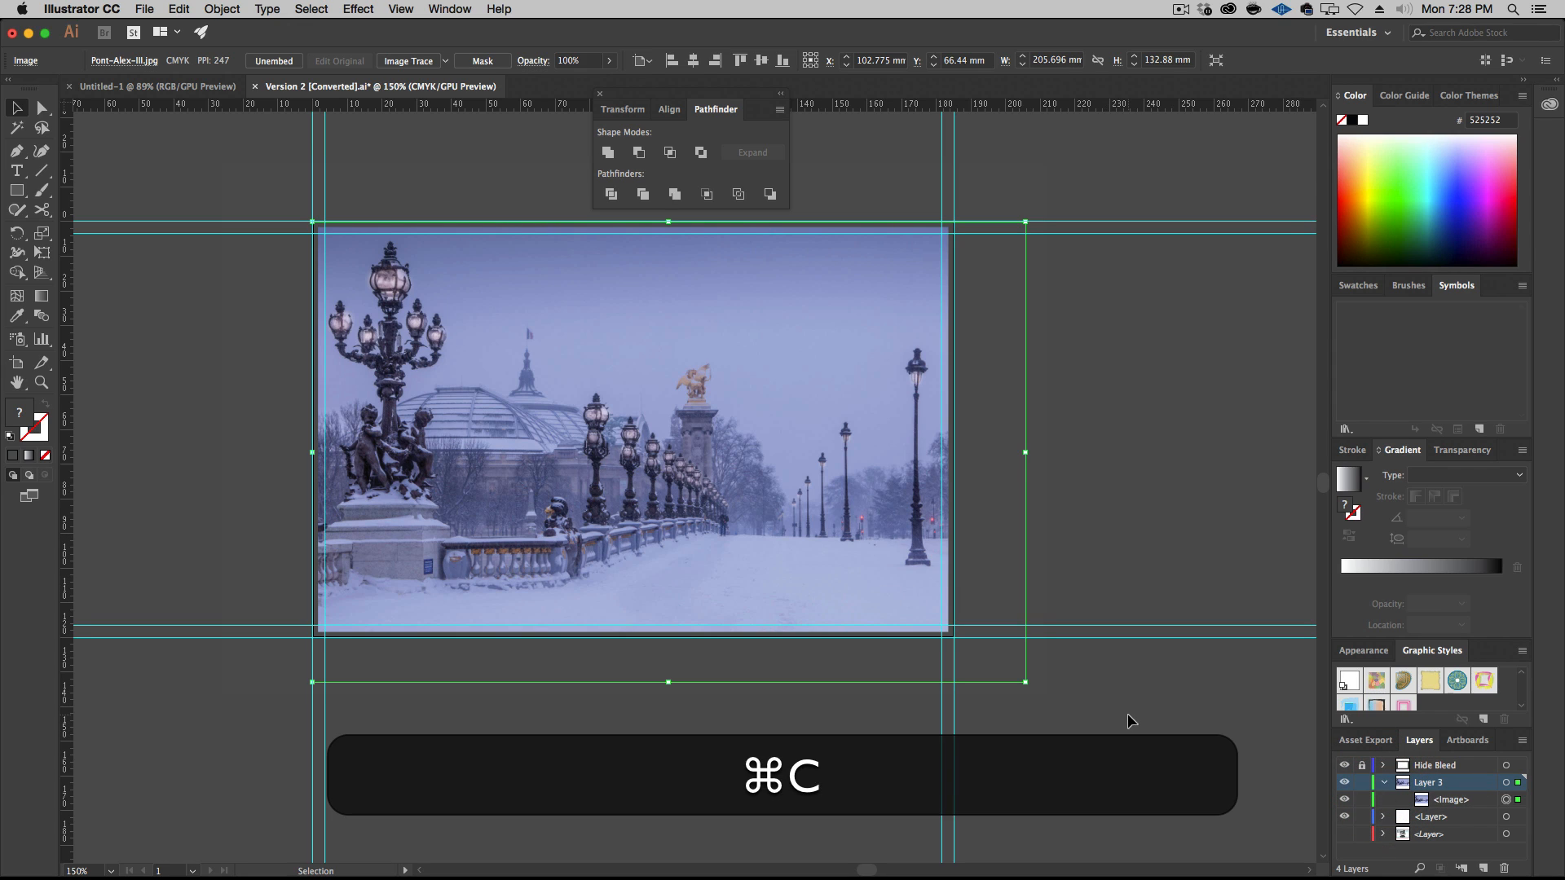
pyautogui.press('super+f')
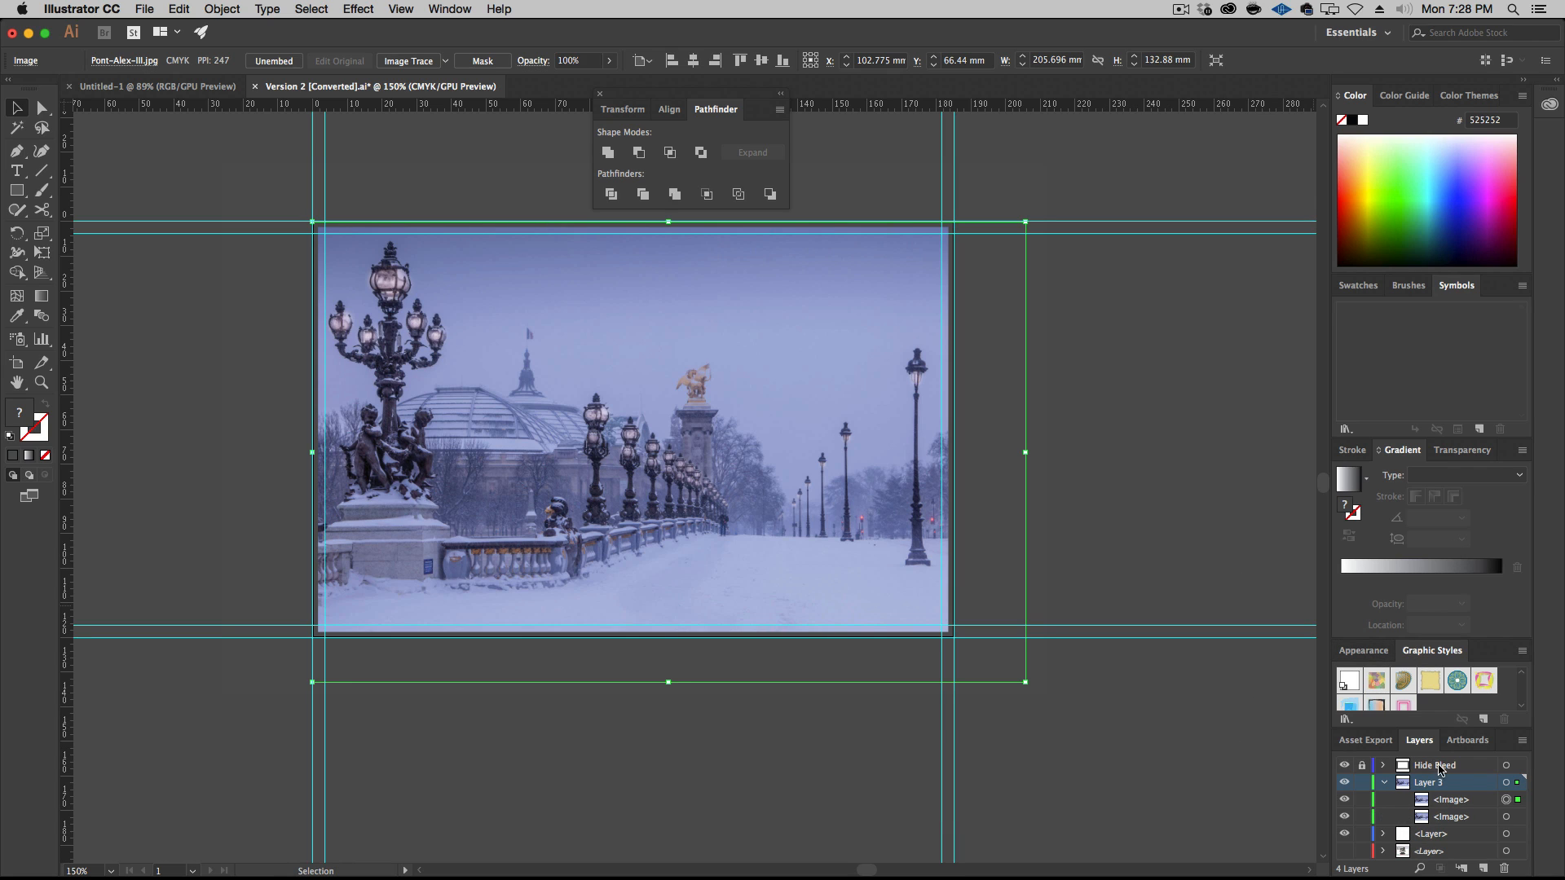
# Set the blending mode of the upper photo copy to Overlay
pyautogui.click(434, 7)
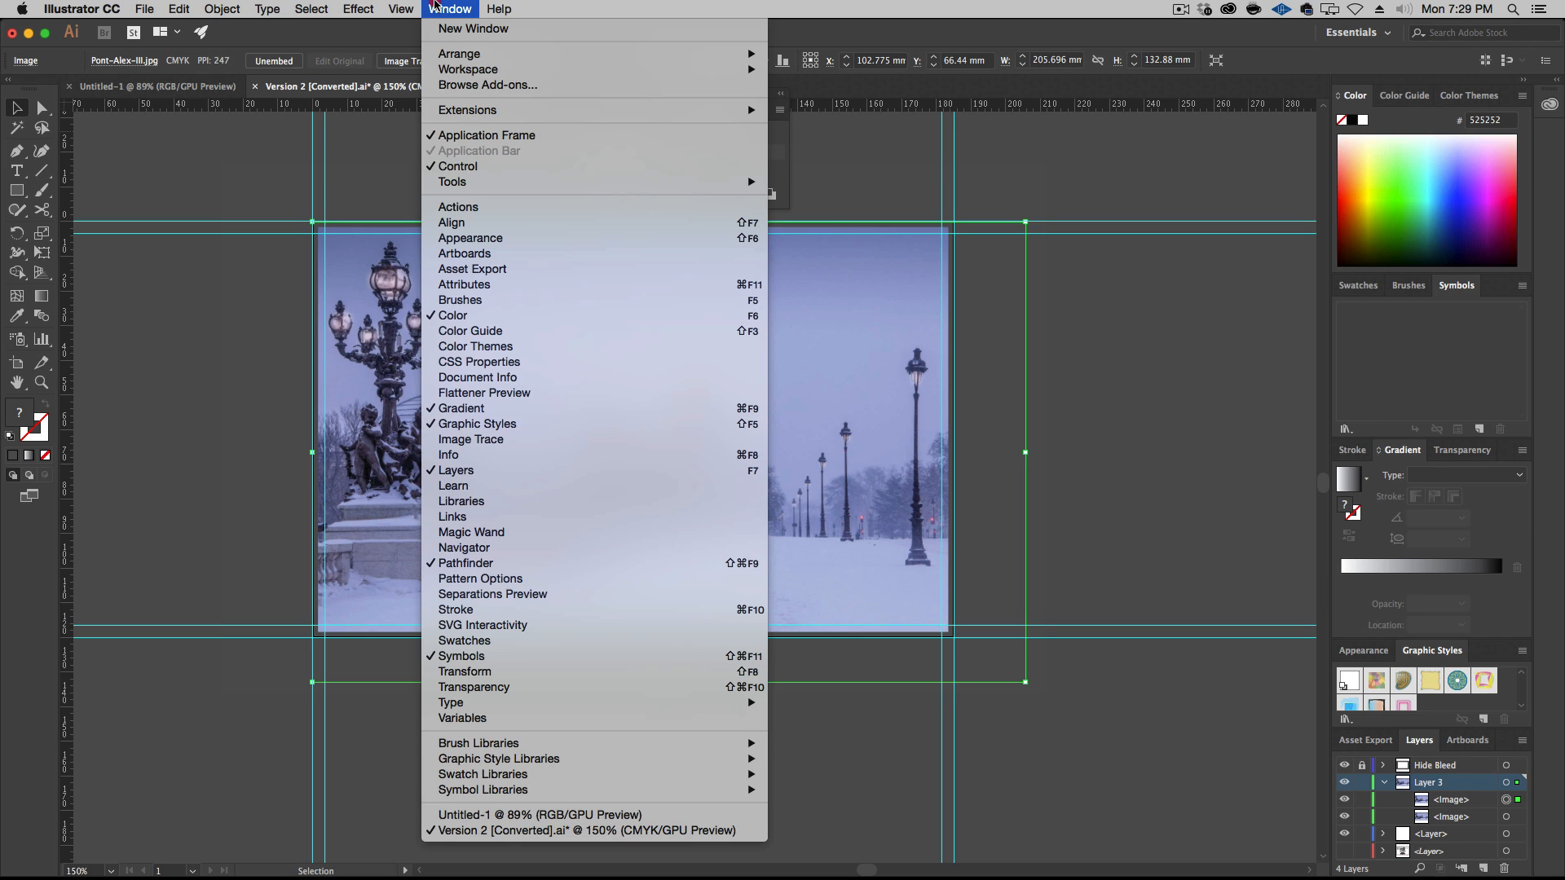
pyautogui.click(529, 687)
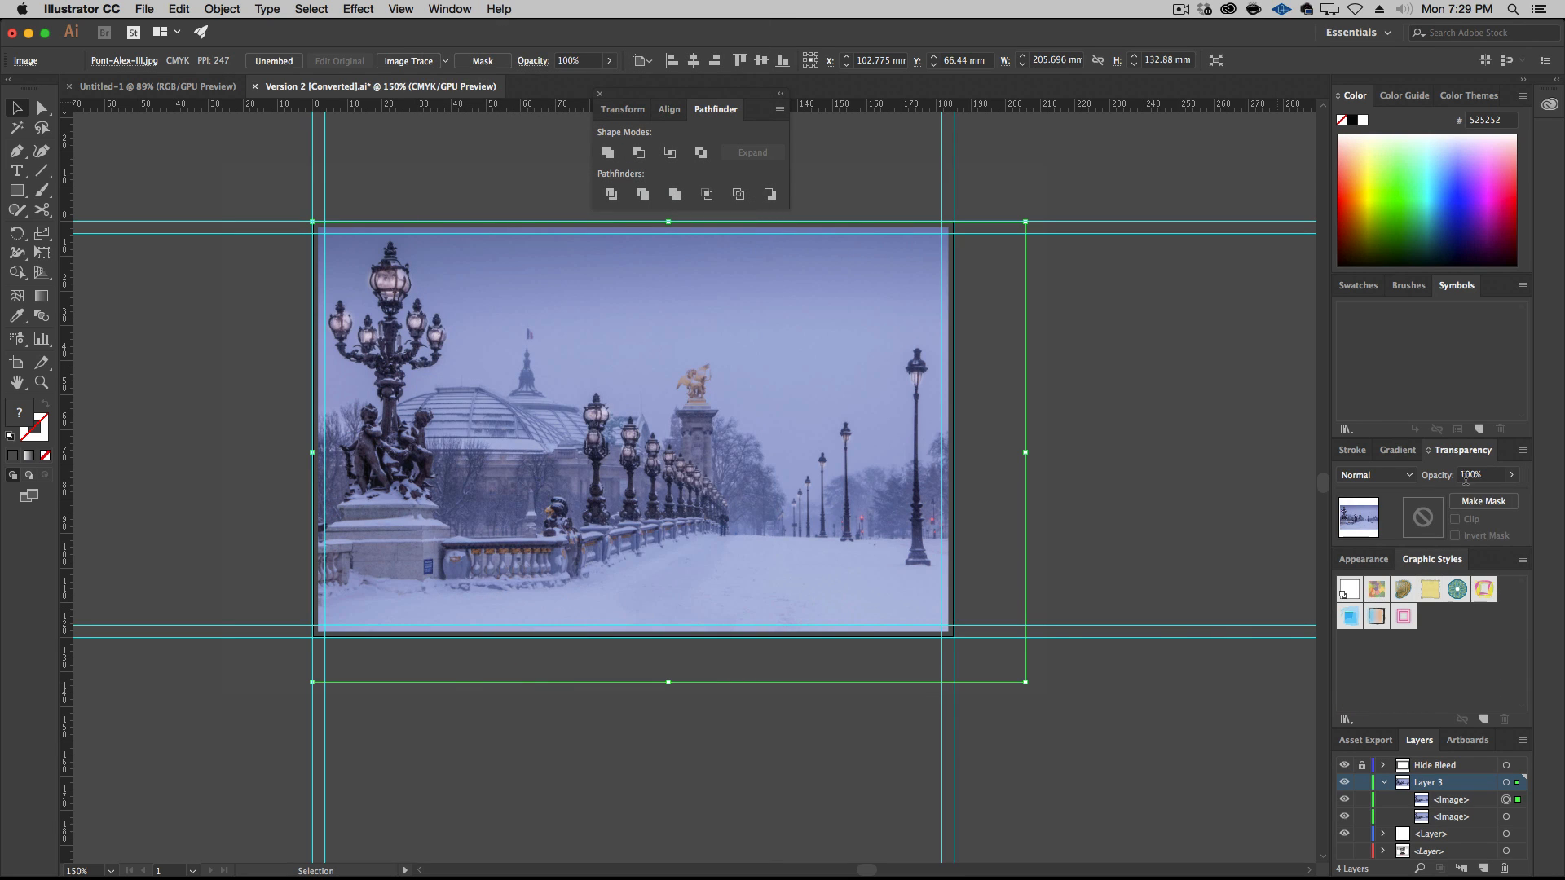
pyautogui.click(1402, 475)
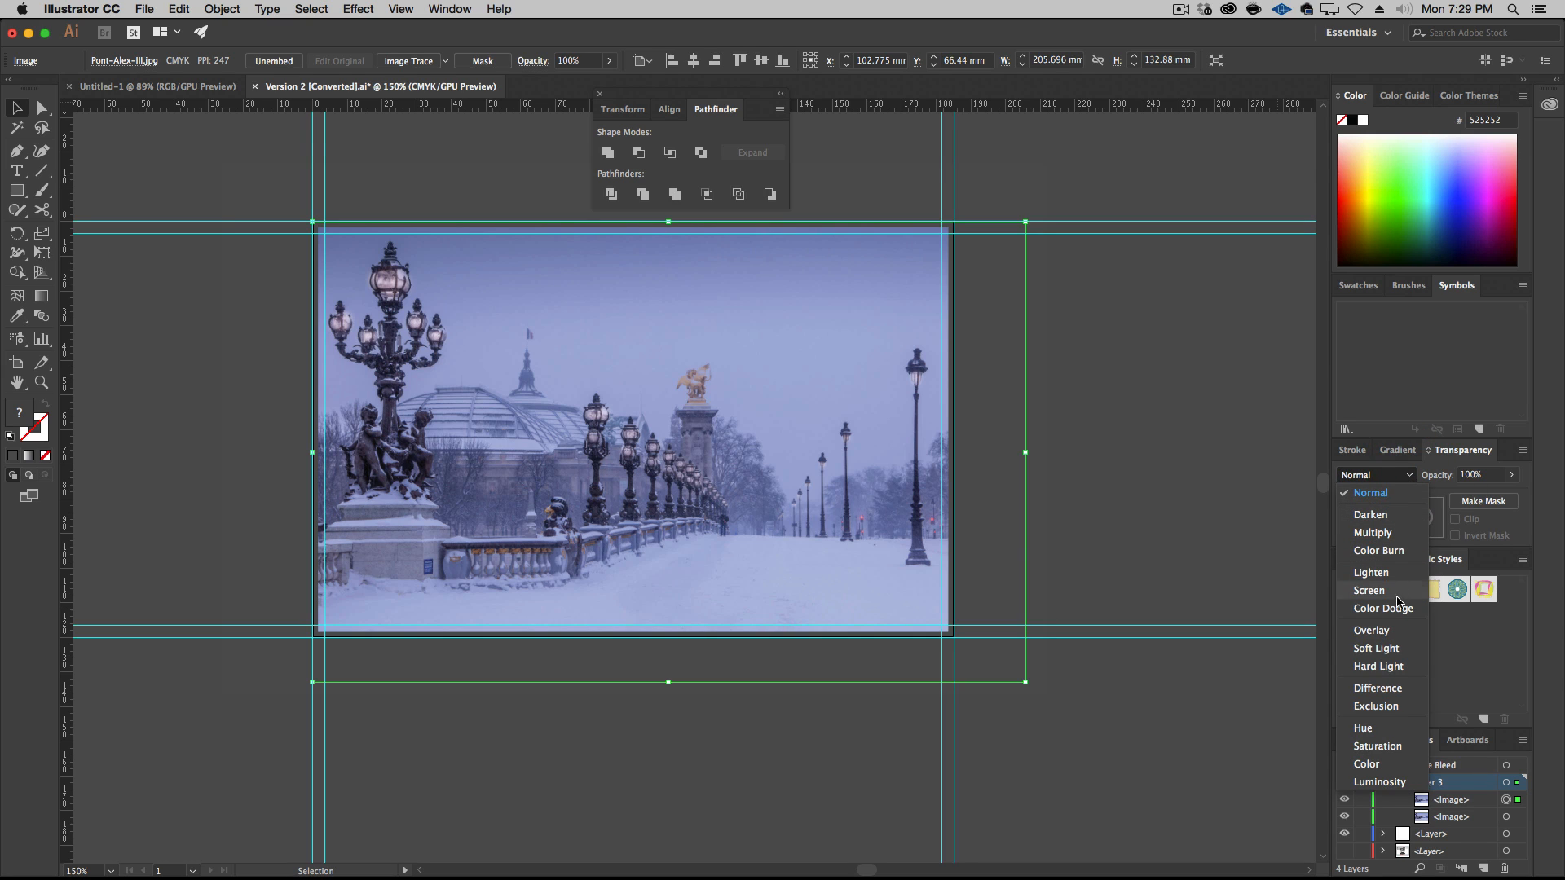
pyautogui.click(1401, 631)
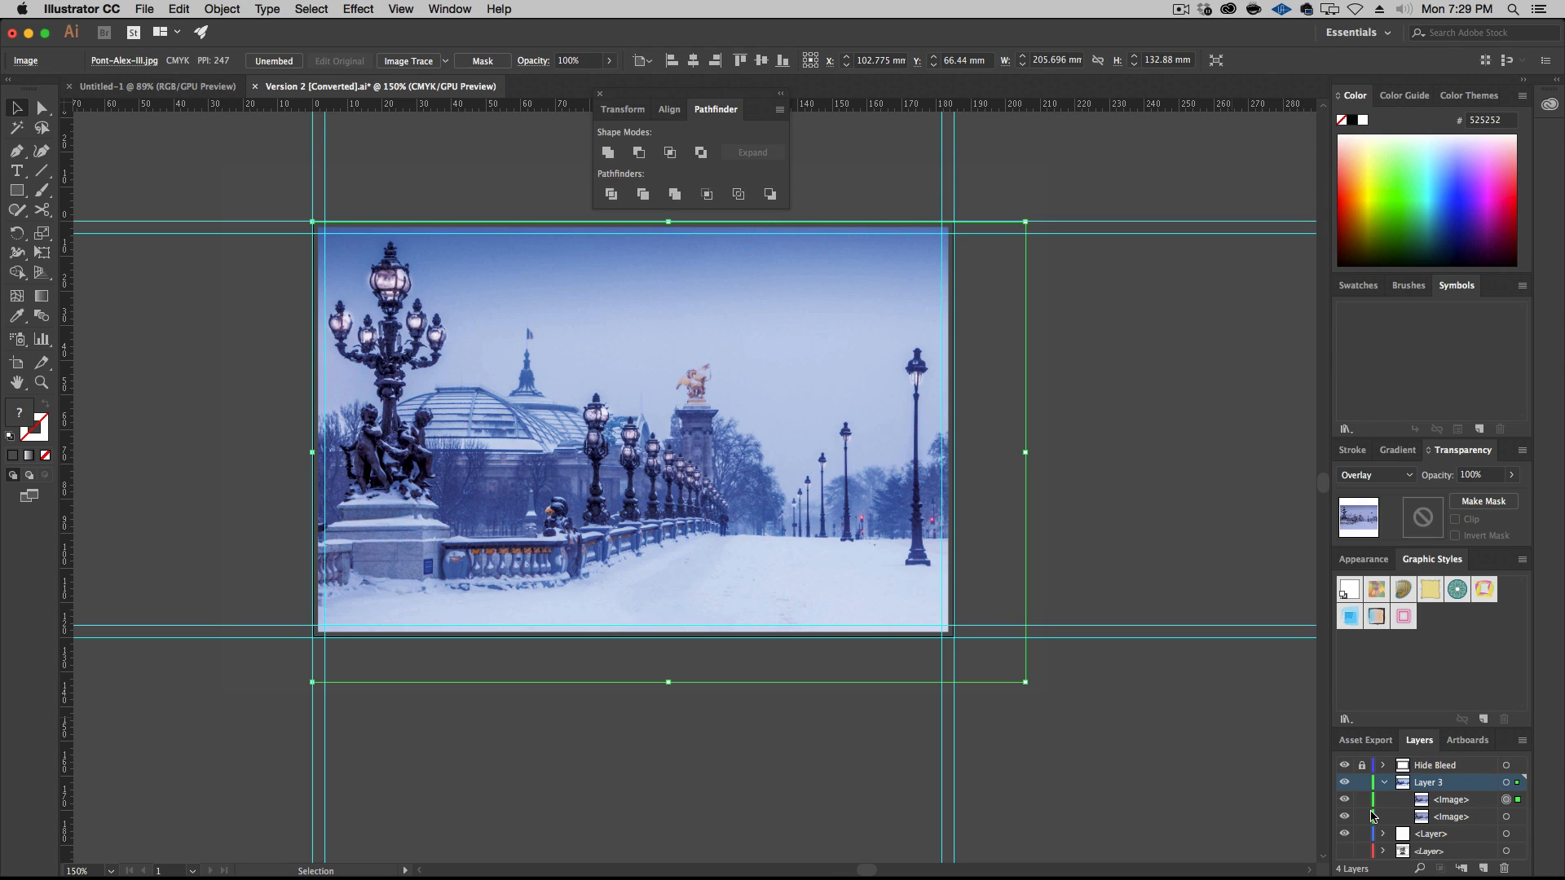
# Scale both photo copies down together to about 203 by 131 mm from their upper-left corner, and group them
pyautogui.keyDown('shift'); pyautogui.click(1506, 817); pyautogui.keyUp('shift')
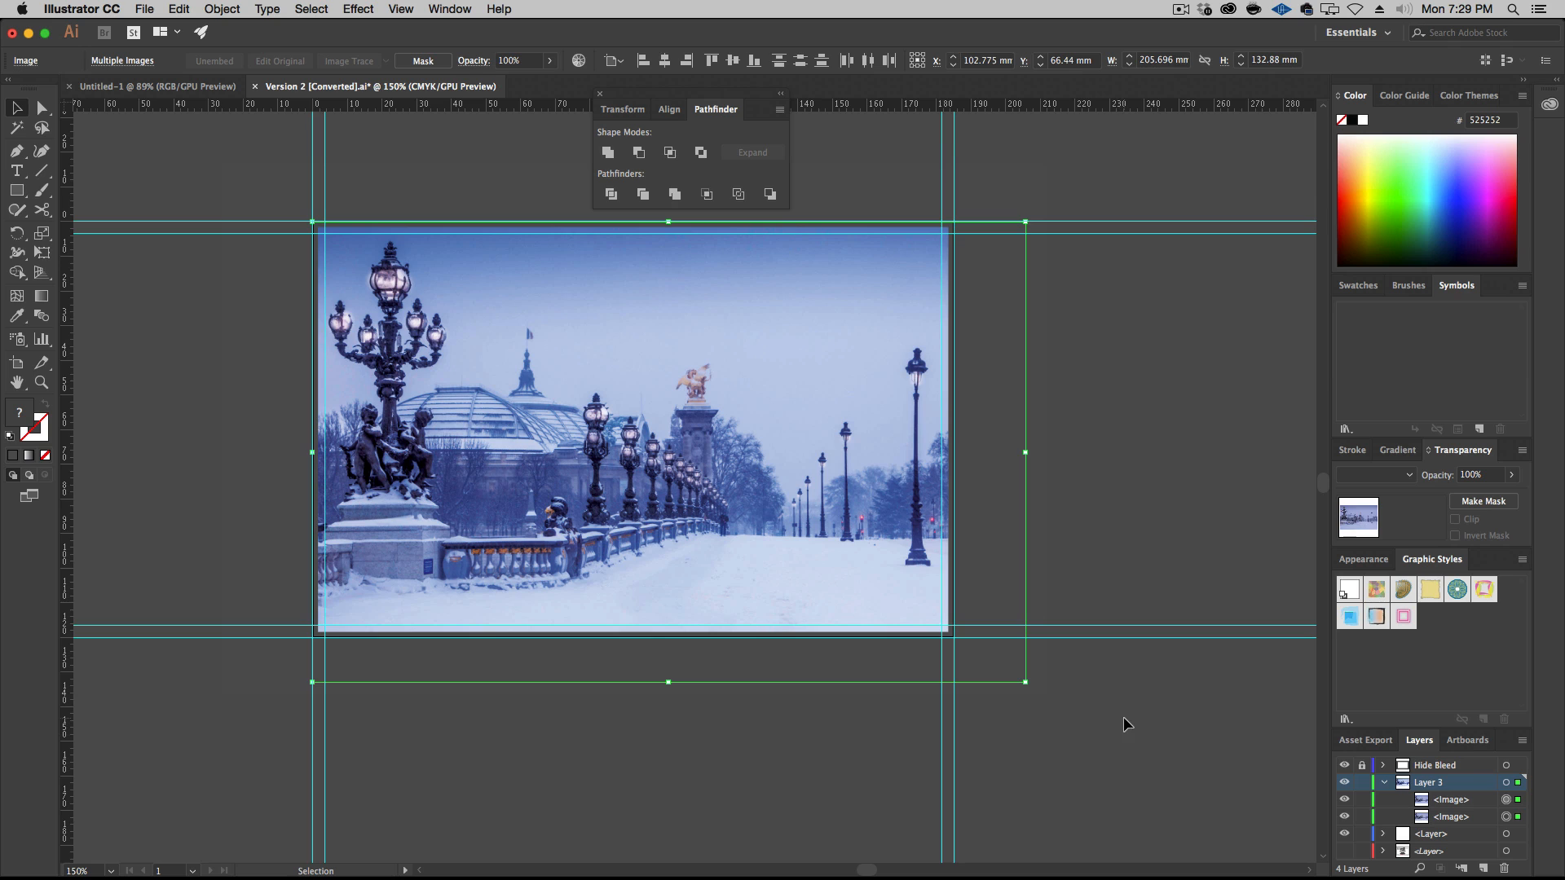
pyautogui.moveTo(1027, 675); pyautogui.dragTo(1017, 675)
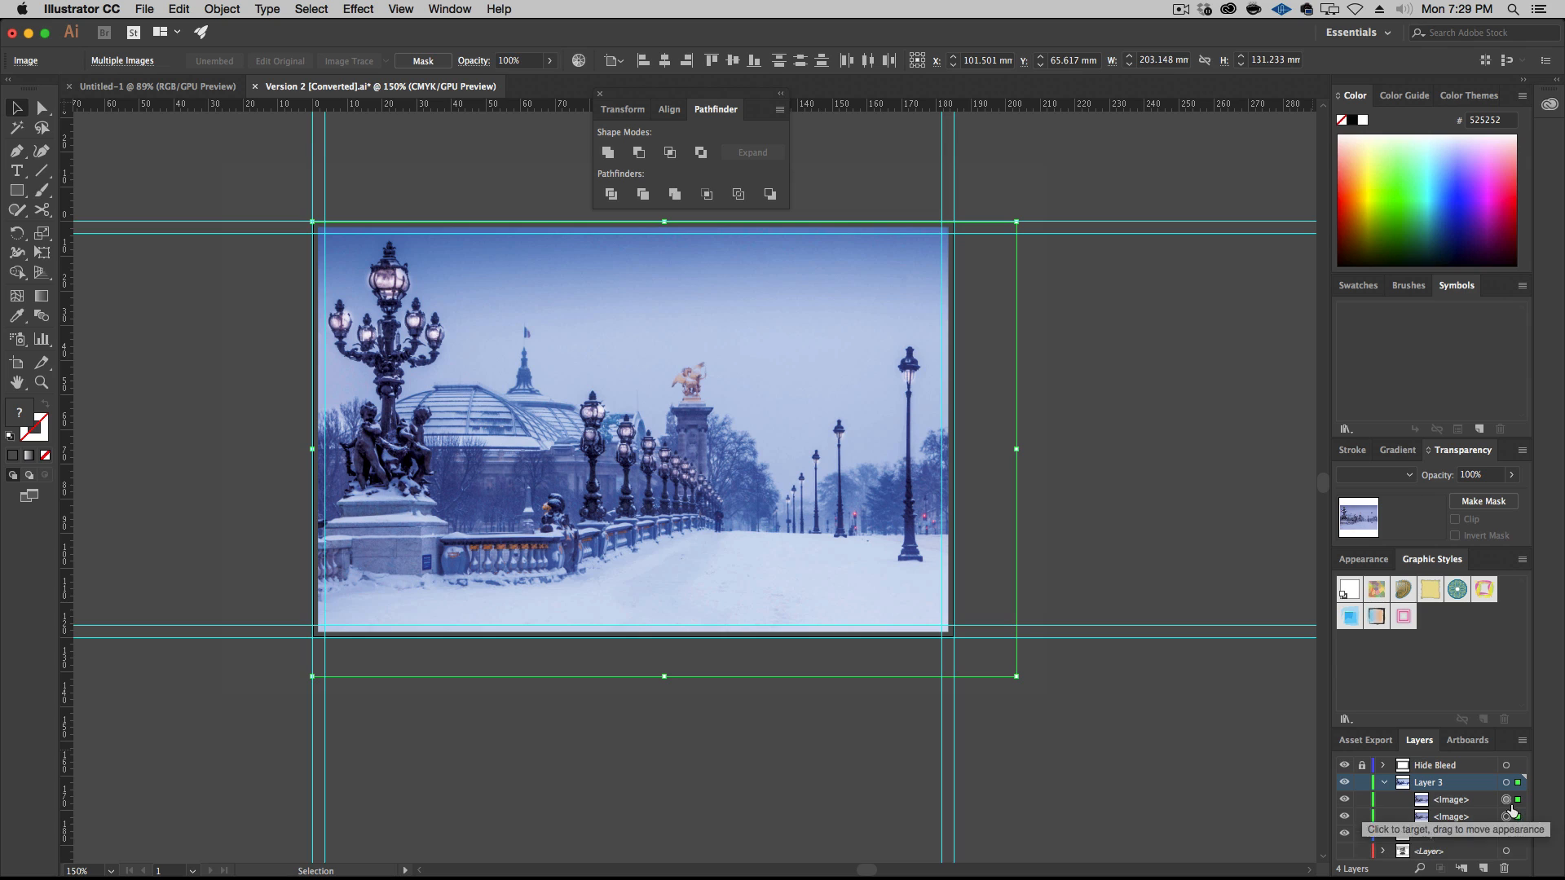
pyautogui.press('super+g')
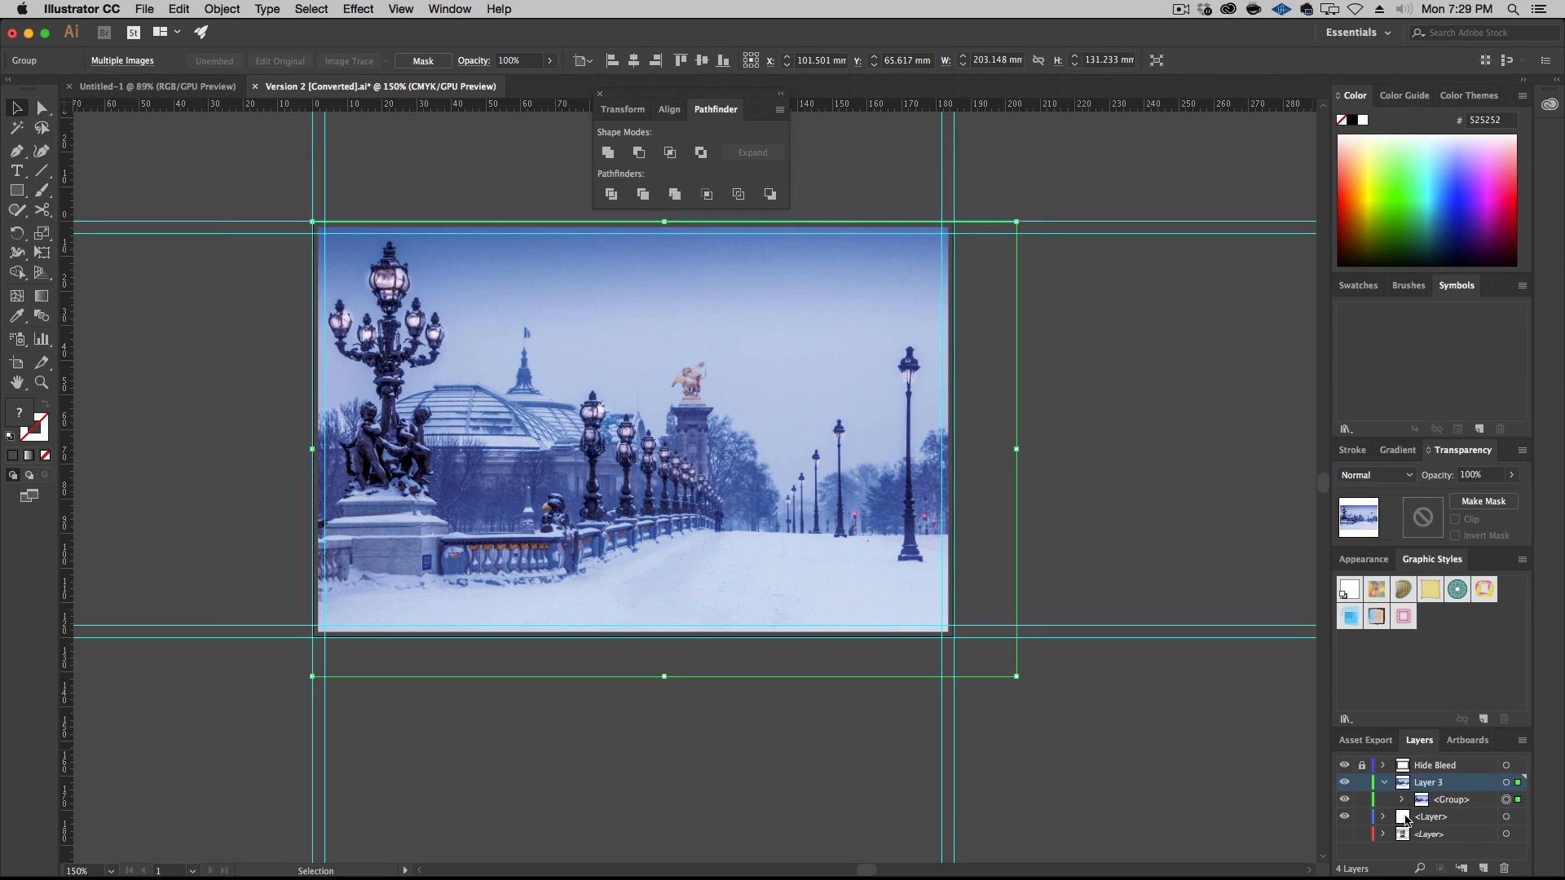
# Rename Layer 3 as Image
pyautogui.doubleClick(1428, 783)
pyautogui.write('Image')
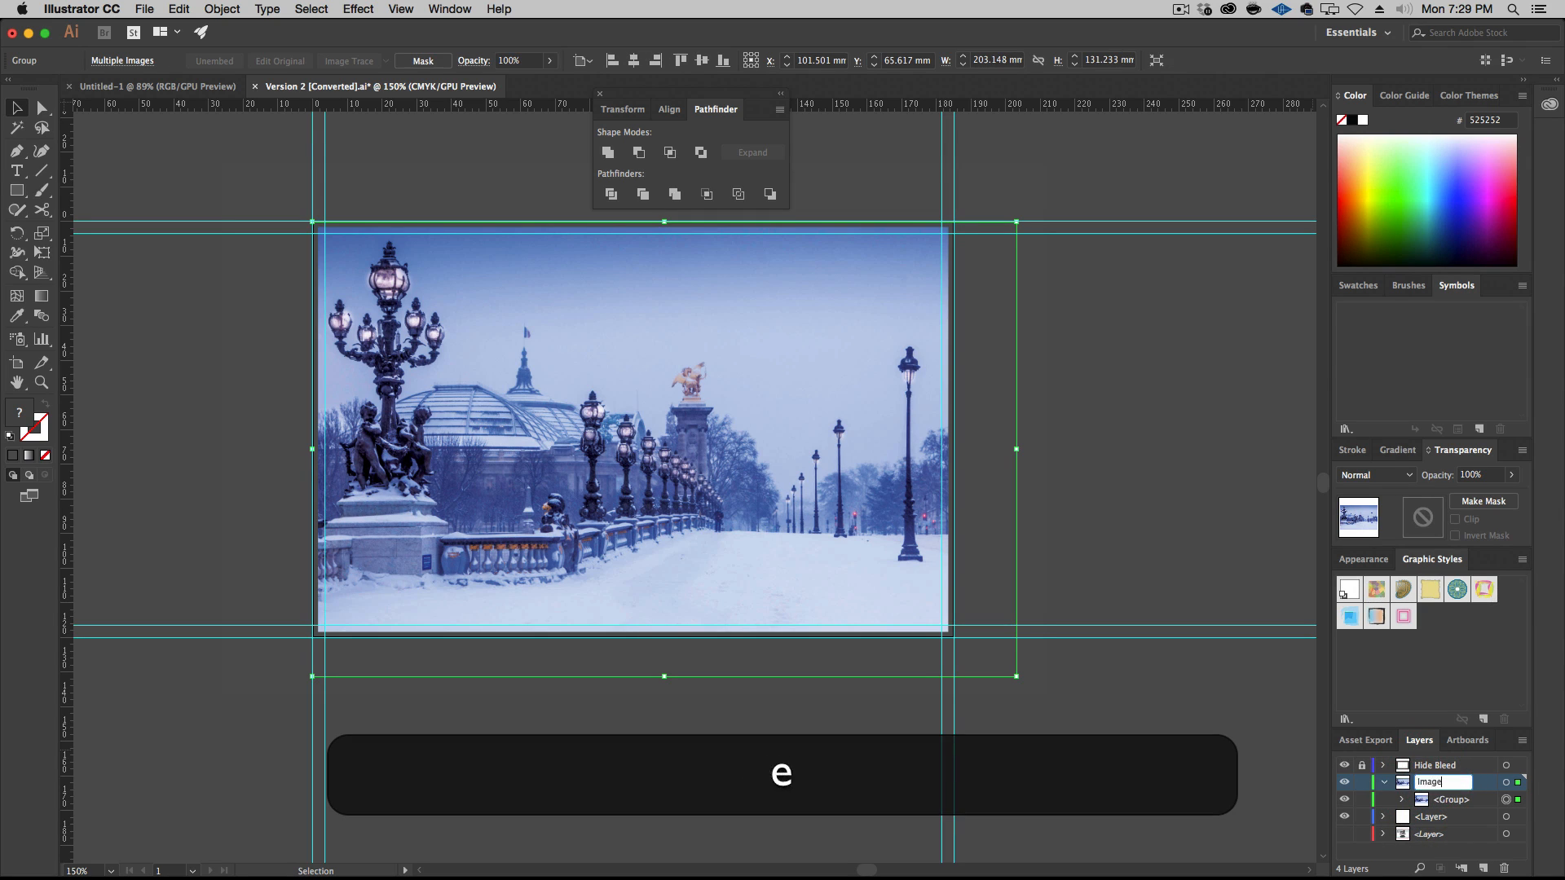
pyautogui.press('Return')
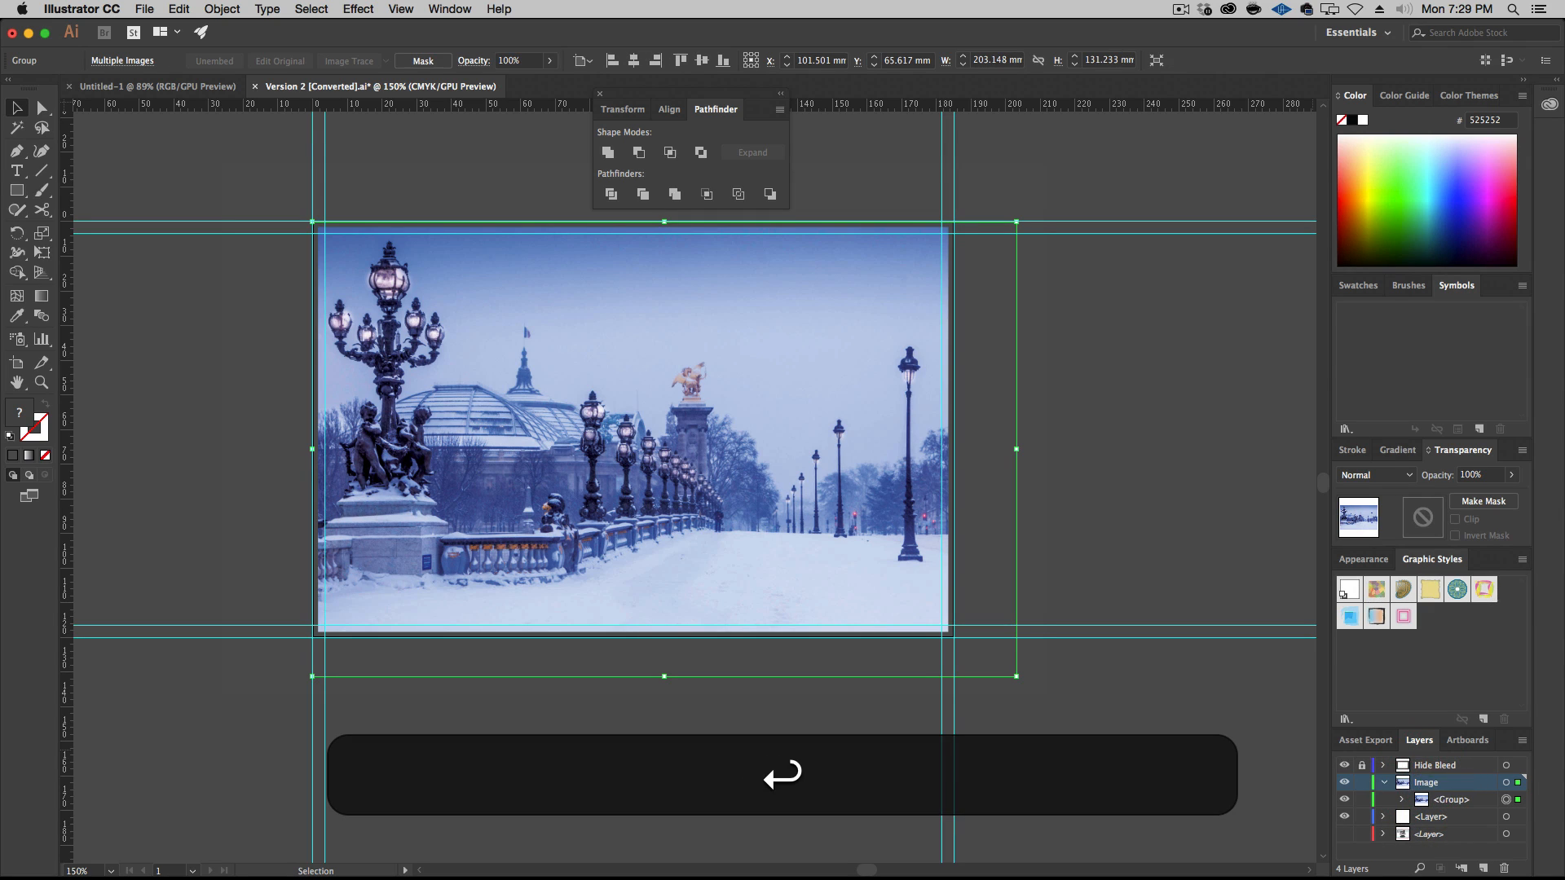
# Rename the photo layer as Design
pyautogui.doubleClick(1426, 782)
pyautogui.write('Design')
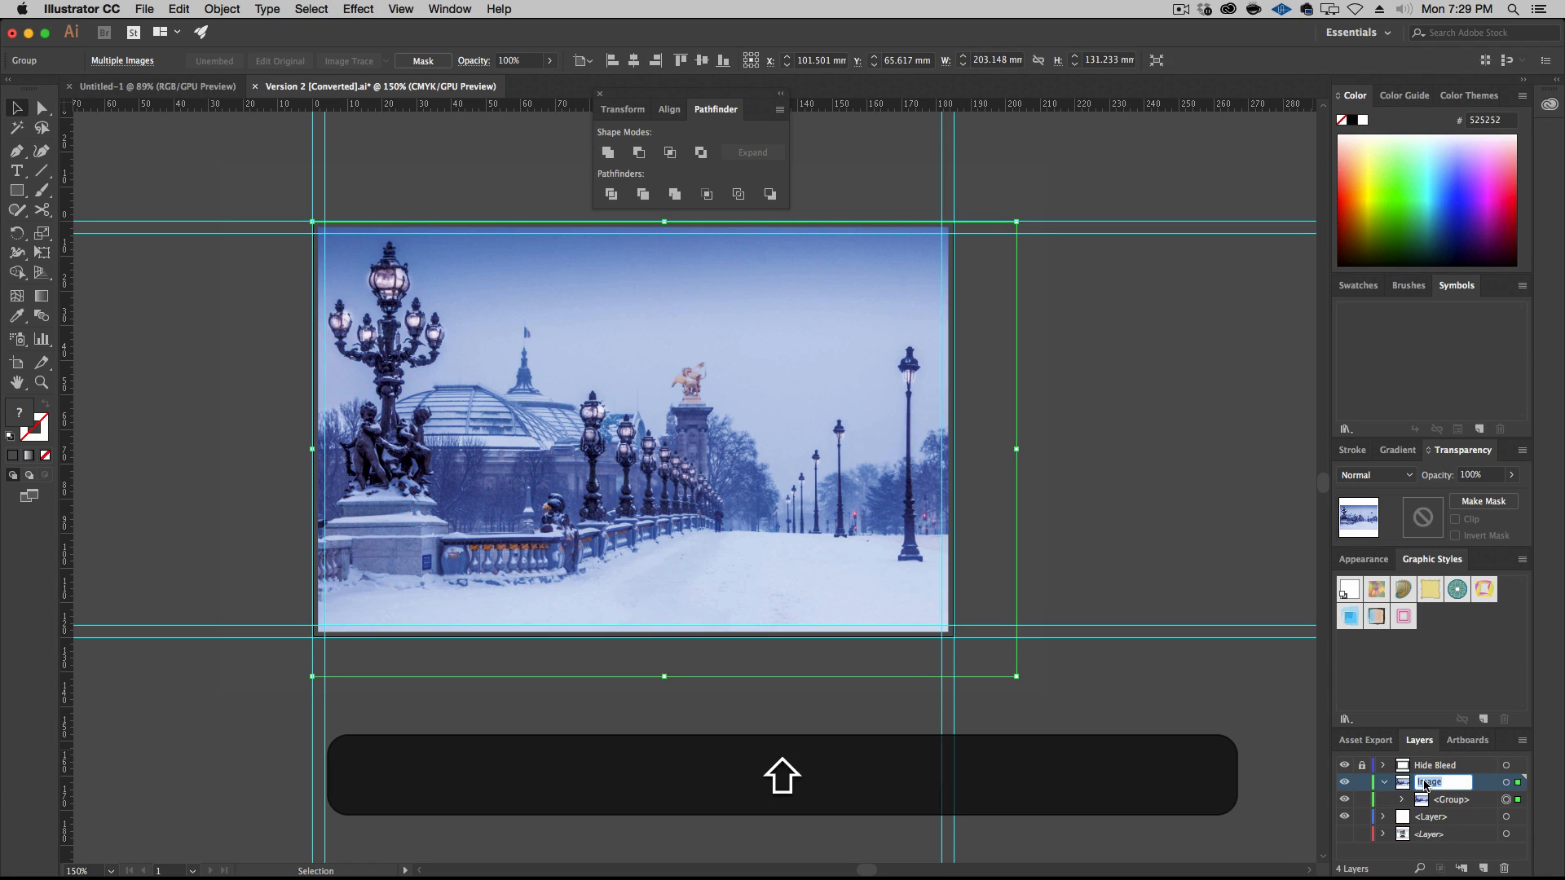
pyautogui.press('Return')
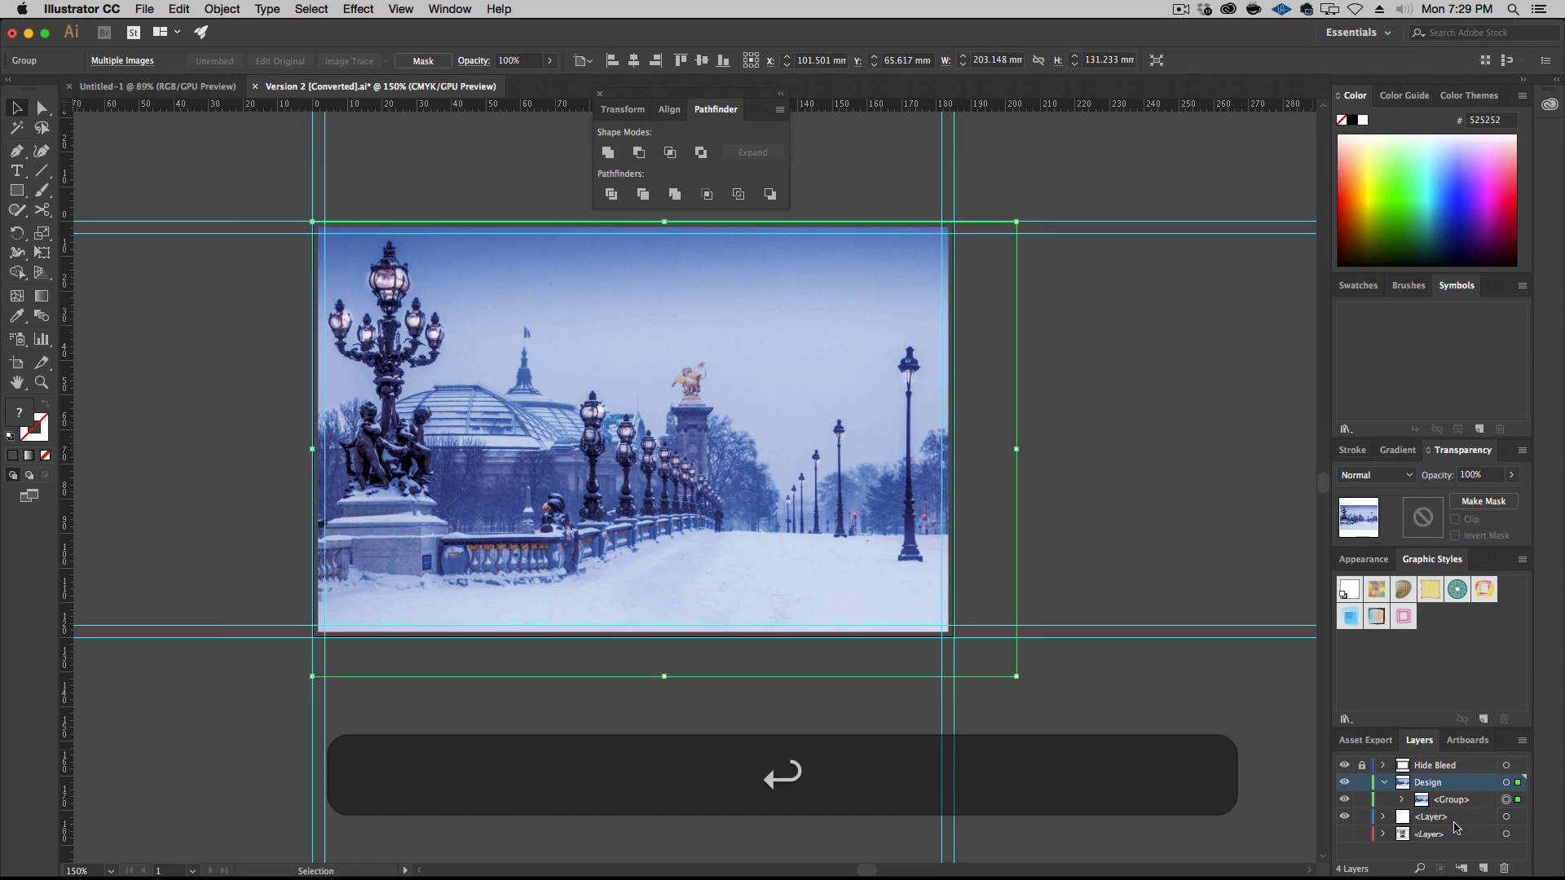
# Deselect the photo group and move the floating Pathfinder window off the card onto the empty canvas
pyautogui.click(1132, 462)
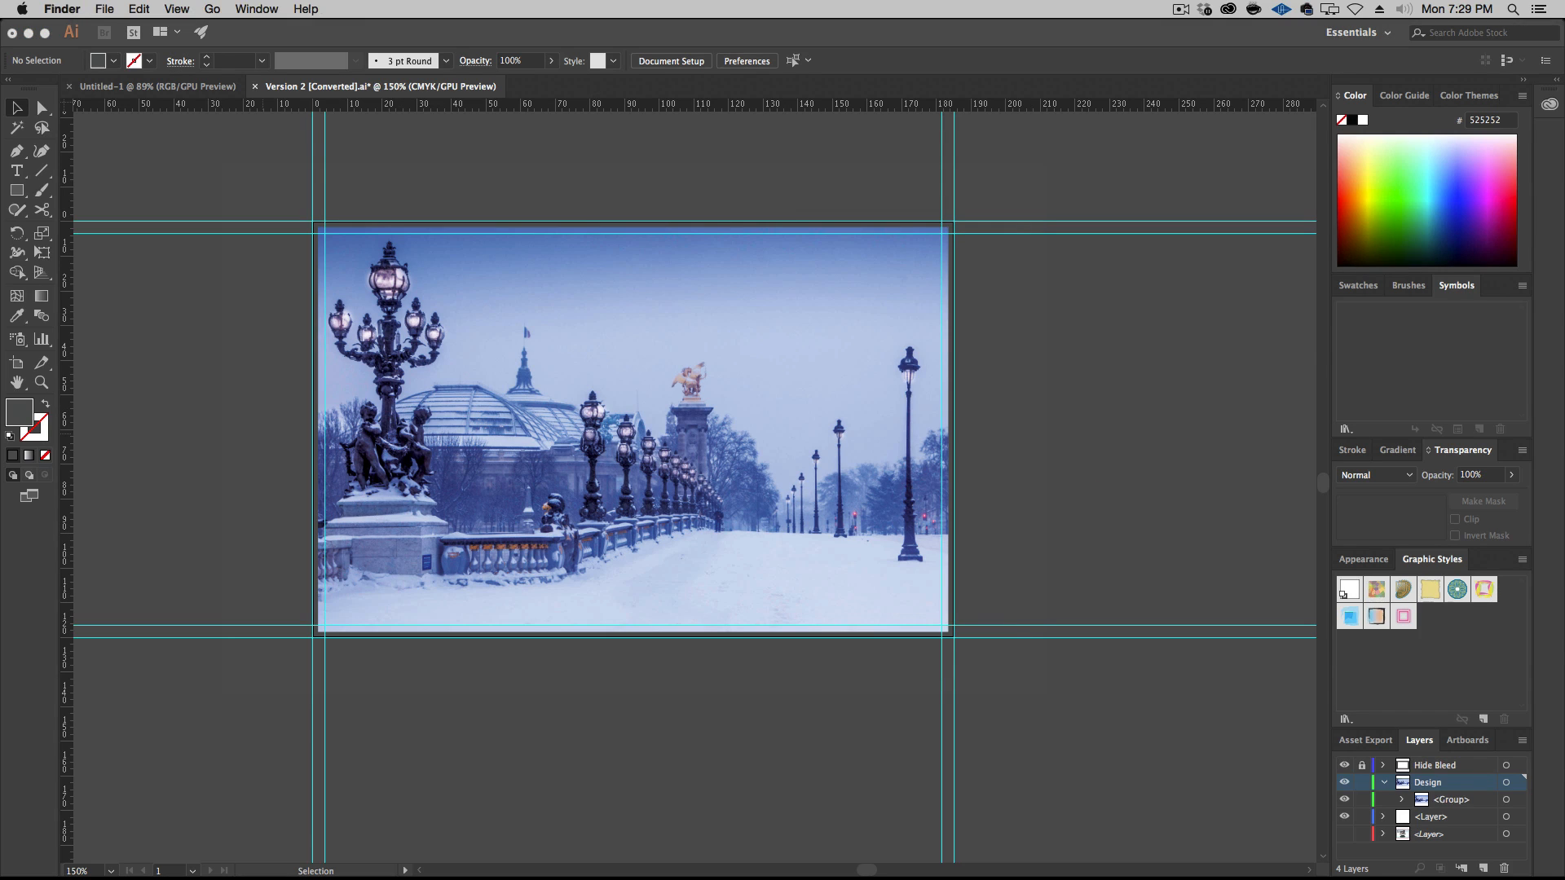
pyautogui.click(57, 310)
pyautogui.click(569, 278)
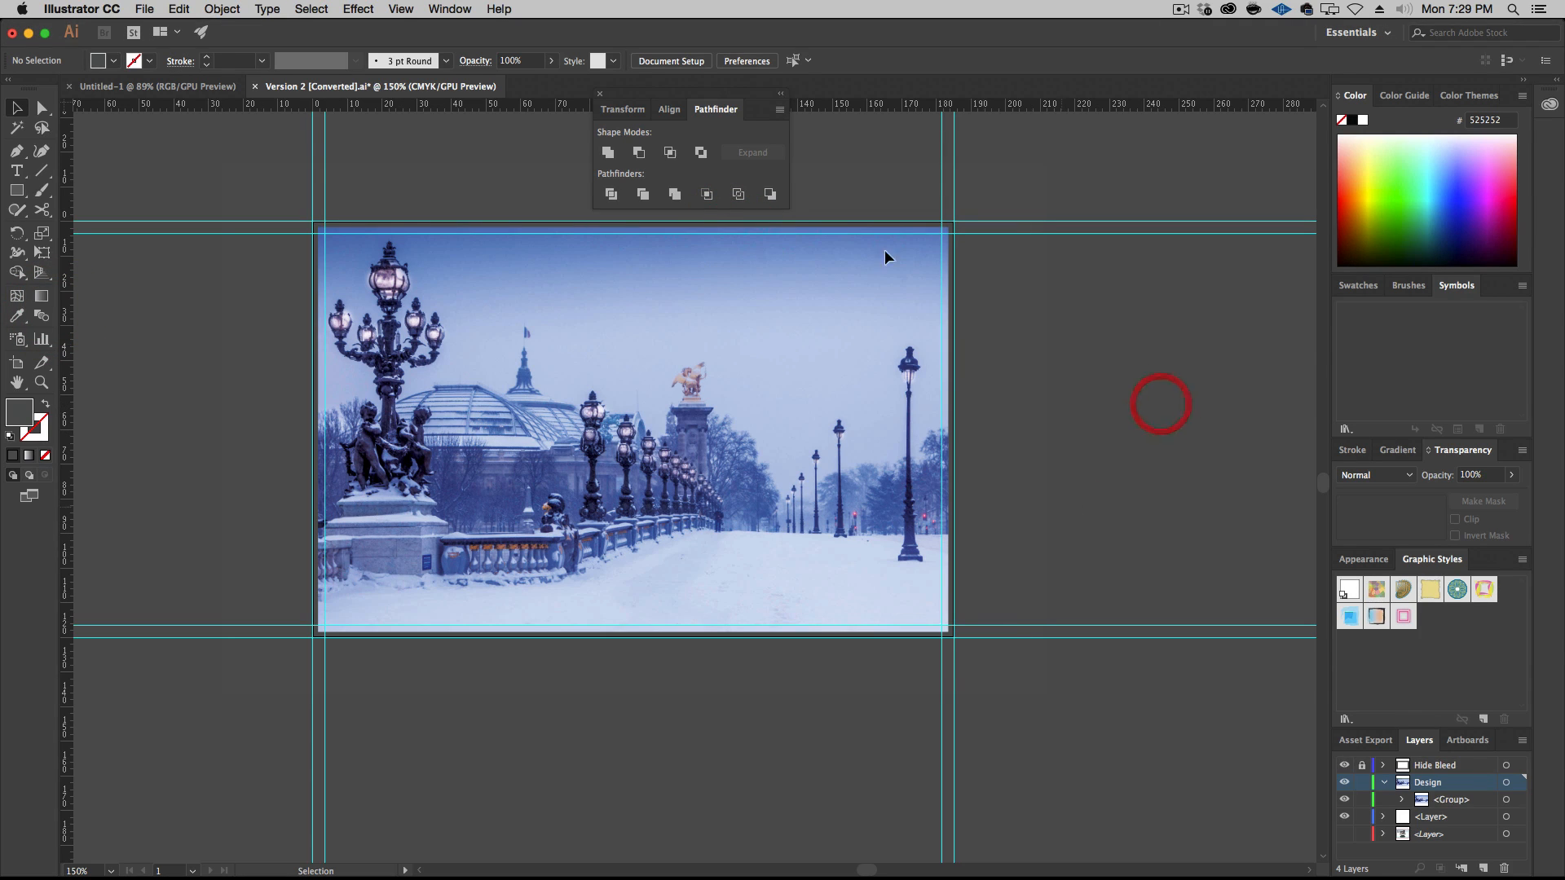
pyautogui.moveTo(680, 97); pyautogui.dragTo(1153, 141)
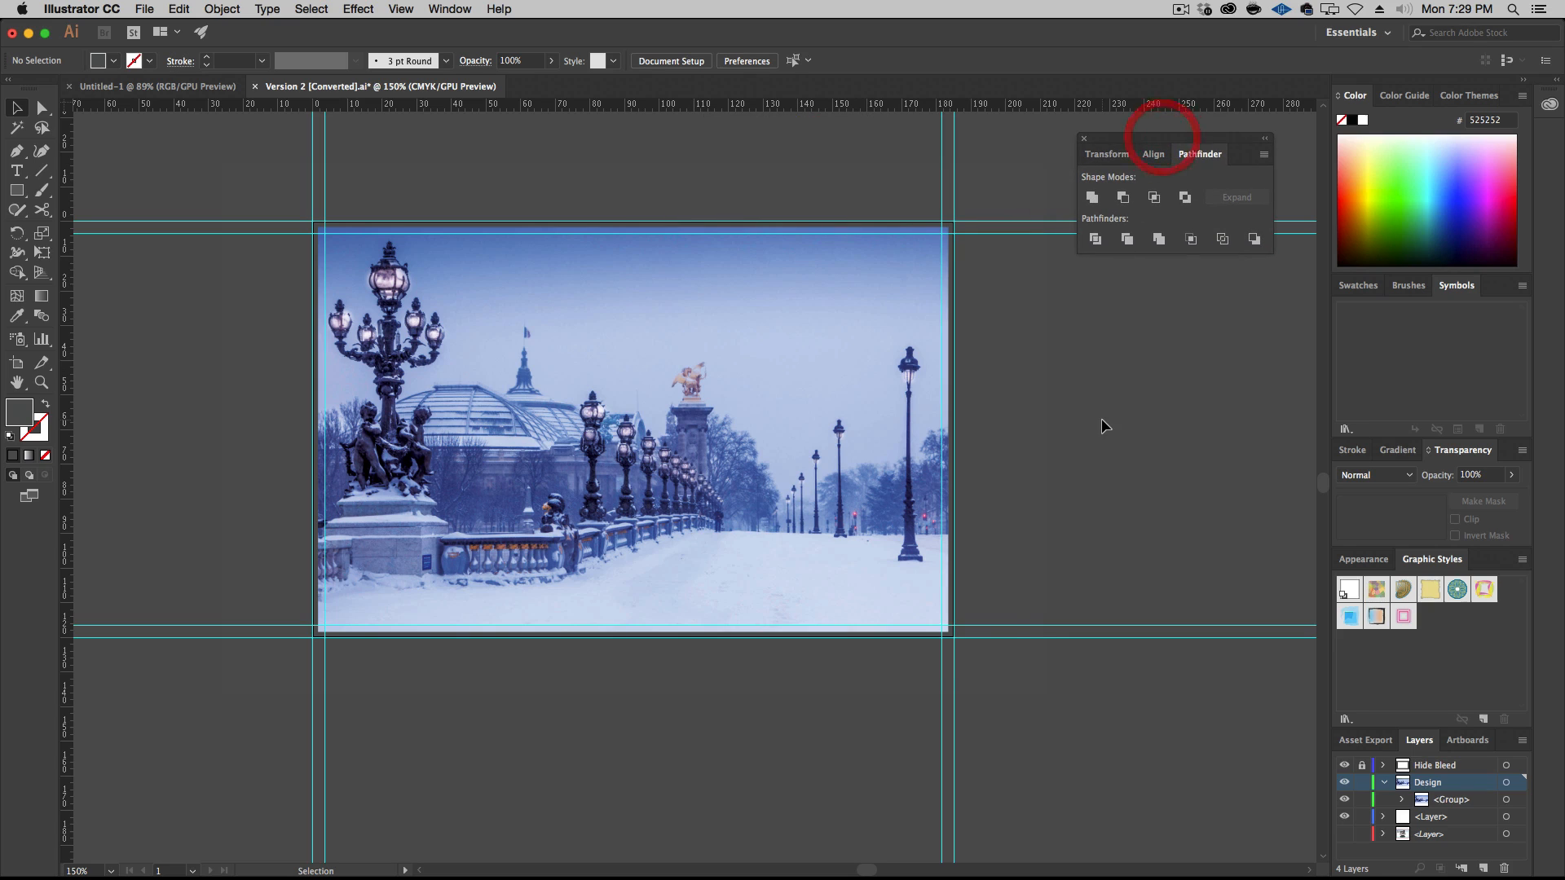
# Add two separate text objects, "Merry" and "Christmas", in the sky of the photo, with "Christmas" lower and further right
pyautogui.press('t')
pyautogui.click(526, 292)
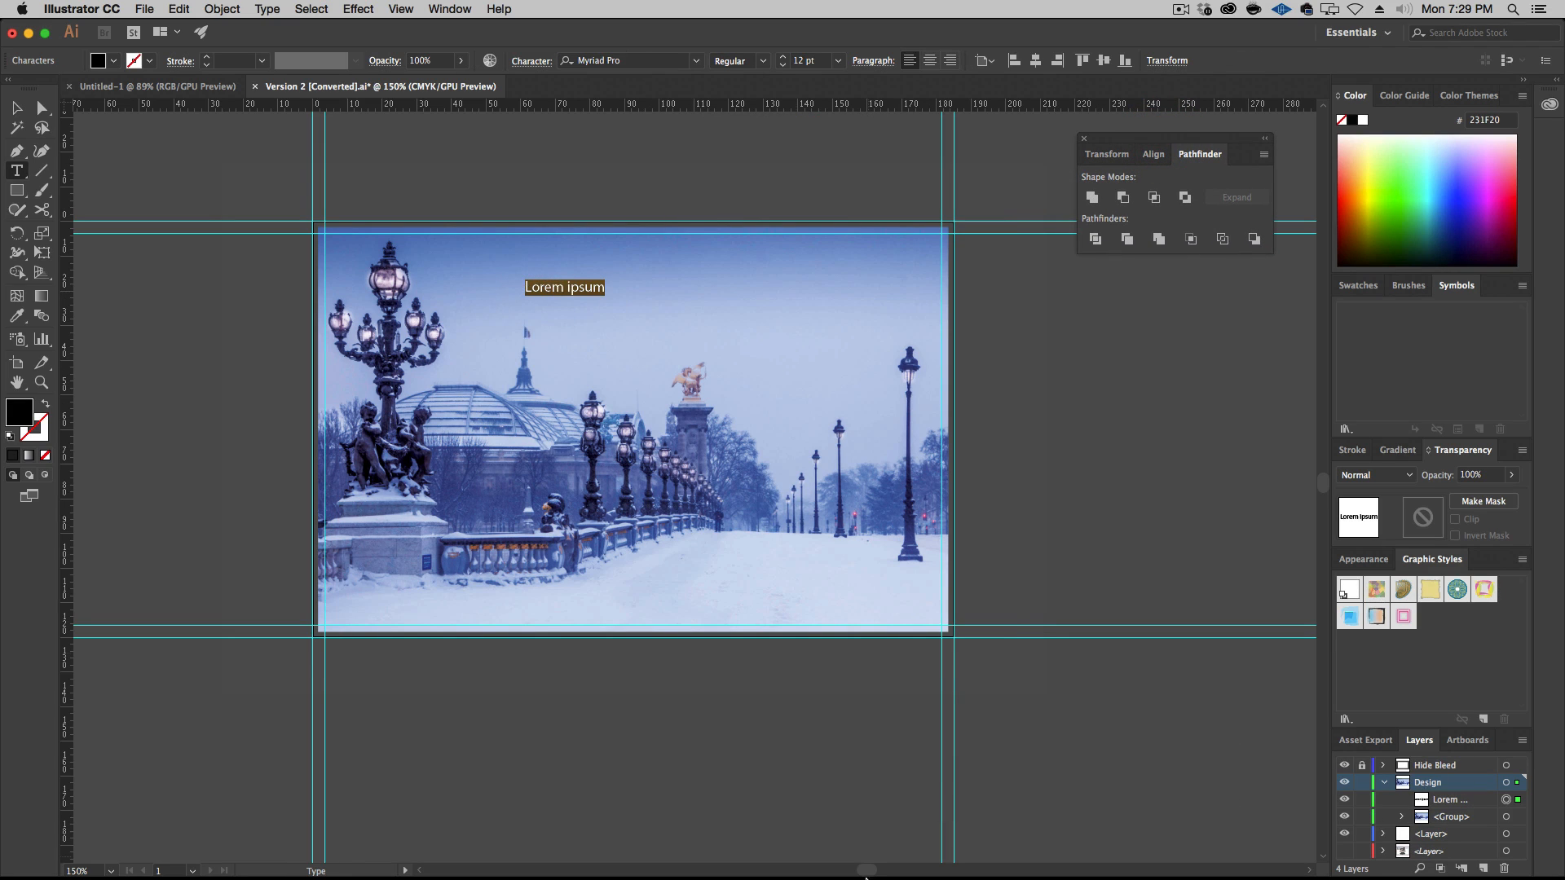
pyautogui.write('Merry')
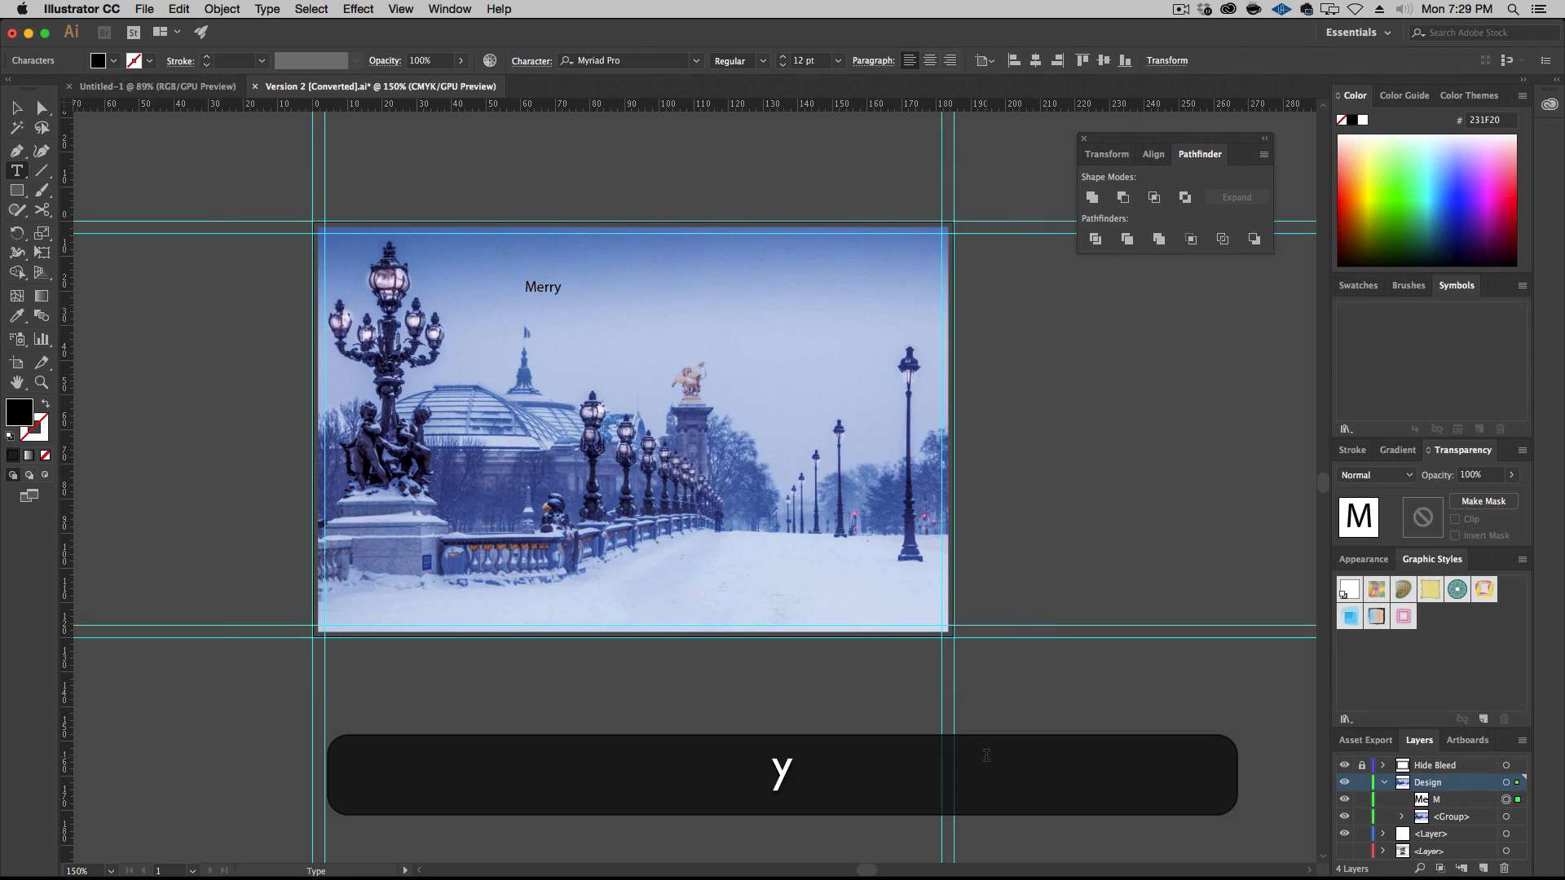
pyautogui.keyDown('super'); pyautogui.click(1100, 374); pyautogui.keyUp('super')
pyautogui.click(585, 312)
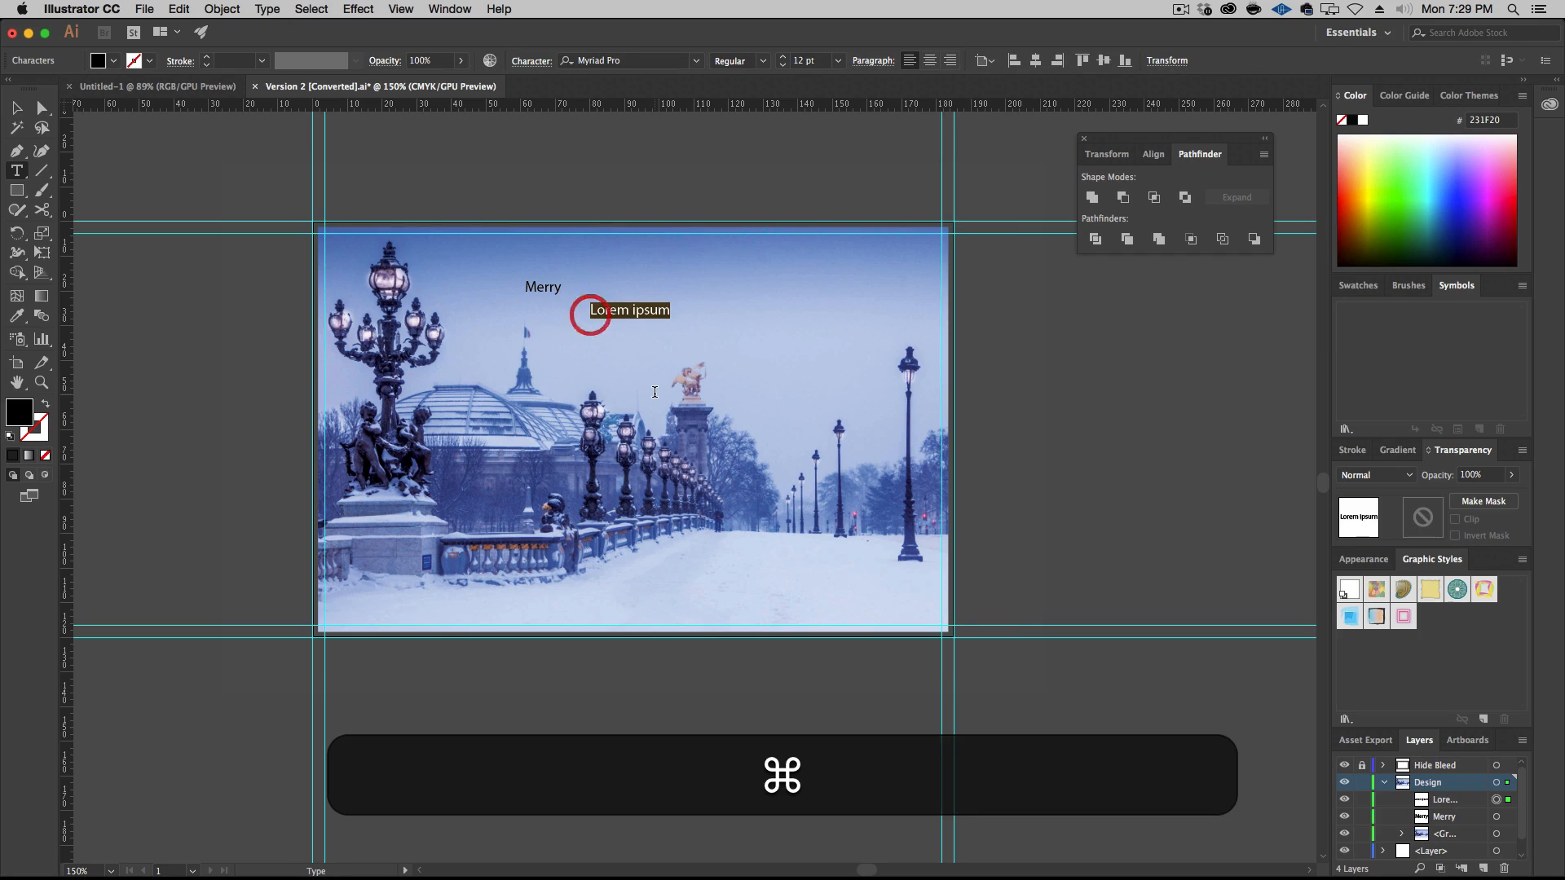
pyautogui.write('Christmas')
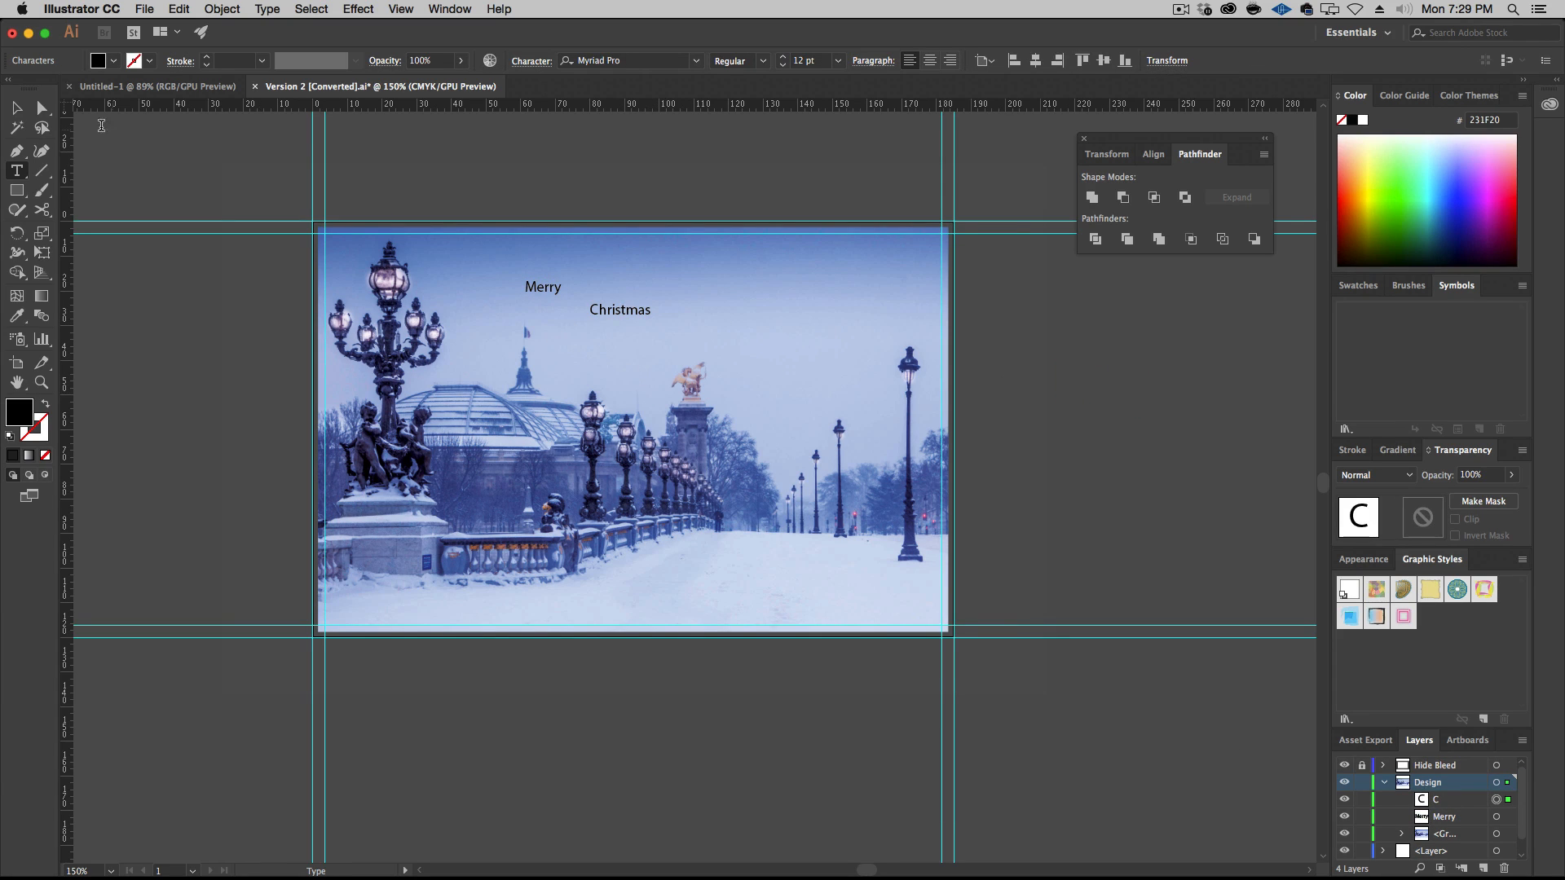
# Select the "Merry" and "Christmas" texts together and place the Character settings on the empty canvas below the floating Pathfinder window
pyautogui.click(17, 107)
pyautogui.keyDown('shift'); pyautogui.click(546, 293); pyautogui.keyUp('shift')
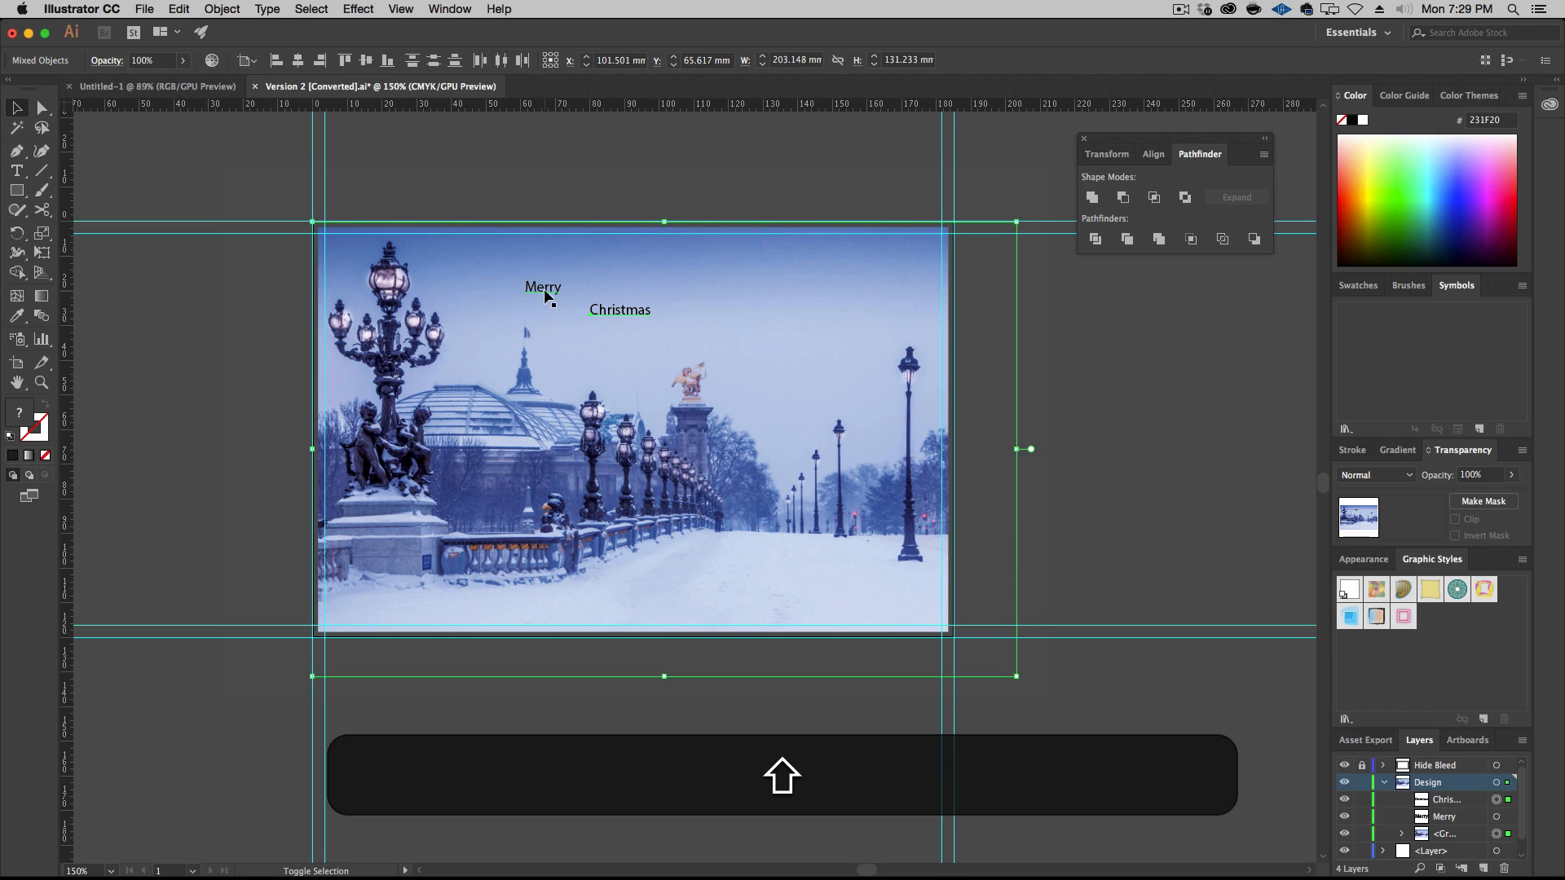
pyautogui.keyDown('shift'); pyautogui.click(542, 285); pyautogui.keyUp('shift')
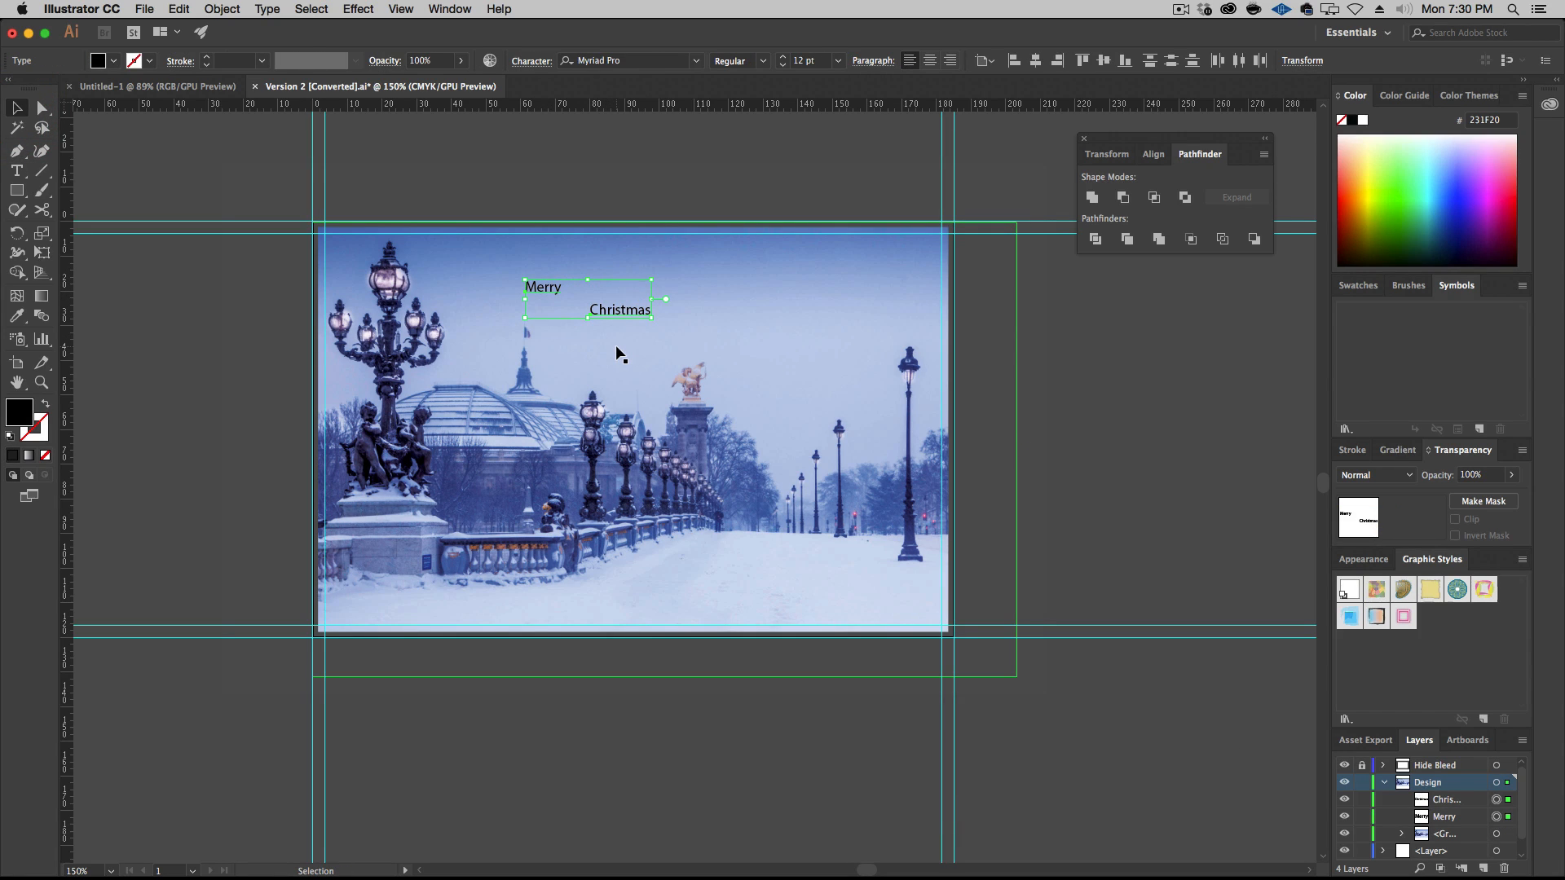
pyautogui.click(696, 61)
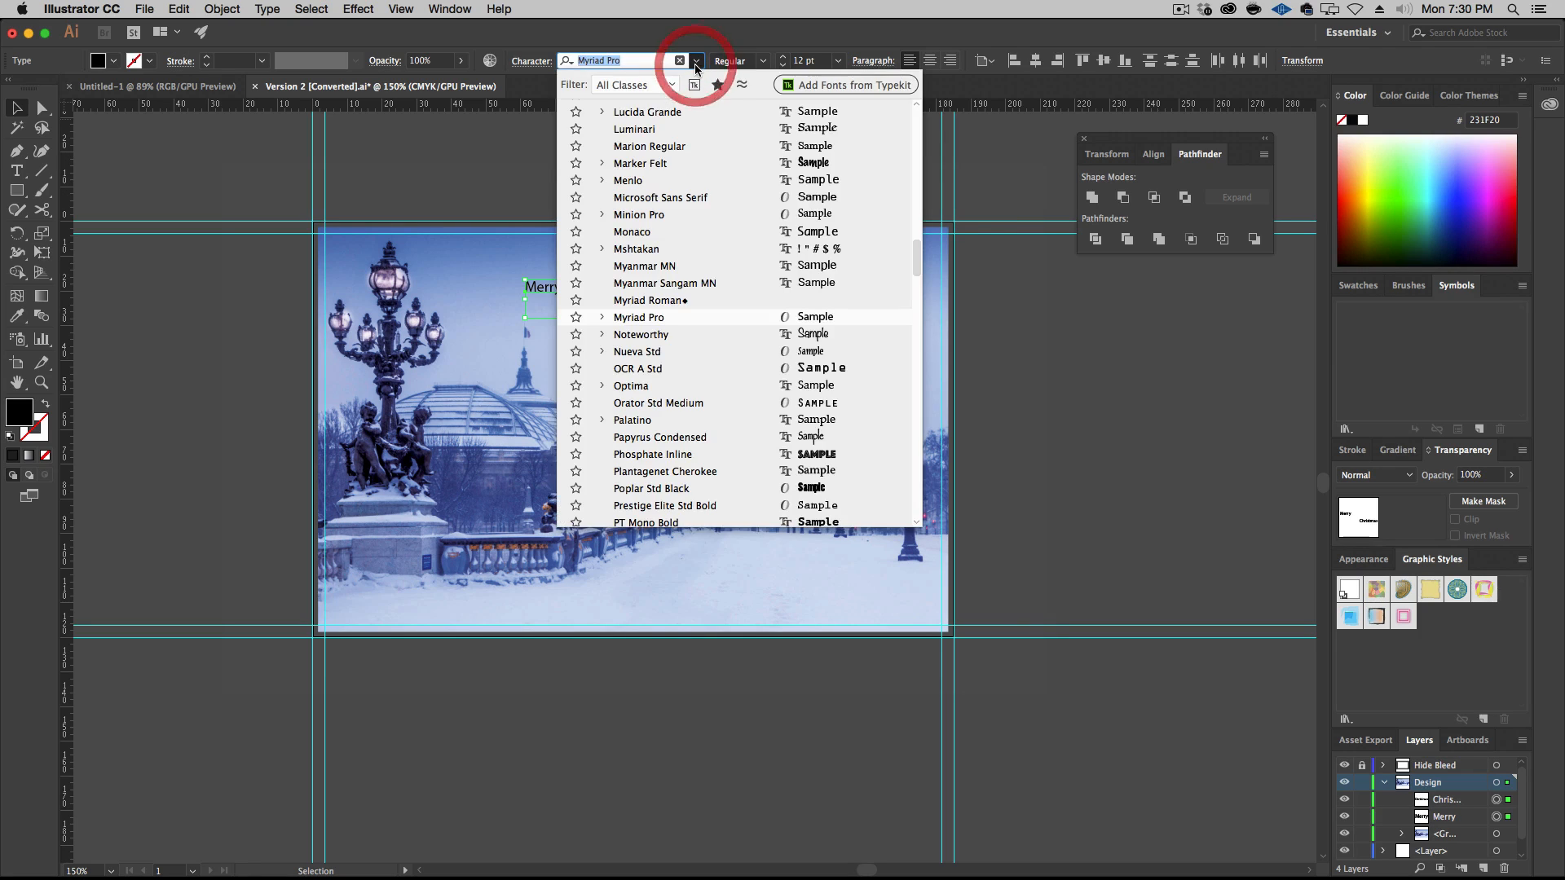
pyautogui.click(697, 61)
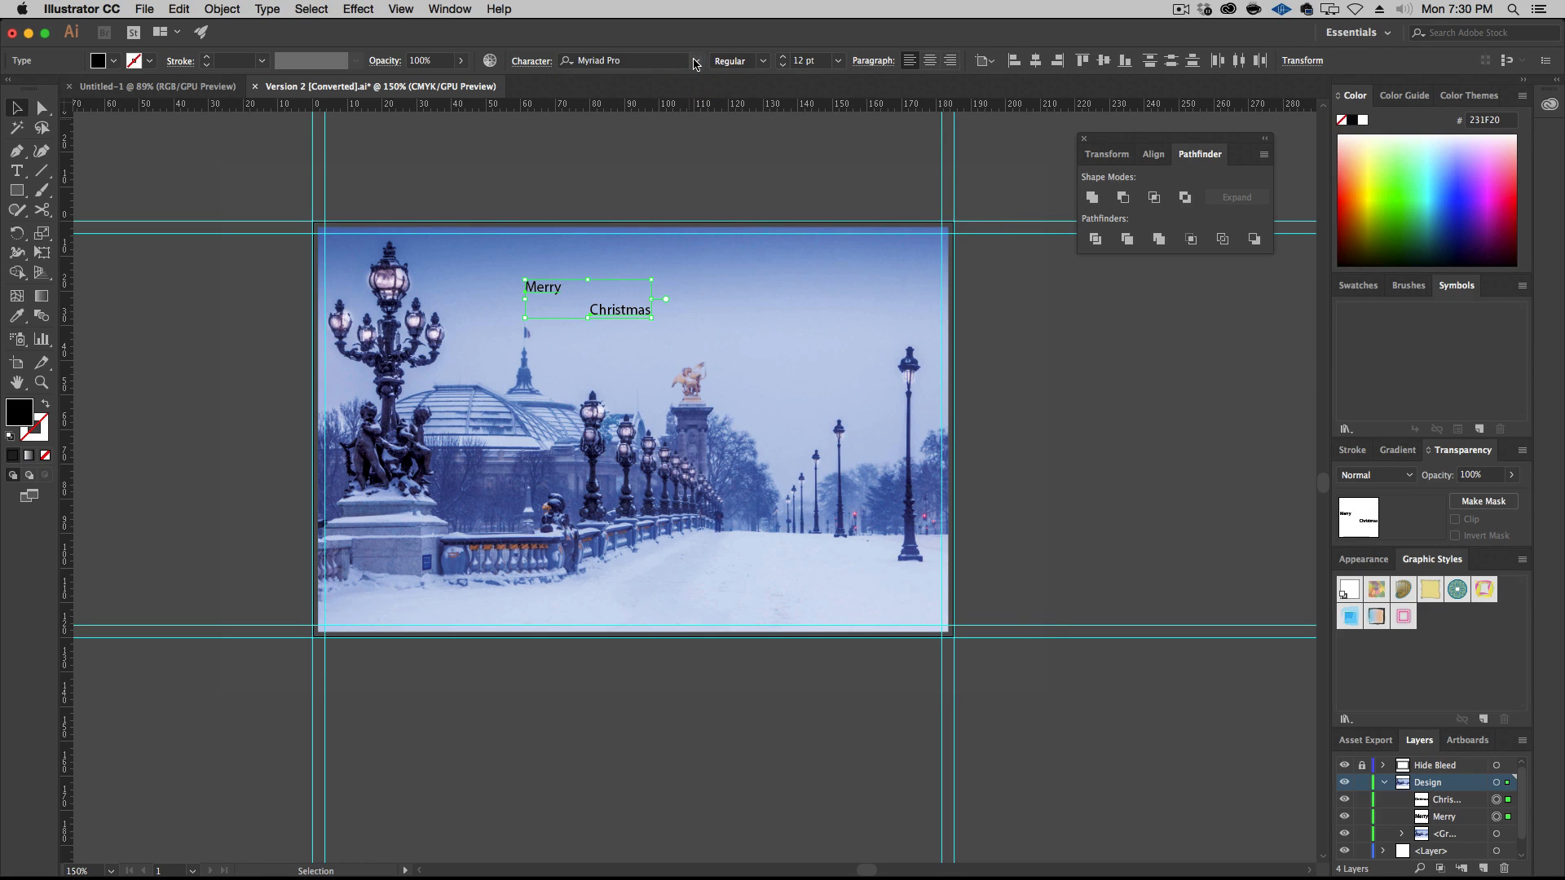
pyautogui.click(449, 9)
pyautogui.click(448, 9)
pyautogui.click(448, 9)
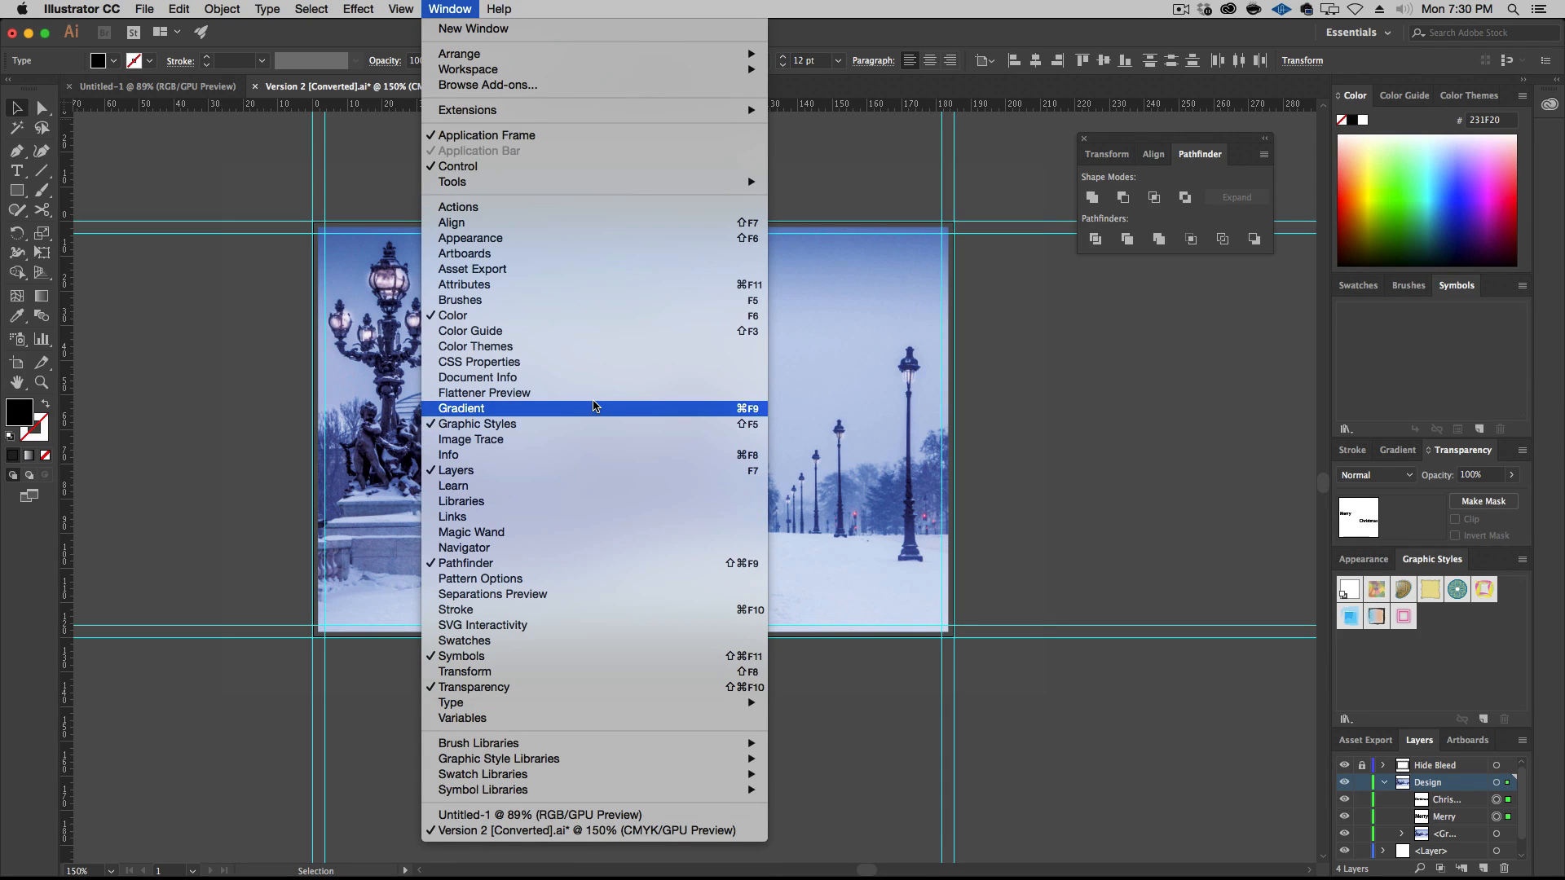
pyautogui.moveTo(644, 702)
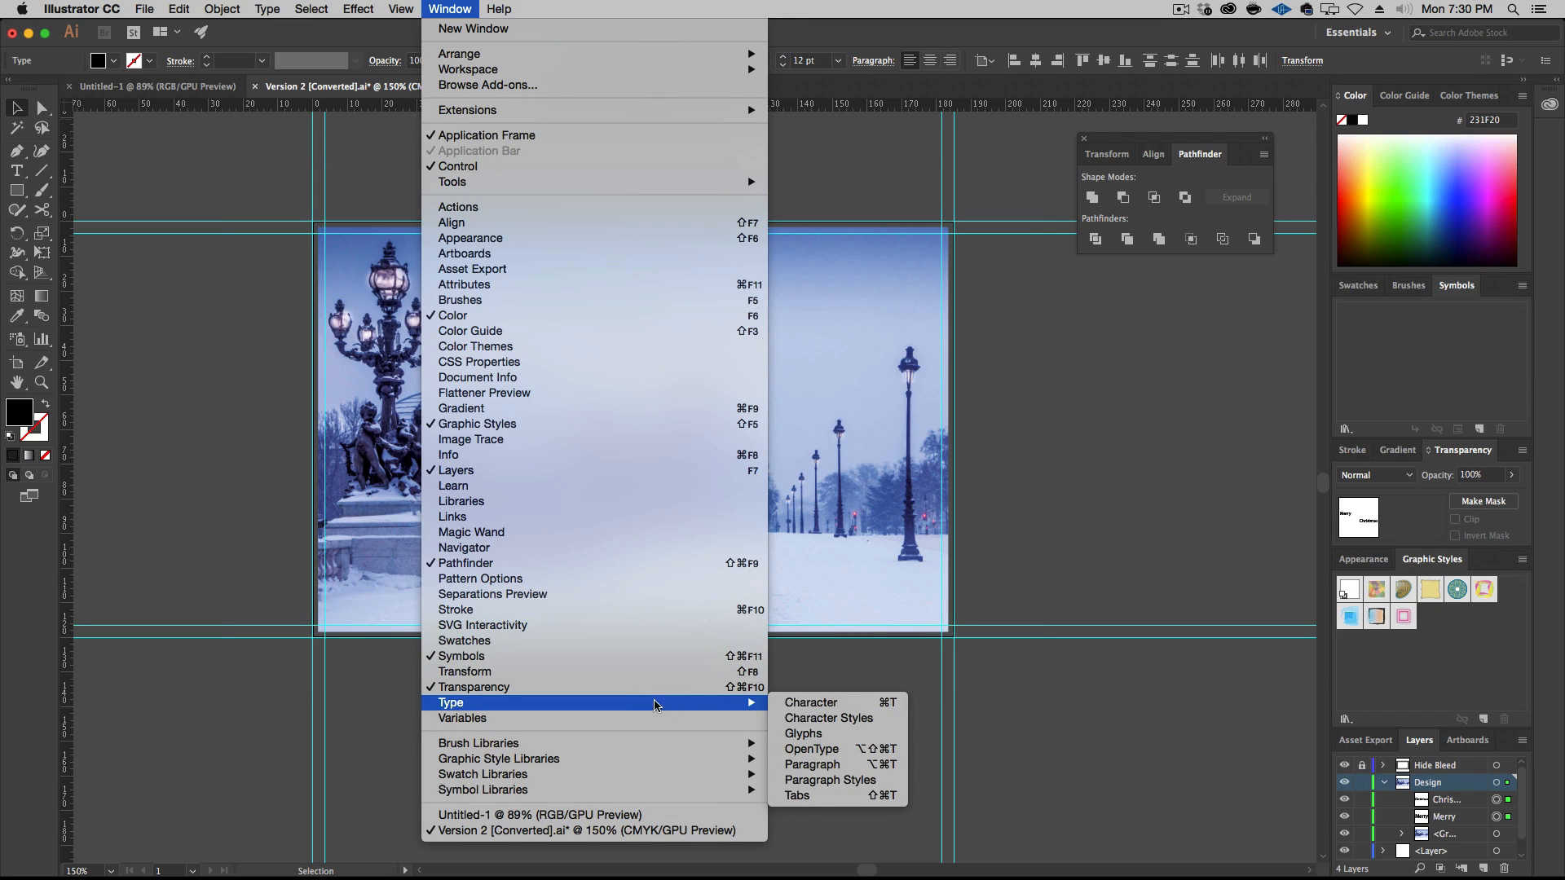
pyautogui.click(811, 705)
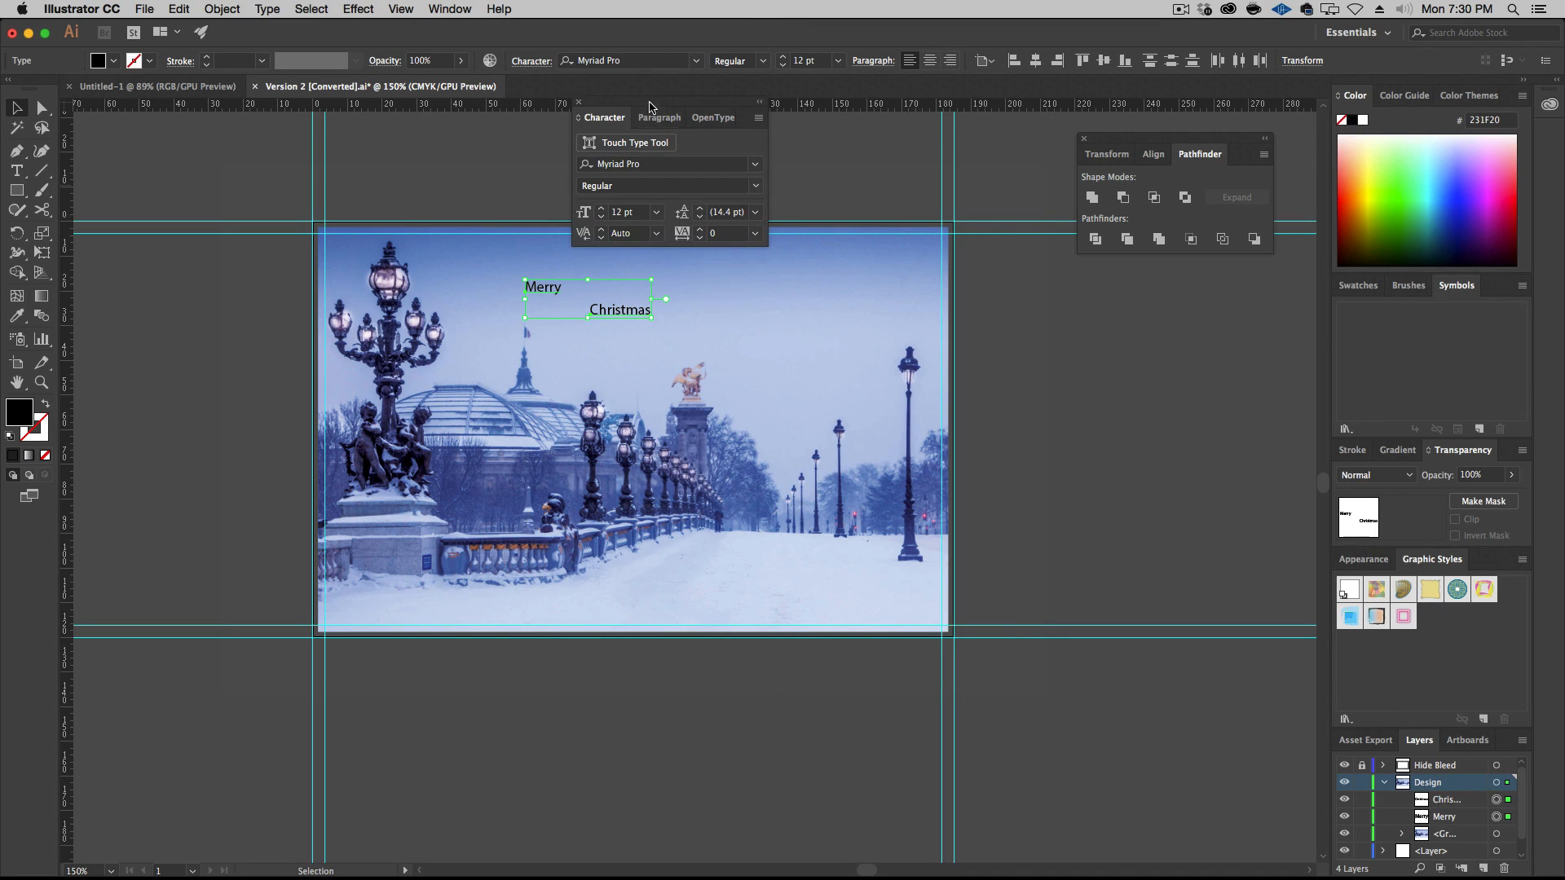
pyautogui.moveTo(625, 101); pyautogui.dragTo(1128, 328)
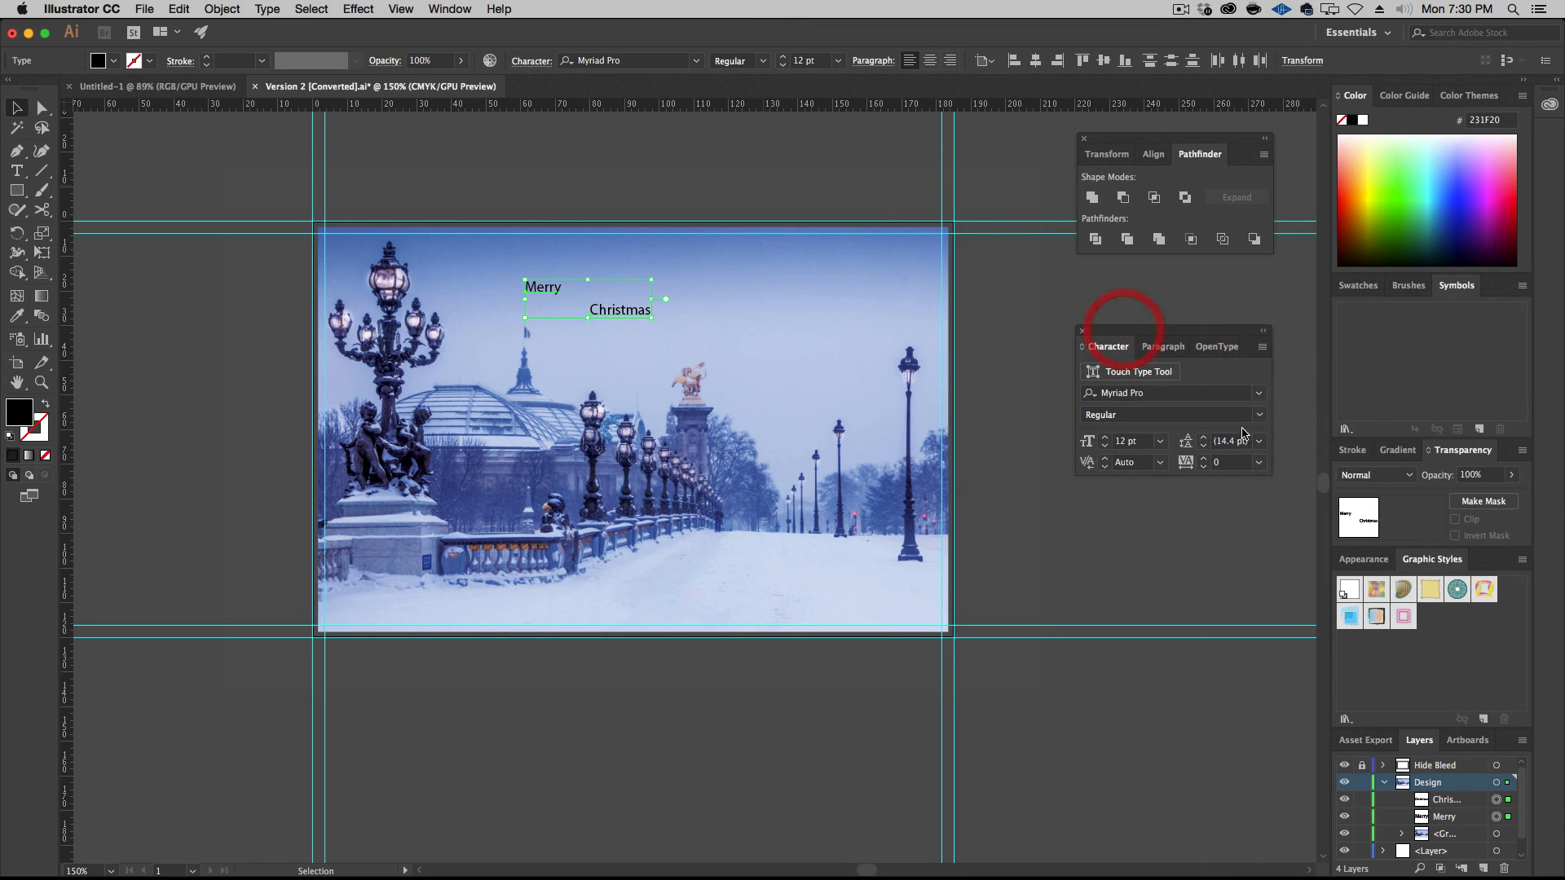
# Change the font of both words to Aguafina Script Regular and their fill colour to white
pyautogui.click(1259, 394)
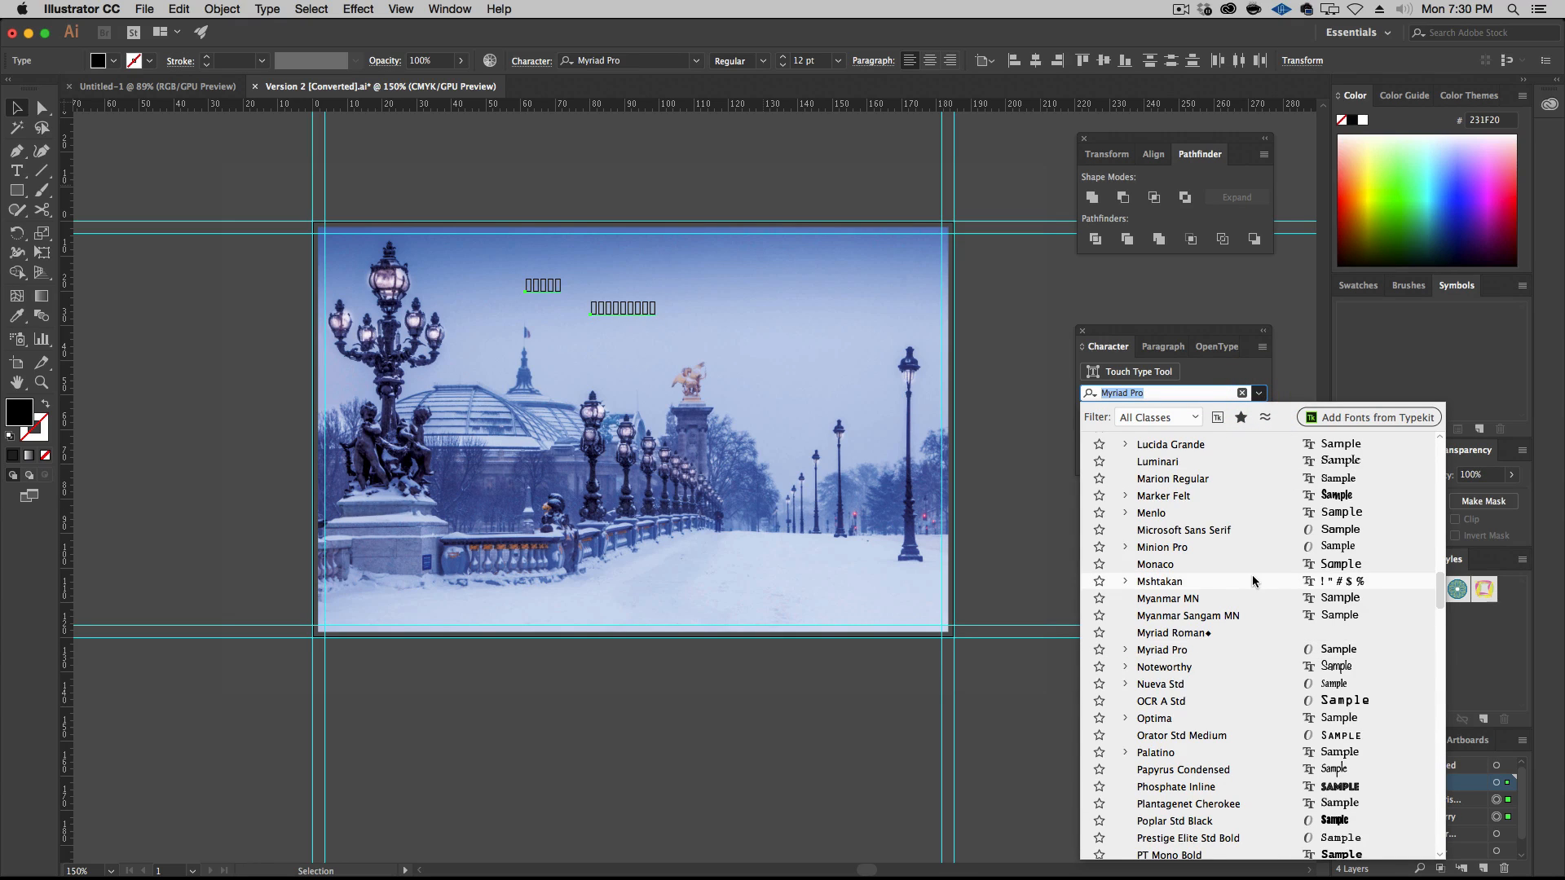
pyautogui.scroll(10, 1252, 574)
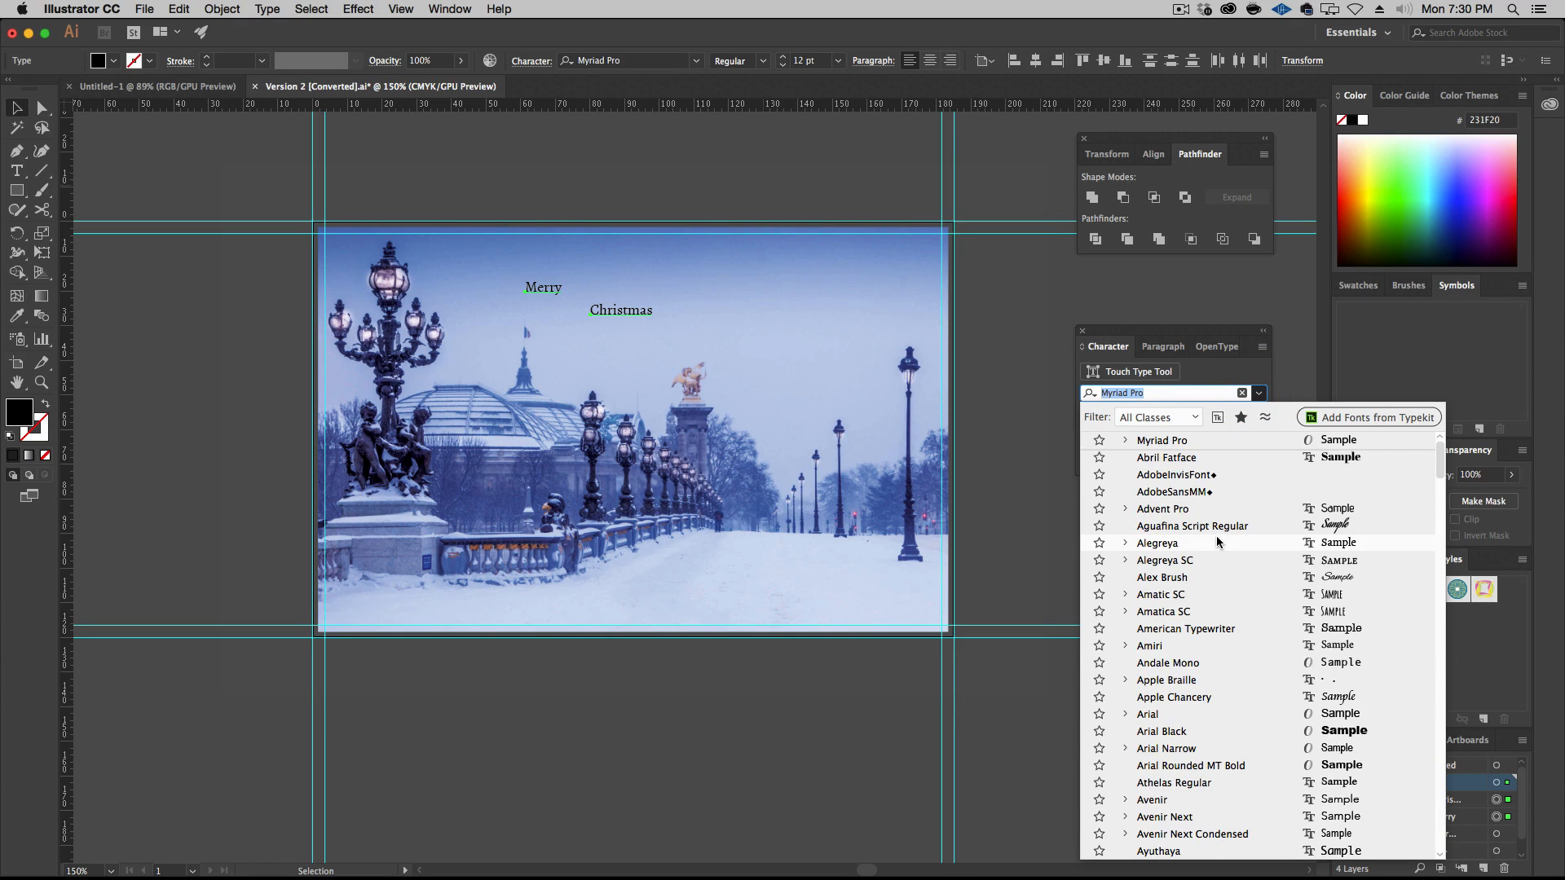
pyautogui.click(1209, 528)
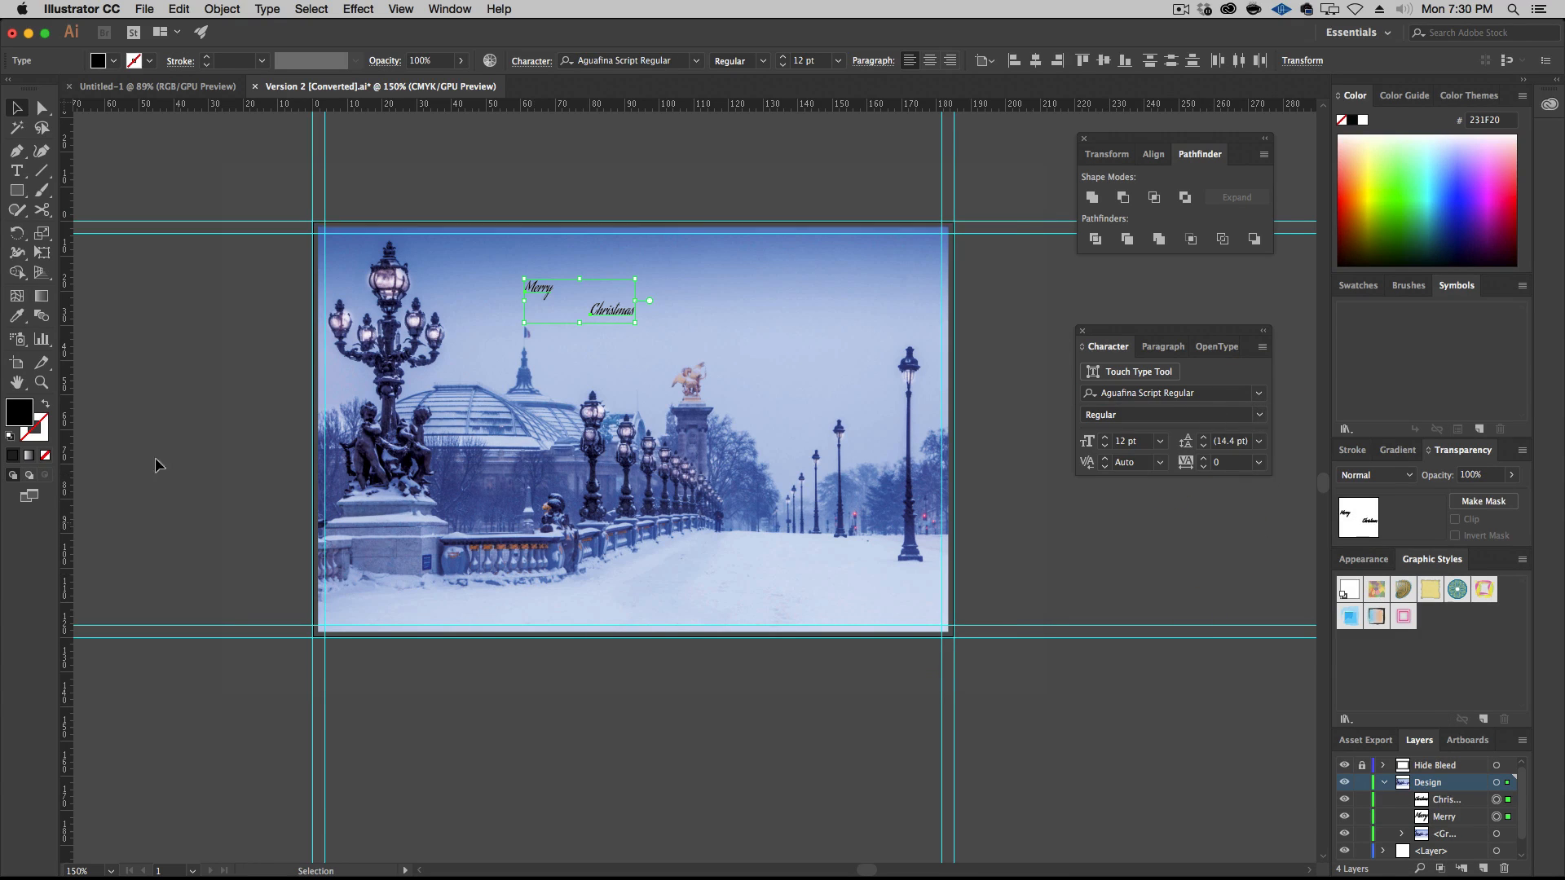
pyautogui.click(1363, 121)
# Set the font size of both words to 60 pt and deselect them
pyautogui.click(1160, 441)
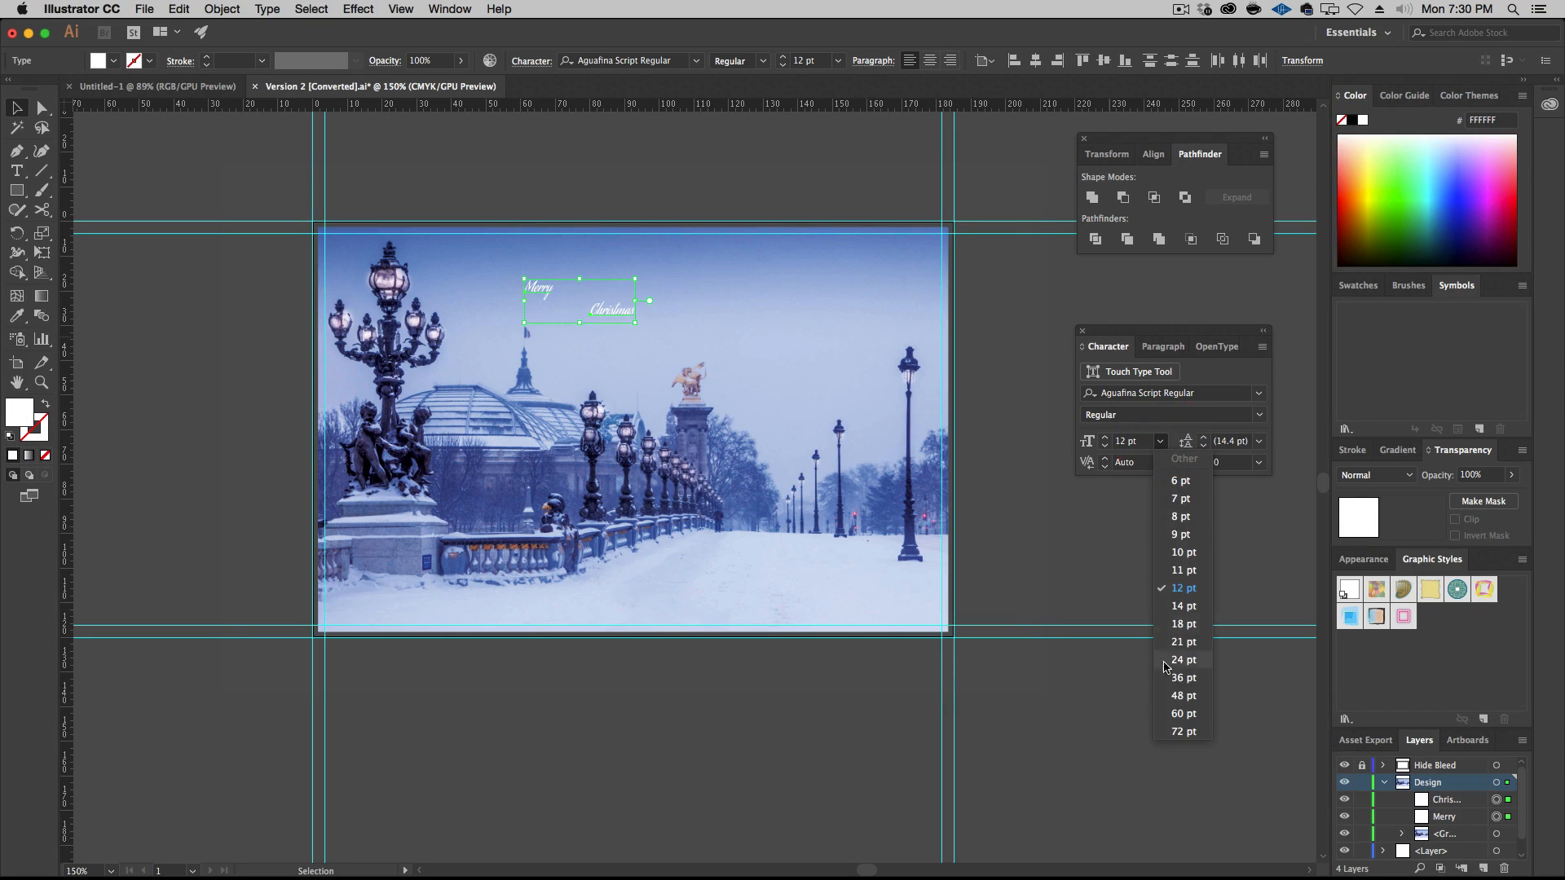
pyautogui.click(1183, 695)
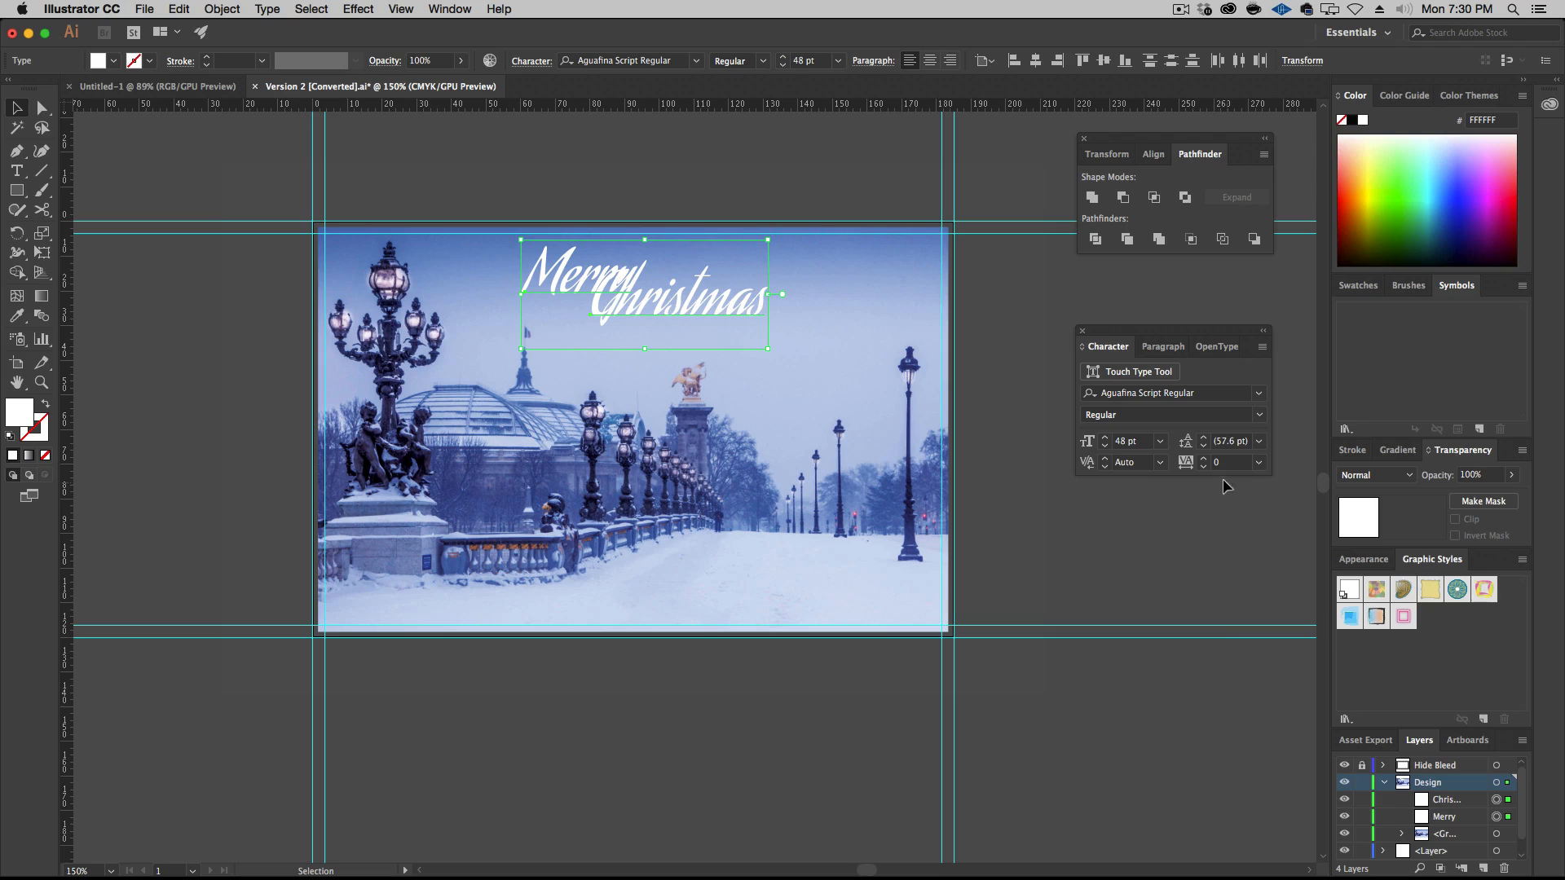
pyautogui.click(1158, 443)
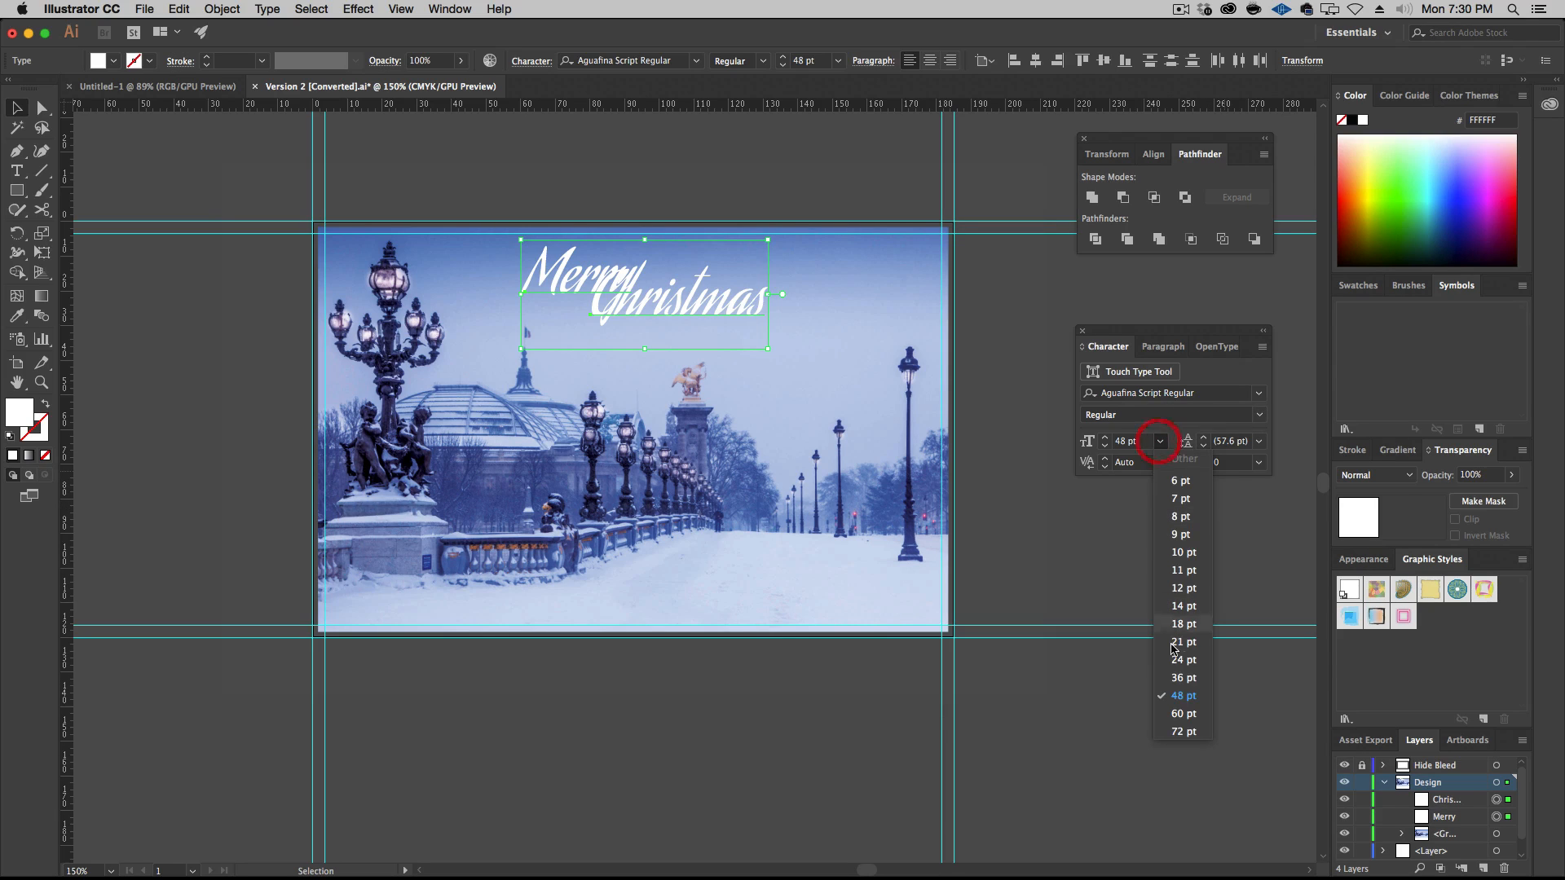
pyautogui.click(1182, 711)
pyautogui.click(1088, 600)
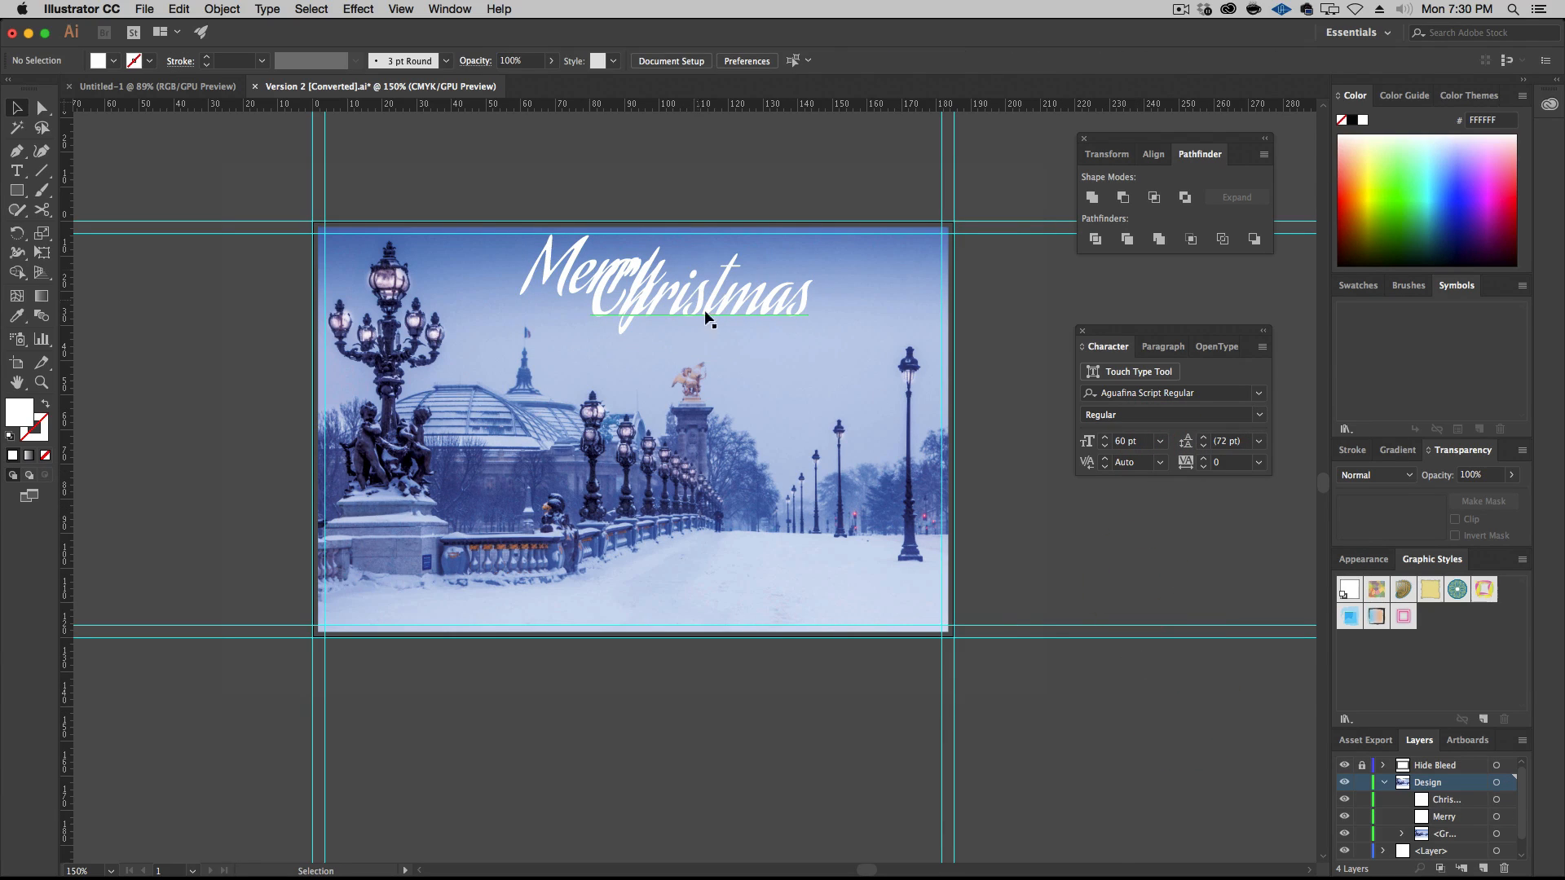
# Arrange the two words side by side in the sky, with "Christmas" right of and slightly lower than "Merry"
pyautogui.moveTo(721, 310); pyautogui.dragTo(789, 318)
pyautogui.click(615, 285)
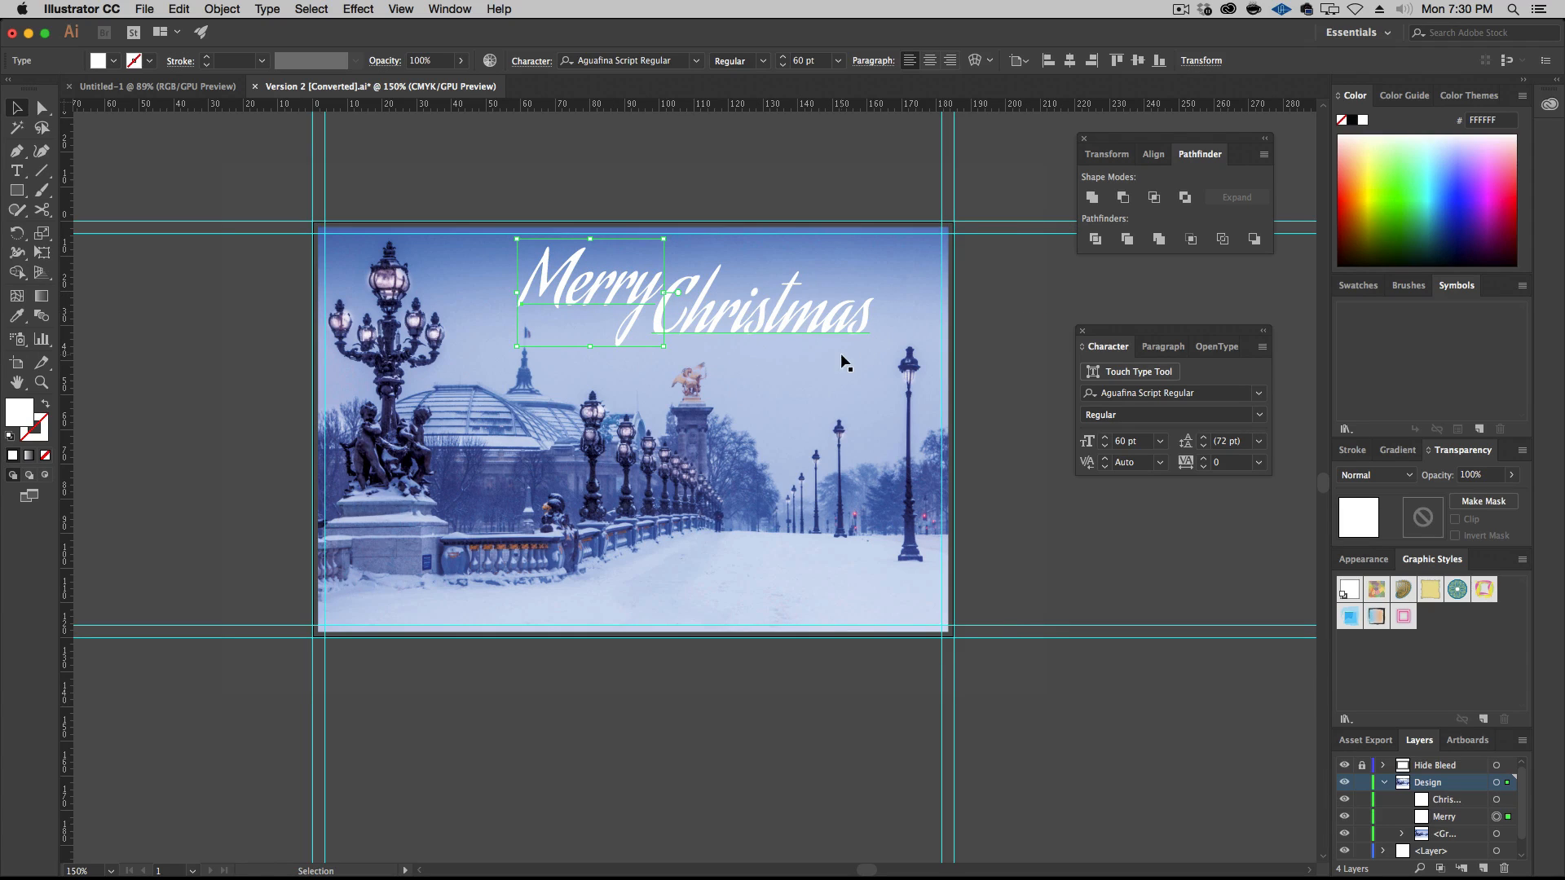
pyautogui.click(1038, 296)
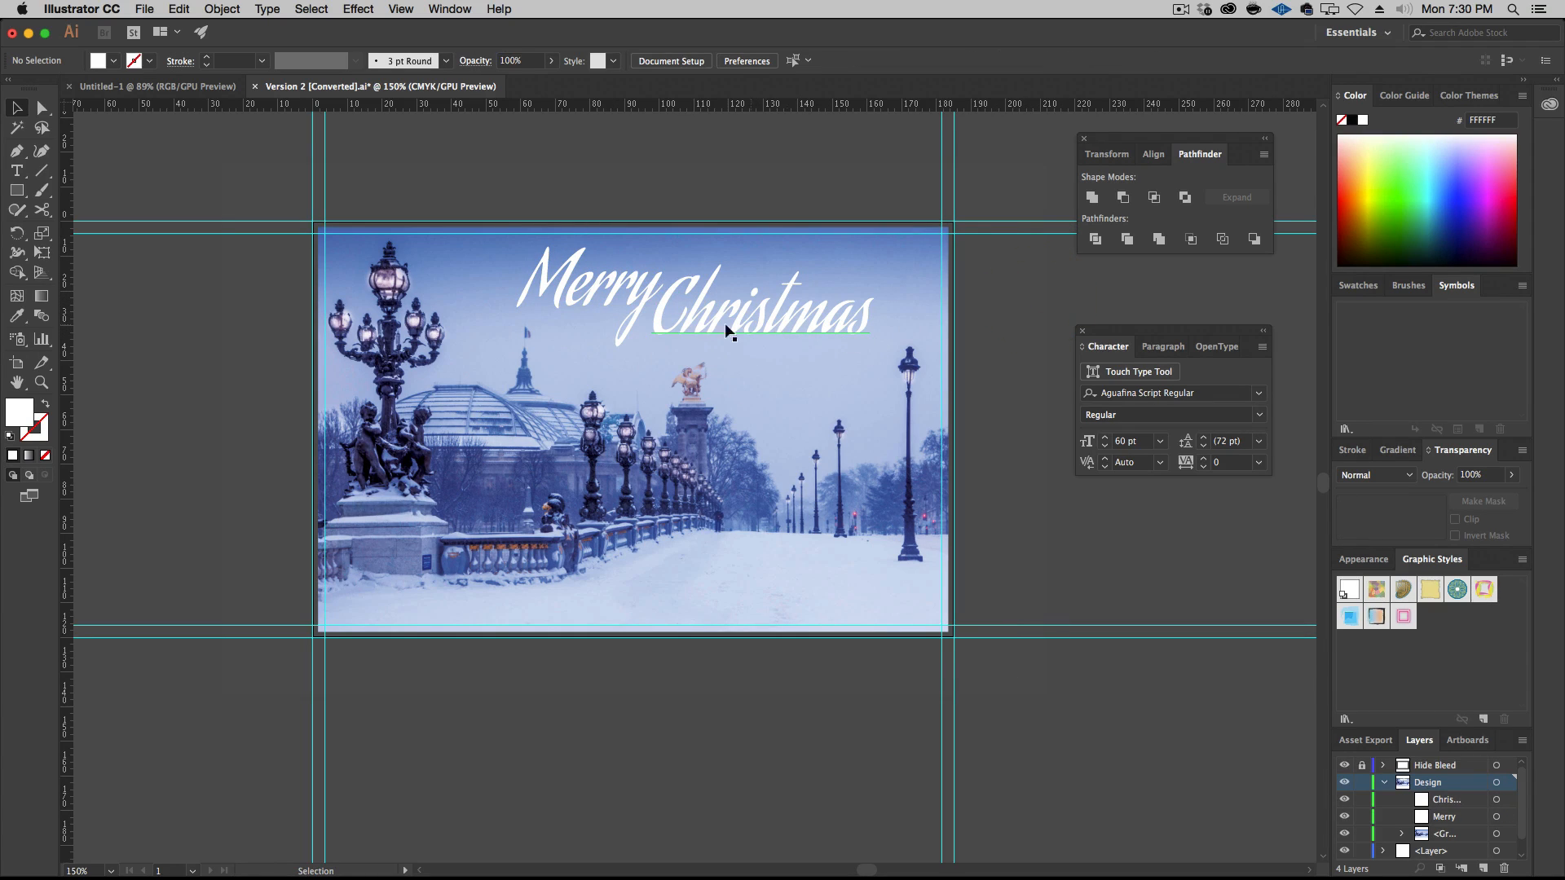
pyautogui.moveTo(610, 297); pyautogui.dragTo(592, 289)
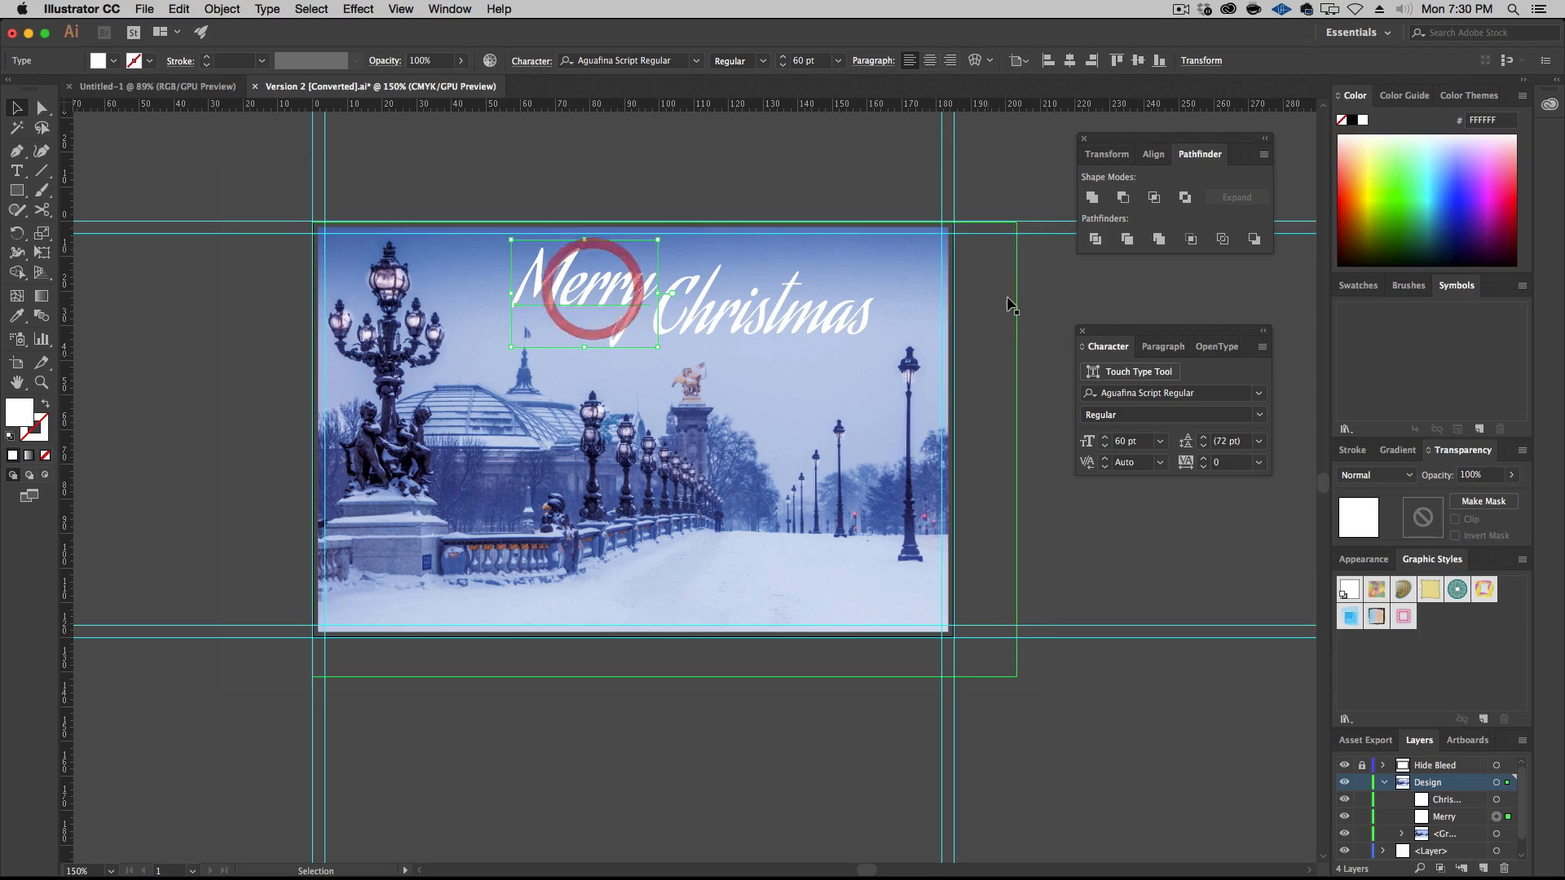
pyautogui.click(1067, 271)
pyautogui.moveTo(778, 310); pyautogui.dragTo(774, 313)
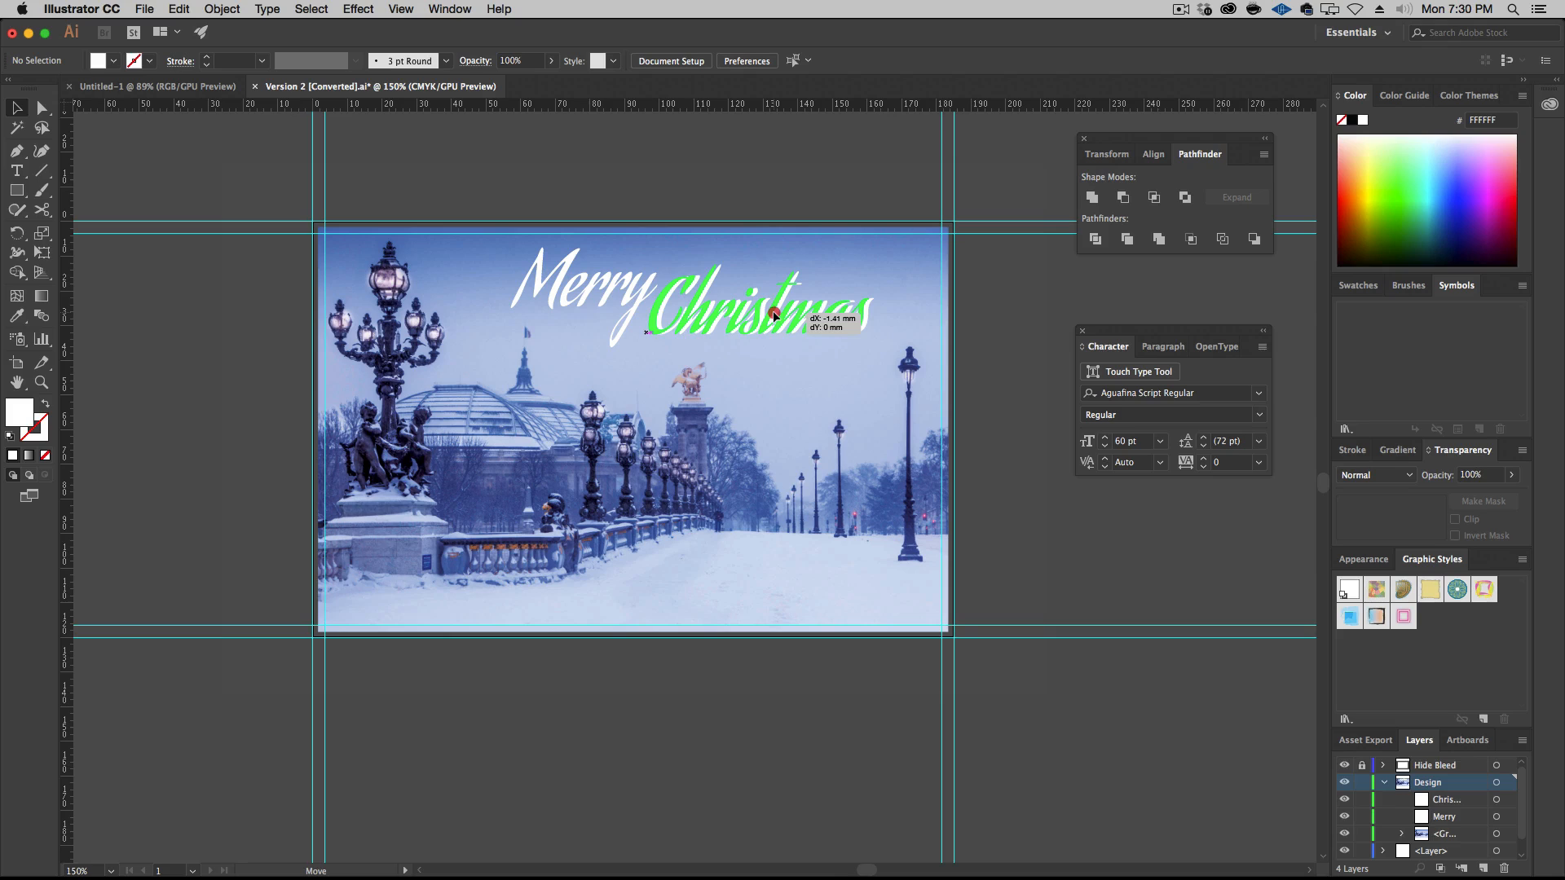
pyautogui.moveTo(773, 310); pyautogui.dragTo(778, 311)
# Turn off Smart Guides and shift "Christmas" slightly upward for finer spacing beside "Merry"
pyautogui.click(440, 8)
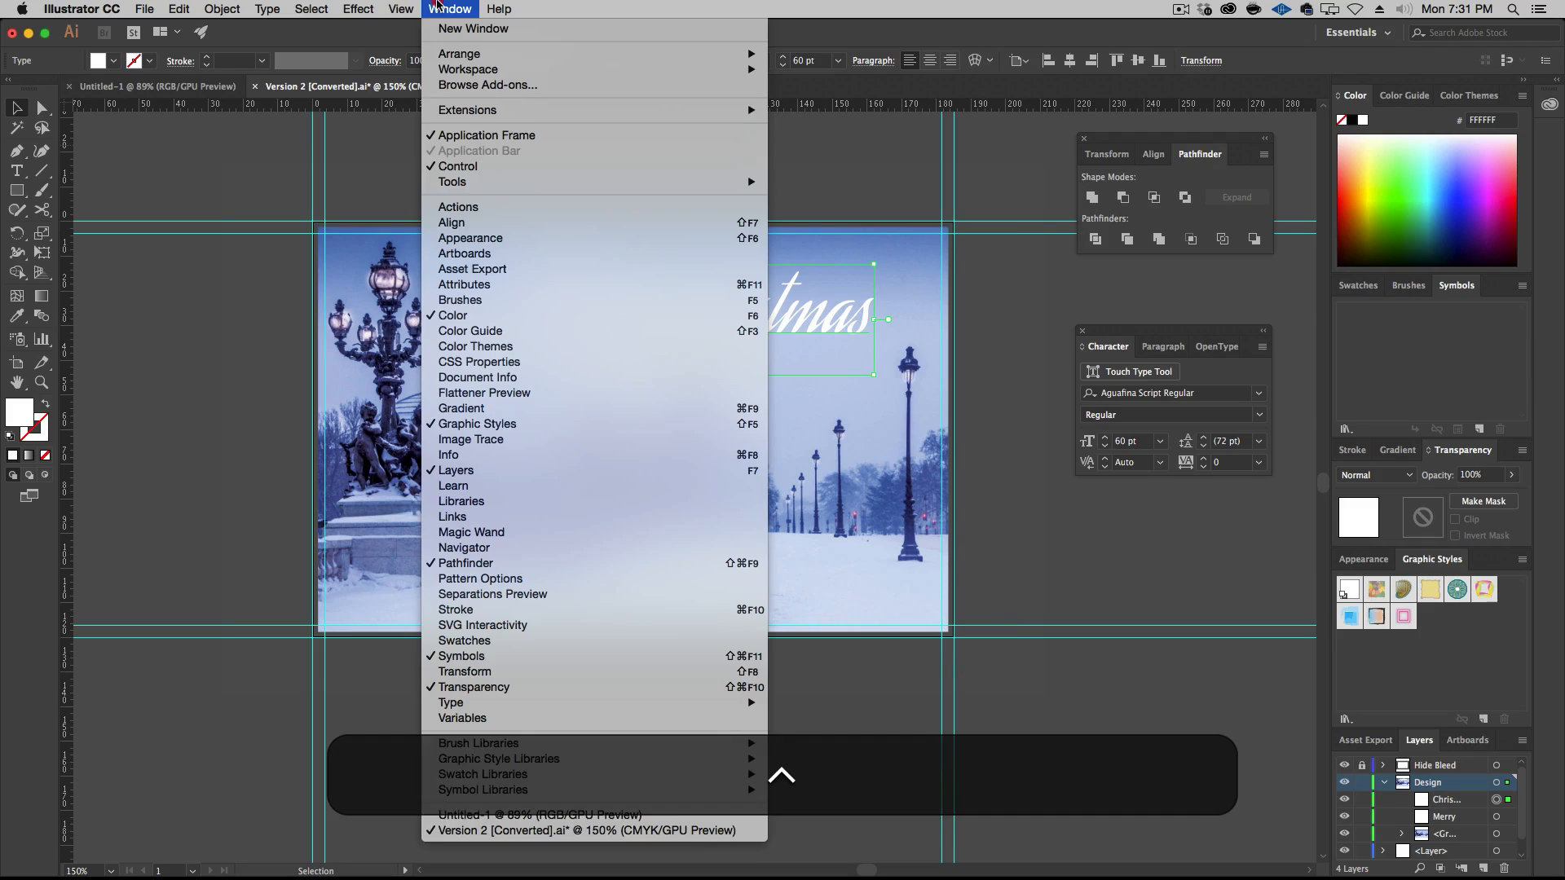
pyautogui.moveTo(405, 6)
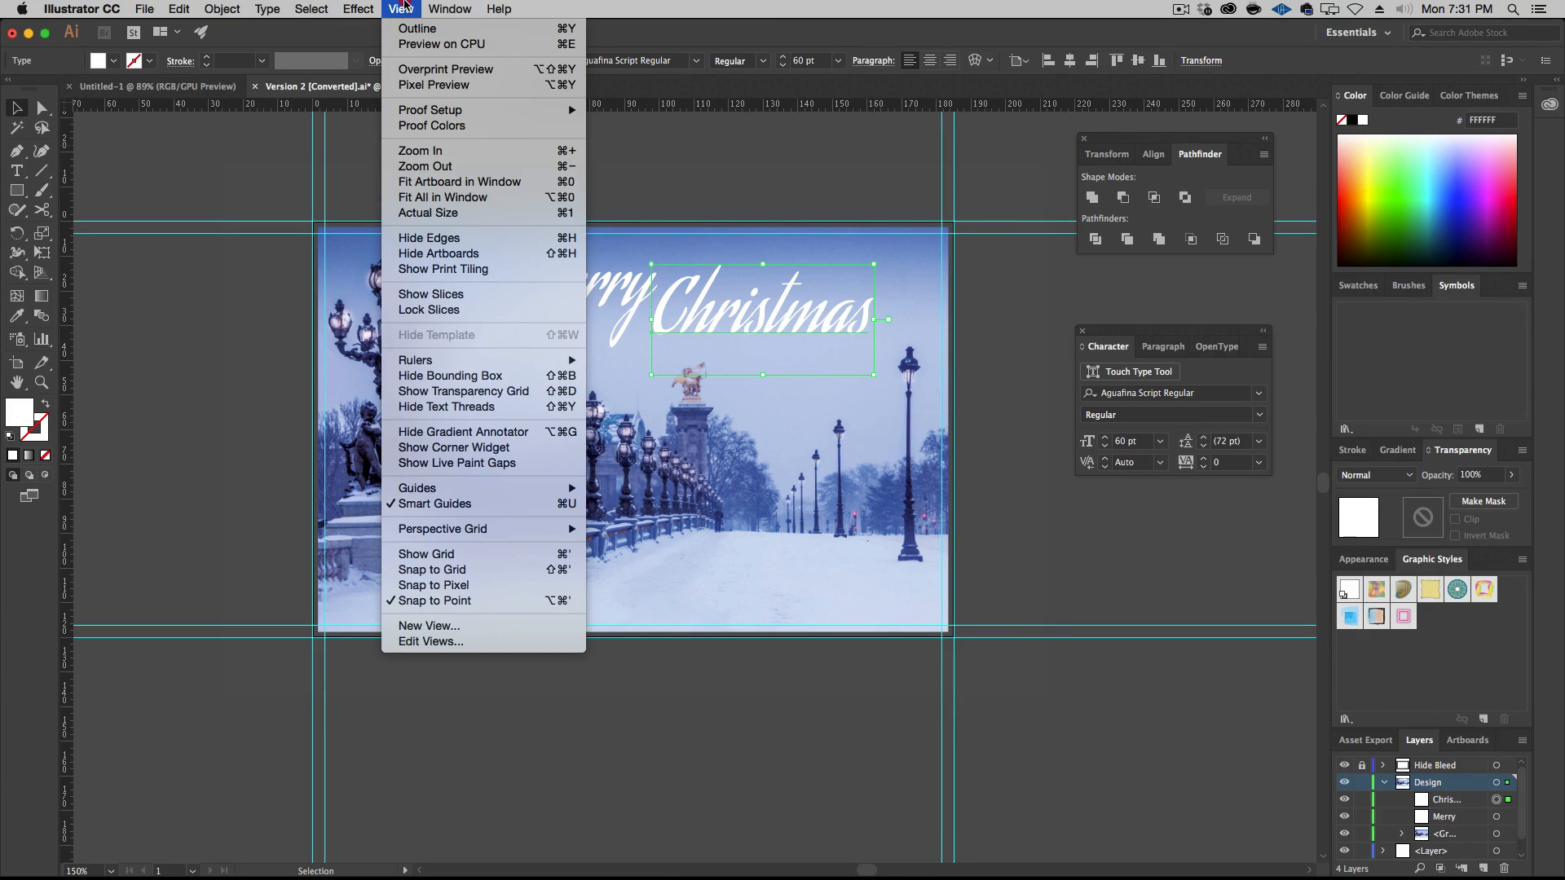
pyautogui.moveTo(465, 486)
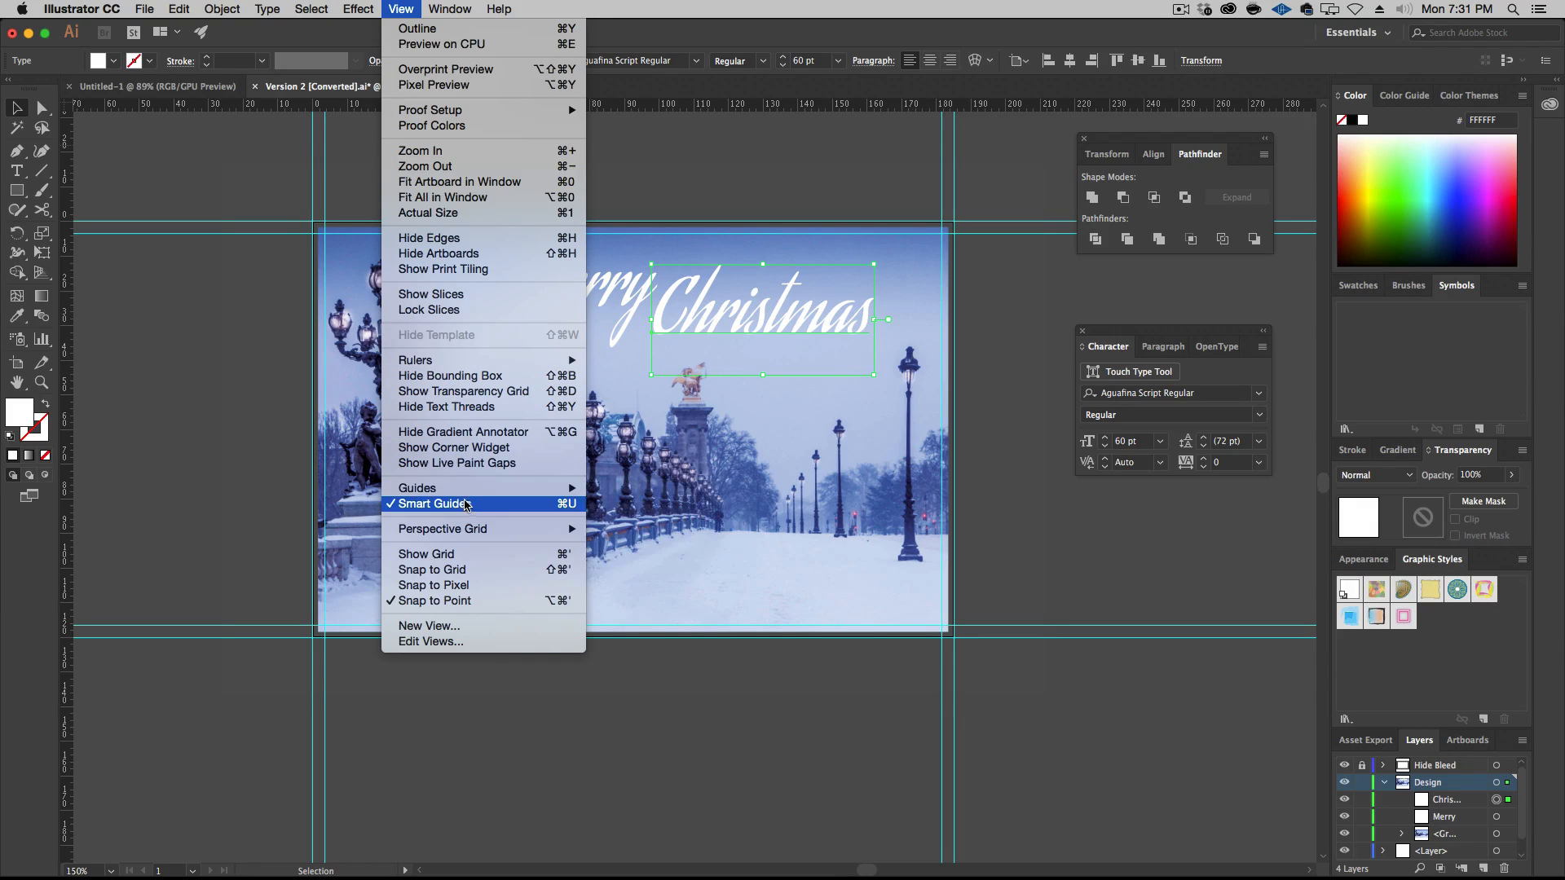
pyautogui.click(461, 504)
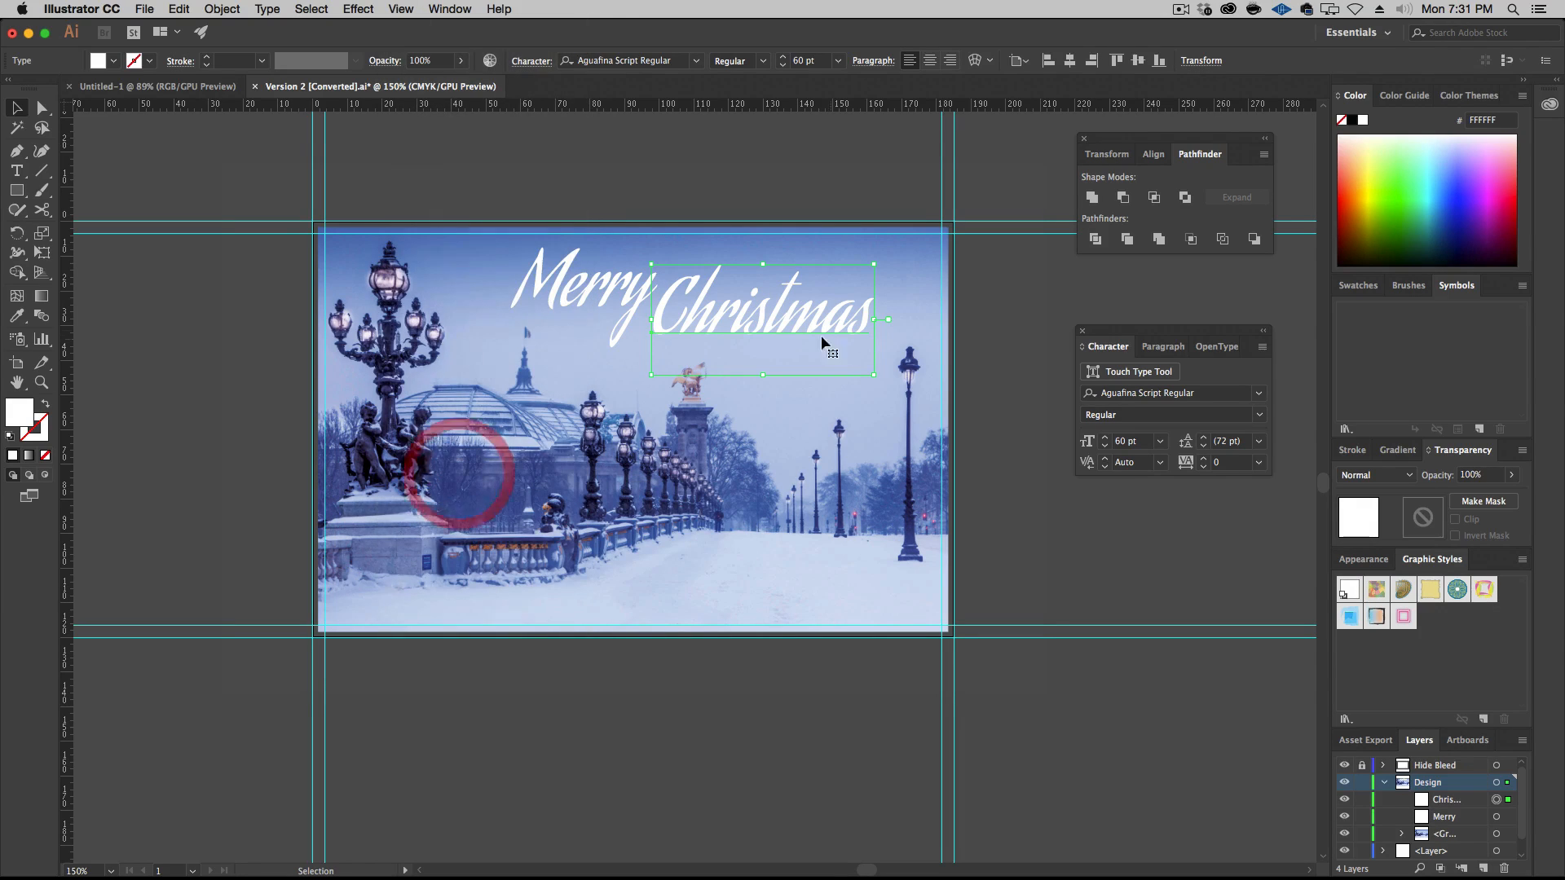
pyautogui.click(751, 310)
pyautogui.moveTo(753, 313); pyautogui.dragTo(763, 320)
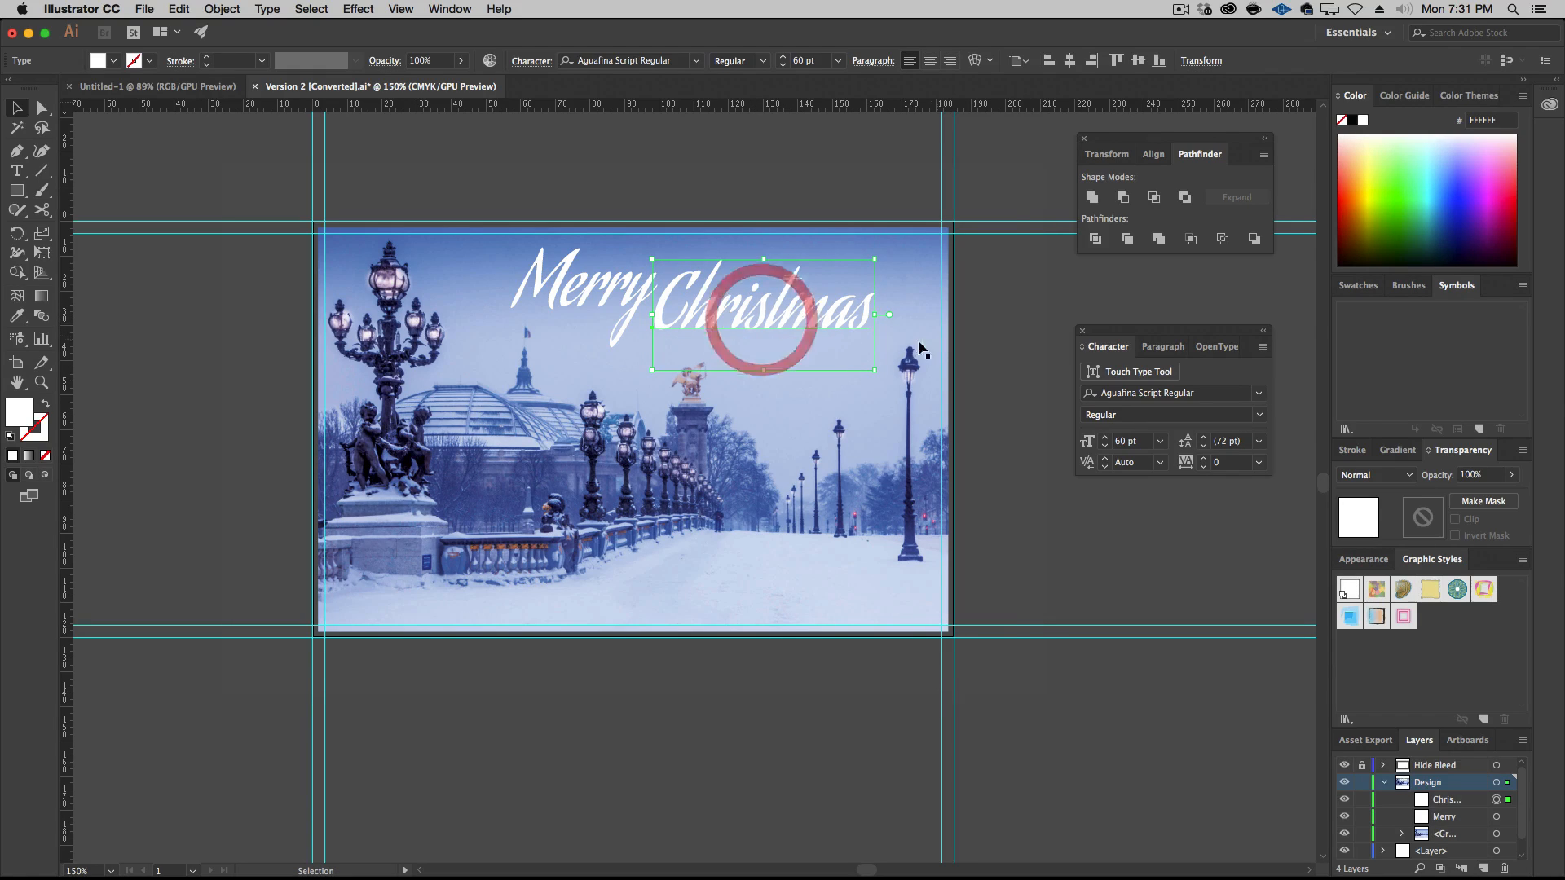
pyautogui.click(1010, 297)
# Move both words together toward the card's upper-right corner, just left of the tall lamp post, and group them
pyautogui.keyDown('shift'); pyautogui.click(756, 313); pyautogui.keyUp('shift')
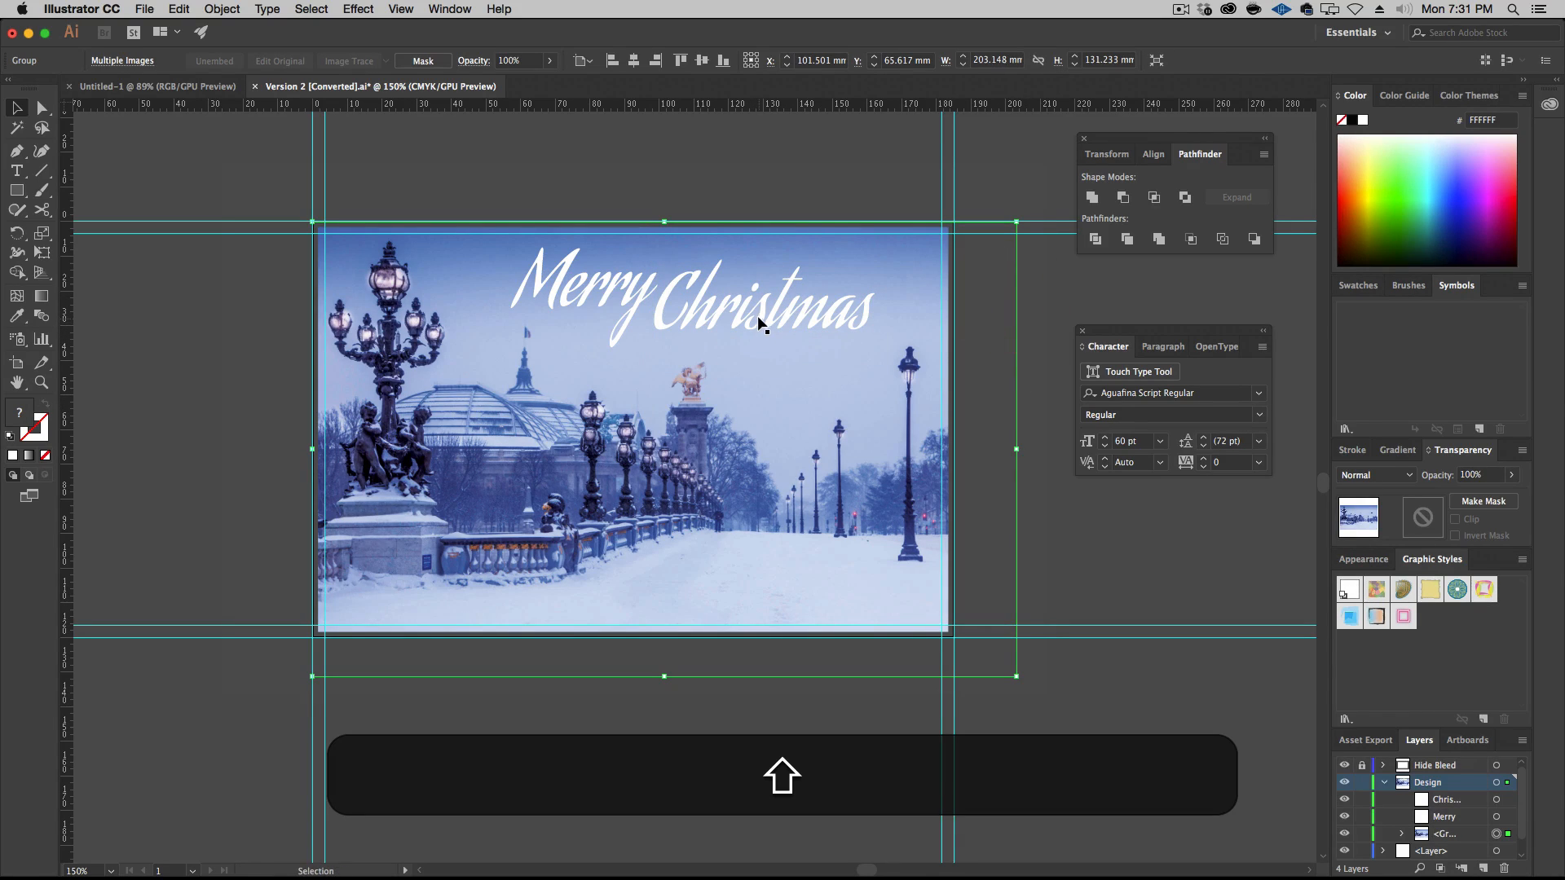
pyautogui.keyDown('shift'); pyautogui.click(611, 295); pyautogui.keyUp('shift')
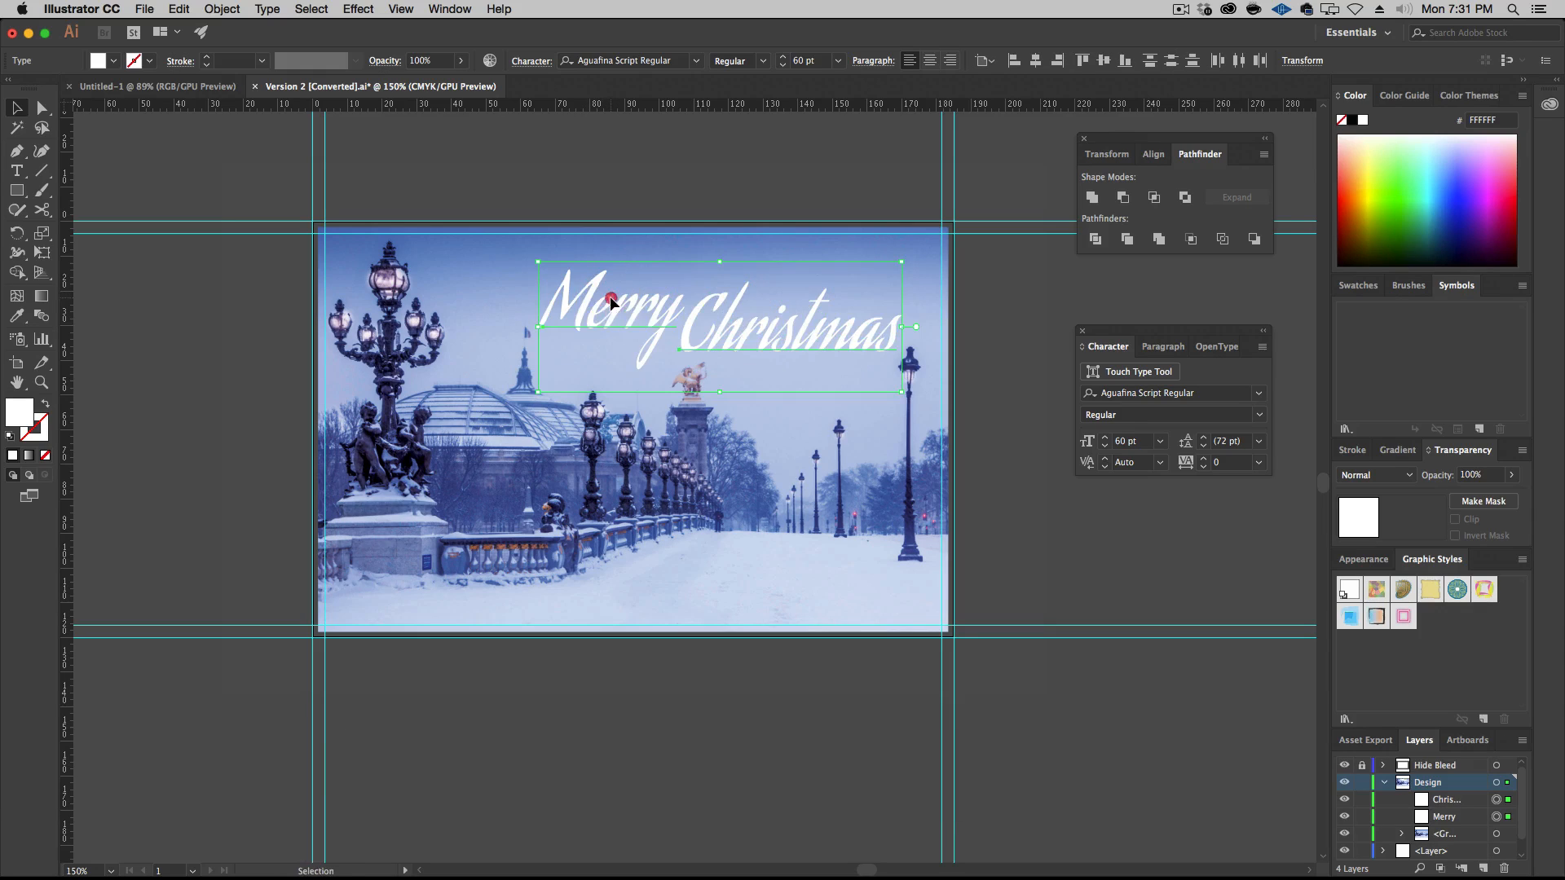
pyautogui.moveTo(610, 296); pyautogui.dragTo(616, 264)
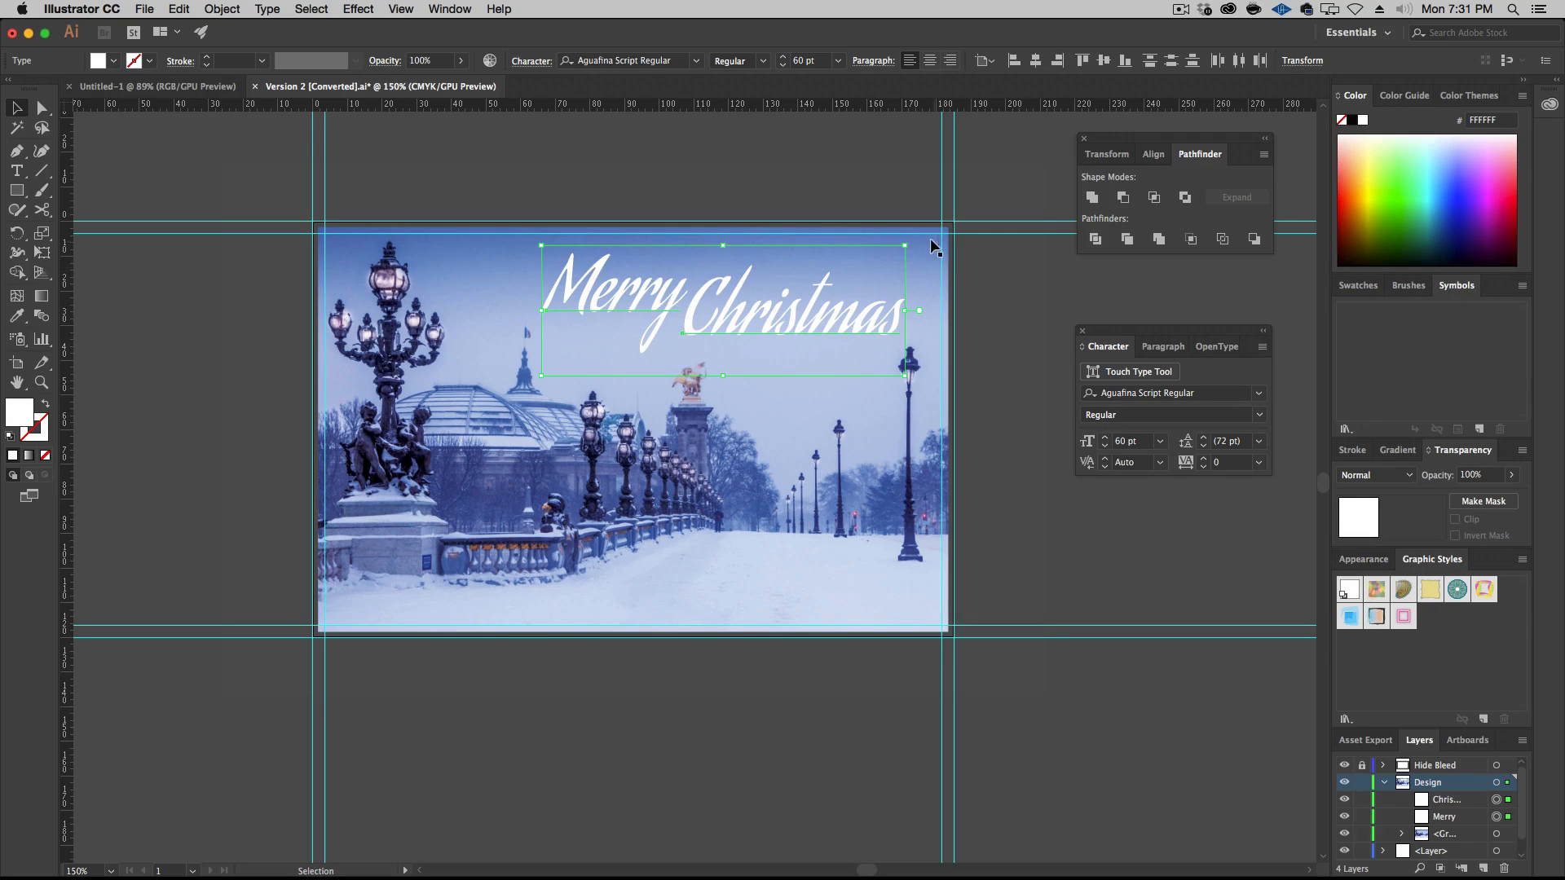
pyautogui.moveTo(839, 307); pyautogui.dragTo(836, 307)
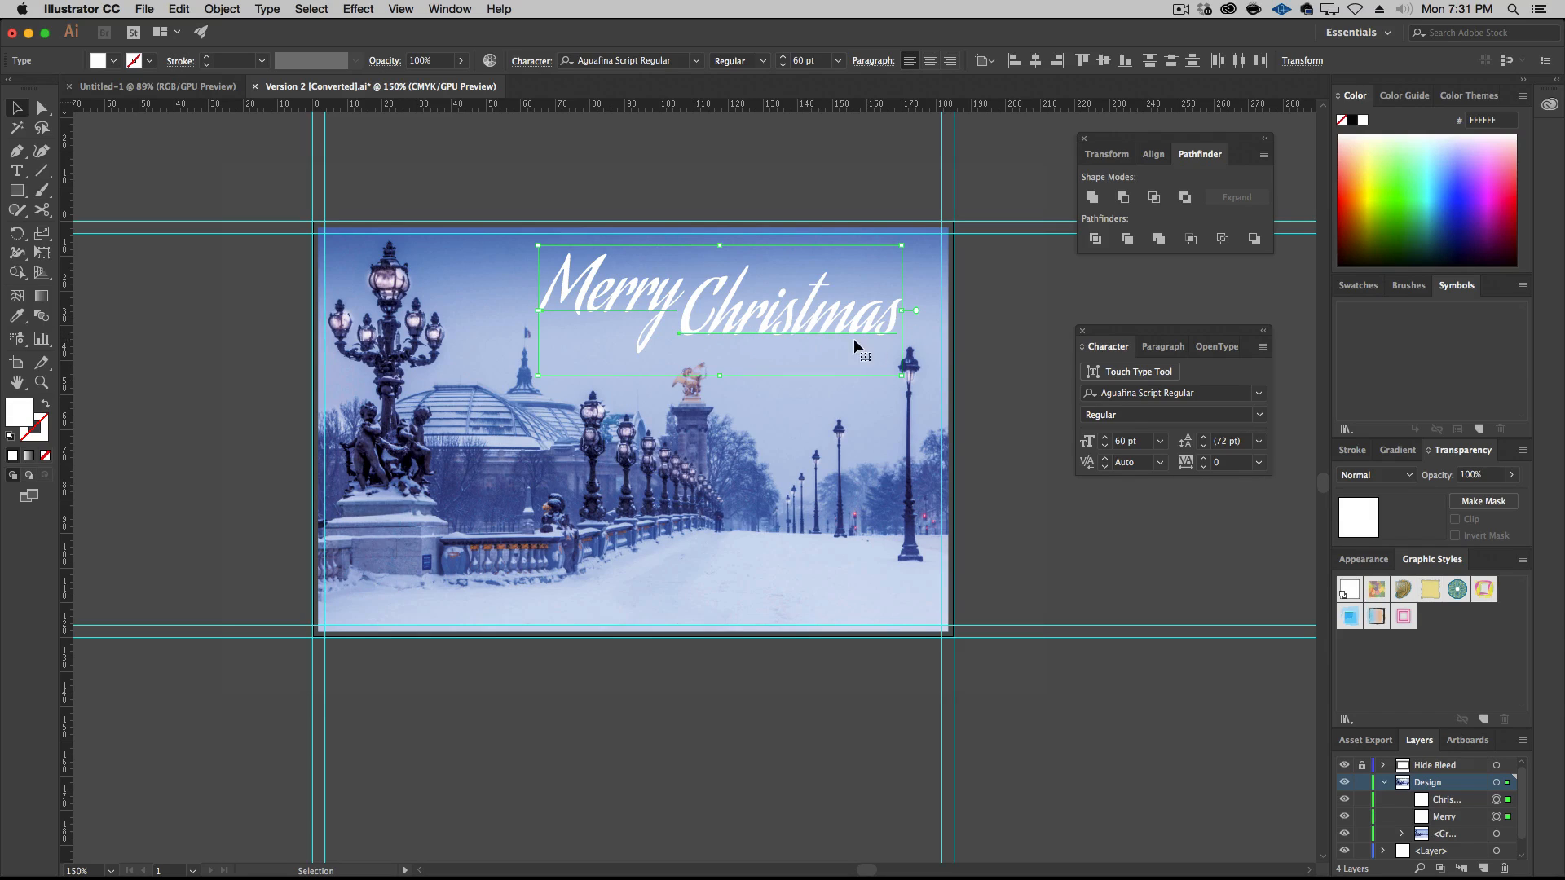
pyautogui.press('super+g')
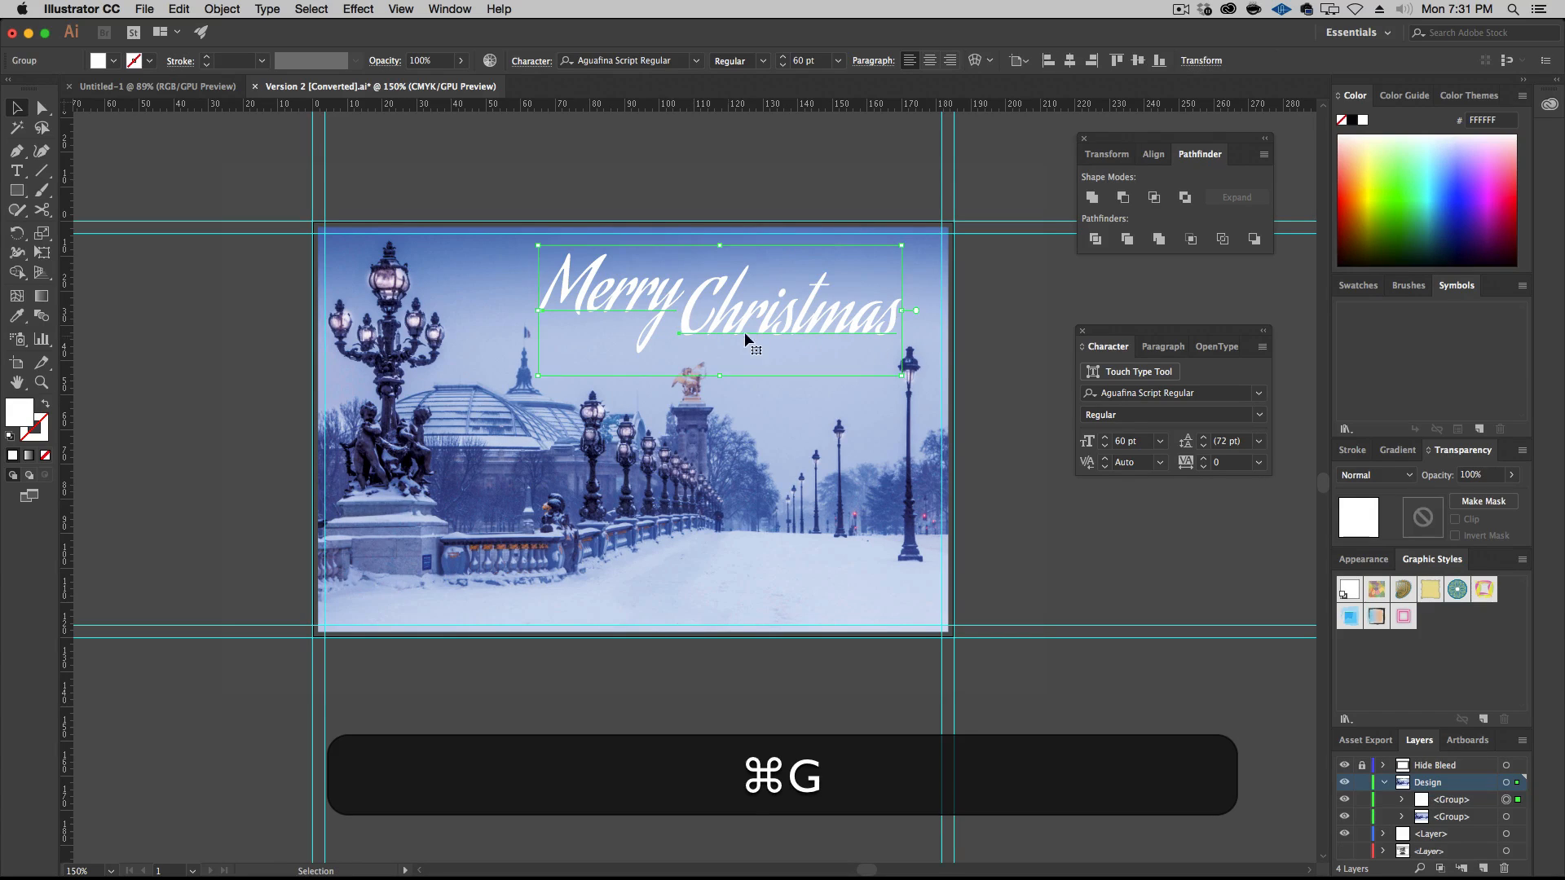
# Apply a white Outer Glow to the grouped greeting in Normal mode with 100% opacity and a 0.25 mm blur
pyautogui.click(350, 9)
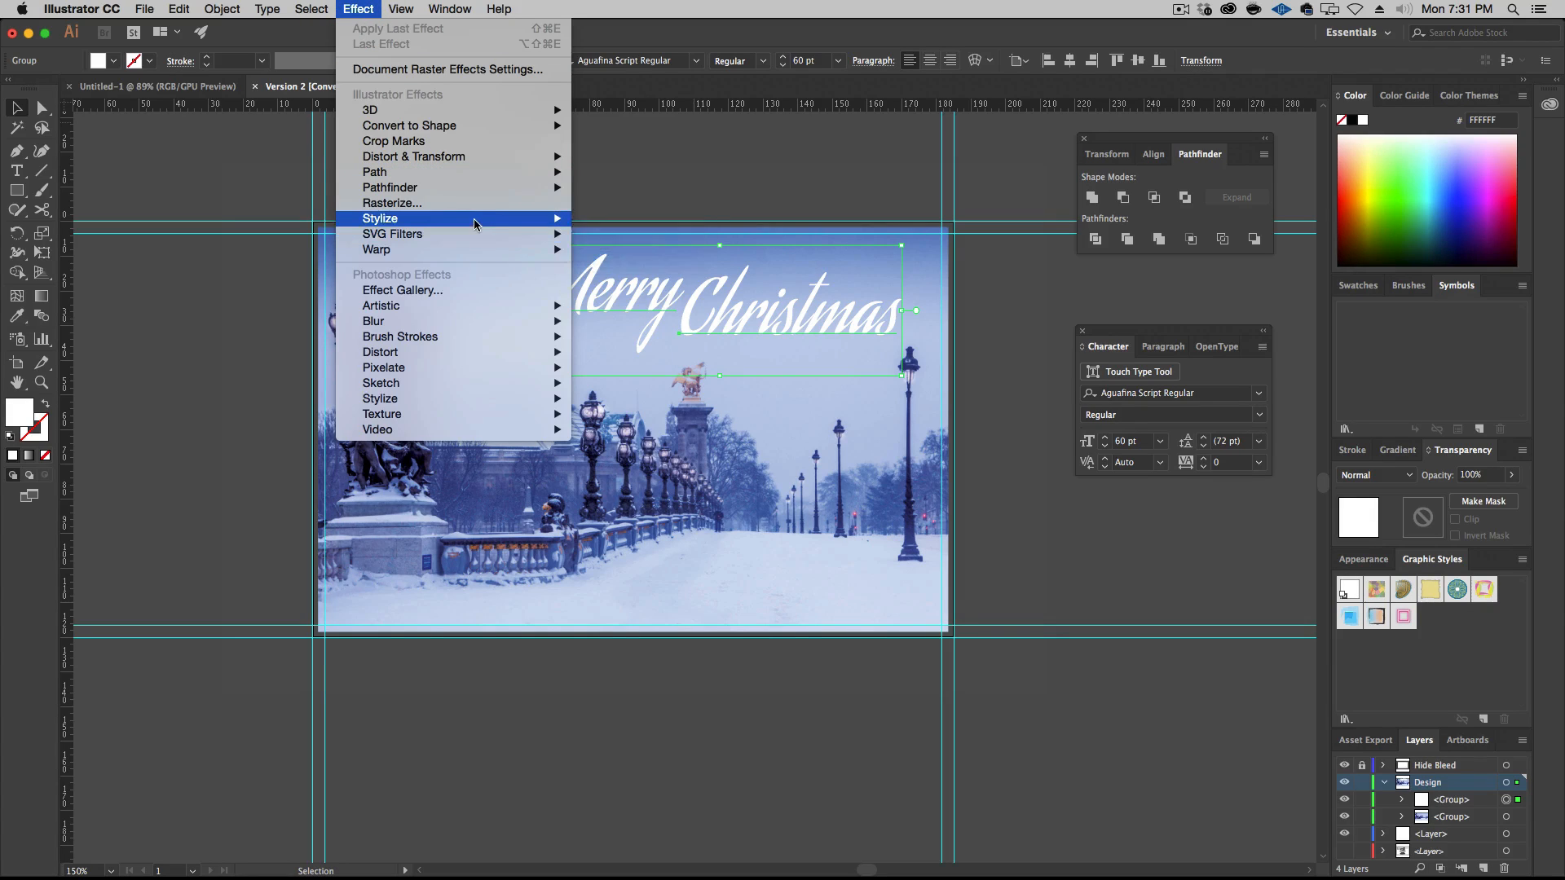
pyautogui.moveTo(473, 218)
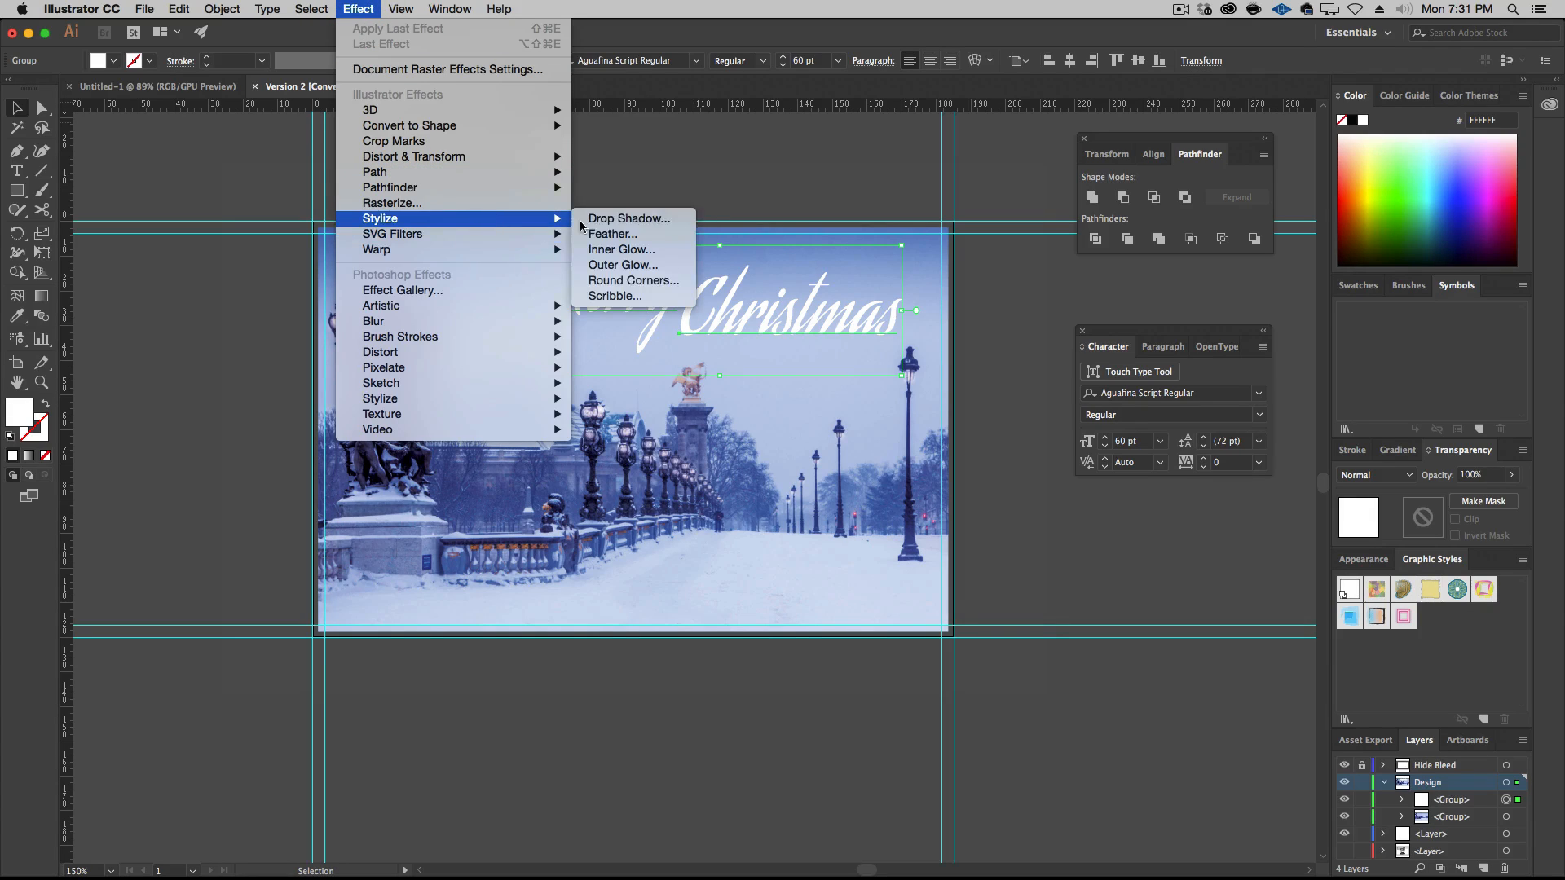
pyautogui.click(619, 265)
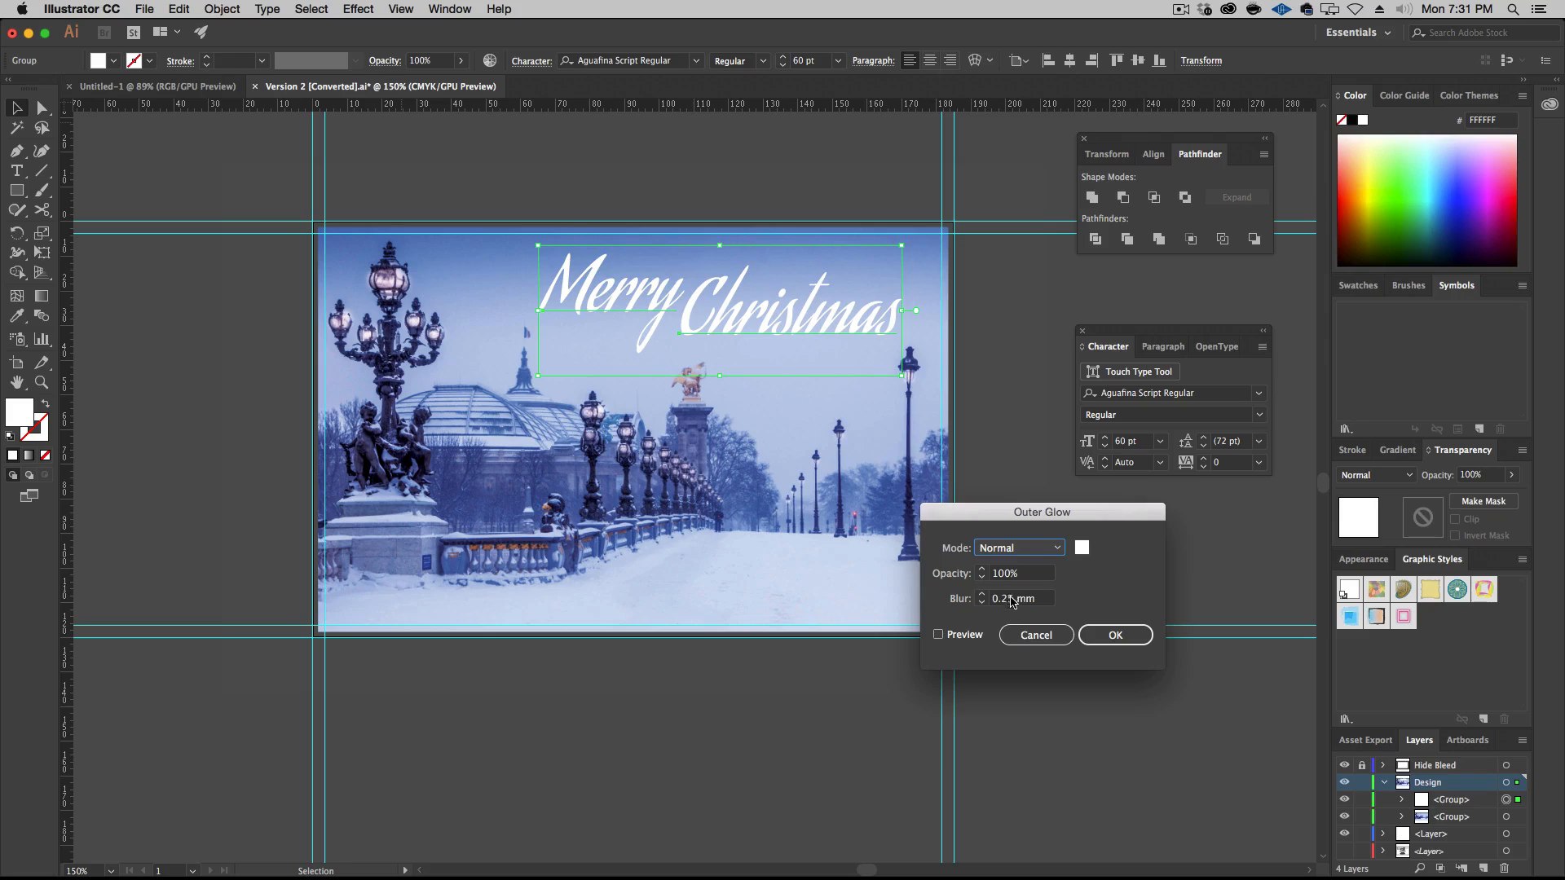
pyautogui.click(977, 637)
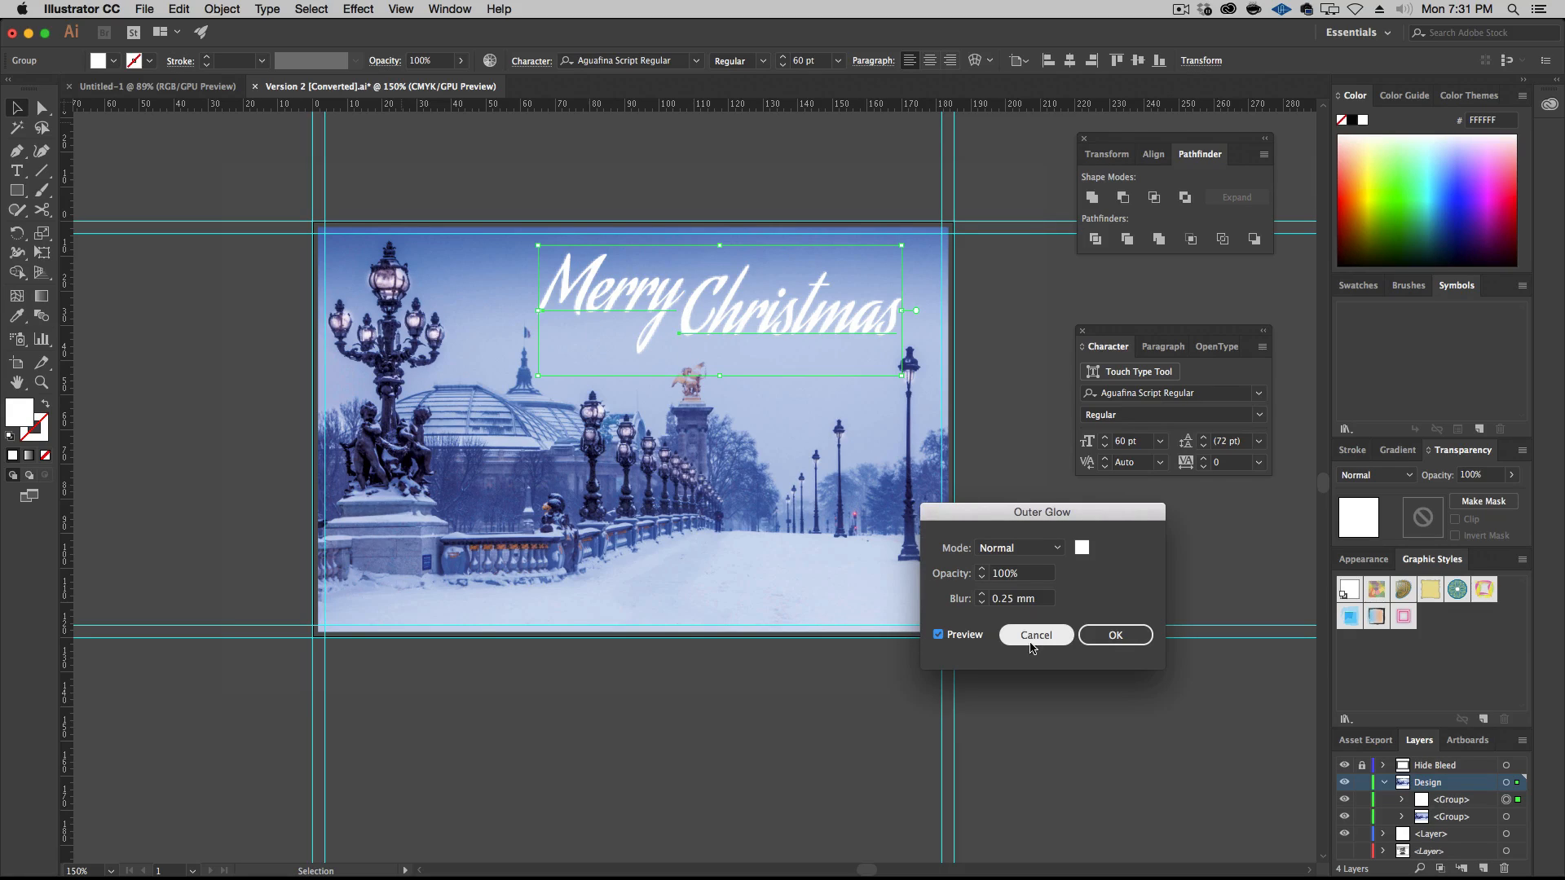
pyautogui.click(1100, 639)
# Set the document's raster effects resolution to High (300 ppi)
pyautogui.click(357, 8)
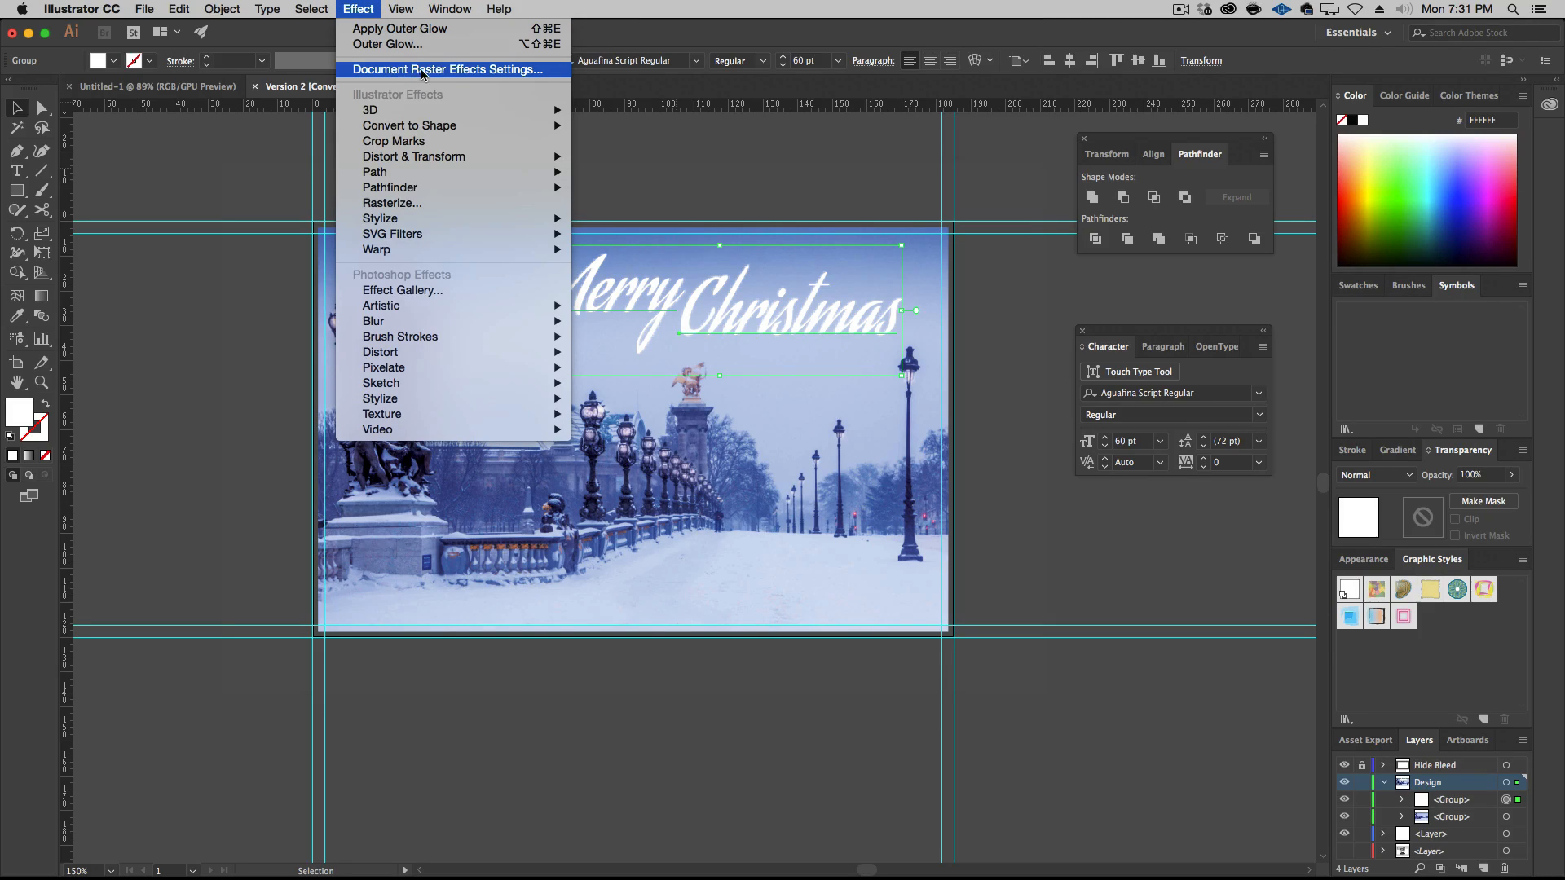
pyautogui.click(483, 71)
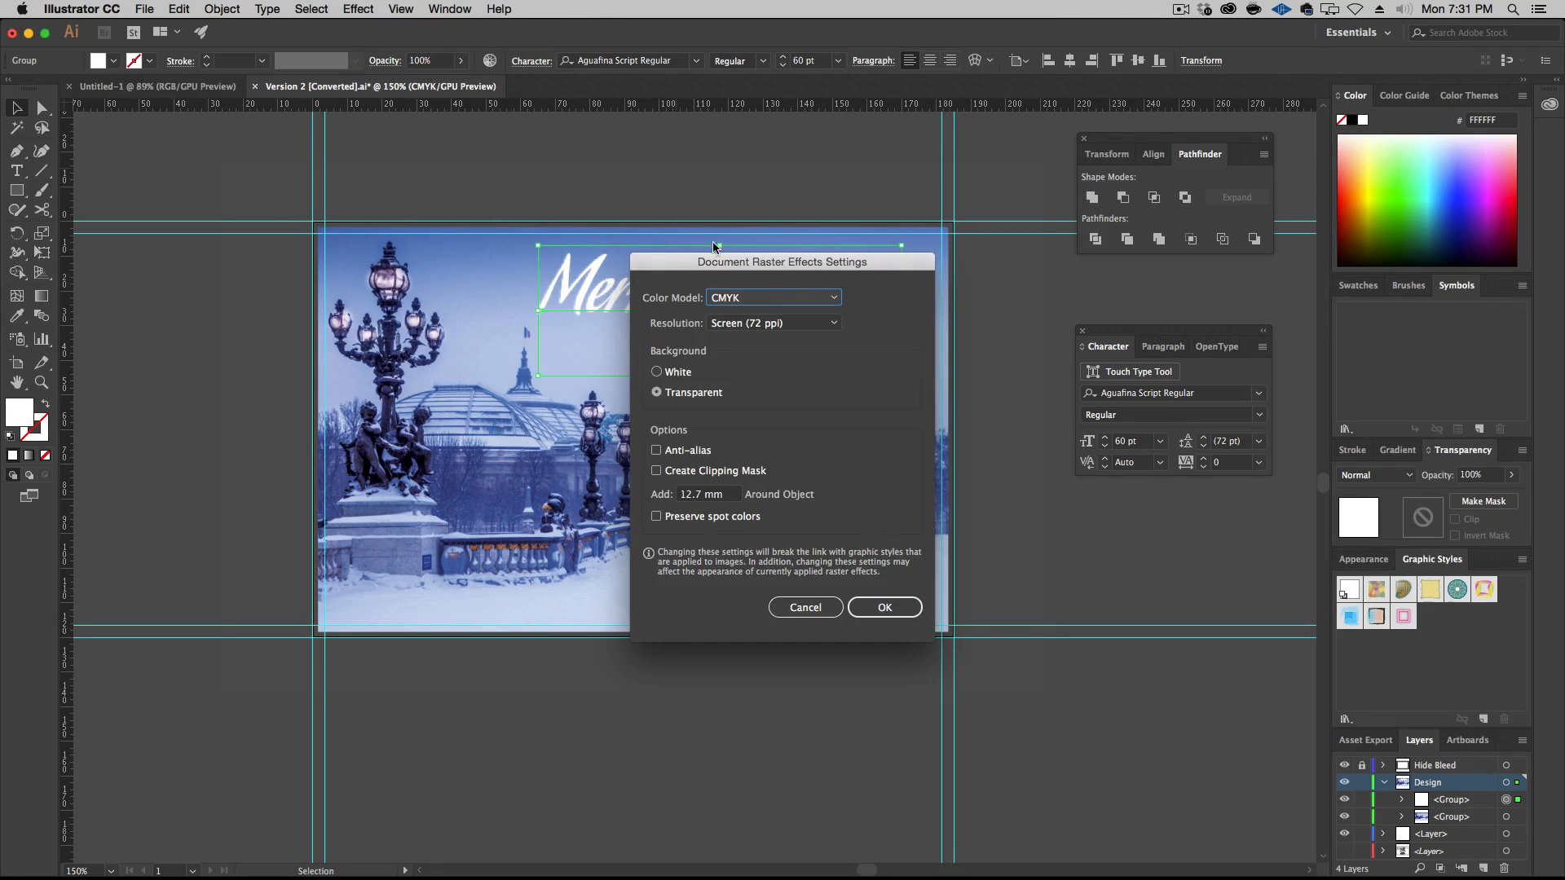
pyautogui.moveTo(734, 264); pyautogui.dragTo(860, 452)
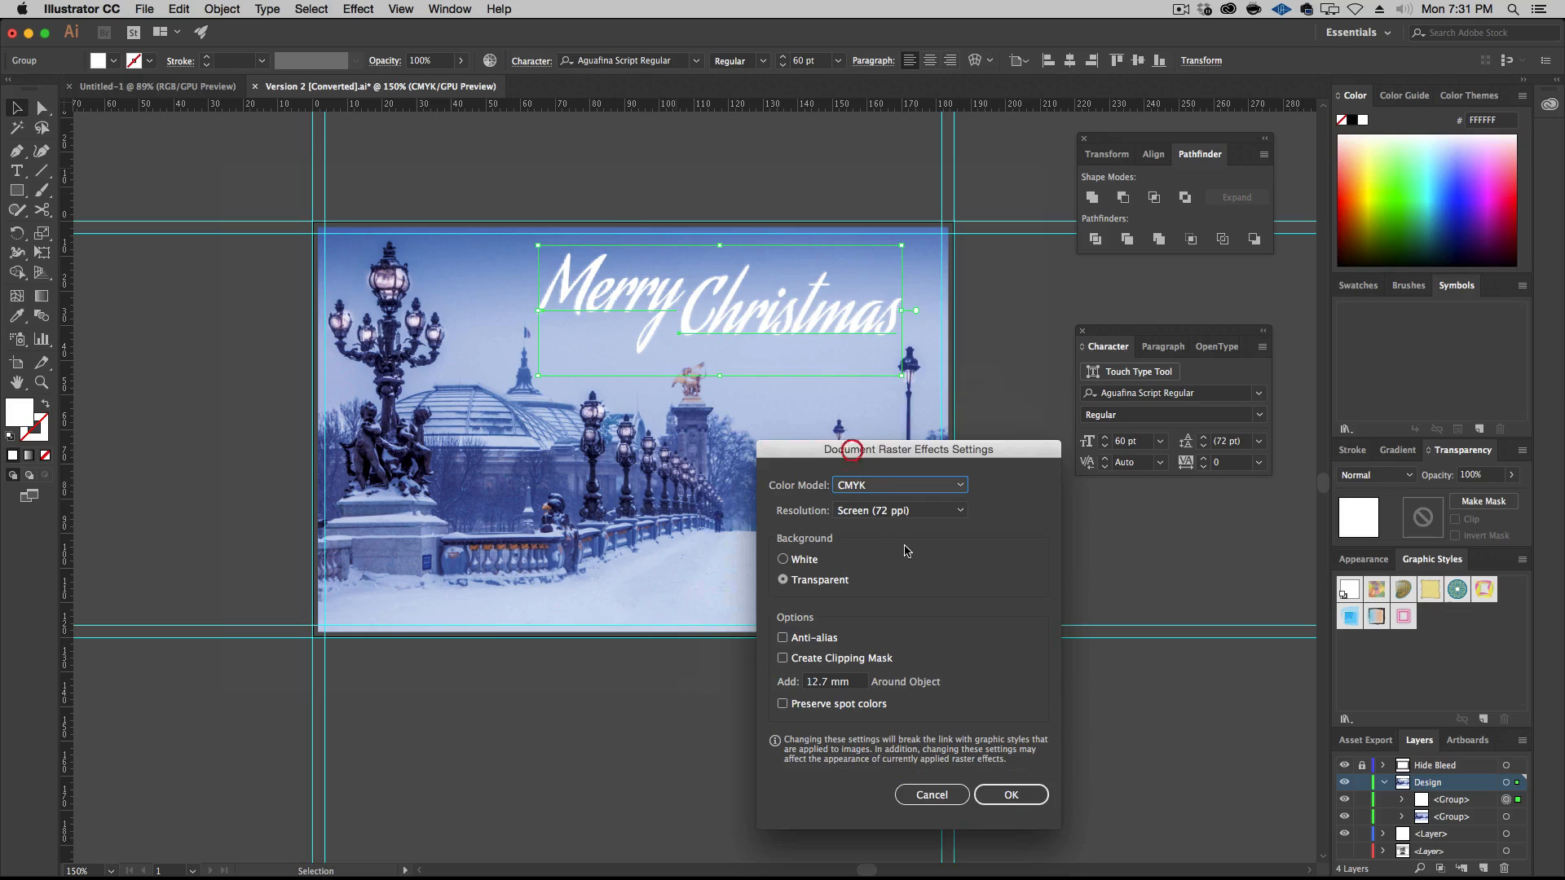
pyautogui.click(933, 512)
pyautogui.click(924, 564)
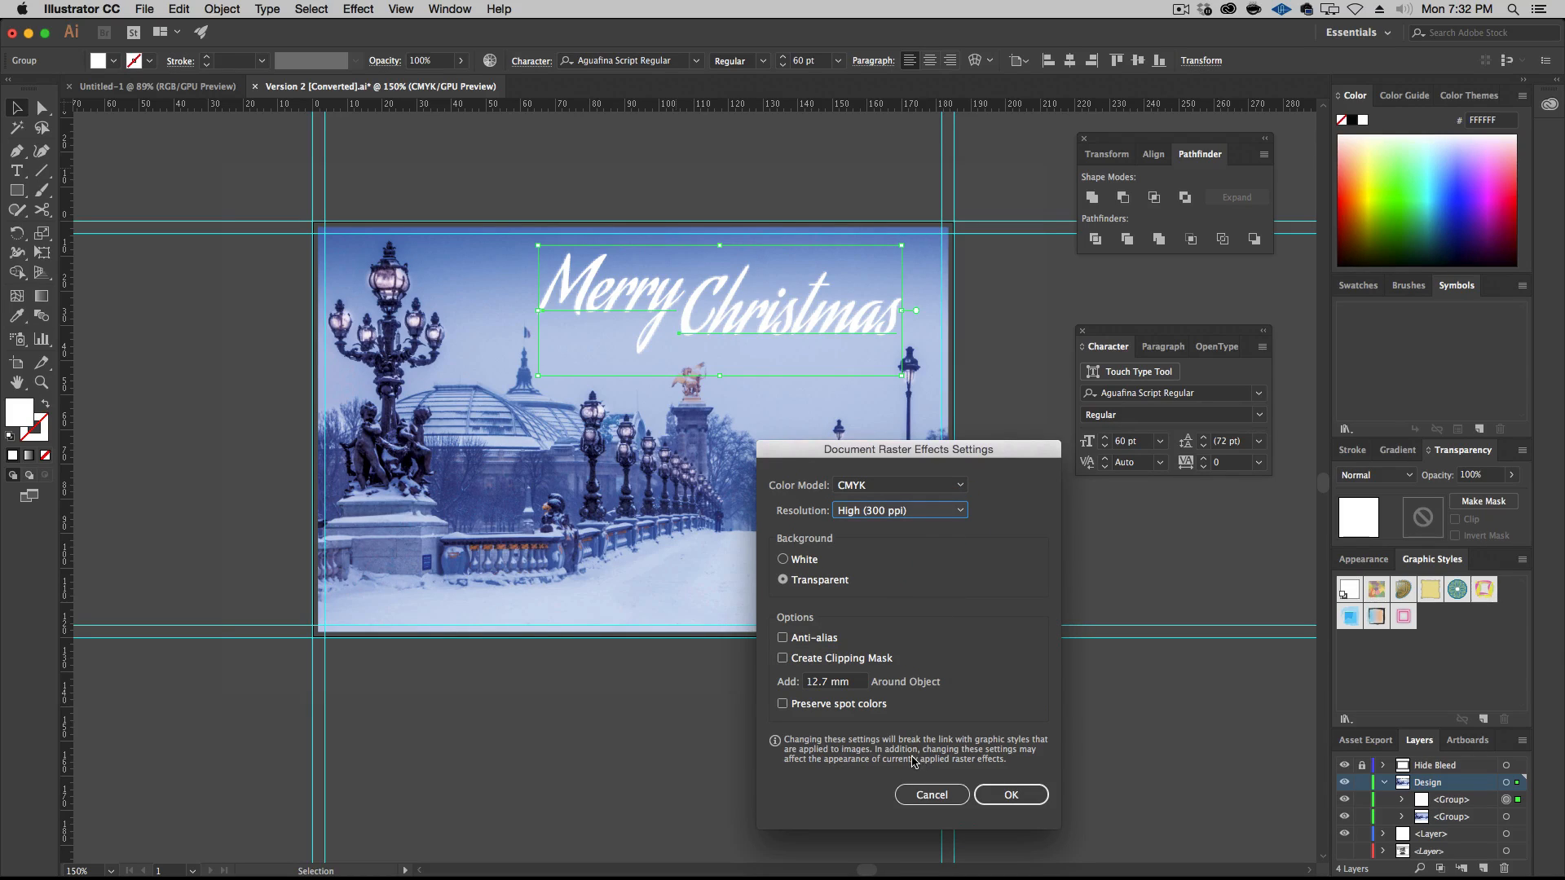
pyautogui.click(1009, 796)
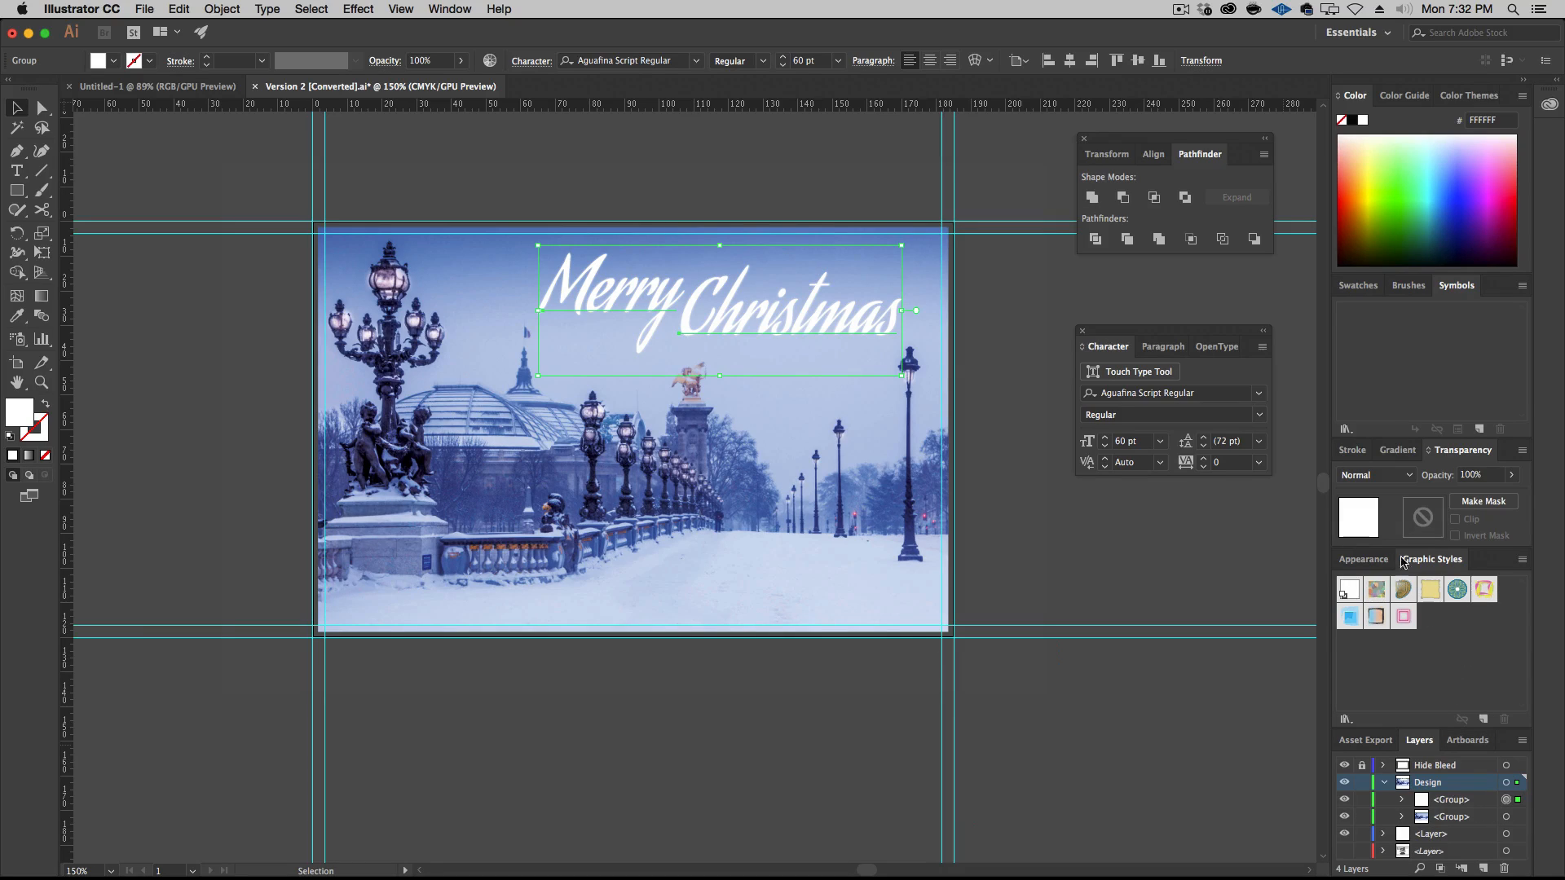
# Reopen the greeting's Outer Glow settings with preview on, try blurs of 1 mm and 0 mm, and set the blur to 0.5 mm
pyautogui.click(1369, 560)
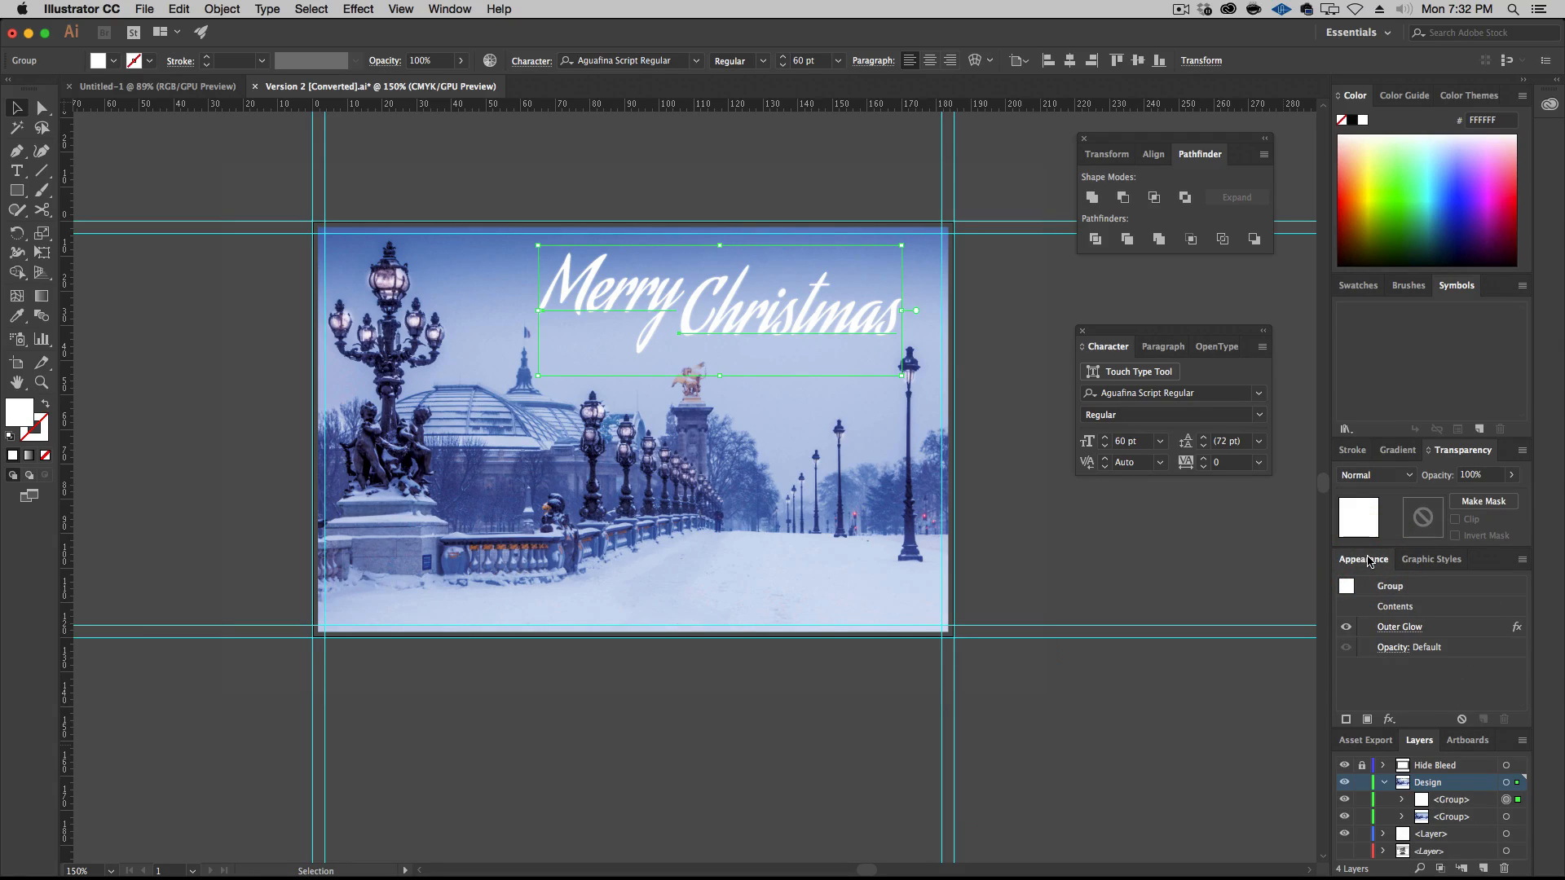
pyautogui.click(1401, 627)
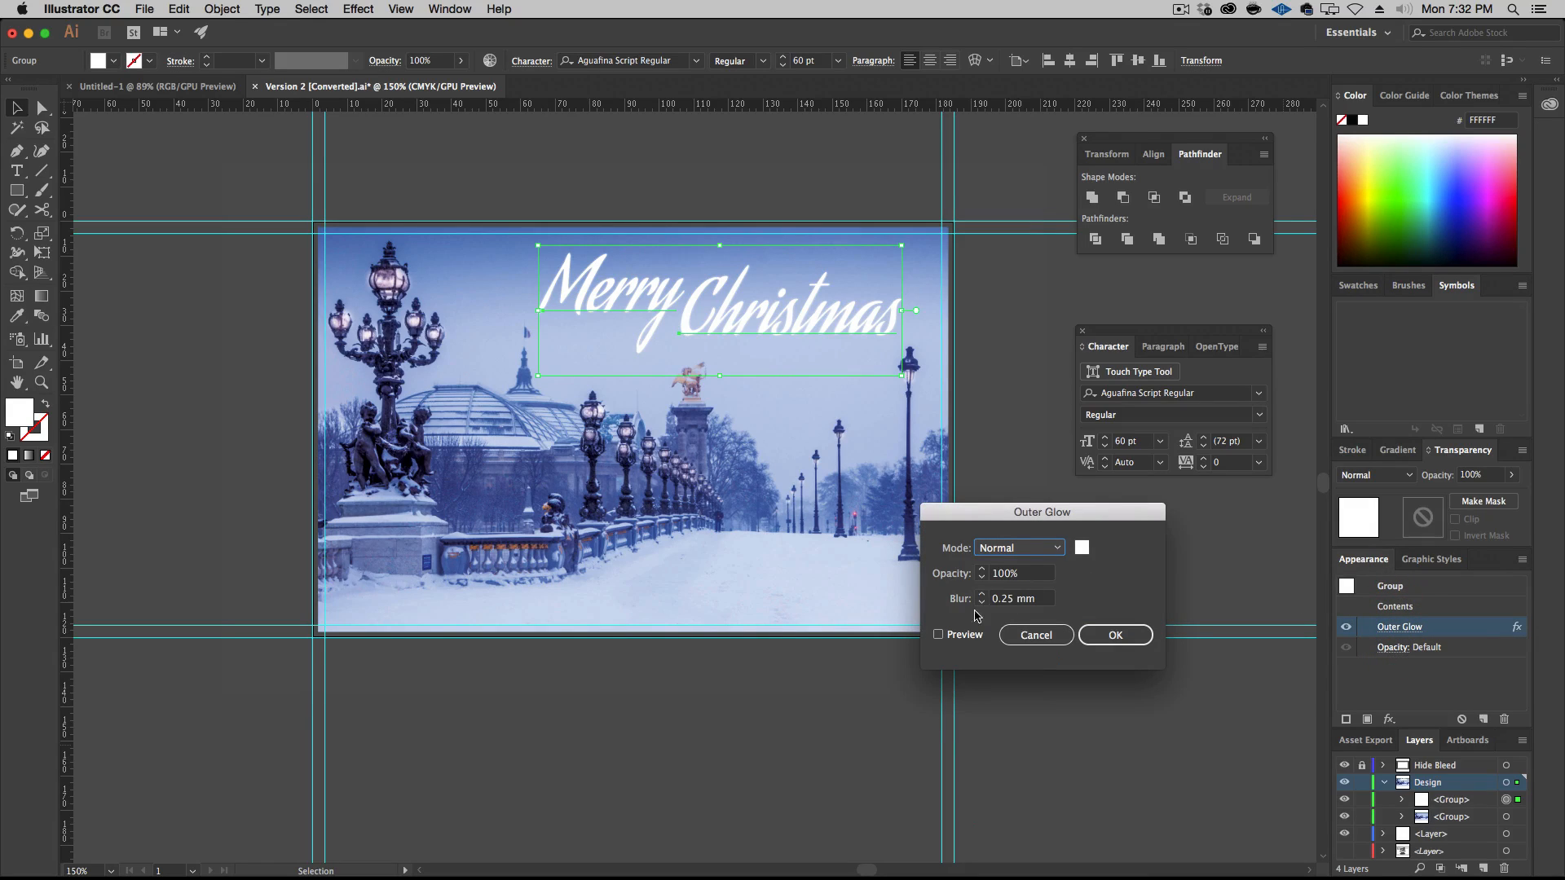
pyautogui.click(939, 634)
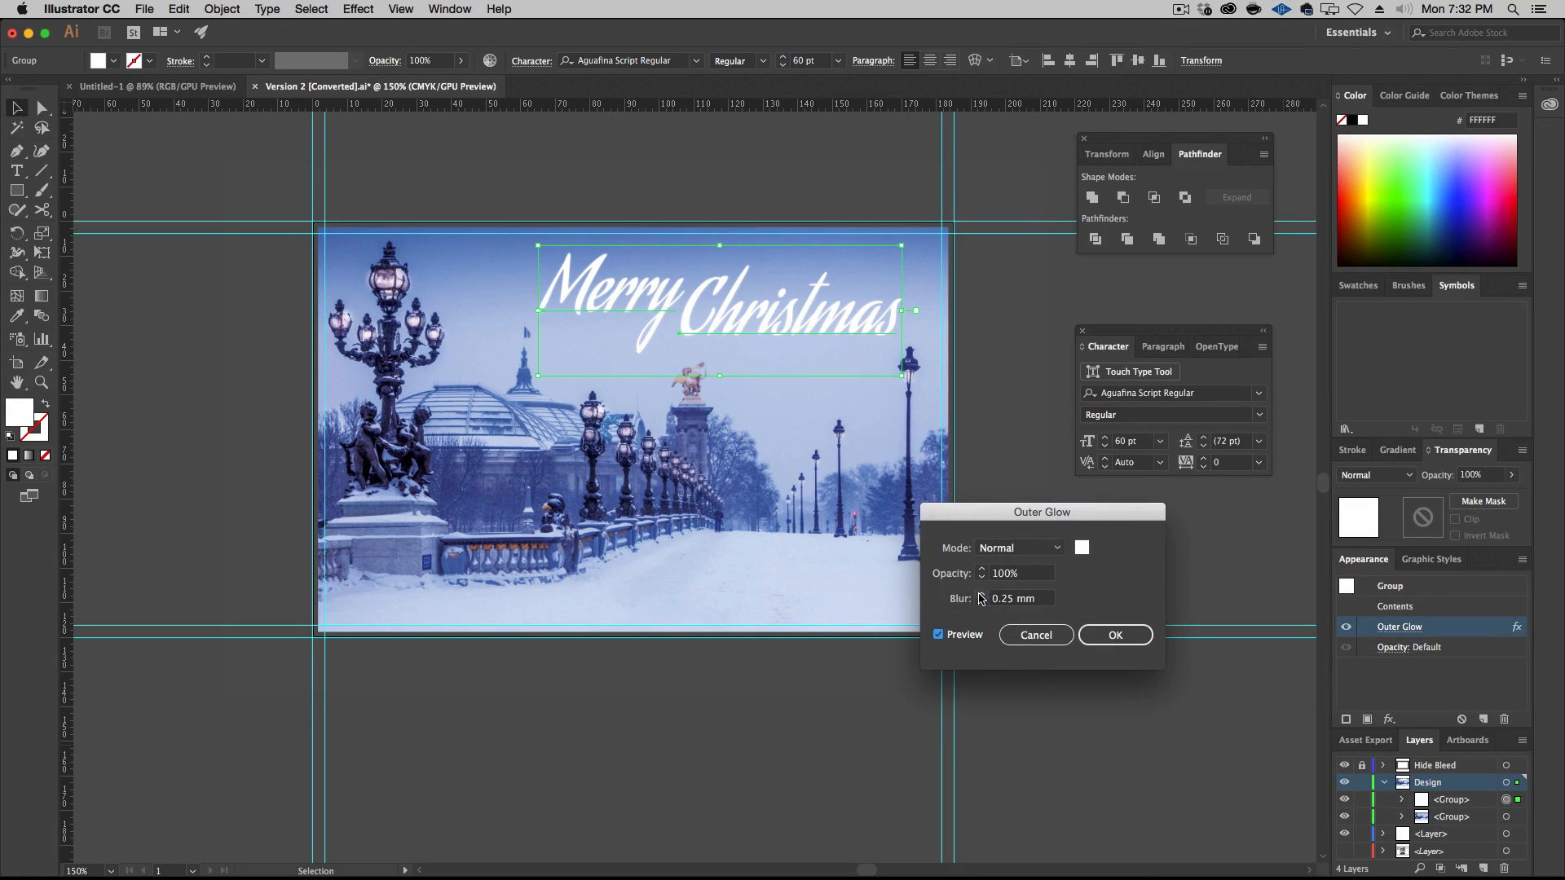
pyautogui.click(981, 599)
pyautogui.write('1 mm')
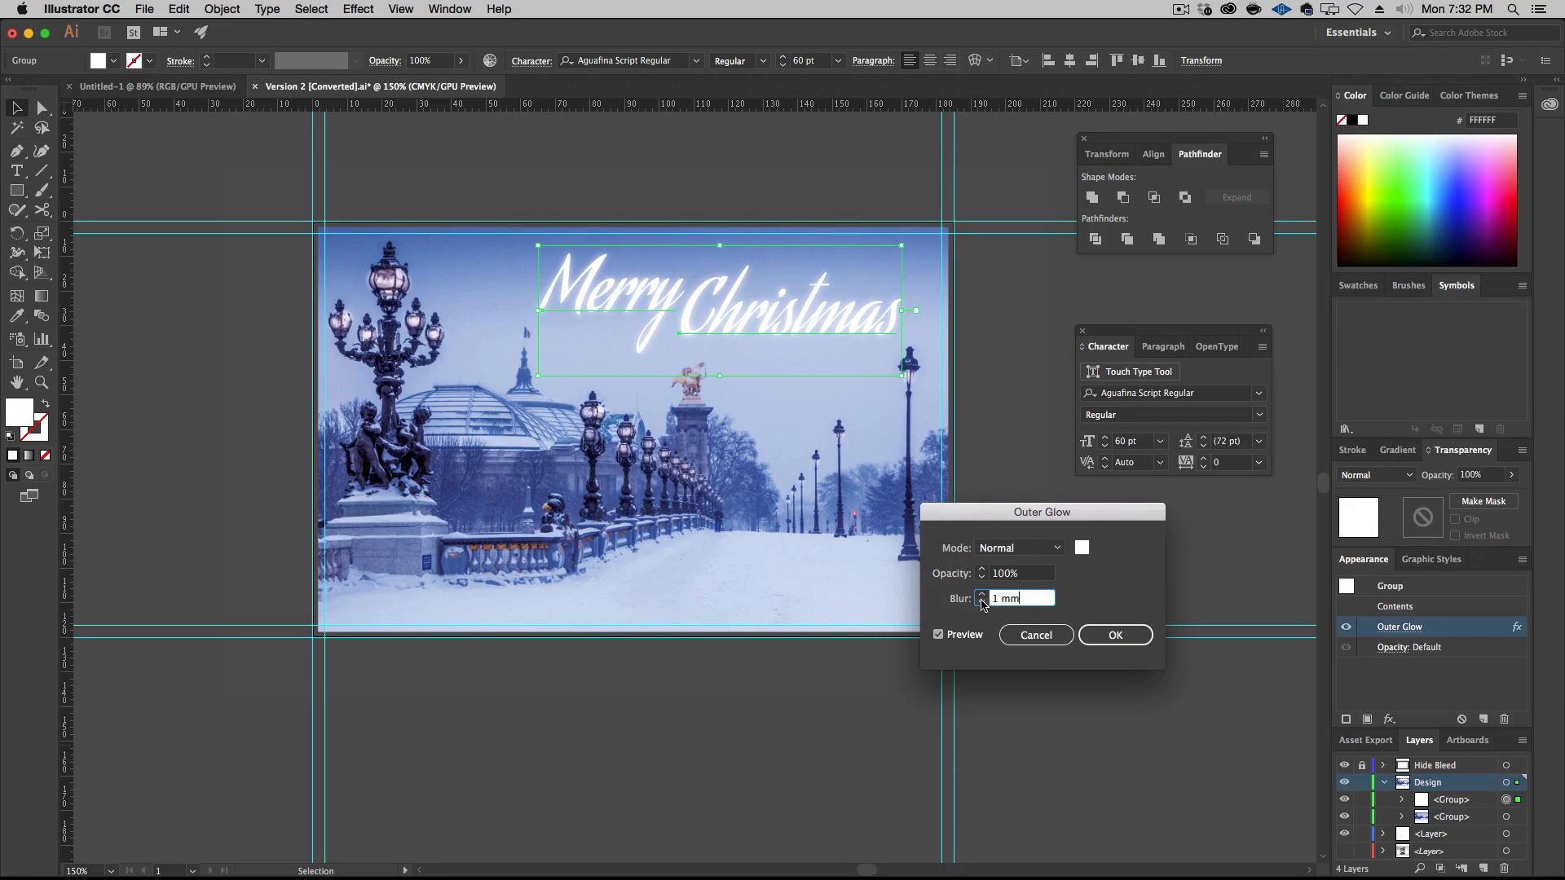
pyautogui.click(988, 599)
pyautogui.write('0')
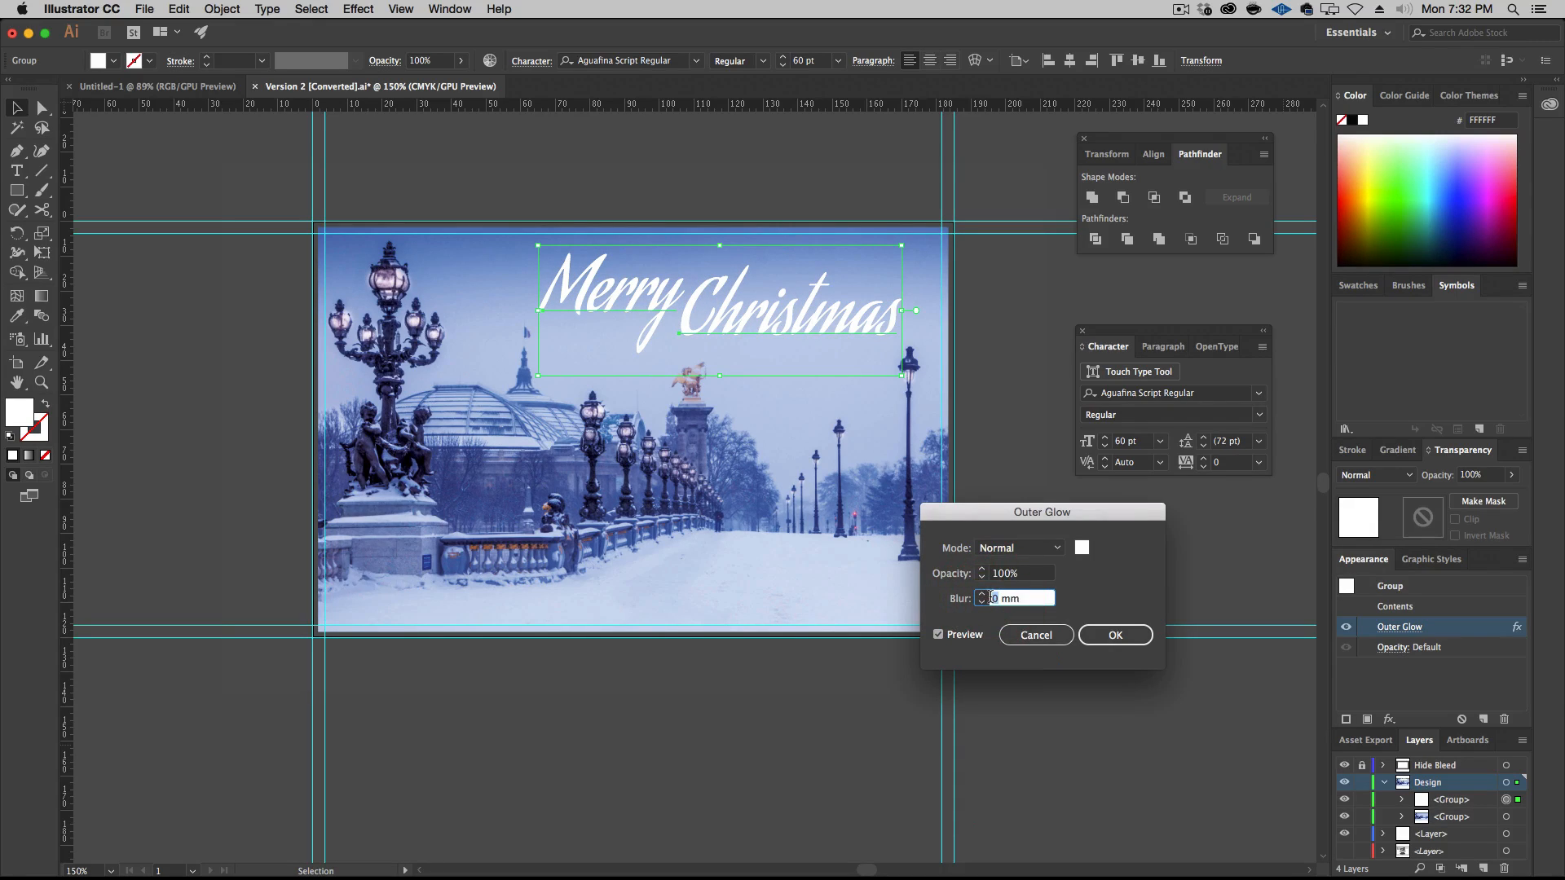
pyautogui.press('BackSpace')
pyautogui.press('BackSpace')
pyautogui.write('.5')
pyautogui.press('Tab')
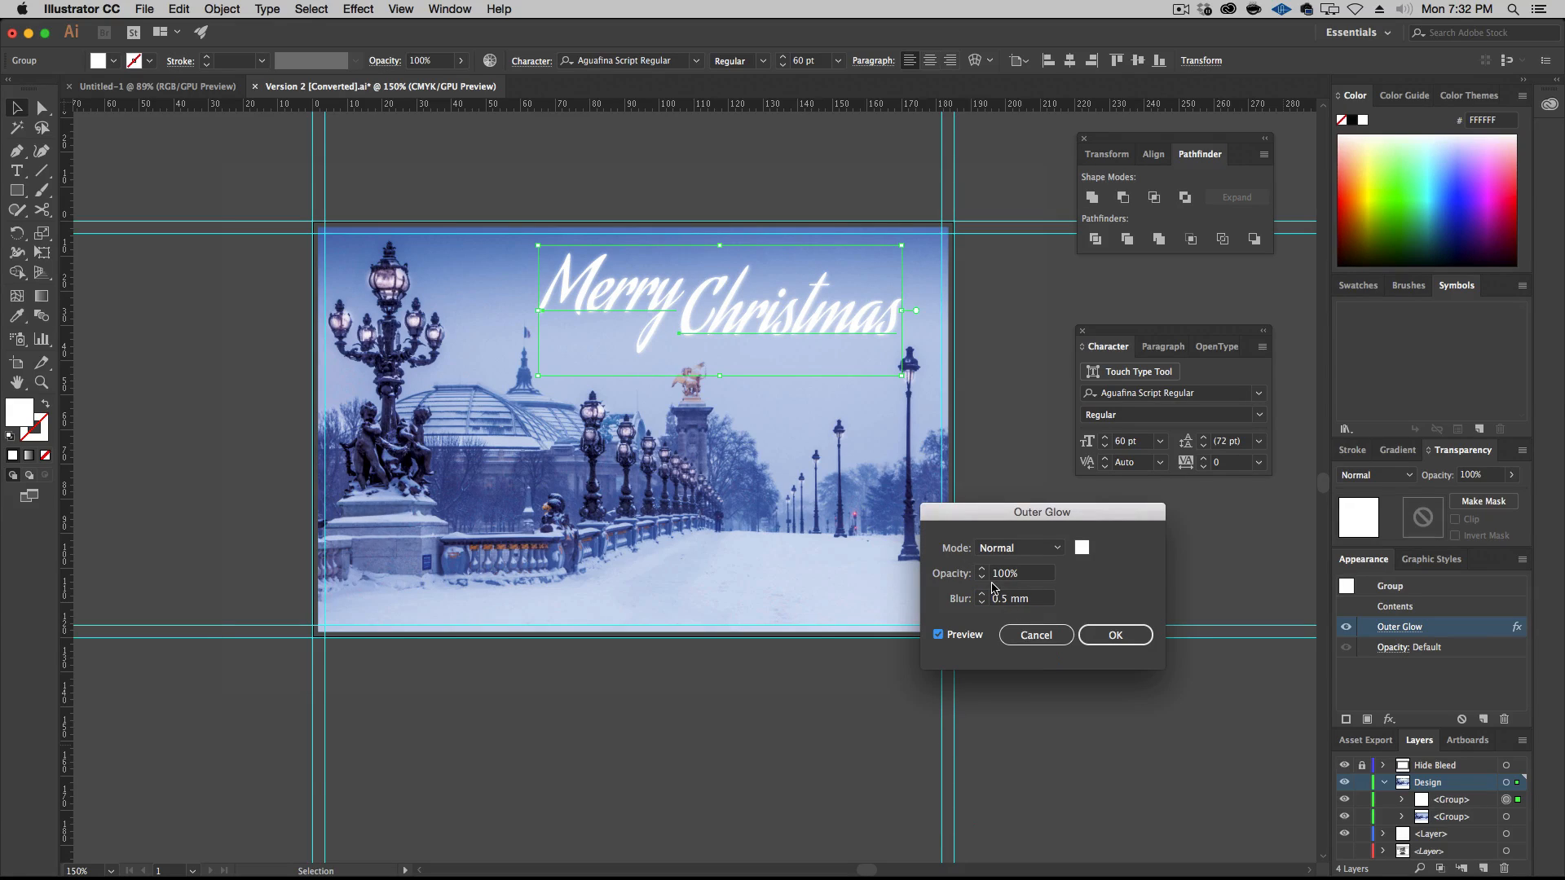
# Set the greeting's Outer Glow blur to 0.4 mm, apply it and deselect the greeting
pyautogui.click(1008, 601)
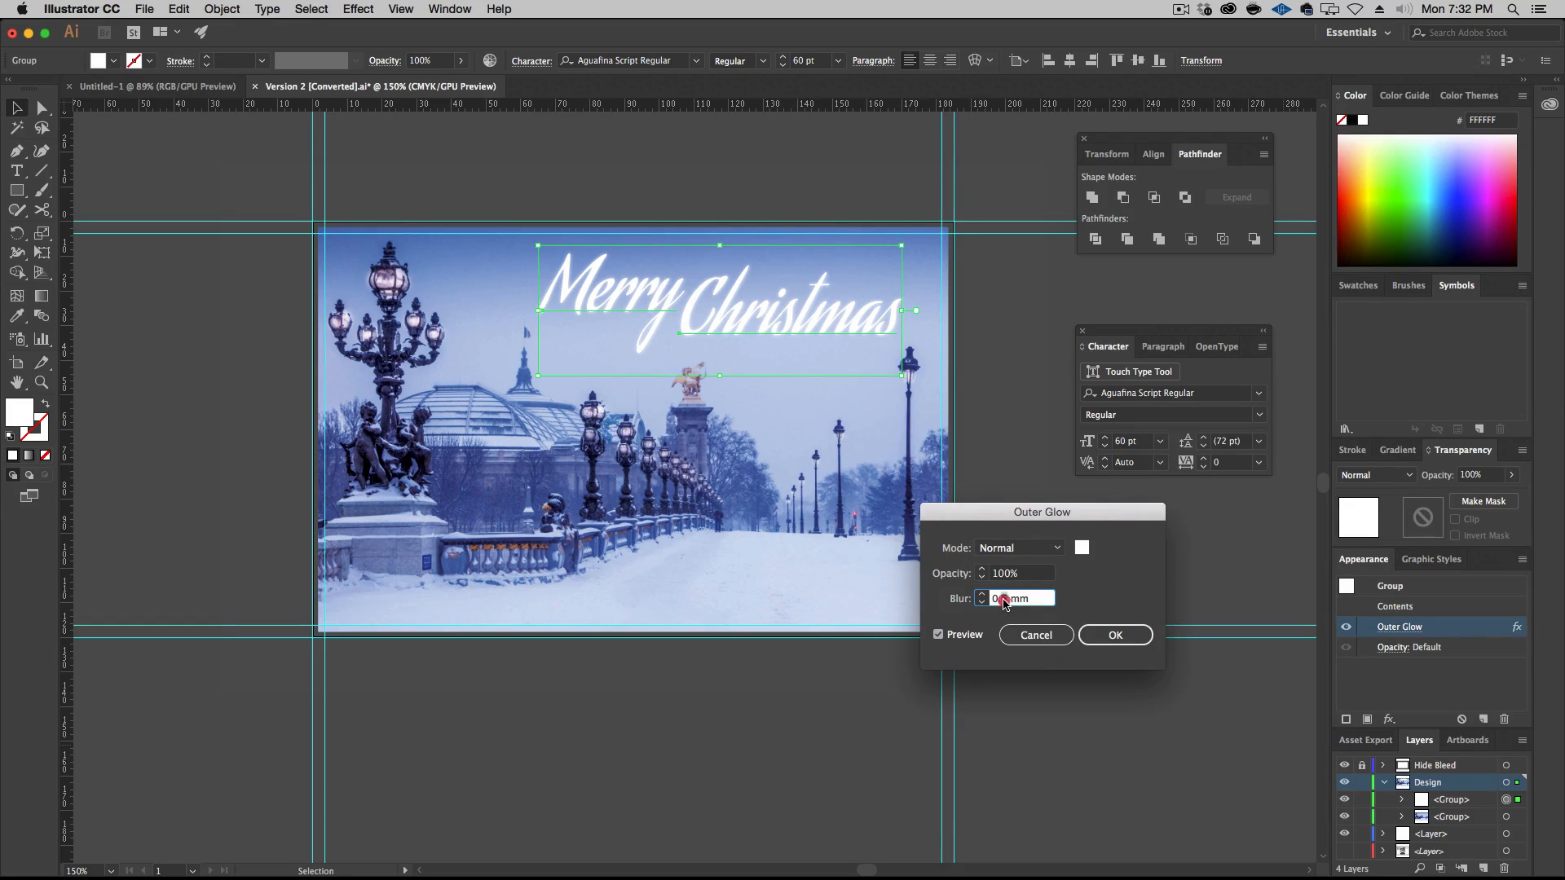
pyautogui.write('4')
pyautogui.press('Tab')
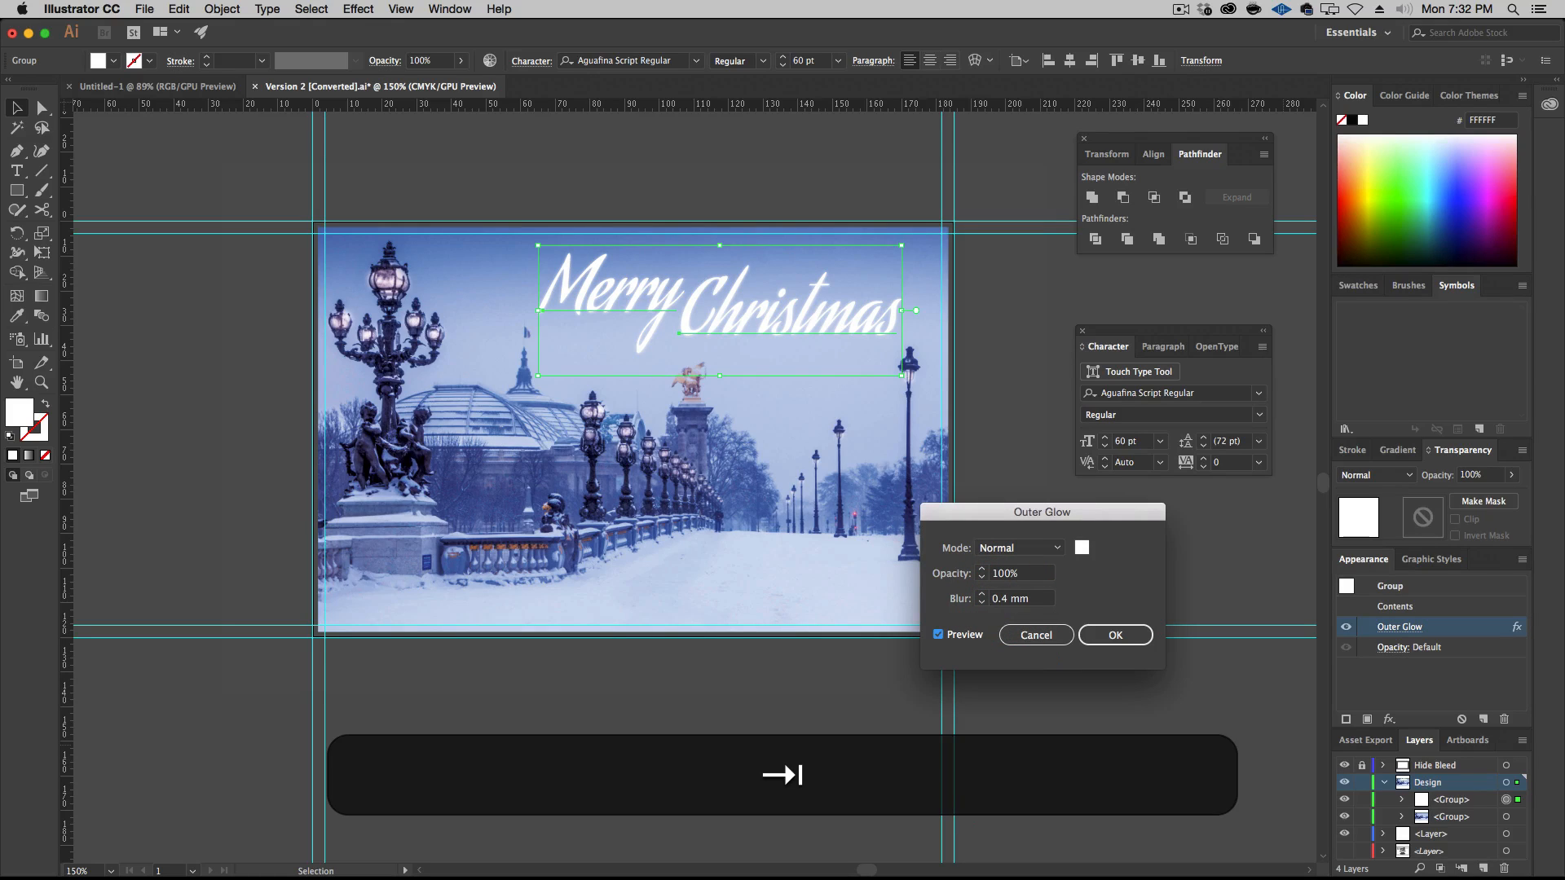
pyautogui.press('Return')
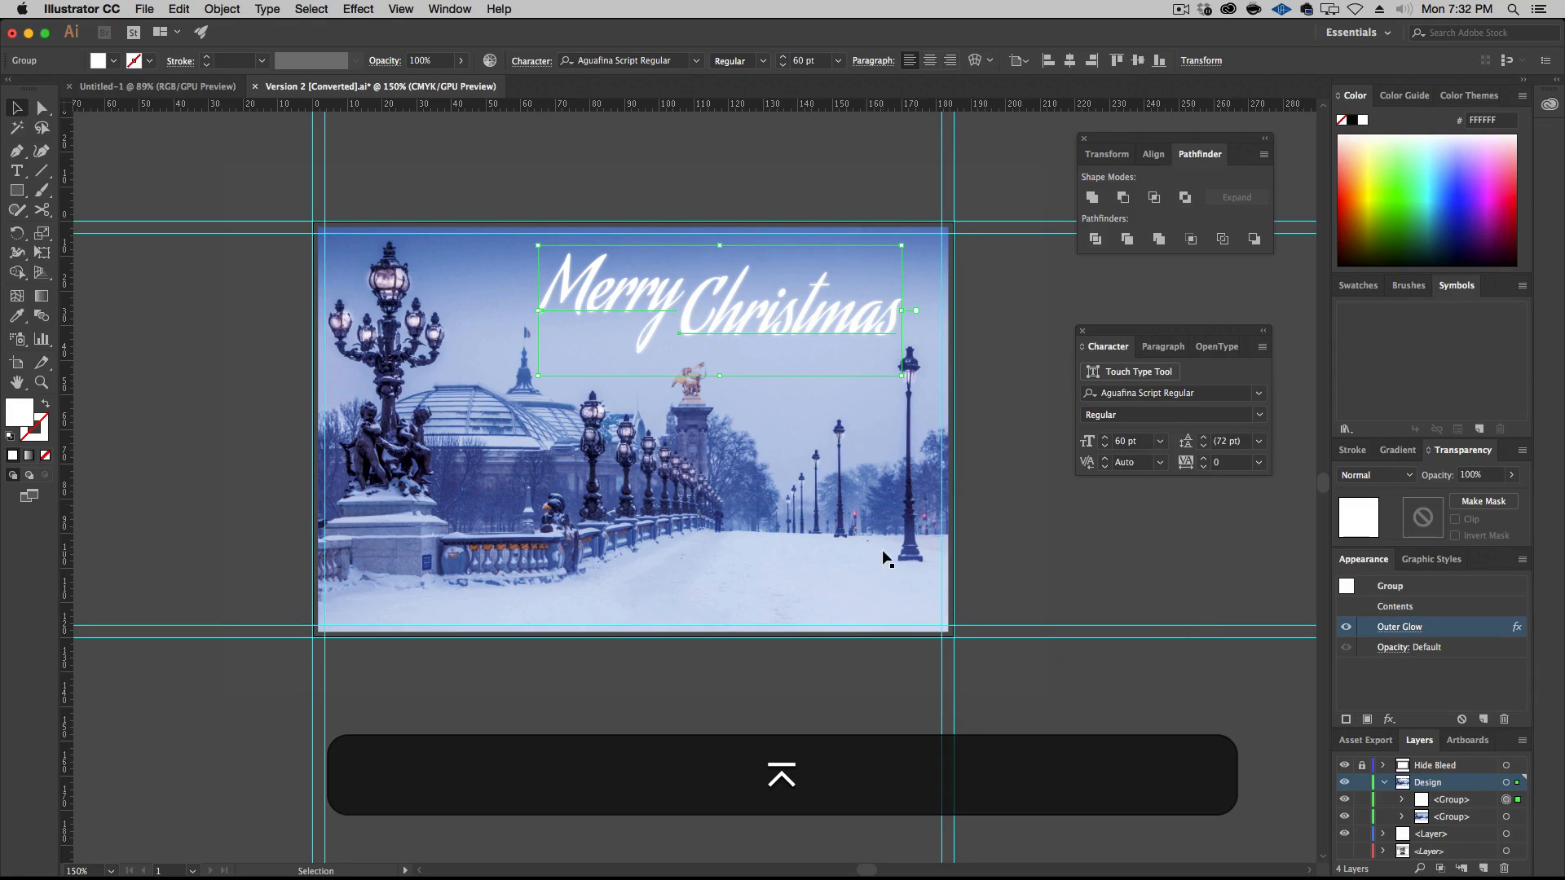
pyautogui.click(1069, 716)
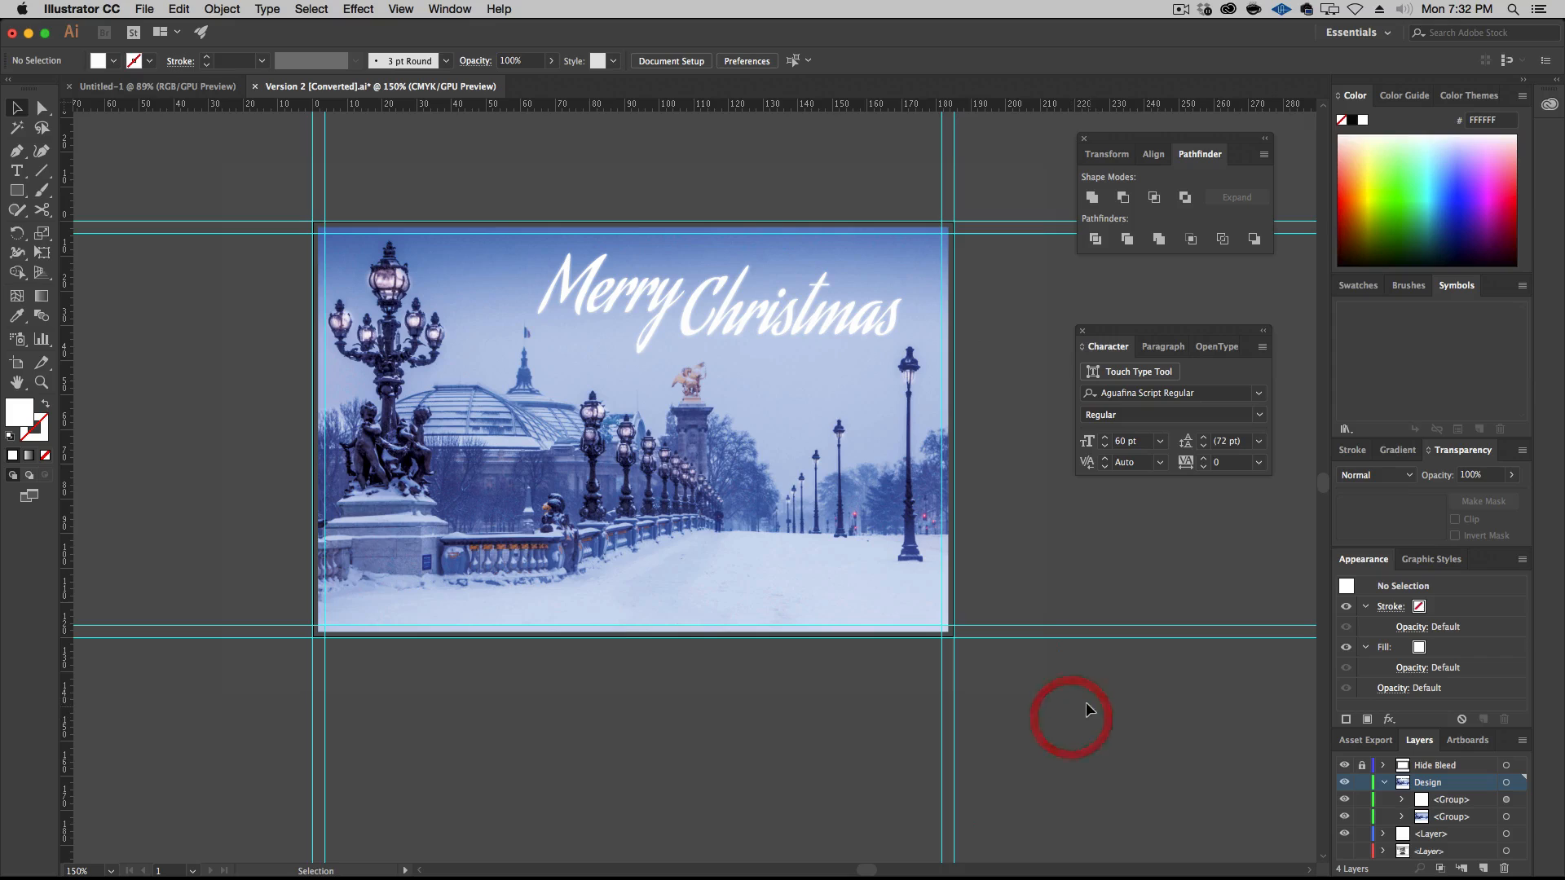
# Add a sign-off text line on the snow below the bridge, reading "from the" followed by the surname and "Family"
pyautogui.press('t')
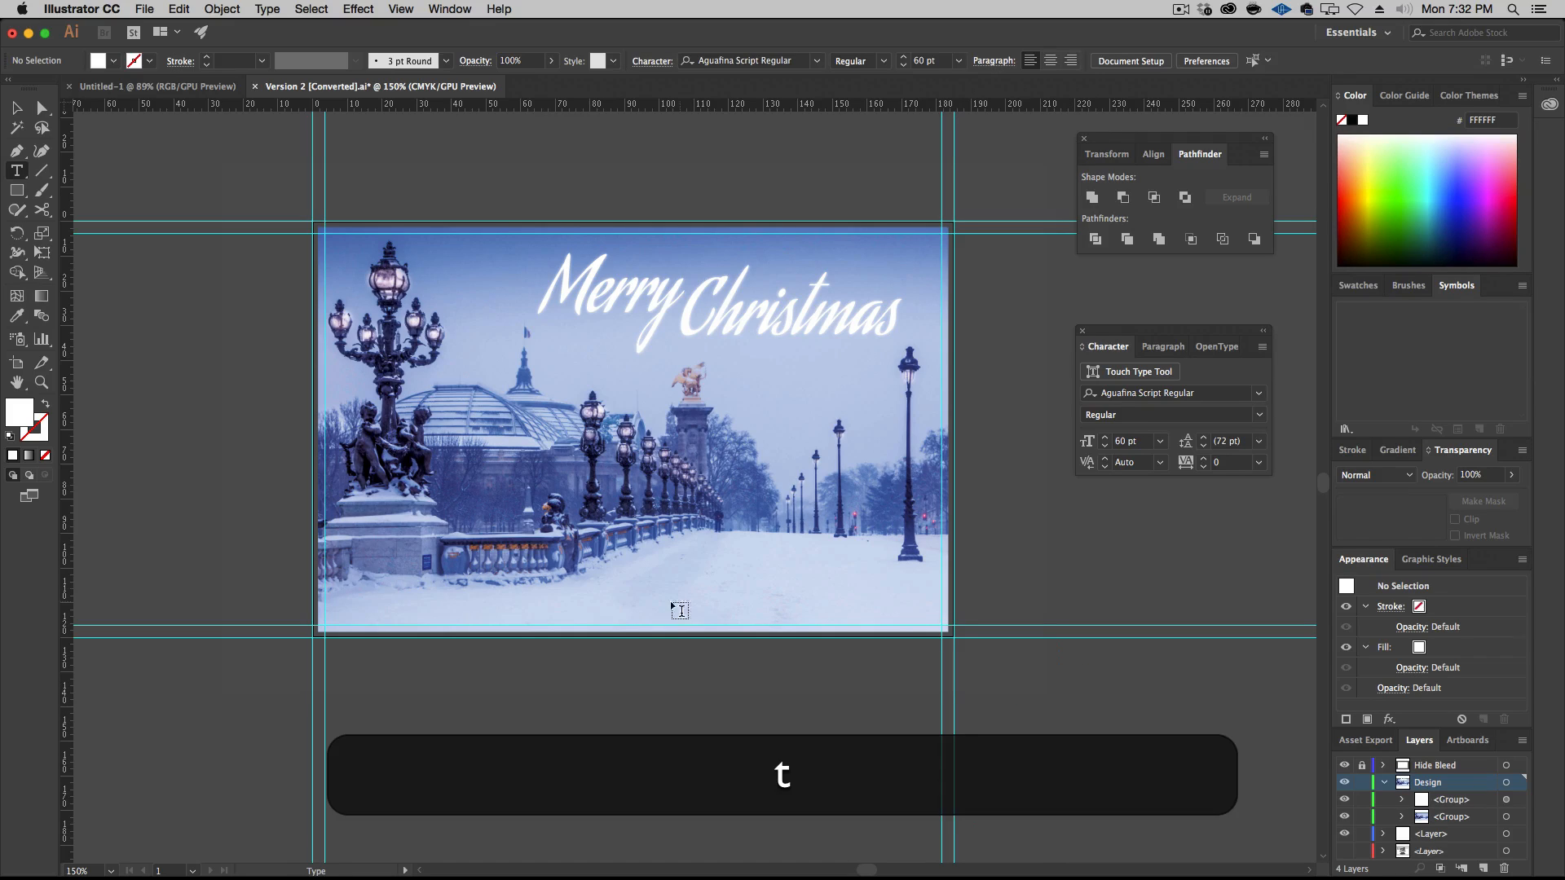
pyautogui.click(618, 597)
pyautogui.press('shift')
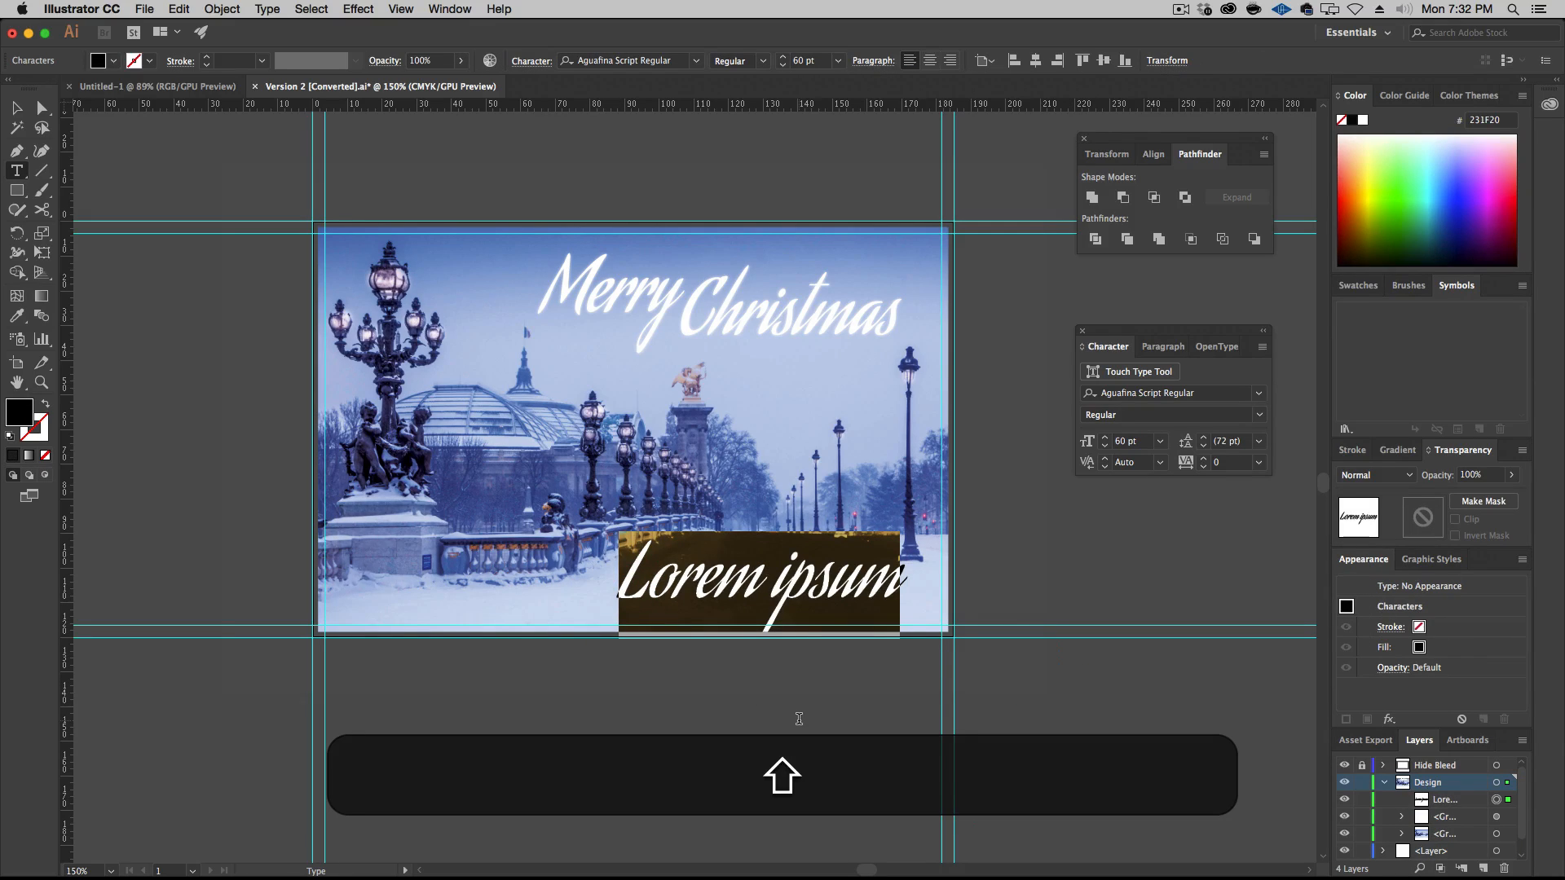
pyautogui.write('from the Smit')
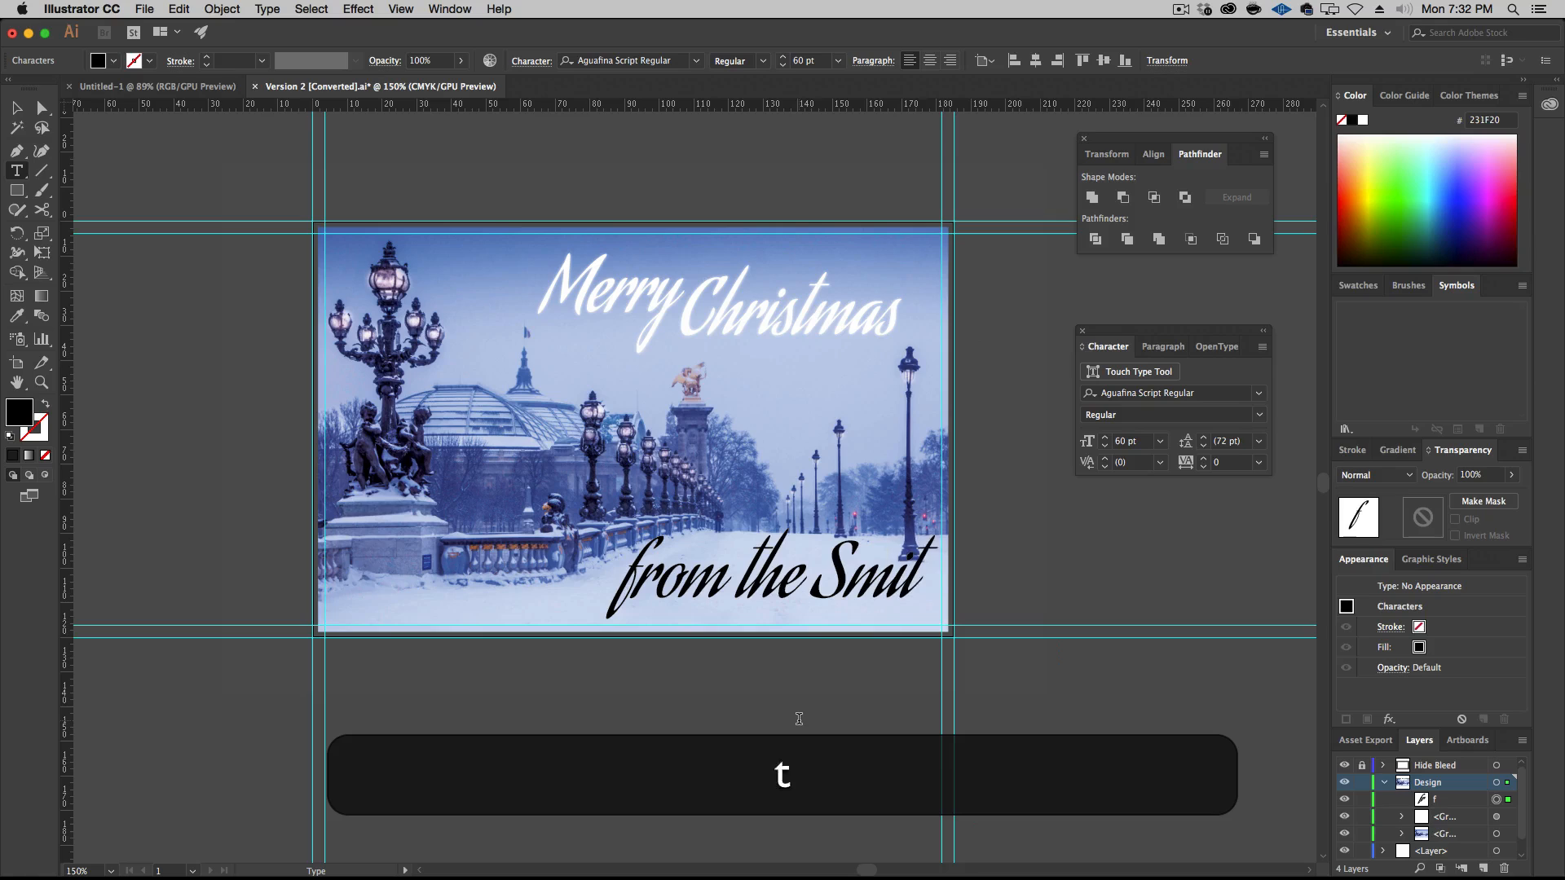
pyautogui.write('h Family')
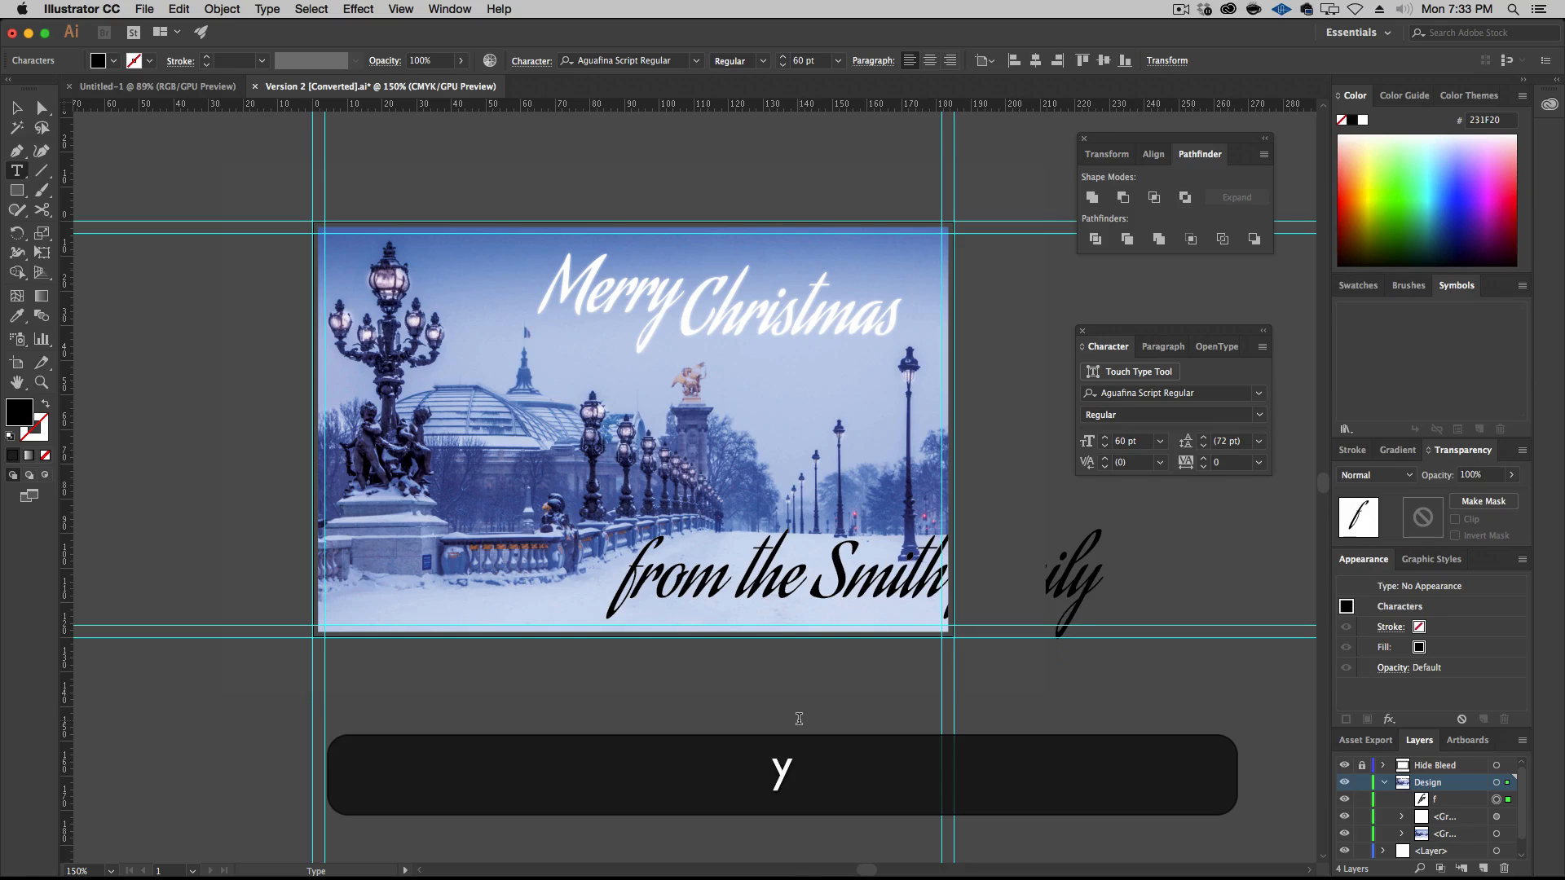
pyautogui.click(16, 108)
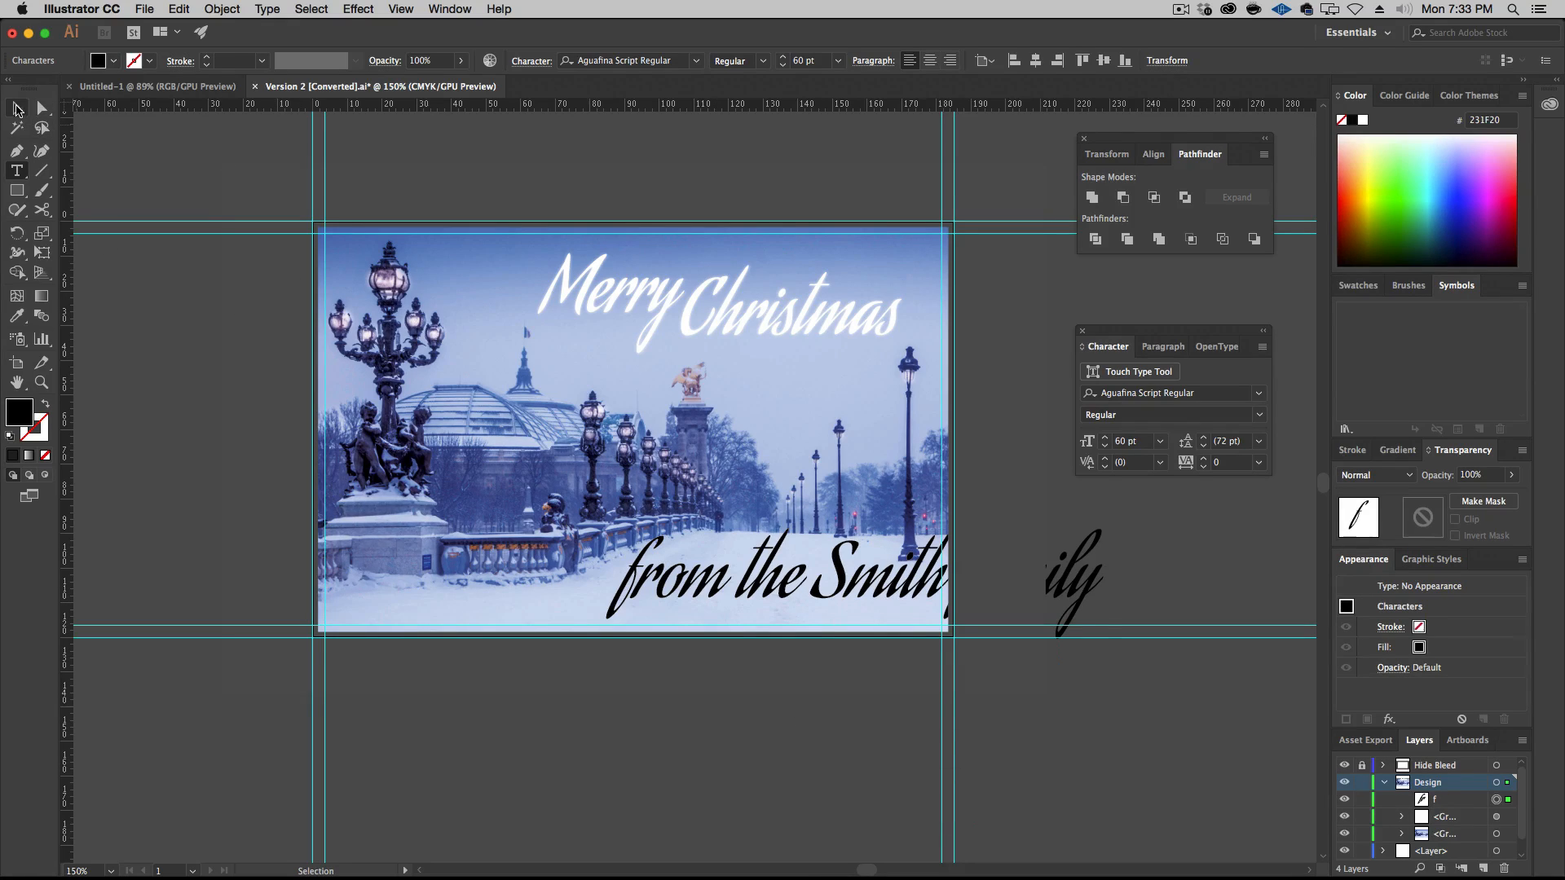
# Change the sign-off line's font to Alex Brush and its fill to white
pyautogui.click(1257, 394)
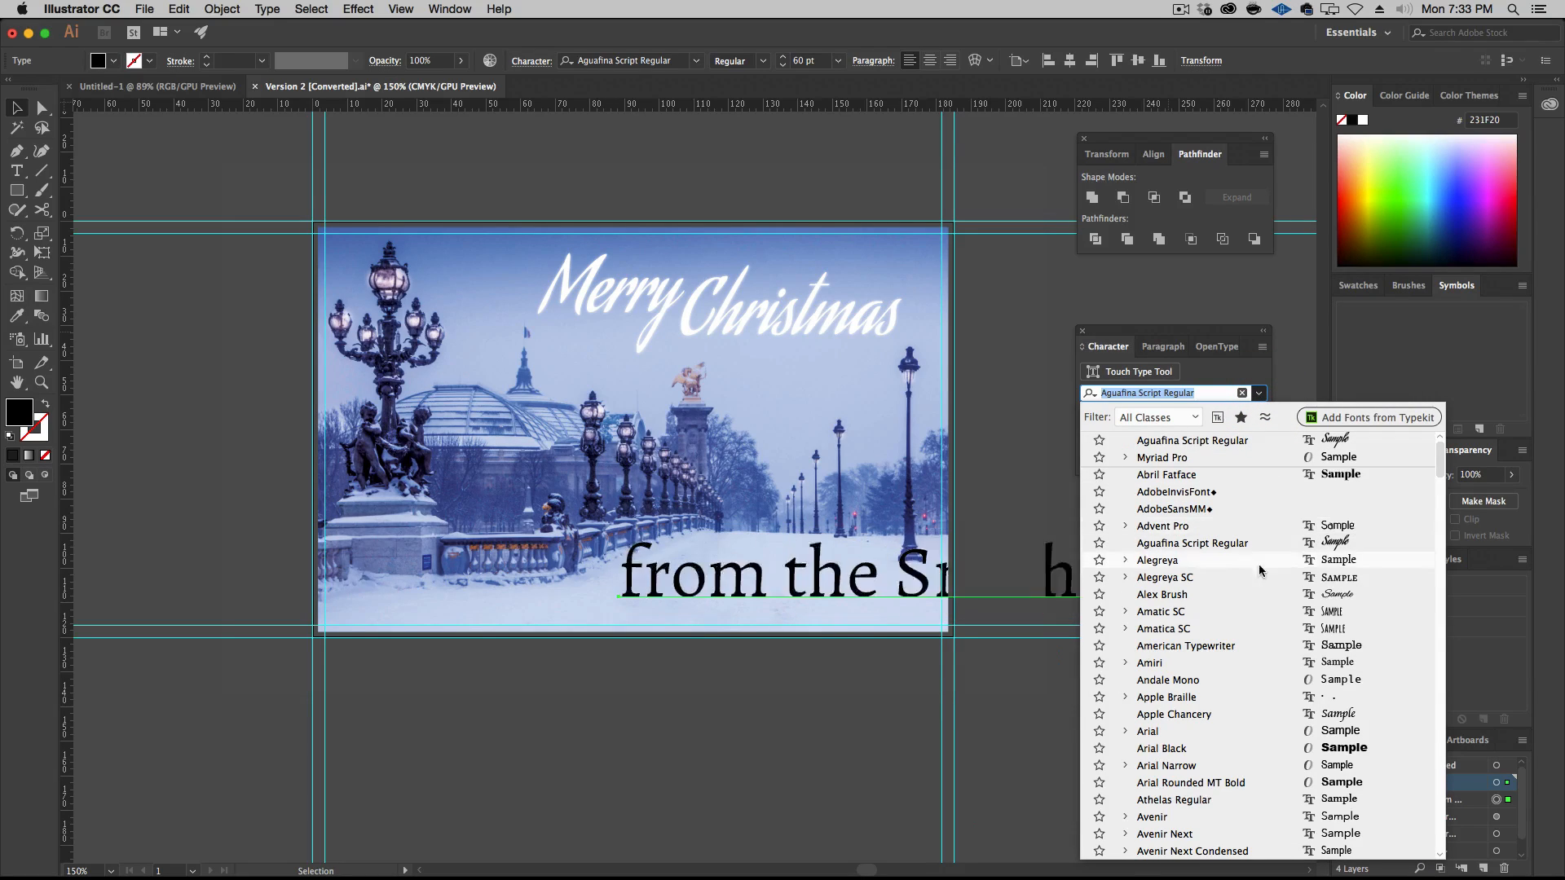
pyautogui.click(1253, 589)
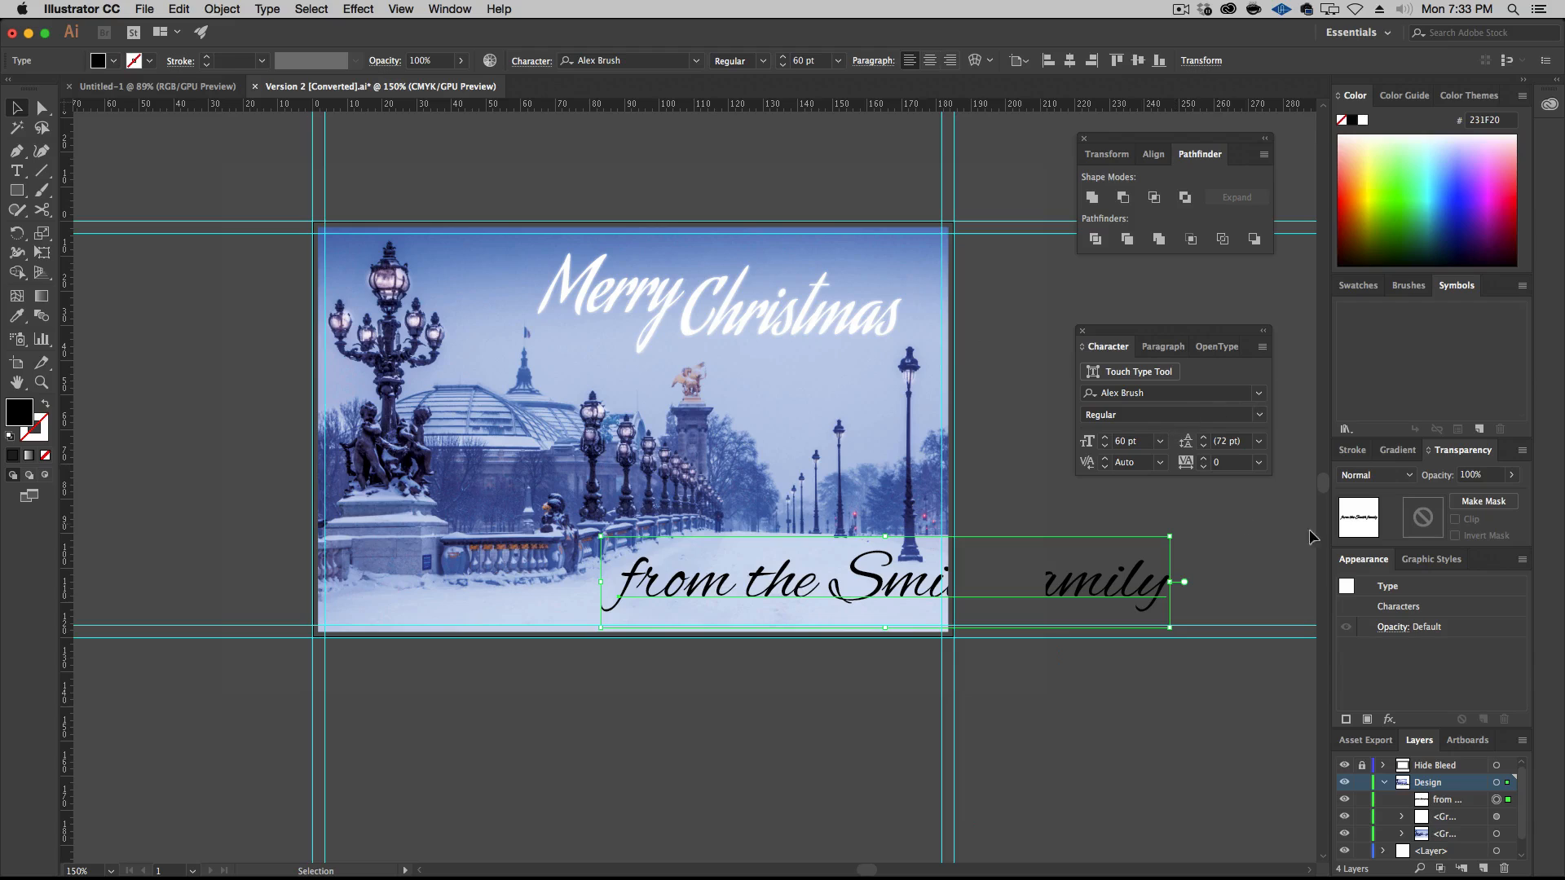
pyautogui.click(1364, 121)
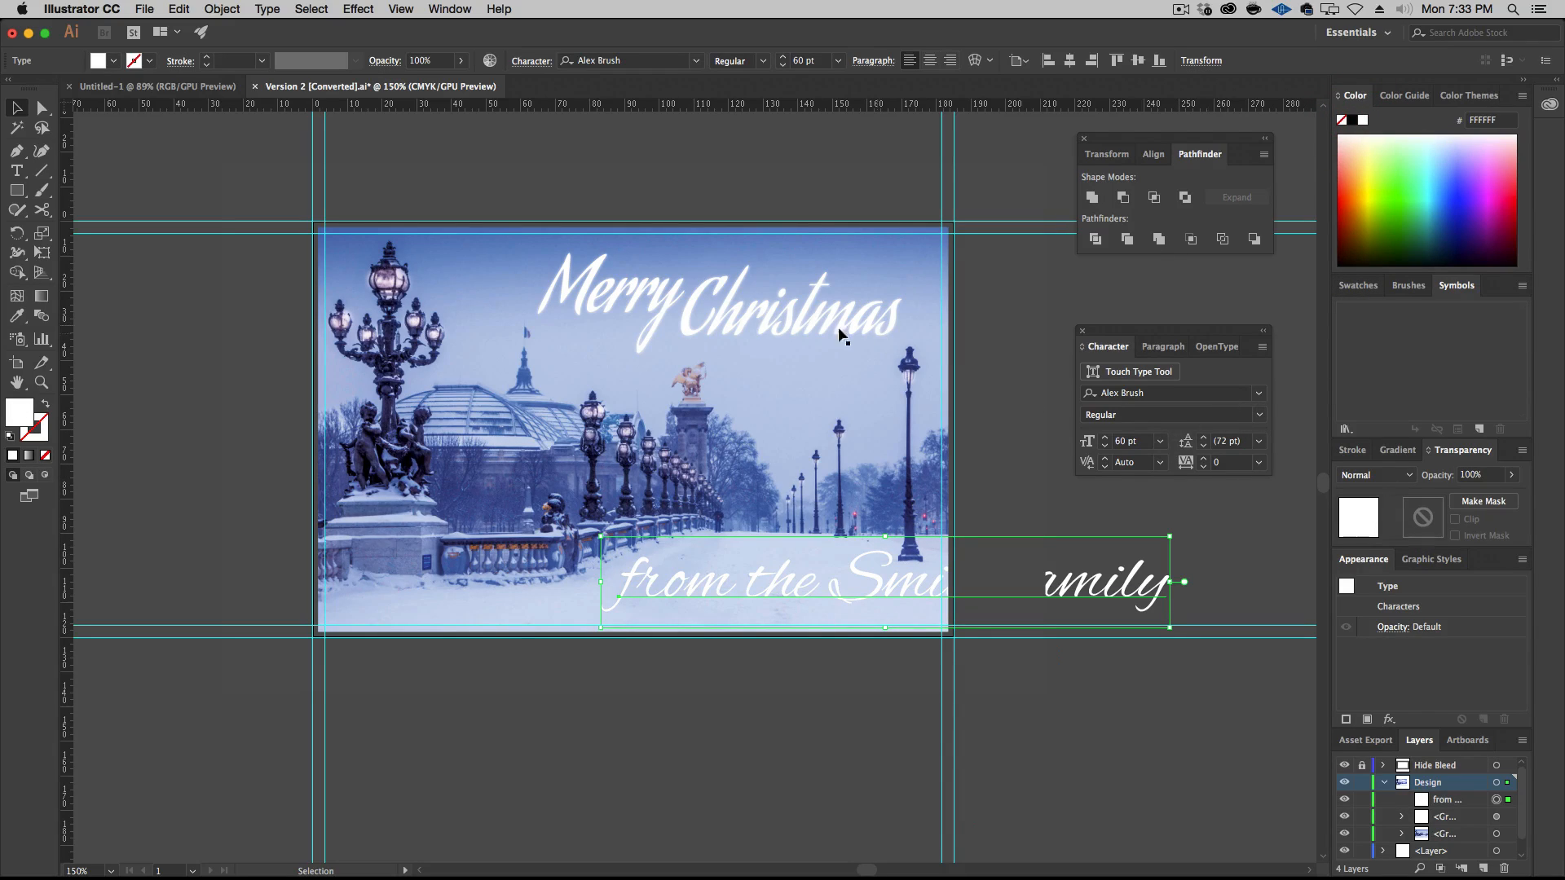
# Reduce the sign-off line's font size, trying 10 pt and 14 pt before setting it to 18 pt
pyautogui.click(1162, 445)
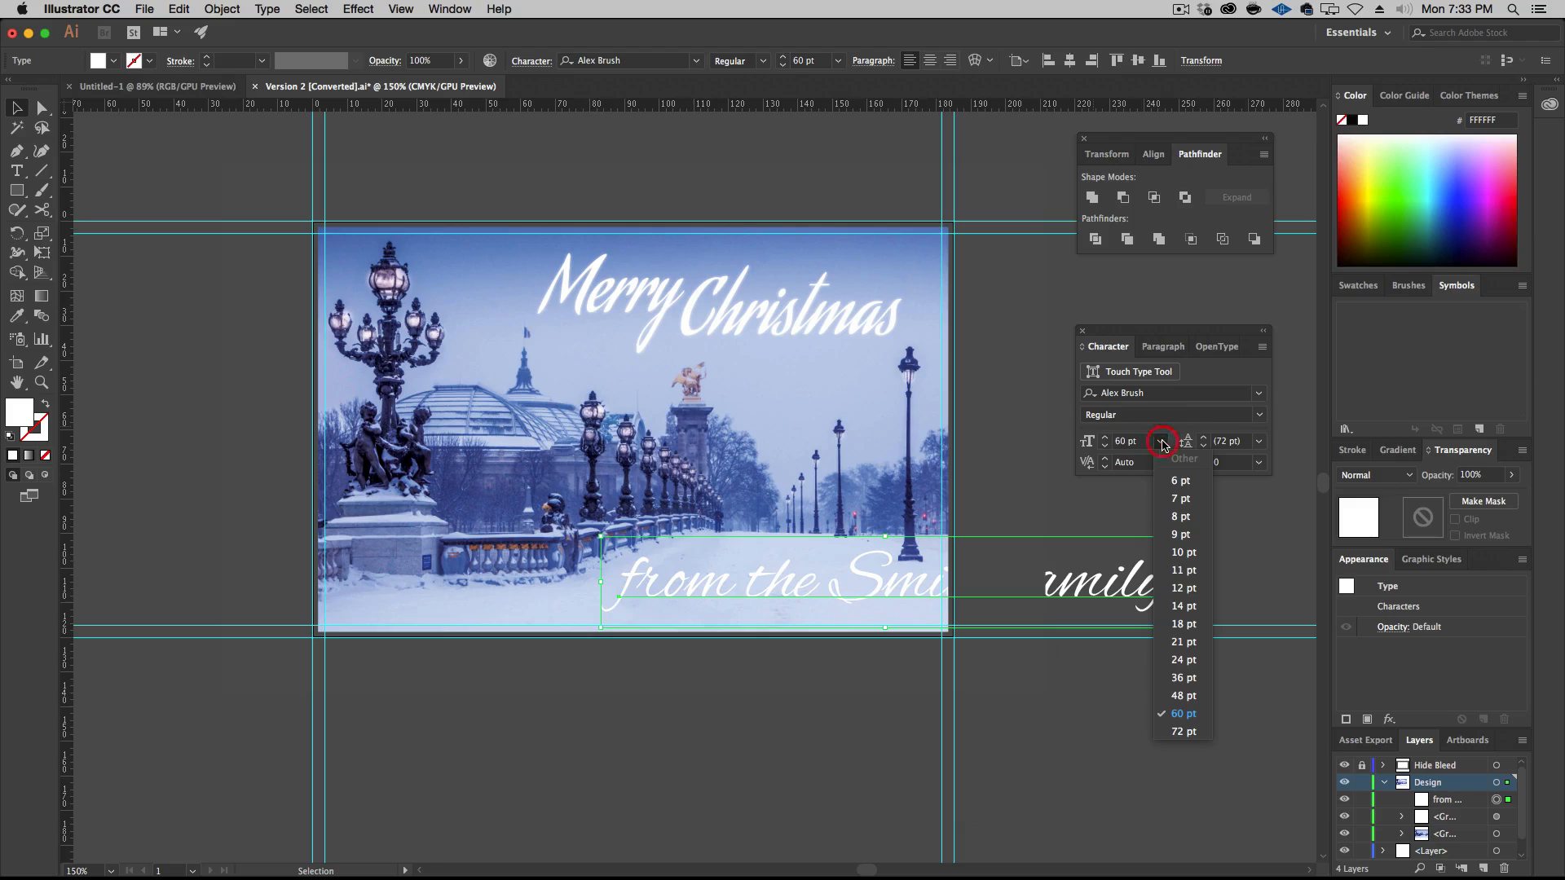
pyautogui.click(1182, 559)
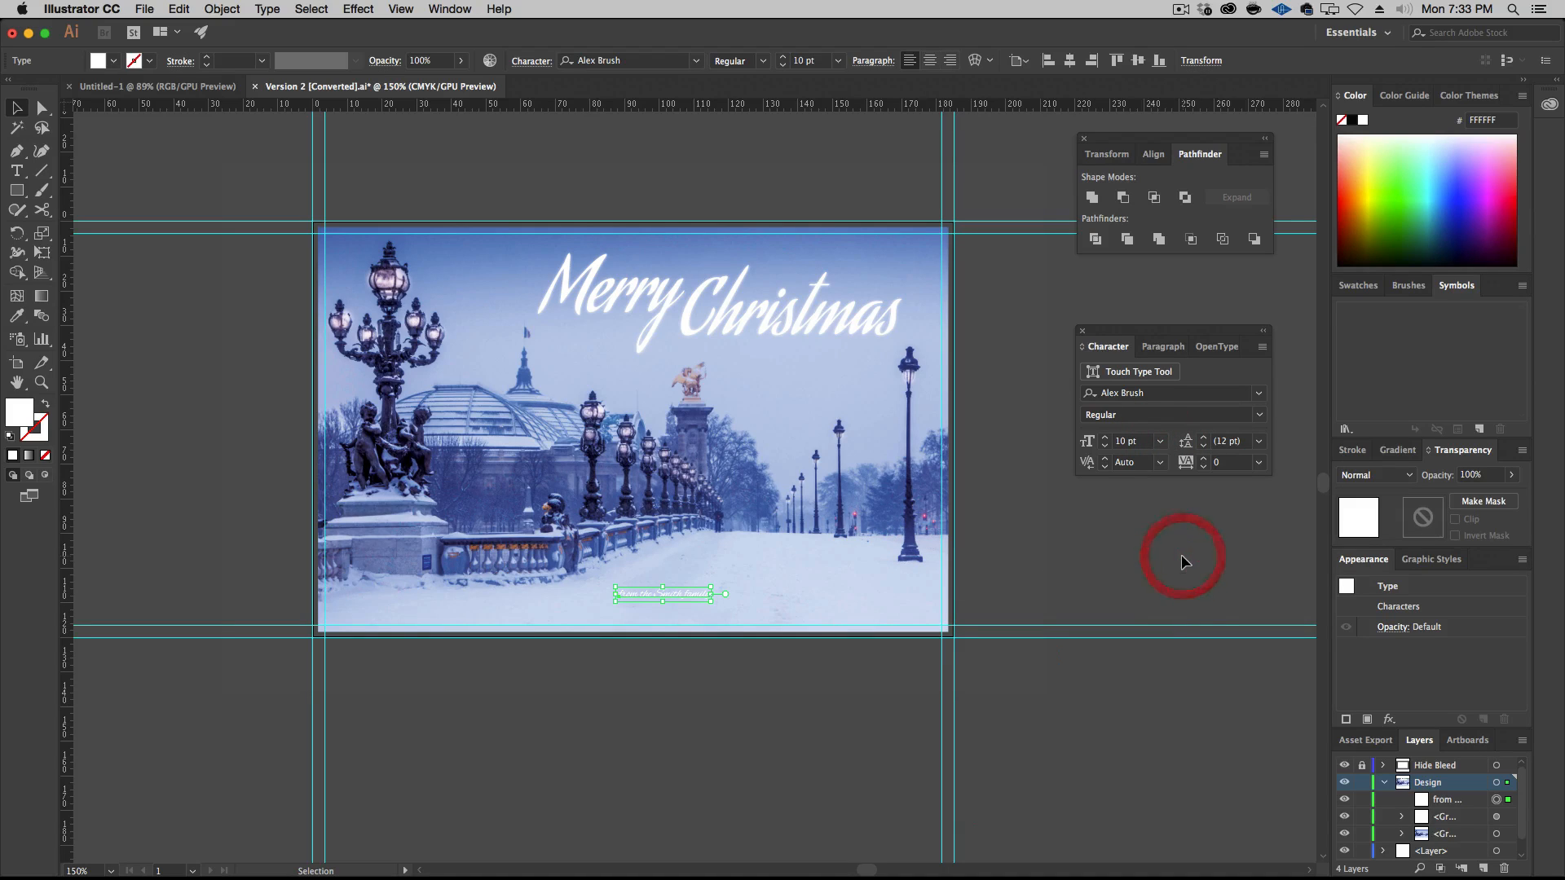
pyautogui.click(1159, 441)
pyautogui.click(1186, 606)
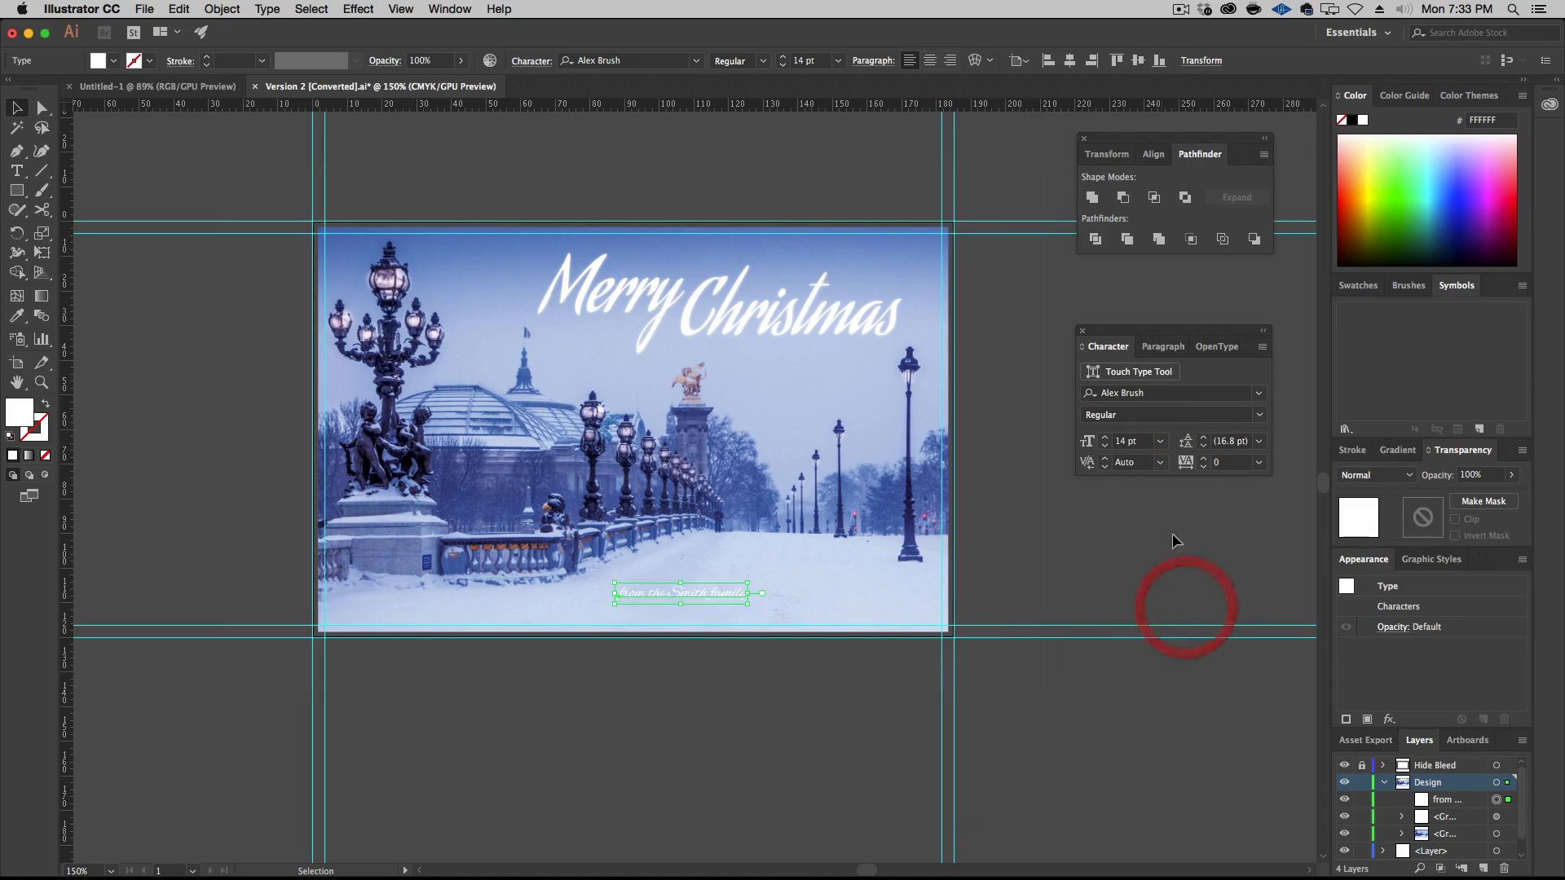
pyautogui.click(1160, 440)
pyautogui.click(1183, 624)
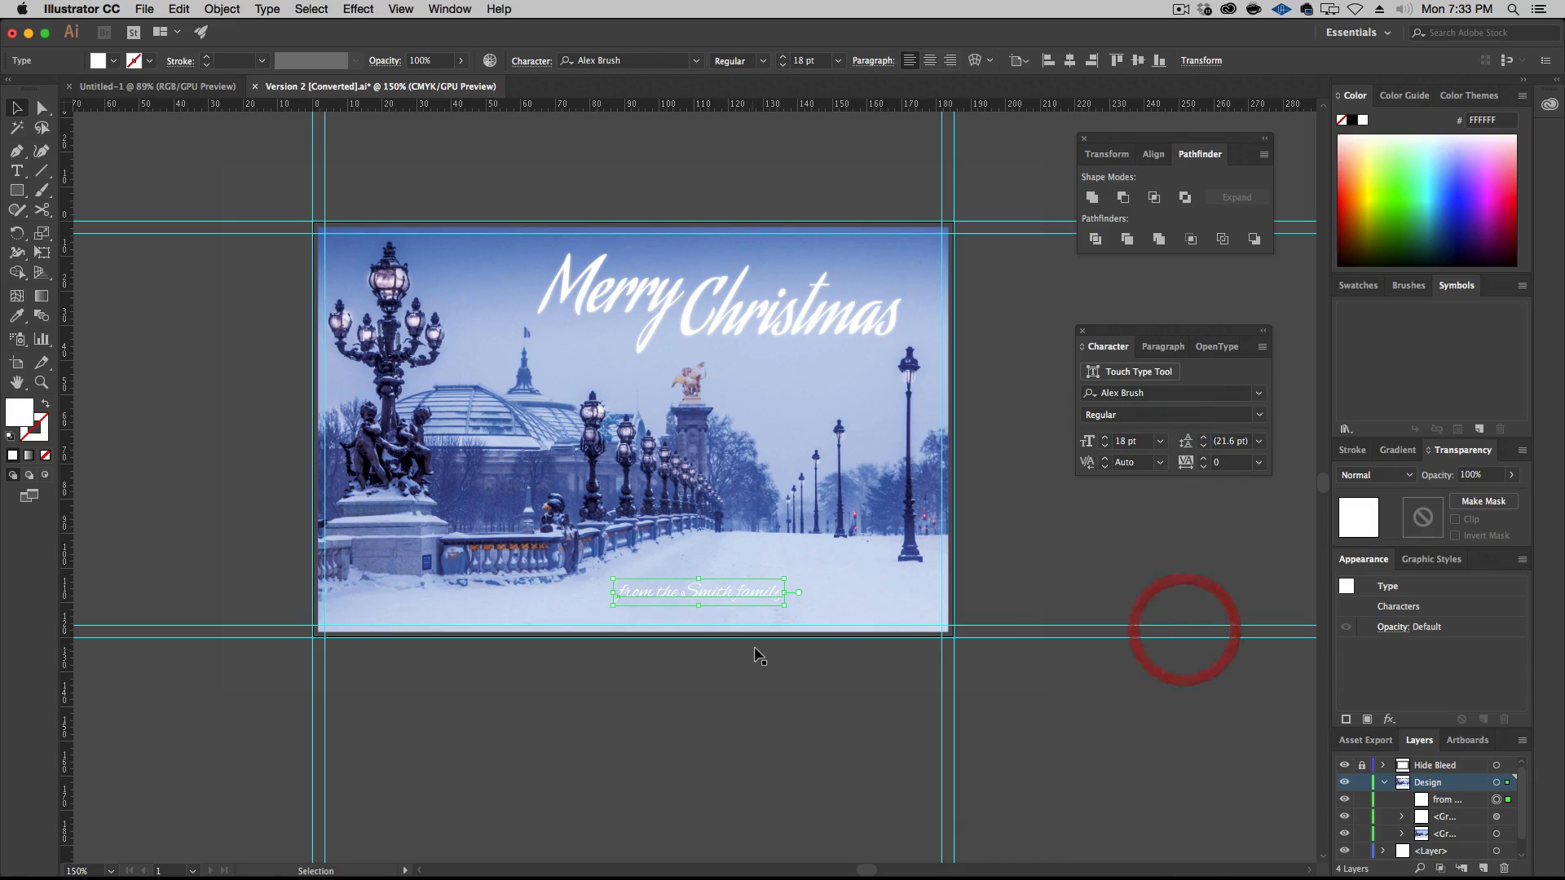
# Move the sign-off line toward the card's lower-right corner and set its font size to 21 pt
pyautogui.moveTo(764, 593); pyautogui.dragTo(905, 602)
pyautogui.click(1160, 441)
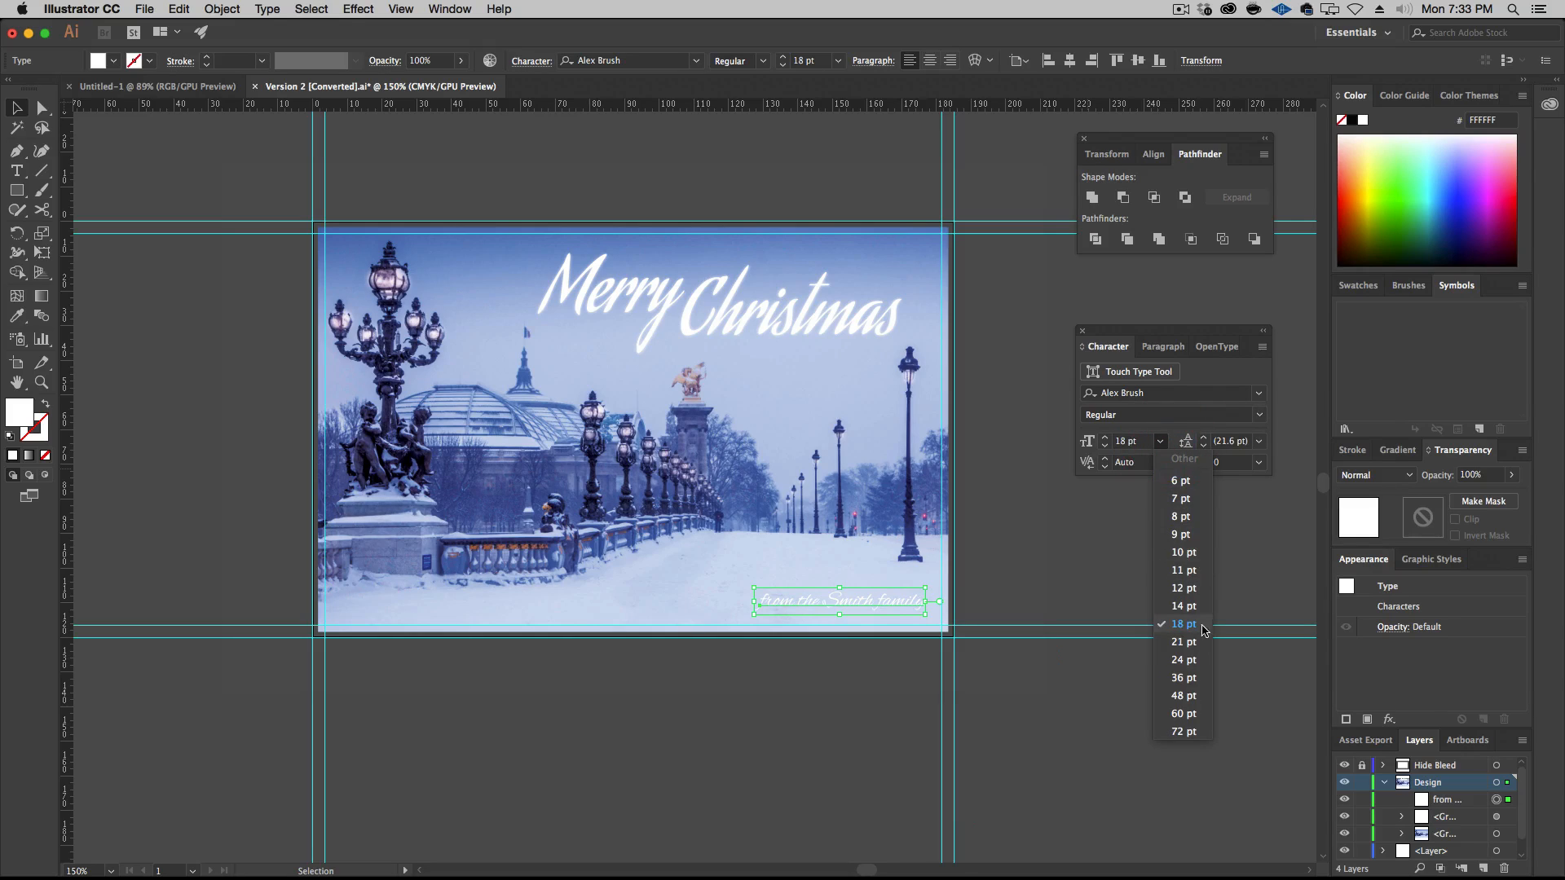
pyautogui.click(1174, 643)
pyautogui.moveTo(917, 599); pyautogui.dragTo(870, 601)
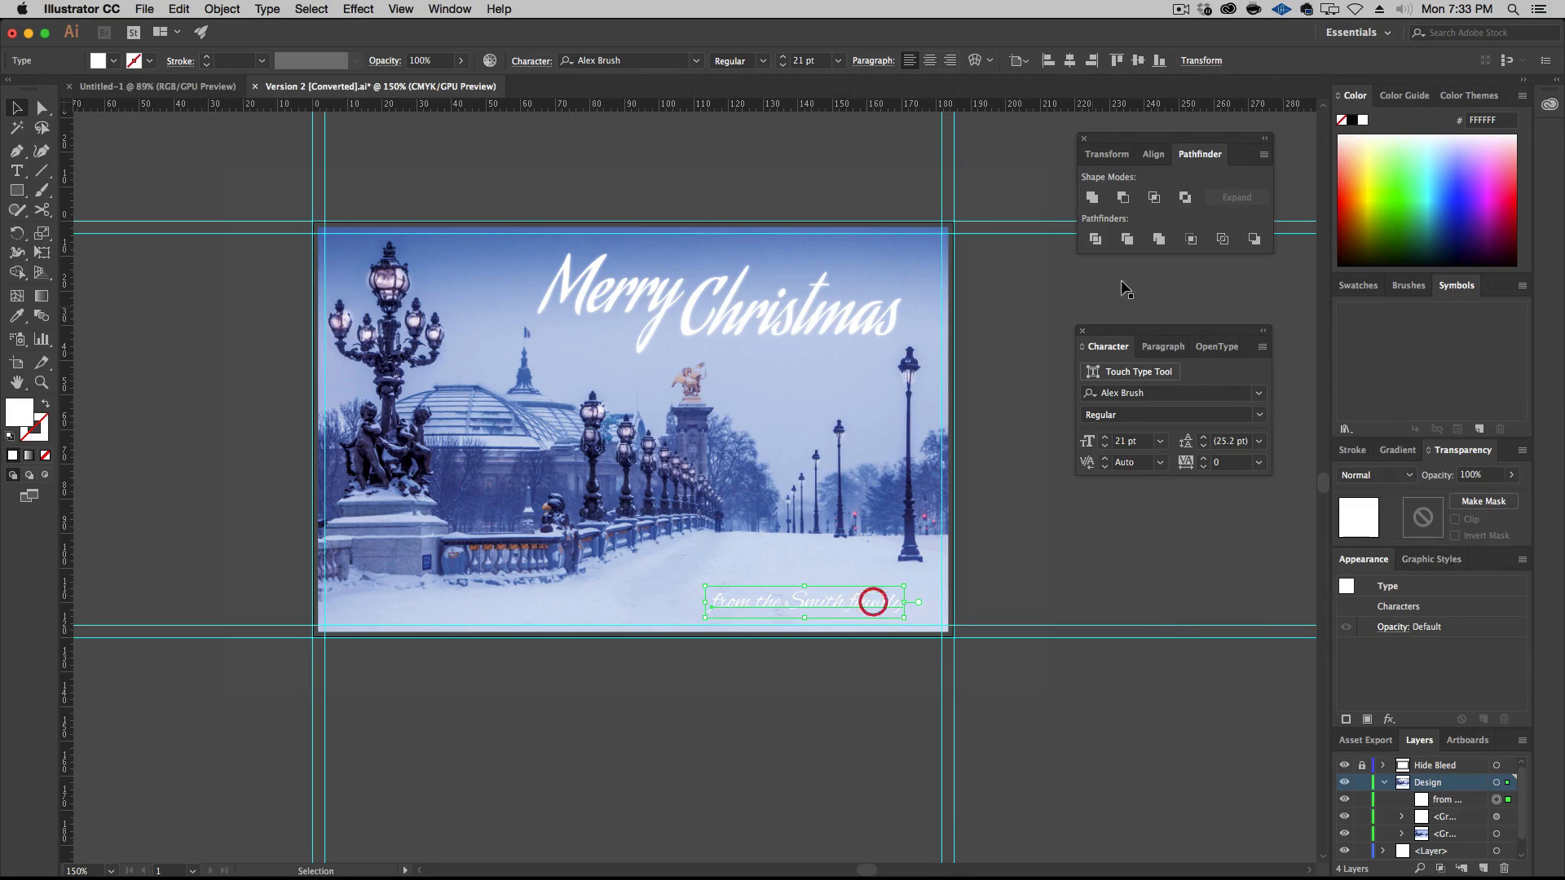
# Right-align the sign-off paragraph and move the line back into the card's lower-right corner, inside the guides
pyautogui.click(1160, 346)
pyautogui.click(1145, 373)
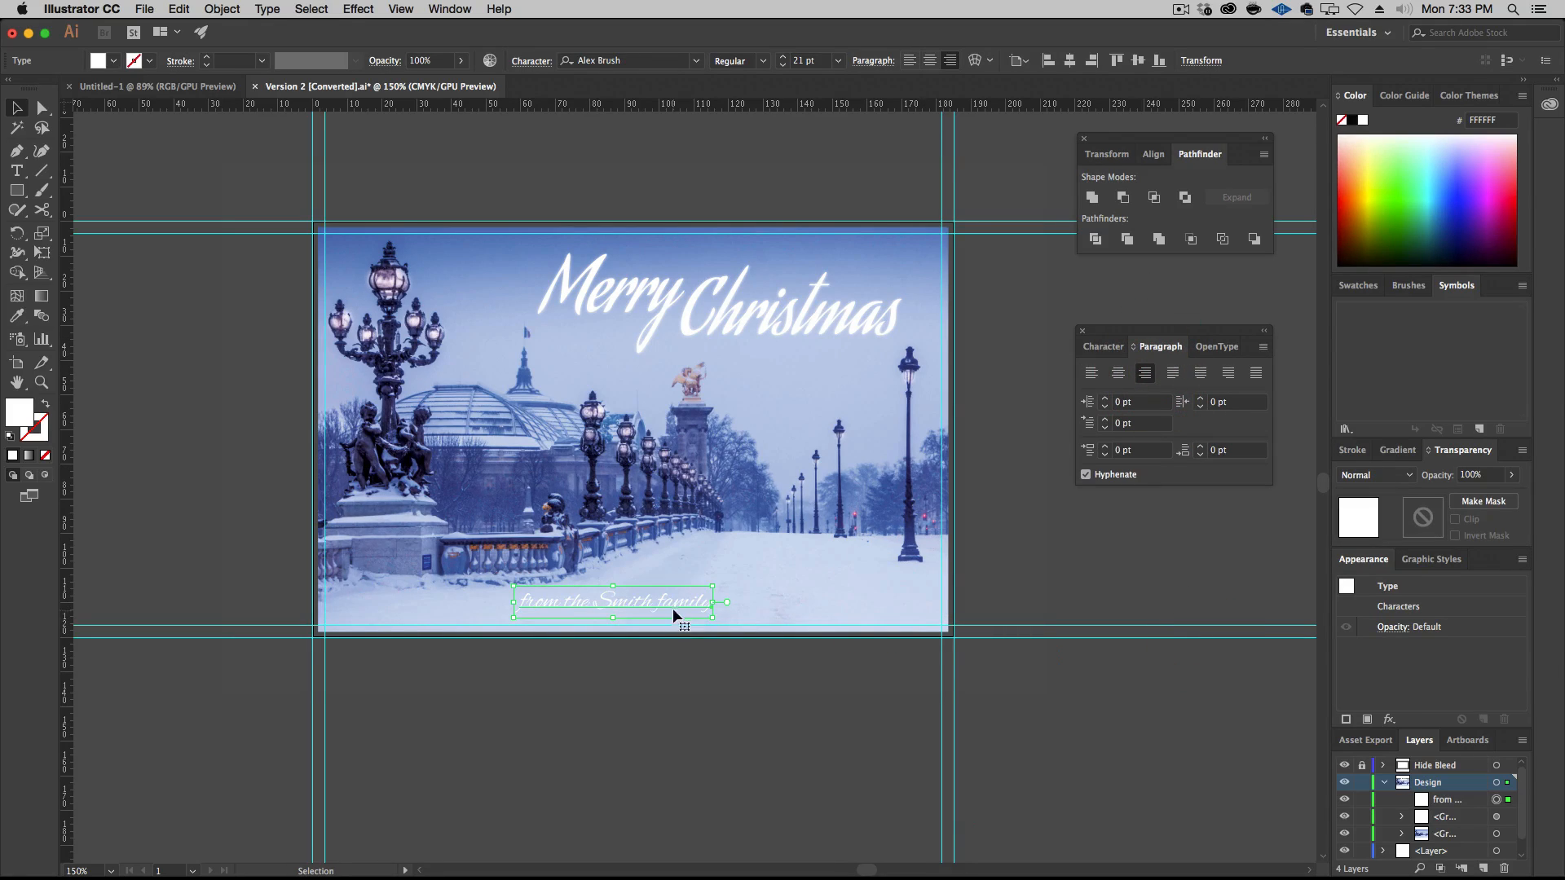
pyautogui.moveTo(699, 601); pyautogui.dragTo(898, 600)
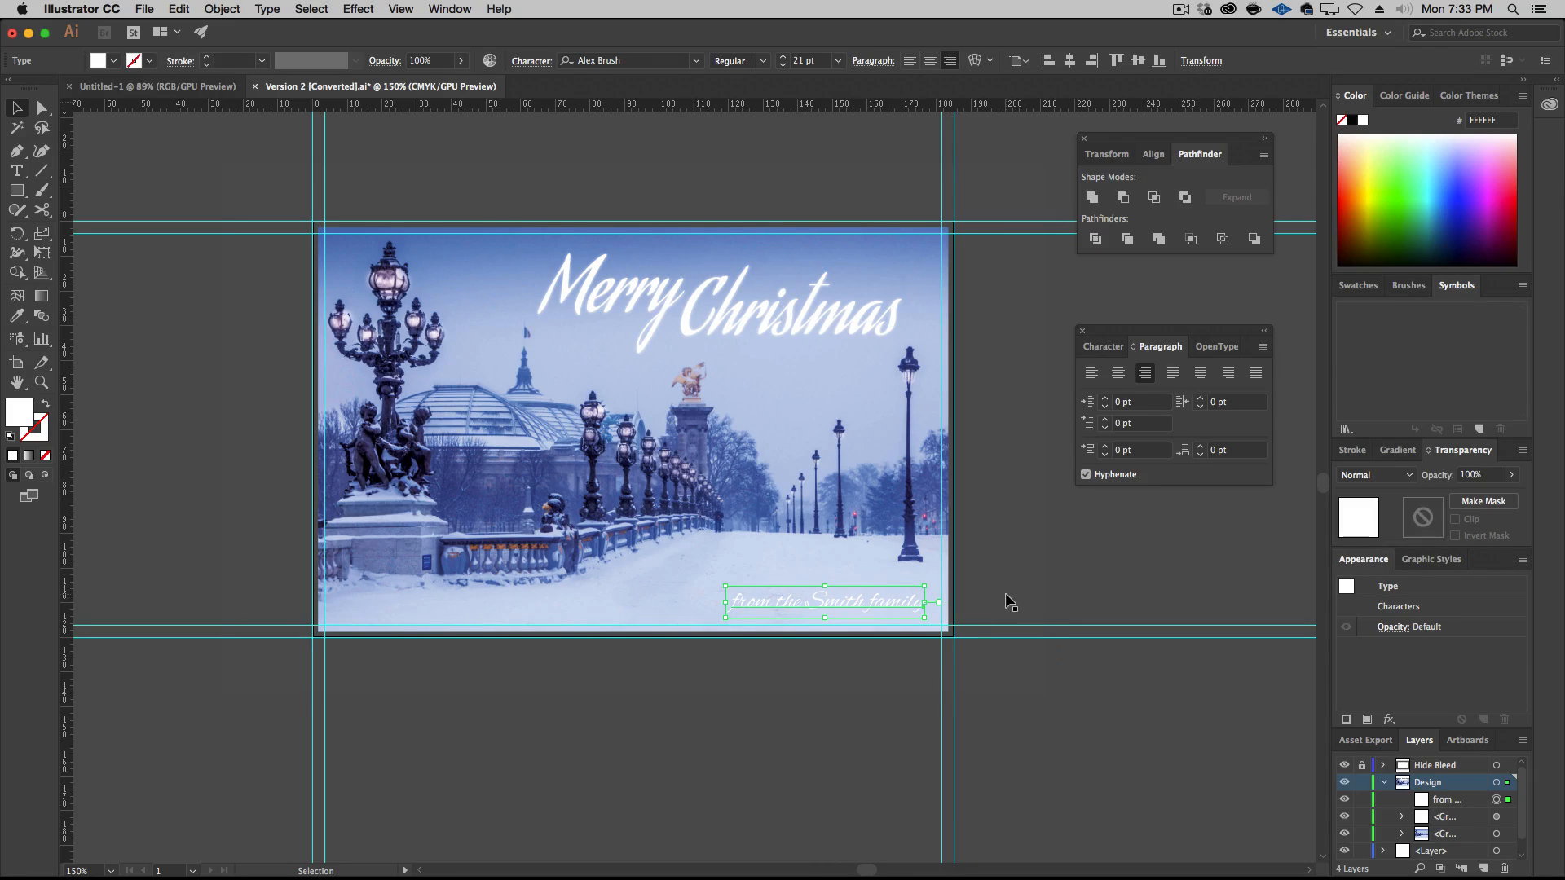
# Increase the sign-off line's font size to 24 pt
pyautogui.click(1103, 346)
pyautogui.click(1105, 438)
pyautogui.click(1104, 437)
pyautogui.click(1105, 437)
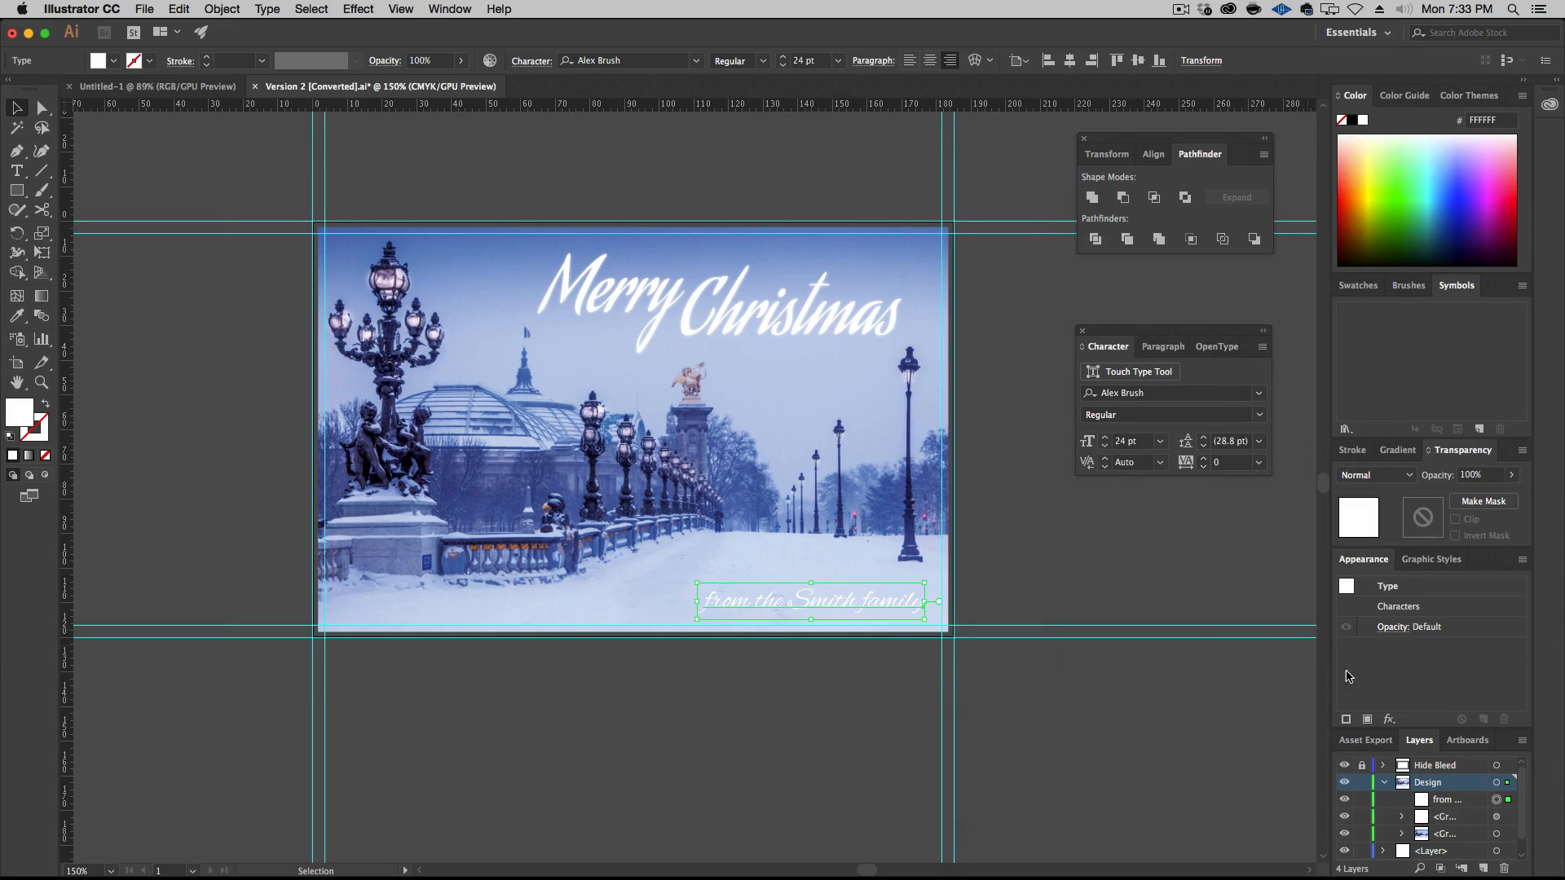
# Apply the same white Outer Glow to the sign-off line and reduce its blur to 0.2 mm
pyautogui.click(358, 9)
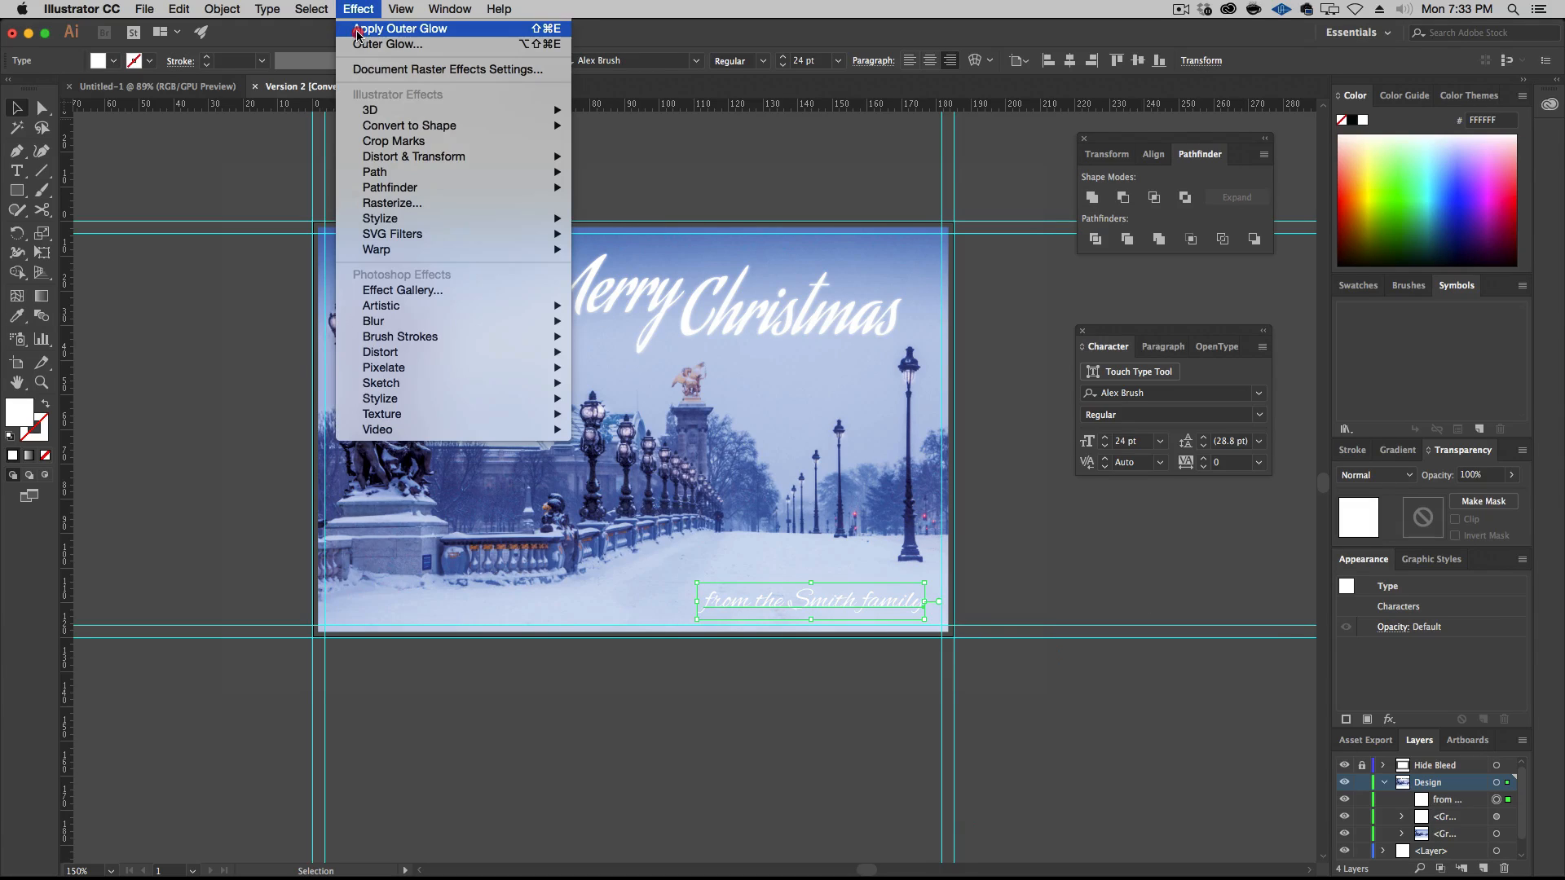
pyautogui.click(357, 31)
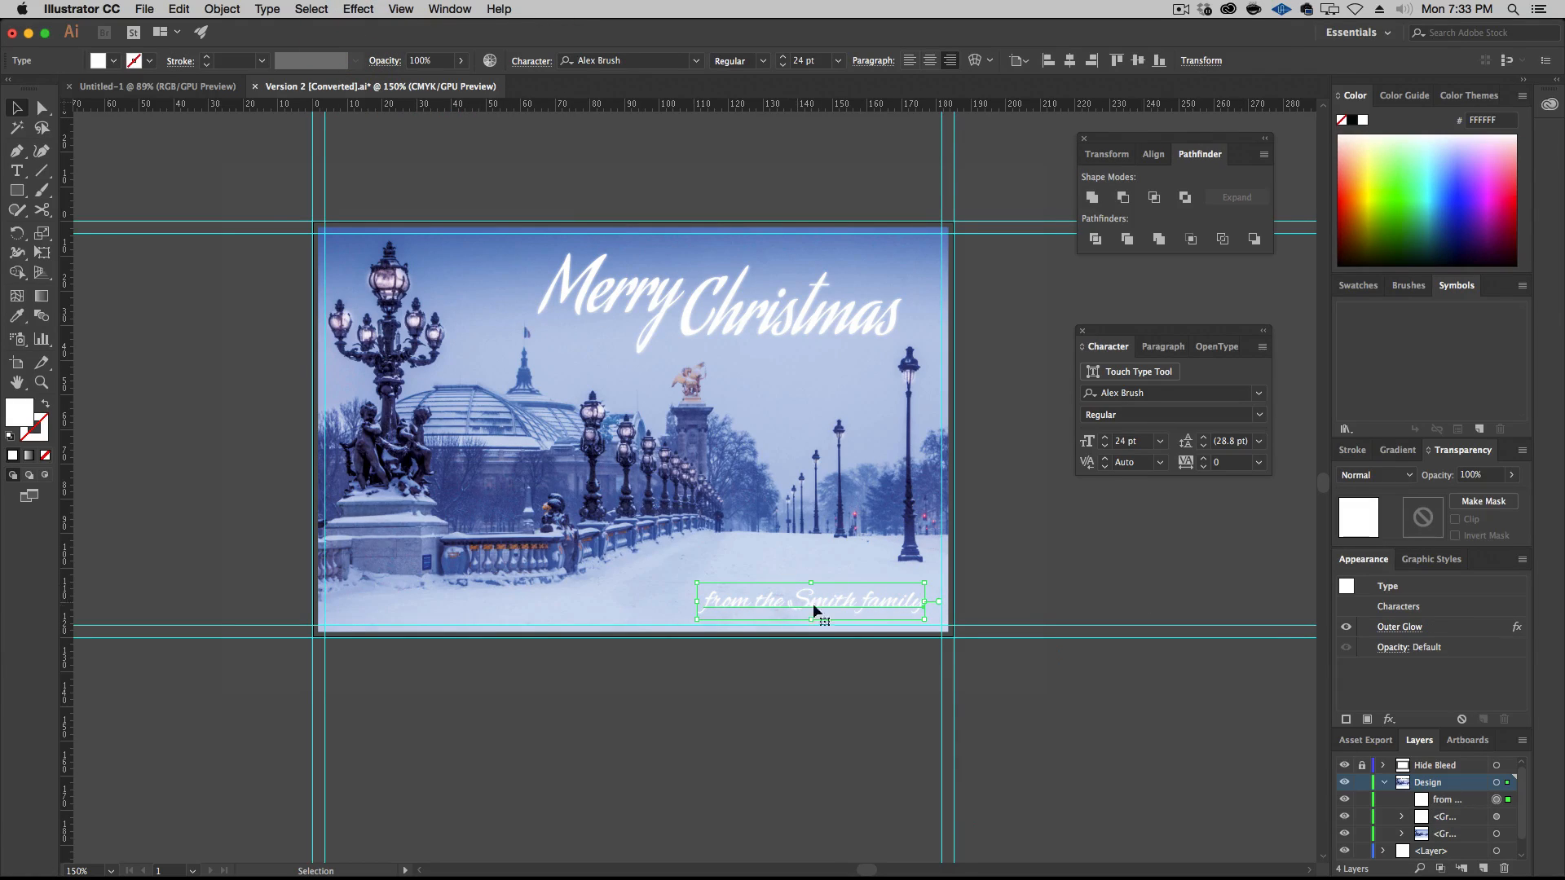
pyautogui.click(1395, 627)
pyautogui.moveTo(1017, 599); pyautogui.dragTo(1007, 598)
pyautogui.press('BackSpace')
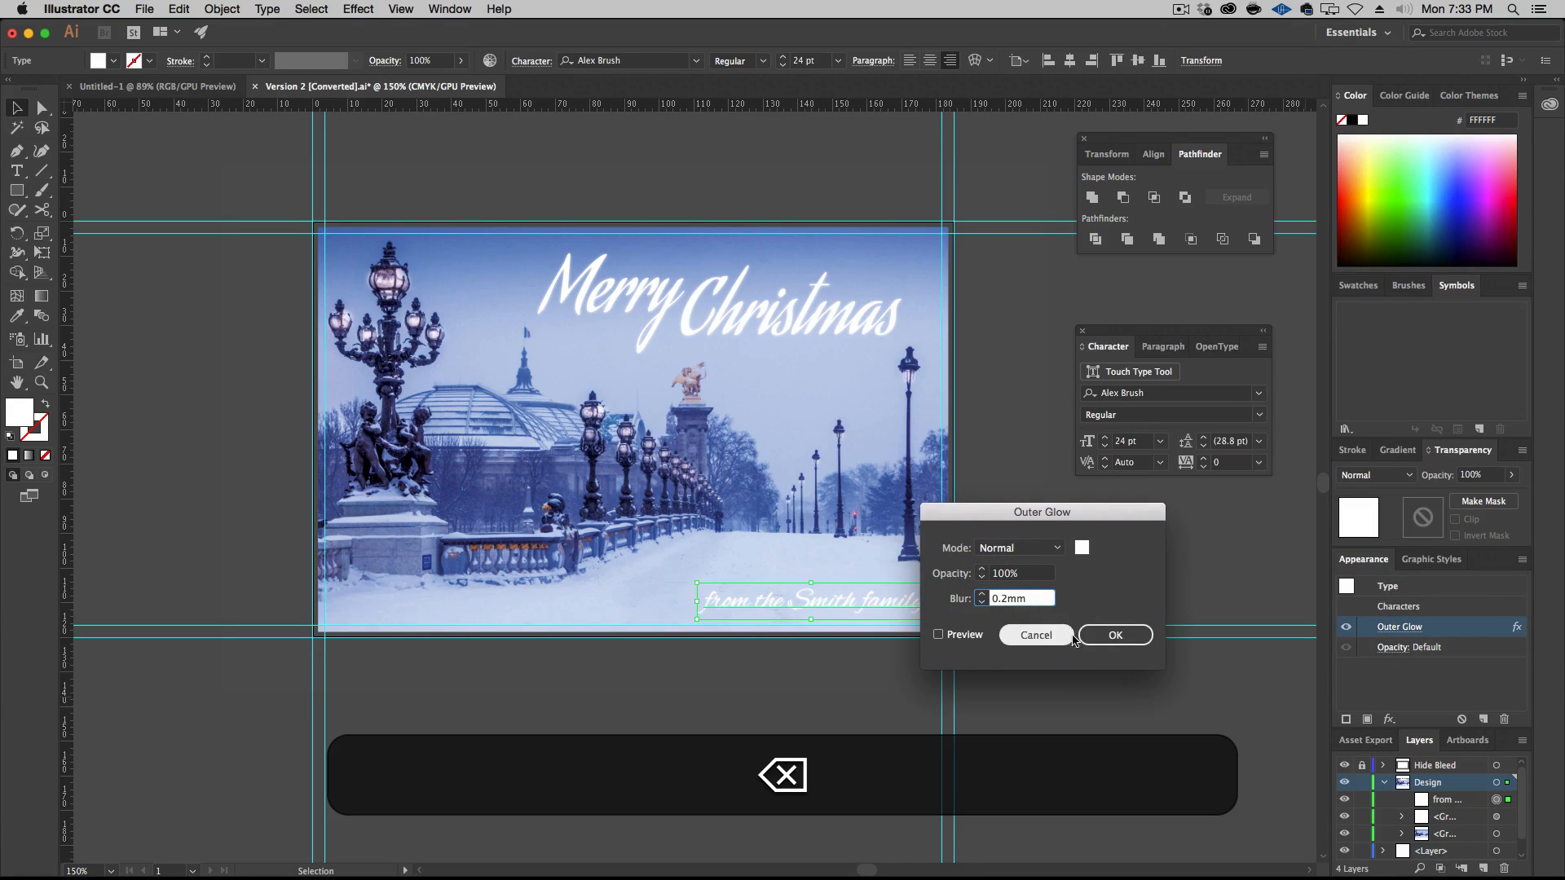
pyautogui.click(1114, 637)
pyautogui.click(1133, 732)
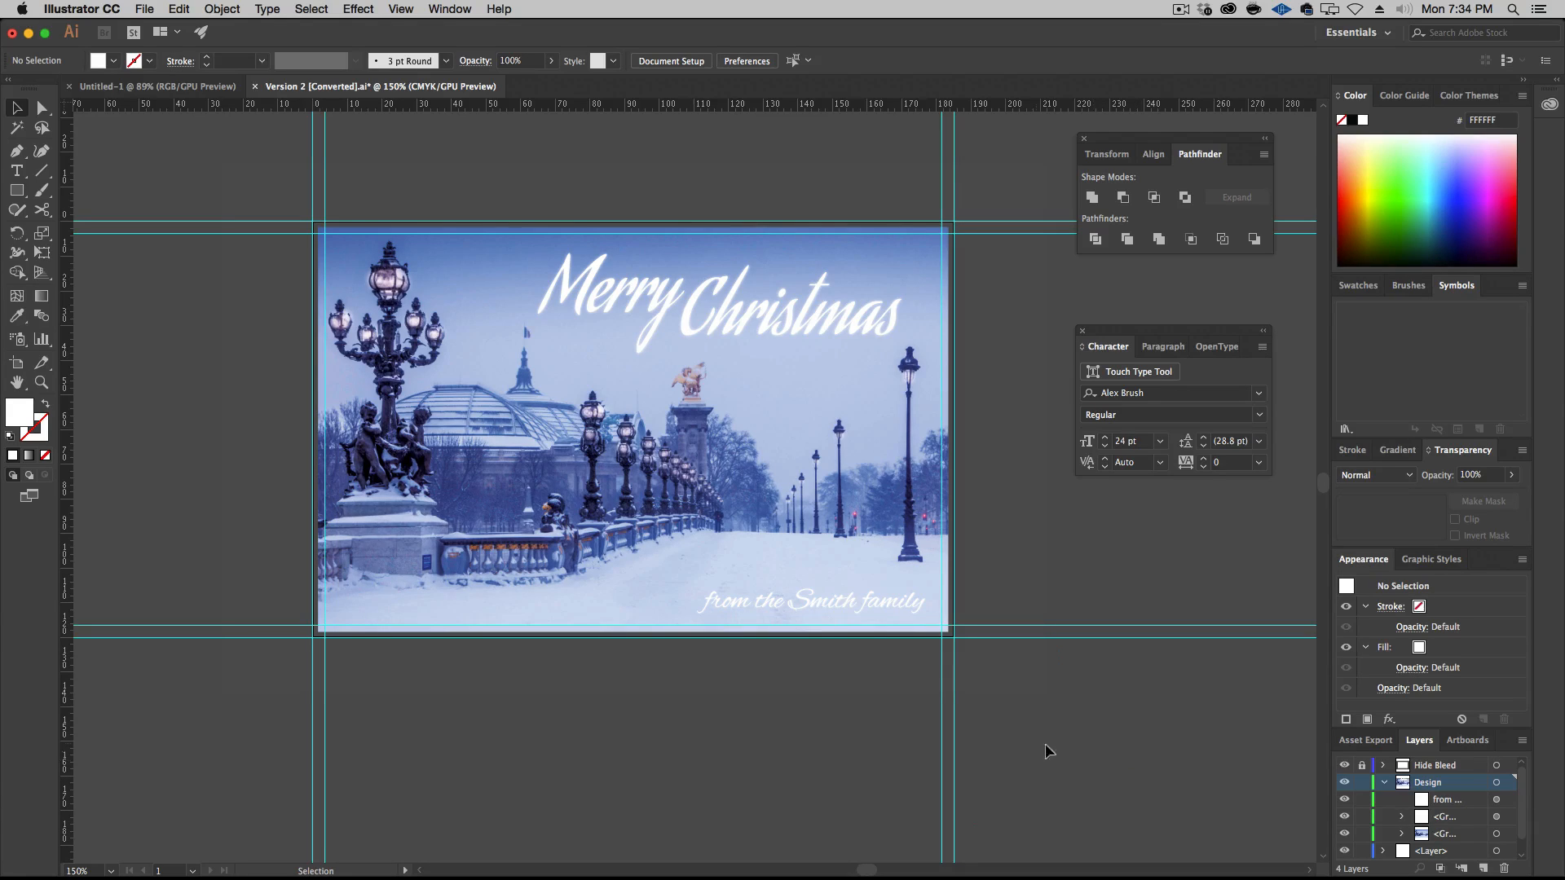
# Save the card as Version 2.ai in the Episode-026-Source-Files folder, replacing the existing file and keeping the Illustrator CC format options
pyautogui.click(141, 9)
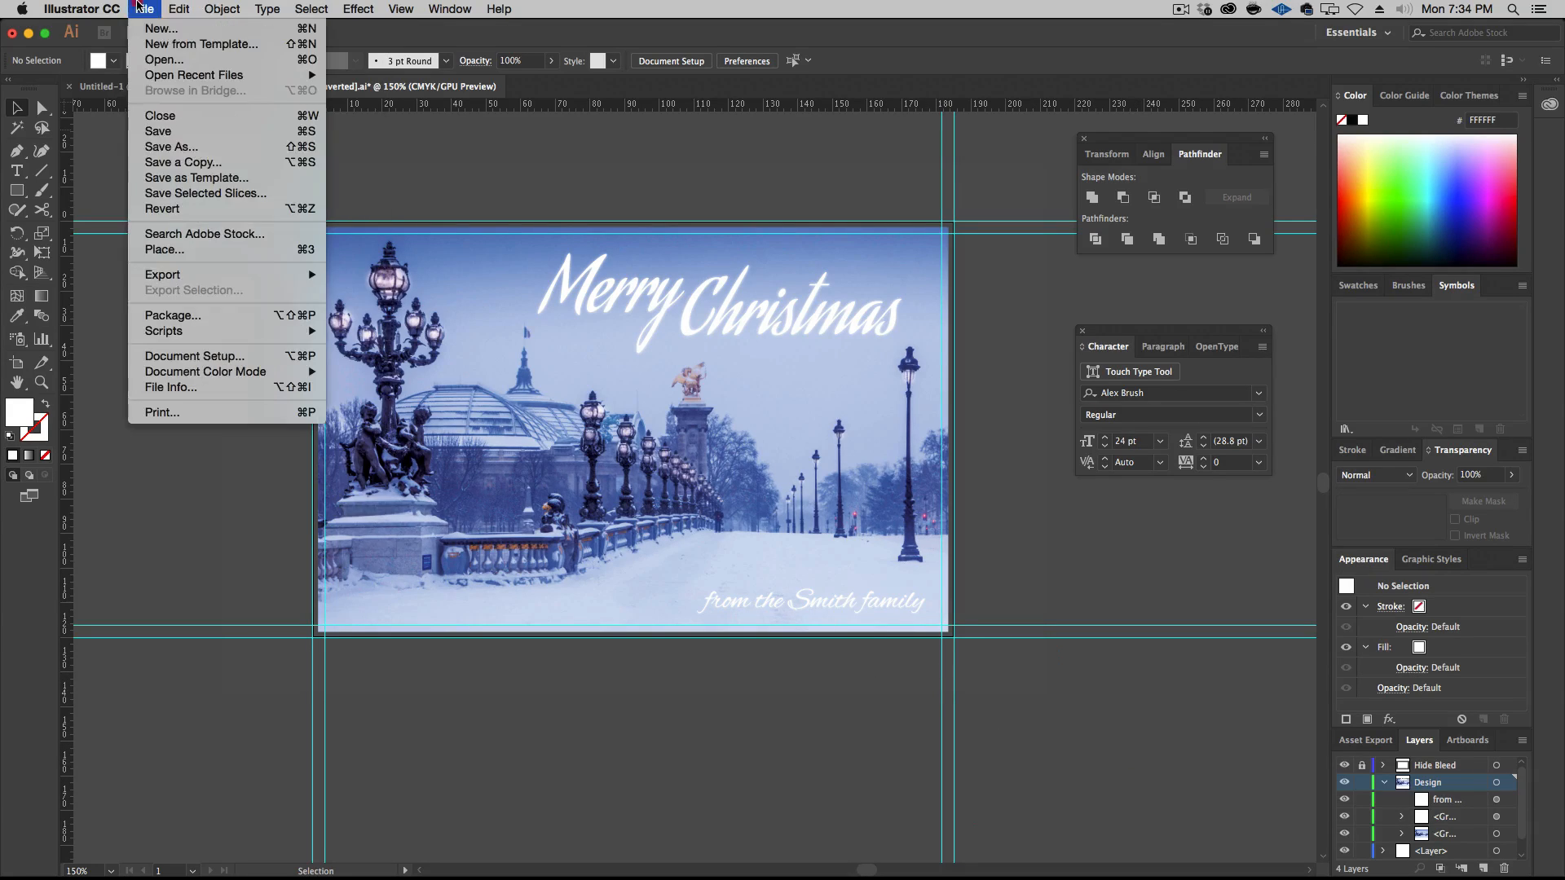
pyautogui.click(160, 147)
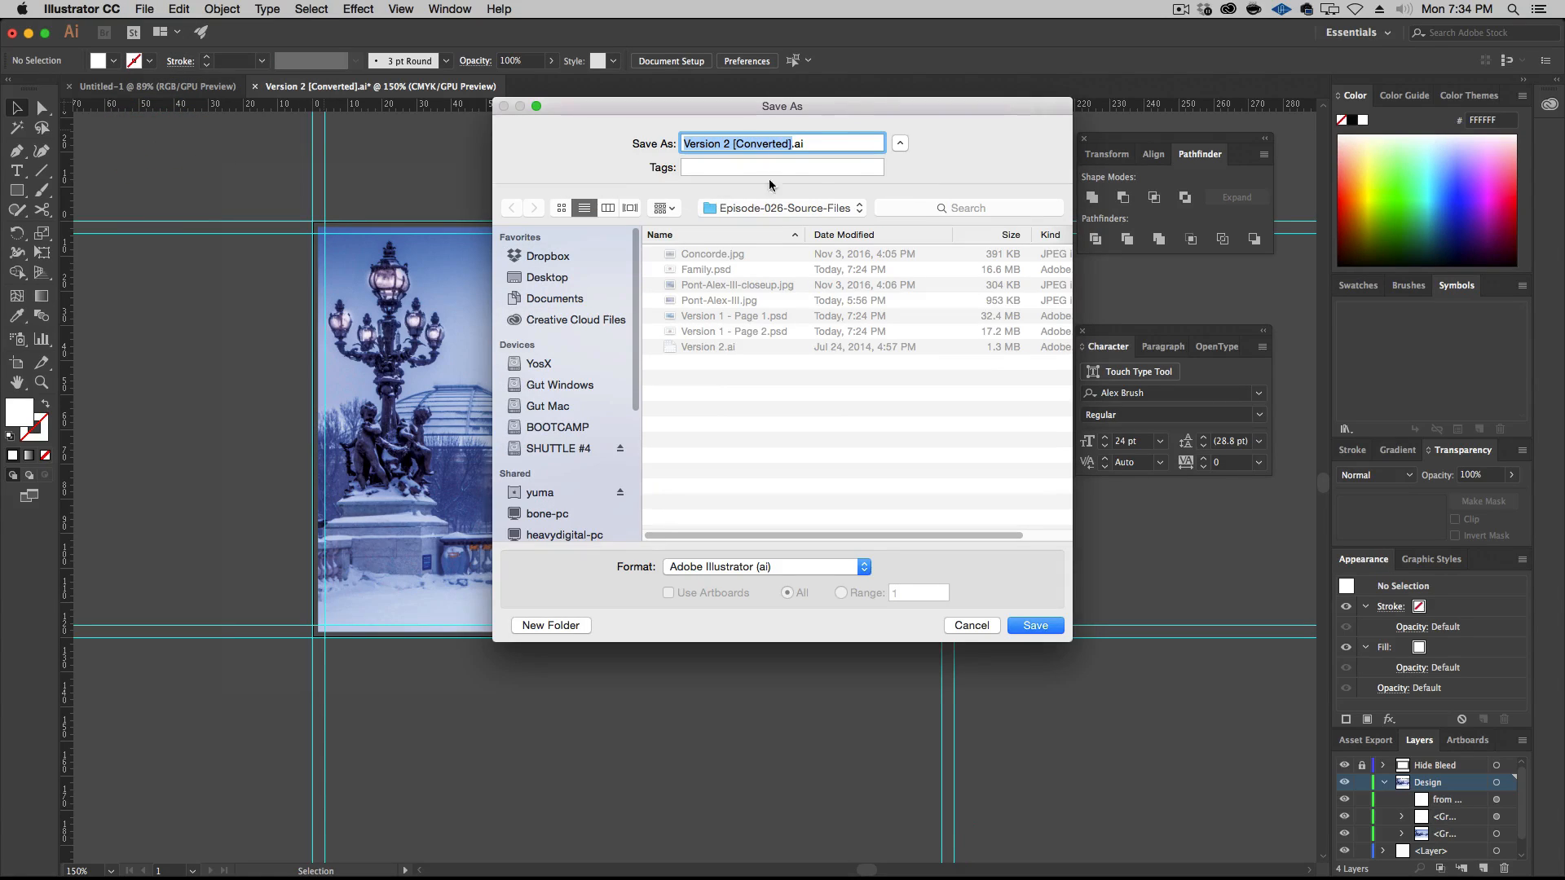
pyautogui.hotkey('shift', 'Left')
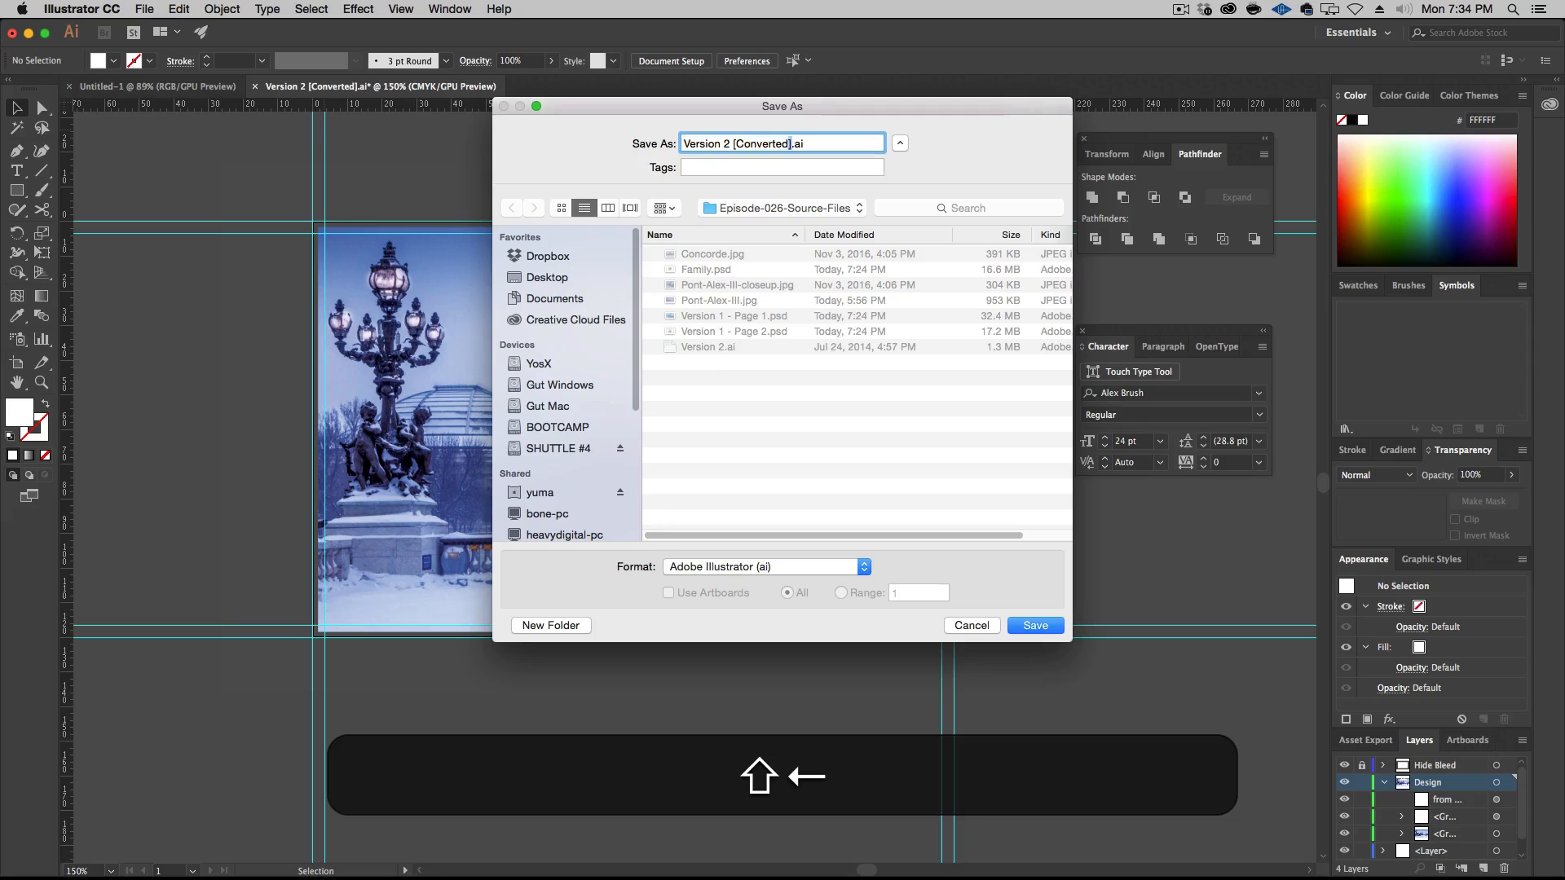
pyautogui.hotkey('shift', 'Left')
pyautogui.hotkey('shift', 'Left')
pyautogui.hotkey('shift', 'Left')
pyautogui.hotkey('shift', 'Left')
pyautogui.hotkey('shift', 'Left')
pyautogui.hotkey('shift', 'Left')
pyautogui.hotkey('shift', 'Left')
pyautogui.hotkey('shift', 'BackSpace')
pyautogui.press('BackSpace')
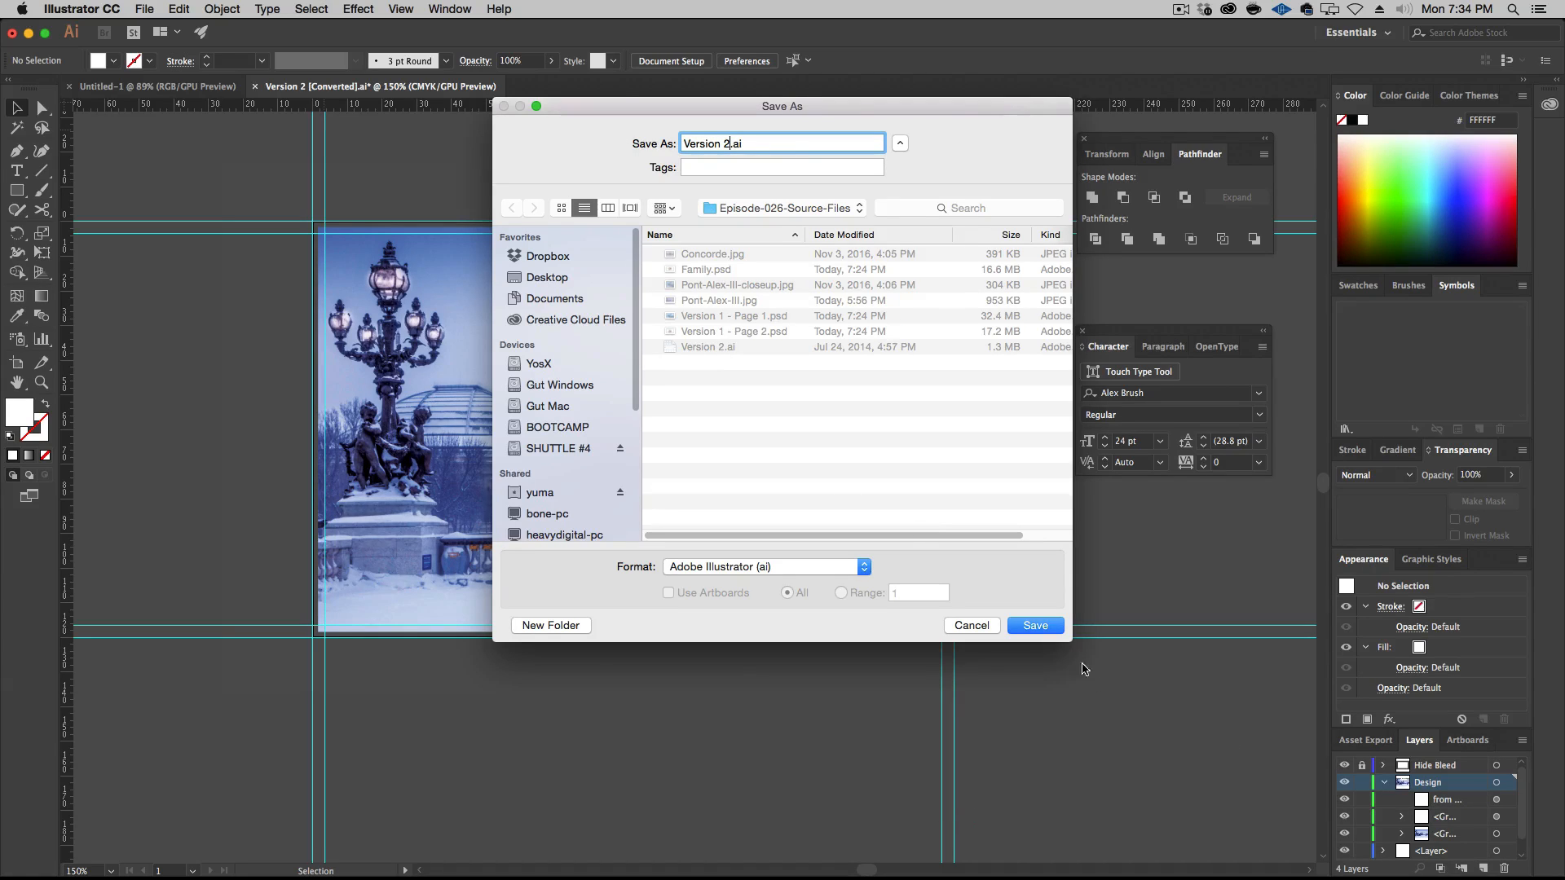
pyautogui.click(1046, 631)
pyautogui.click(918, 211)
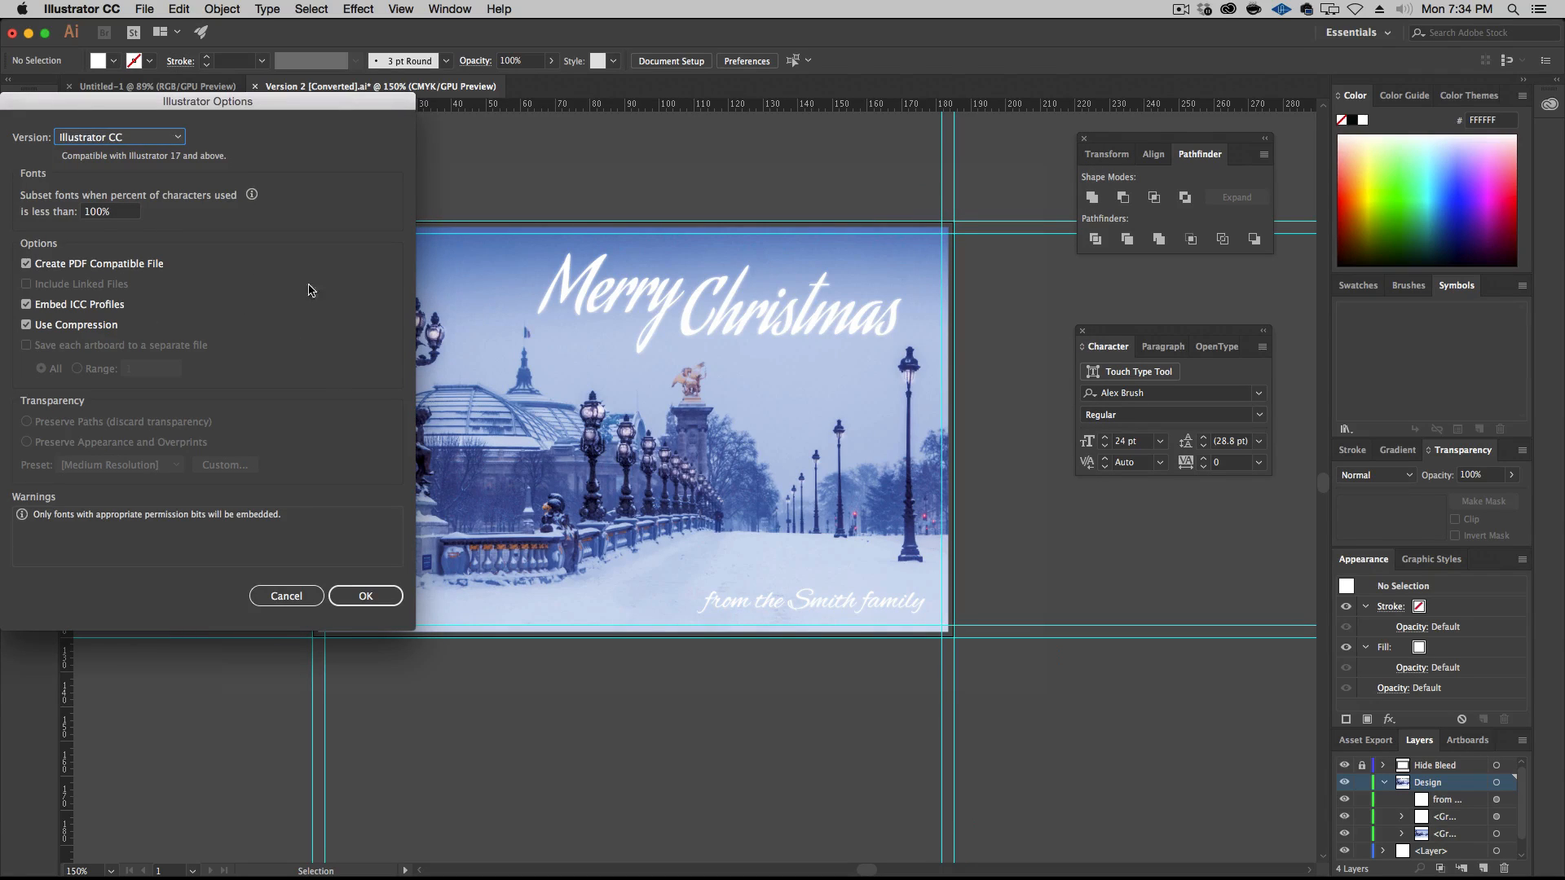
pyautogui.click(364, 595)
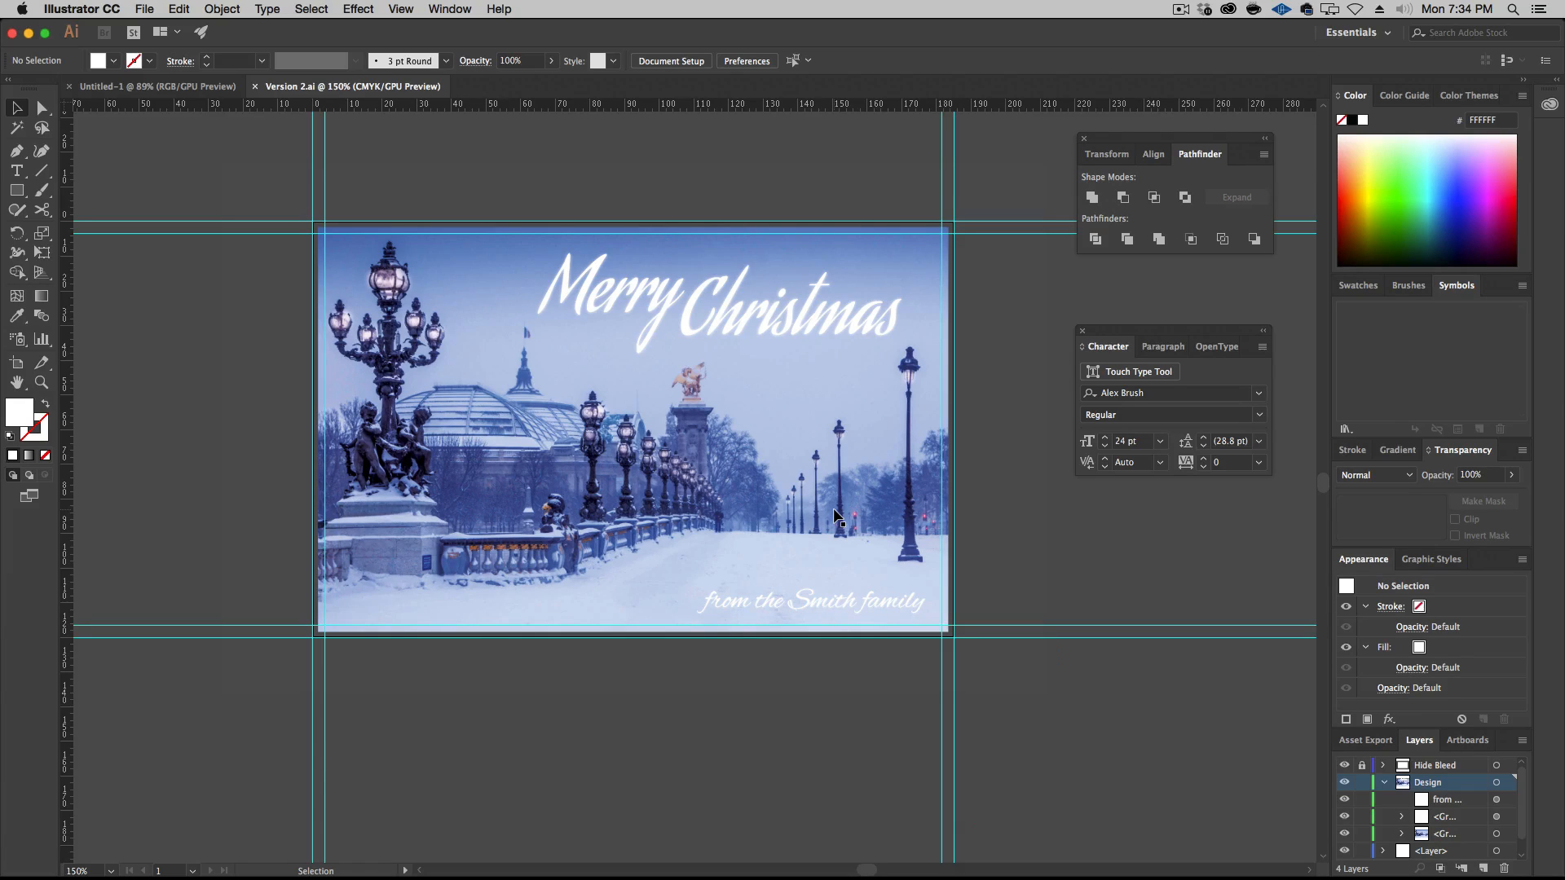
# Duplicate the card's artboard together with its artwork, placing the copy directly below the original
pyautogui.press('super')
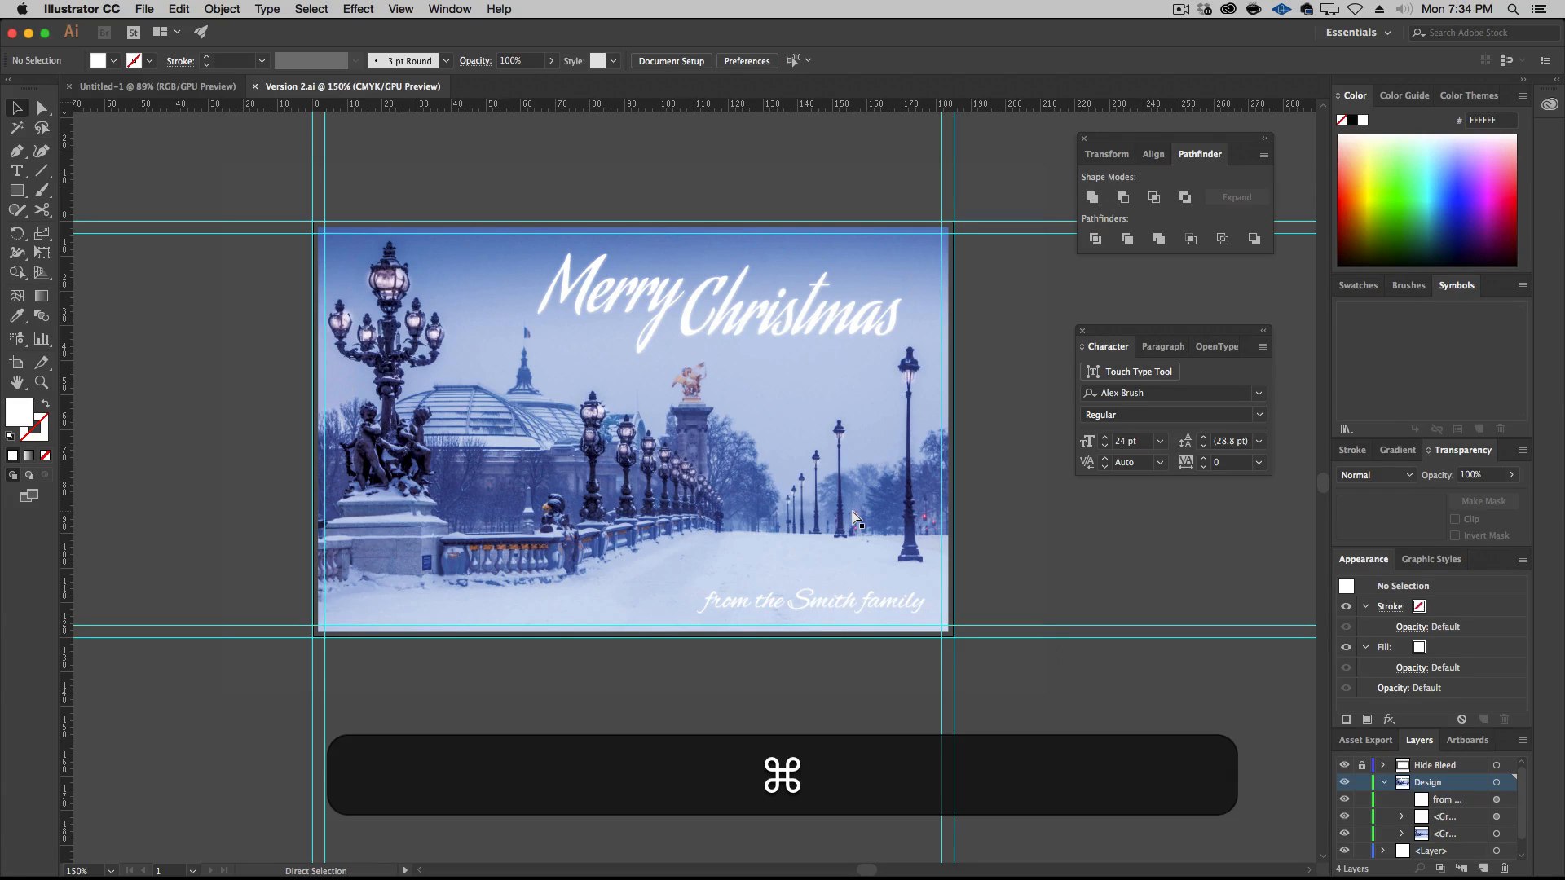
pyautogui.press('super+minus')
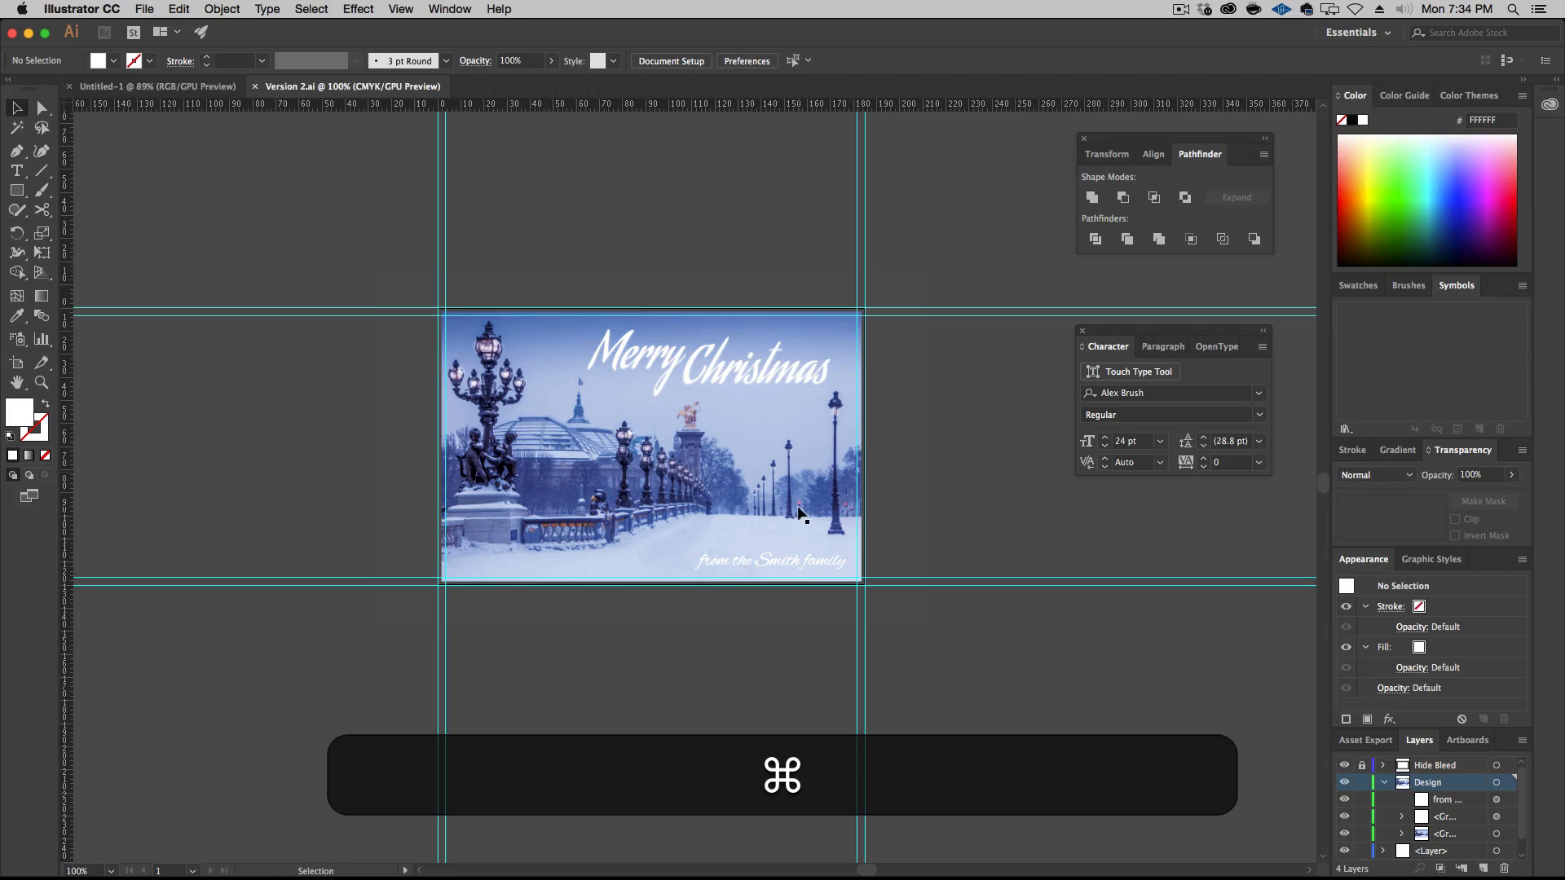
pyautogui.scroll(-2, 798, 507)
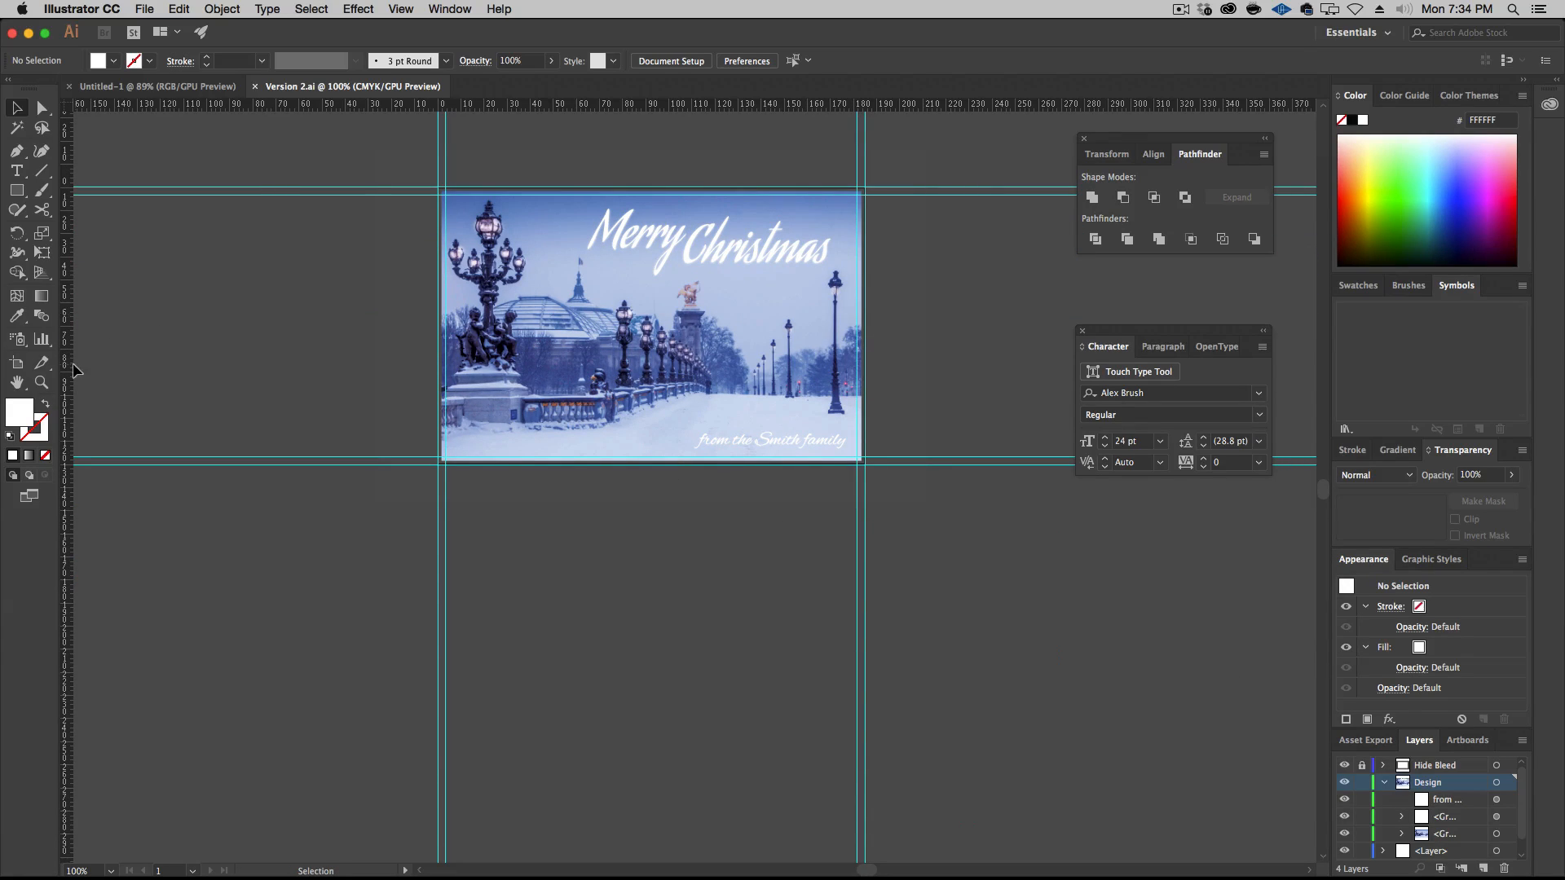
pyautogui.click(18, 365)
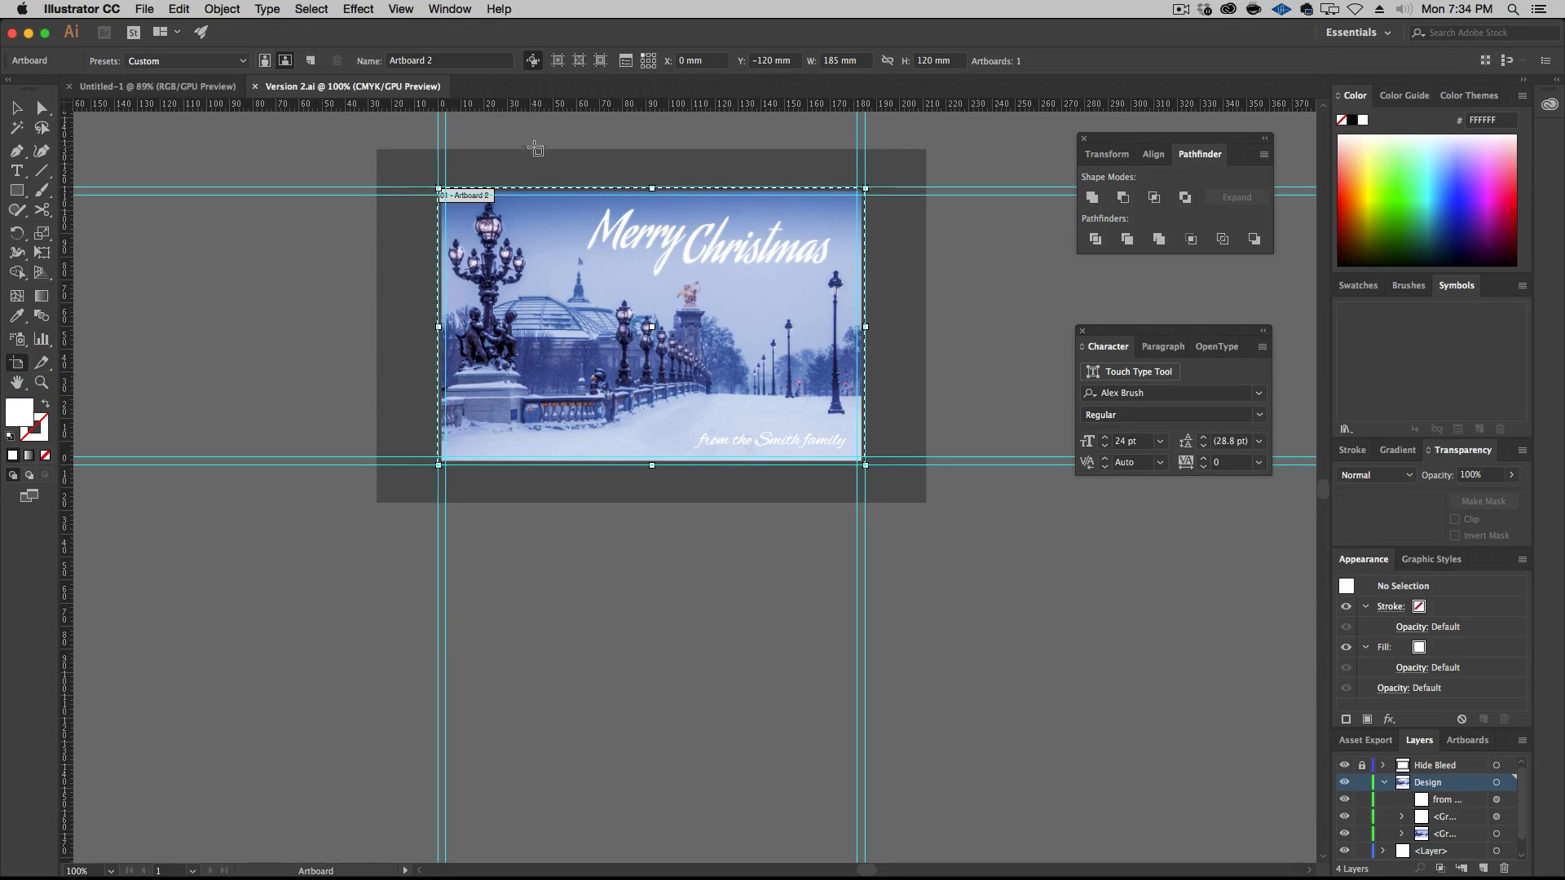
pyautogui.click(531, 61)
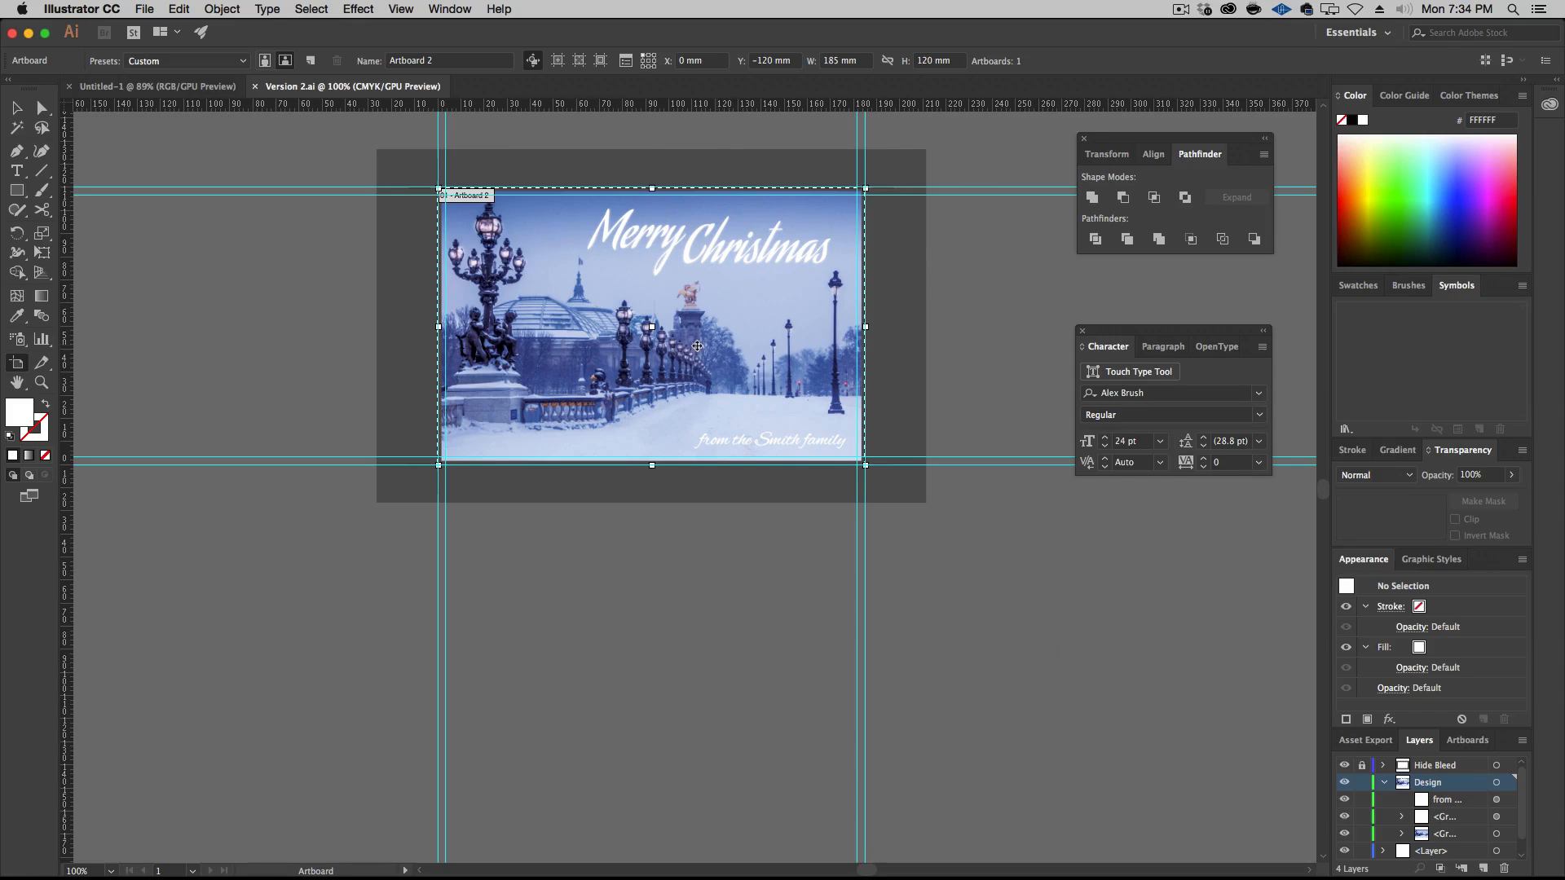
pyautogui.press('alt')
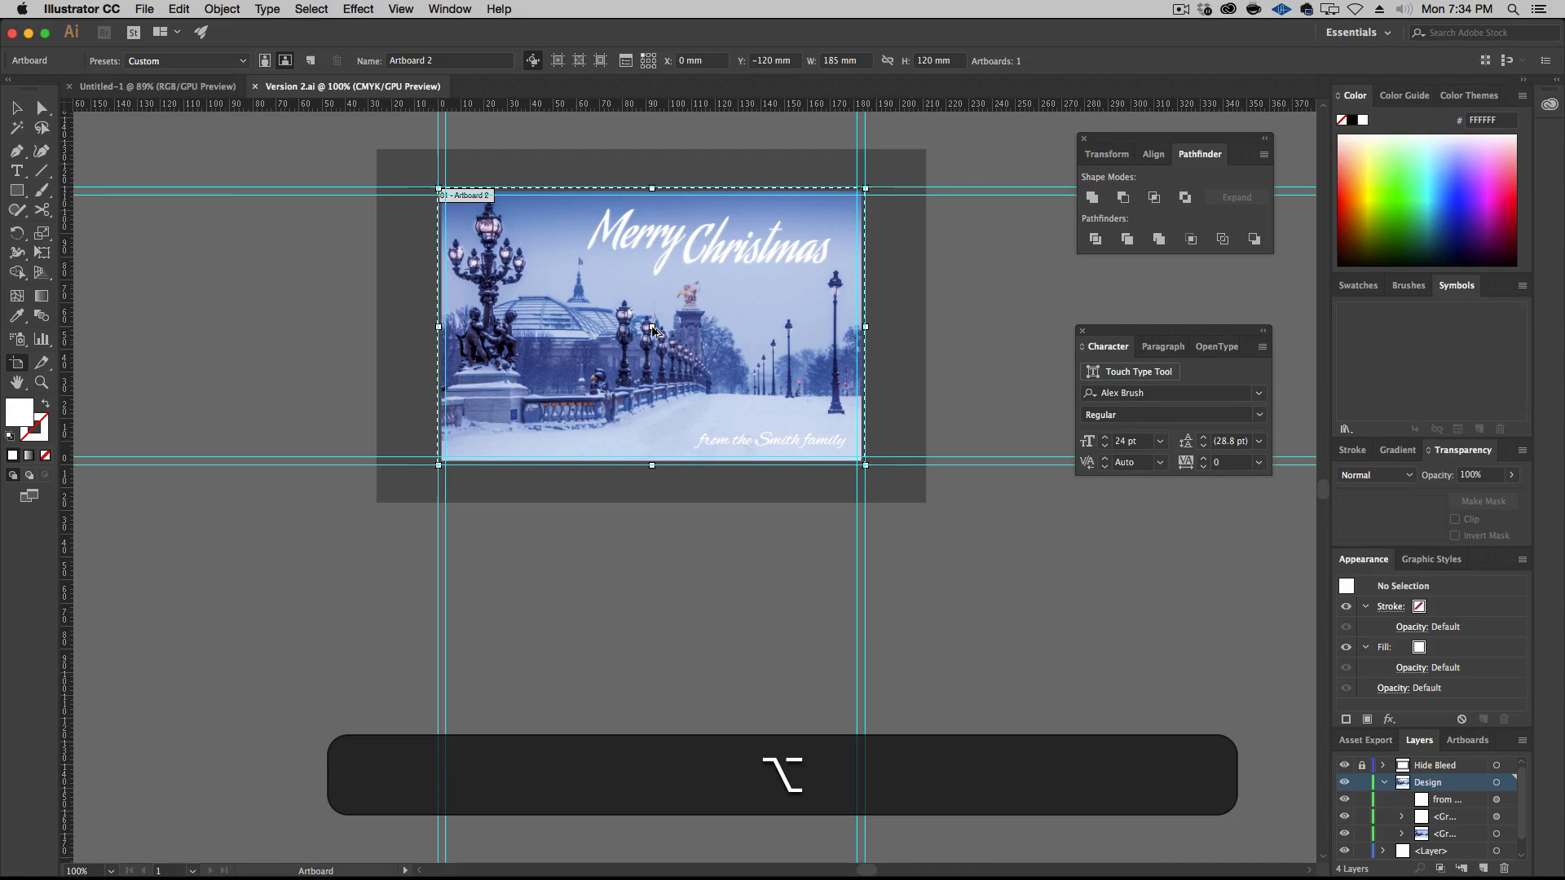
pyautogui.moveTo(652, 327); pyautogui.dragTo(670, 749)
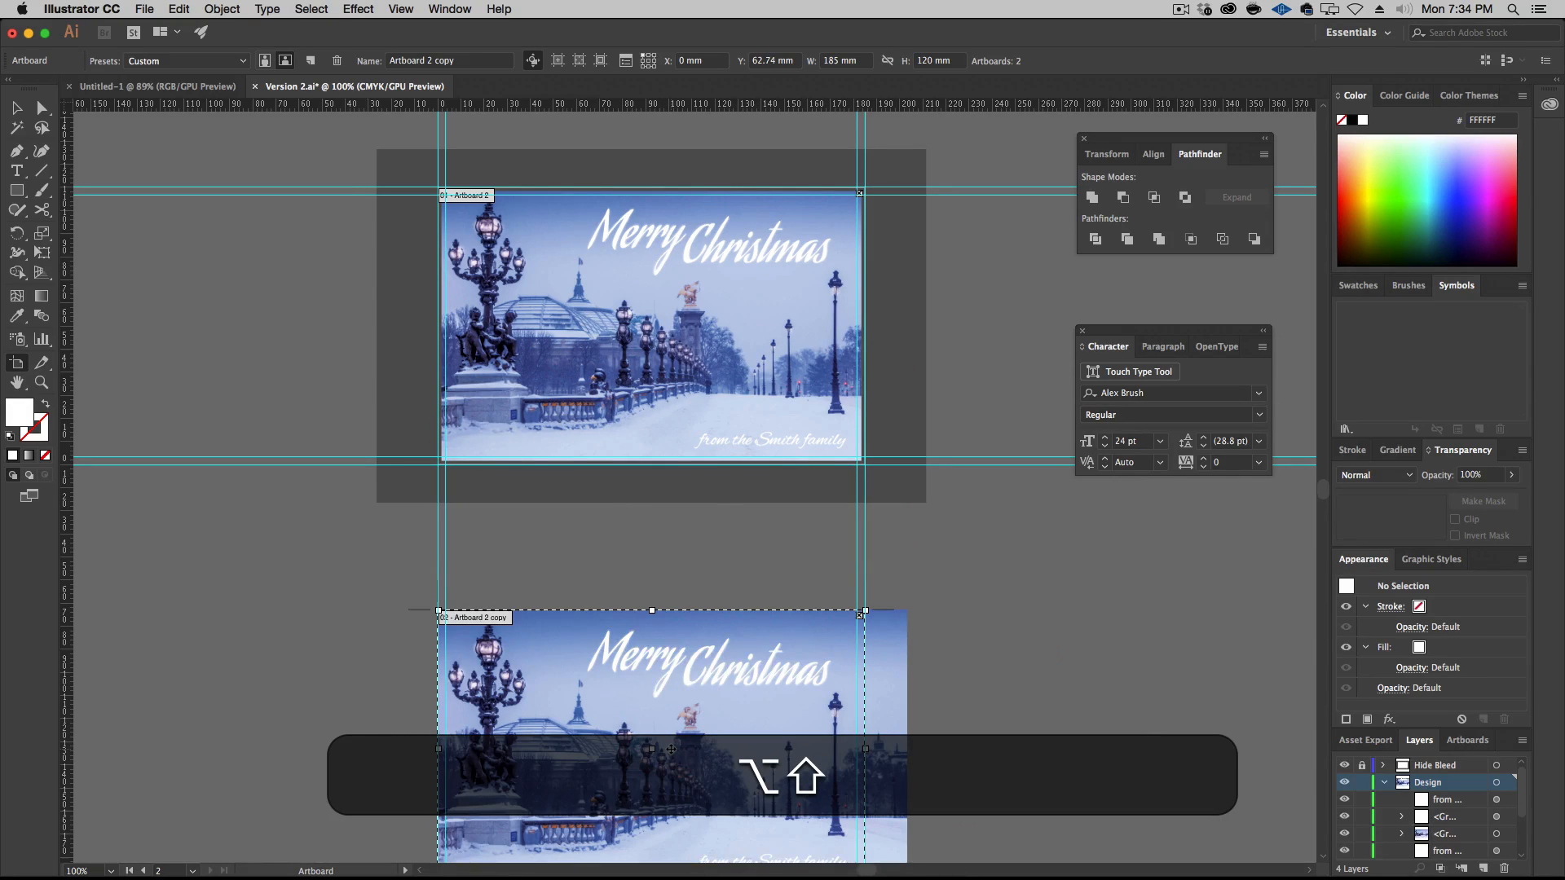
pyautogui.click(13, 111)
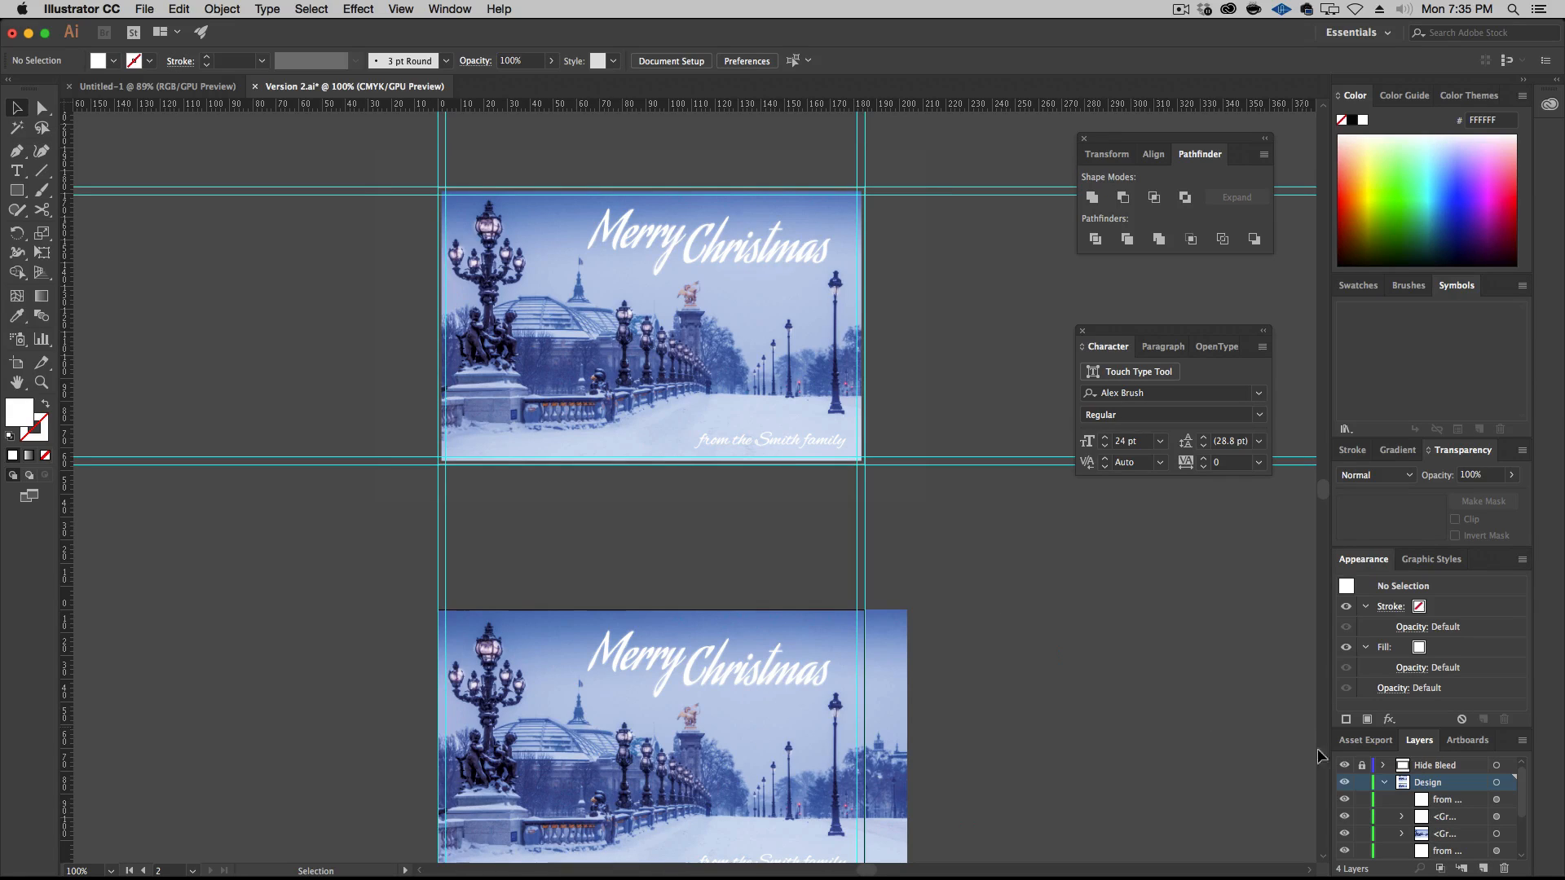
# Unlock the Hide Bleed layer and copy the grey frame shape surrounding the first artboard
pyautogui.scroll(-5, 980, 680)
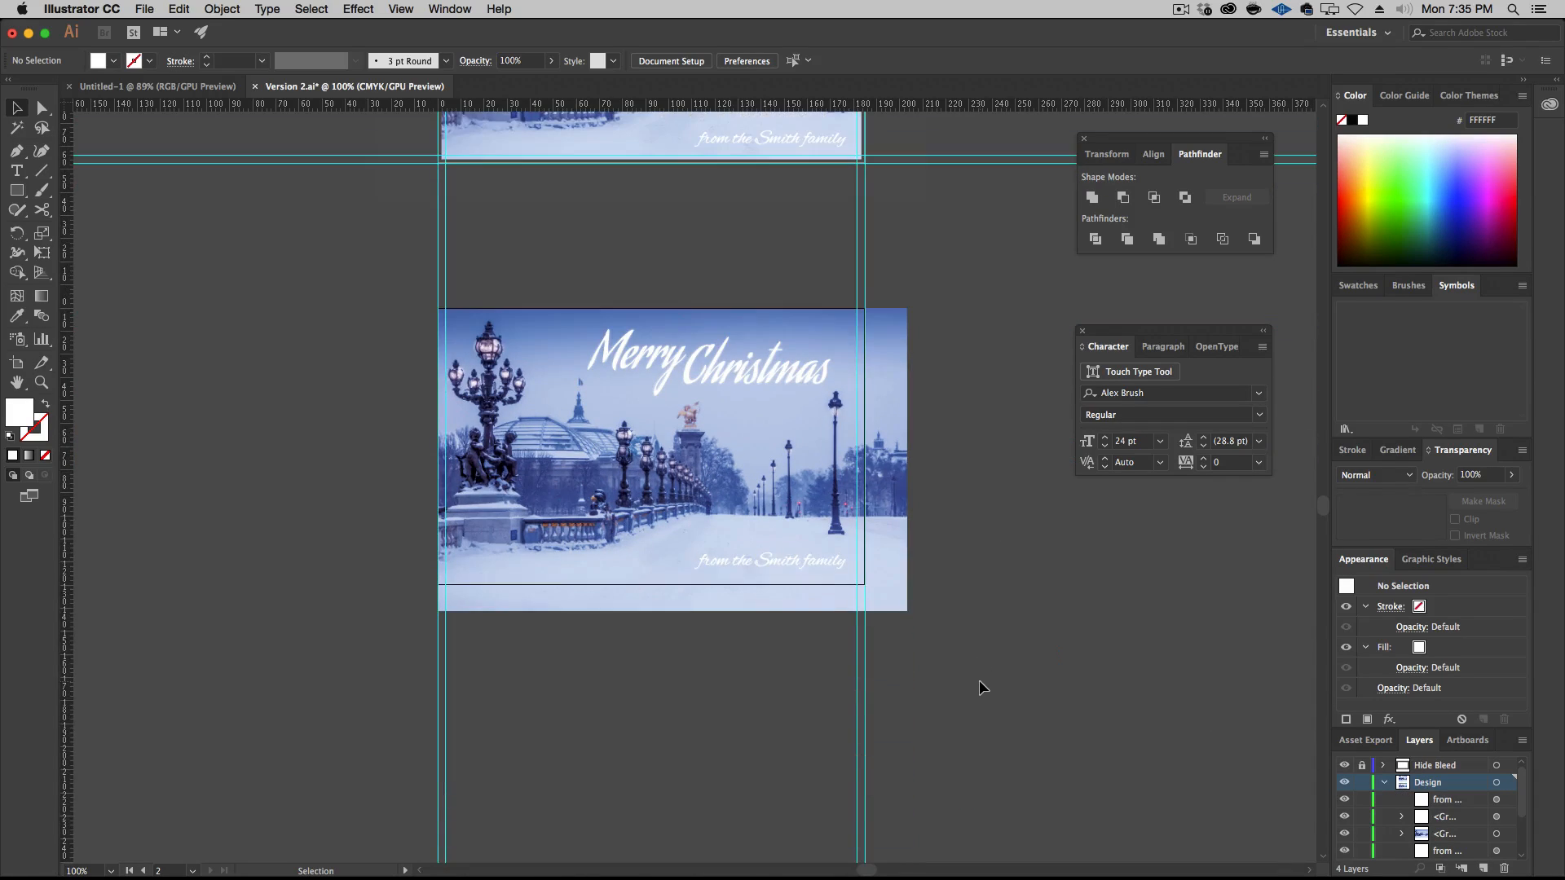
pyautogui.scroll(4, 980, 680)
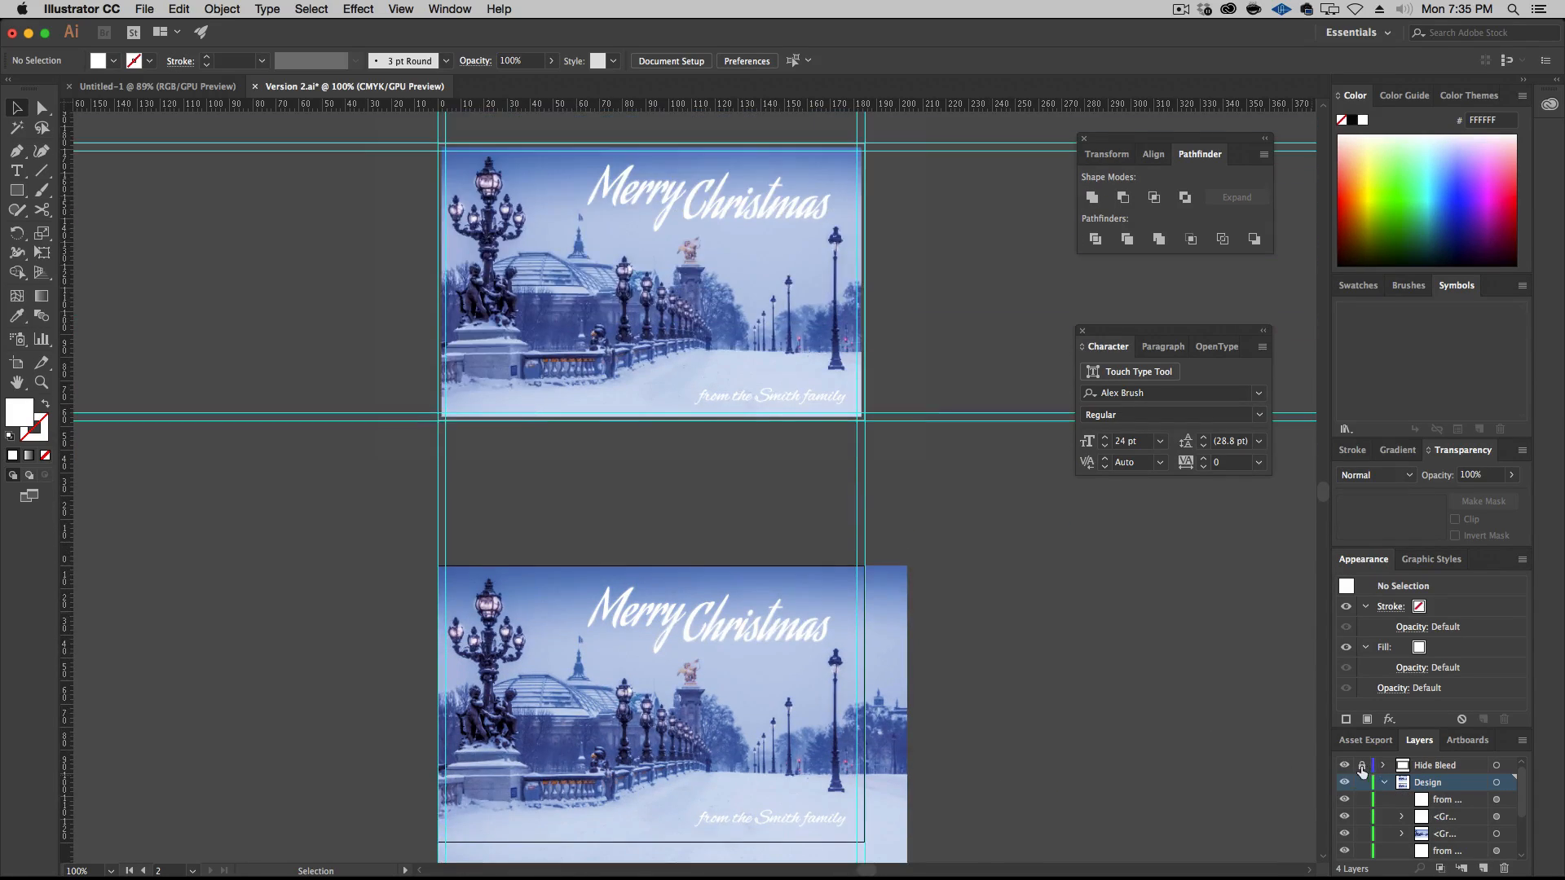
pyautogui.click(1361, 766)
pyautogui.click(709, 300)
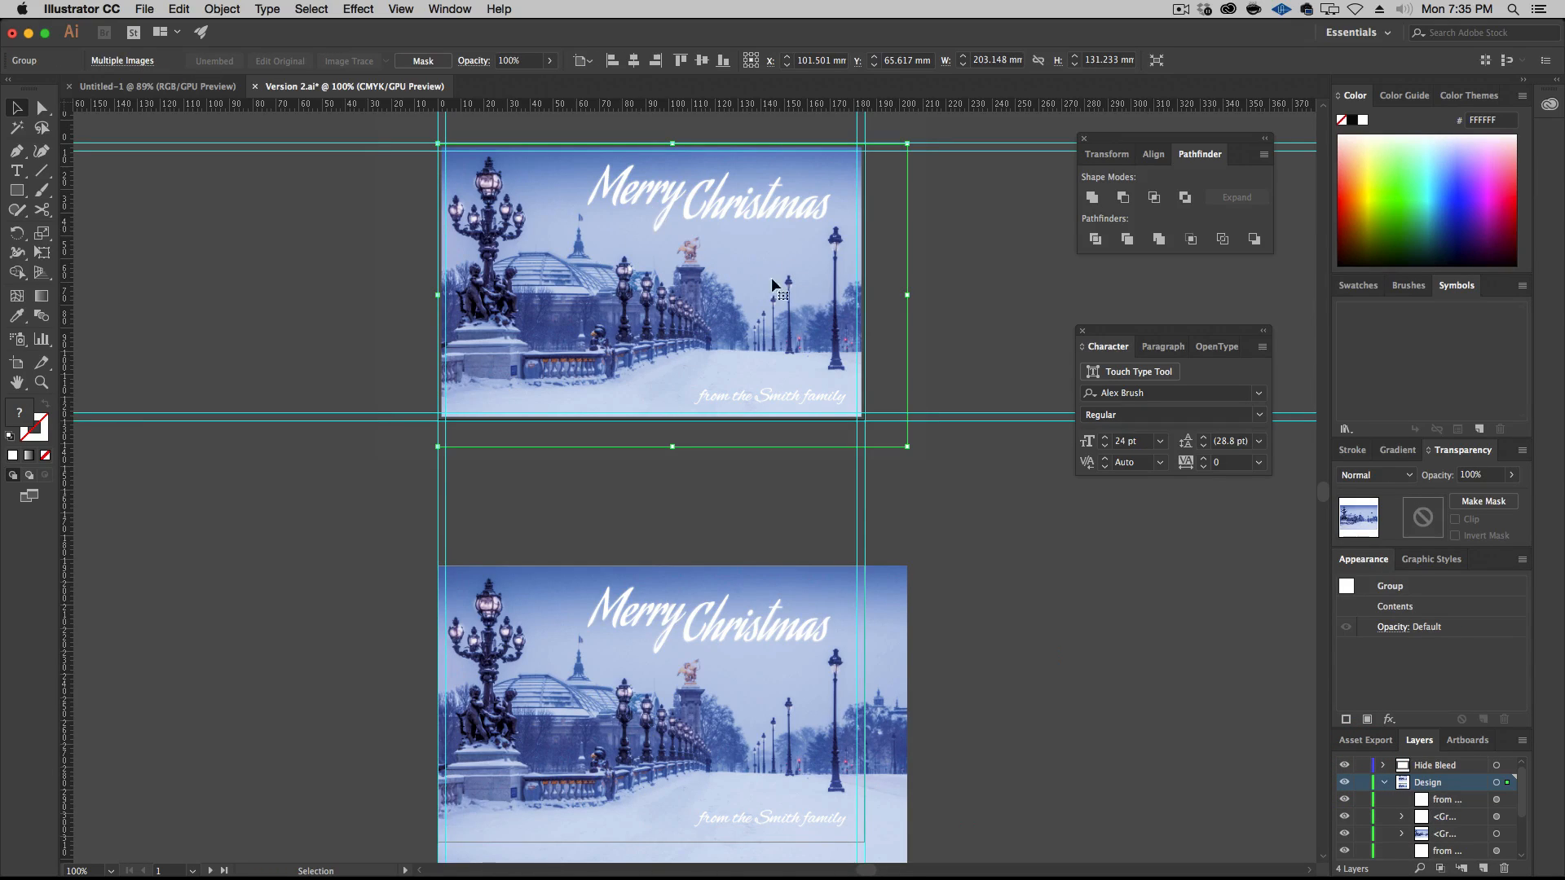
pyautogui.click(882, 256)
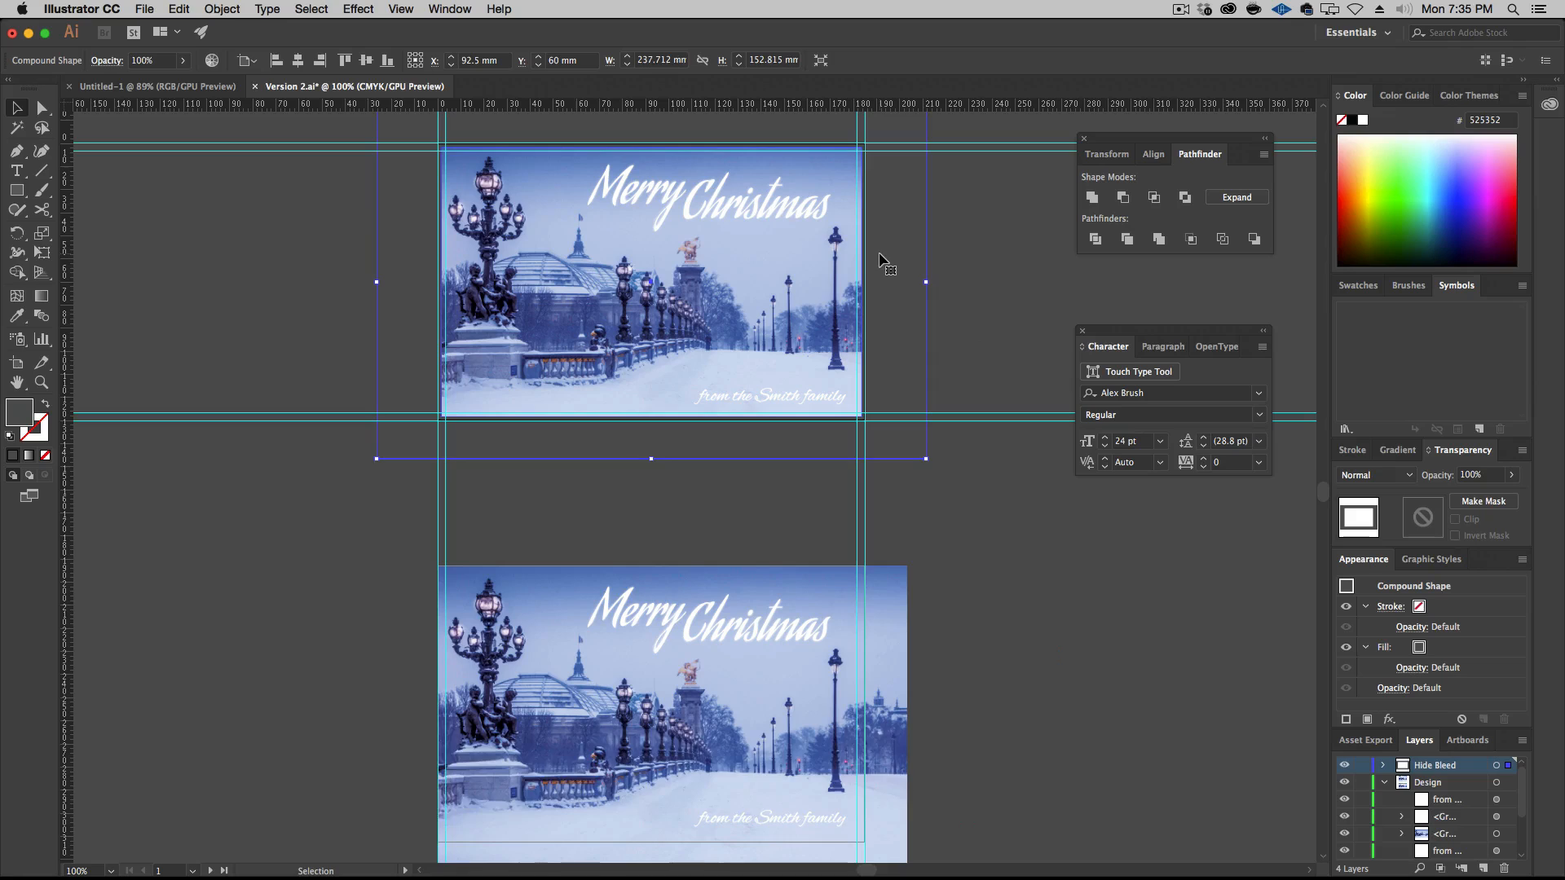
pyautogui.press('super+c')
# Paste the frame in front on the Hide Bleed layer around the second artboard, and lock that layer again
pyautogui.click(789, 597)
pyautogui.scroll(-10, 860, 657)
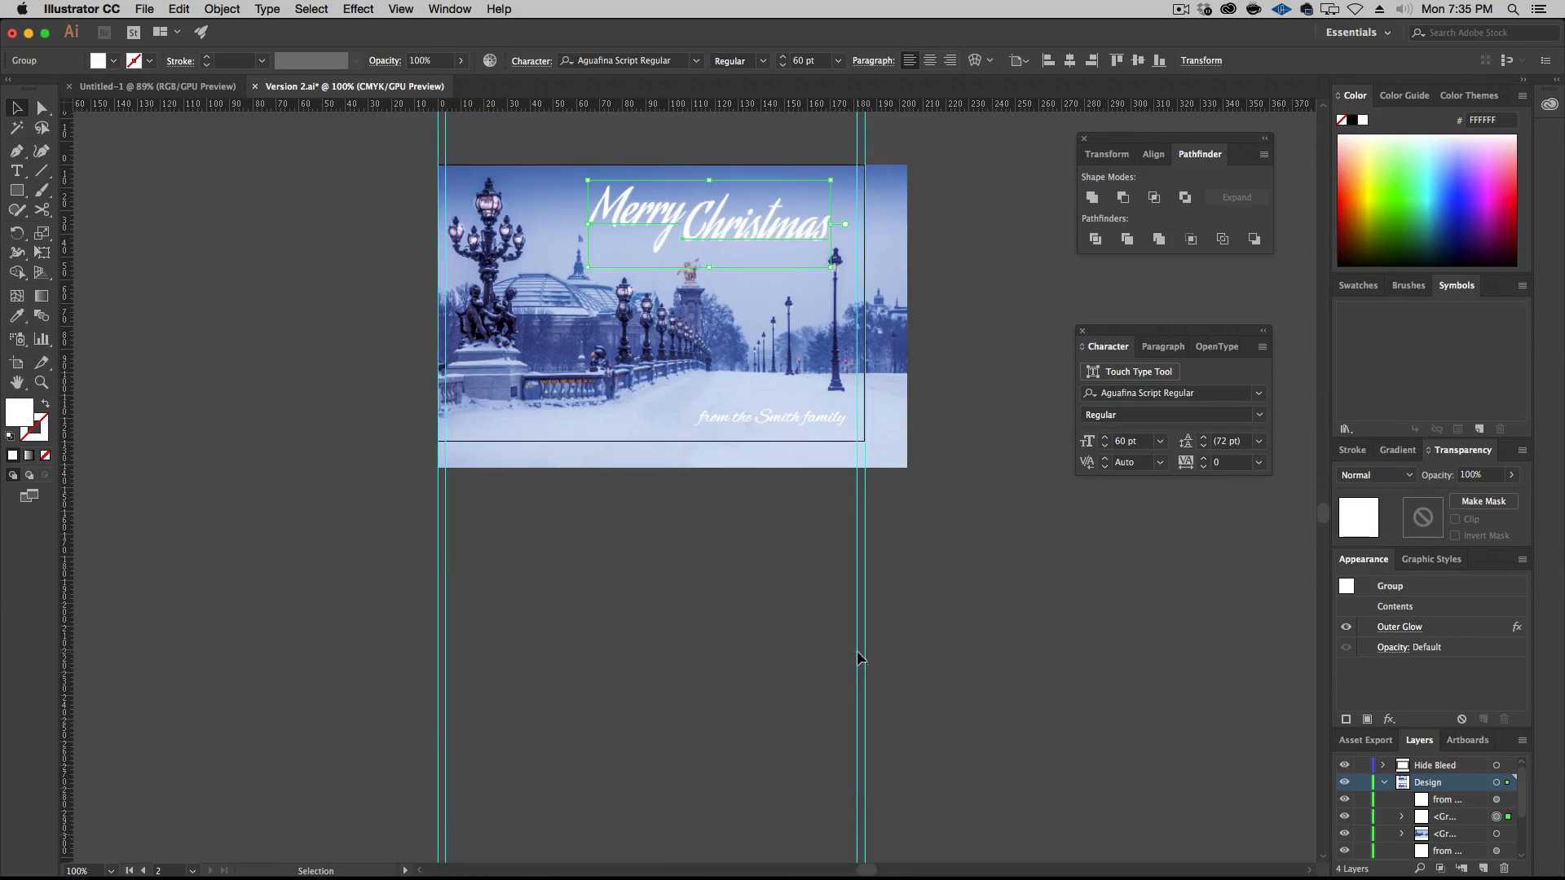
pyautogui.scroll(2, 789, 392)
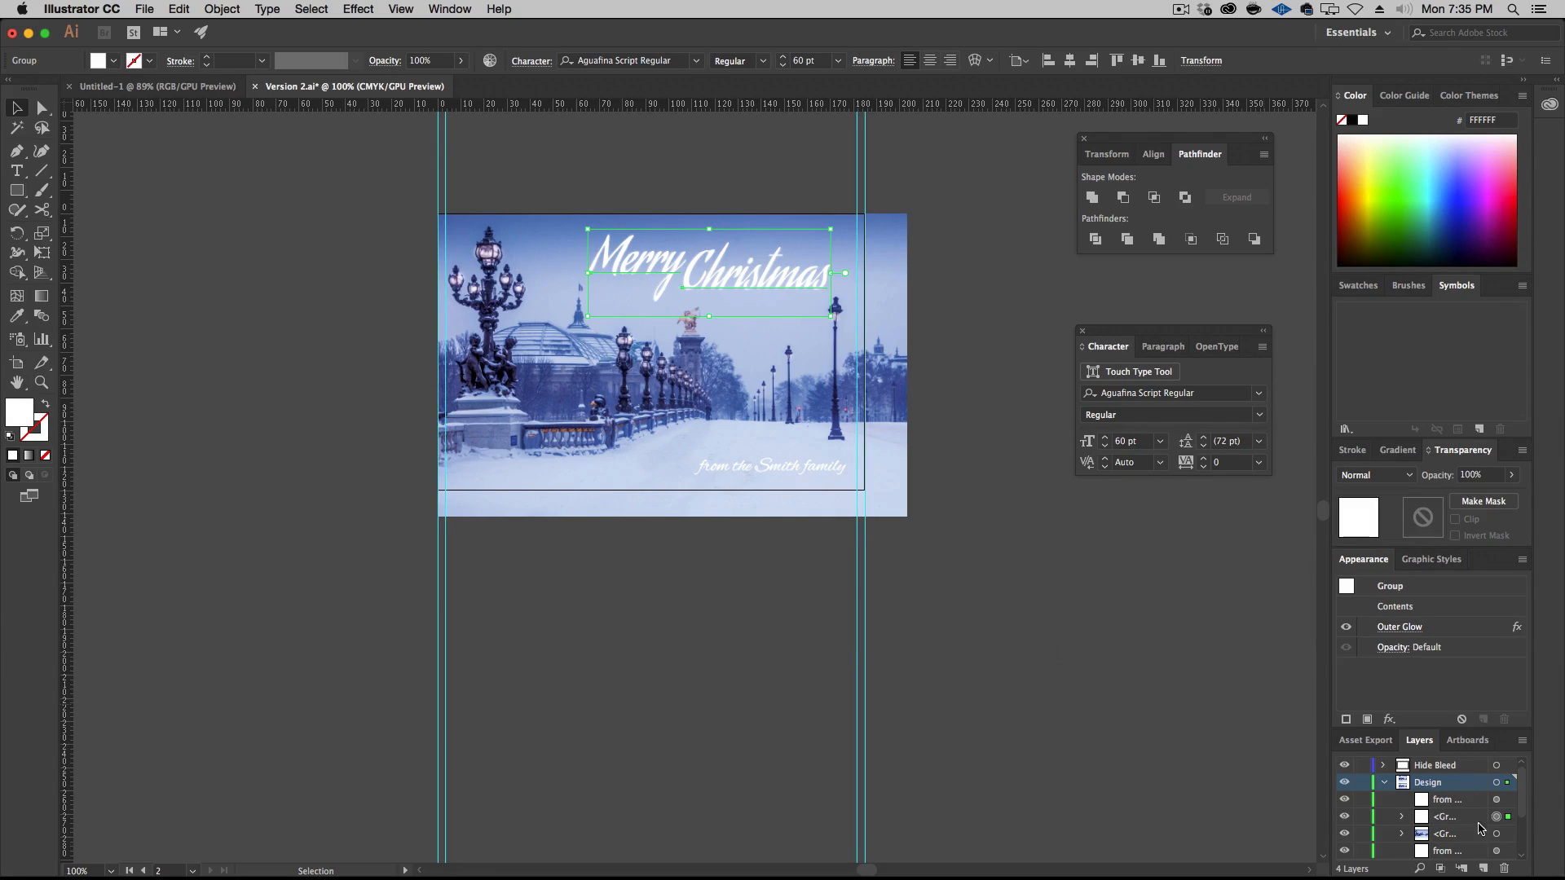
pyautogui.click(1496, 766)
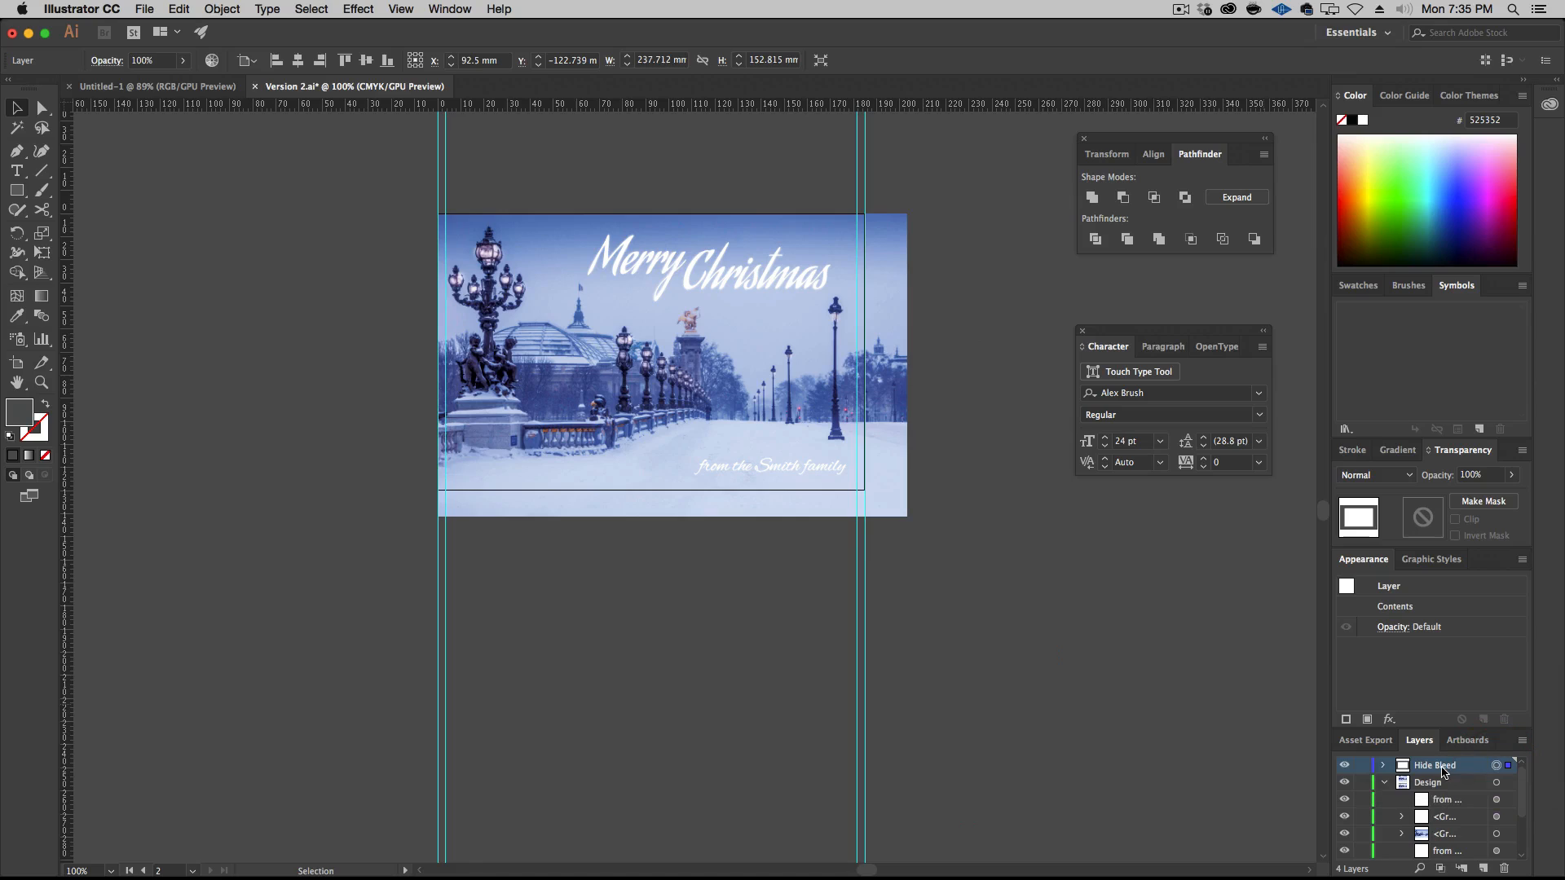
pyautogui.press('super+f')
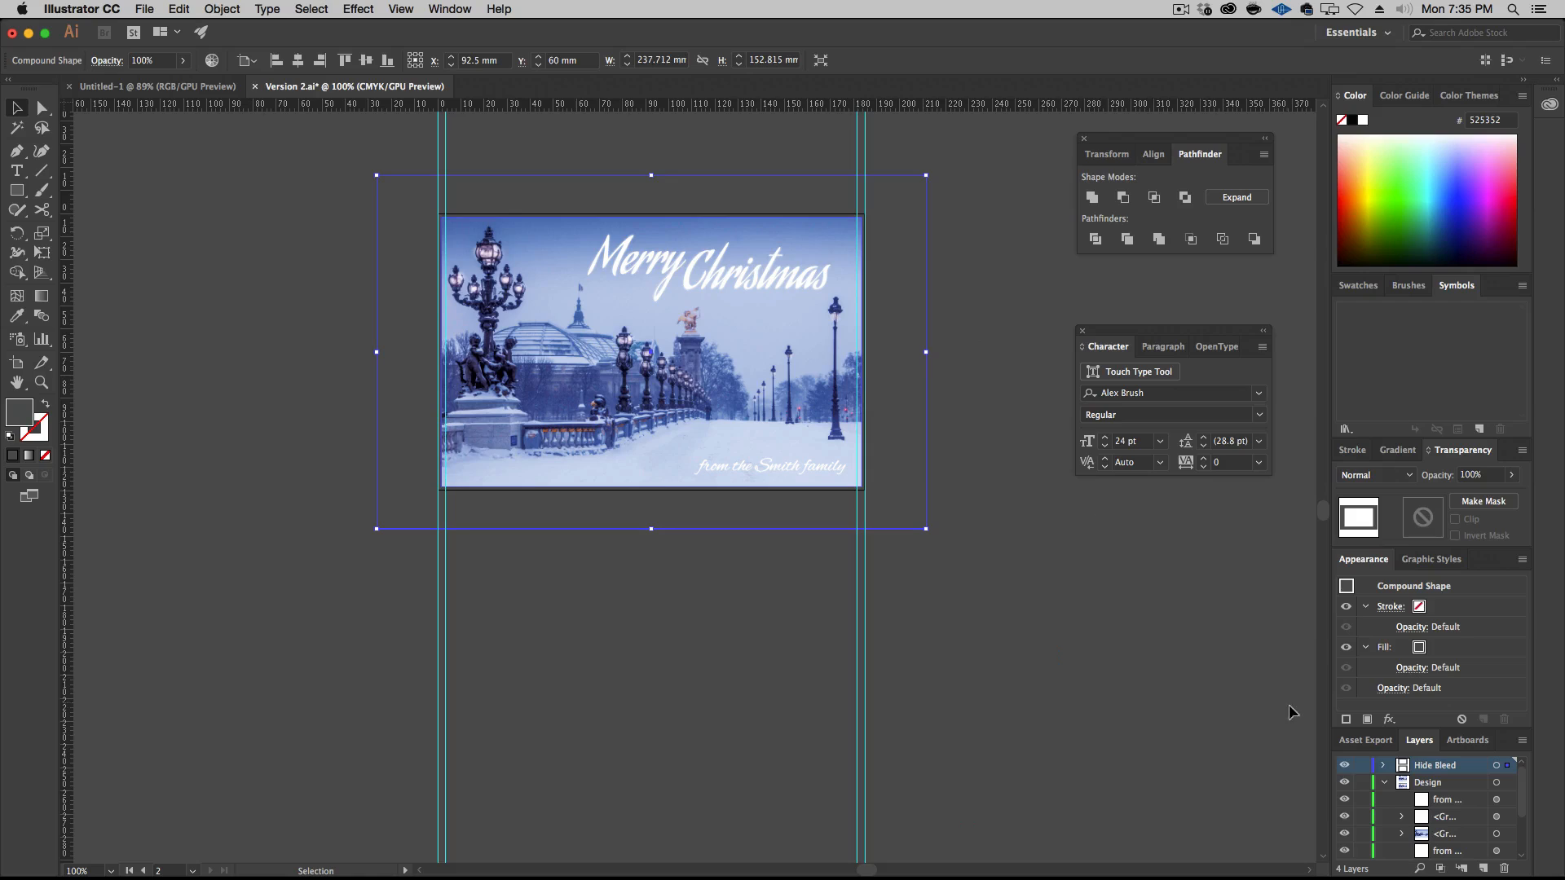
pyautogui.click(1361, 765)
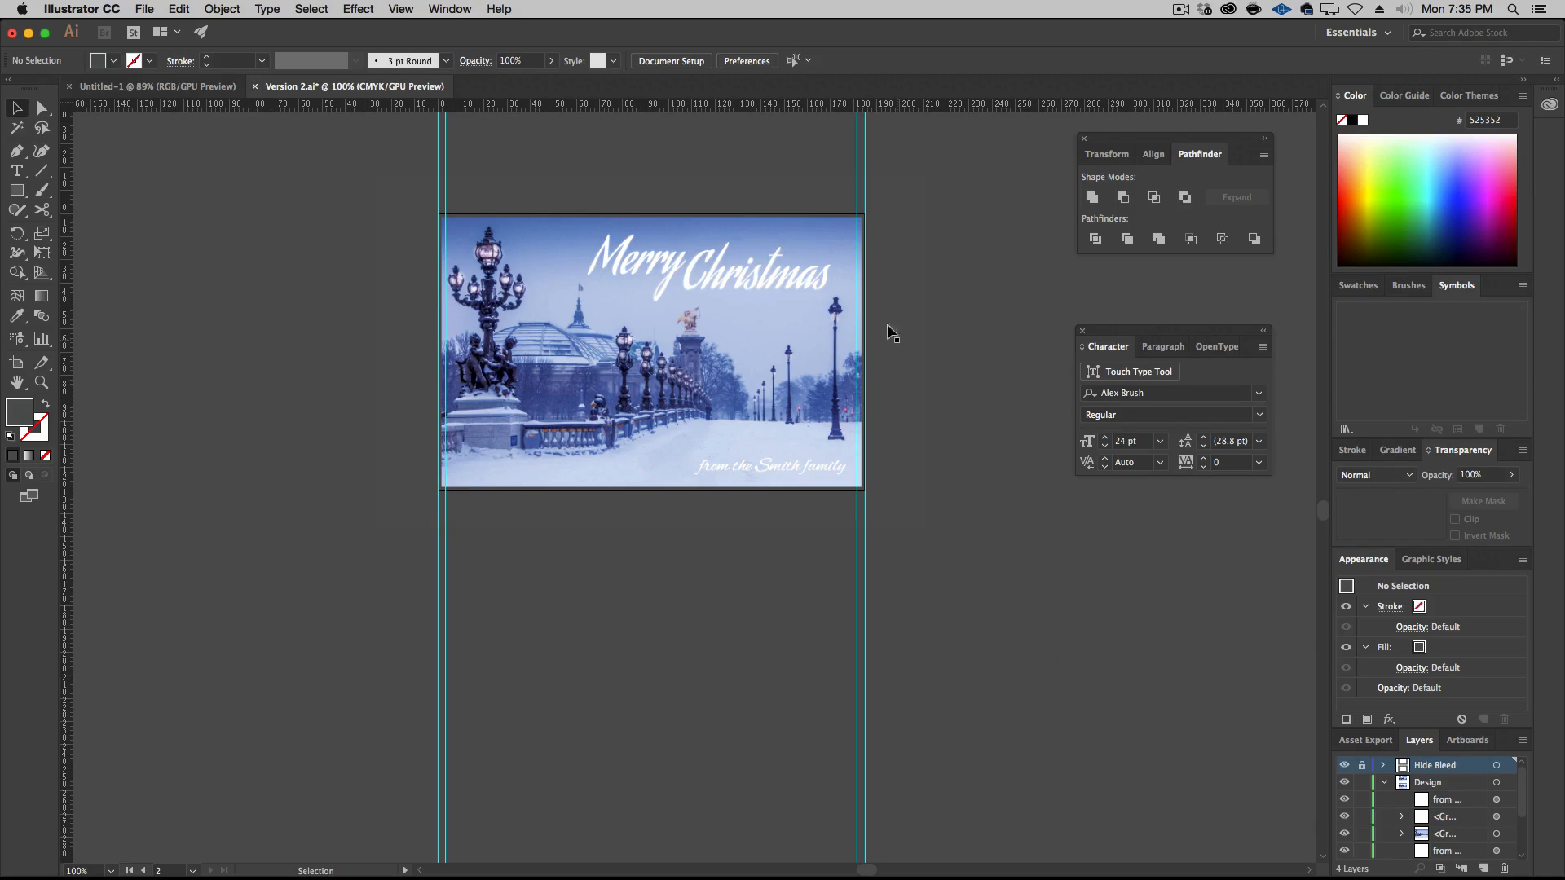
# Delete the bridge photo group from the second artboard
pyautogui.press('super+Tab')
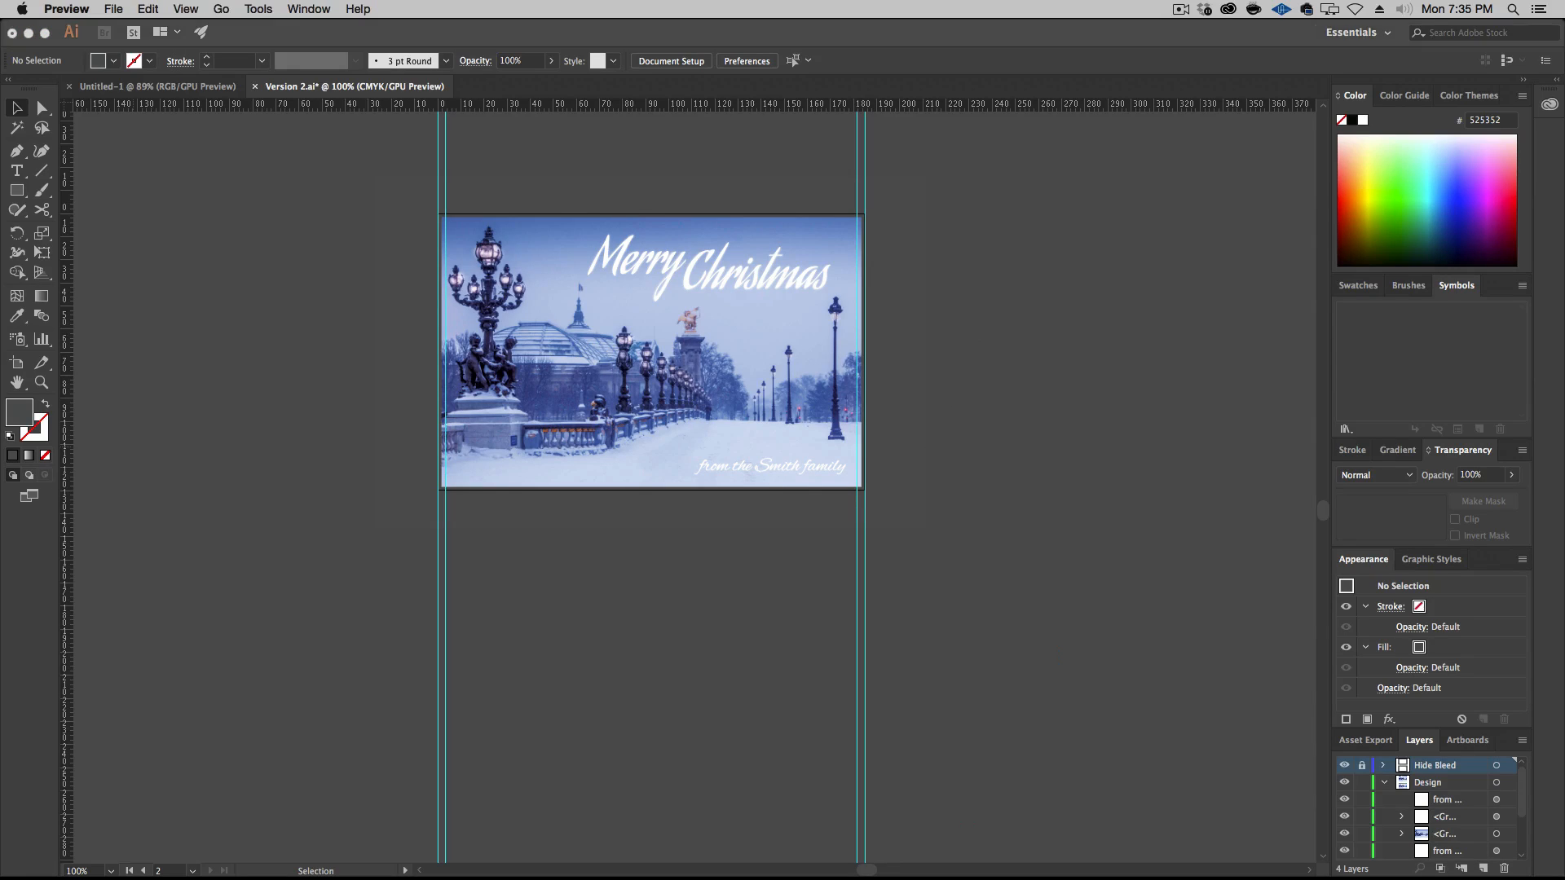
pyautogui.click(440, 471)
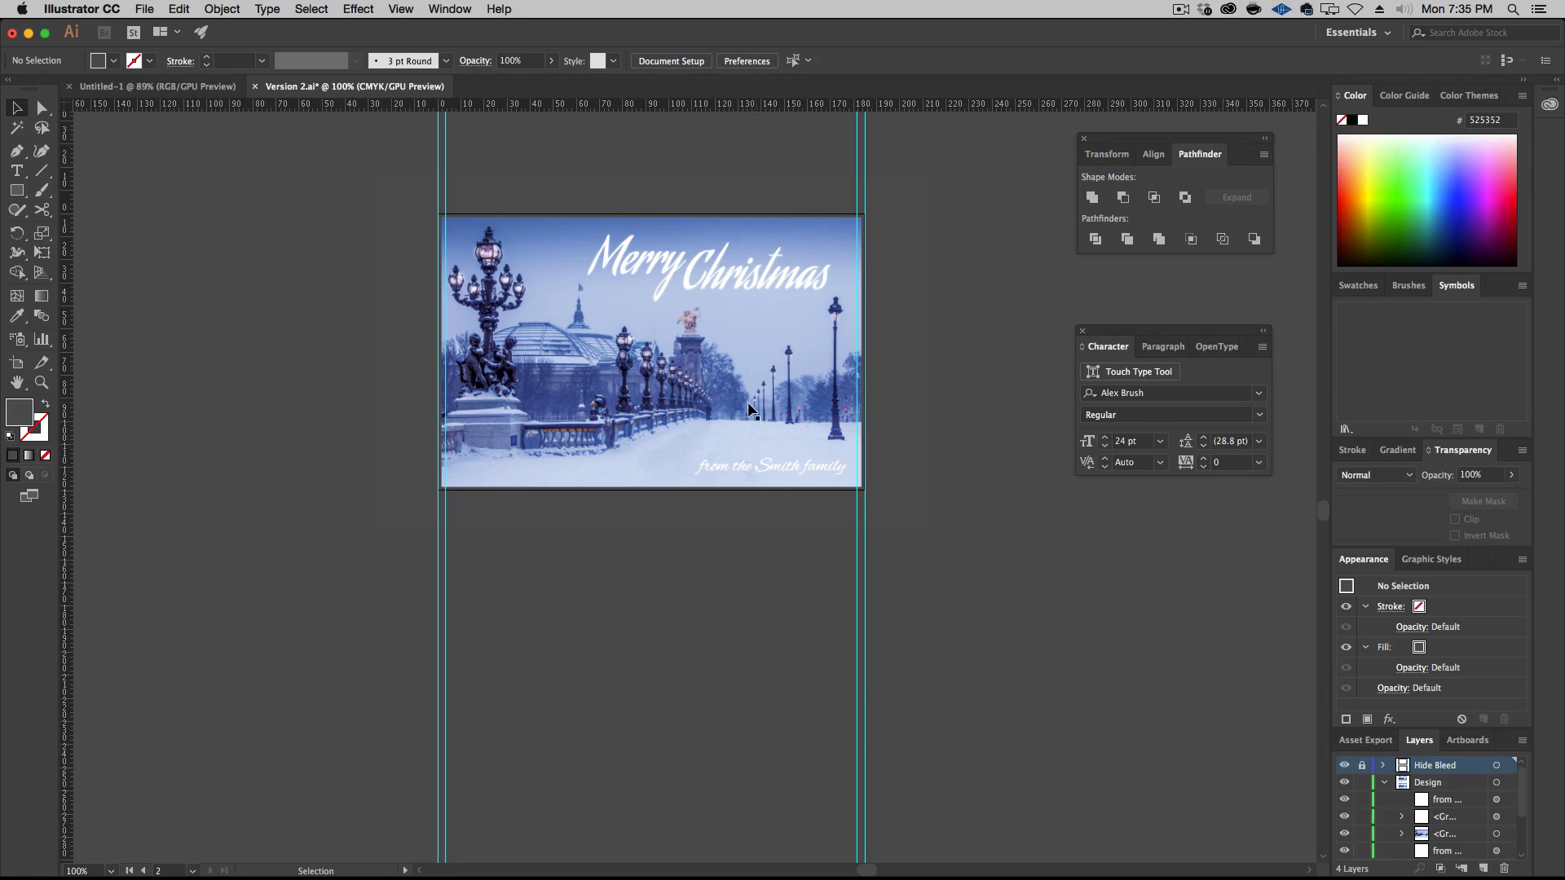
pyautogui.click(659, 412)
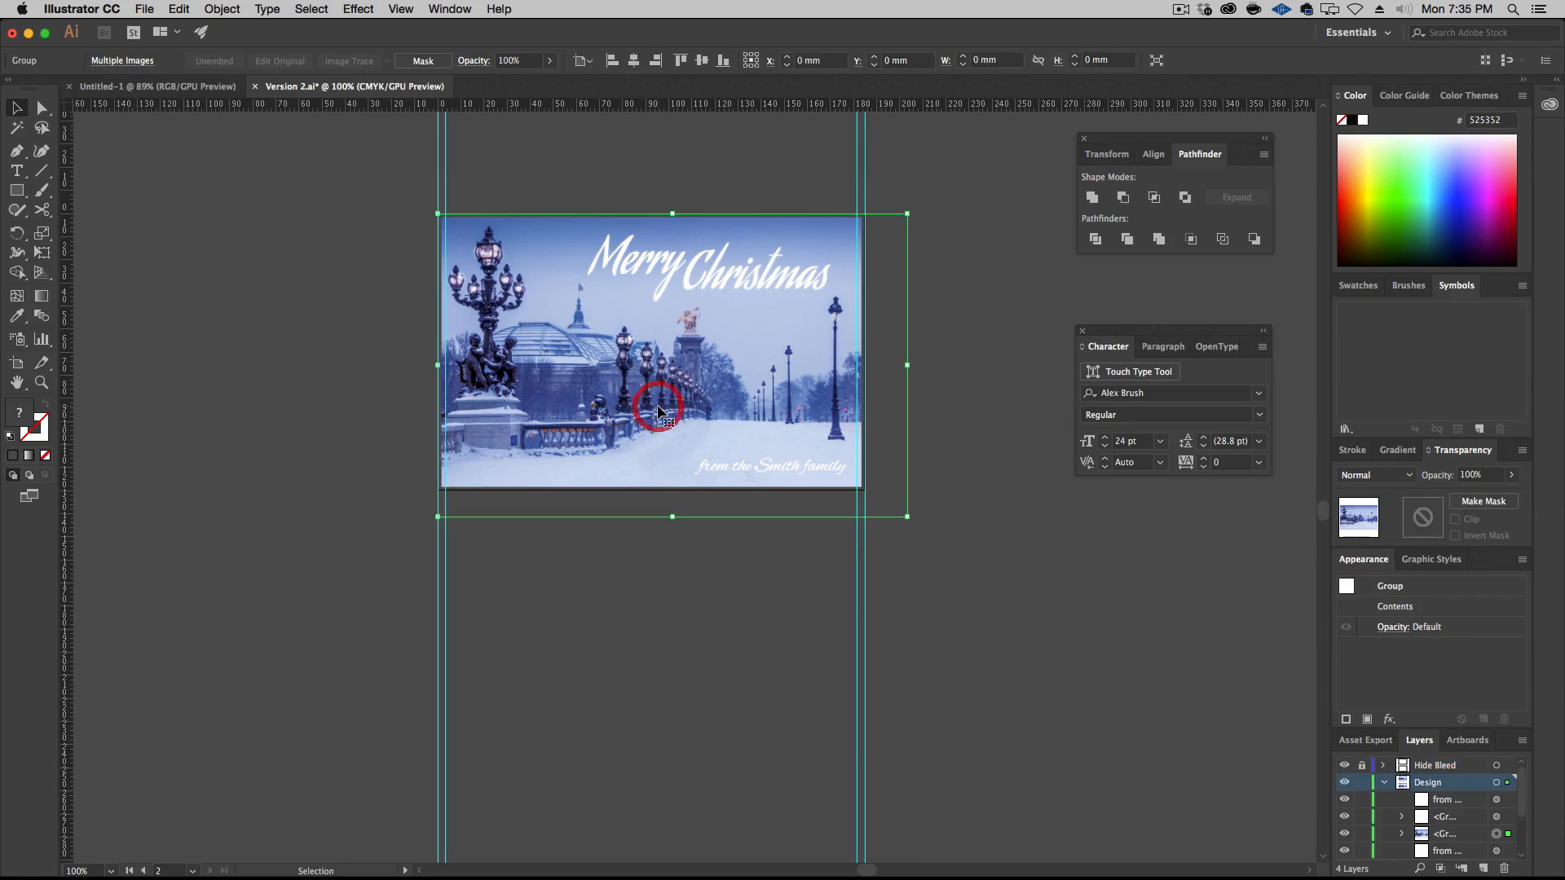
pyautogui.press('BackSpace')
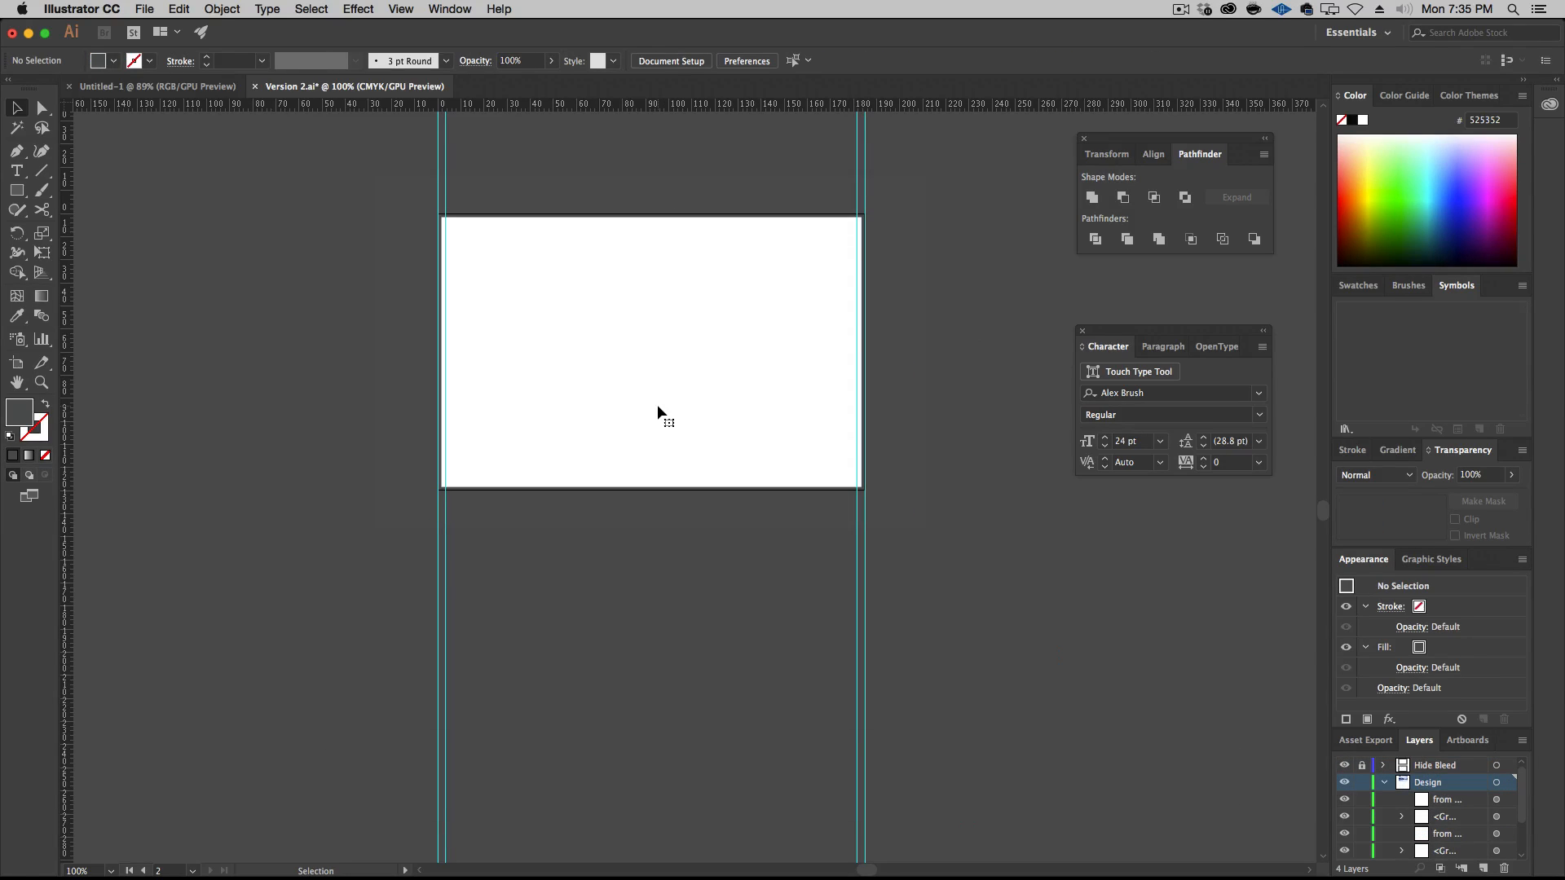
# Move the sign-off line and the "Merry Christmas" greeting off the second artboard onto the empty canvas to its right
pyautogui.click(144, 9)
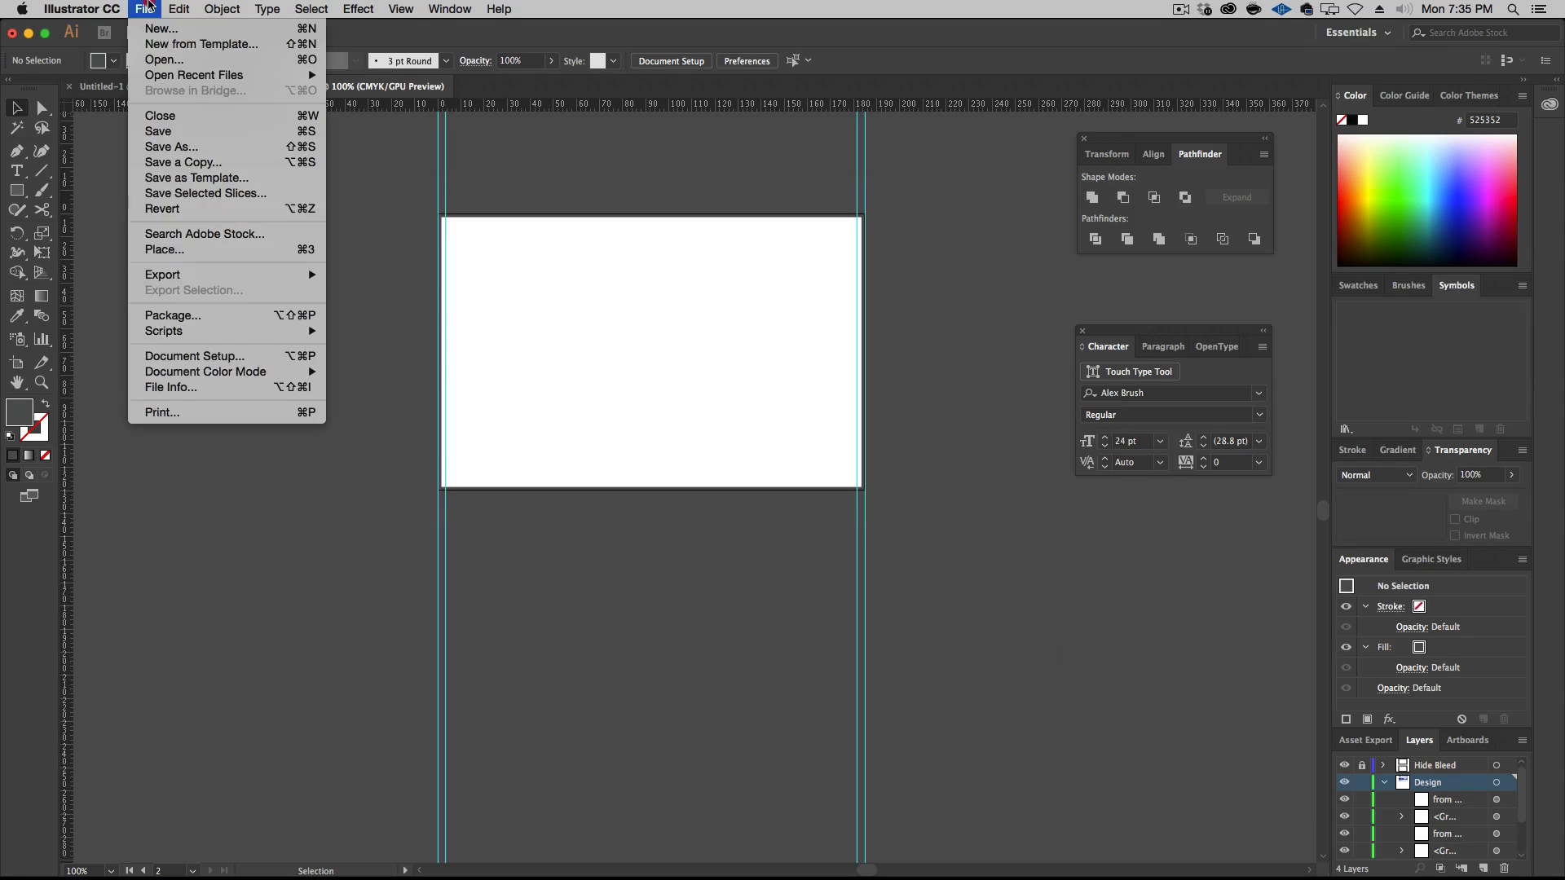
pyautogui.click(716, 478)
pyautogui.click(790, 471)
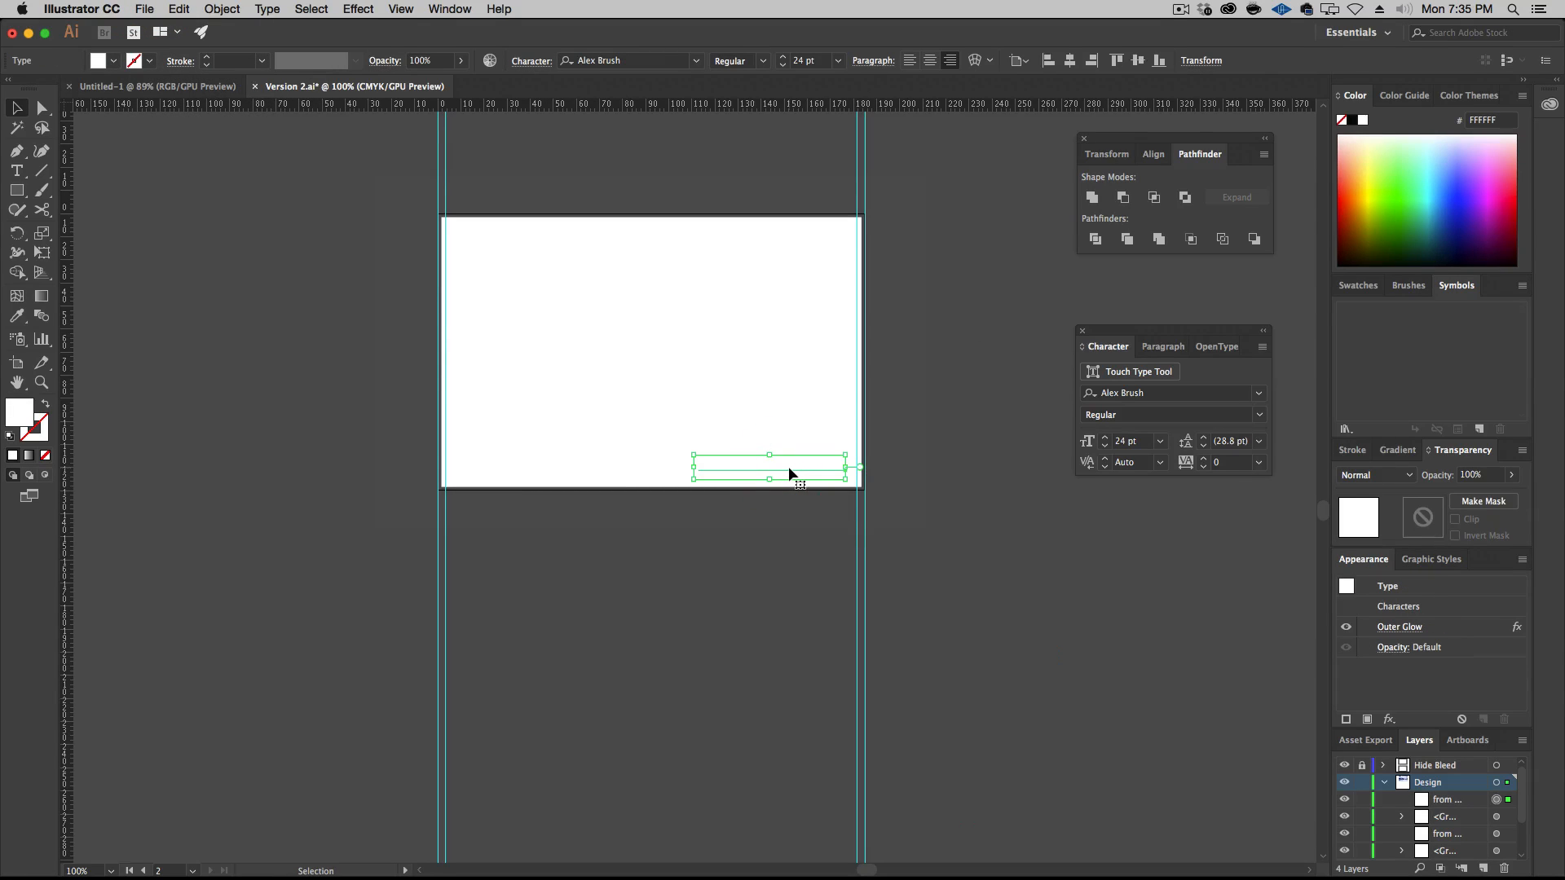
pyautogui.moveTo(789, 466); pyautogui.dragTo(966, 568)
pyautogui.click(732, 277)
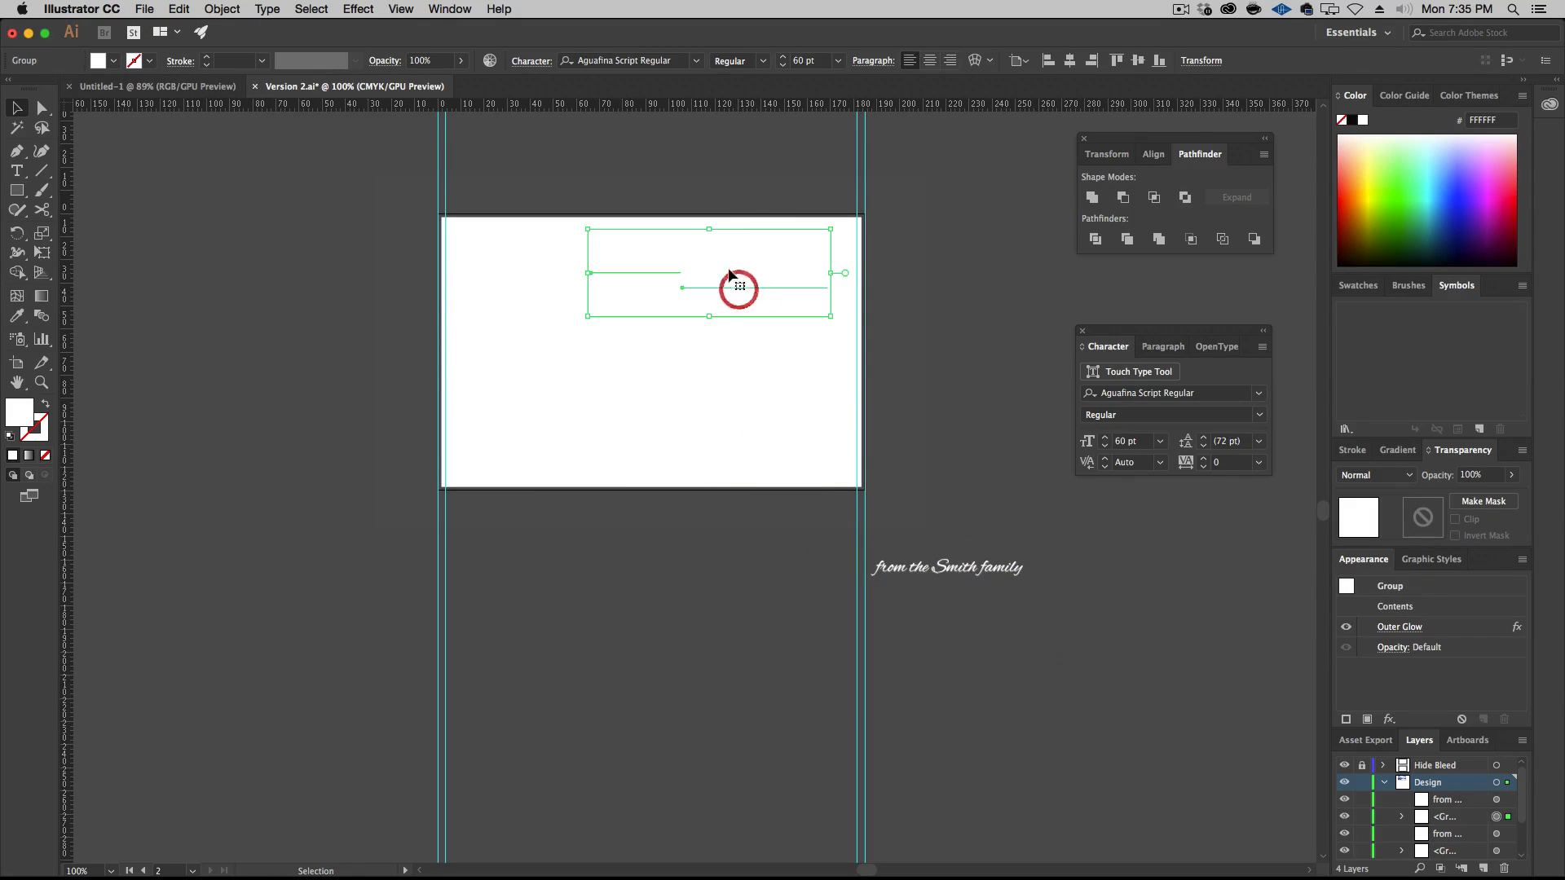
pyautogui.moveTo(731, 277); pyautogui.dragTo(1064, 285)
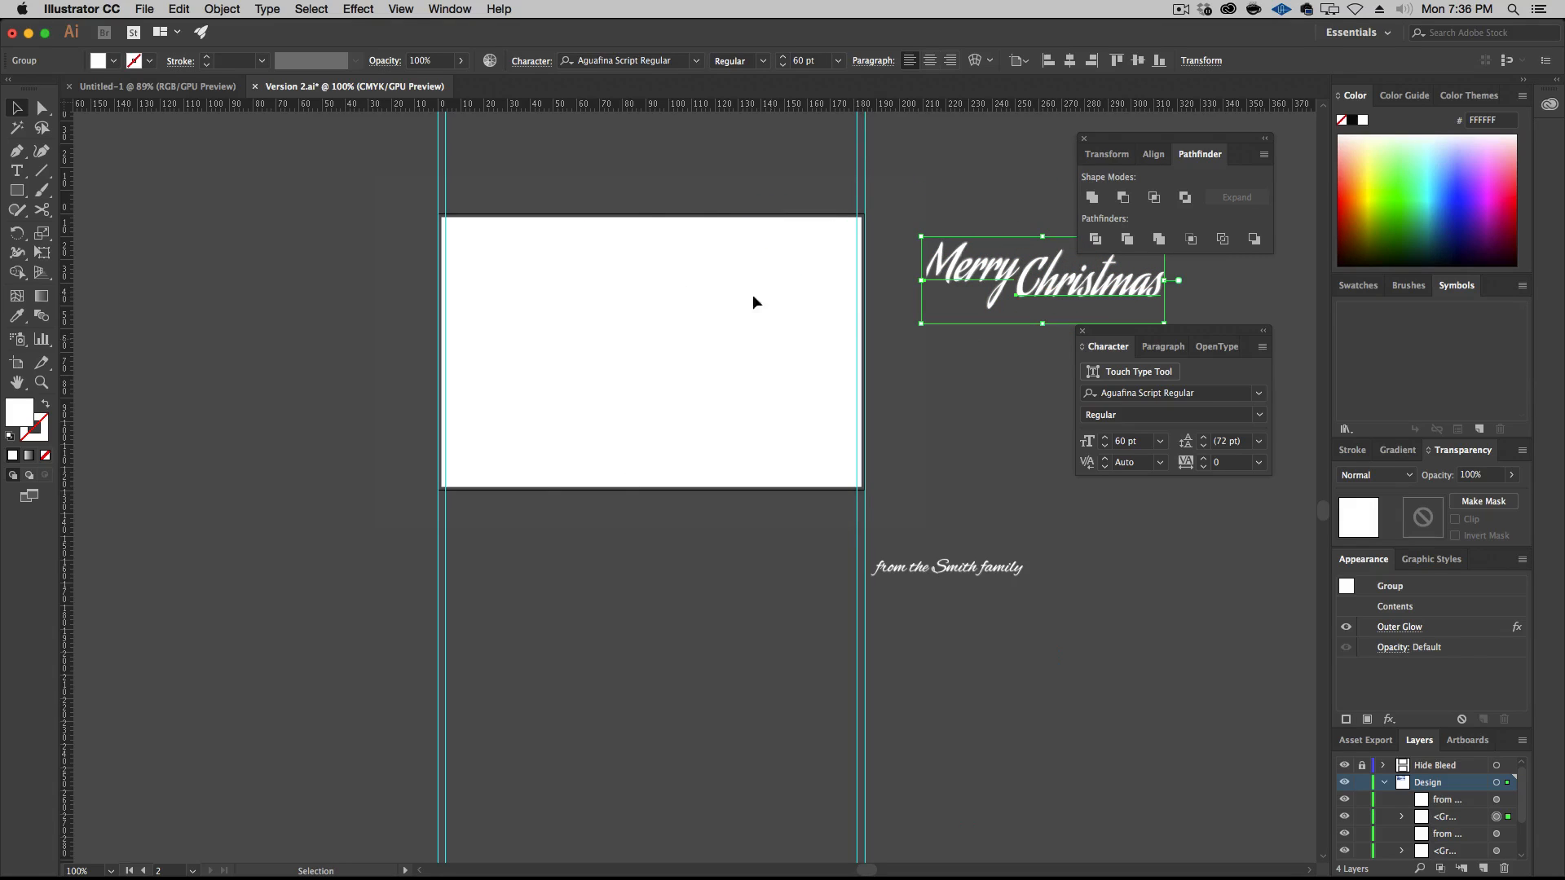
# Place Family.psd on the second artboard and shift the photo slightly down and to the left
pyautogui.click(145, 9)
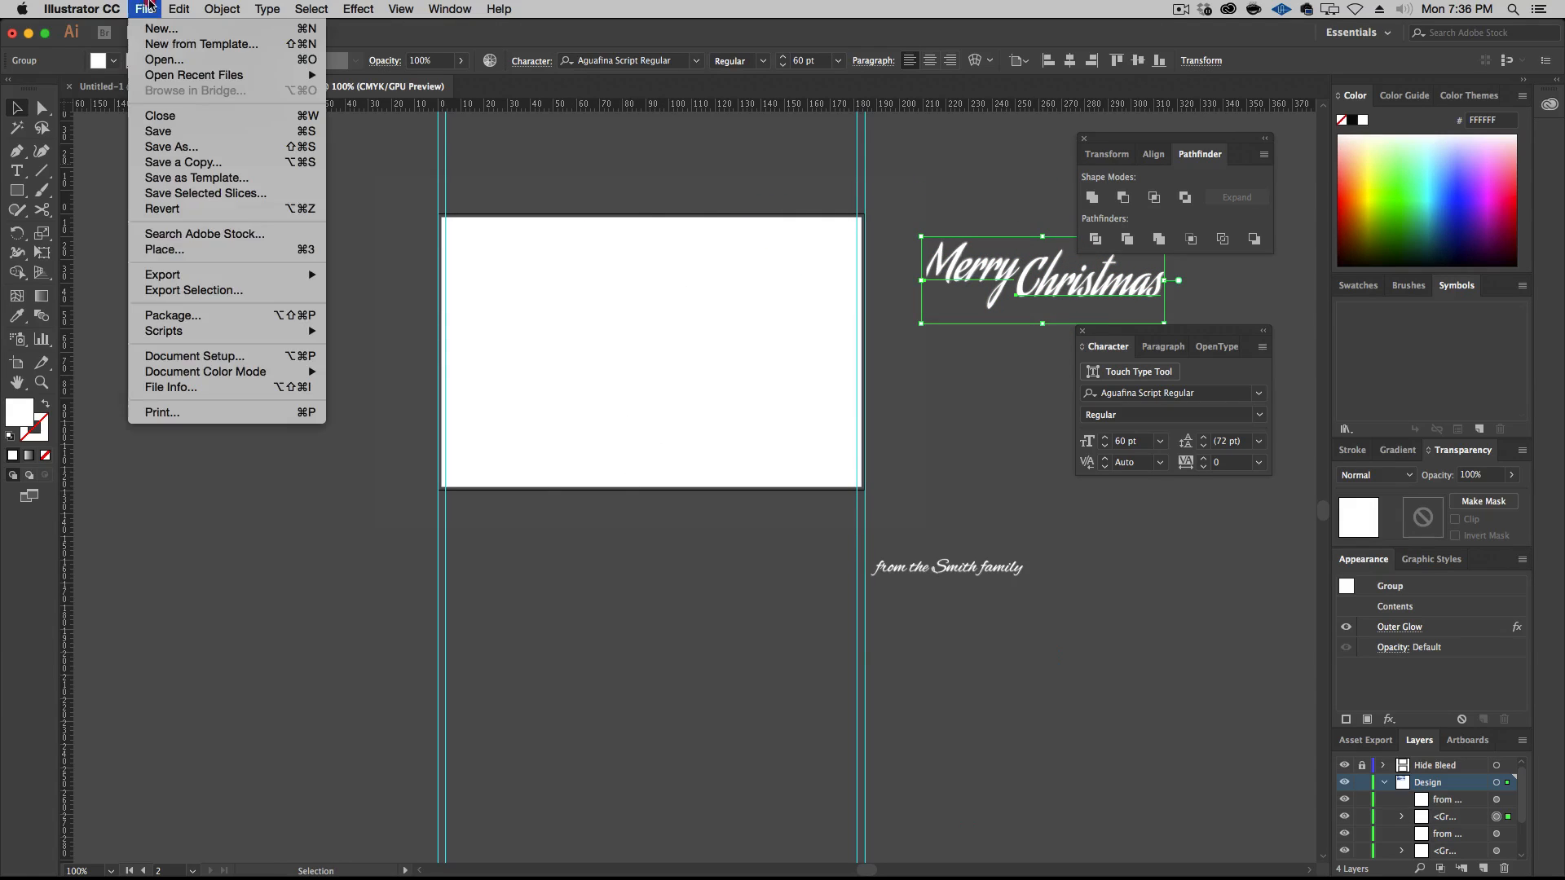
pyautogui.click(194, 250)
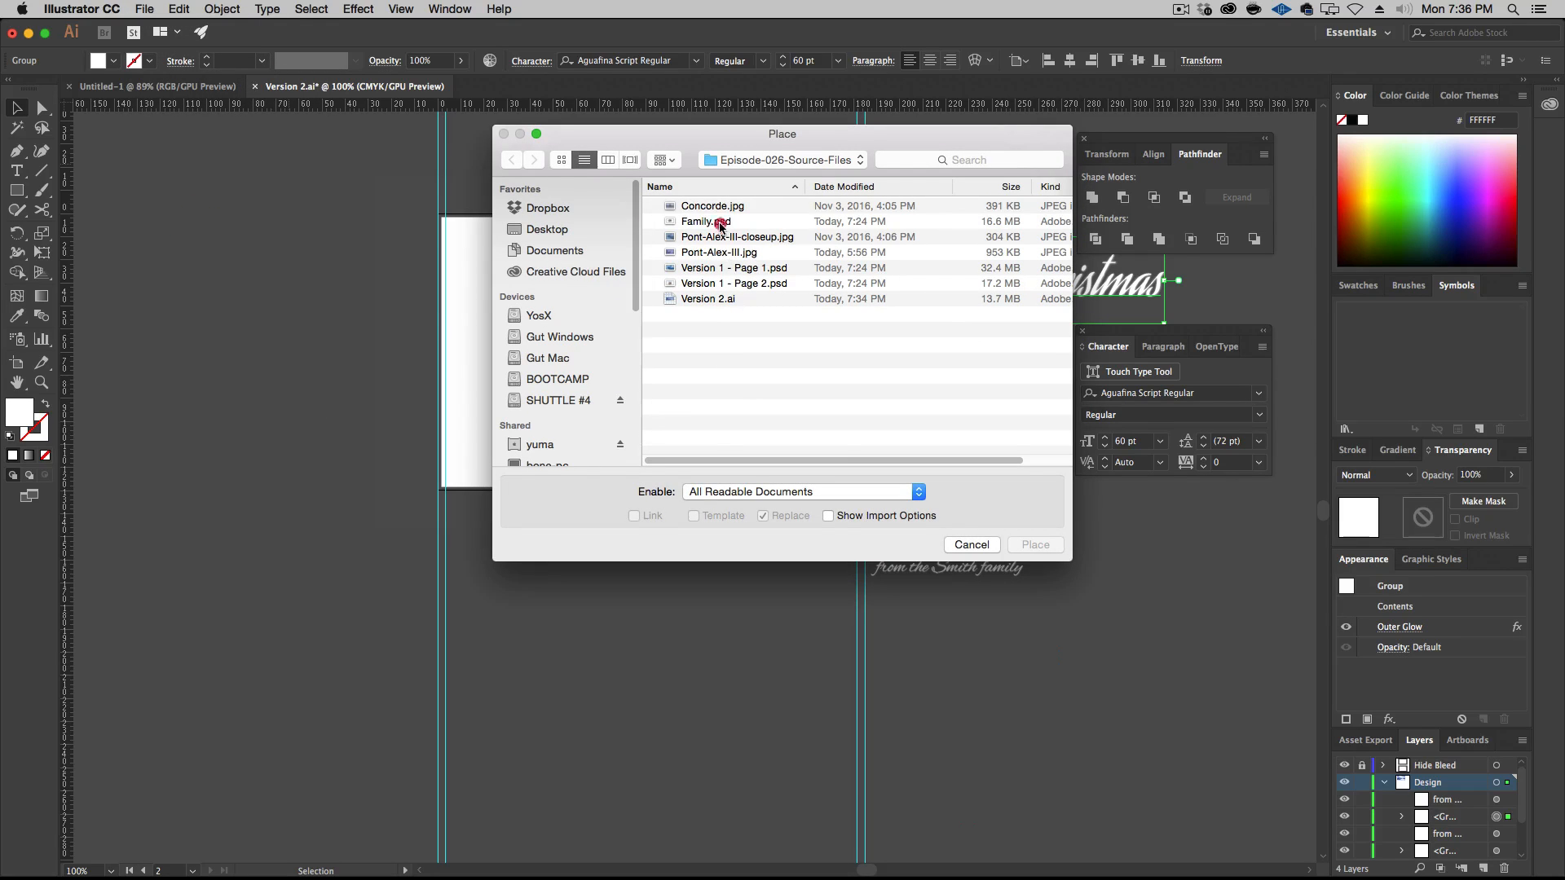
pyautogui.click(708, 222)
pyautogui.click(1035, 545)
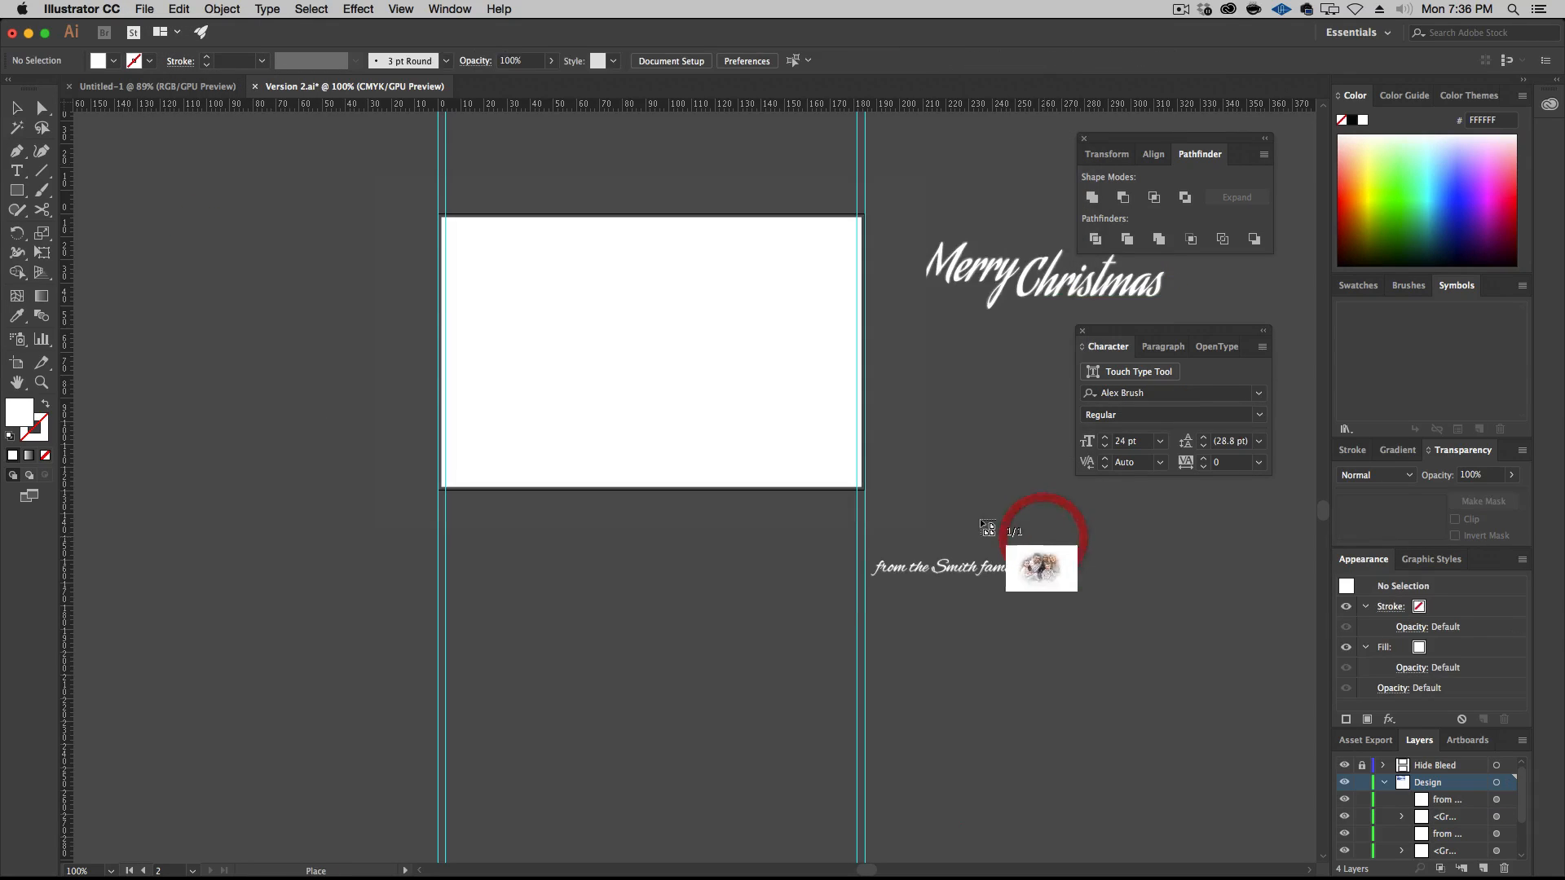
pyautogui.click(494, 238)
pyautogui.moveTo(707, 383)
pyautogui.mouseDown()
pyautogui.moveTo(683, 379)
pyautogui.moveTo(692, 403)
pyautogui.mouseUp()
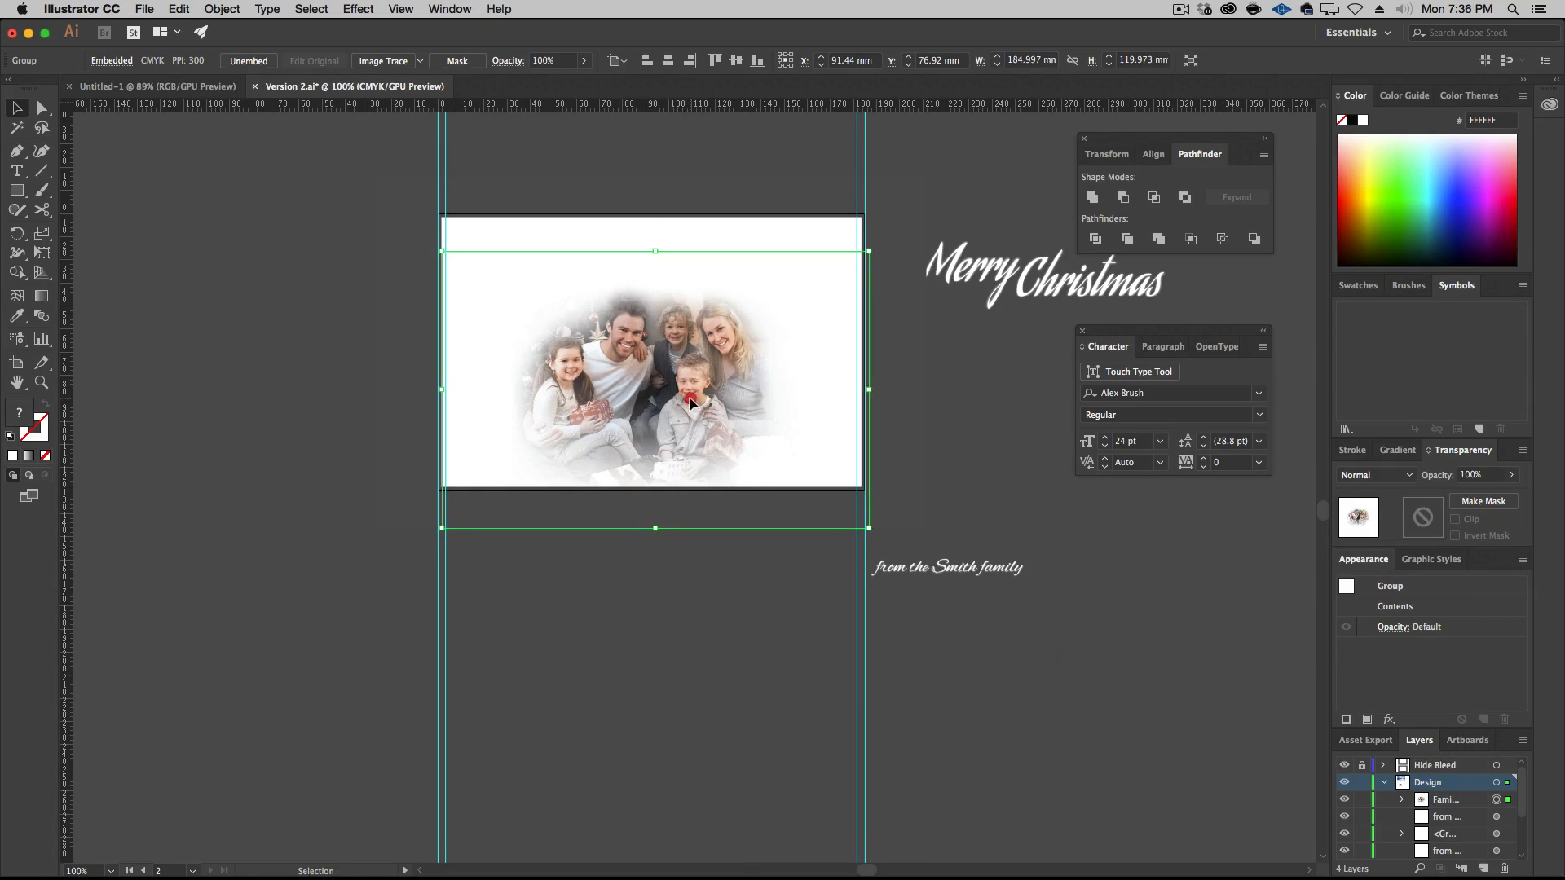
# Add a text area across the upper part of the second artboard reading "May the joy of Christmas warm your heart, fill your home and last a lifetime."
pyautogui.click(378, 249)
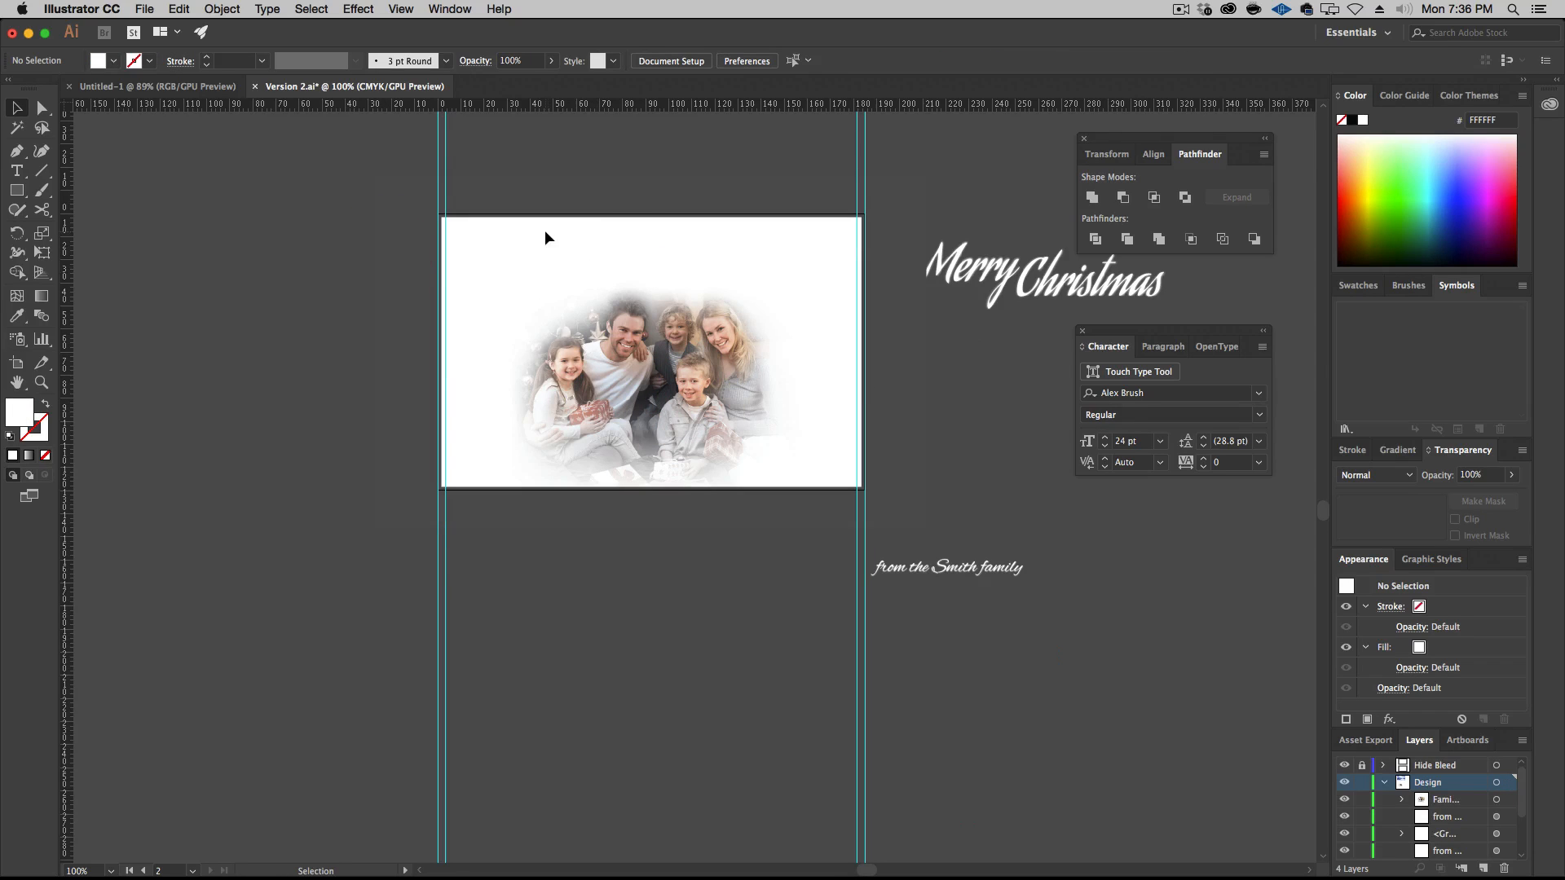
pyautogui.press('t')
pyautogui.moveTo(452, 223); pyautogui.dragTo(852, 321)
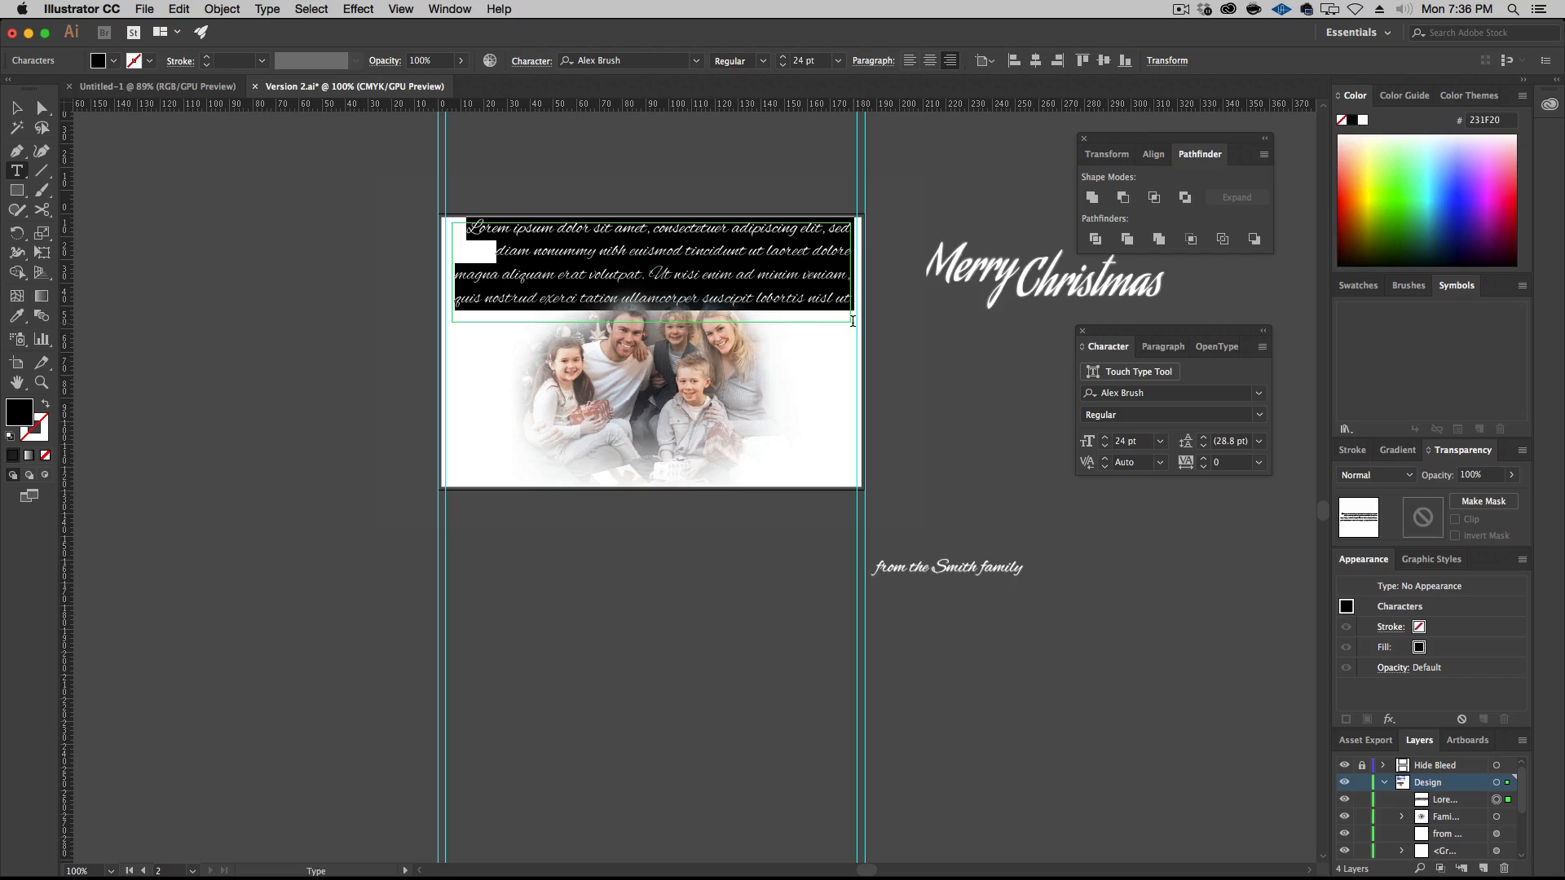
pyautogui.write('May the ')
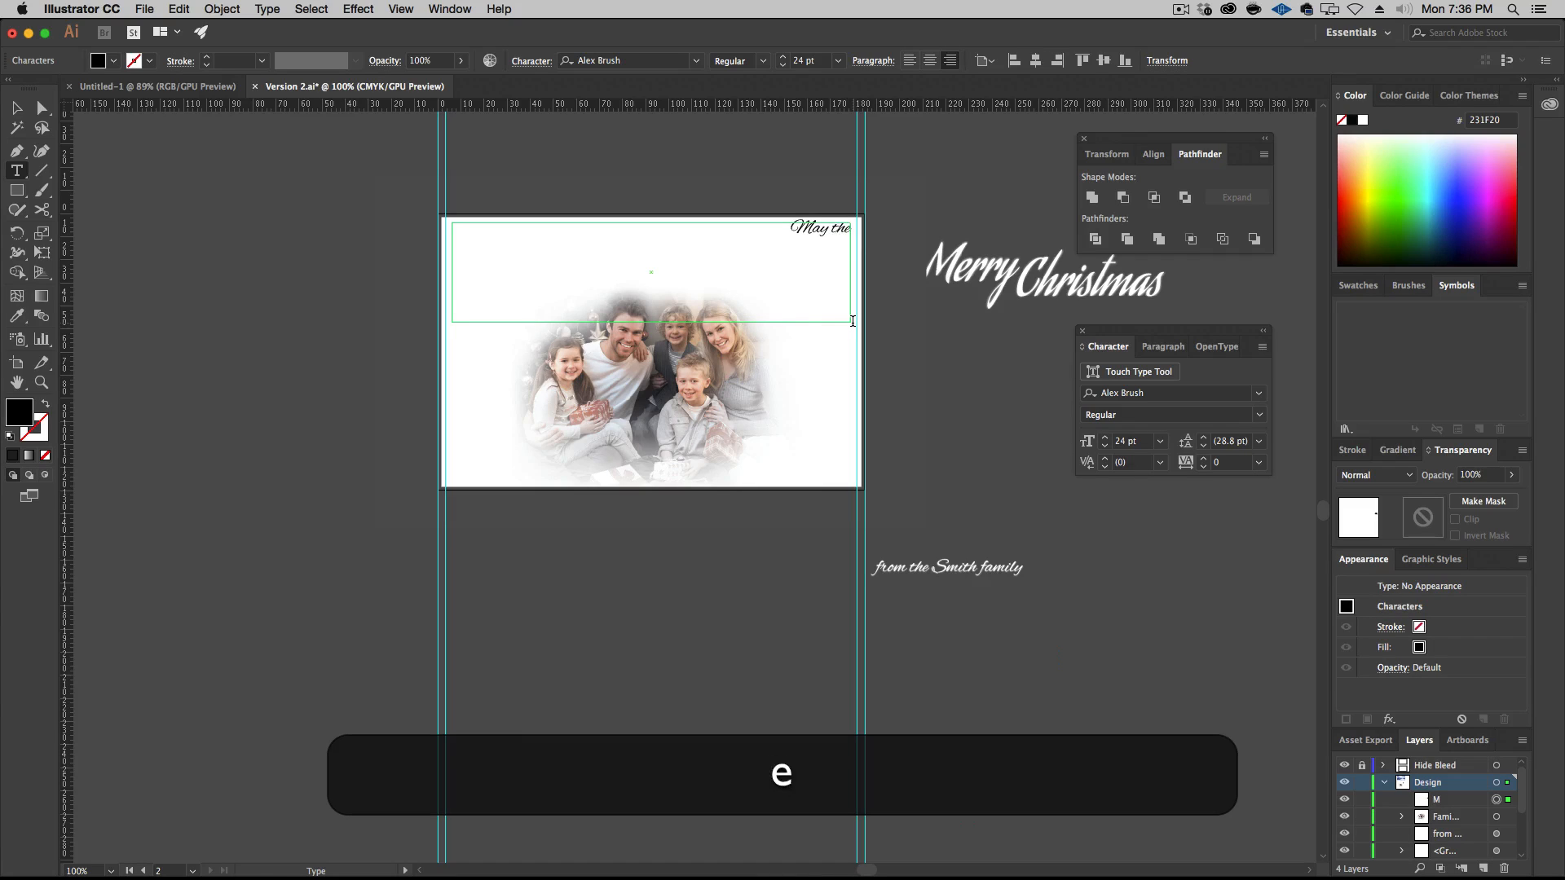
pyautogui.write('joy of Christmas')
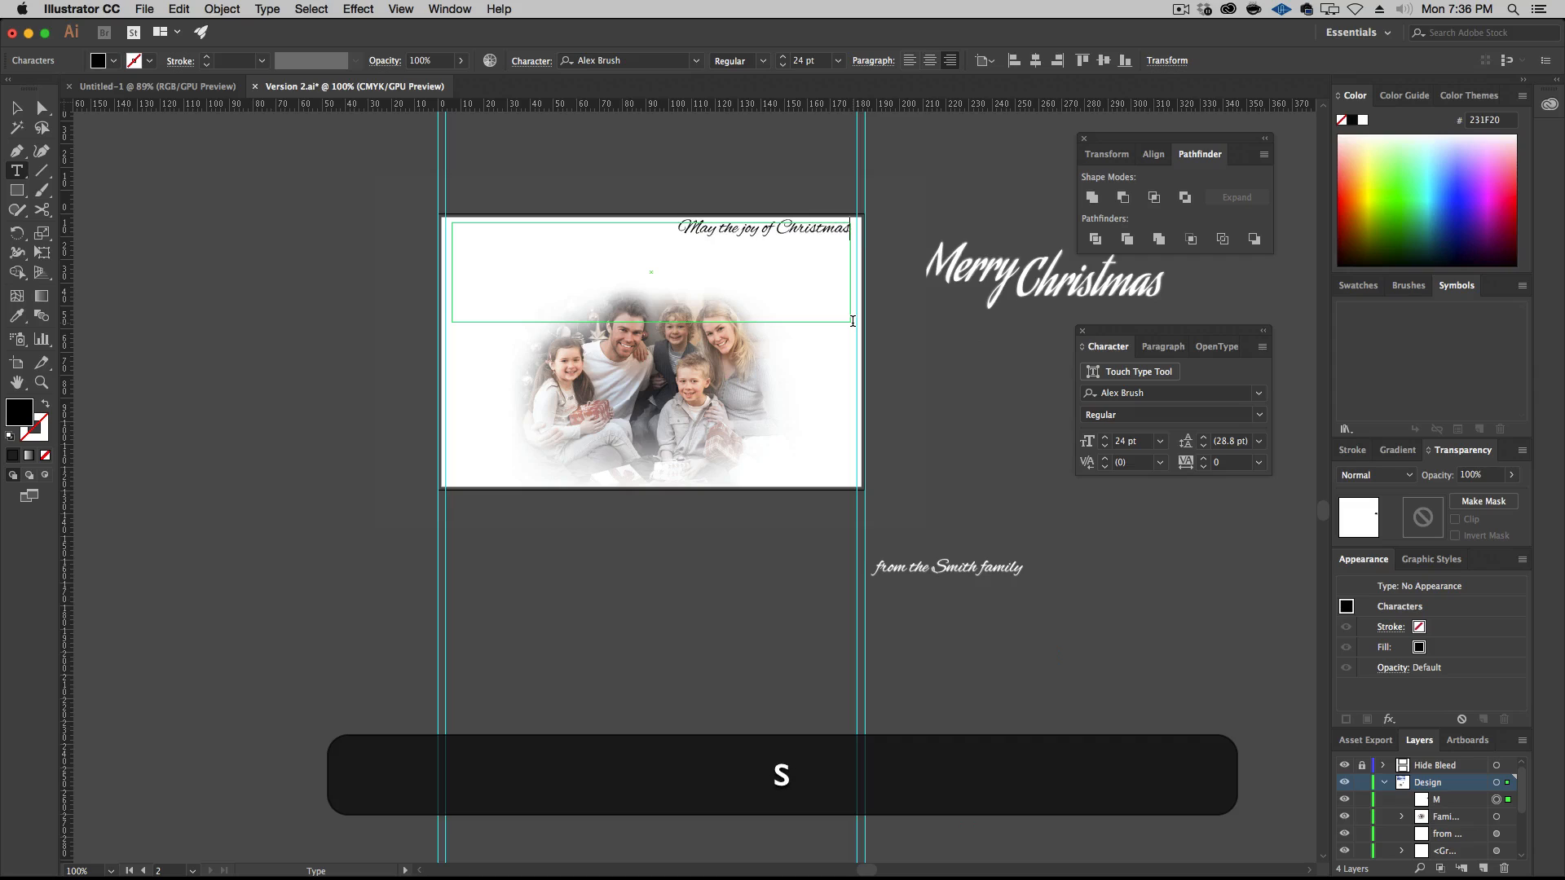
pyautogui.write(' war')
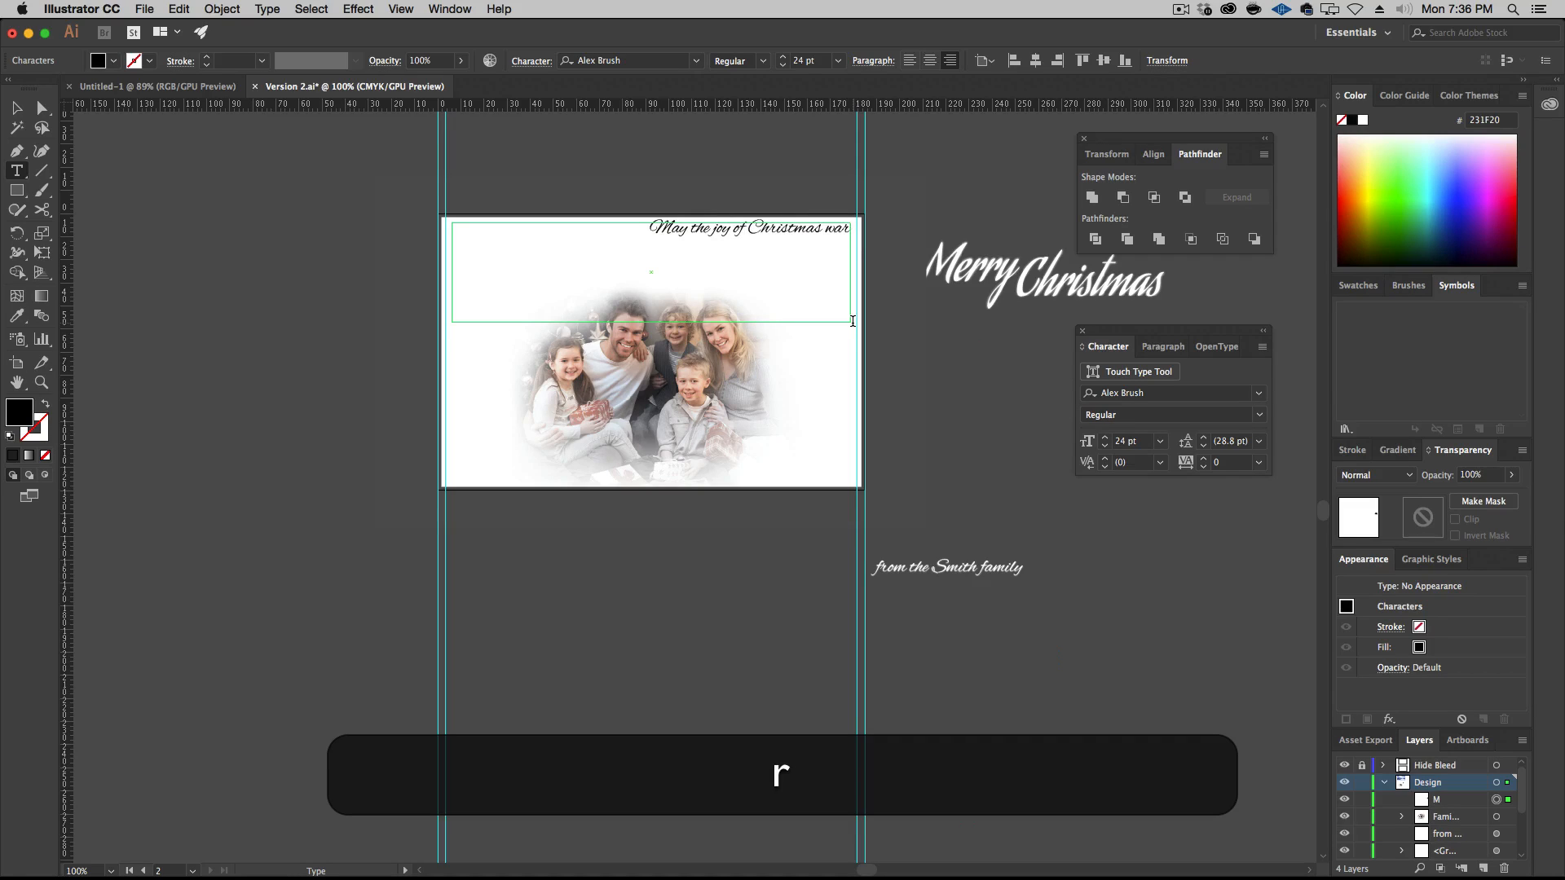
pyautogui.write('m your')
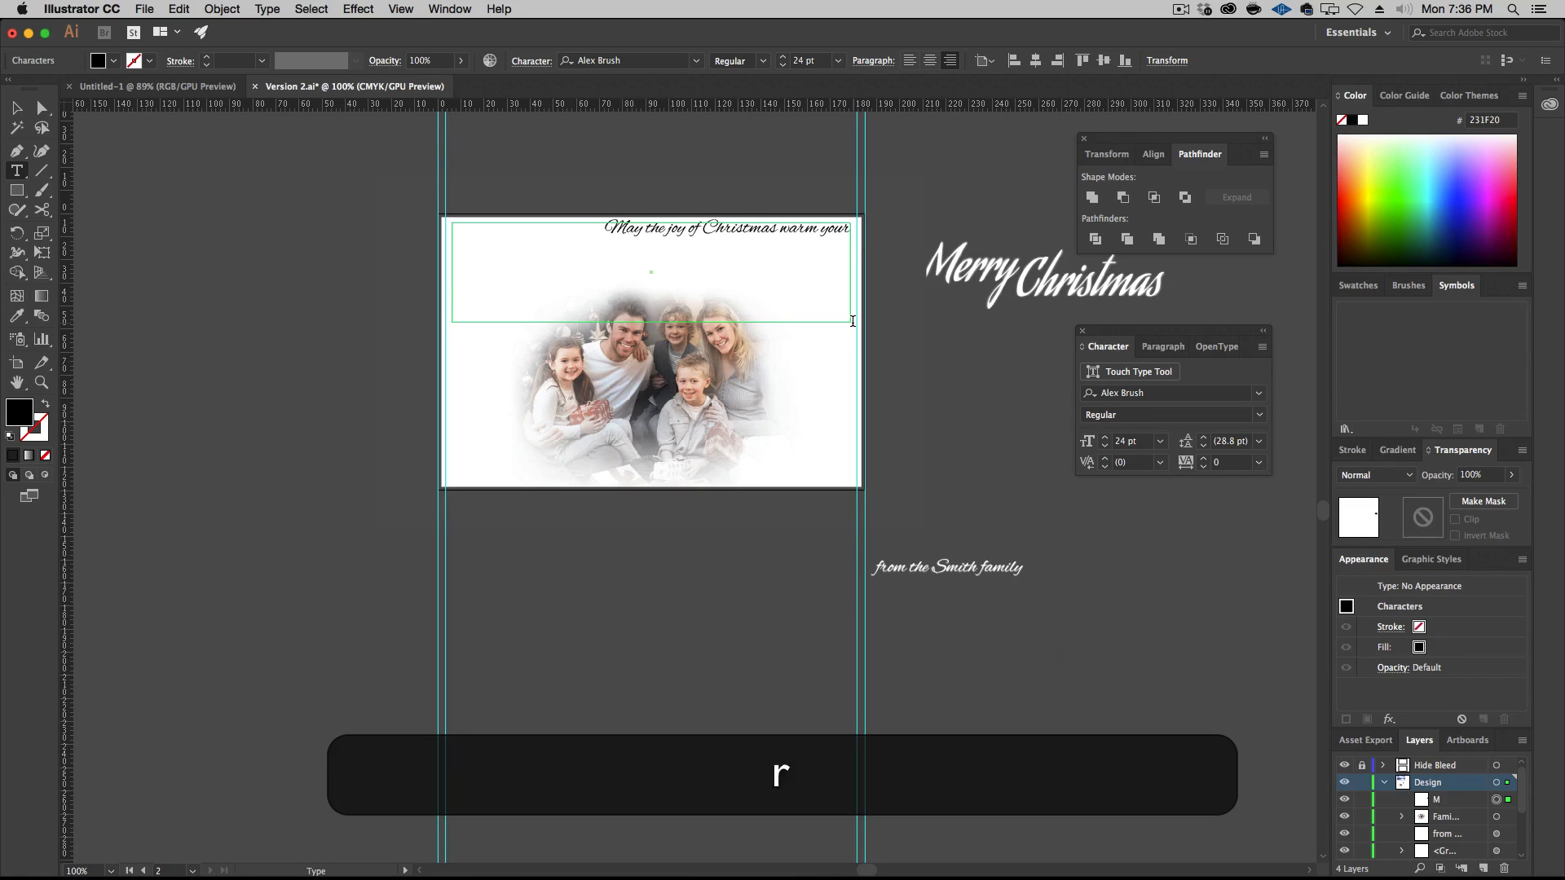
pyautogui.write(' heart,')
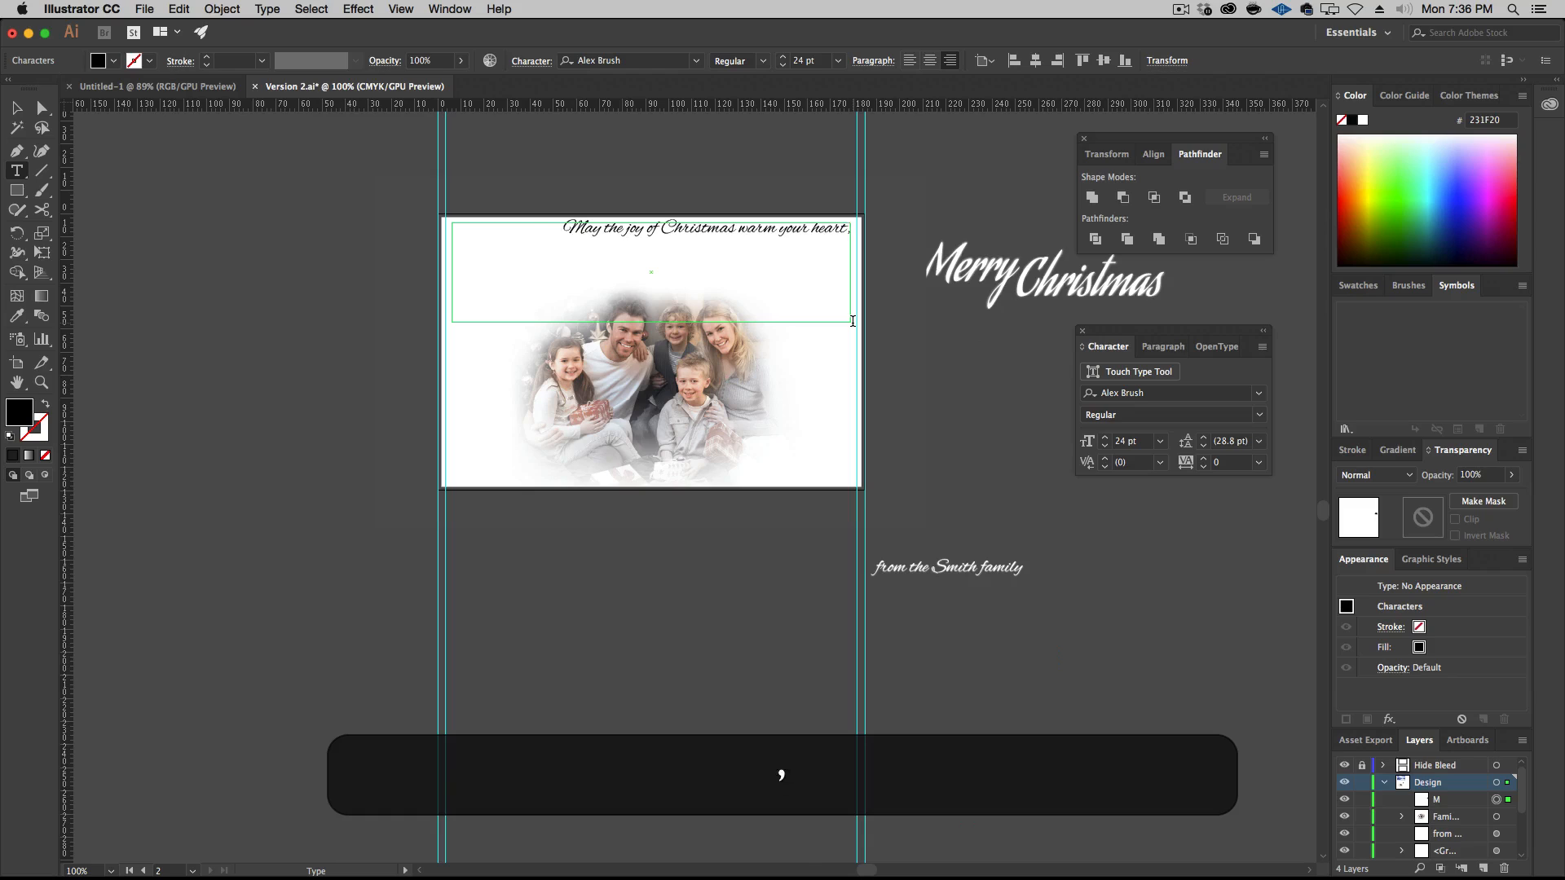
pyautogui.write(' fill yo')
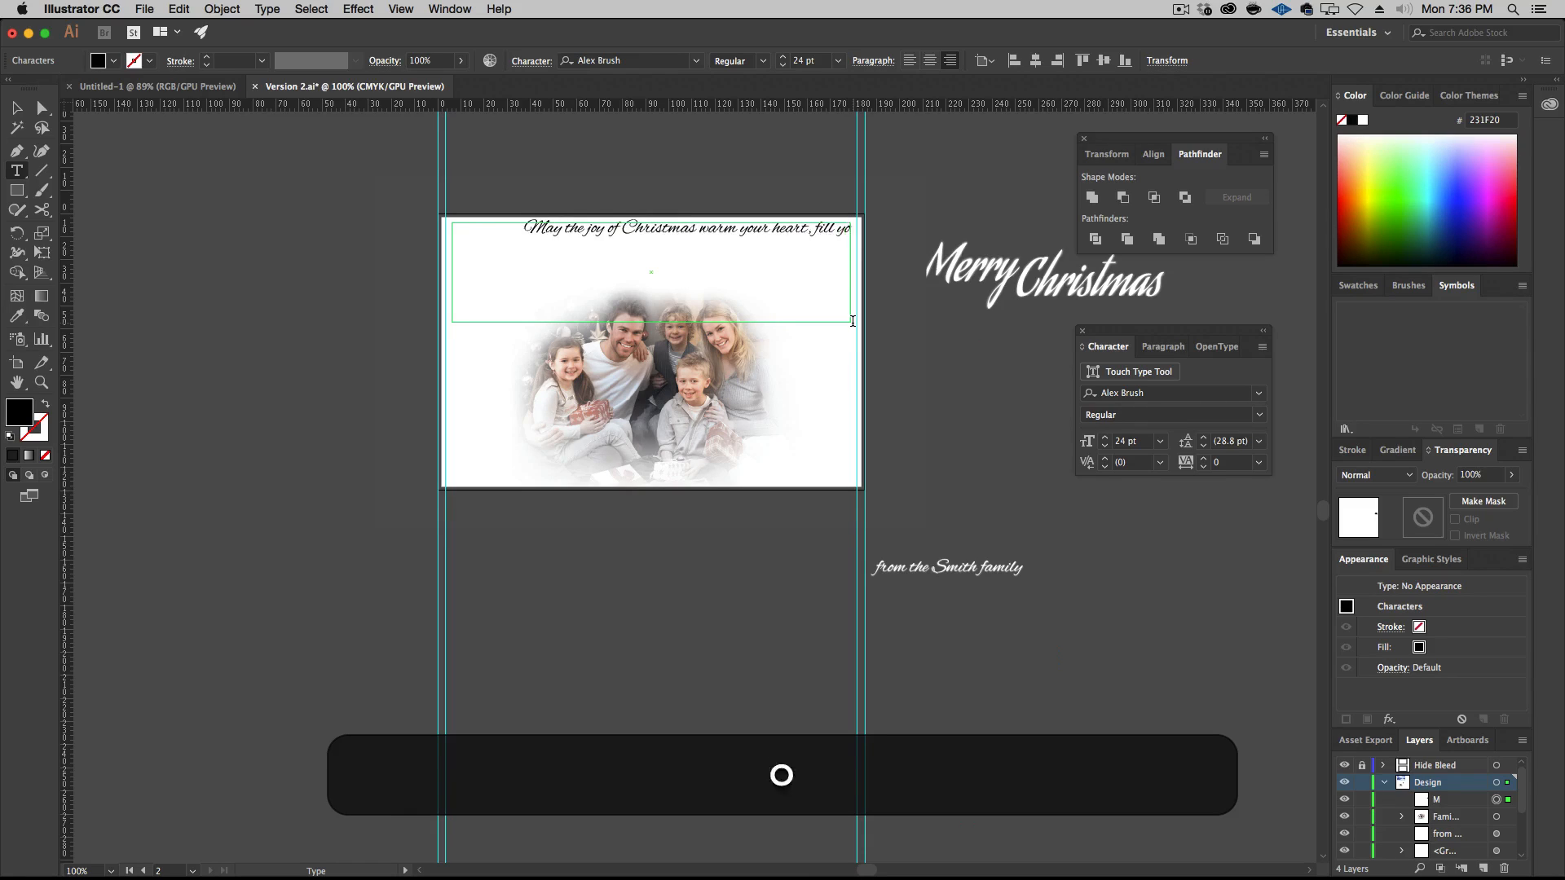
pyautogui.write('ur home and la')
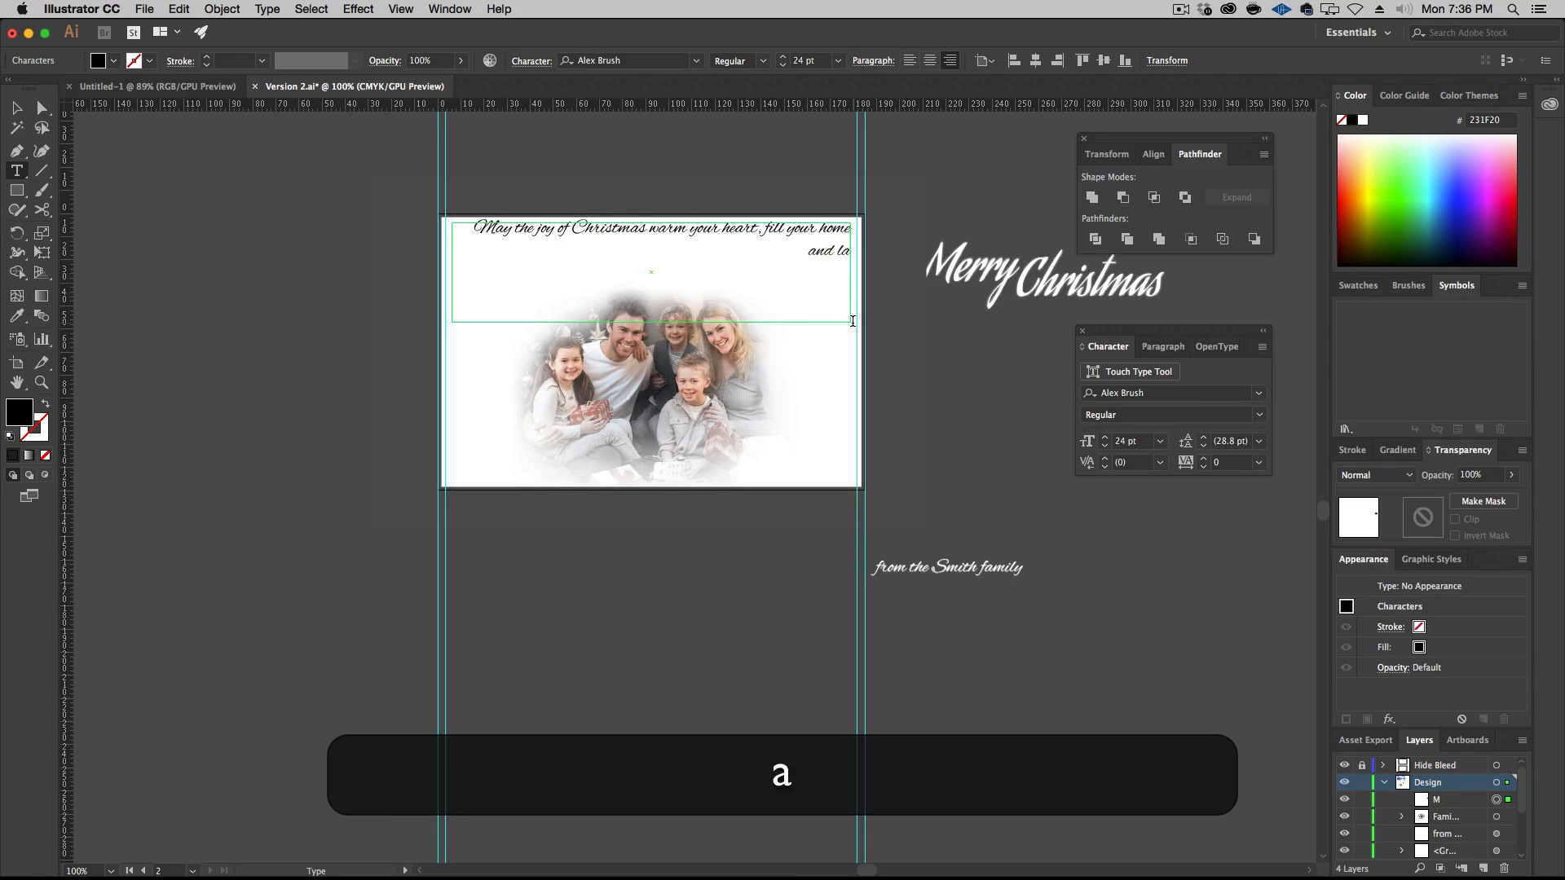
pyautogui.write('st a lifetime.')
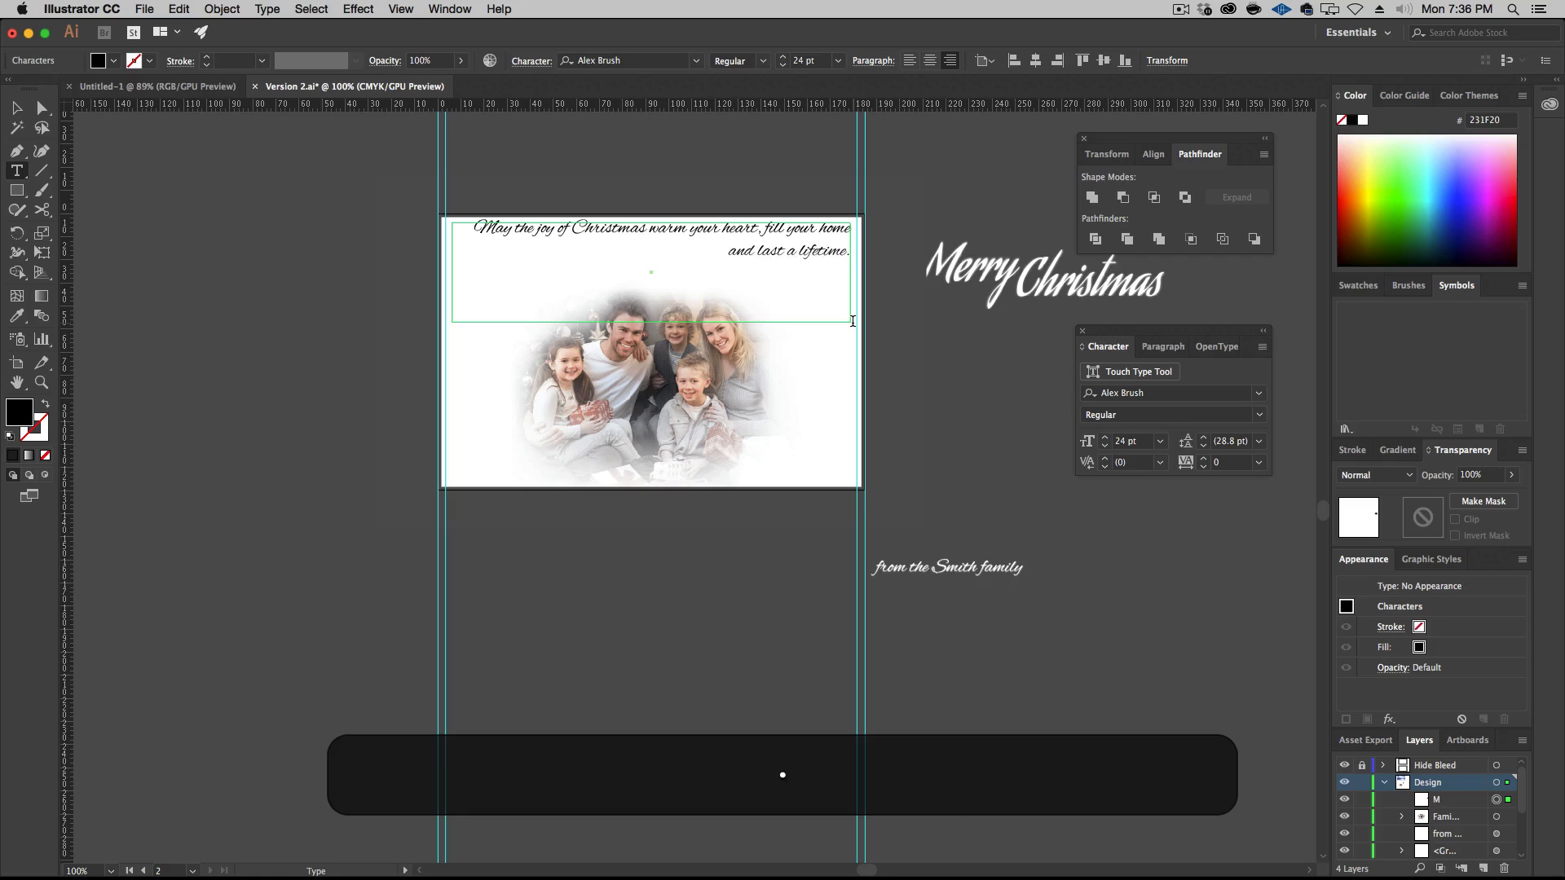
# Add a second line below the greeting with the family members' first names and surname
pyautogui.press('Return')
pyautogui.write('Mary, John, Ben,')
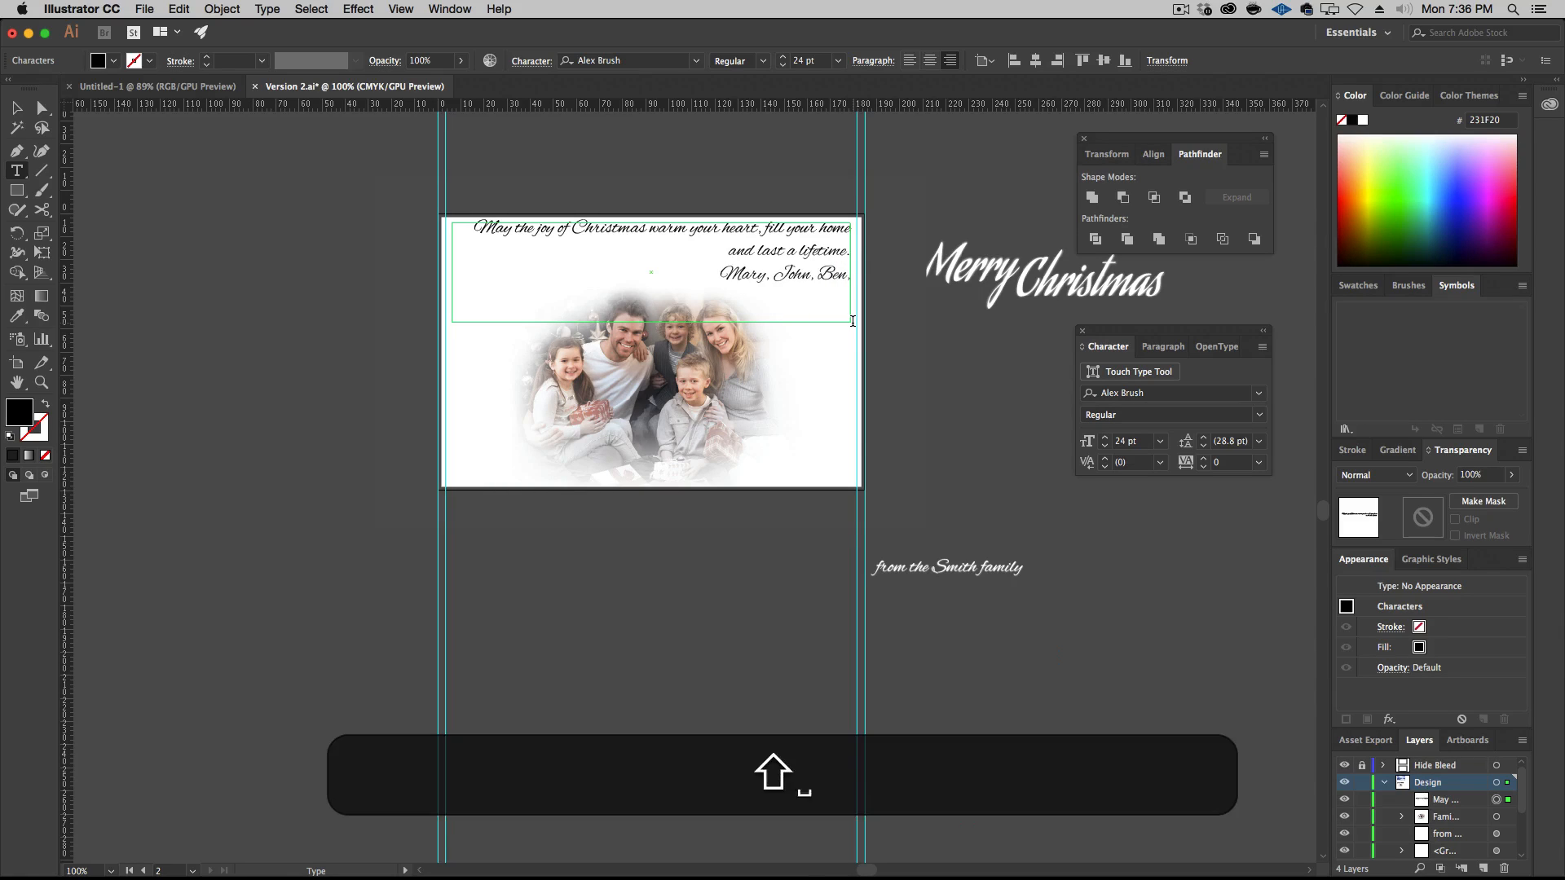
pyautogui.write(' Michael')
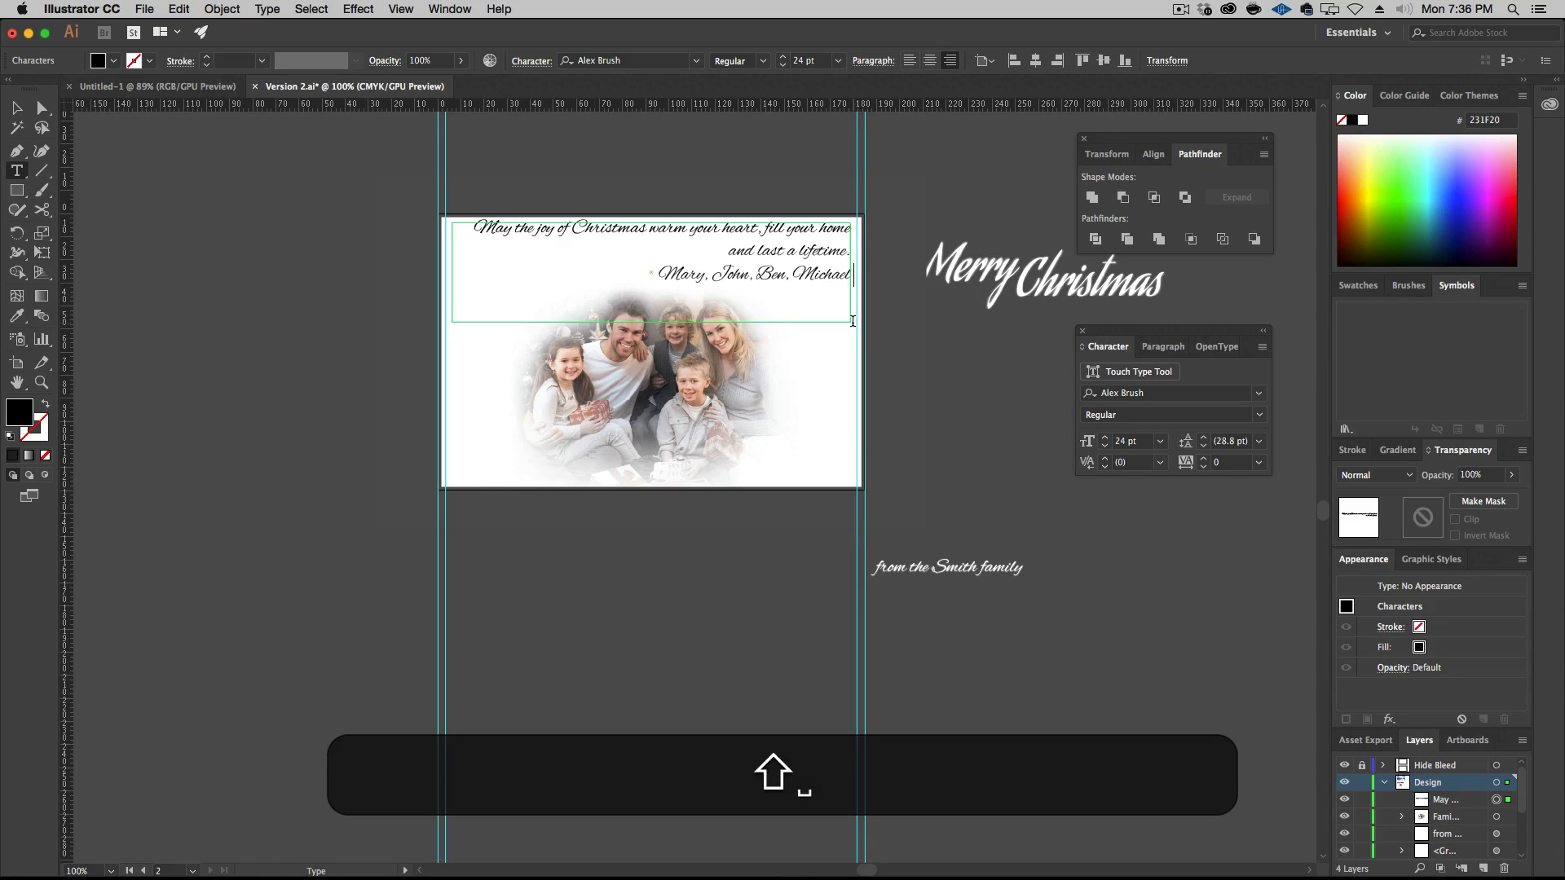
pyautogui.write(' & Liz Smith')
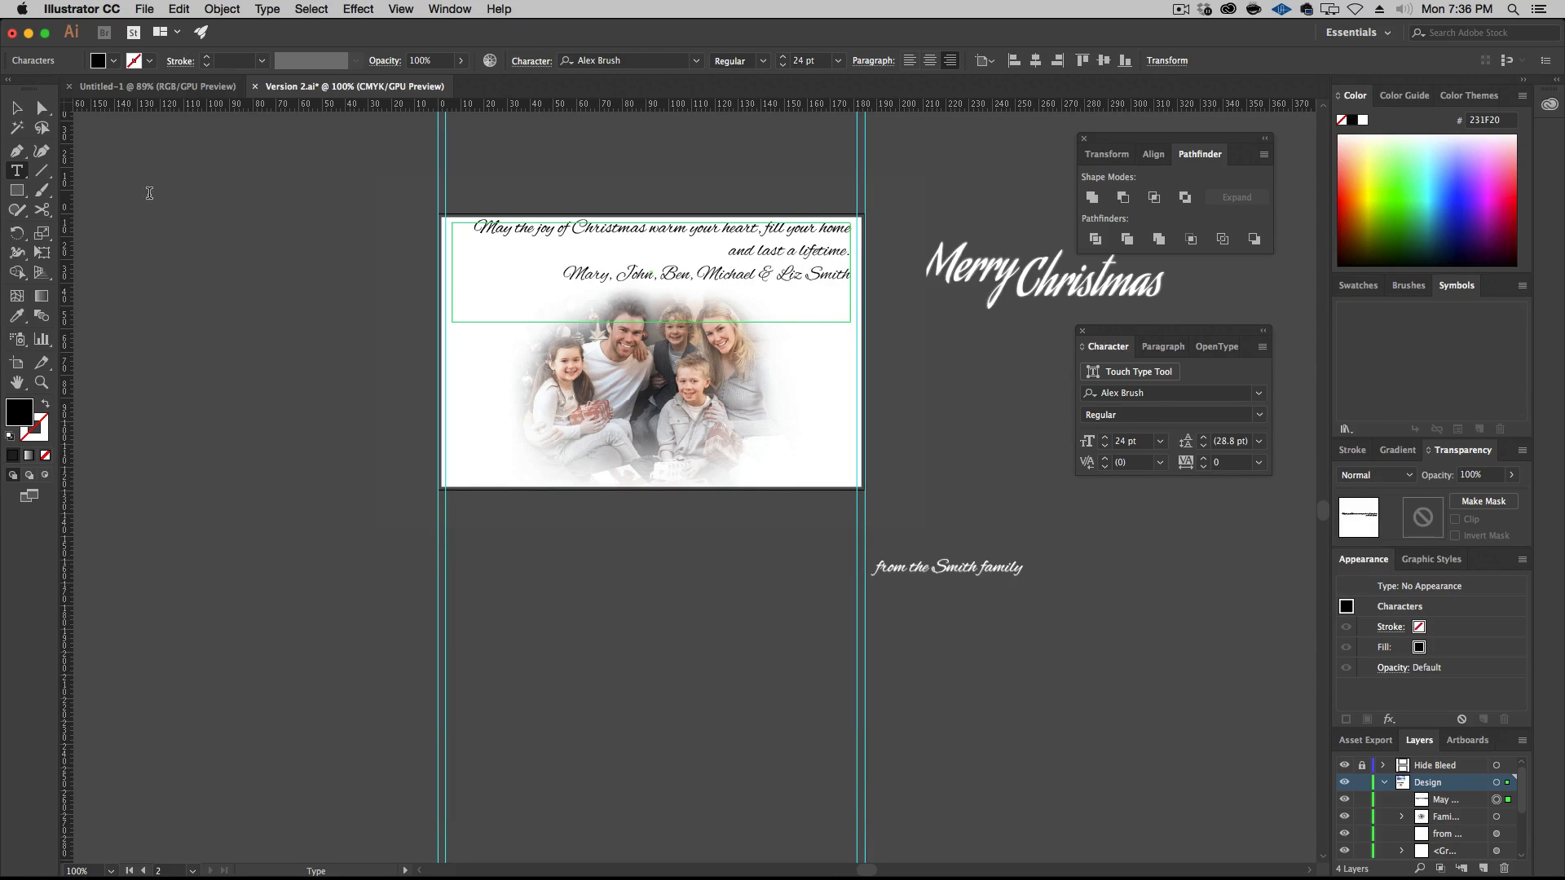
# Center-align all the text in the greeting text area
pyautogui.tripleClick(762, 249)
pyautogui.press('super+a')
pyautogui.click(929, 61)
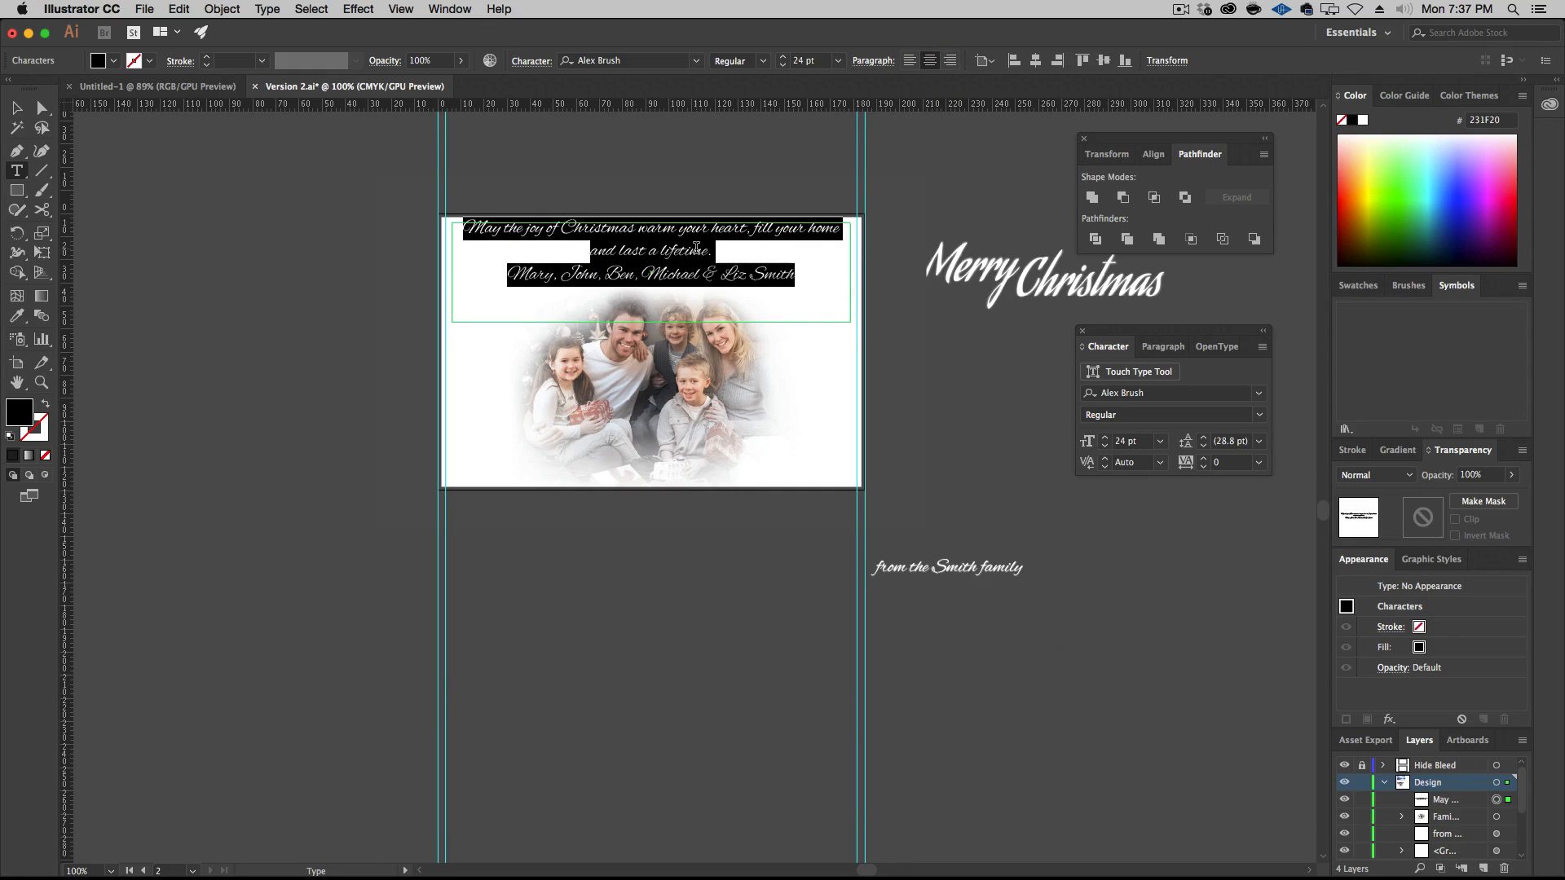
# Set the font of the family names line to Times New Roman
pyautogui.click(644, 248)
pyautogui.tripleClick(646, 230)
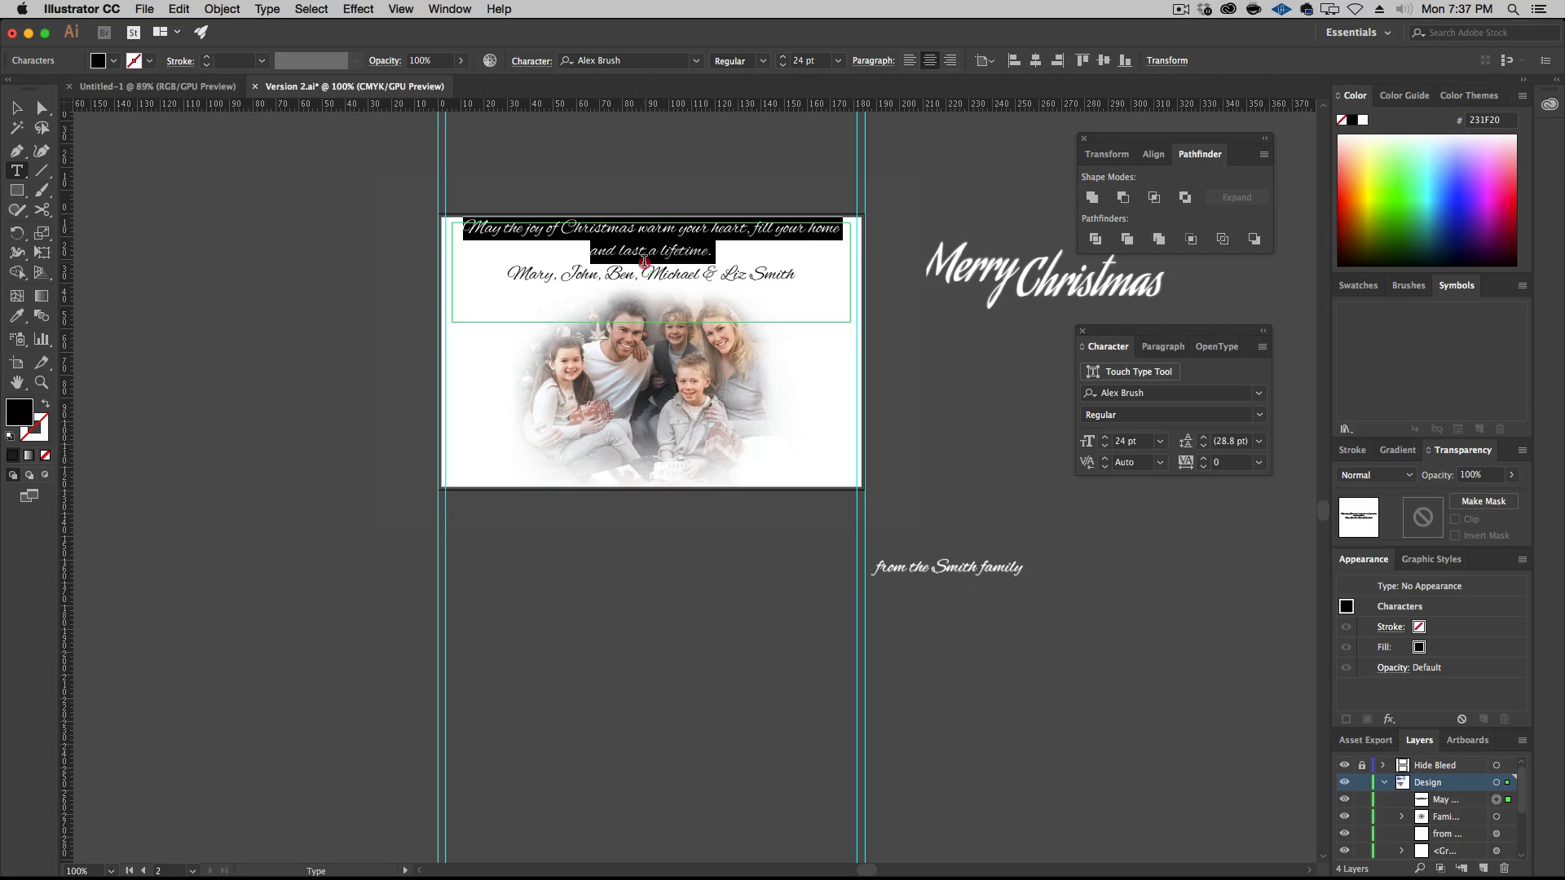
pyautogui.tripleClick(638, 277)
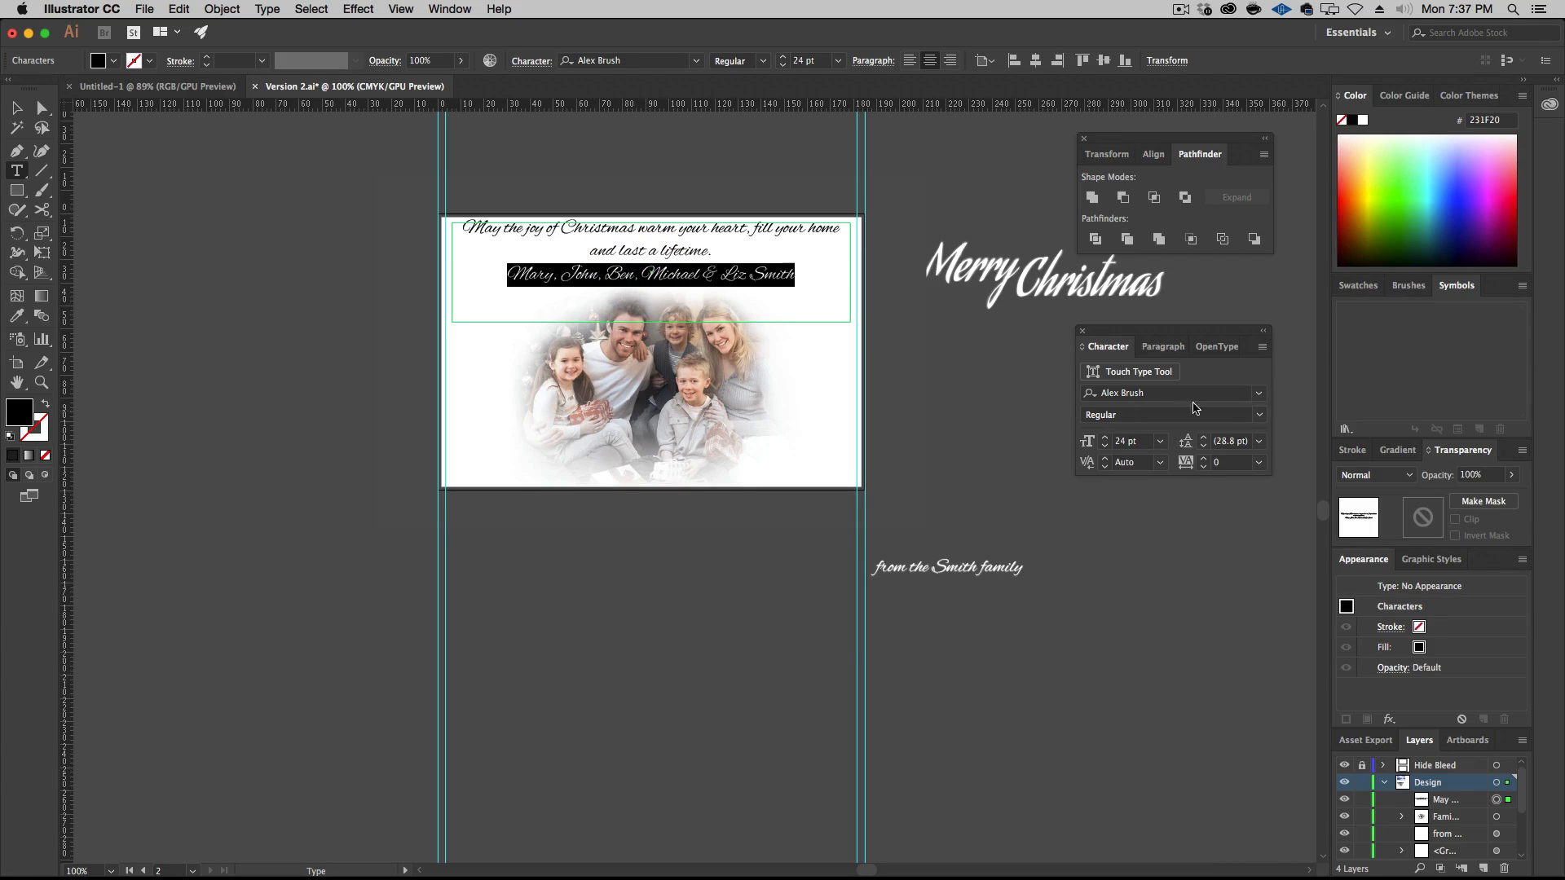
pyautogui.click(1259, 393)
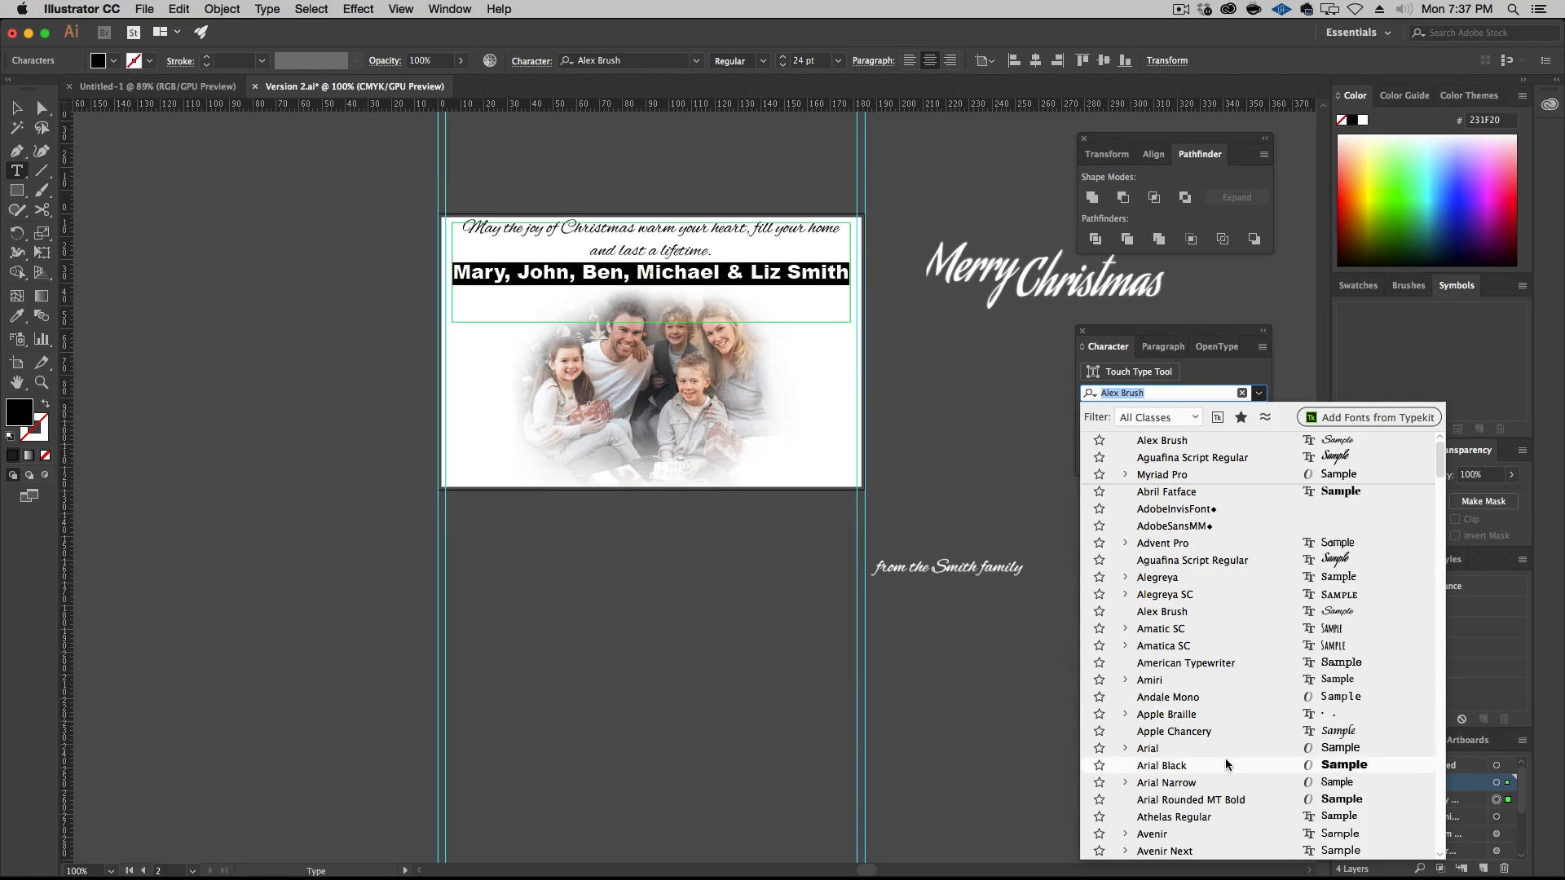
pyautogui.scroll(-2, 1229, 774)
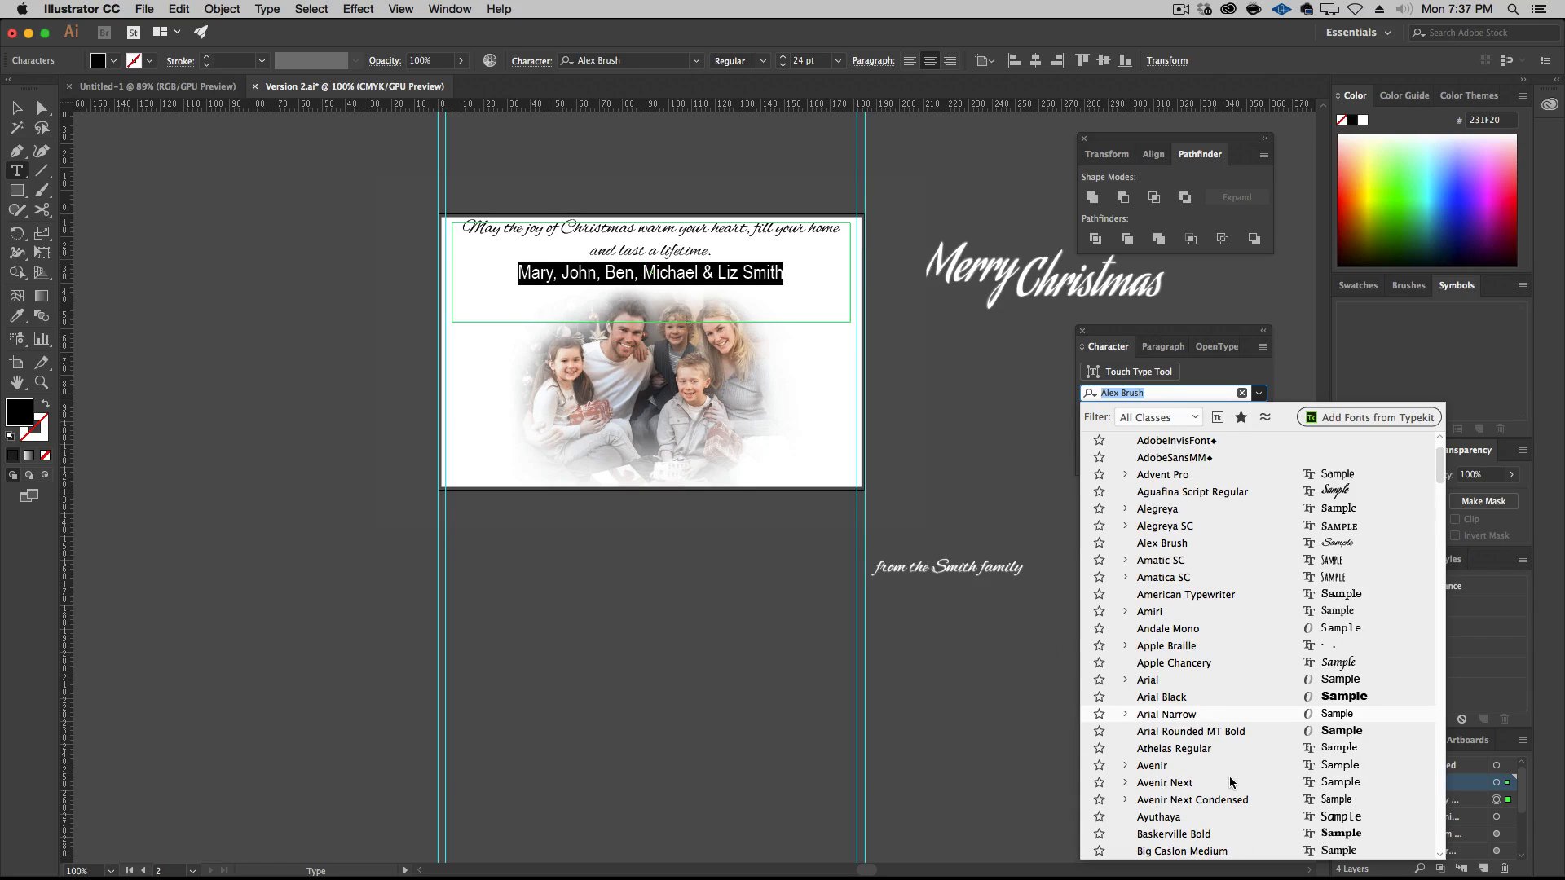
pyautogui.scroll(-5, 1229, 776)
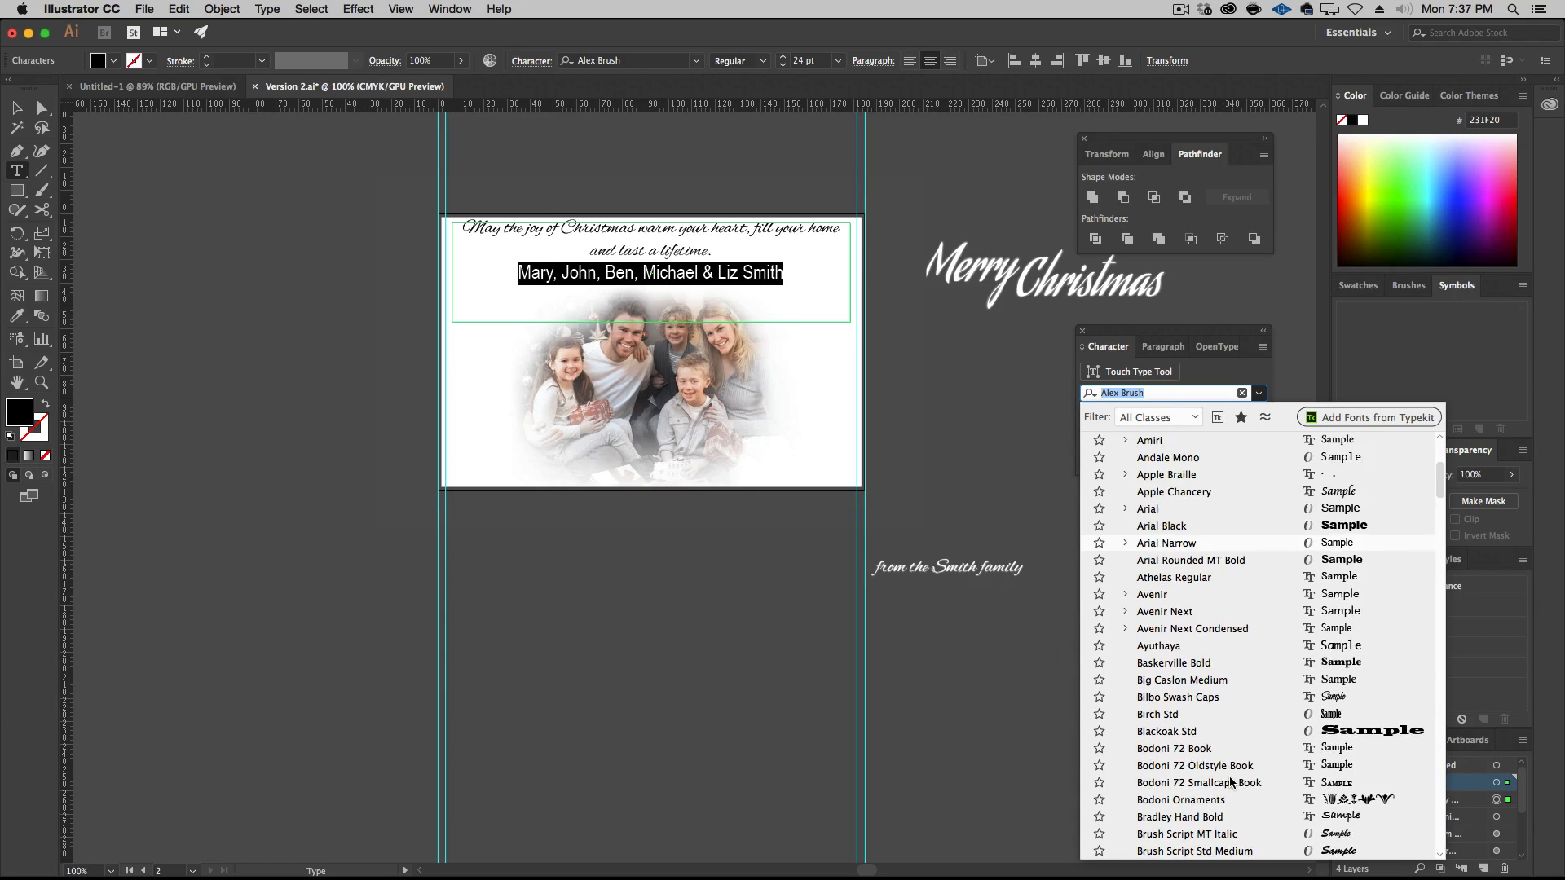
pyautogui.scroll(-4, 1229, 776)
pyautogui.scroll(-4, 1231, 782)
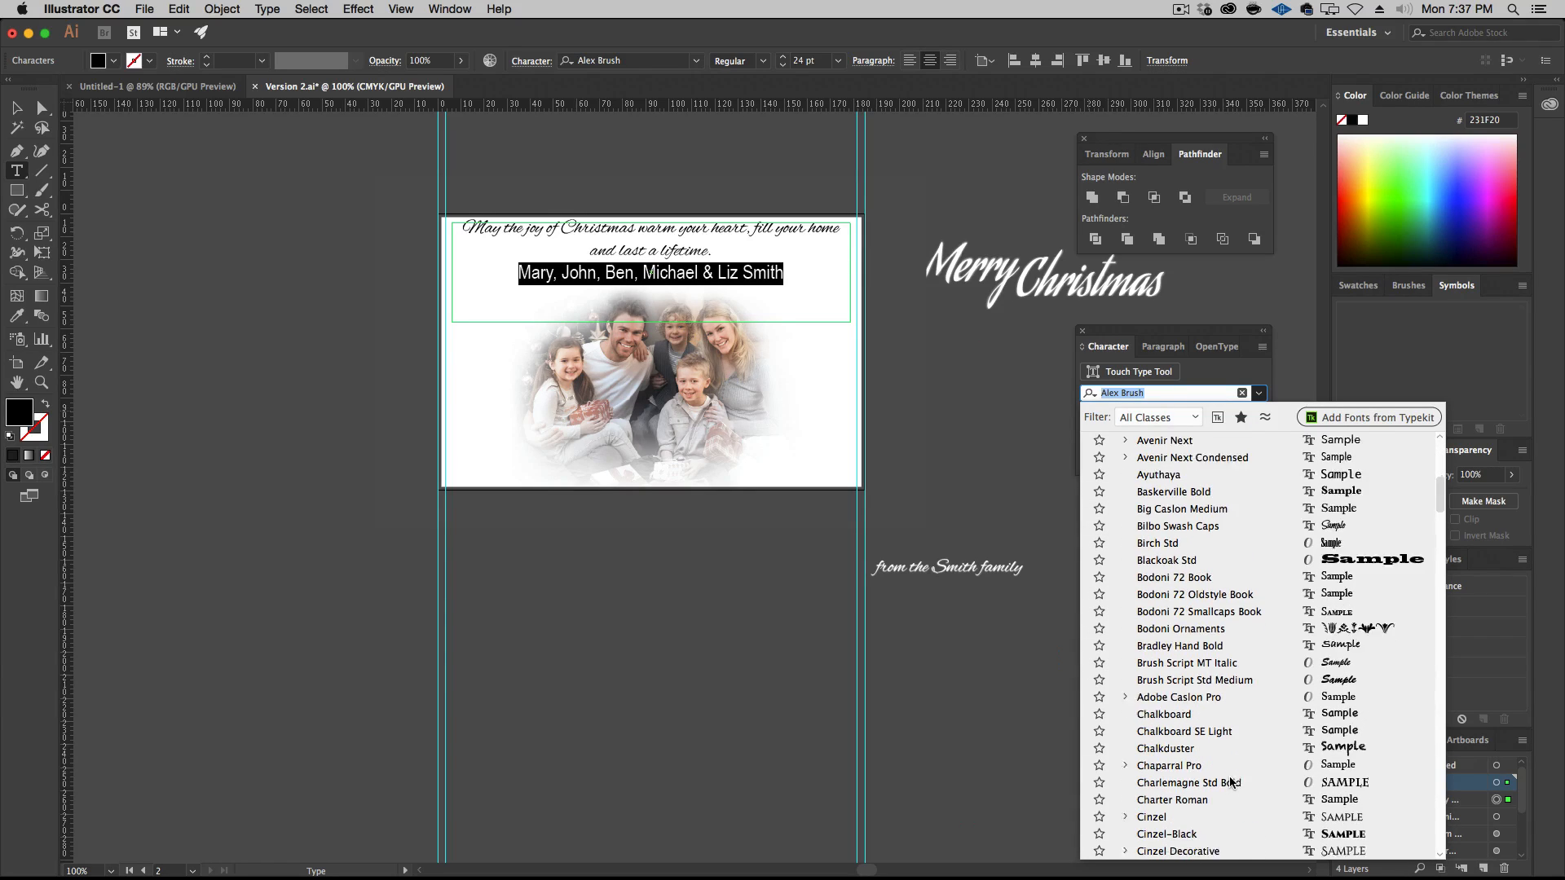
pyautogui.scroll(-15, 1231, 781)
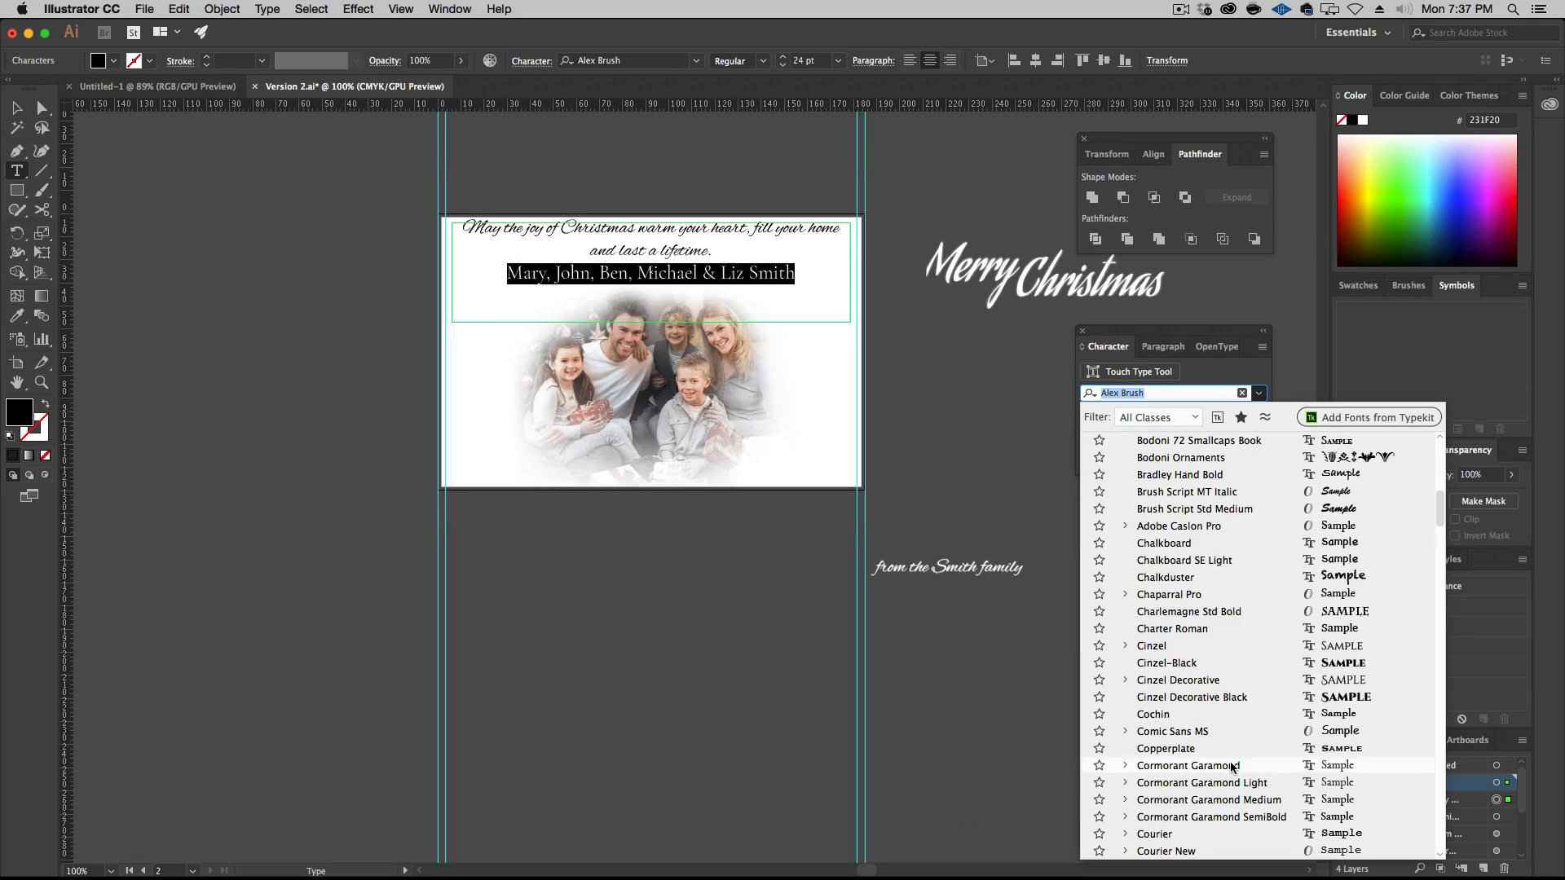
pyautogui.scroll(-11, 1230, 767)
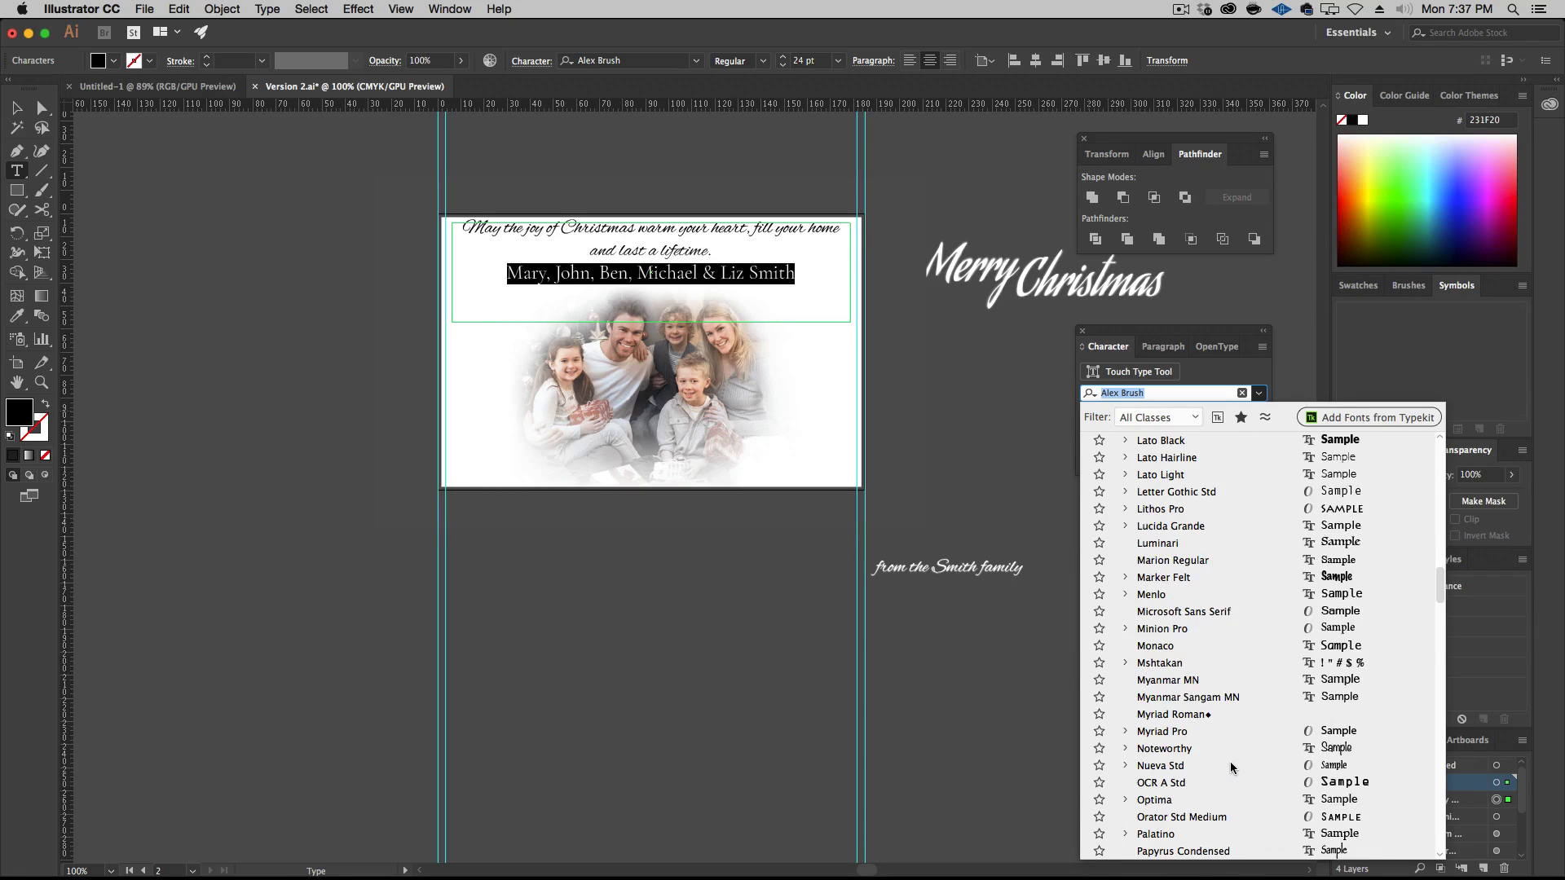
pyautogui.scroll(-14, 1231, 767)
pyautogui.scroll(20, 1233, 780)
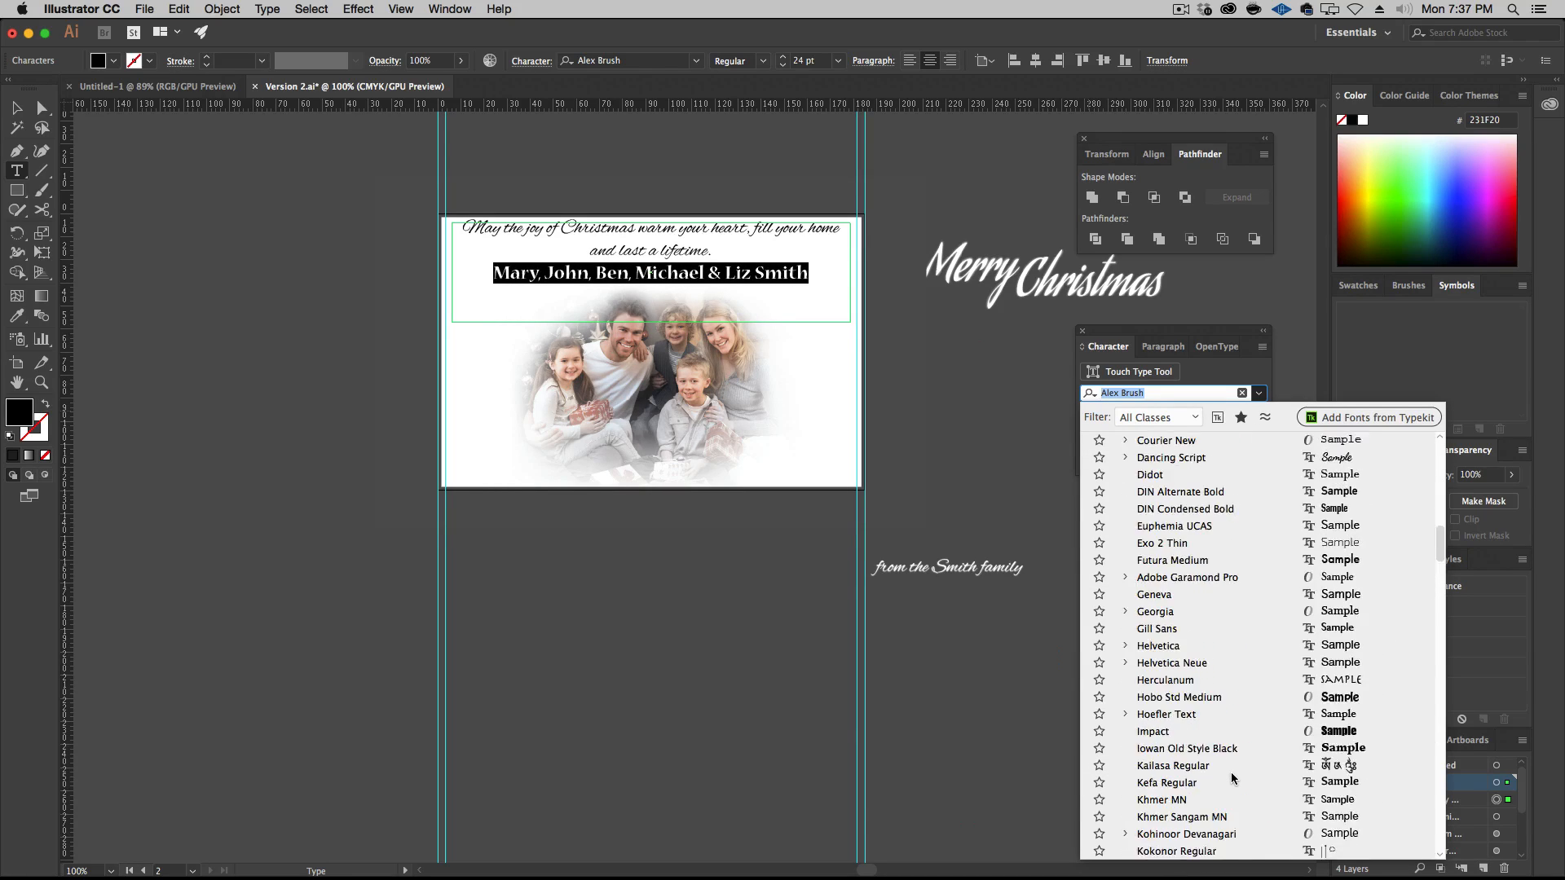
pyautogui.scroll(-20, 1232, 780)
pyautogui.scroll(-14, 1232, 781)
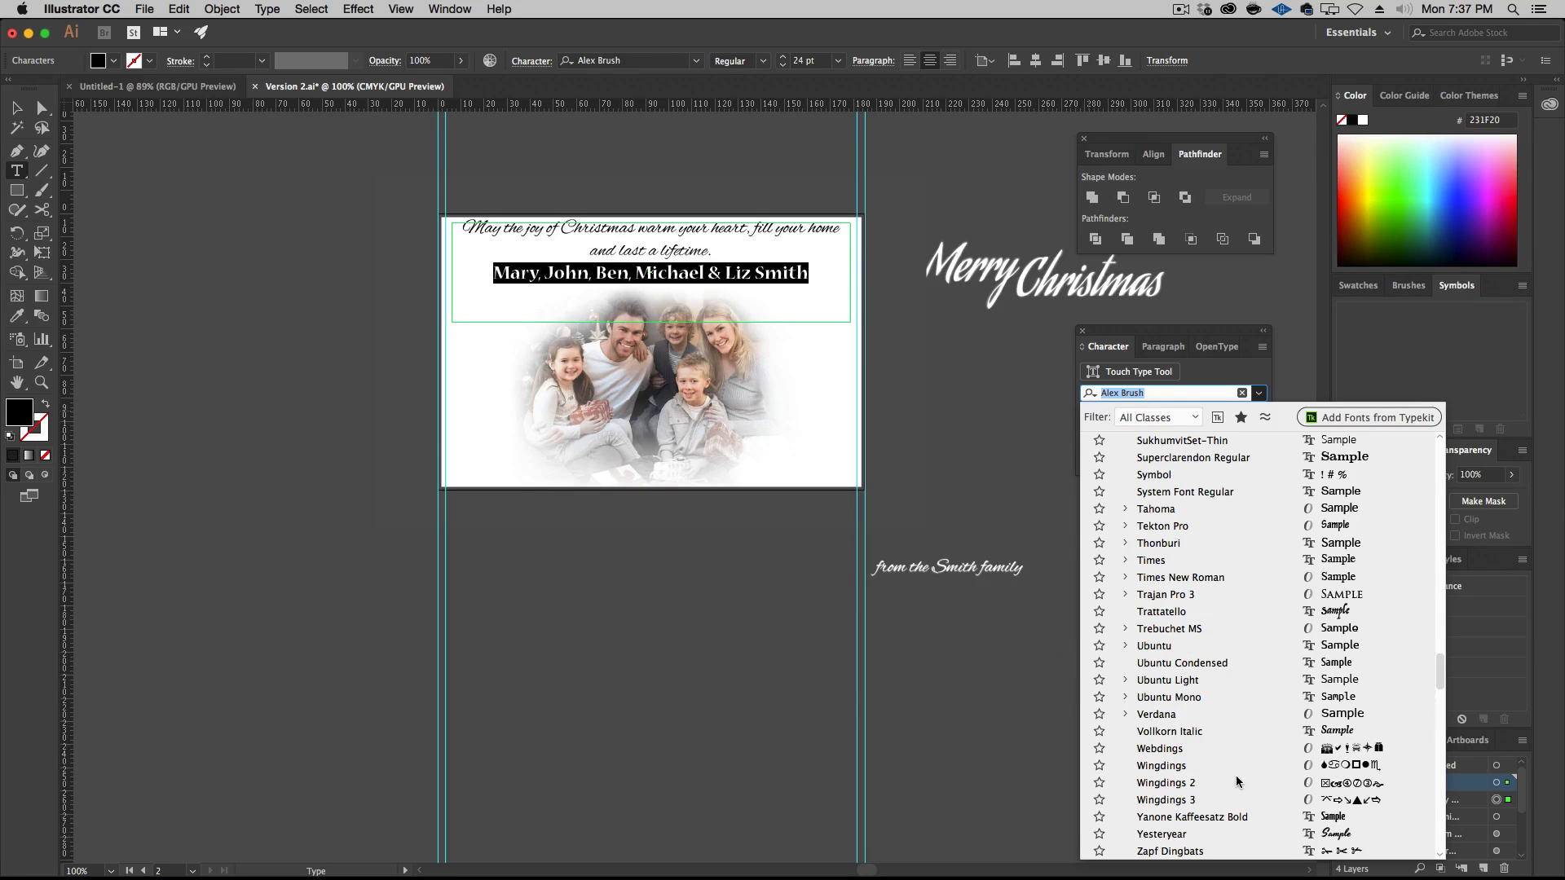
pyautogui.click(1238, 577)
# Format the family names line as Bold Italic at 12 pt
pyautogui.click(1255, 415)
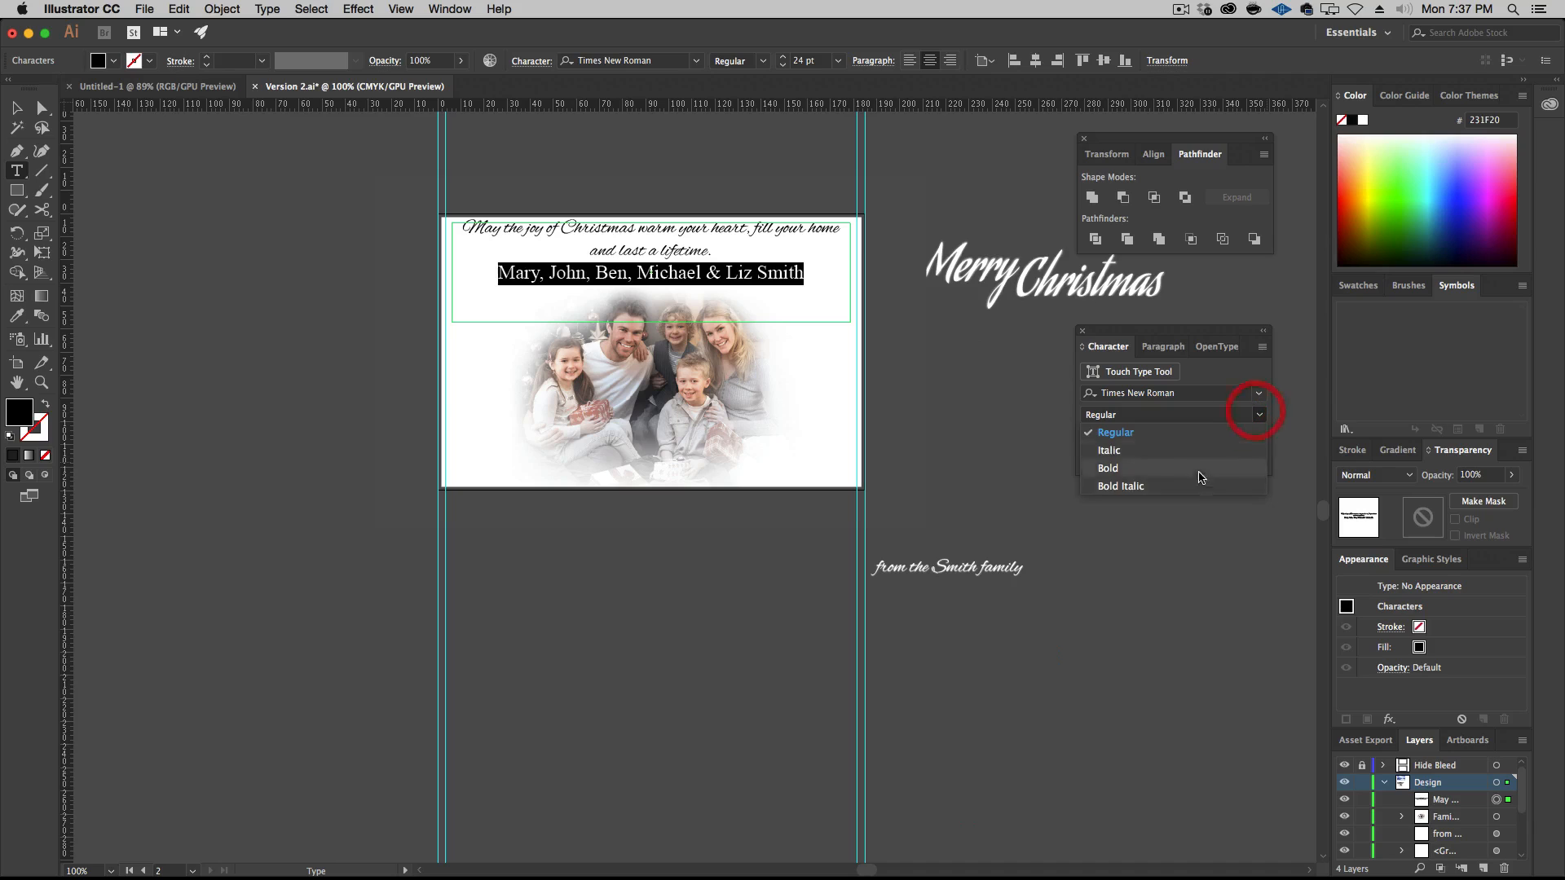
pyautogui.click(1157, 475)
pyautogui.click(1160, 441)
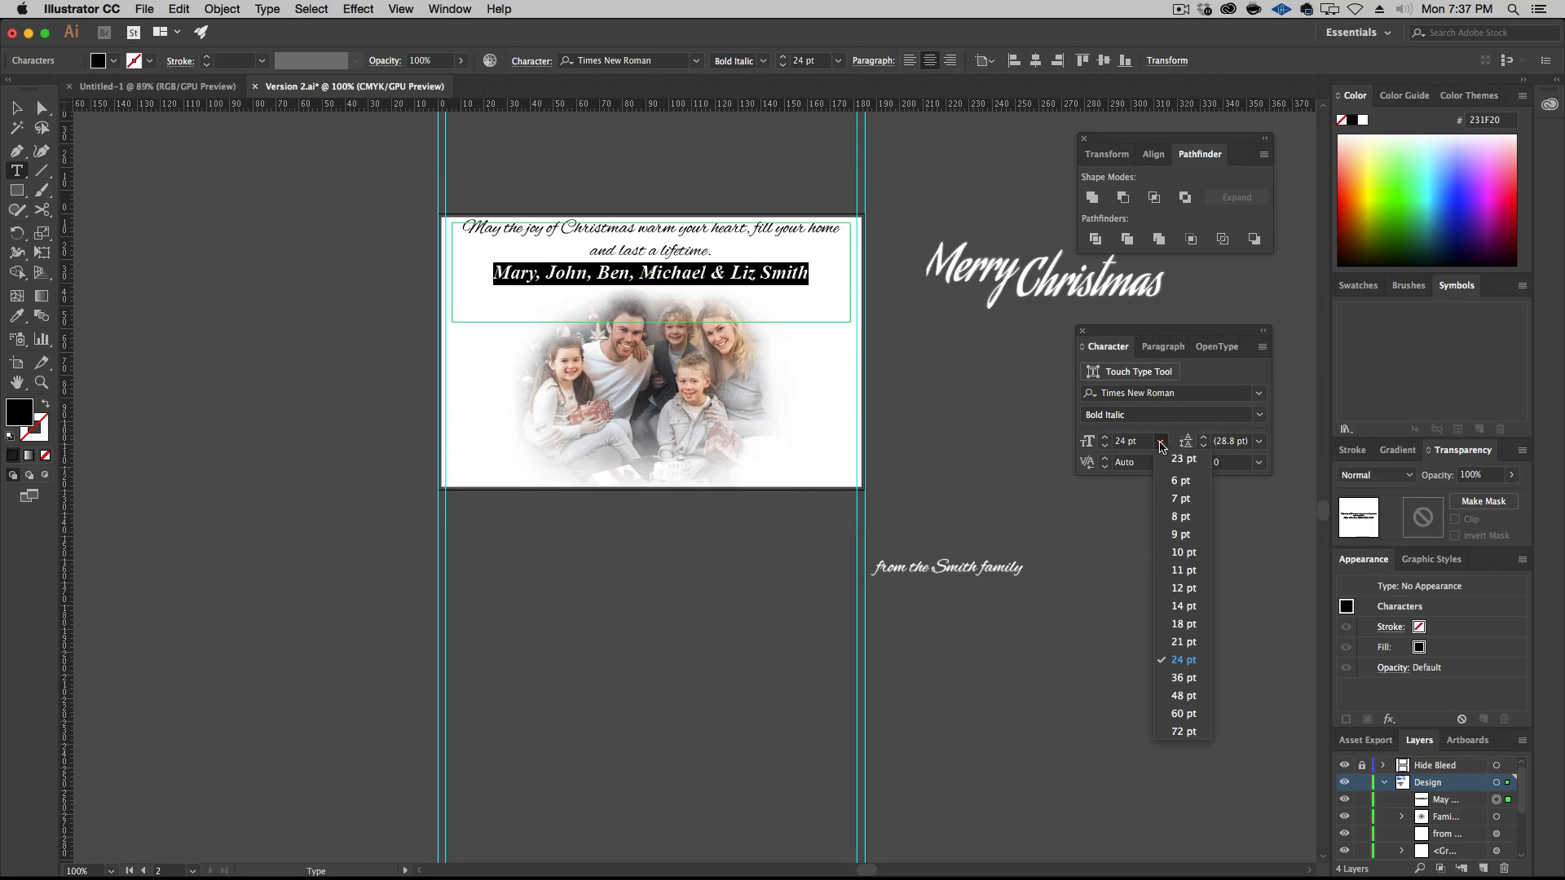
pyautogui.click(1182, 587)
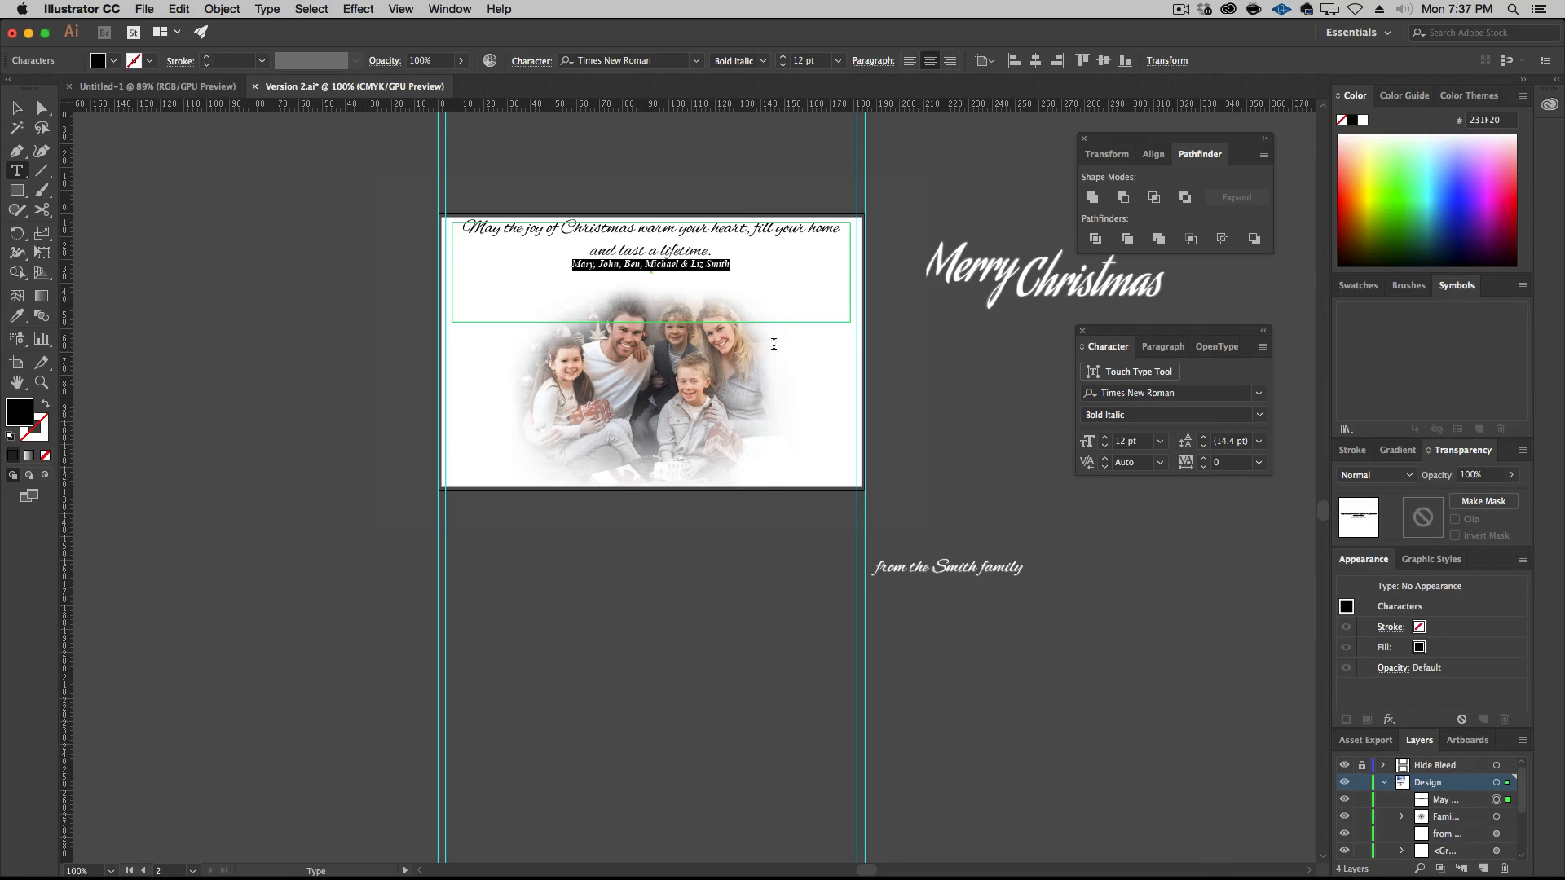
# Recolor all the greeting text with the blue sampled from the sky in the bridge photo using the Eyedropper, and deselect it
pyautogui.press('super+a')
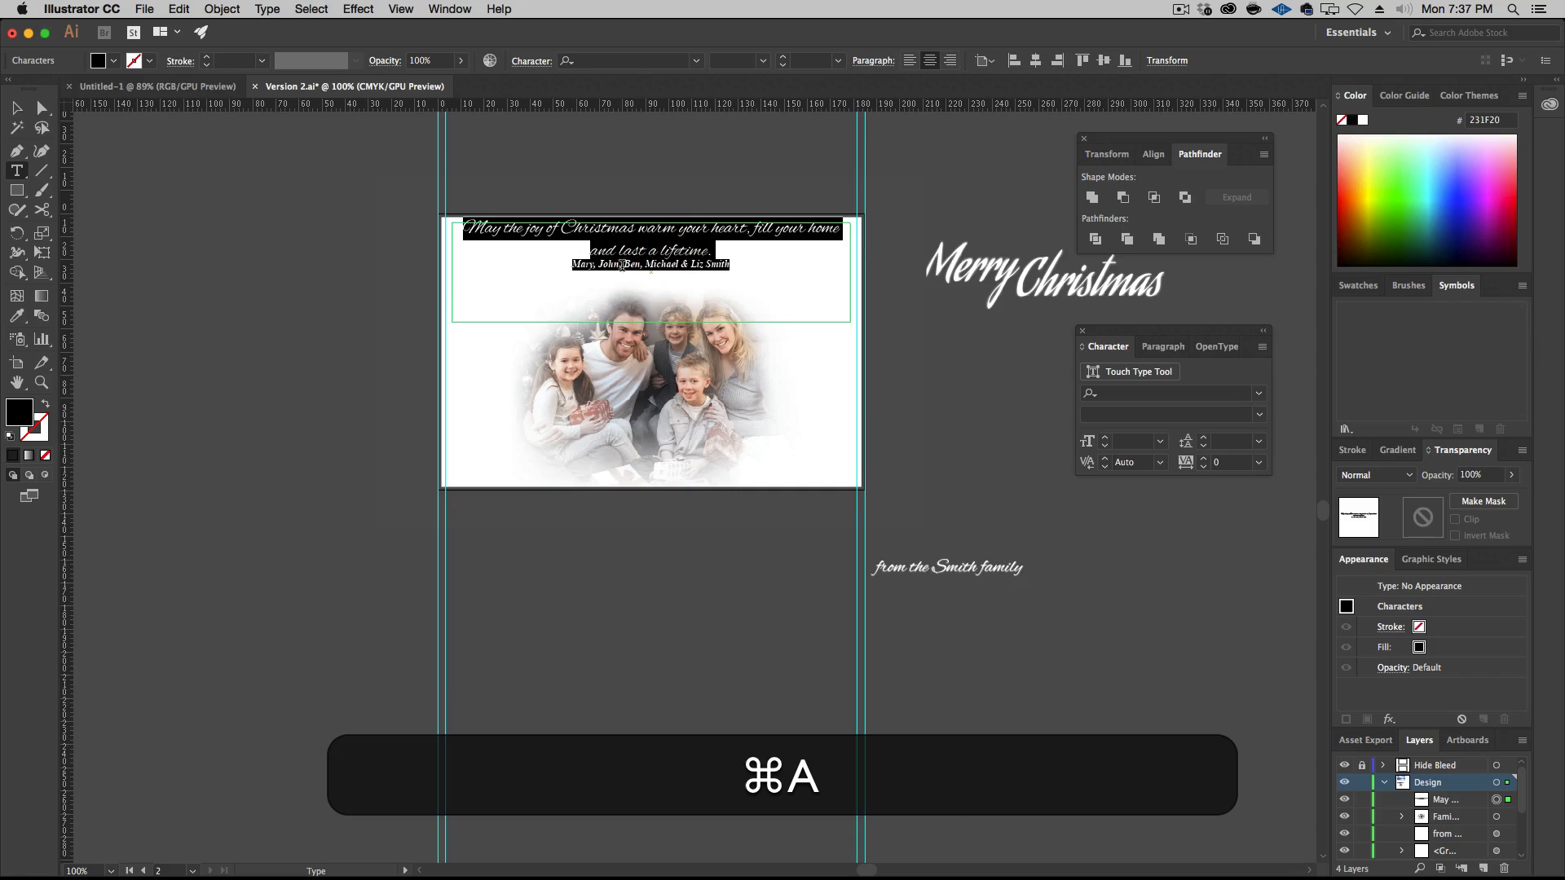
pyautogui.scroll(10, 595, 280)
pyautogui.scroll(-2, 596, 280)
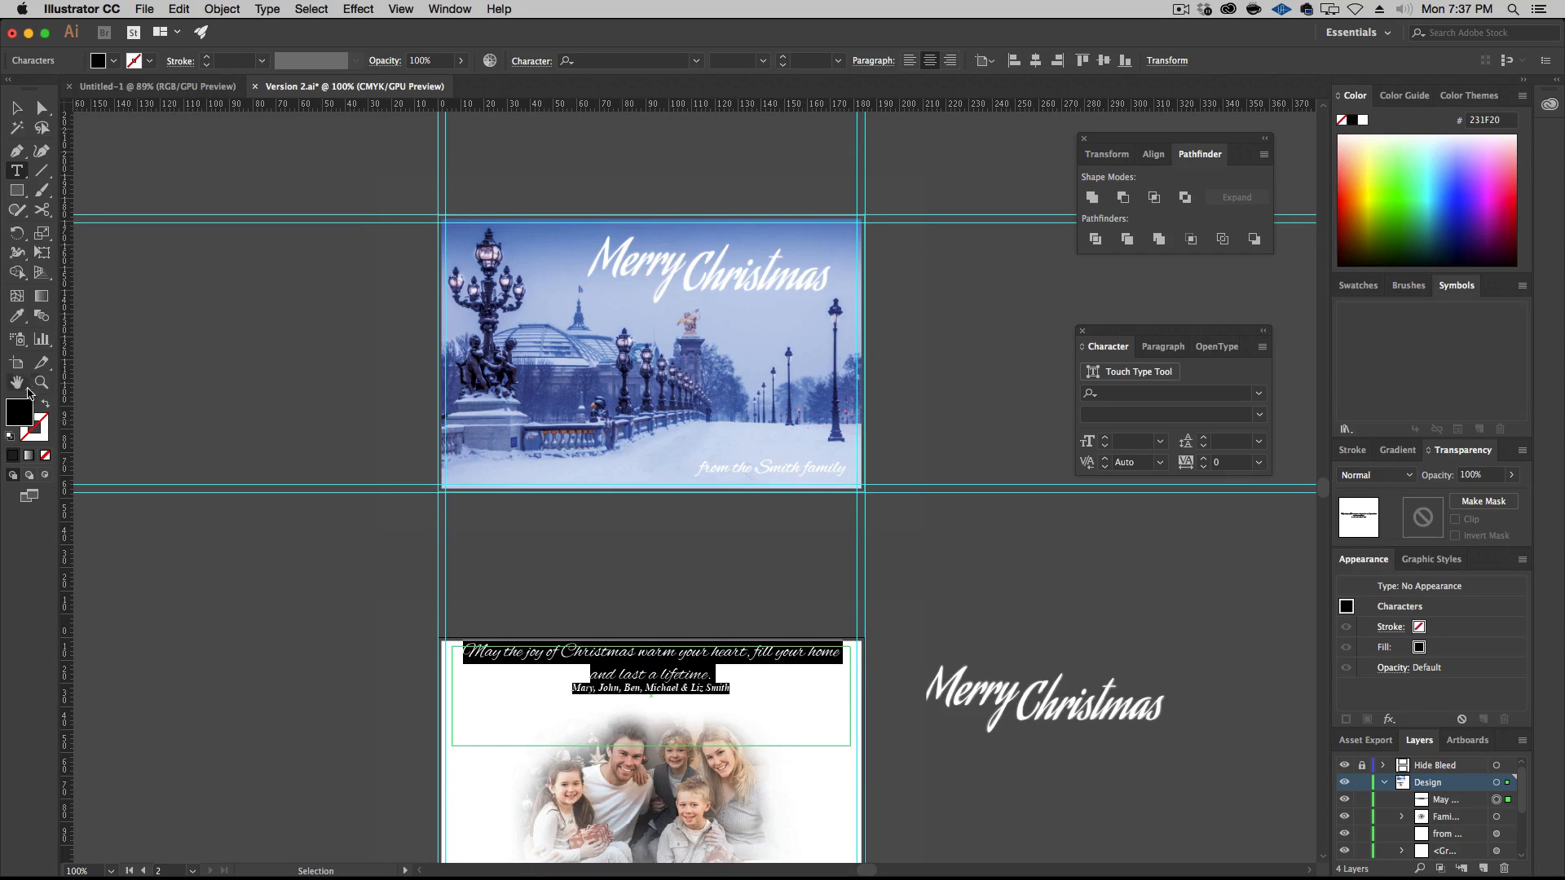
pyautogui.click(16, 316)
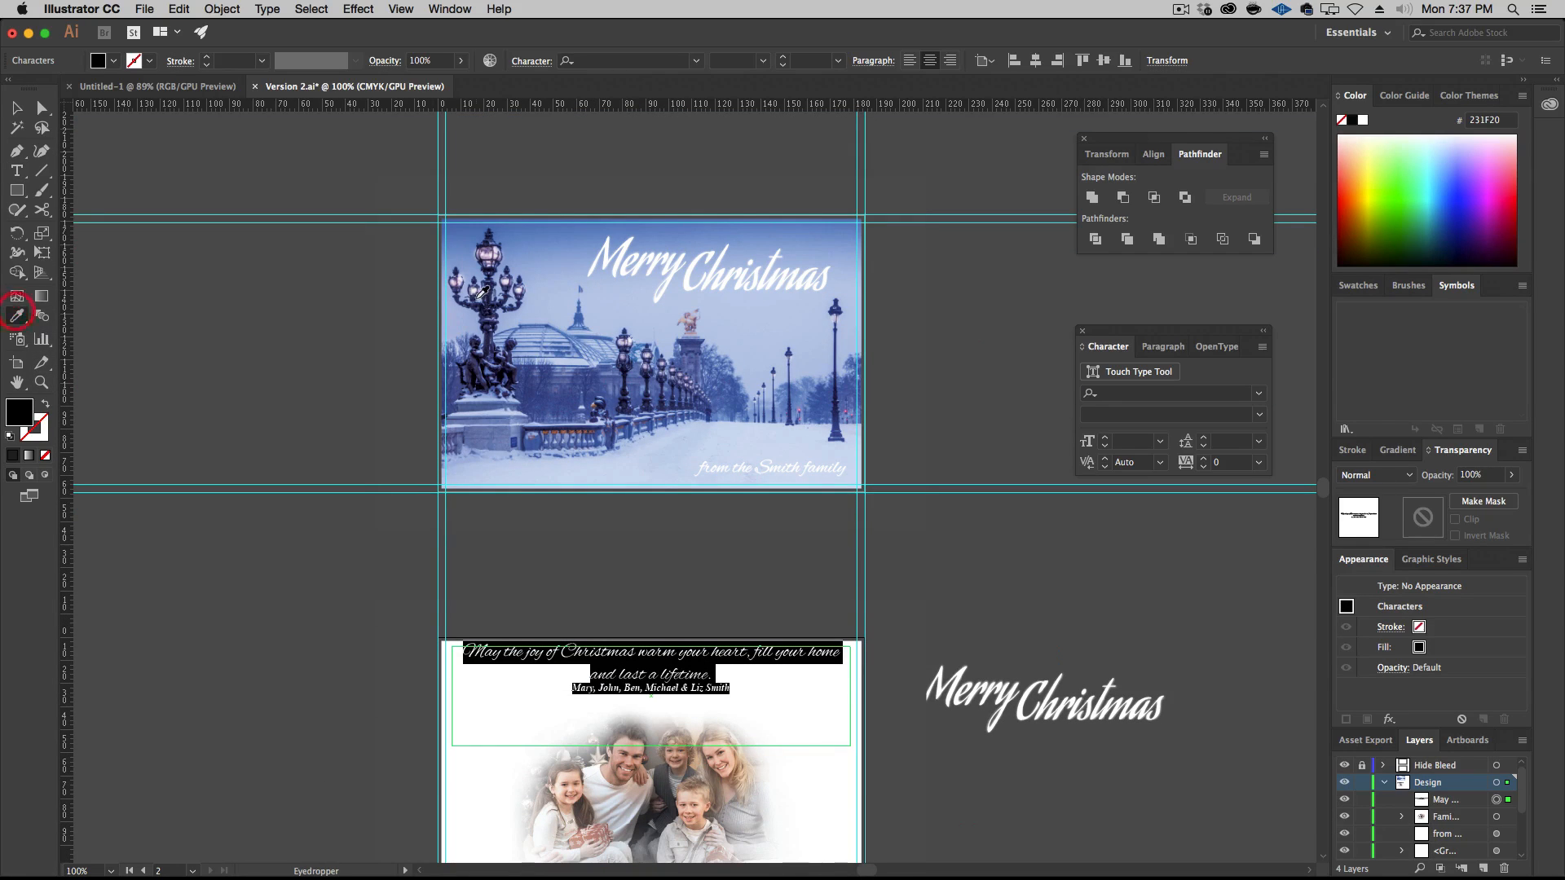
pyautogui.click(561, 238)
pyautogui.press('v')
pyautogui.click(186, 157)
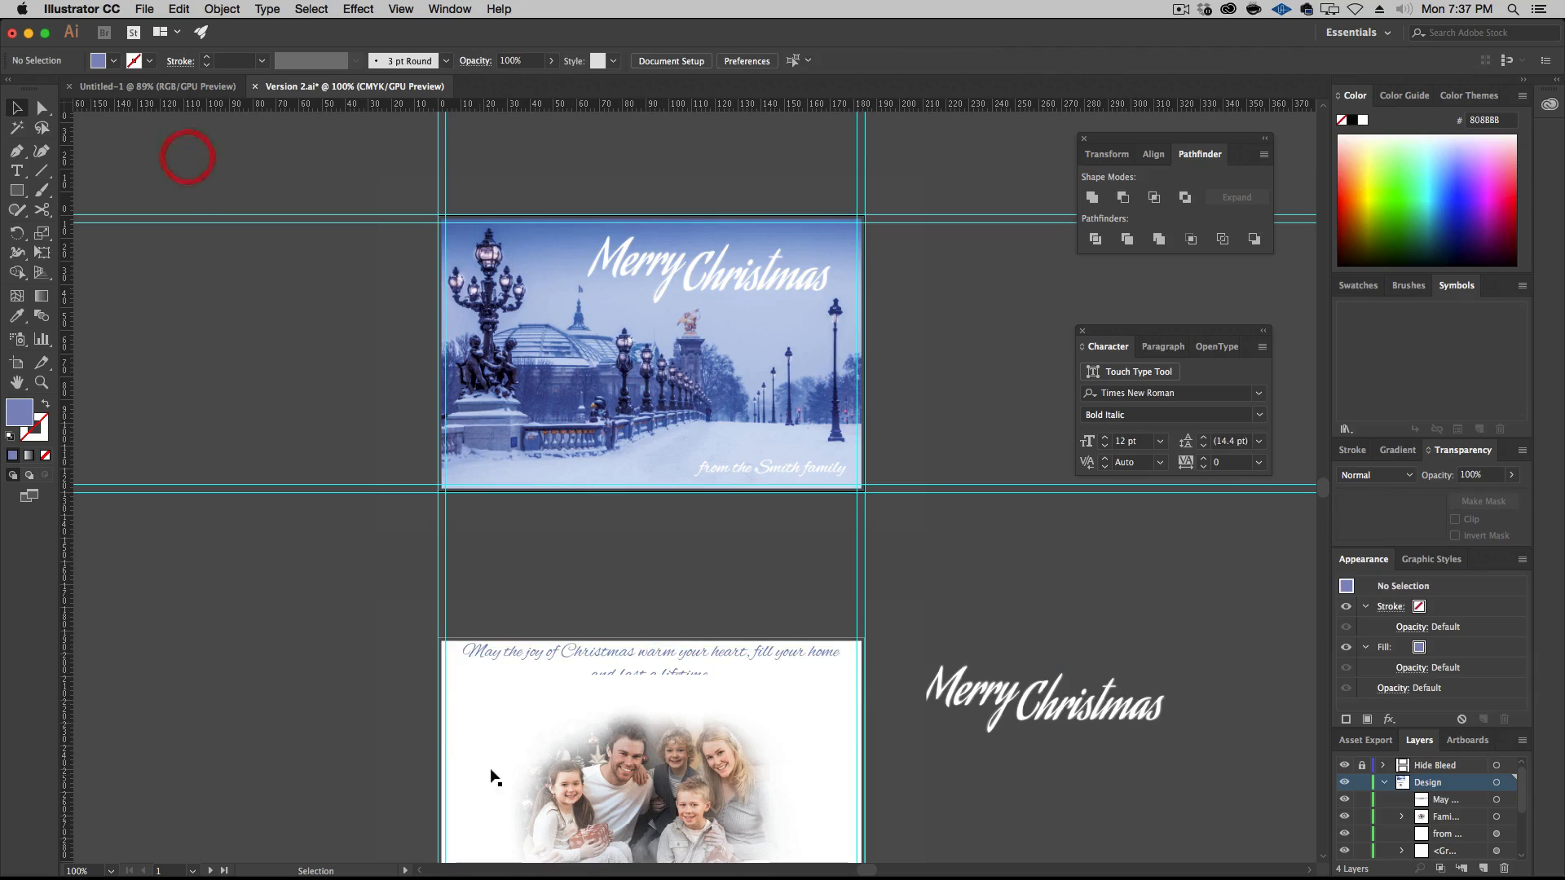
# Reposition the greeting text area on the second artboard, moving it down and to the right toward the family photo, and shift it slightly up
pyautogui.click(683, 658)
pyautogui.scroll(-5, 683, 658)
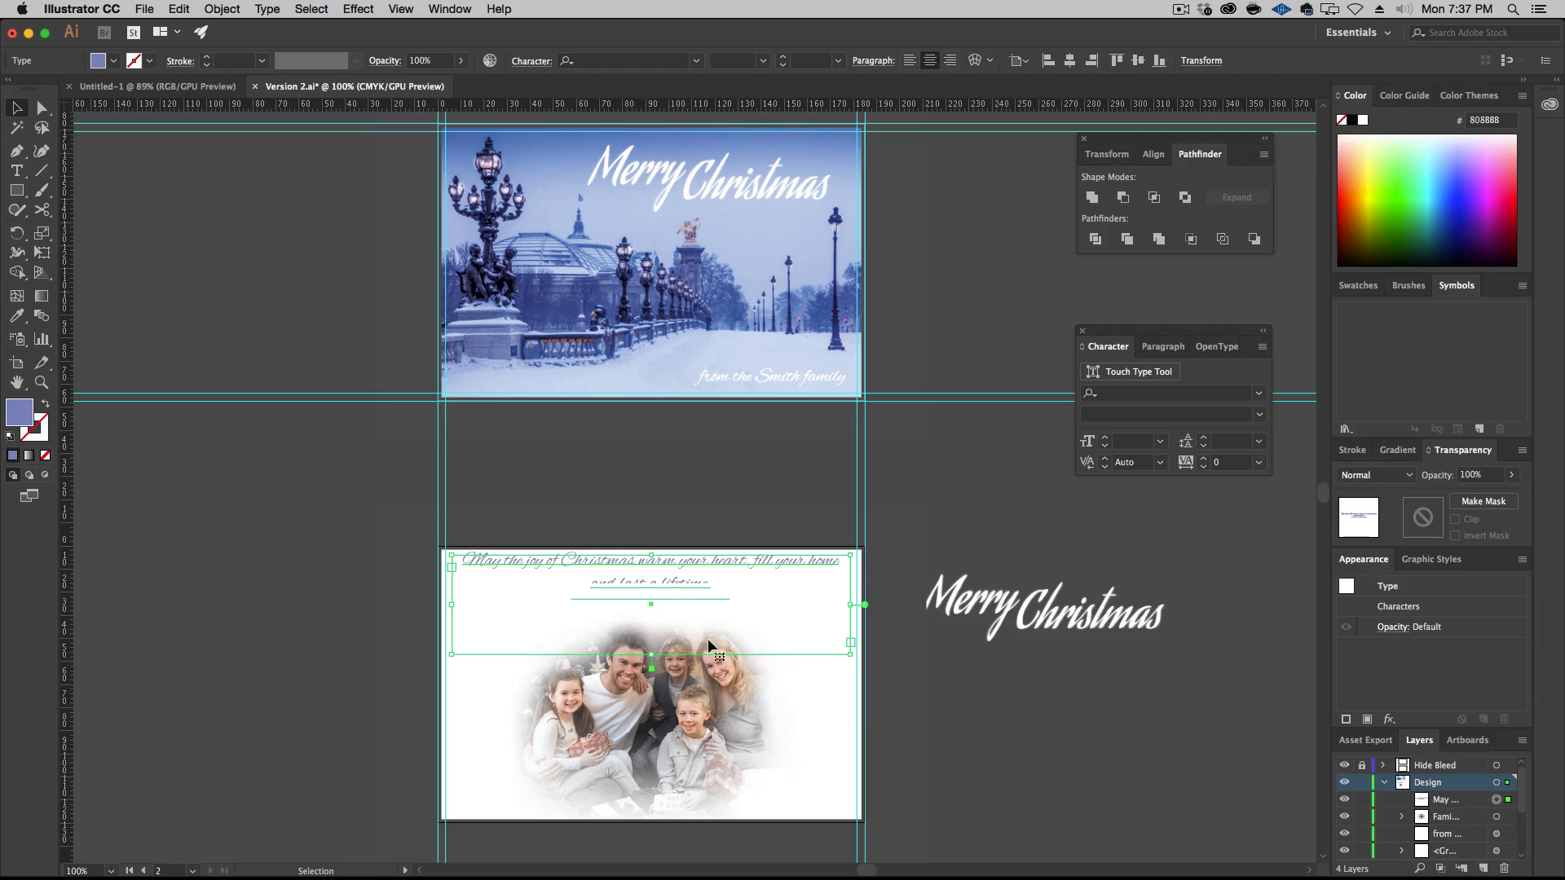
pyautogui.moveTo(665, 566); pyautogui.dragTo(692, 591)
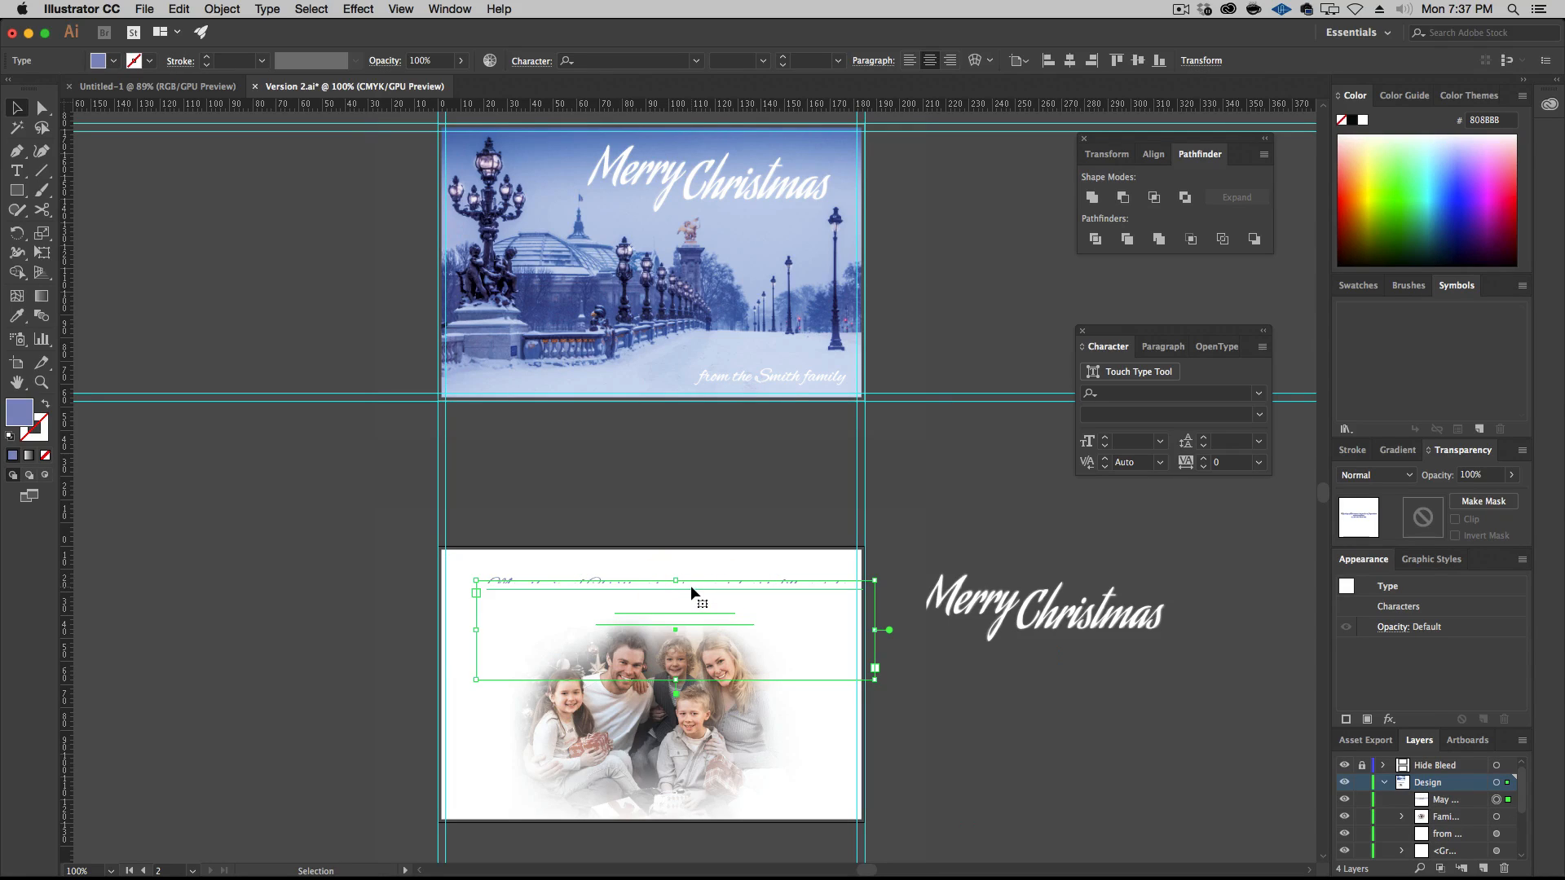
pyautogui.click(706, 691)
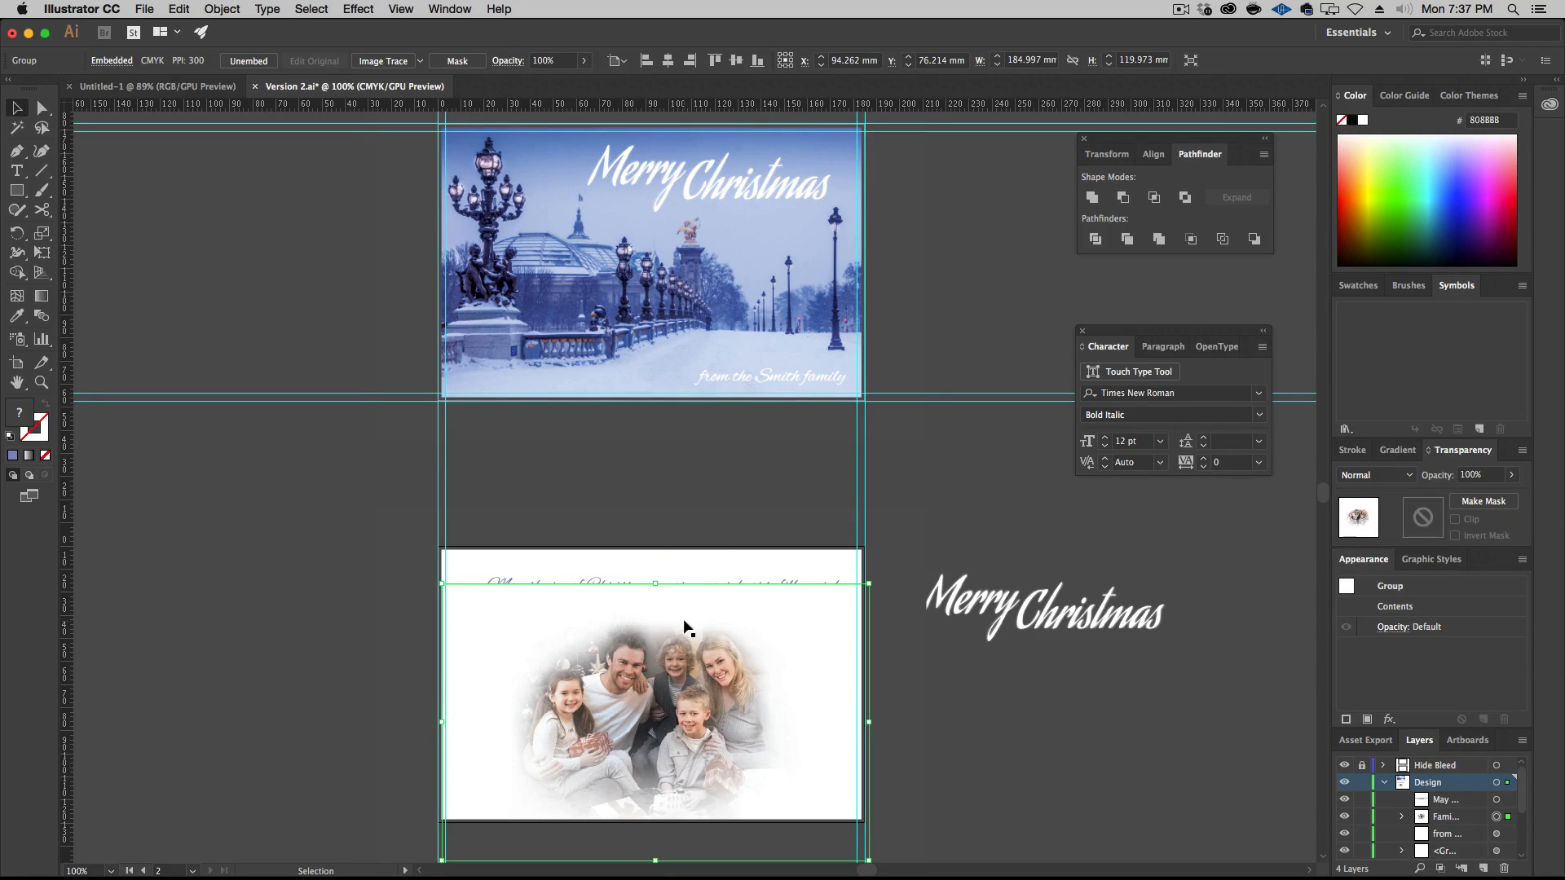
pyautogui.click(694, 575)
pyautogui.moveTo(737, 579); pyautogui.dragTo(737, 552)
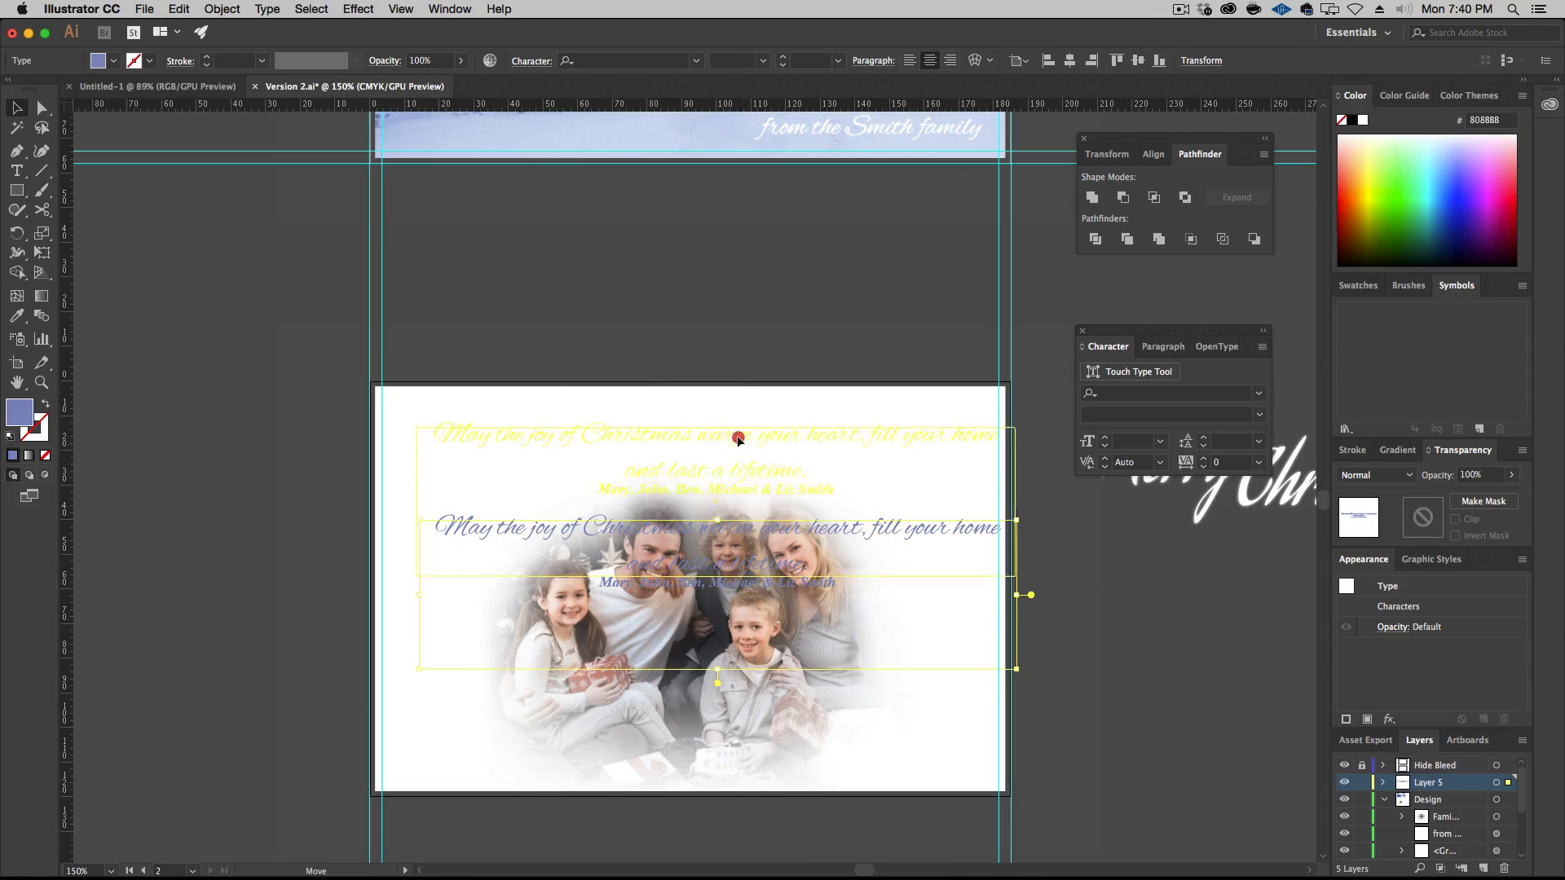
# Shift the greeting text area slightly left and up above the family photo on the second artboard
pyautogui.moveTo(737, 439); pyautogui.dragTo(716, 433)
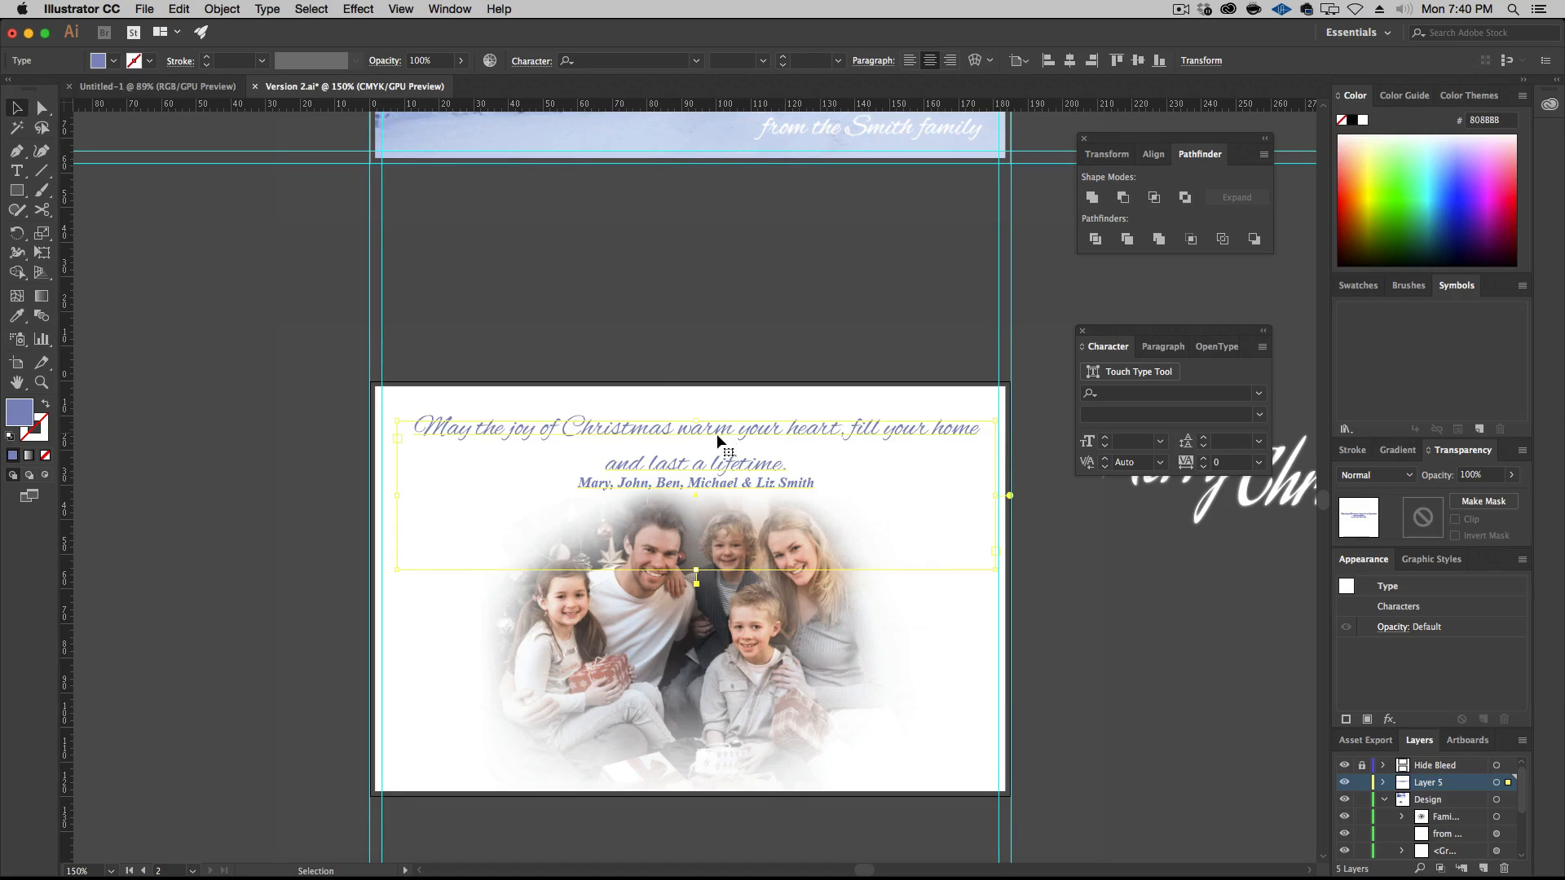
pyautogui.scroll(3, 635, 324)
pyautogui.scroll(2, 624, 300)
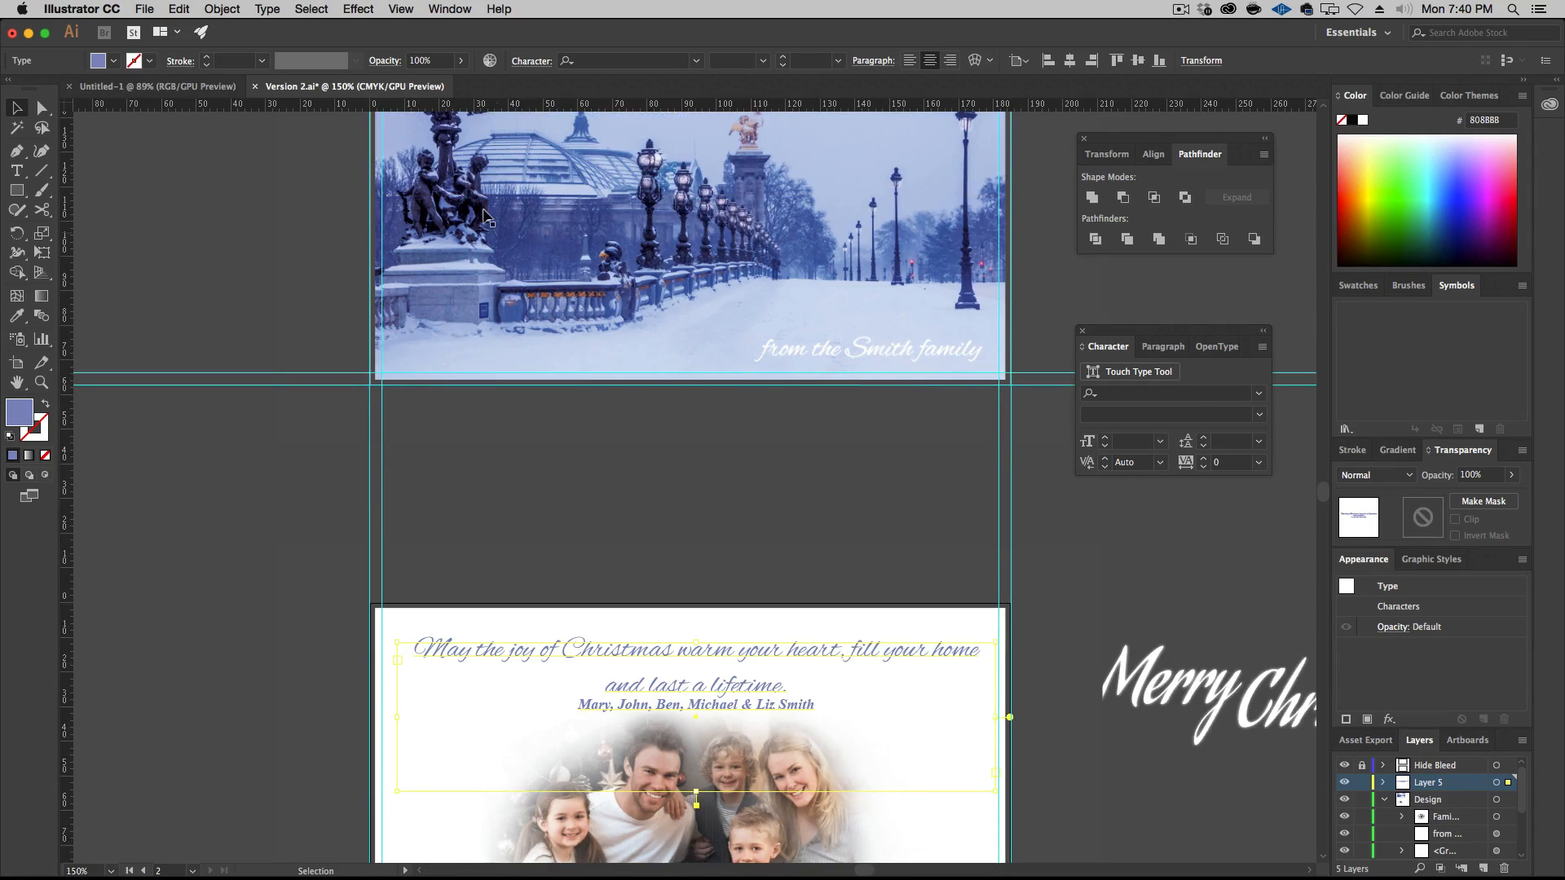
# Select all the greeting text, open its blending modes and keep Normal
pyautogui.scroll(-1, 554, 290)
pyautogui.doubleClick(675, 644)
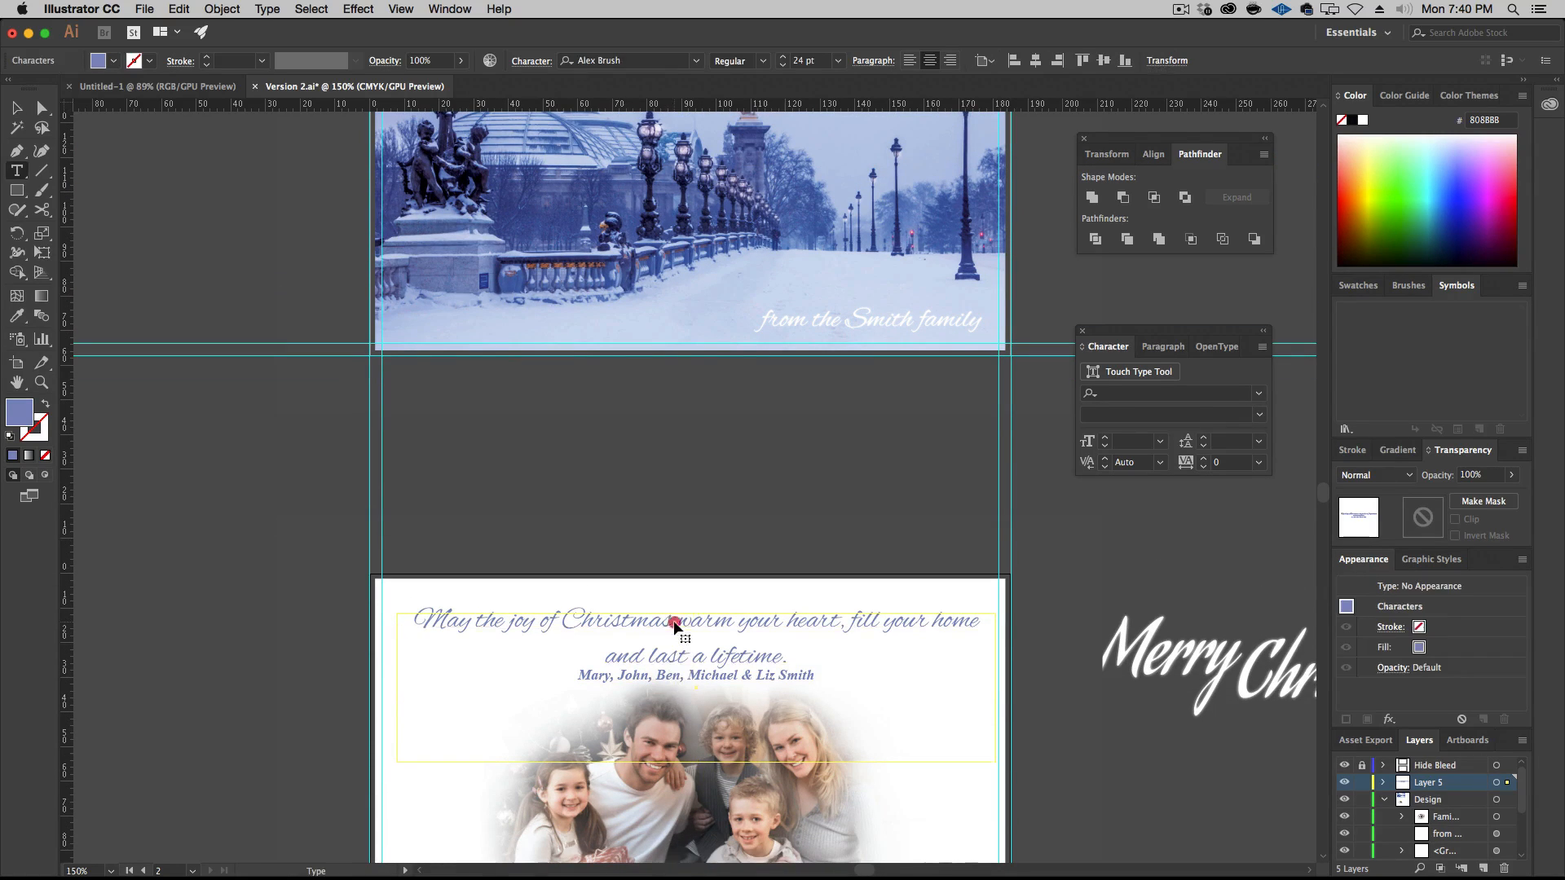
pyautogui.tripleClick(675, 627)
pyautogui.press('super+a')
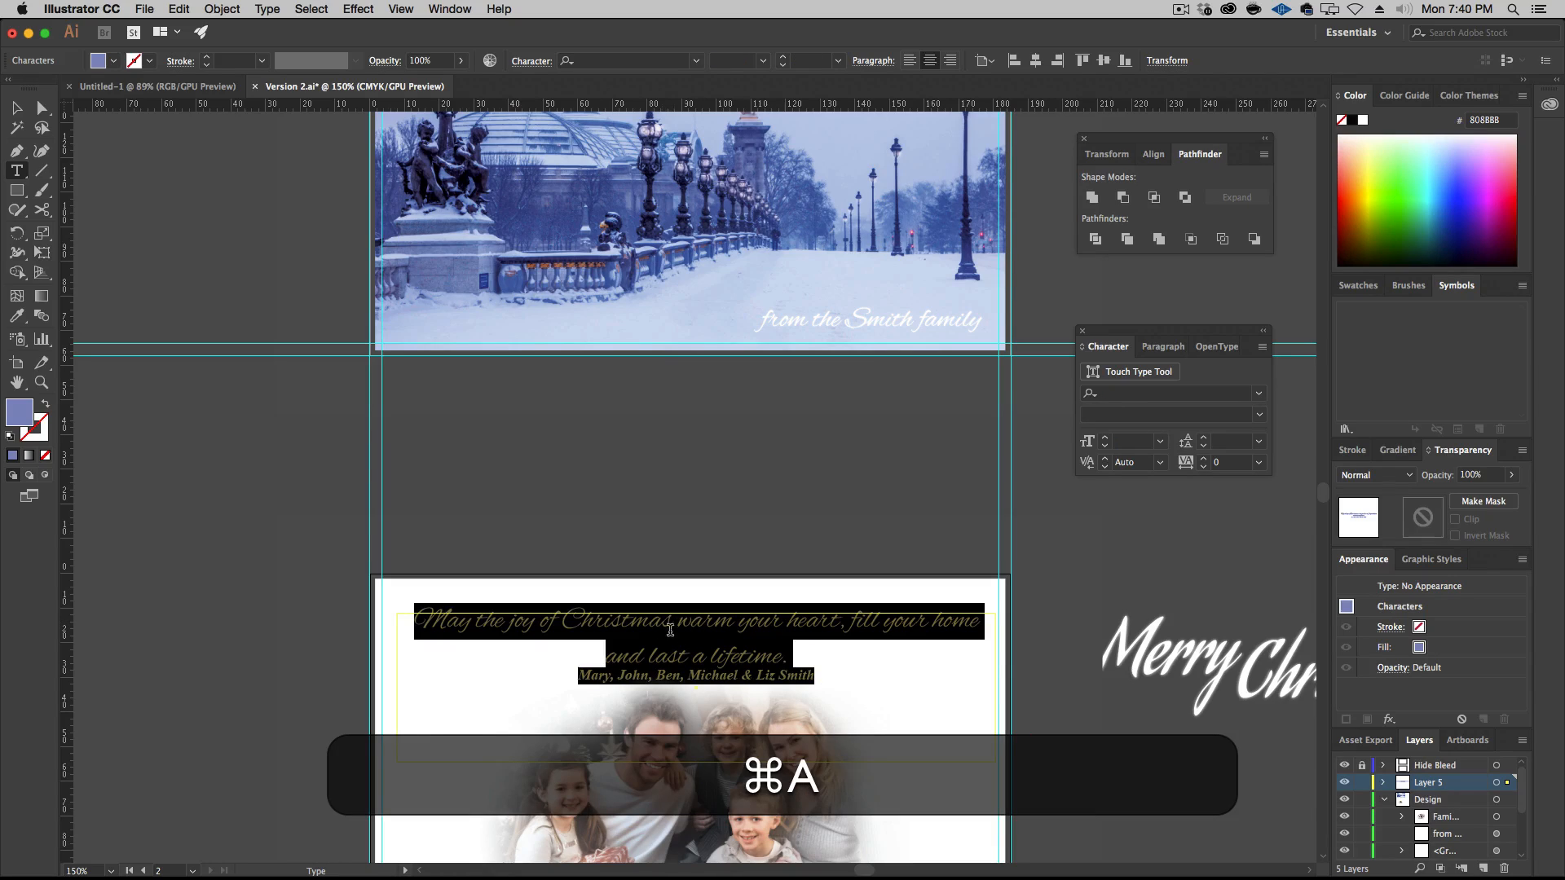
pyautogui.click(1395, 480)
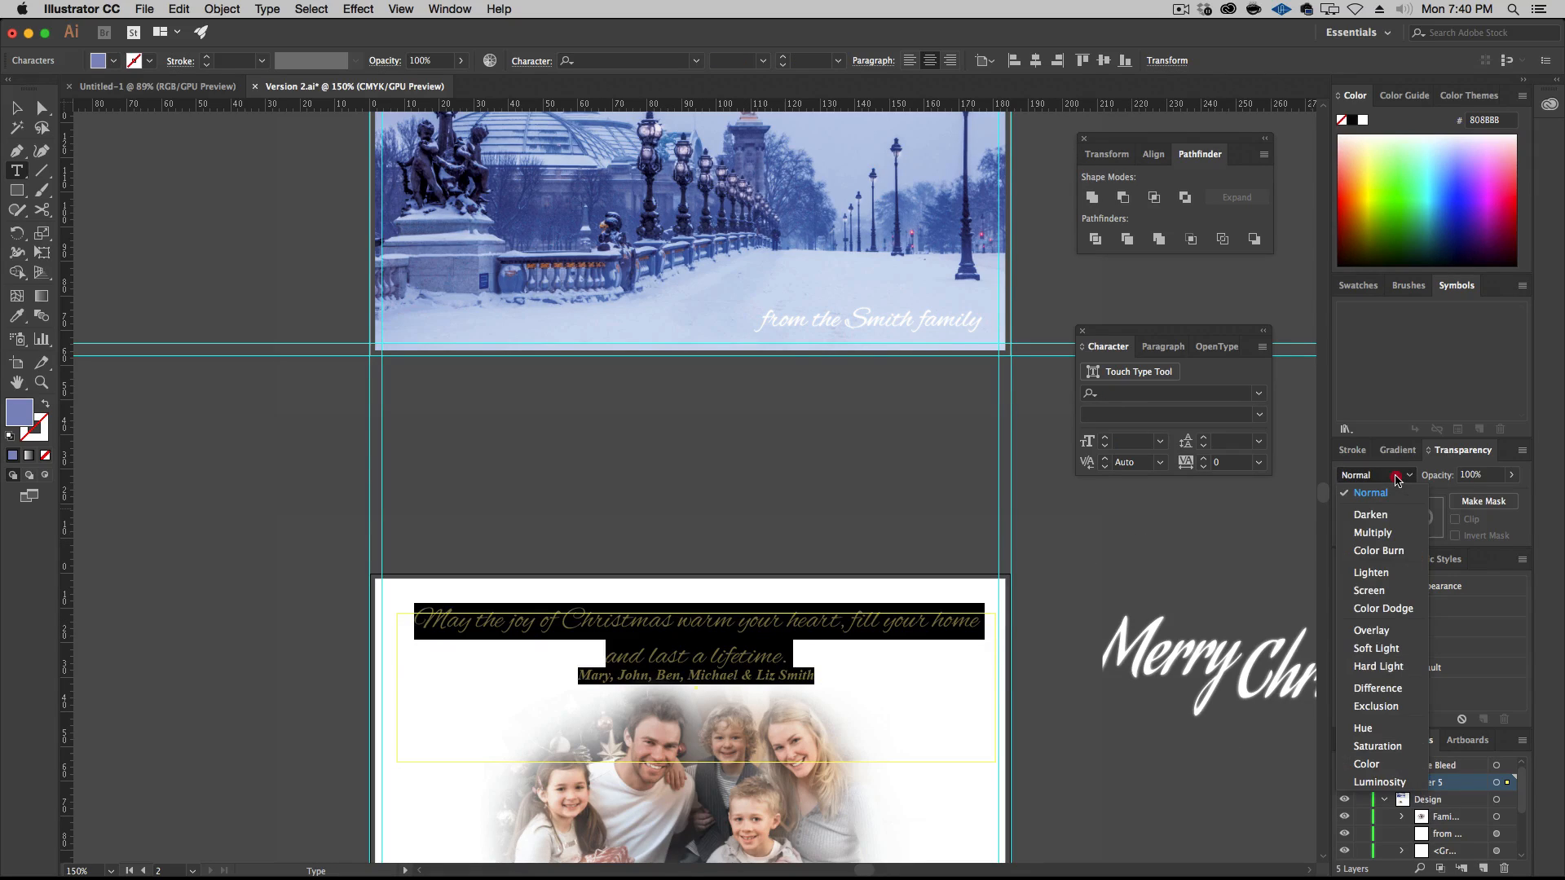
pyautogui.click(1390, 492)
pyautogui.click(16, 108)
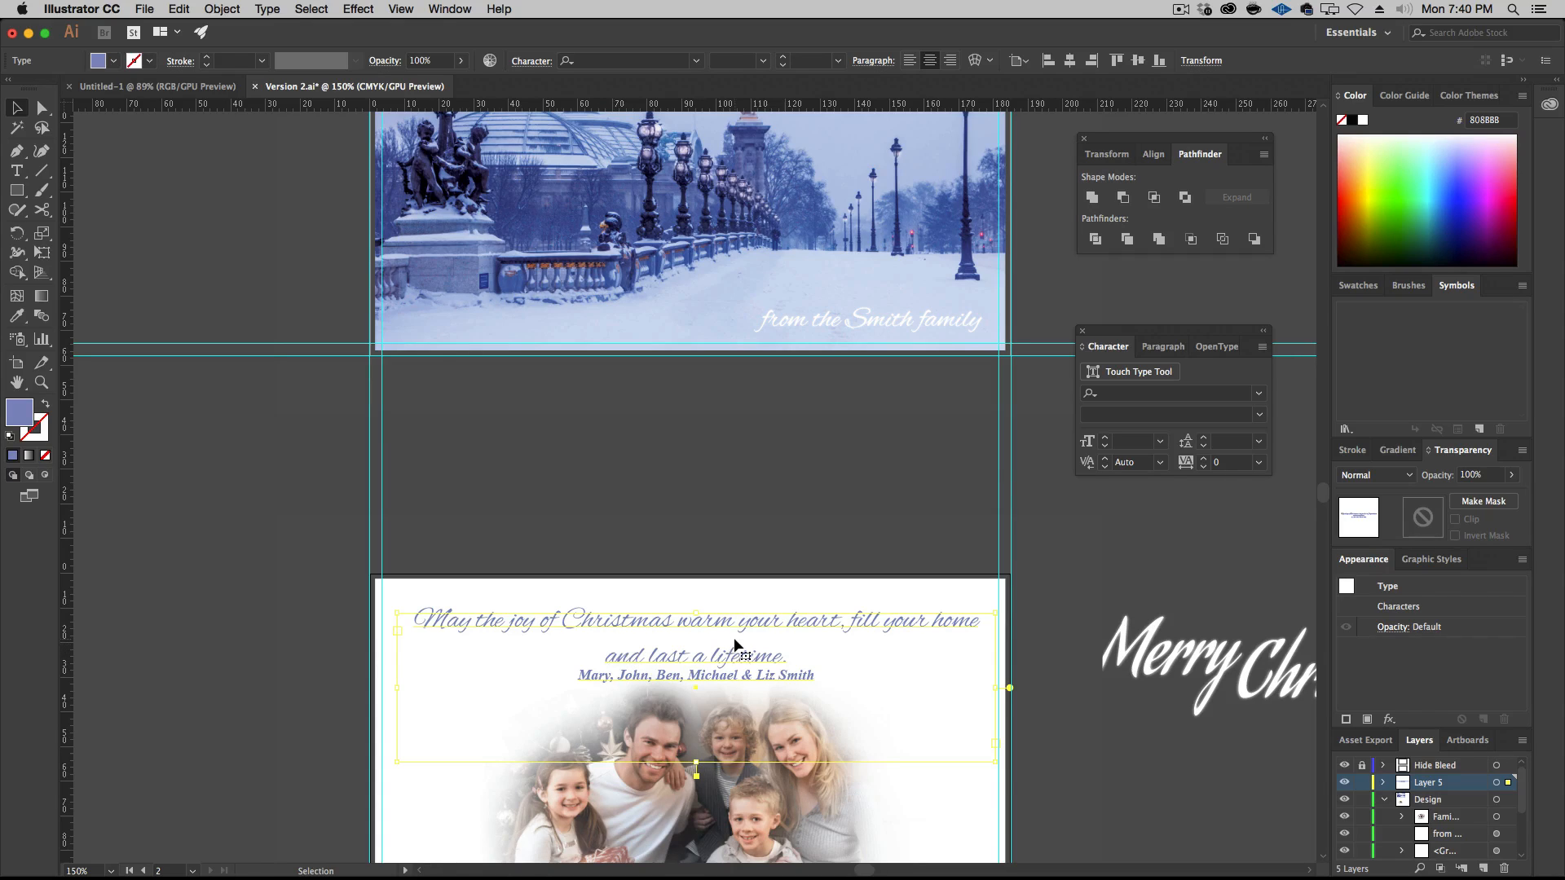
# Darken the fill color of all the greeting text to the deeper blue 4E5D93
pyautogui.scroll(-5, 742, 629)
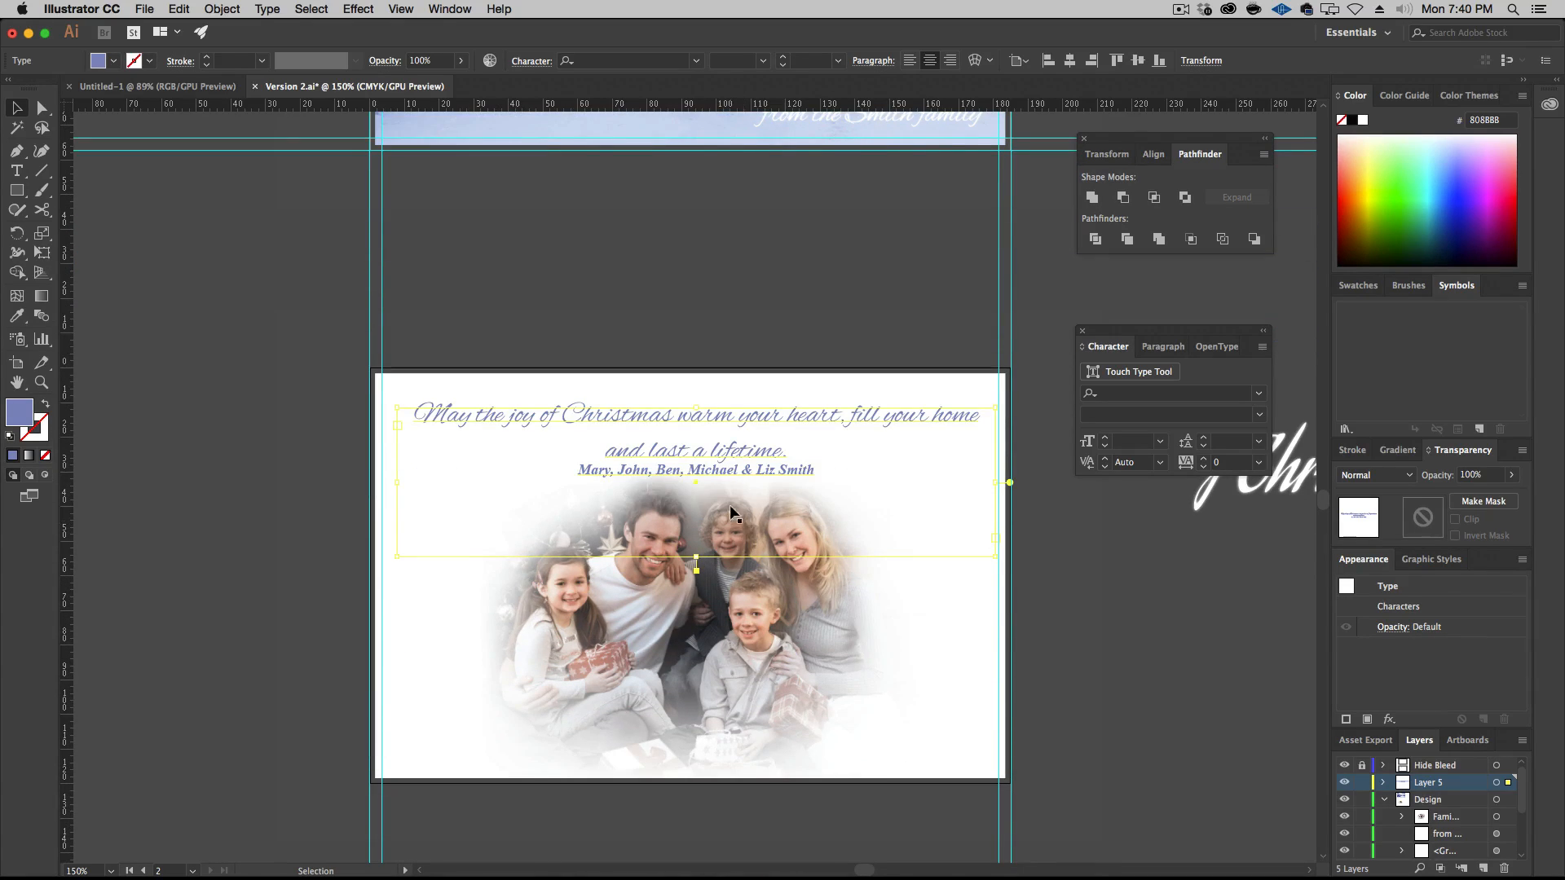
pyautogui.doubleClick(710, 447)
pyautogui.press('super+a')
pyautogui.doubleClick(20, 413)
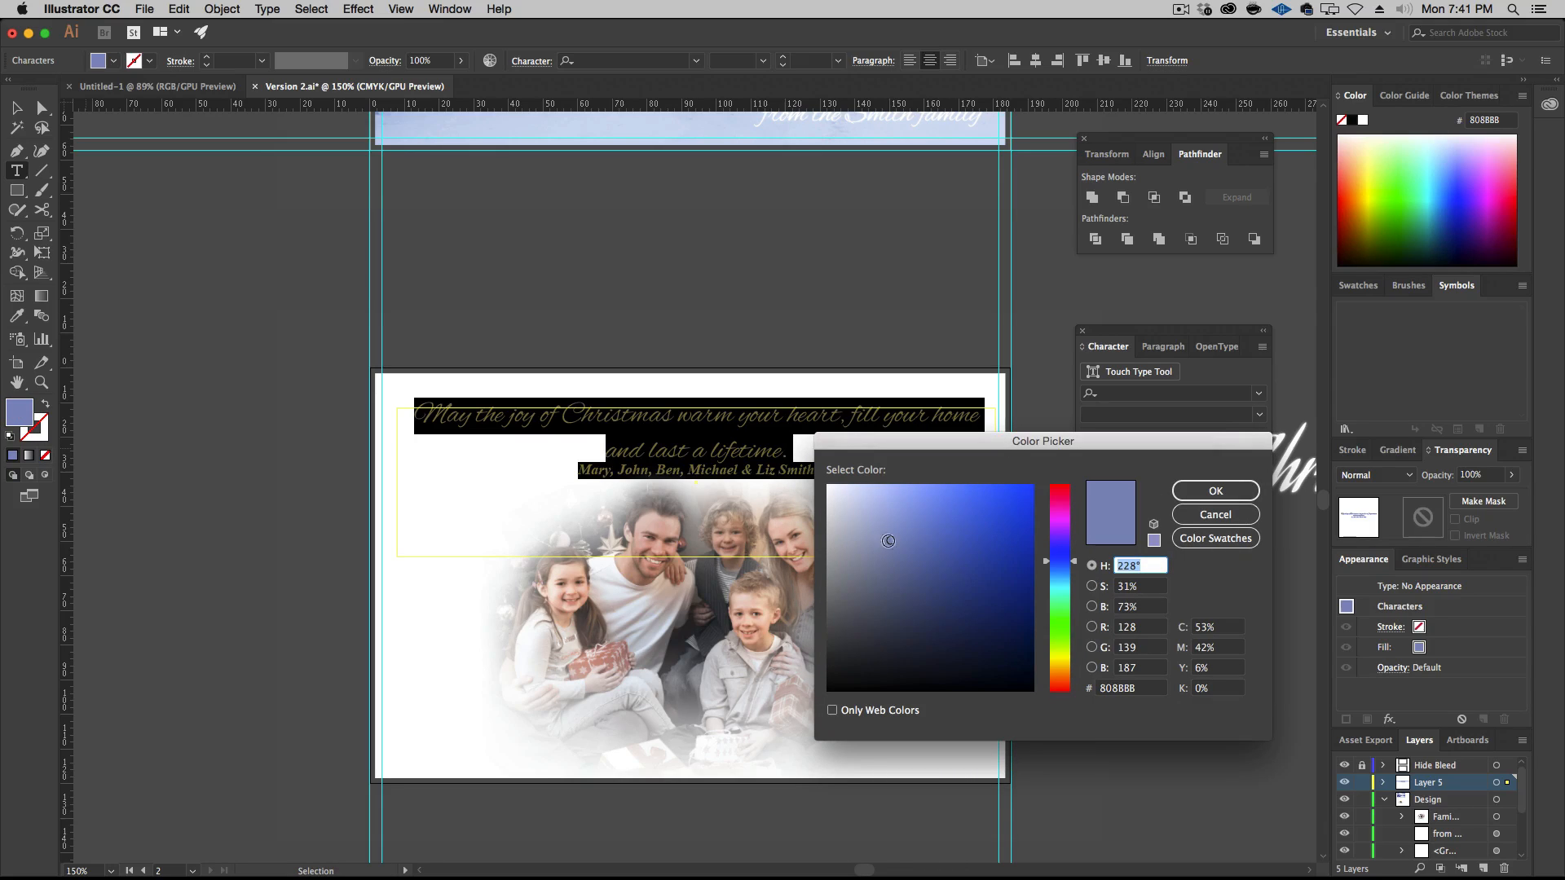
pyautogui.moveTo(915, 560); pyautogui.dragTo(924, 571)
pyautogui.click(1216, 491)
# Insert a line break after "heart," in the greeting so "fill your home" starts the second line
pyautogui.click(690, 453)
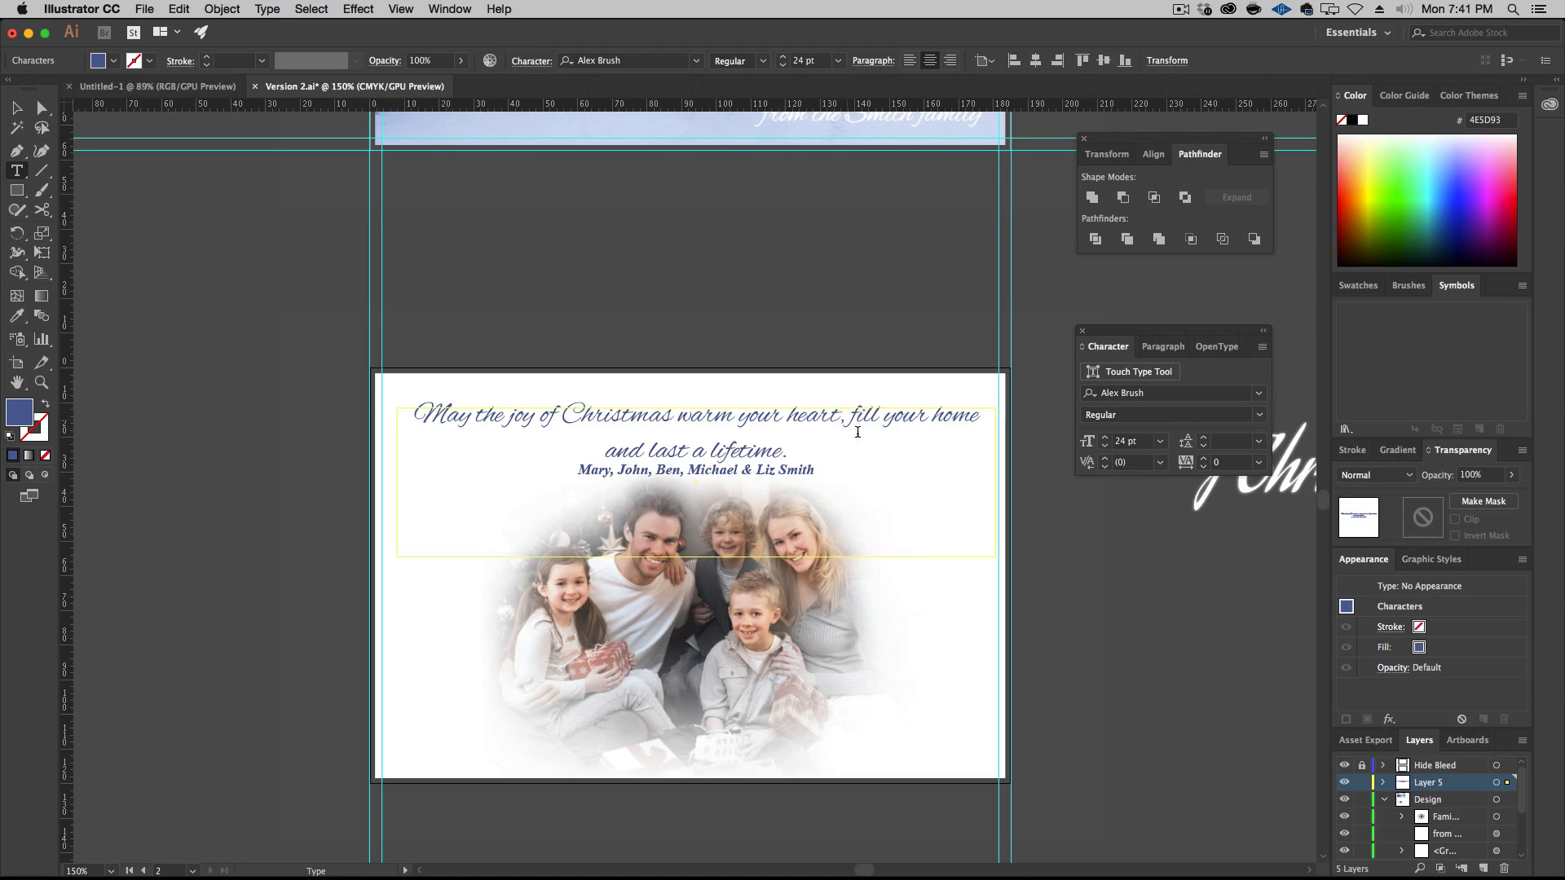
pyautogui.press('Right')
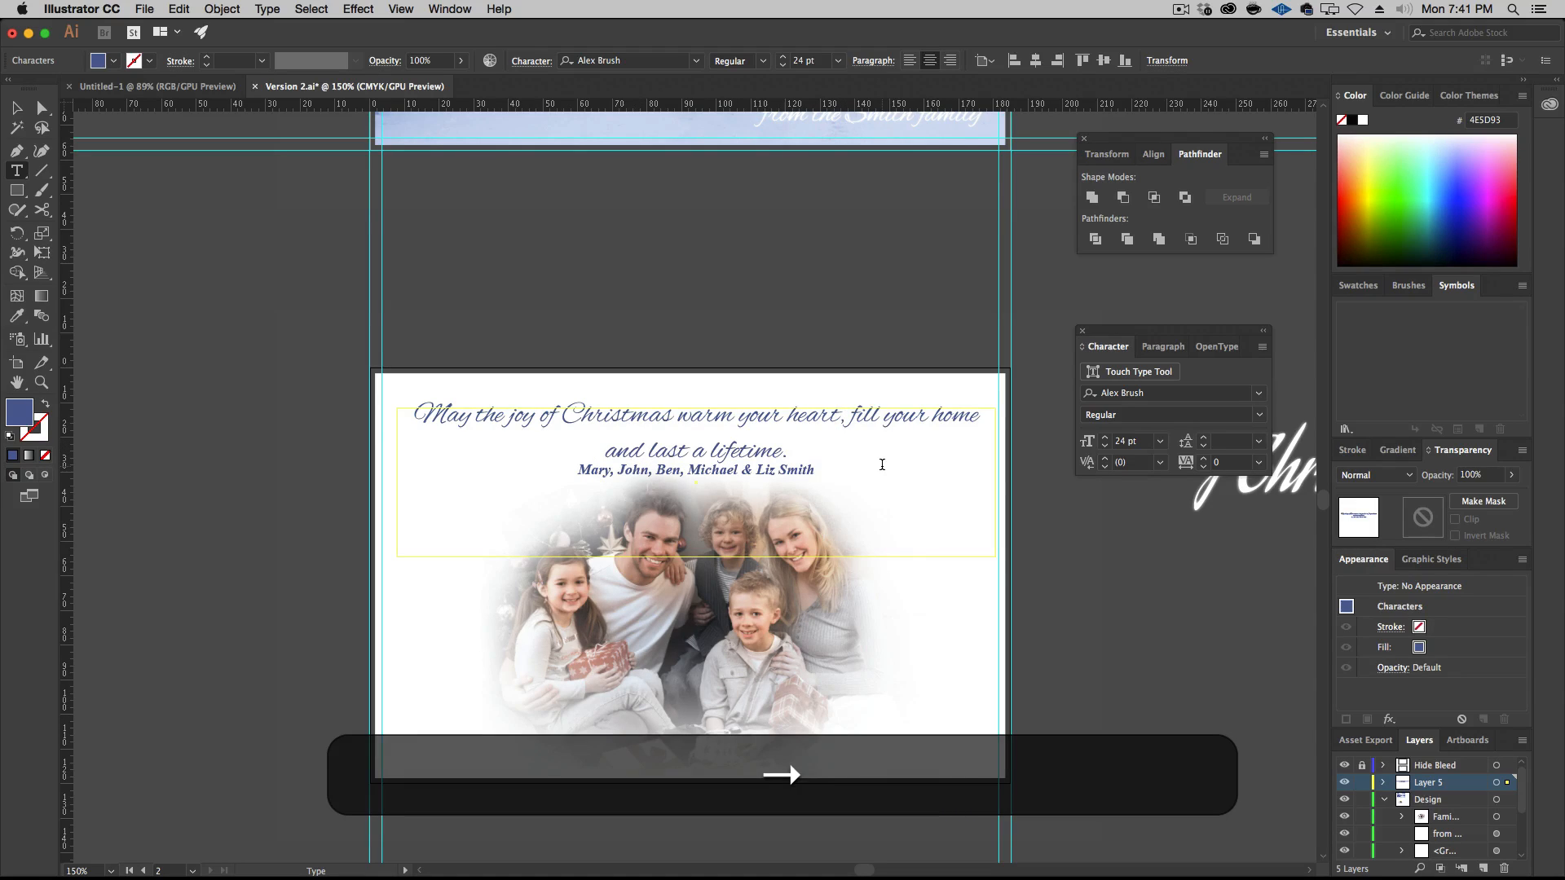
pyautogui.hotkey('shift', 'Return')
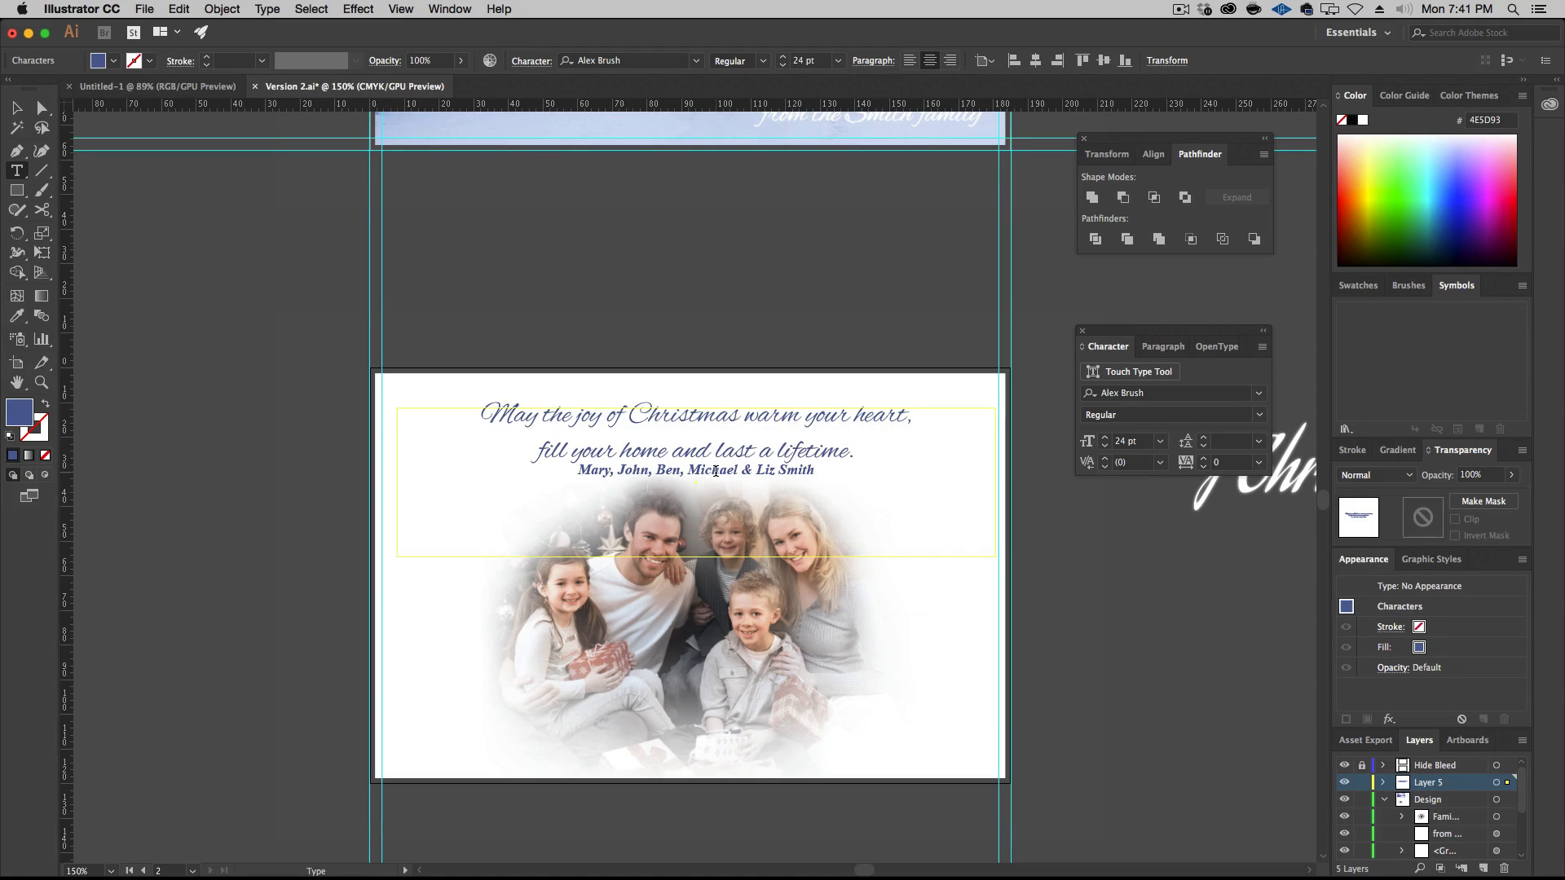
# Set the leading of all the greeting text to Auto
pyautogui.press('super+a')
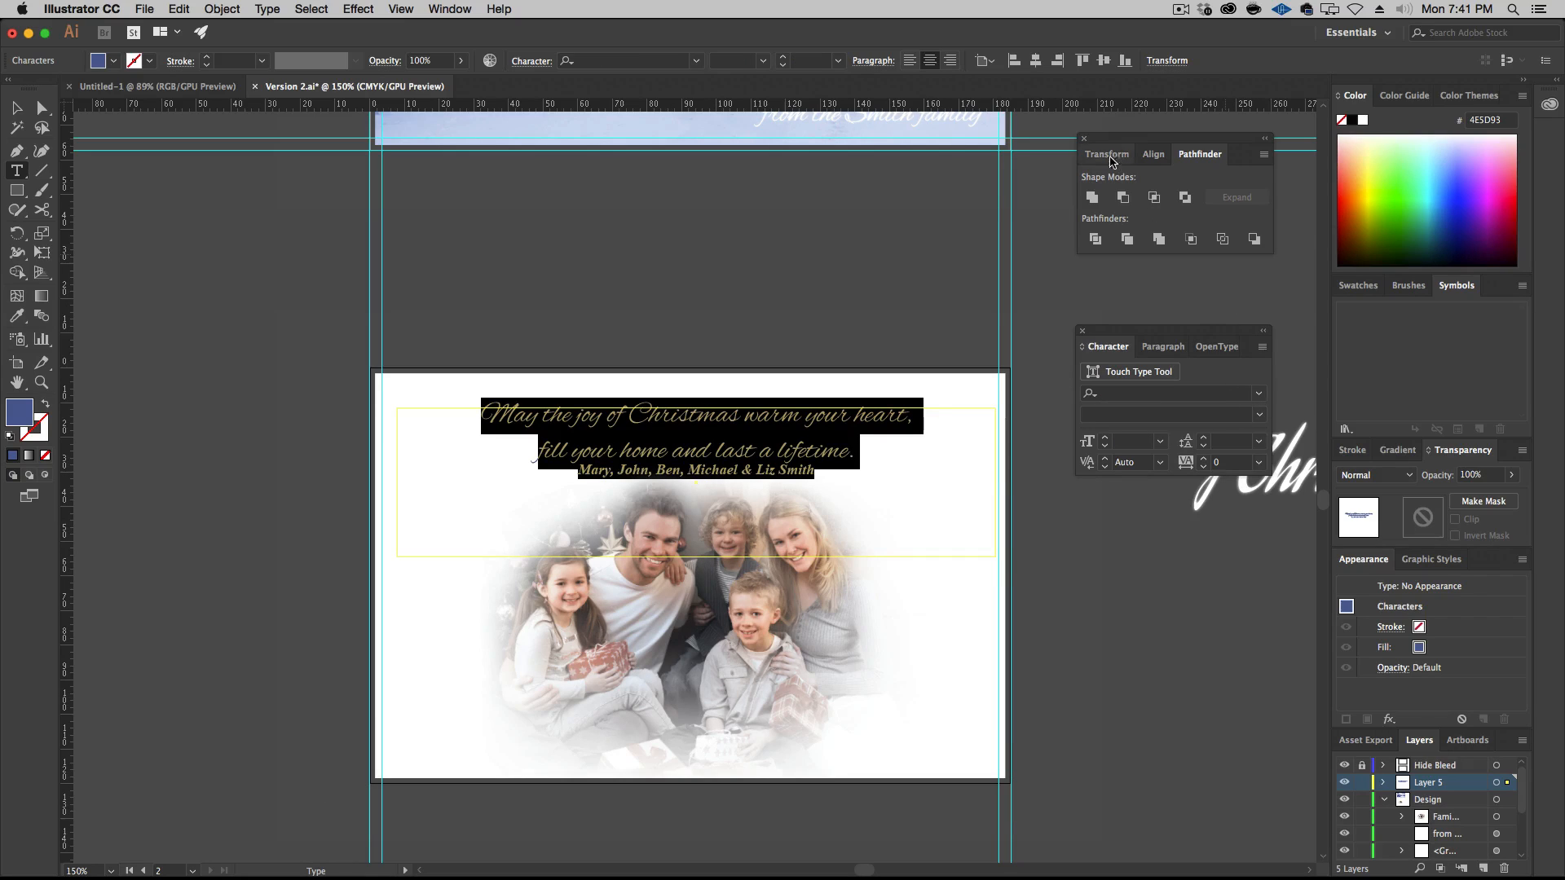
pyautogui.click(1259, 443)
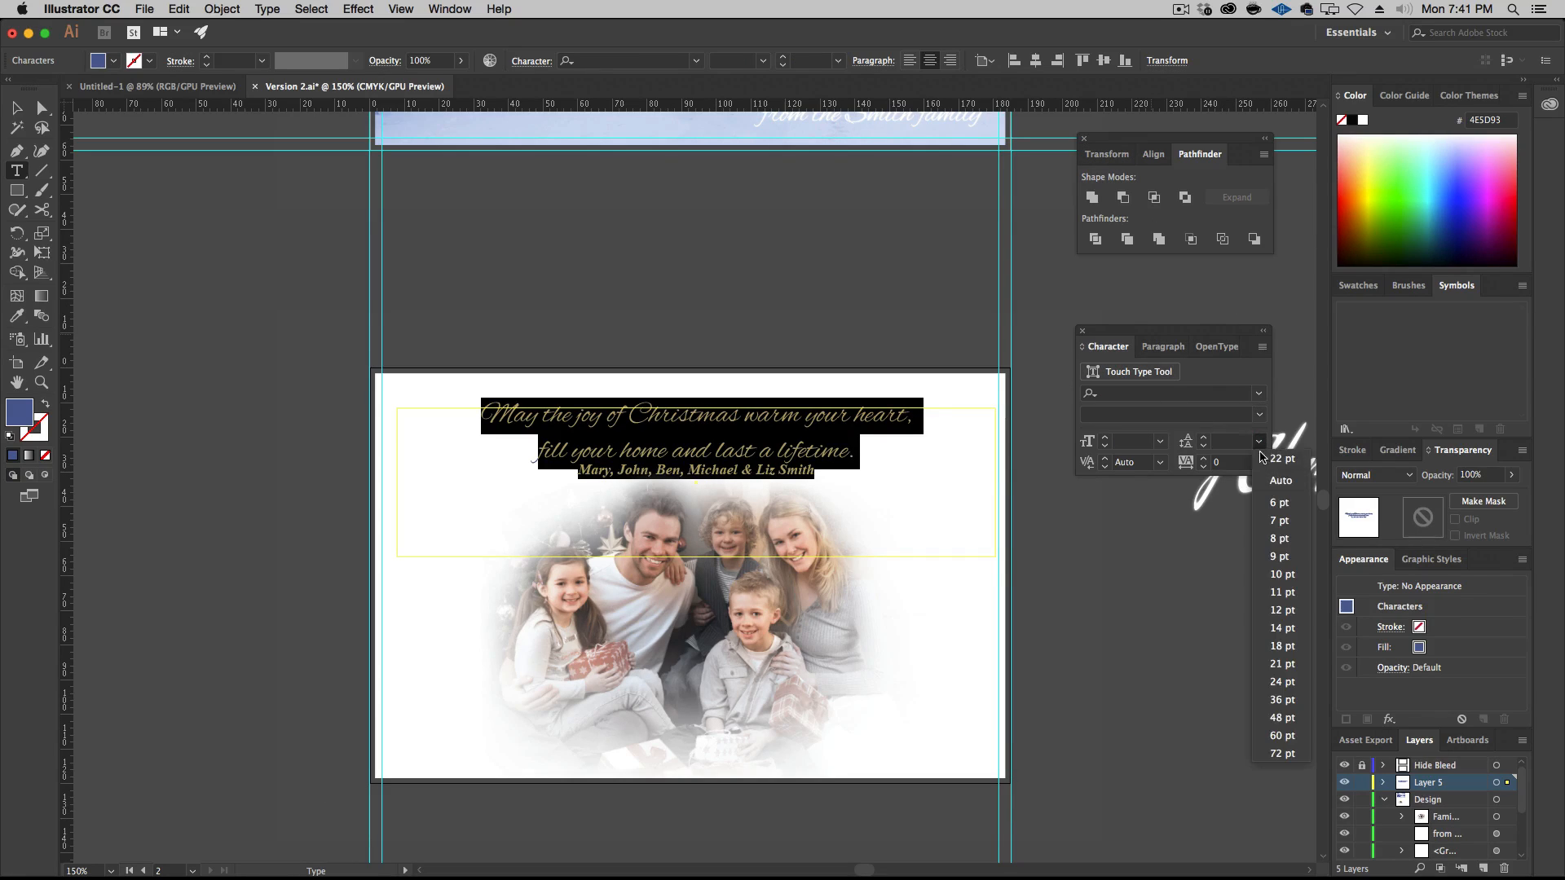
pyautogui.click(1280, 480)
# Increase the leading of the family names line to 23 pt
pyautogui.tripleClick(786, 472)
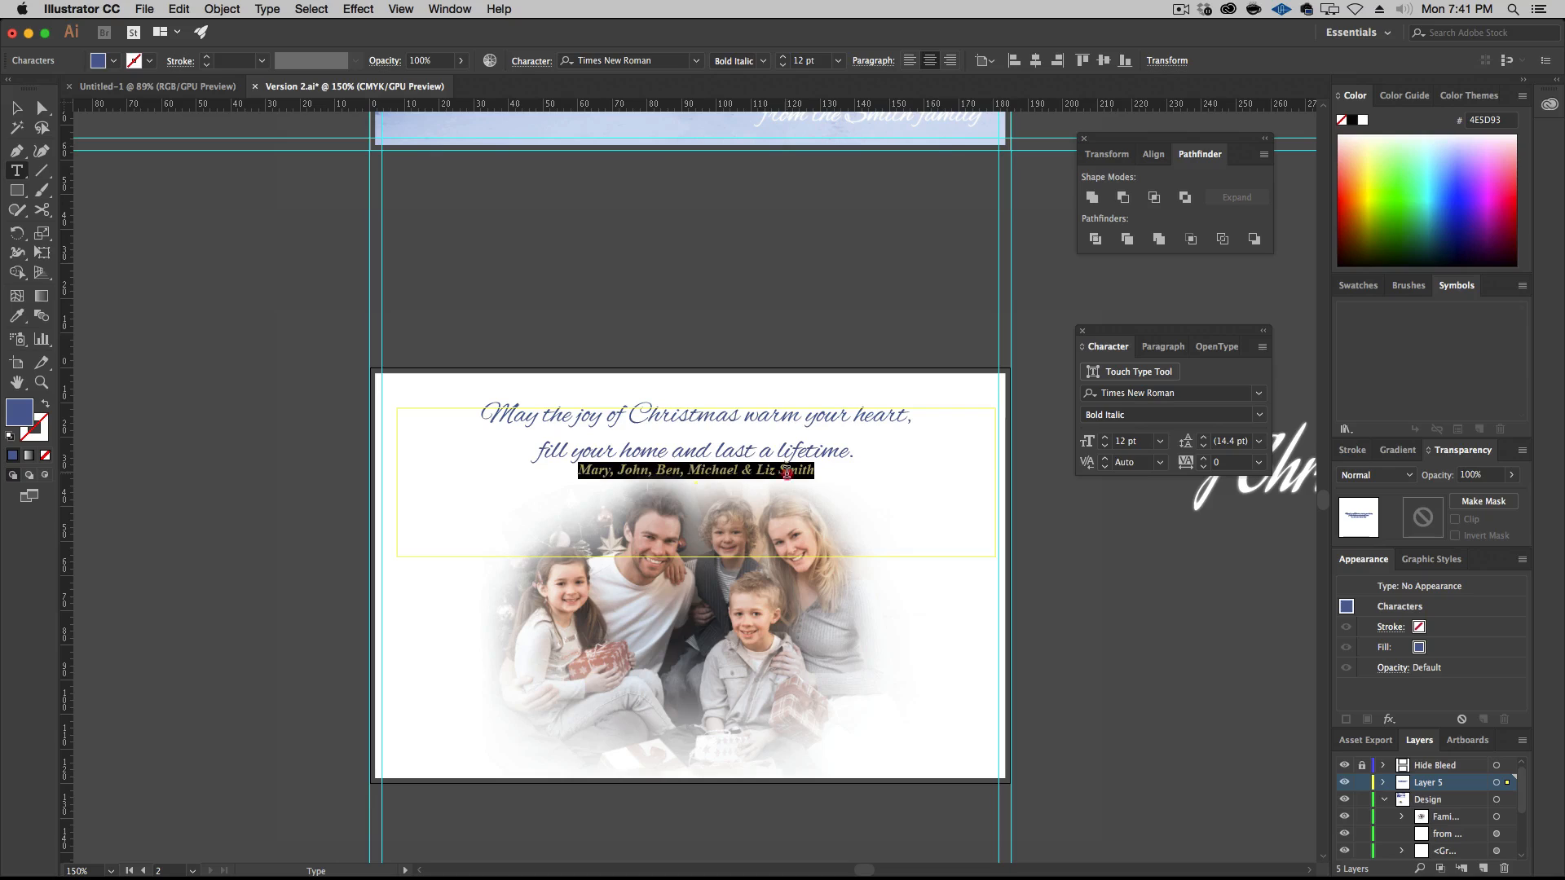
pyautogui.click(1206, 438)
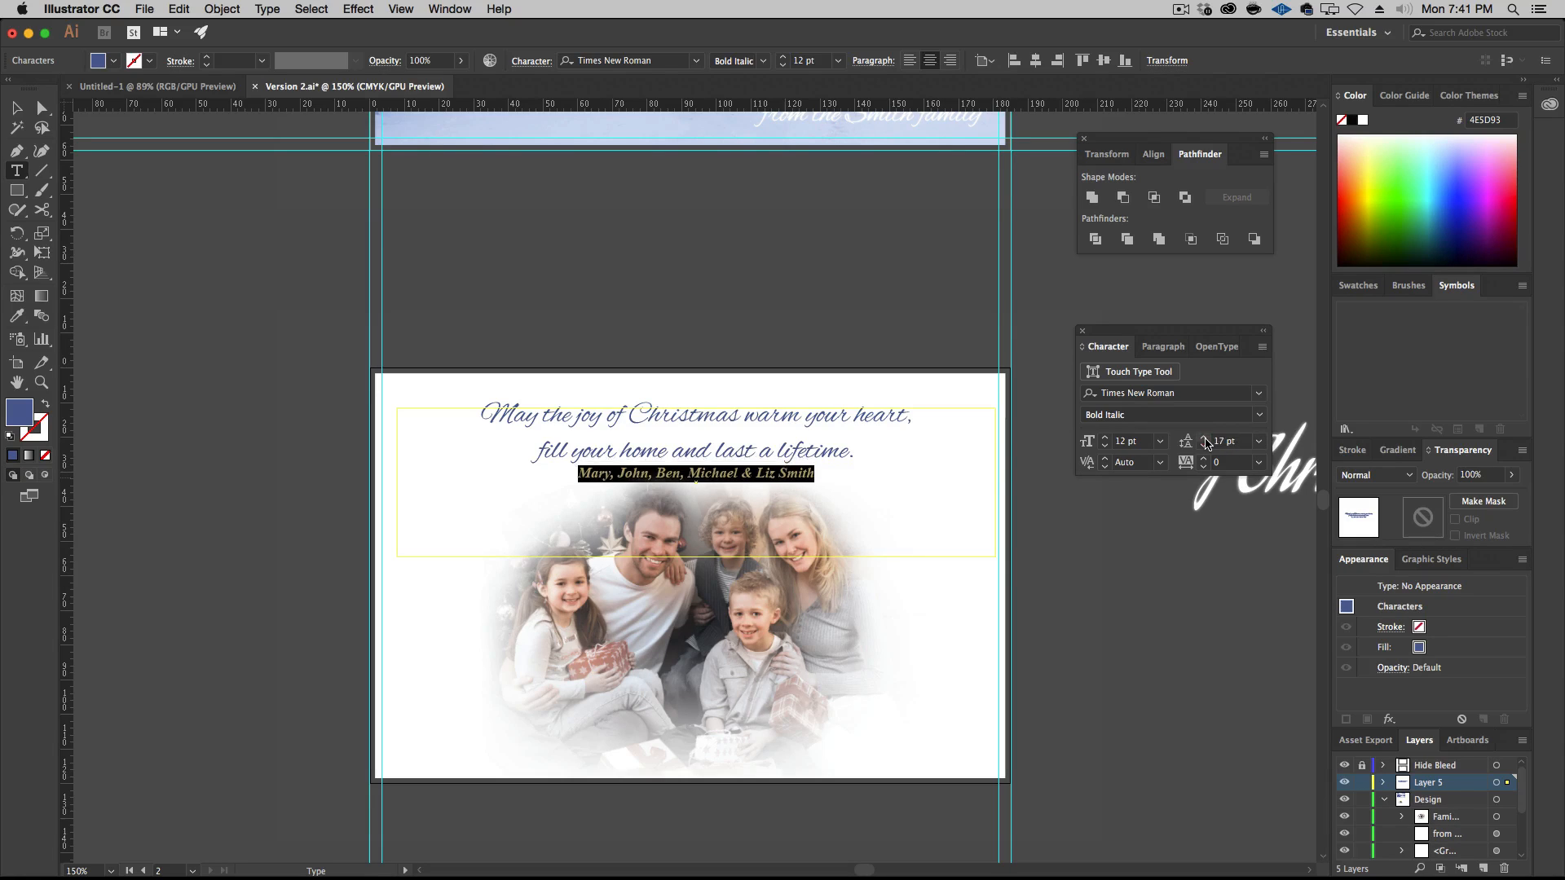
pyautogui.click(1205, 438)
pyautogui.click(1205, 439)
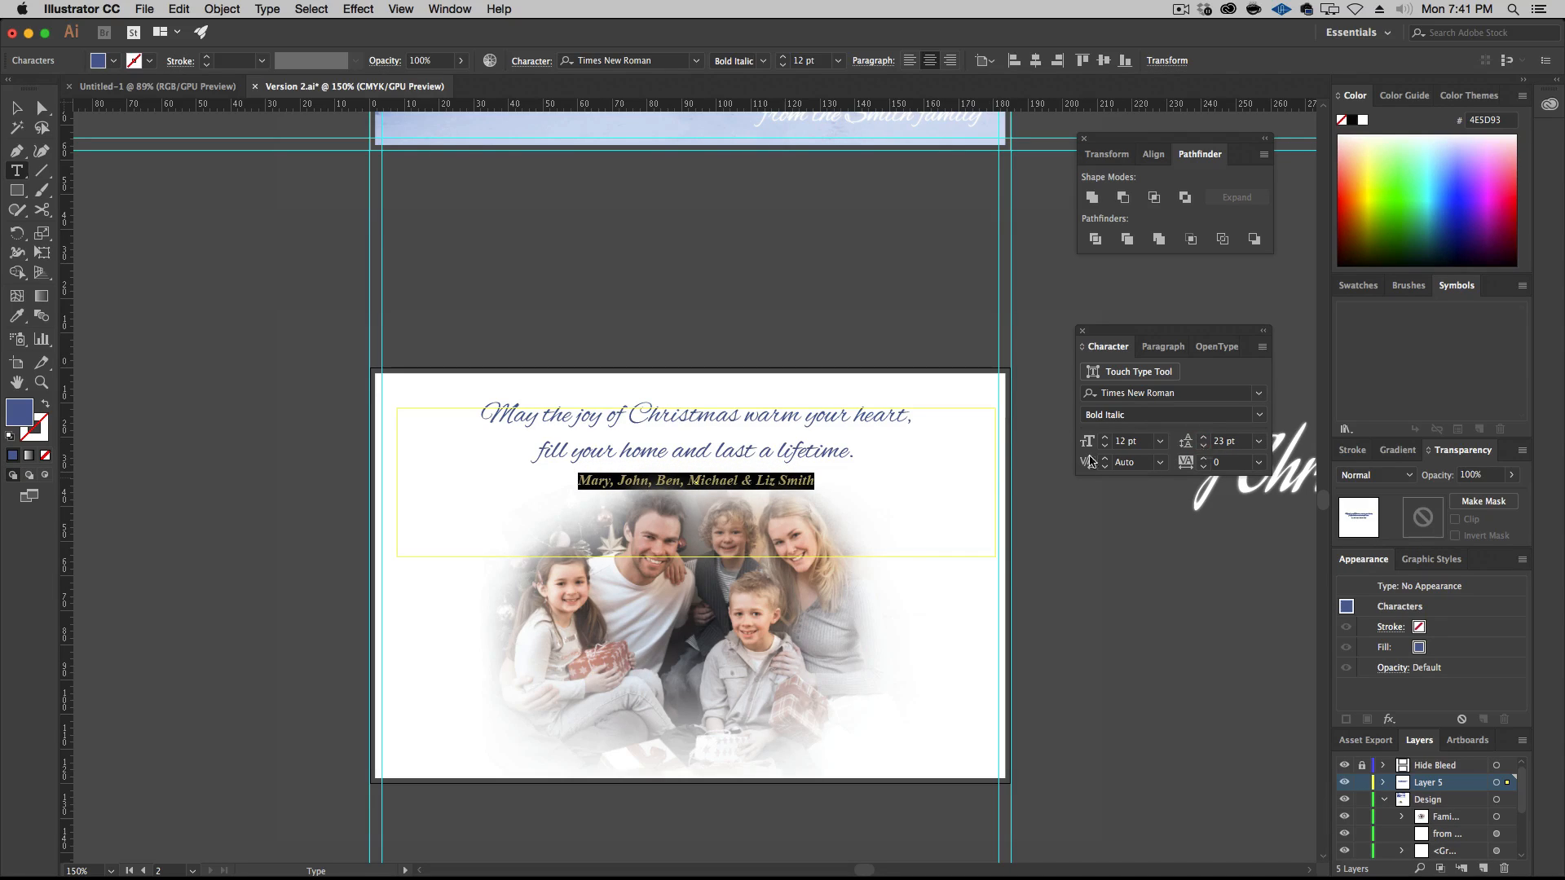
# Enlarge the two-line greeting above the family names to 28 pt and deselect the text
pyautogui.tripleClick(799, 423)
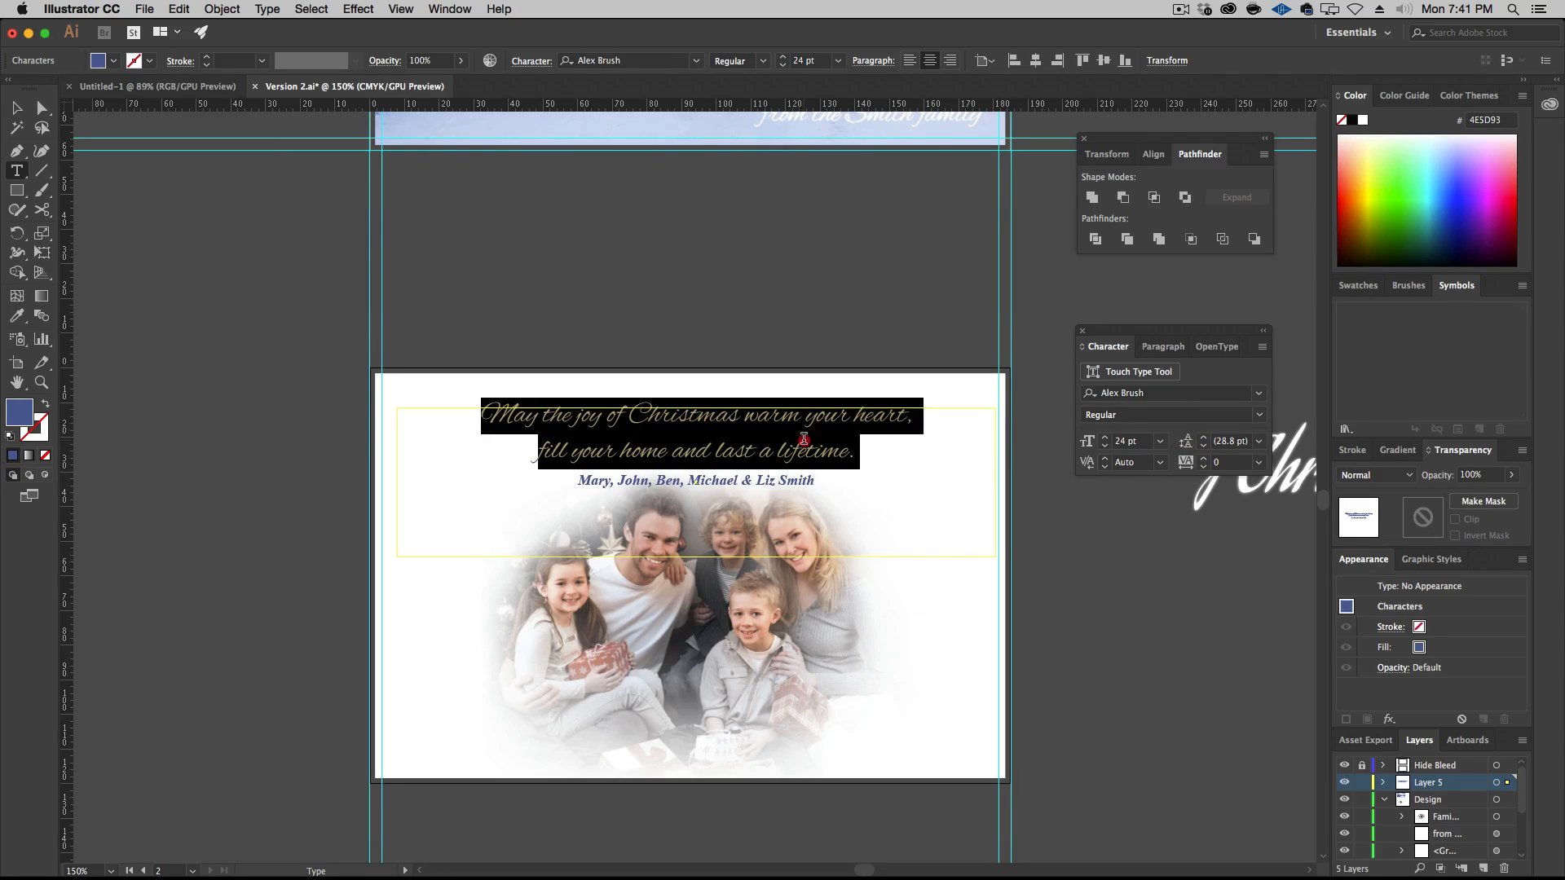
pyautogui.click(1106, 438)
pyautogui.click(1106, 438)
pyautogui.click(1106, 438)
pyautogui.click(1106, 438)
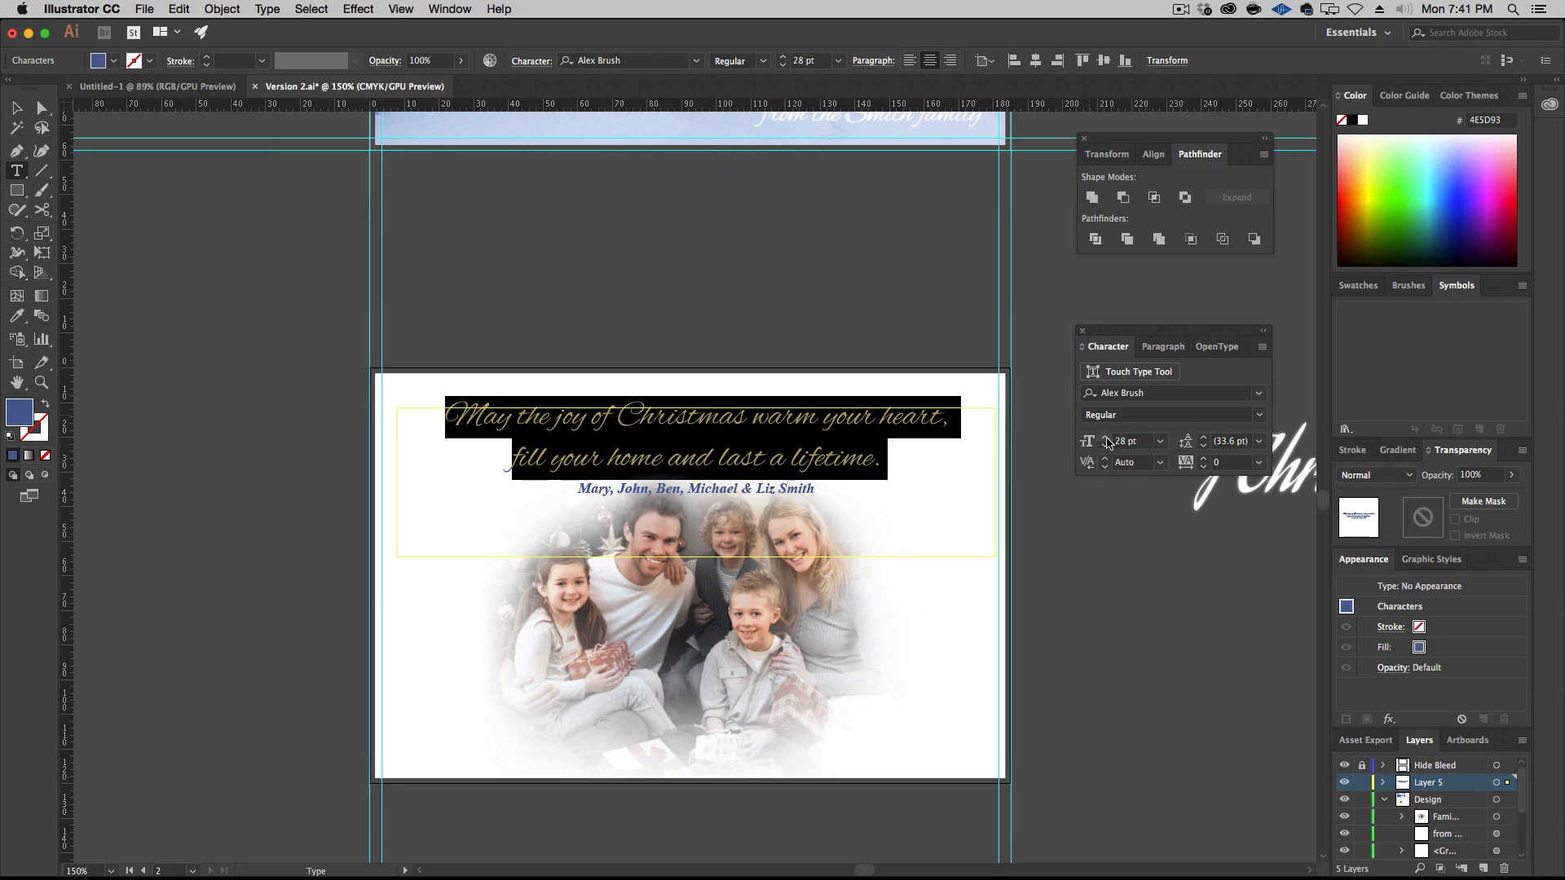
pyautogui.click(17, 107)
pyautogui.click(203, 480)
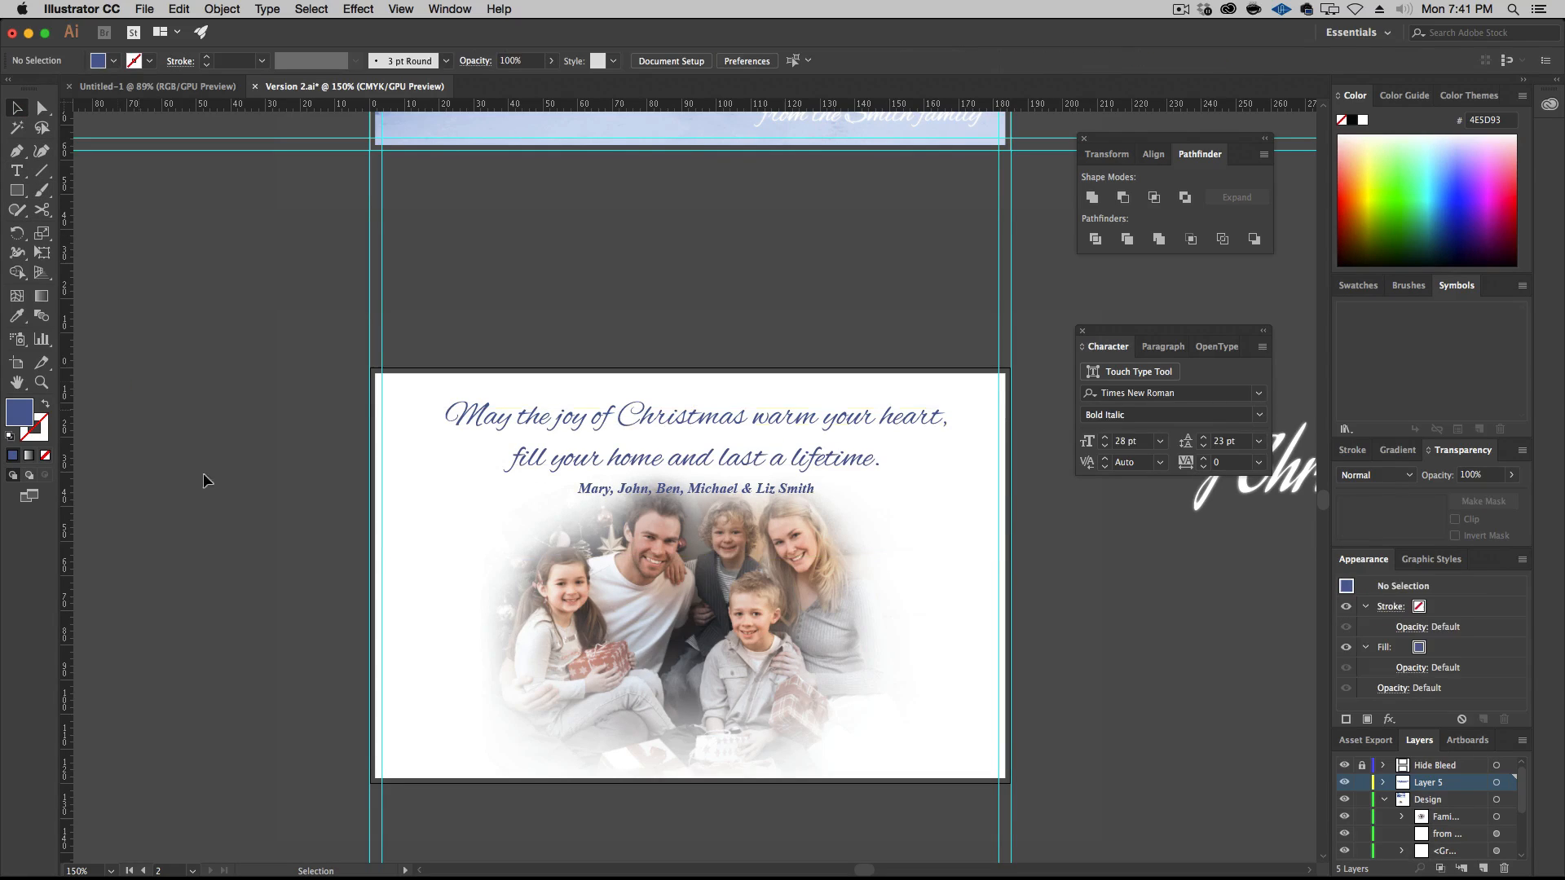
# Align the greeting text area to the horizontal center of the second artboard and deselect it
pyautogui.click(653, 458)
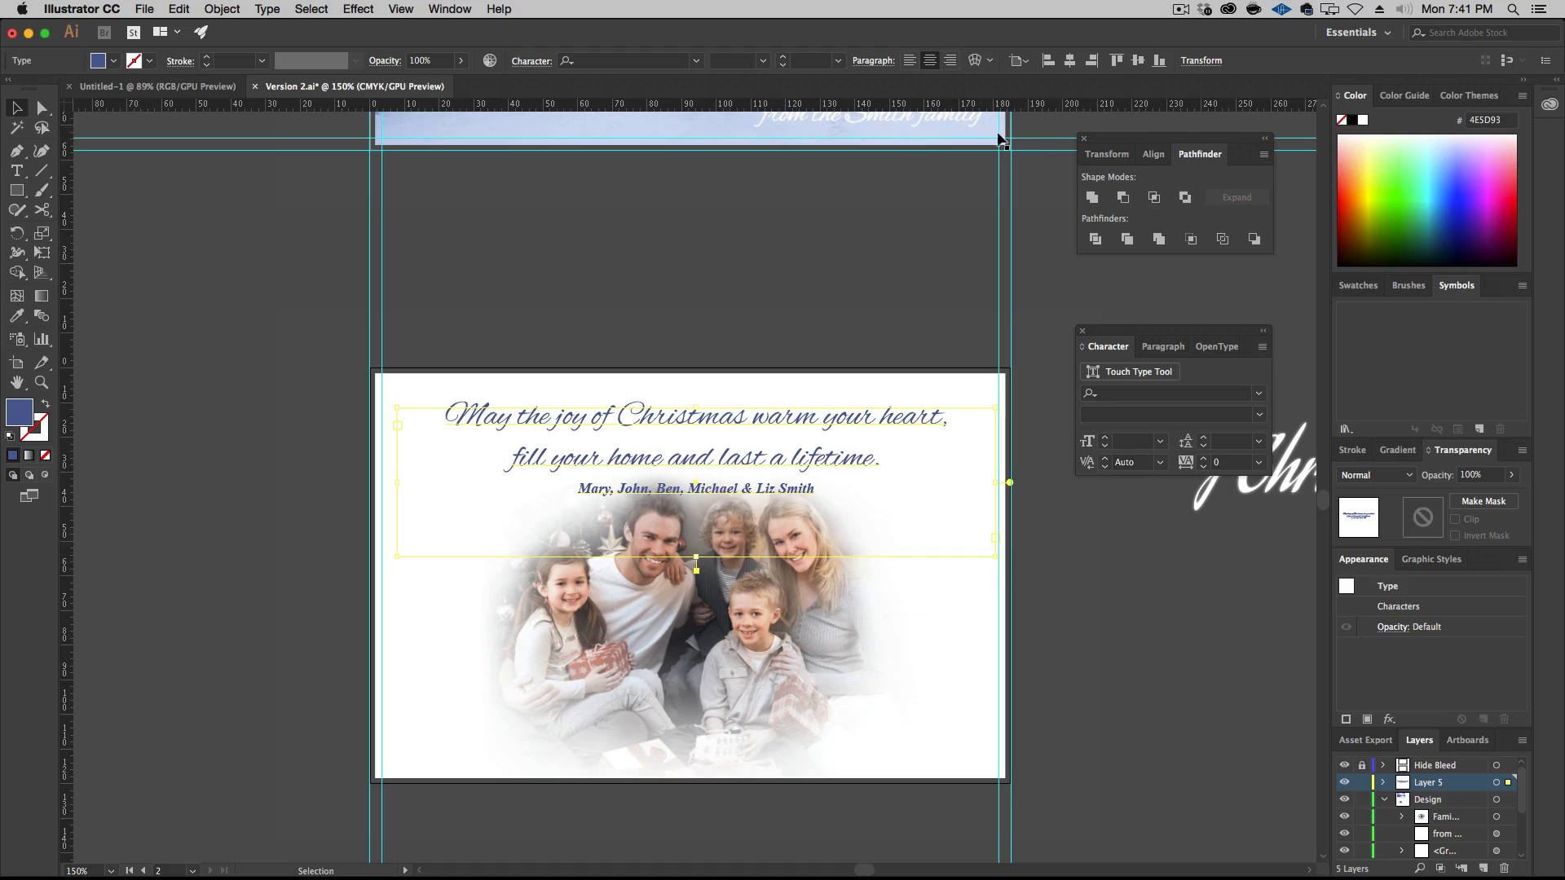
pyautogui.click(1069, 60)
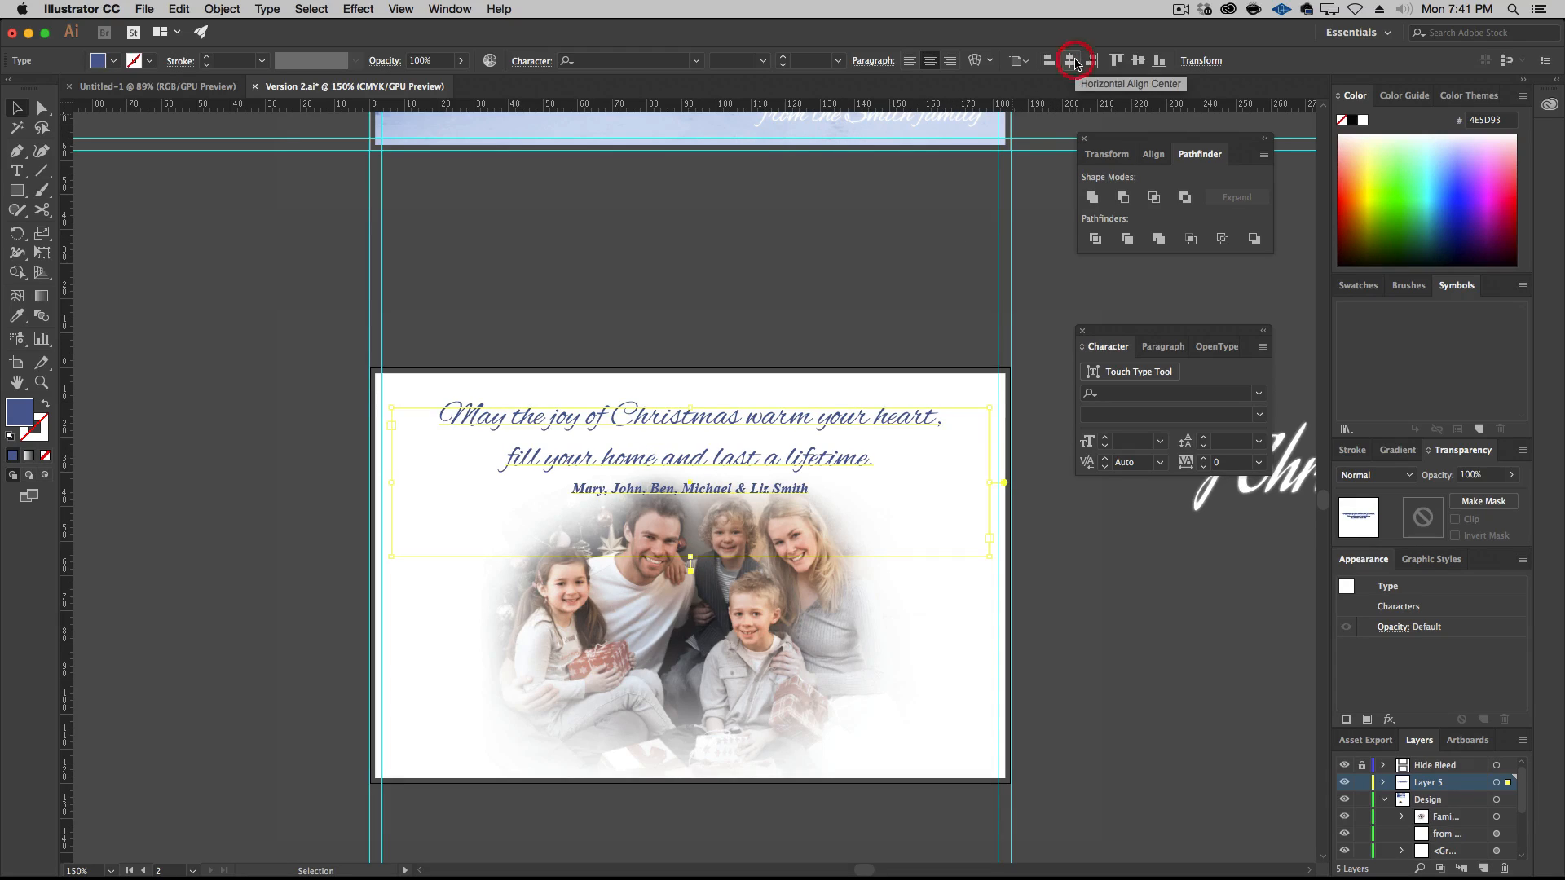
pyautogui.click(1019, 60)
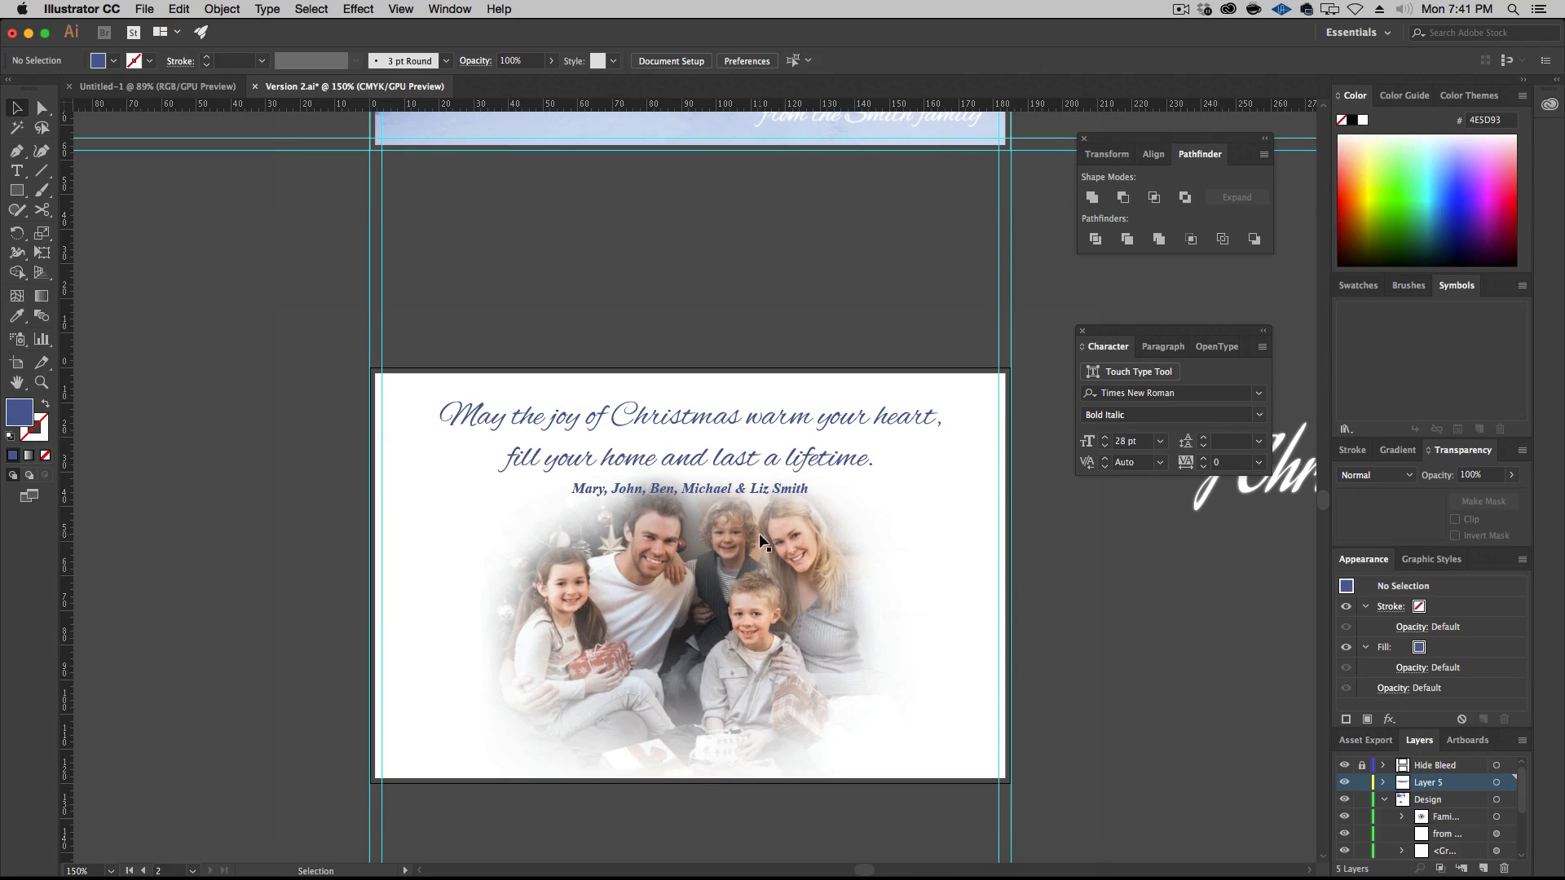
# Move the family photo slightly down to leave more room beneath the names line
pyautogui.click(756, 603)
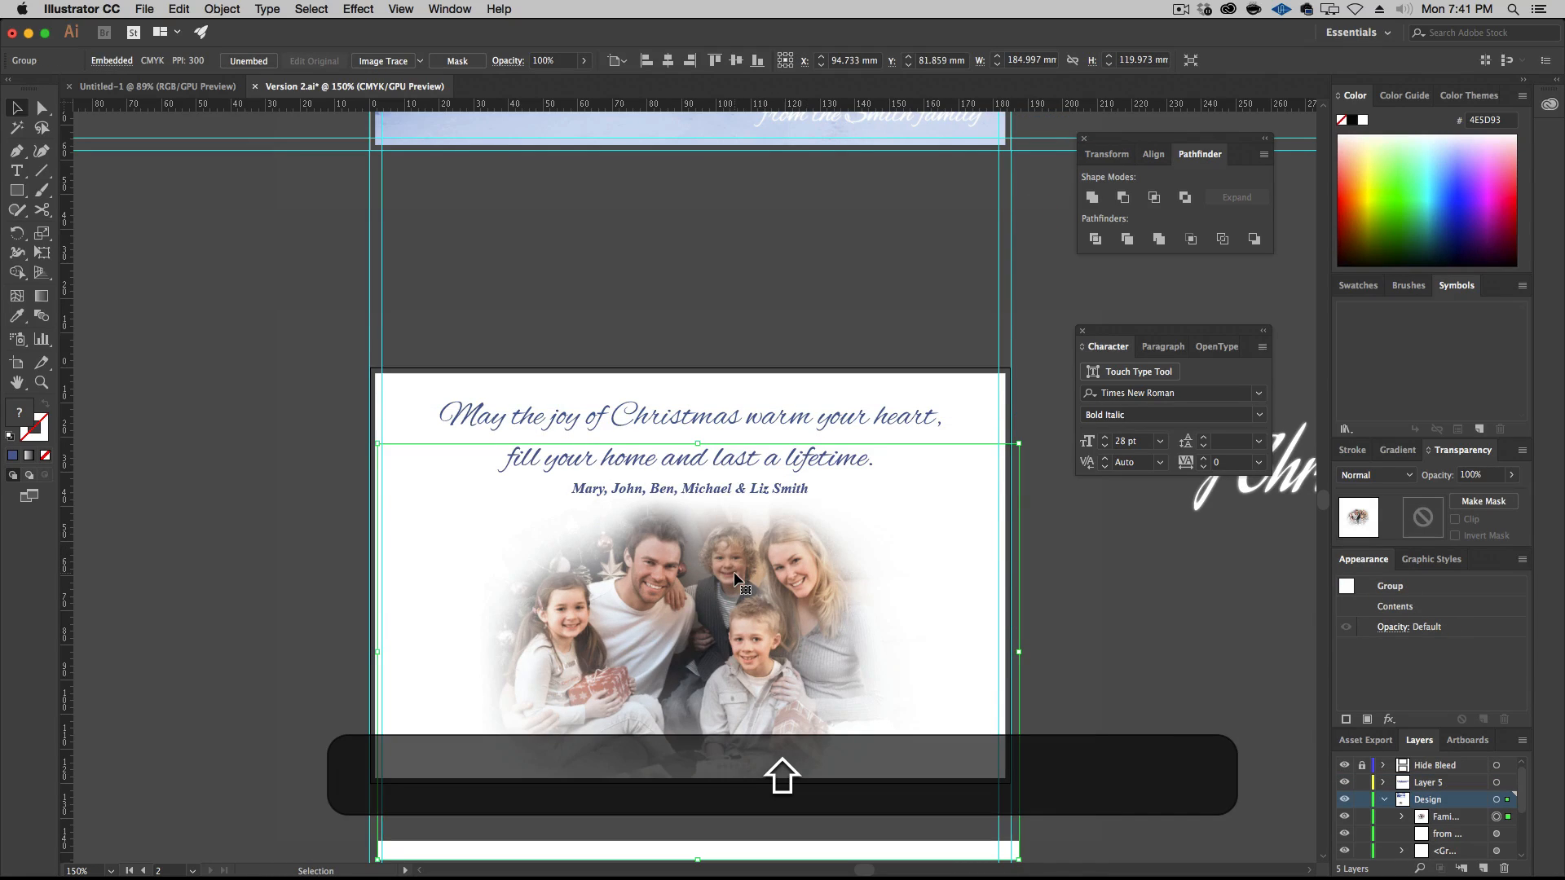
pyautogui.click(1110, 557)
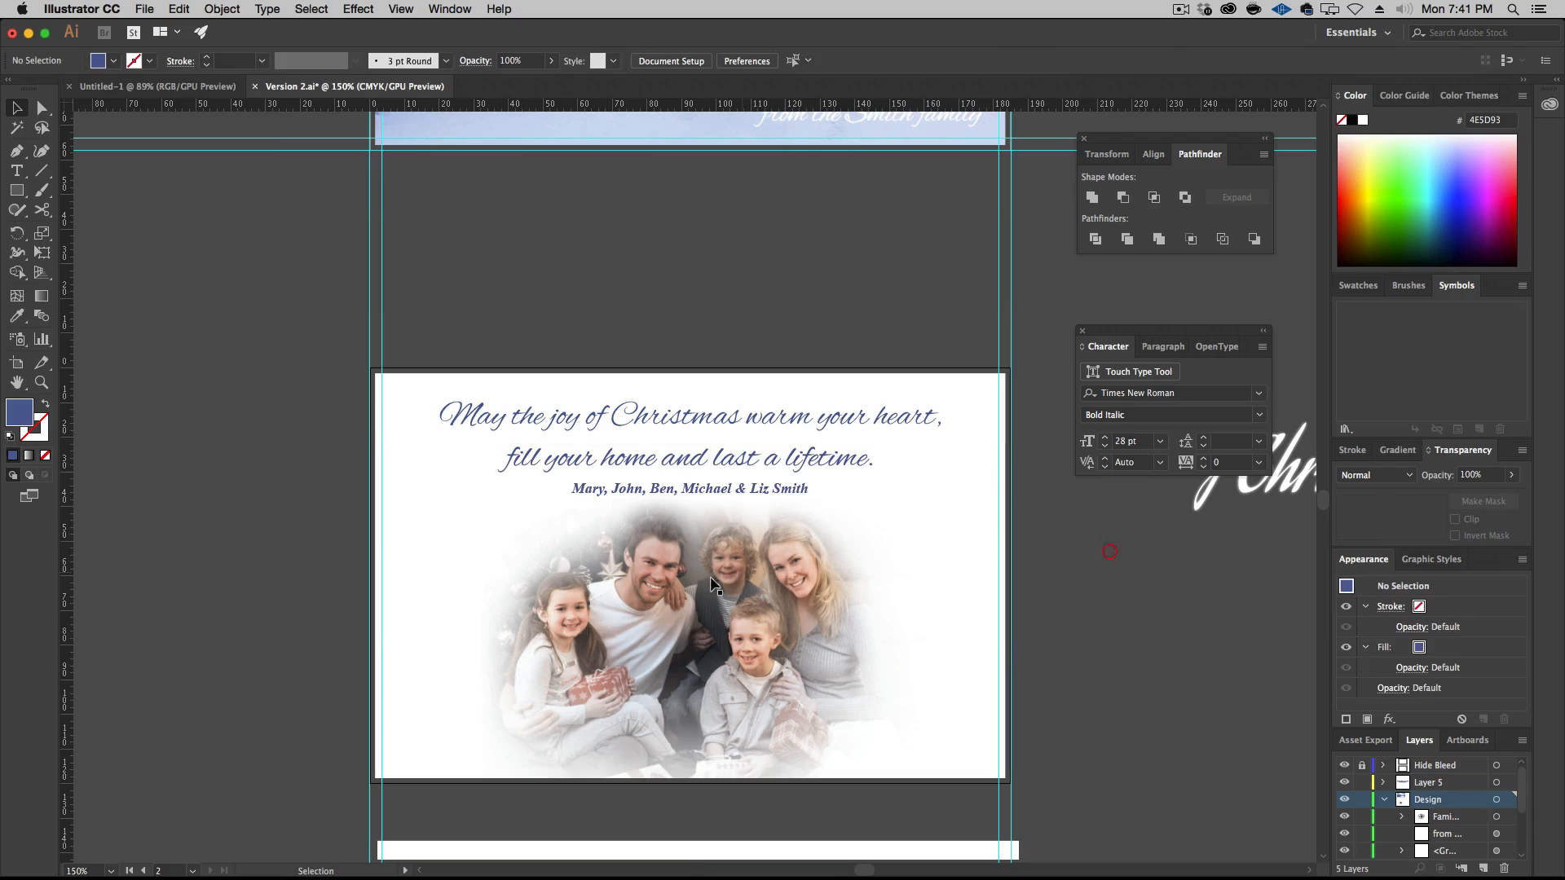
# Tighten the leading of the two-line greeting to 27 pt, leaving out the names line, and deselect the text
pyautogui.click(654, 417)
pyautogui.tripleClick(656, 416)
pyautogui.moveTo(656, 416); pyautogui.dragTo(647, 453)
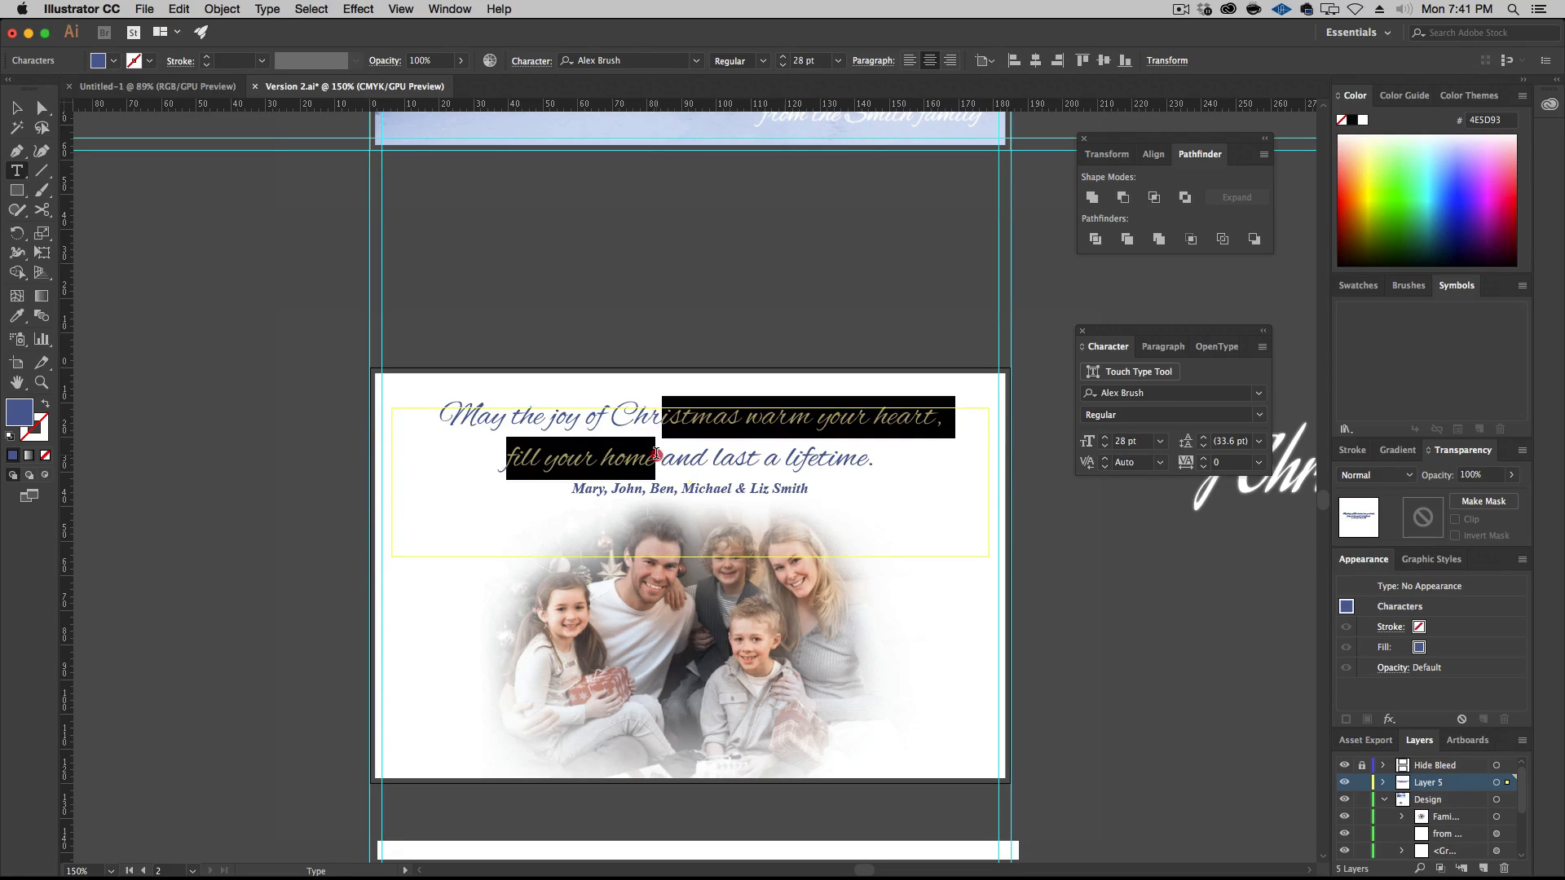
pyautogui.click(775, 410)
pyautogui.doubleClick(780, 415)
pyautogui.tripleClick(780, 416)
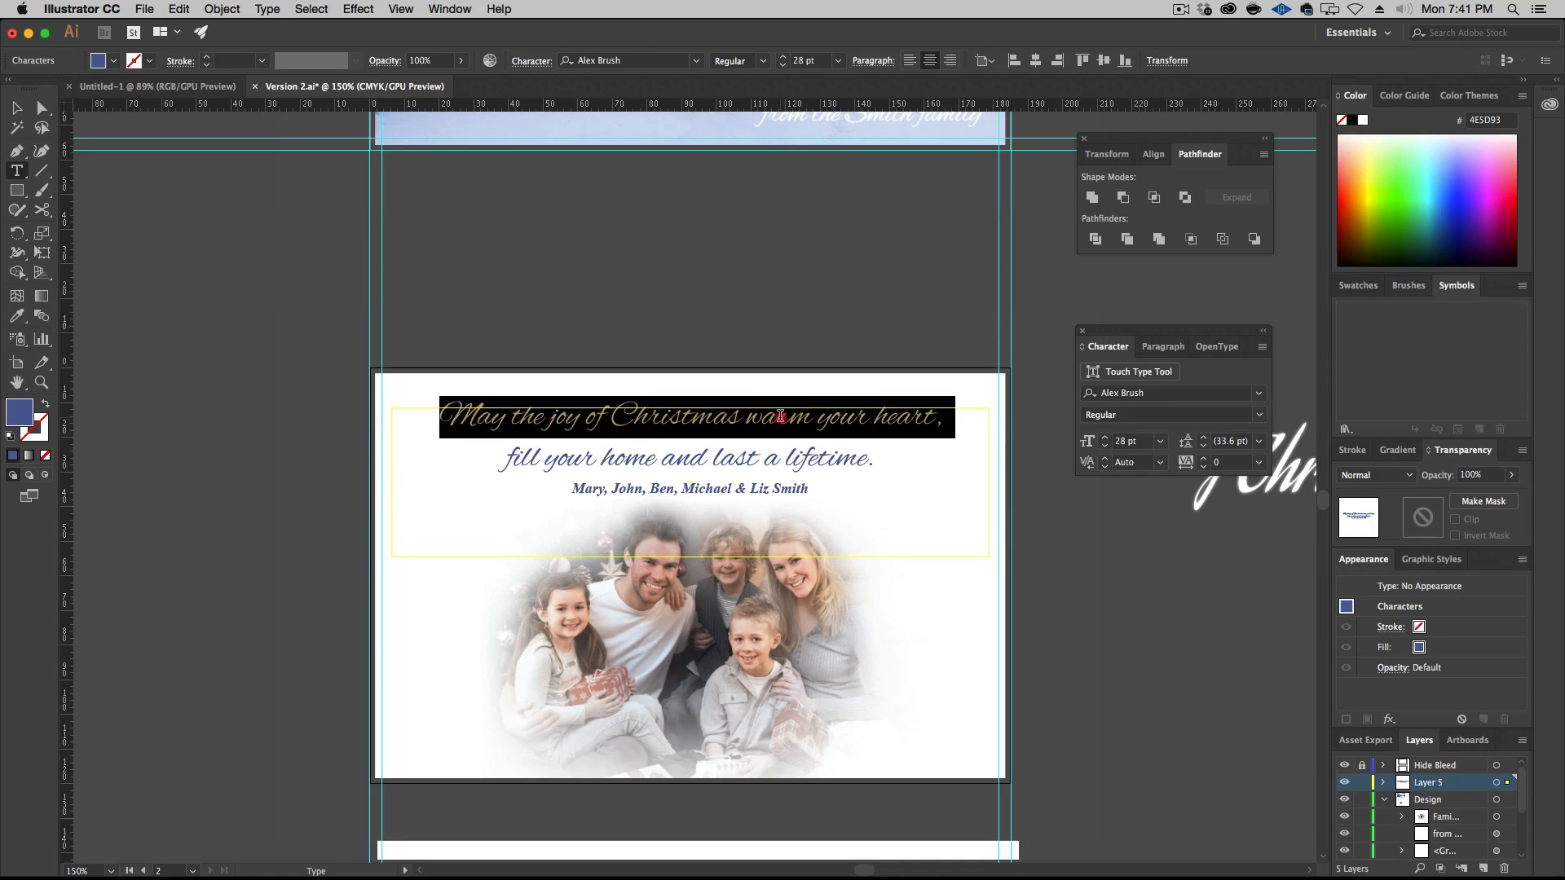
pyautogui.moveTo(781, 418); pyautogui.dragTo(766, 448)
pyautogui.doubleClick(763, 421)
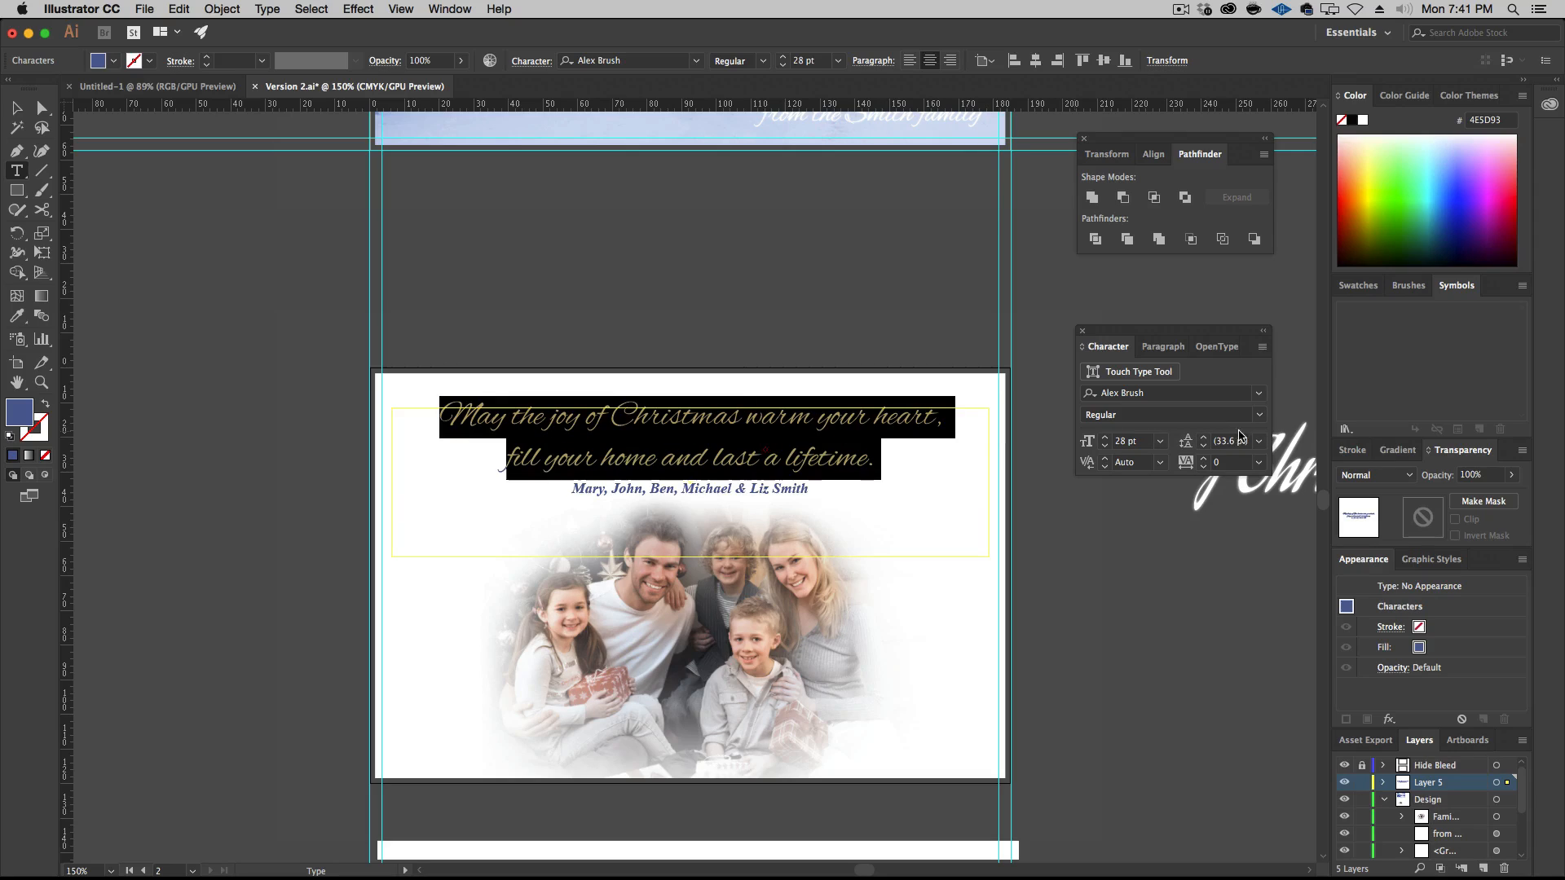
pyautogui.click(1203, 447)
pyautogui.click(1203, 446)
pyautogui.click(1203, 447)
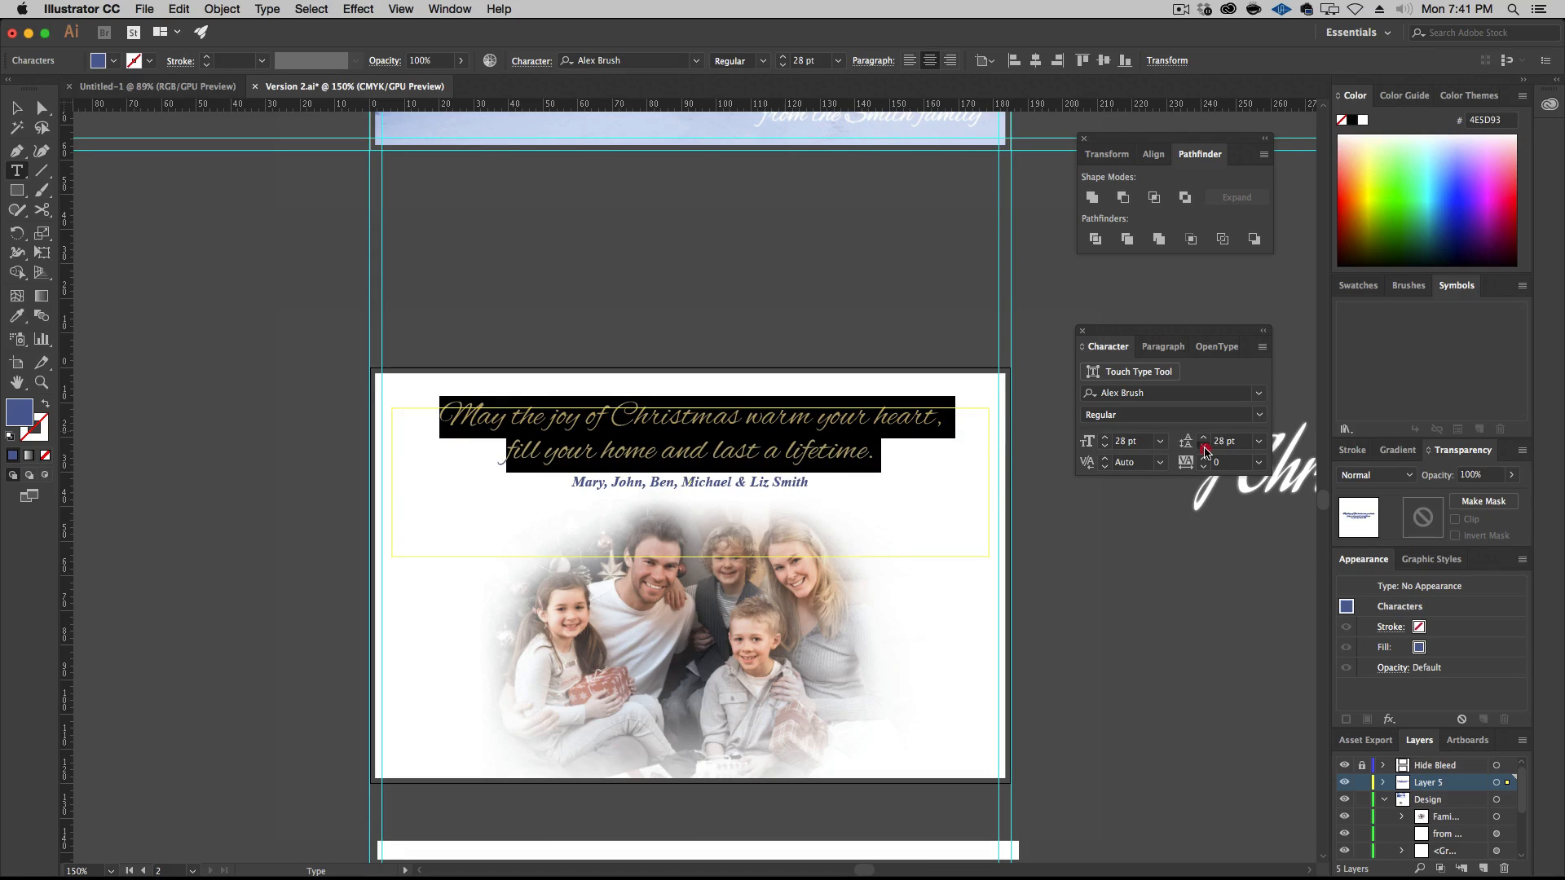
pyautogui.click(1203, 447)
pyautogui.press('Escape')
pyautogui.click(210, 282)
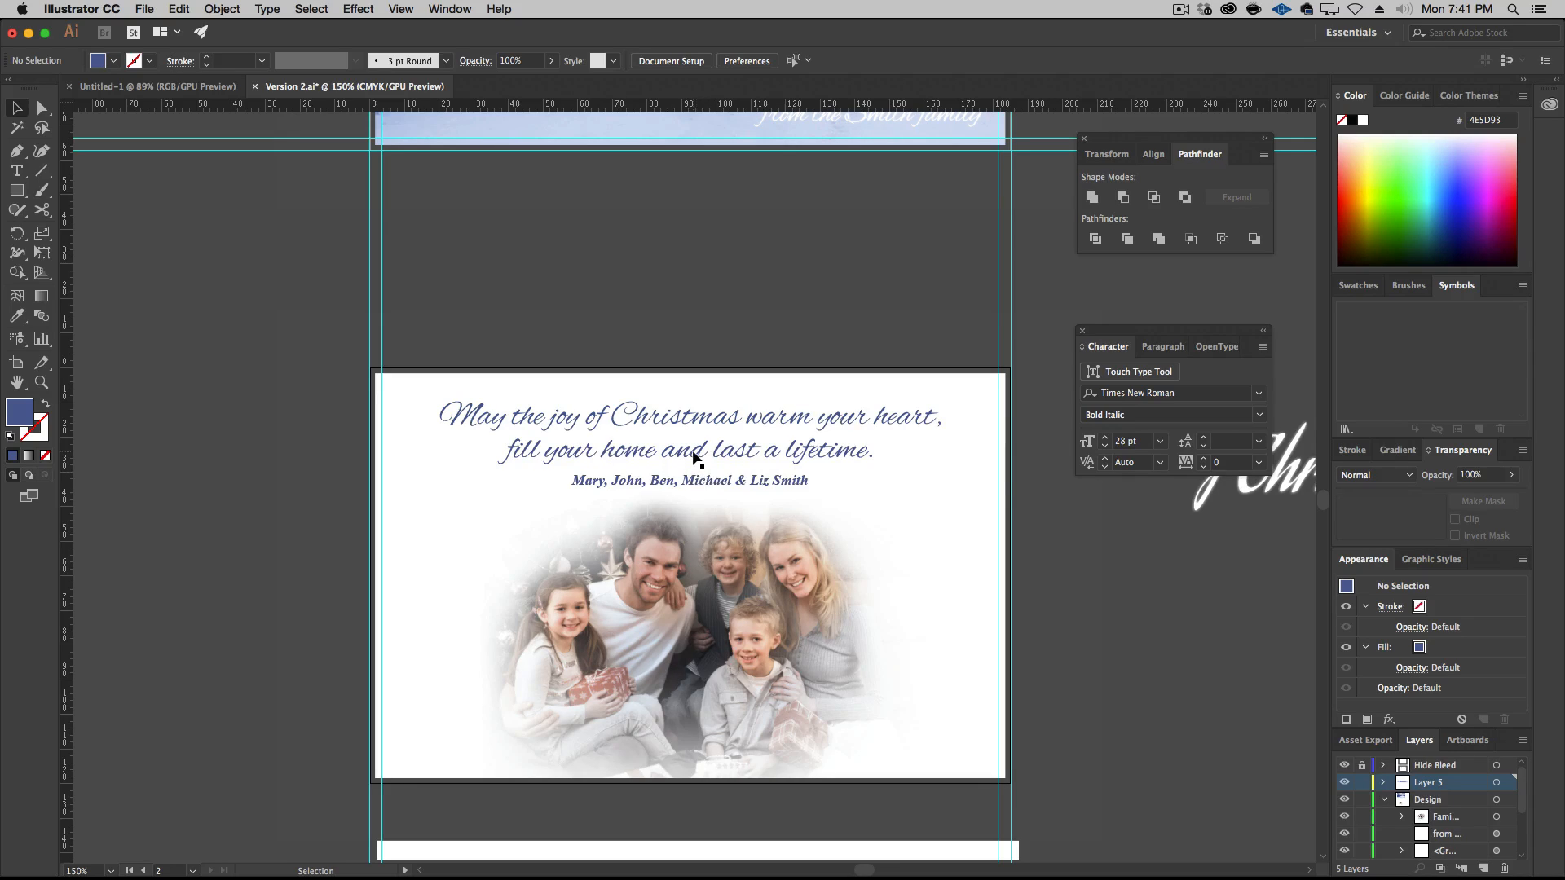
# Nudge the family photo slightly up toward the names line and deselect it
pyautogui.scroll(-2, 735, 540)
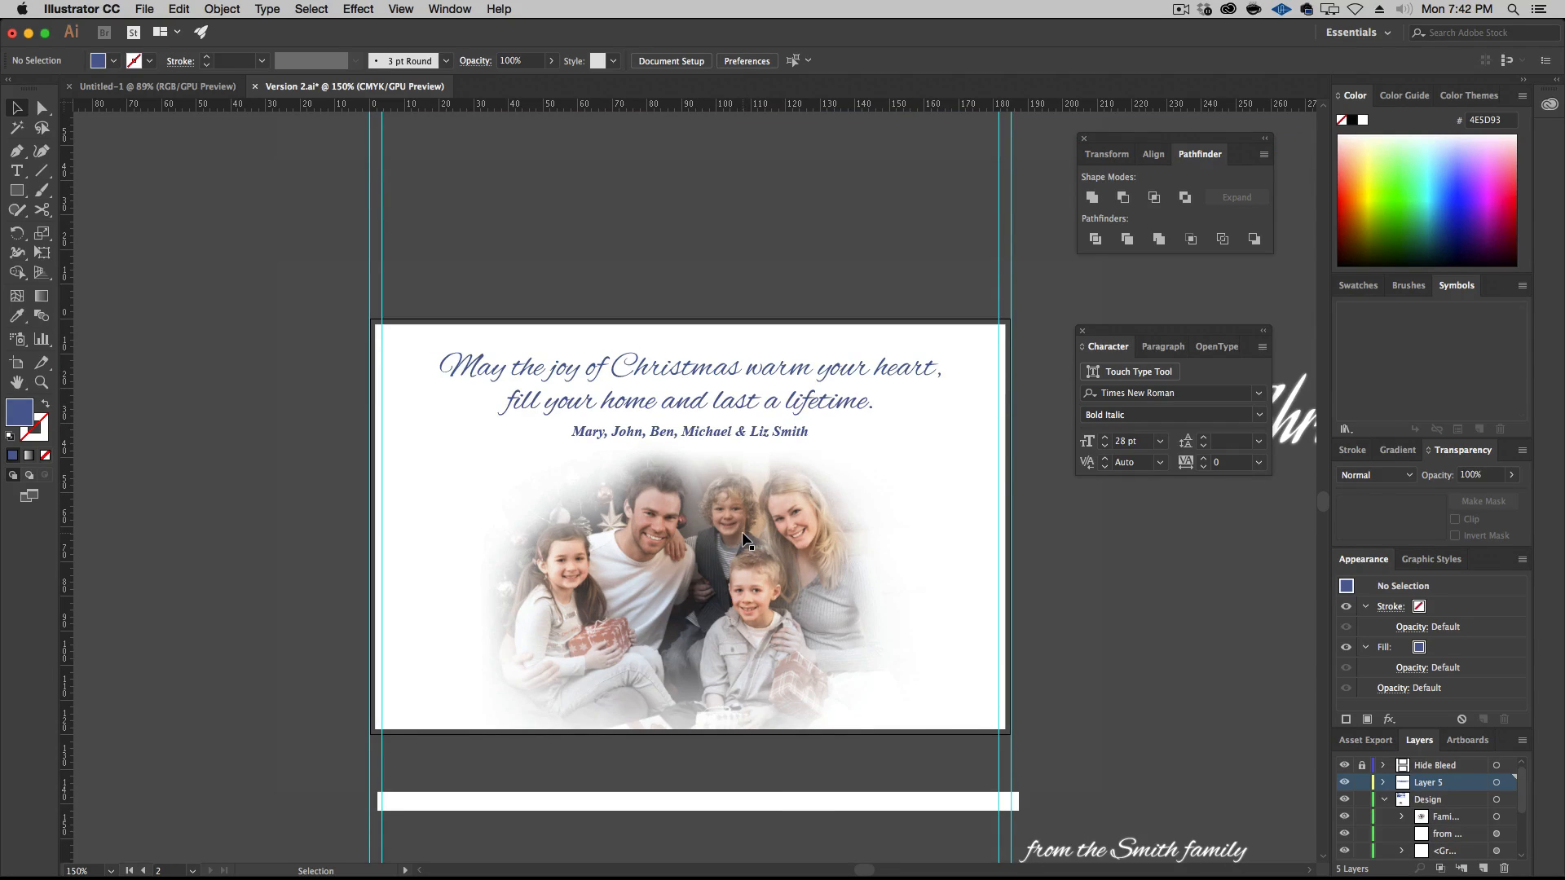
pyautogui.click(736, 592)
pyautogui.moveTo(753, 561); pyautogui.dragTo(749, 550)
pyautogui.click(1109, 576)
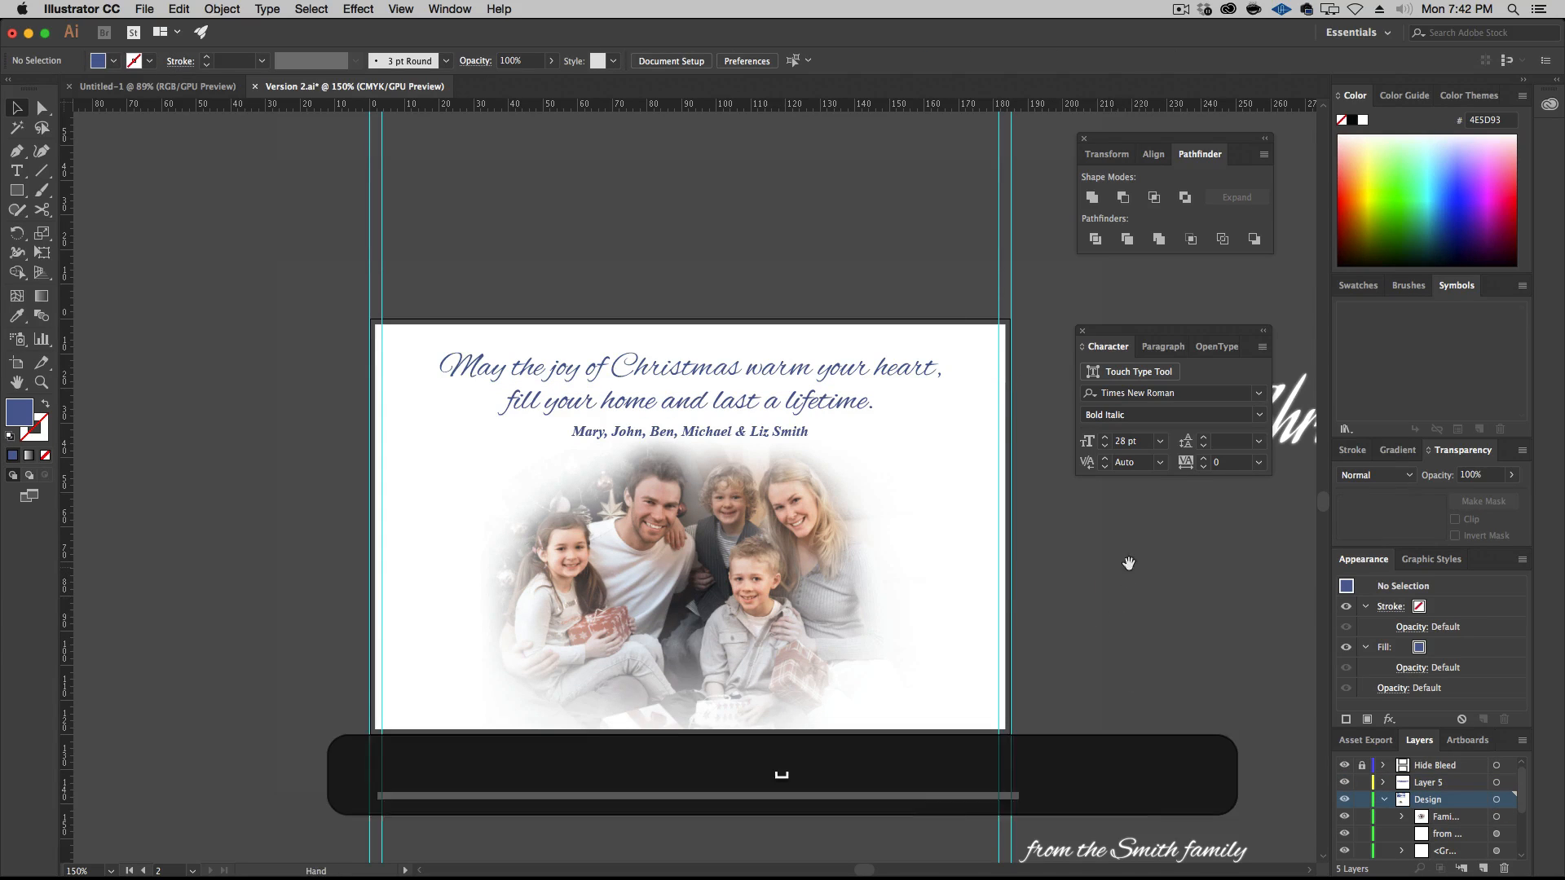
# Delete the spare "Merry Christmas" and family signature text lying outside the artboards
pyautogui.moveTo(1121, 563); pyautogui.dragTo(868, 524)
pyautogui.click(964, 393)
pyautogui.press('BackSpace')
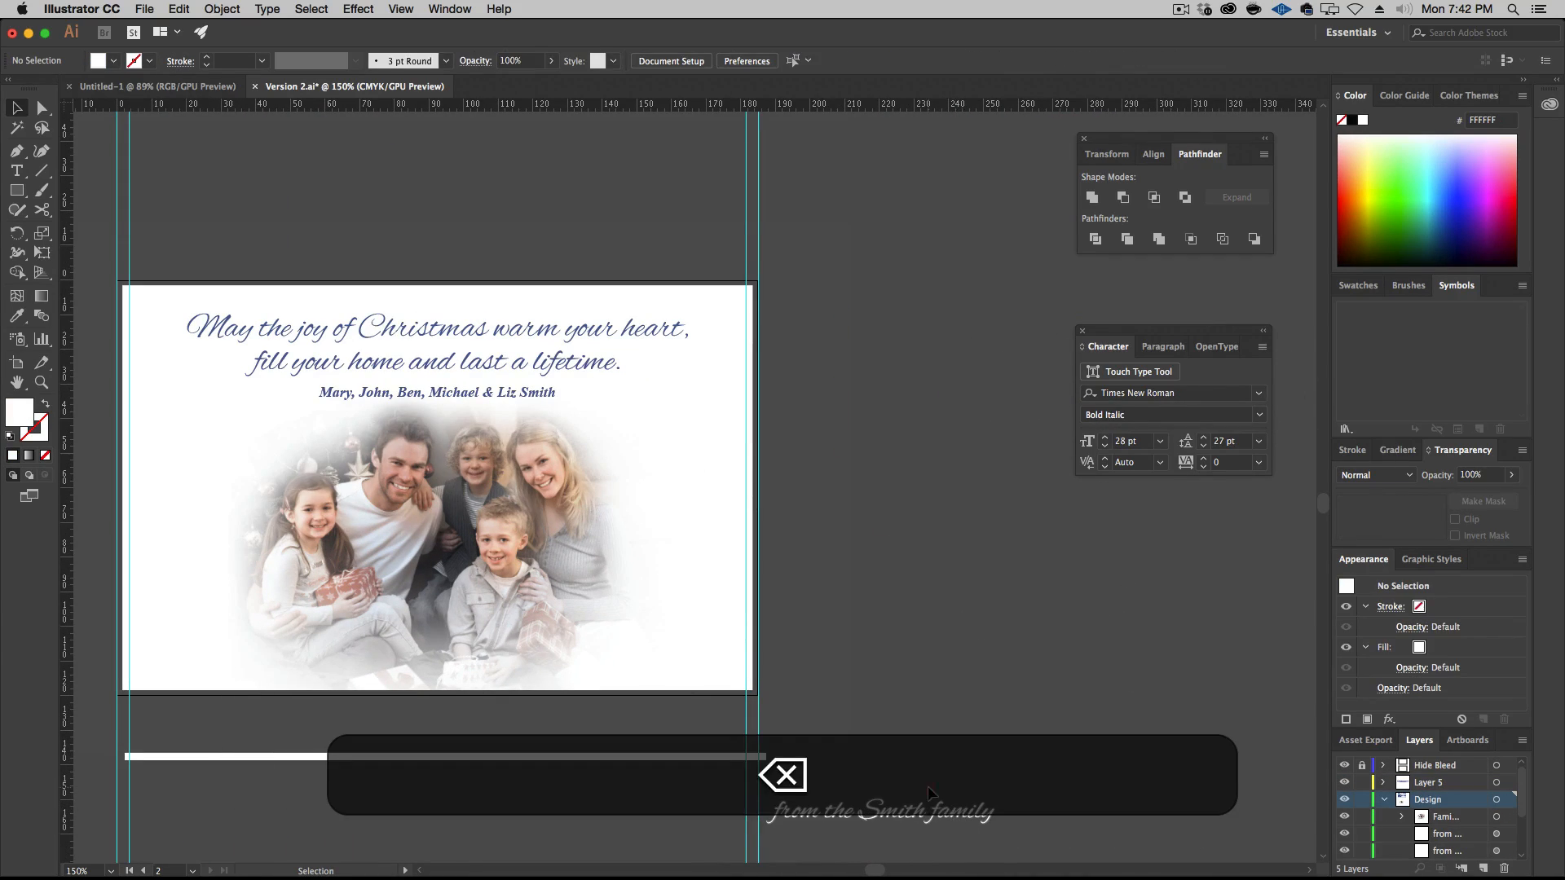
pyautogui.click(936, 811)
pyautogui.press('BackSpace')
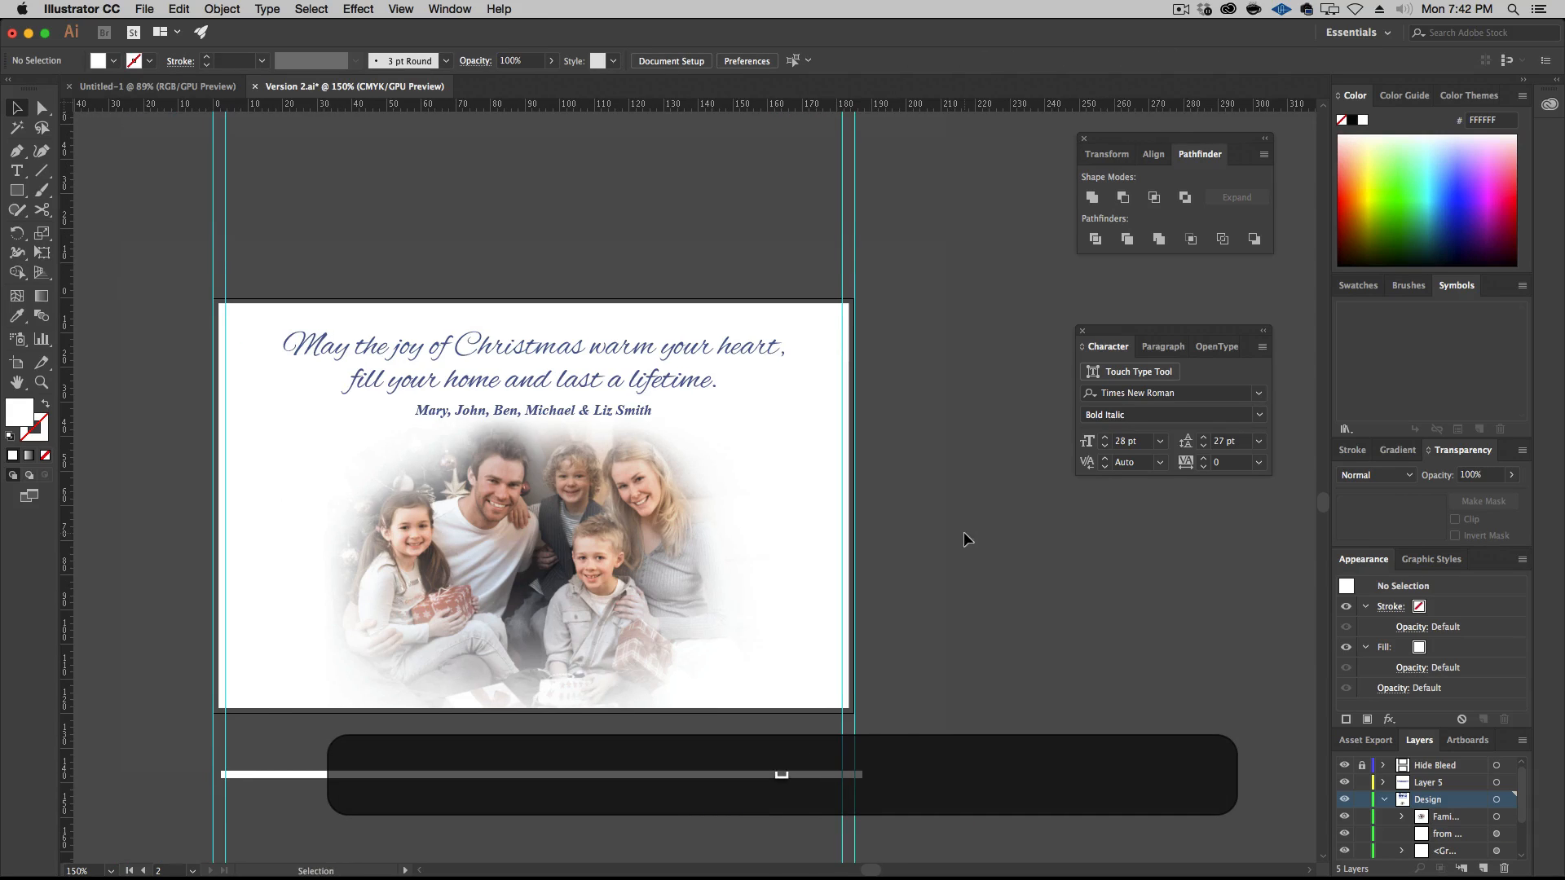
pyautogui.press('super+minus')
pyautogui.moveTo(654, 340); pyautogui.dragTo(649, 561)
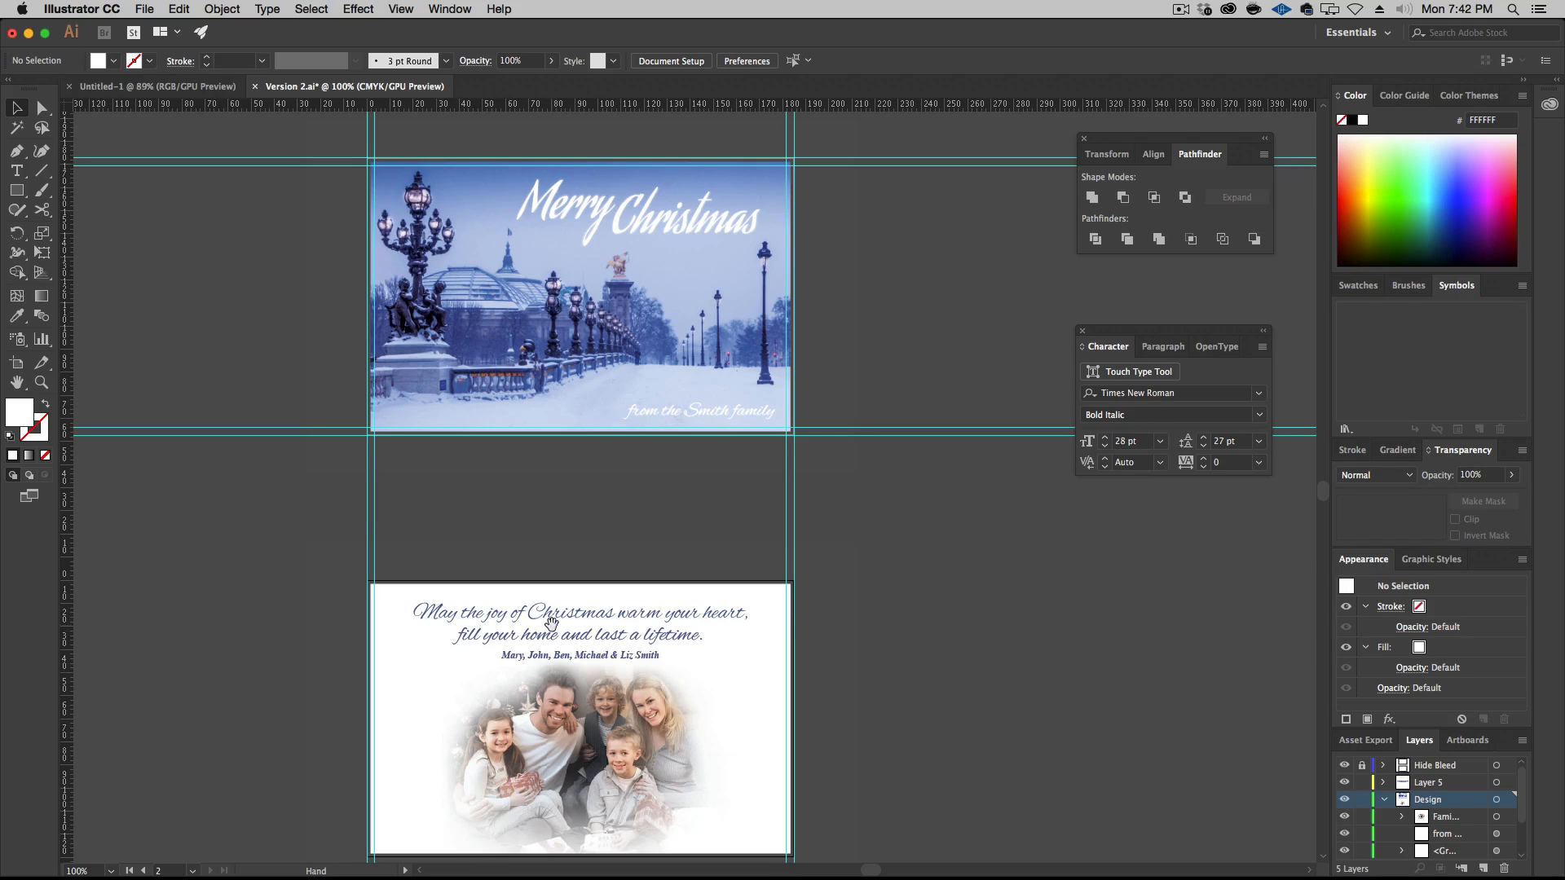
pyautogui.moveTo(683, 652); pyautogui.dragTo(663, 606)
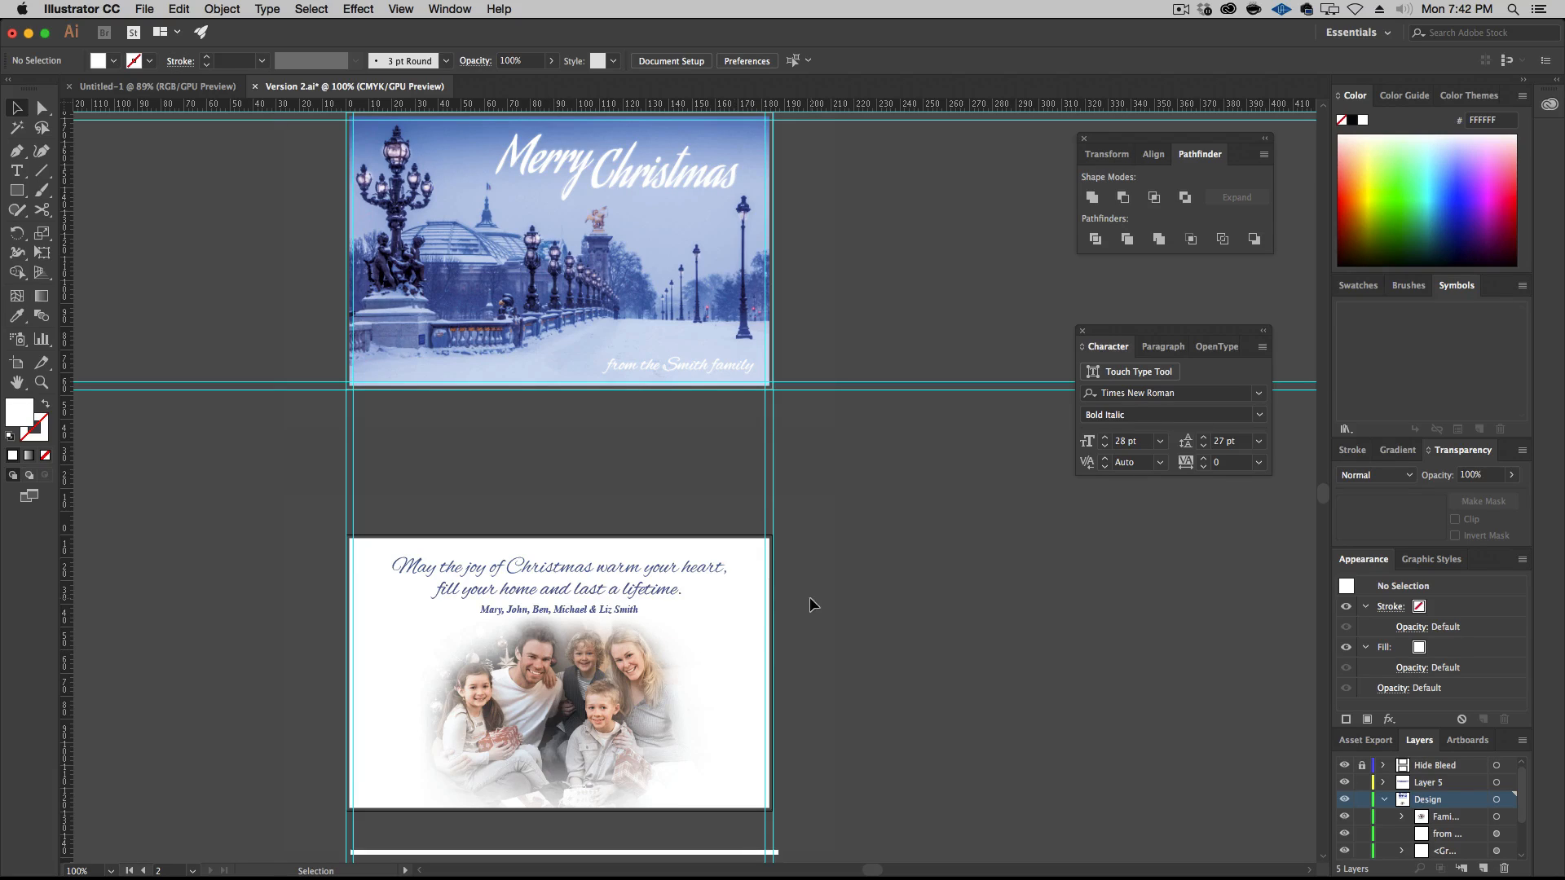
# Hide the Hide Bleed layer to reveal the full artwork on both artboards and save the document
pyautogui.click(1344, 766)
pyautogui.scroll(-1, 949, 612)
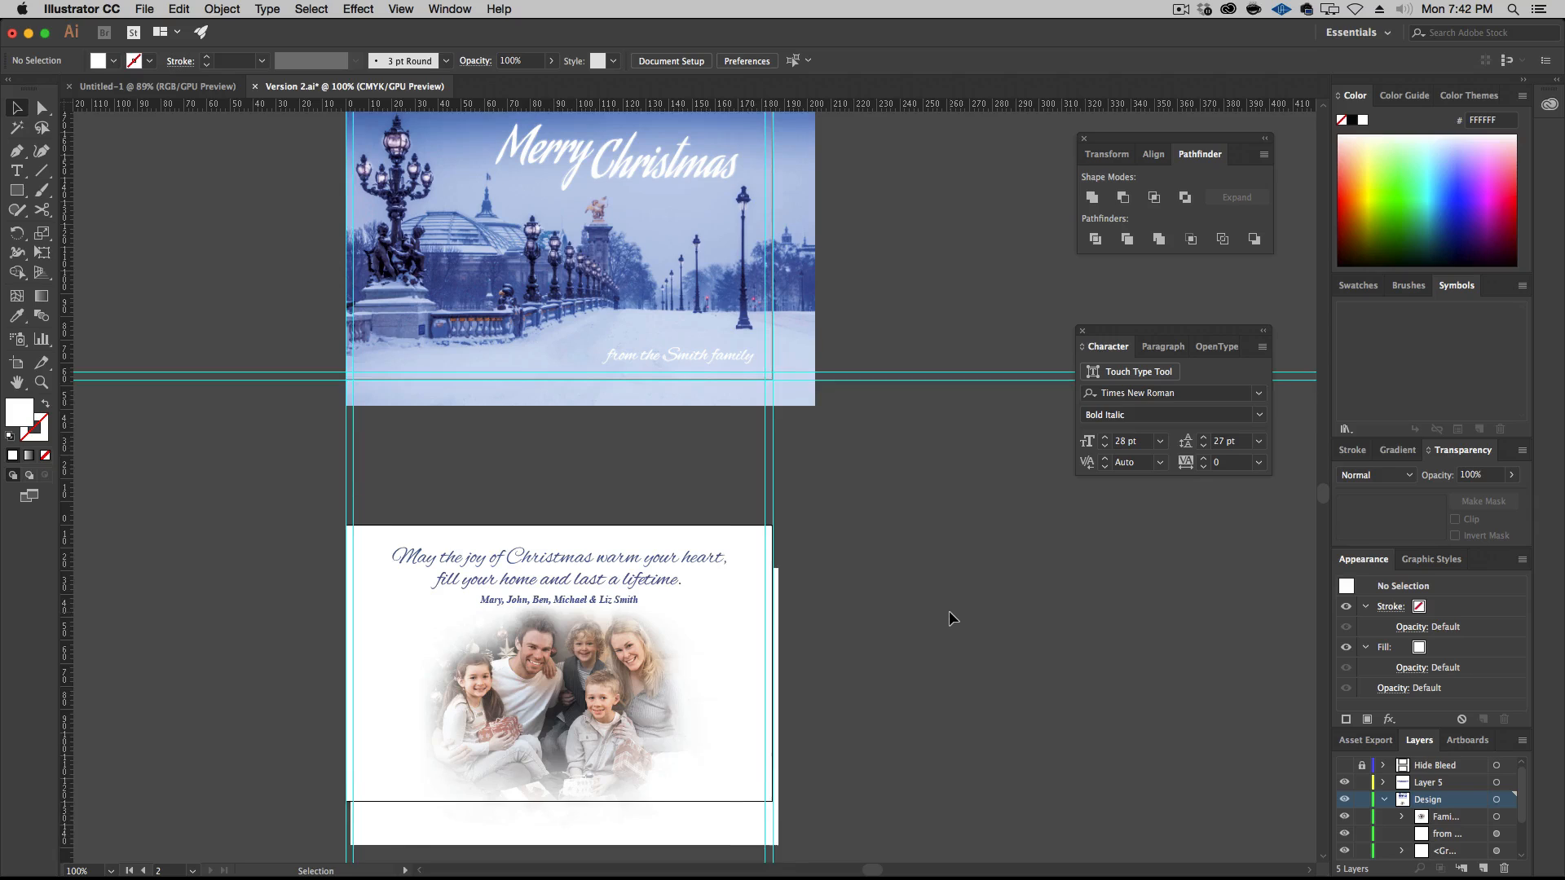
pyautogui.scroll(5, 949, 610)
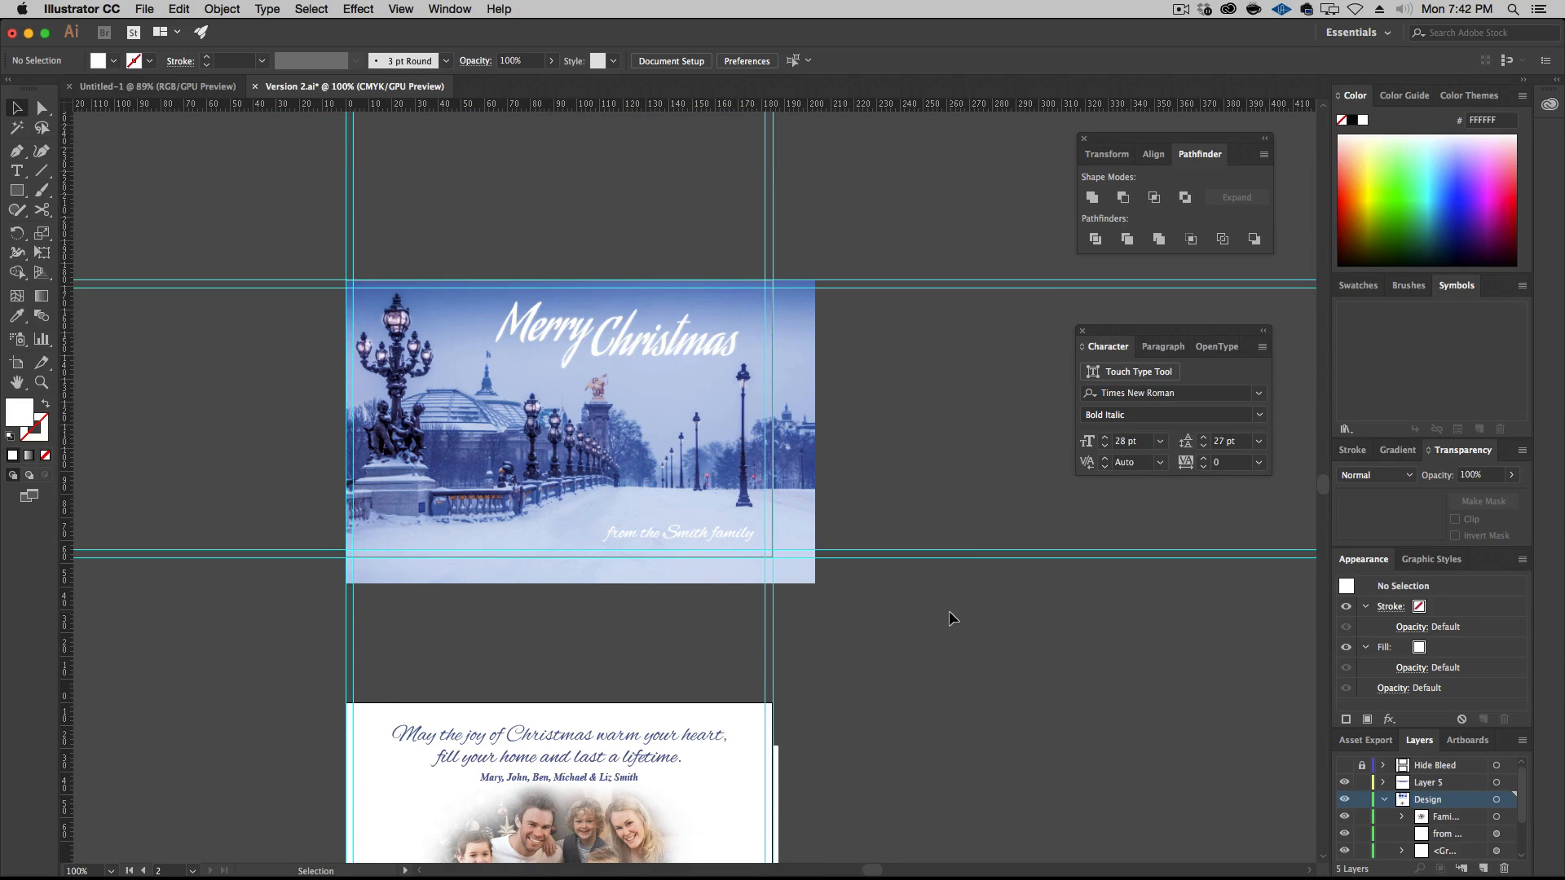
pyautogui.press('super+s')
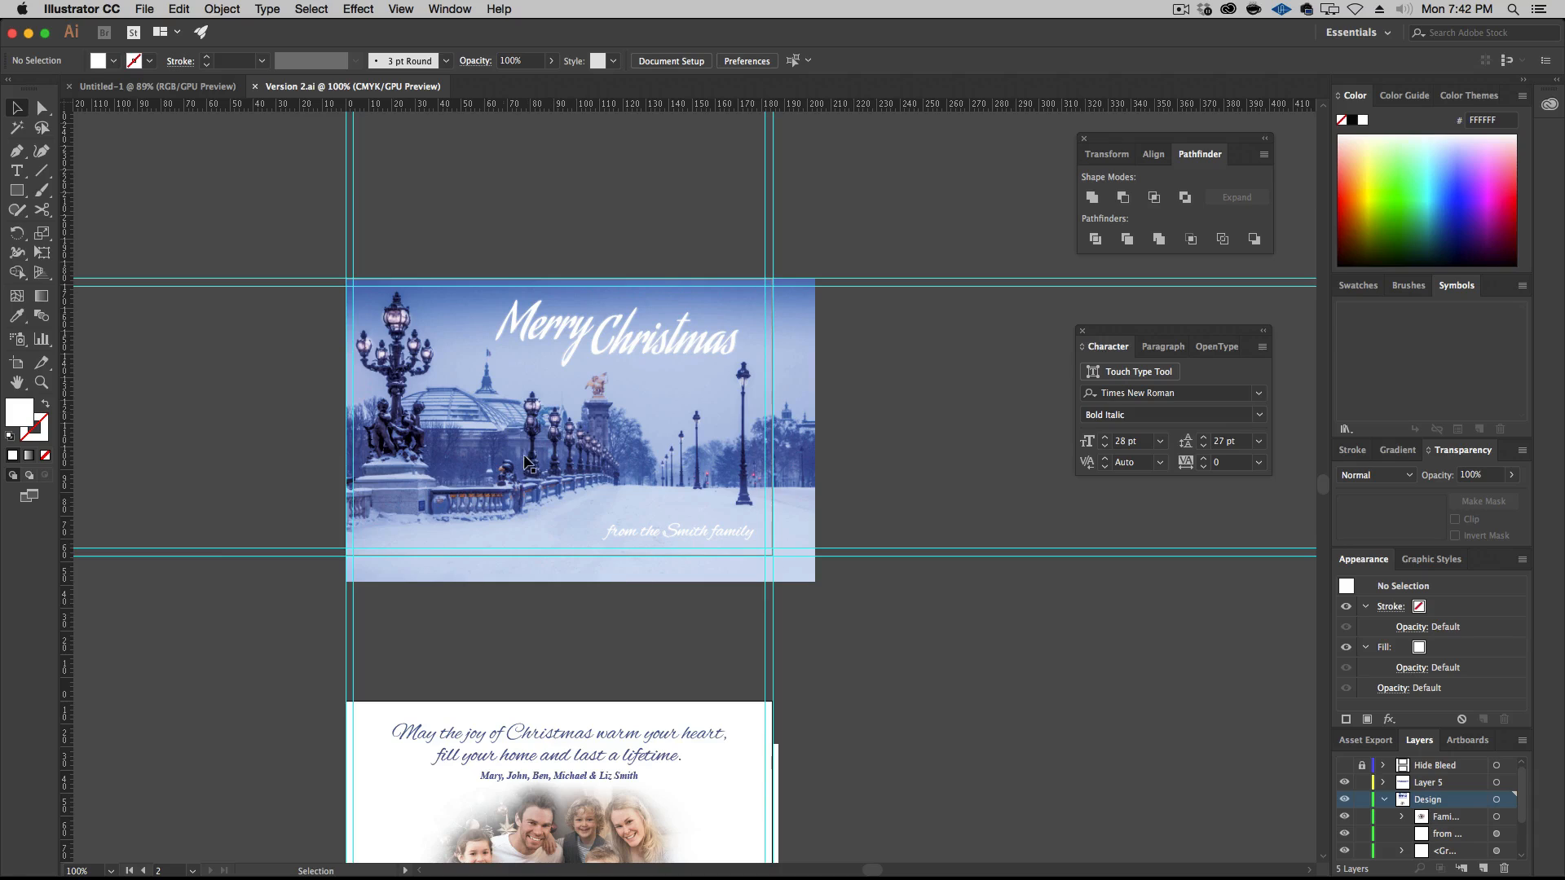
# Switch to Finder, duplicate Version 2.ai, rename the copy Version 3.ai and open it in Illustrator
pyautogui.keyDown('alt'); pyautogui.click(2, 634); pyautogui.keyUp('alt')
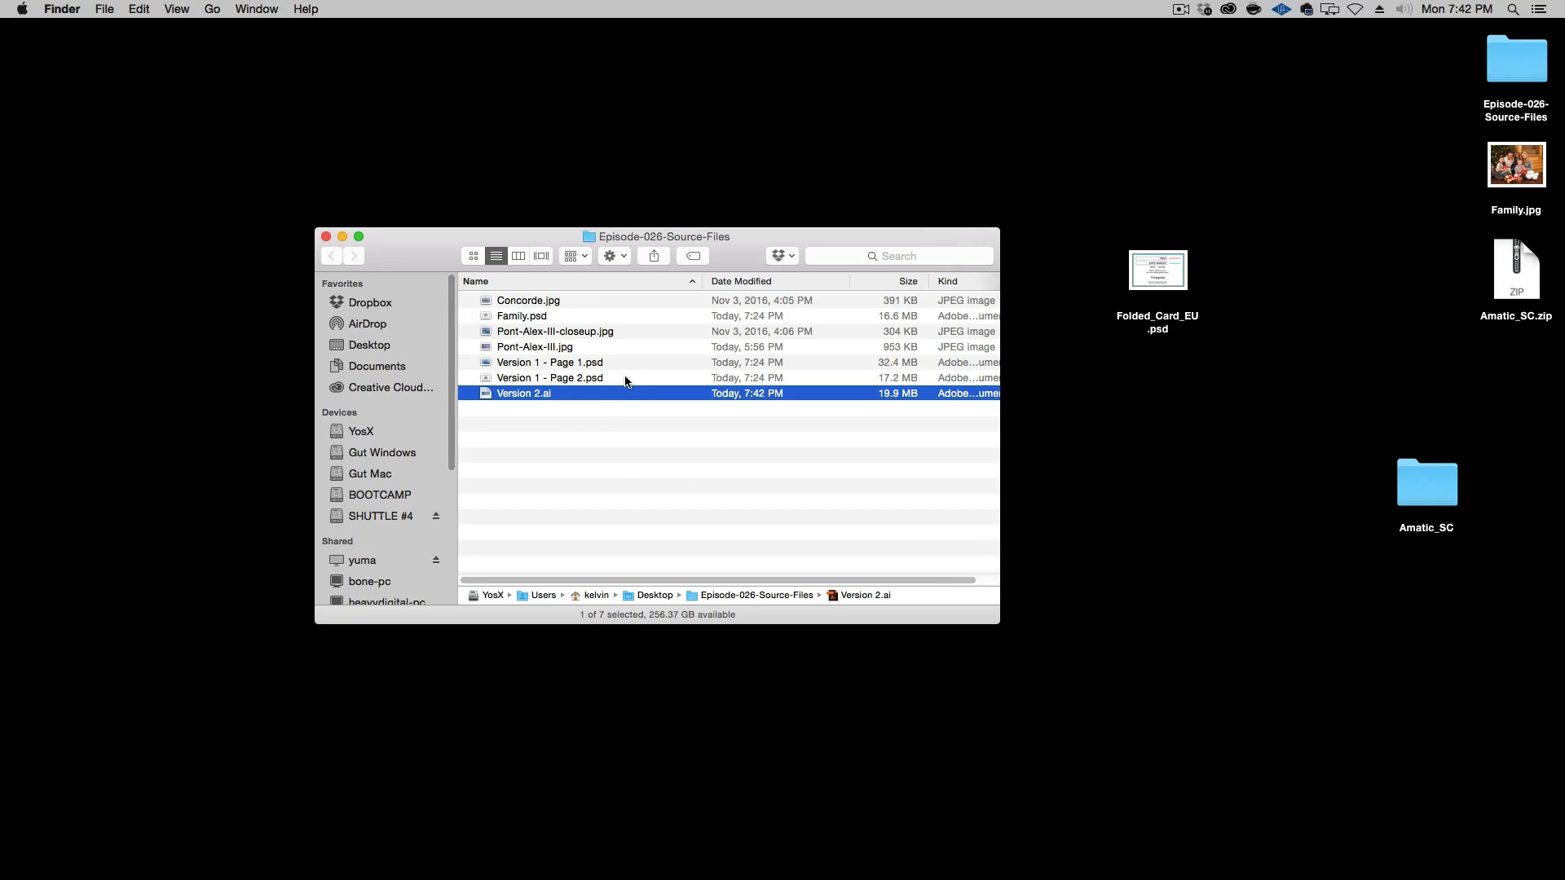
pyautogui.press('super+d')
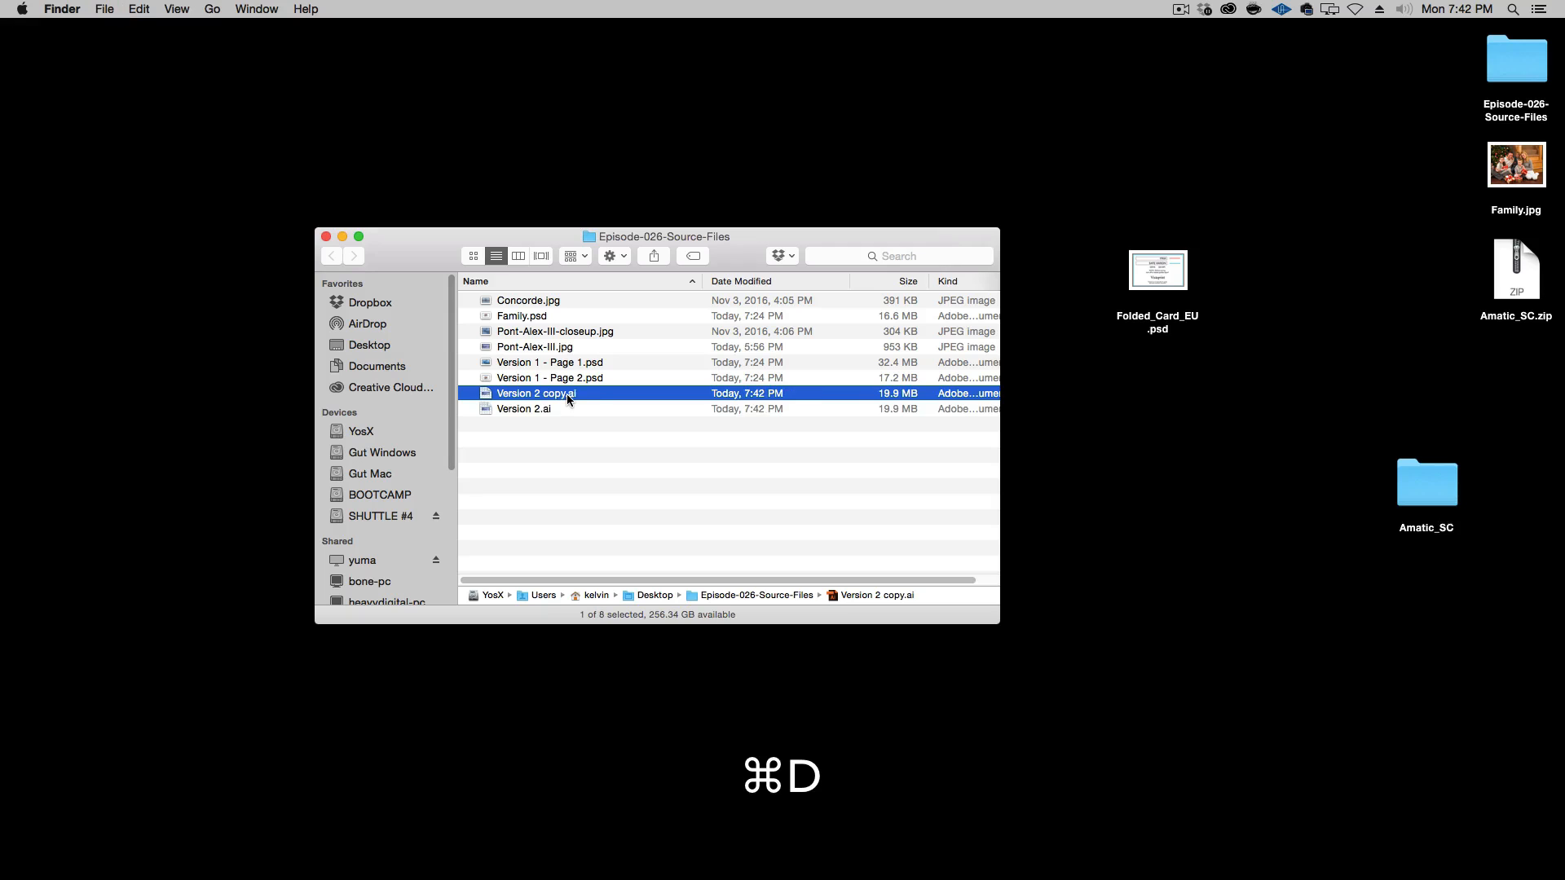
pyautogui.press('Return')
pyautogui.hotkey('shift', 'Left')
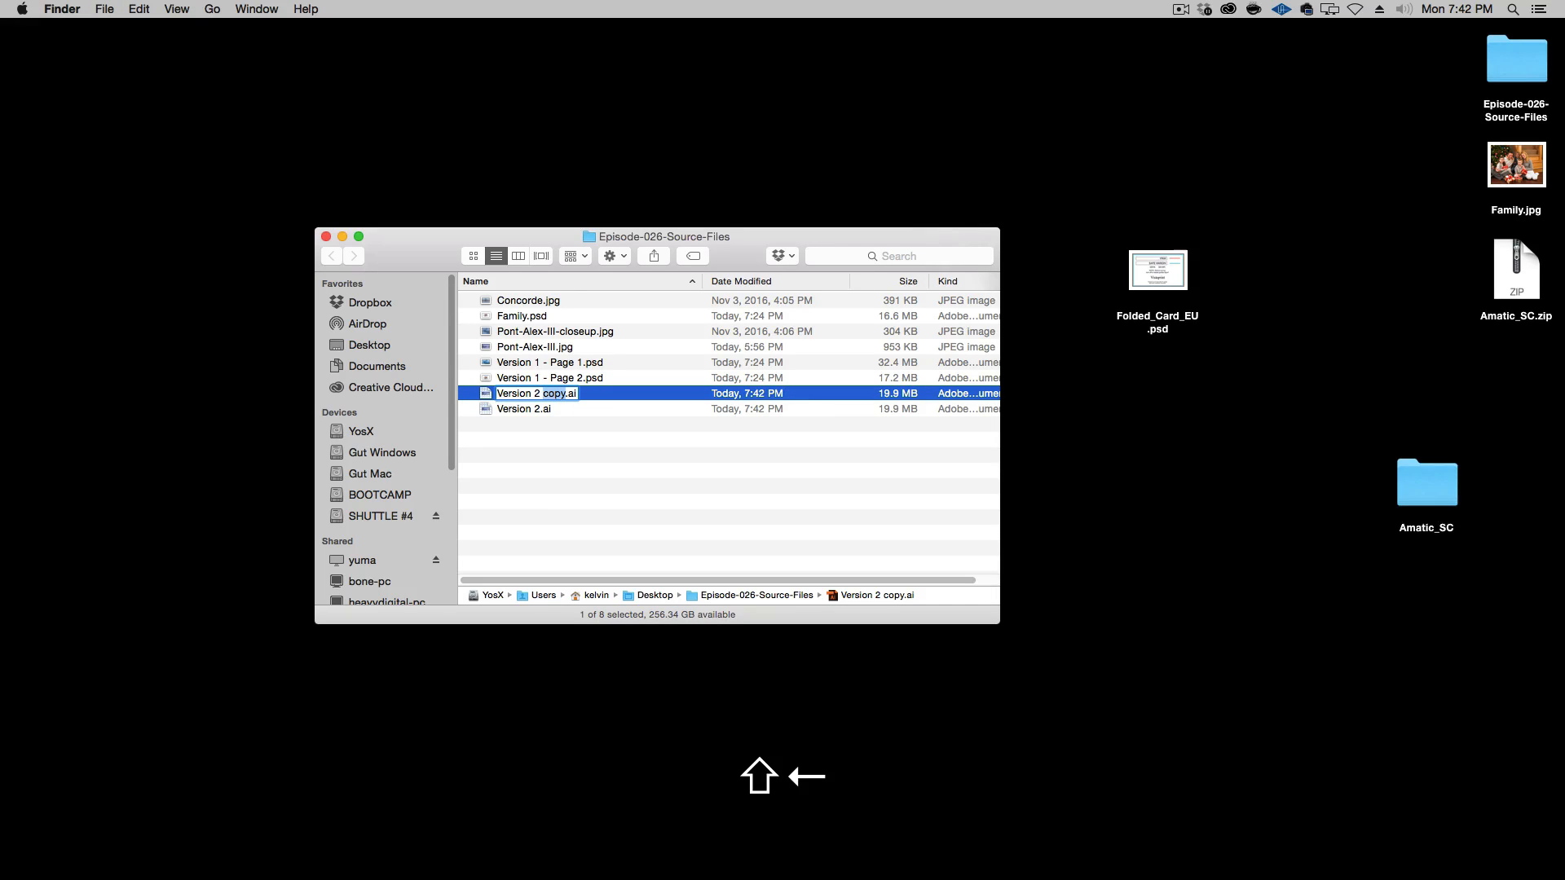
pyautogui.write('3')
pyautogui.press('Return')
pyautogui.press('super+o')
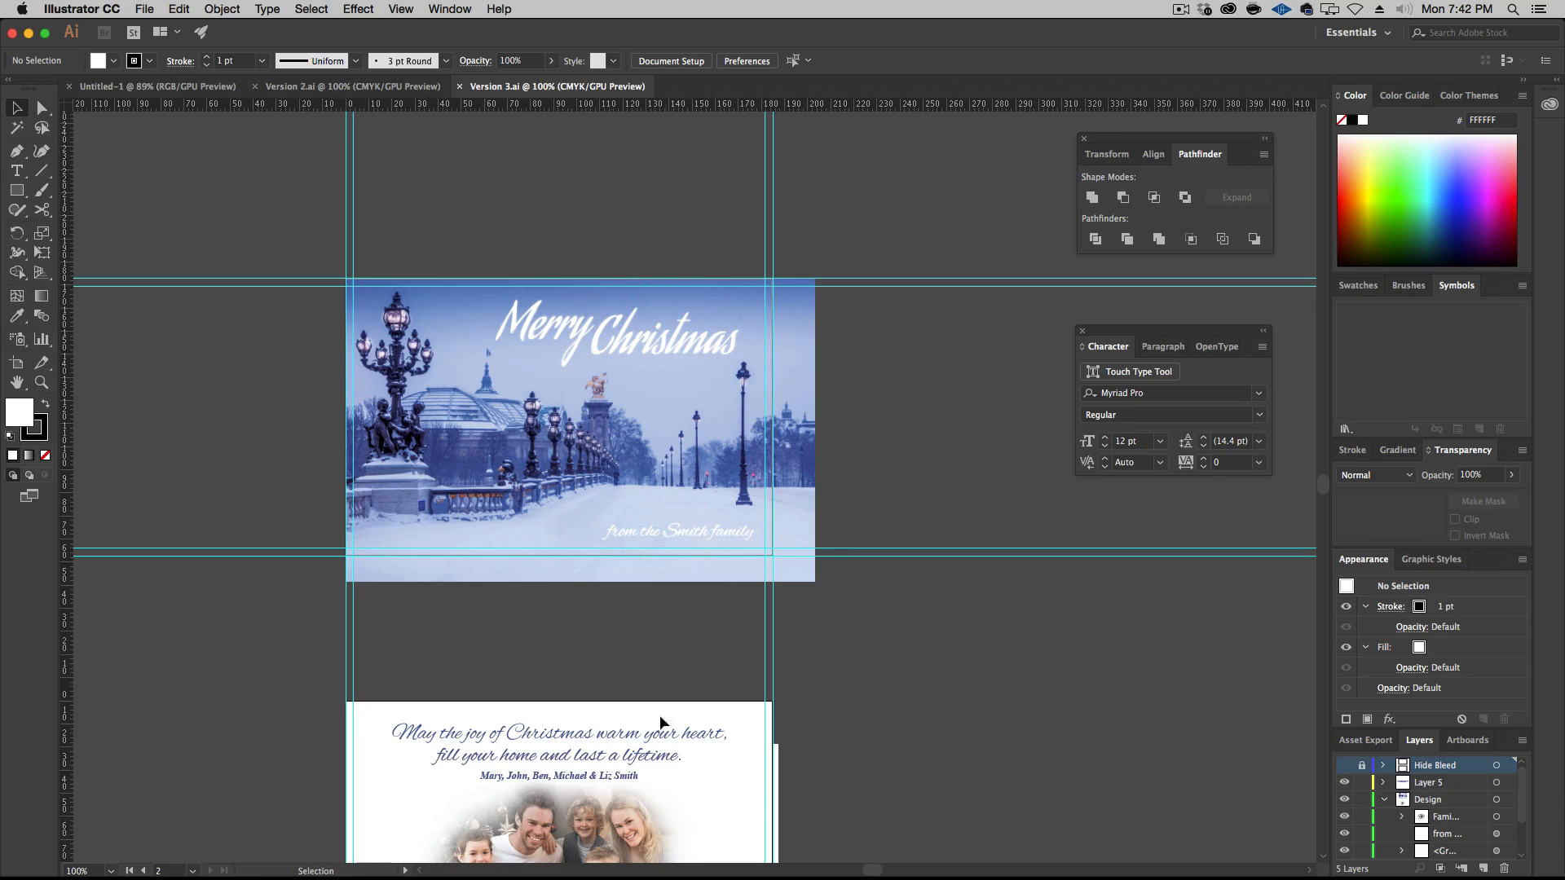
pyautogui.click(568, 413)
pyautogui.click(420, 232)
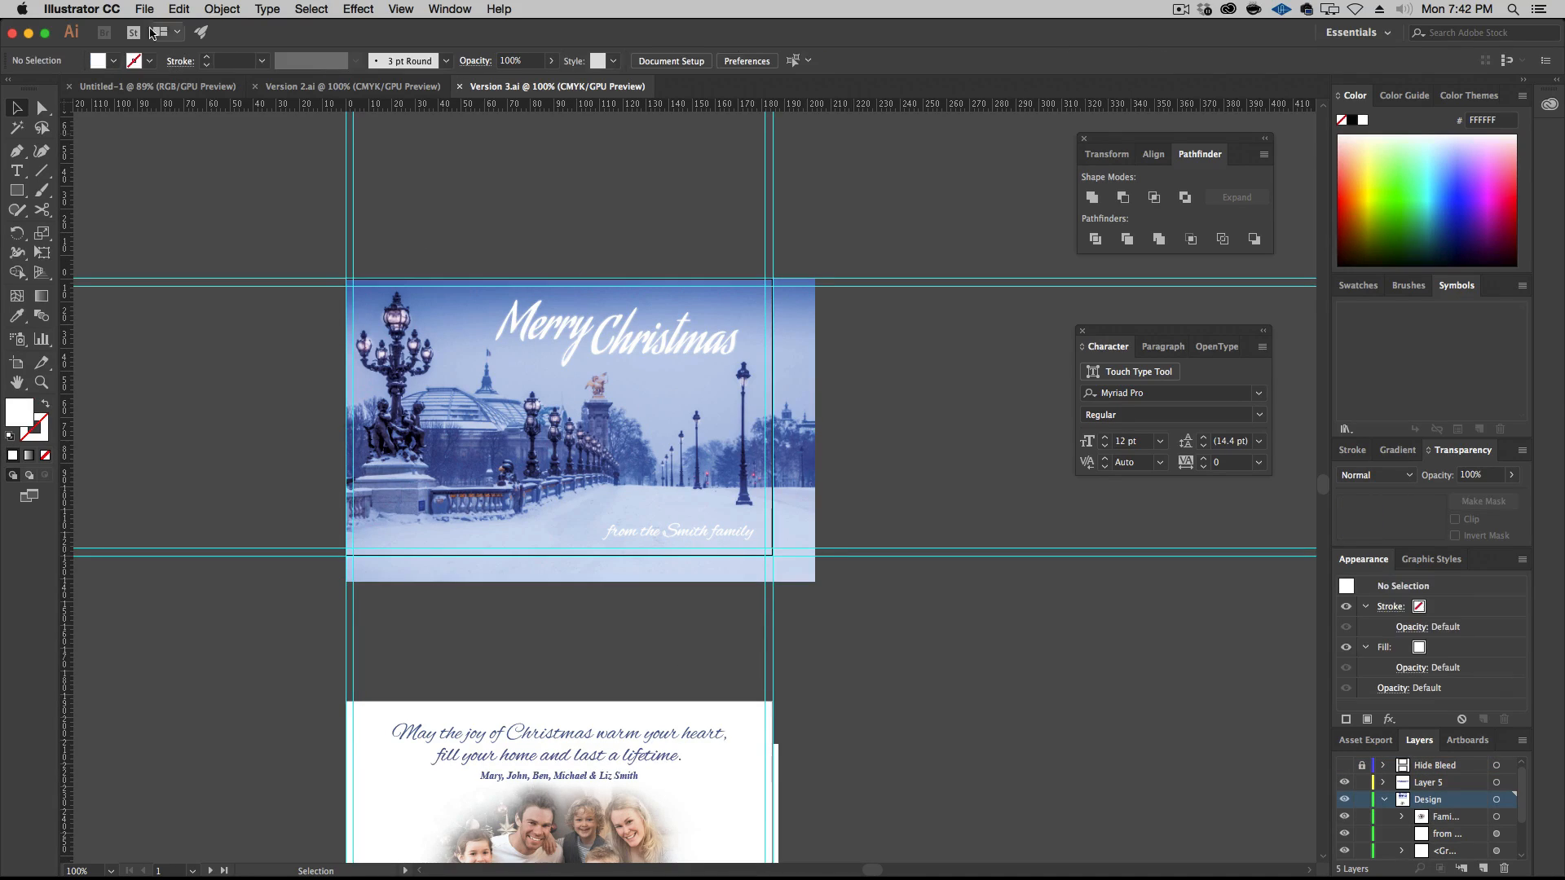
pyautogui.click(144, 8)
pyautogui.moveTo(179, 9)
pyautogui.click(488, 414)
pyautogui.click(488, 414)
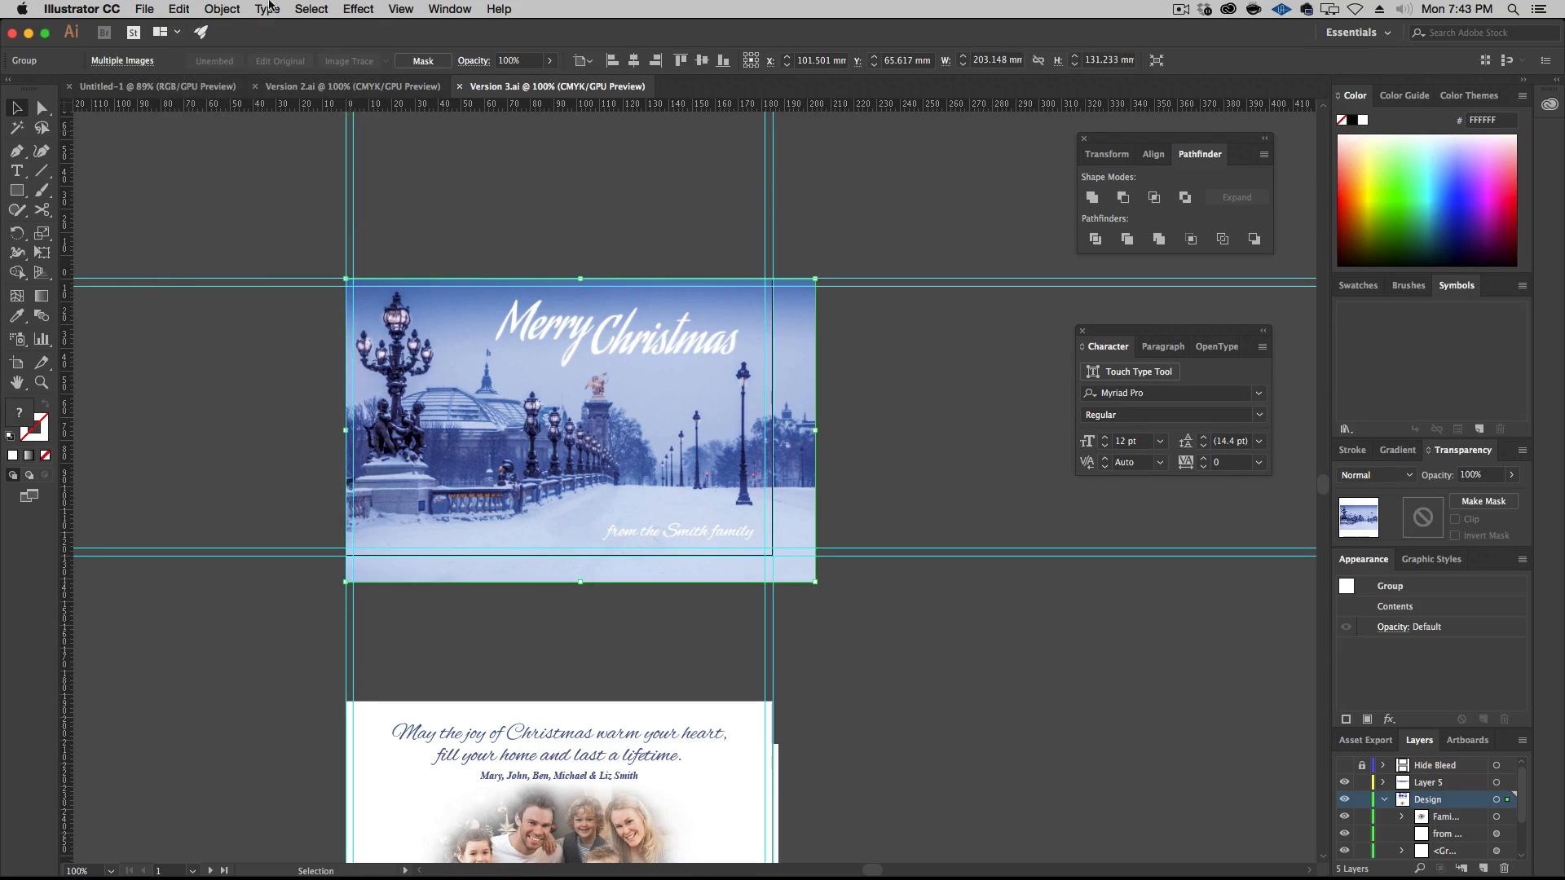
# Place the Concorde.jpg fountain photo into the document over the front artboard
pyautogui.click(145, 9)
pyautogui.click(177, 262)
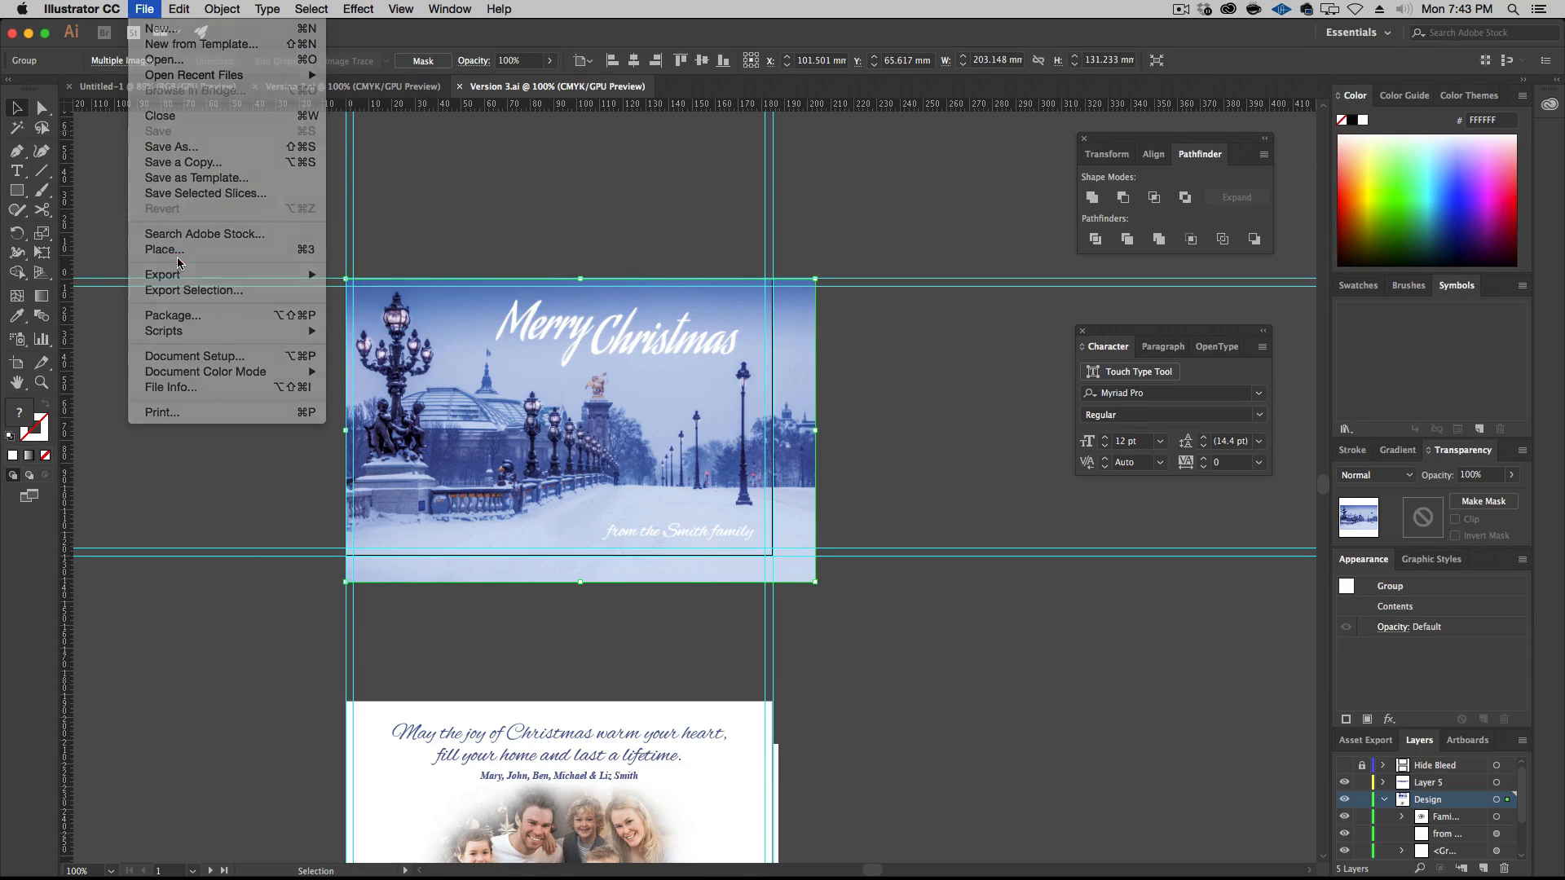
pyautogui.click(154, 7)
pyautogui.click(171, 254)
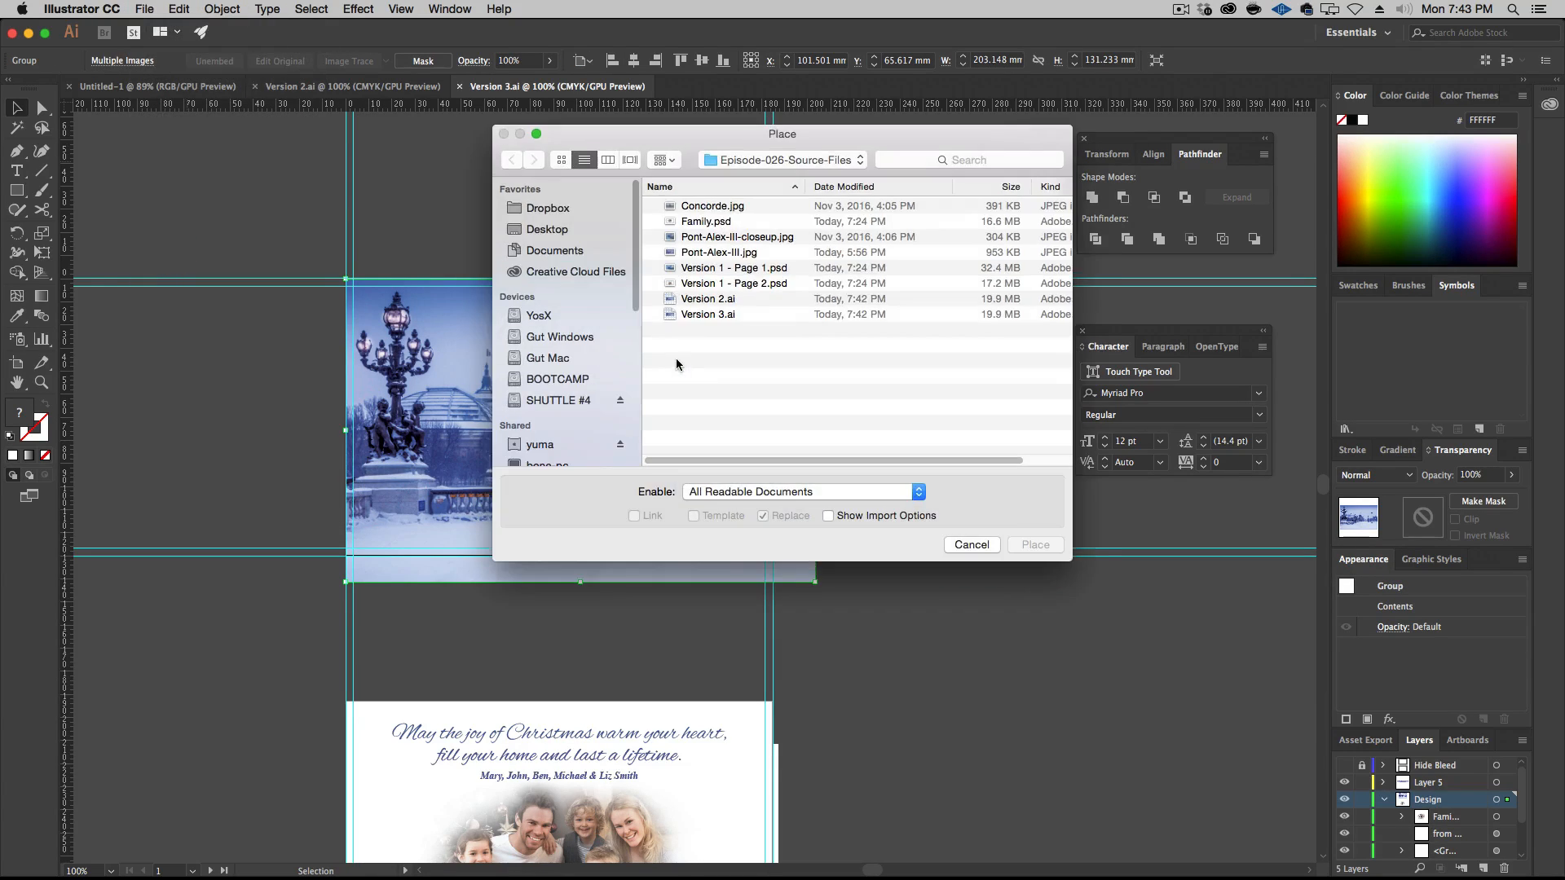
pyautogui.click(723, 206)
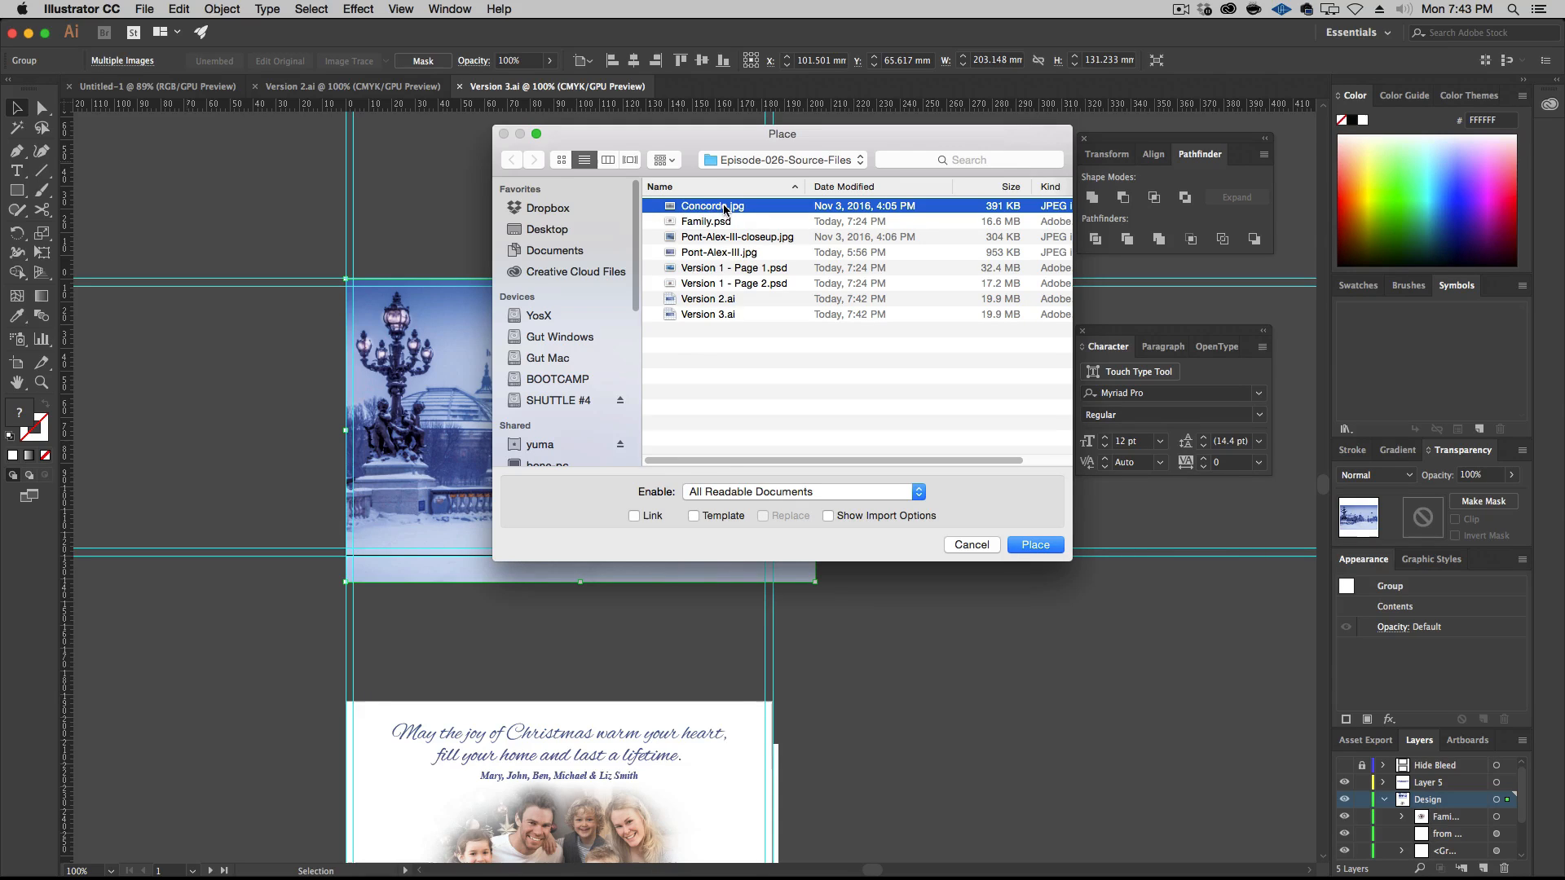
pyautogui.click(1029, 542)
pyautogui.click(472, 191)
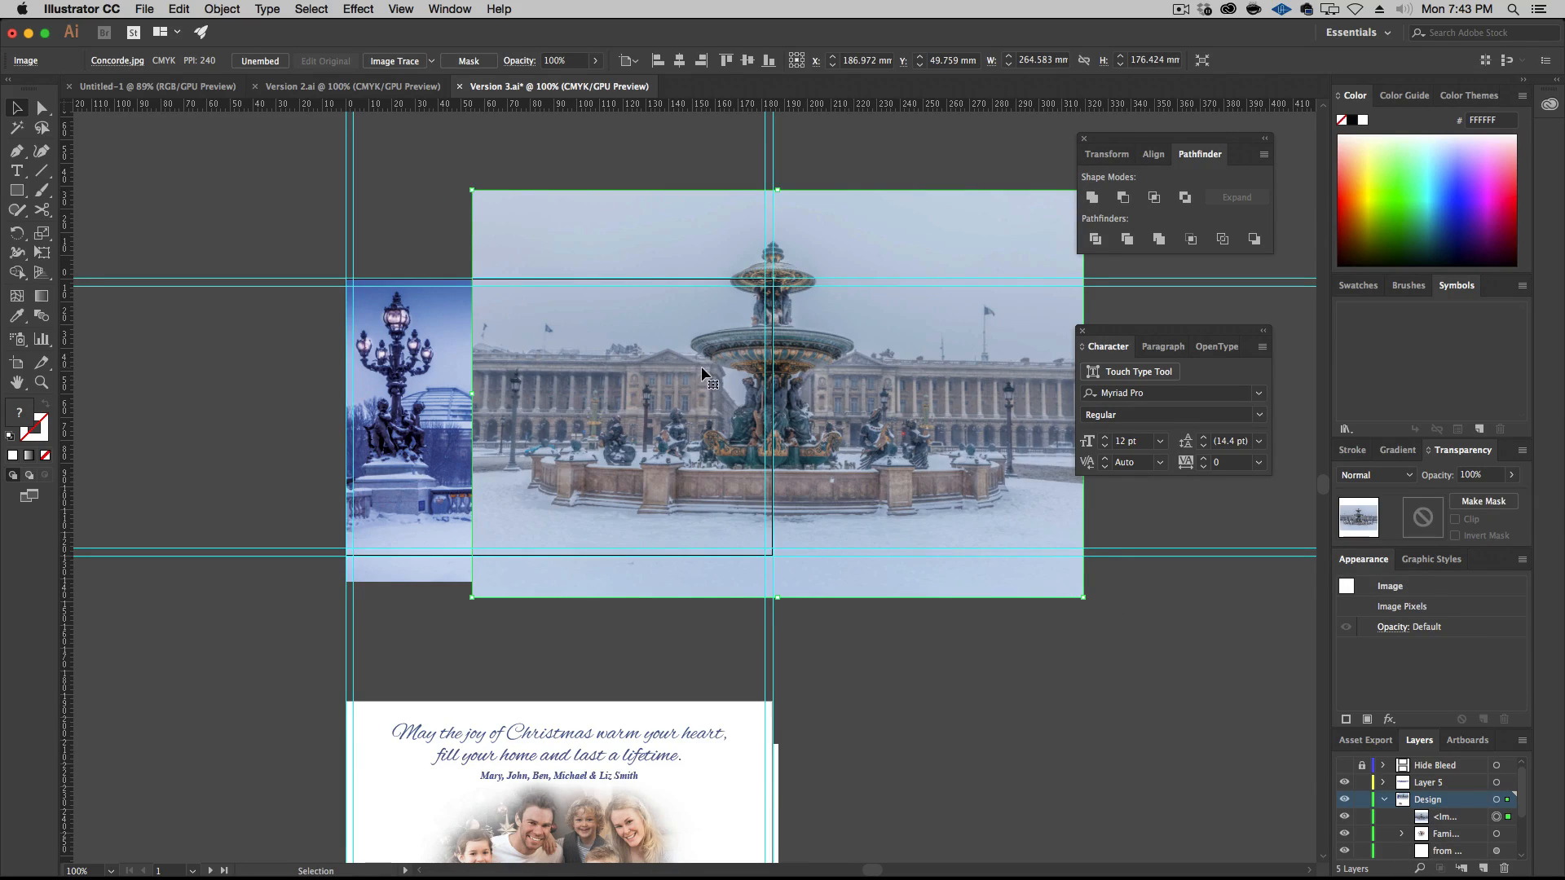
# Paste a copy of the fountain photo in front, set its blend mode to Overlay and group it with the original
pyautogui.press('super+f')
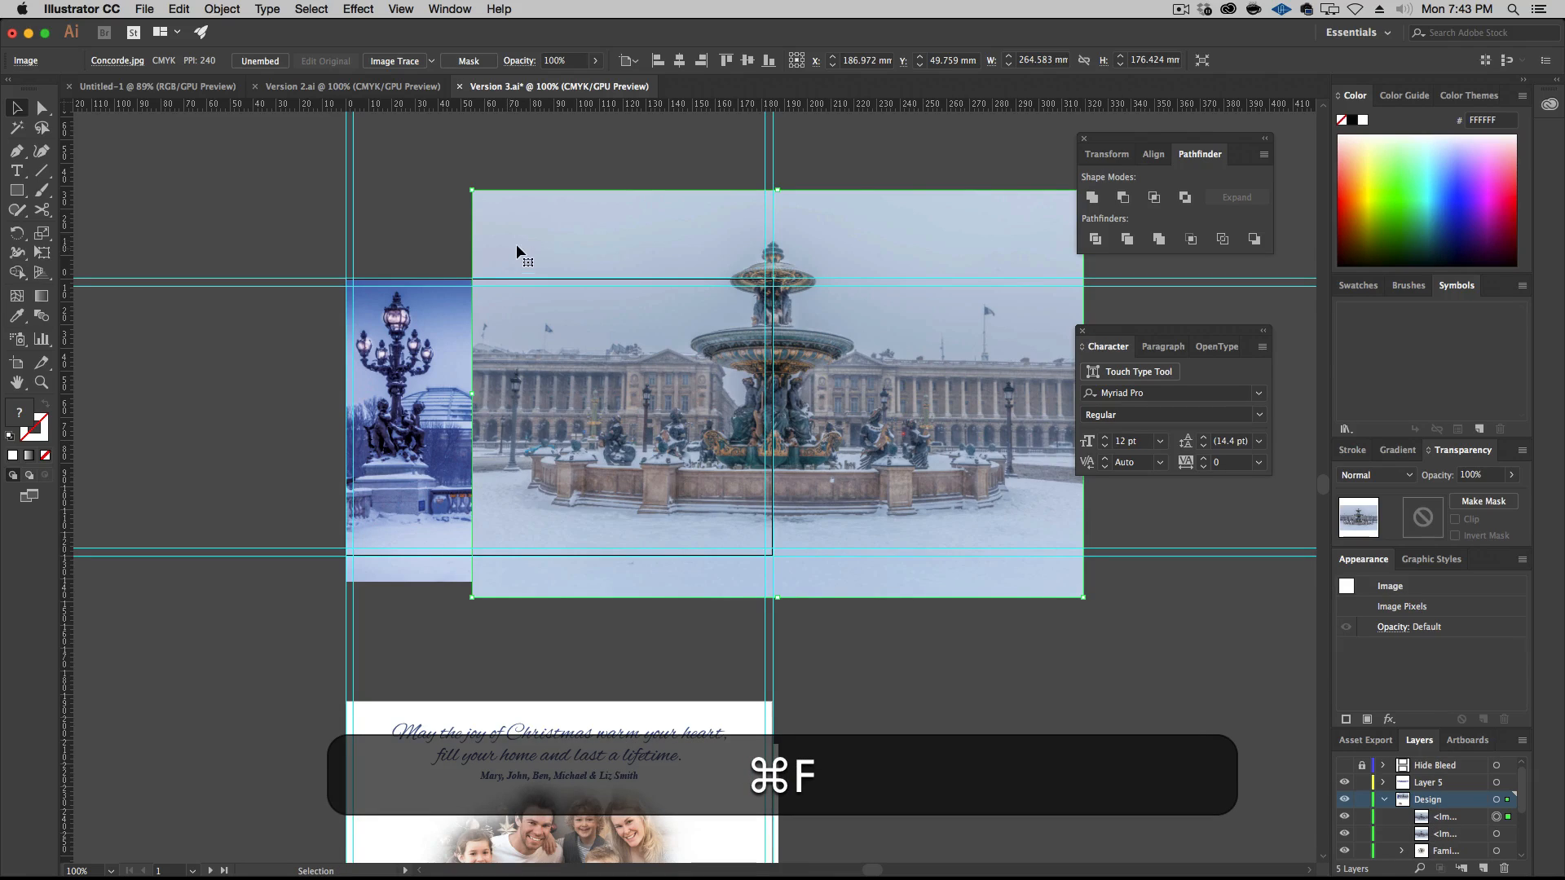
pyautogui.click(1377, 475)
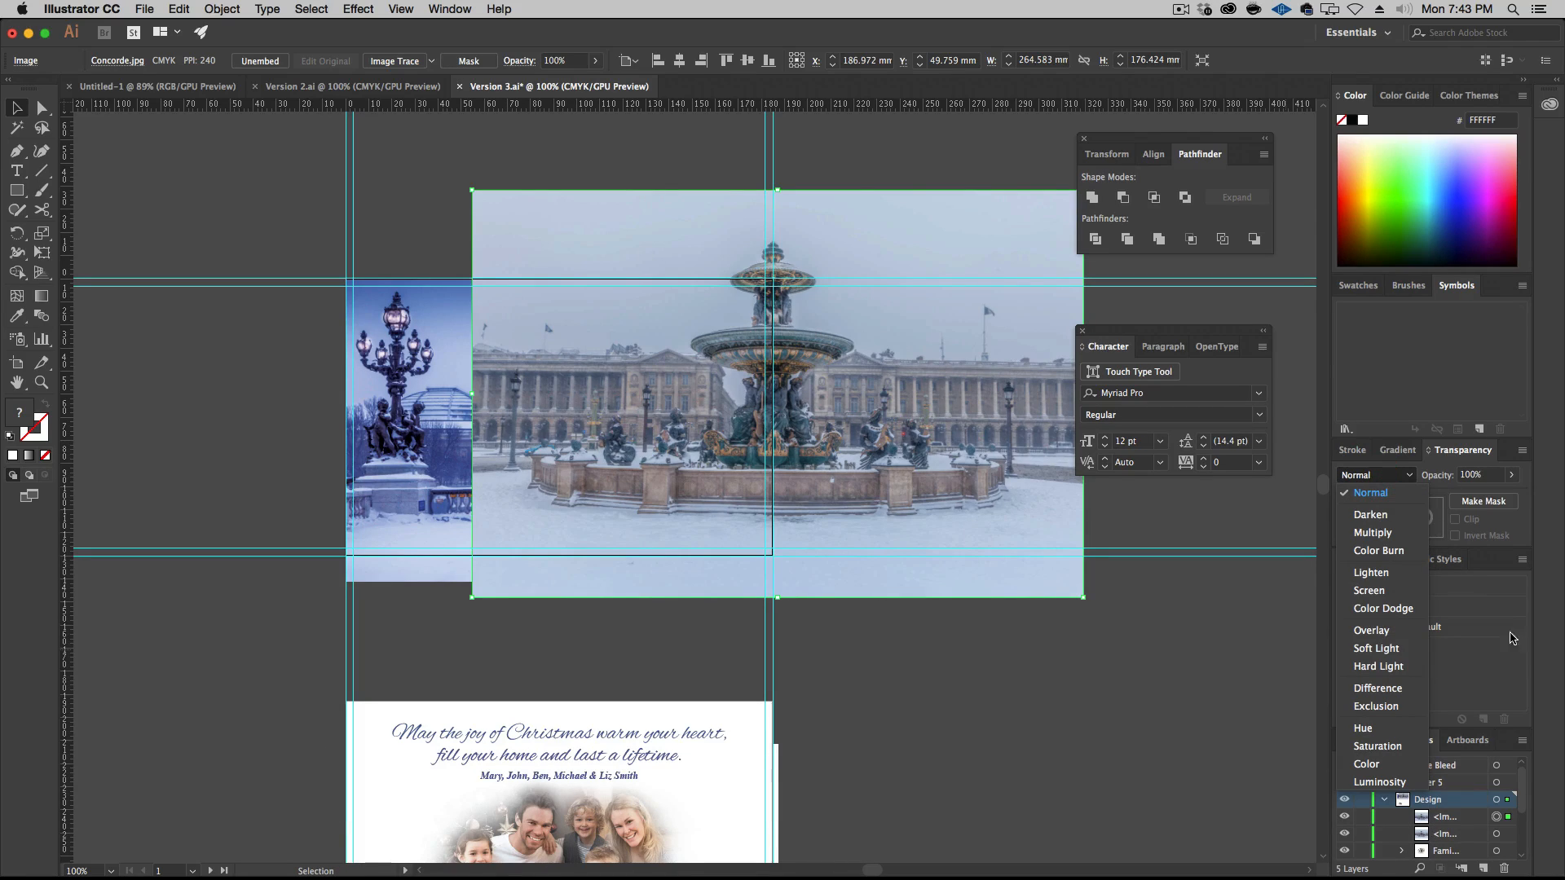
pyautogui.click(1376, 631)
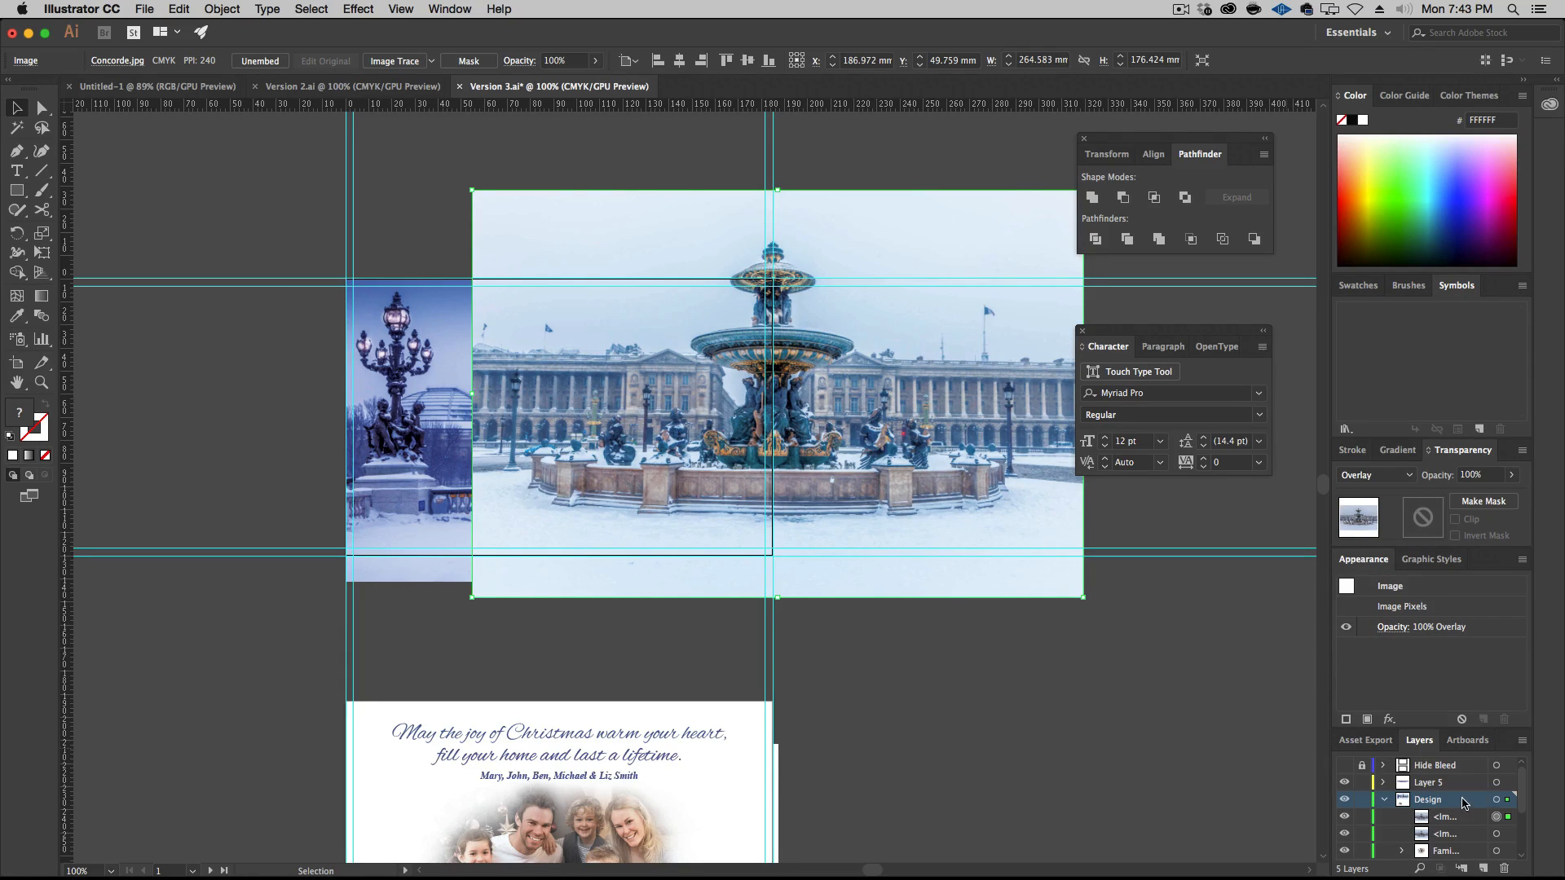
pyautogui.keyDown('shift'); pyautogui.click(1493, 835); pyautogui.keyUp('shift')
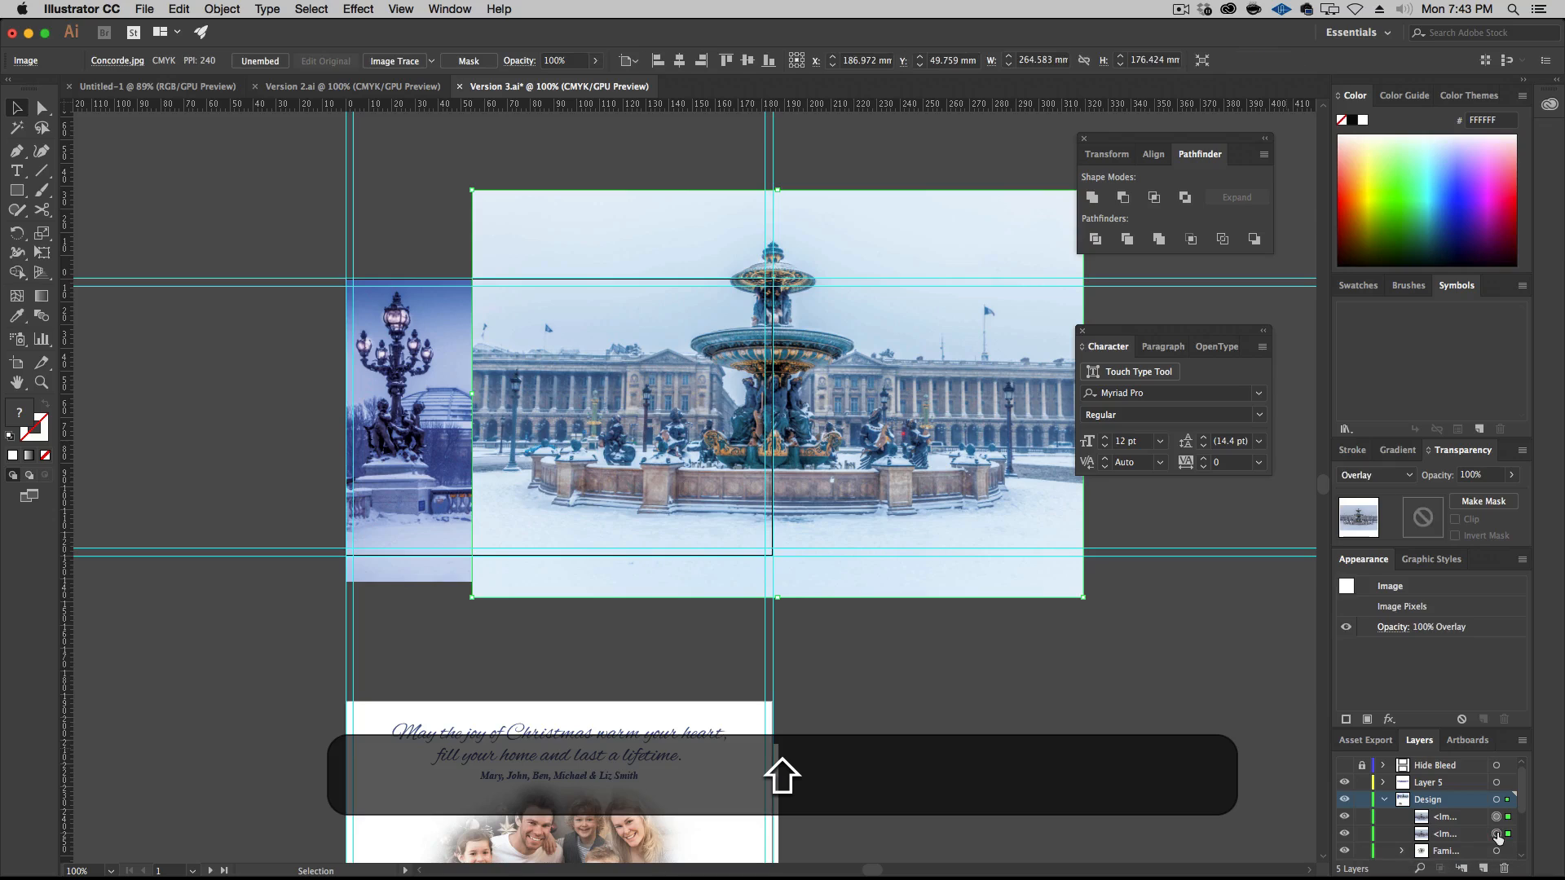
pyautogui.press('super+g')
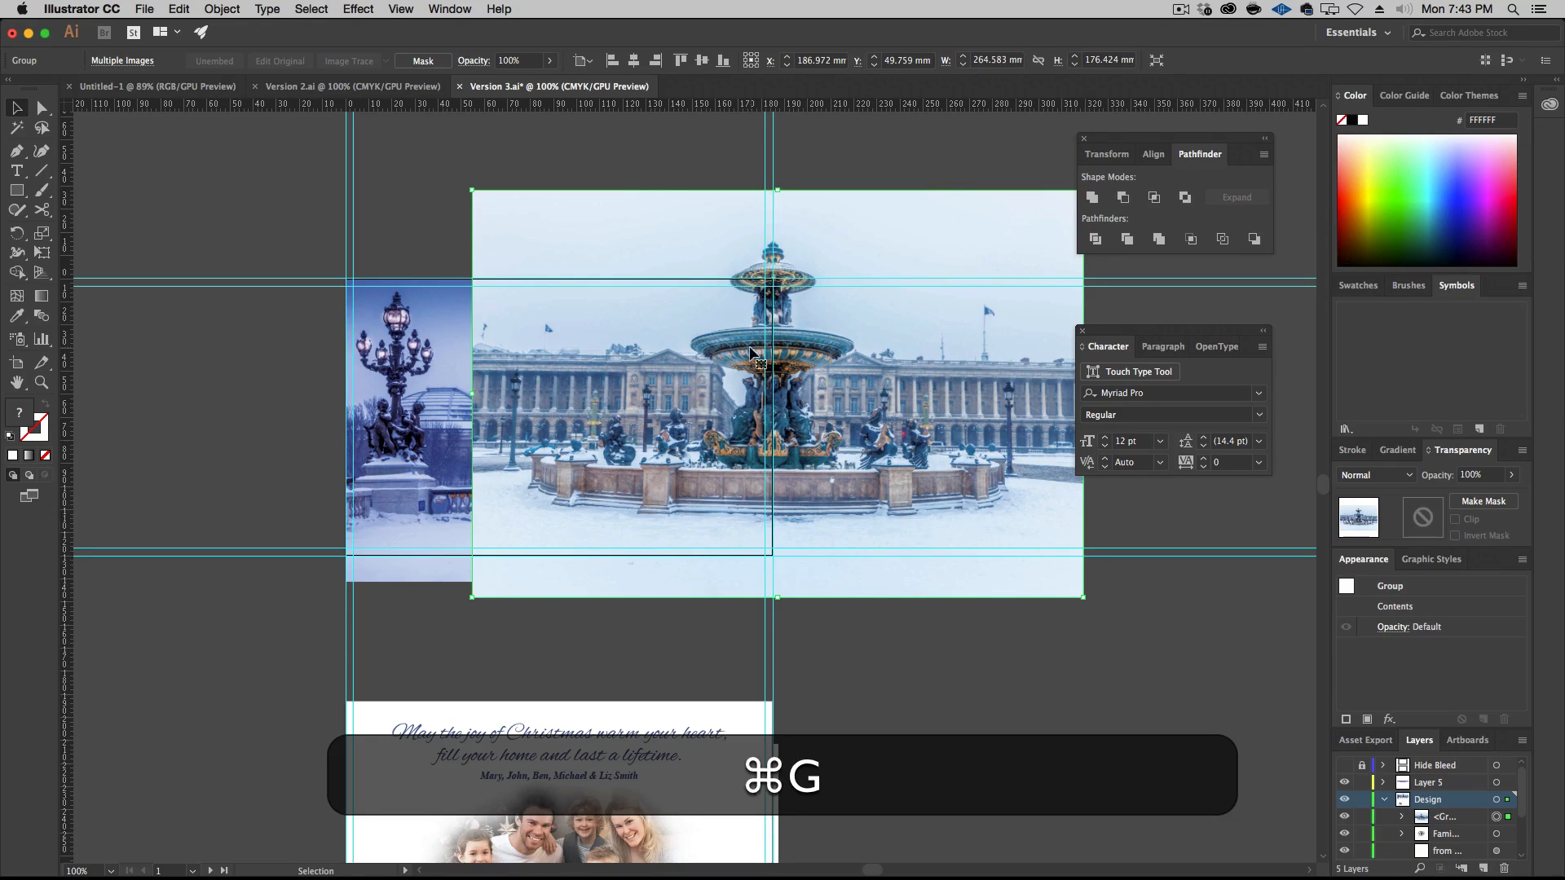
# Move and scale the fountain group to about 185 x 123 mm so it covers the front artboard, and show the Hide Bleed layer
pyautogui.moveTo(560, 236); pyautogui.dragTo(438, 323)
pyautogui.moveTo(949, 683); pyautogui.dragTo(794, 566)
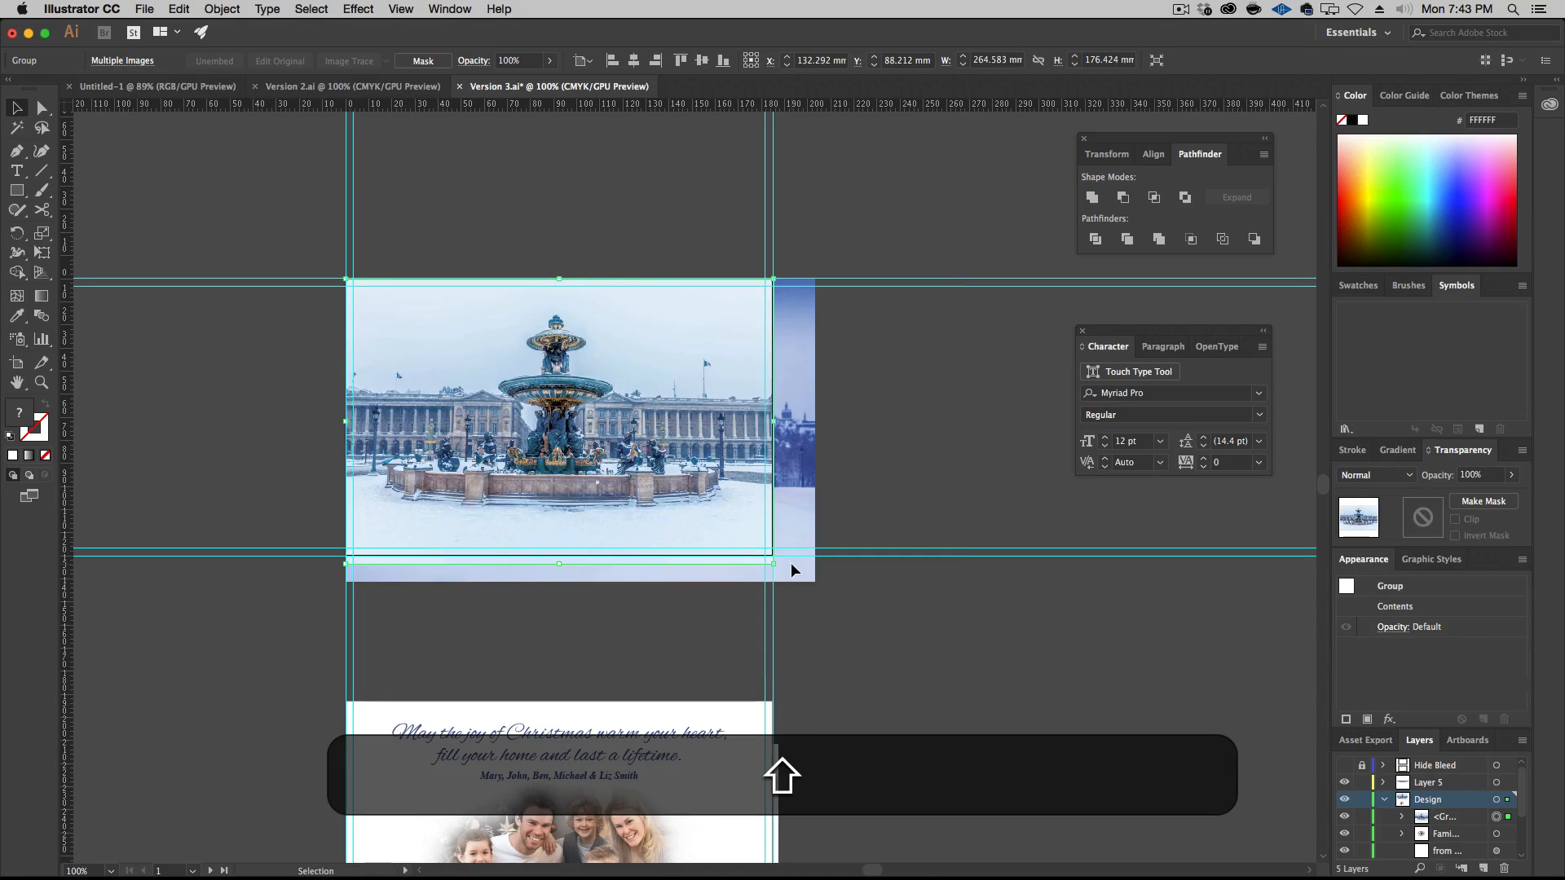
pyautogui.click(1344, 765)
# Move the fountain group beneath the front texts in the layer order and delete the old bridge photo group
pyautogui.scroll(2, 1435, 796)
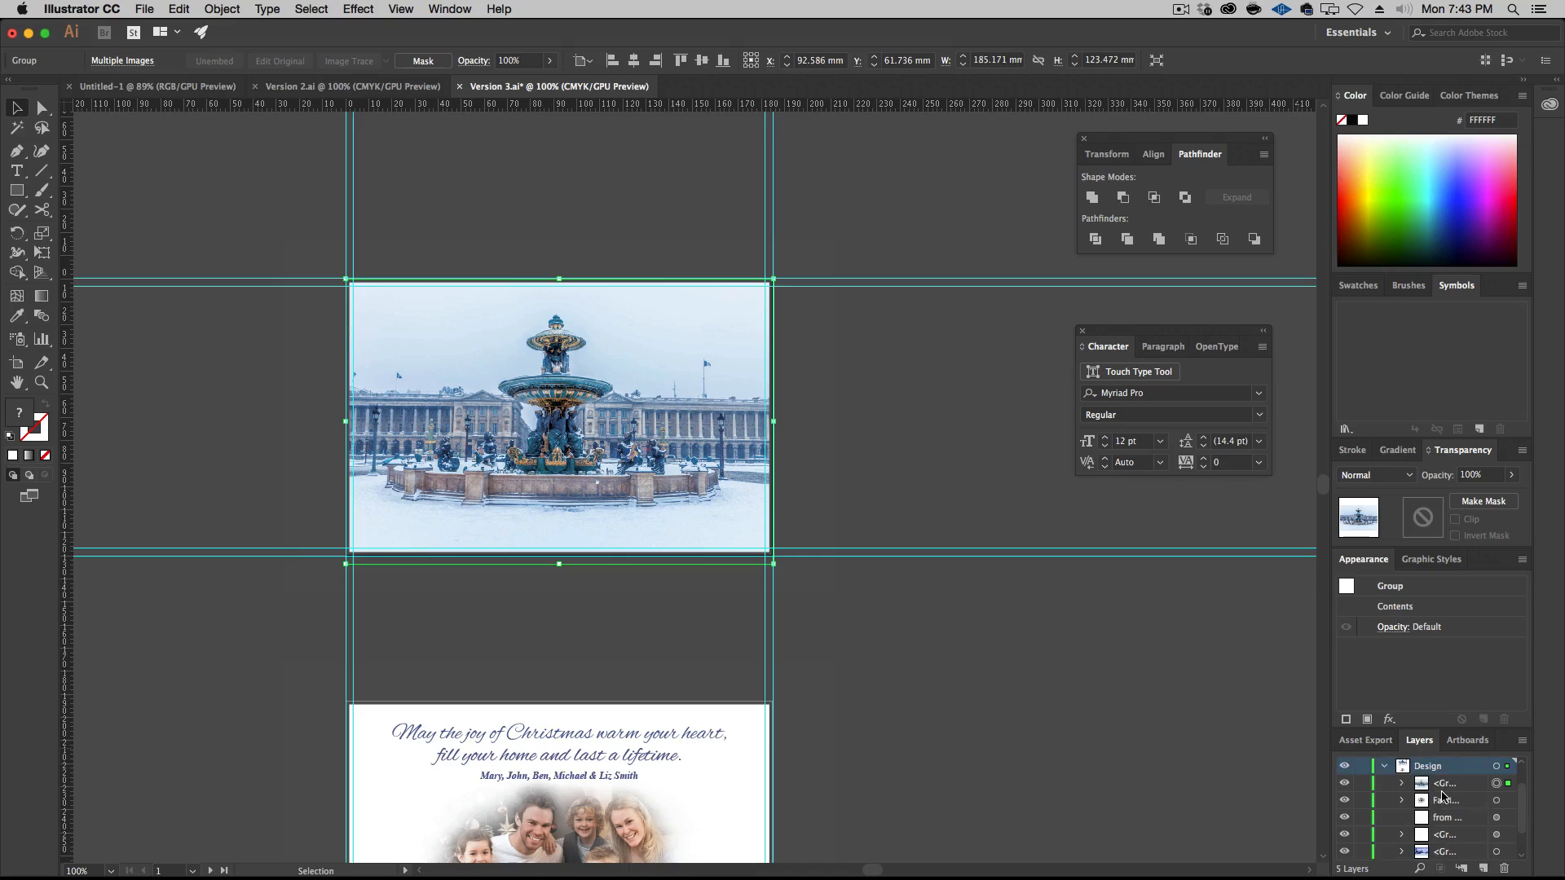
pyautogui.moveTo(1457, 789); pyautogui.dragTo(1465, 844)
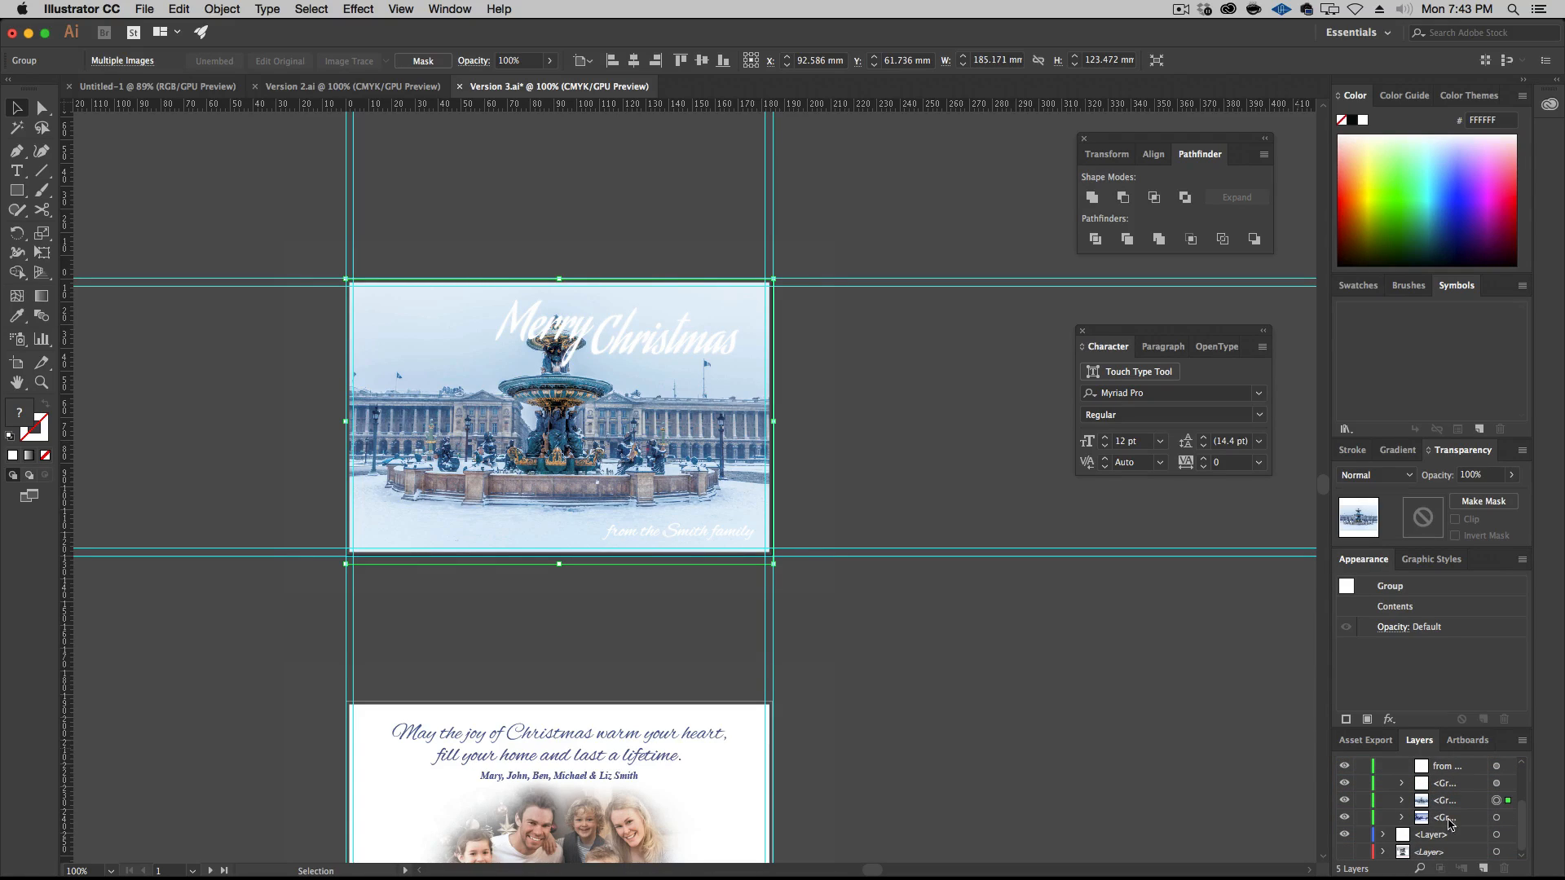
pyautogui.press('BackSpace')
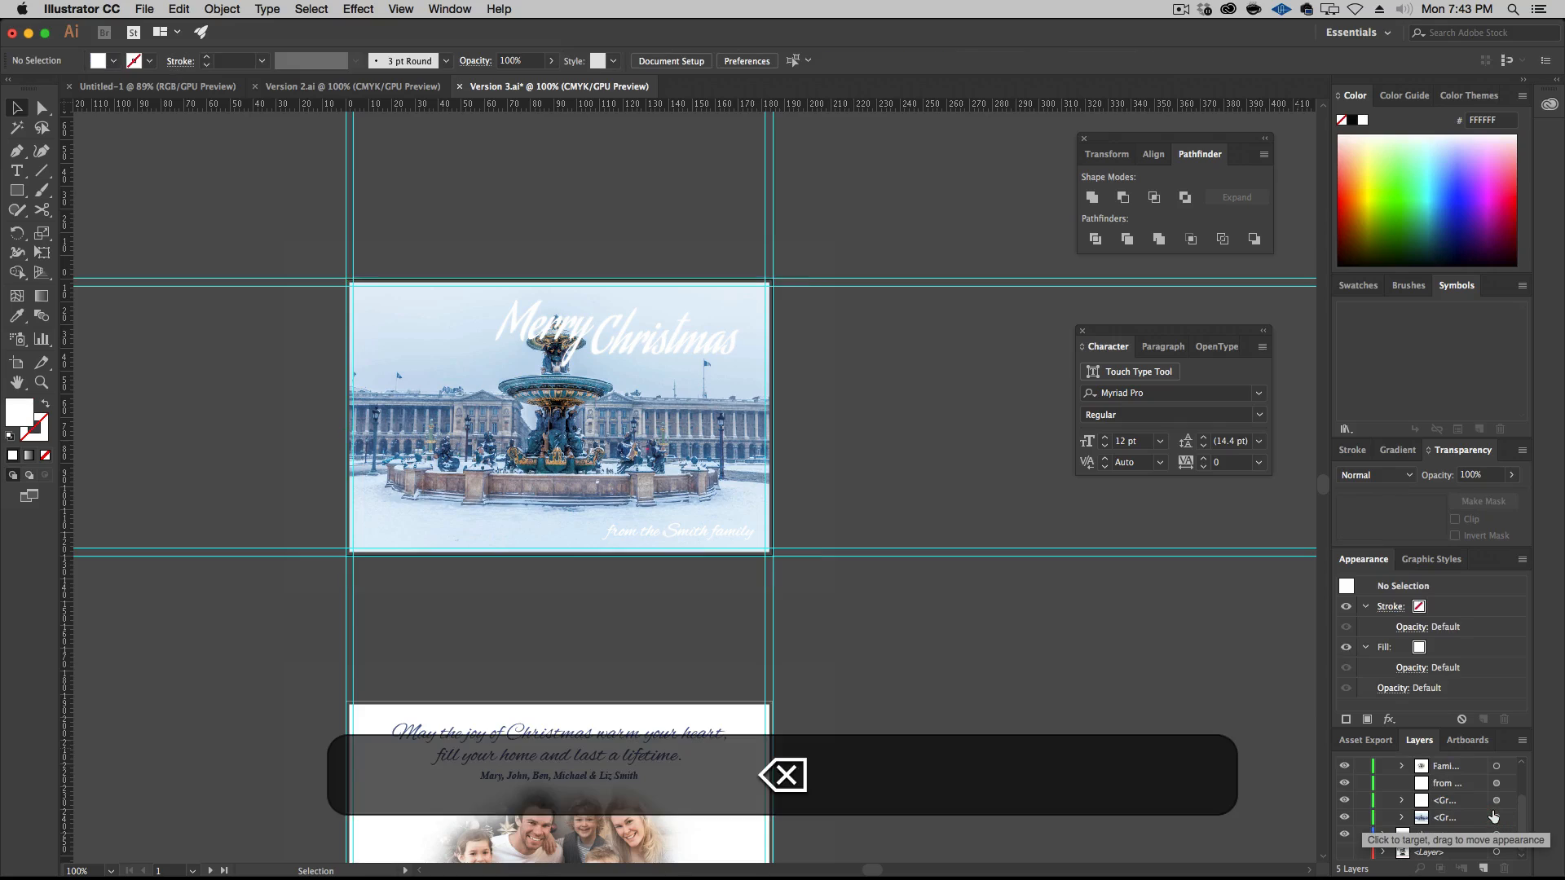
# Delete the old "Merry Christmas" title from the front artboard
pyautogui.click(642, 334)
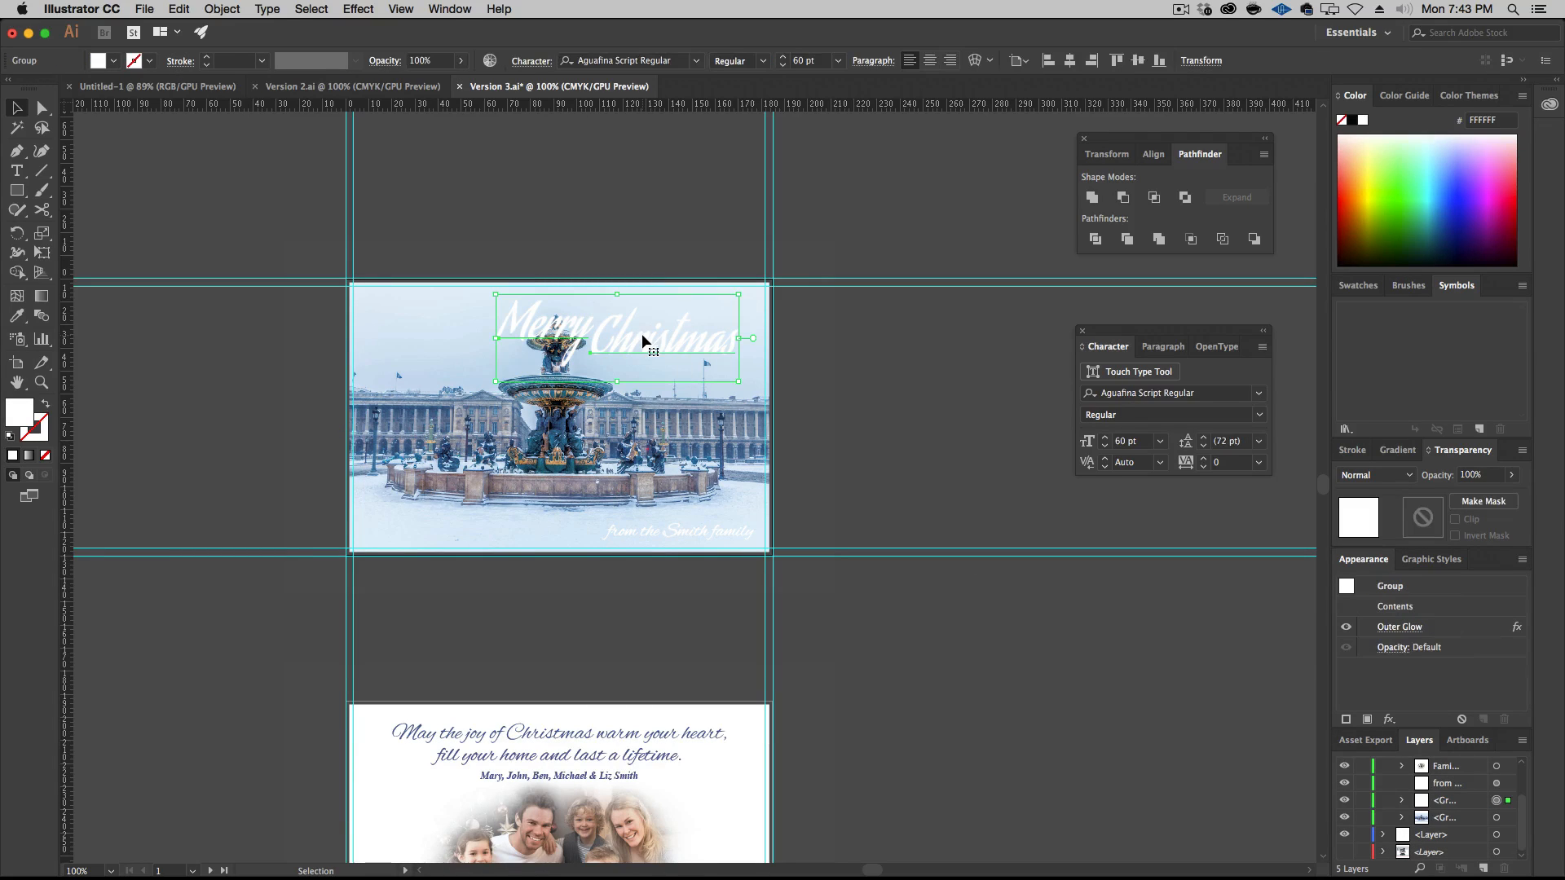
pyautogui.press('super+Tab')
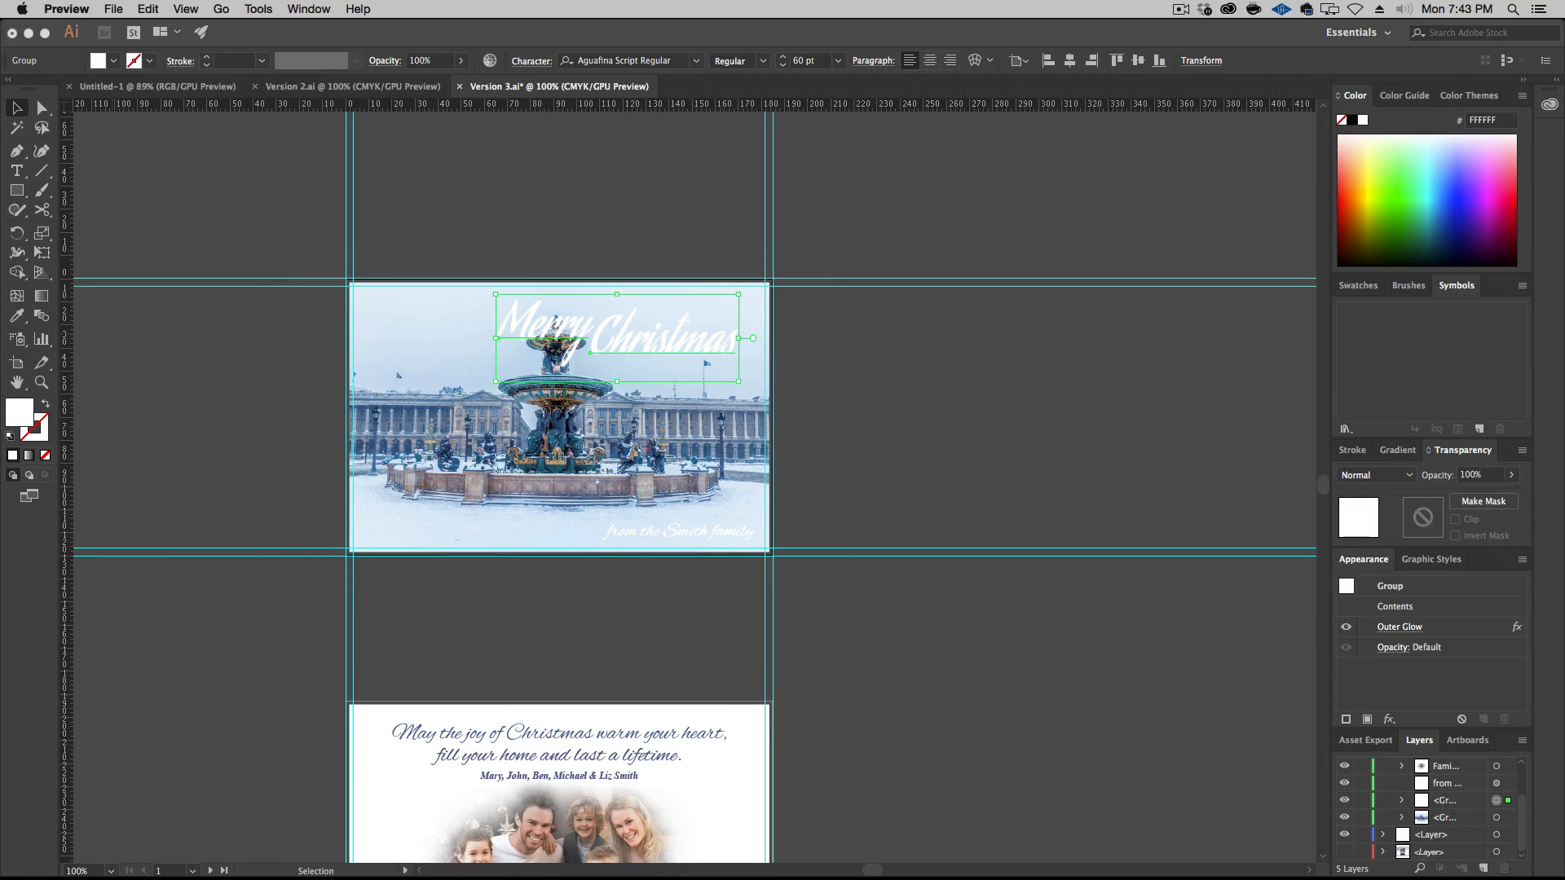
pyautogui.click(651, 299)
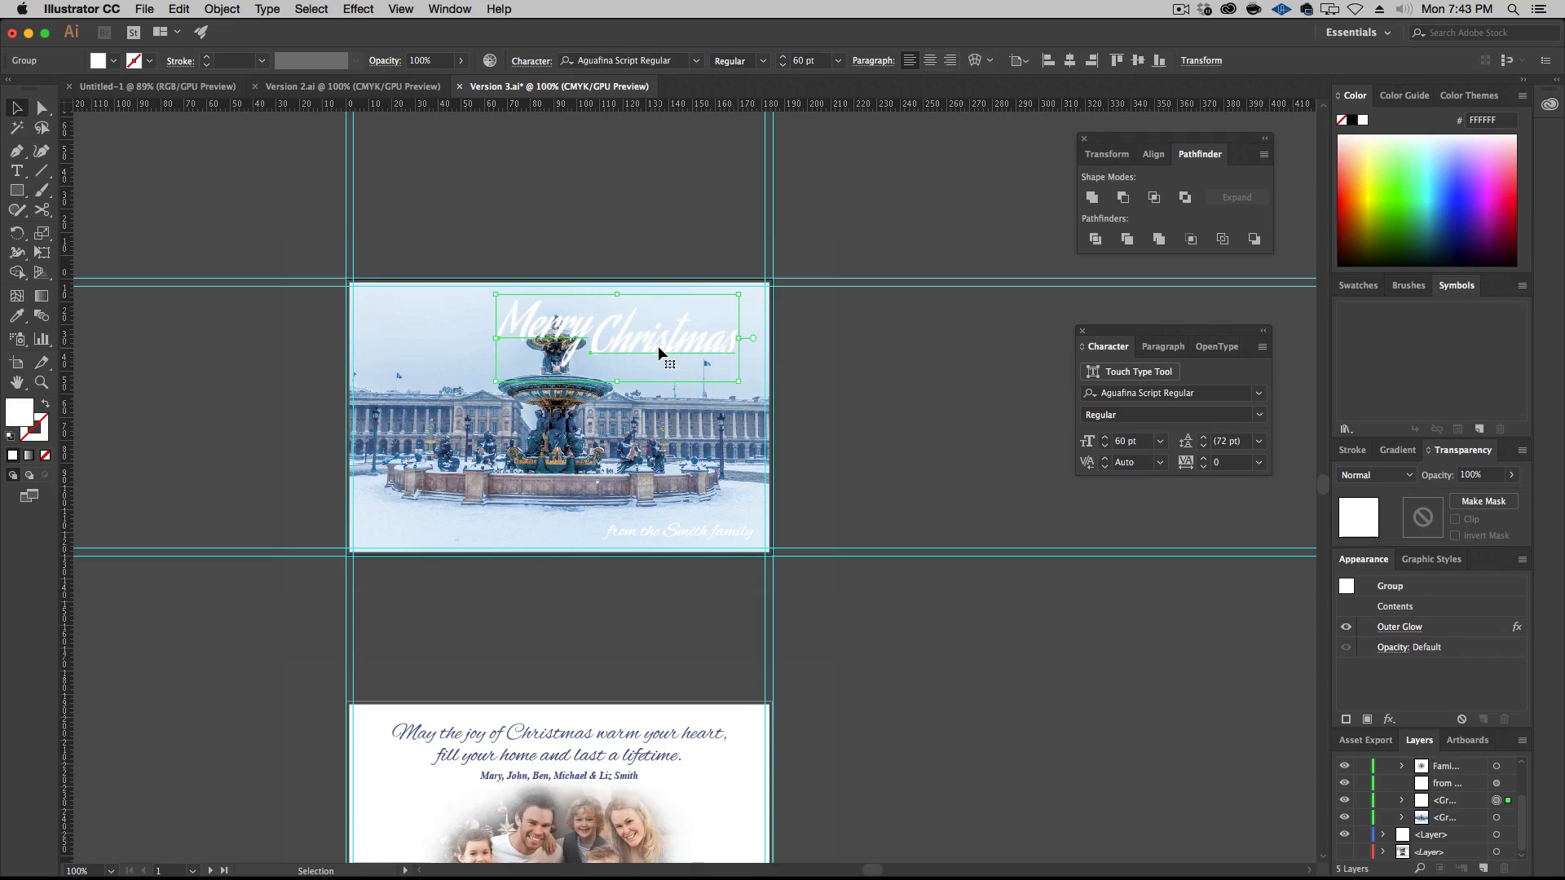
pyautogui.press('BackSpace')
# Add new point text reading "Merry Christmas" in the gap between the two artboards and select it as an object
pyautogui.press('t')
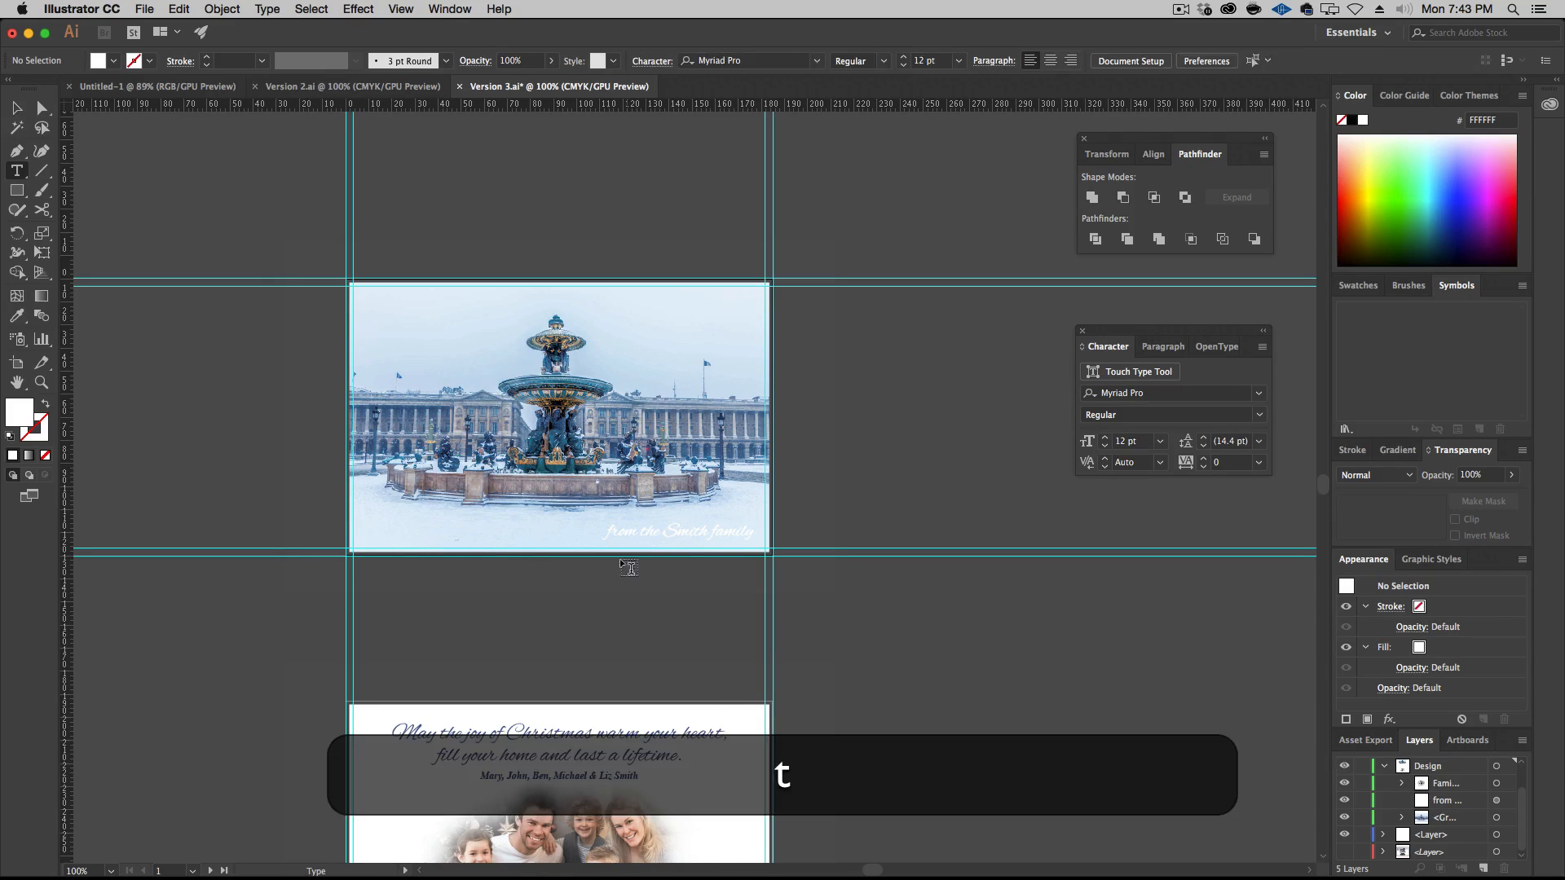
pyautogui.click(433, 619)
pyautogui.write('Merr')
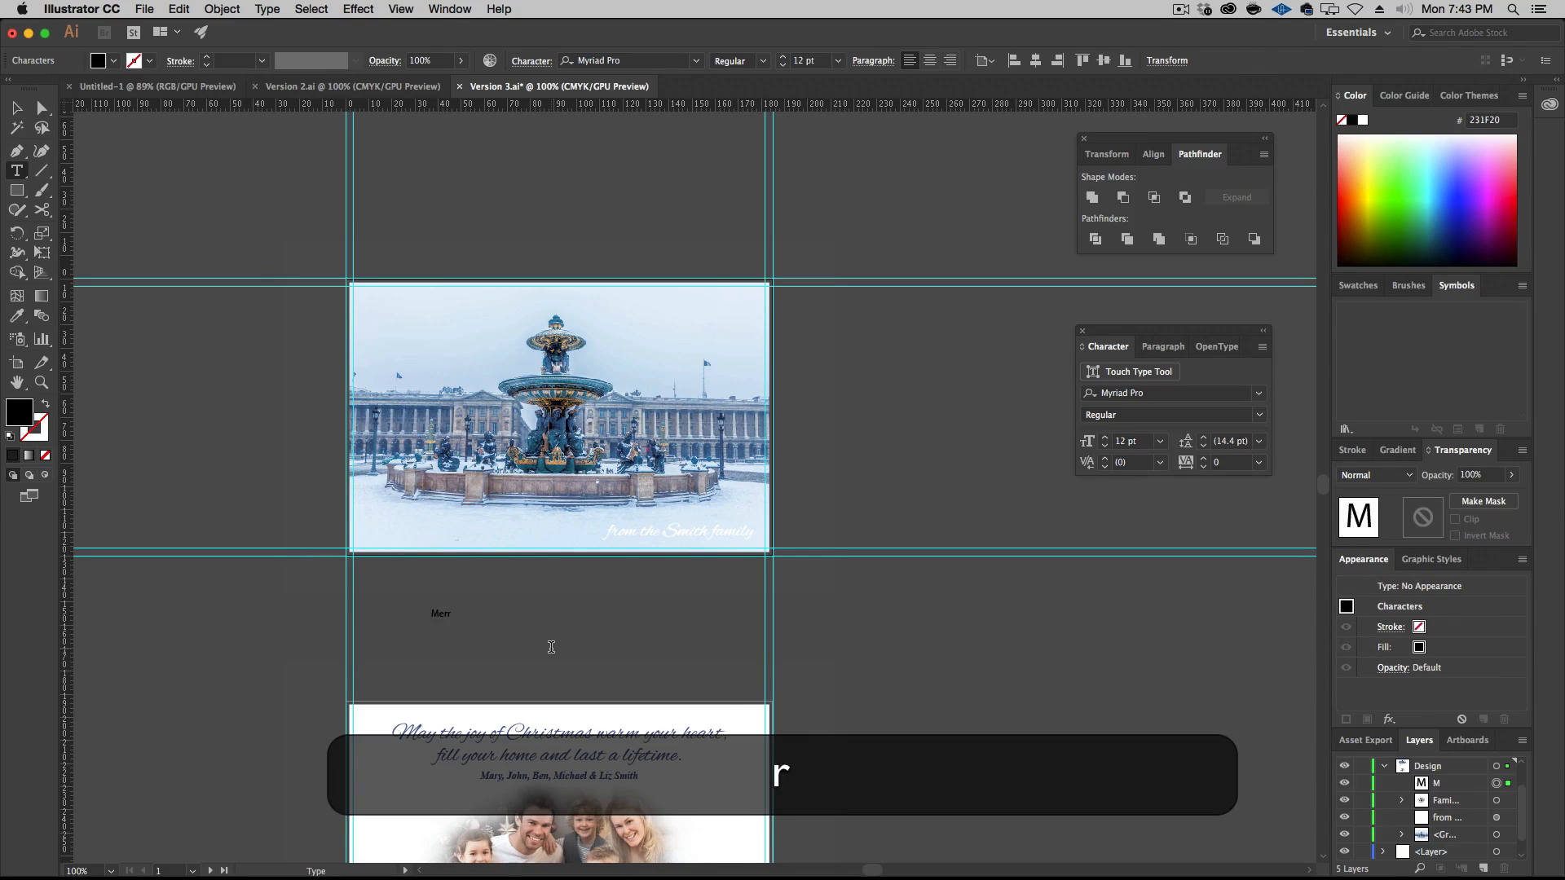
pyautogui.write('y Christmas')
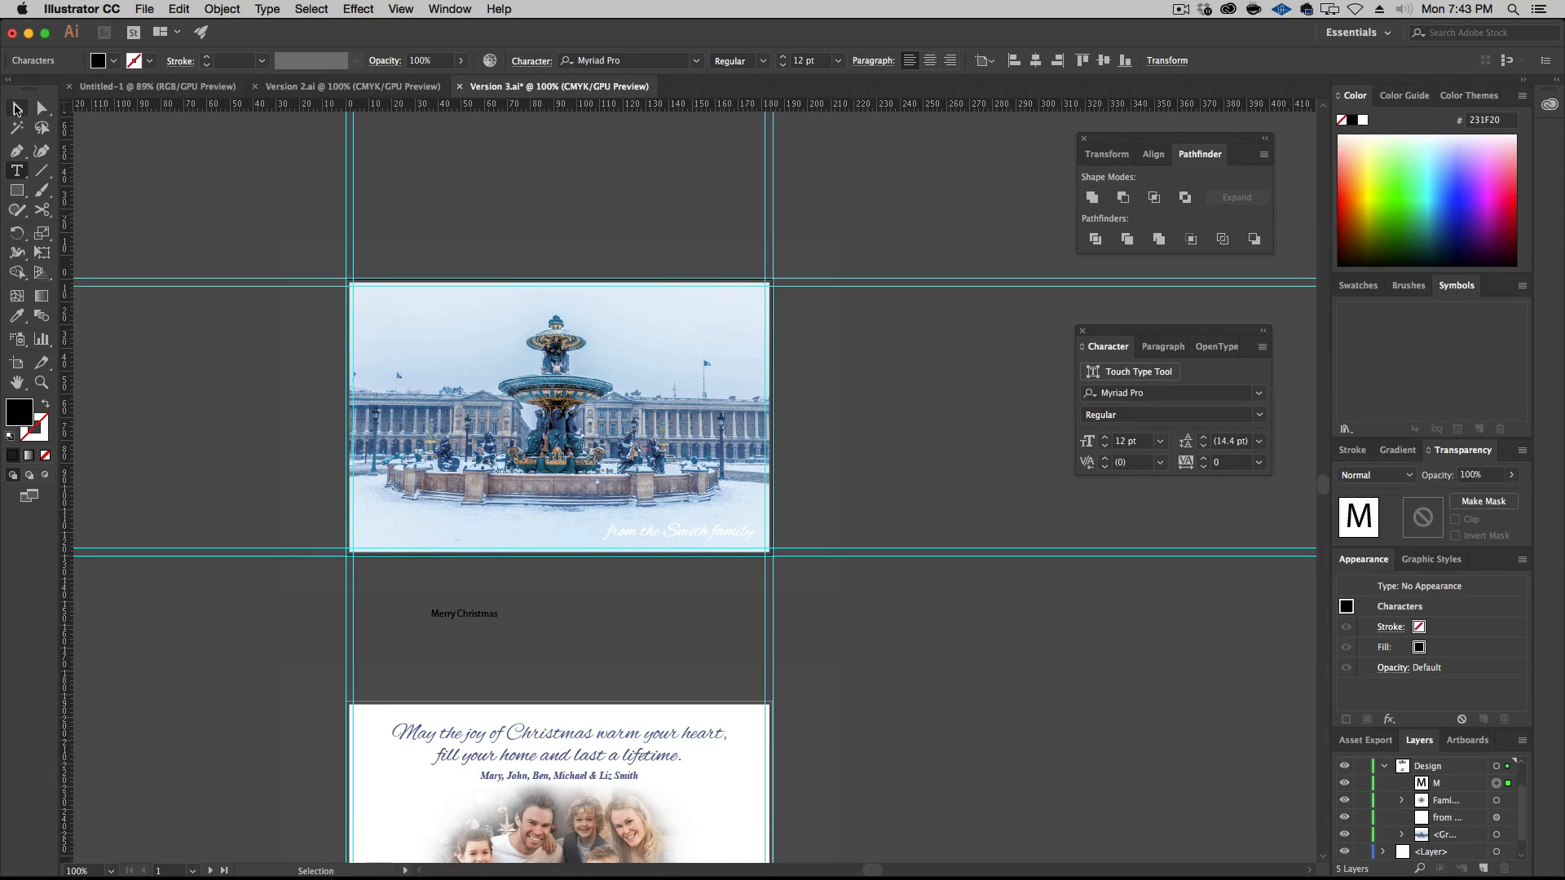
pyautogui.click(16, 108)
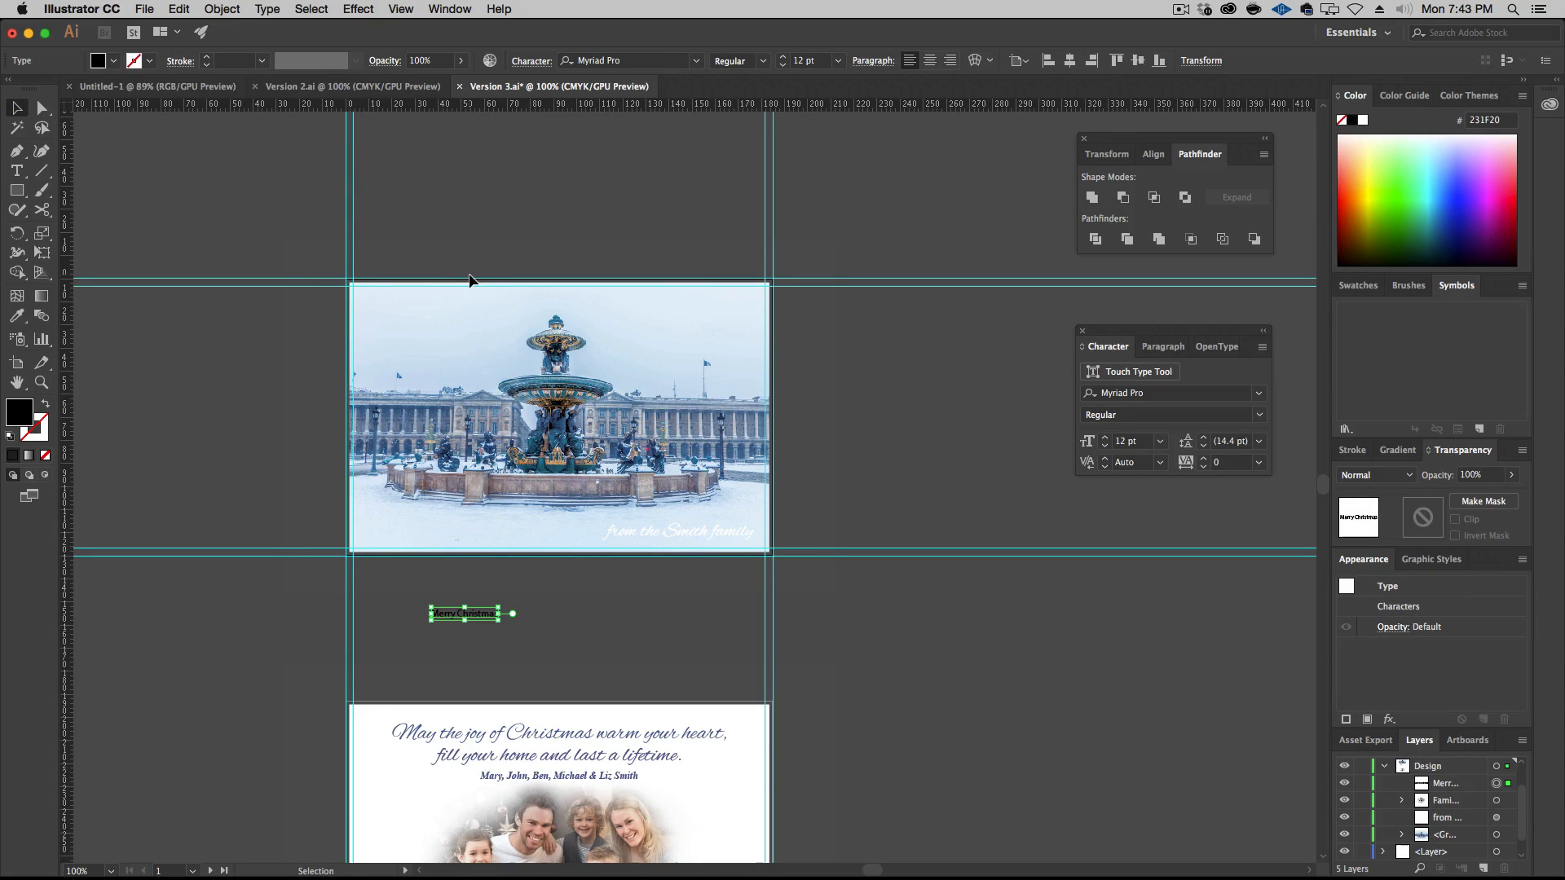
# Set the new title in Dancing Script, scale it to about 61 pt and move it below the fountain on the front artboard
pyautogui.click(1259, 393)
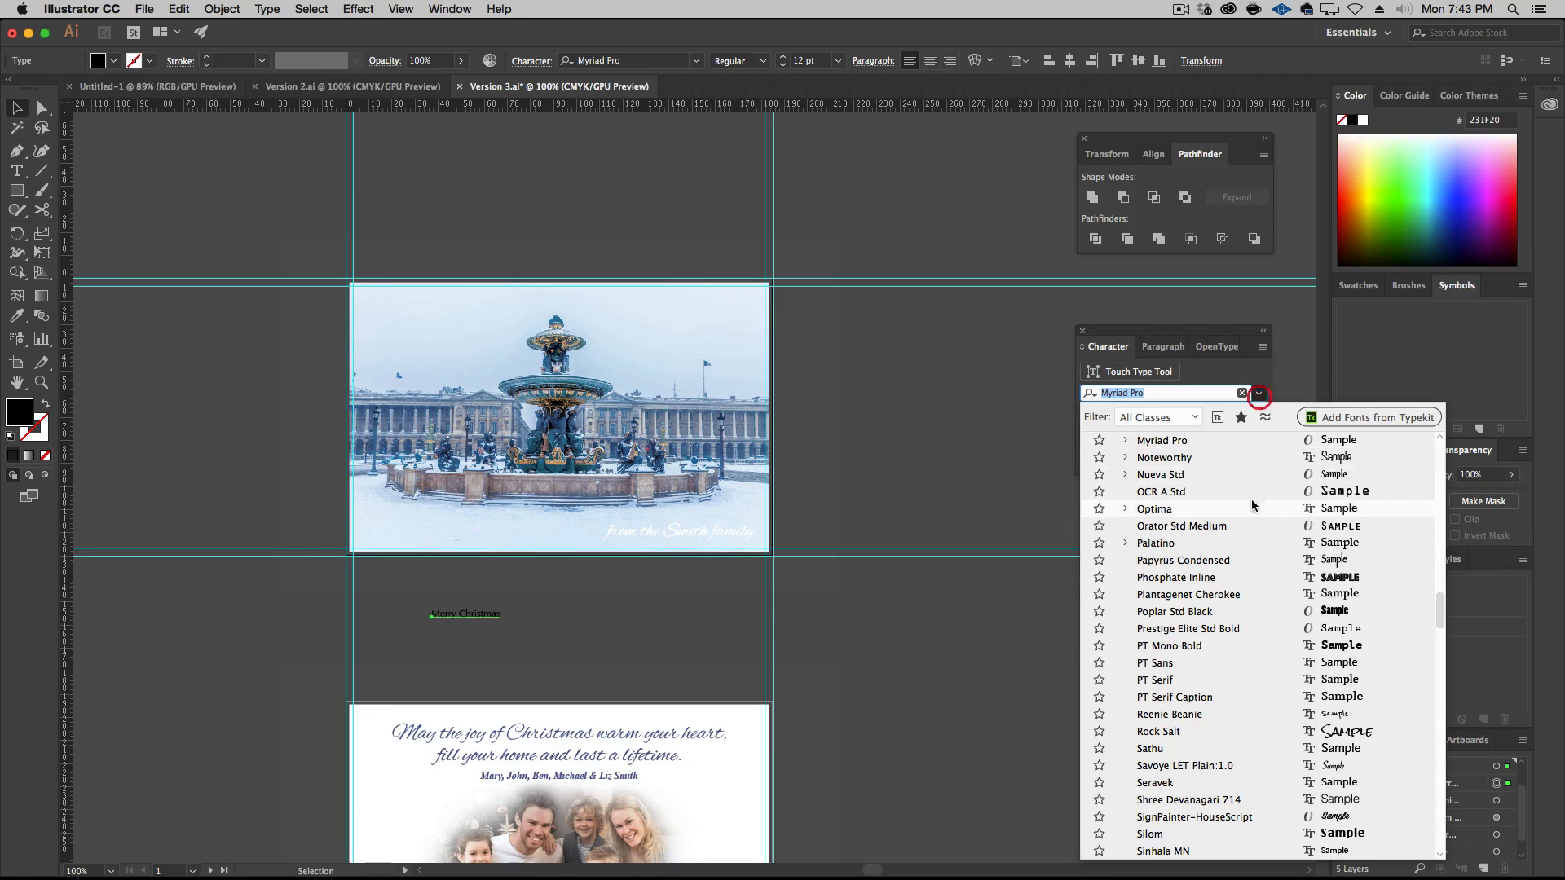
pyautogui.scroll(10, 1217, 520)
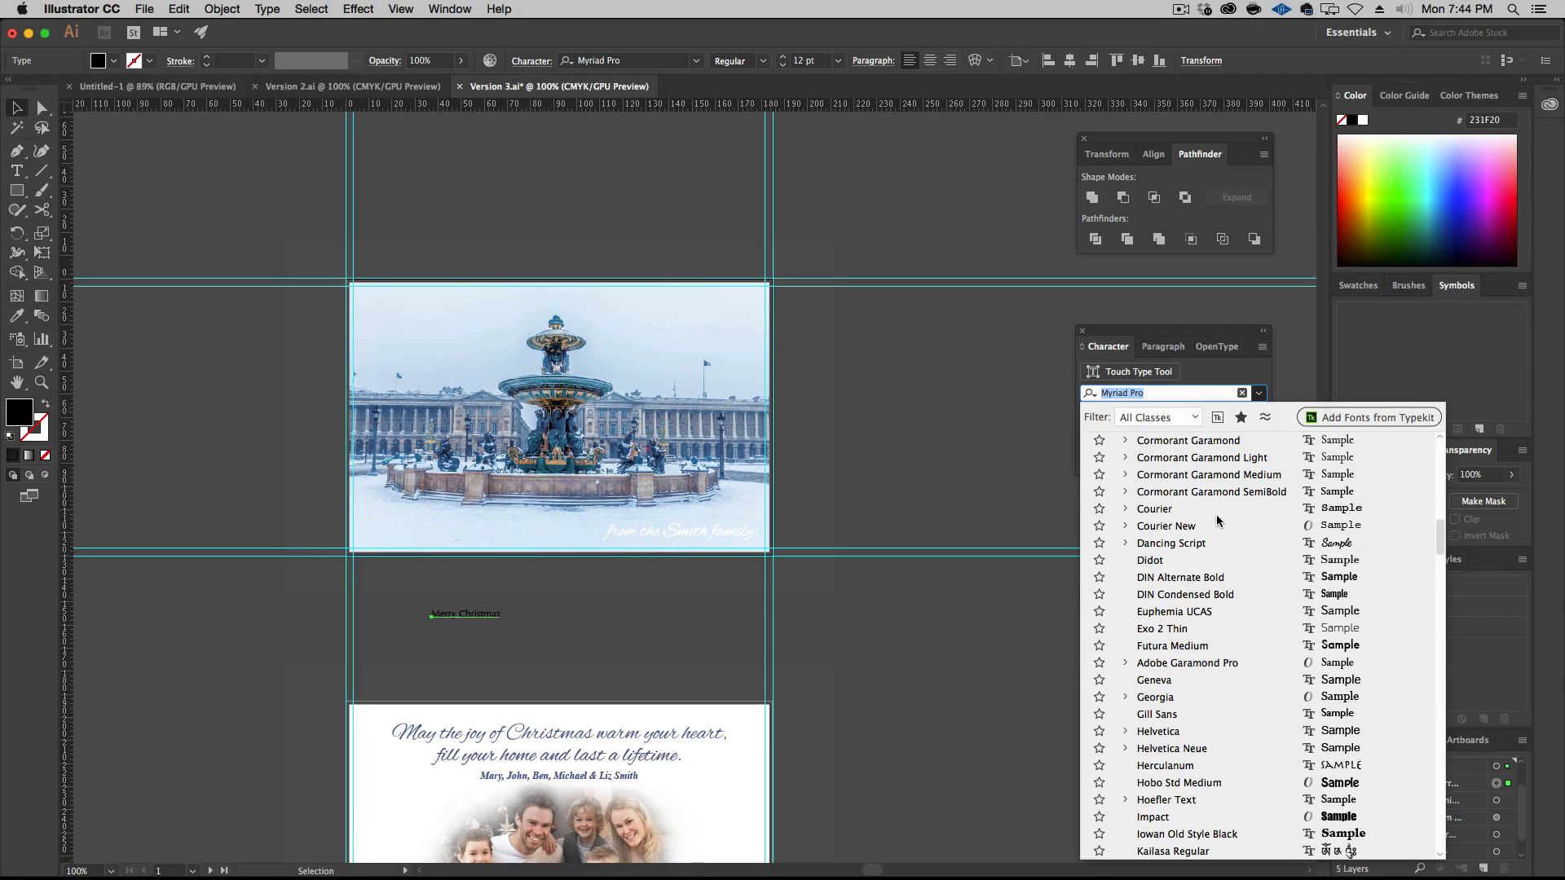
pyautogui.click(1216, 540)
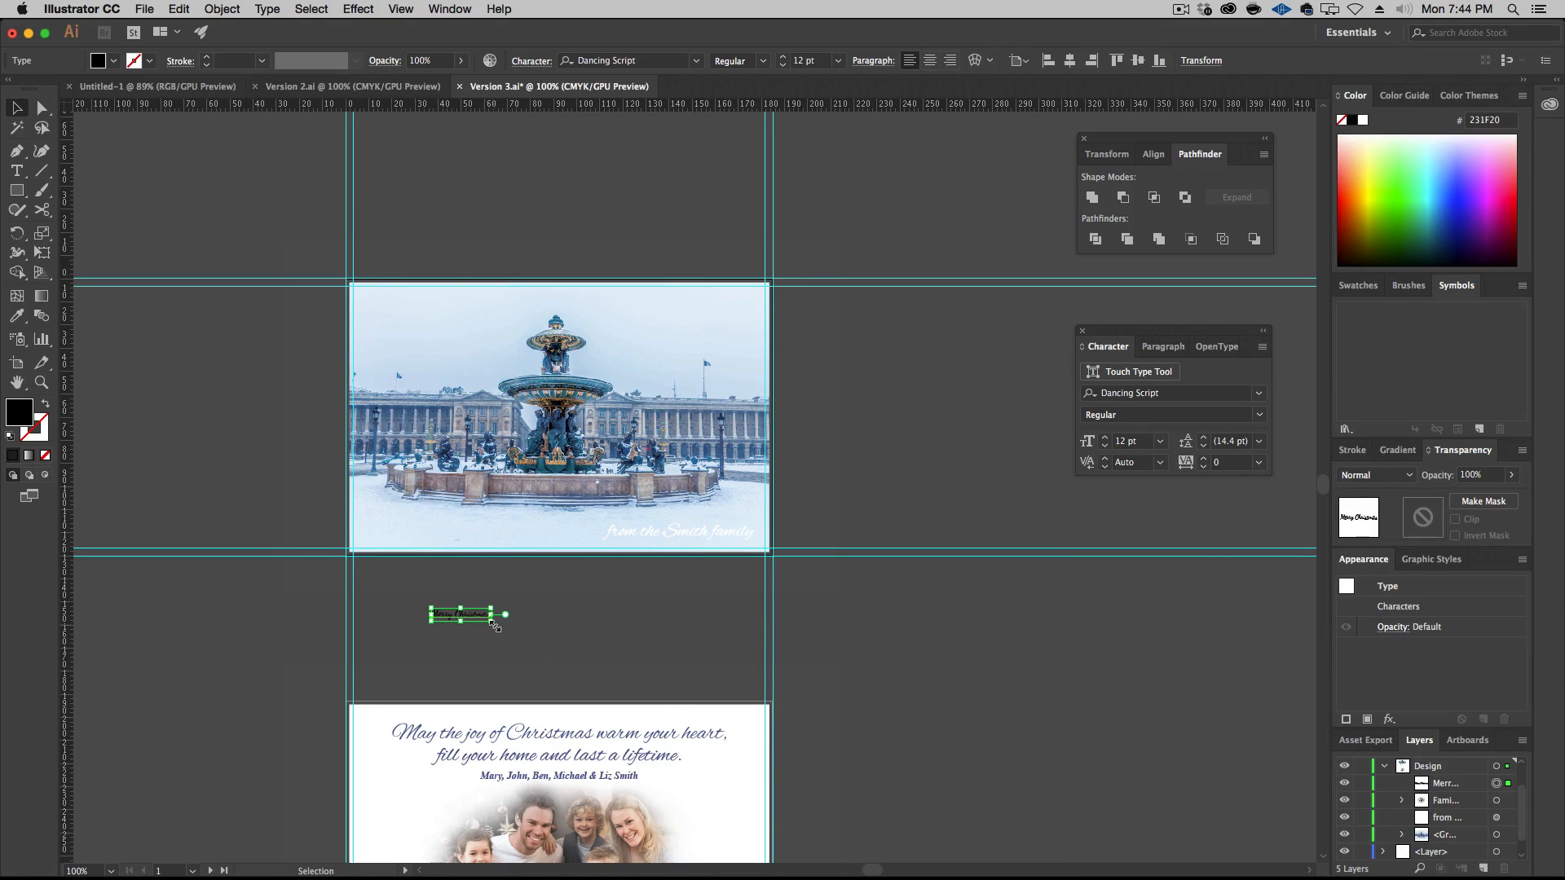
pyautogui.moveTo(495, 626); pyautogui.dragTo(731, 670)
pyautogui.moveTo(618, 652); pyautogui.dragTo(606, 530)
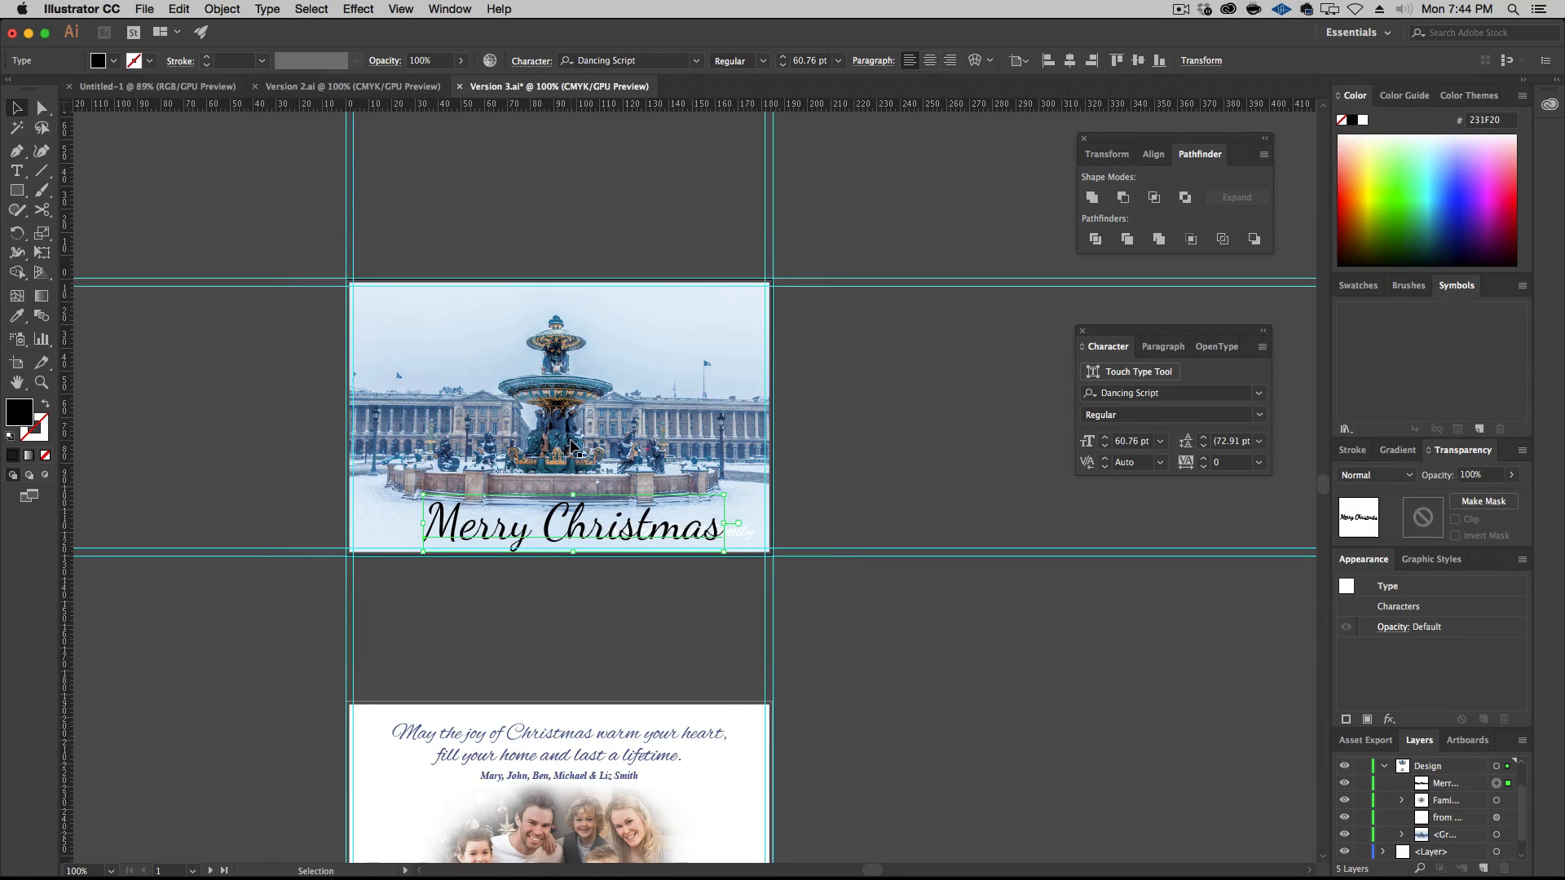
# Recolor the "Merry Christmas" title with the teal 46707D sampled from the fountain's large upper basin and set its blend mode to Normal
pyautogui.press('i')
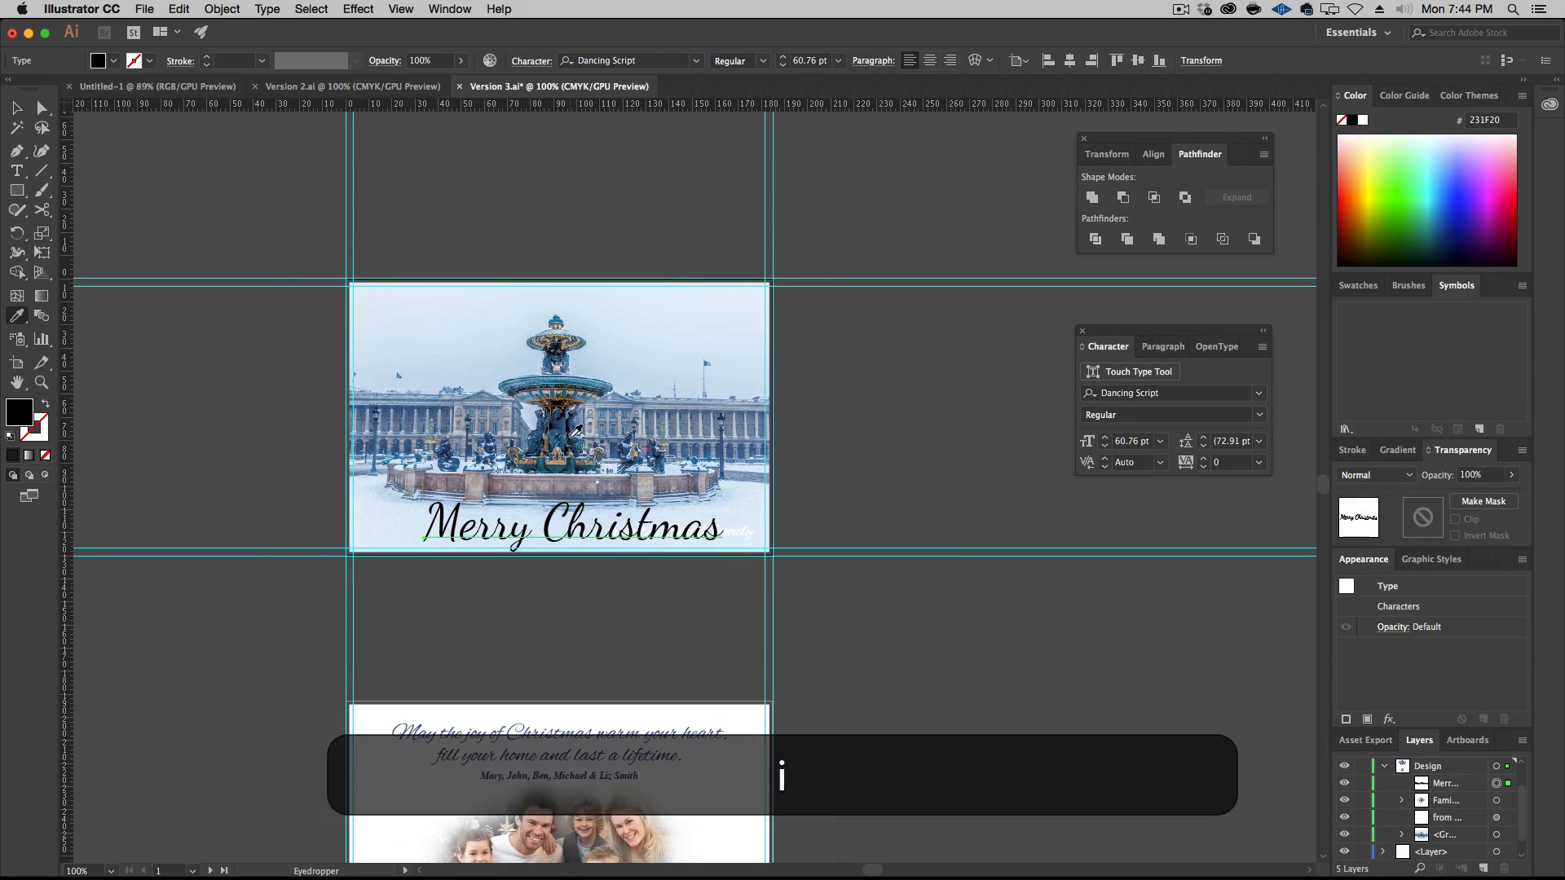
pyautogui.click(1402, 835)
pyautogui.scroll(-1, 1402, 840)
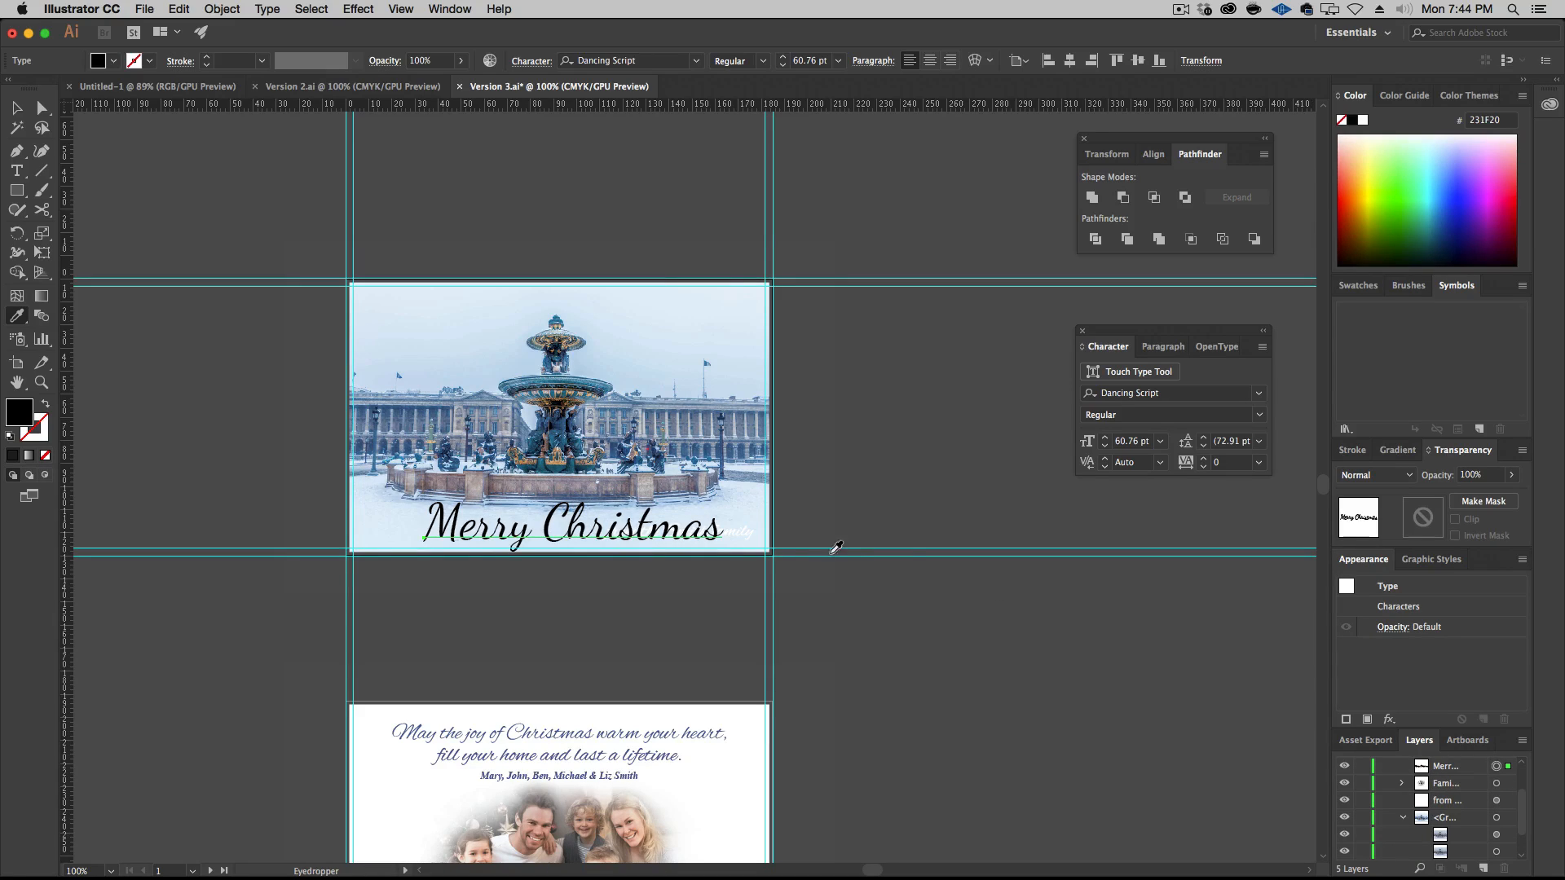
pyautogui.click(17, 108)
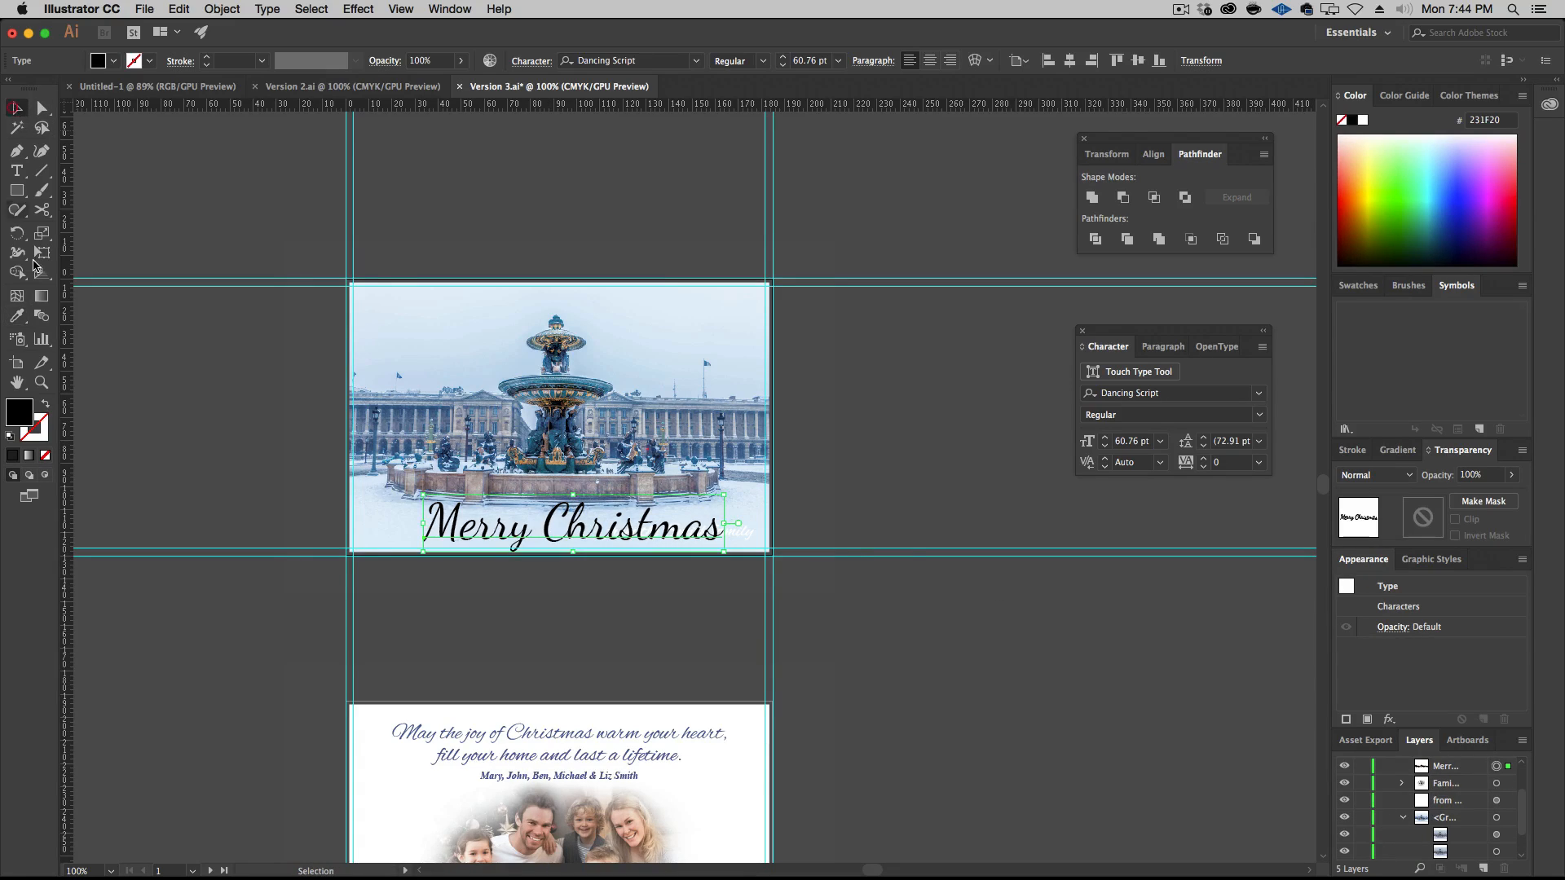
pyautogui.press('i')
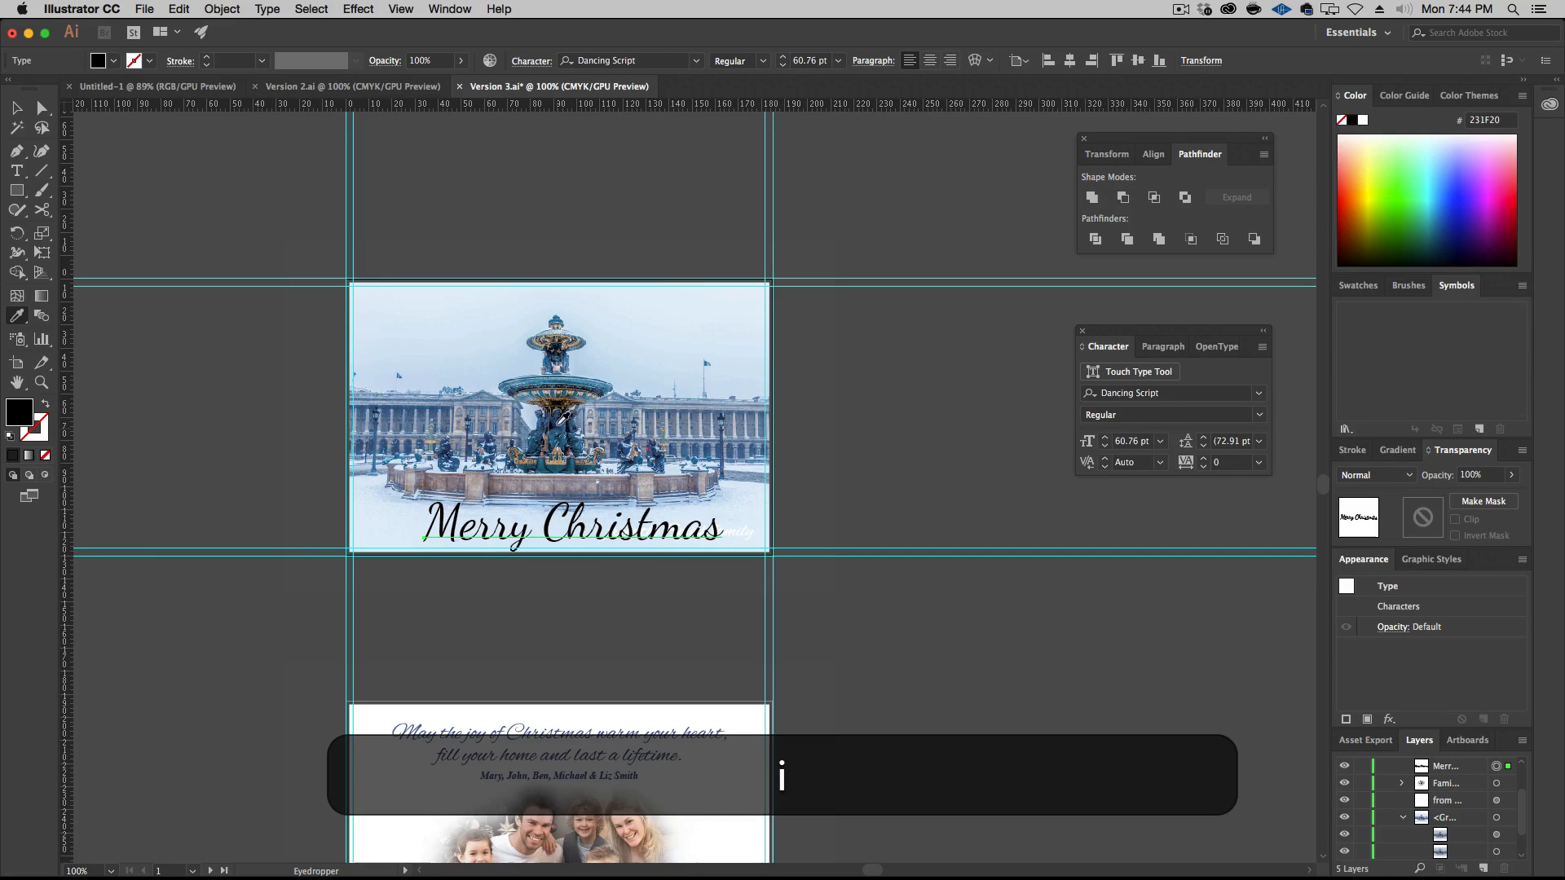
pyautogui.press('super+plus')
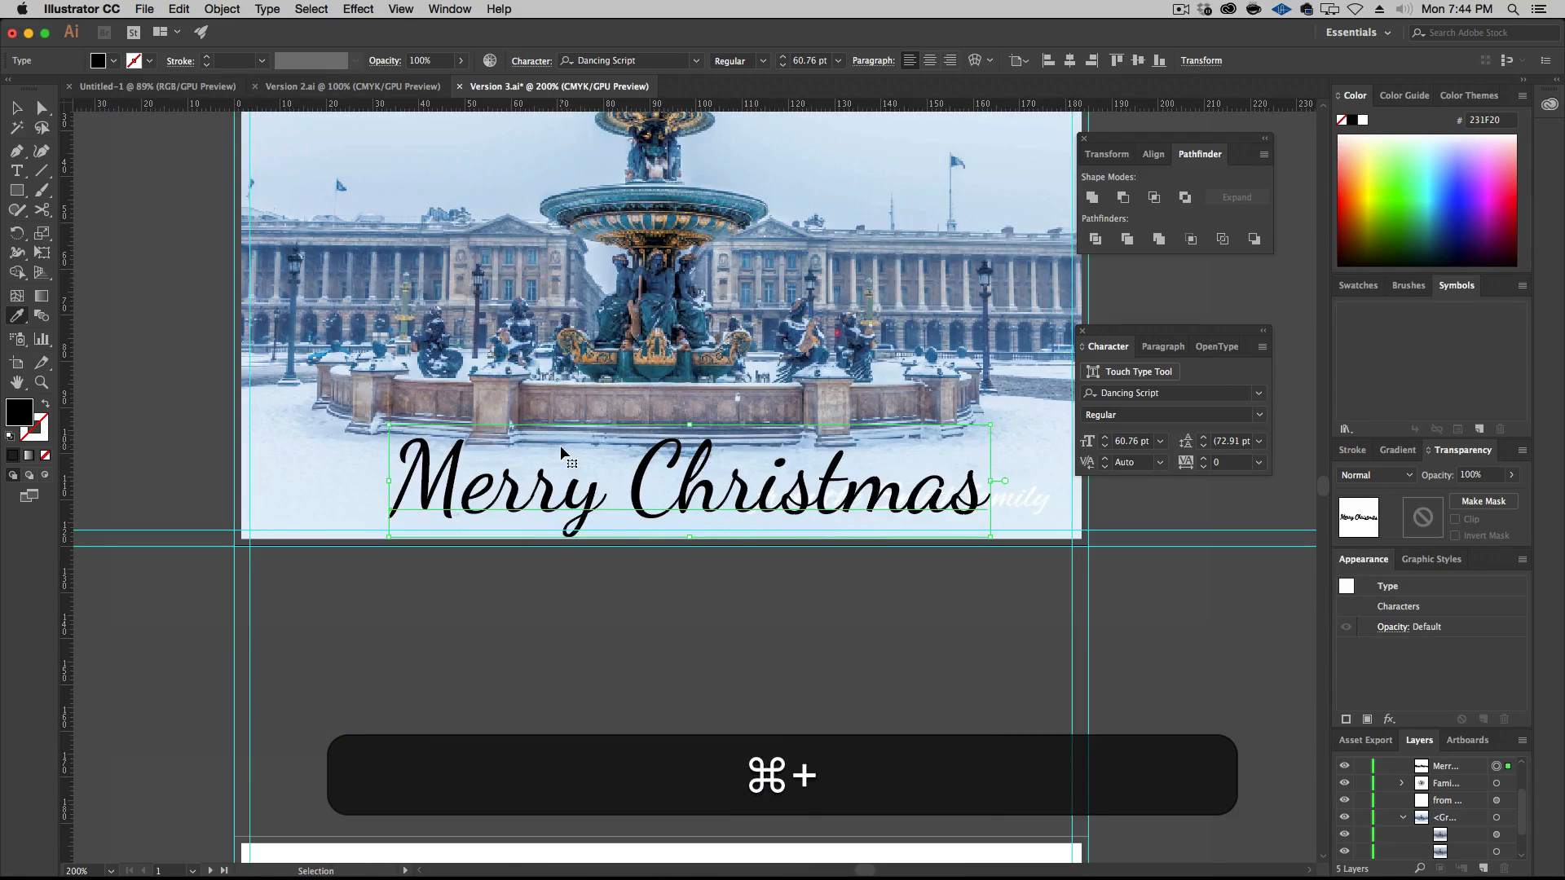
pyautogui.press('super+plus')
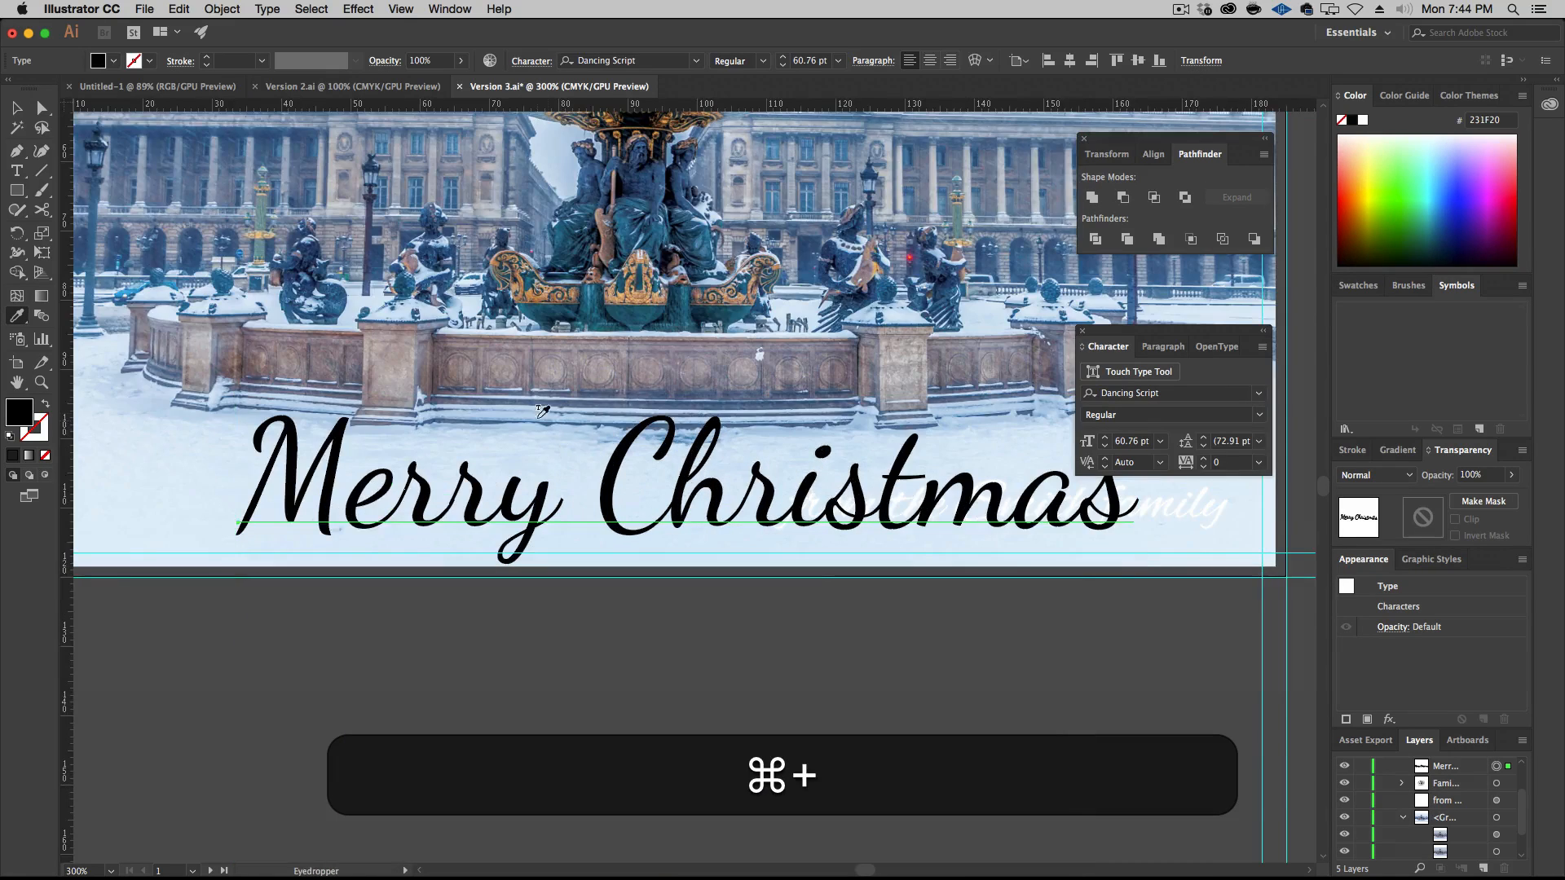
pyautogui.scroll(1, 552, 405)
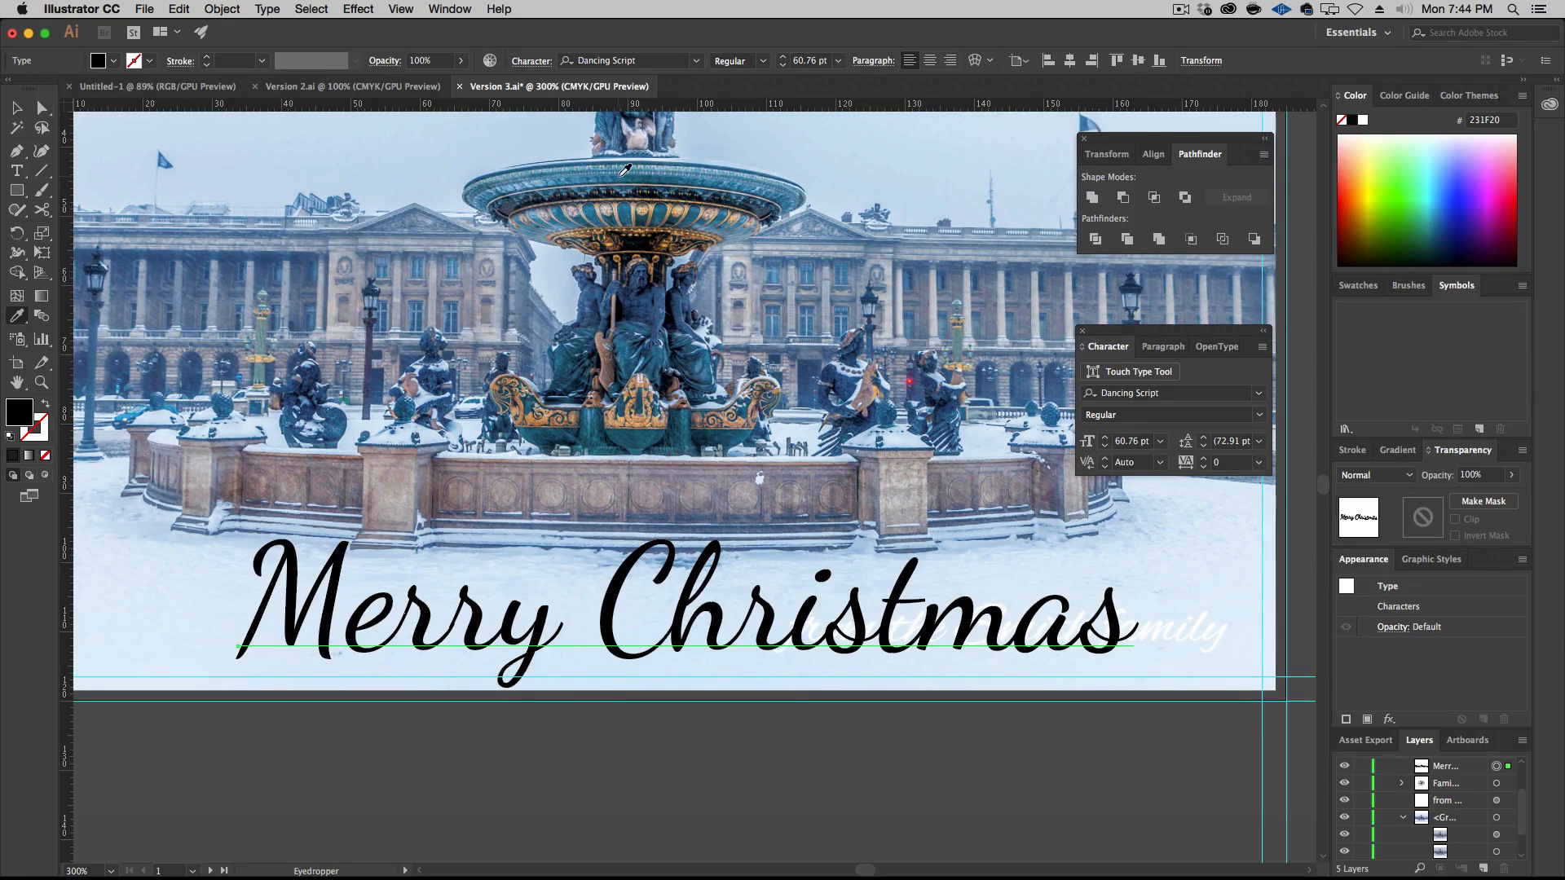
pyautogui.click(627, 171)
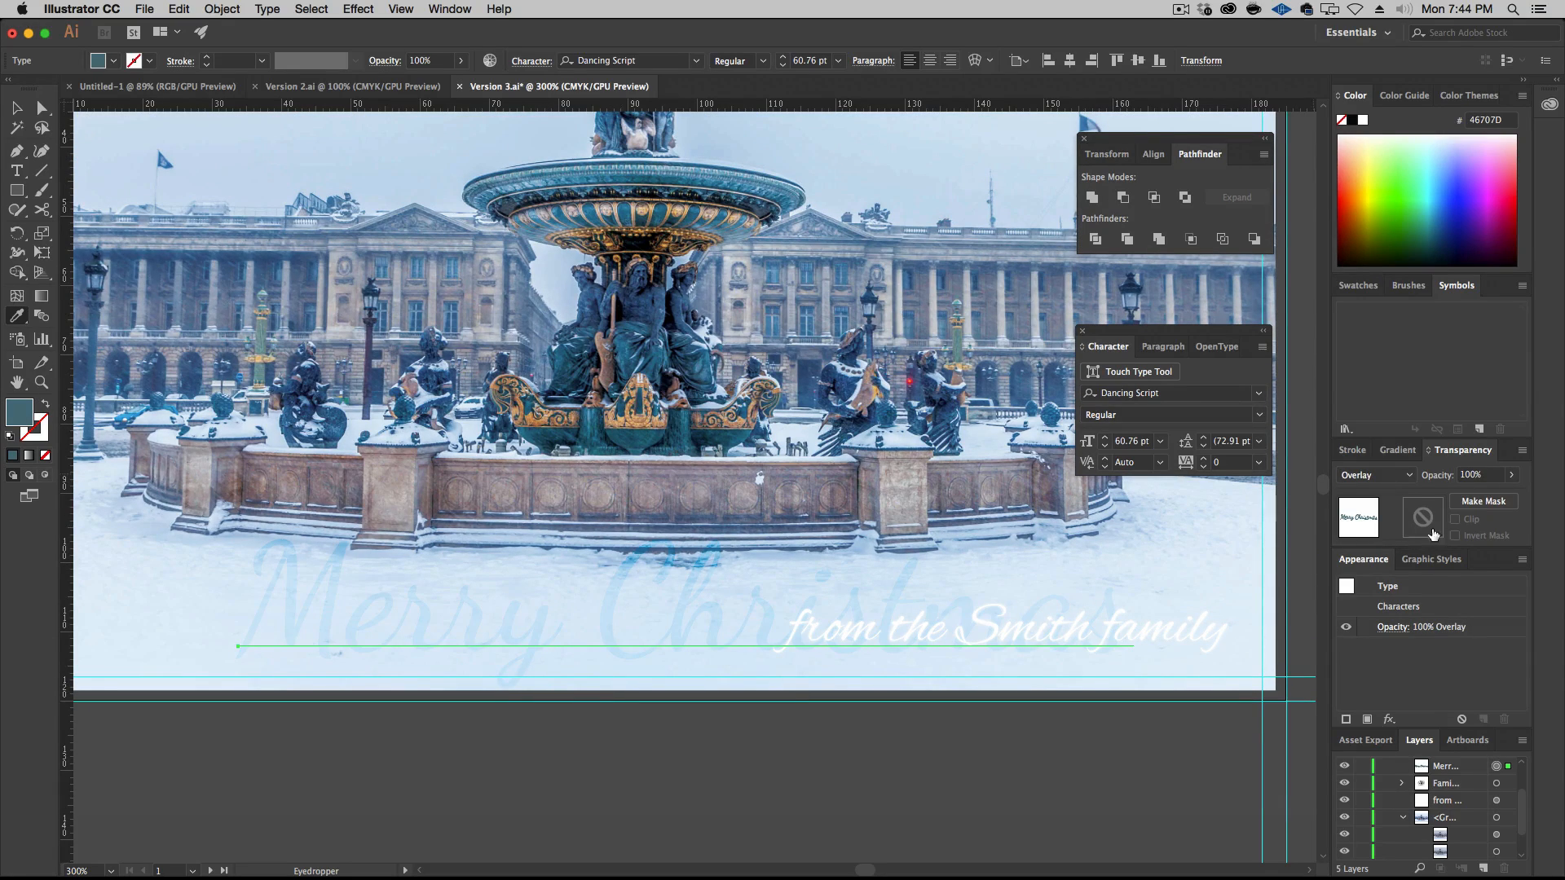
pyautogui.click(1385, 475)
pyautogui.click(1396, 495)
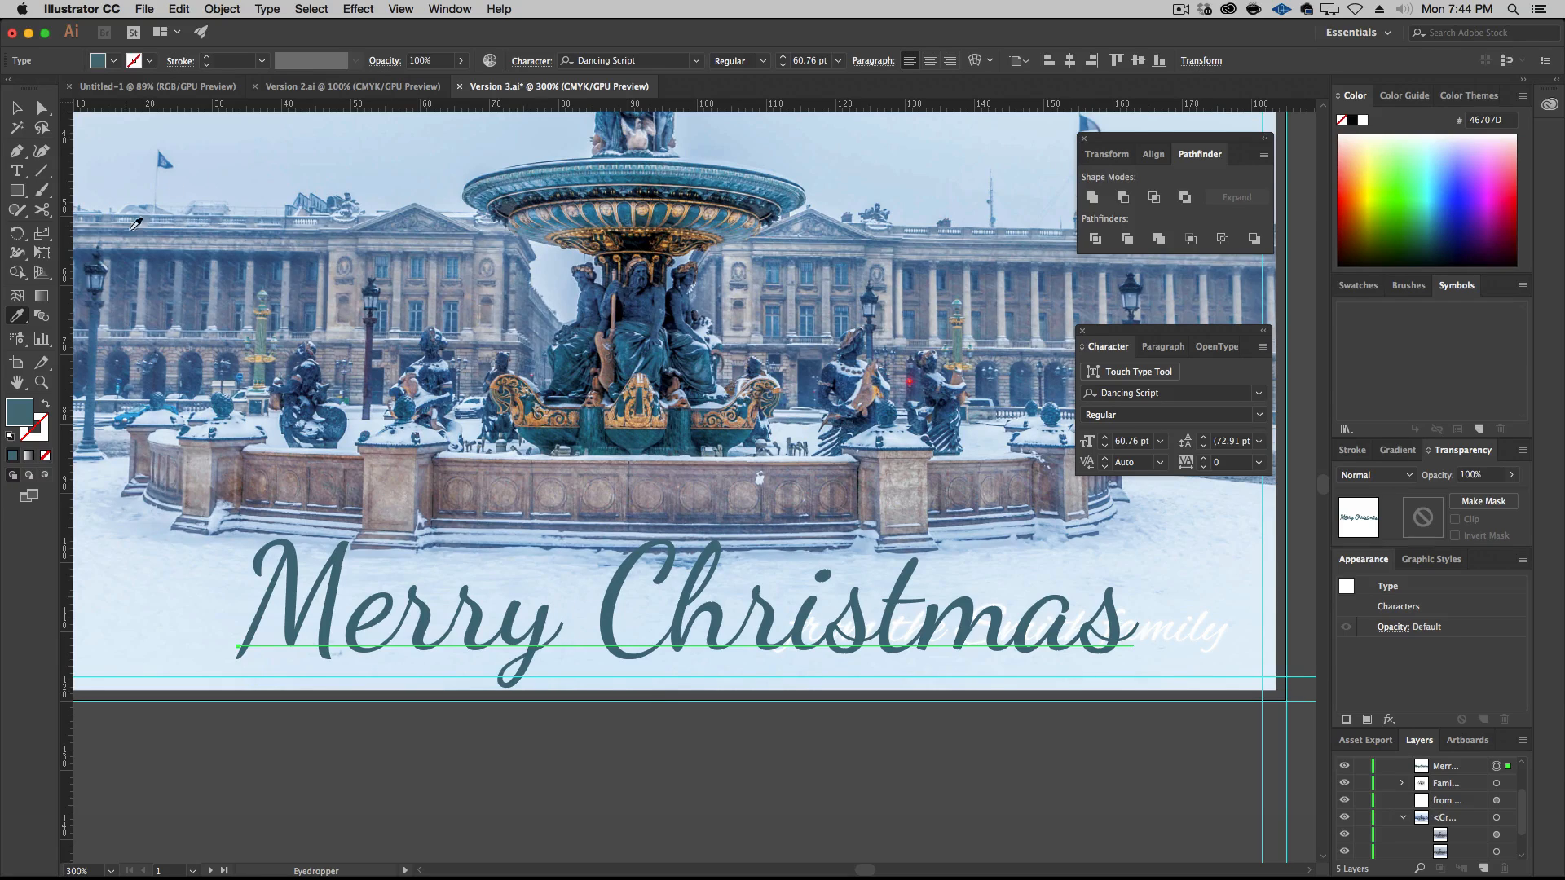
# Set the title's size to 56 pt, center its paragraph alignment and center it horizontally on the front artboard
pyautogui.click(16, 109)
pyautogui.press('super+minus')
pyautogui.press('super+minus')
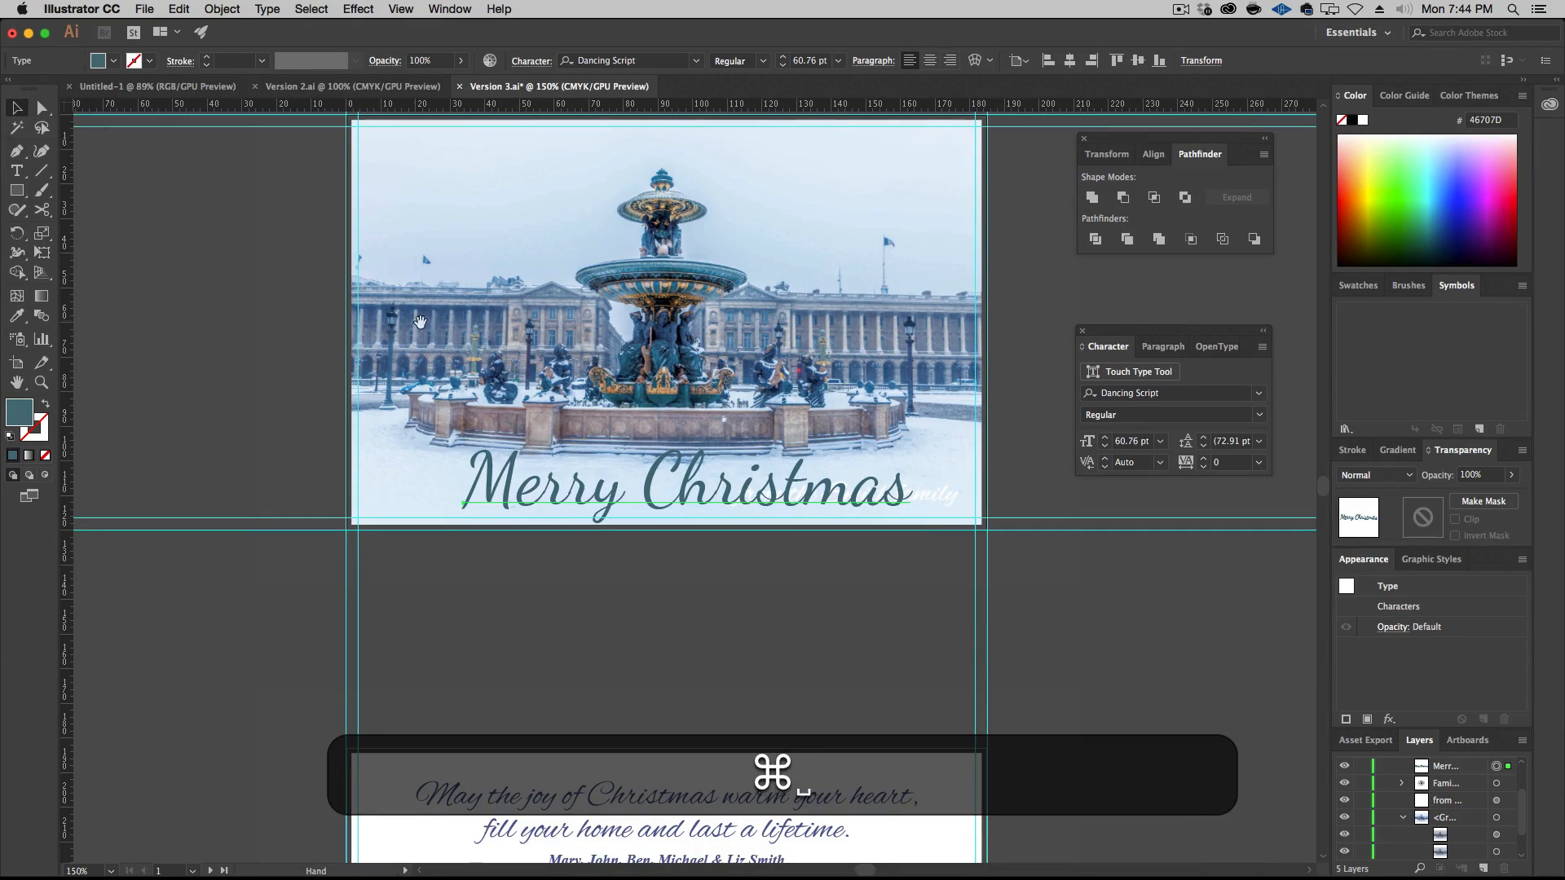
pyautogui.moveTo(518, 301); pyautogui.dragTo(402, 392)
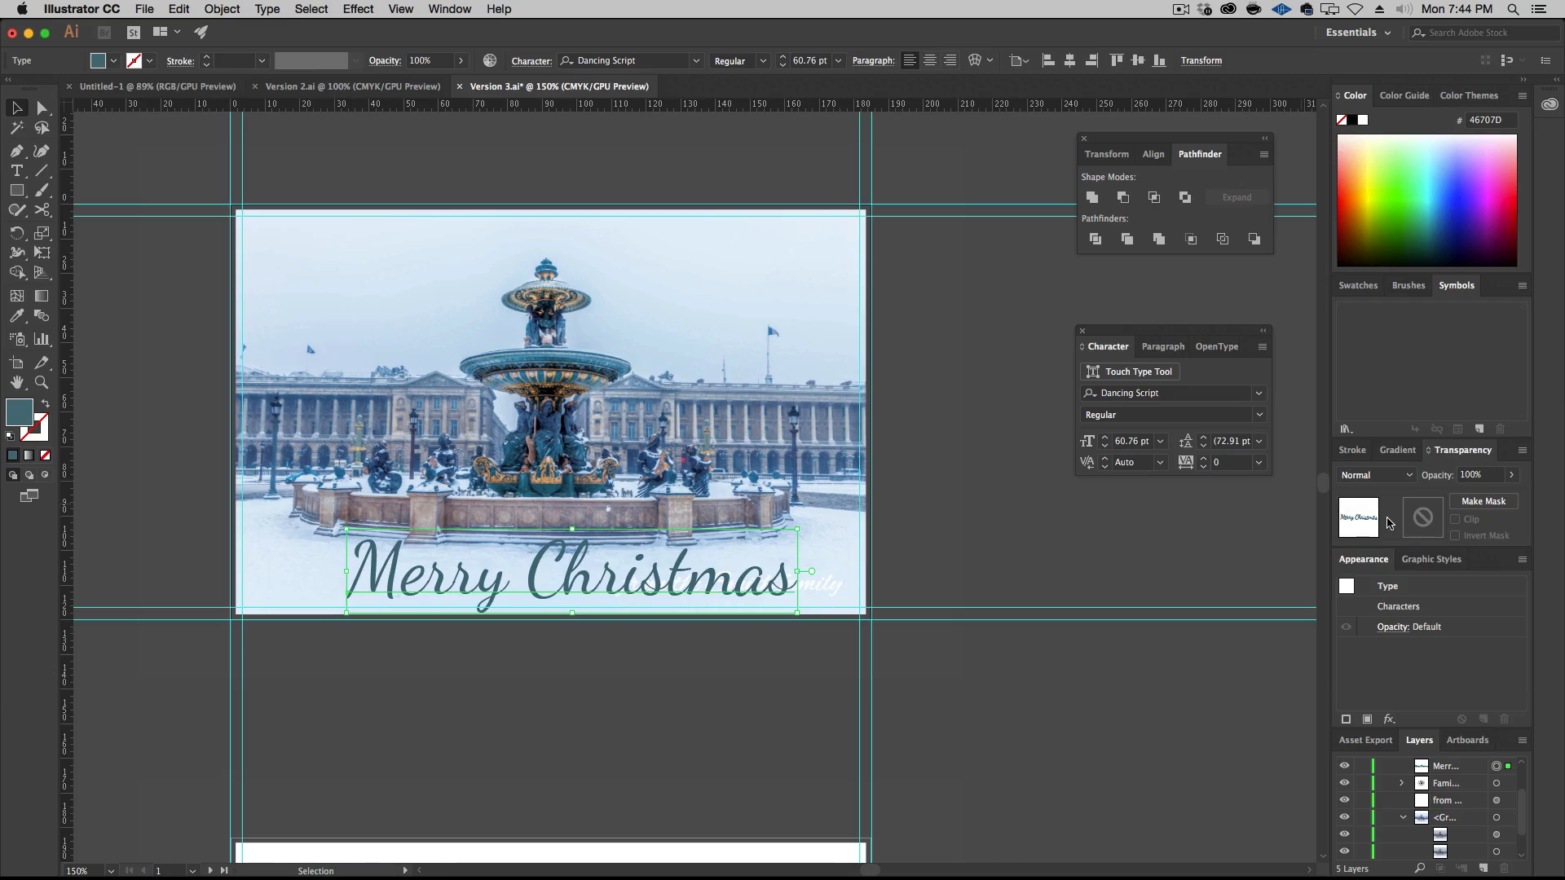
pyautogui.click(1104, 446)
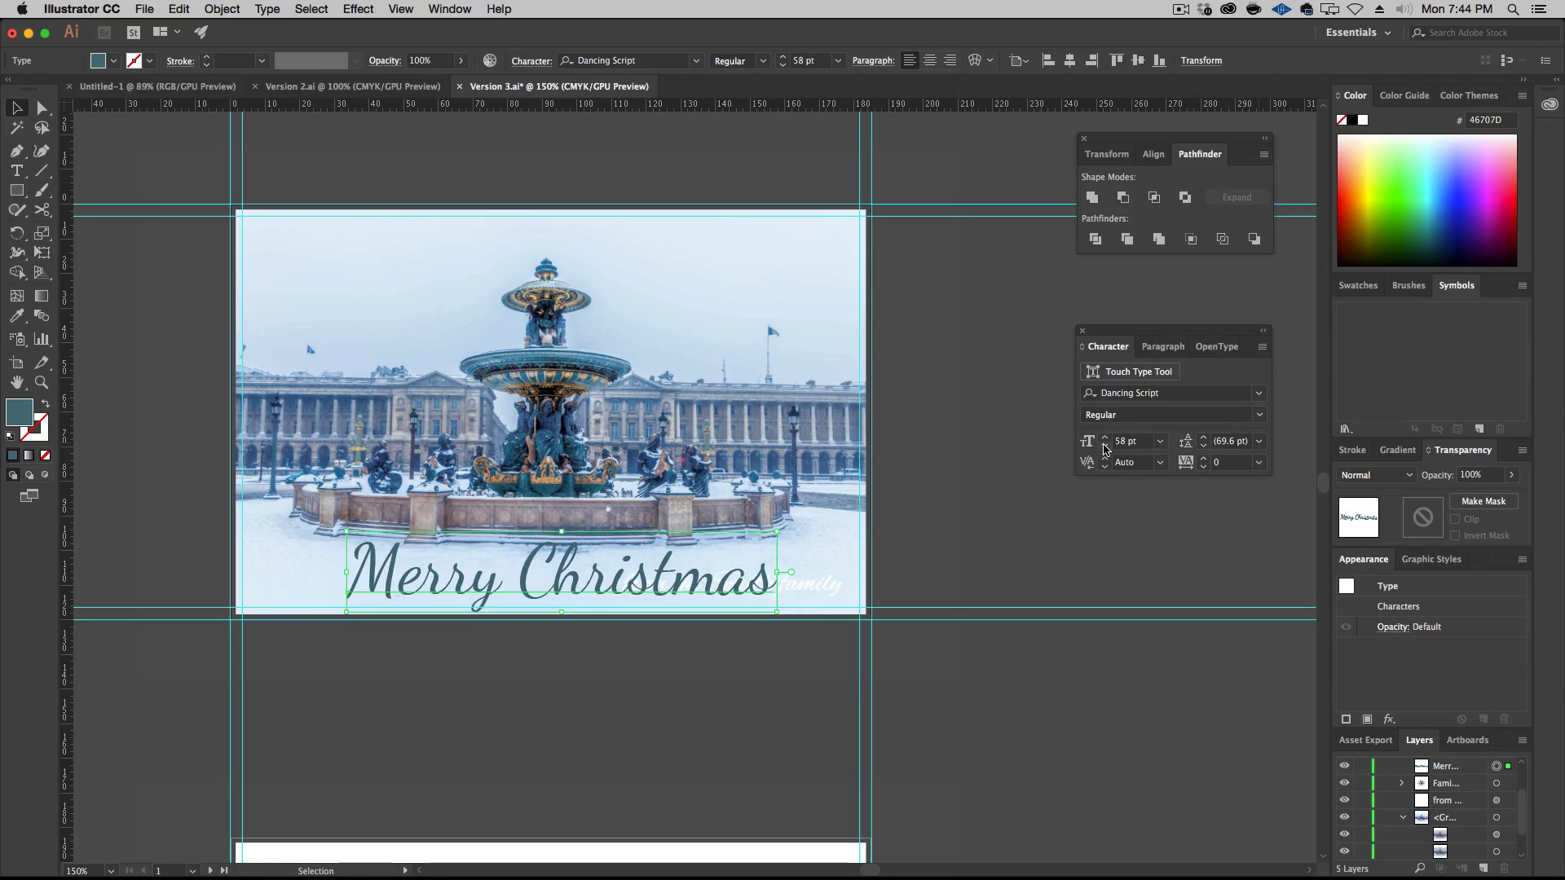
pyautogui.click(1104, 446)
pyautogui.click(1162, 346)
pyautogui.click(1118, 373)
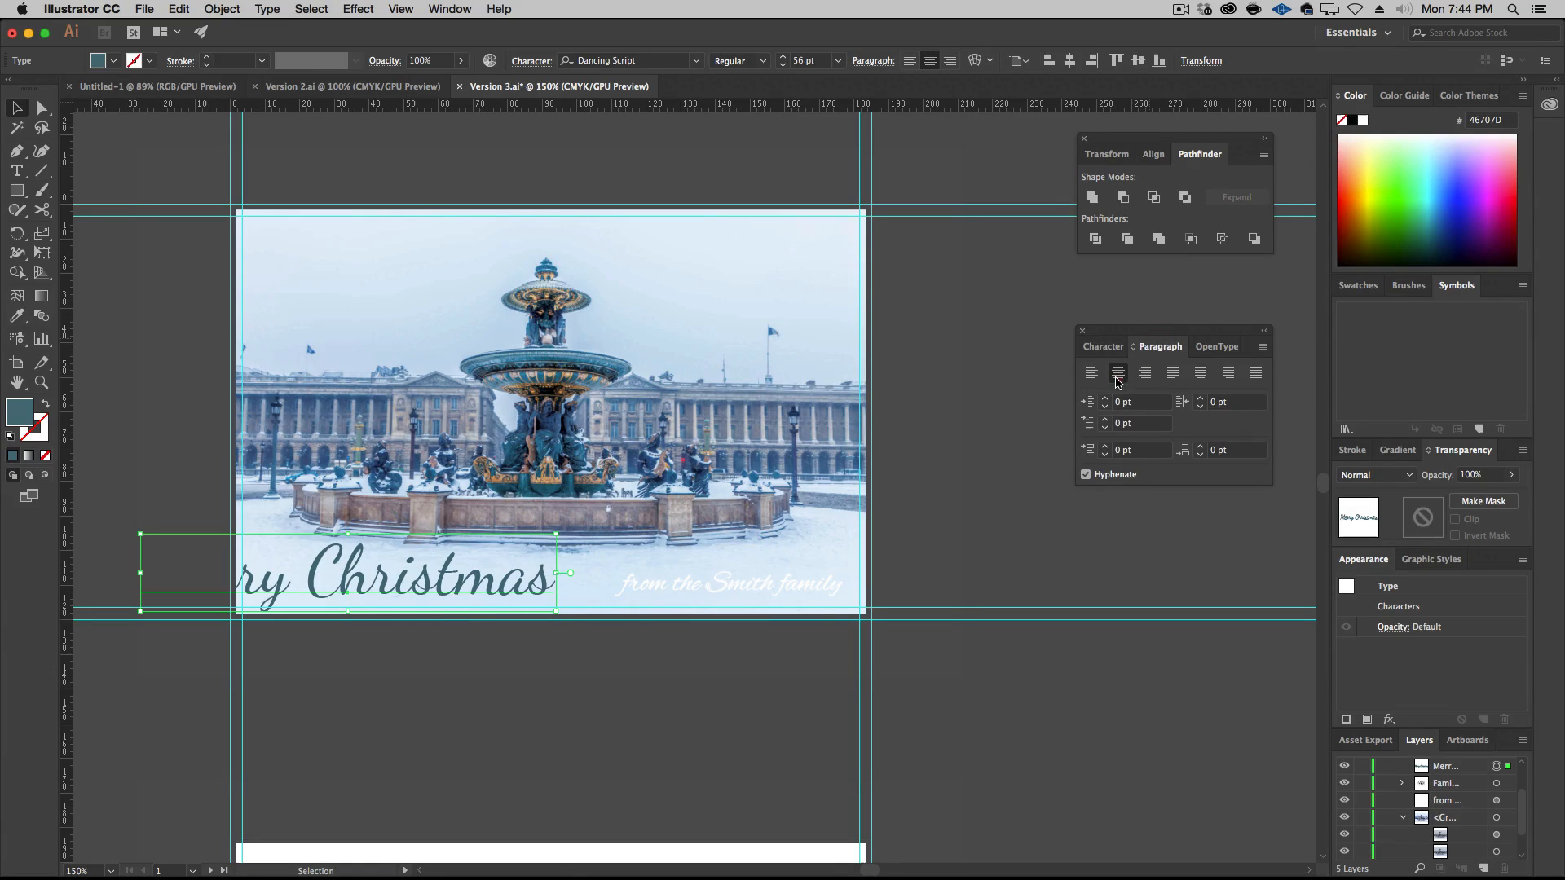
pyautogui.click(1070, 61)
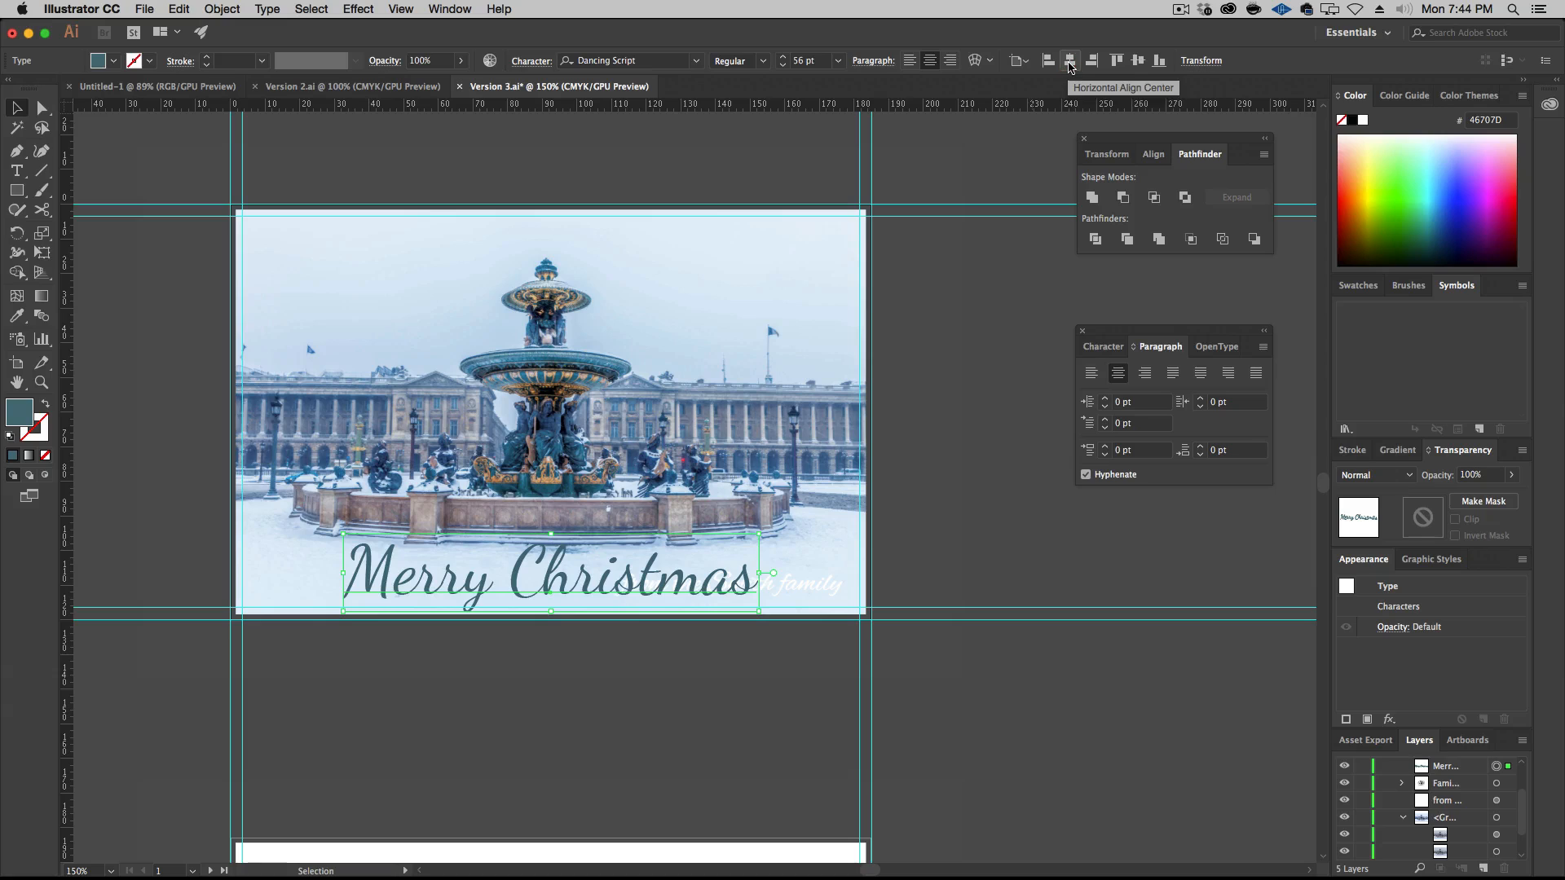
# Move the white family signature off the artboard to the right and reduce the title's size to 47 pt
pyautogui.click(1102, 347)
pyautogui.click(1106, 446)
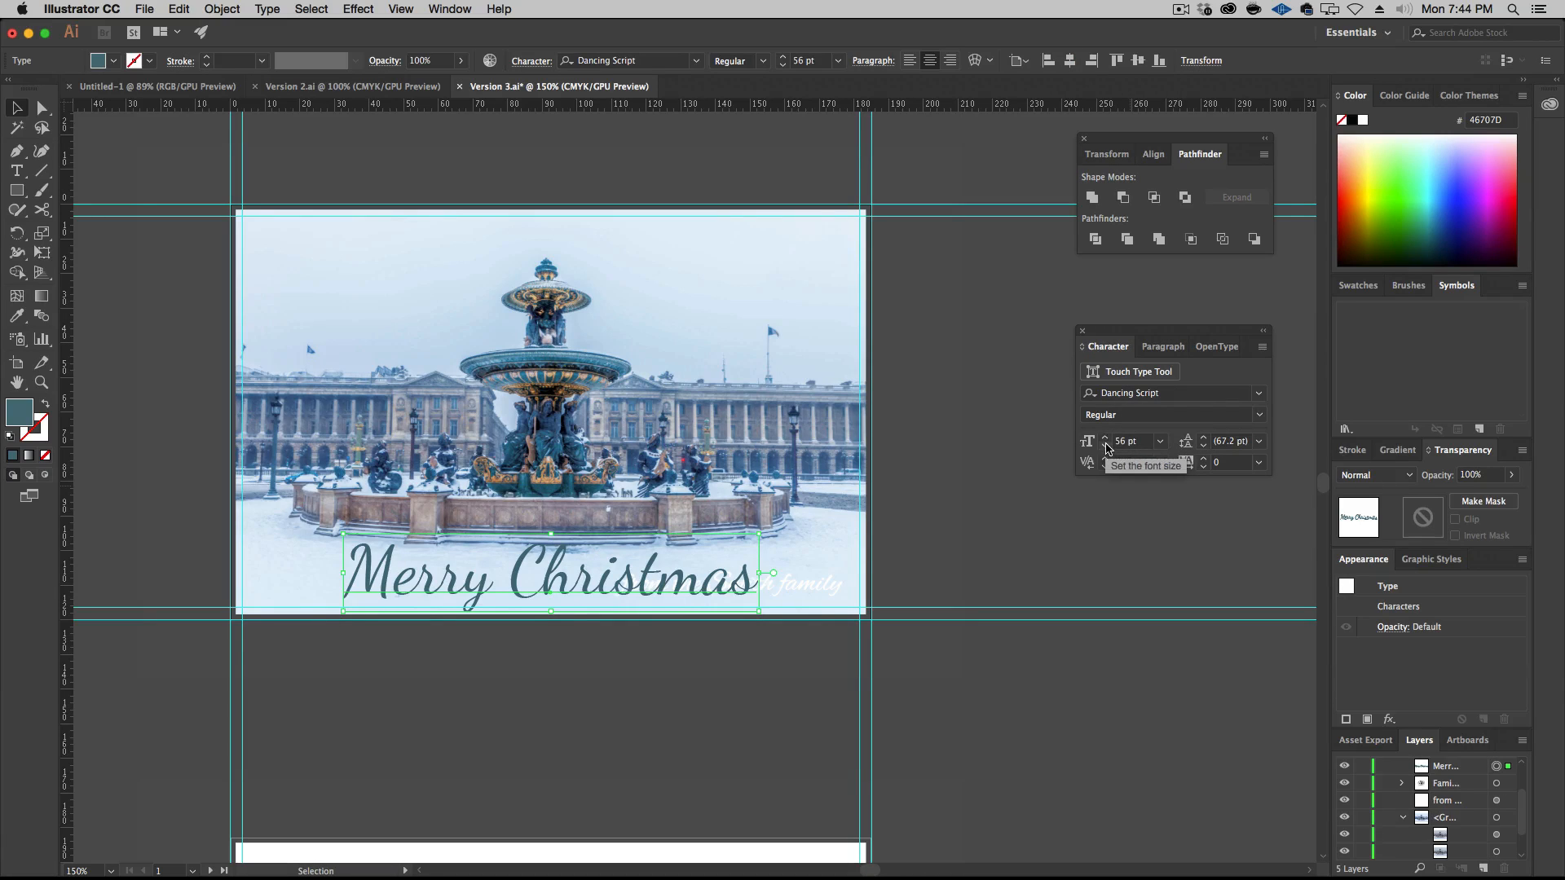
pyautogui.click(1106, 446)
pyautogui.click(1106, 446)
pyautogui.click(1106, 446)
pyautogui.click(1106, 445)
pyautogui.click(1106, 445)
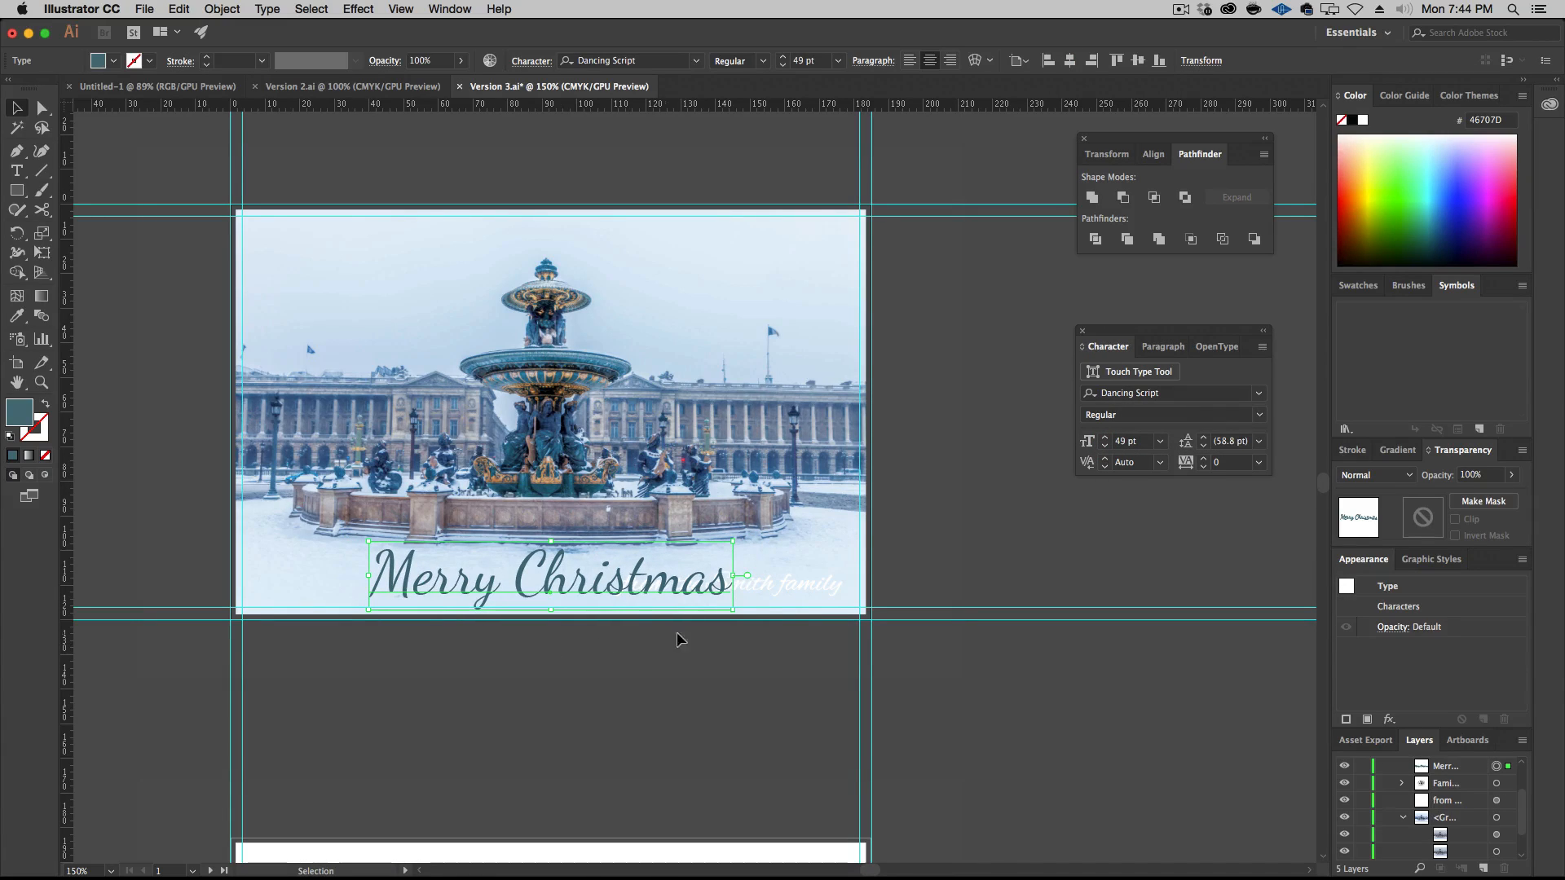
pyautogui.moveTo(823, 585); pyautogui.dragTo(1202, 549)
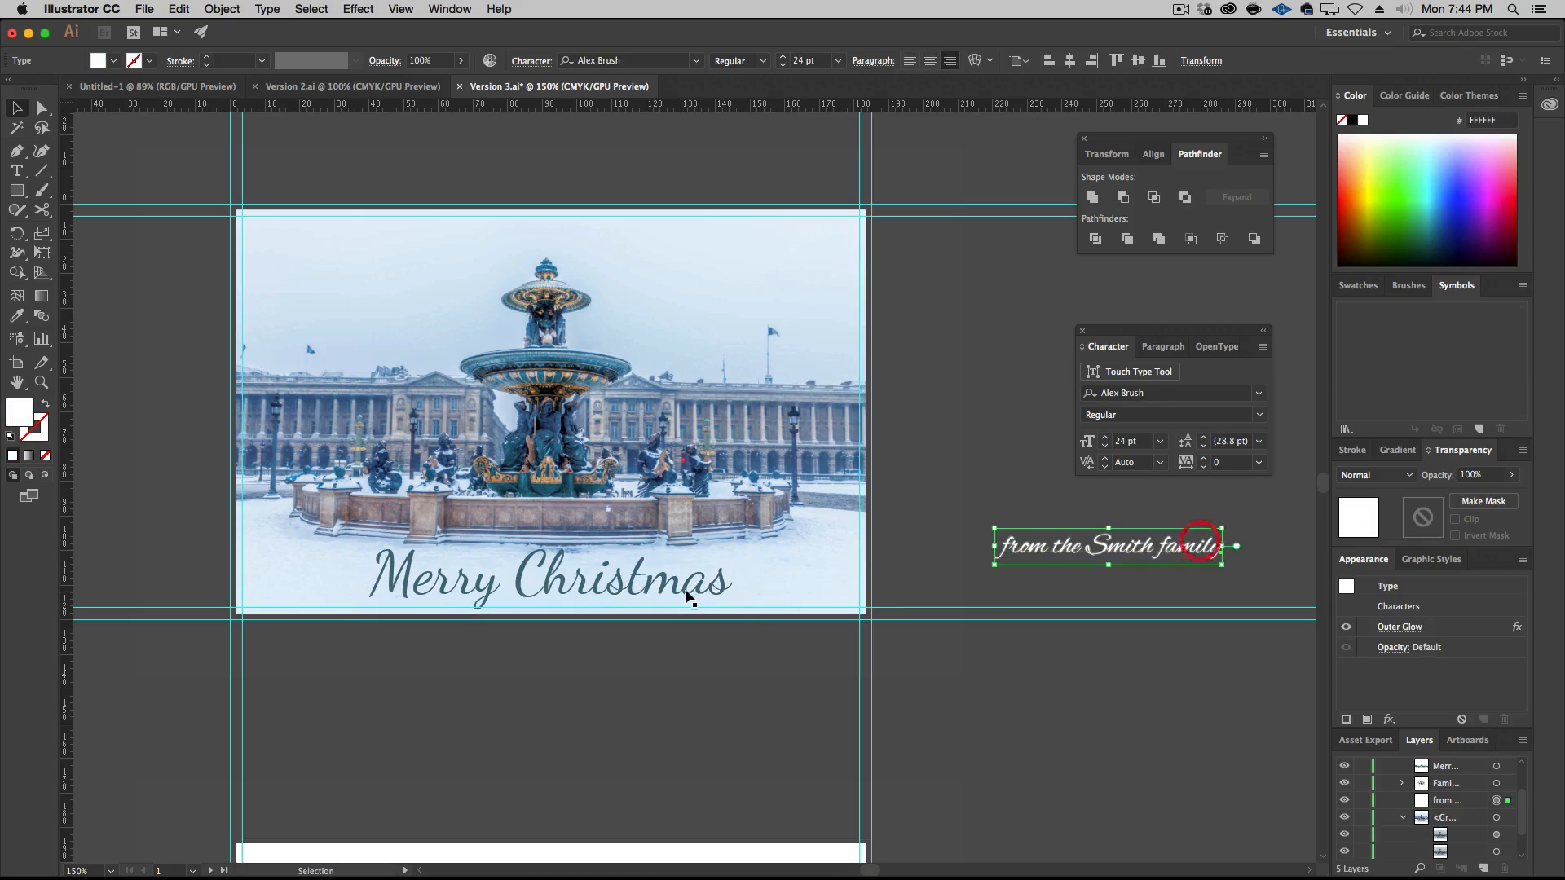
pyautogui.click(725, 576)
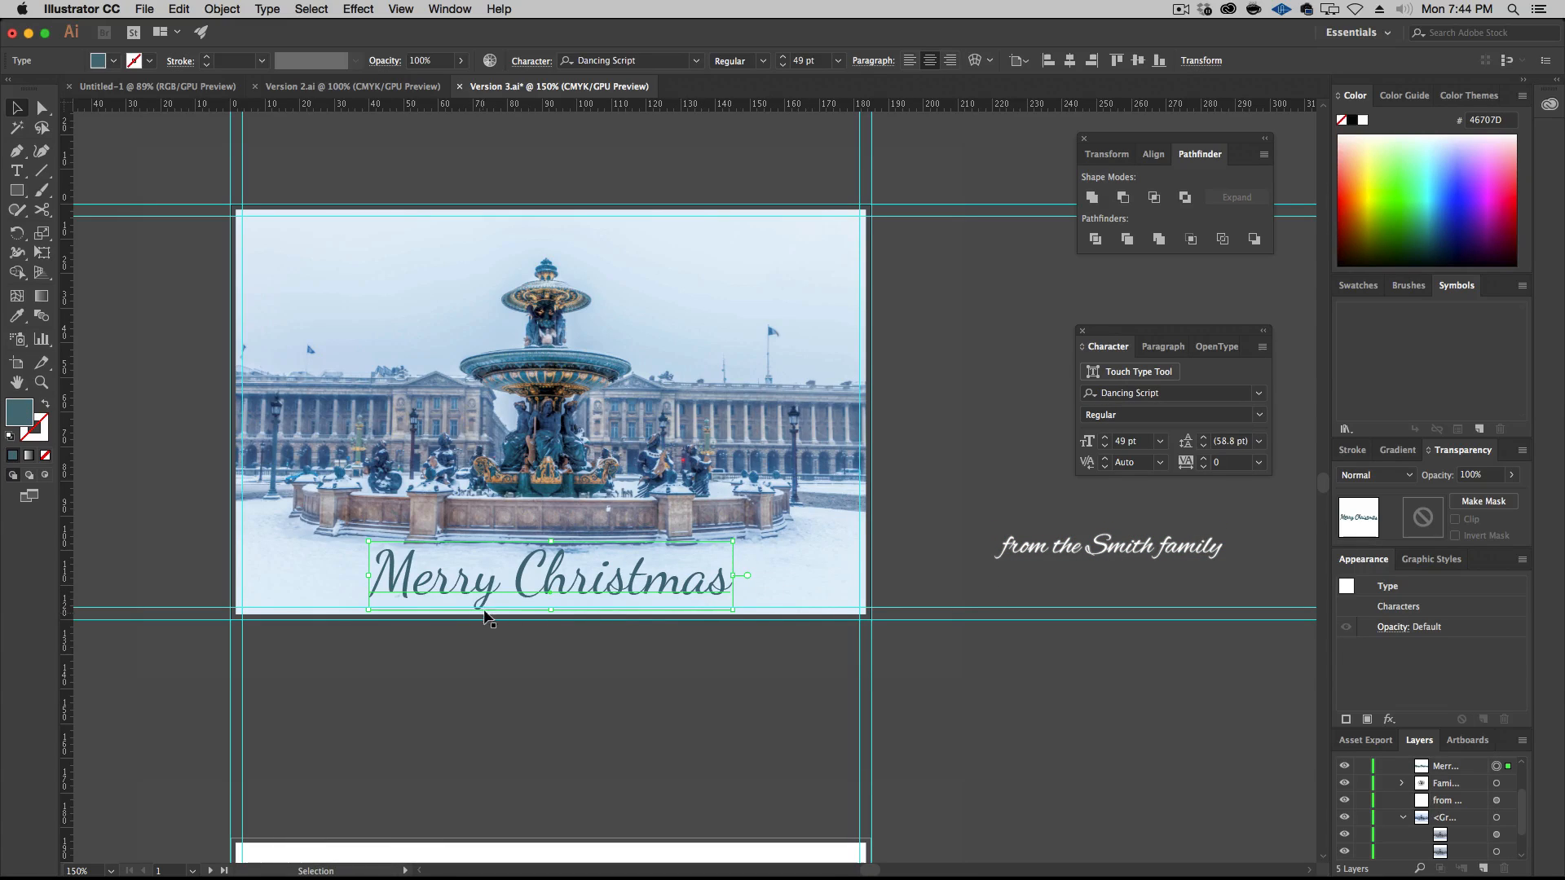
pyautogui.click(1105, 446)
pyautogui.click(1105, 446)
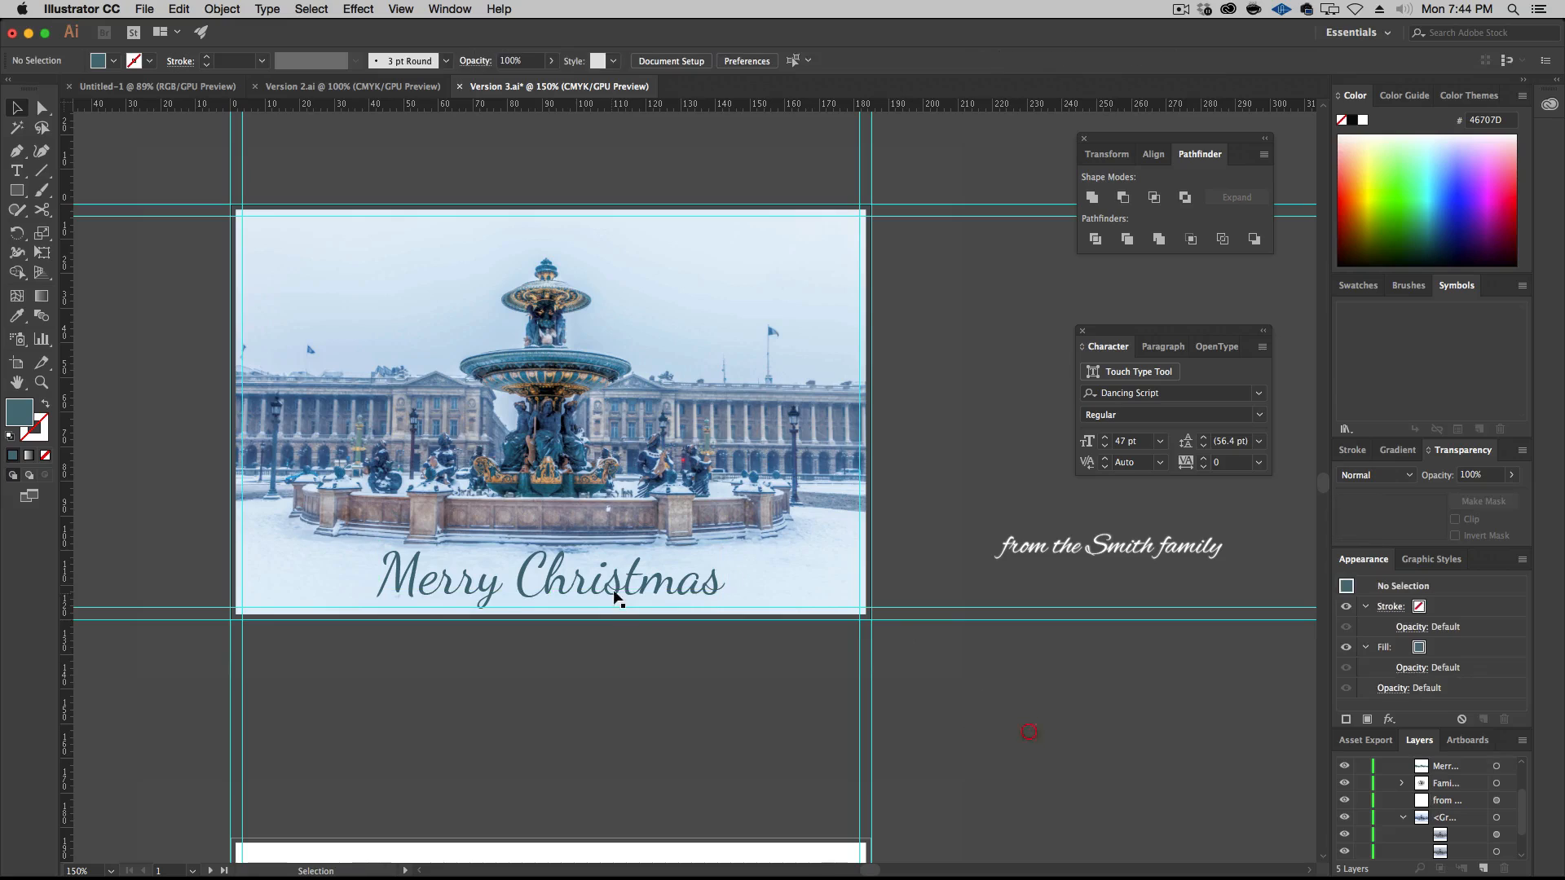
# Nudge the "Merry Christmas" title slightly downward in the snow area below the fountain
pyautogui.click(646, 582)
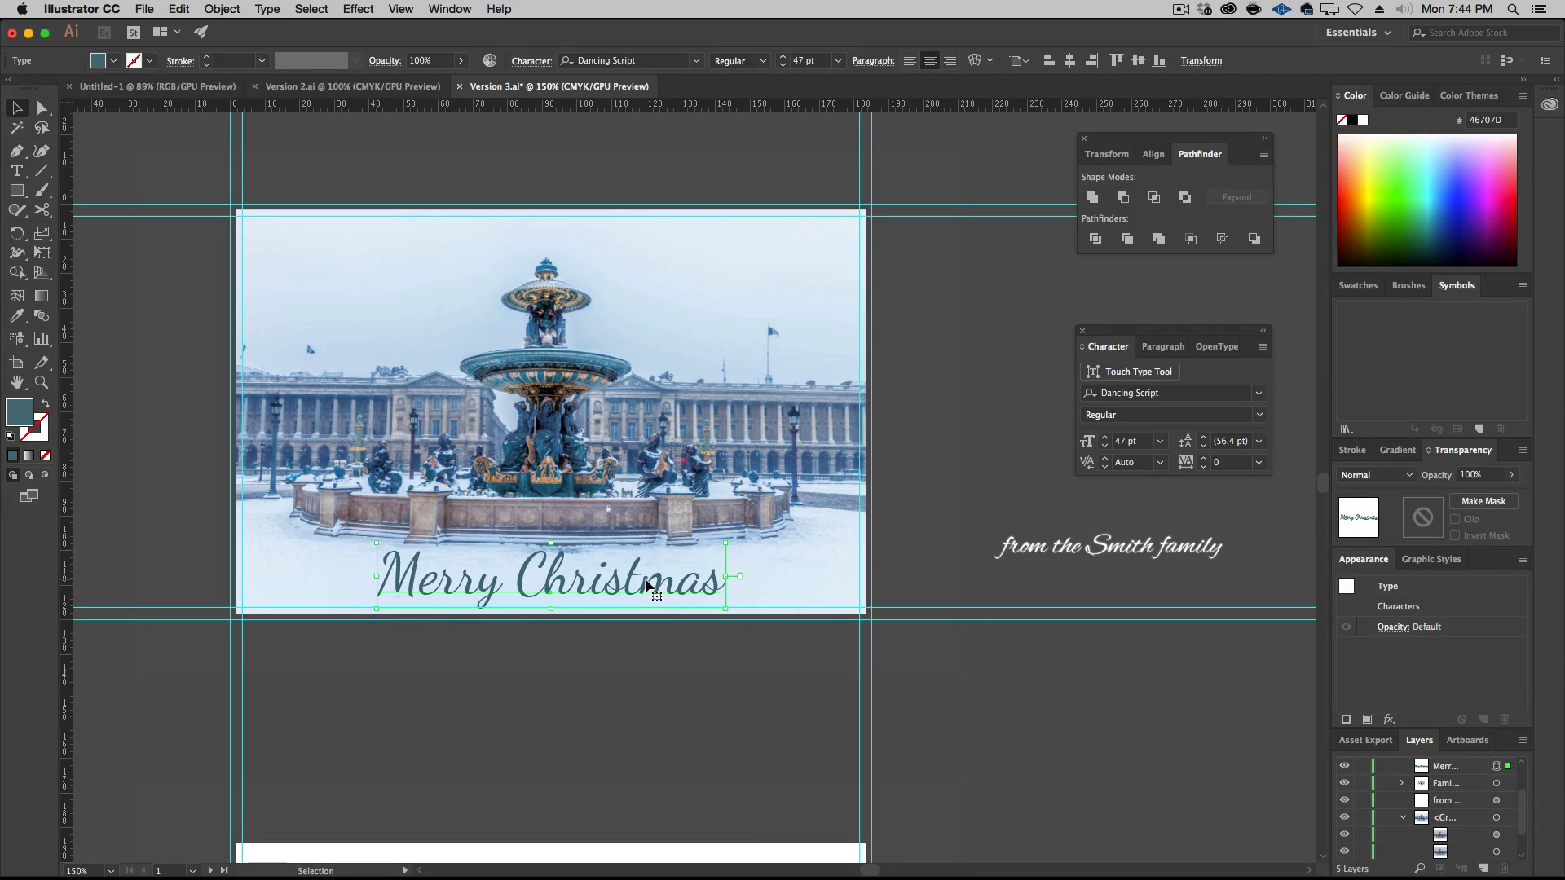
pyautogui.press('Down')
pyautogui.press('Down')
pyautogui.press('Up')
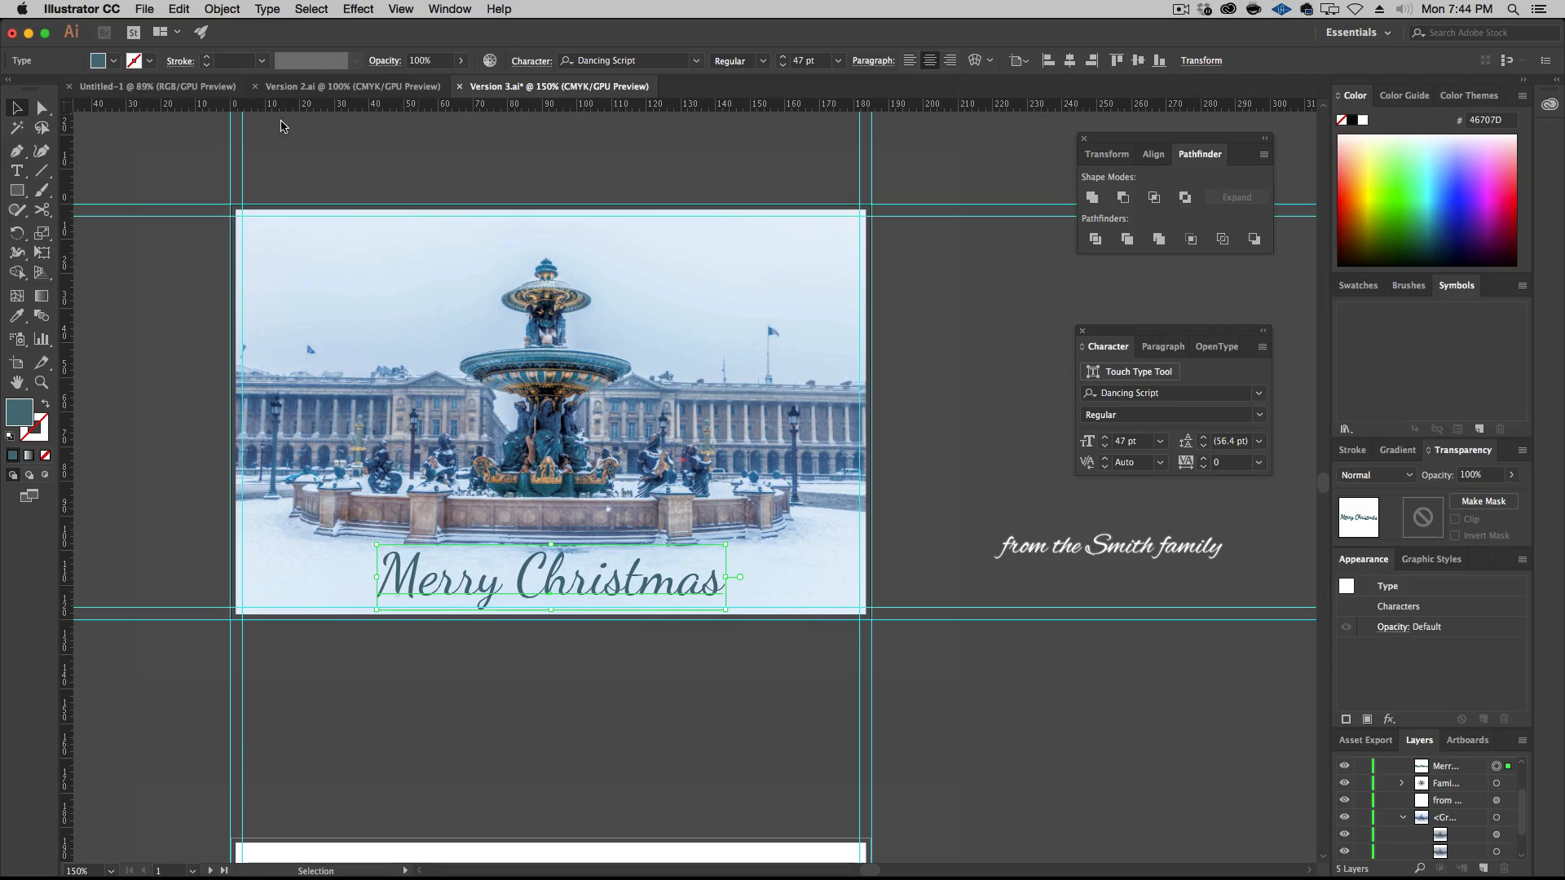
# Apply a white Outer Glow to the title with Normal mode, 100% opacity and 0.25 mm blur
pyautogui.click(364, 9)
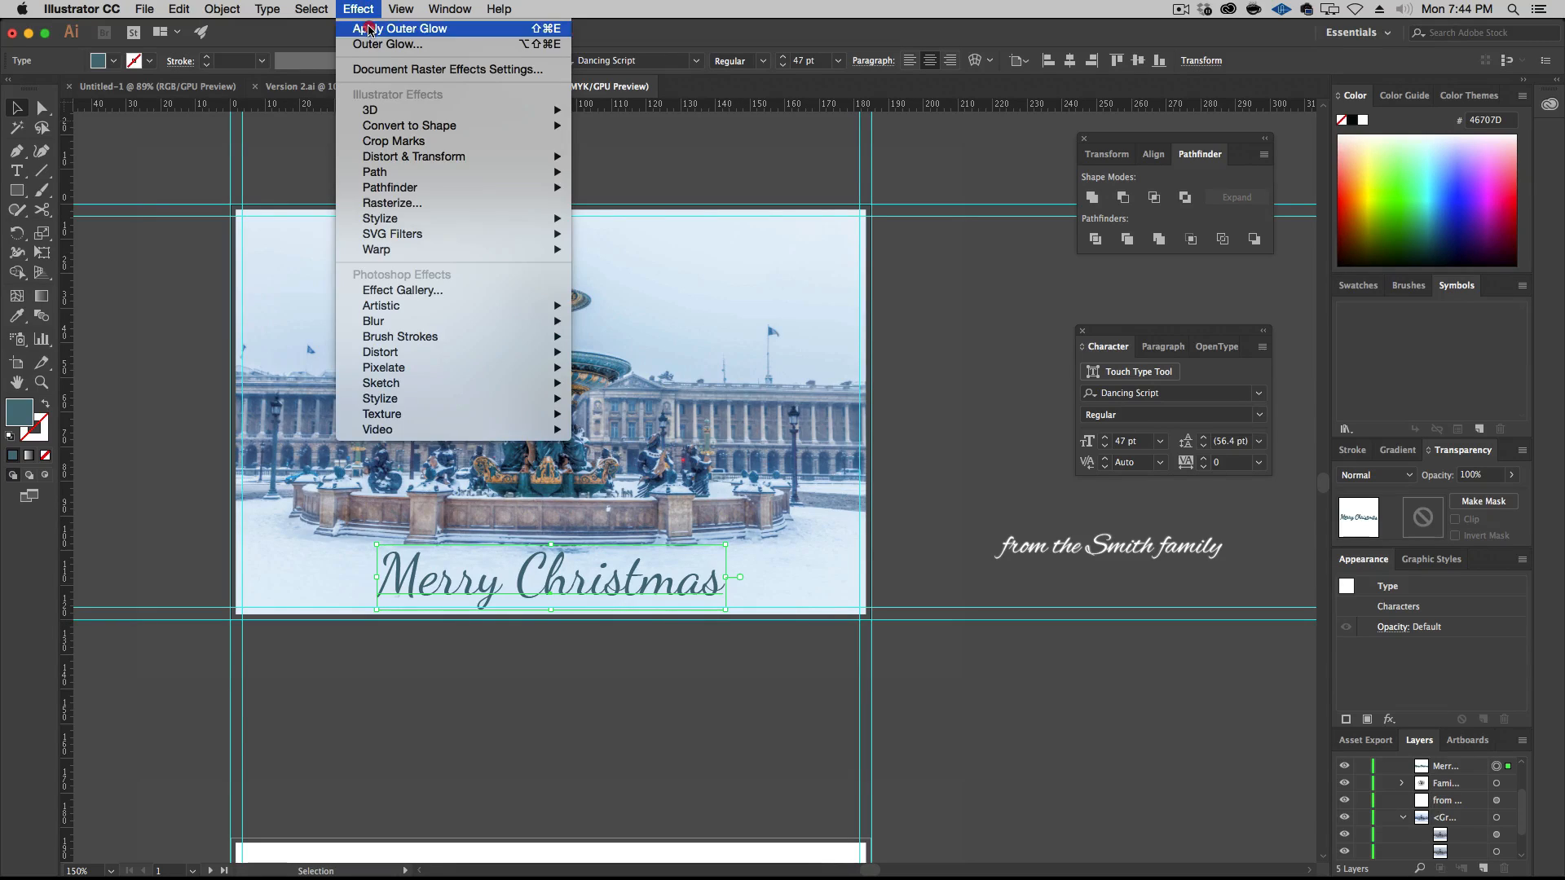
pyautogui.click(367, 30)
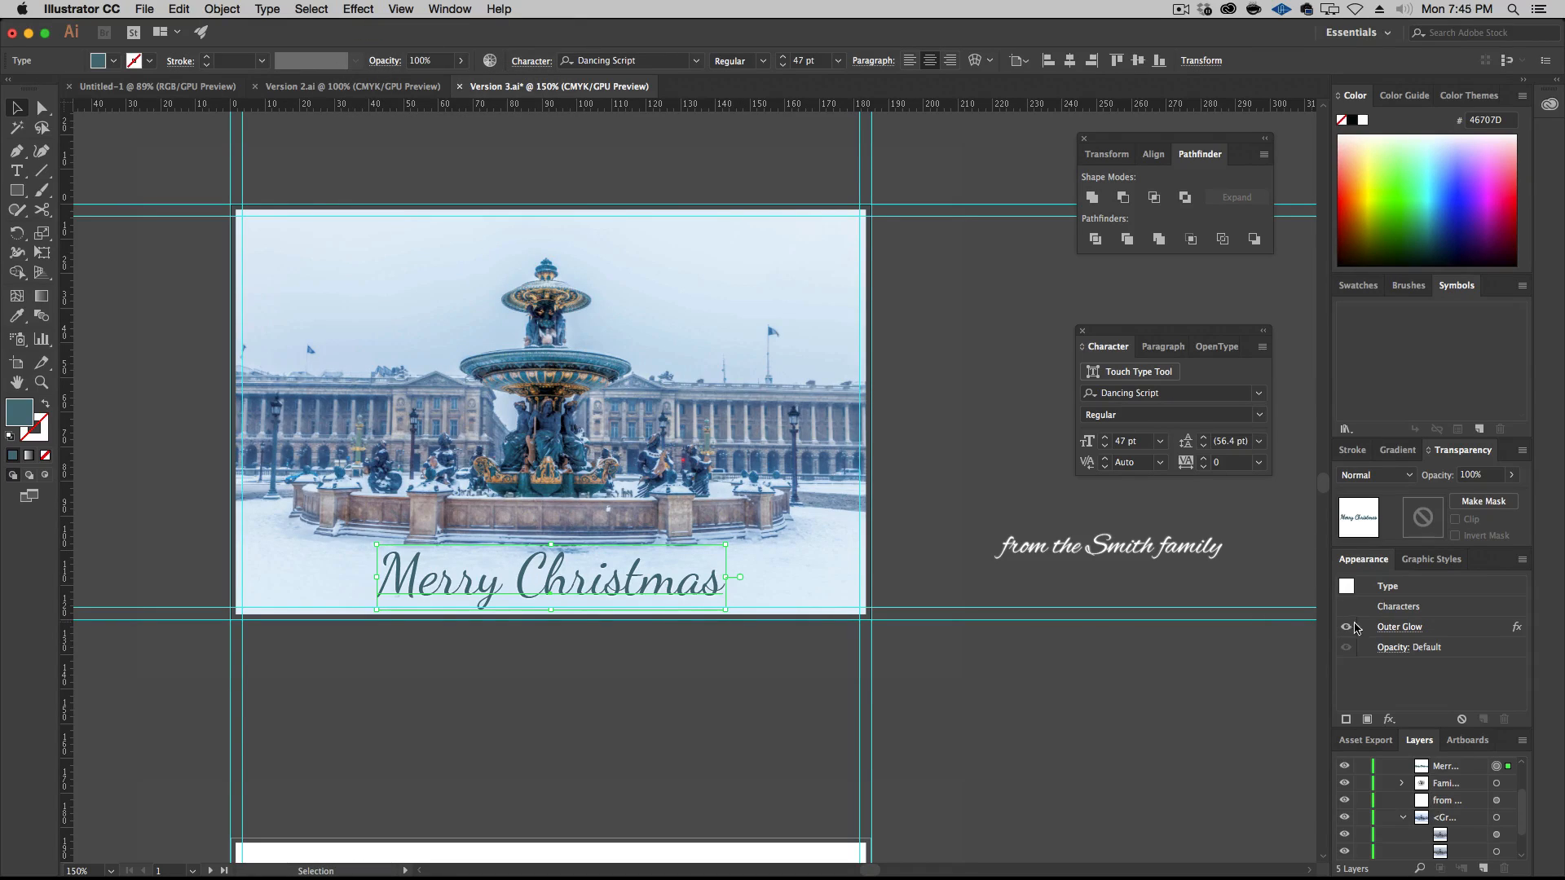
pyautogui.click(1392, 627)
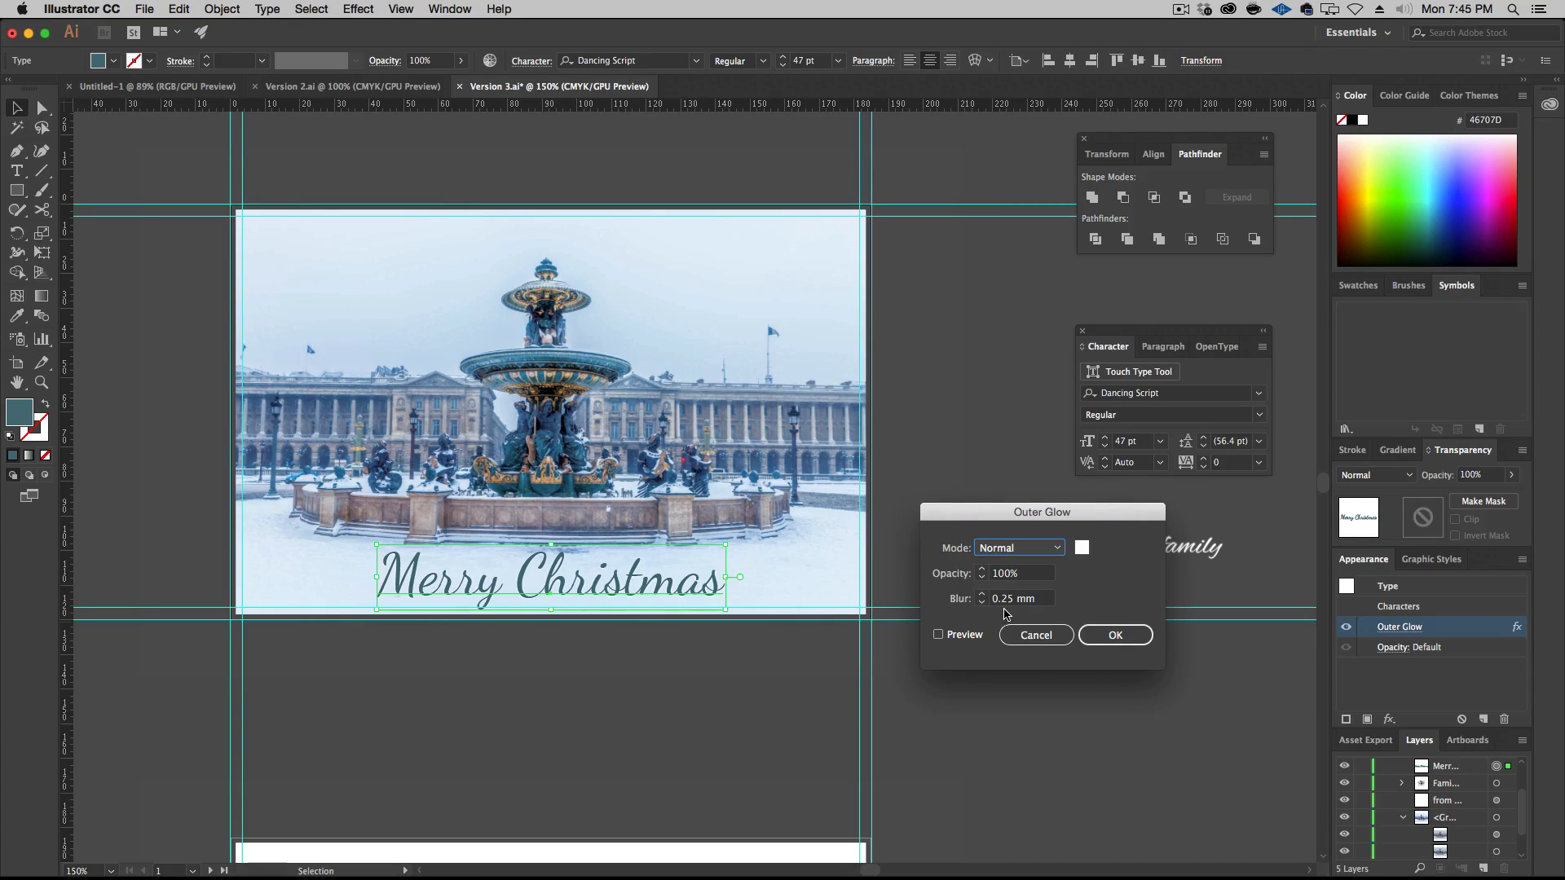
pyautogui.click(1115, 635)
pyautogui.click(1081, 714)
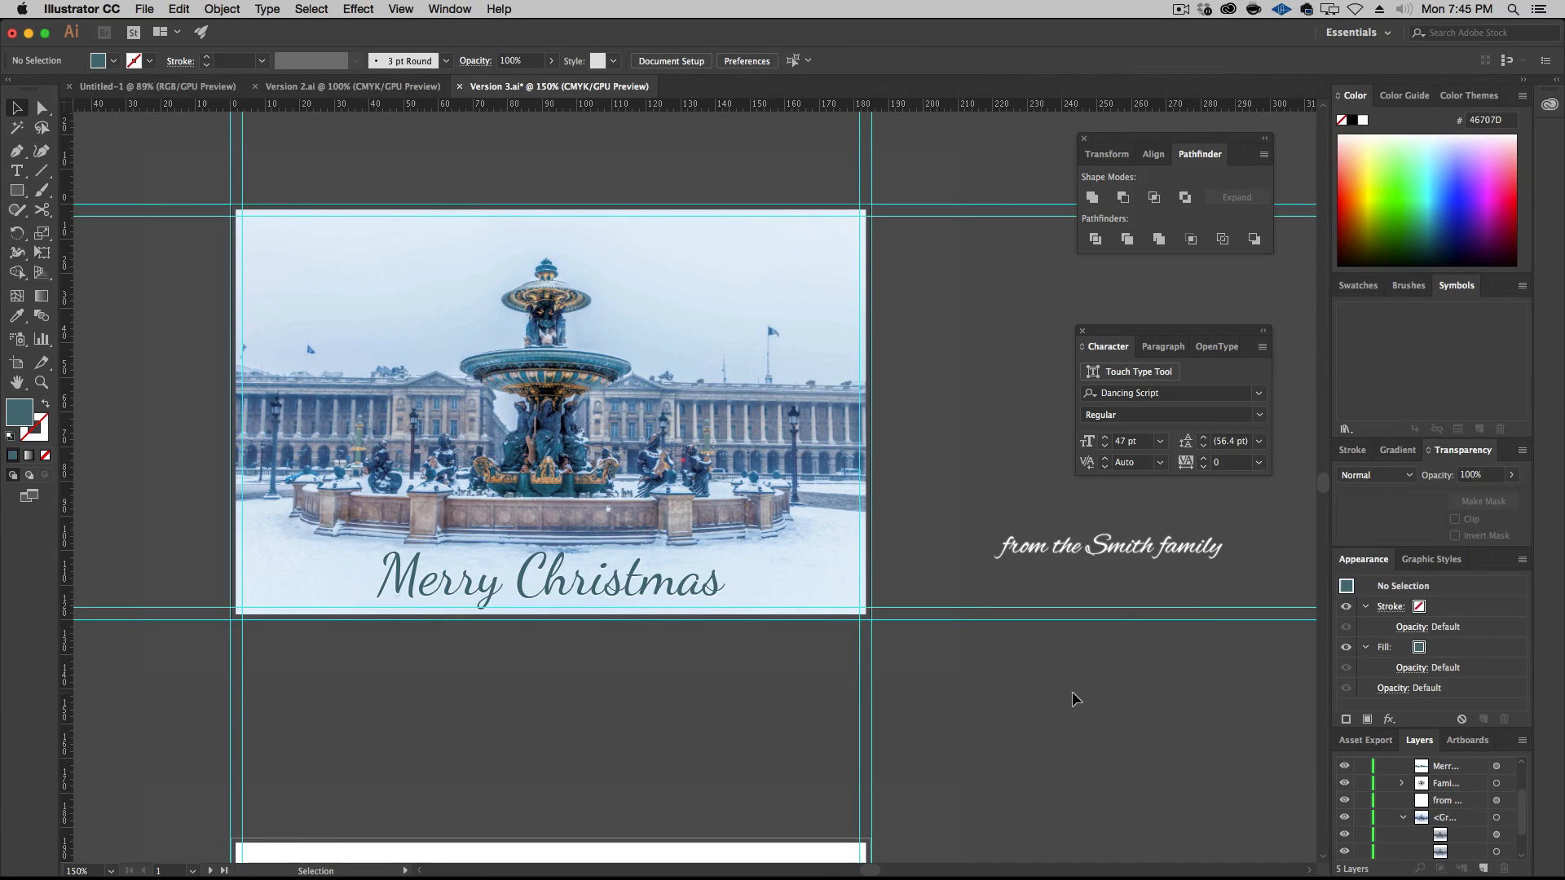
# Shift the family signature slightly beside the artboard and change its font to Amatic SC
pyautogui.click(1154, 553)
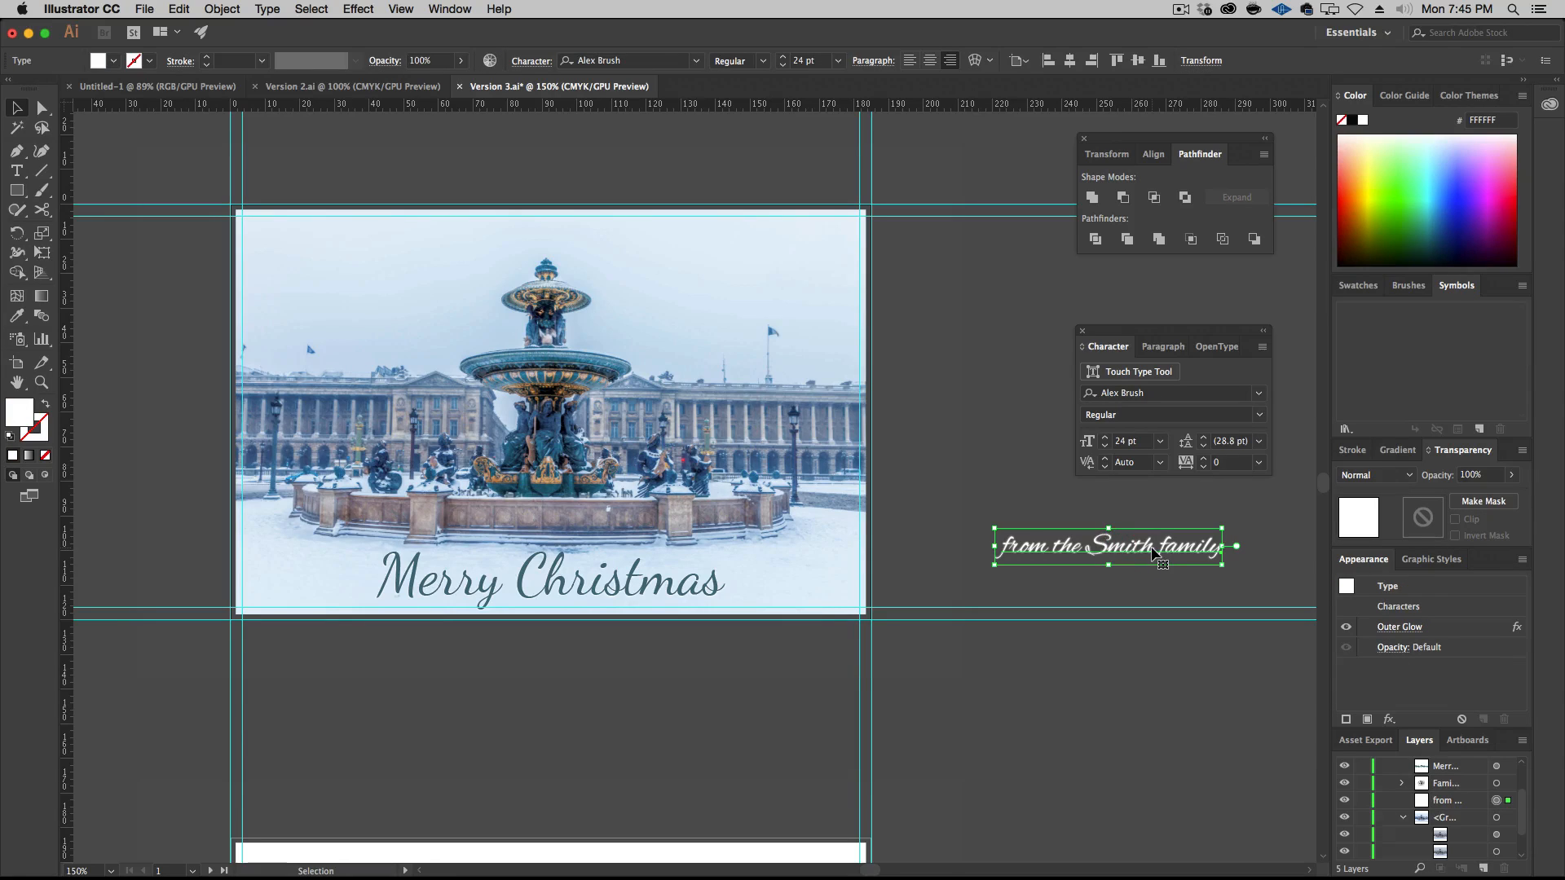
pyautogui.moveTo(1160, 552); pyautogui.dragTo(1144, 567)
pyautogui.click(1259, 394)
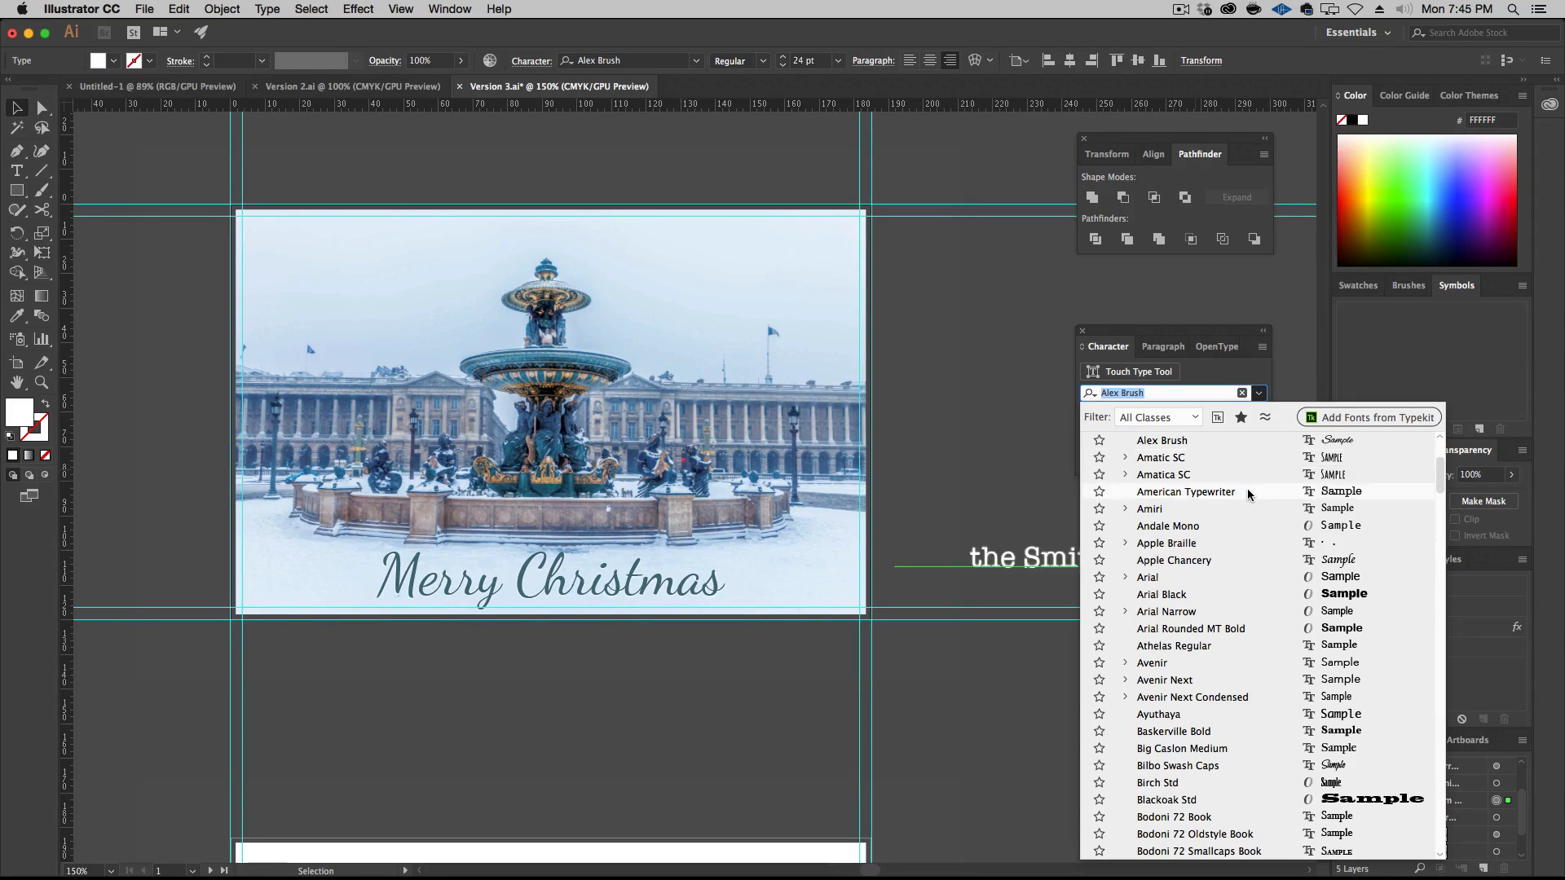
pyautogui.click(1250, 460)
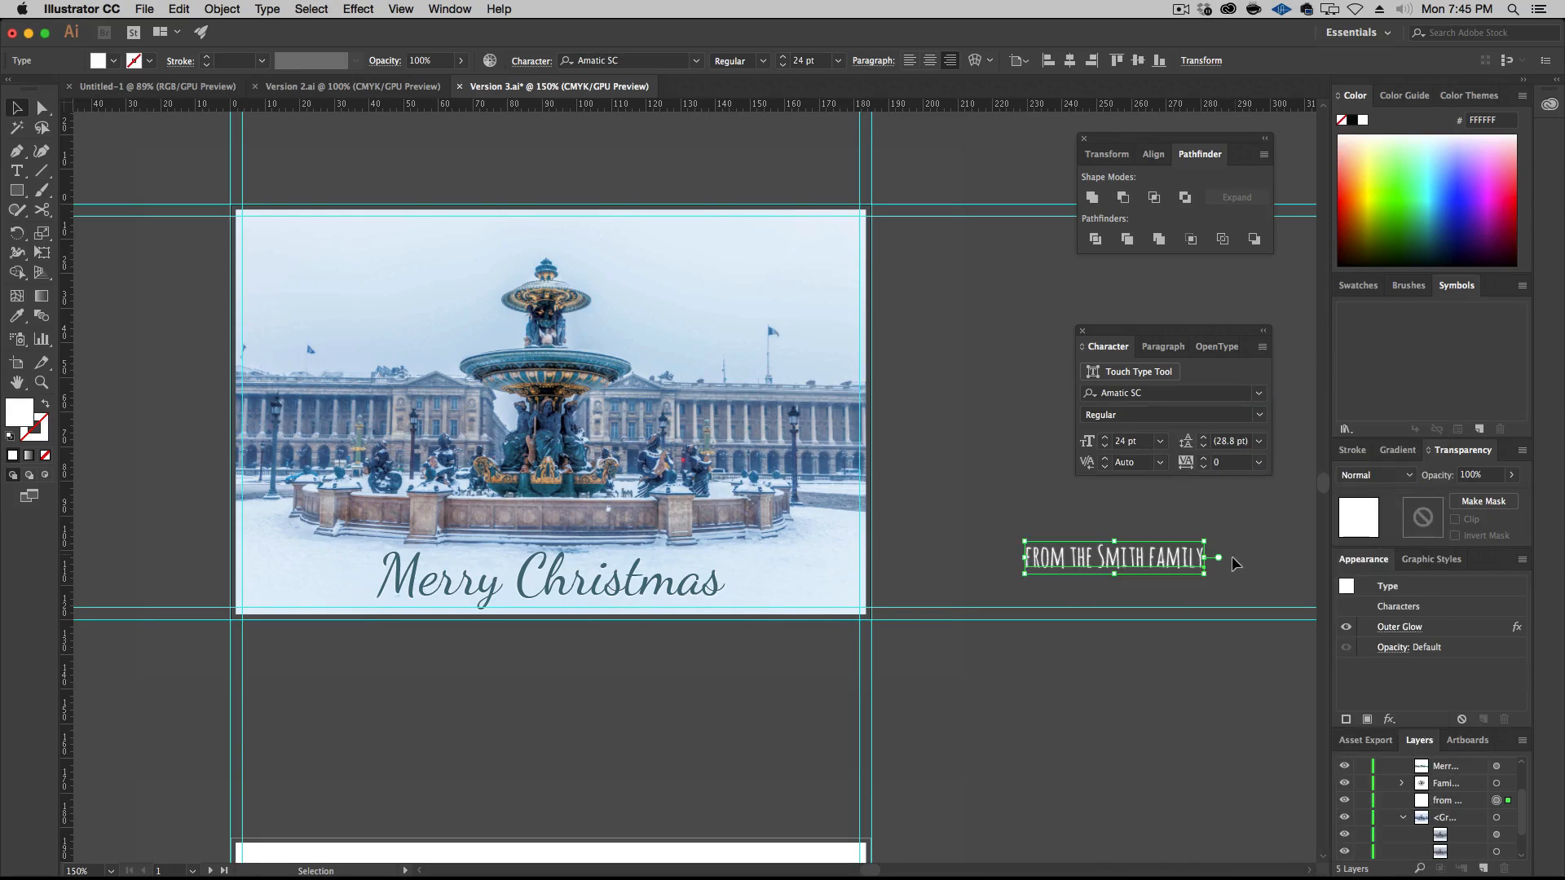
# Break the family signature into three lines, with "from the", the surname and "family" each on its own line
pyautogui.doubleClick(1079, 559)
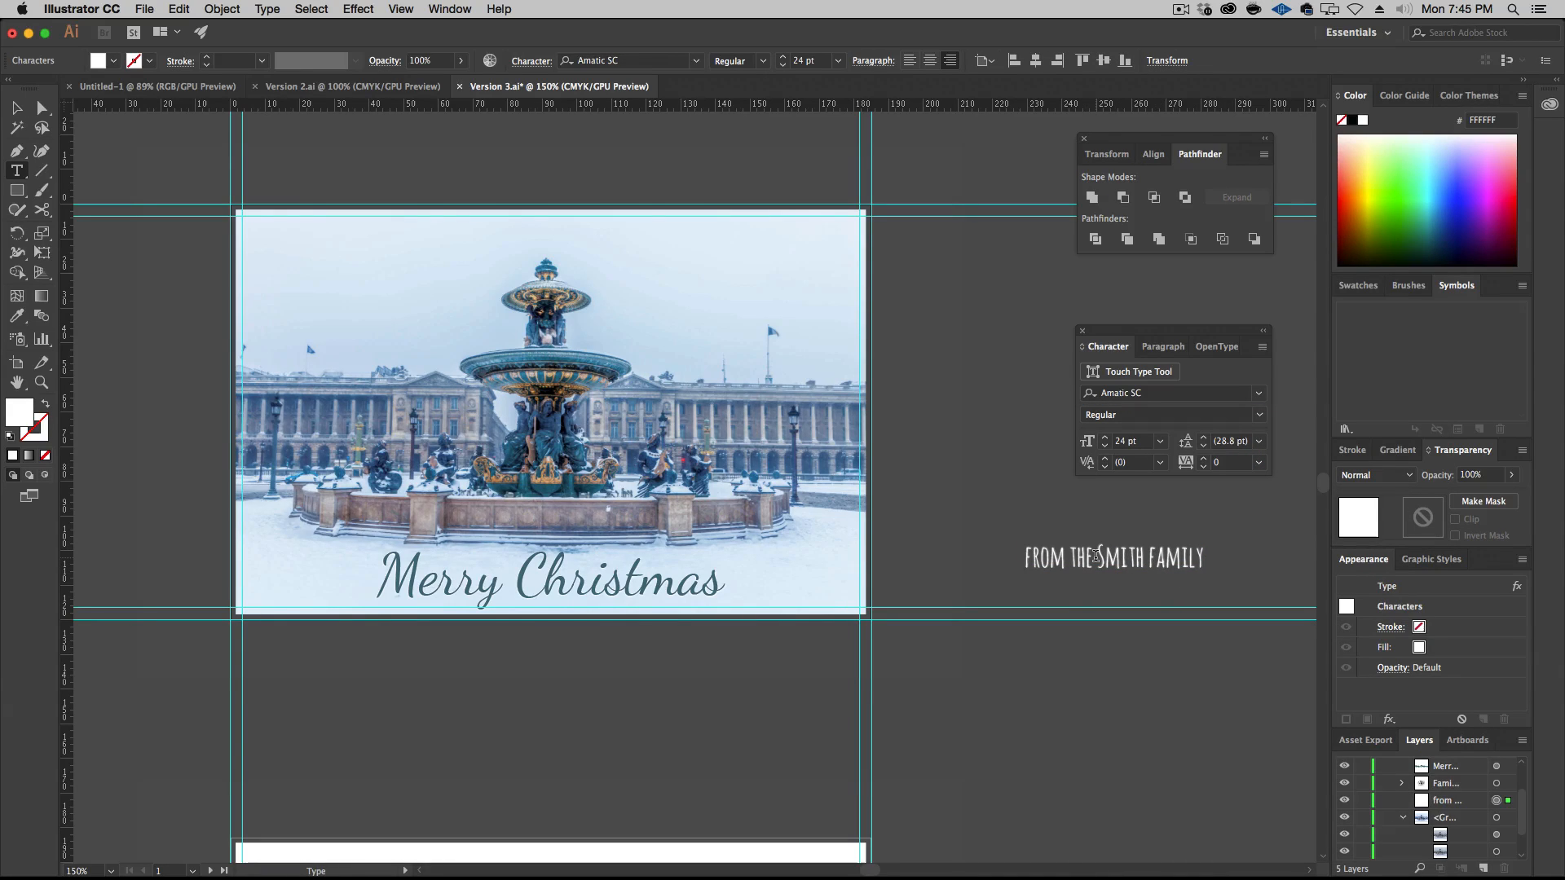
pyautogui.click(1096, 557)
pyautogui.hotkey('shift', 'Return')
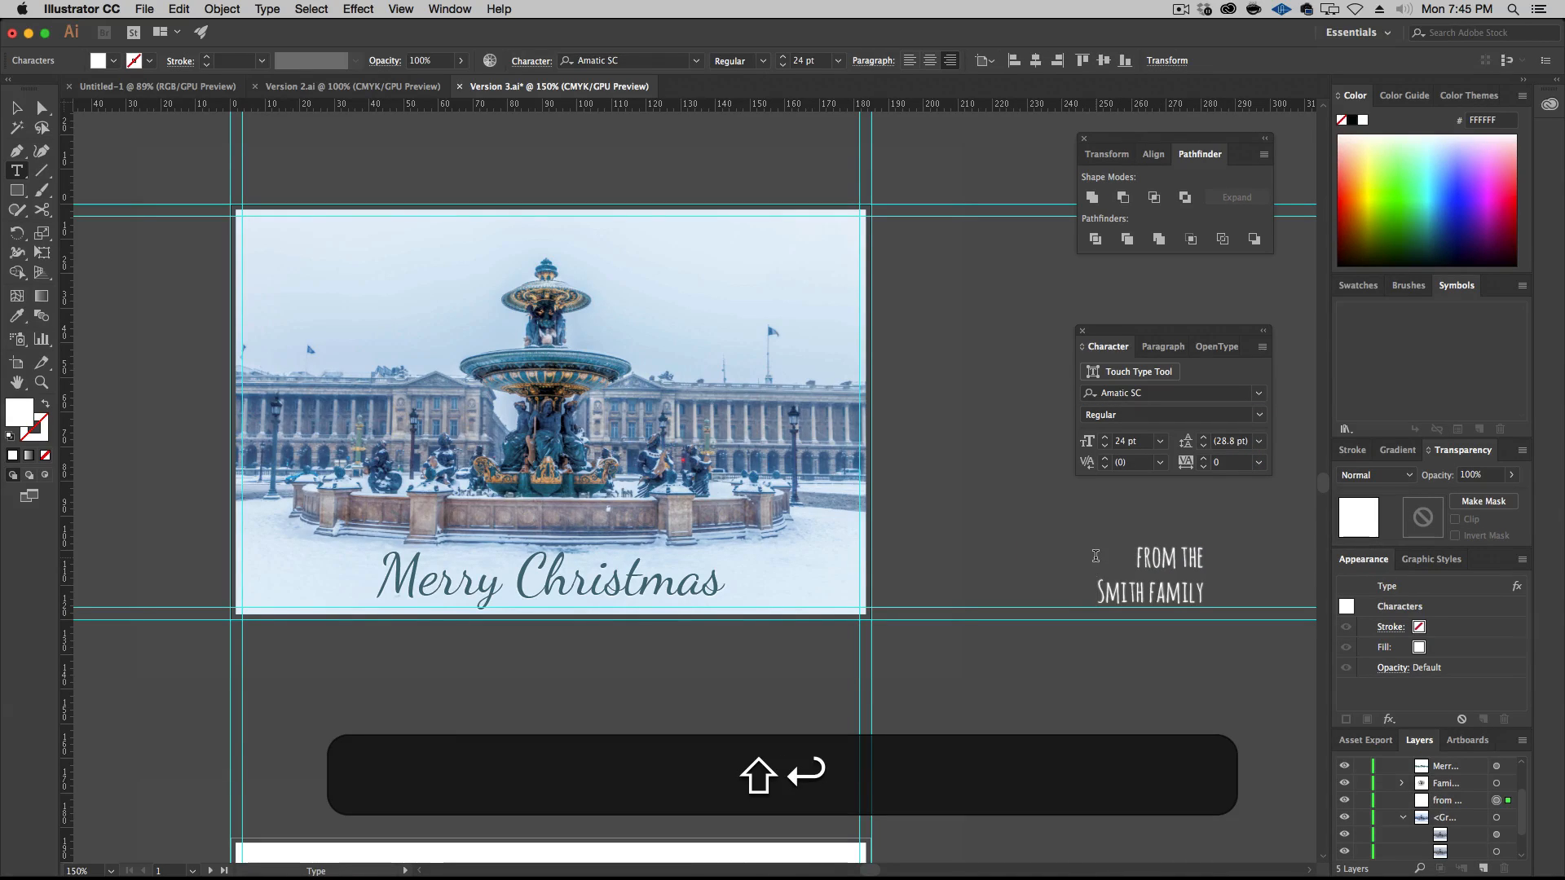
pyautogui.press('Right')
pyautogui.press('Right')
pyautogui.press('Right')
pyautogui.press('Right')
pyautogui.press('Right')
pyautogui.hotkey('shift', 'Left')
pyautogui.hotkey('shift', 'Right')
pyautogui.hotkey('shift', 'Right')
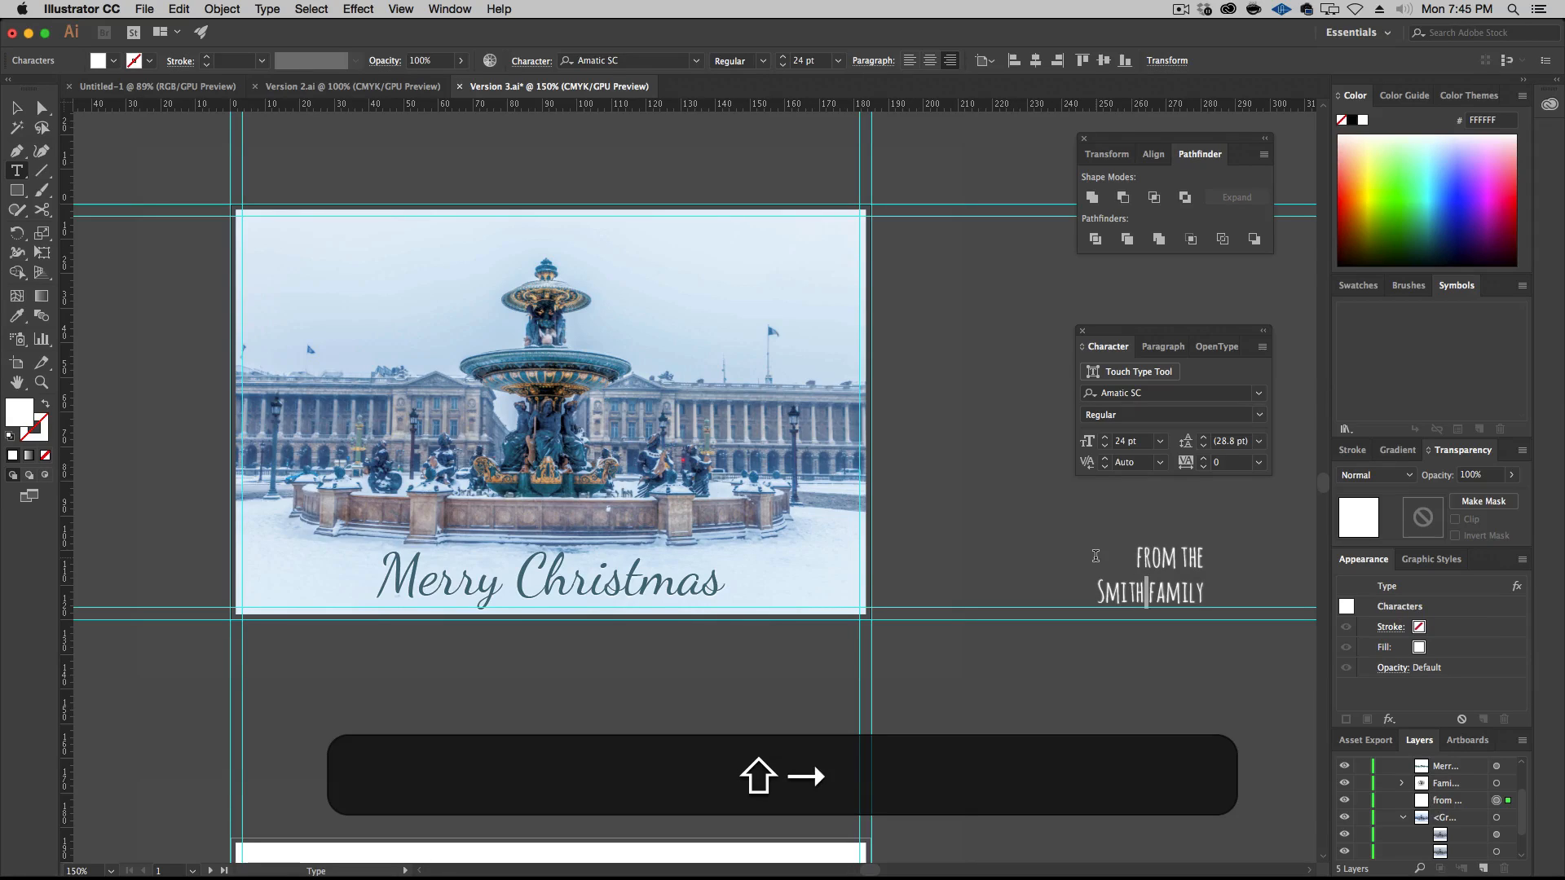
pyautogui.hotkey('shift', 'Return')
pyautogui.press('super')
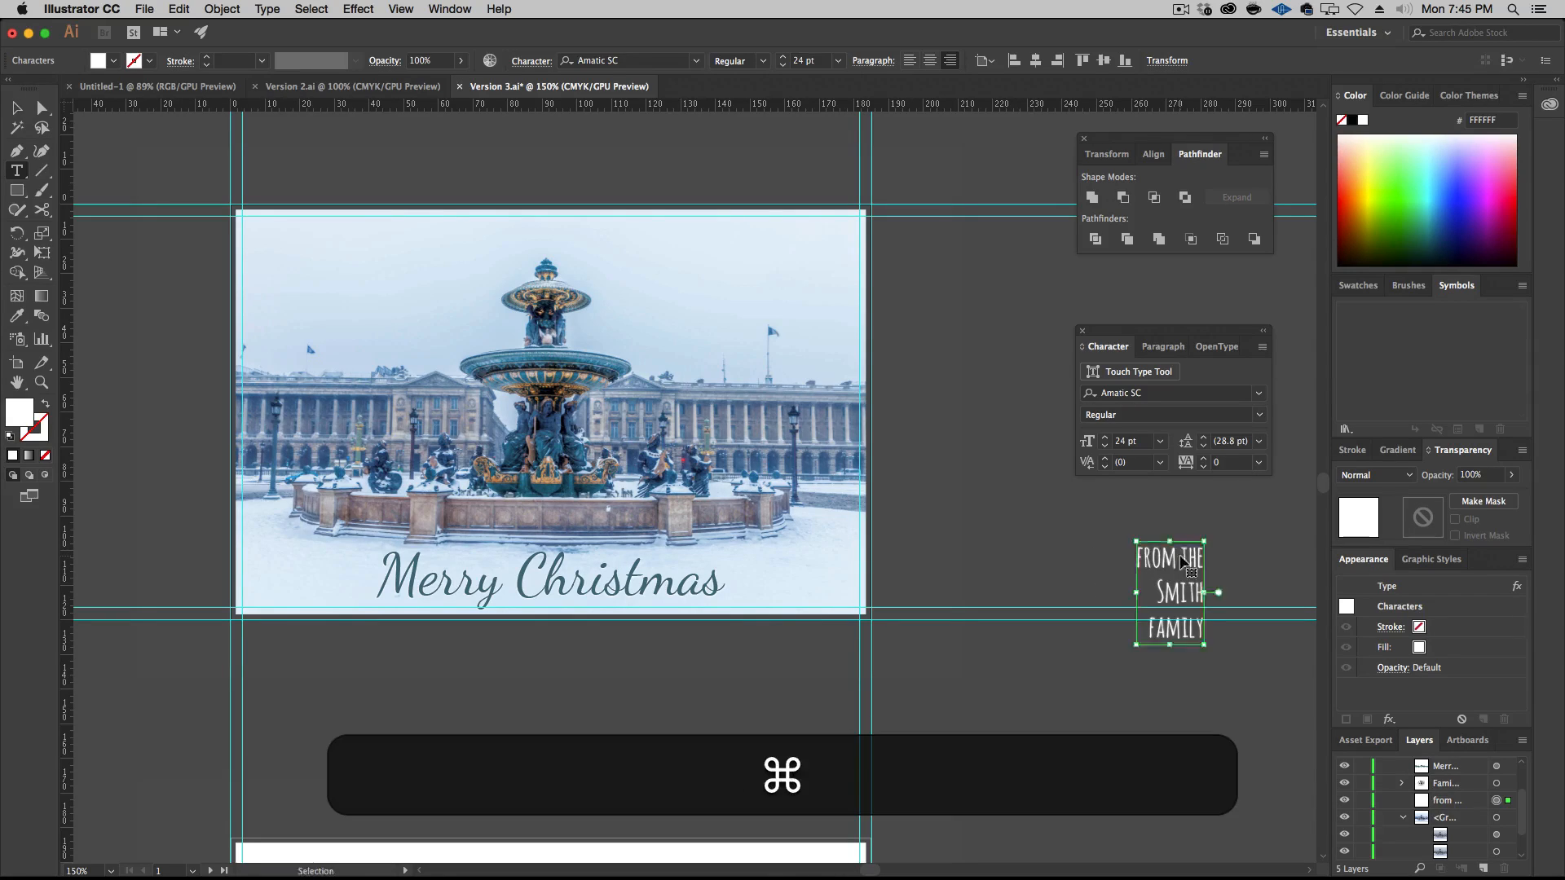
# Left-align the three-line family signature and move it into the sky at the front artboard's upper-left corner
pyautogui.press('super+a')
pyautogui.click(1161, 346)
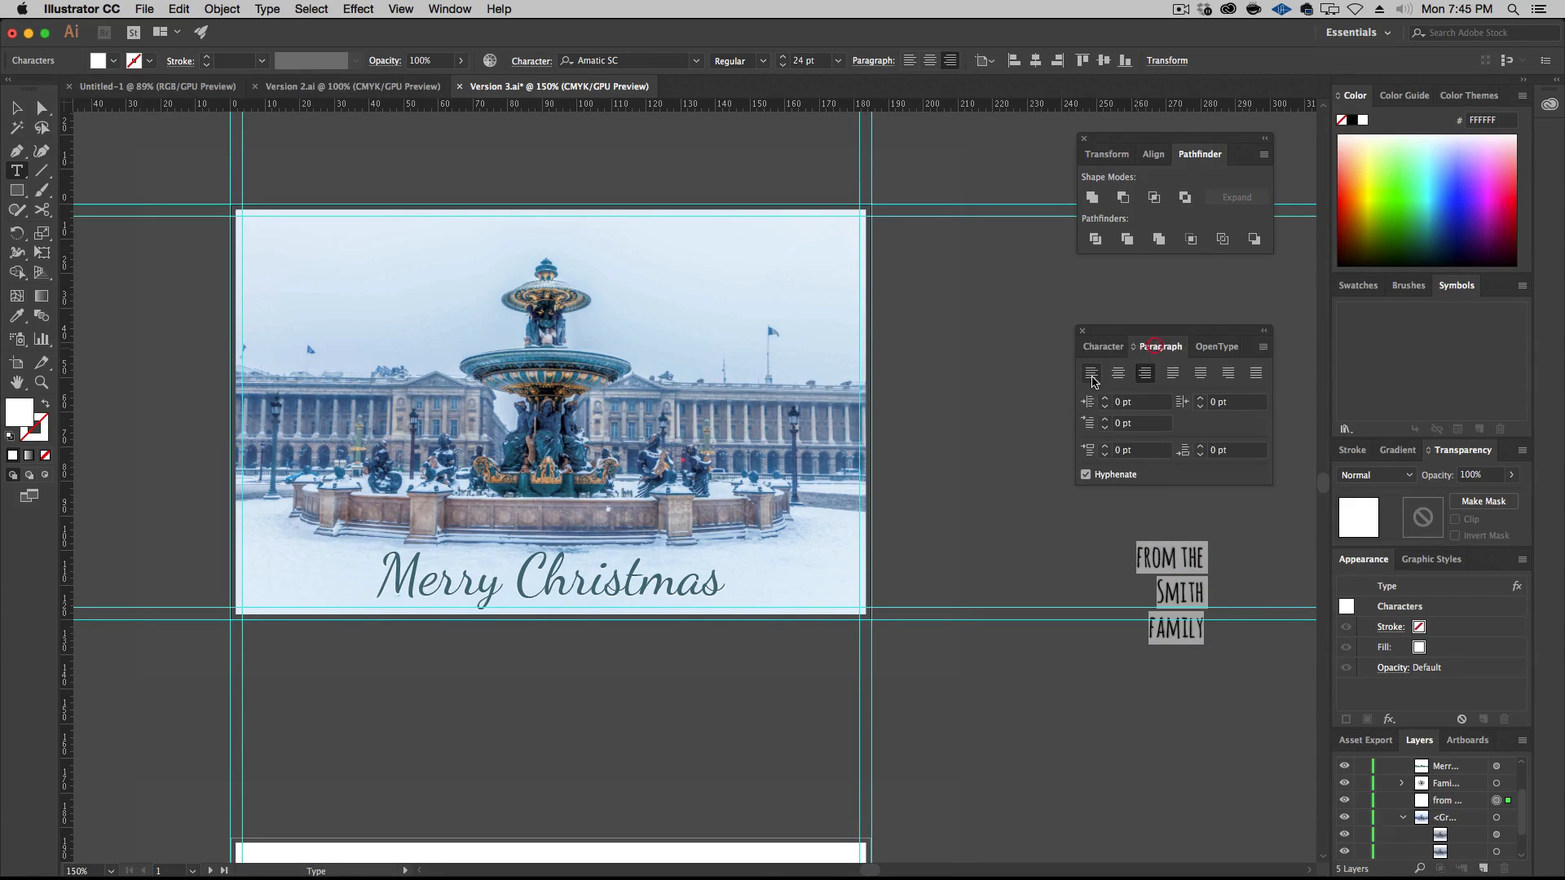
pyautogui.click(1091, 372)
pyautogui.click(16, 108)
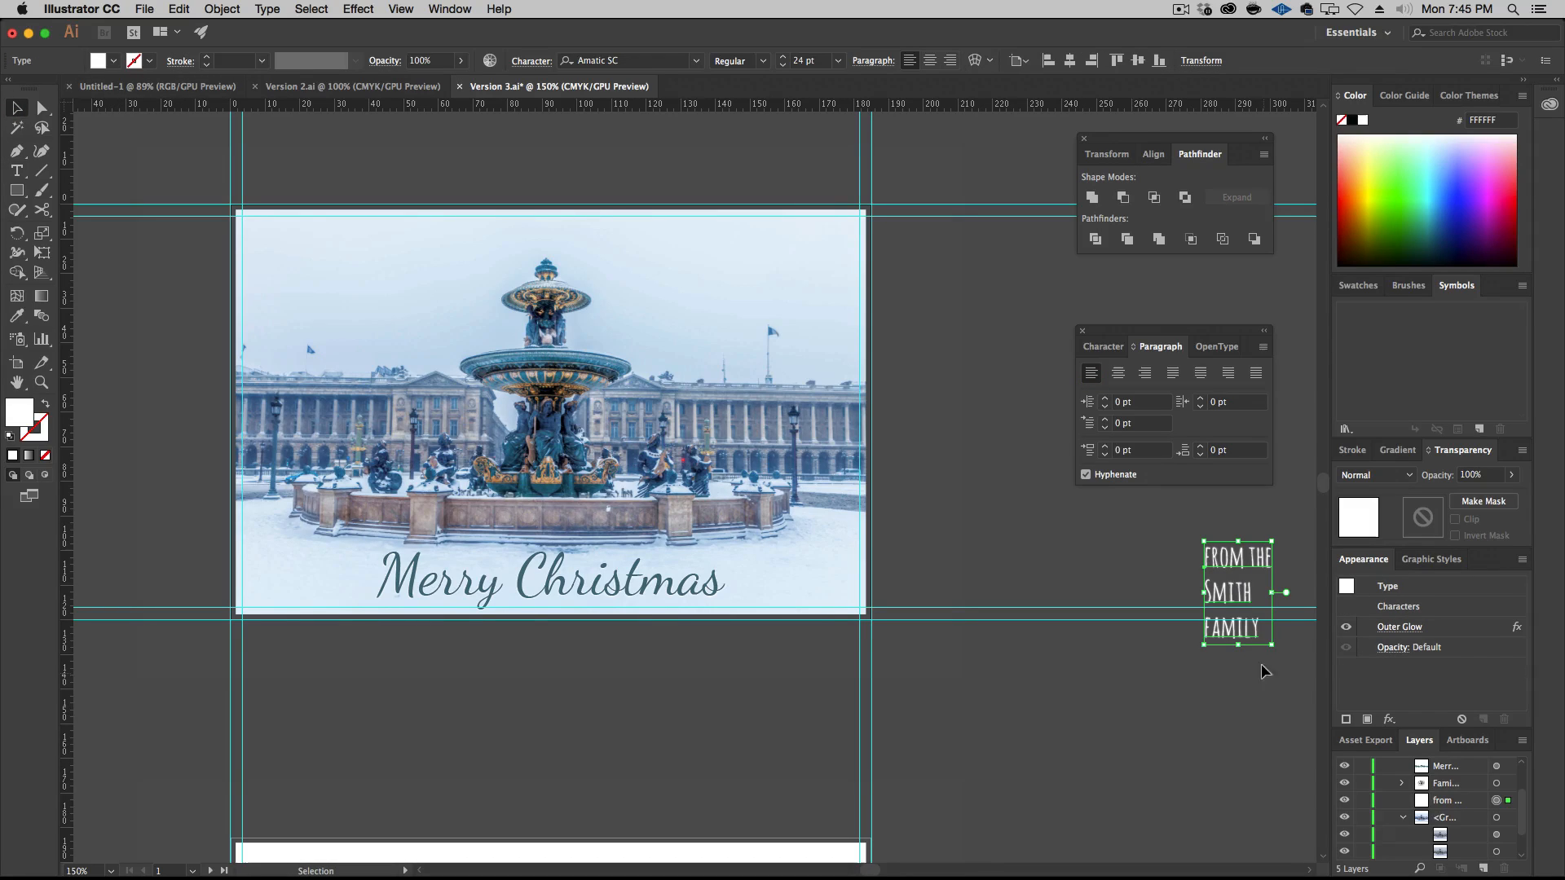
pyautogui.moveTo(1231, 570); pyautogui.dragTo(285, 262)
# Save the Merry Christmas title's teal fill as a new global CMYK process colour swatch
pyautogui.click(561, 584)
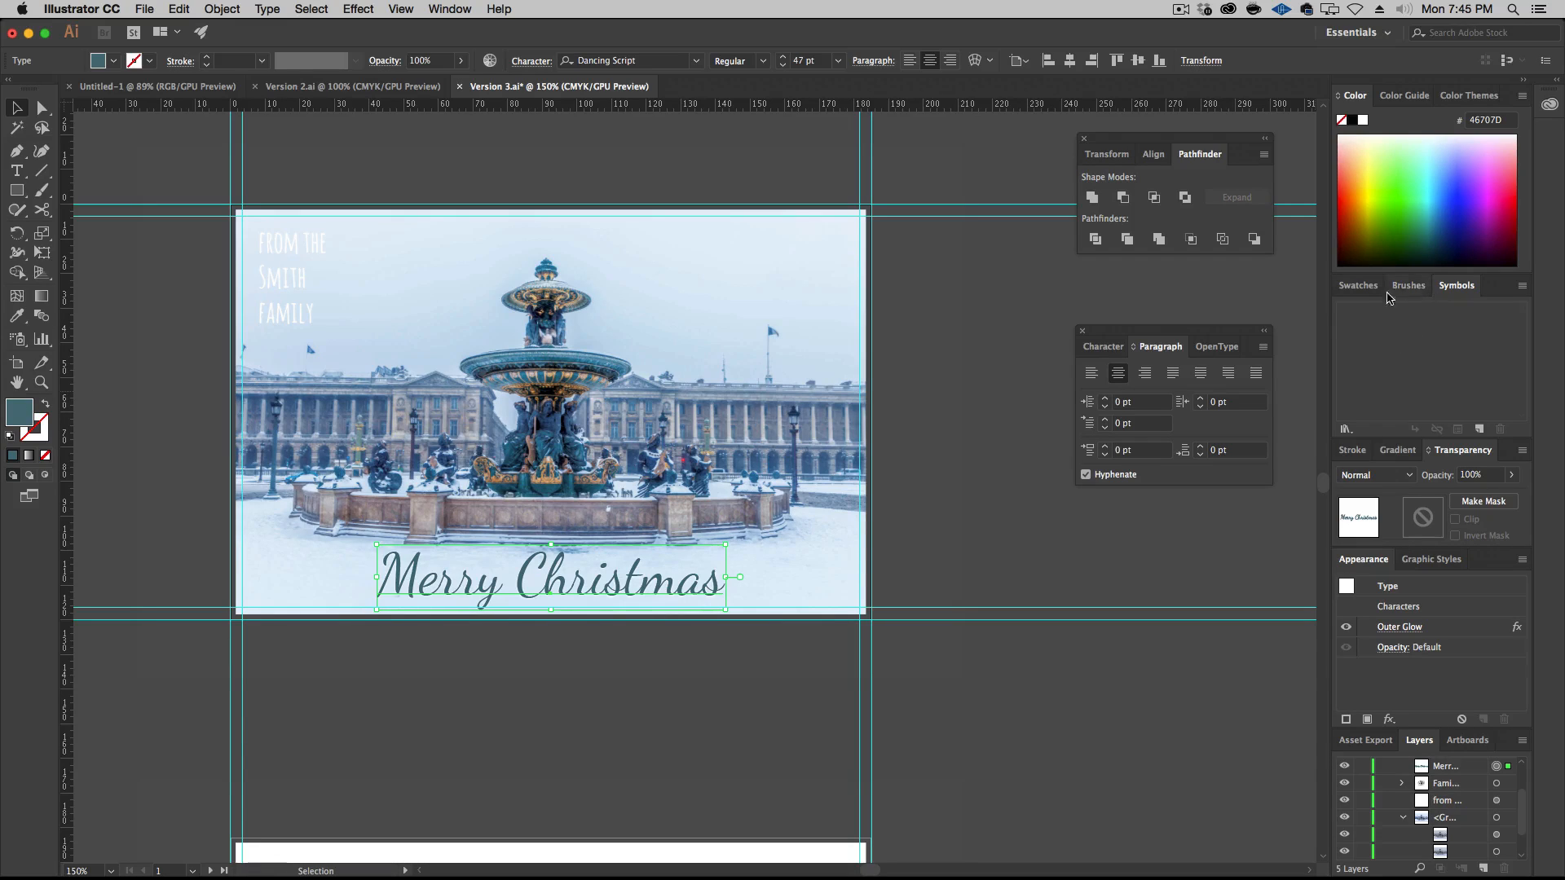
pyautogui.click(1360, 286)
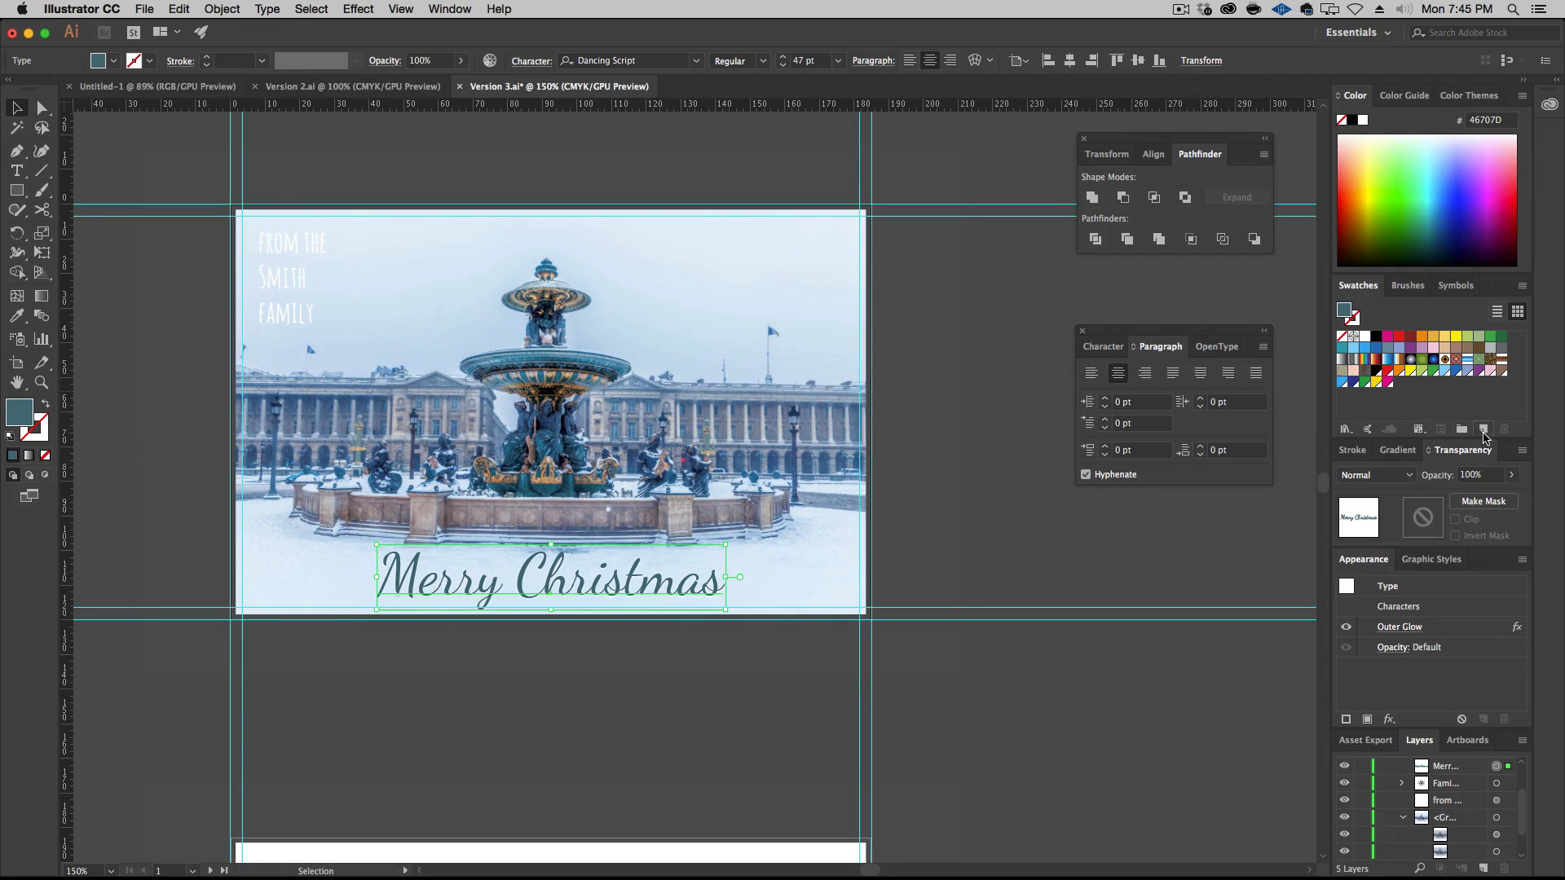
pyautogui.click(1482, 429)
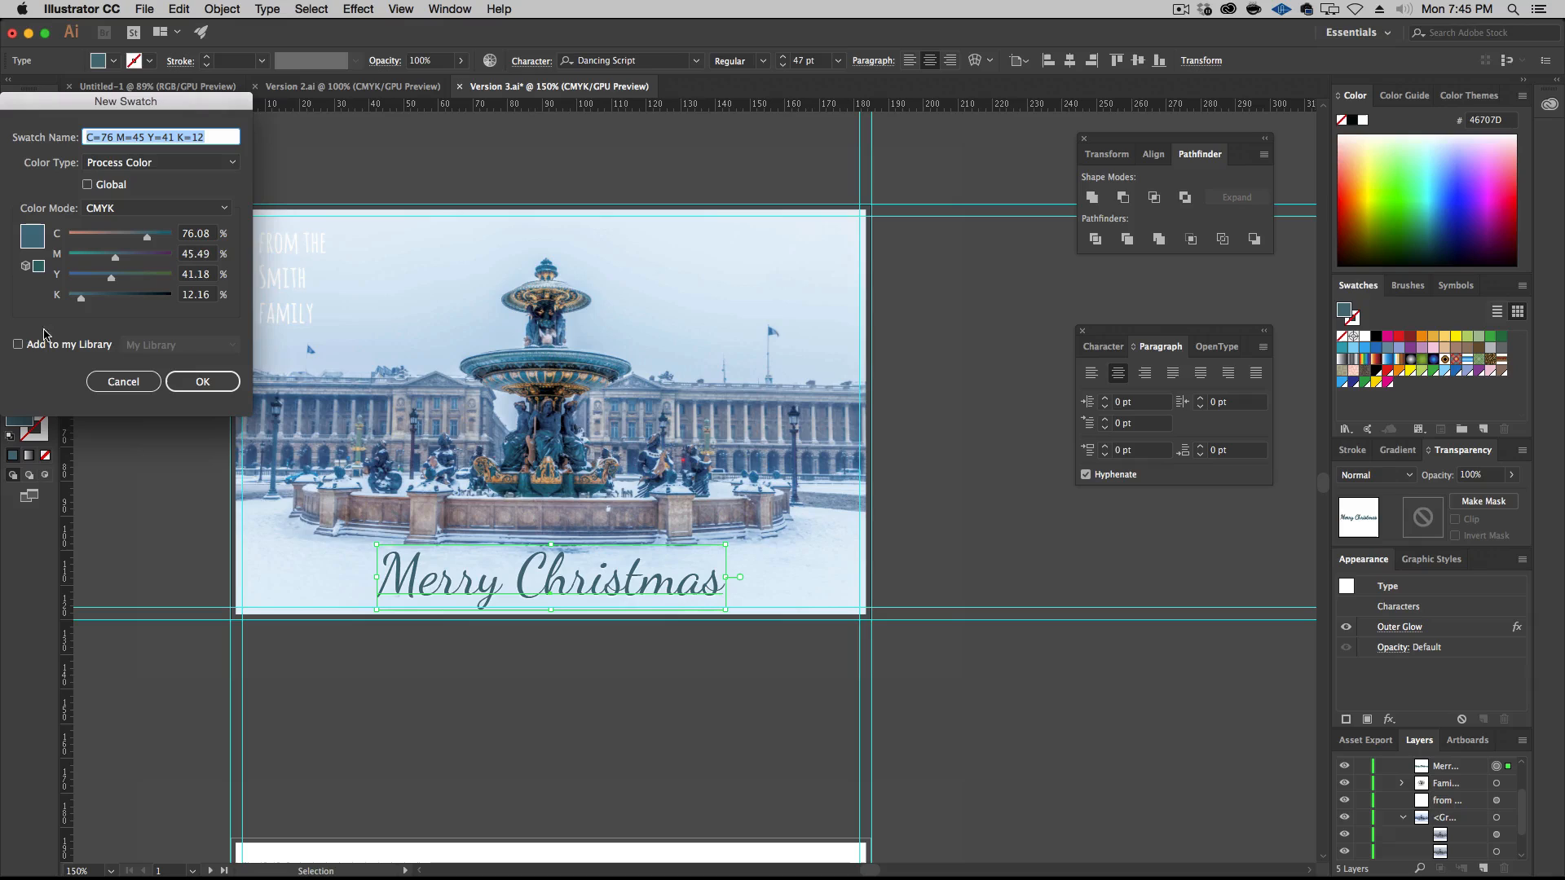
pyautogui.click(89, 183)
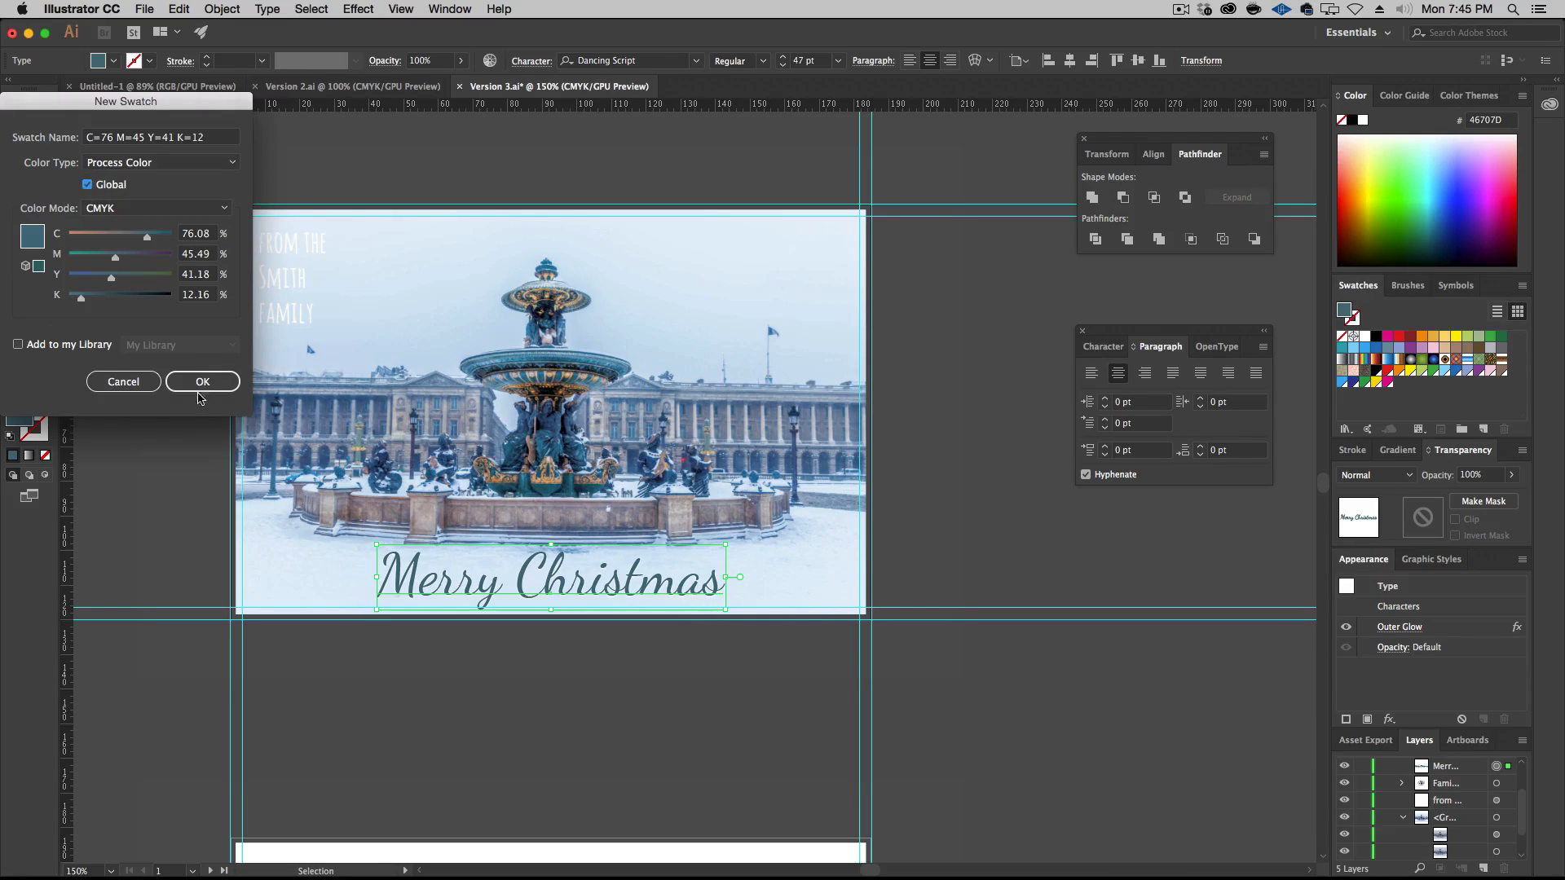
pyautogui.click(182, 383)
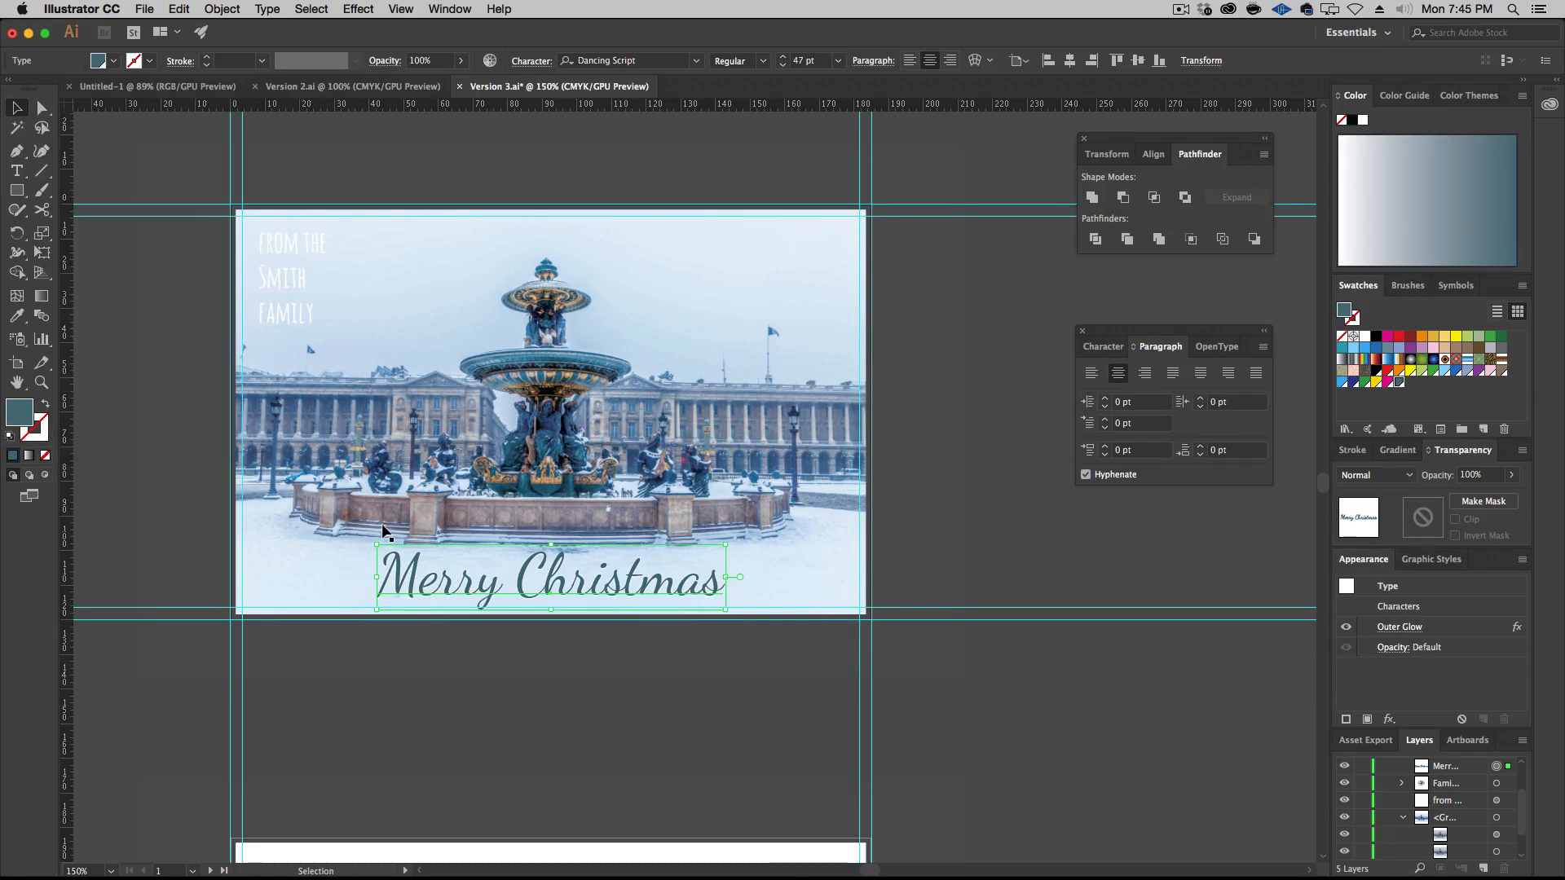
# Recolour the three-line family signature in the sky with the new global teal swatch
pyautogui.click(276, 261)
pyautogui.click(1400, 383)
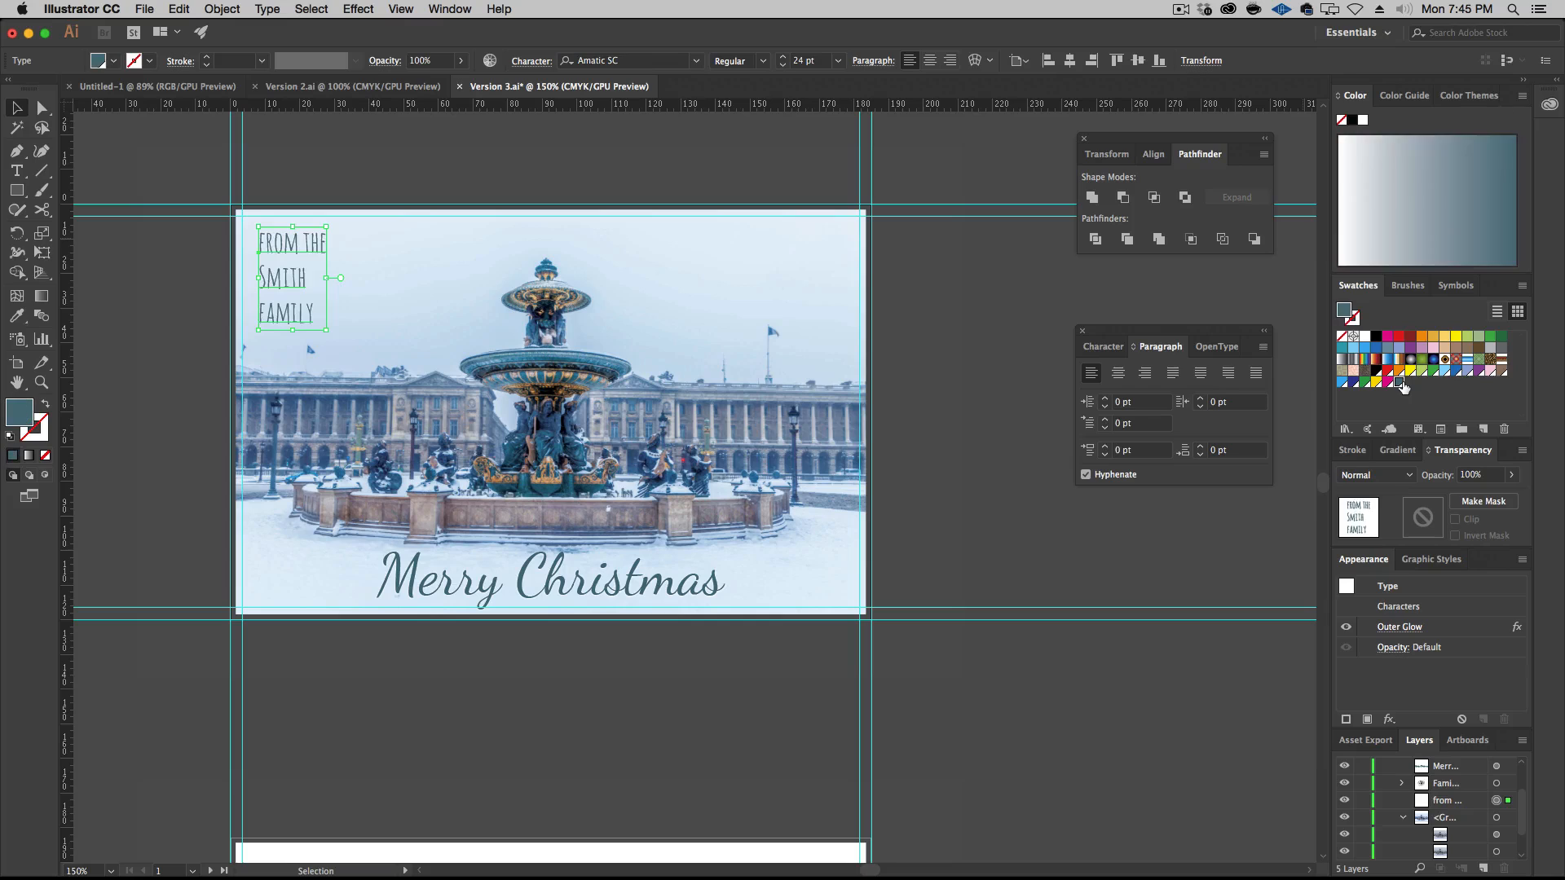
pyautogui.click(1088, 285)
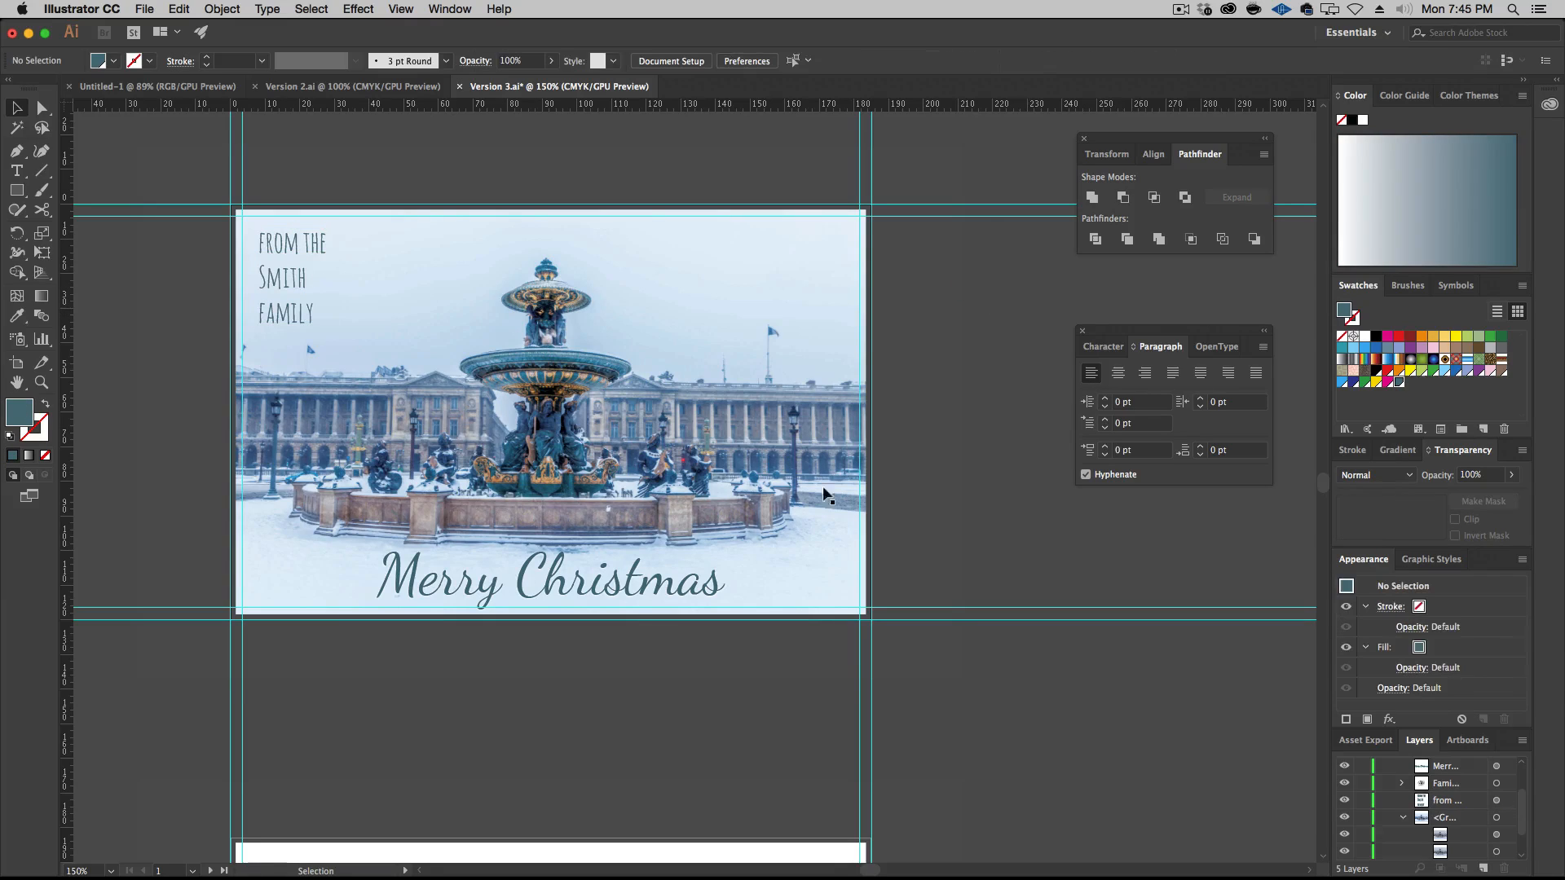
# Tighten the family signature's leading to 22 pt and reduce its font size to 22 pt
pyautogui.click(279, 280)
pyautogui.press('super+t')
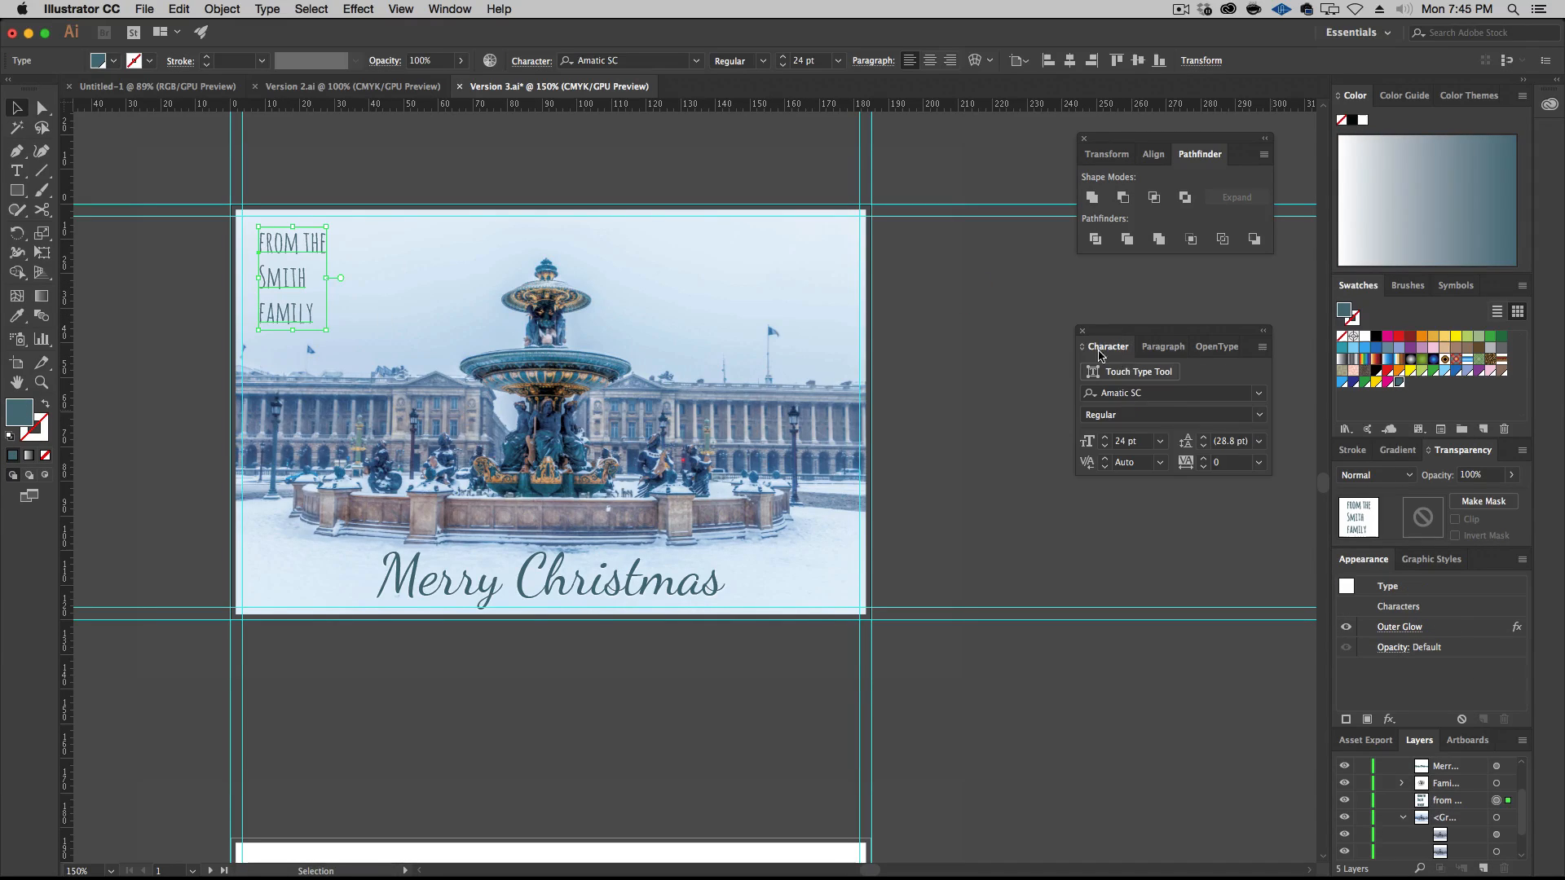
pyautogui.click(1203, 446)
pyautogui.click(1204, 446)
pyautogui.click(1204, 446)
pyautogui.click(1203, 446)
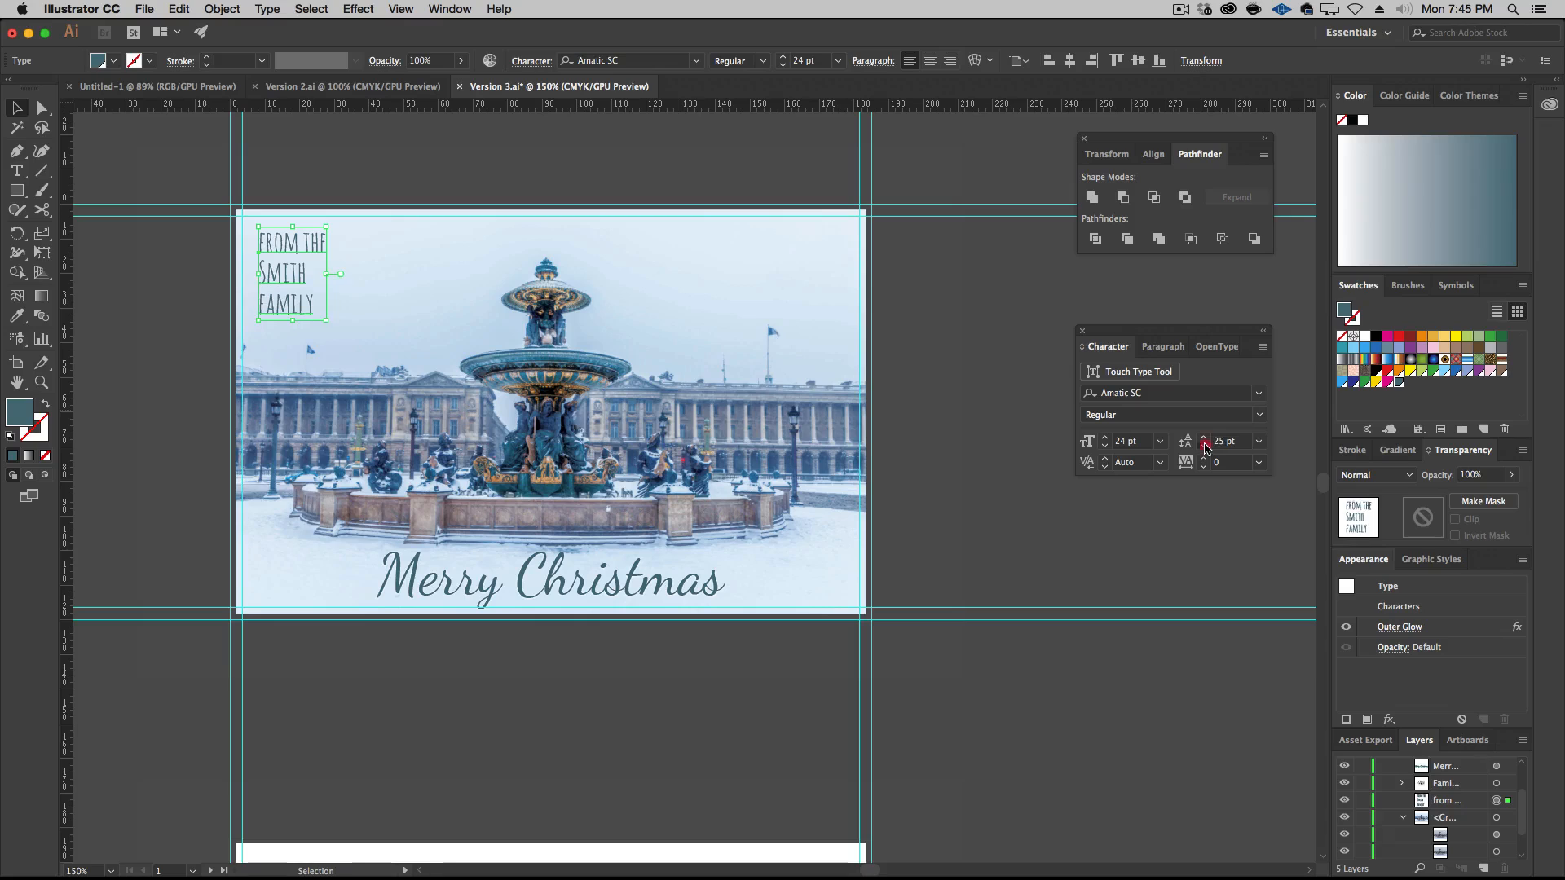
pyautogui.click(1204, 446)
pyautogui.click(1204, 446)
pyautogui.click(1203, 446)
pyautogui.click(1105, 447)
pyautogui.click(1105, 447)
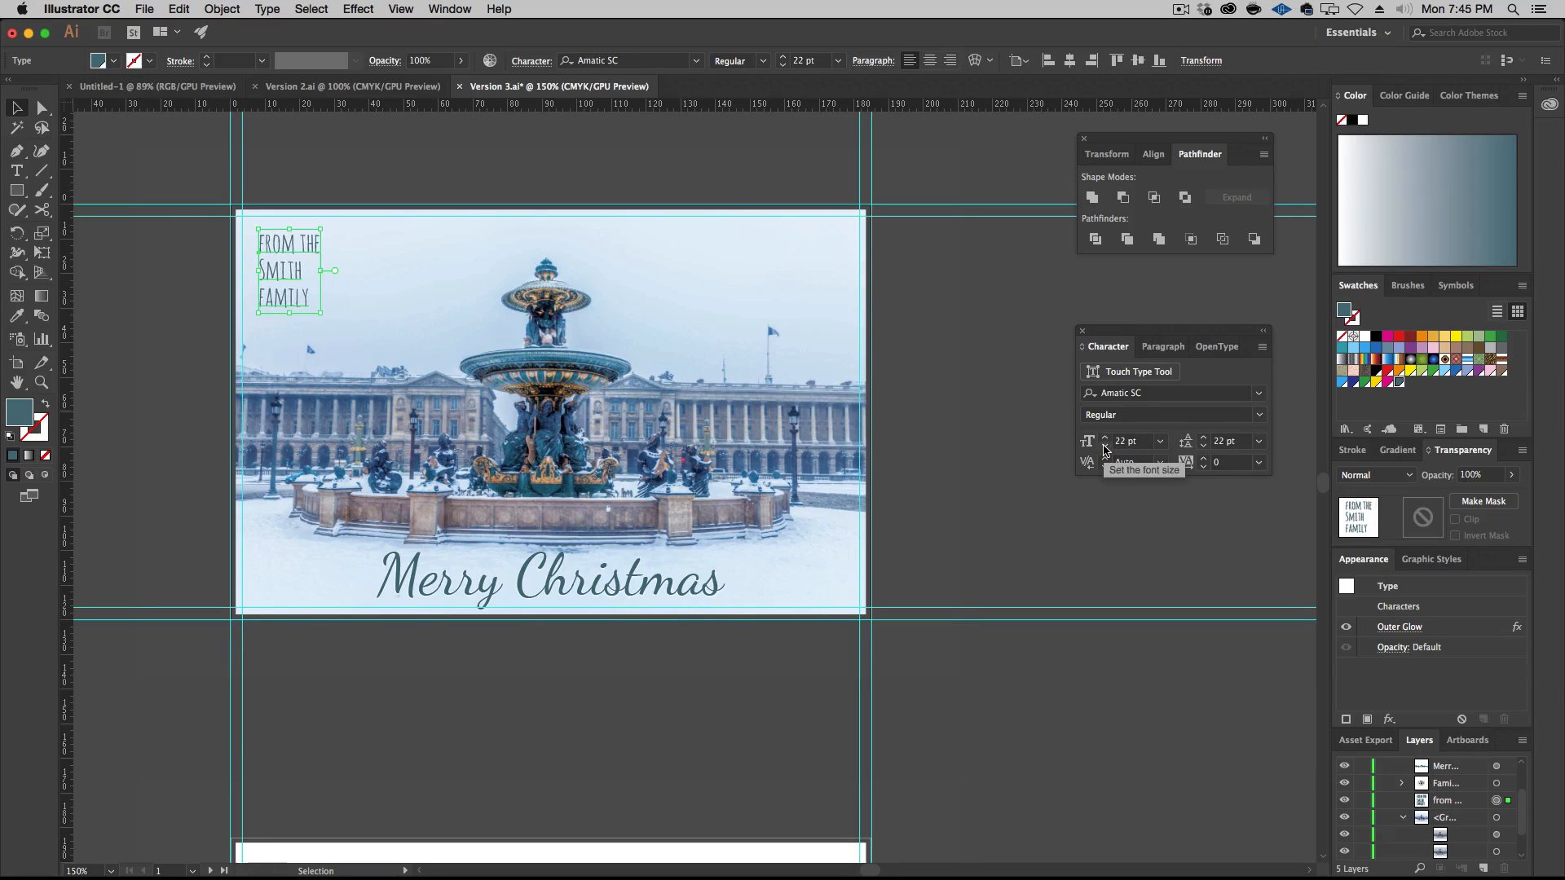
# Make the family signature bold at 21 pt and nudge it slightly closer to the front artboard's upper-left corner
pyautogui.click(1260, 416)
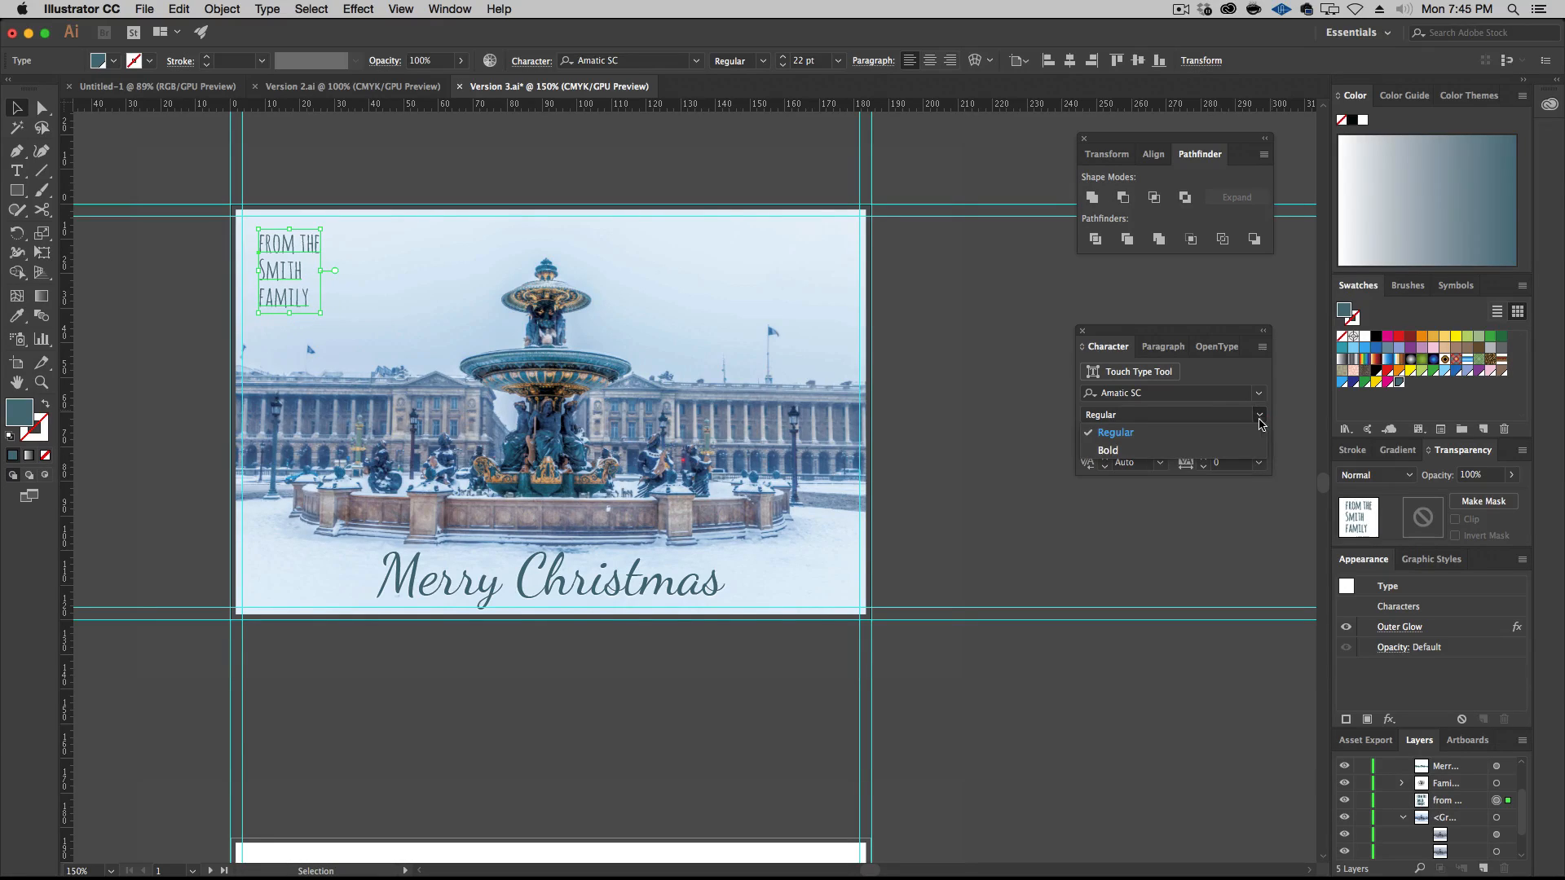
pyautogui.click(1229, 450)
pyautogui.click(1106, 446)
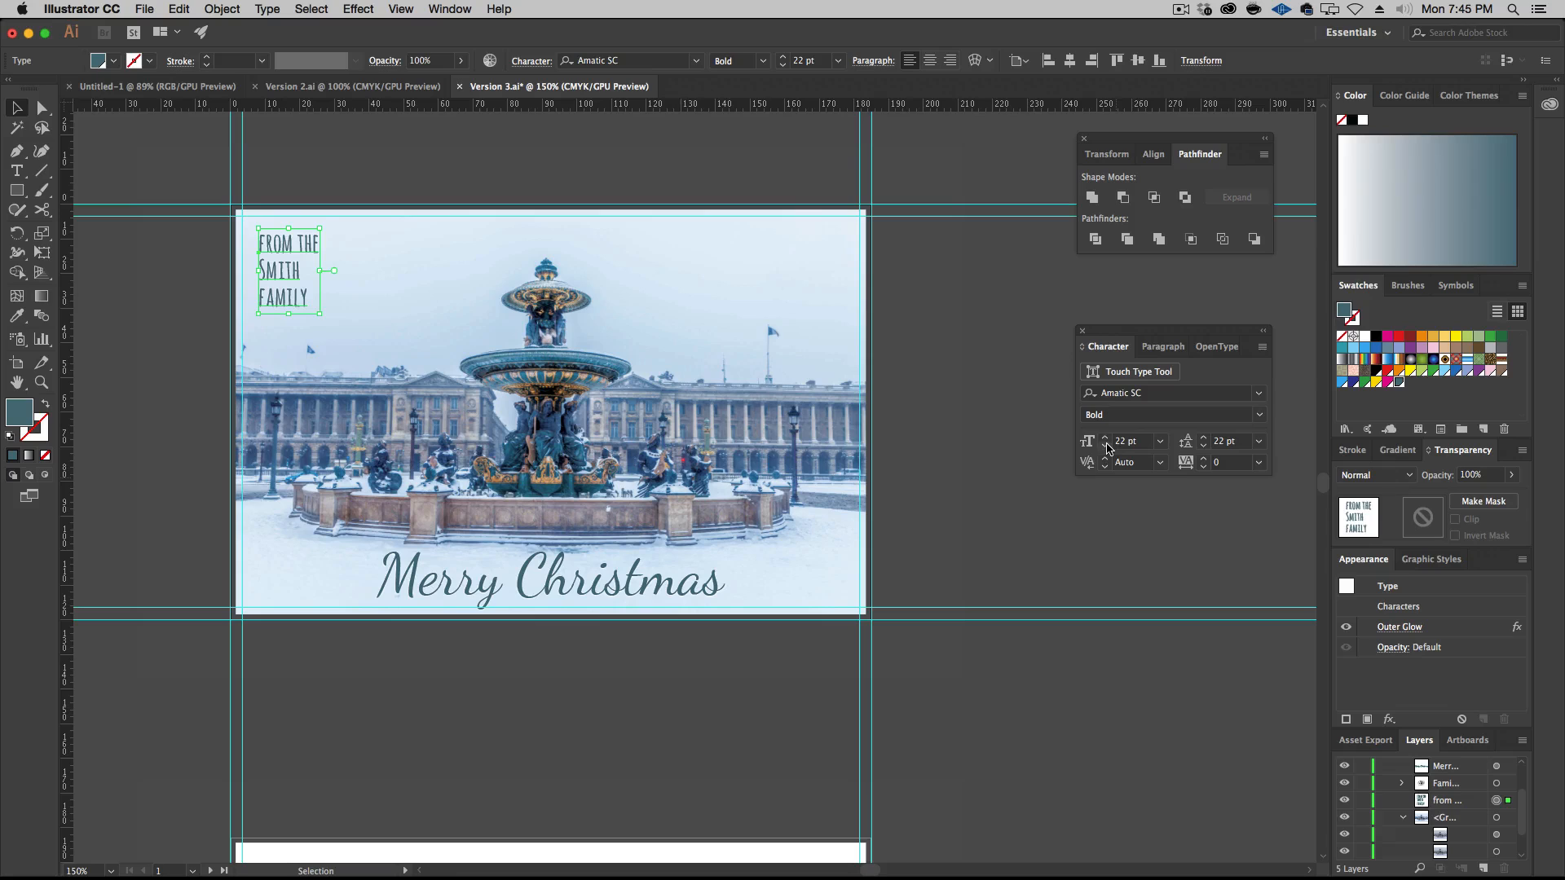
pyautogui.click(1000, 334)
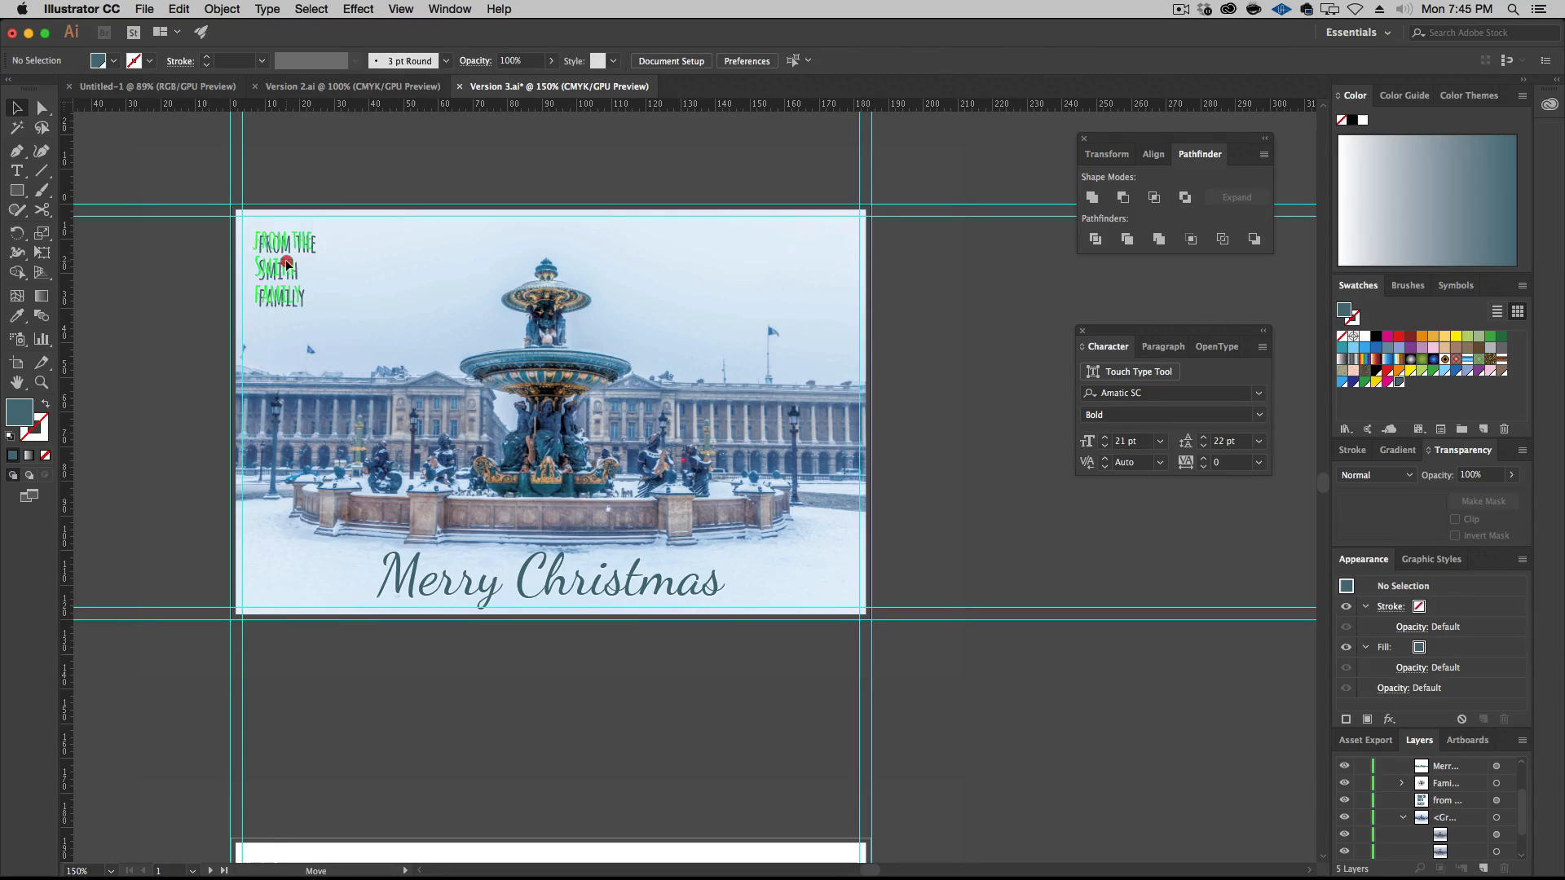
pyautogui.moveTo(302, 279); pyautogui.dragTo(298, 275)
pyautogui.click(927, 321)
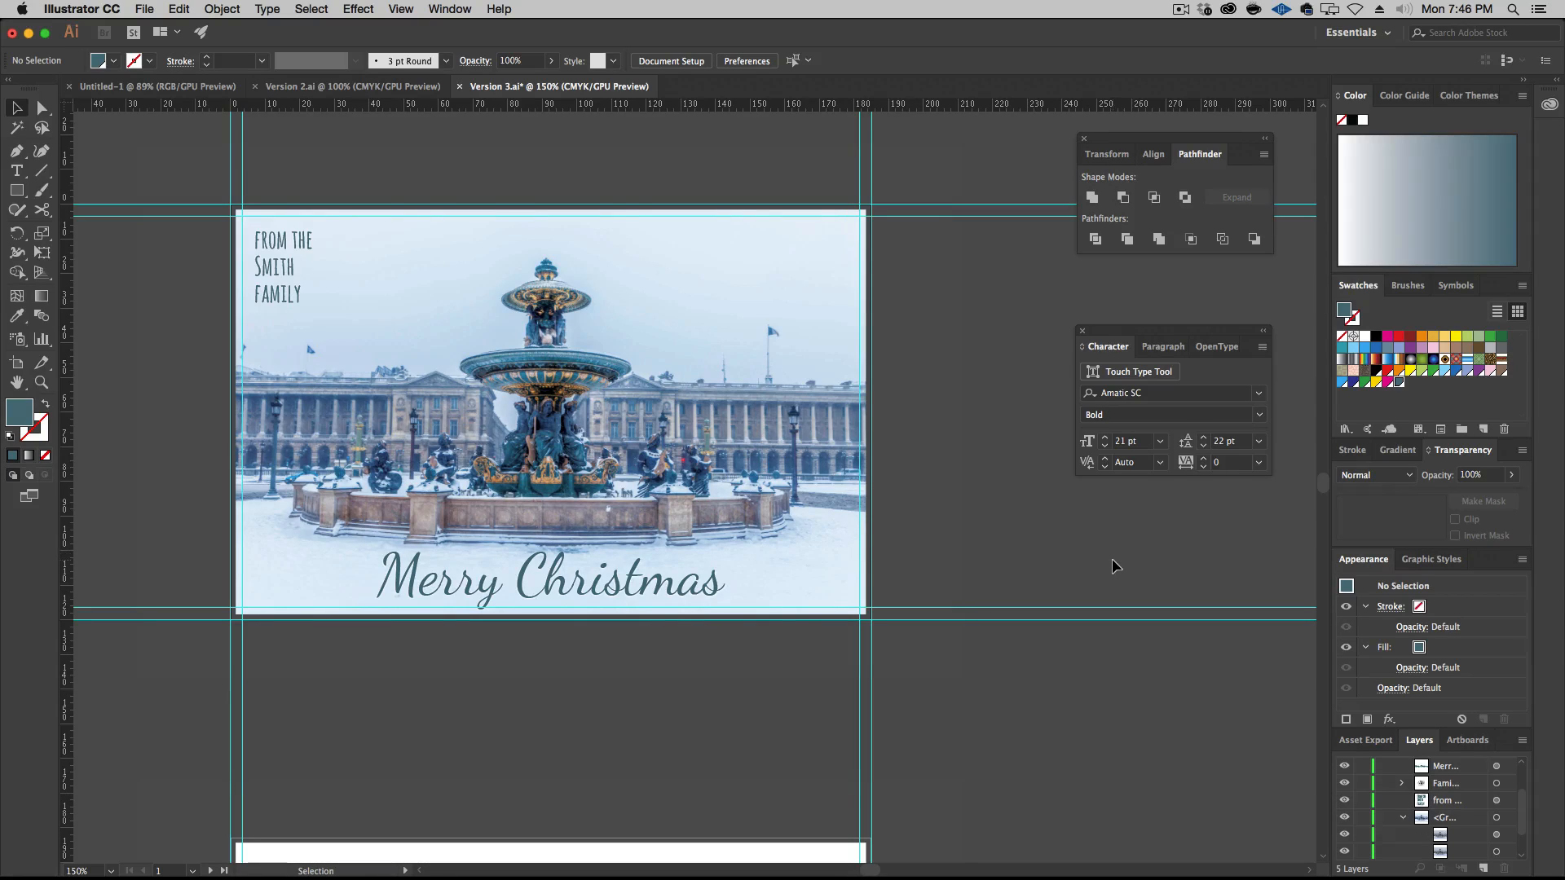
# Collapse the fountain photo group inside the Design layer
pyautogui.scroll(-2, 1427, 807)
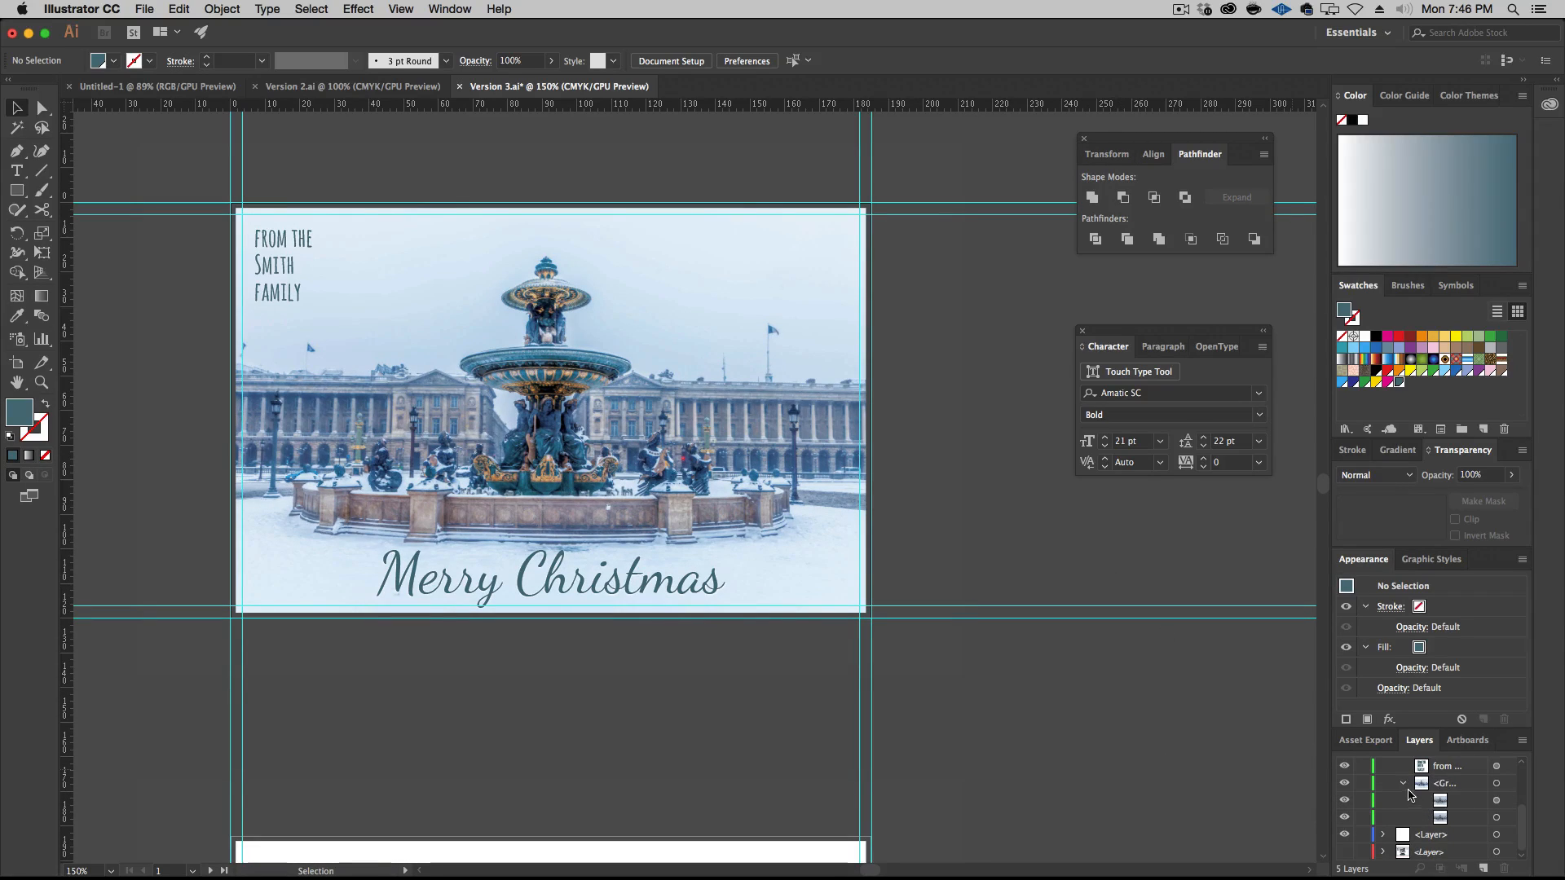
pyautogui.click(1402, 784)
pyautogui.scroll(2, 1445, 815)
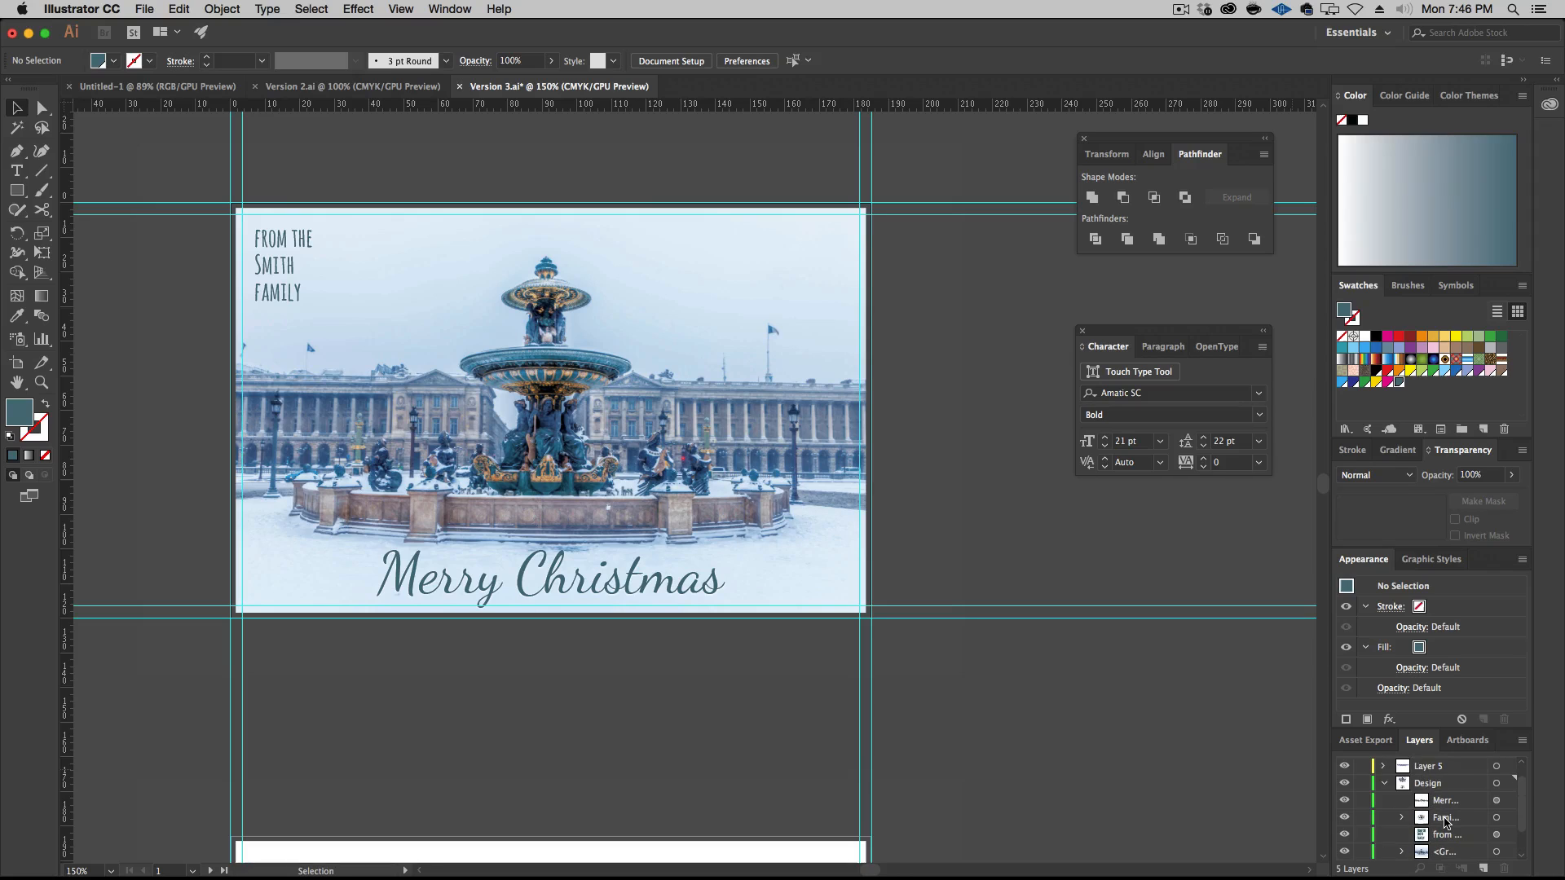
# Apply the global teal swatch to the greeting and family names text above the photo on the second artboard
pyautogui.scroll(-2, 988, 764)
pyautogui.scroll(-10, 988, 765)
pyautogui.scroll(5, 988, 765)
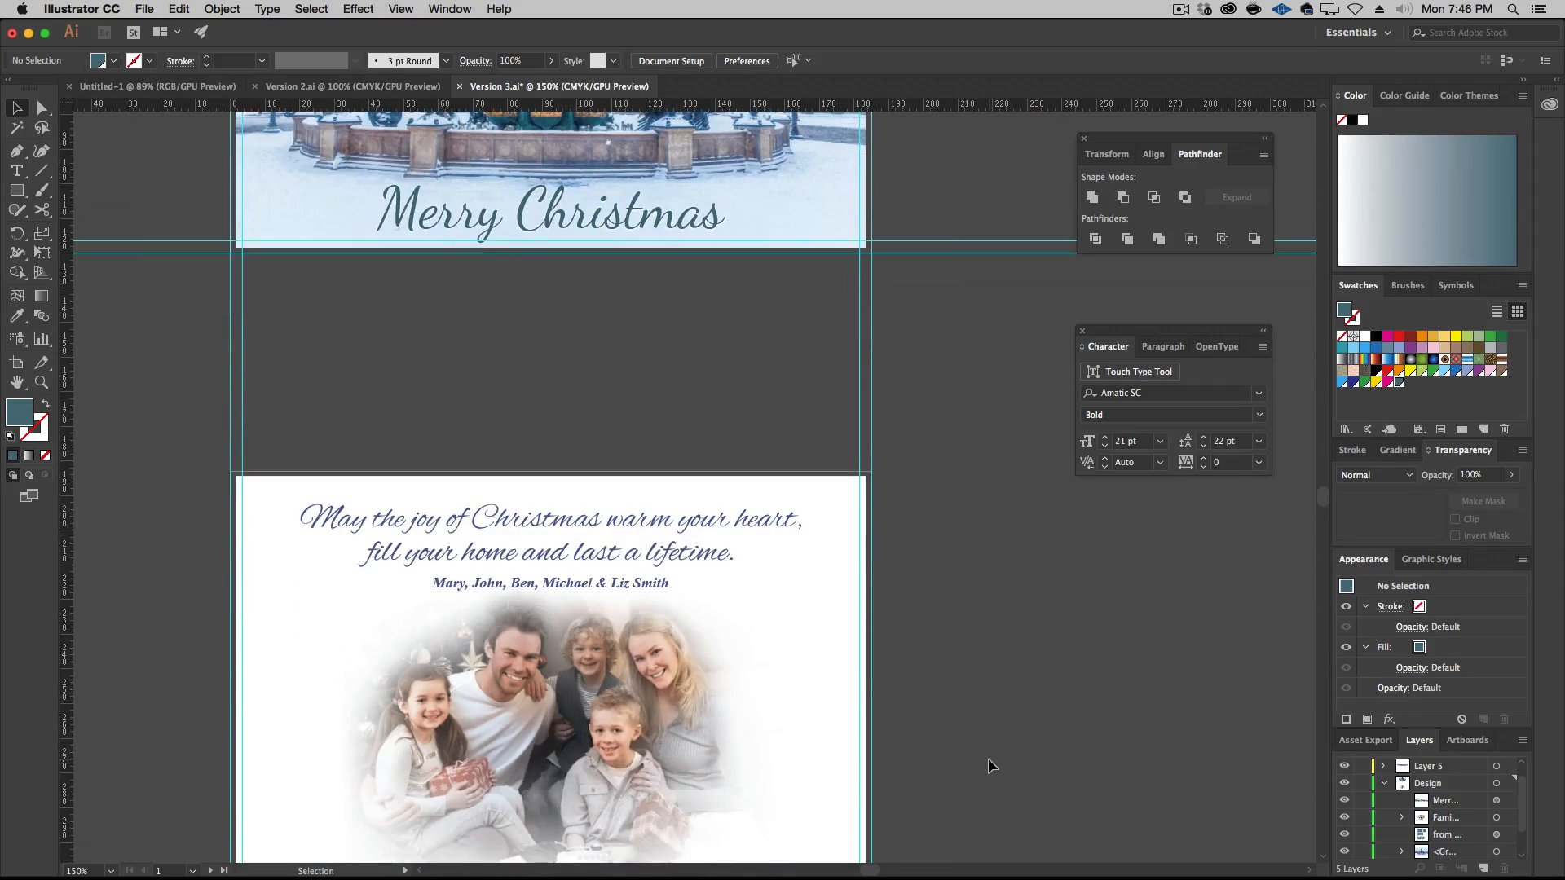
pyautogui.click(648, 634)
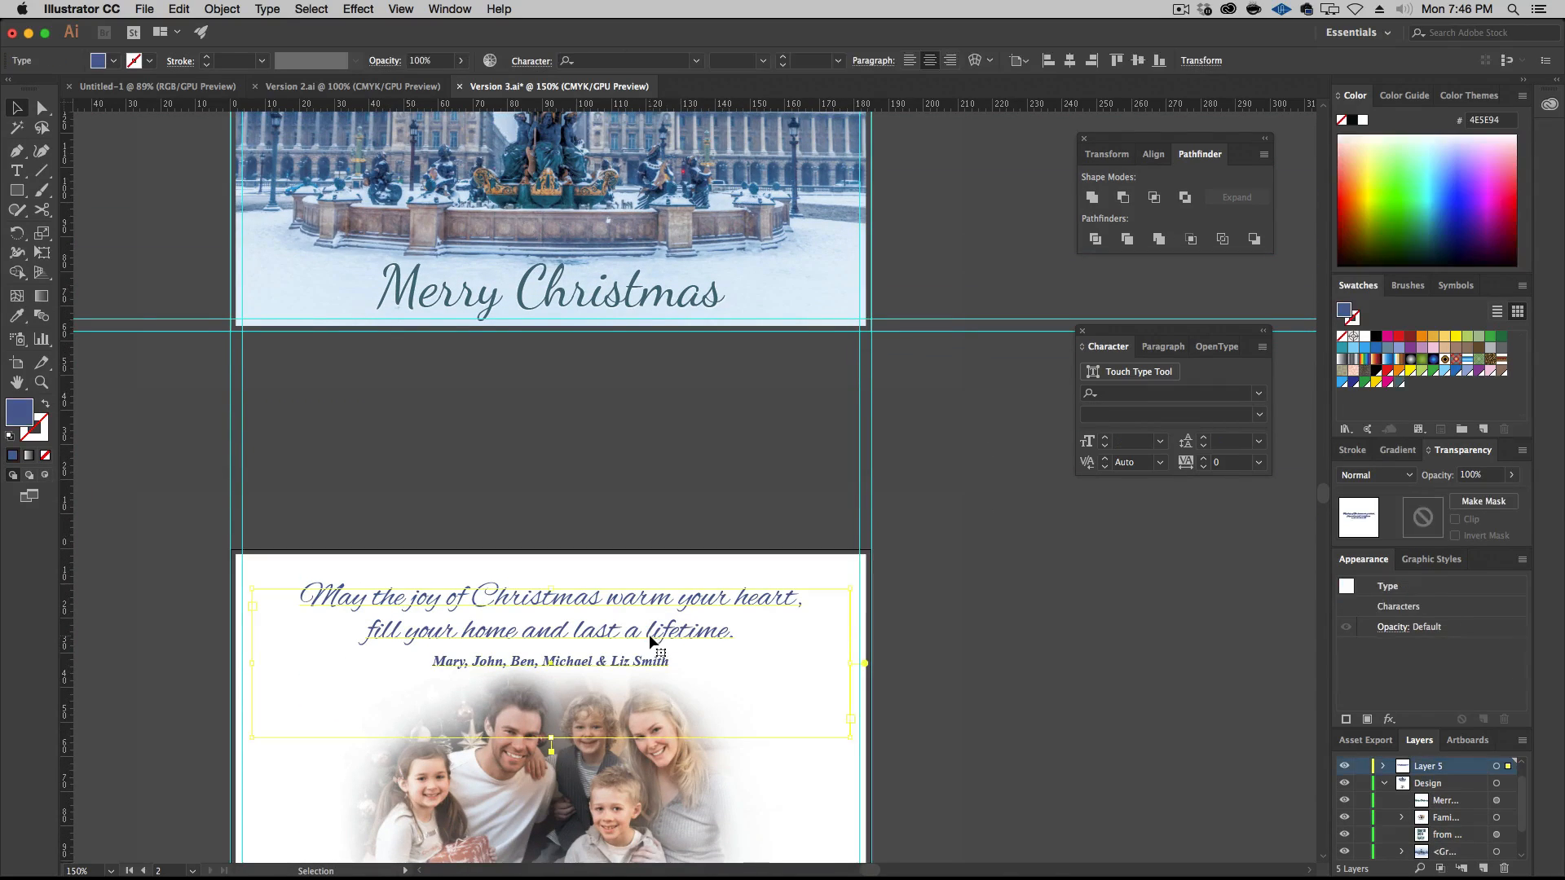
pyautogui.click(1399, 382)
pyautogui.click(864, 670)
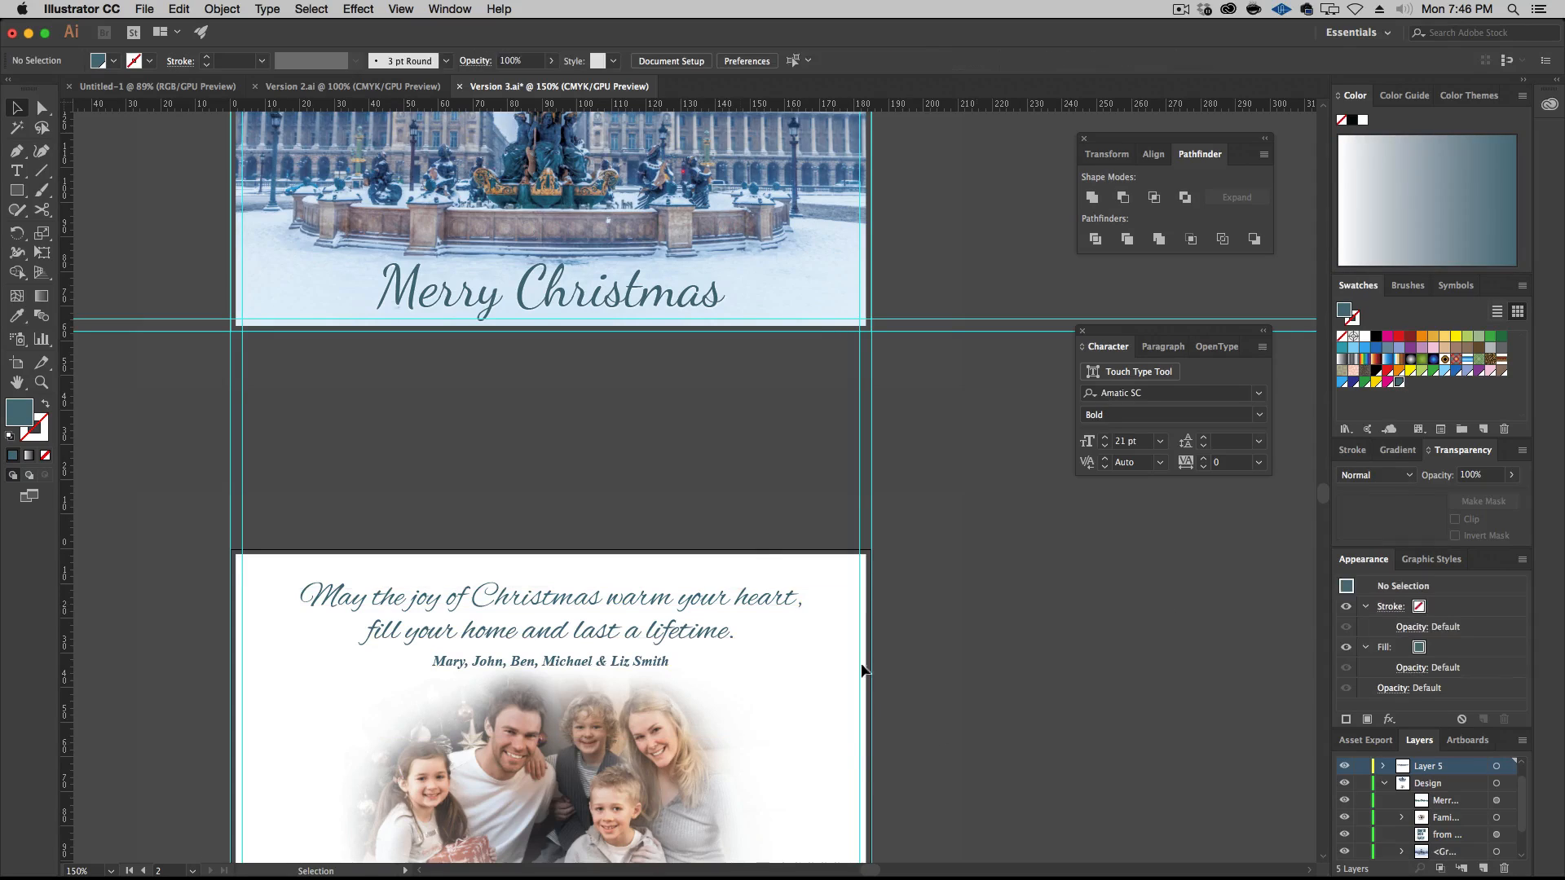
# Review both artboards of the card and save the Version 3 document
pyautogui.scroll(6, 917, 519)
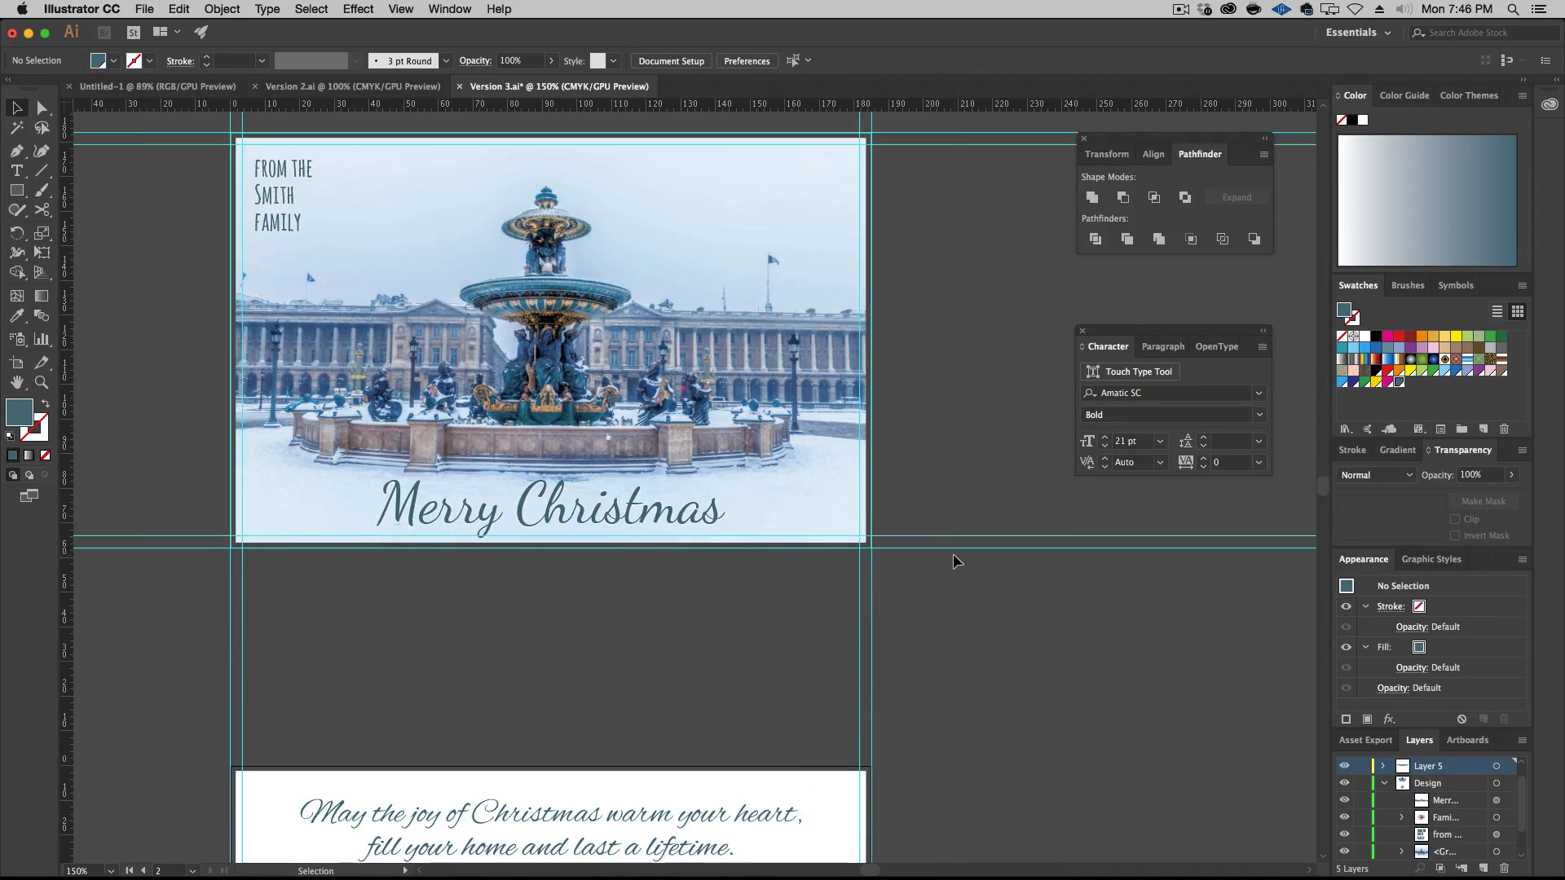
pyautogui.scroll(-12, 953, 561)
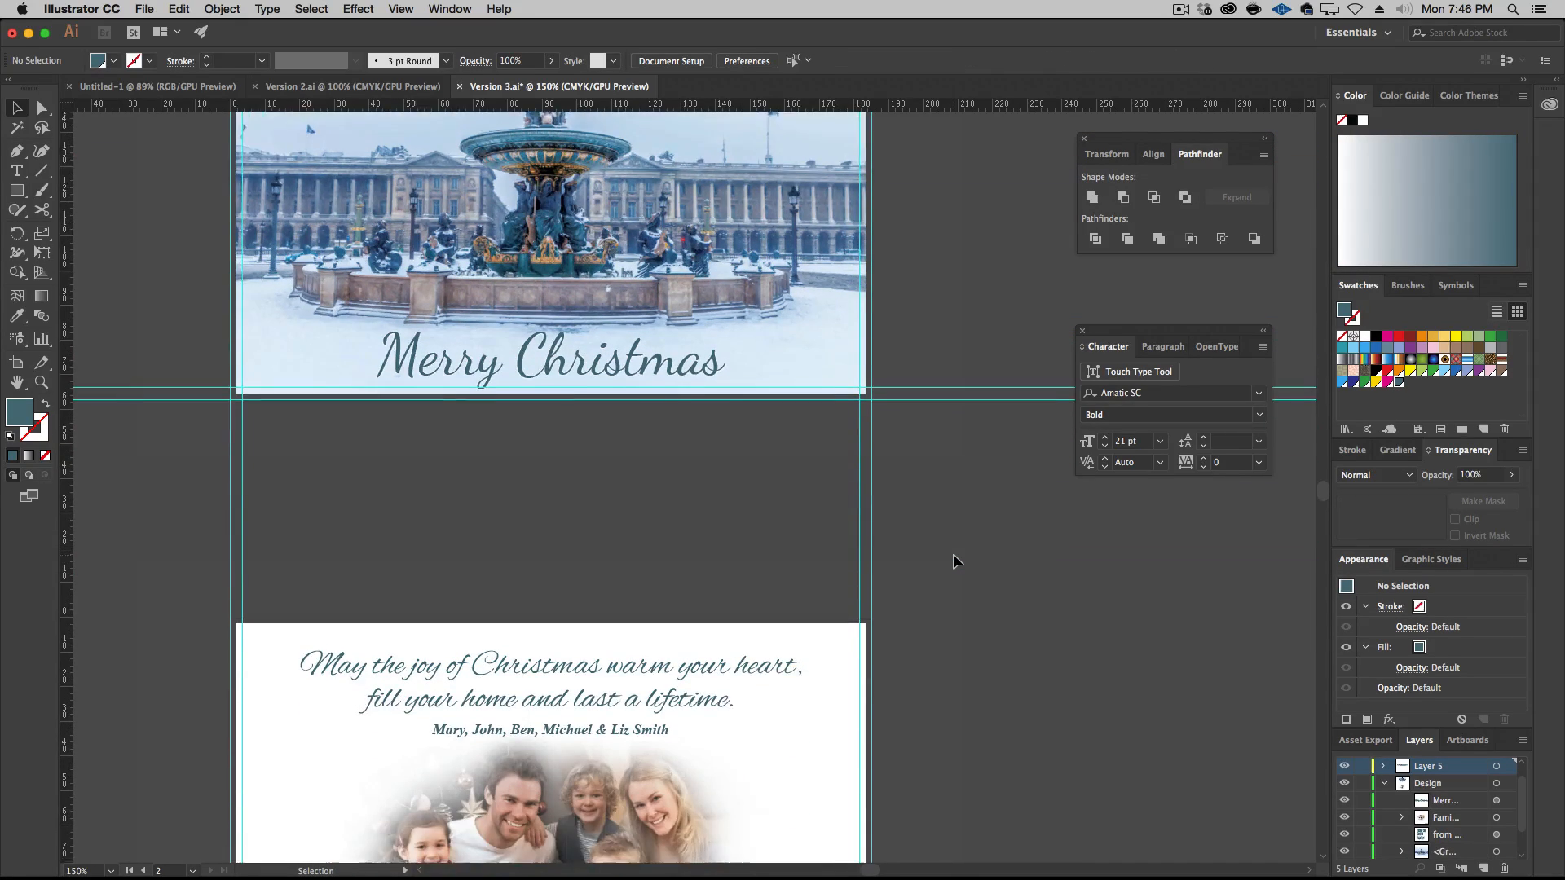
pyautogui.scroll(6, 953, 561)
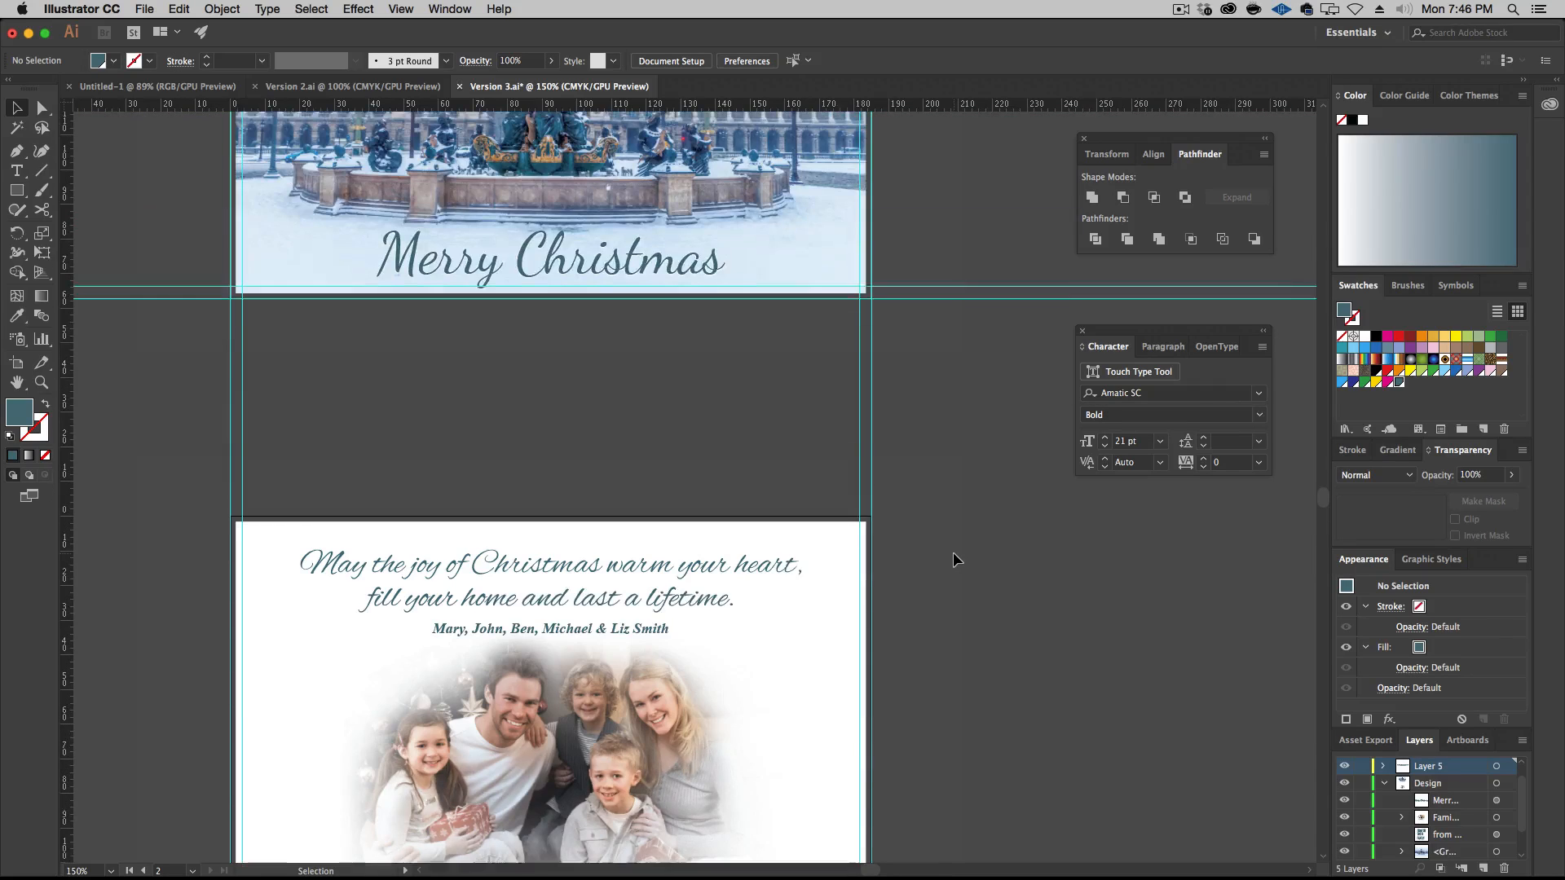
pyautogui.press('super')
pyautogui.press('super+s')
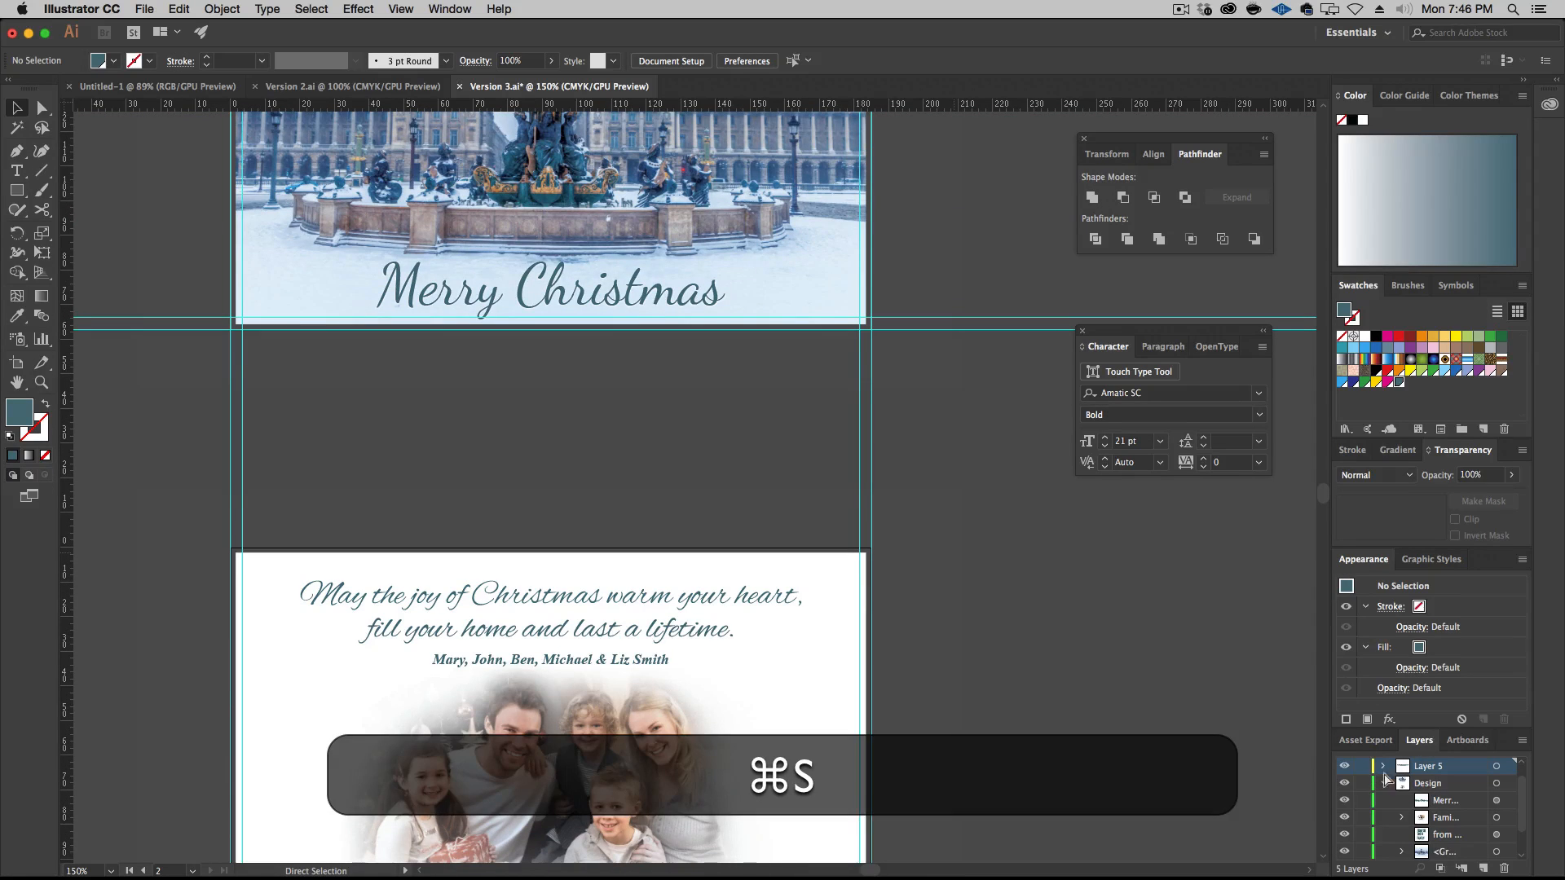
# Turn off the visibility of the Hide Bleed layer and save Version 3 again
pyautogui.scroll(1, 1439, 784)
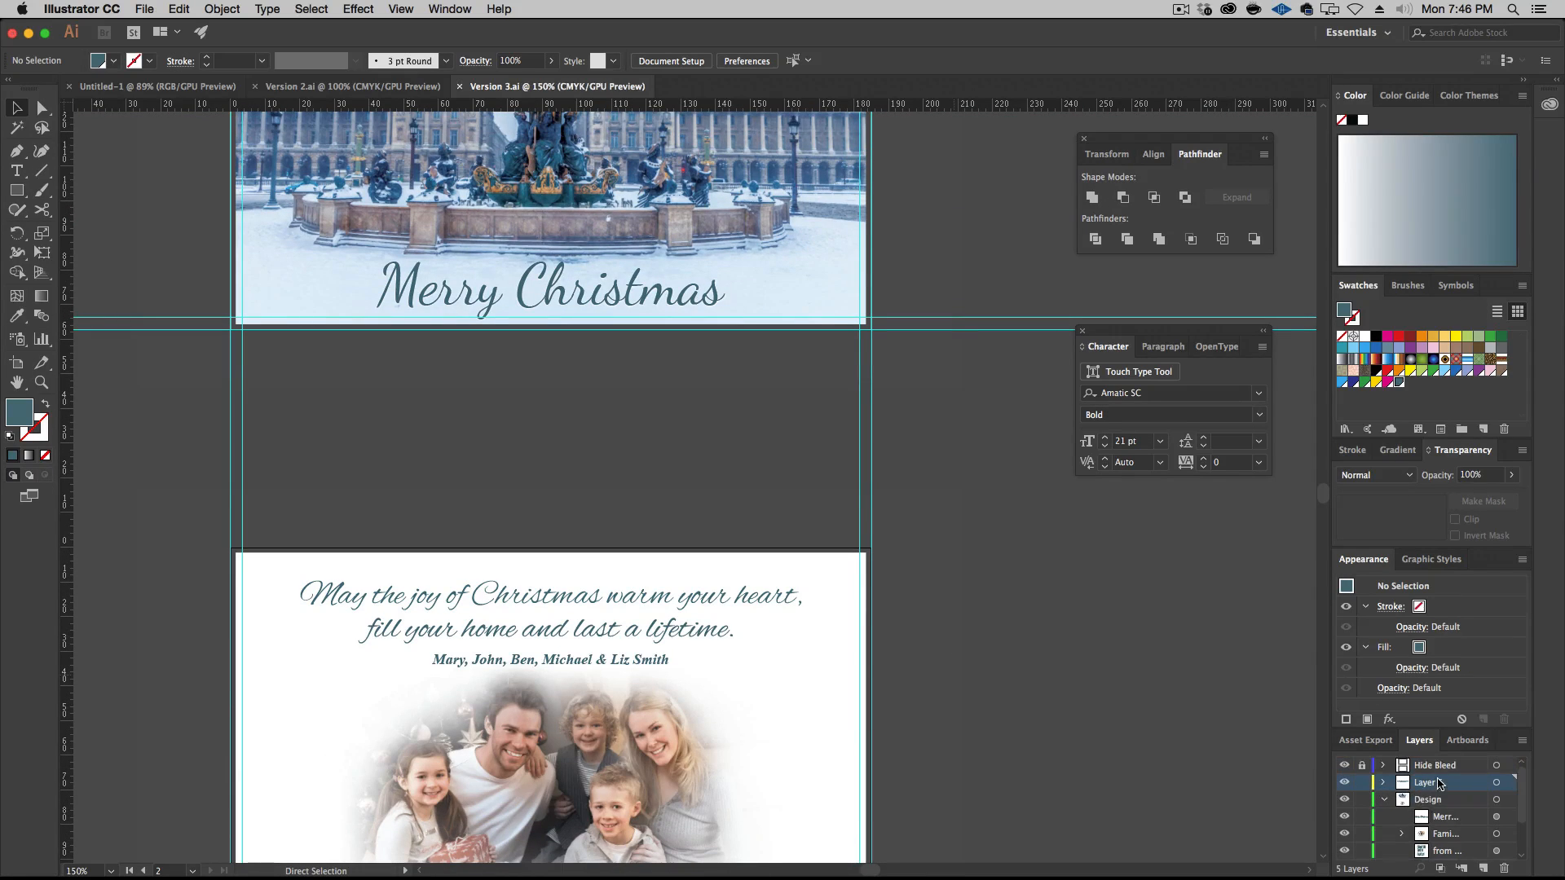
pyautogui.click(1344, 765)
pyautogui.press('super+s')
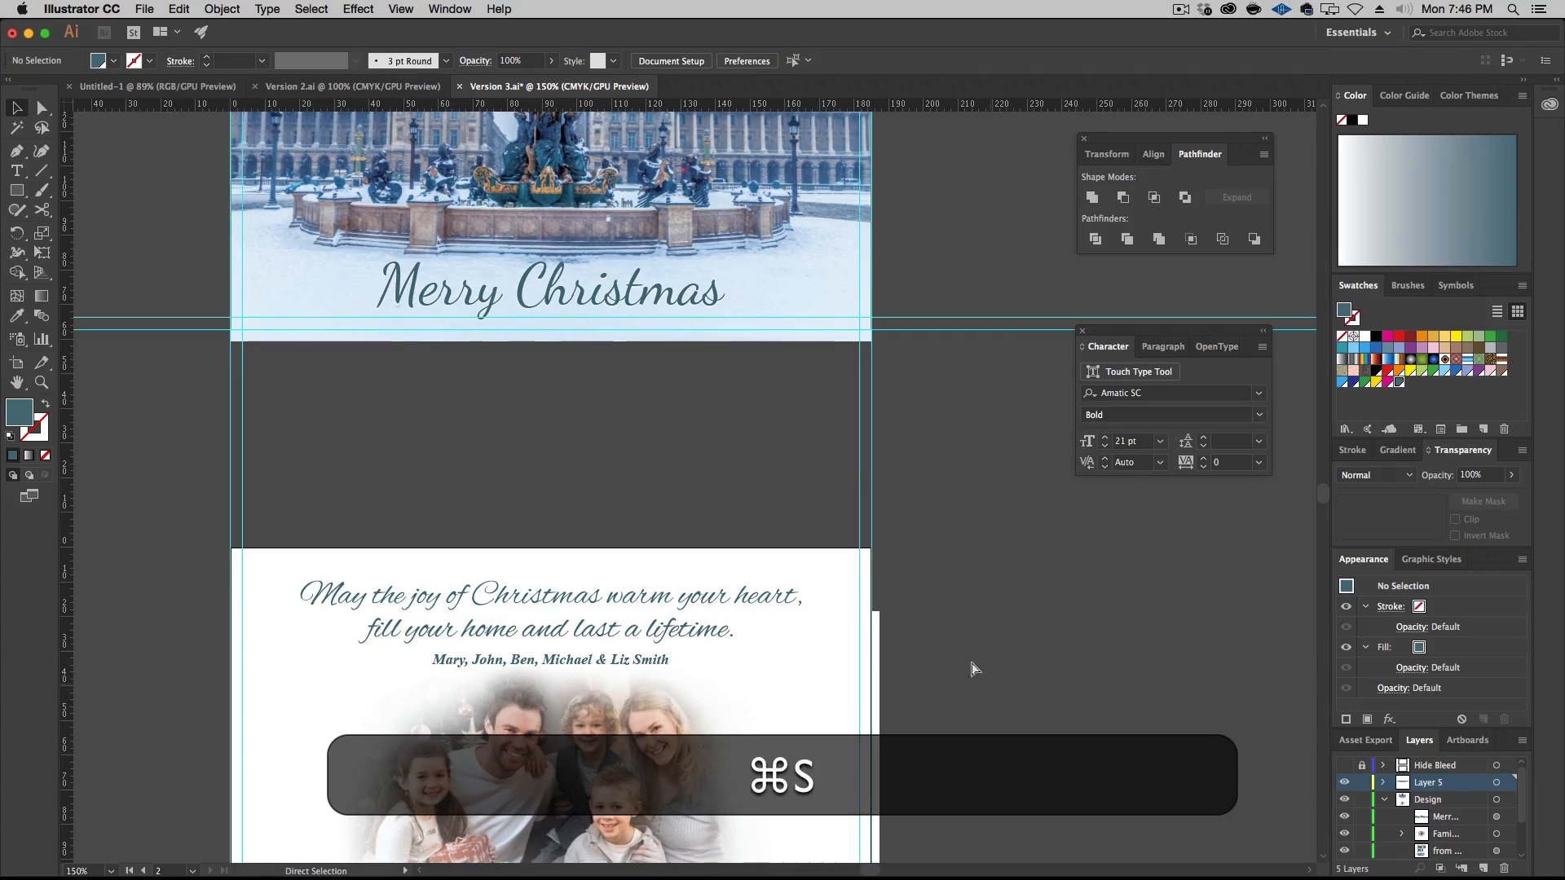
# Close the three open documents: Version 3.ai, Version 2.ai and Untitled-1
pyautogui.scroll(3, 546, 123)
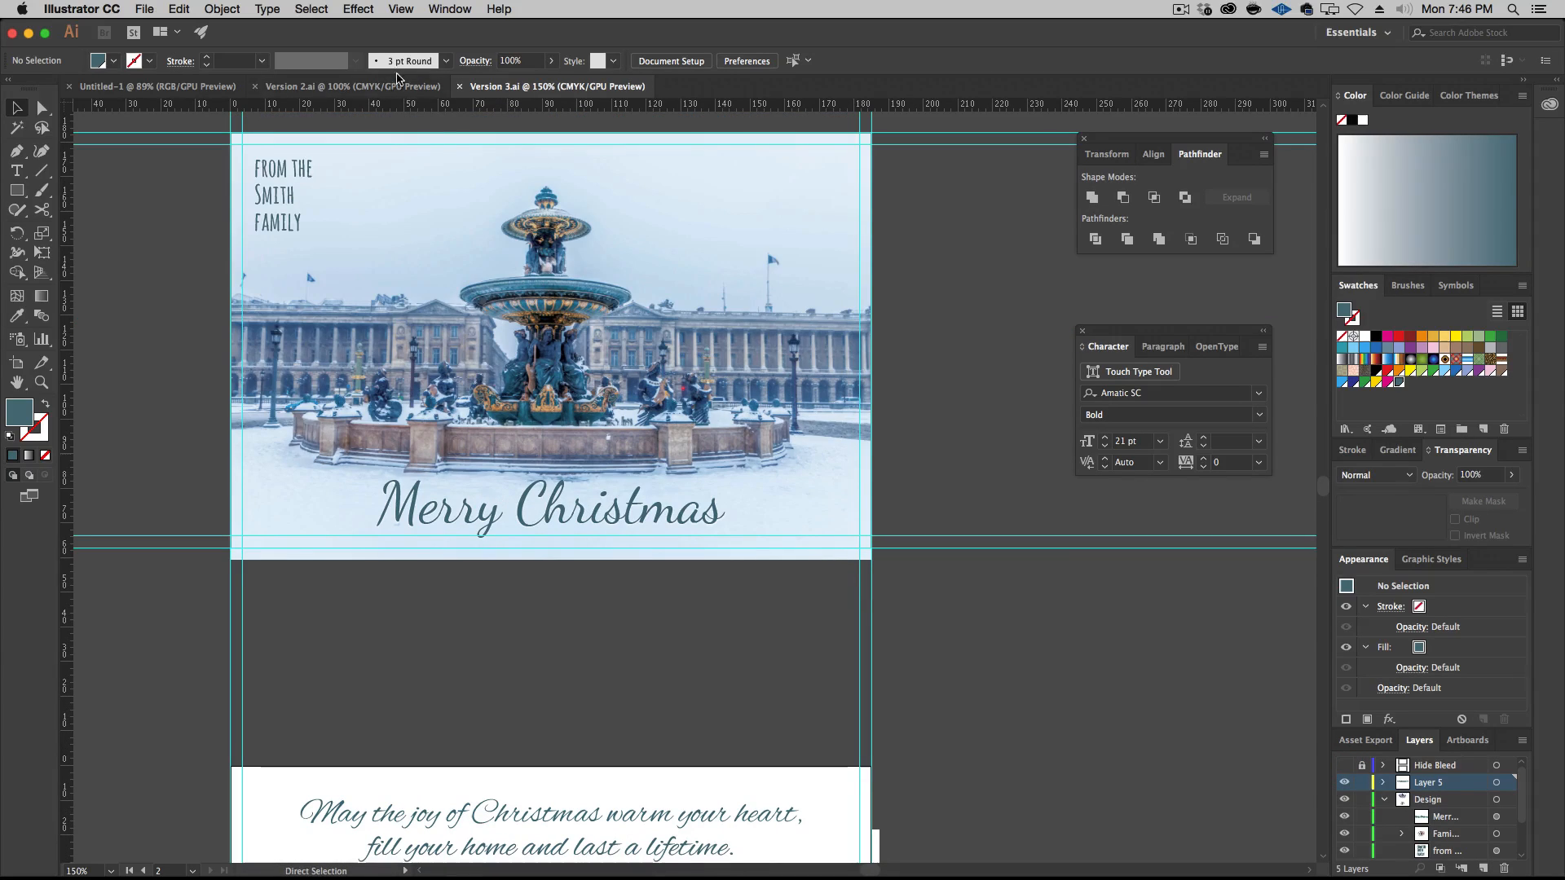
pyautogui.click(460, 86)
pyautogui.click(257, 86)
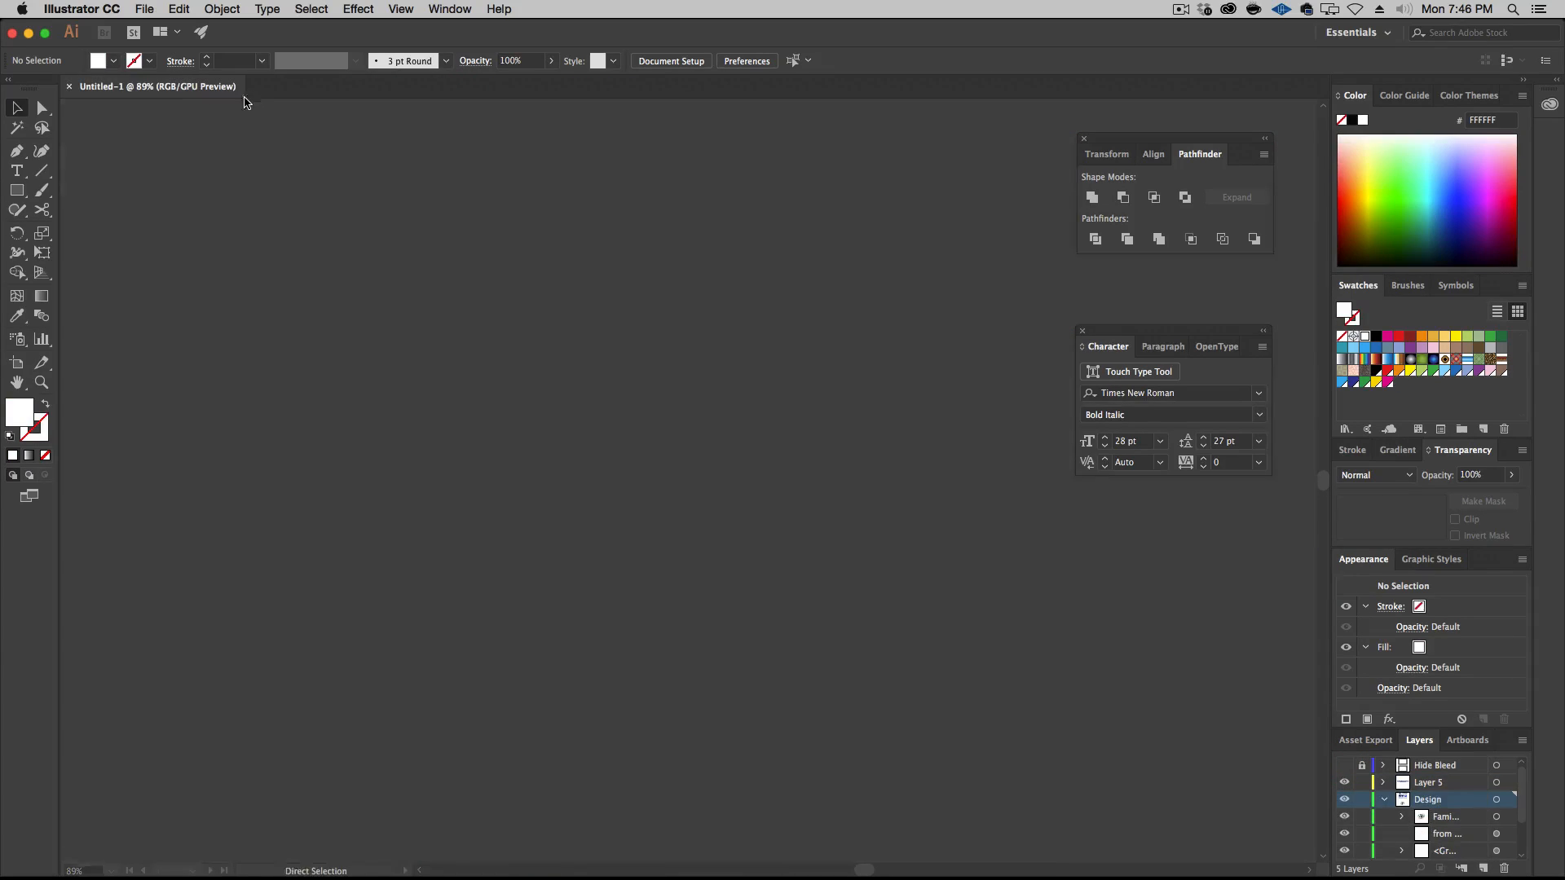
pyautogui.click(68, 86)
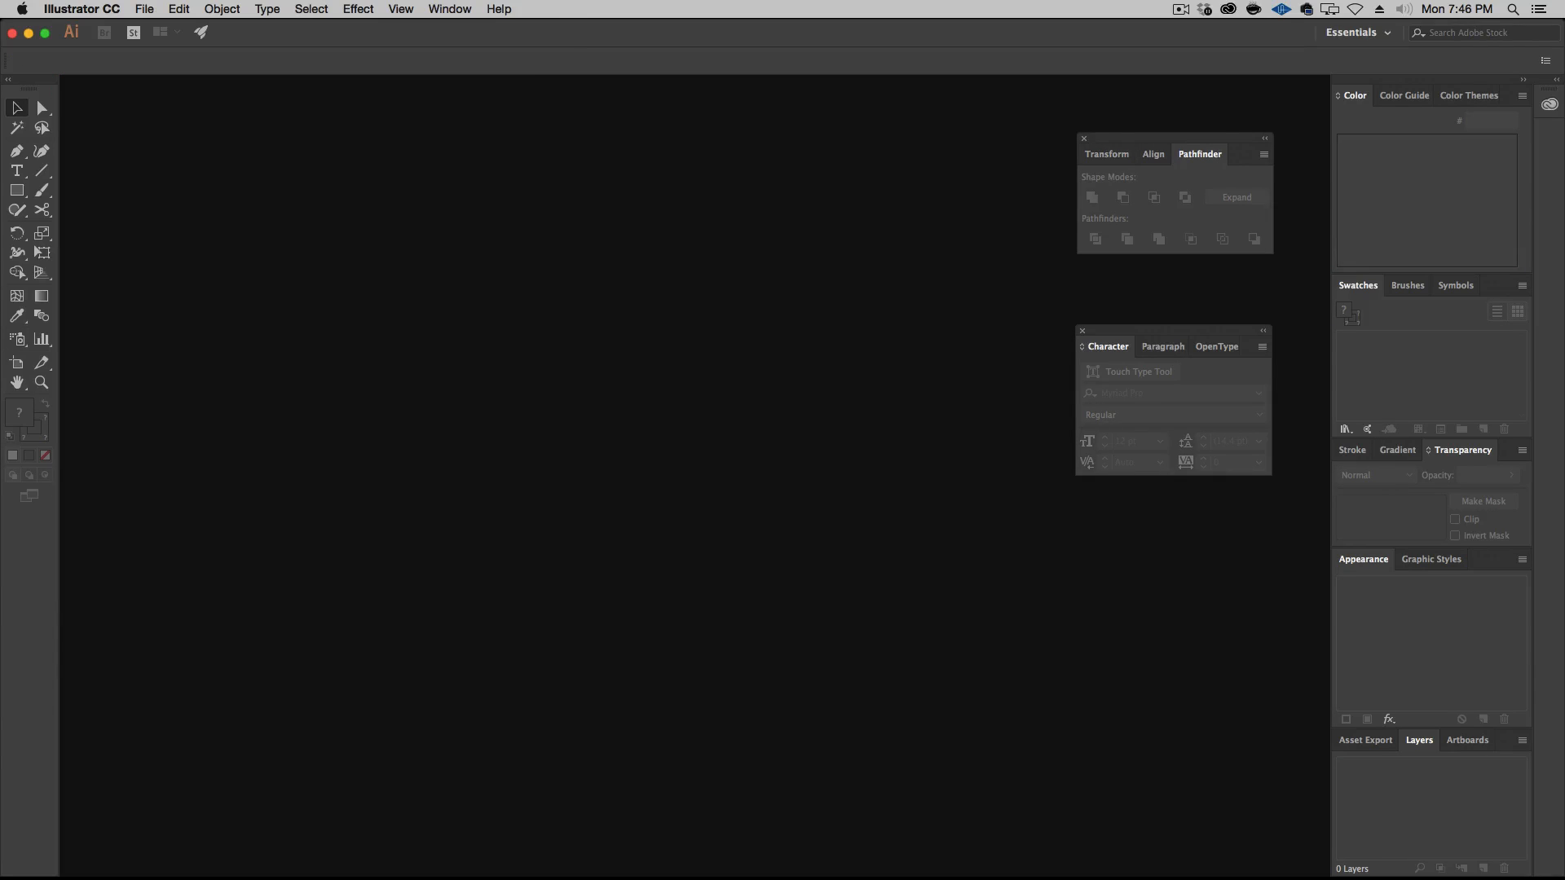
# Switch to Finder and check the saved Version 1, Version 2 and Version 3 card files in Episode-026-Source-Files
pyautogui.keyDown('alt'); pyautogui.click(32, 665); pyautogui.keyUp('alt')
pyautogui.click(585, 509)
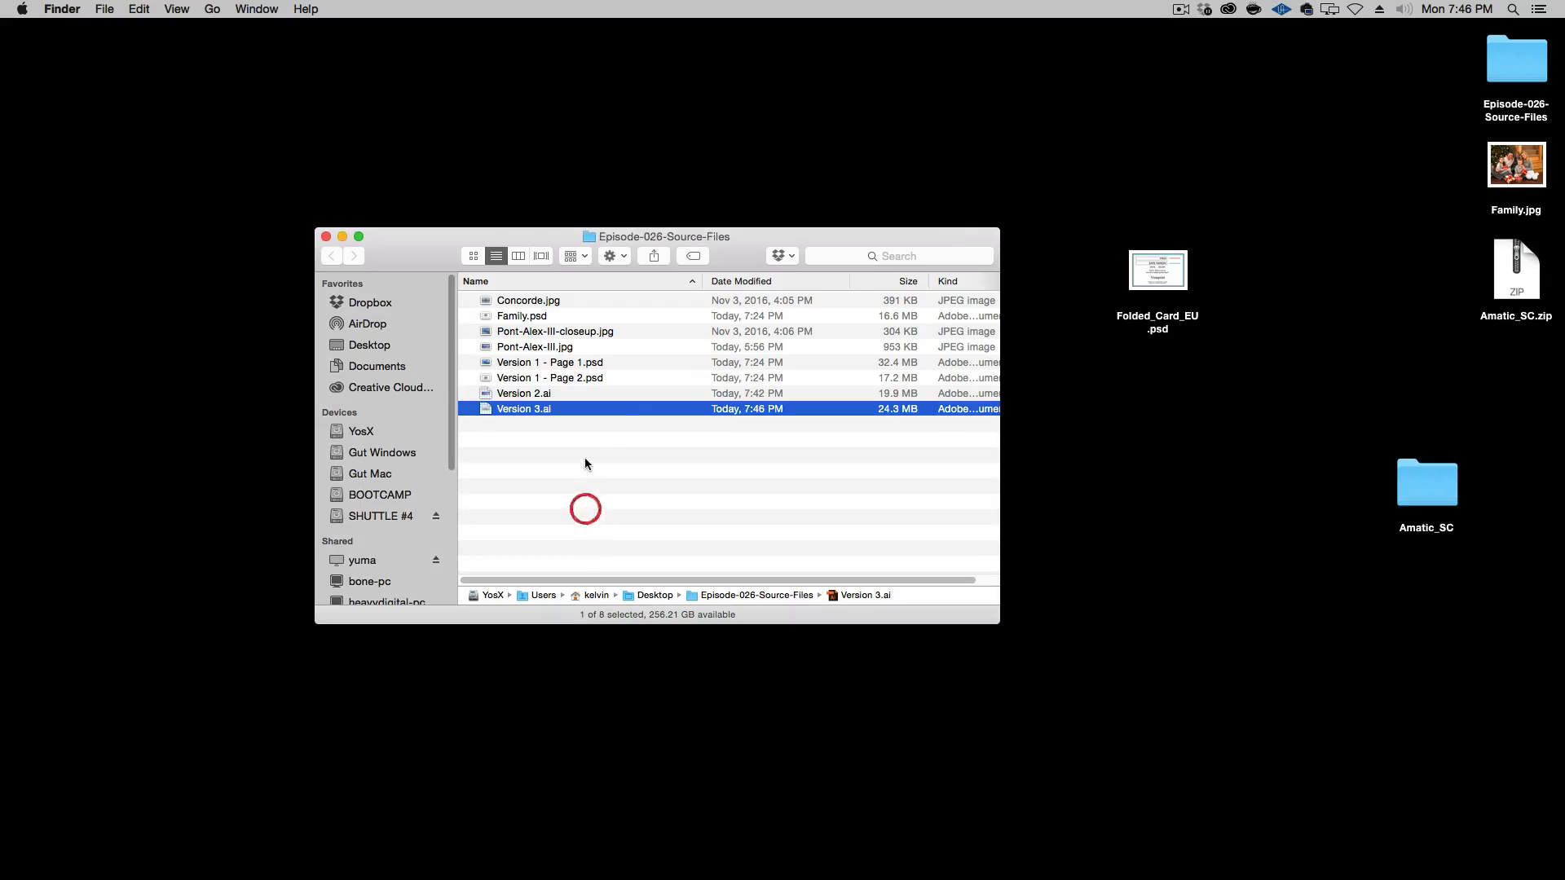
pyautogui.click(569, 393)
pyautogui.click(570, 411)
pyautogui.moveTo(626, 365); pyautogui.dragTo(625, 379)
pyautogui.click(616, 472)
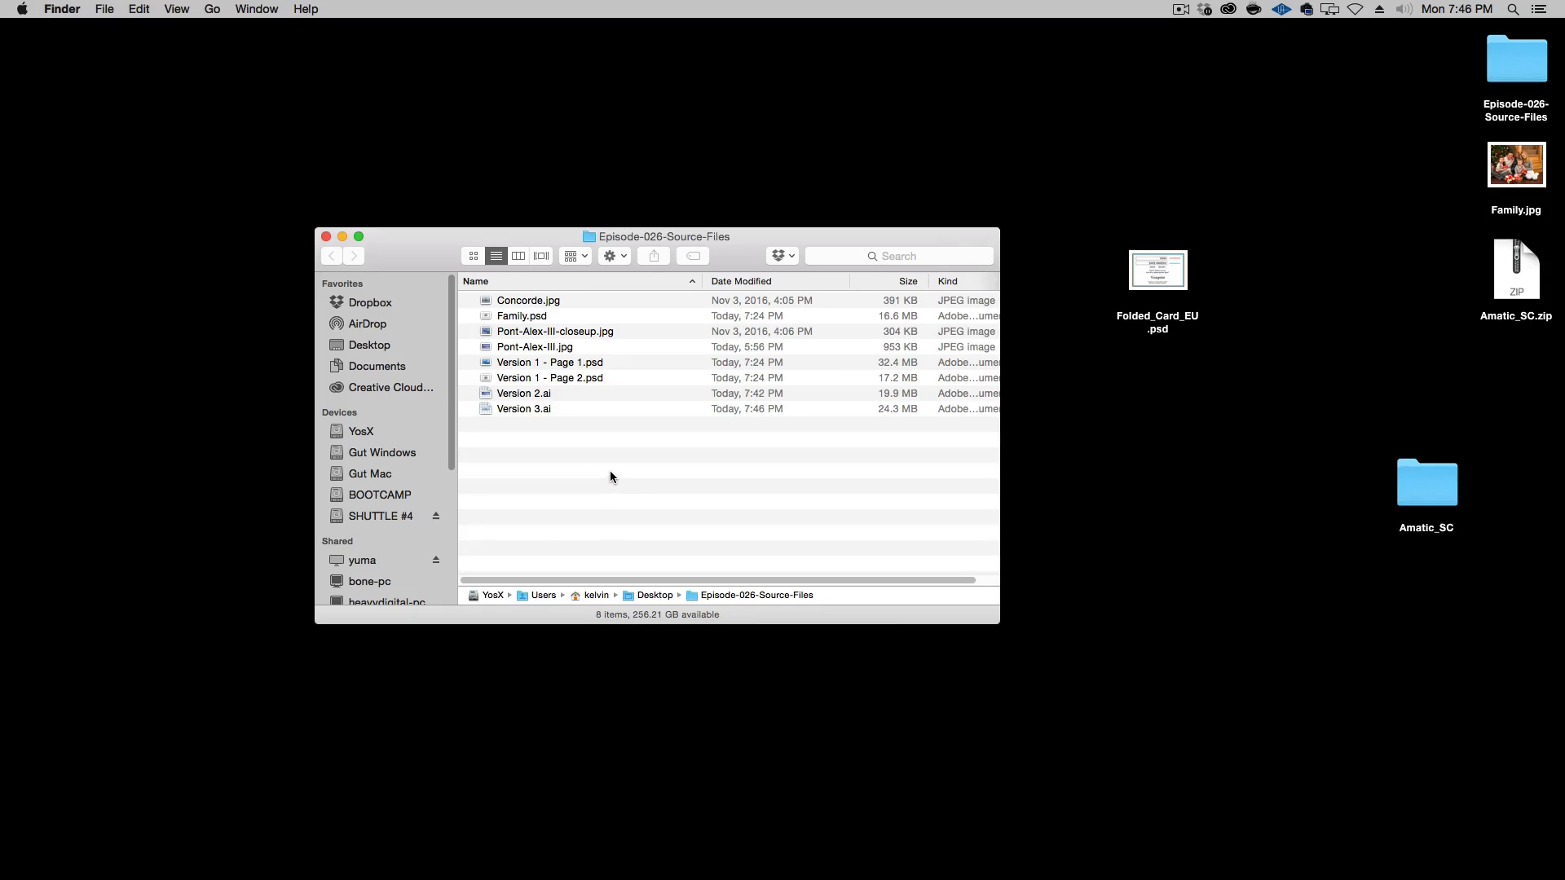
# Switch to Chrome, minimize the Google Fonts window and bring up the Vistaprint Holiday Cards page
pyautogui.moveTo(729, 878)
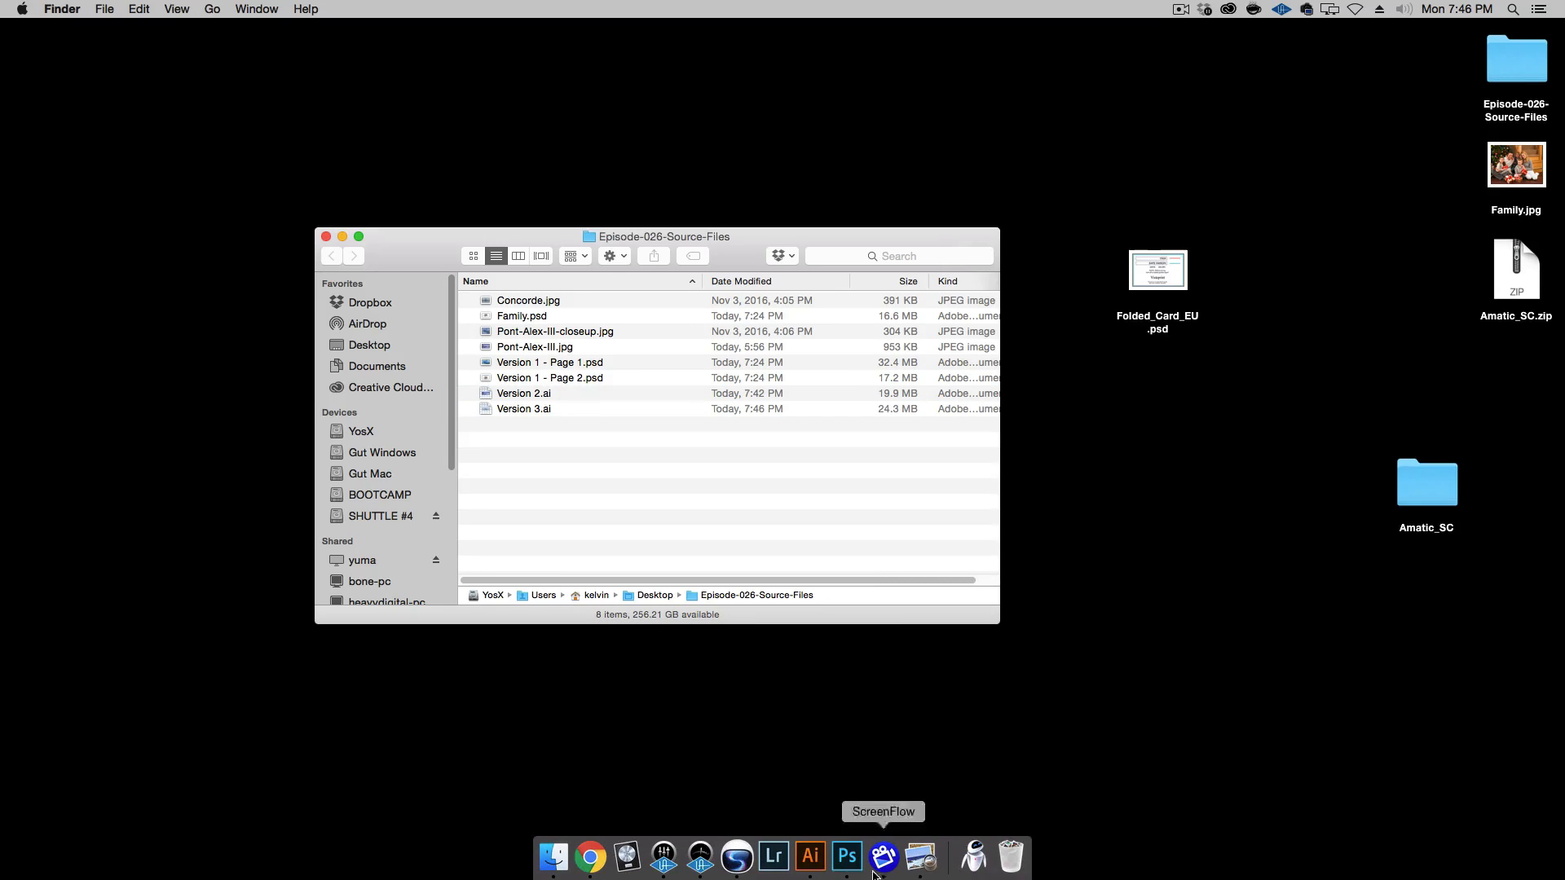
pyautogui.click(604, 864)
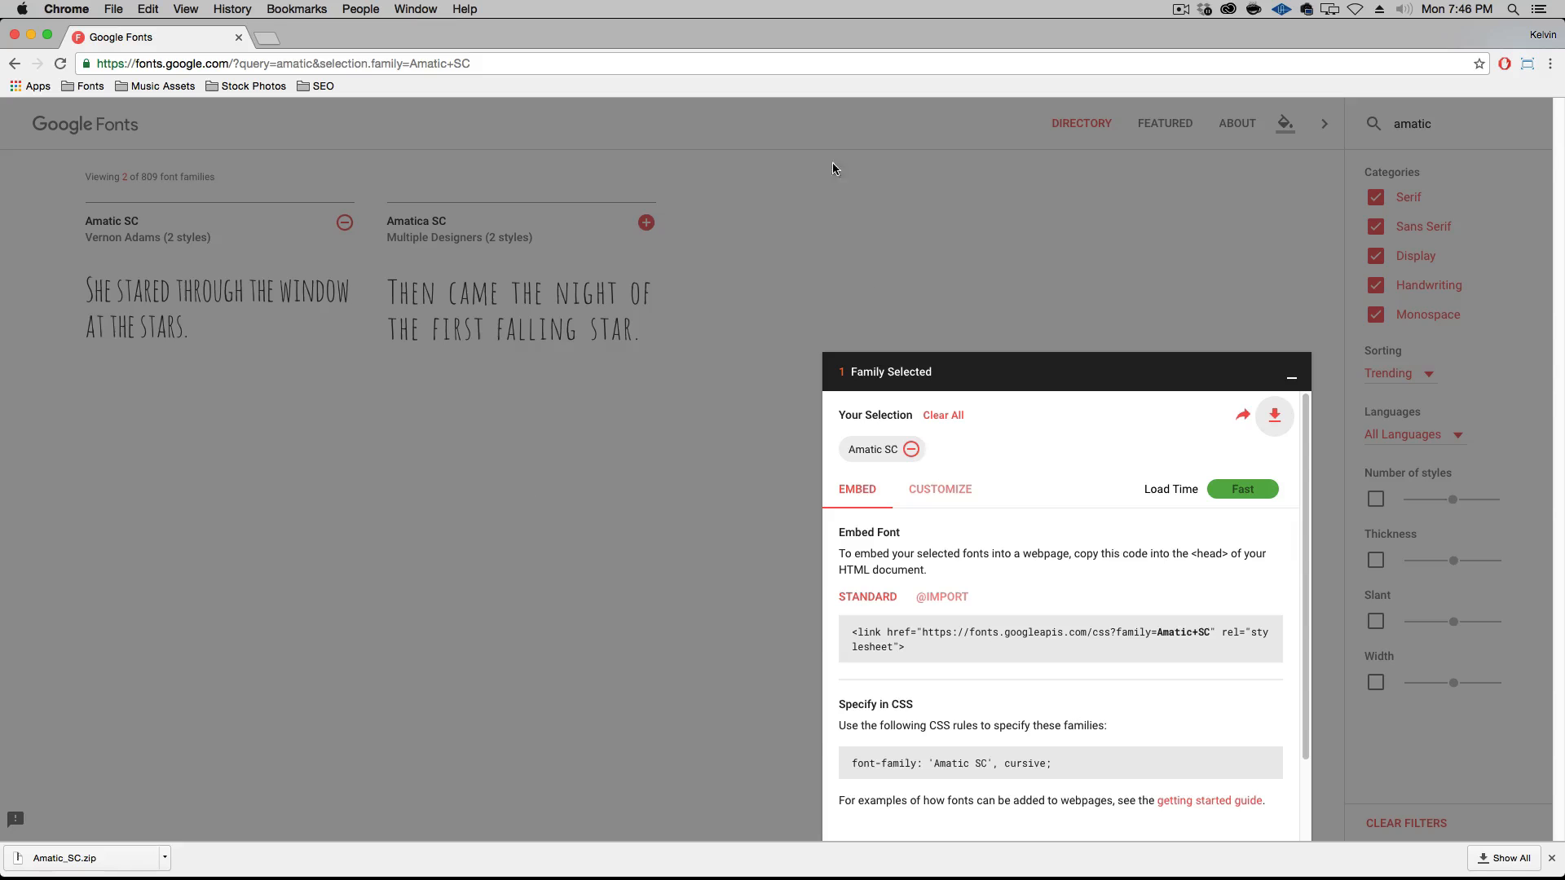
pyautogui.doubleClick(323, 41)
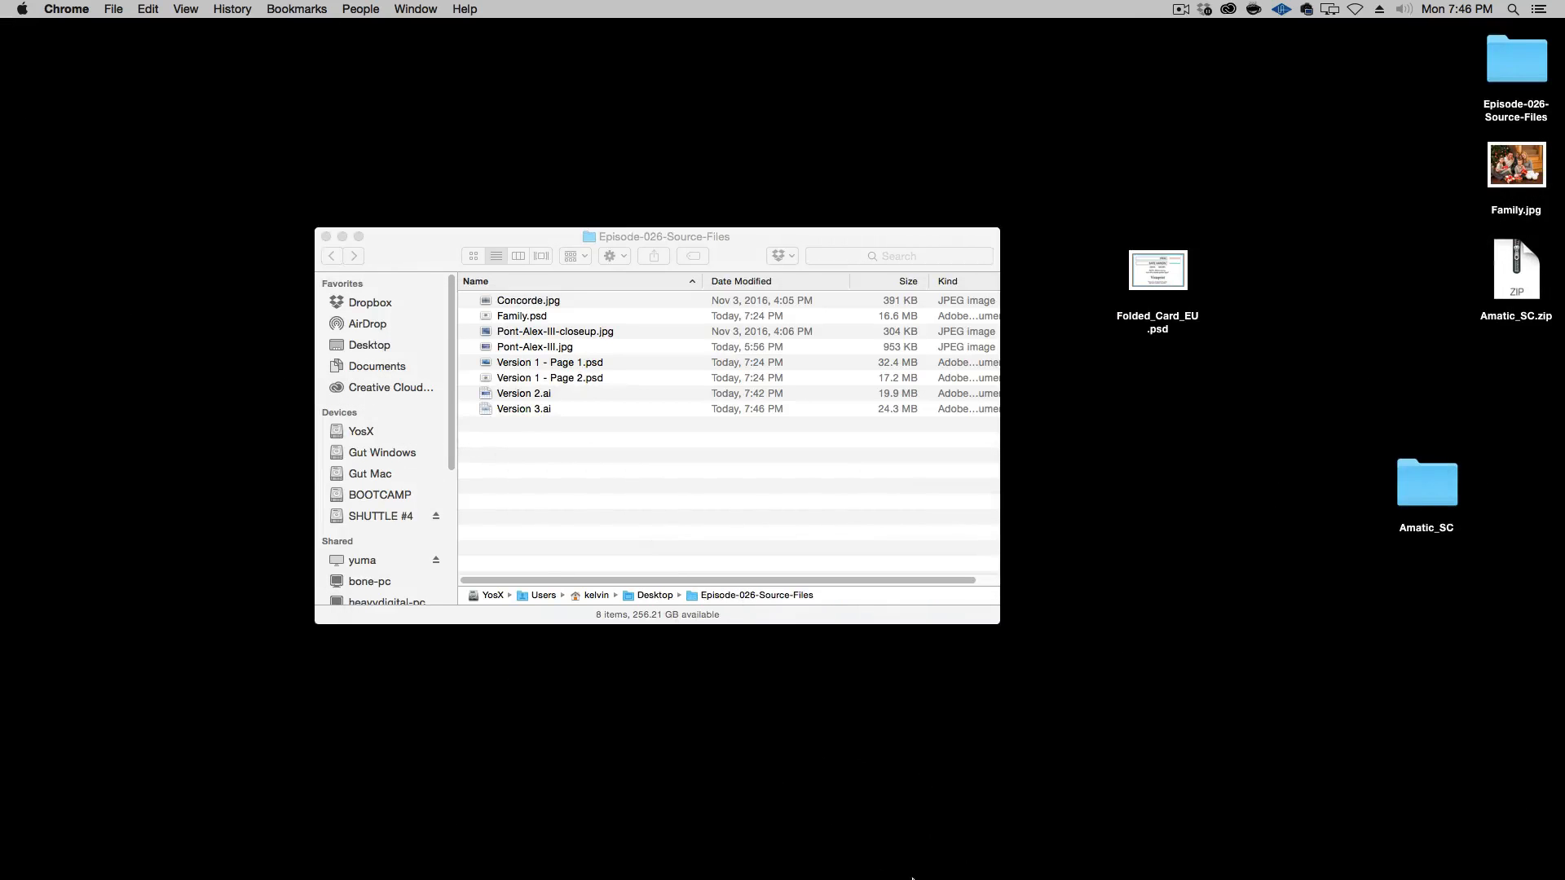
pyautogui.moveTo(937, 878)
pyautogui.click(1011, 876)
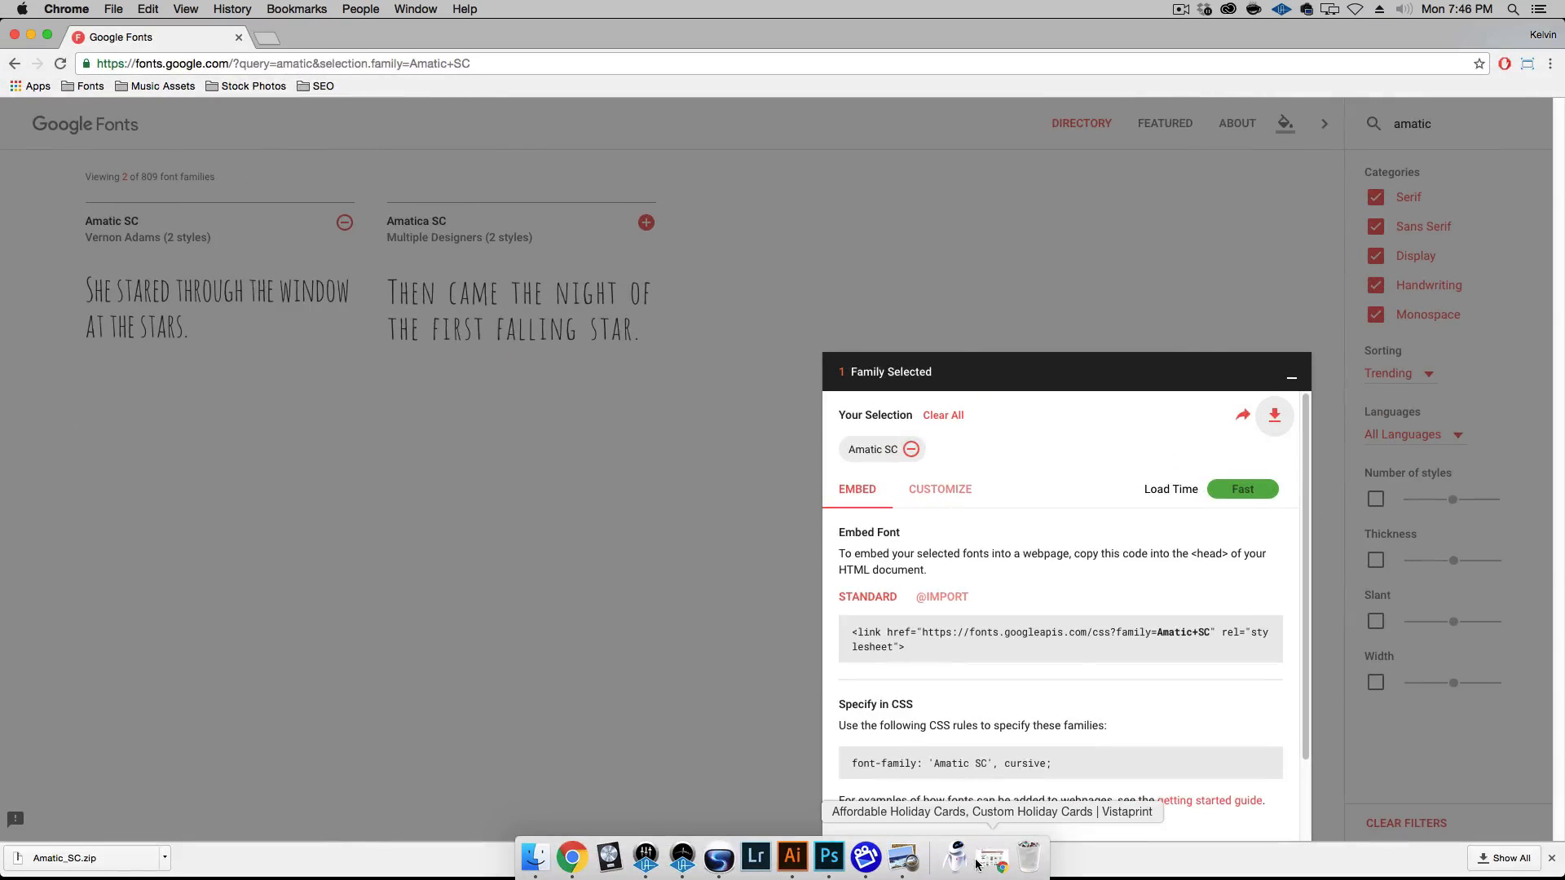
pyautogui.click(996, 866)
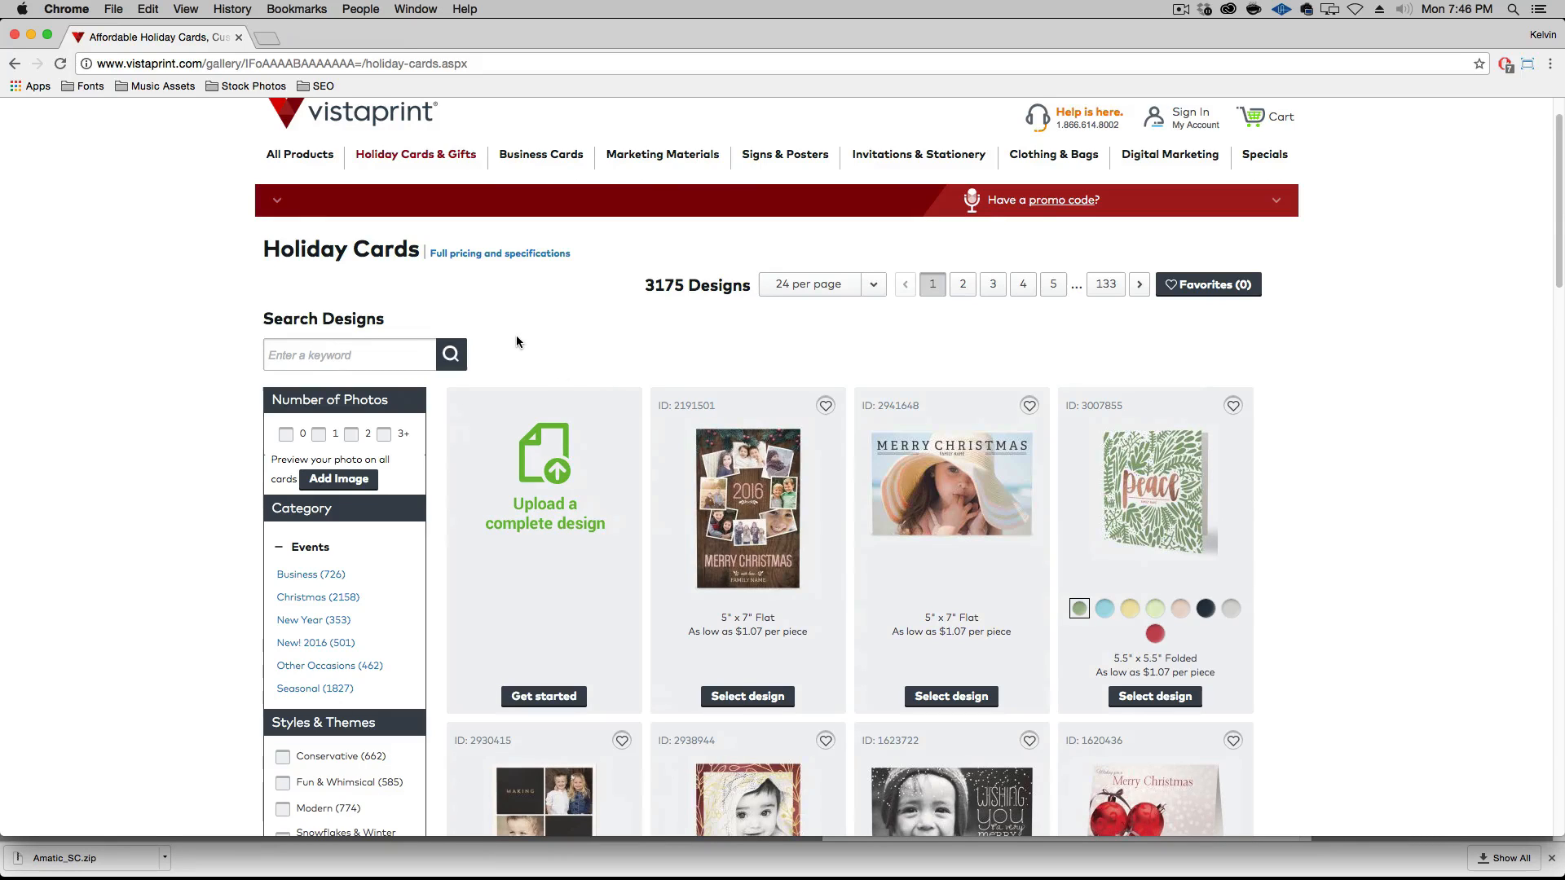
# Start a complete-design upload for a horizontal 5" x 7" Folded holiday card
pyautogui.click(545, 476)
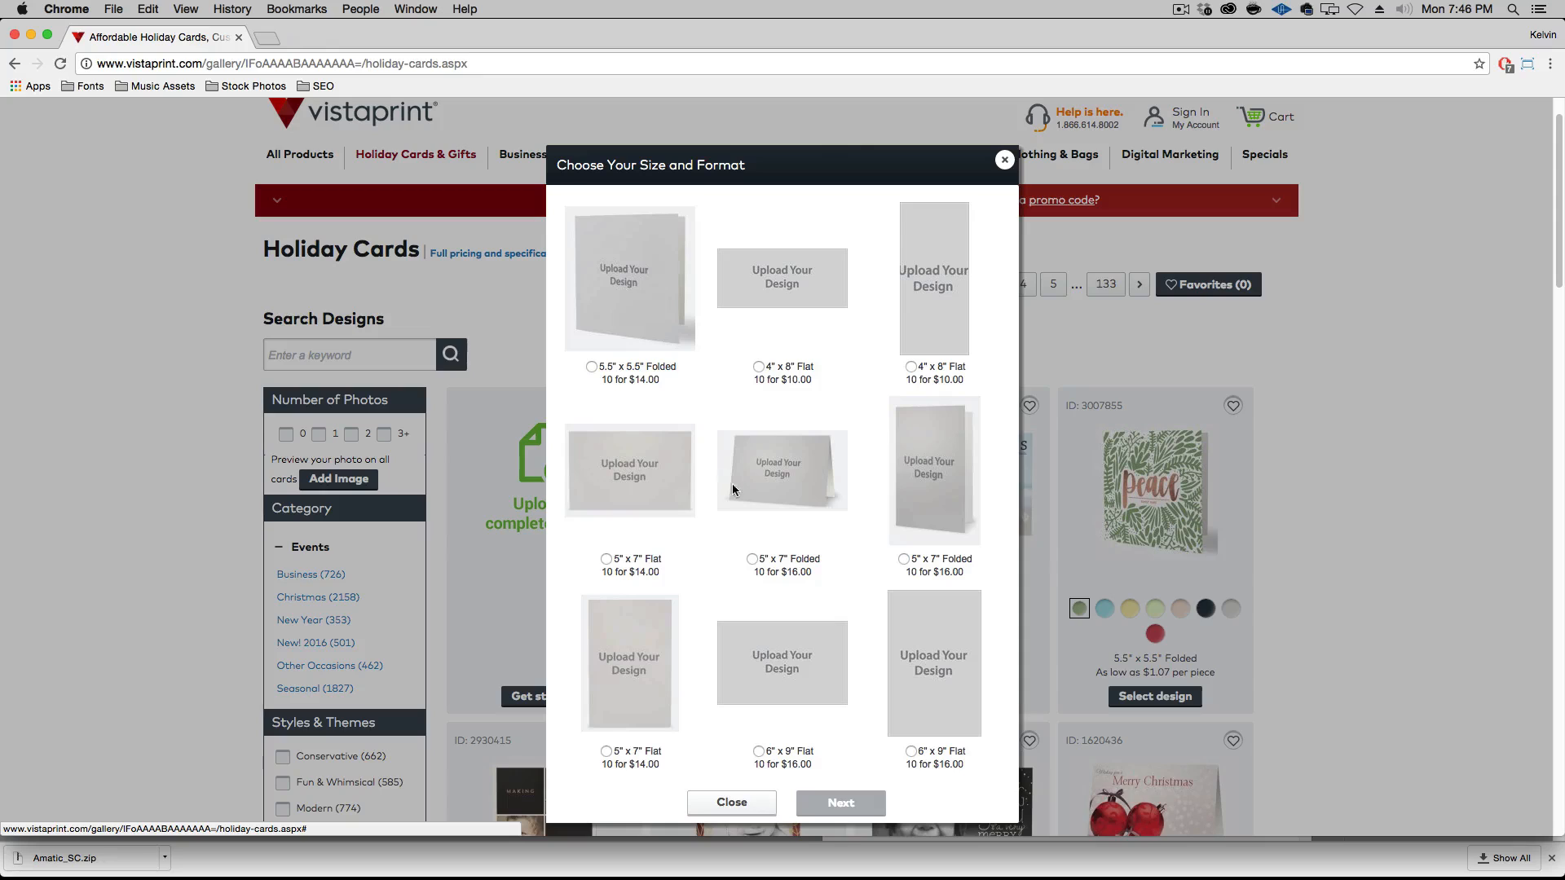
pyautogui.click(790, 565)
pyautogui.click(837, 804)
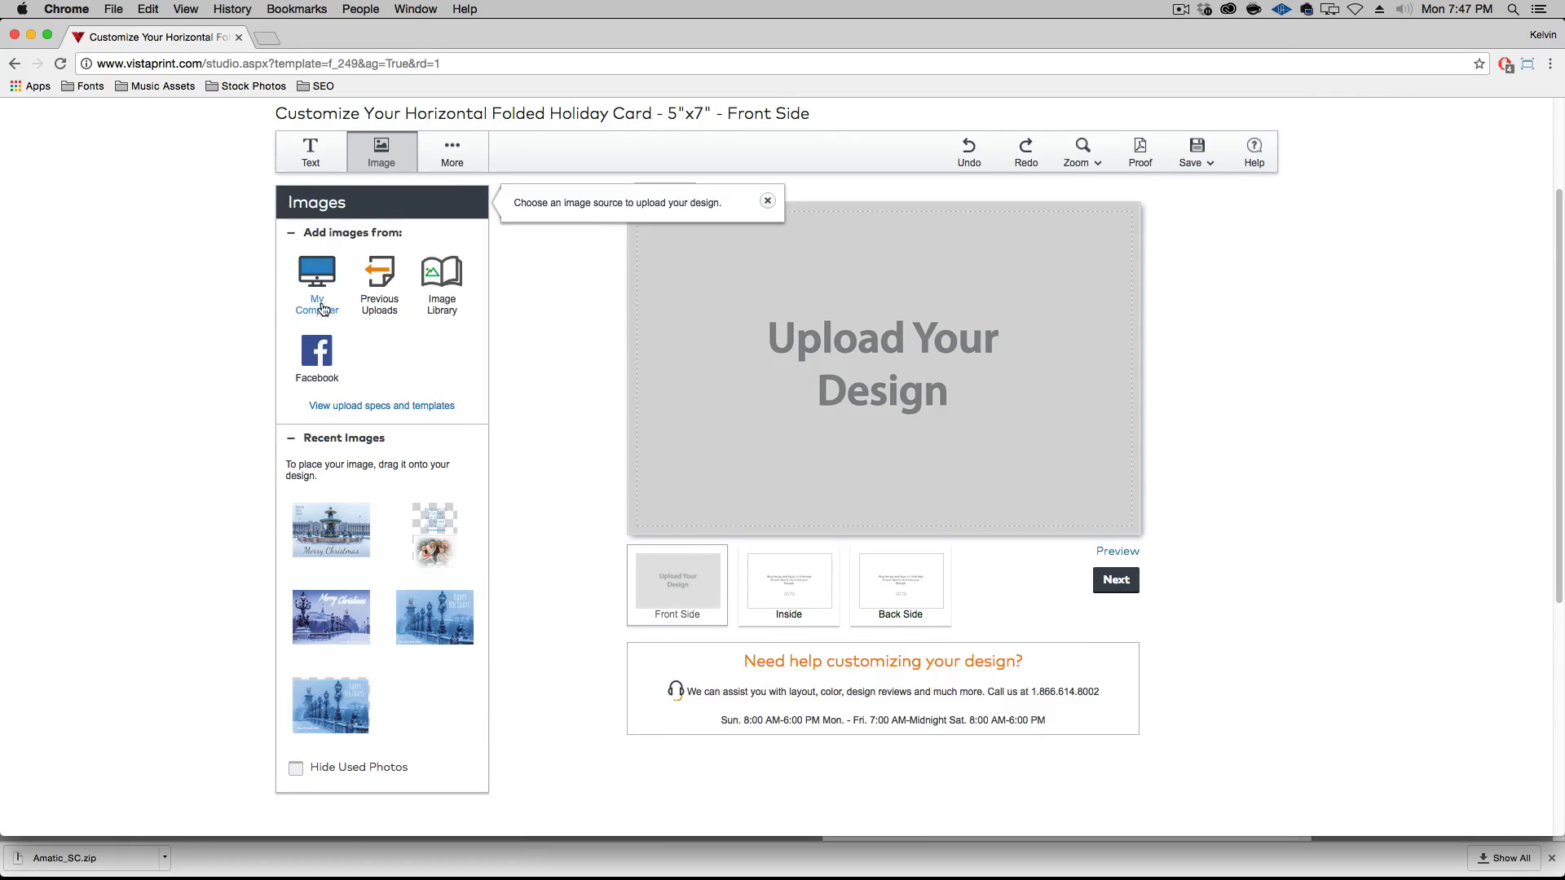
# Upload Version 1 - Page 1.psd from the Episode-026-Source-Files folder on the Desktop
pyautogui.click(320, 305)
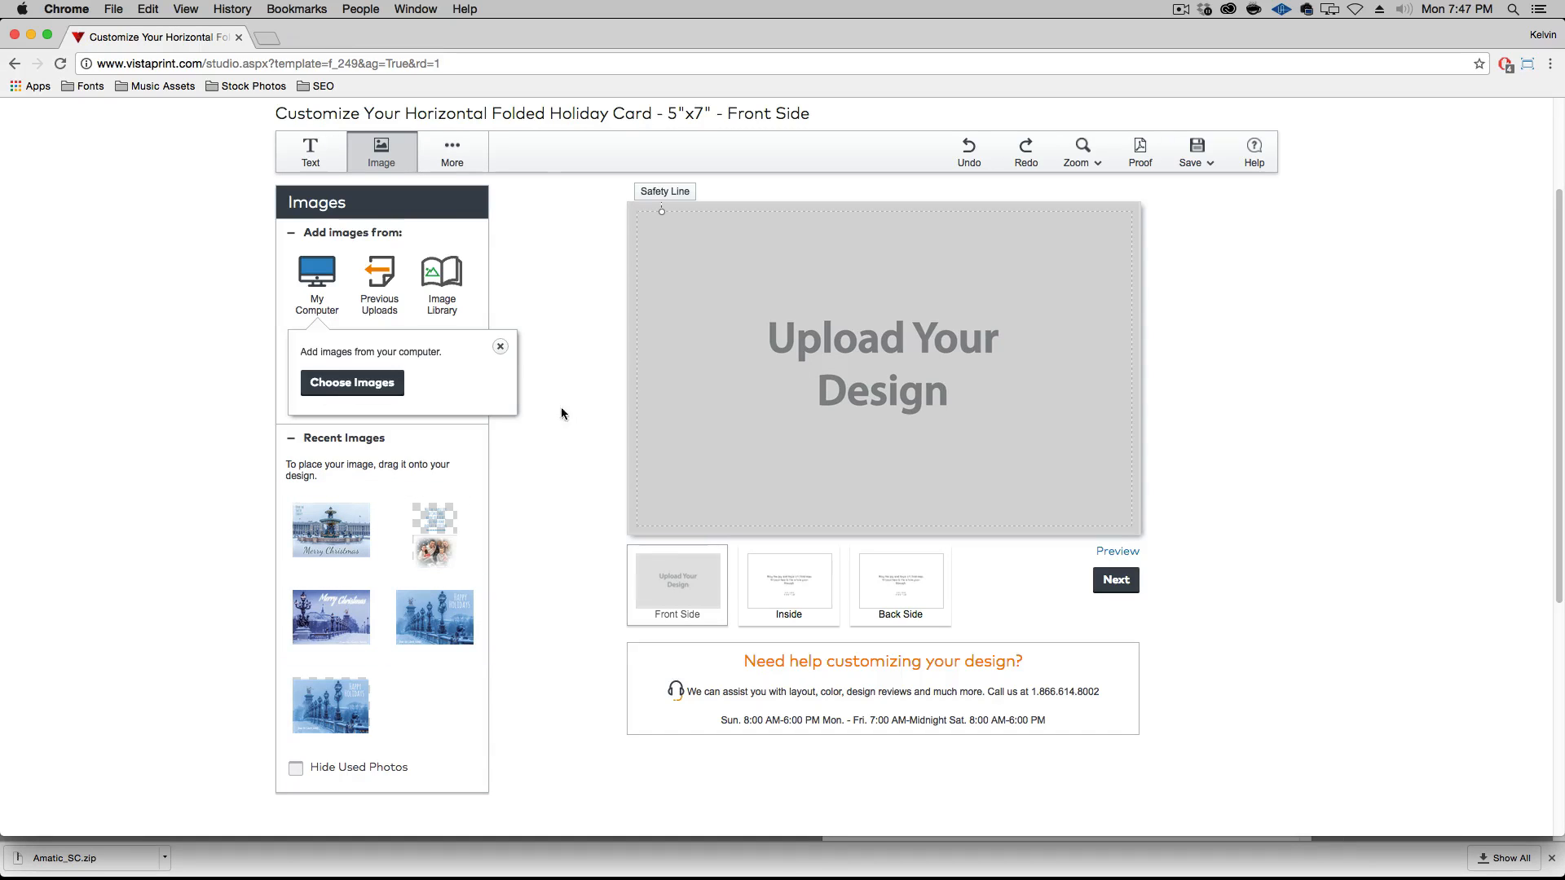
pyautogui.click(363, 391)
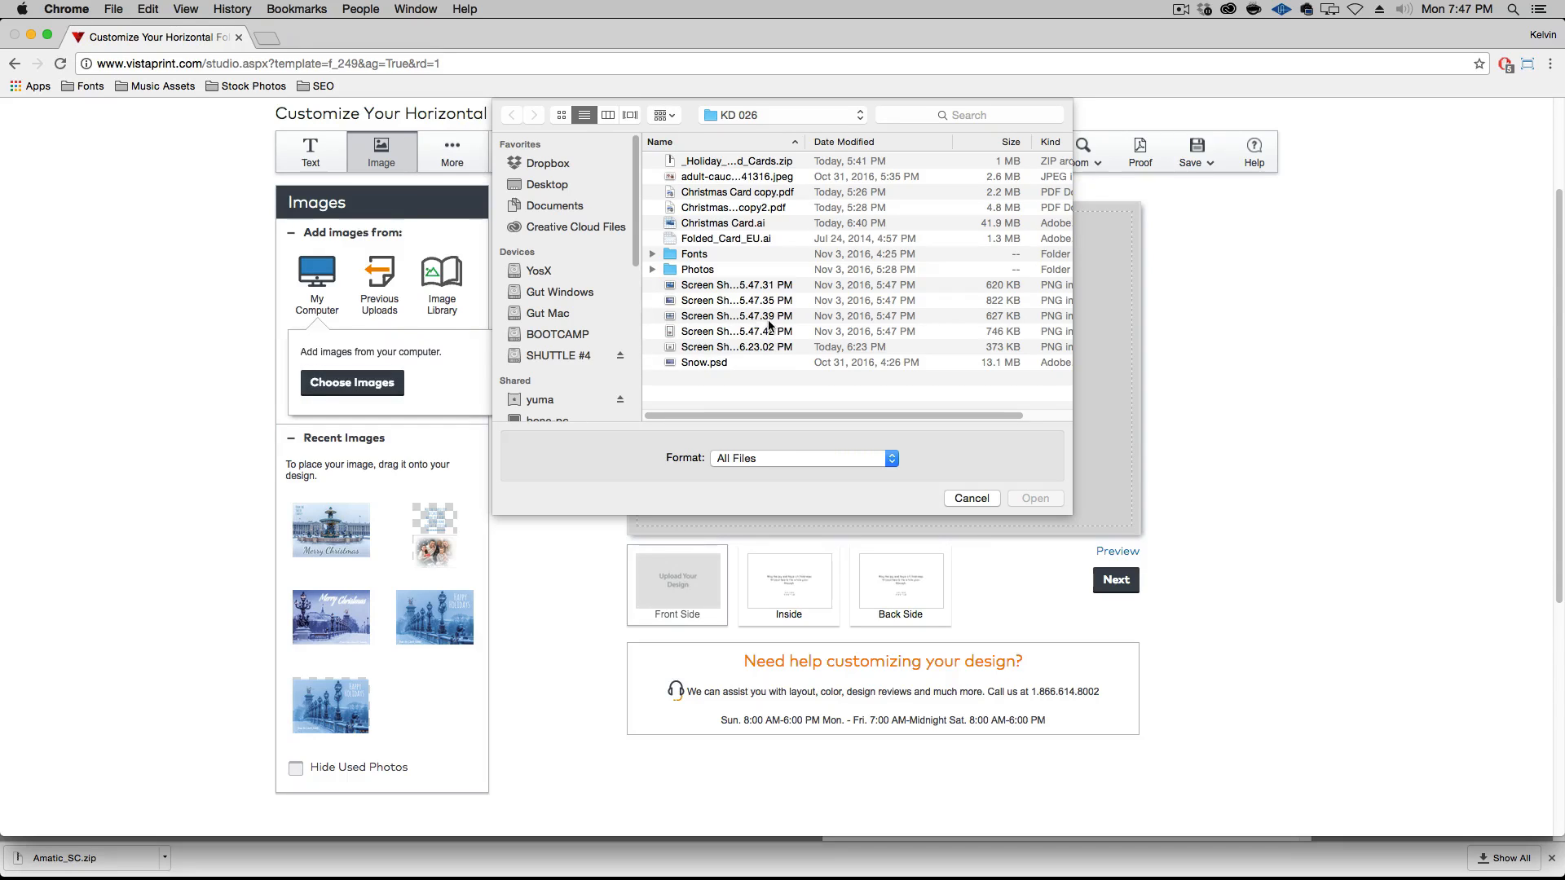
pyautogui.press('super+d')
pyautogui.click(746, 193)
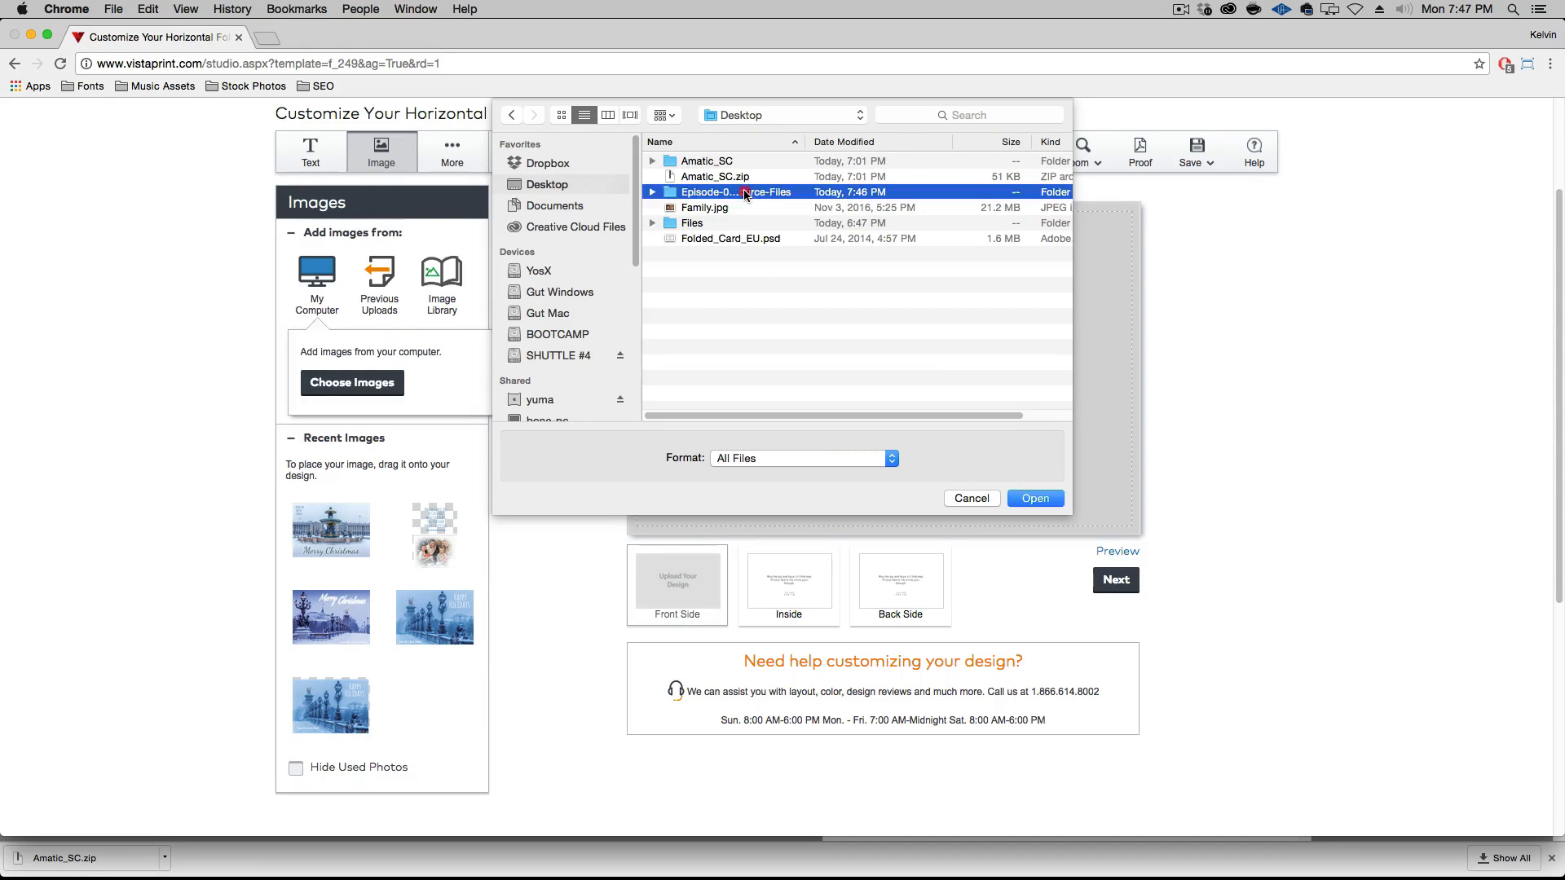
pyautogui.doubleClick(746, 193)
pyautogui.click(760, 225)
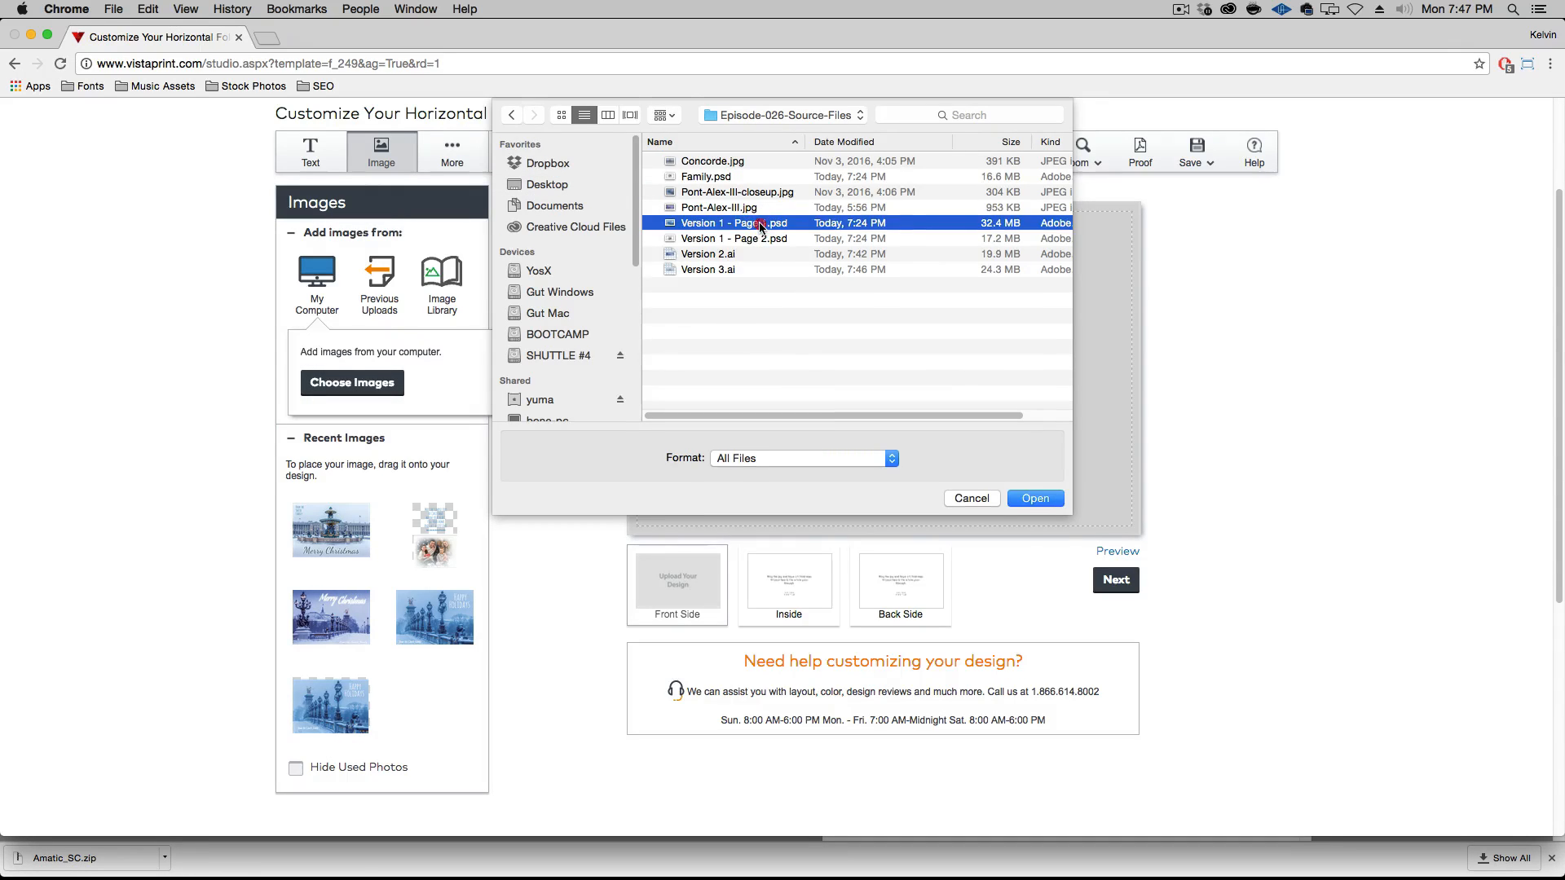
pyautogui.doubleClick(761, 225)
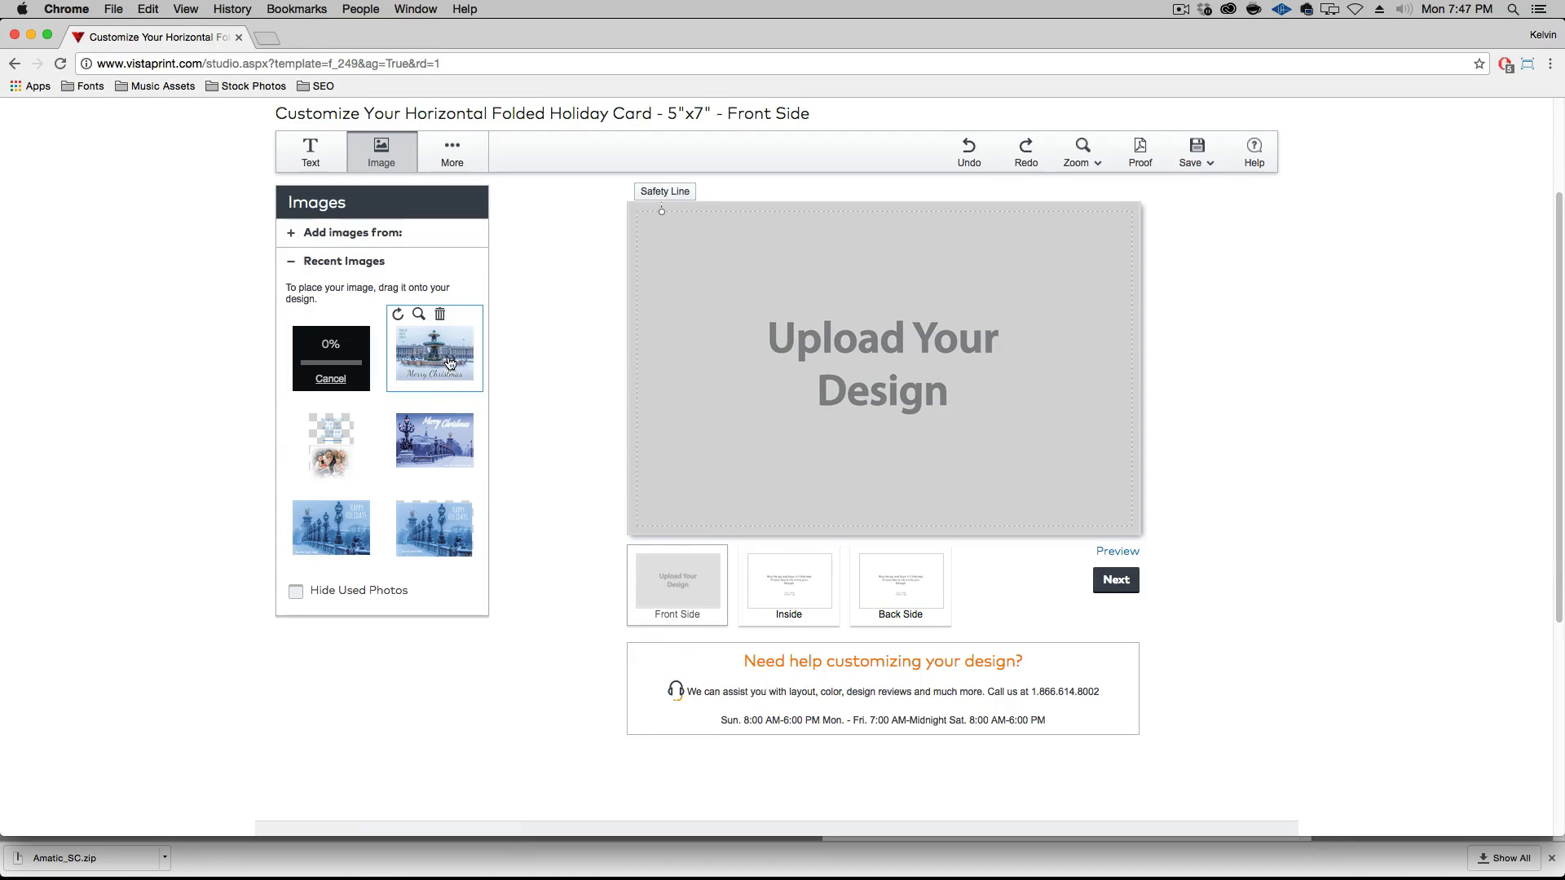
# Delete the five older uploads from Recent Images, leaving the file still uploading
pyautogui.click(442, 316)
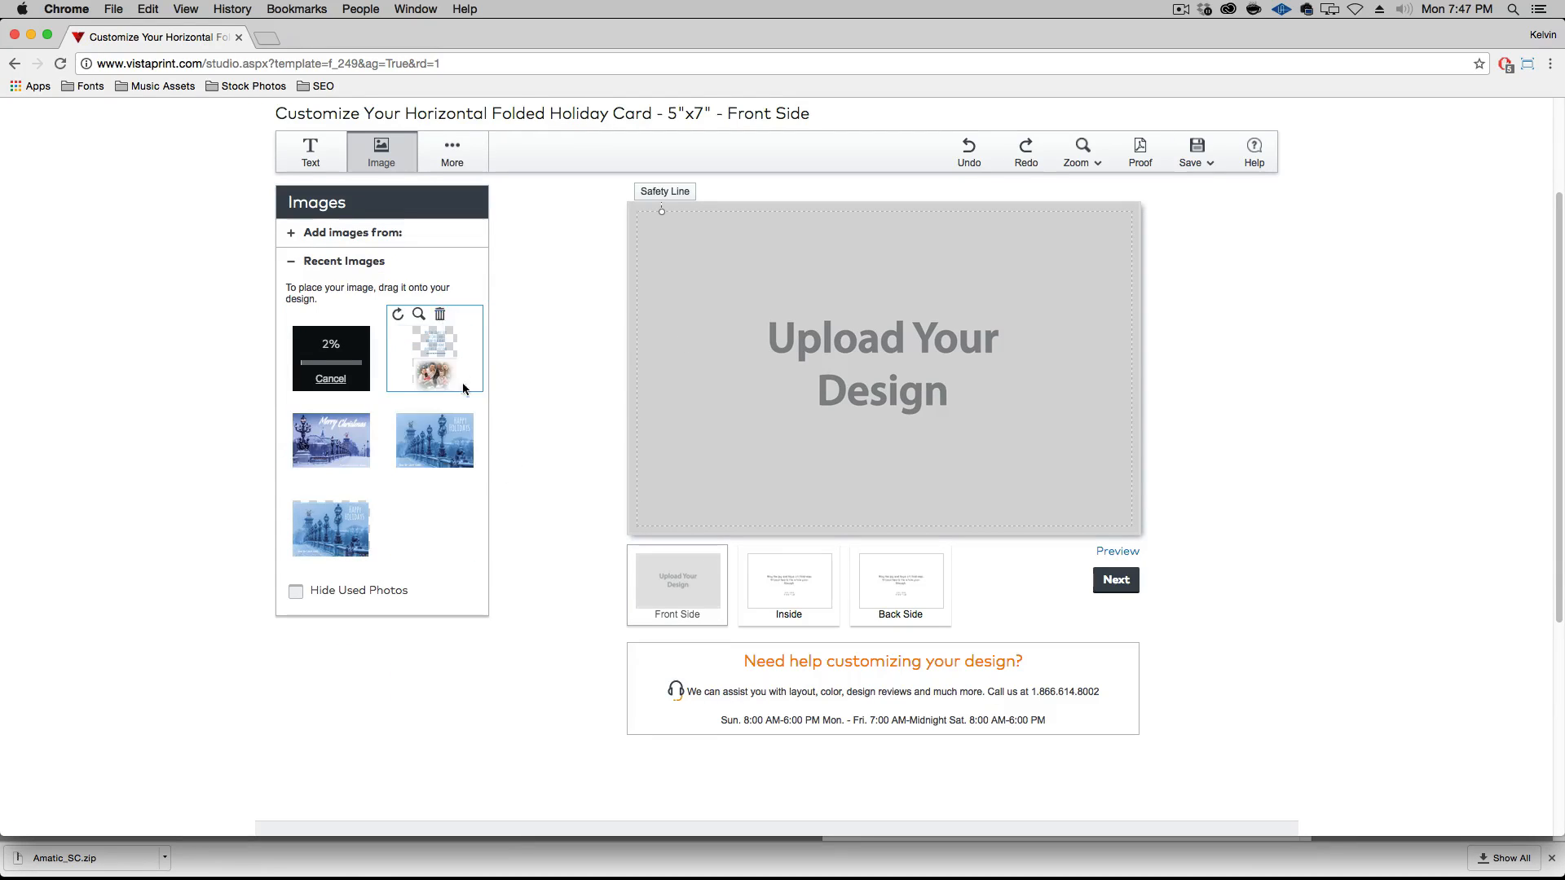
pyautogui.click(440, 316)
pyautogui.click(441, 316)
pyautogui.click(441, 316)
pyautogui.click(441, 317)
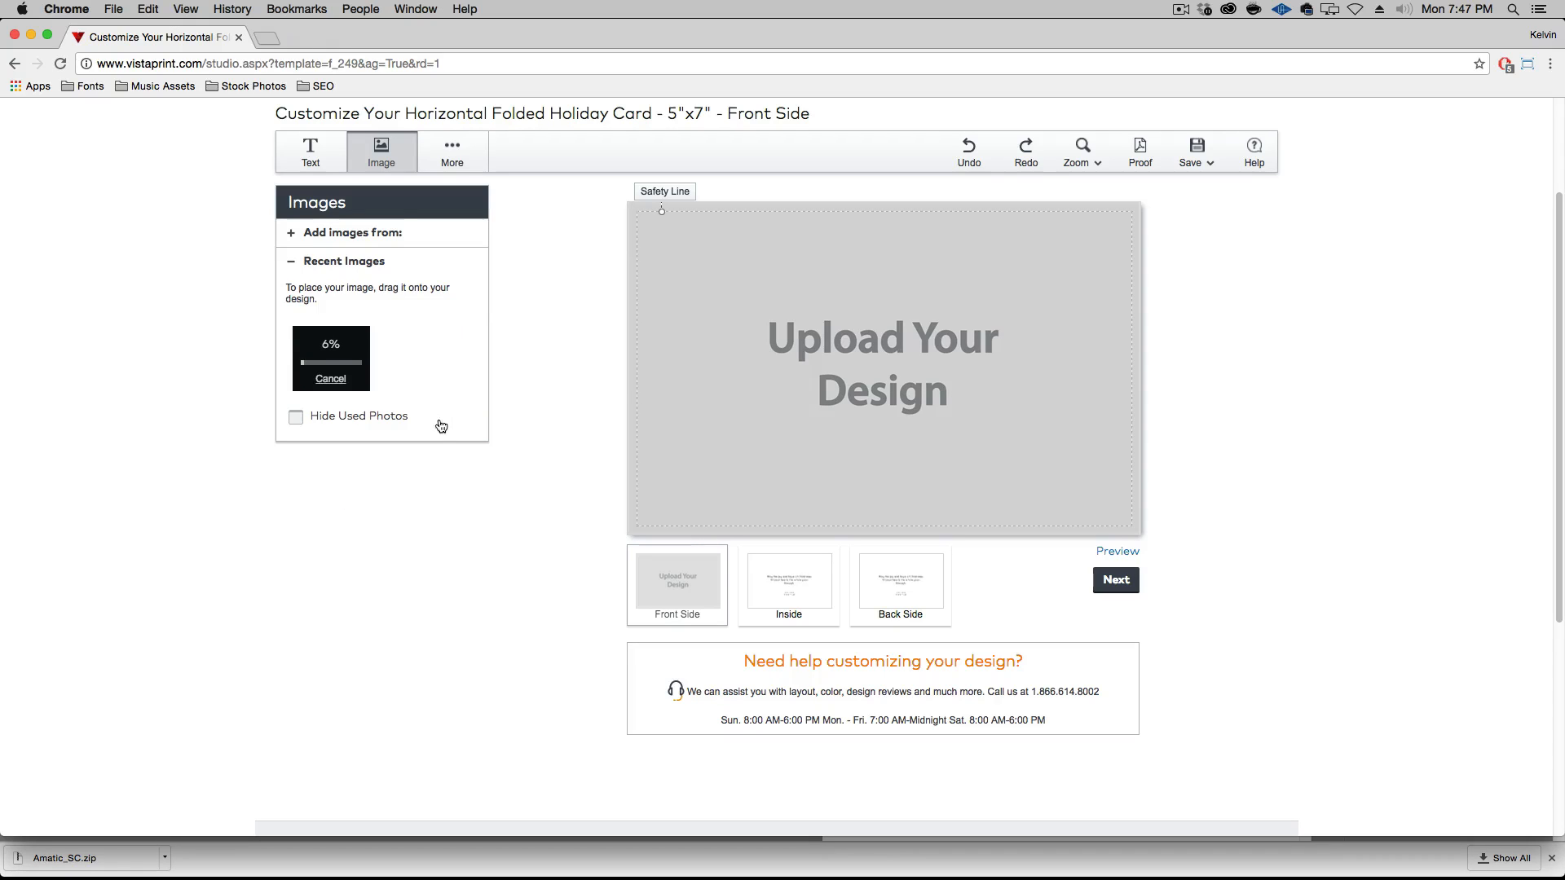
# Upload Version 1 - Page 2.psd, Version 2.ai and Version 3.ai together from the Episode-026-Source-Files folder
pyautogui.click(353, 233)
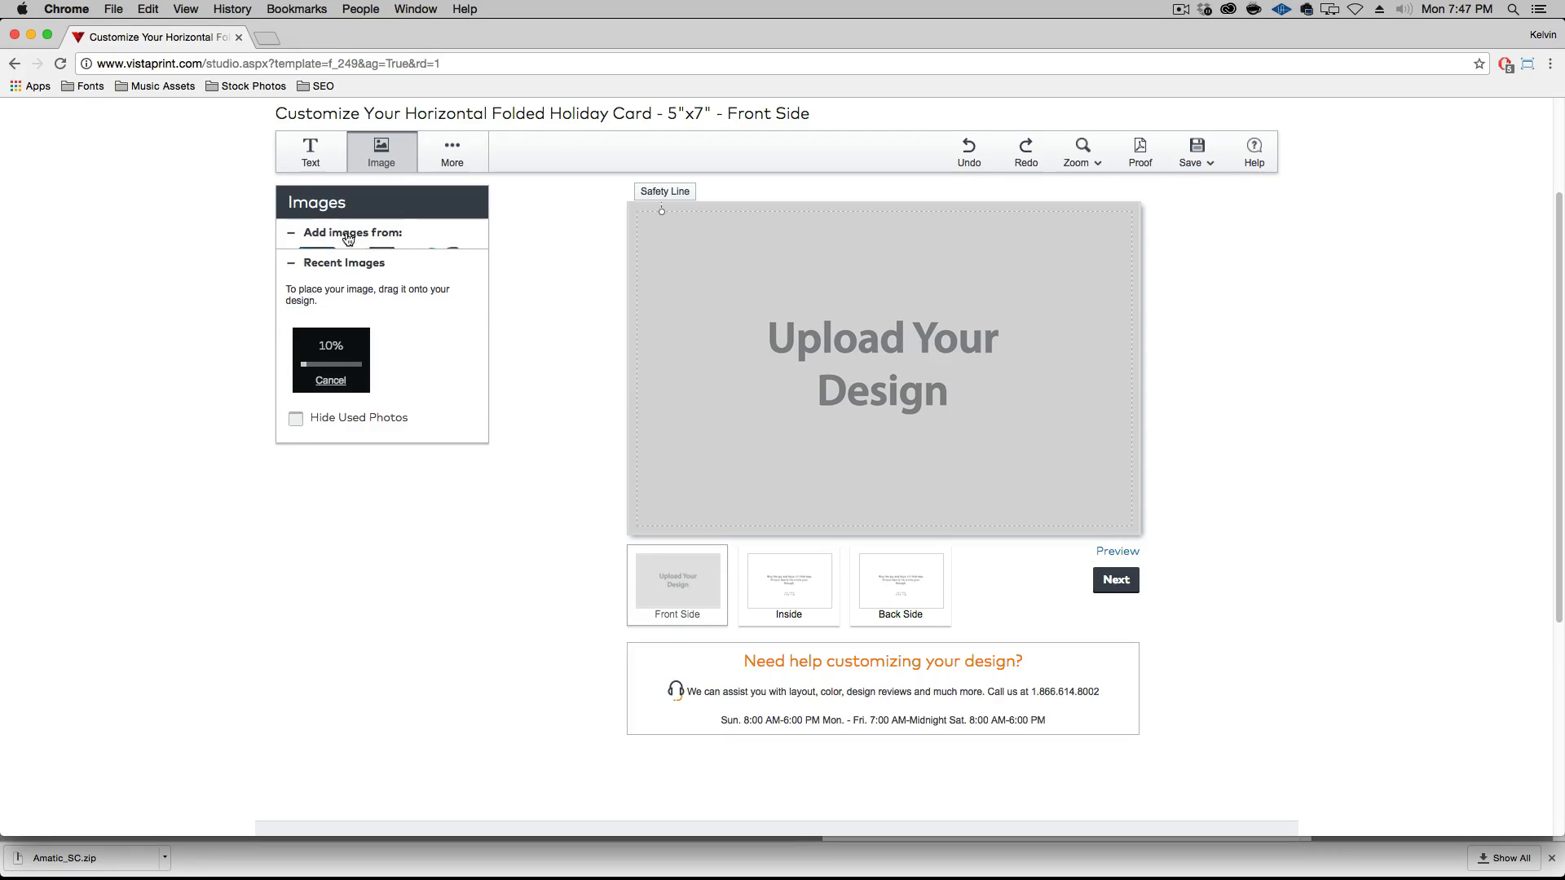
pyautogui.click(322, 295)
pyautogui.click(377, 382)
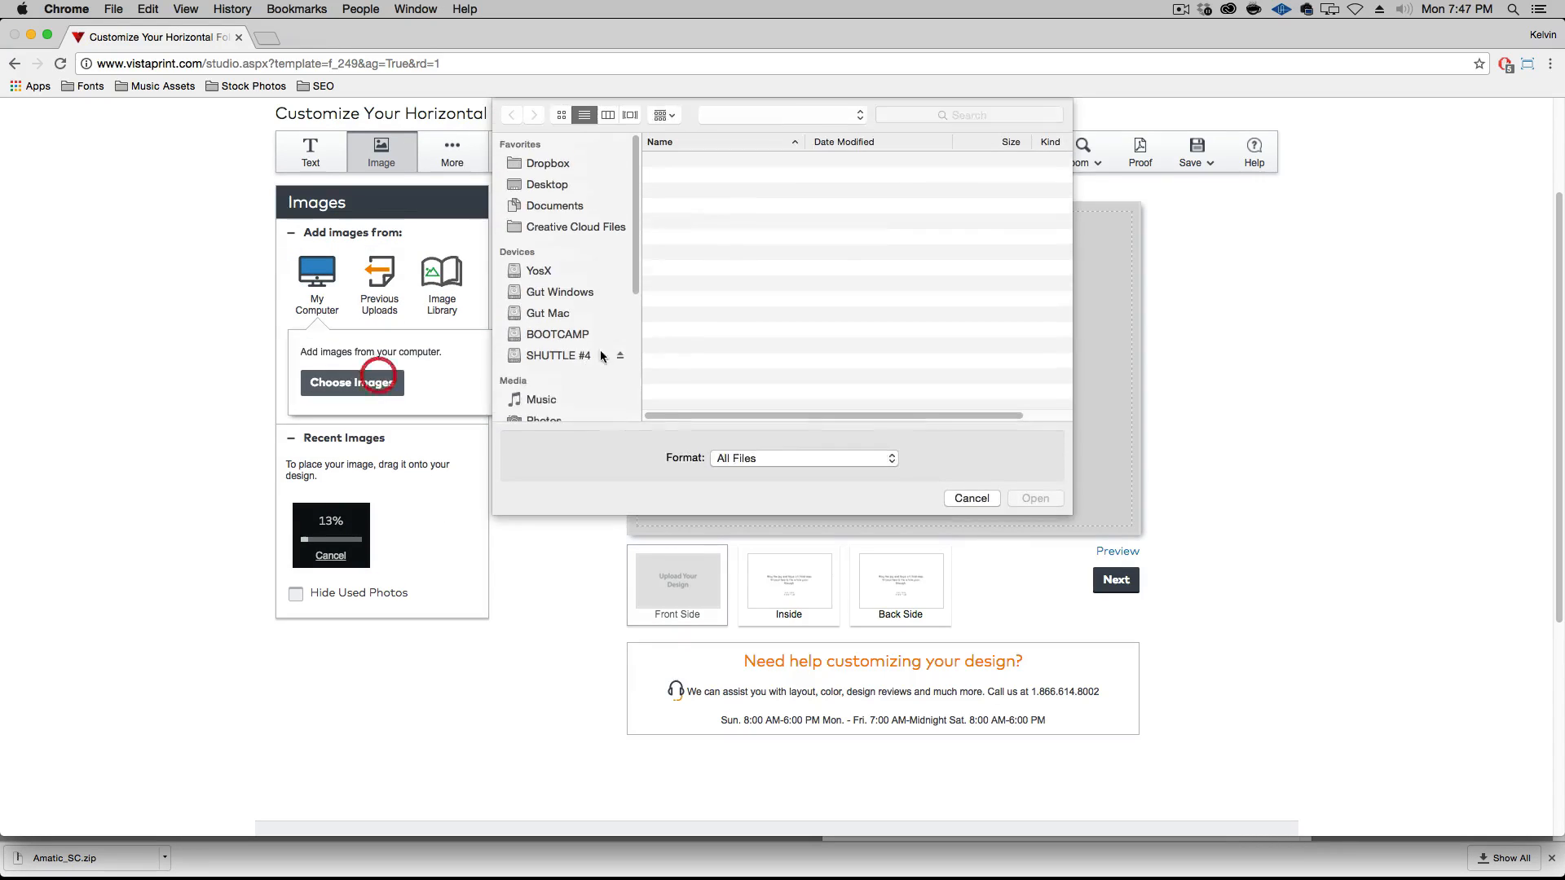
pyautogui.click(765, 241)
pyautogui.keyDown('shift'); pyautogui.click(762, 269); pyautogui.keyUp('shift')
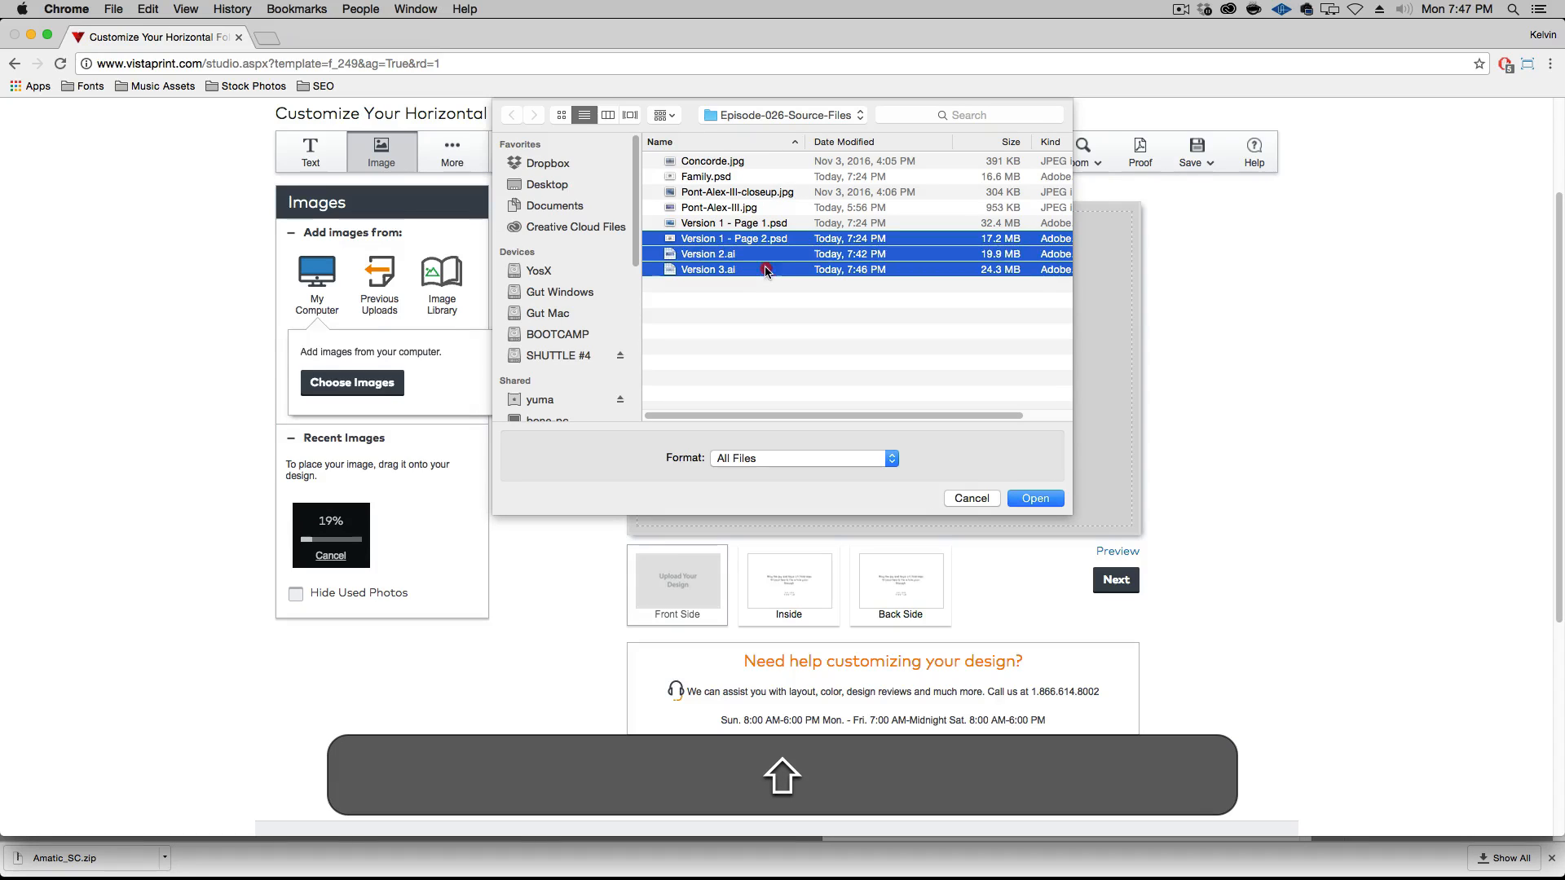
pyautogui.click(1035, 498)
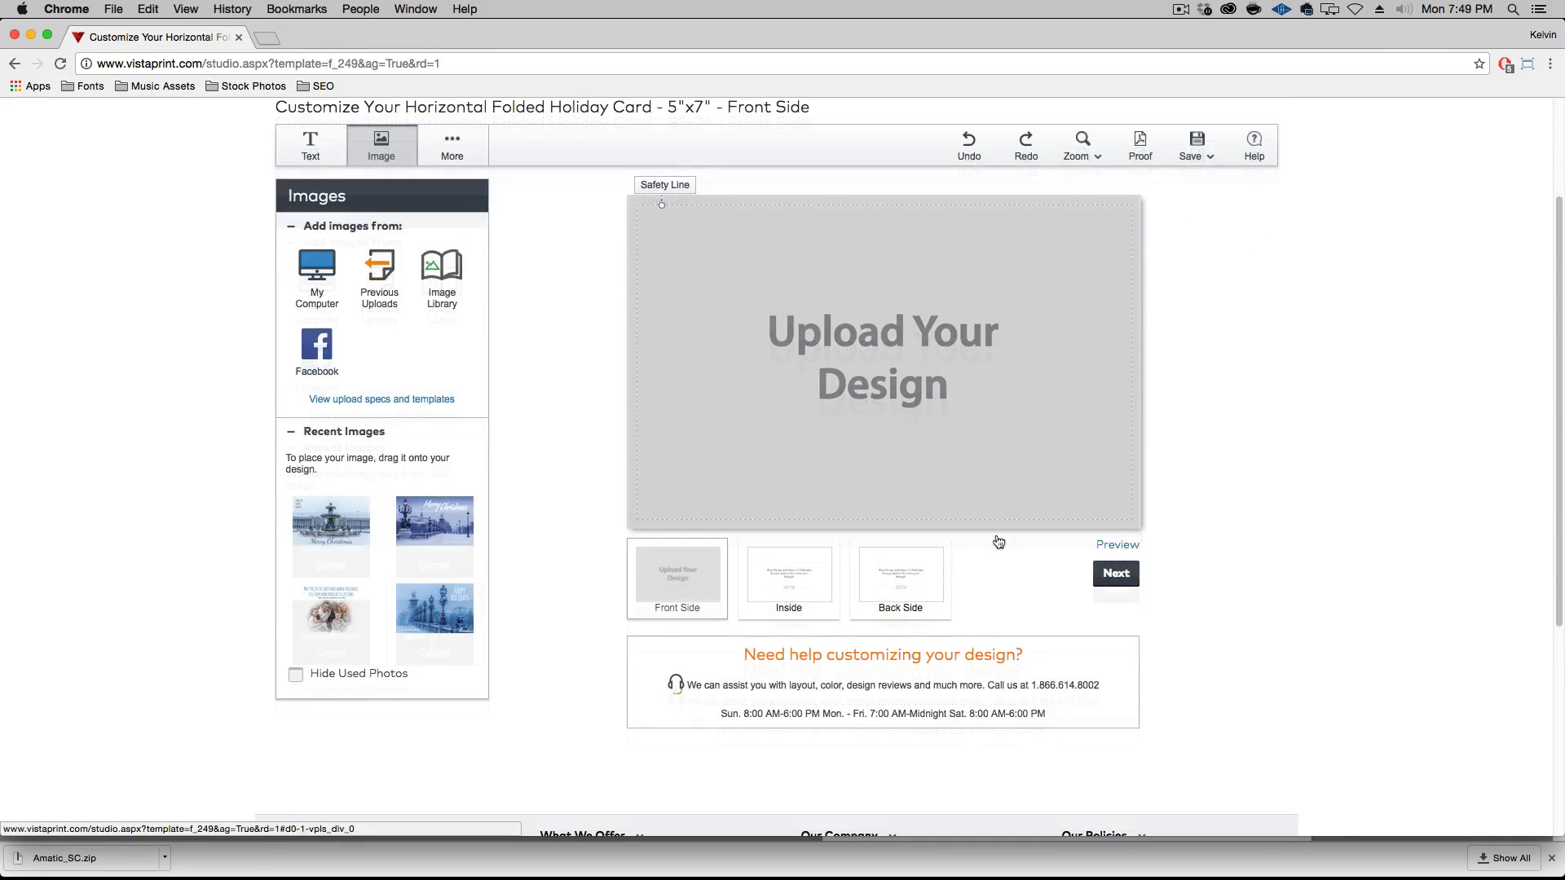
pyautogui.moveTo(413, 530)
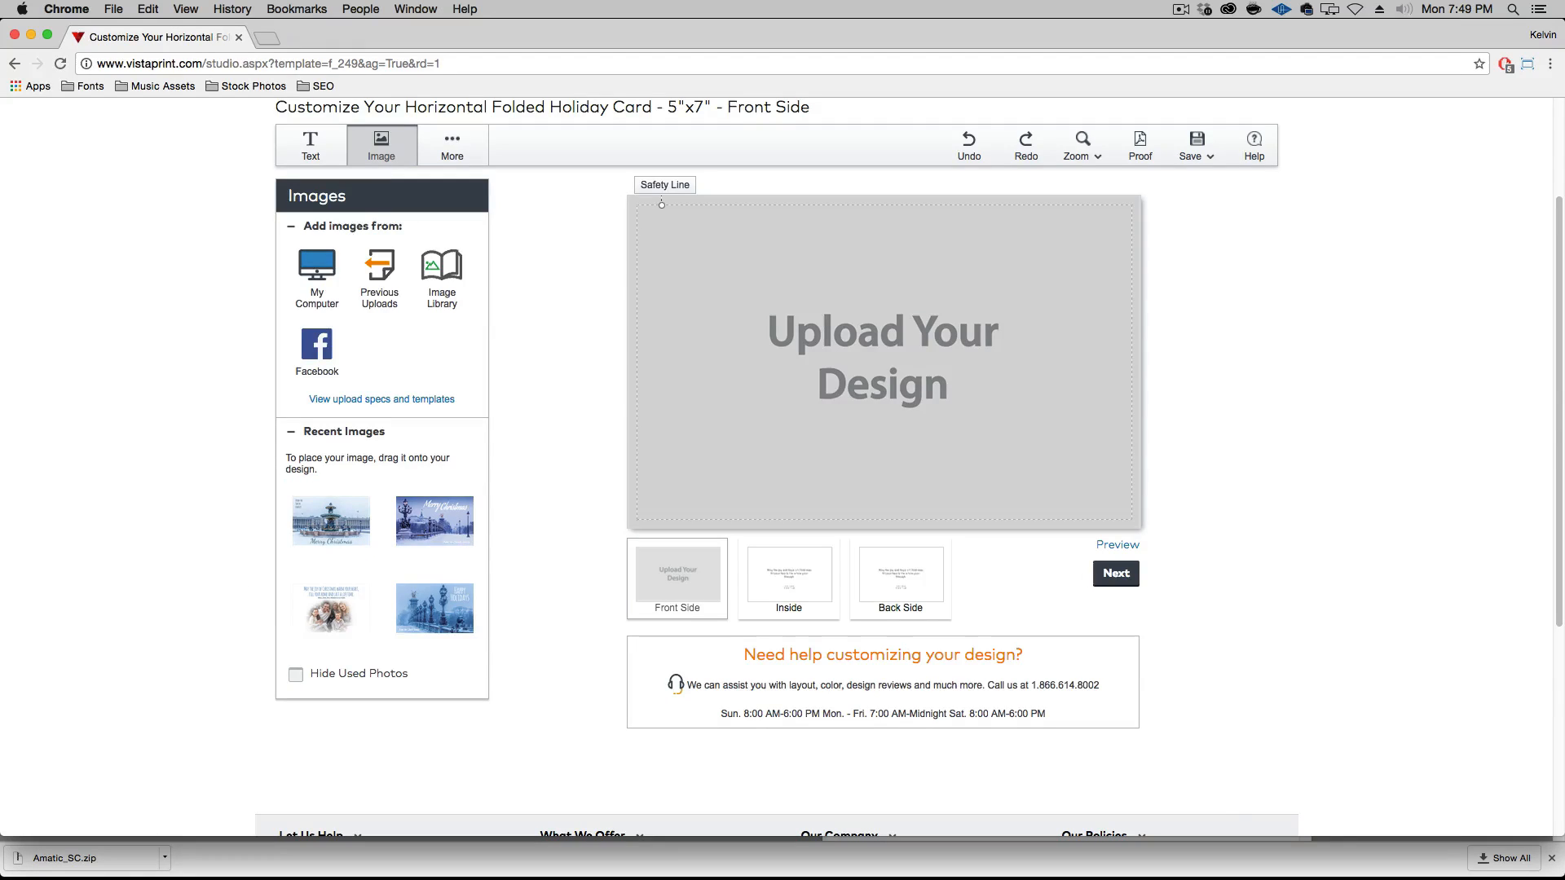
# Switch to the Episode-026-Source-Files folder and open Version 2.ai in Illustrator
pyautogui.keyDown('alt'); pyautogui.click(3, 878); pyautogui.keyUp('alt')
pyautogui.click(560, 477)
pyautogui.doubleClick(564, 394)
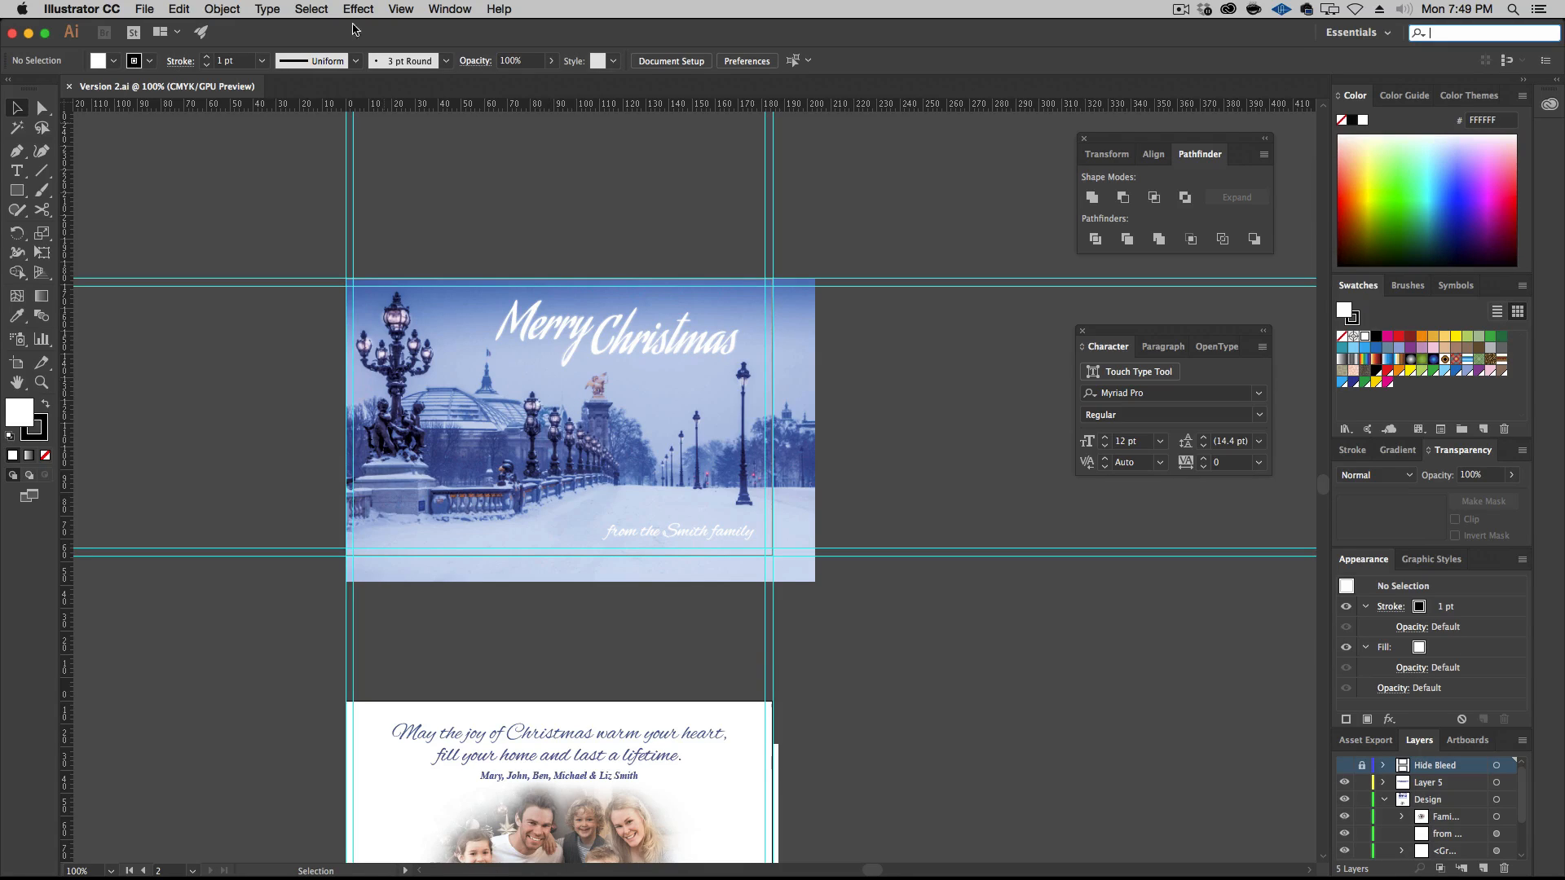
# Save a copy as the Adobe PDF Version 2 copy.pdf with all artboards, the Illustrator Default preset and the document bleed settings
pyautogui.click(179, 9)
pyautogui.click(161, 163)
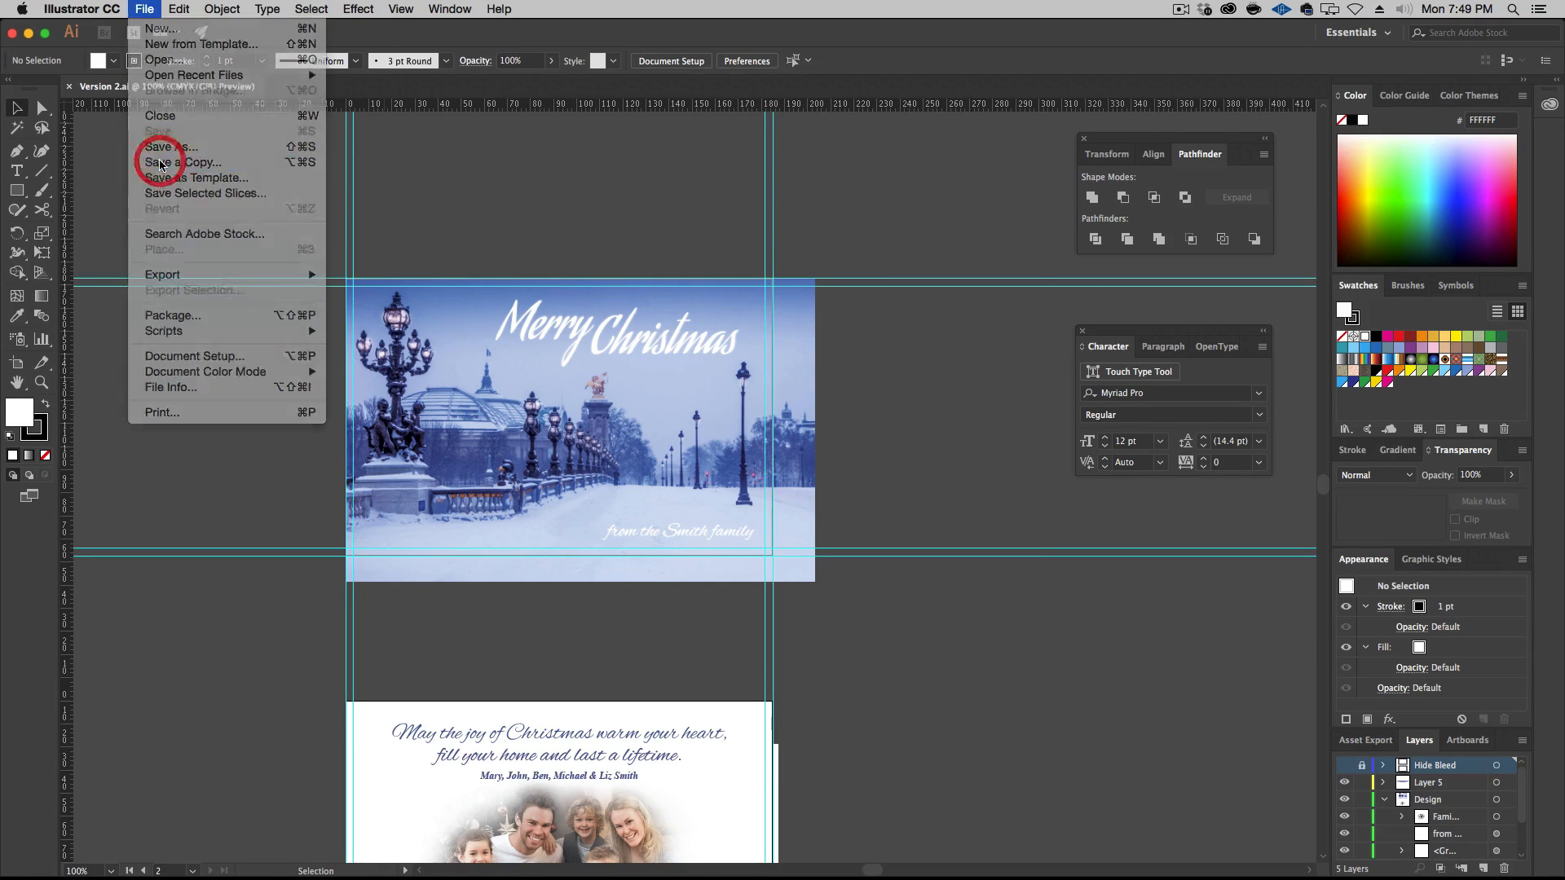
pyautogui.click(740, 568)
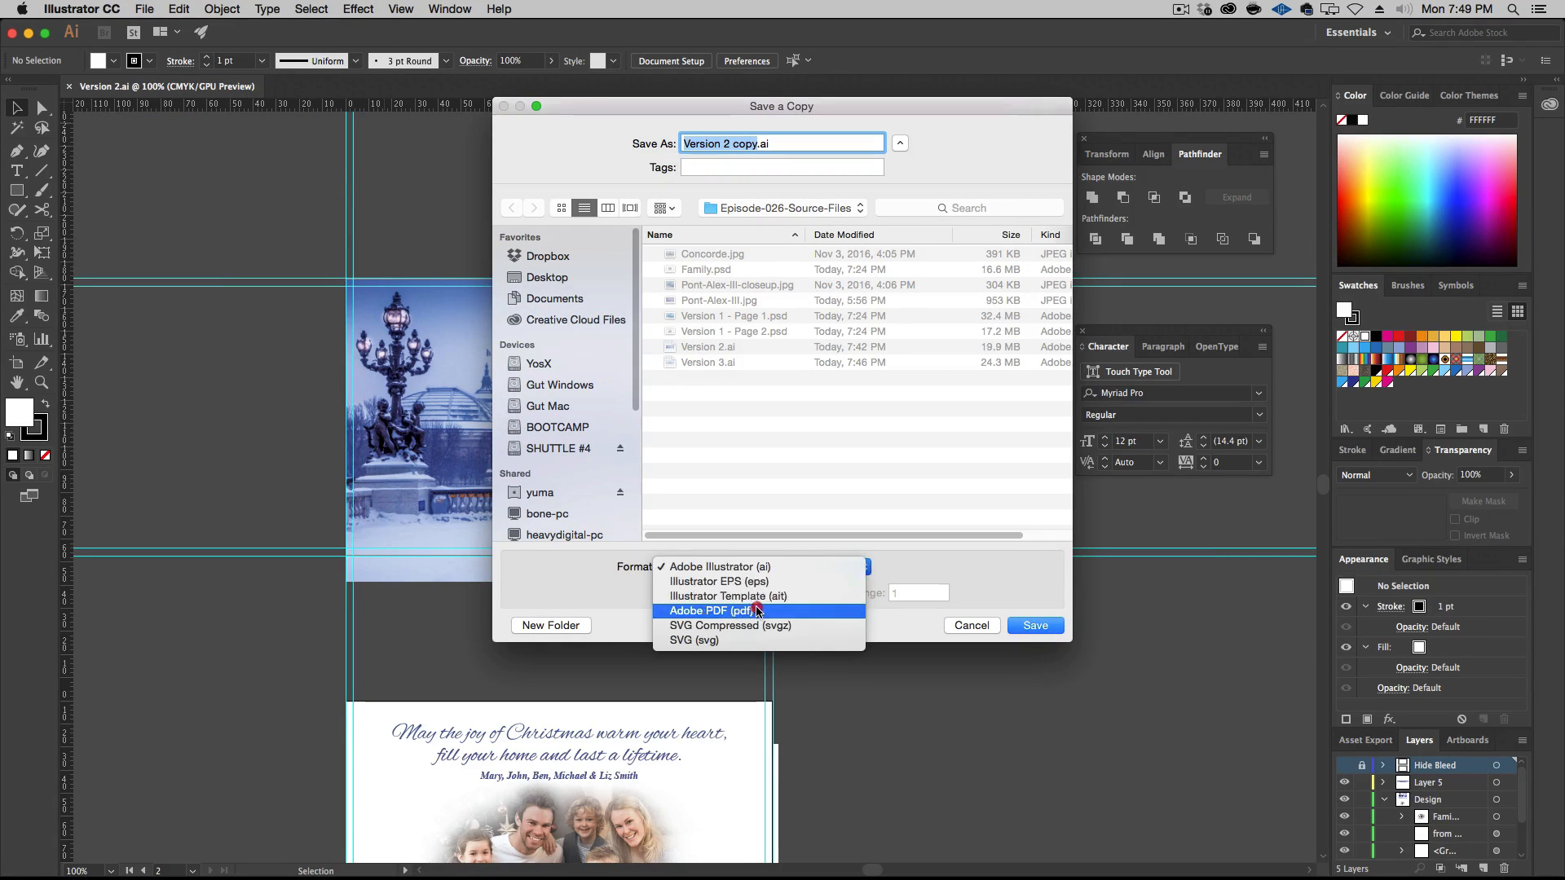
pyautogui.click(758, 600)
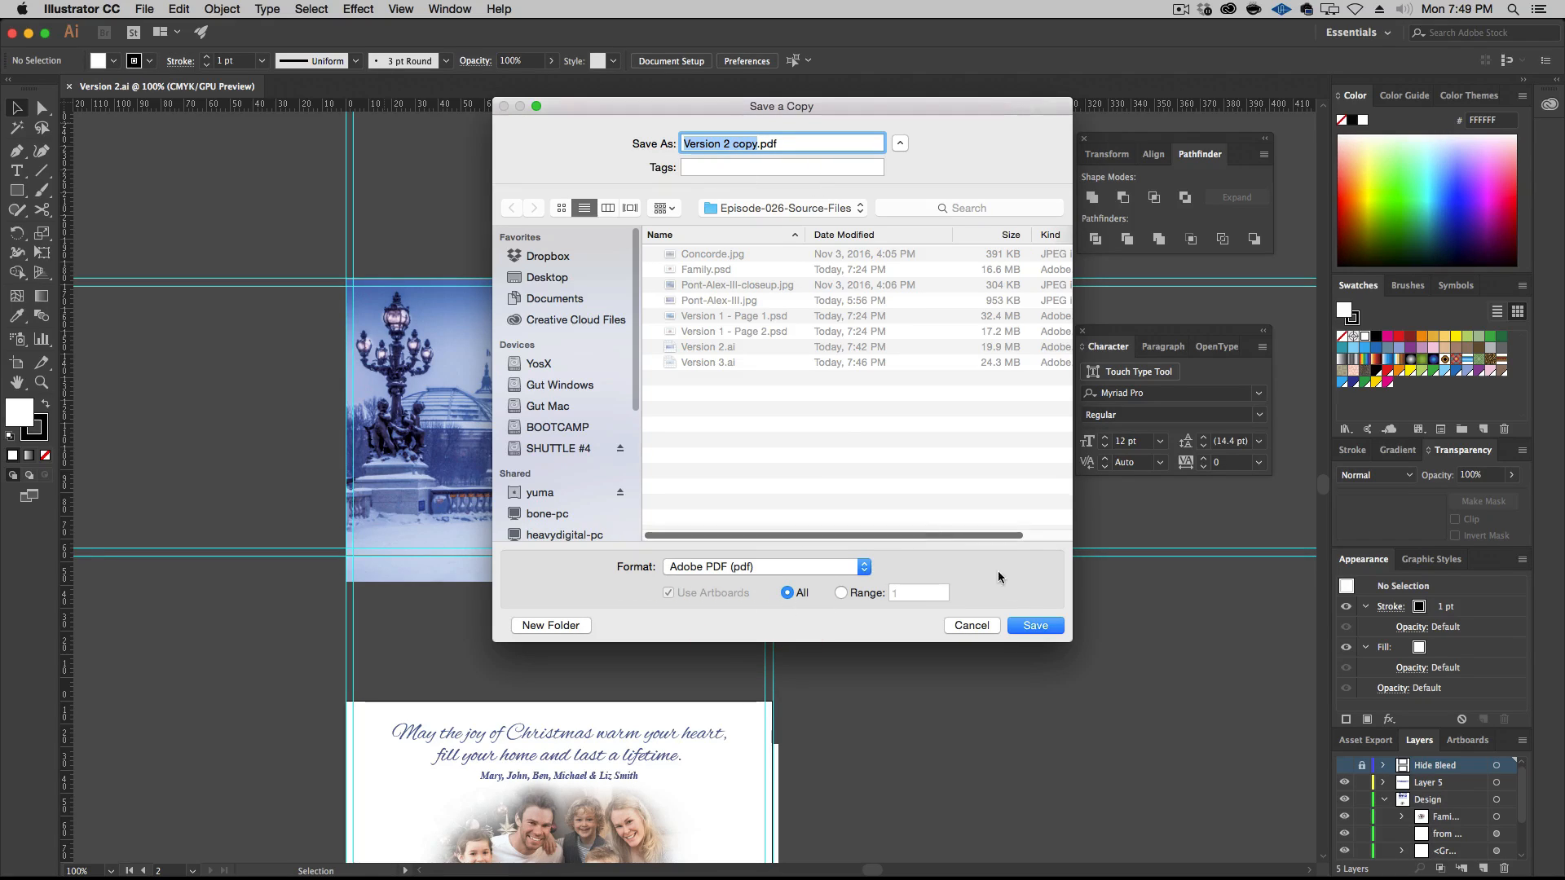
pyautogui.click(1036, 628)
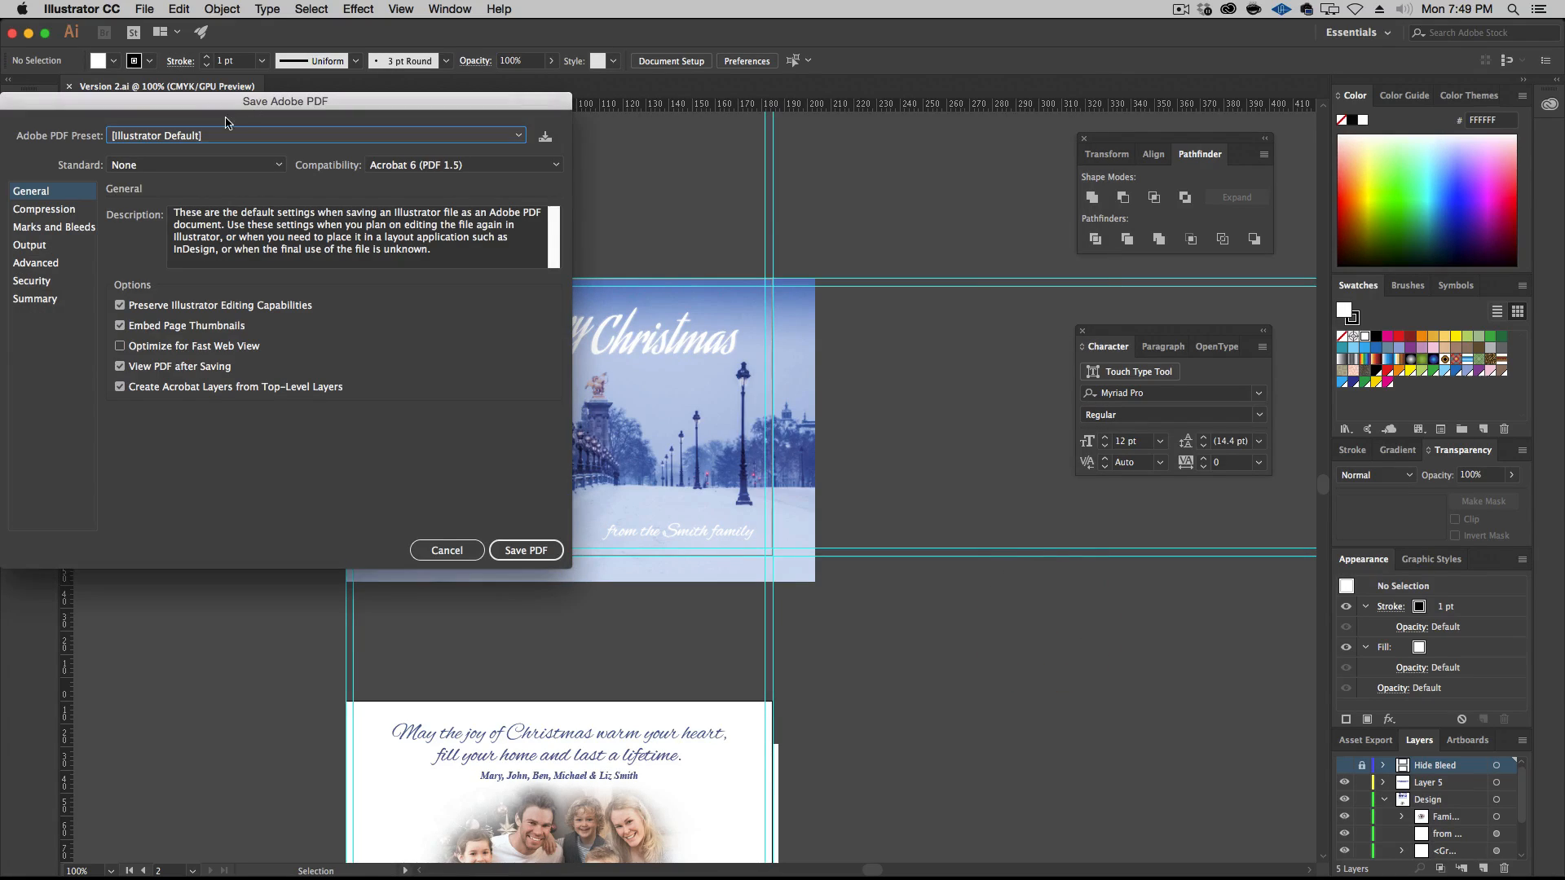
pyautogui.click(49, 210)
pyautogui.click(67, 230)
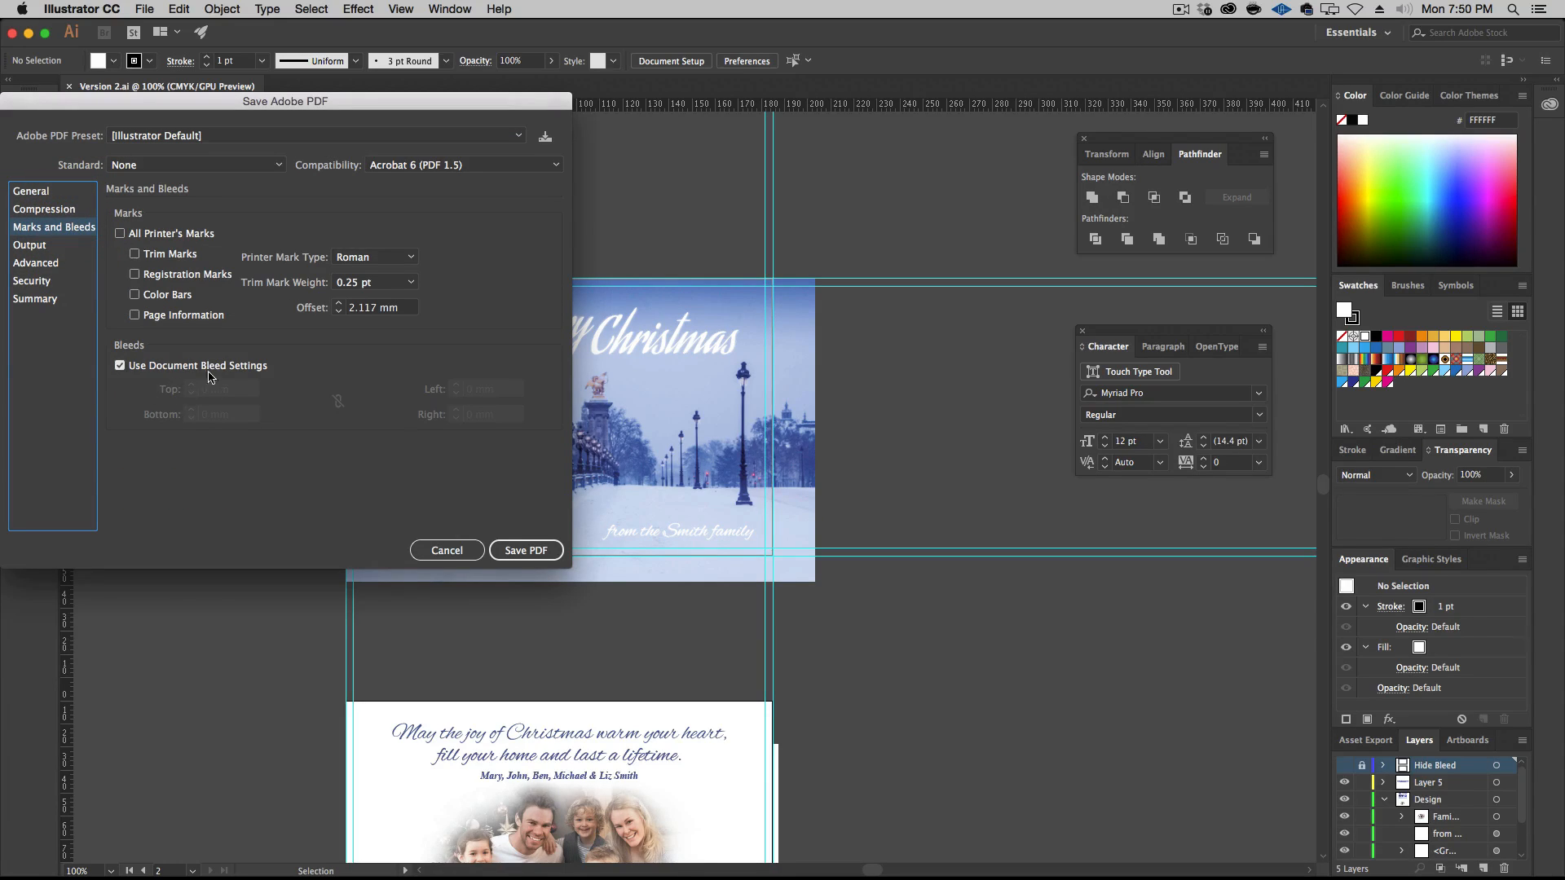
pyautogui.click(535, 554)
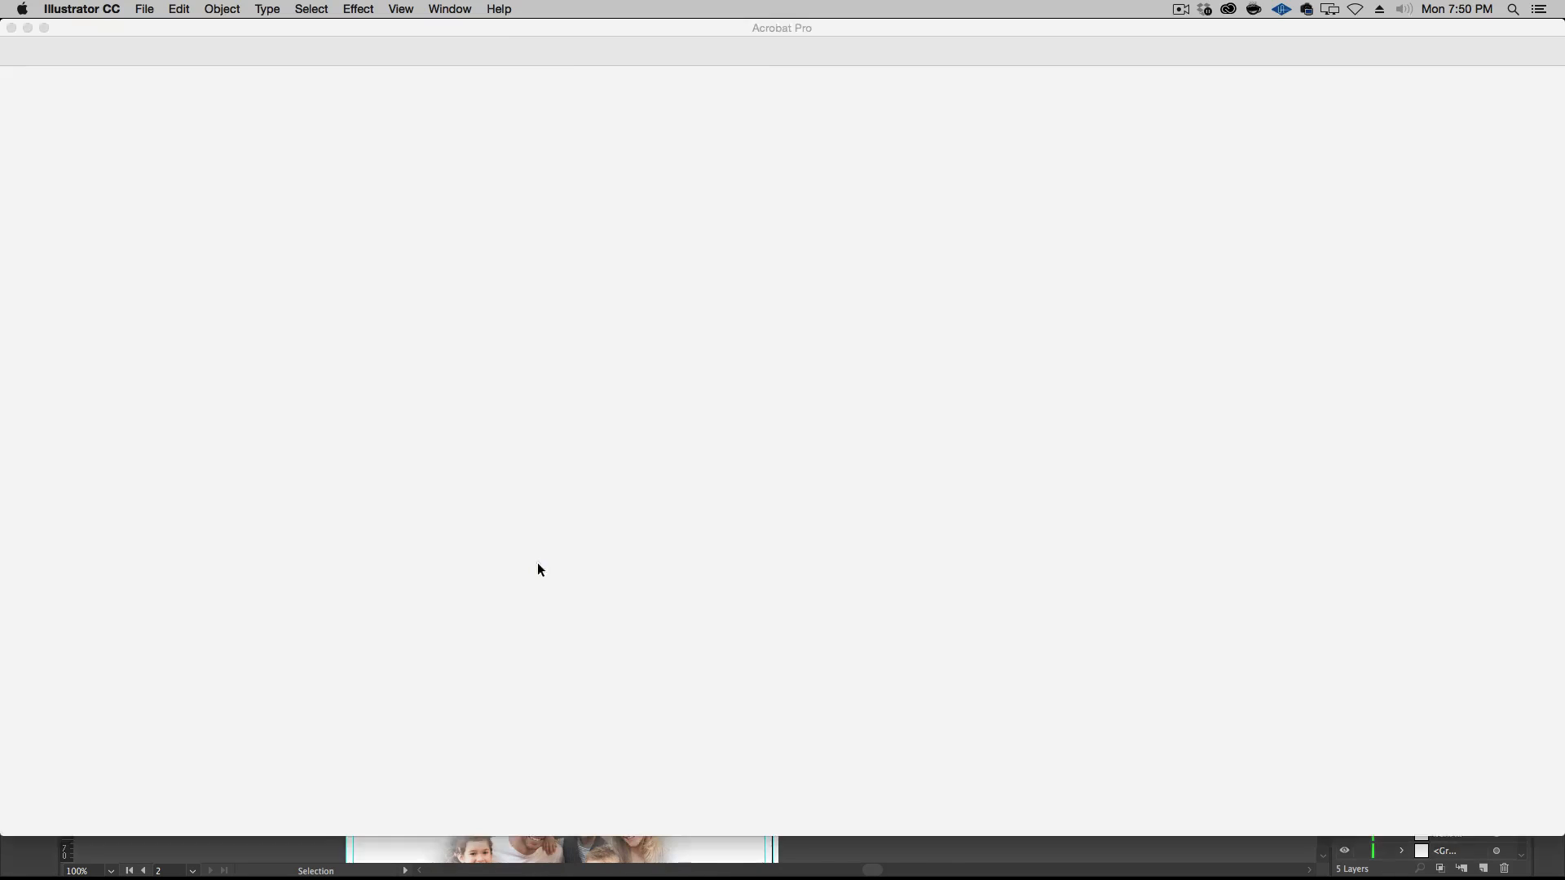
# Close the PDF preview in Acrobat and close Version 2.ai without saving changes
pyautogui.press('super+w')
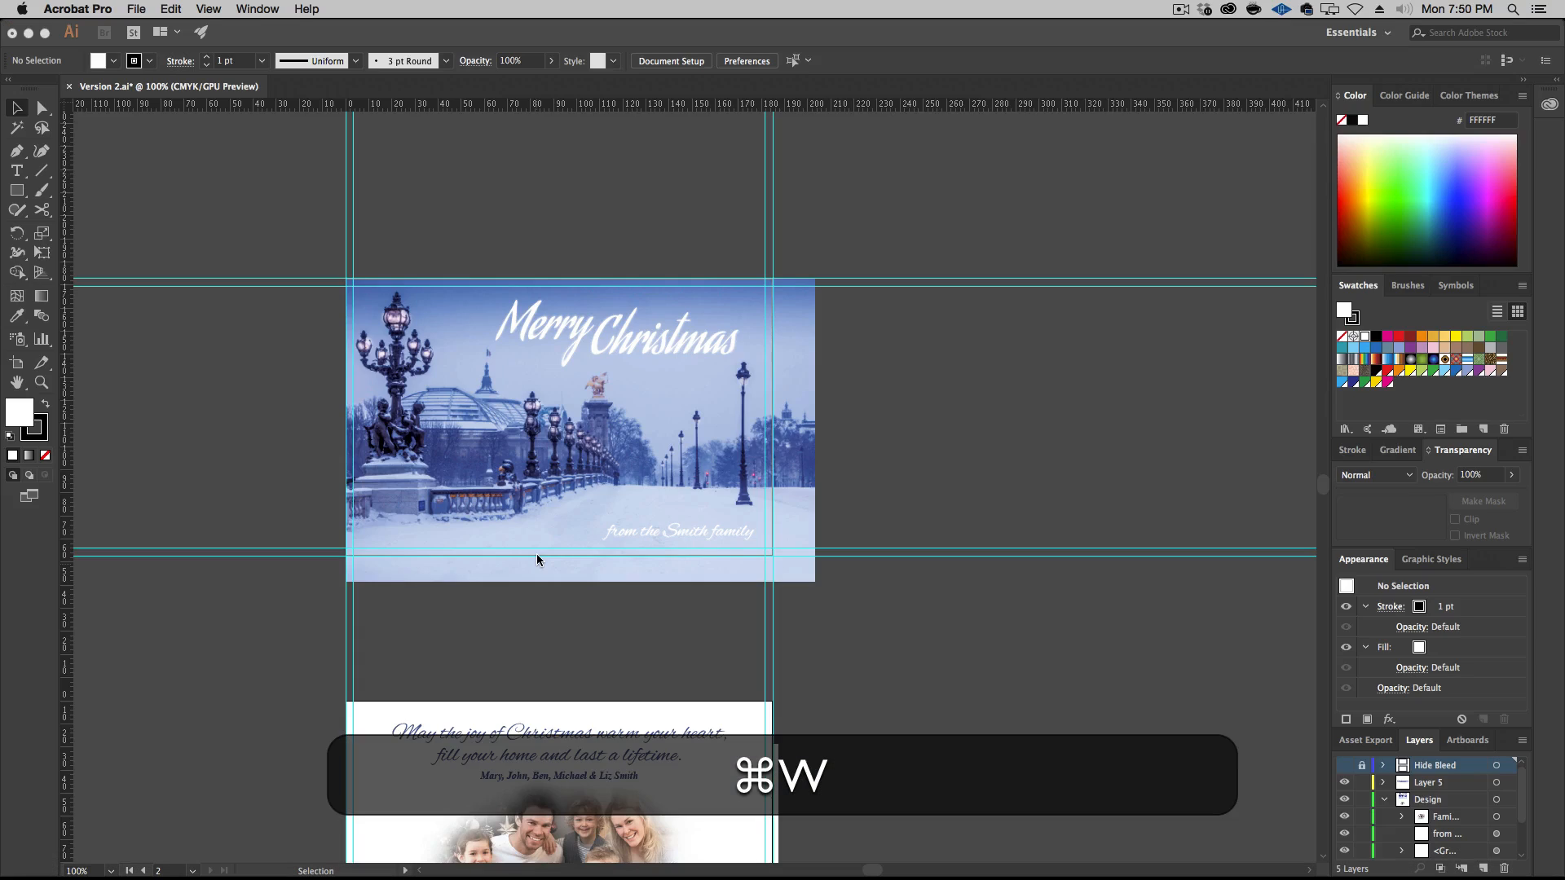
pyautogui.press('super+w')
pyautogui.click(99, 86)
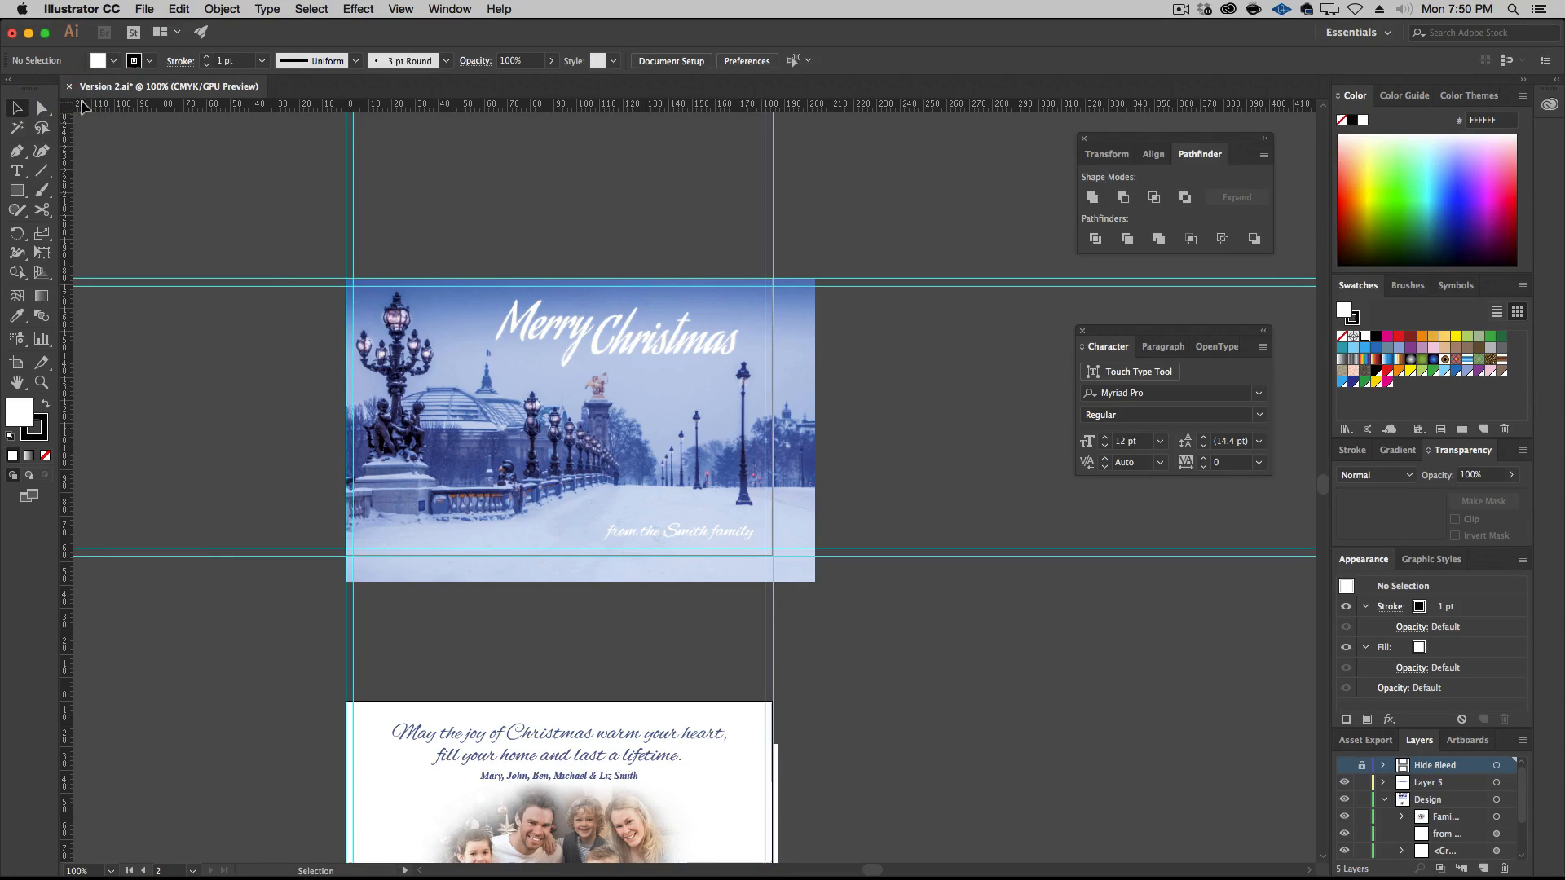
pyautogui.press('super+w')
pyautogui.click(809, 495)
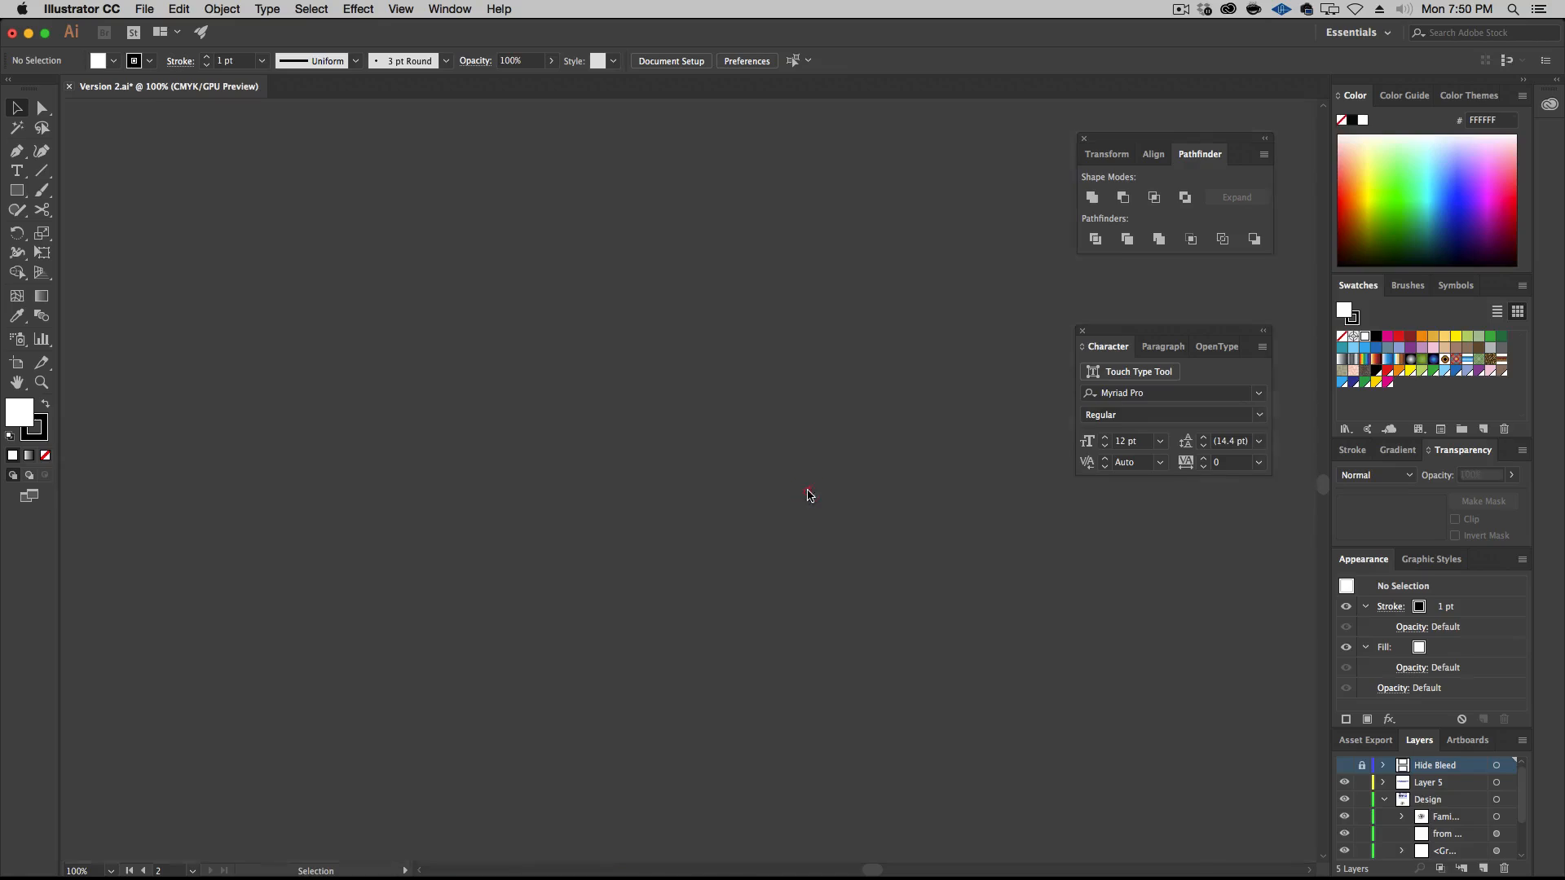
# Open Version 3.ai from the Episode-026-Source-Files folder in Illustrator
pyautogui.keyDown('alt'); pyautogui.click(101, 343); pyautogui.keyUp('alt')
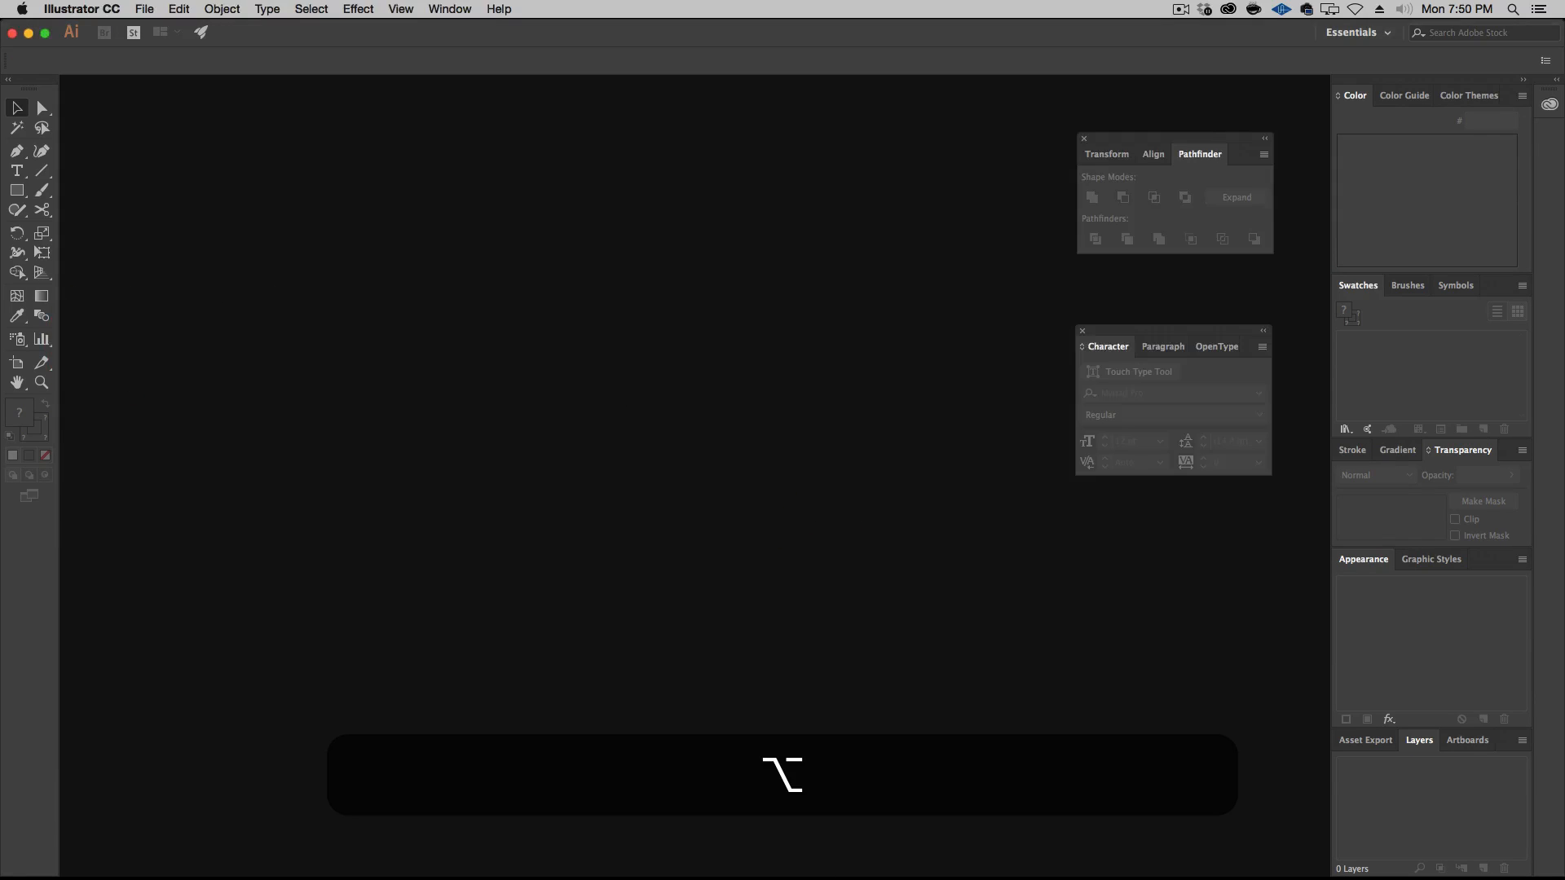
pyautogui.click(266, 286)
pyautogui.doubleClick(542, 423)
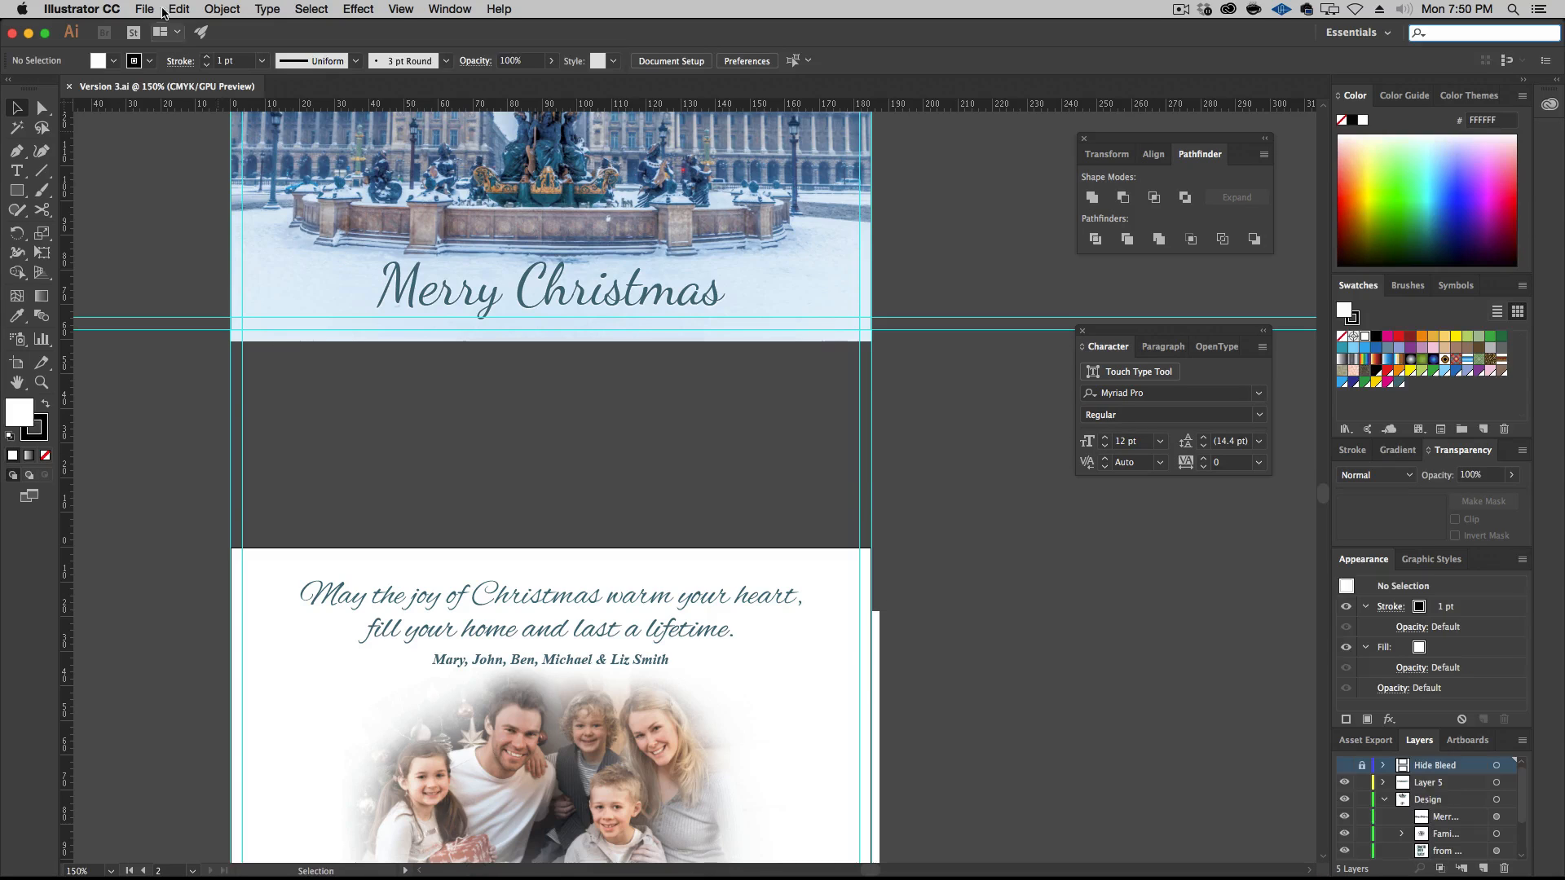
# Save a copy of Version 3.ai as the Adobe PDF Version 3 copy.pdf with the Illustrator Default preset
pyautogui.click(145, 9)
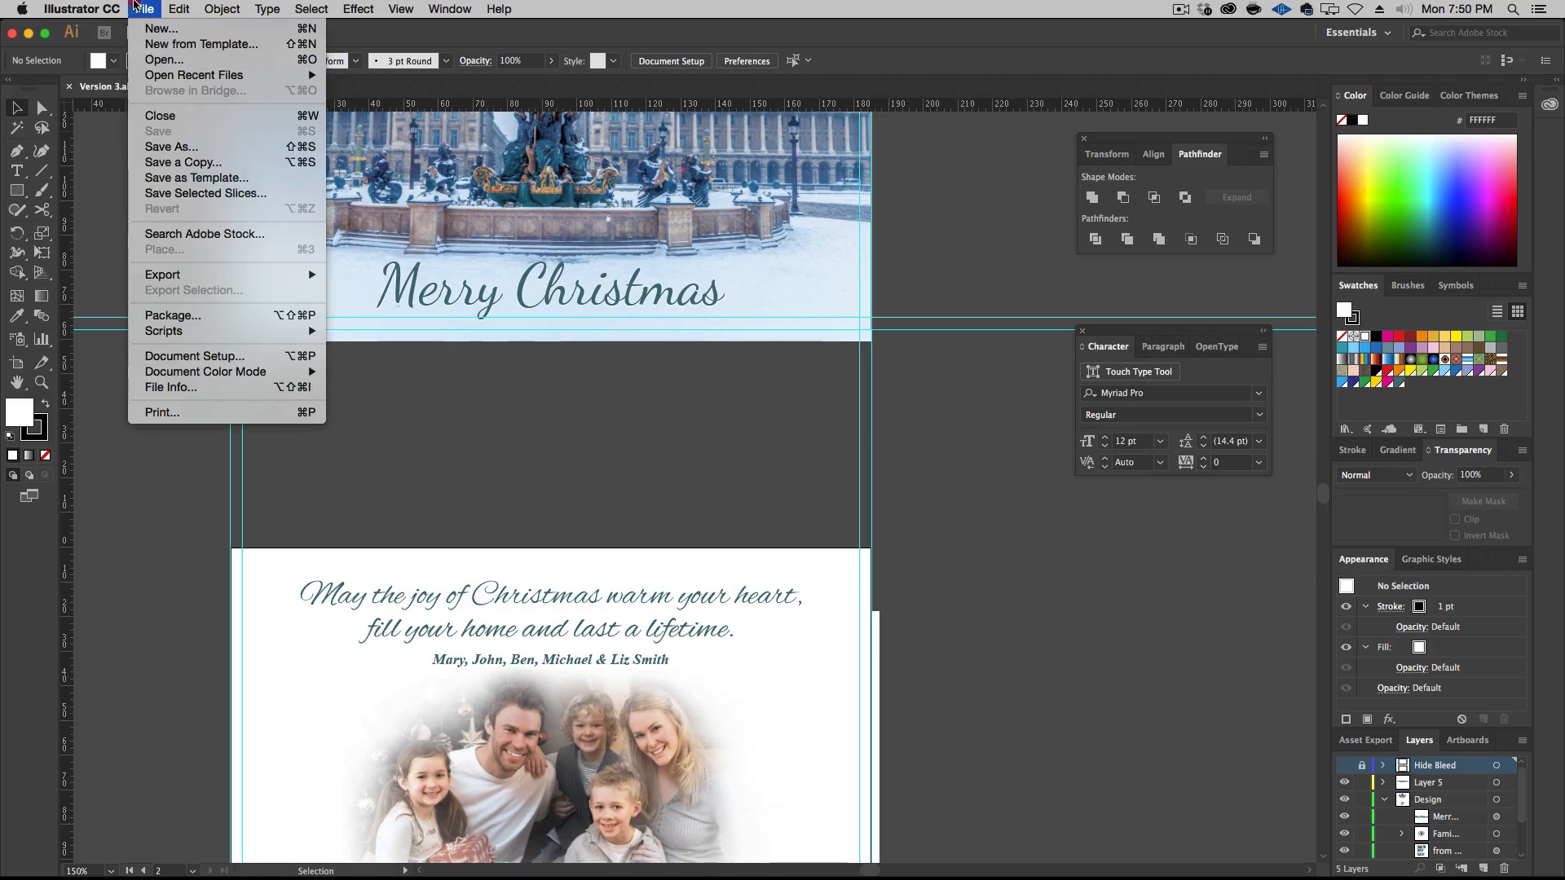
pyautogui.click(160, 162)
pyautogui.click(753, 565)
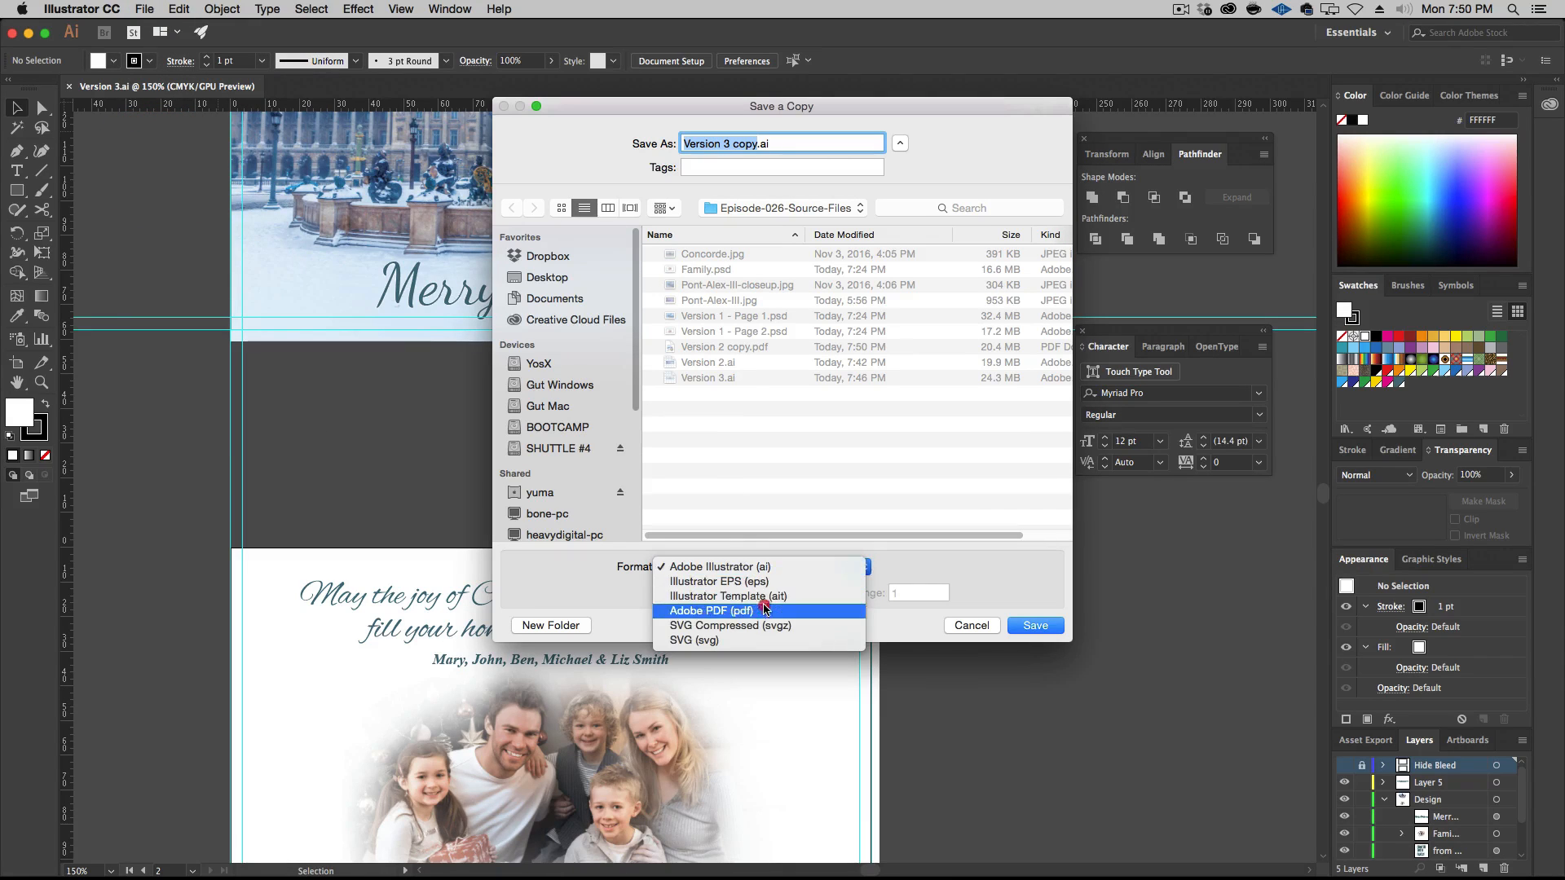
pyautogui.click(652, 589)
pyautogui.click(1041, 626)
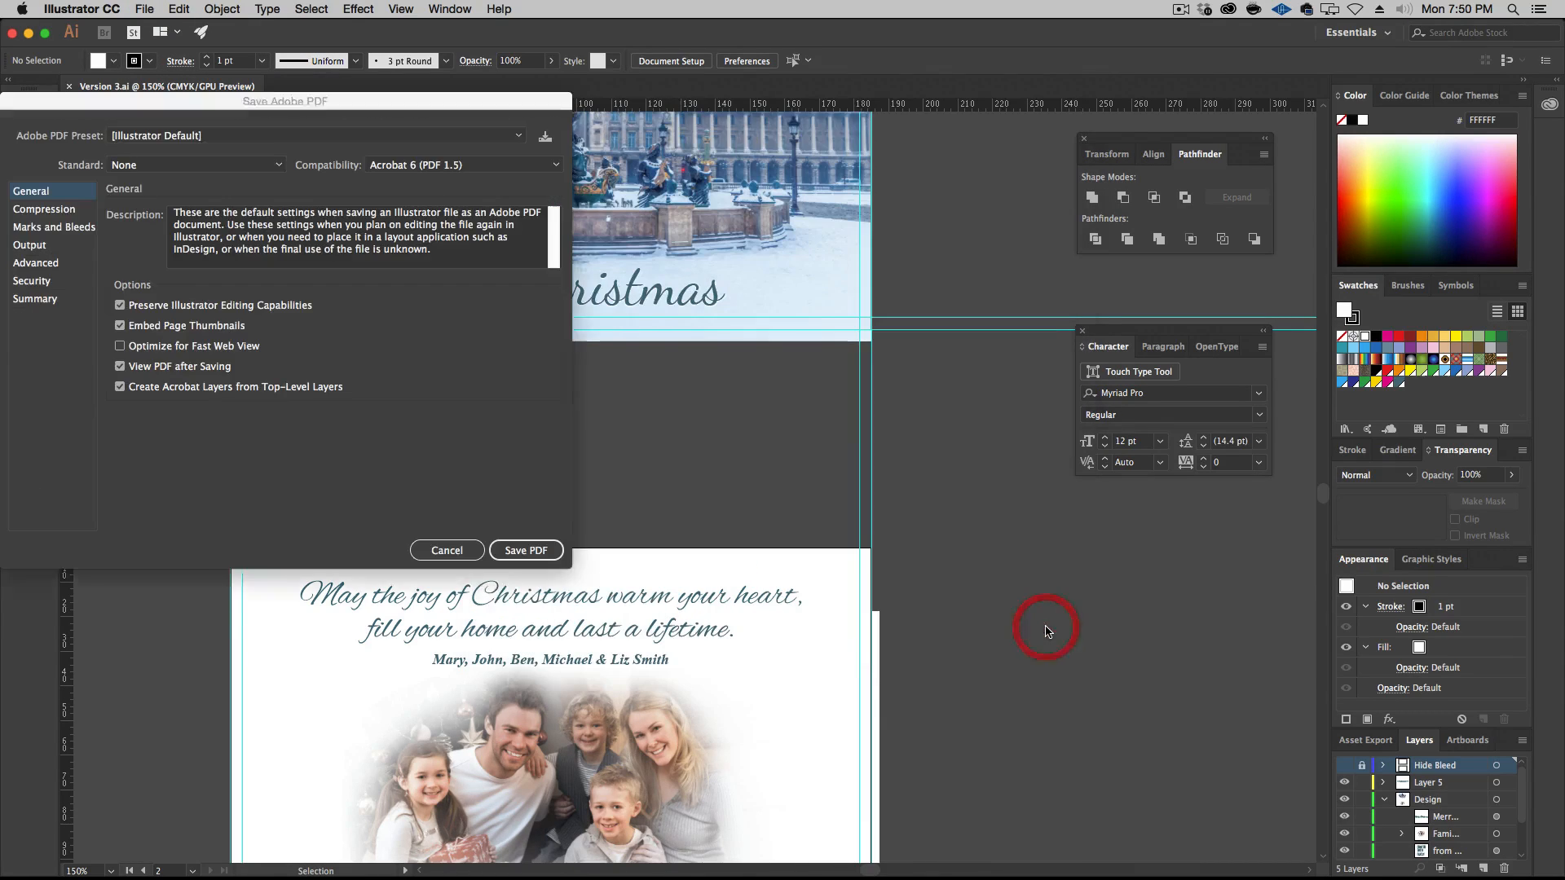
pyautogui.click(526, 550)
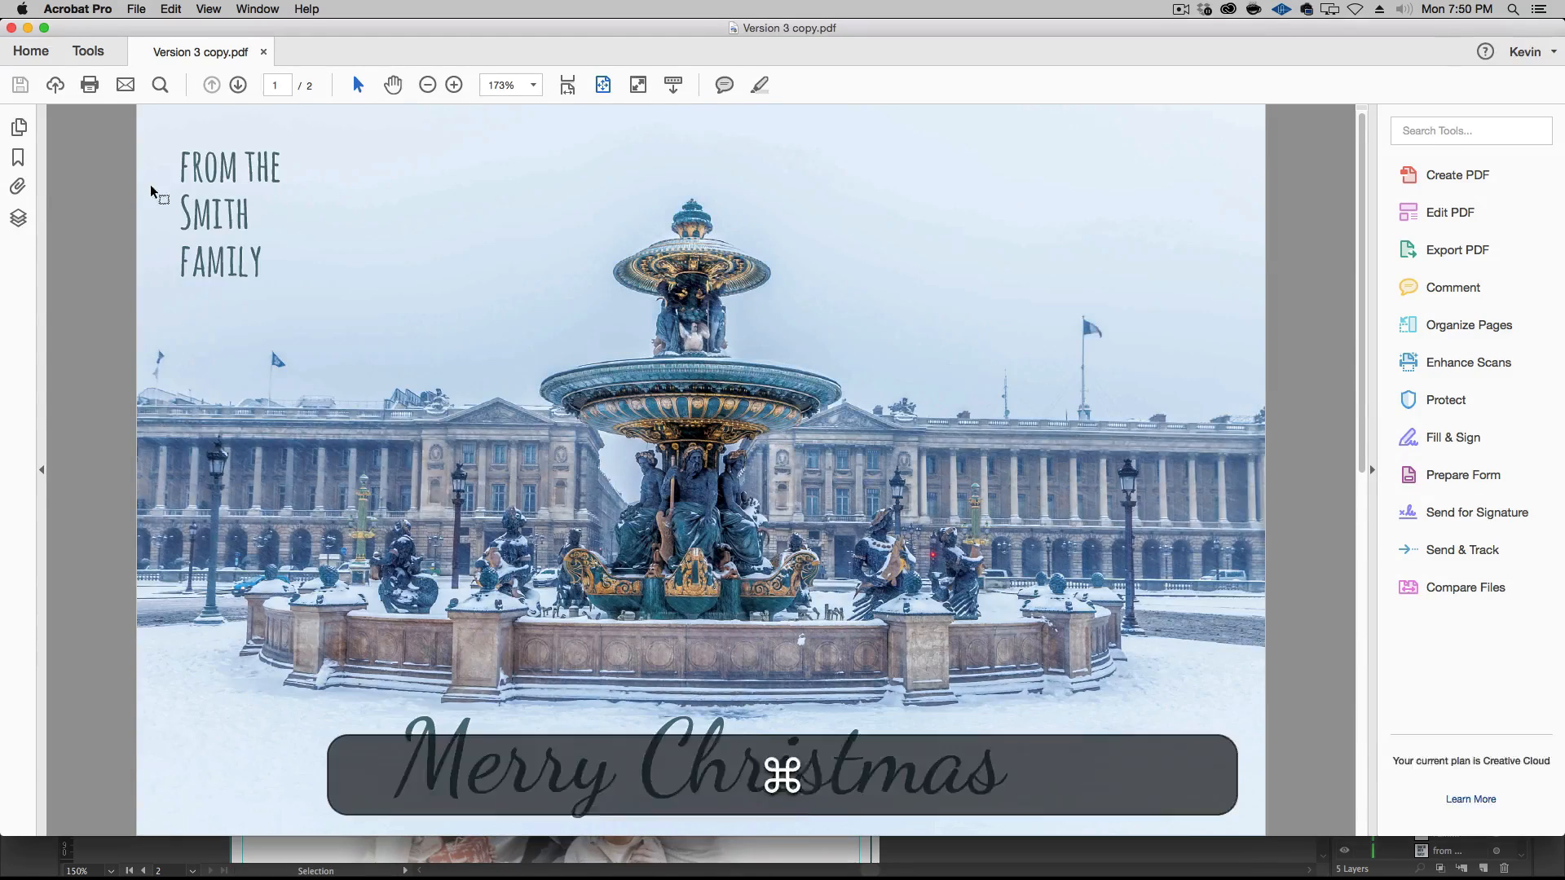
# Close the Version 3 copy.pdf preview in Acrobat and close Version 3.ai without saving changes
pyautogui.press('super+w')
pyautogui.click(193, 247)
pyautogui.press('super+w')
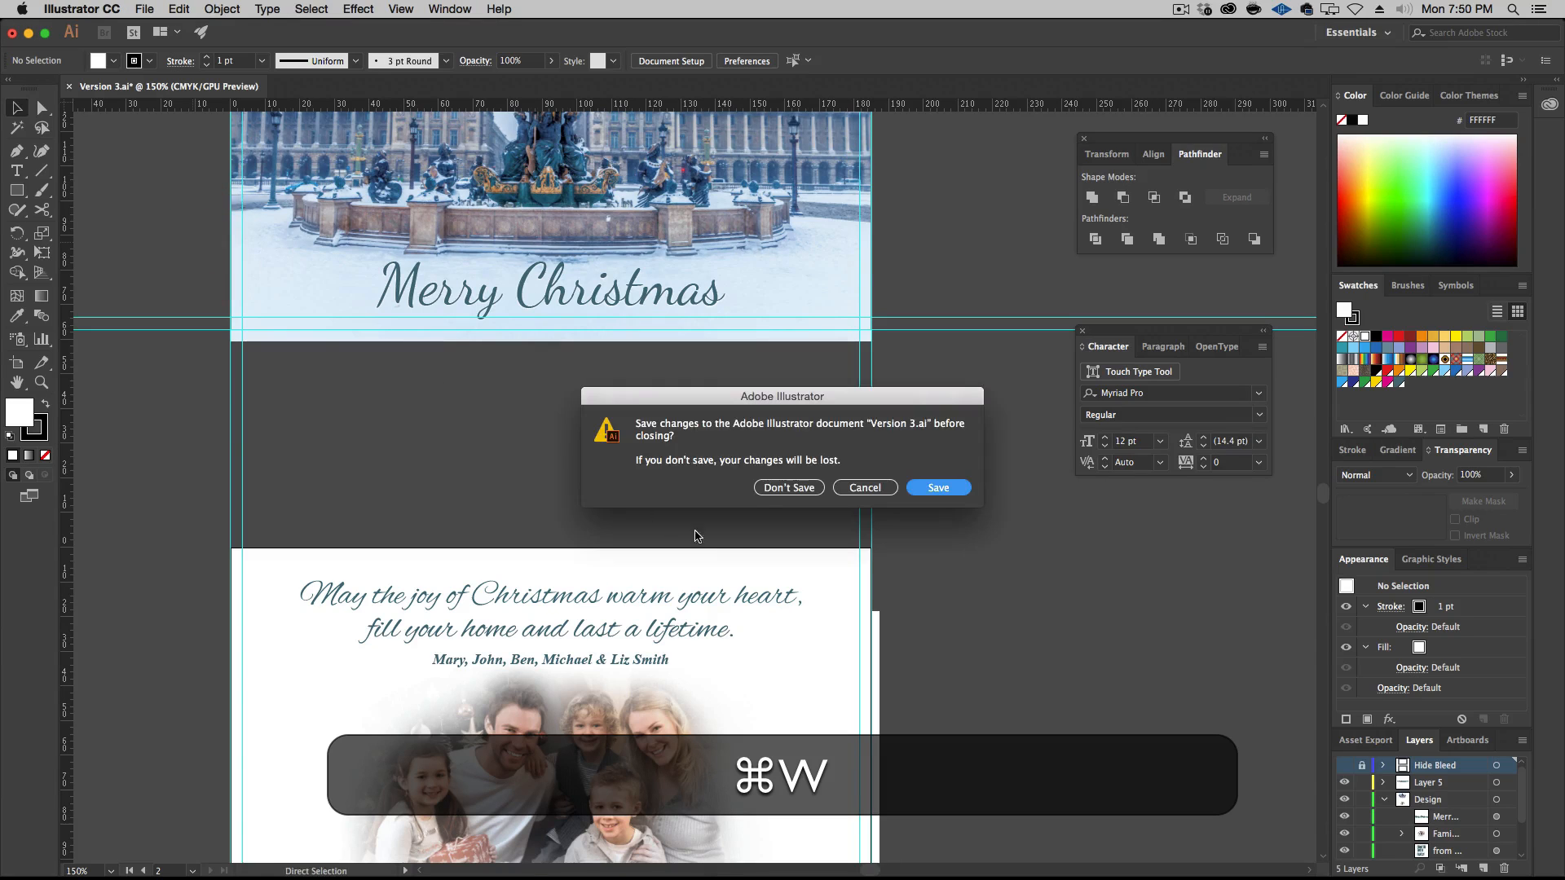
pyautogui.click(766, 487)
# Switch back to the Vistaprint card designer in Chrome
pyautogui.keyDown('alt'); pyautogui.click(214, 476); pyautogui.keyUp('alt')
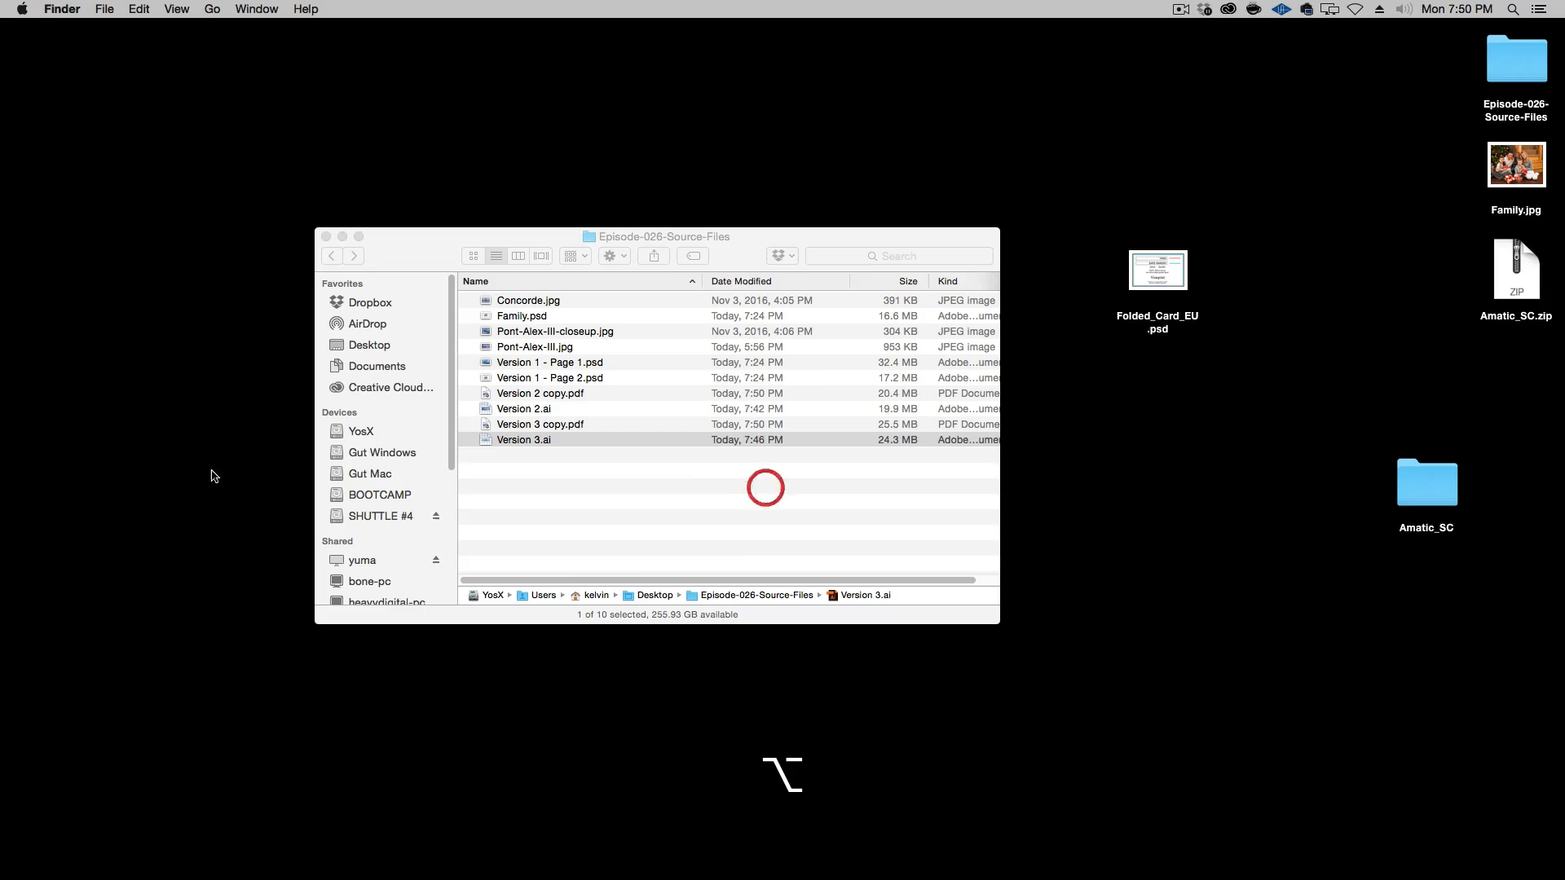
pyautogui.click(624, 499)
pyautogui.press('super+Tab')
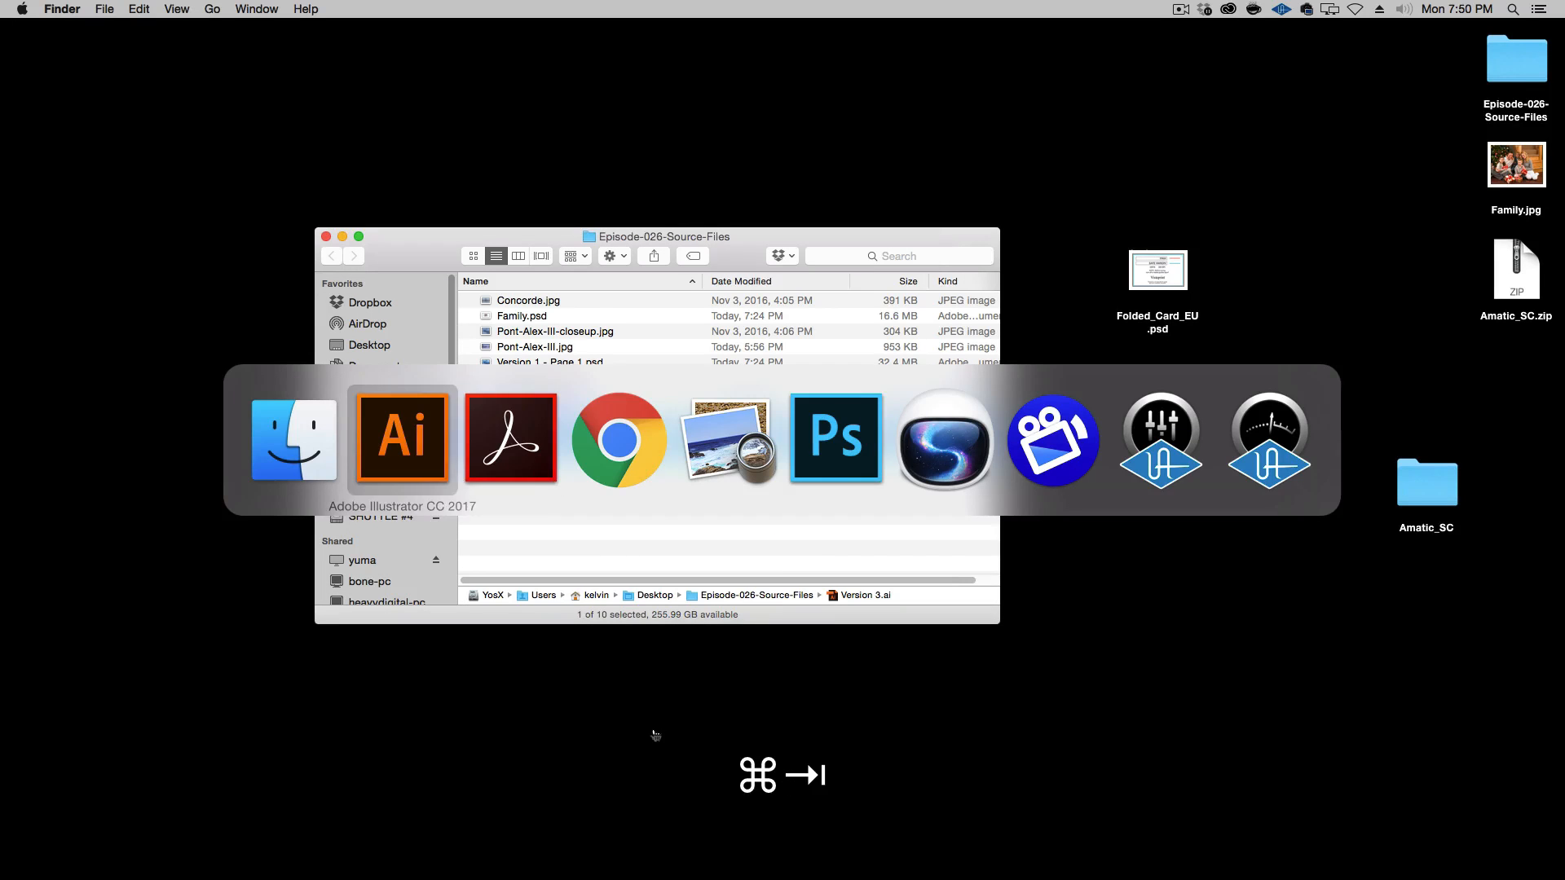
pyautogui.press('super+Tab')
pyautogui.press('super+Tab')
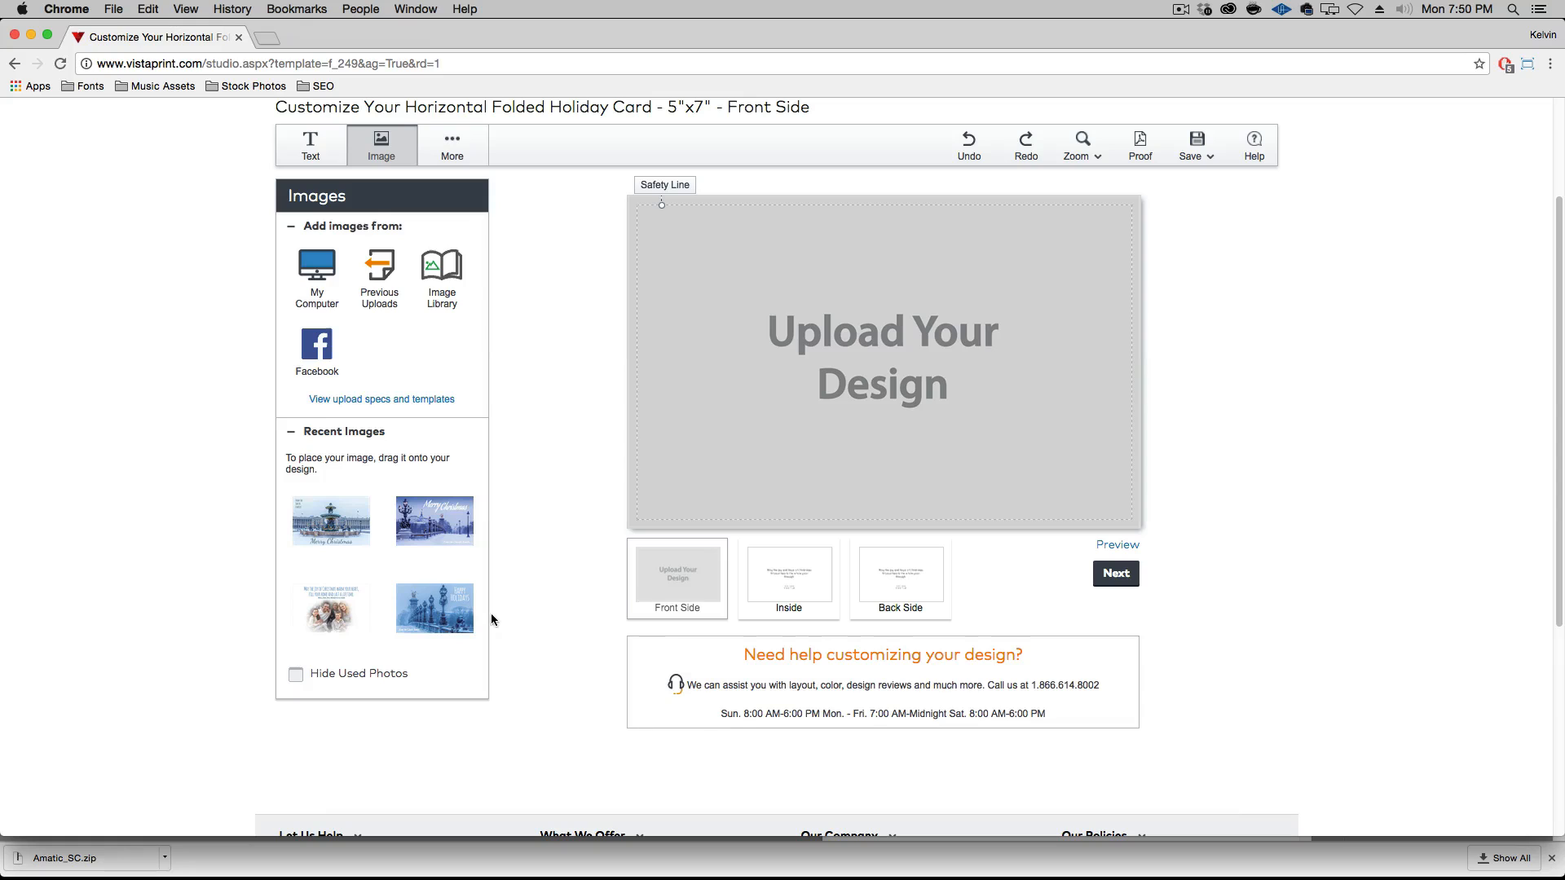
# Delete the Merry Christmas lamp-post and fountain images uploaded from the Illustrator files from Recent Images
pyautogui.moveTo(394, 528)
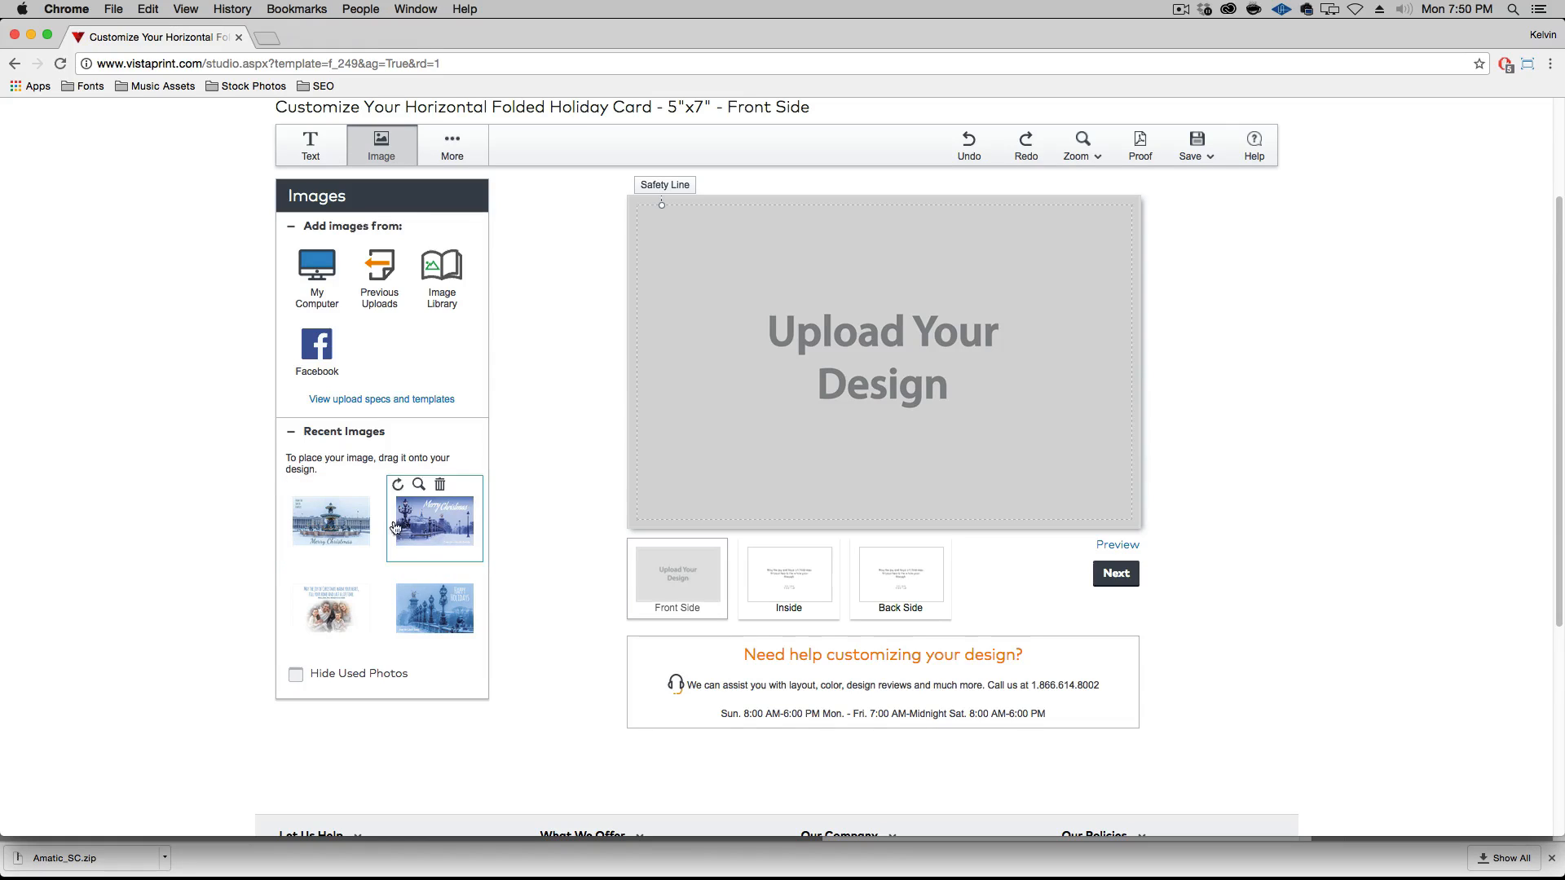
pyautogui.click(440, 487)
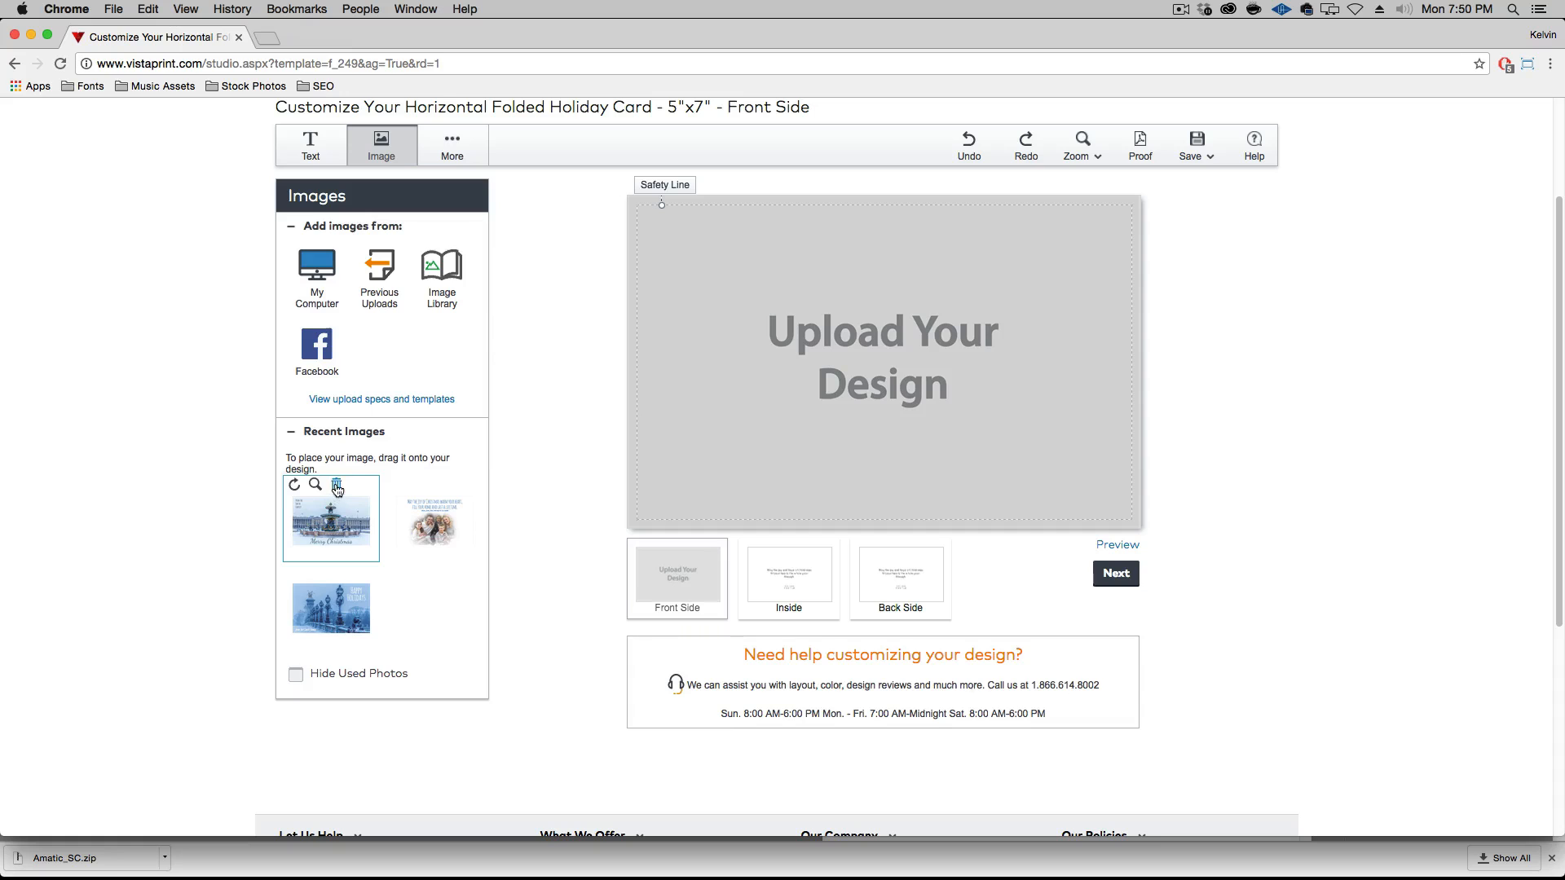
pyautogui.click(337, 487)
# Upload Version 2 copy.pdf and Version 3 copy.pdf together from the Episode-026-Source-Files folder
pyautogui.click(319, 303)
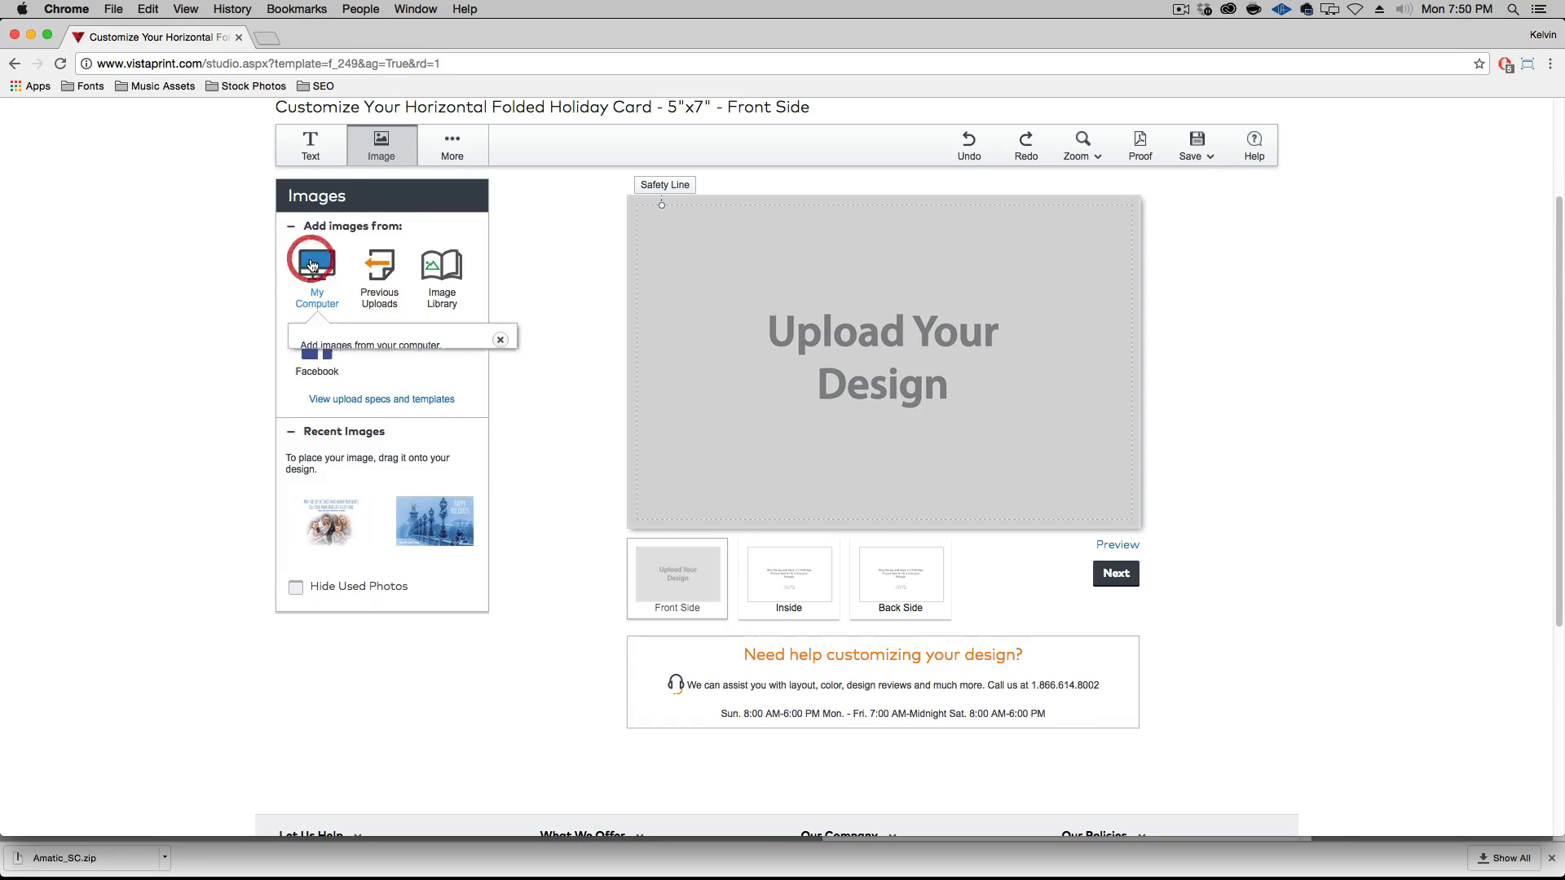
pyautogui.click(319, 377)
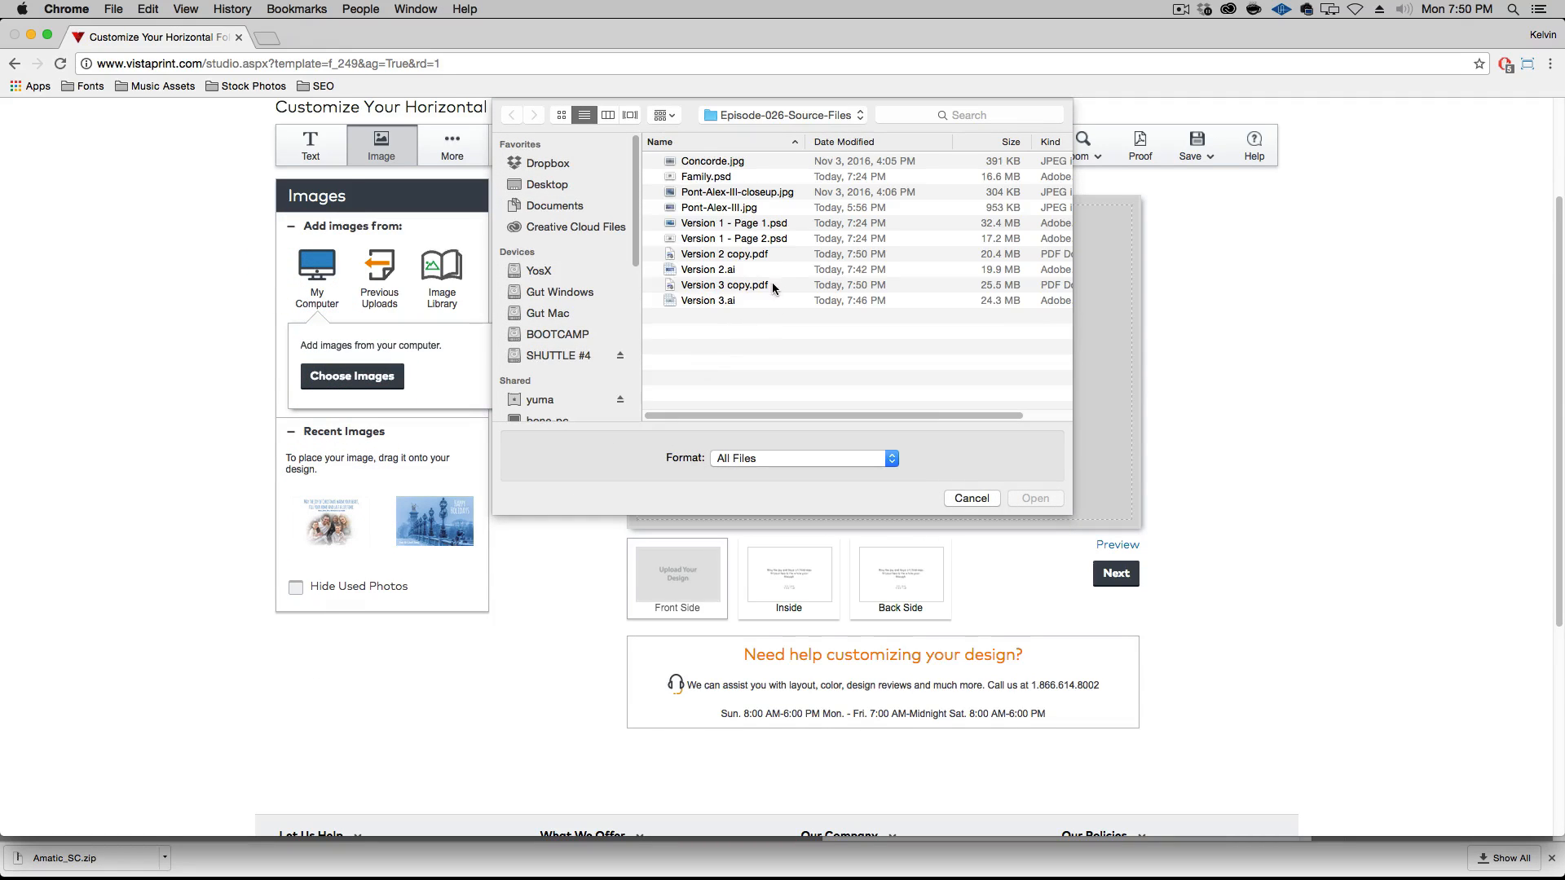
pyautogui.click(775, 284)
pyautogui.keyDown('super'); pyautogui.click(734, 253); pyautogui.keyUp('super')
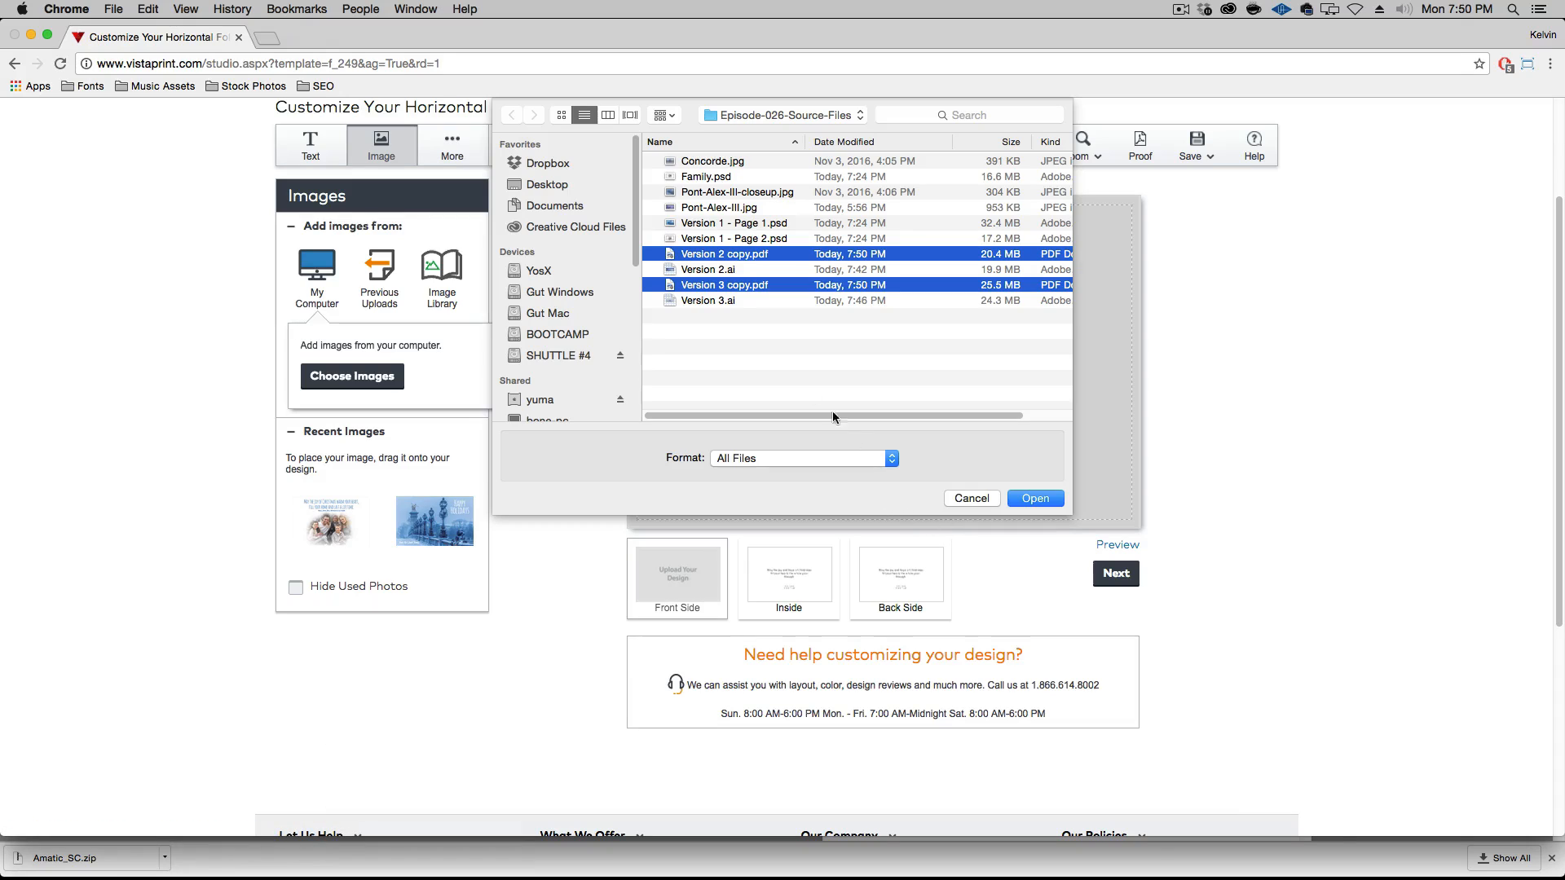
pyautogui.click(1035, 499)
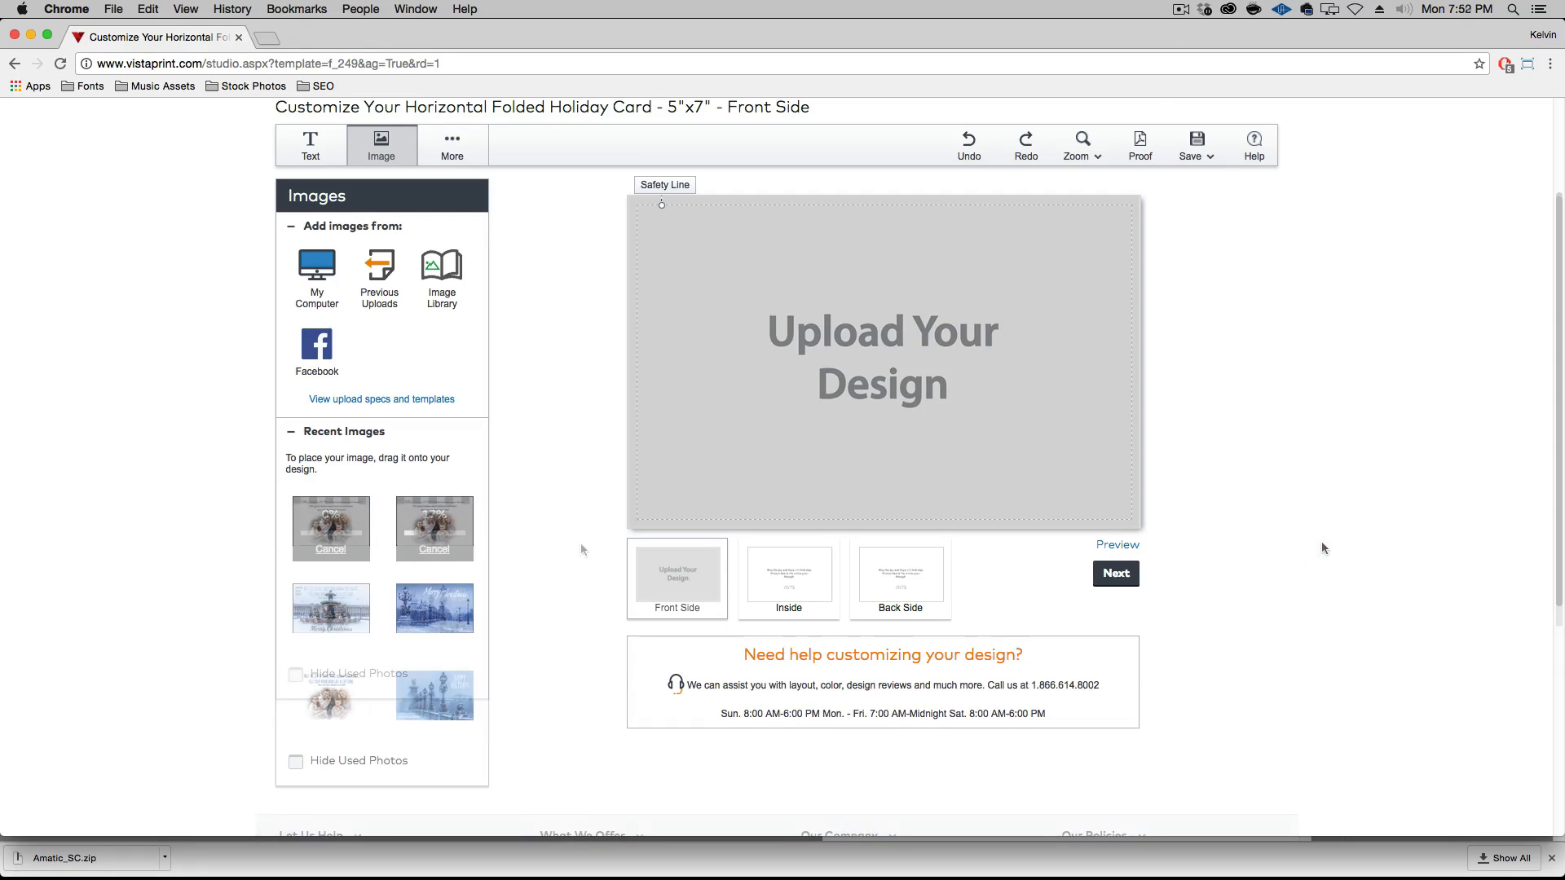
# Place the uploaded Version 1 - Page 1.psd image on the front side of the card
pyautogui.moveTo(431, 544)
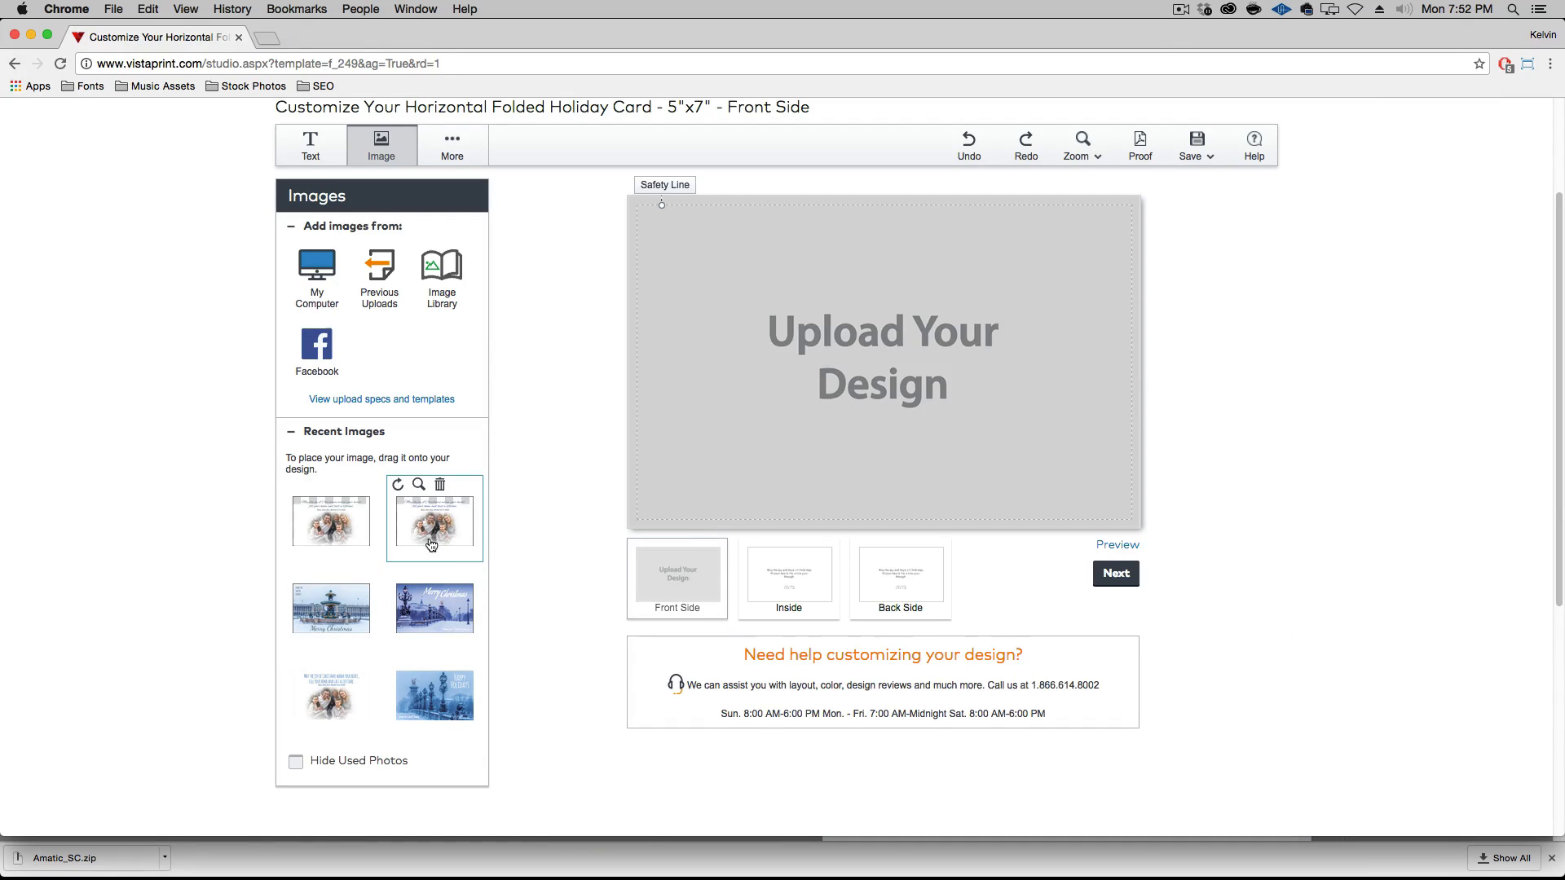
pyautogui.moveTo(444, 620)
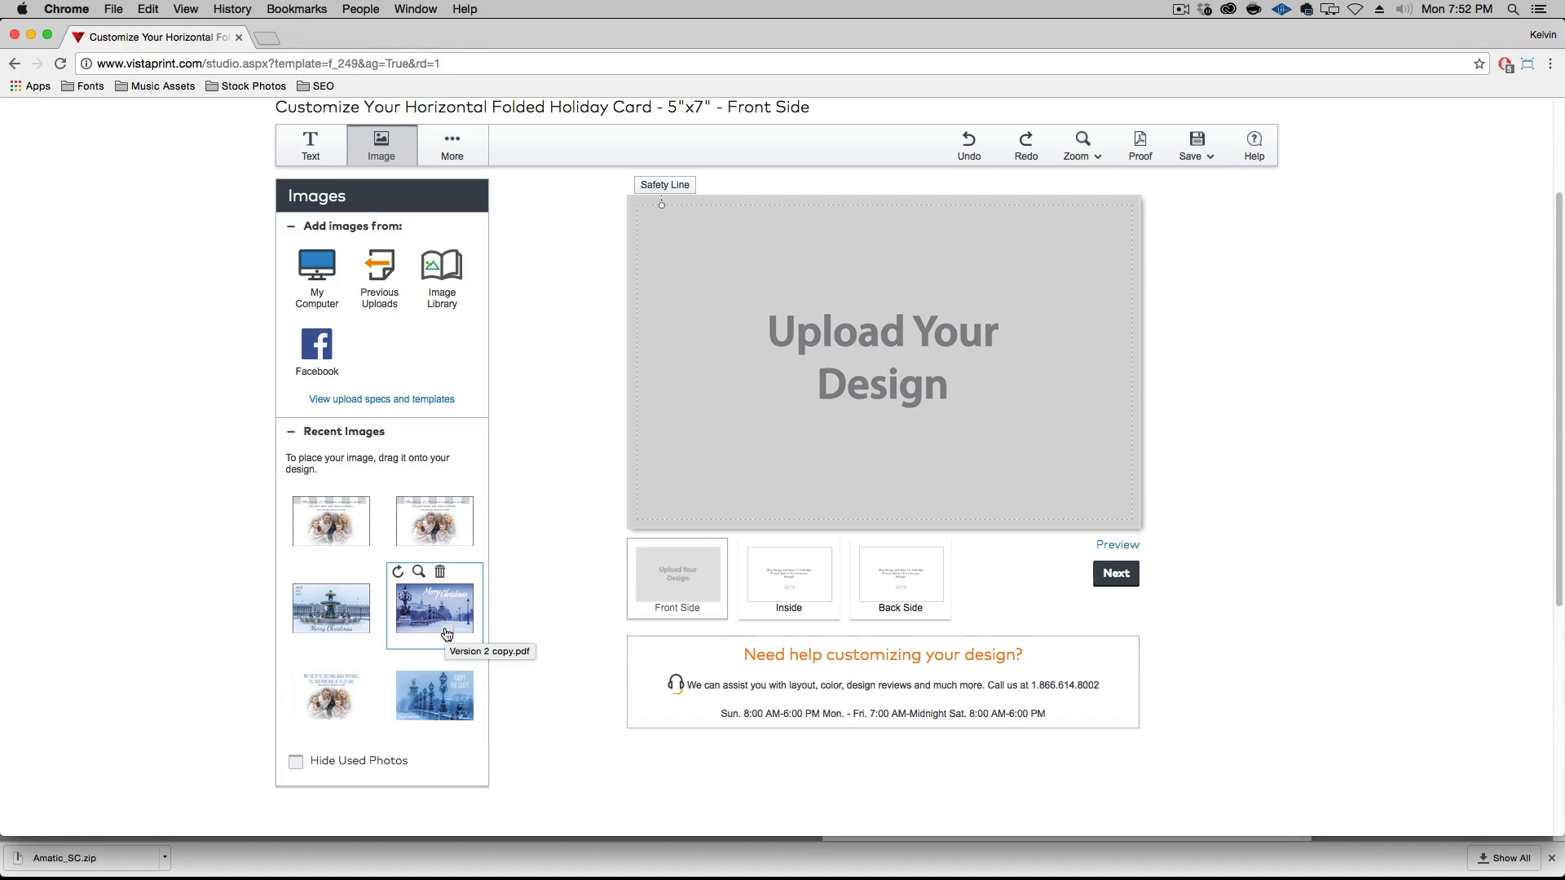
pyautogui.moveTo(447, 686)
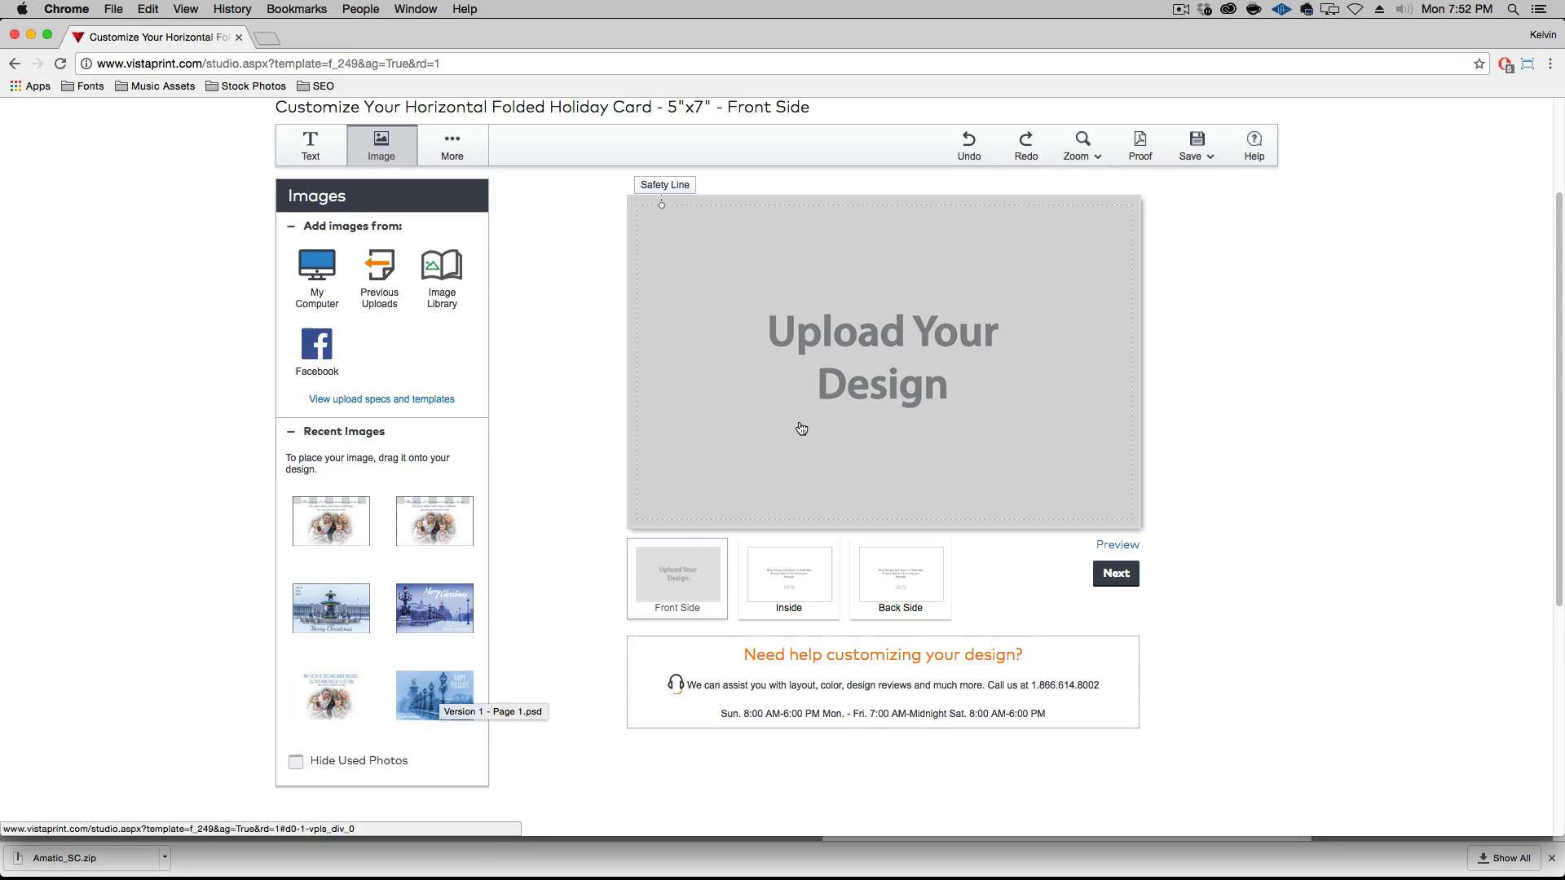
pyautogui.moveTo(444, 706); pyautogui.dragTo(779, 384)
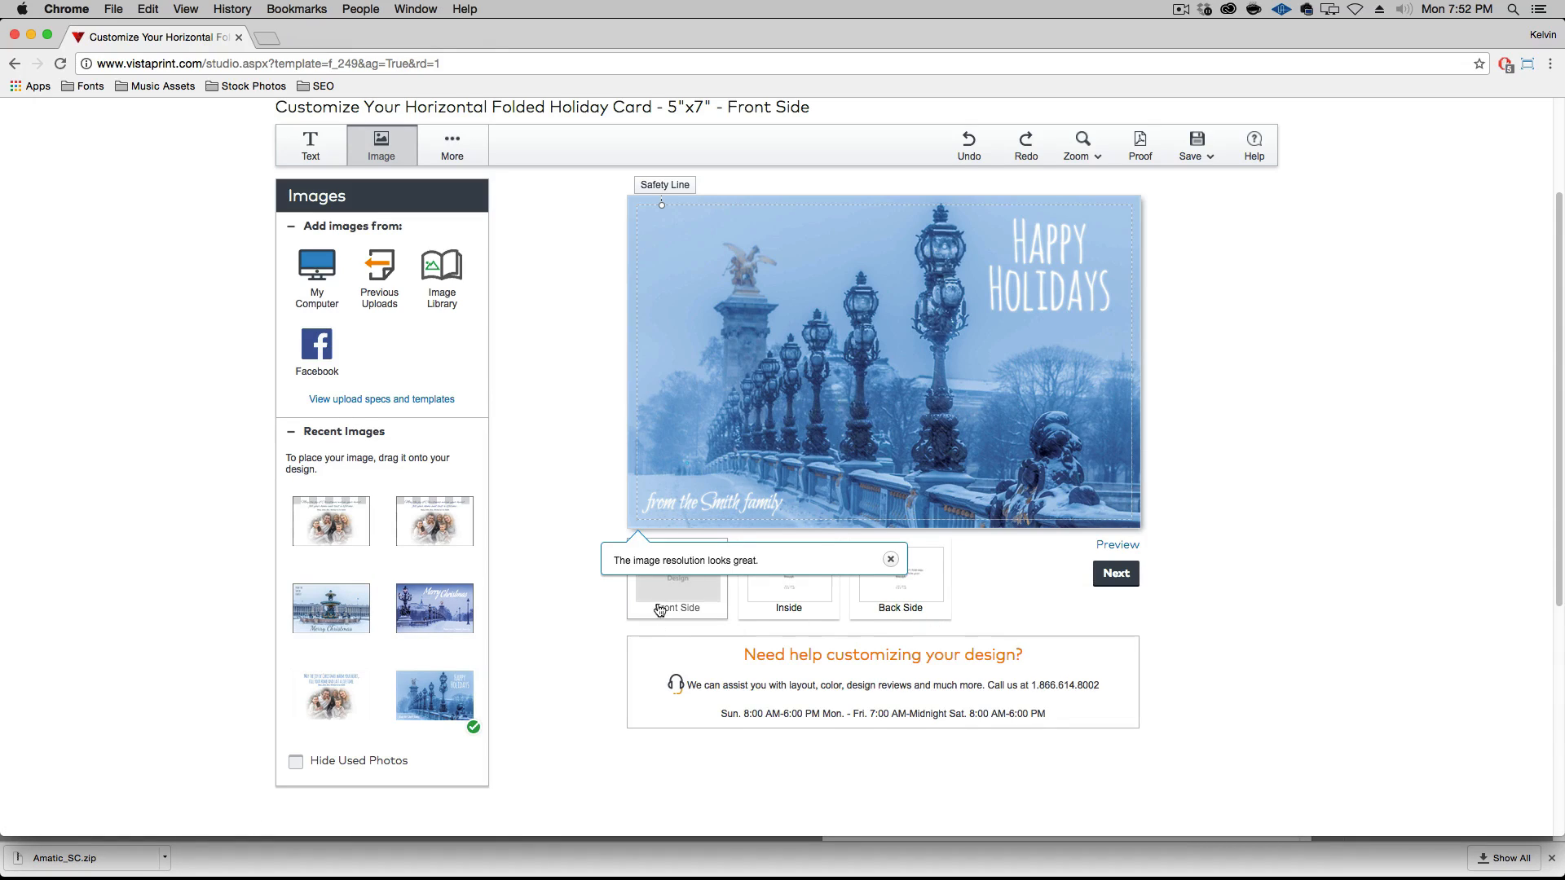
# Open the inside of the card and examine its default greeting text and the available design options
pyautogui.click(821, 600)
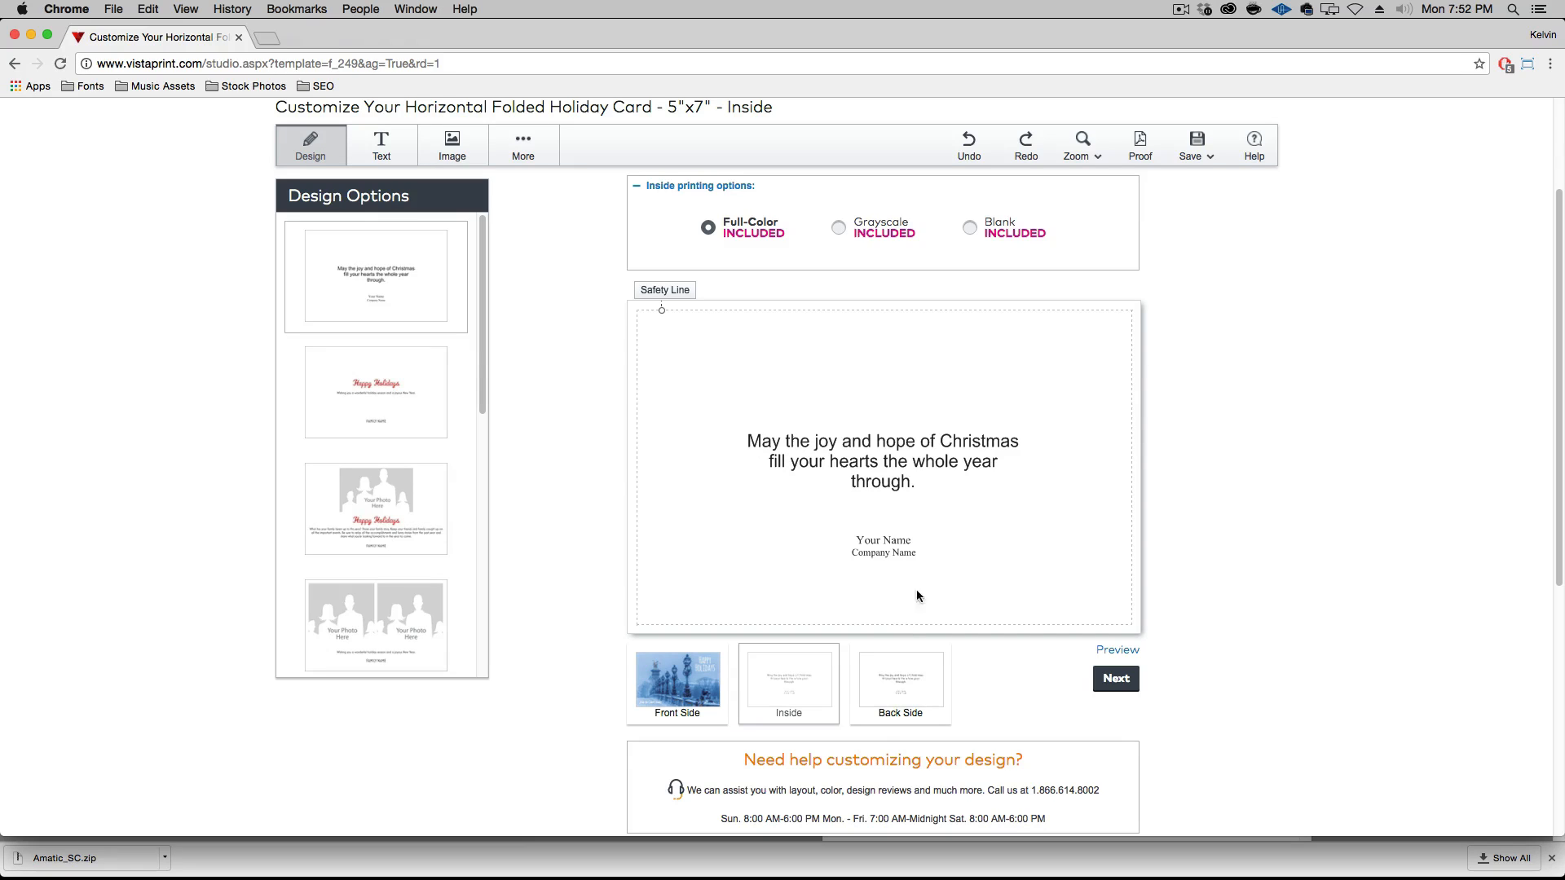
pyautogui.click(820, 453)
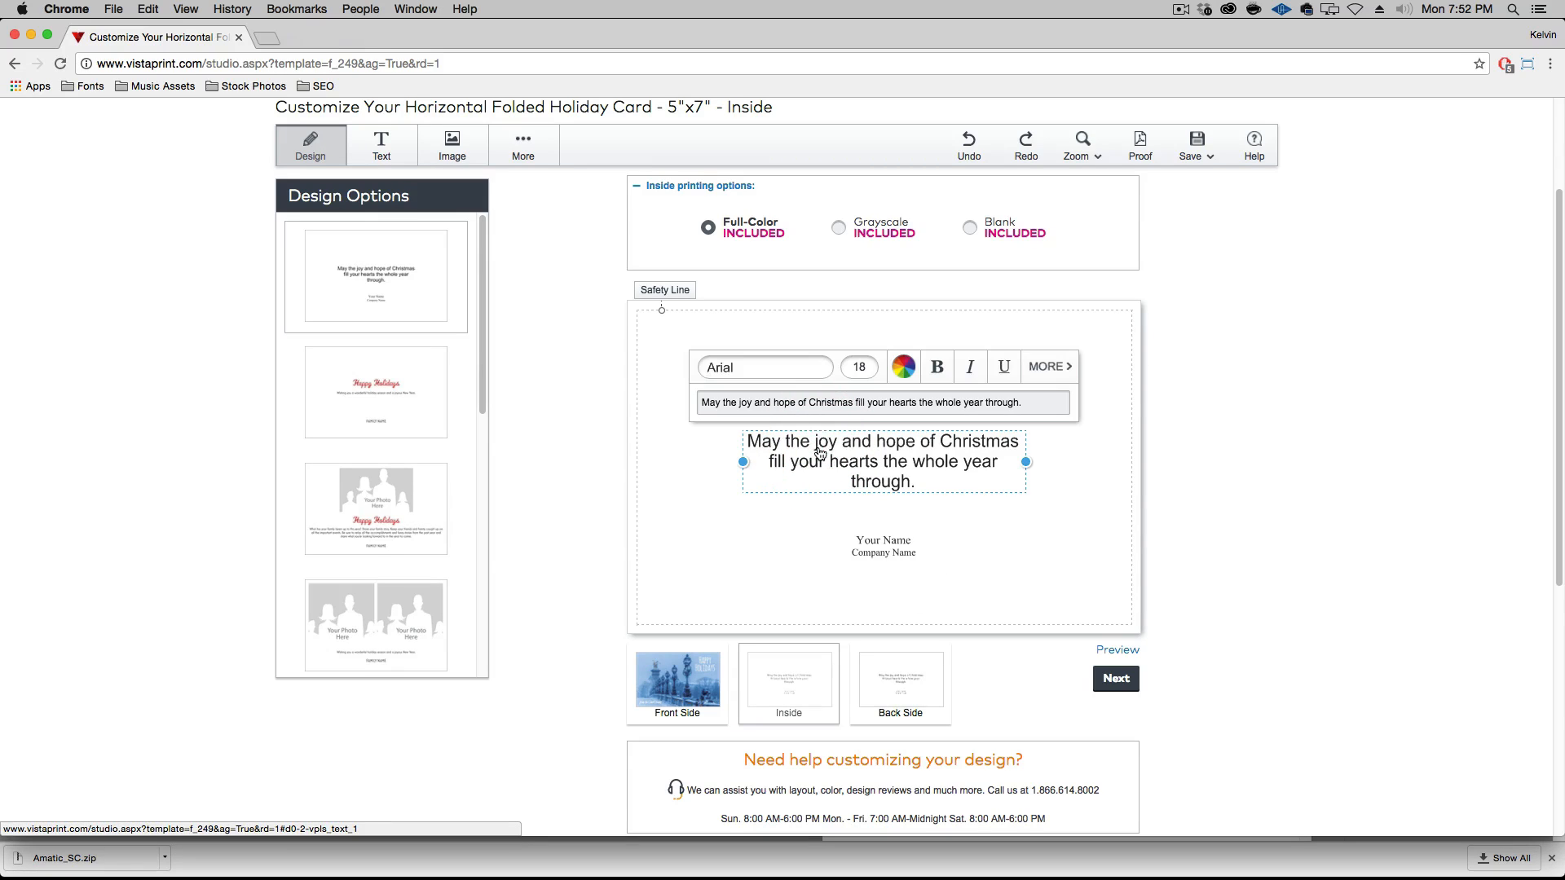
pyautogui.click(685, 437)
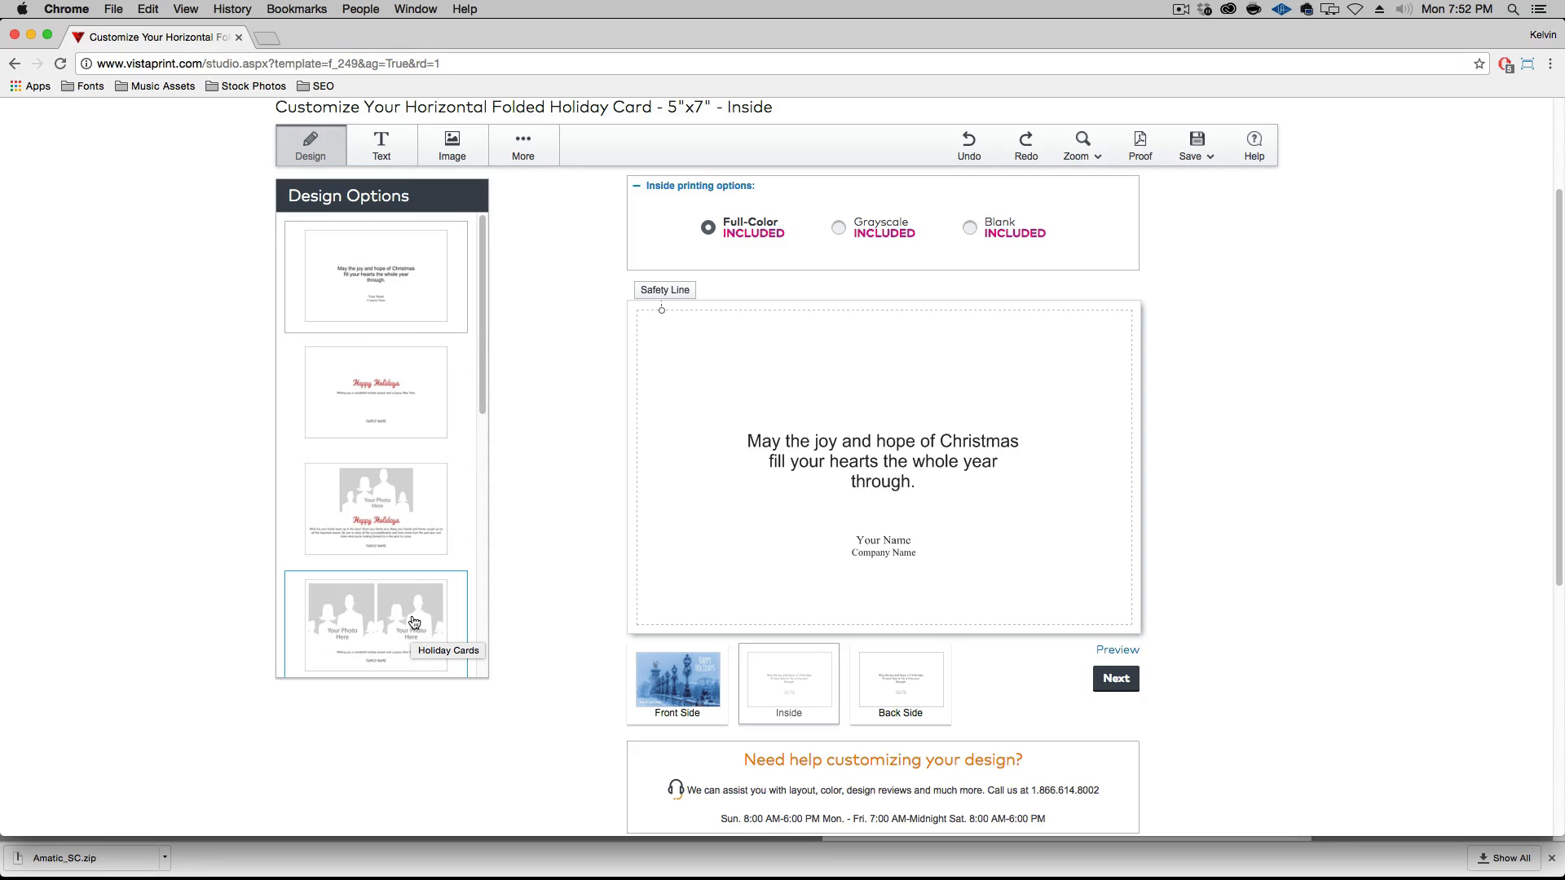
pyautogui.scroll(-3, 414, 622)
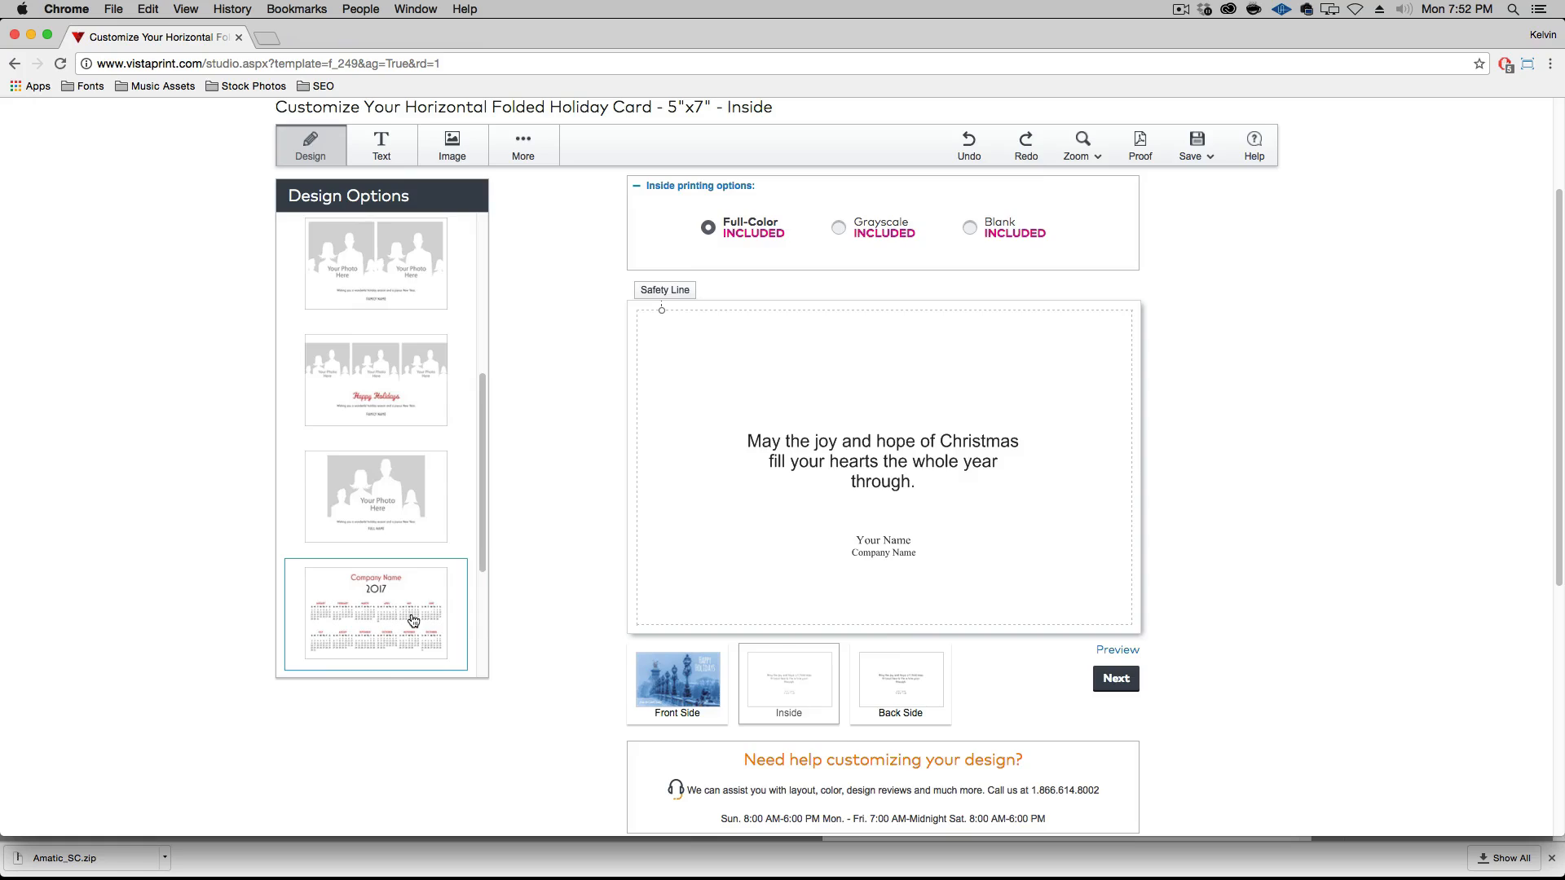
pyautogui.scroll(5, 412, 621)
pyautogui.scroll(-5, 610, 623)
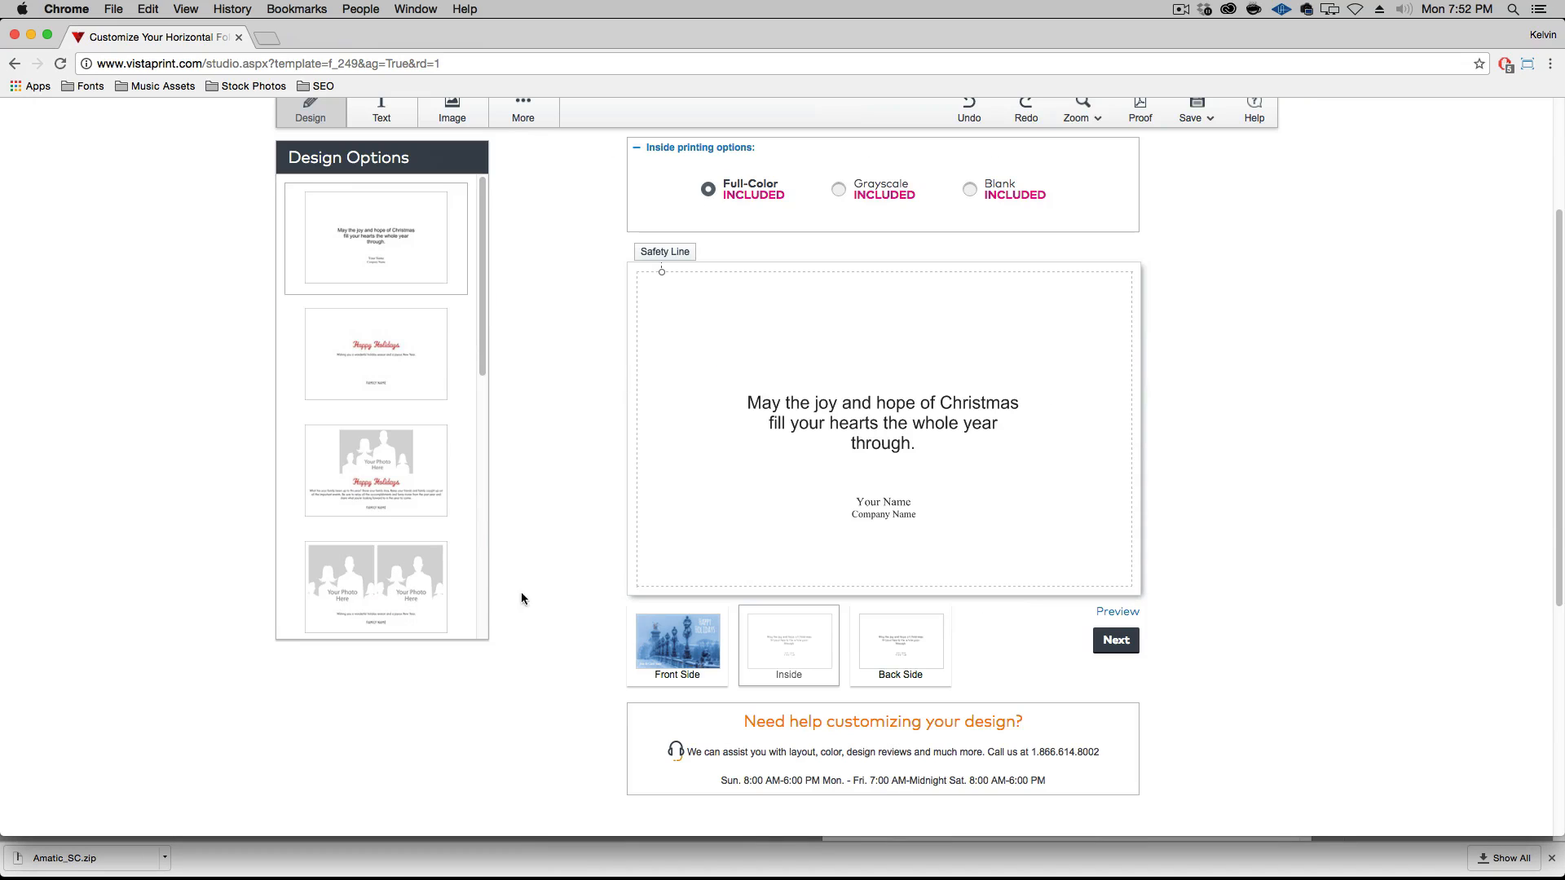
# Show the uploaded images and delete the default Christmas greeting text from the inside of the card
pyautogui.scroll(3, 559, 429)
pyautogui.click(453, 241)
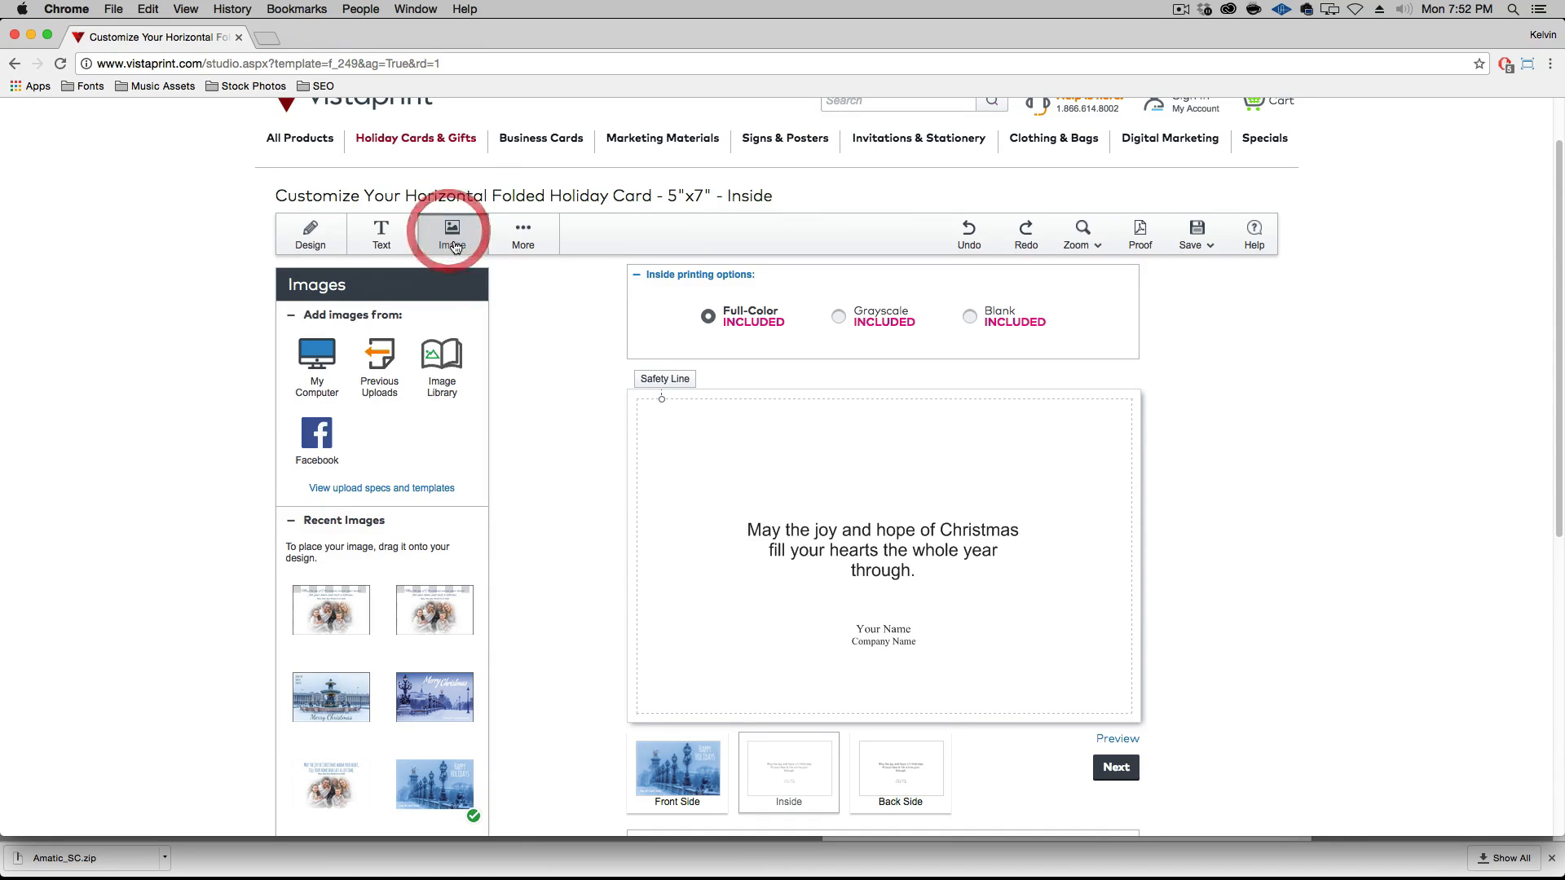
pyautogui.click(823, 534)
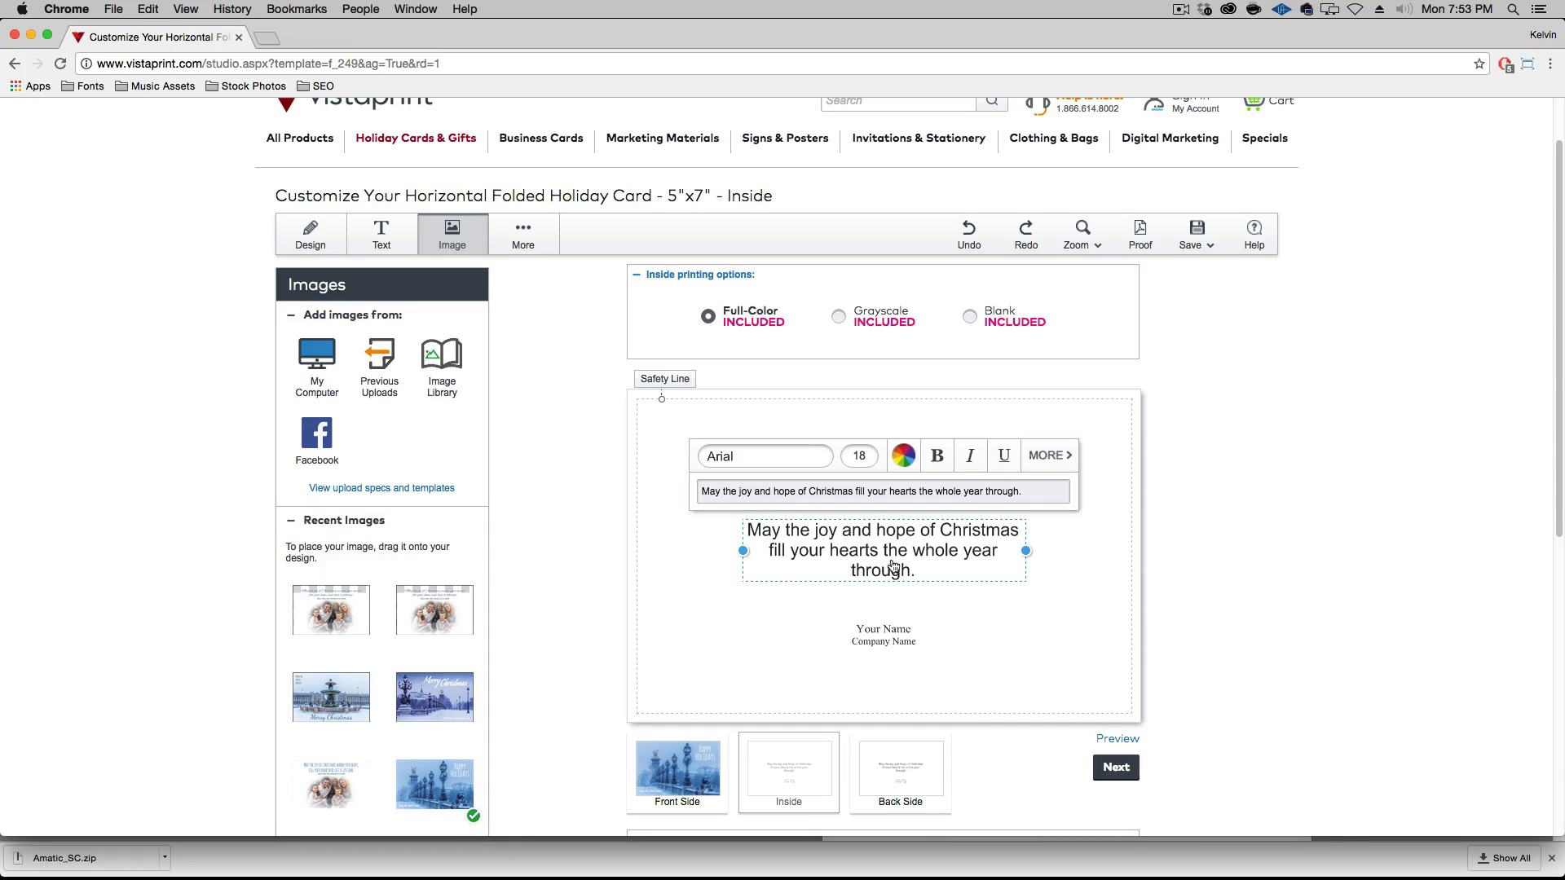
pyautogui.moveTo(894, 568); pyautogui.dragTo(926, 540)
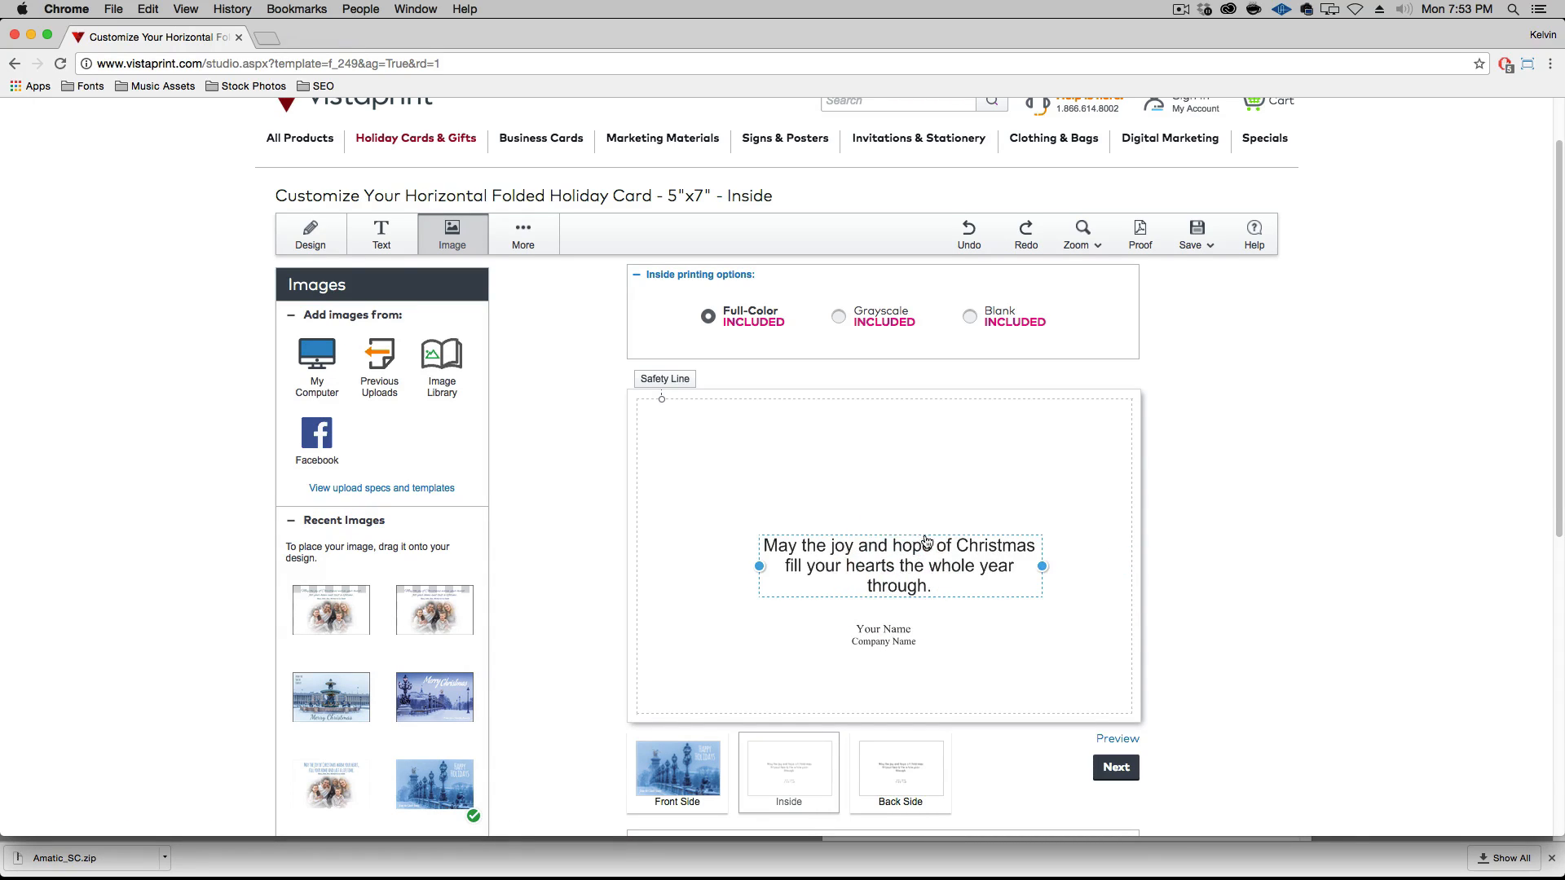
pyautogui.click(898, 563)
pyautogui.click(1084, 470)
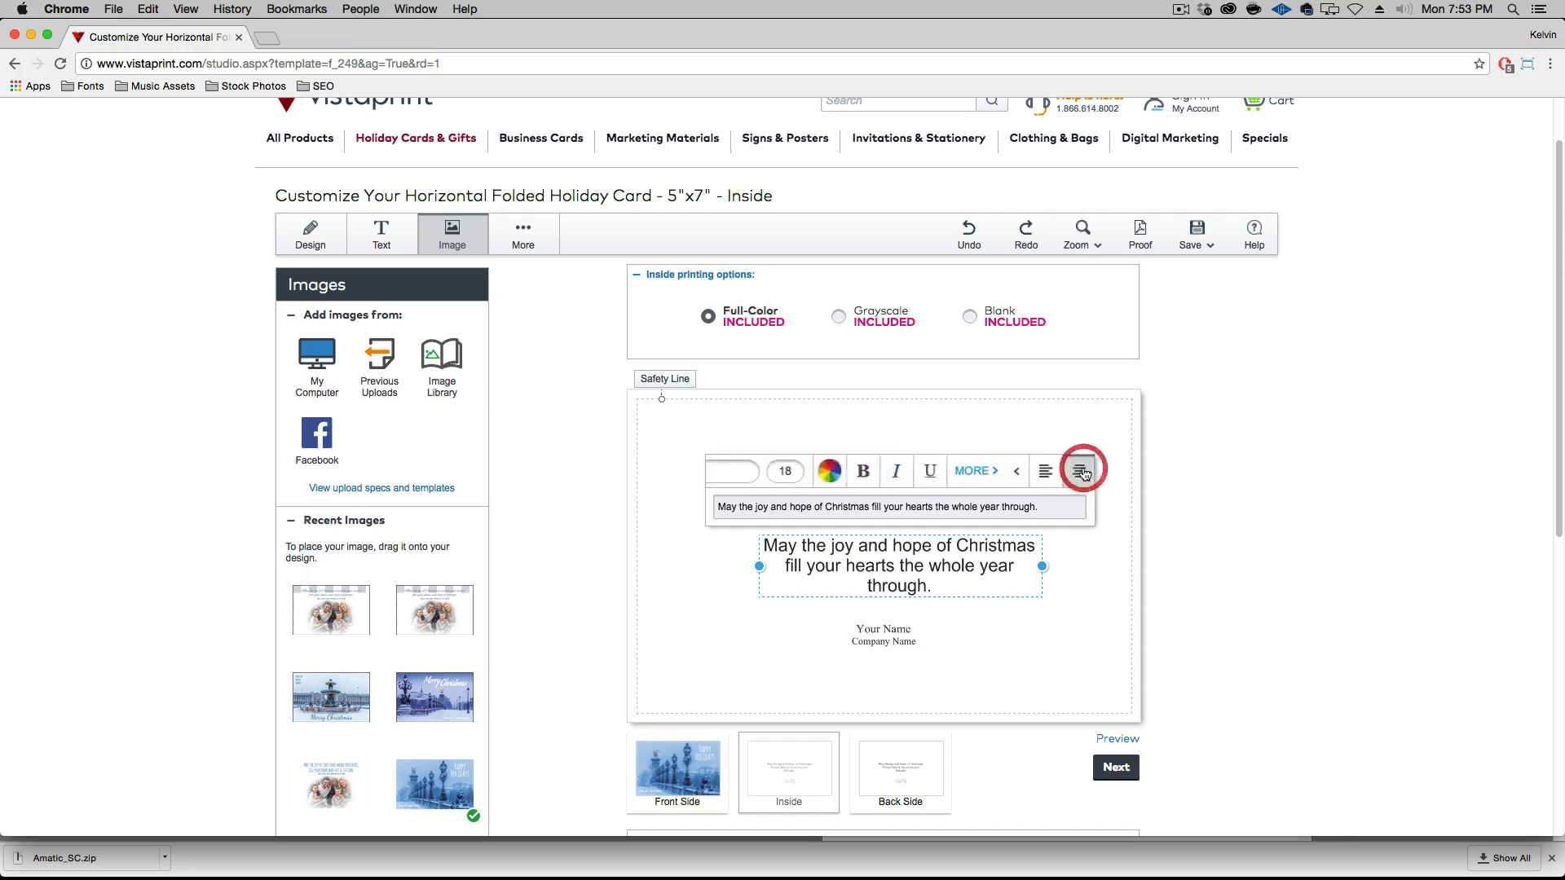
pyautogui.click(1043, 468)
# Delete the Your Name and Company Name placeholder lines from the inside of the card
pyautogui.click(887, 639)
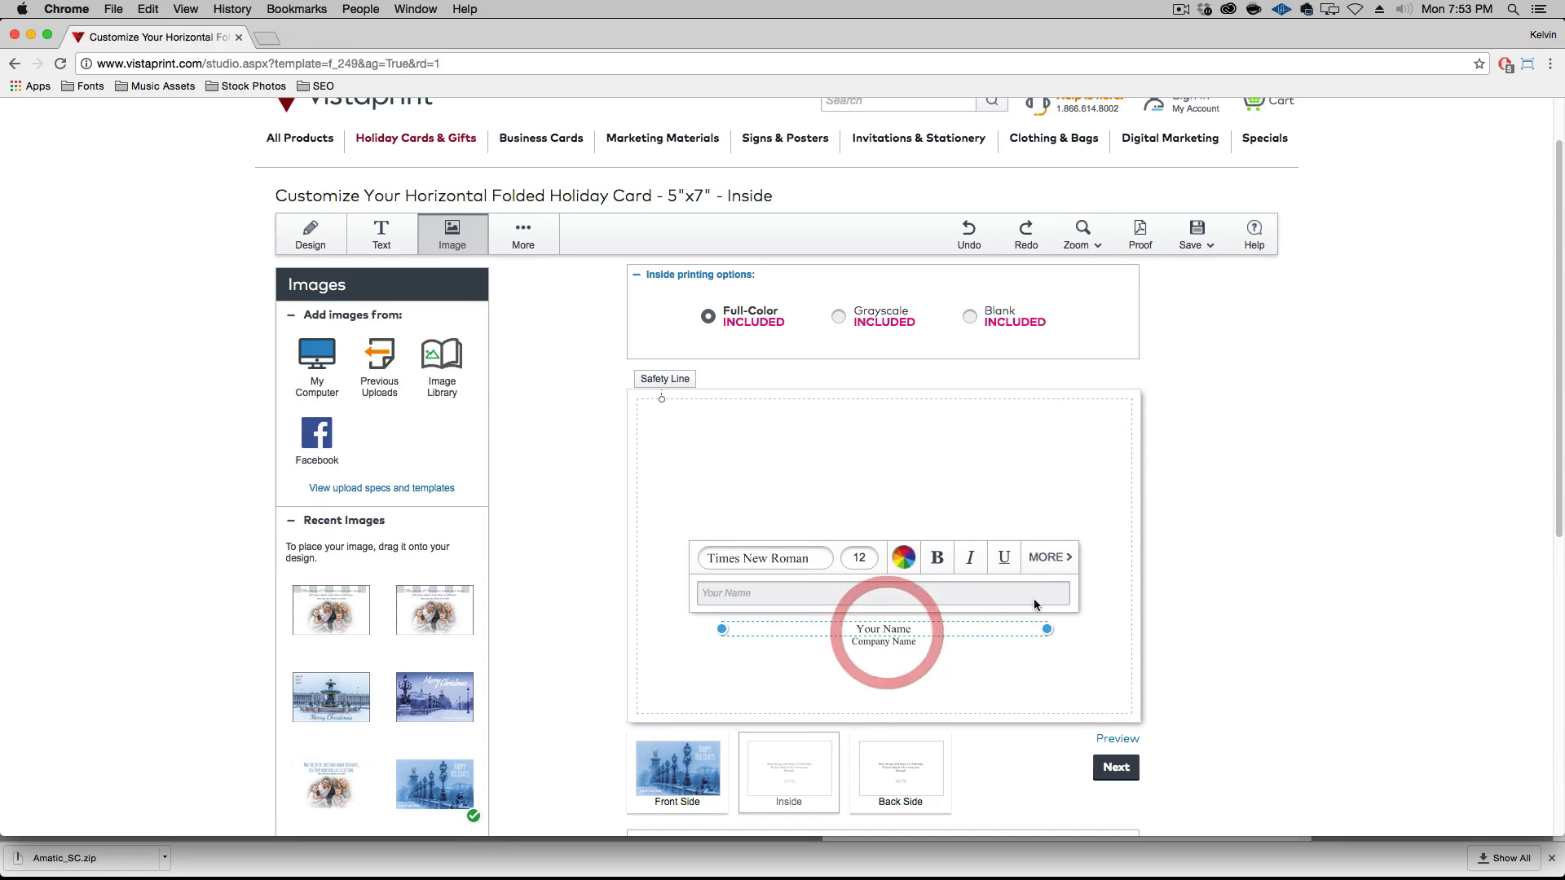
pyautogui.click(1057, 561)
pyautogui.click(1027, 557)
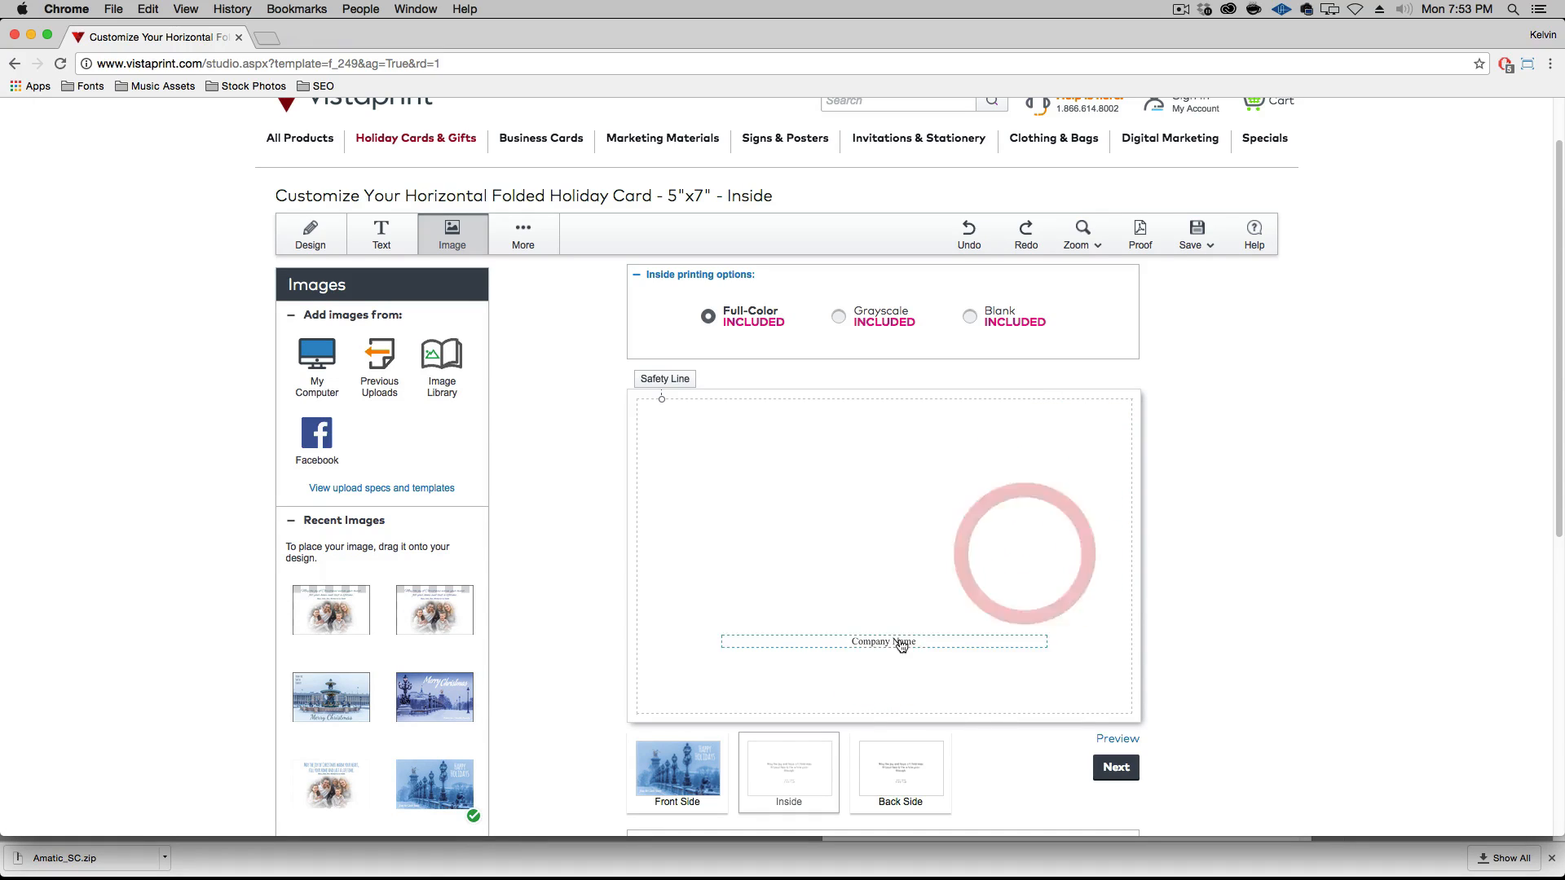
pyautogui.click(897, 643)
pyautogui.click(1057, 570)
pyautogui.click(1031, 573)
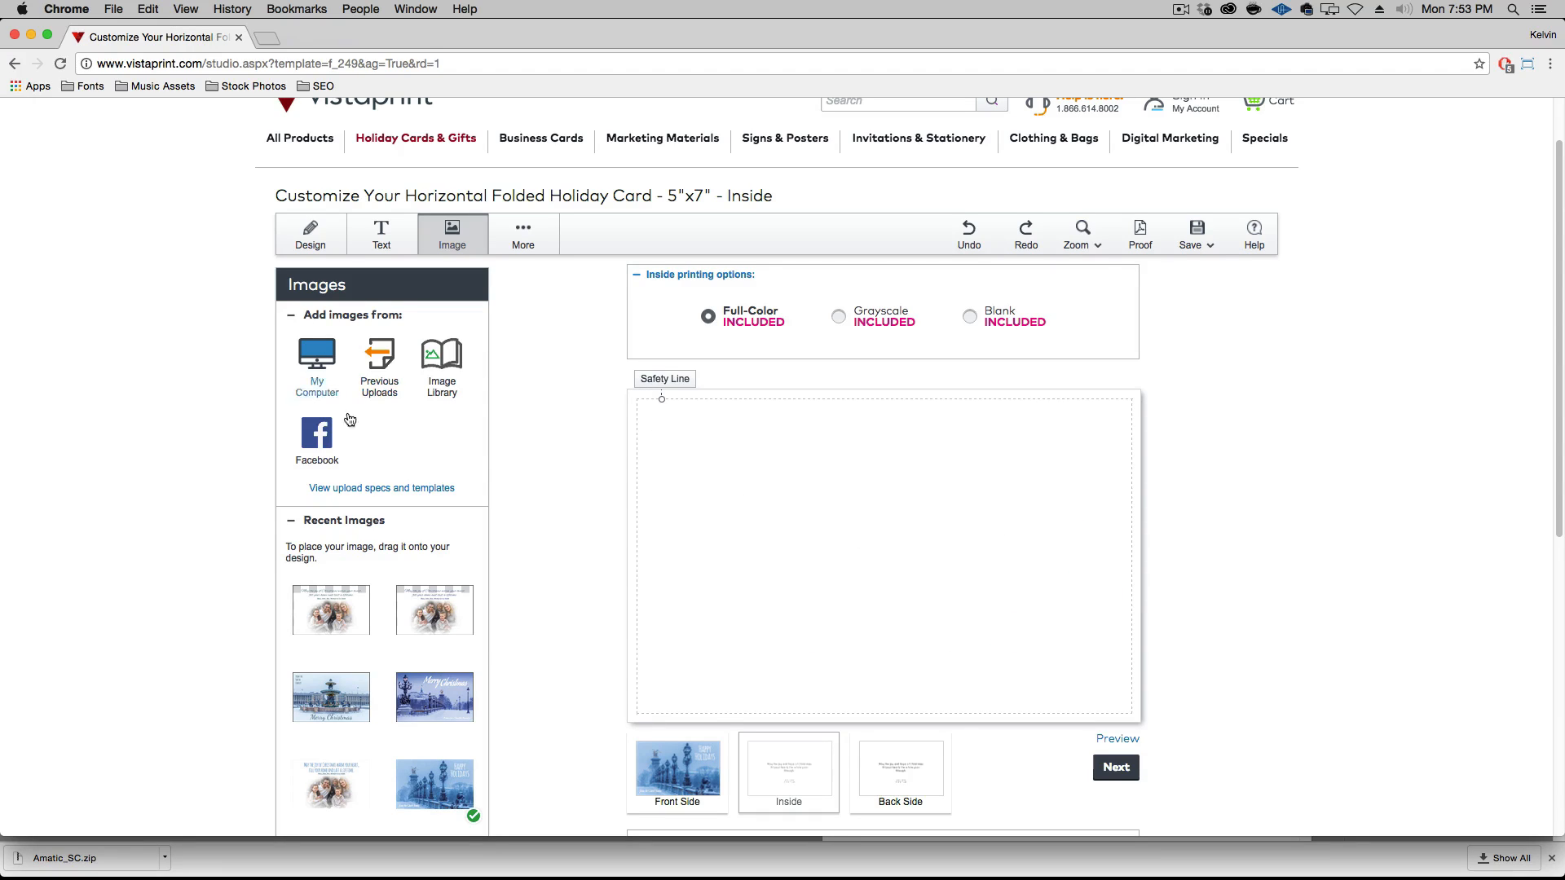
# Place the uploaded family photo with the blue Christmas greeting and no border on the inside of the card
pyautogui.scroll(-1, 430, 665)
pyautogui.moveTo(326, 789); pyautogui.dragTo(802, 525)
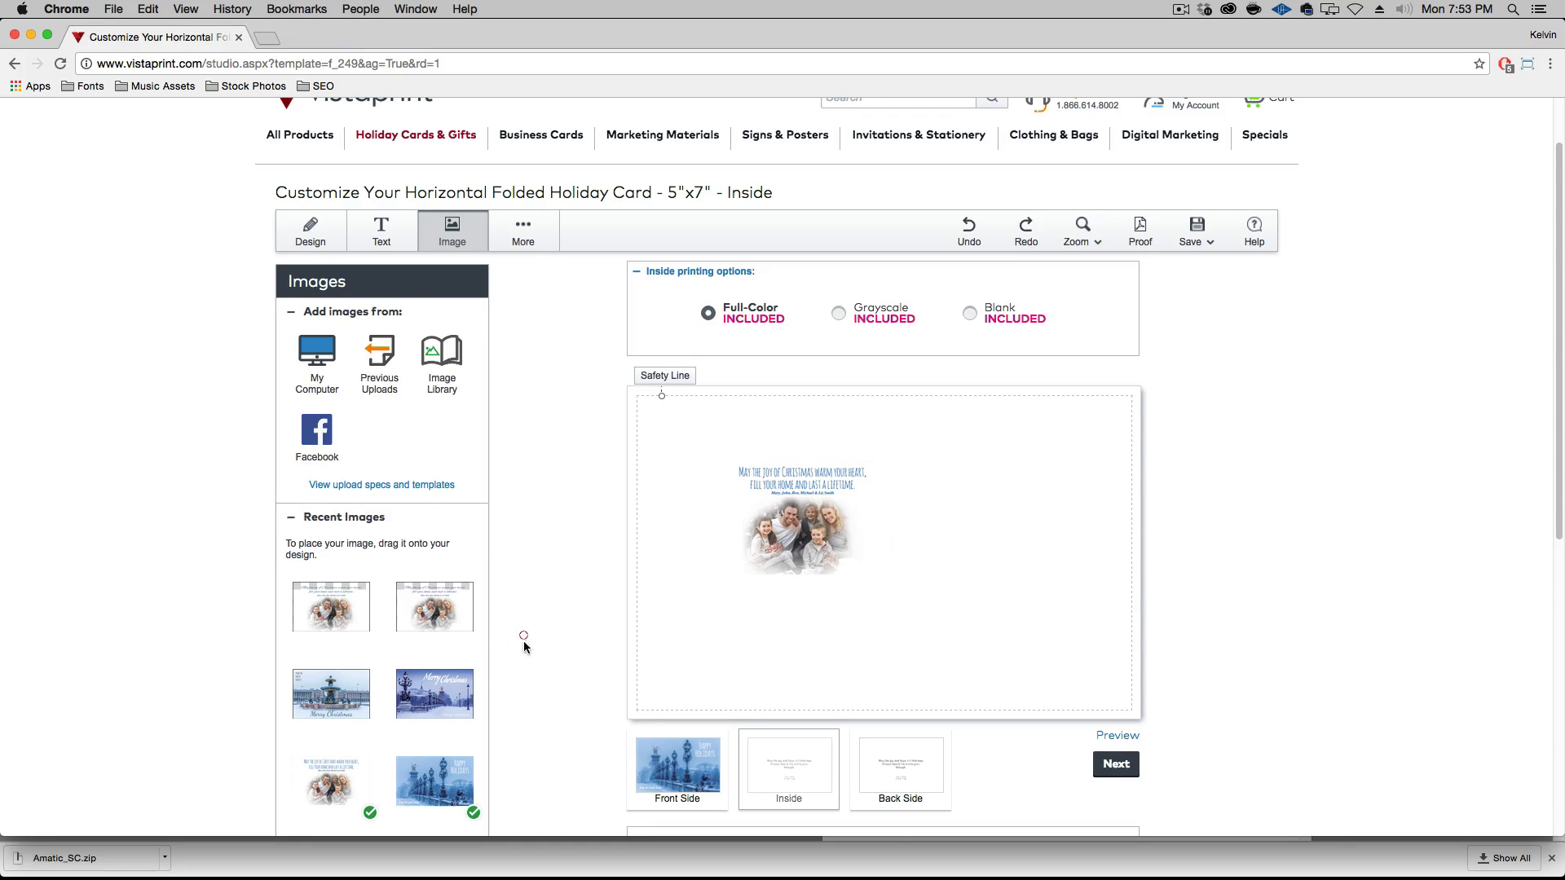
pyautogui.scroll(-4, 524, 701)
pyautogui.click(345, 640)
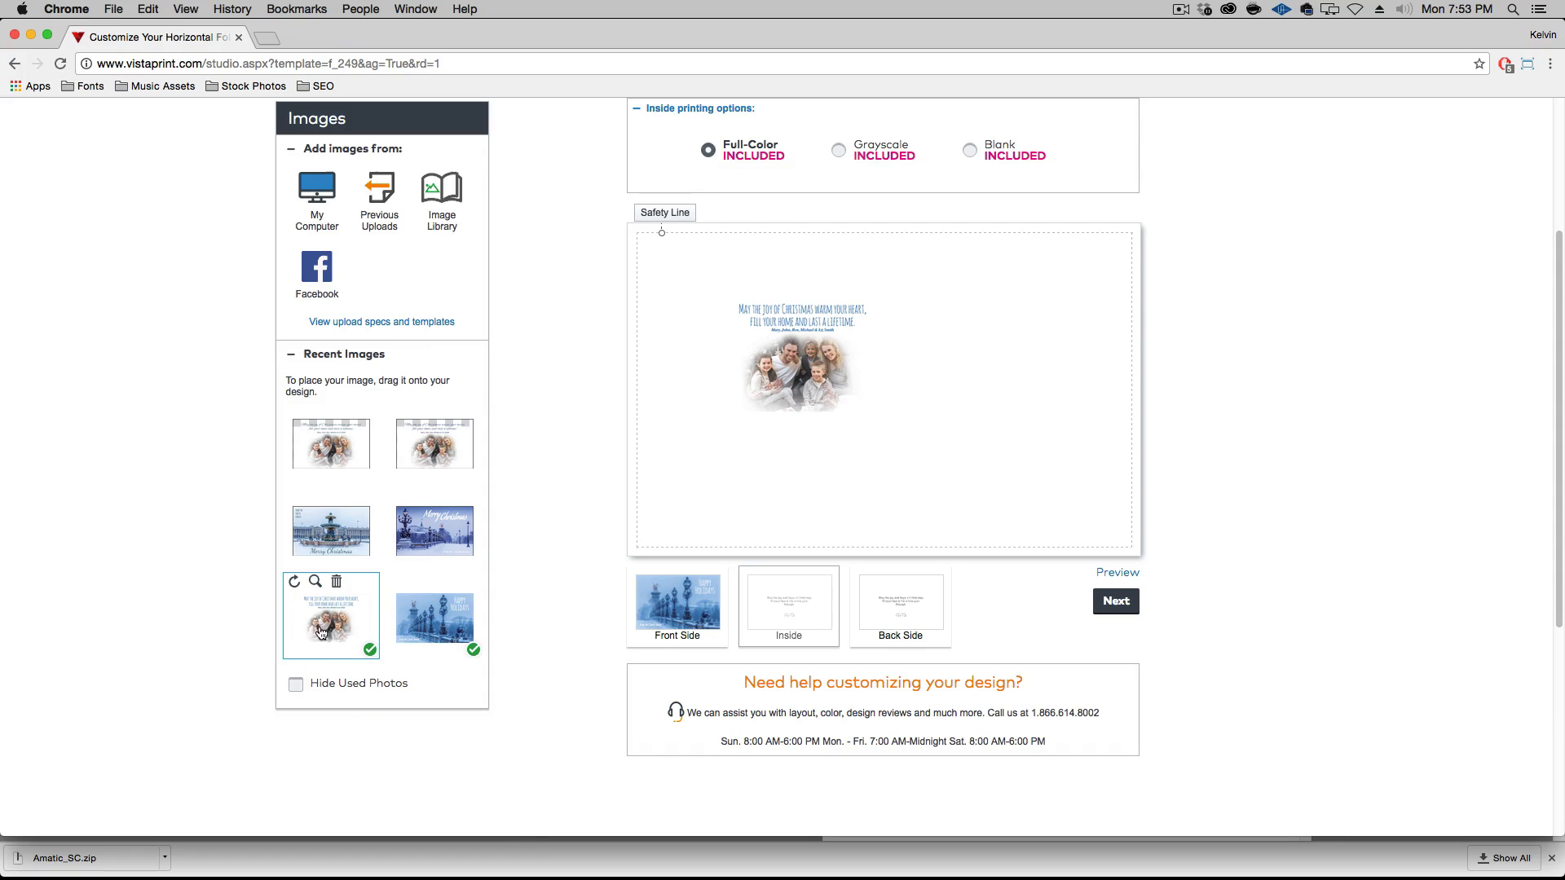
# Enlarge the placed family photo image past the safety line until it fills the inside to the card's edges
pyautogui.click(803, 356)
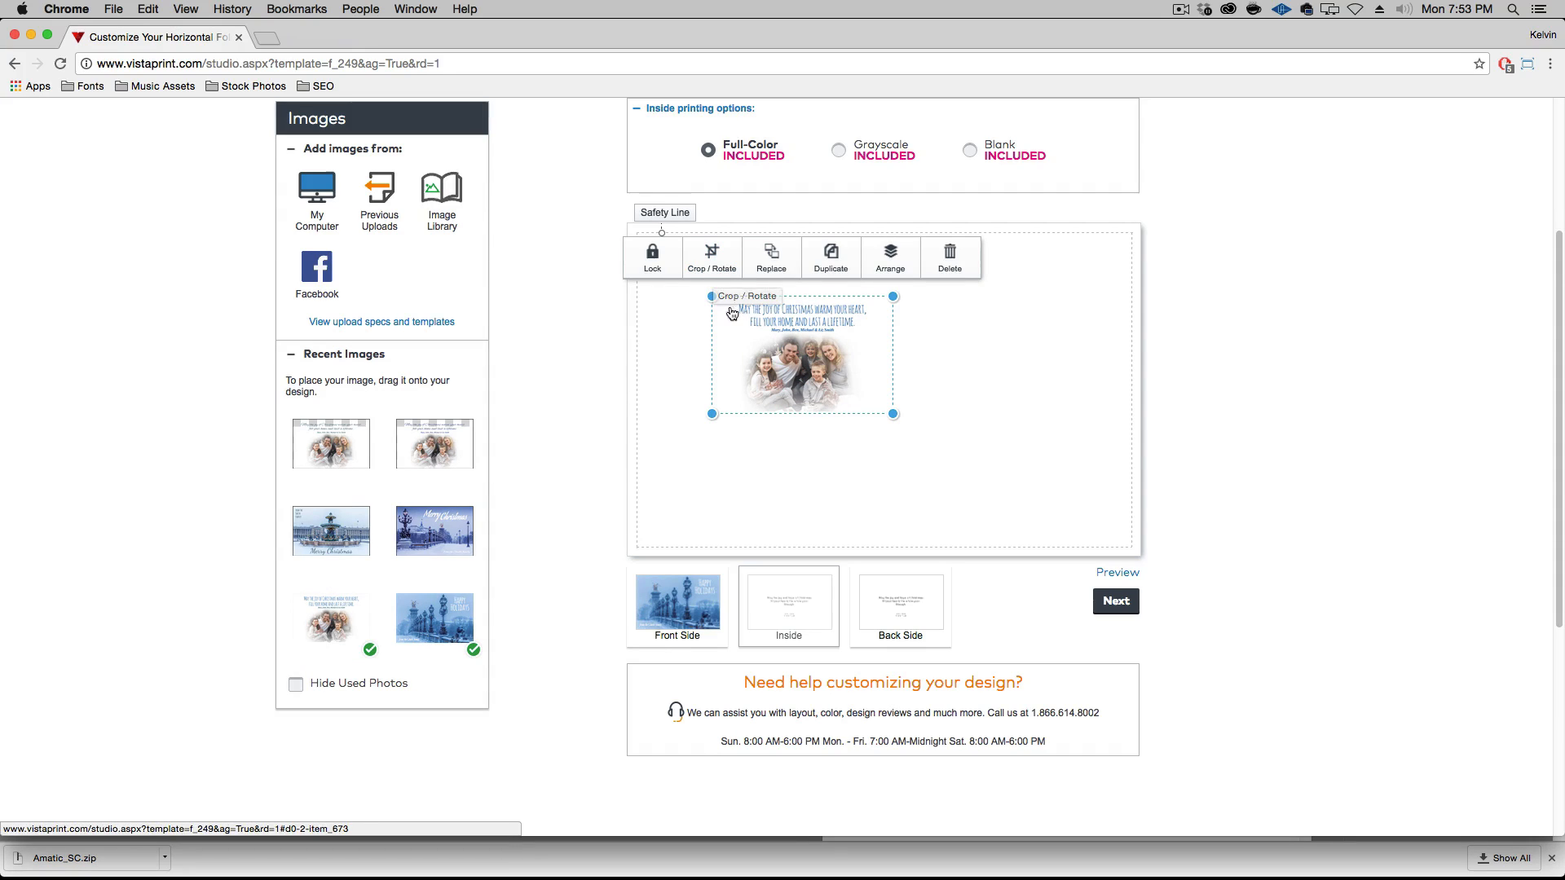
pyautogui.moveTo(712, 297); pyautogui.dragTo(685, 251)
pyautogui.moveTo(651, 204); pyautogui.dragTo(629, 192)
pyautogui.moveTo(894, 415); pyautogui.dragTo(1117, 554)
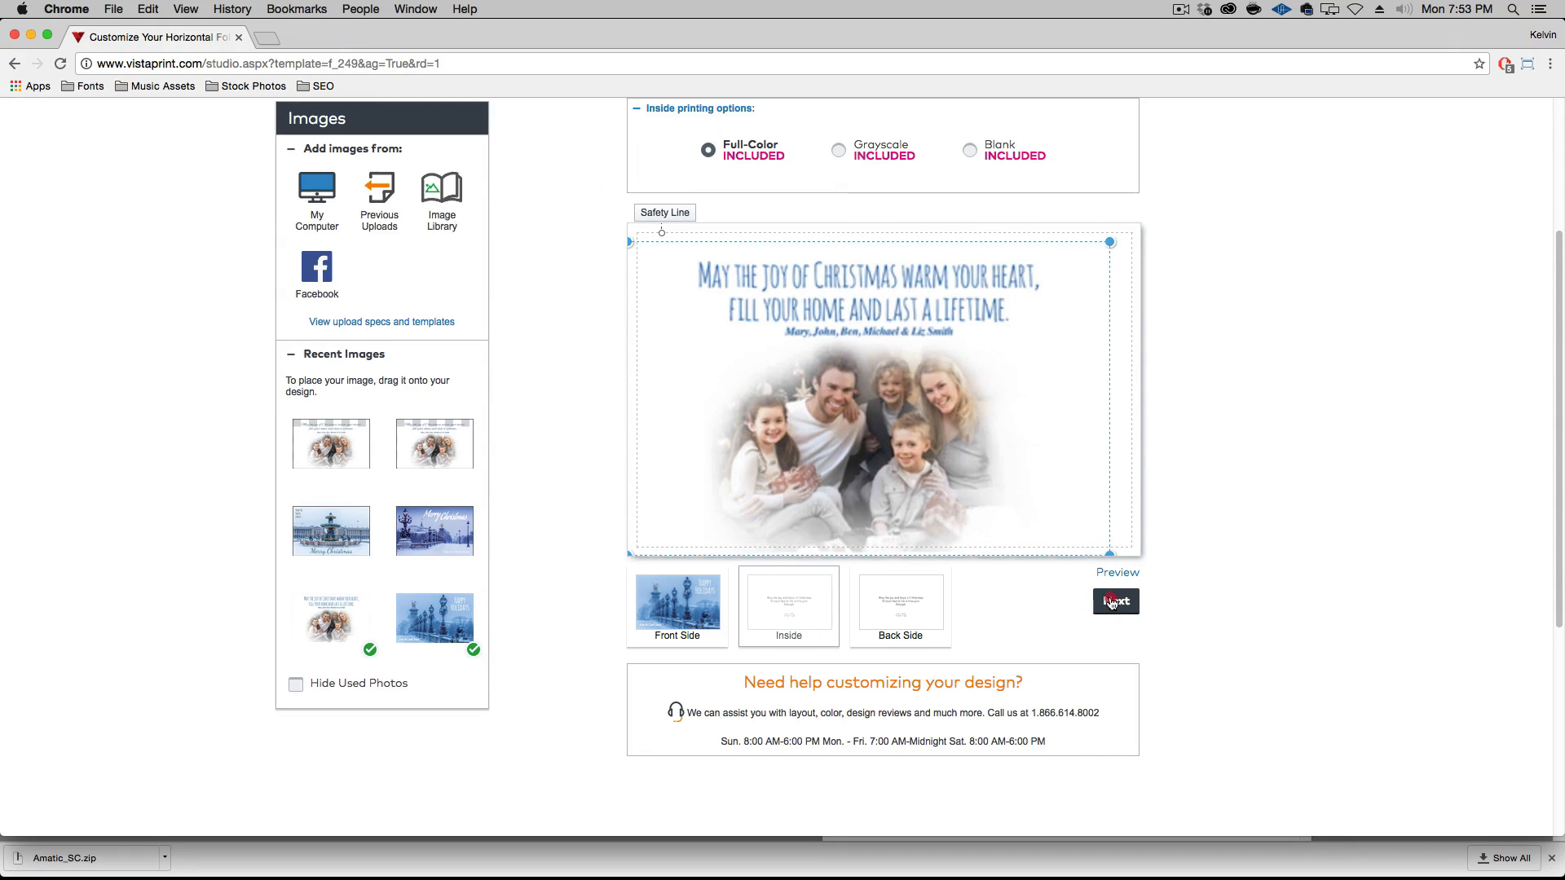
pyautogui.moveTo(1110, 243); pyautogui.dragTo(1139, 229)
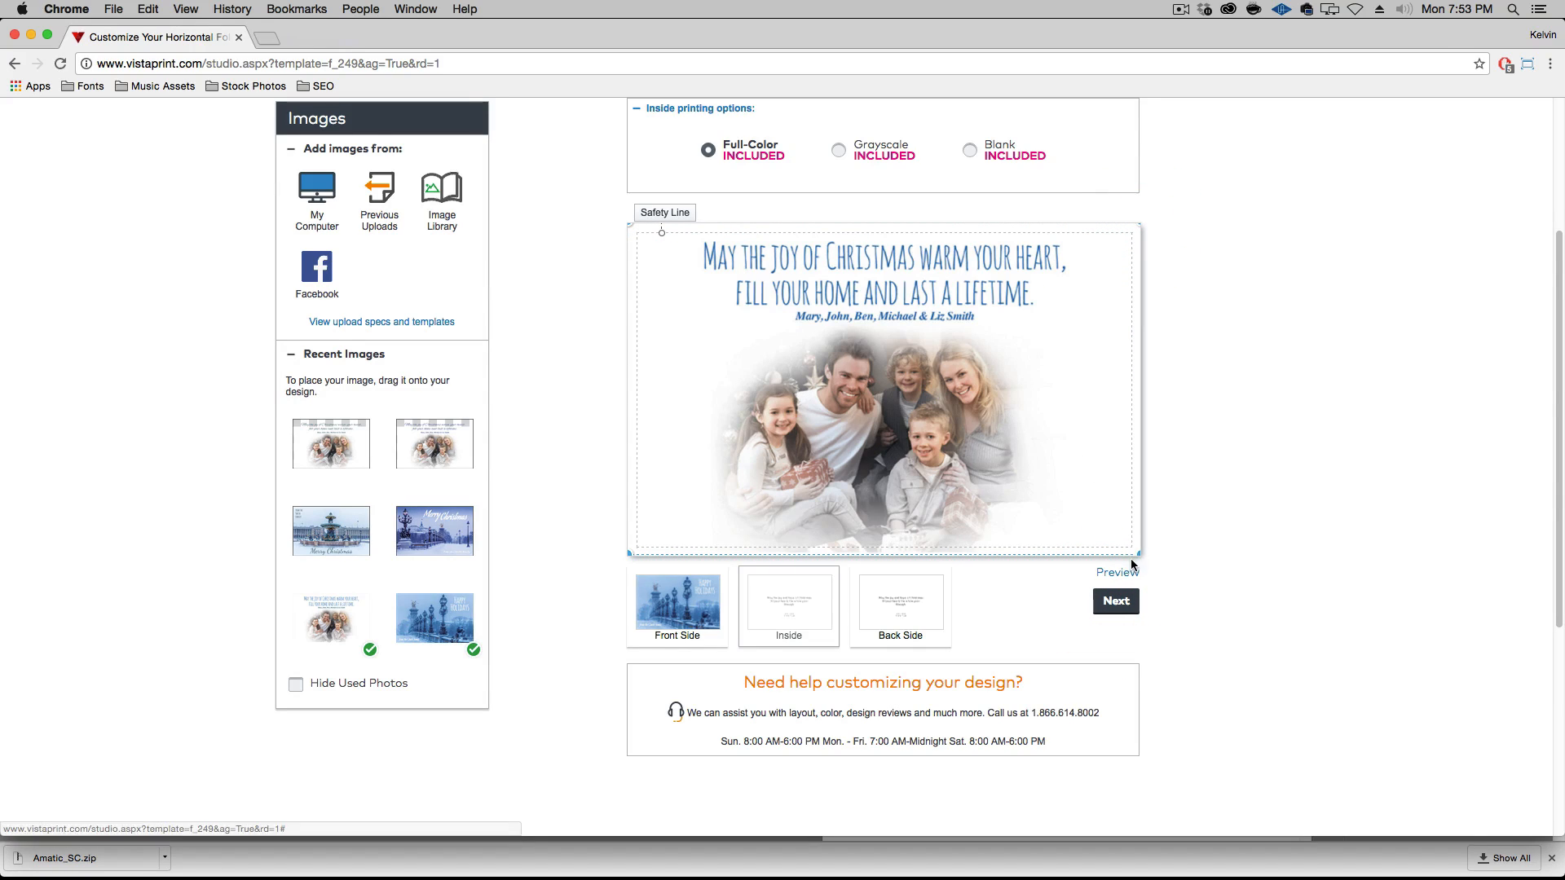
pyautogui.moveTo(1140, 555); pyautogui.dragTo(1143, 557)
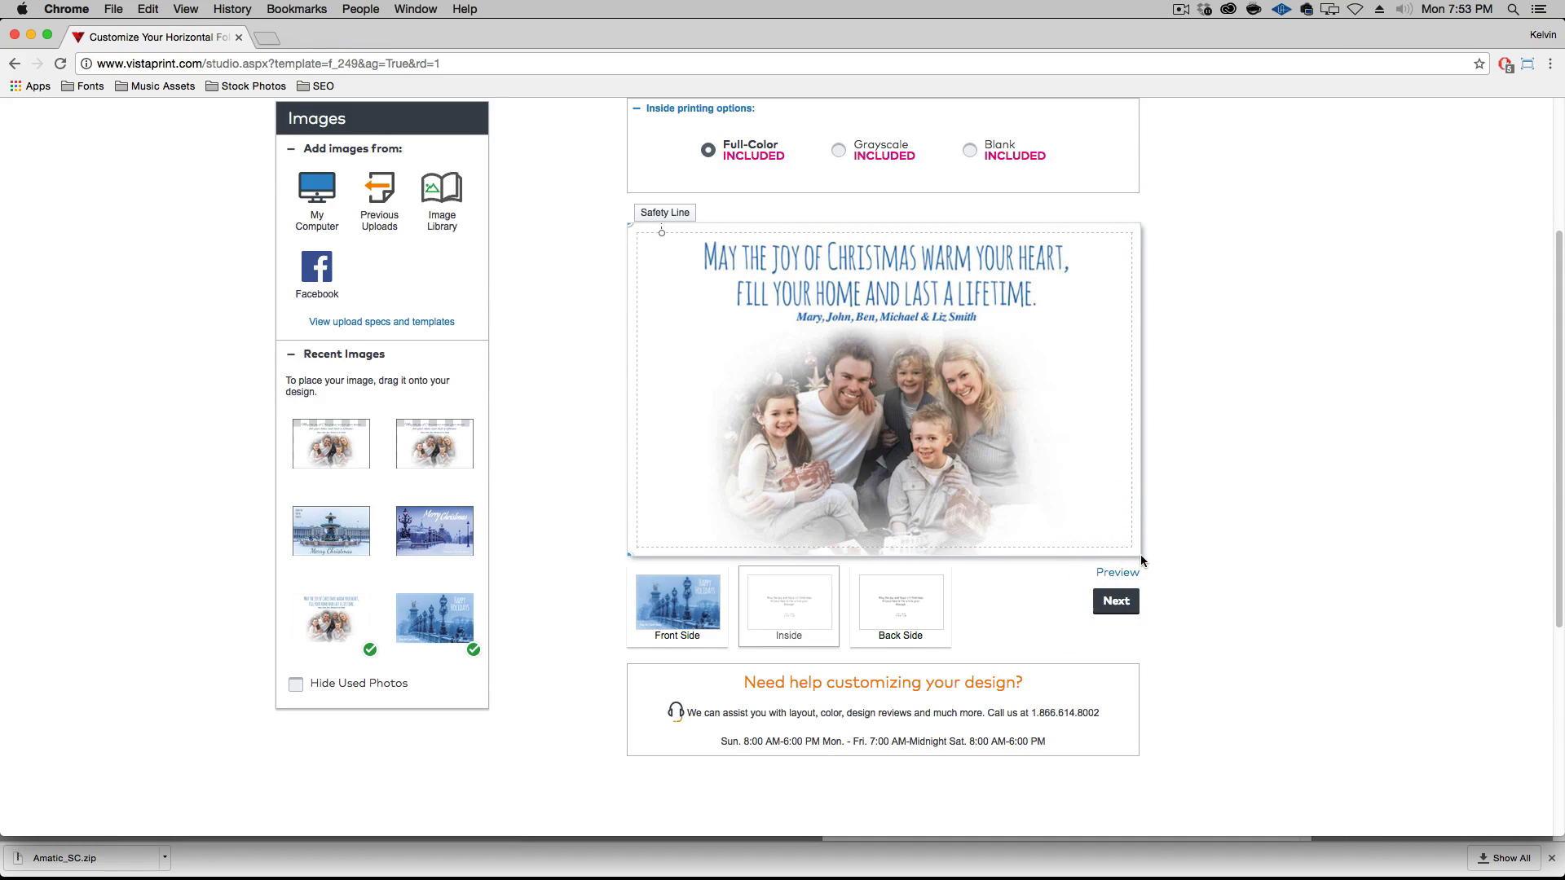
pyautogui.click(1259, 501)
# Open the back side of the card and delete its default Christmas greeting text
pyautogui.click(896, 607)
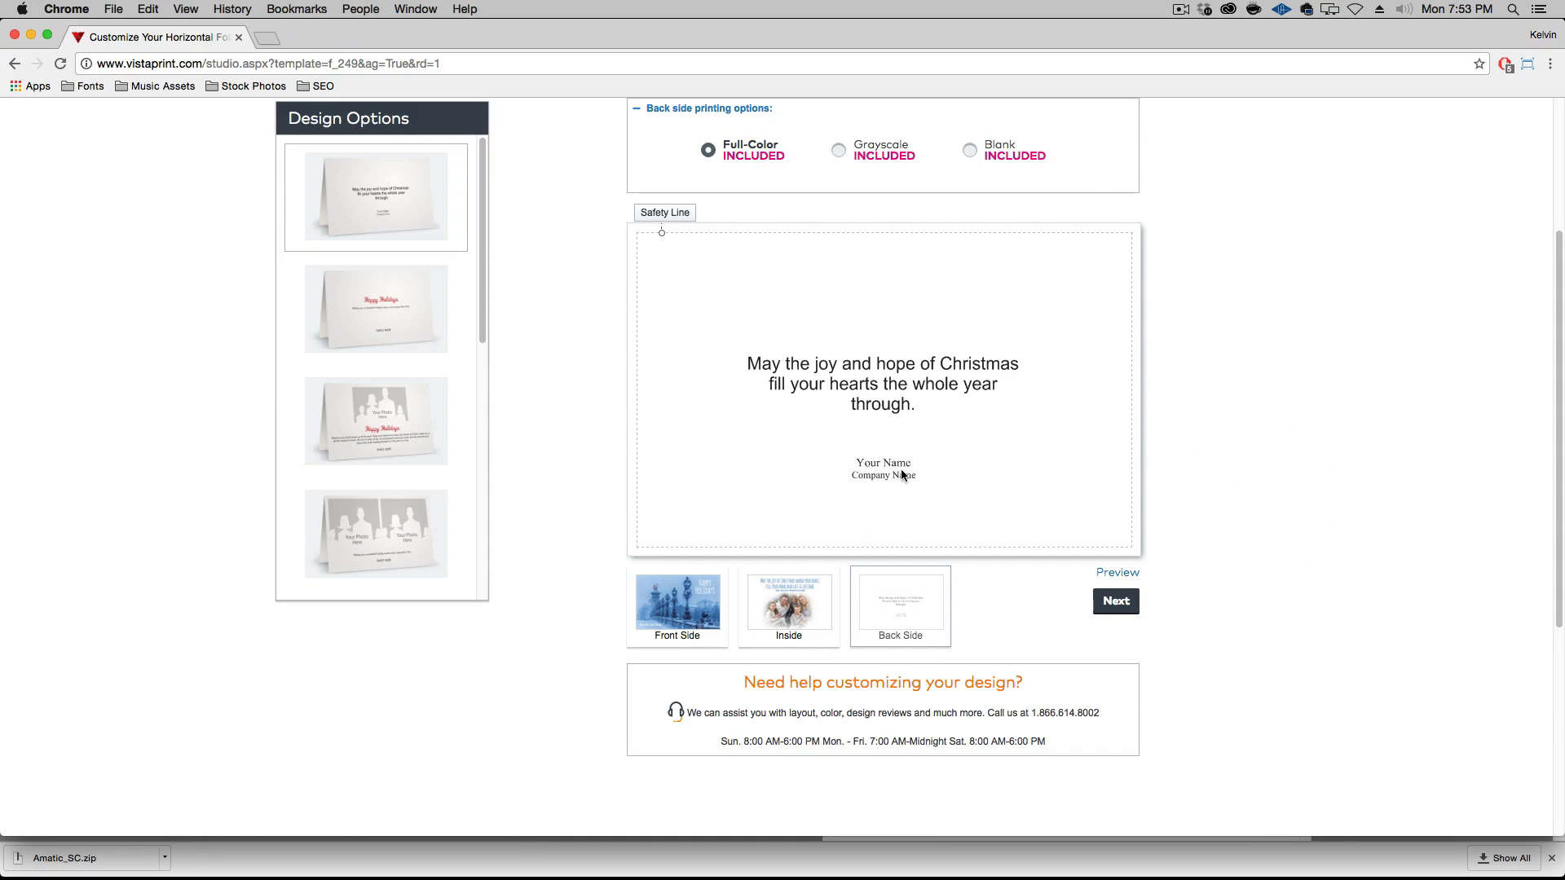
pyautogui.click(889, 399)
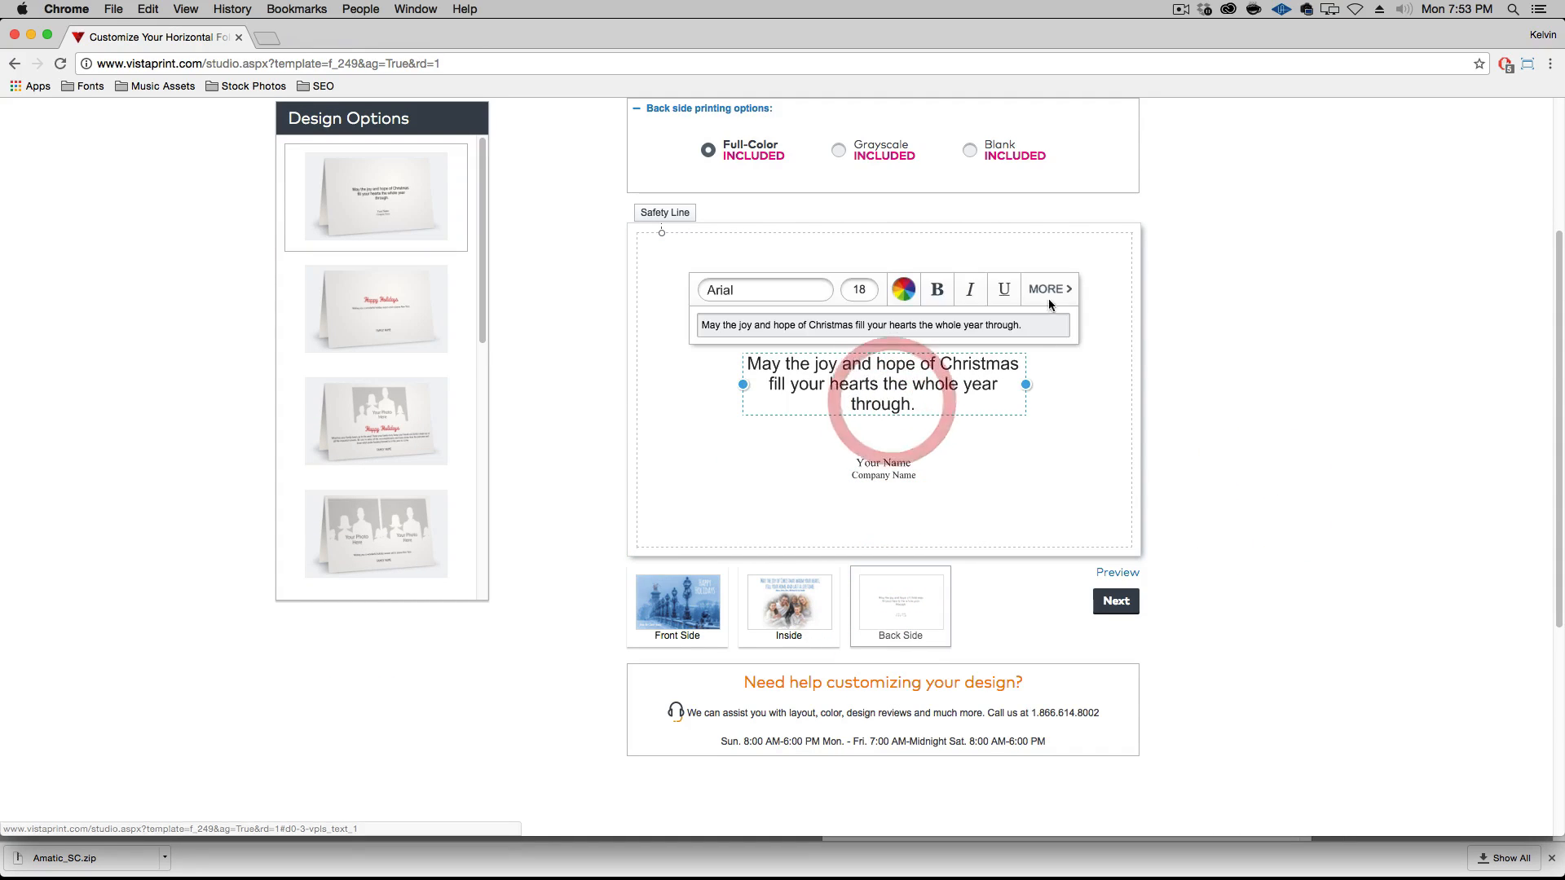
pyautogui.click(1063, 286)
pyautogui.click(1030, 292)
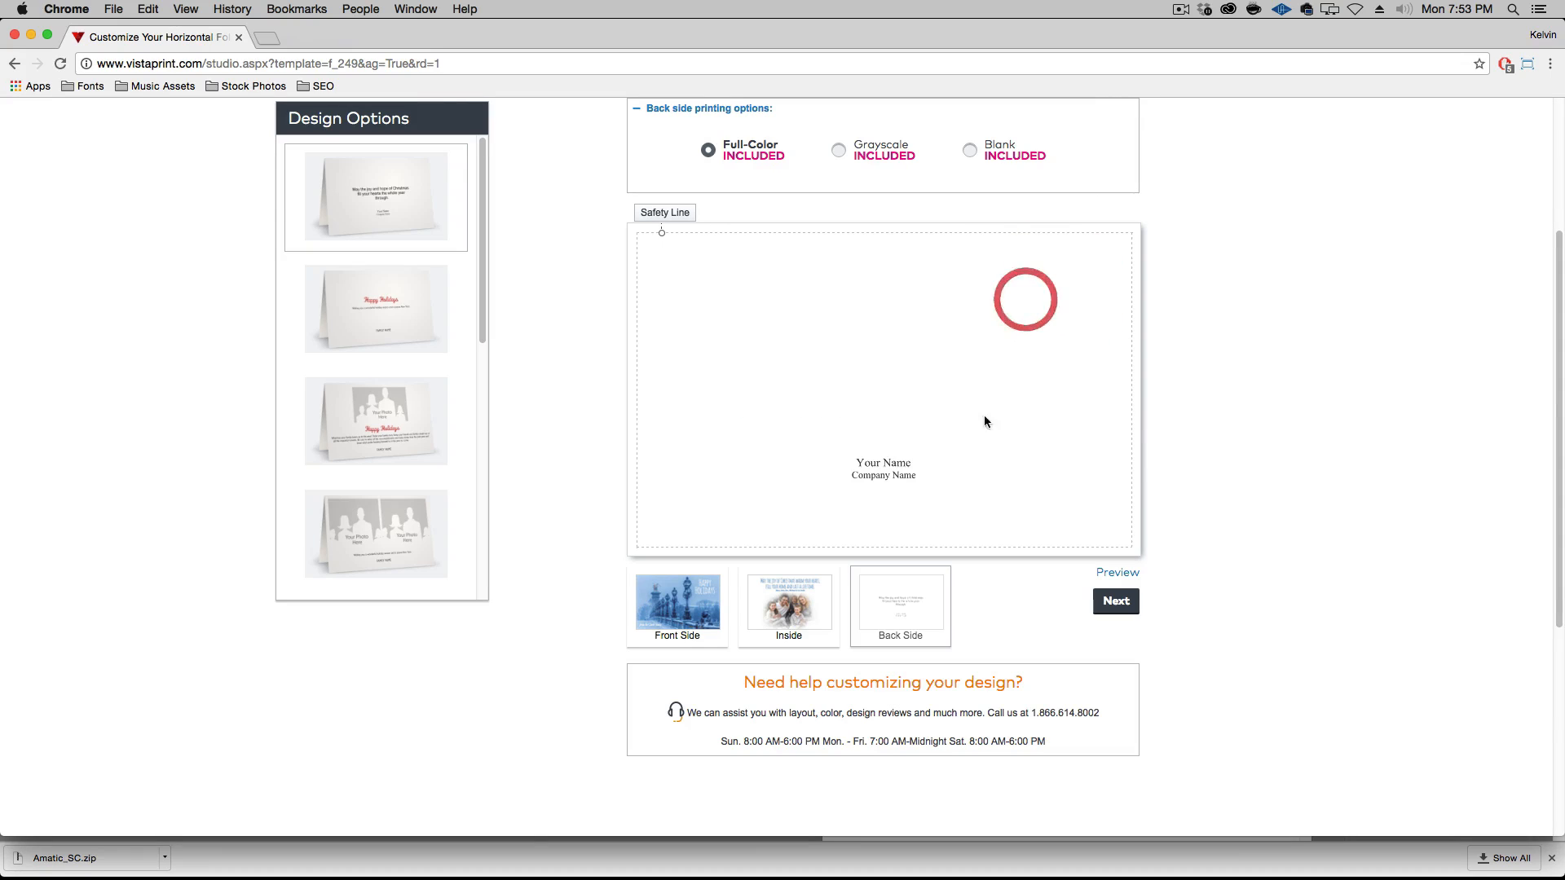
# Delete the Your Name and Company Name placeholder lines from the back side of the card
pyautogui.click(894, 466)
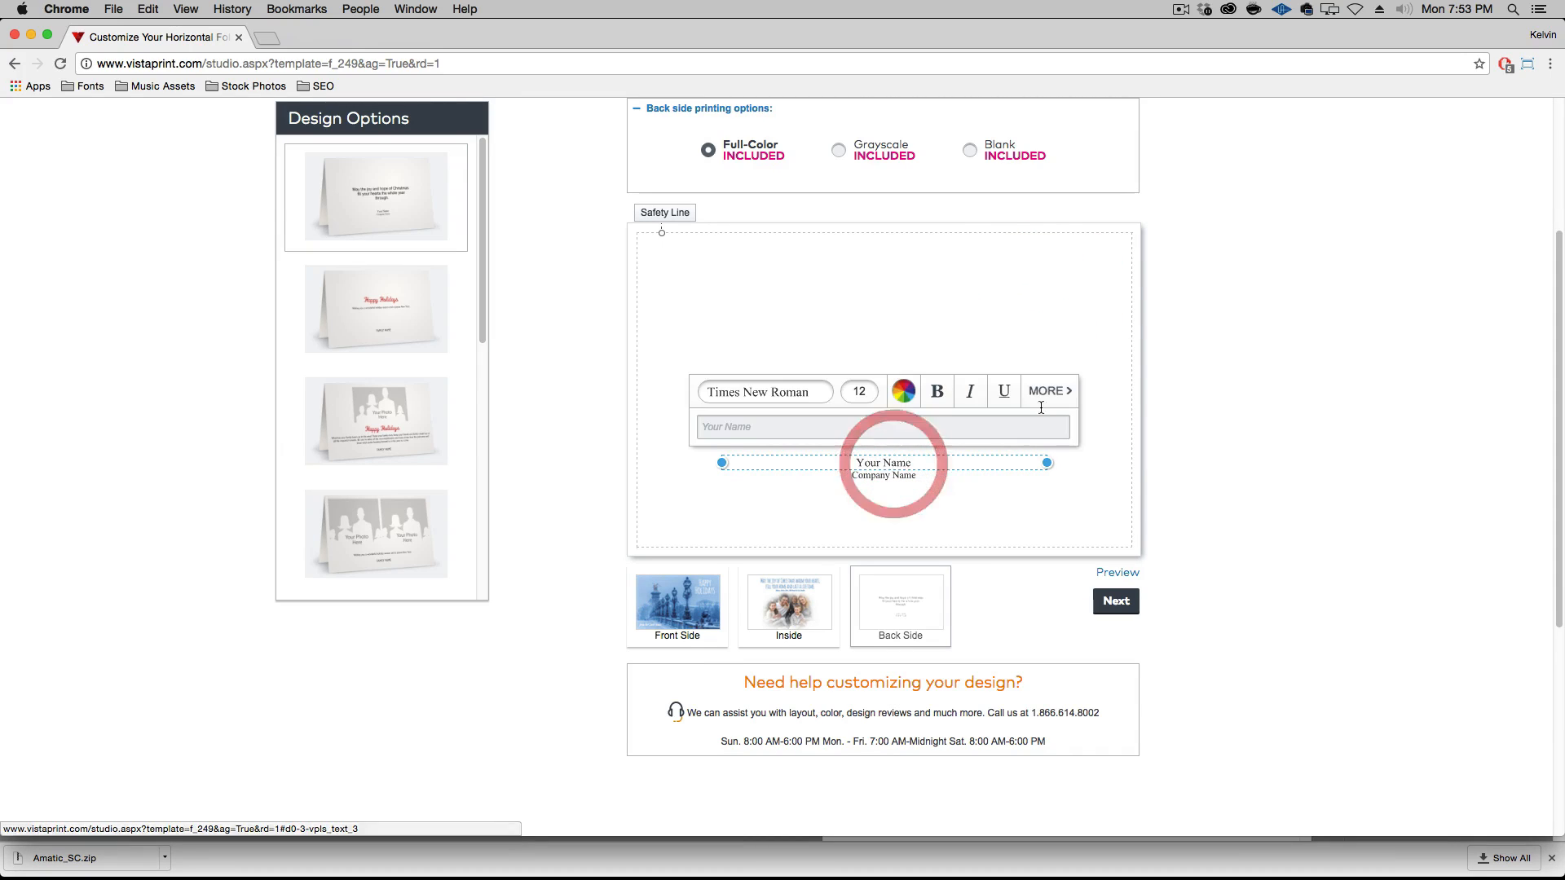
pyautogui.click(1064, 385)
pyautogui.click(1031, 396)
pyautogui.click(897, 473)
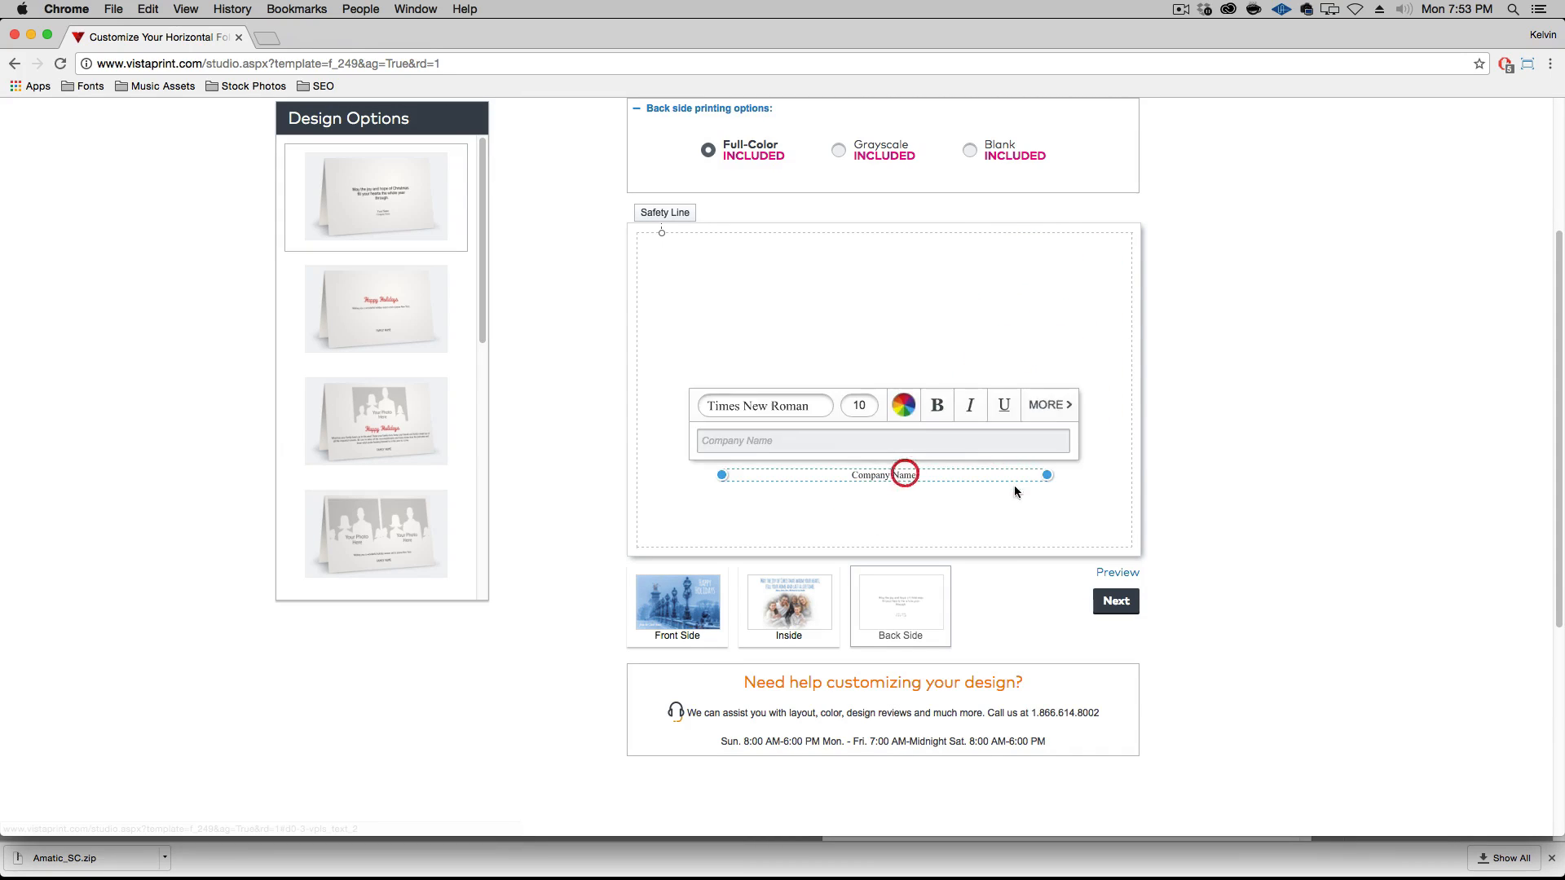
pyautogui.click(1063, 405)
pyautogui.click(1036, 405)
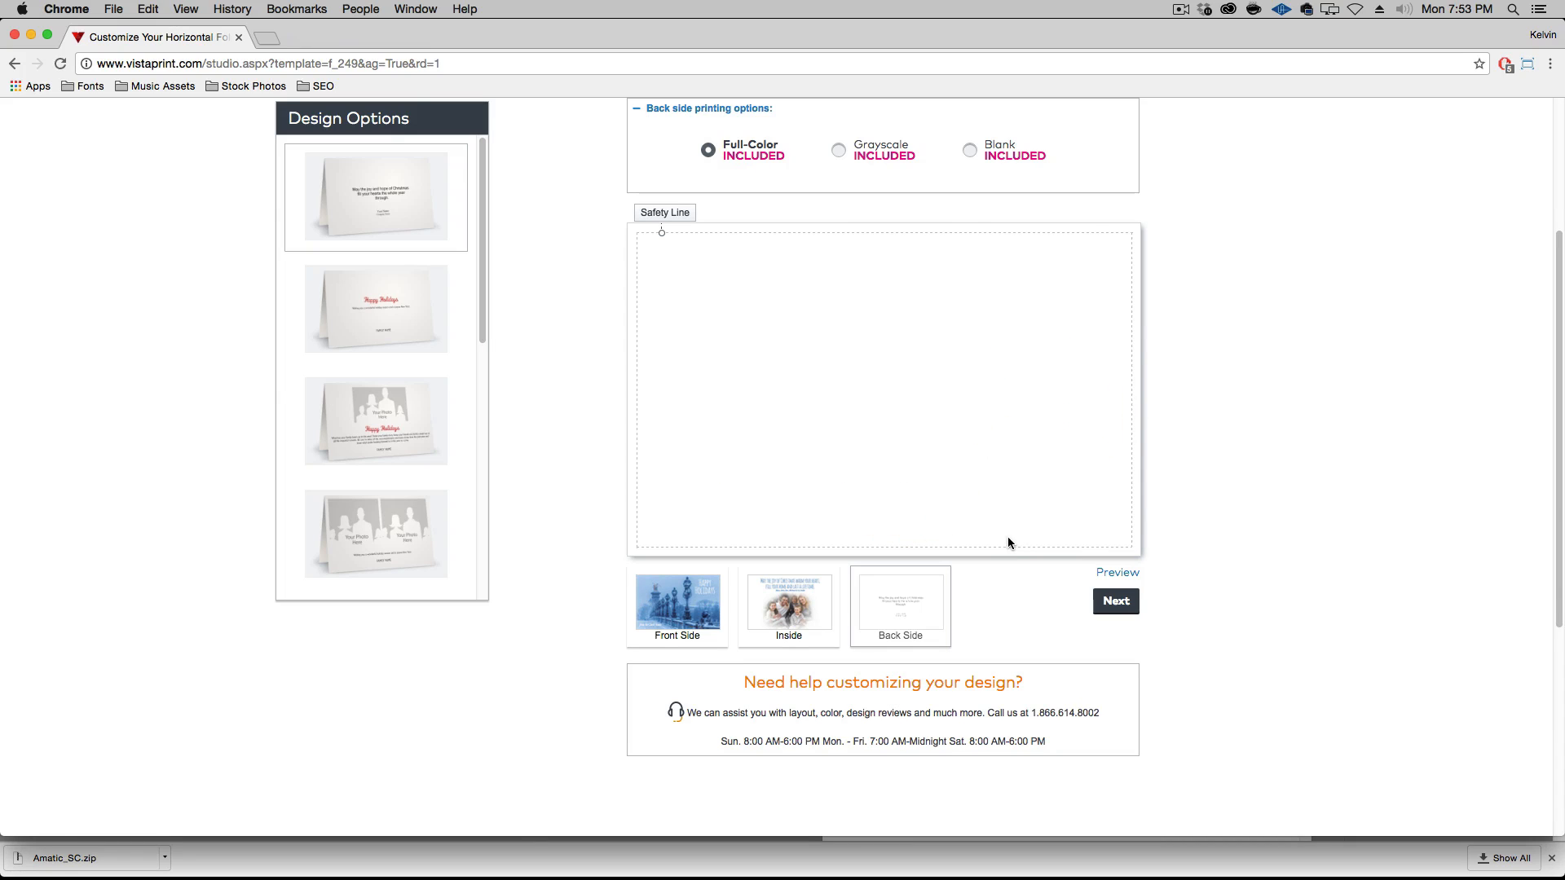
# Preview the card's front side, inside and back side one by one, and all of them side by side
pyautogui.click(1130, 572)
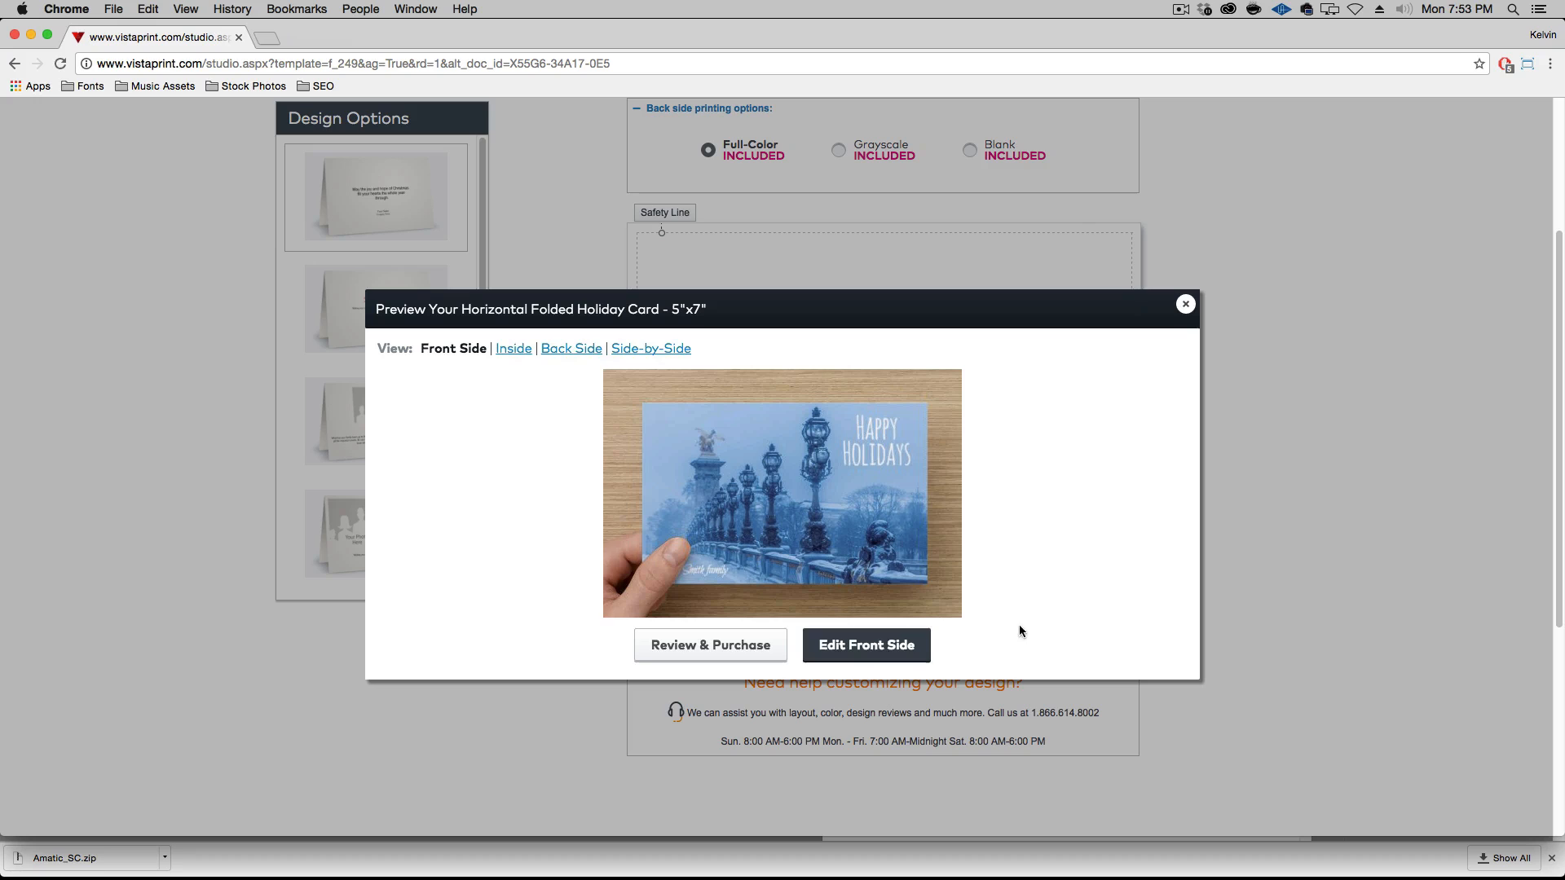
pyautogui.scroll(-1, 1030, 601)
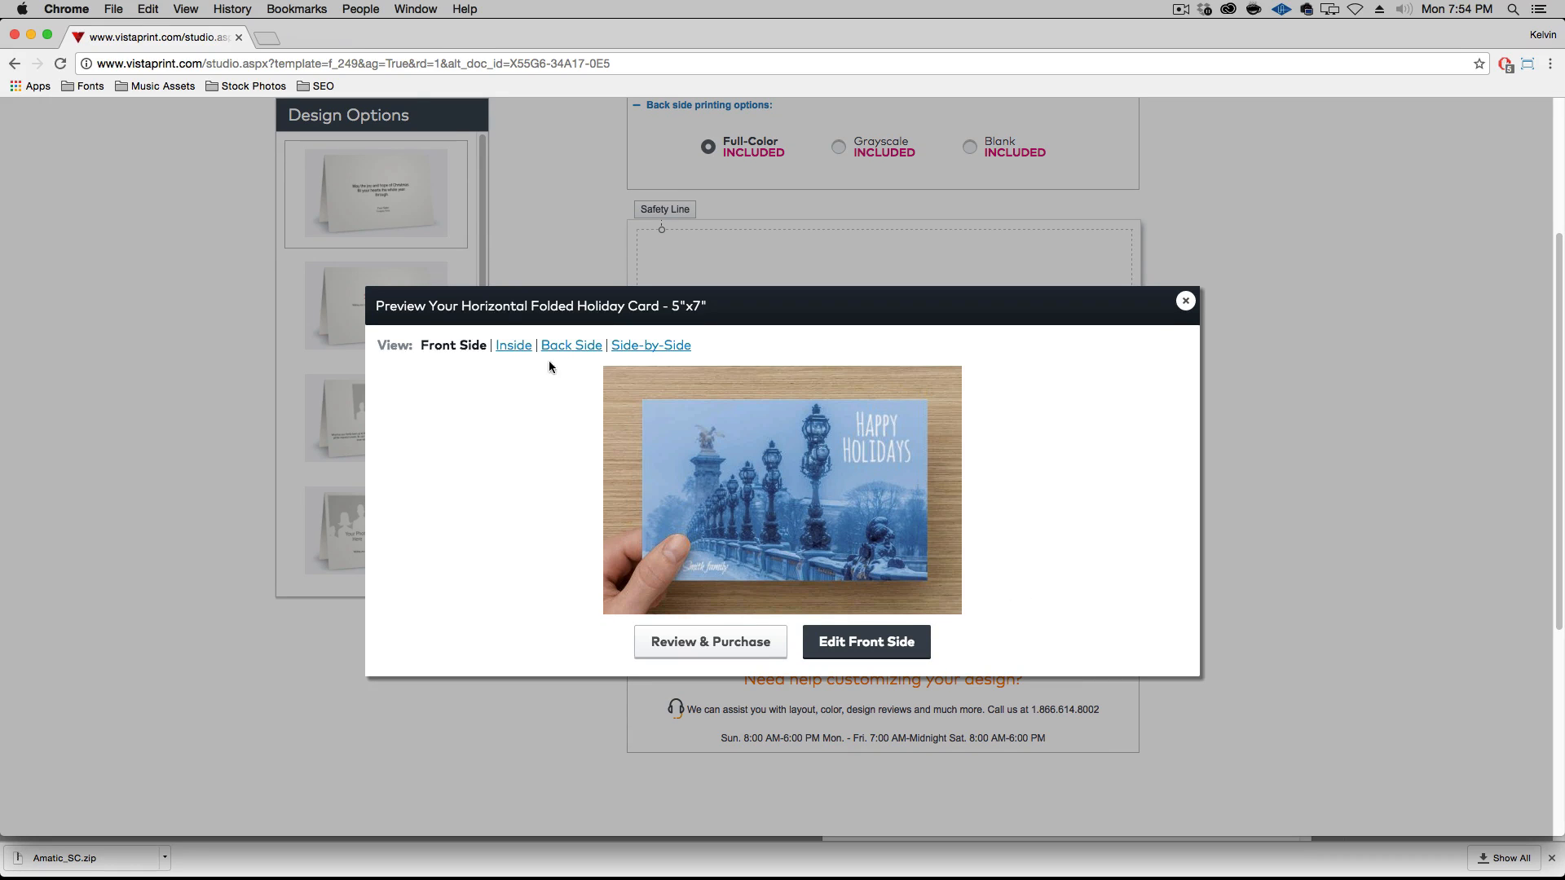
pyautogui.click(513, 346)
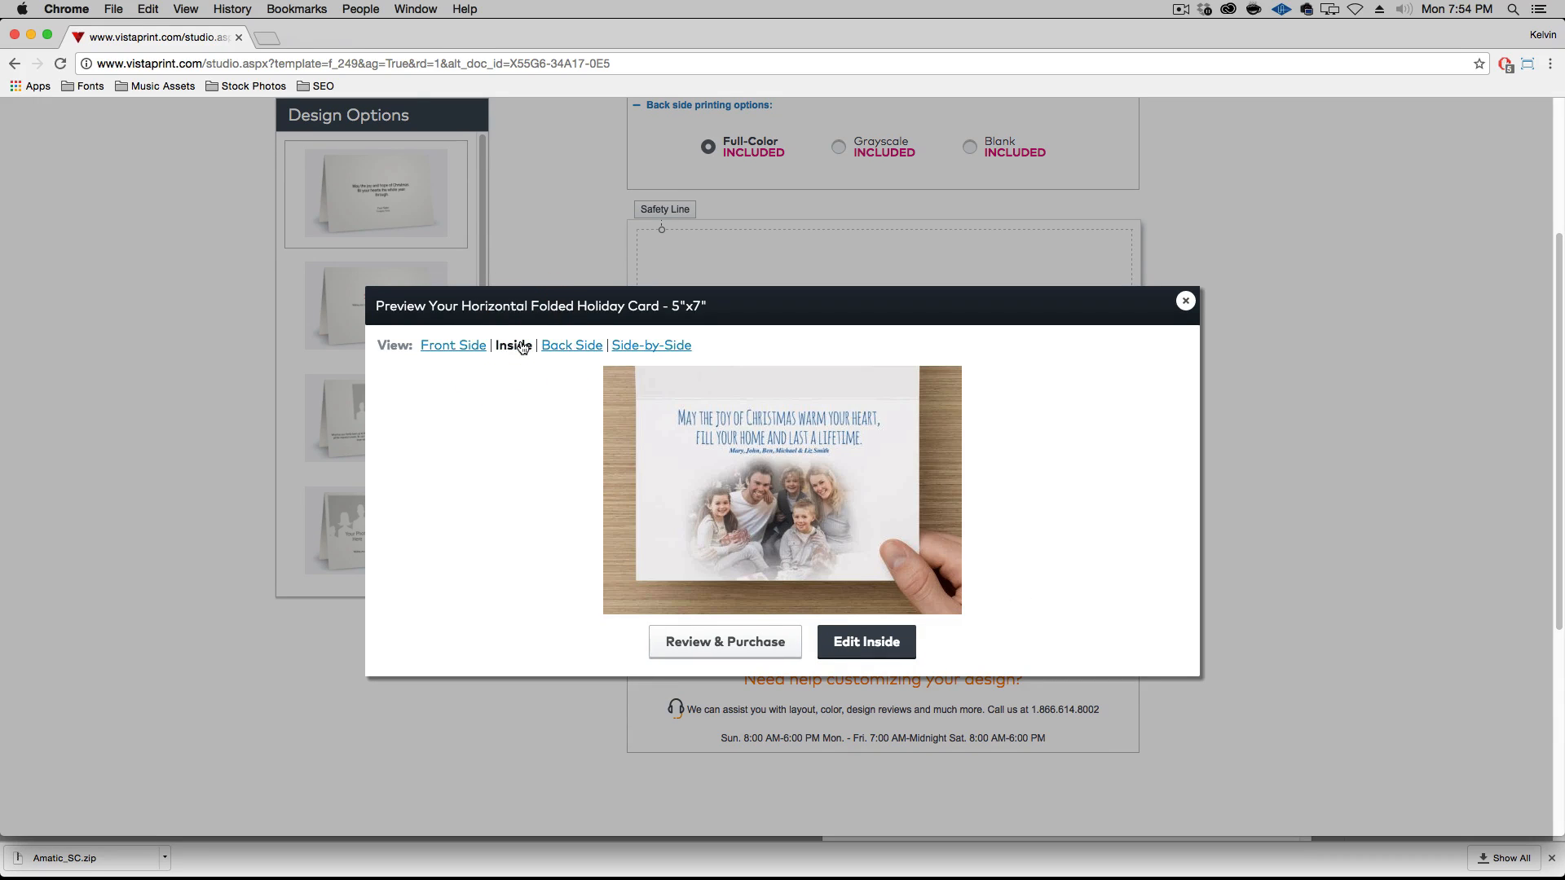
pyautogui.click(566, 346)
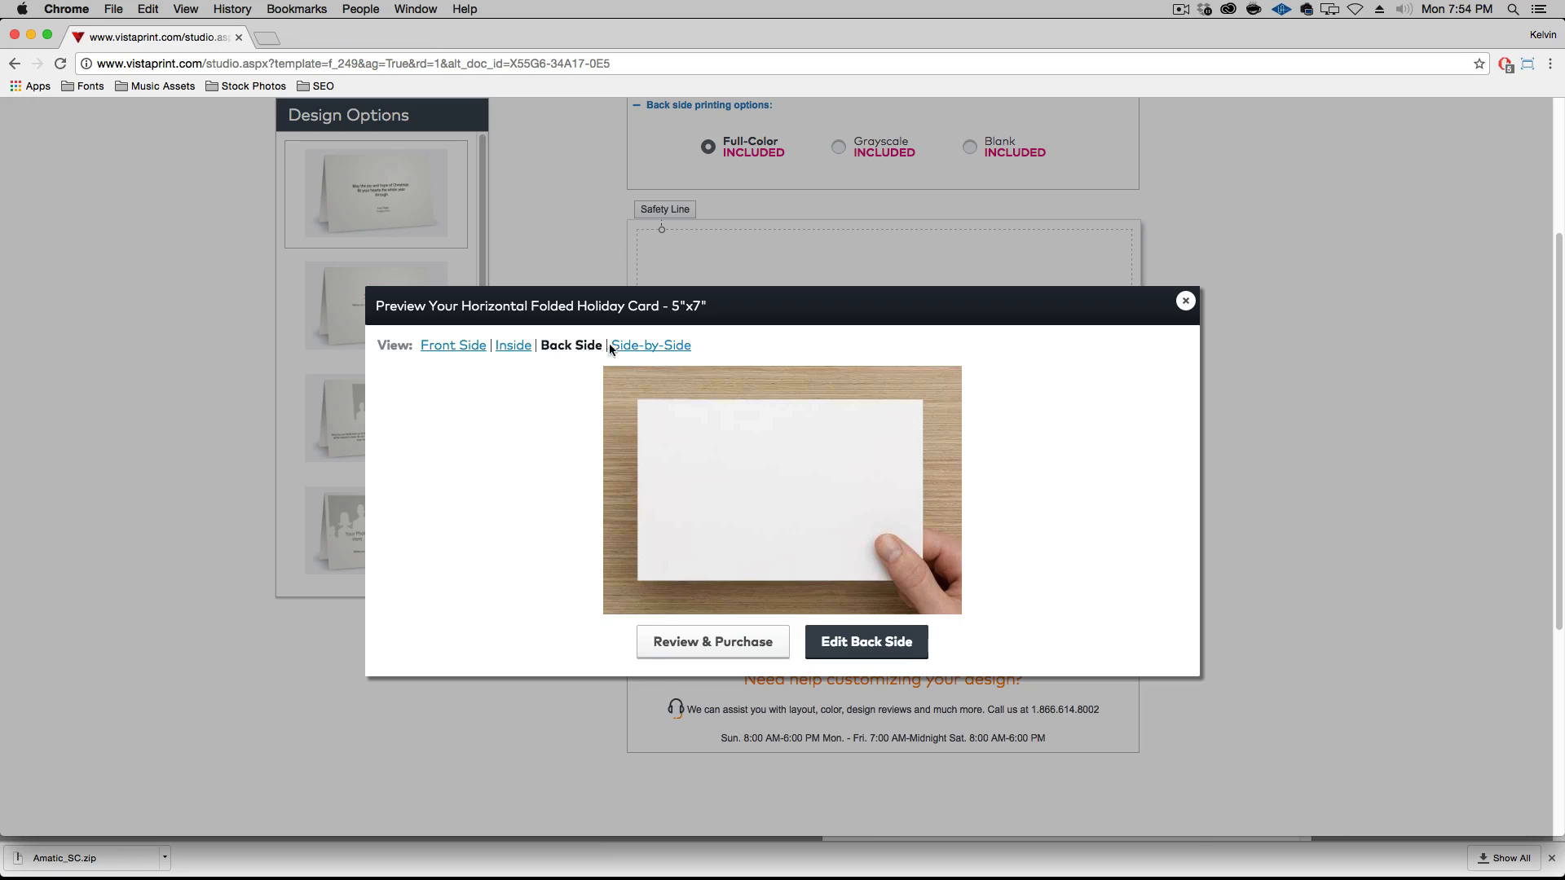
pyautogui.click(644, 347)
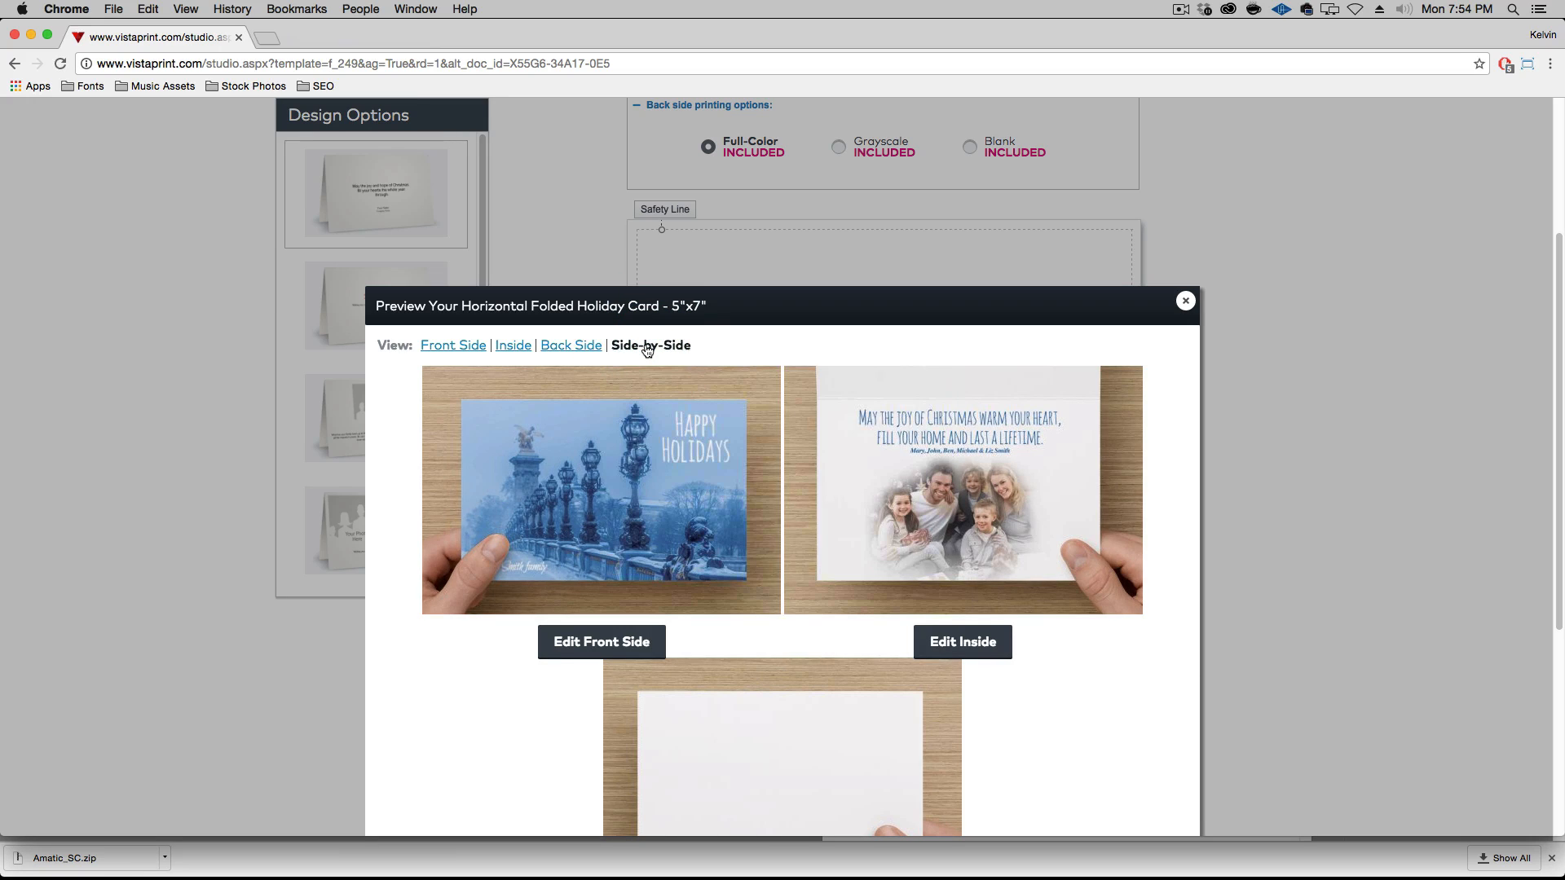
pyautogui.scroll(-4, 1114, 610)
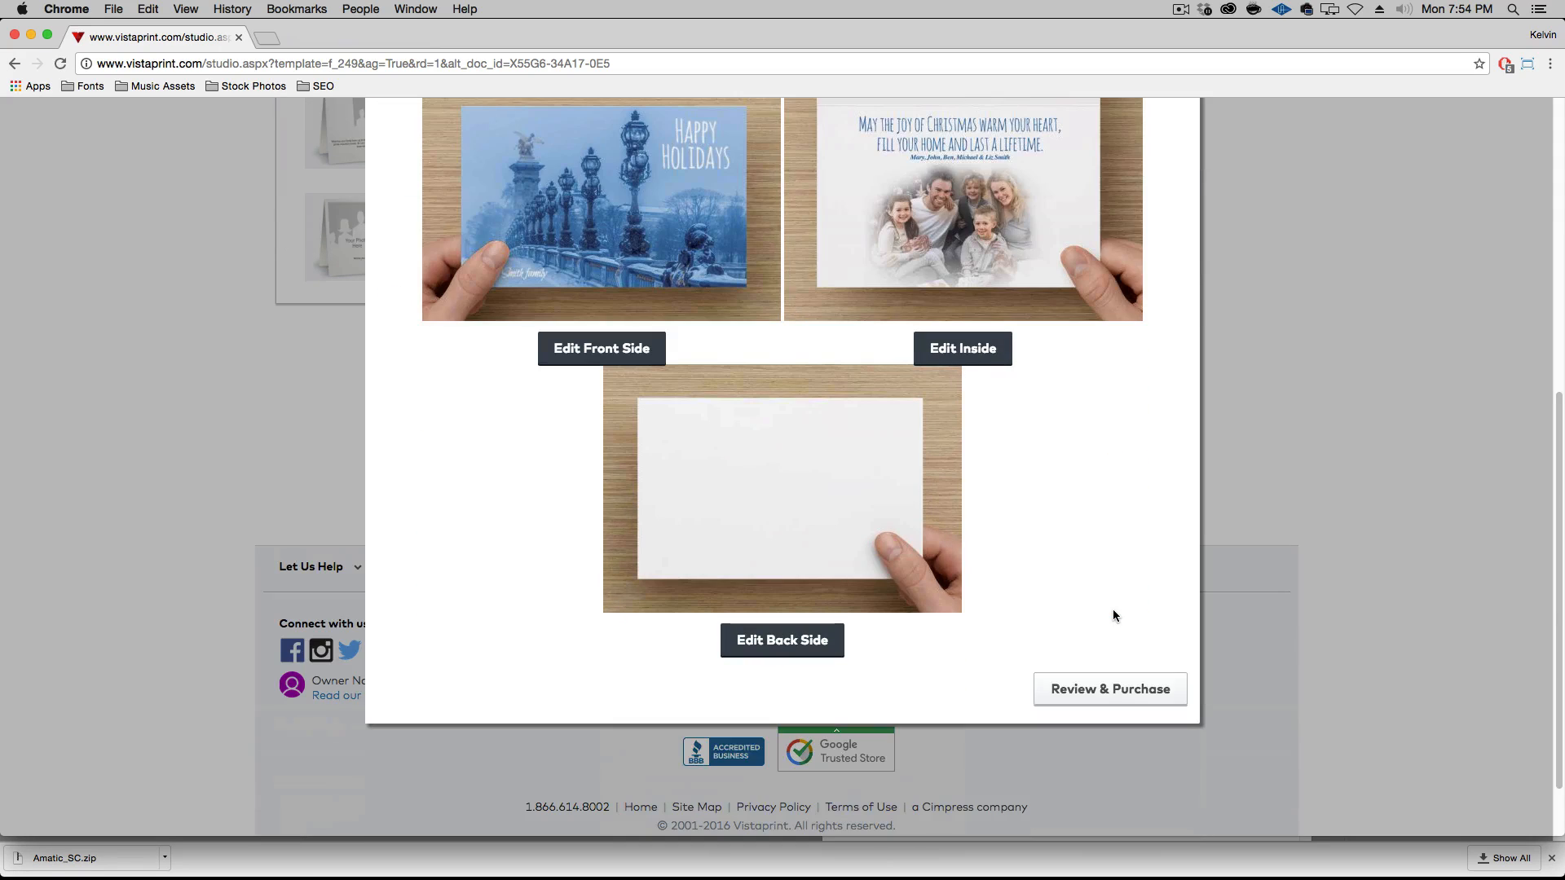
# Proceed to review and purchase, and examine the three card sides, the things to check and the approval option
pyautogui.click(1134, 686)
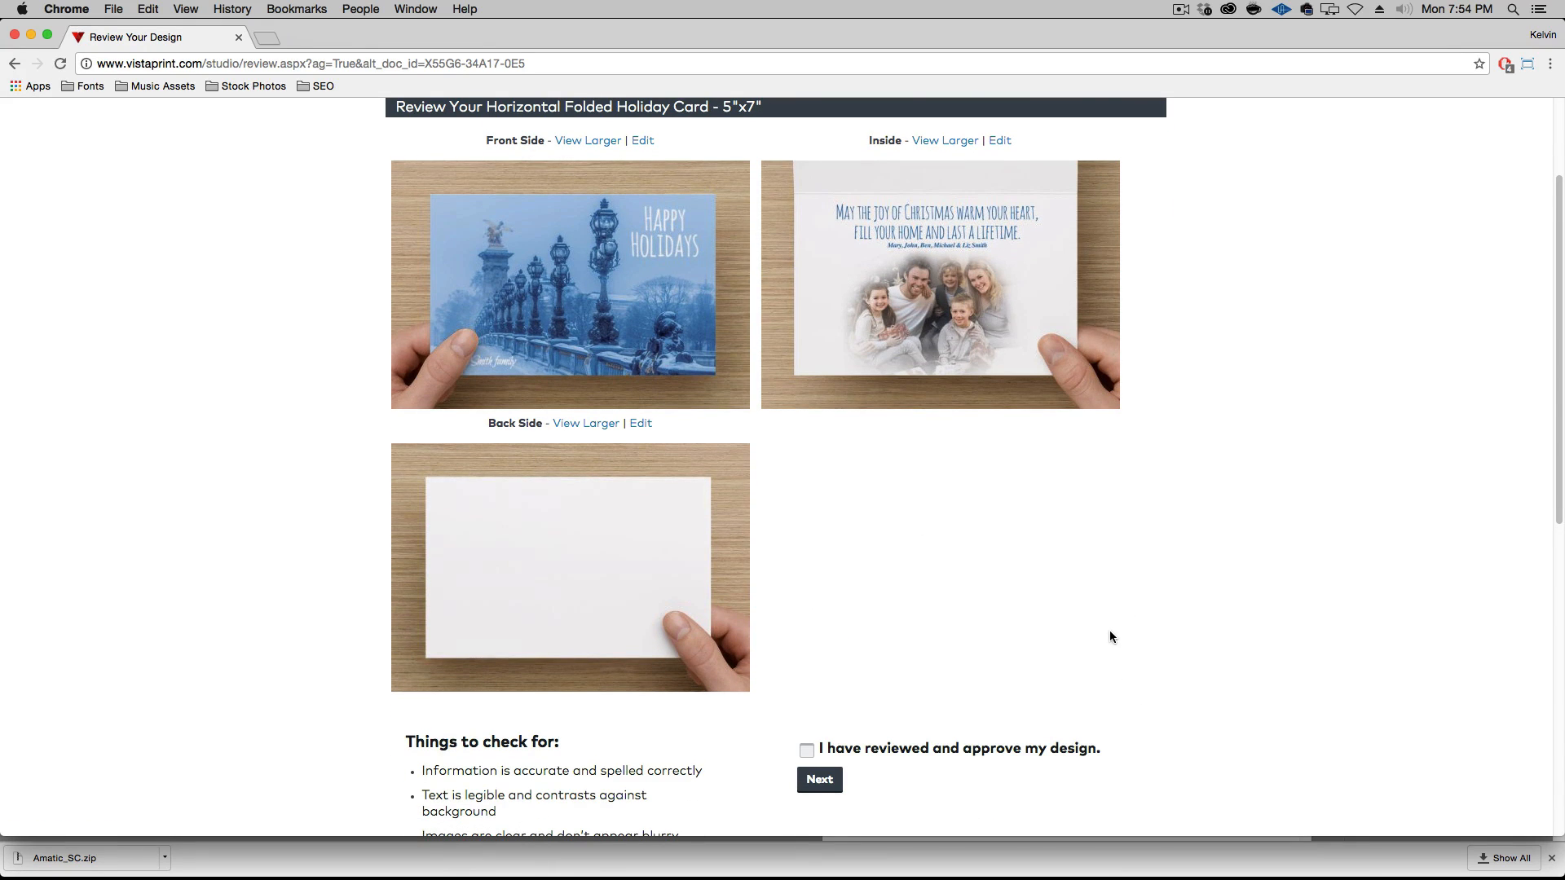
pyautogui.scroll(-4, 1111, 635)
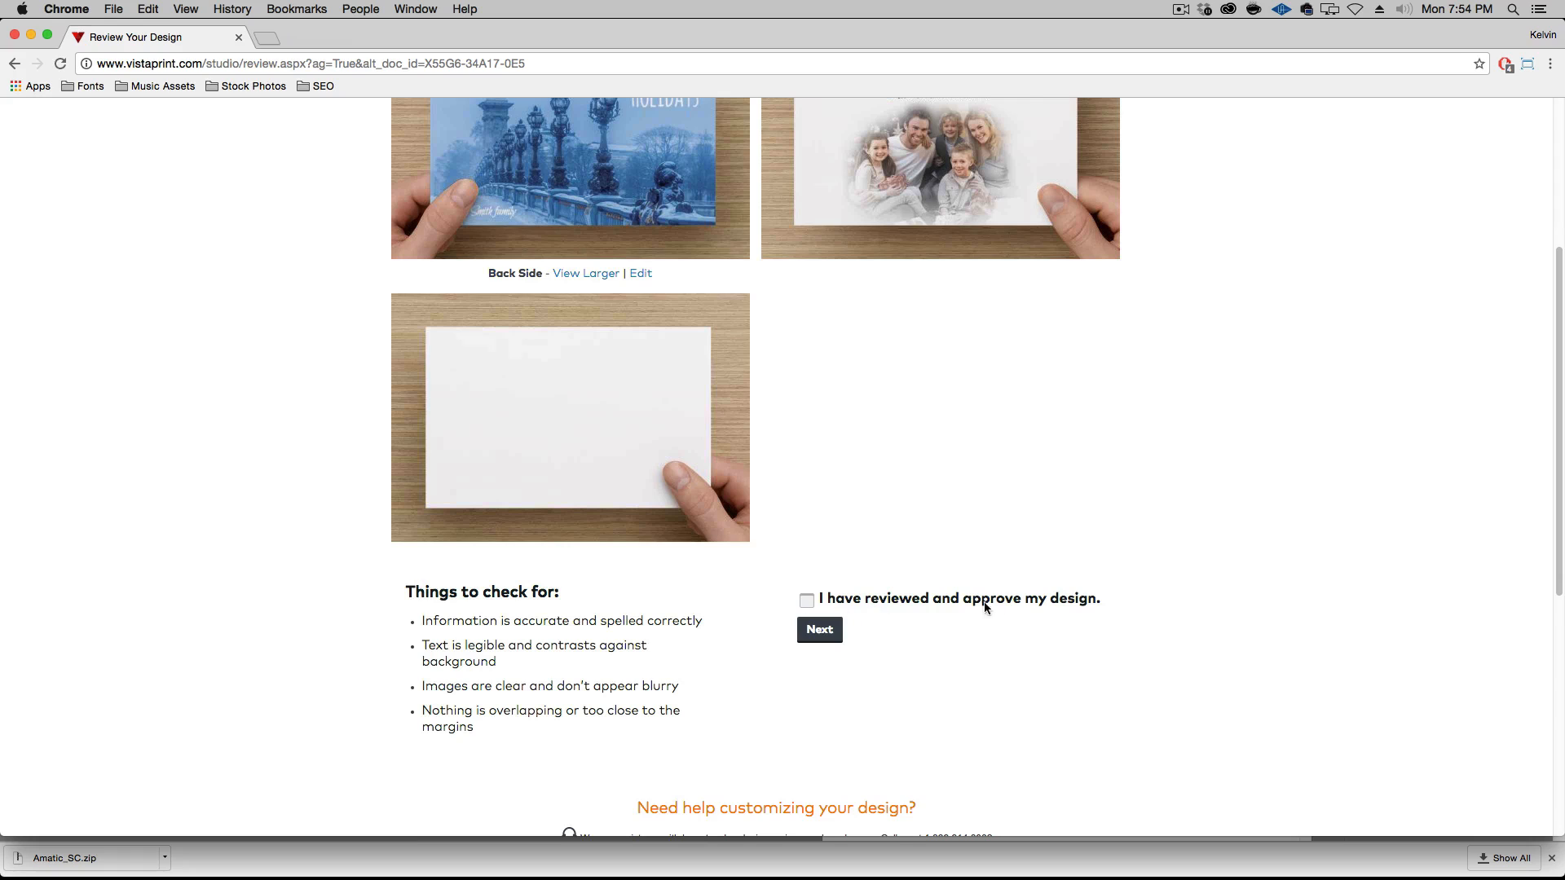
pyautogui.scroll(5, 998, 605)
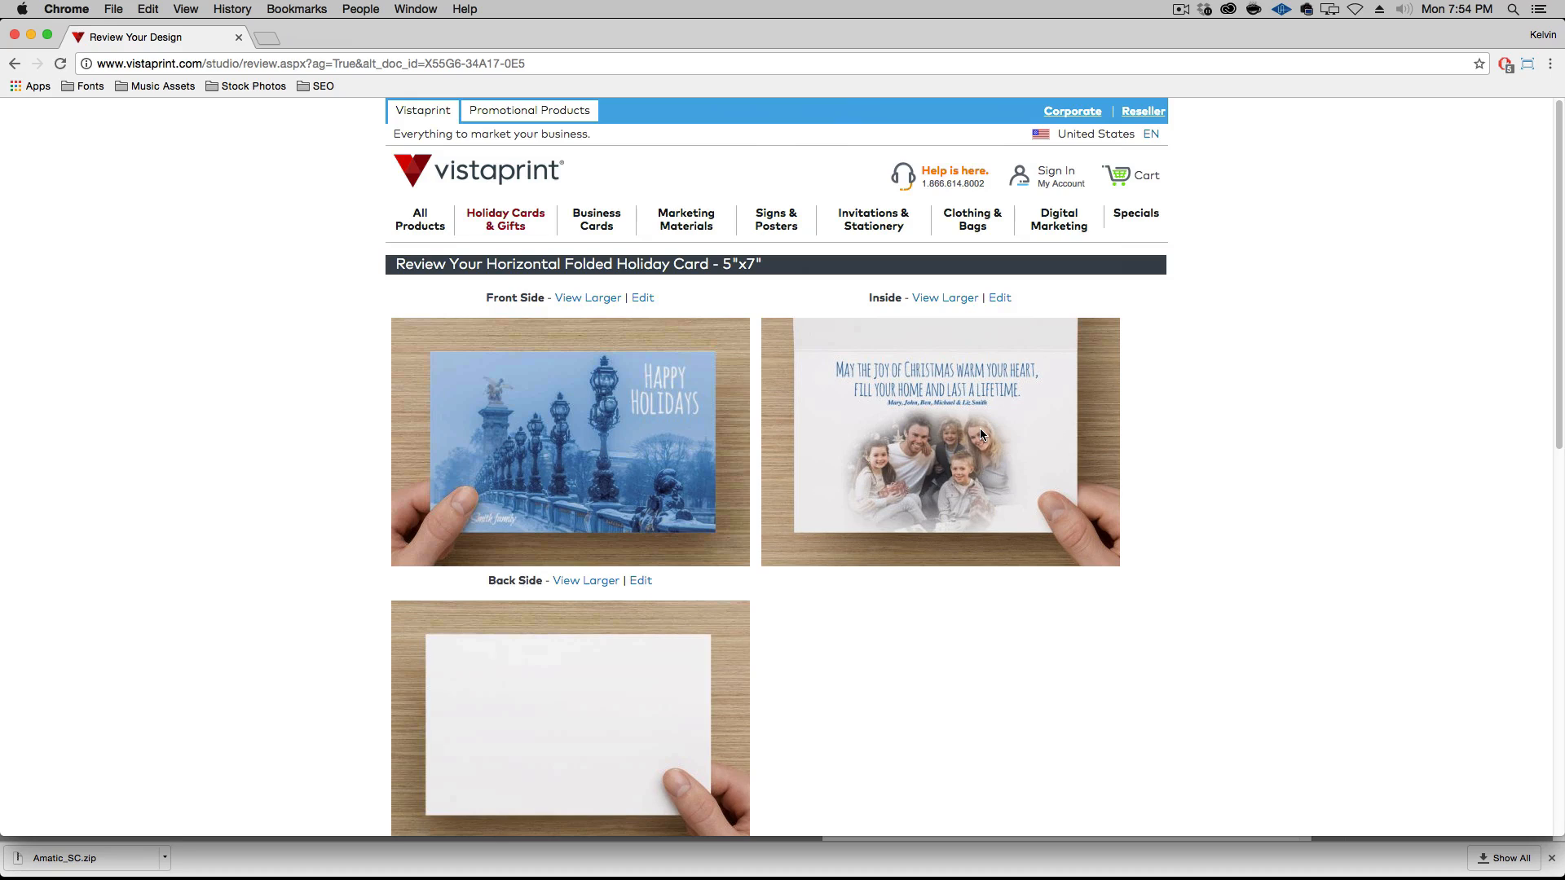
pyautogui.scroll(-3, 994, 558)
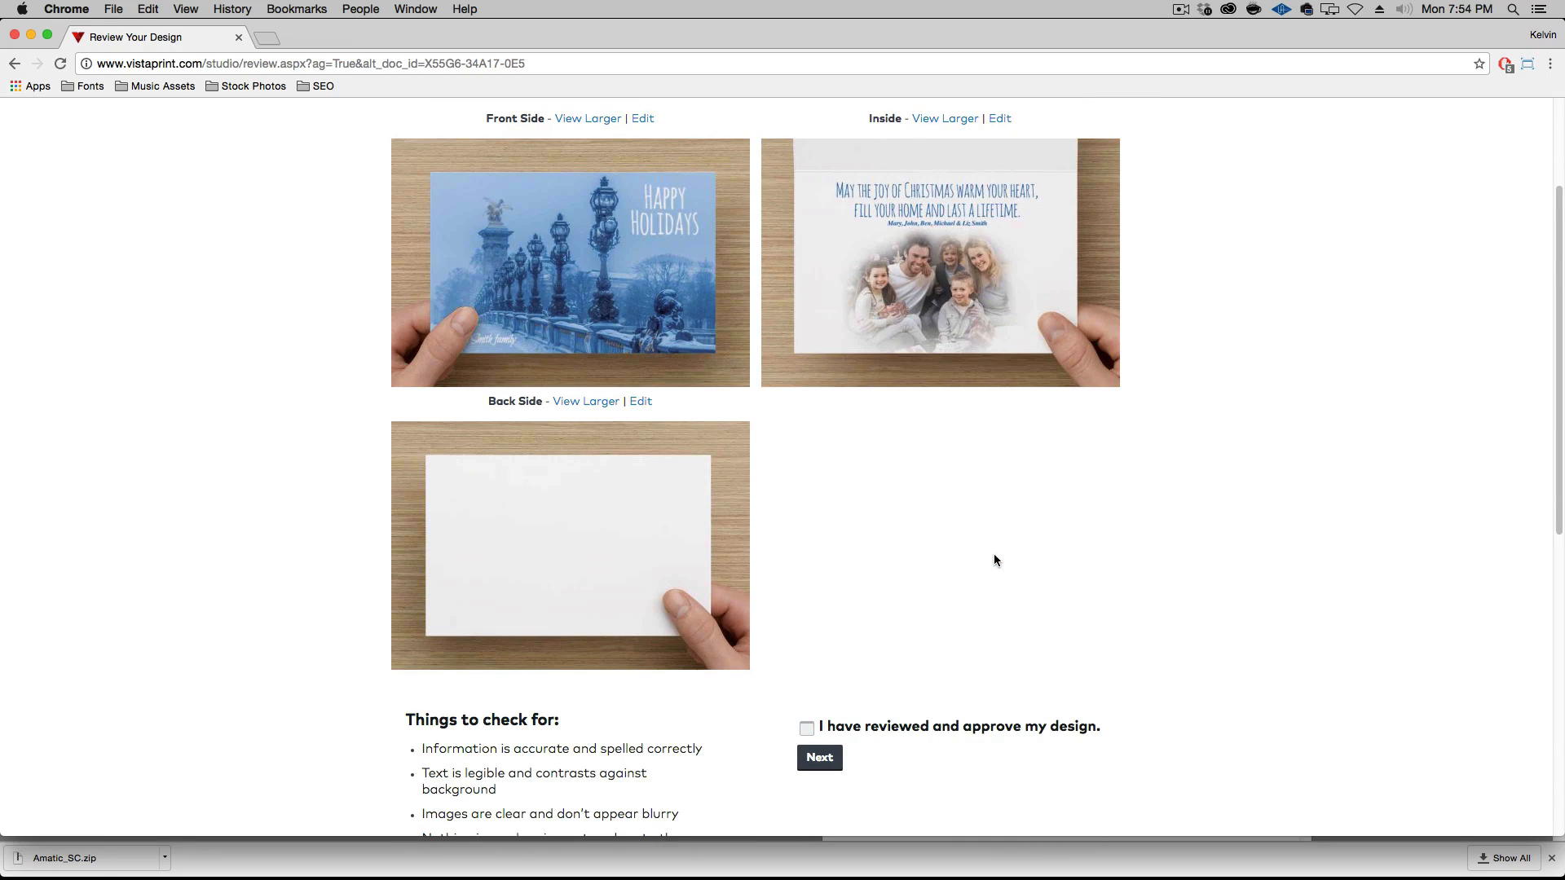
pyautogui.scroll(3, 1011, 599)
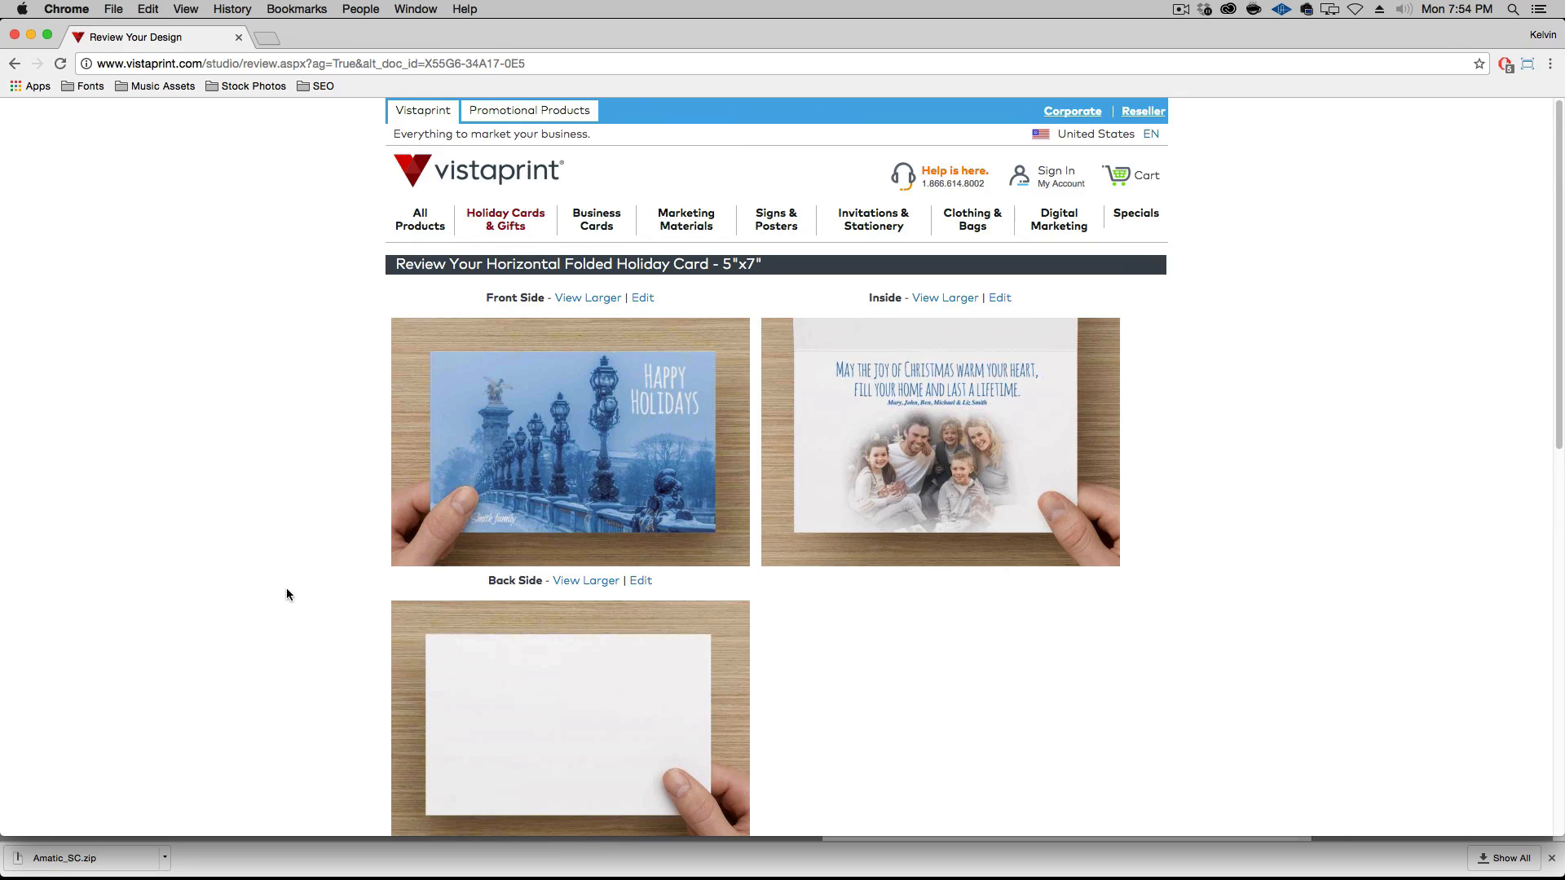
# Switch to the Episode-026-Source-Files folder in Finder, select Version 2 copy.pdf and Version 3 copy.pdf, and clear the selection
pyautogui.keyDown('alt'); pyautogui.click(52, 454); pyautogui.keyUp('alt')
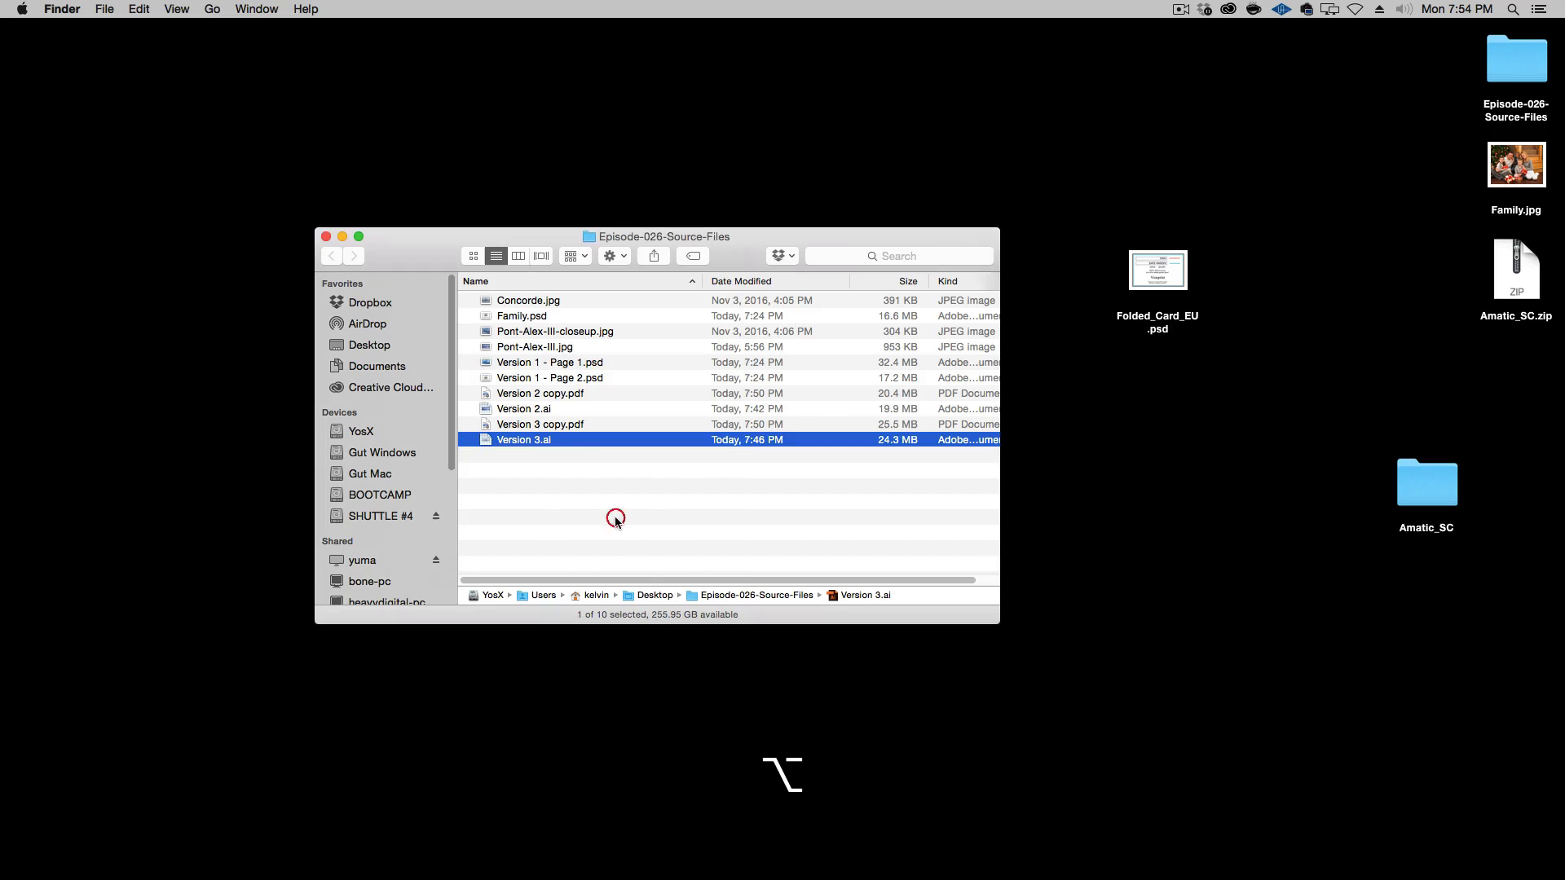
pyautogui.click(600, 425)
pyautogui.keyDown('super'); pyautogui.click(593, 394); pyautogui.keyUp('super')
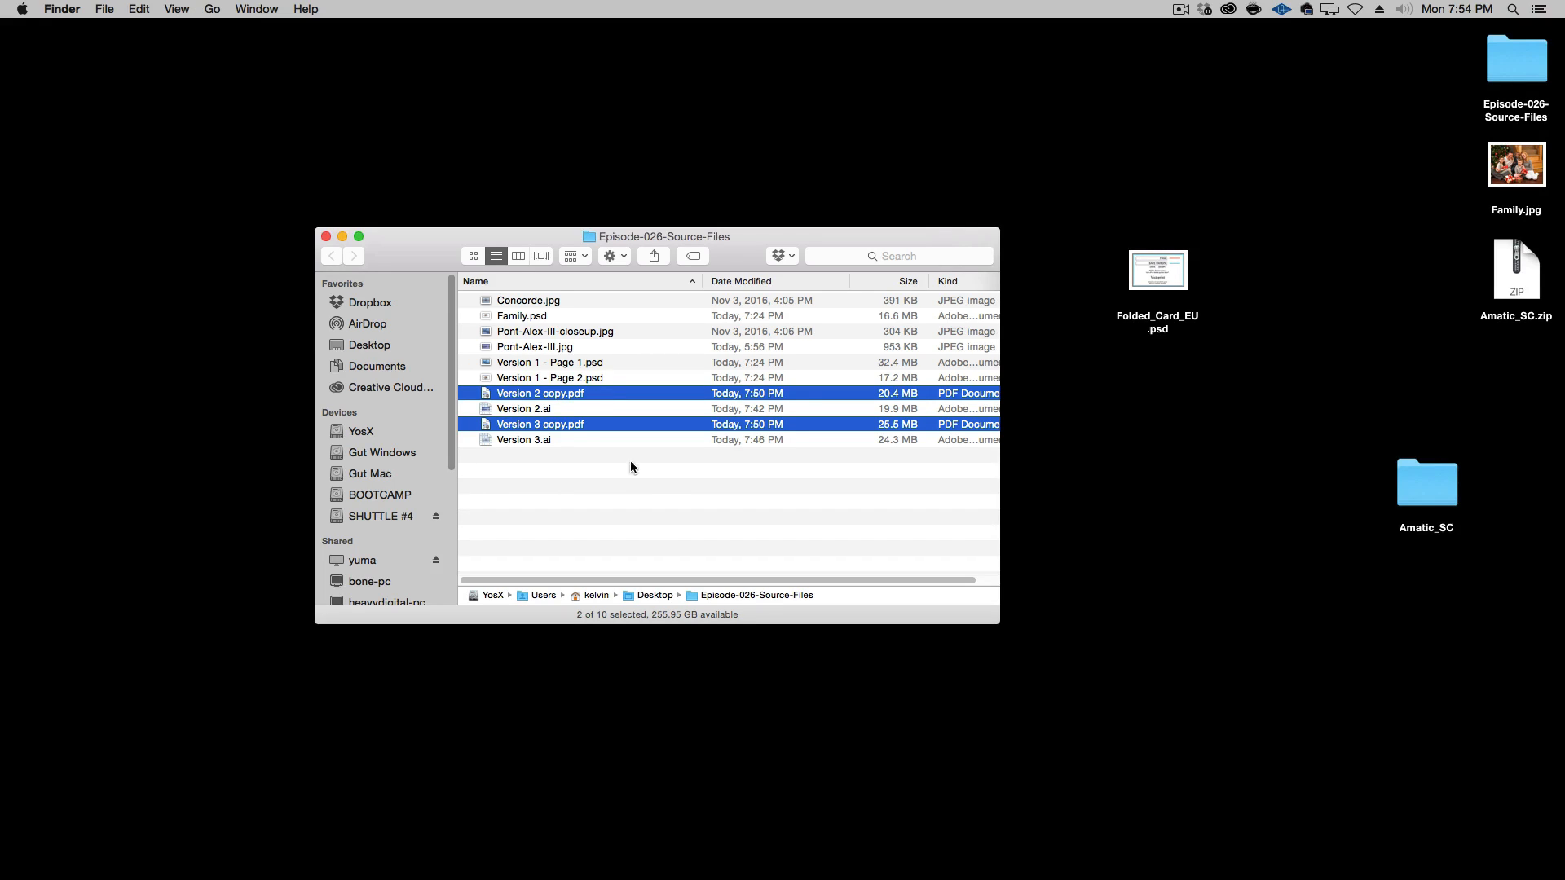
pyautogui.click(643, 479)
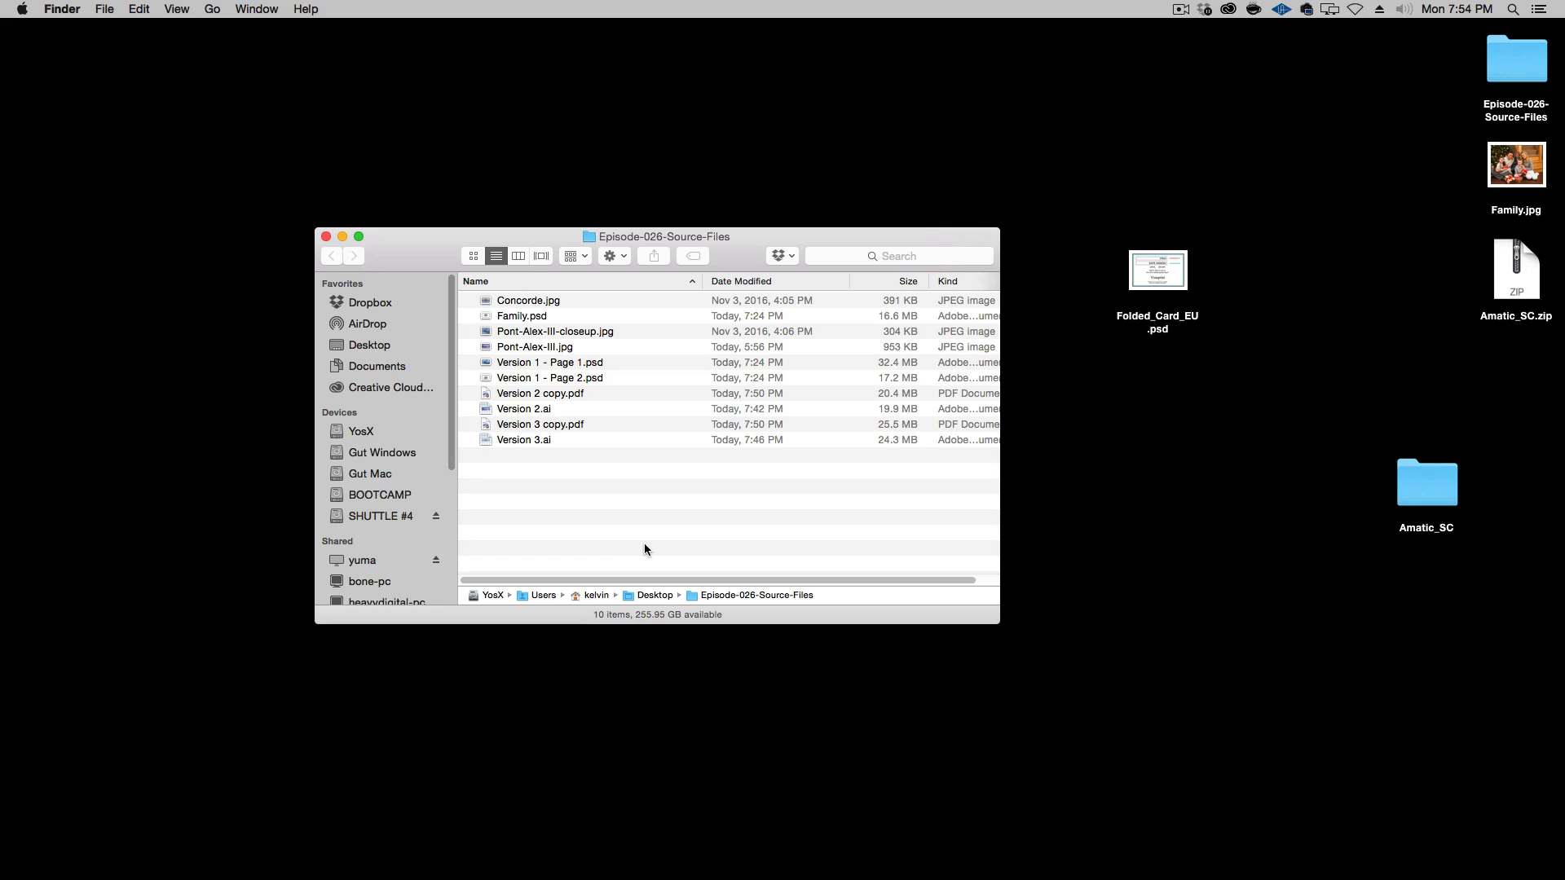